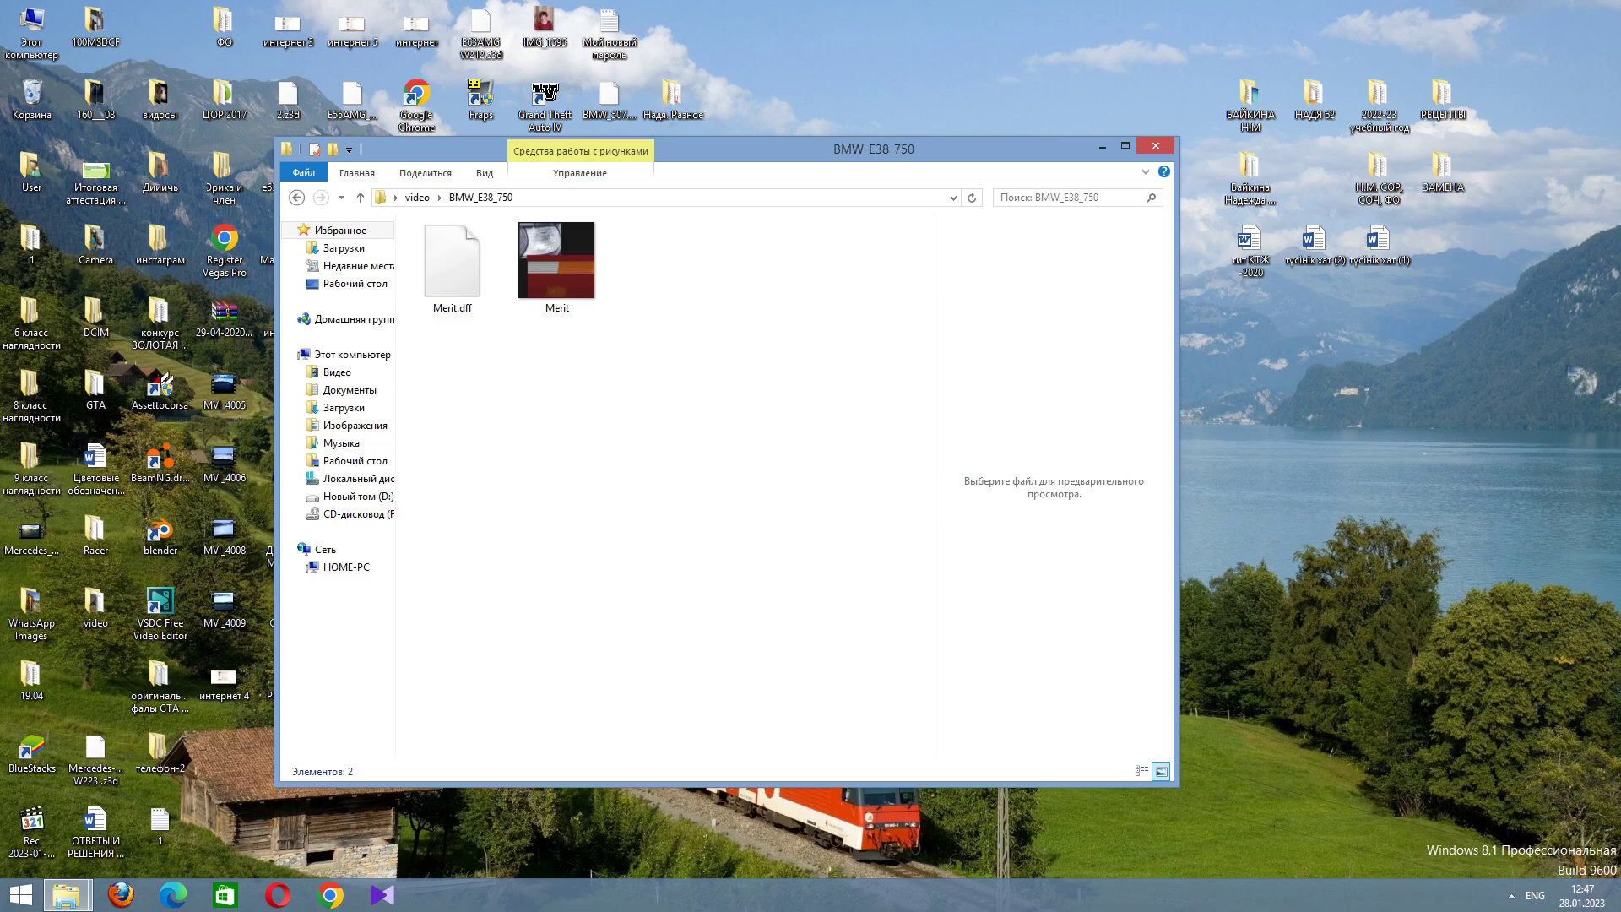
Launch ZModeler2 from the ZModeler 2.2.4. build 983 folder, leaving its import dialog without importing a file.
mouse_move(66, 895)
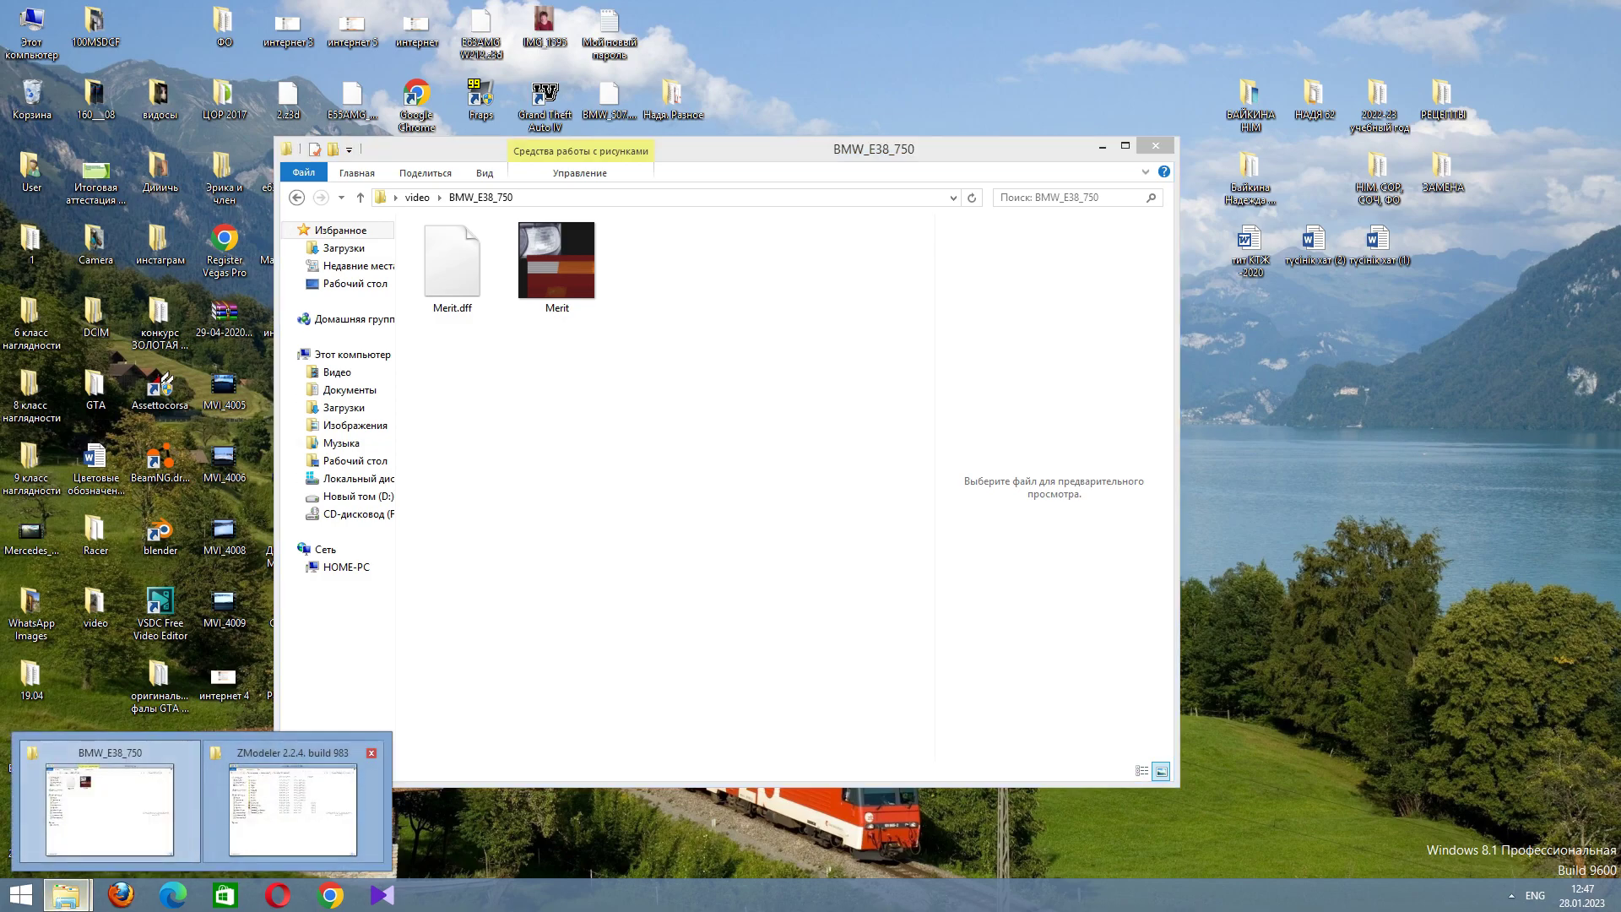
left_click(294, 803)
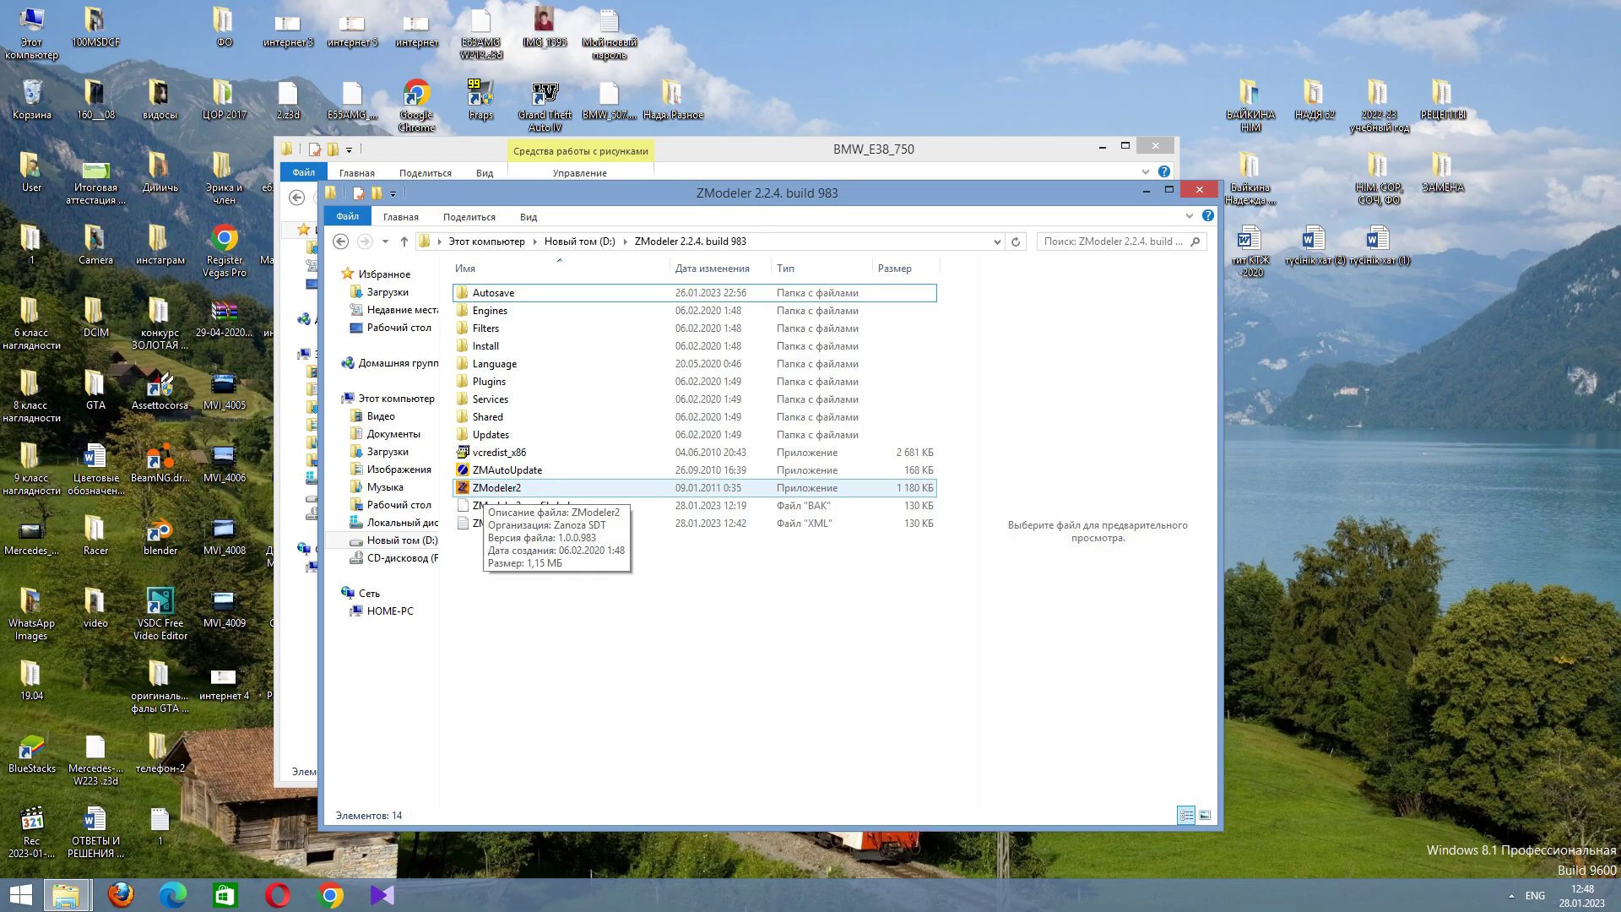
double_click(498, 488)
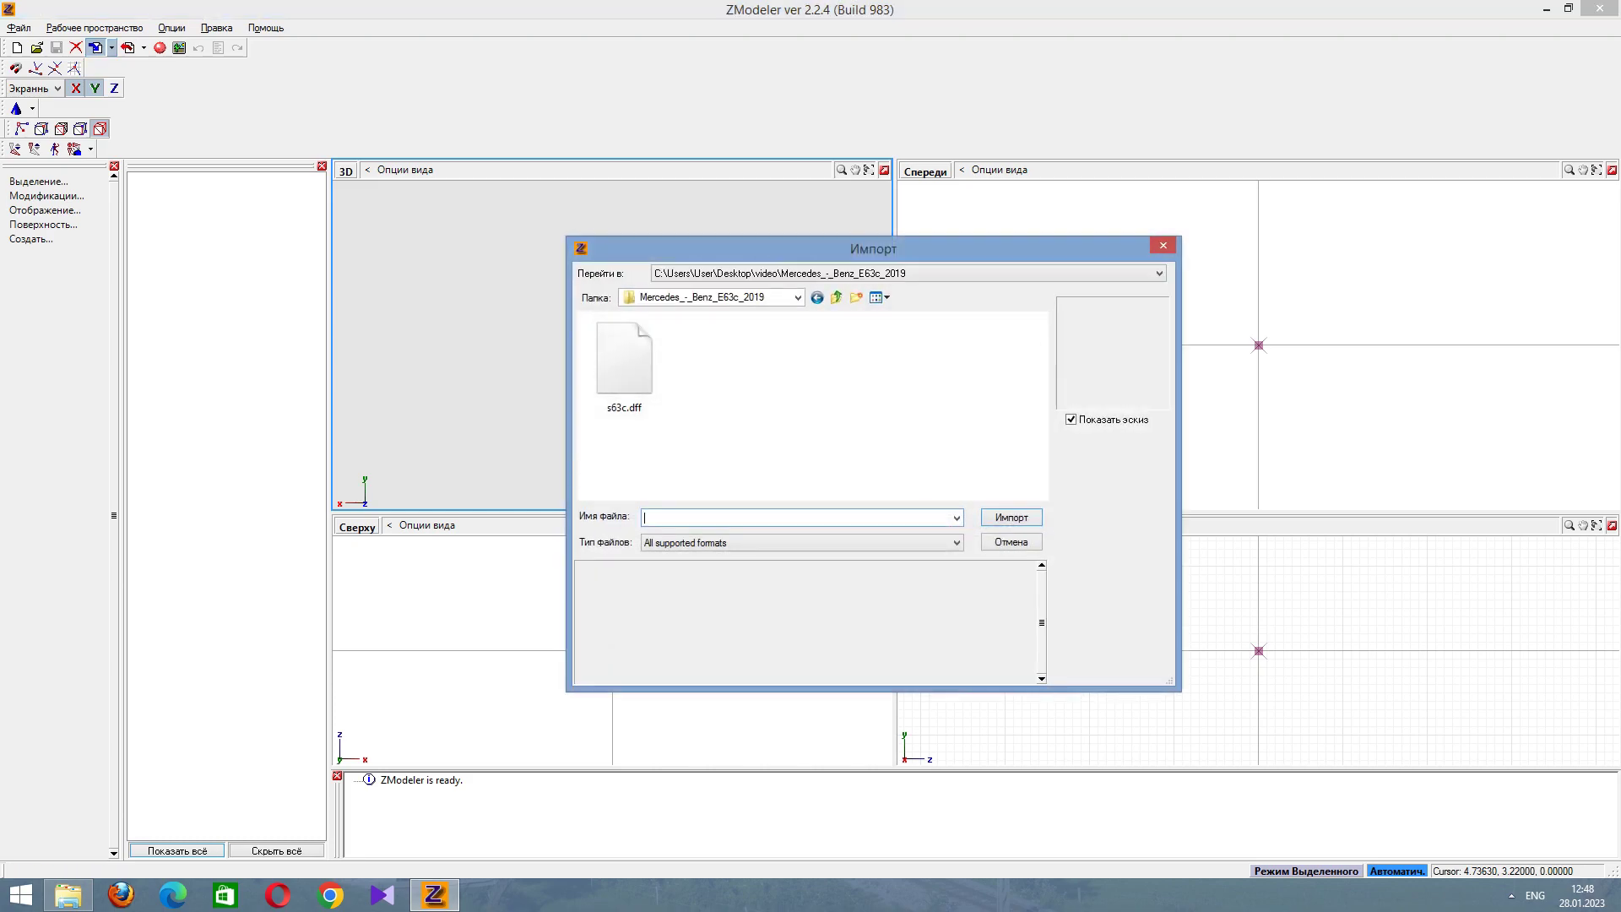
left_click(836, 297)
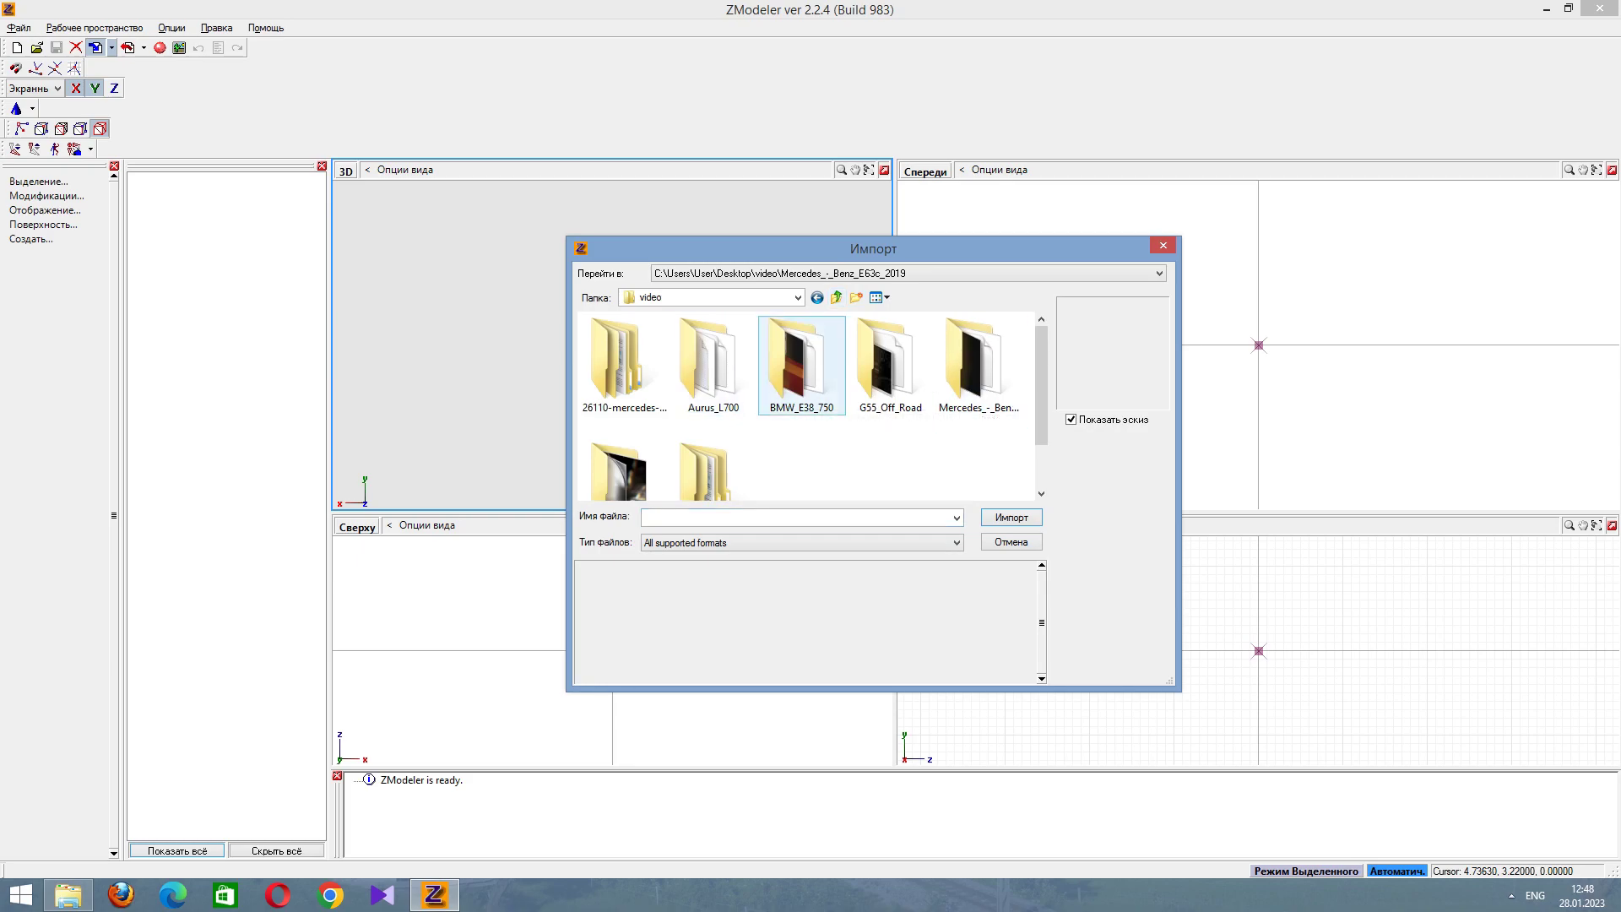
key("Escape")
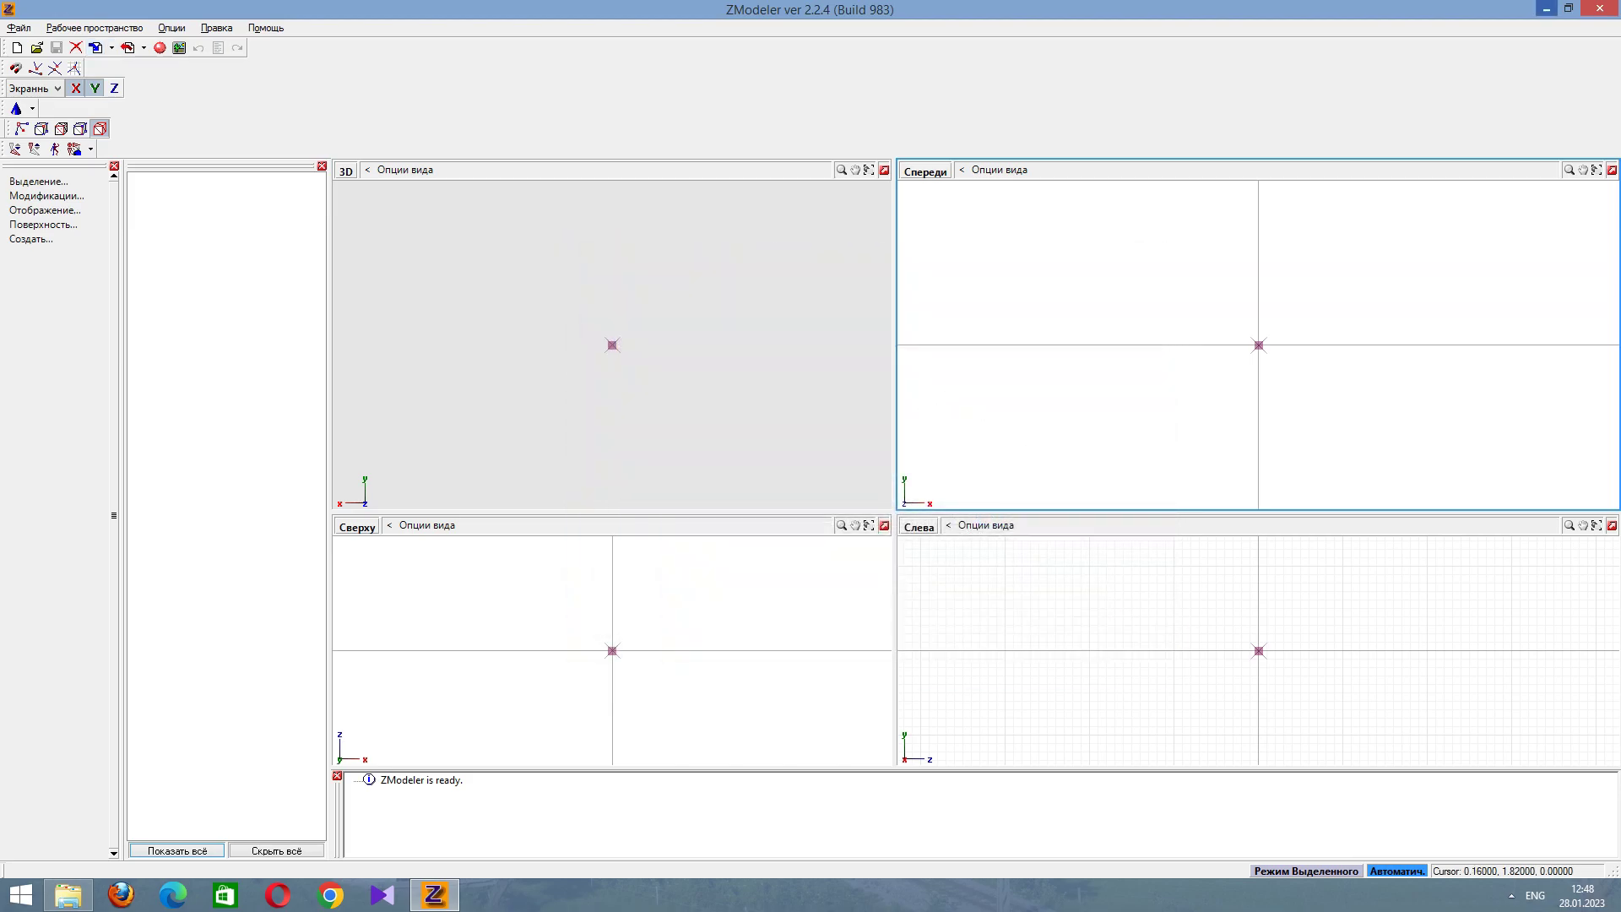
Minimize ZModeler and open the Merit texture archive from the BMW_E38_750 folder in Magic.TXD.
left_click(1547, 8)
double_click(556, 262)
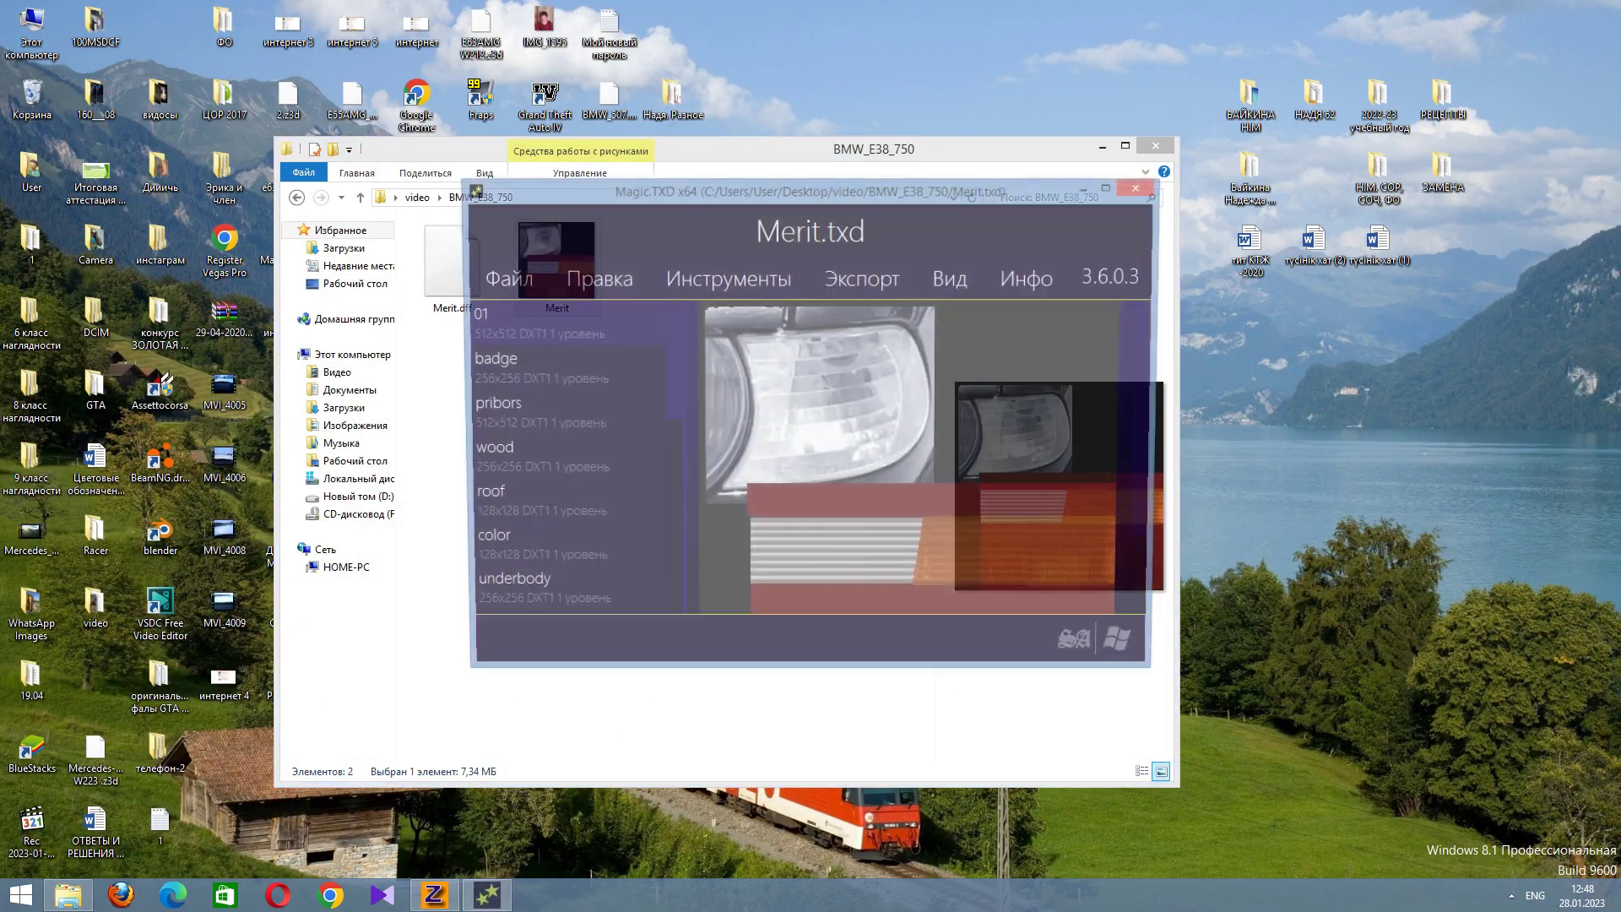
Look through the textures contained in Merit.txd, previewing each one in the list.
key("Down")
key("Down")
key("Down")
key("Down")
key("Down")
key("Down")
key("Down")
key("Down")
key("Down")
key("Down")
key("Down")
key("Down")
key("Down")
key("Down")
key("Down")
key("Up")
key("Up")
key("Down")
key("Down")
key("Up")
key("Up")
key("Up")
key("Up")
key("Up")
key("Up")
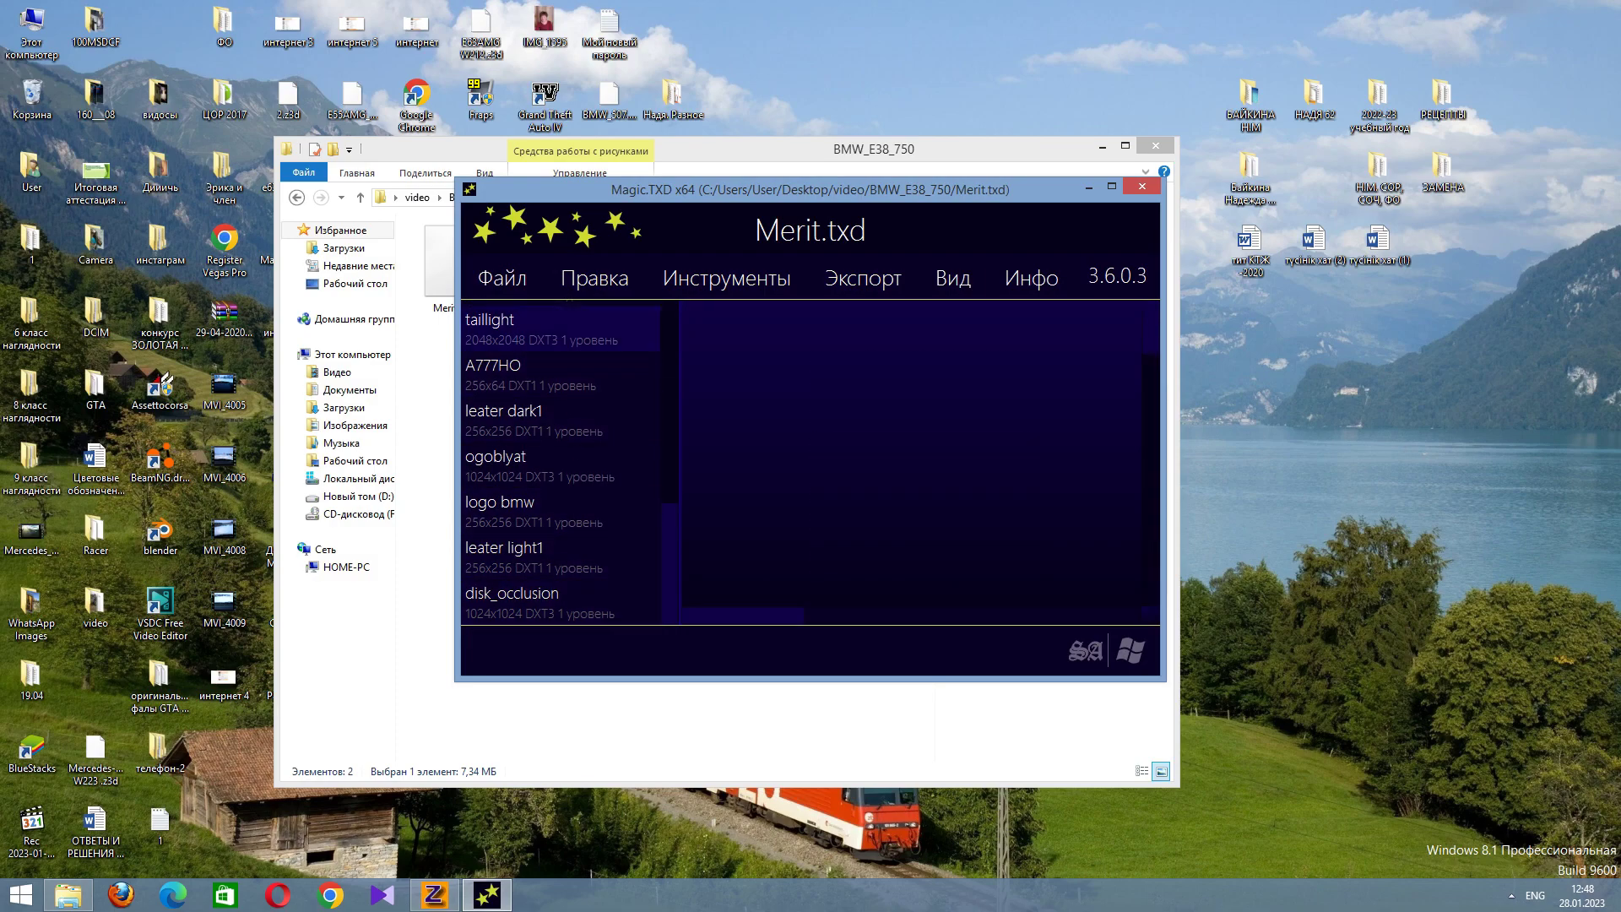
key("Up")
key("Up")
key("Up")
key("Up")
key("Up")
key("Up")
key("Up")
key("Down")
key("Down")
key("Down")
key("Down")
key("Down")
key("Down")
key("Down")
key("Down")
key("Down")
key("Down")
key("Down")
key("Down")
key("Down")
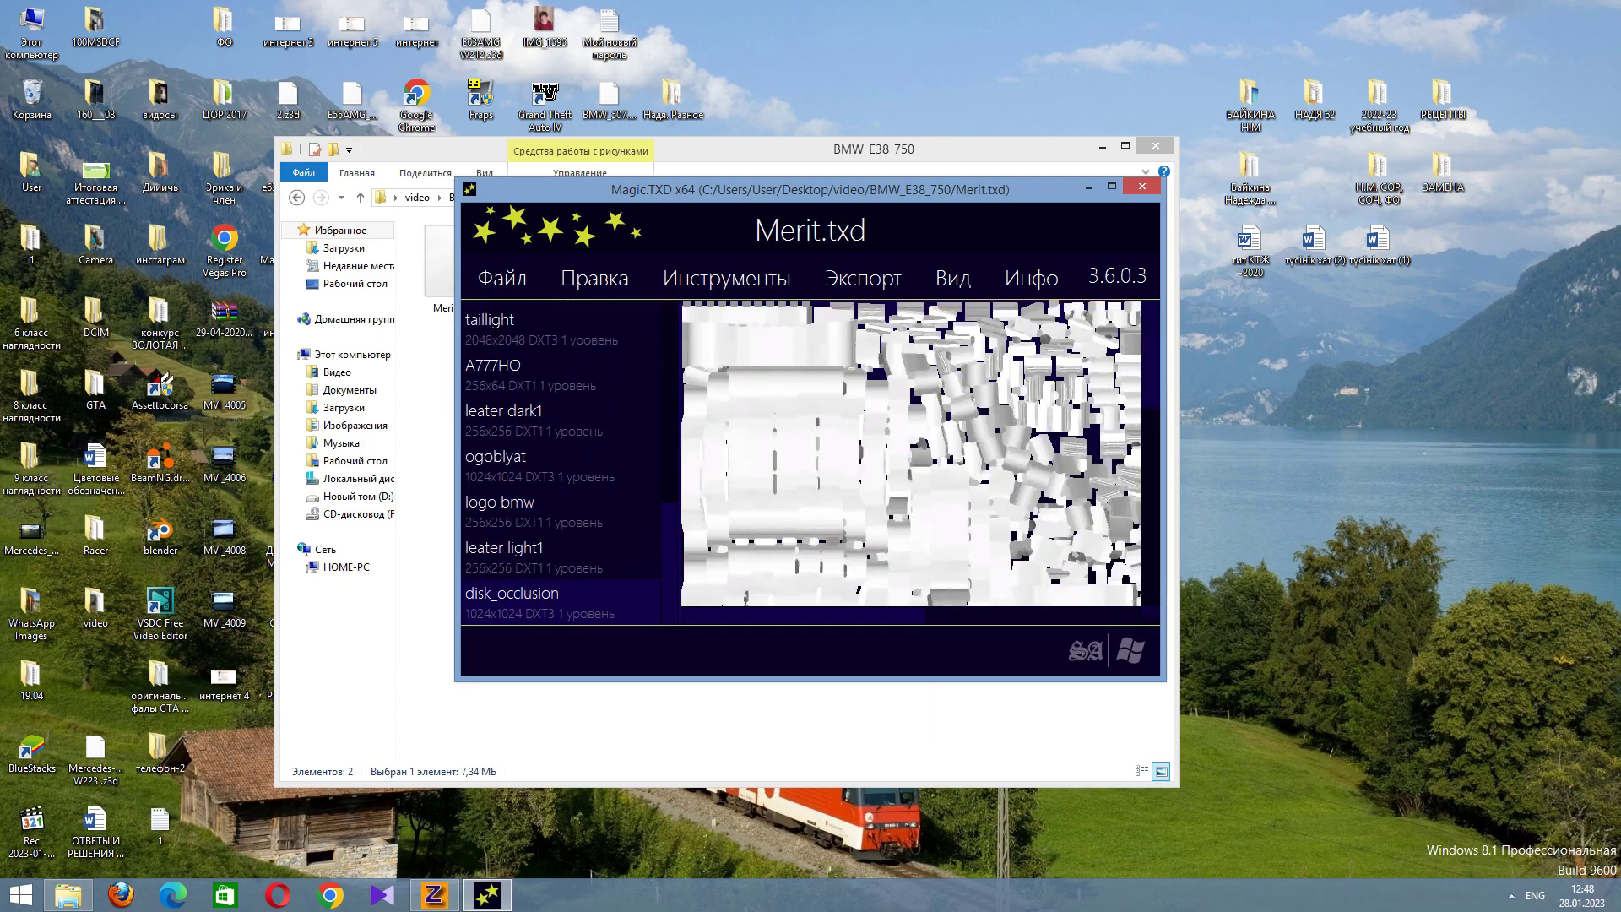
key("Up")
key("Up")
key("Up")
key("Up")
key("Up")
key("Up")
key("Up")
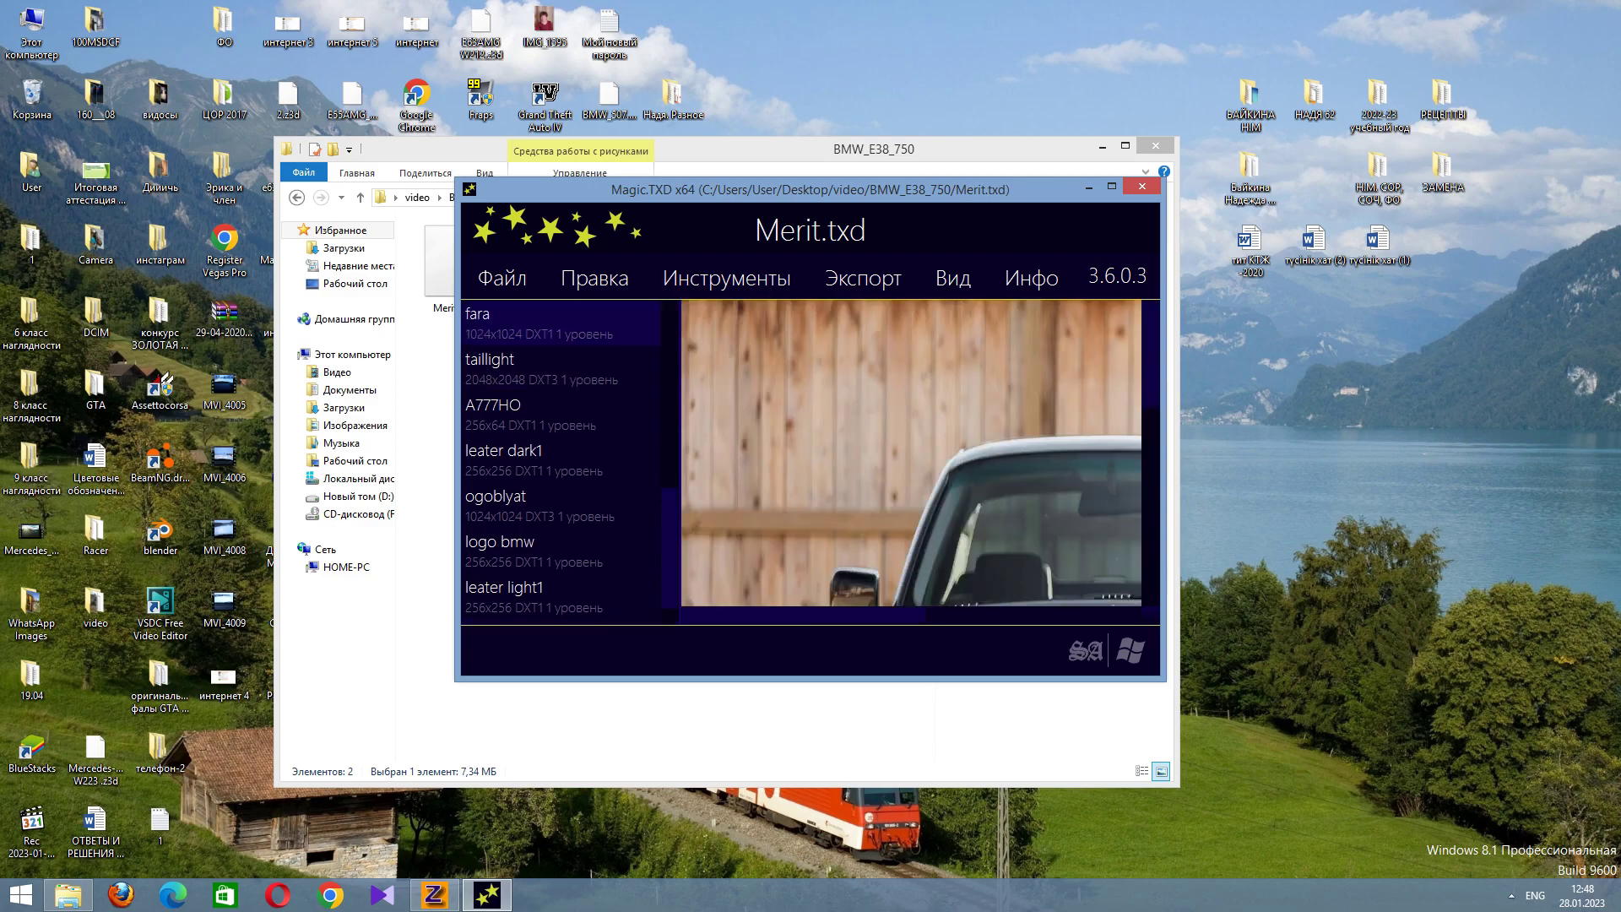
key("Up")
key("Up")
key("Up")
key("Up")
key("Up")
key("Up")
key("Up")
key("Up")
Add the chromee image from the Mercedes-Benz 190E folder to Merit.txd as a standard RASTER_888 texture.
left_click(595, 278)
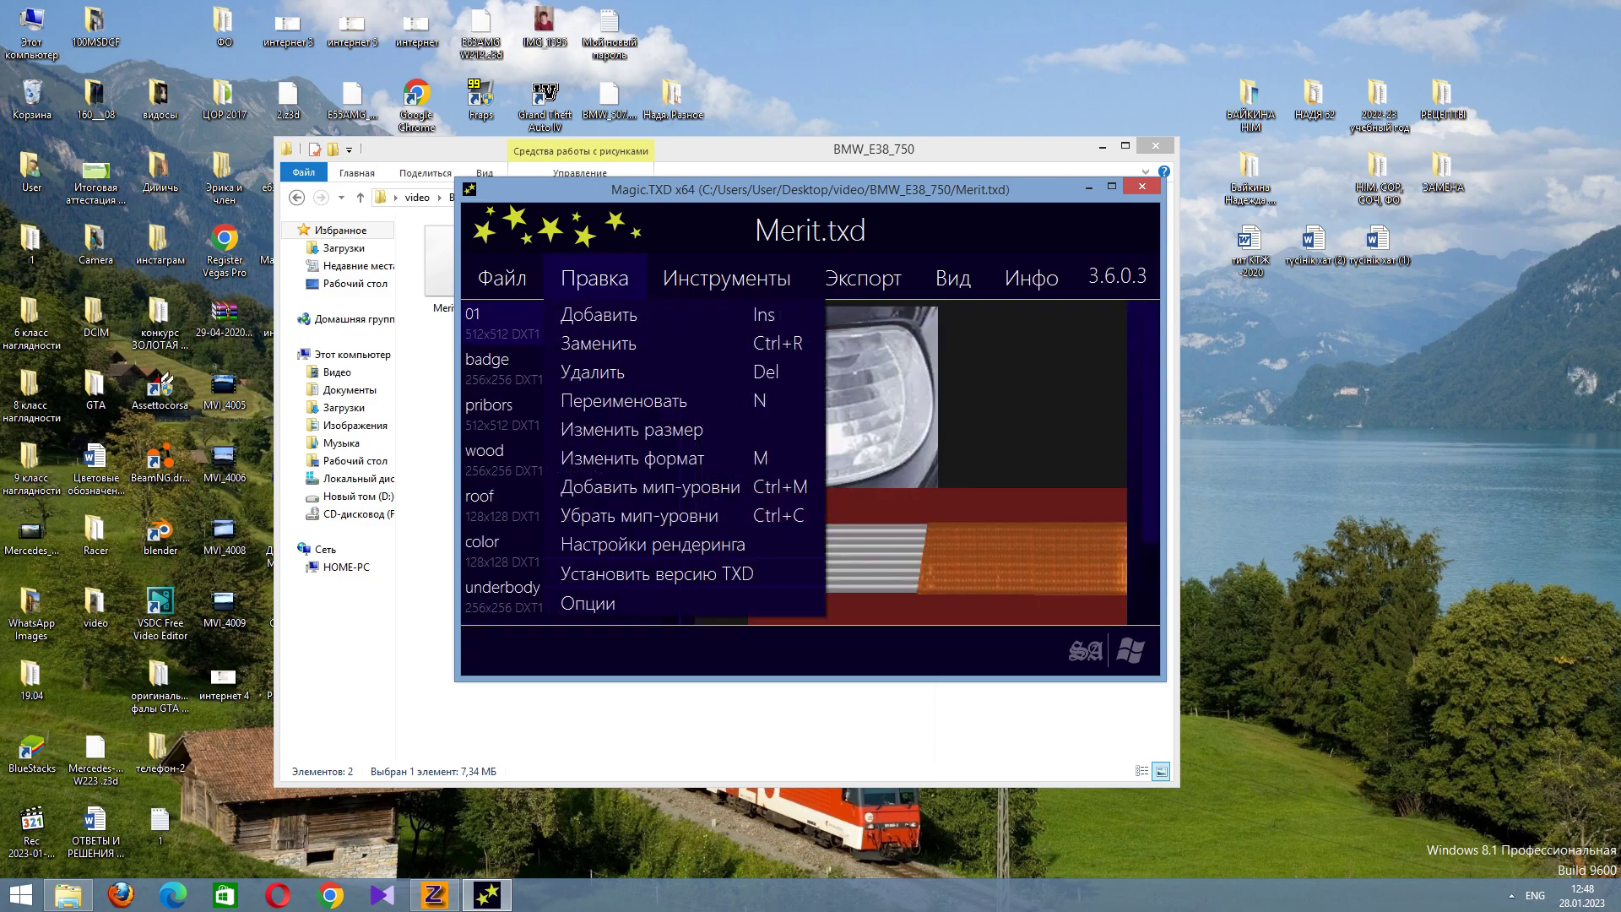
left_click(598, 314)
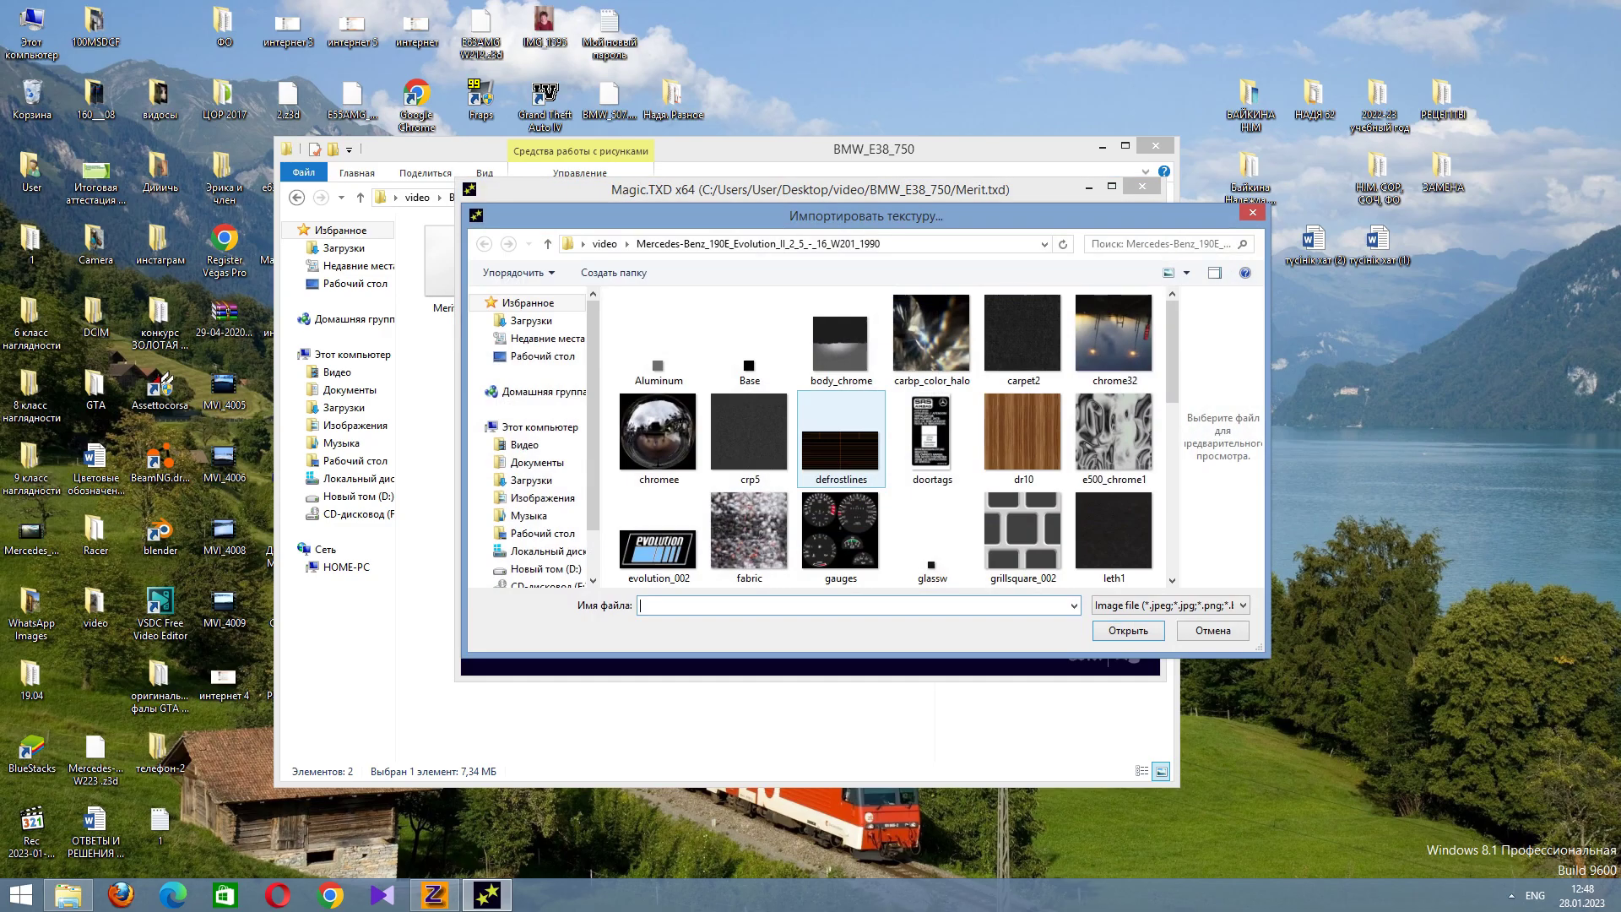
double_click(658, 432)
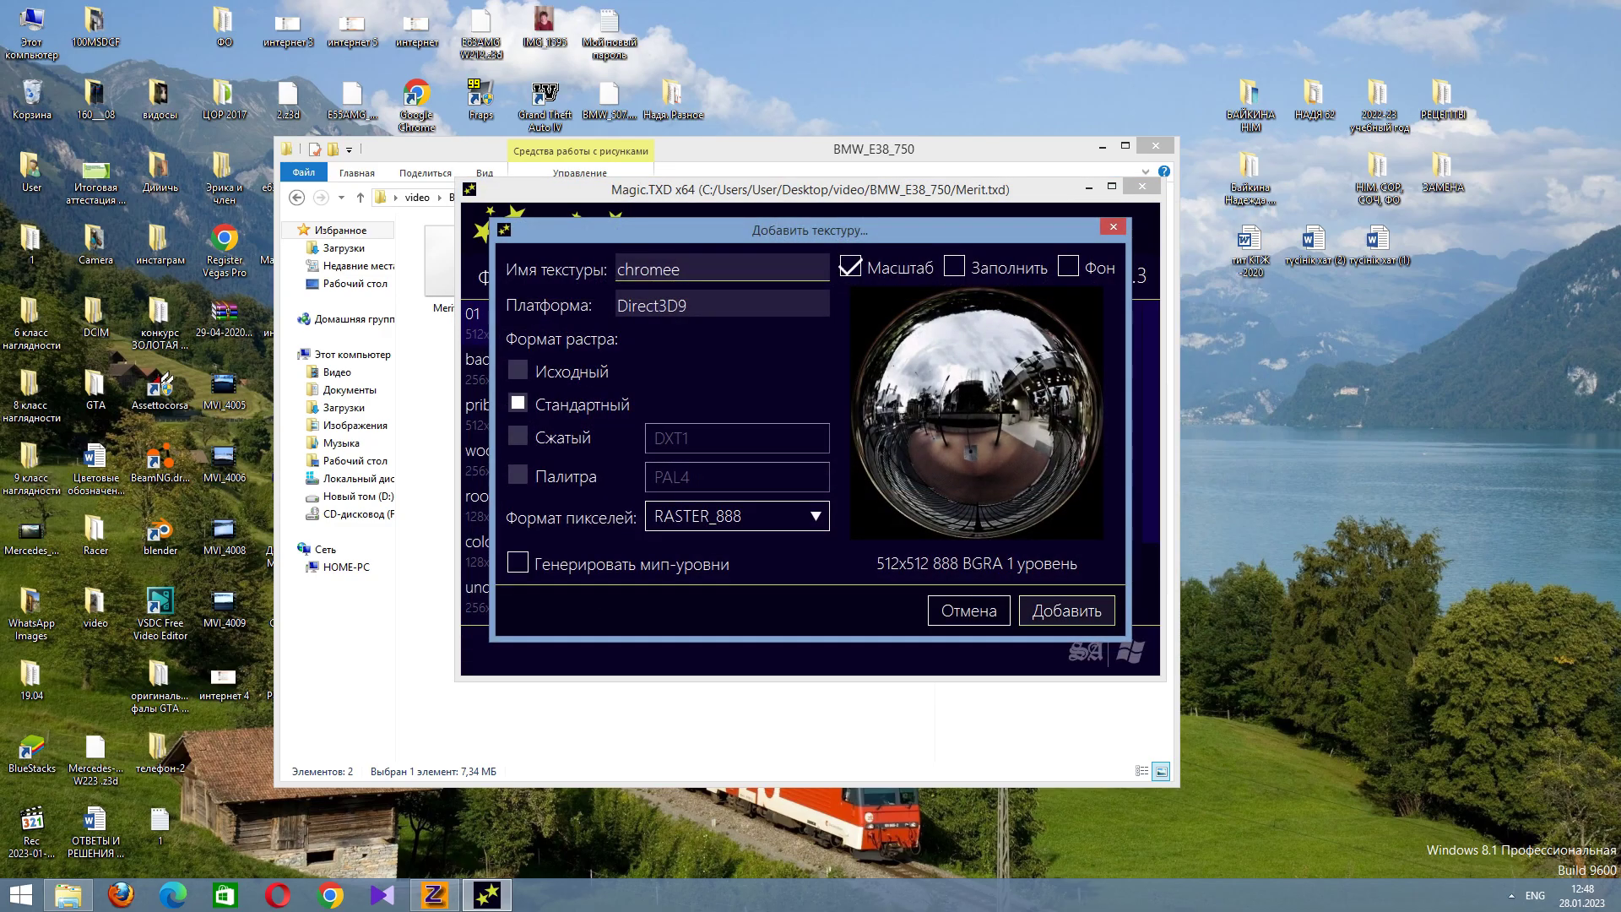
key("Return")
Add the carbp_color_halo image to Merit.txd as a standard RASTER_888 texture.
left_click(595, 278)
left_click(599, 314)
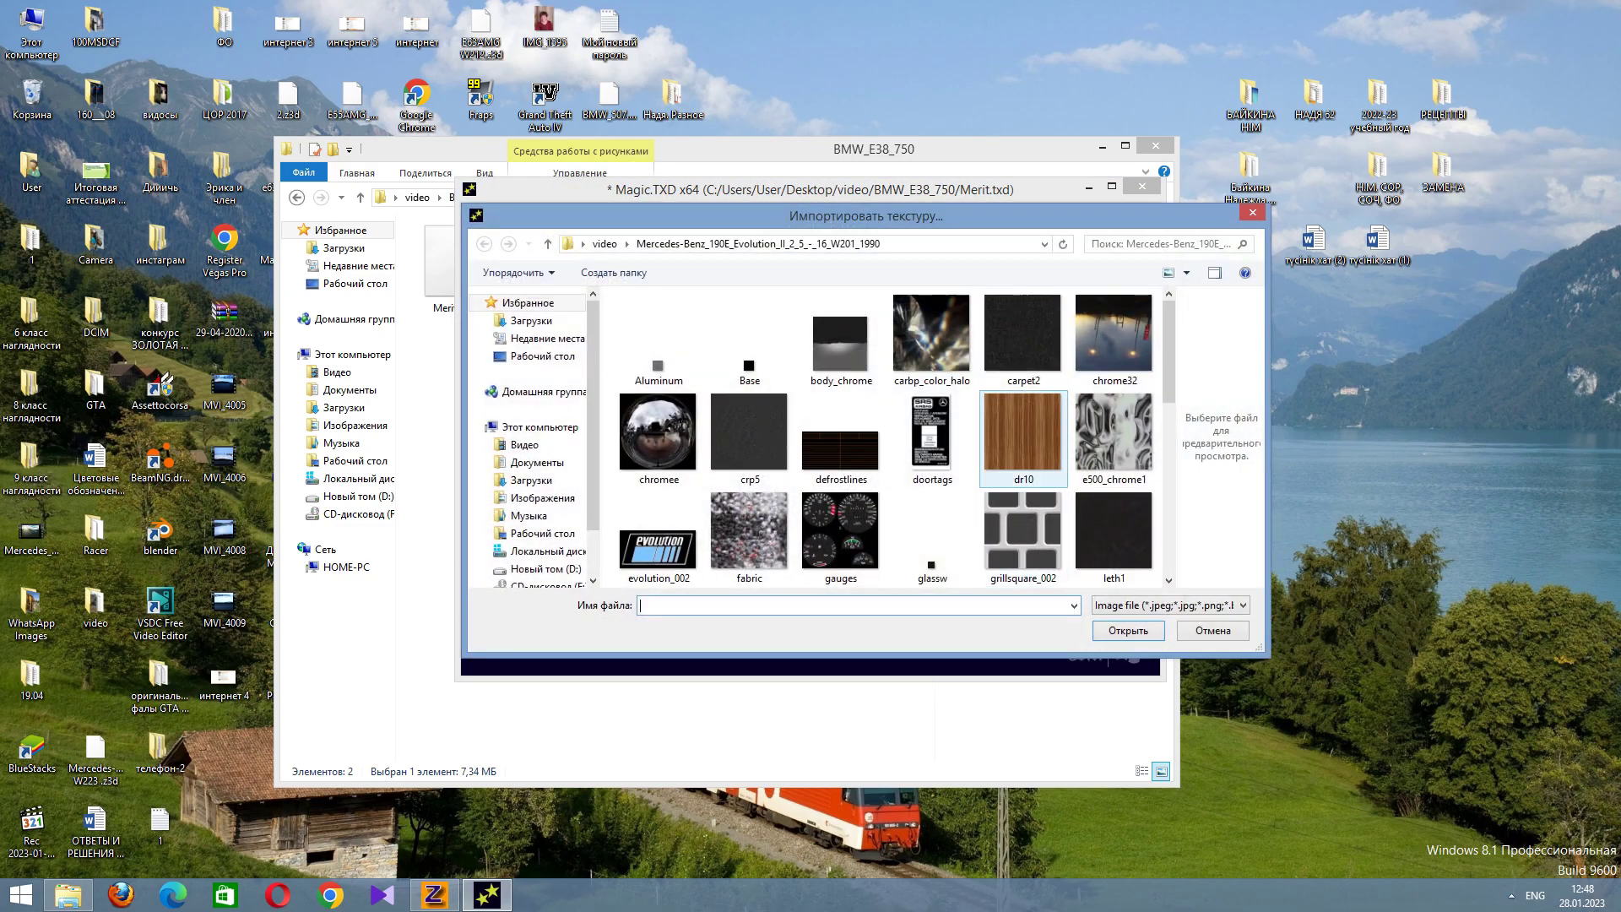
double_click(930, 333)
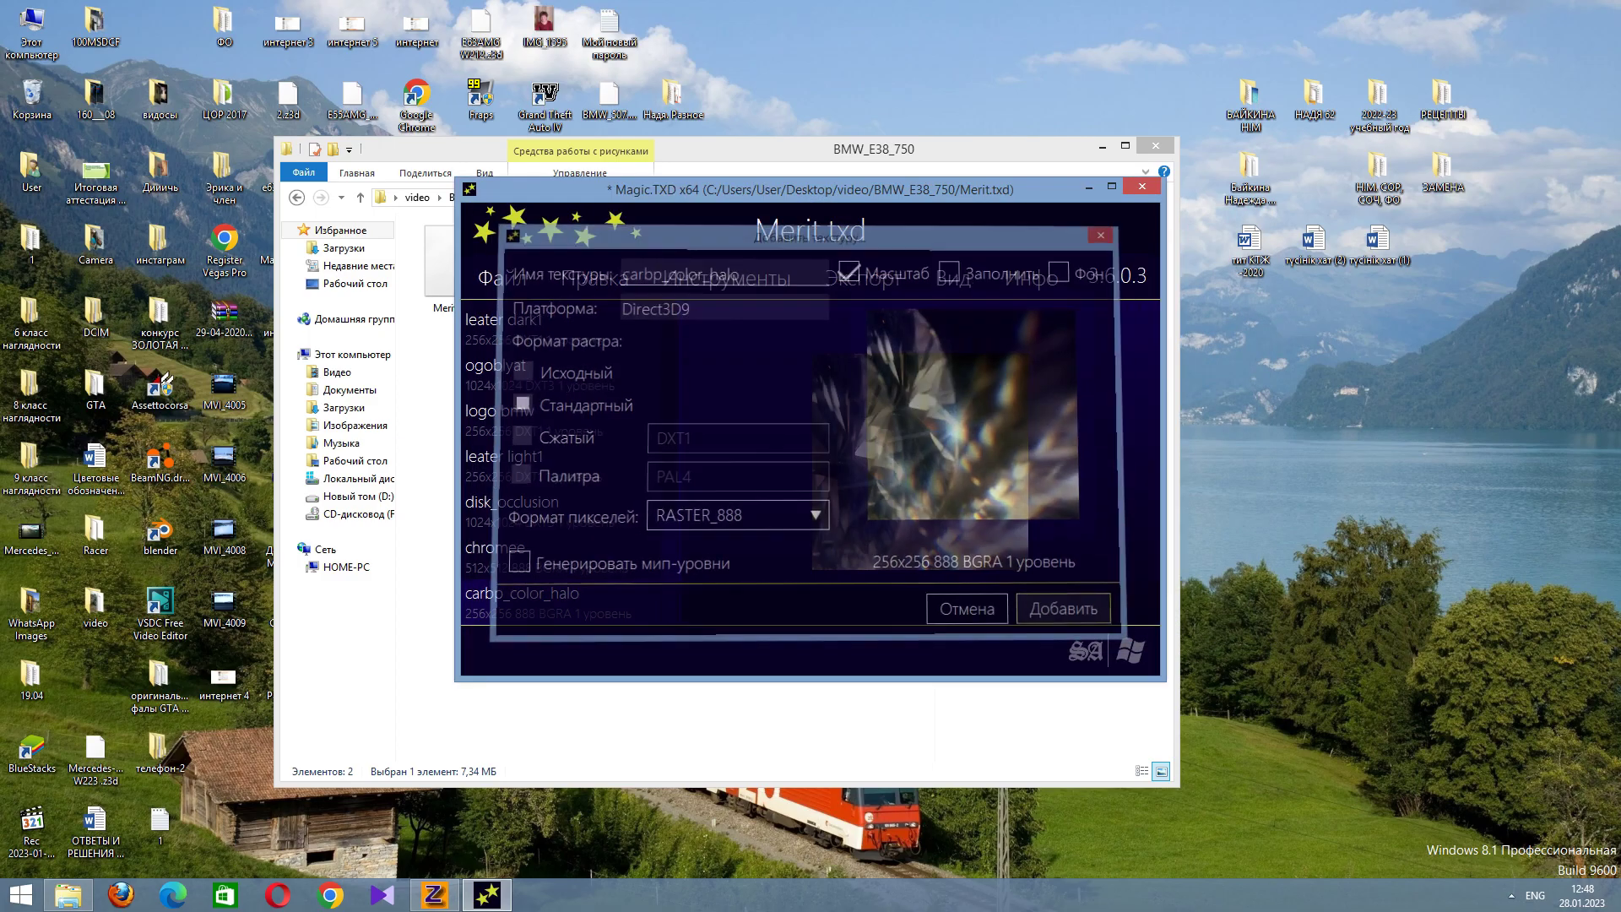
key("Return")
Add the e500_chrome1 image to Merit.txd as a standard RASTER_888 texture.
left_click(595, 278)
left_click(599, 315)
left_click(1115, 432)
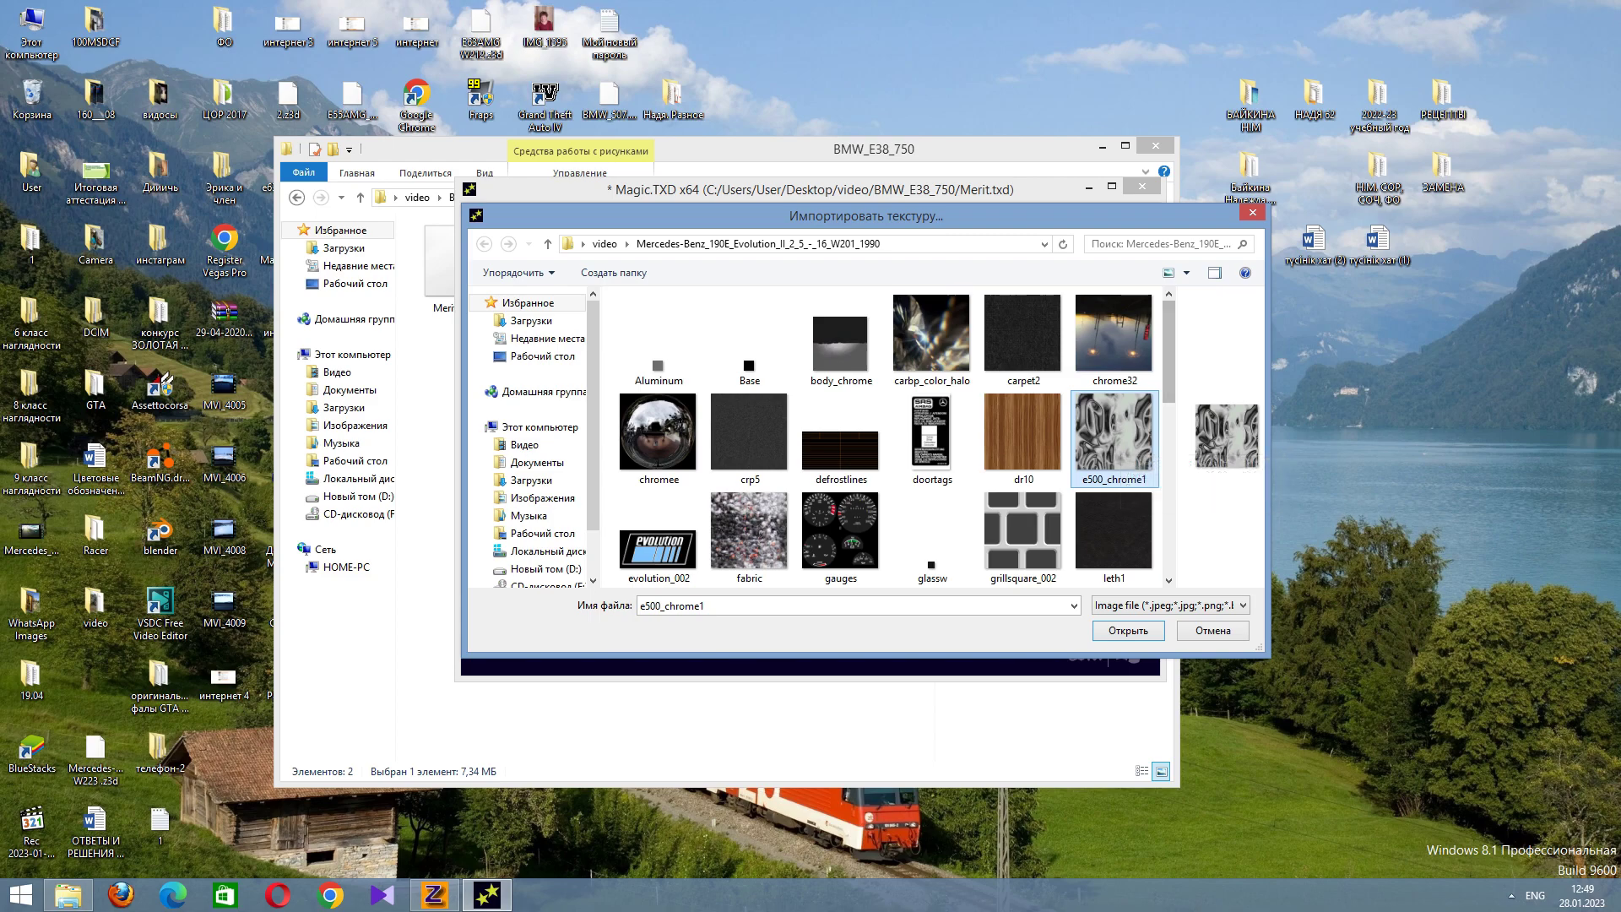
scroll(891, 435, "down", 1)
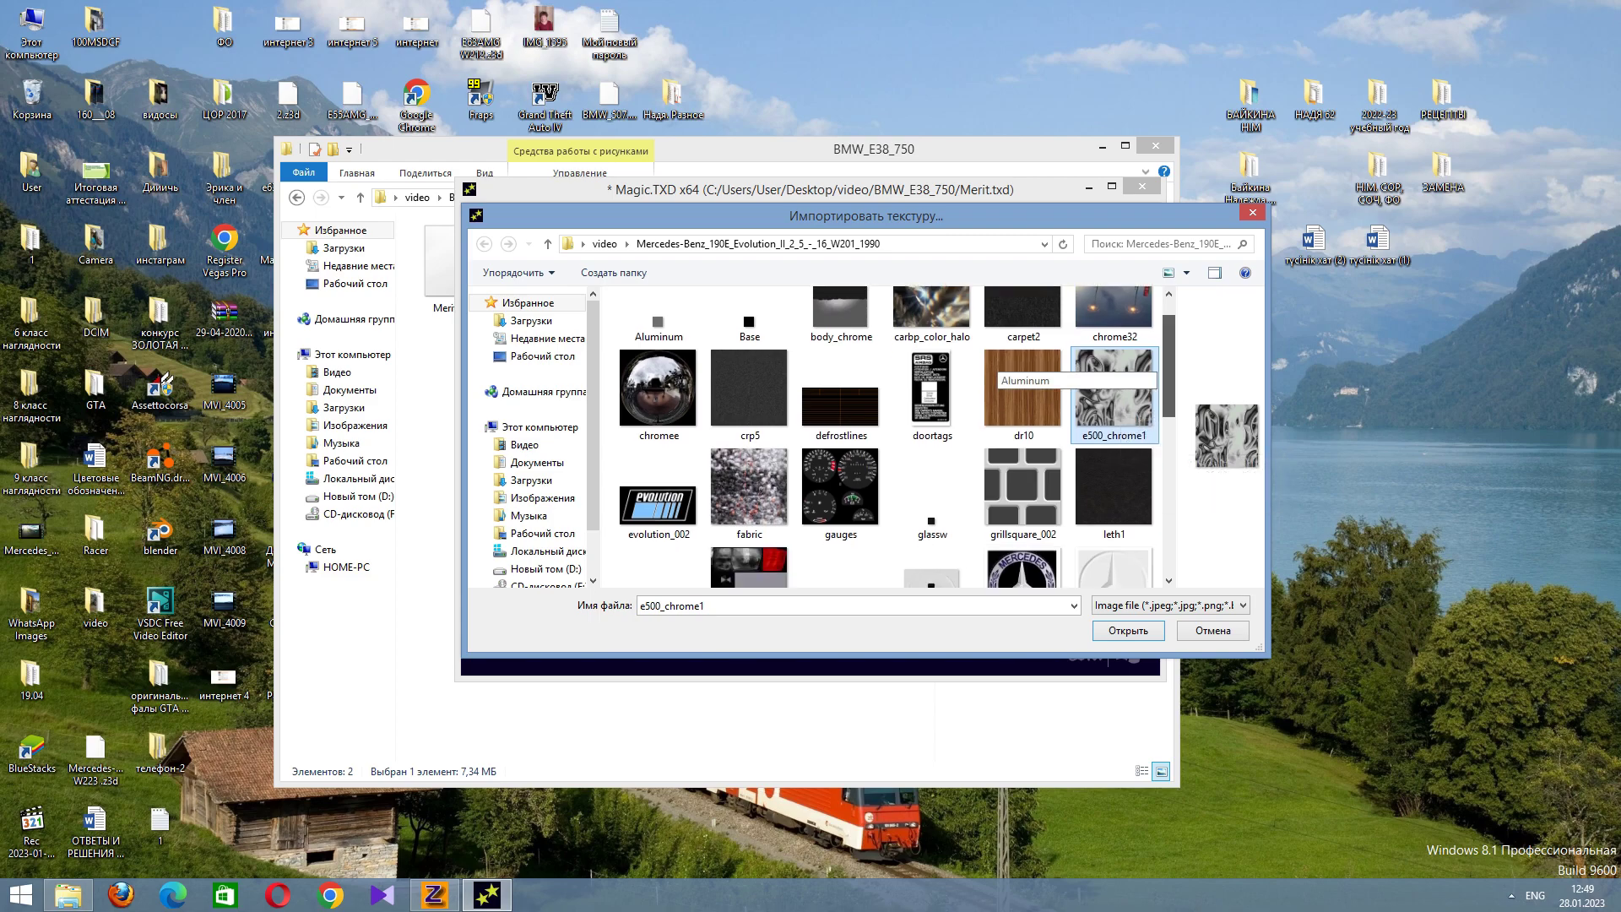
scroll(891, 435, "down", 5)
scroll(890, 435, "up", 7)
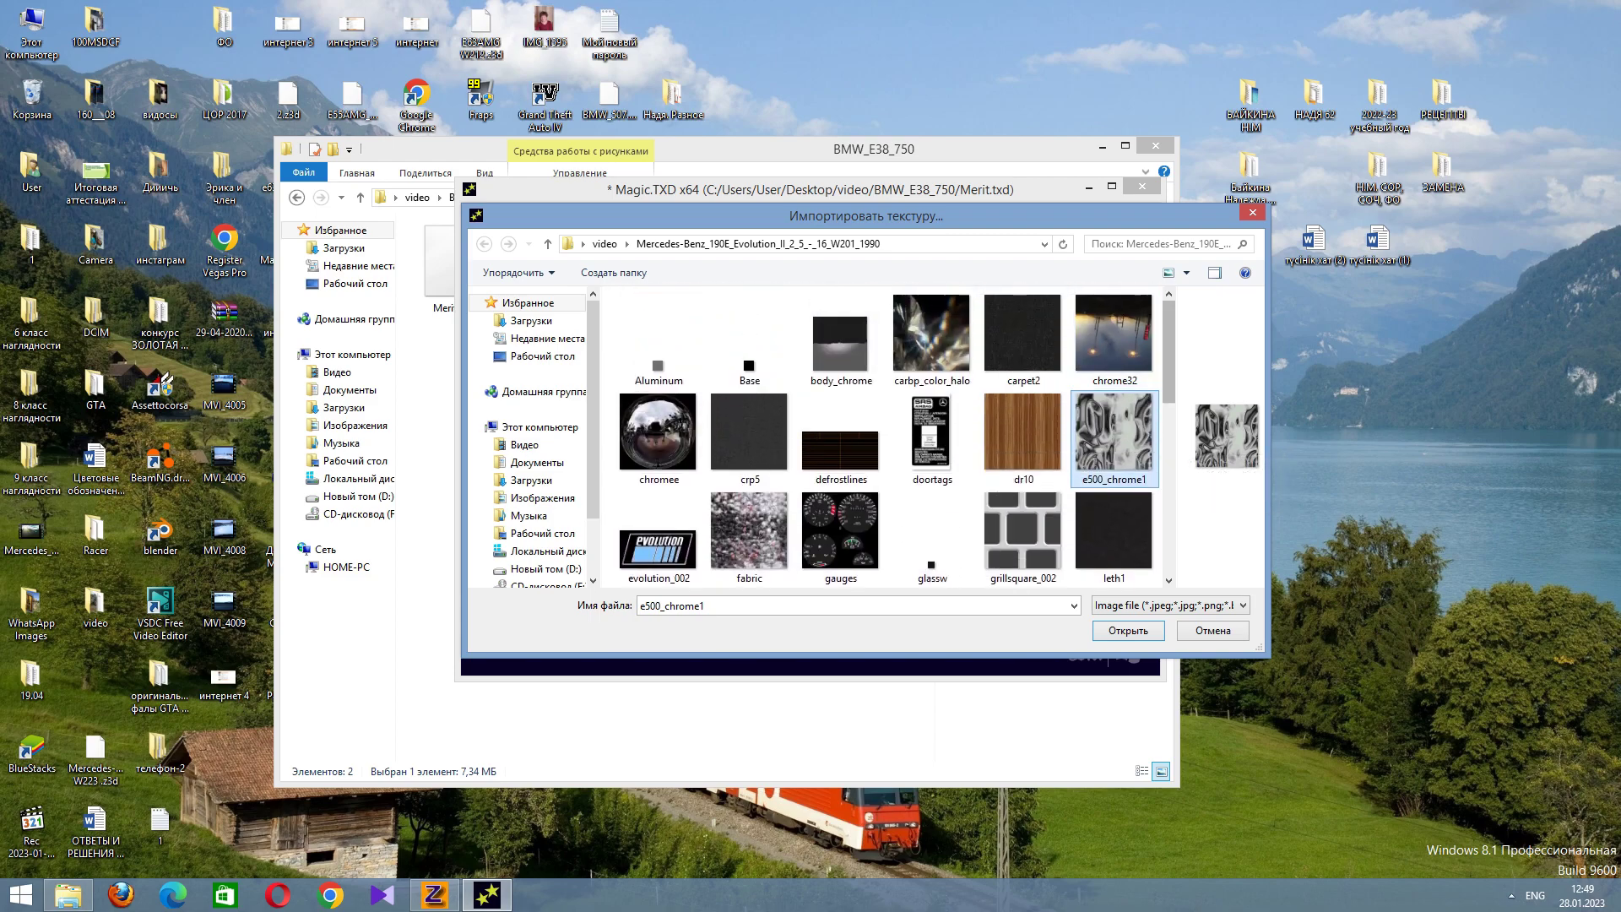
key("Return")
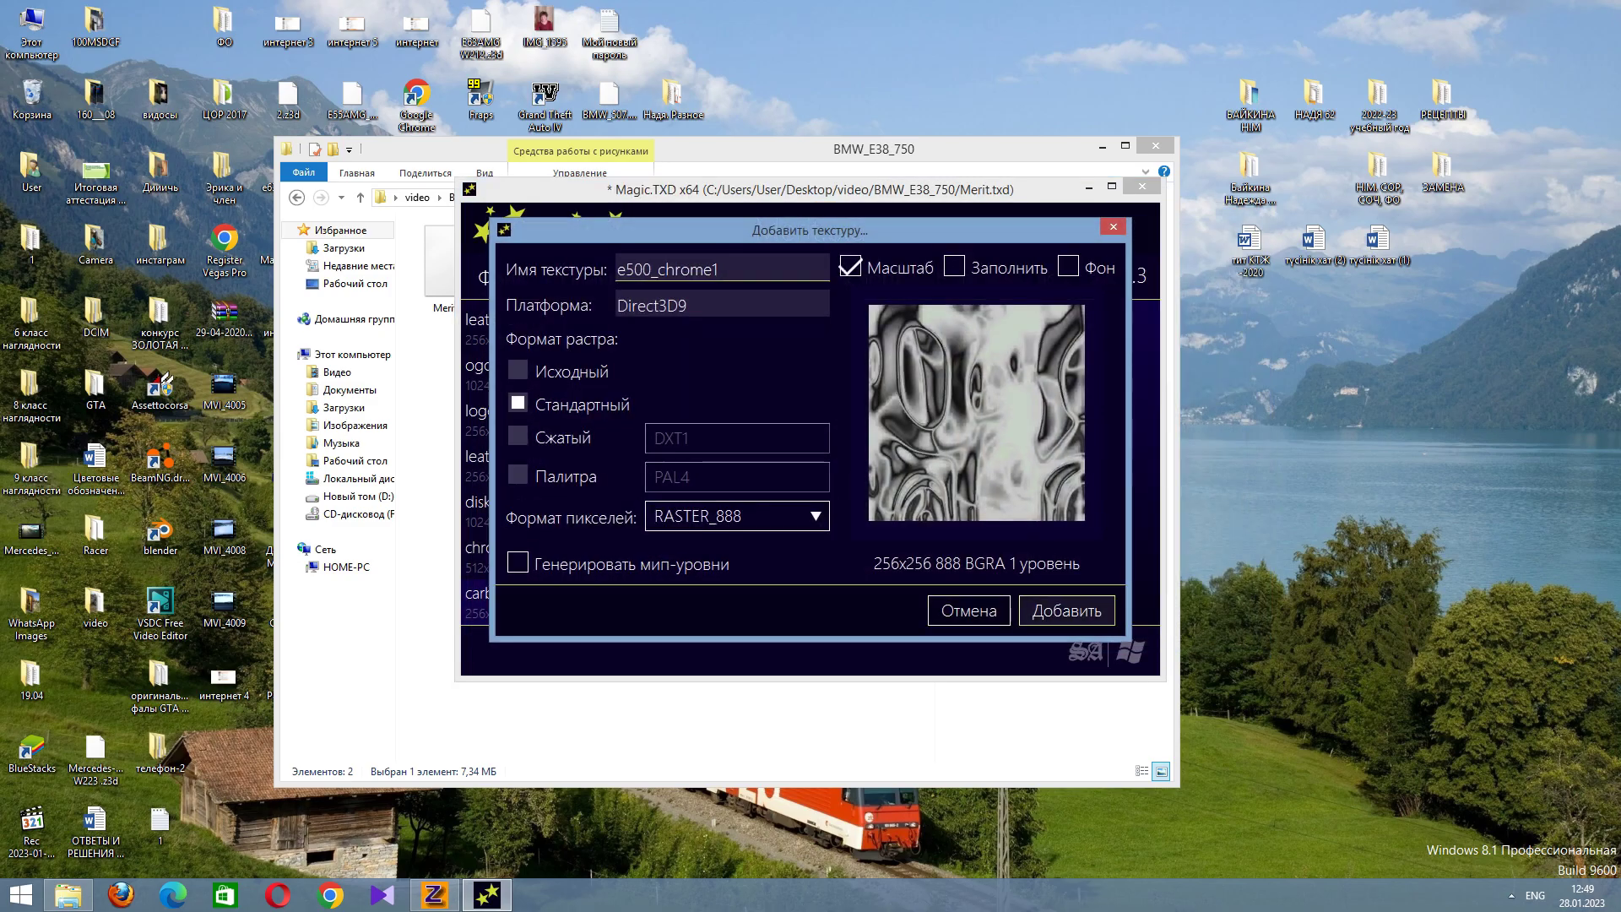
key("Return")
Add the metals1 image to Merit.txd as a PAL8 palette texture with RASTER_888 pixel format.
left_click(595, 278)
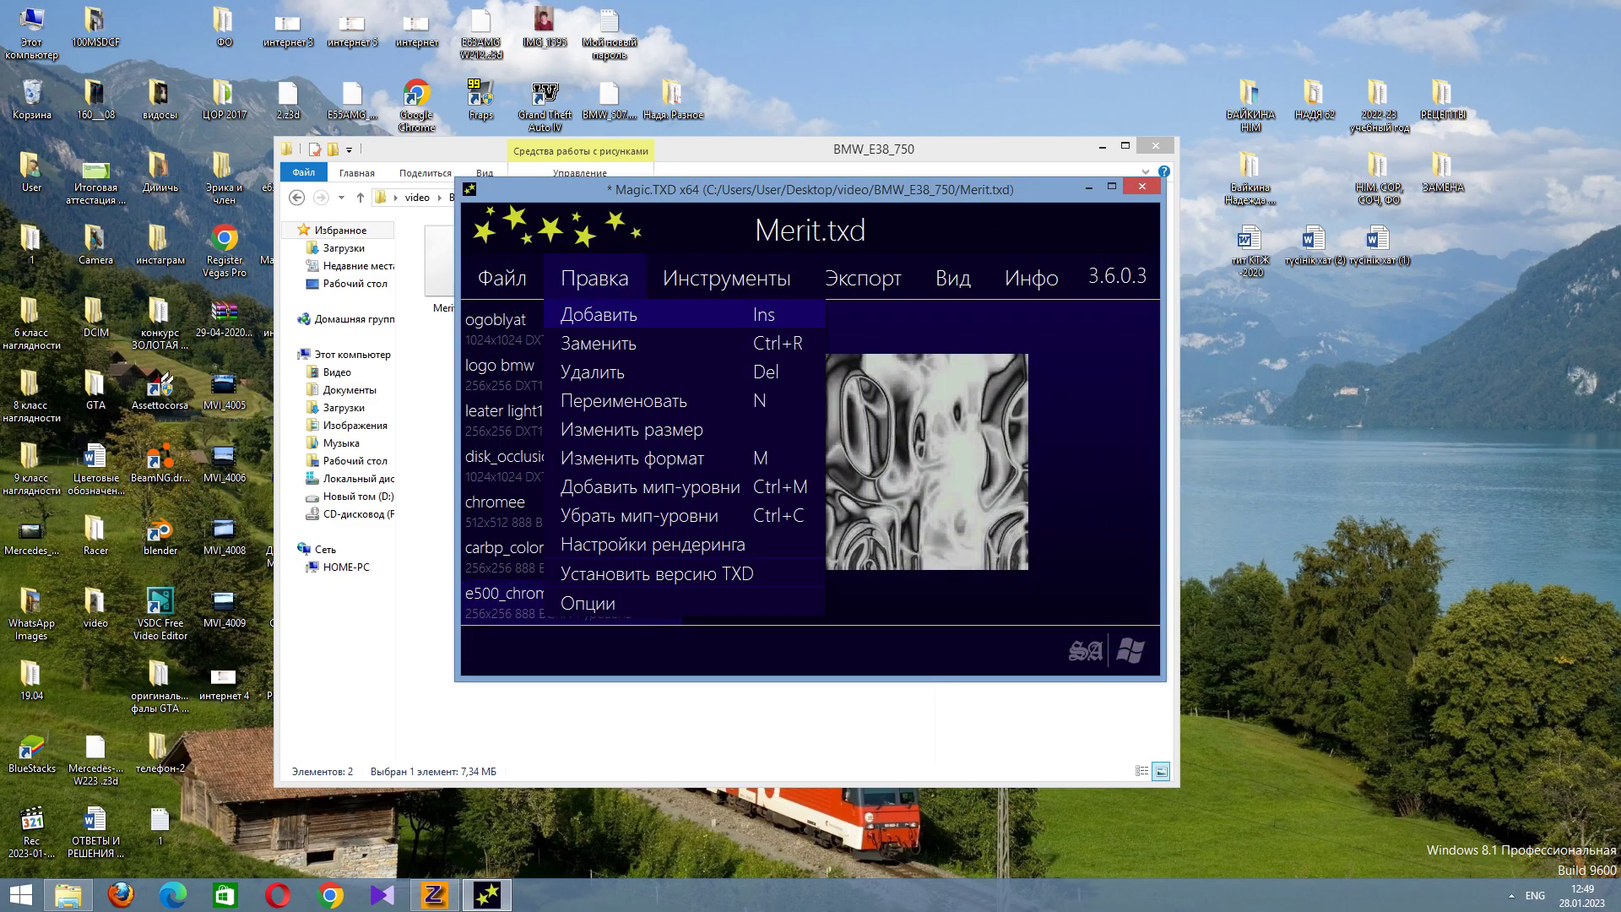
left_click(599, 314)
scroll(845, 403, "down", 5)
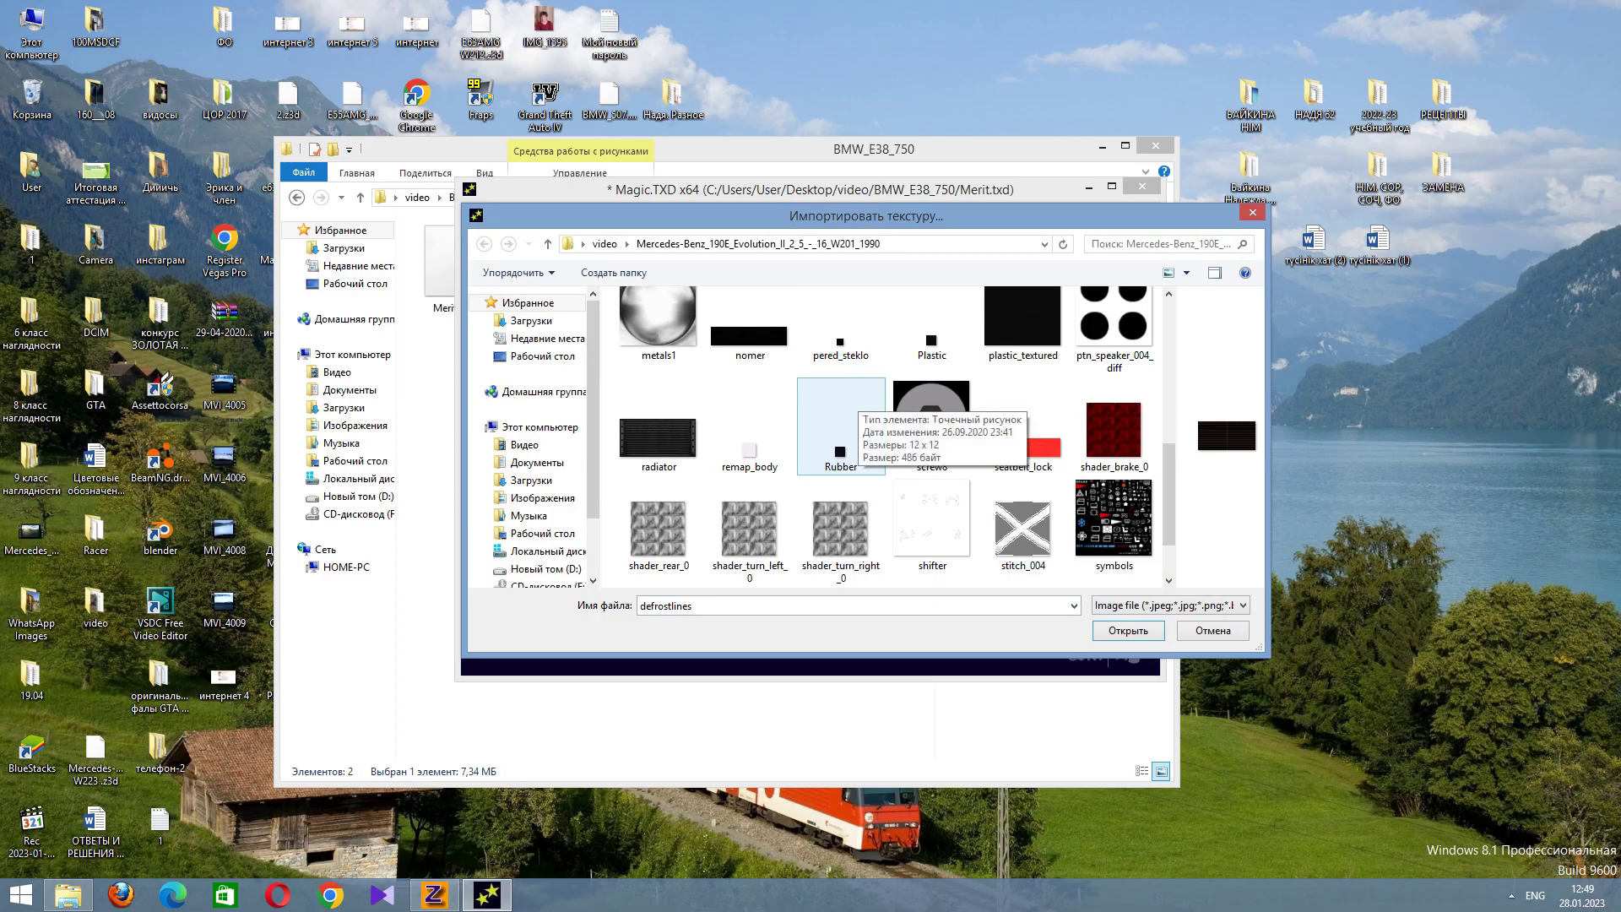
double_click(659, 325)
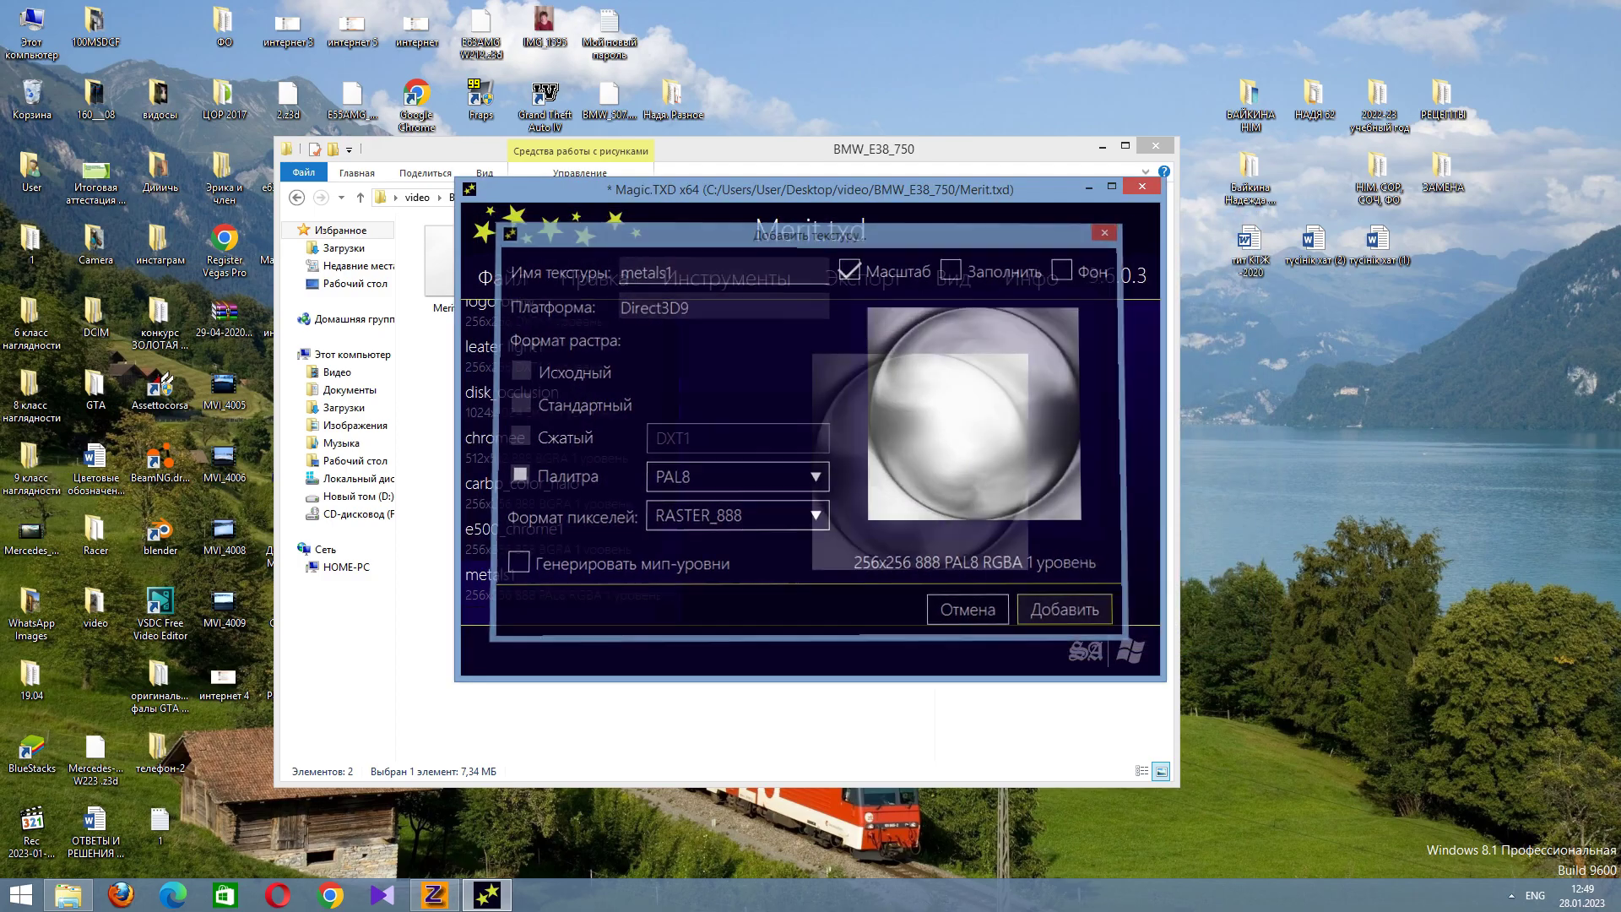
left_click(1066, 610)
Preview the newly added chrome, halo and metal textures at the end of the list.
key("Up")
key("Up")
key("Up")
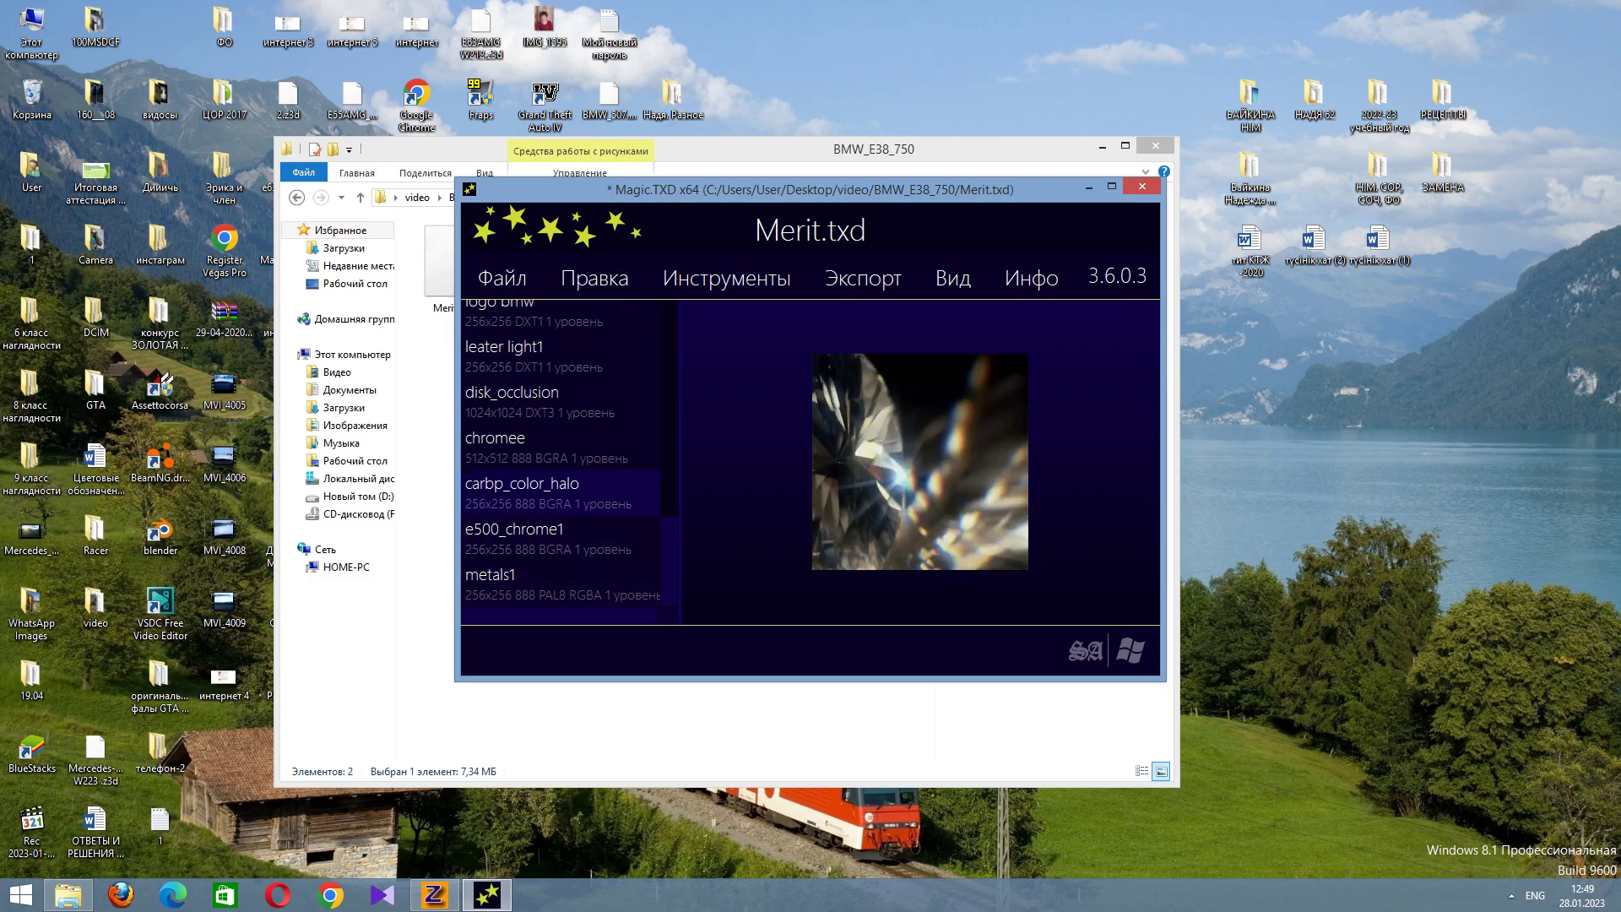
key("Down")
key("Down")
key("Down")
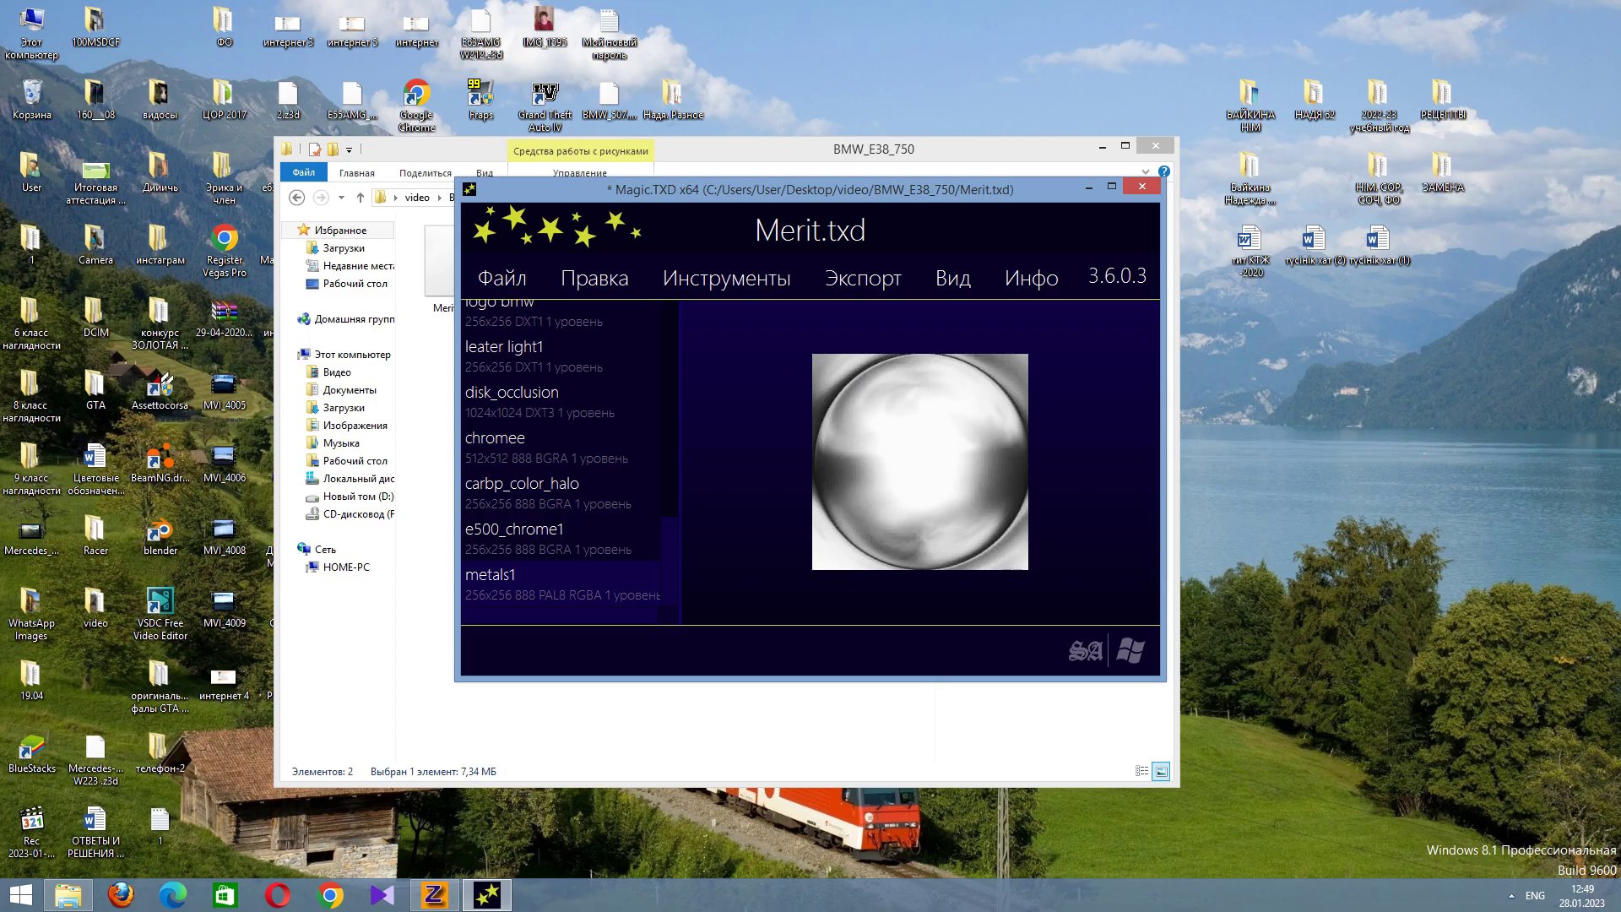
key("Up")
Add the vehiclelights128 image to Merit.txd as a standard RASTER_888 texture.
key("alt+Right")
key("Down")
key("Return")
scroll(840, 439, "down", 5)
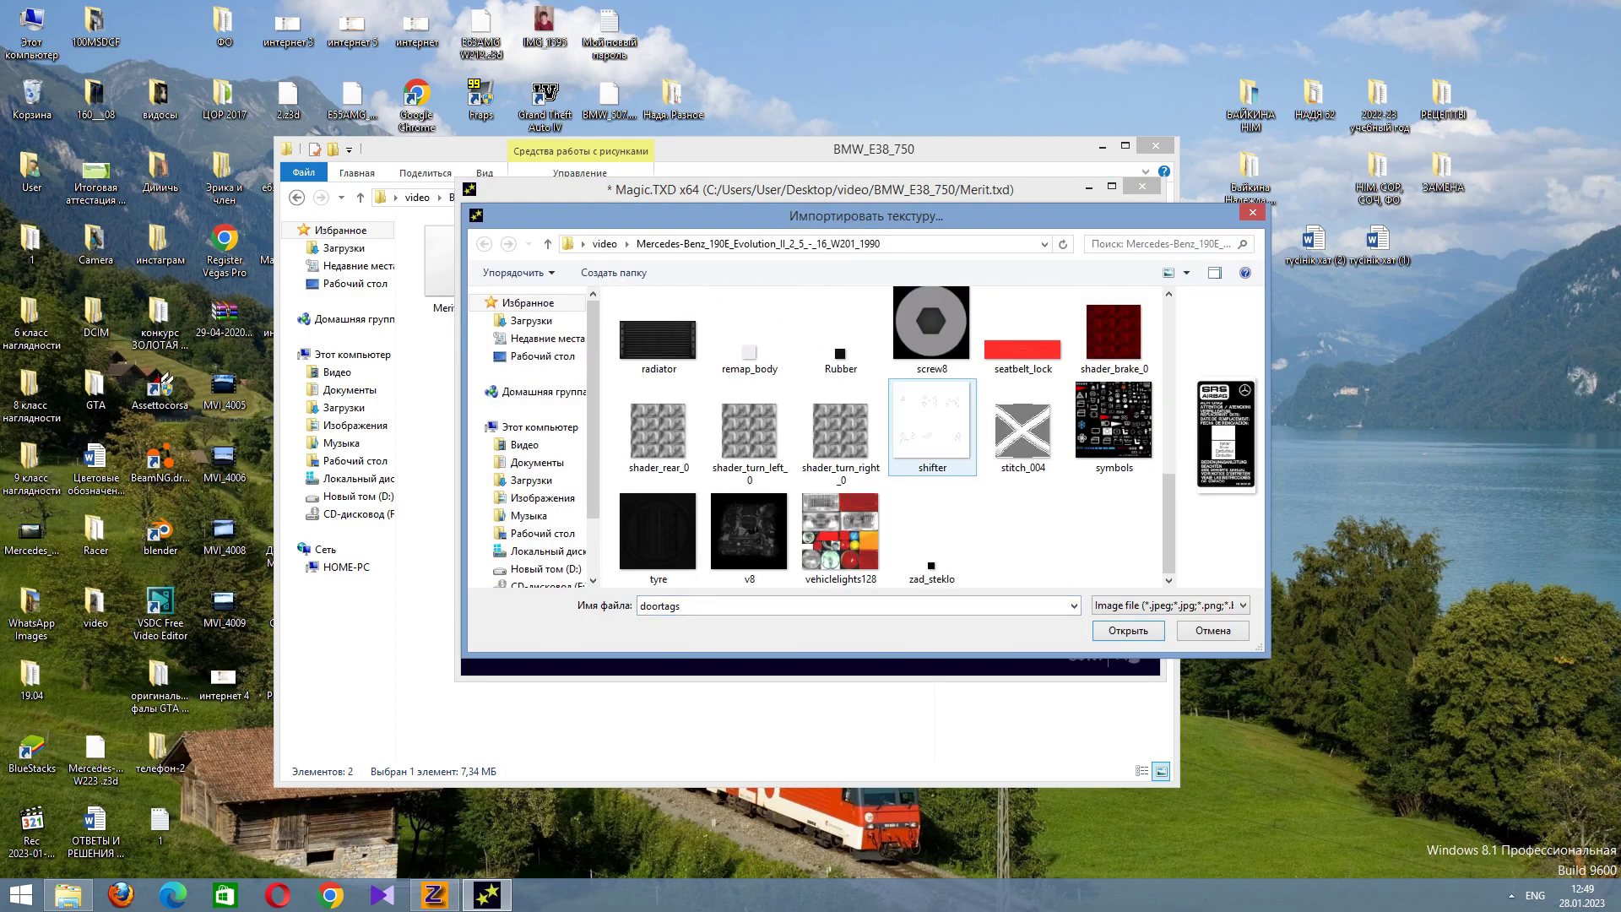
double_click(840, 536)
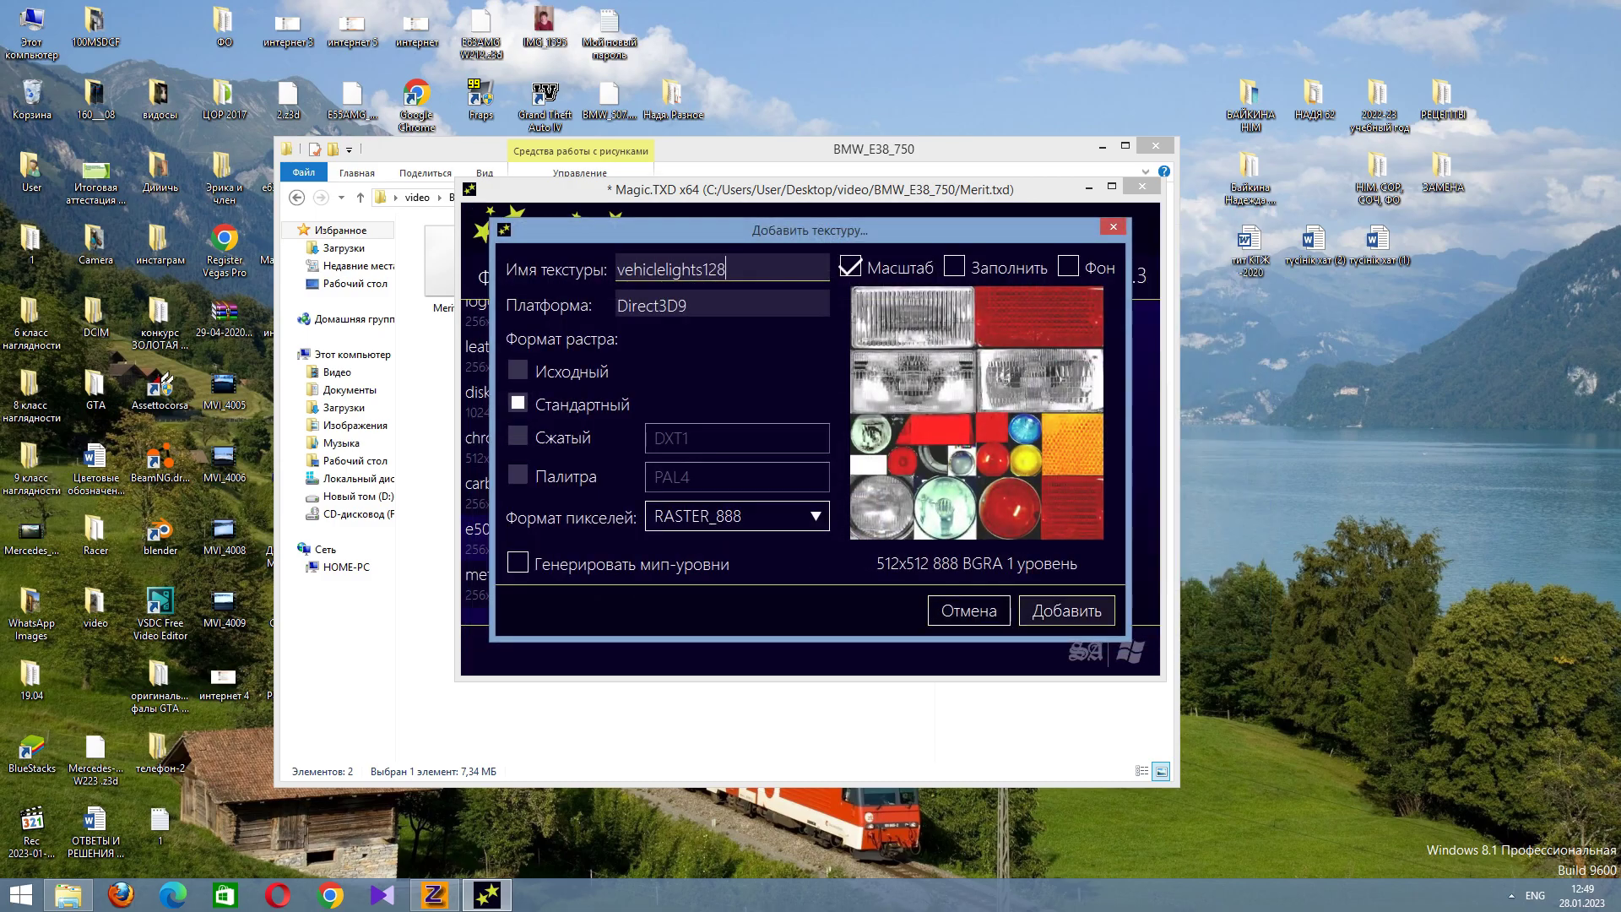
left_click(1069, 611)
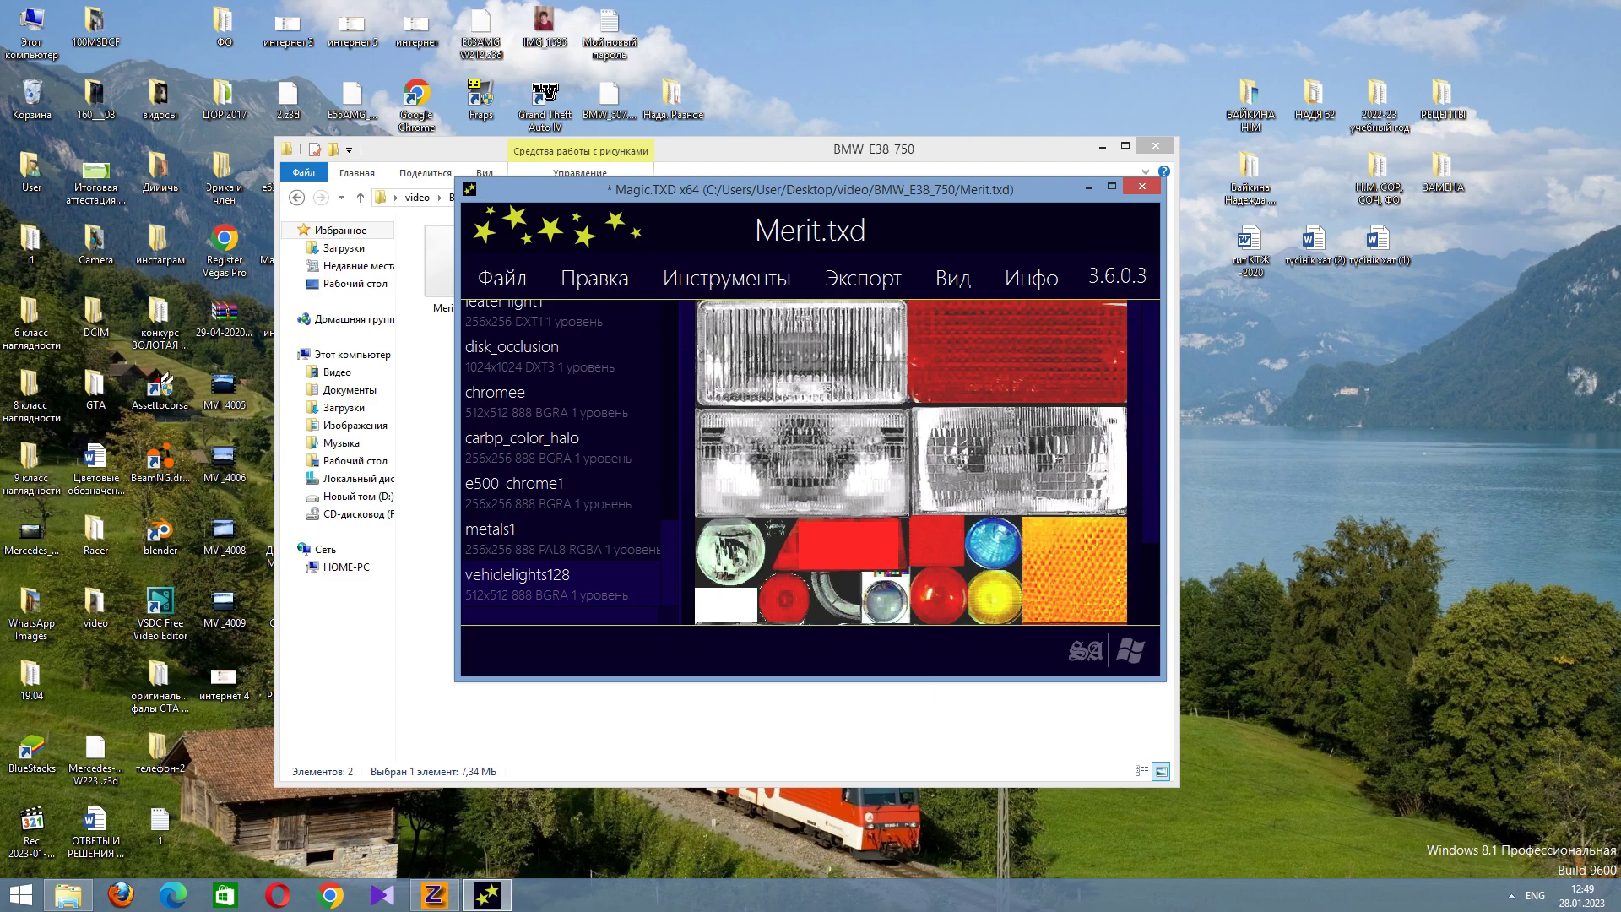
Set the TXD version of Merit.txd to GTA Vice City for the PC platform.
scroll(562, 456, "up", 10)
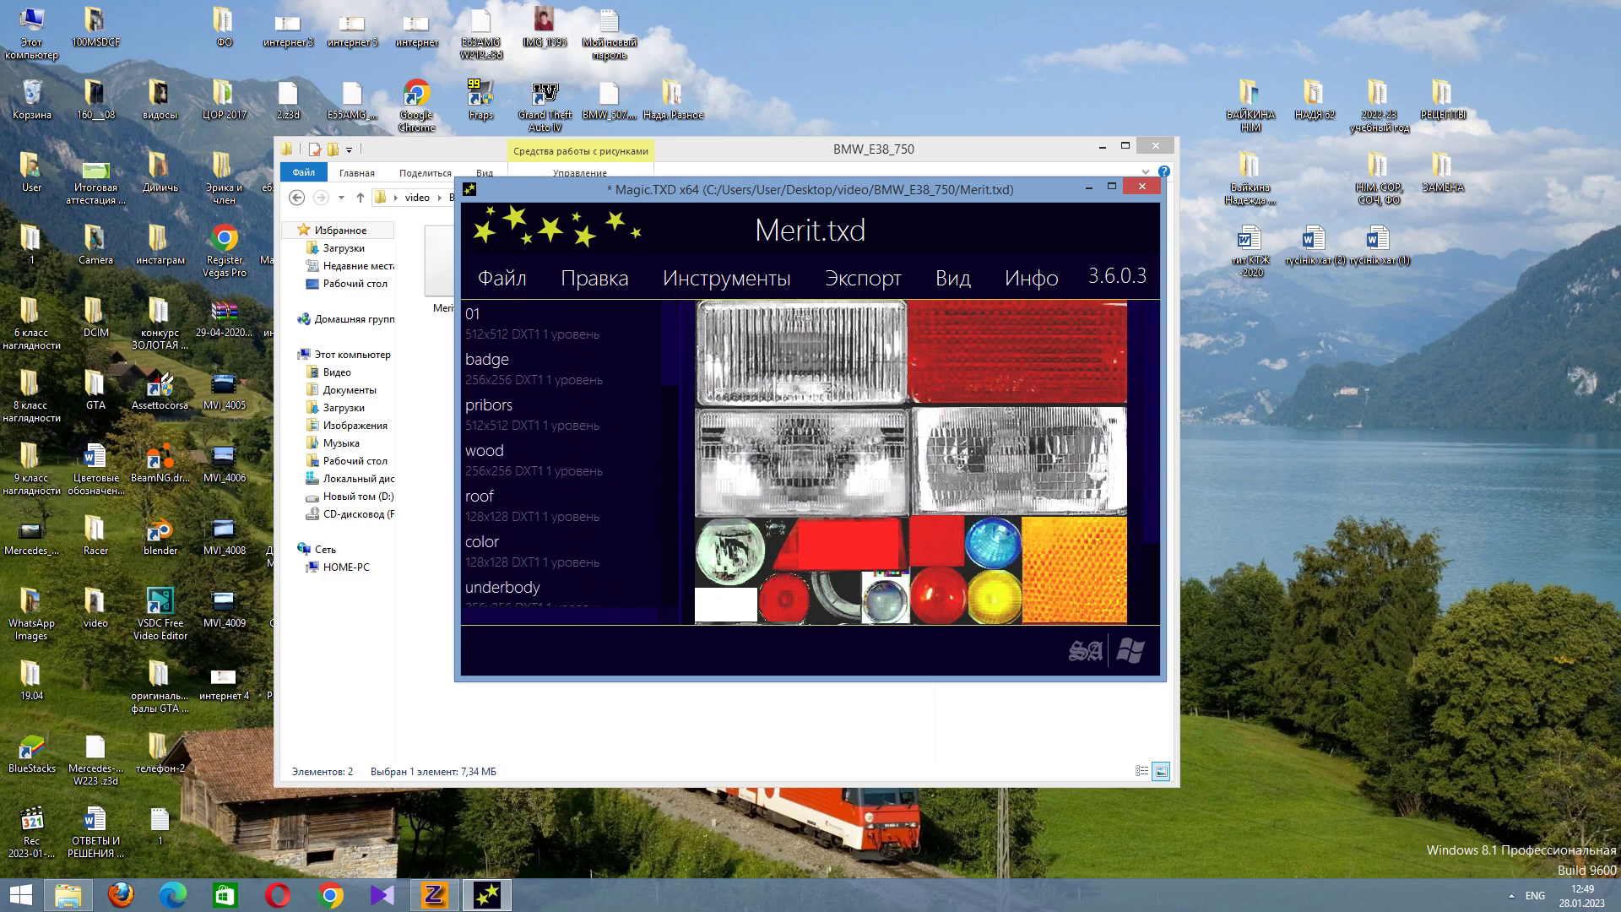
left_click(595, 278)
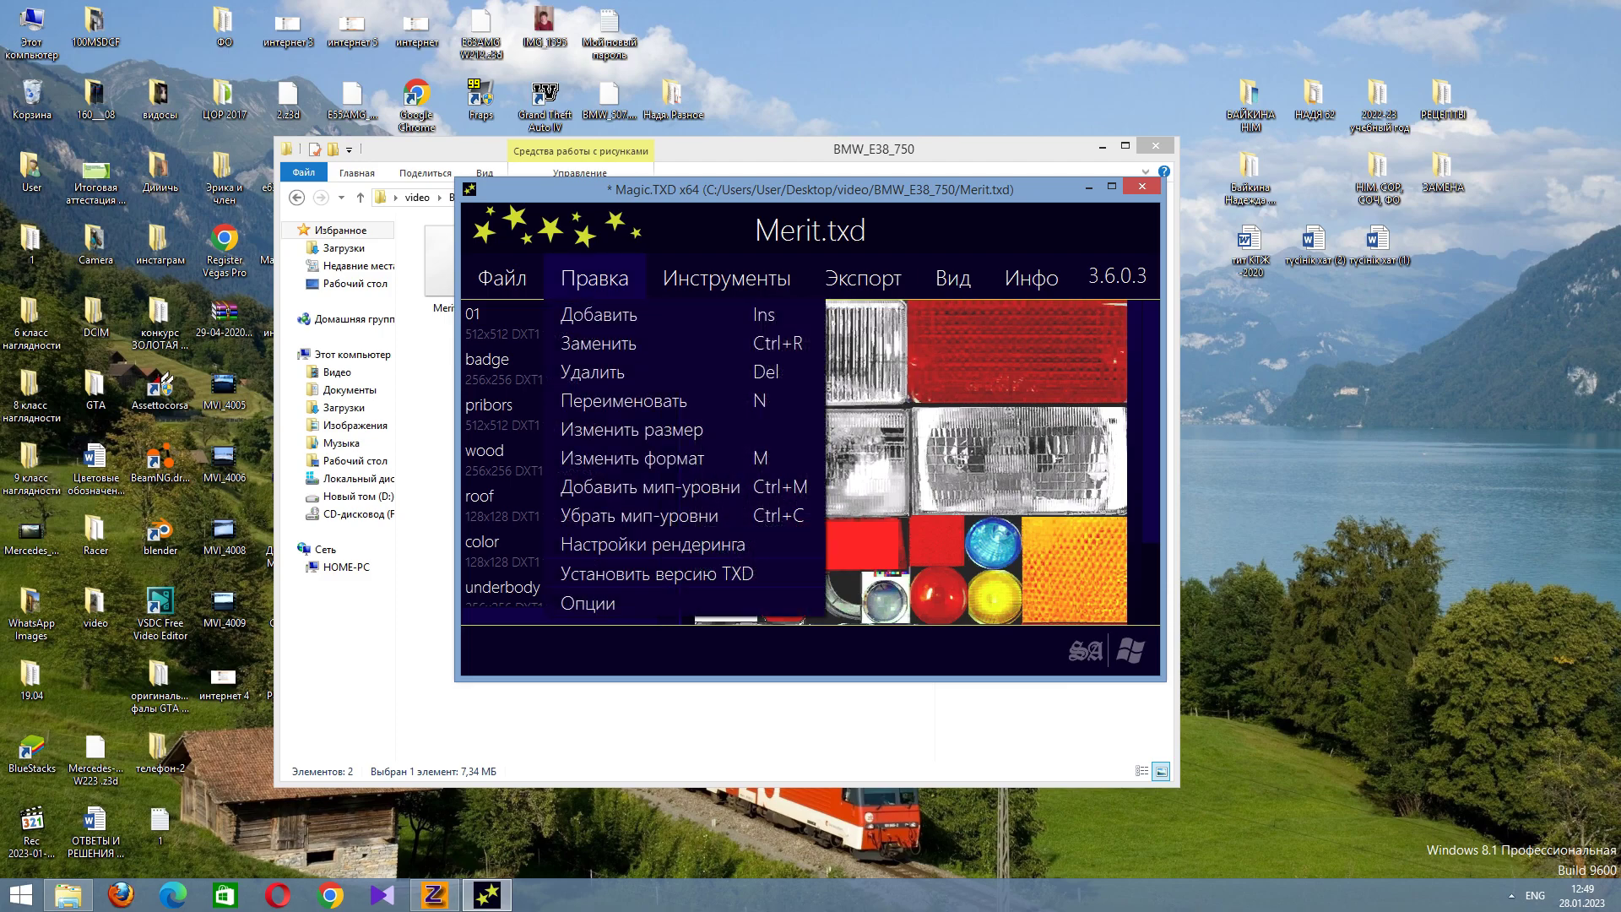
left_click(650, 573)
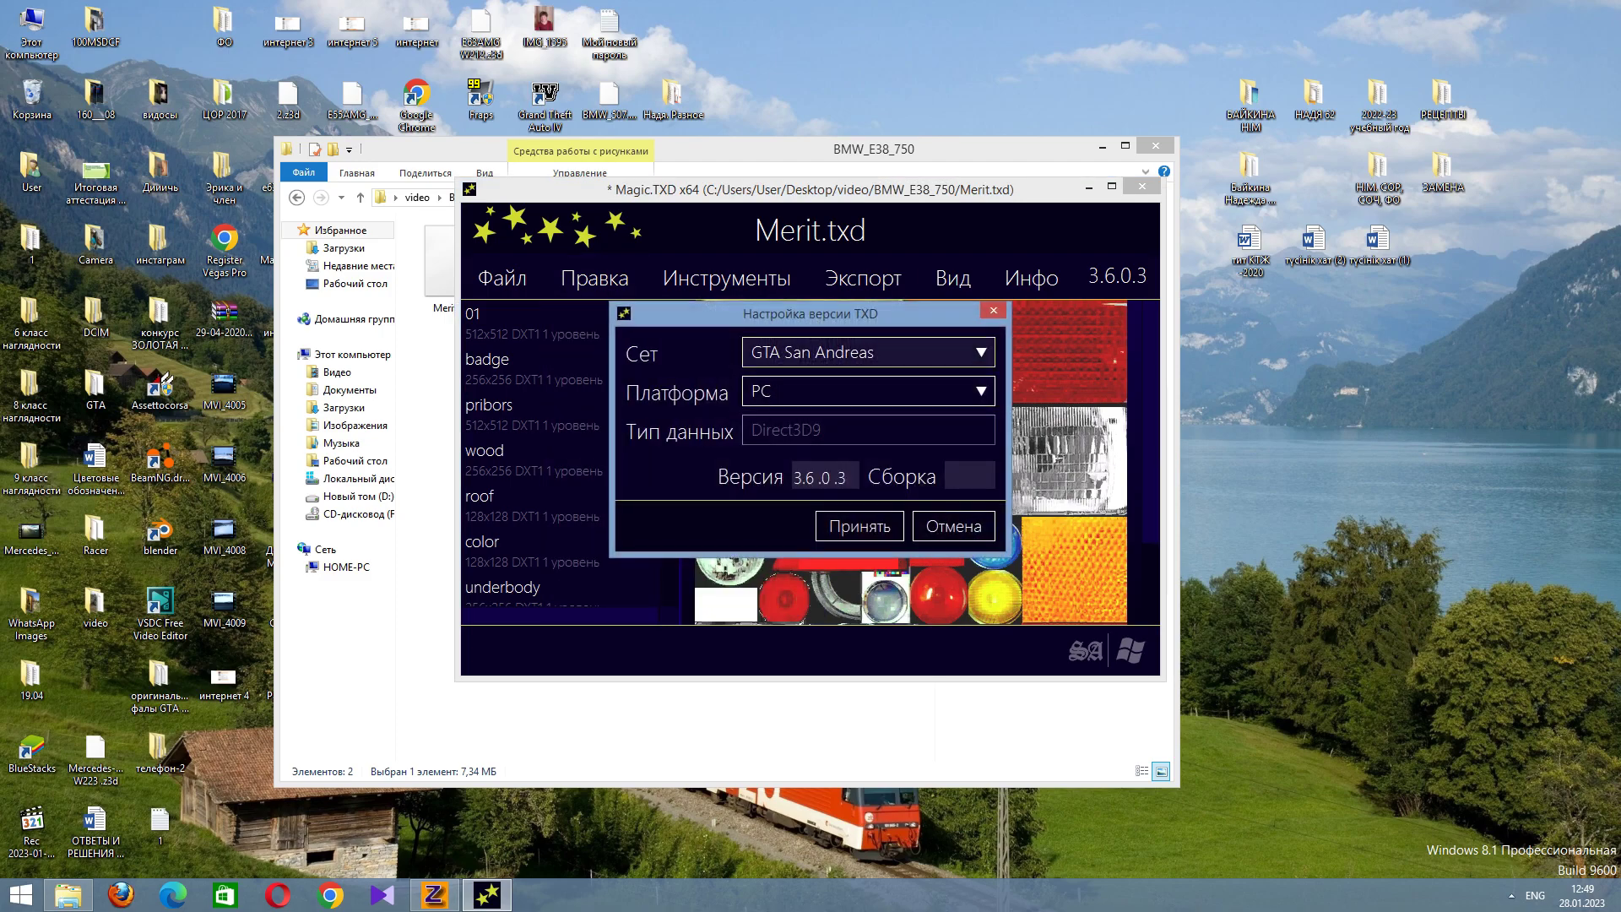
left_click(868, 352)
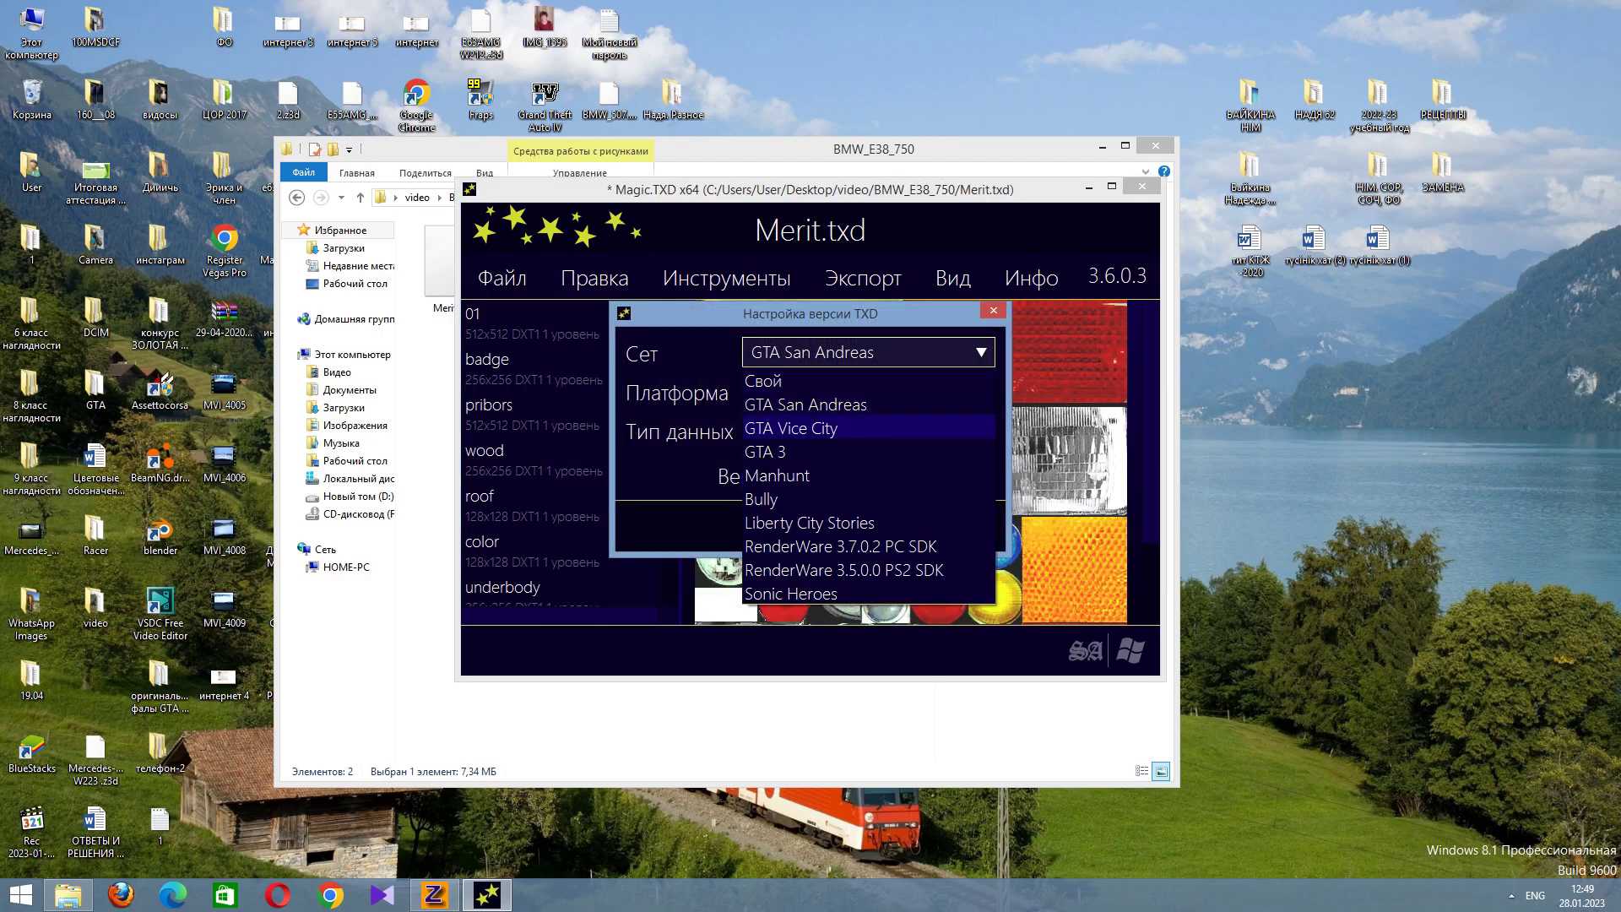
key("Return")
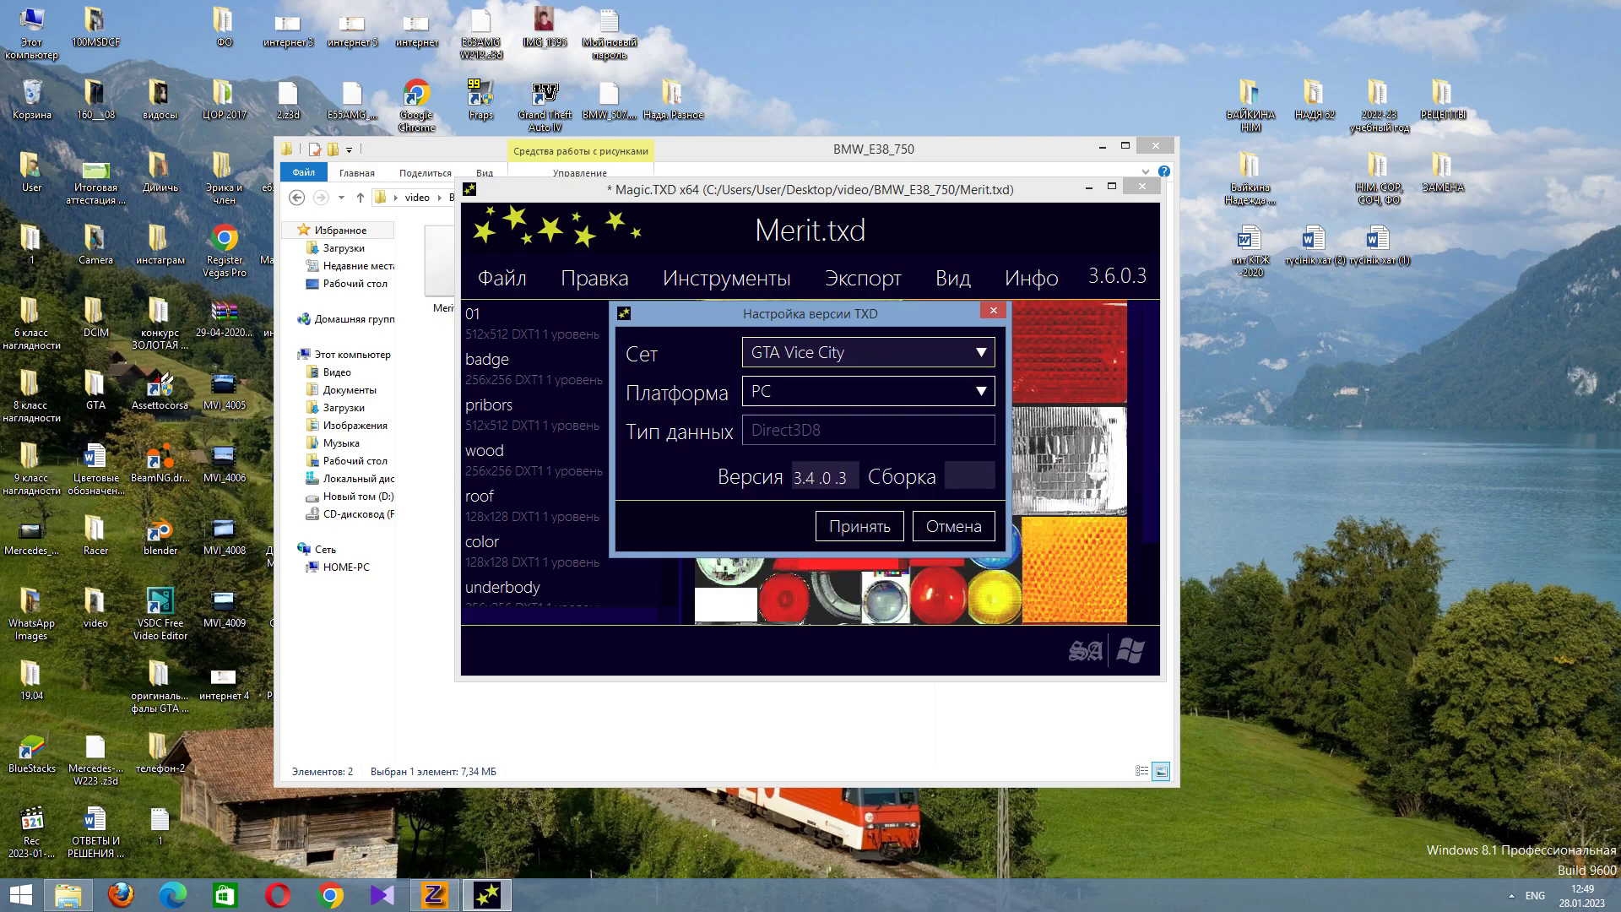
key("alt+Down")
key("Escape")
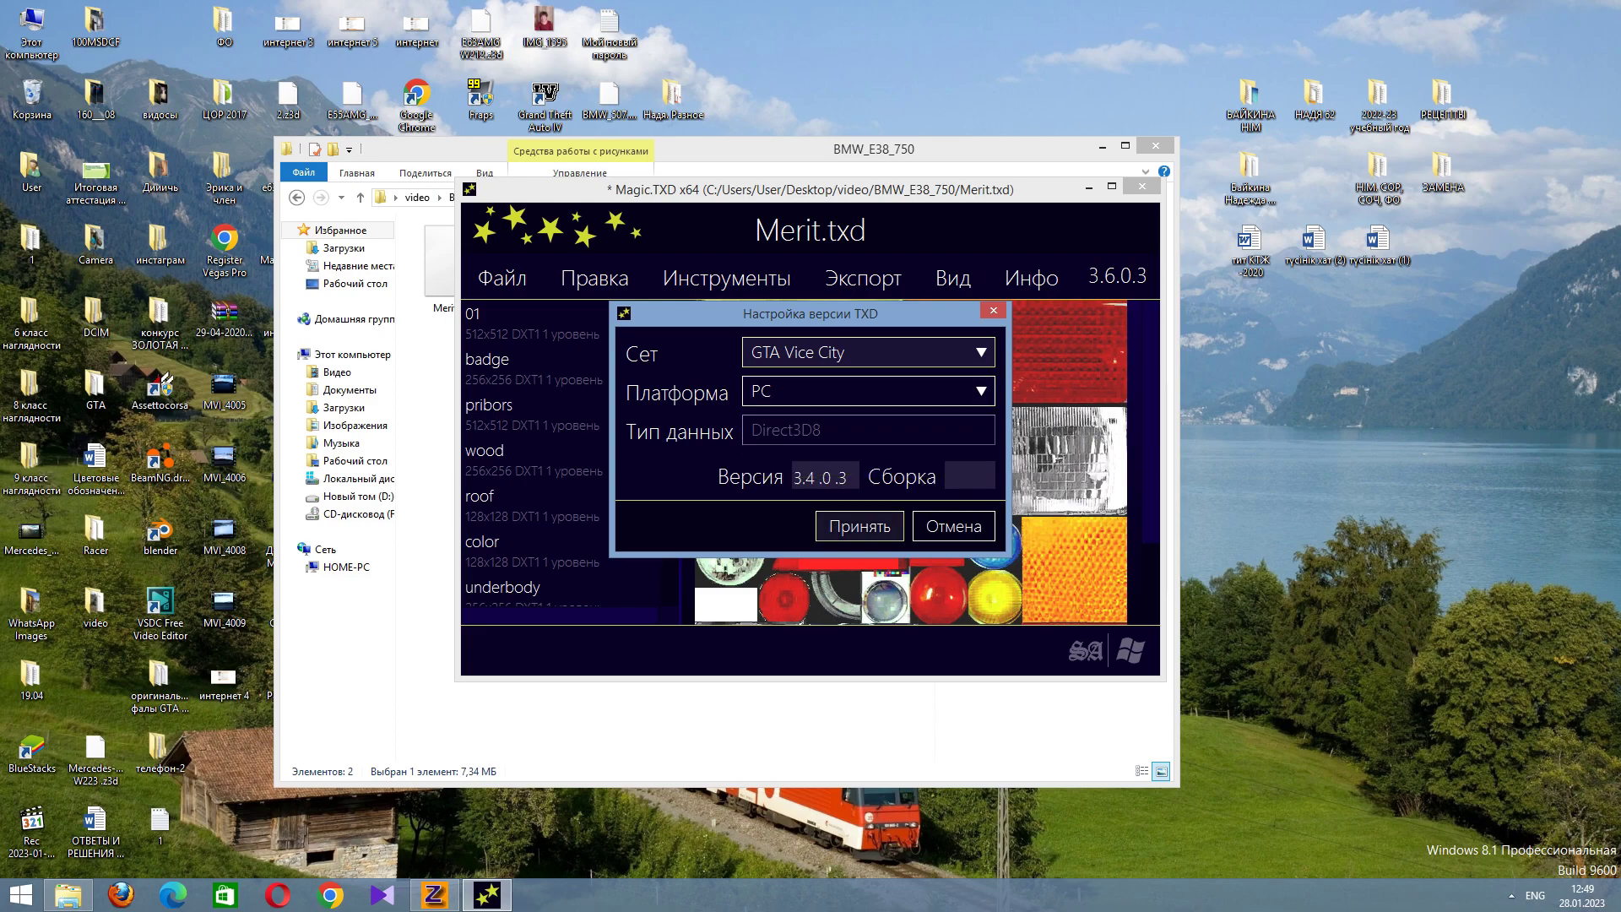
left_click(860, 526)
Export all textures of Merit.txd in BMP format to the BMW_E38_750 folder.
left_click(863, 277)
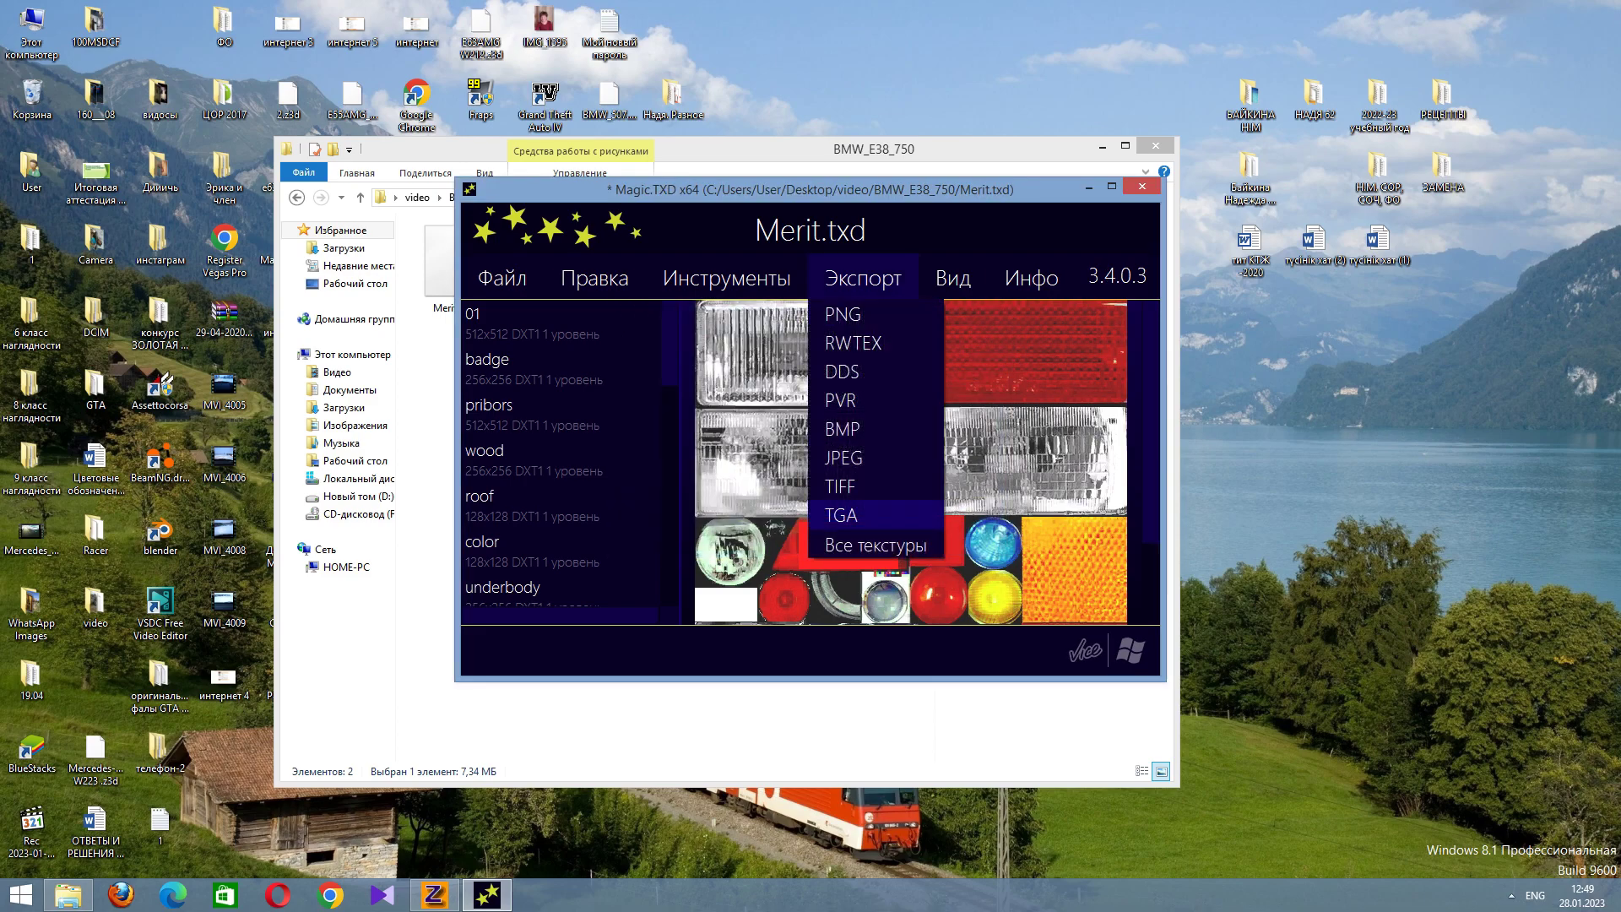
left_click(876, 545)
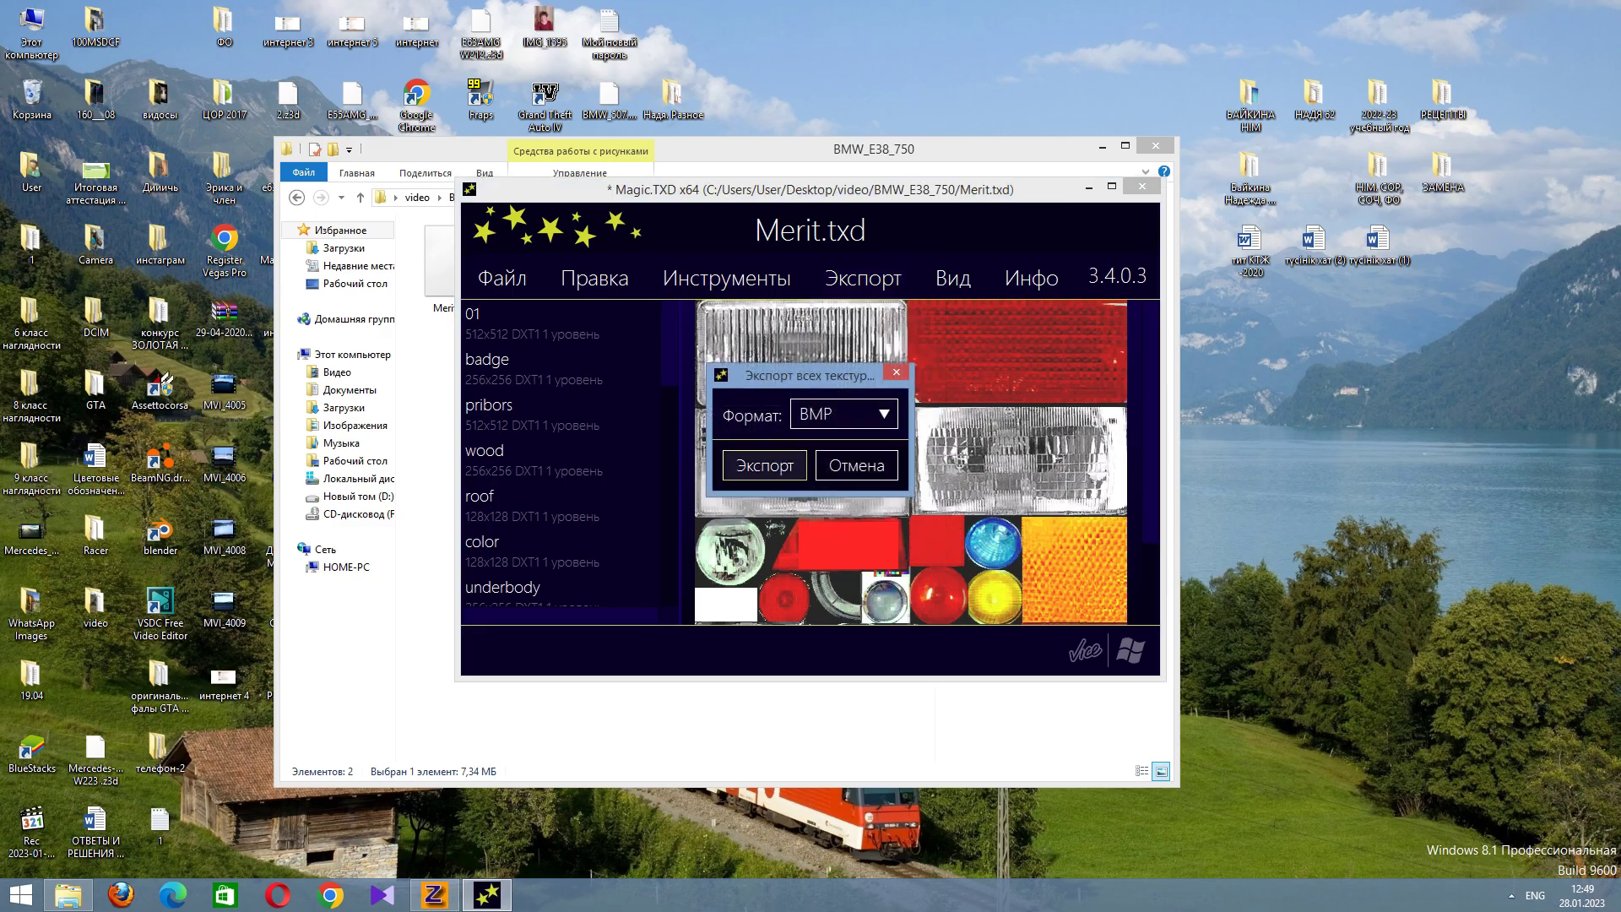
left_click(765, 465)
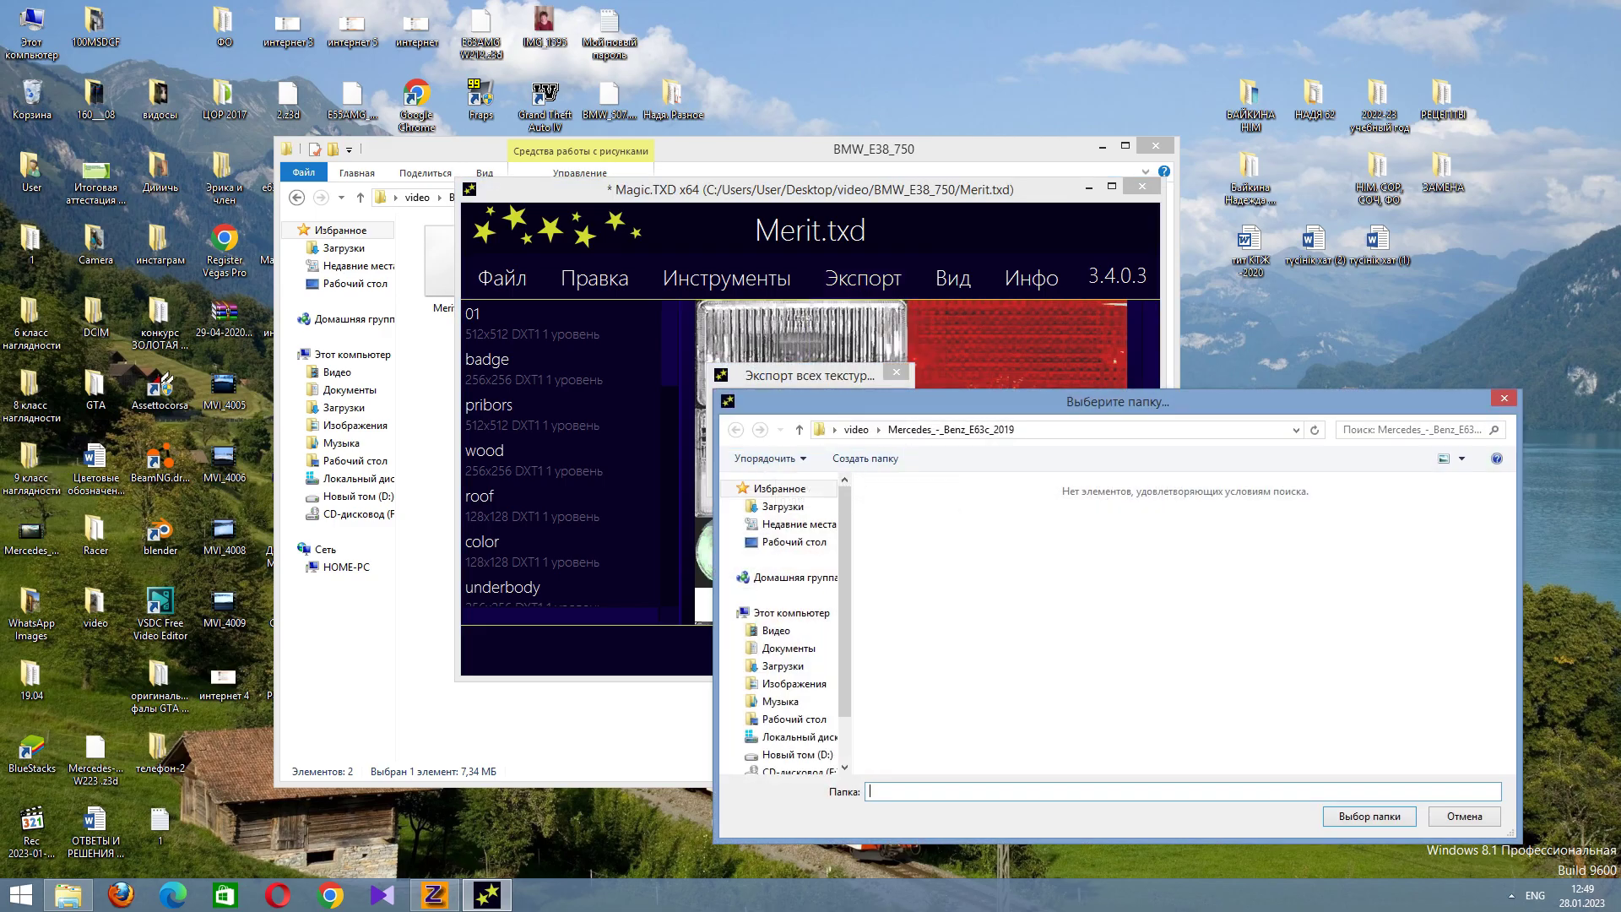
left_click(798, 429)
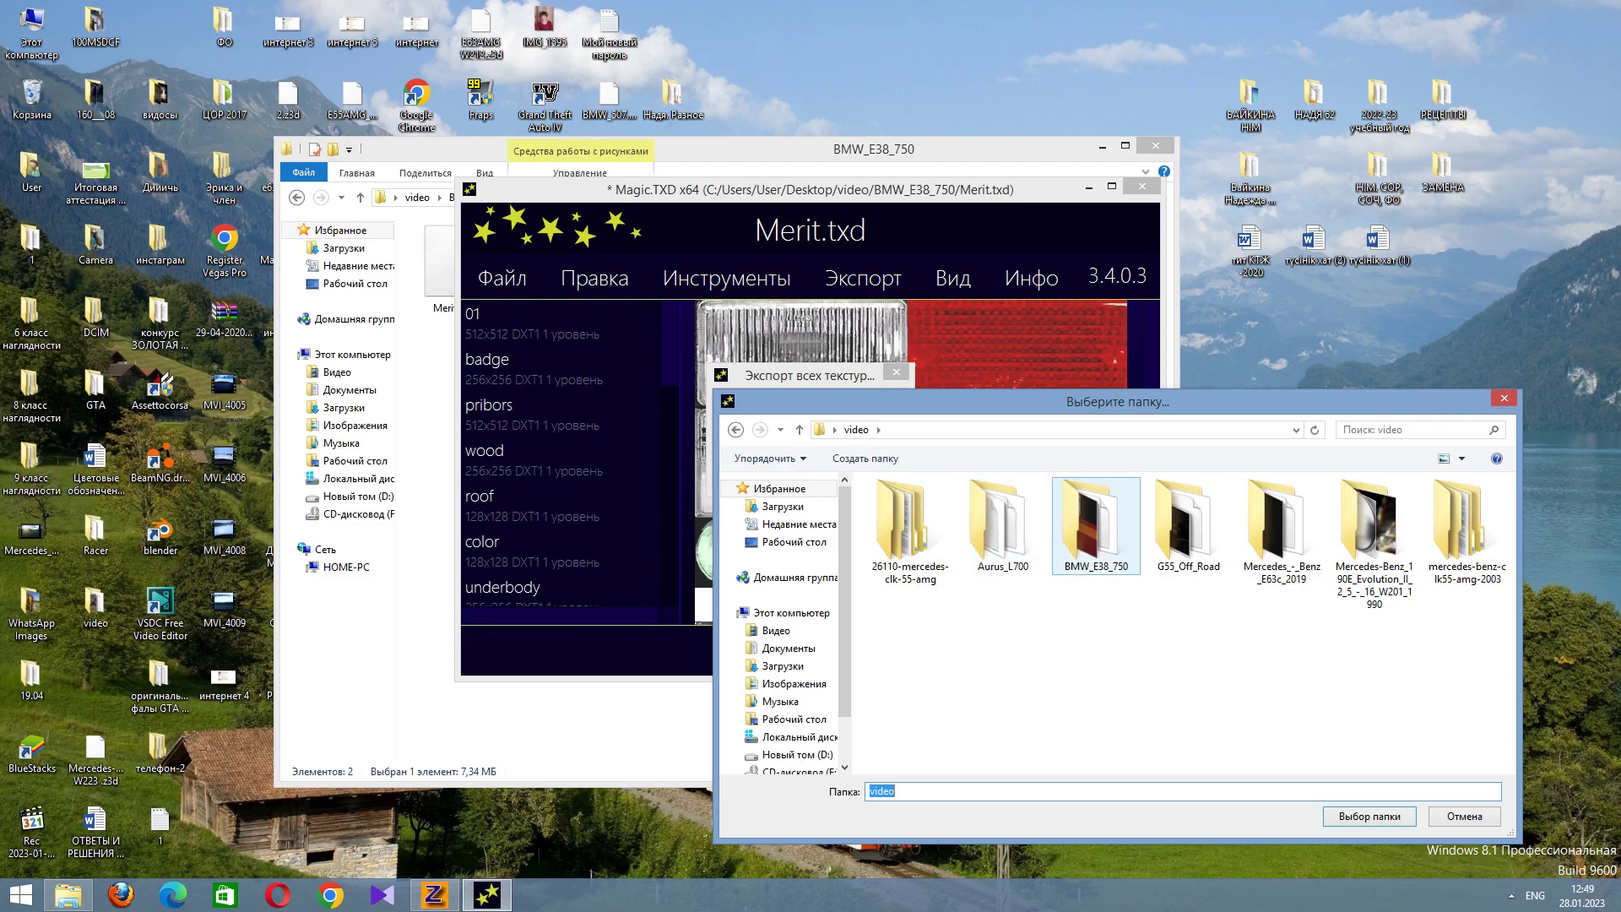
double_click(1095, 523)
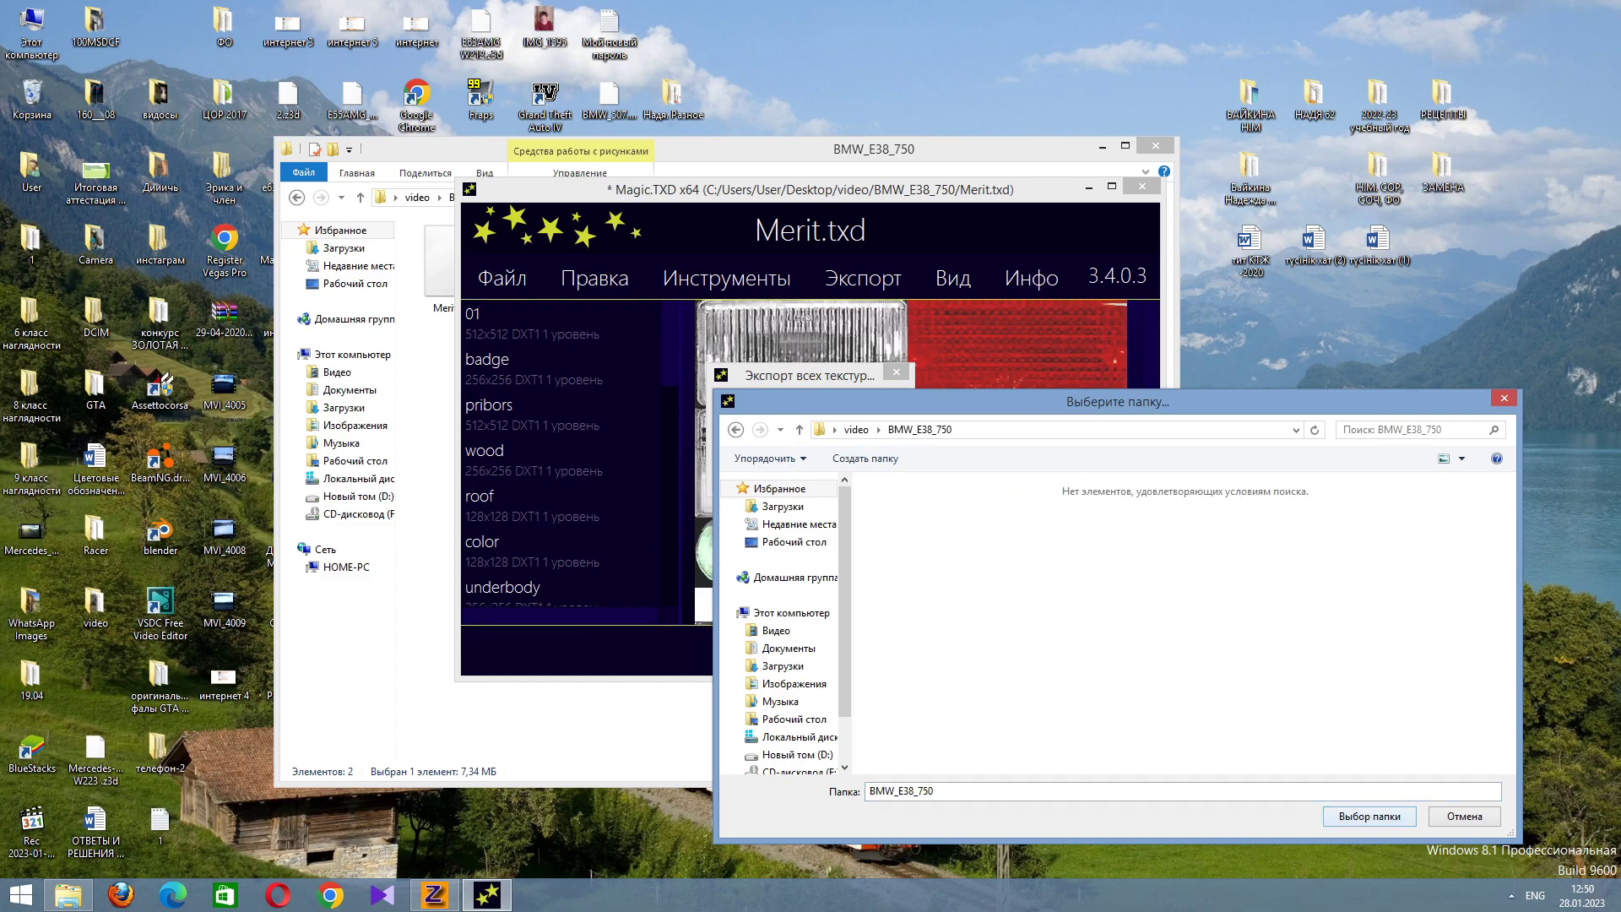
left_click(1370, 815)
Close Magic.TXD with the changes to Merit.txd saved, and close the BMW_E38_750 folder window.
left_click(1143, 186)
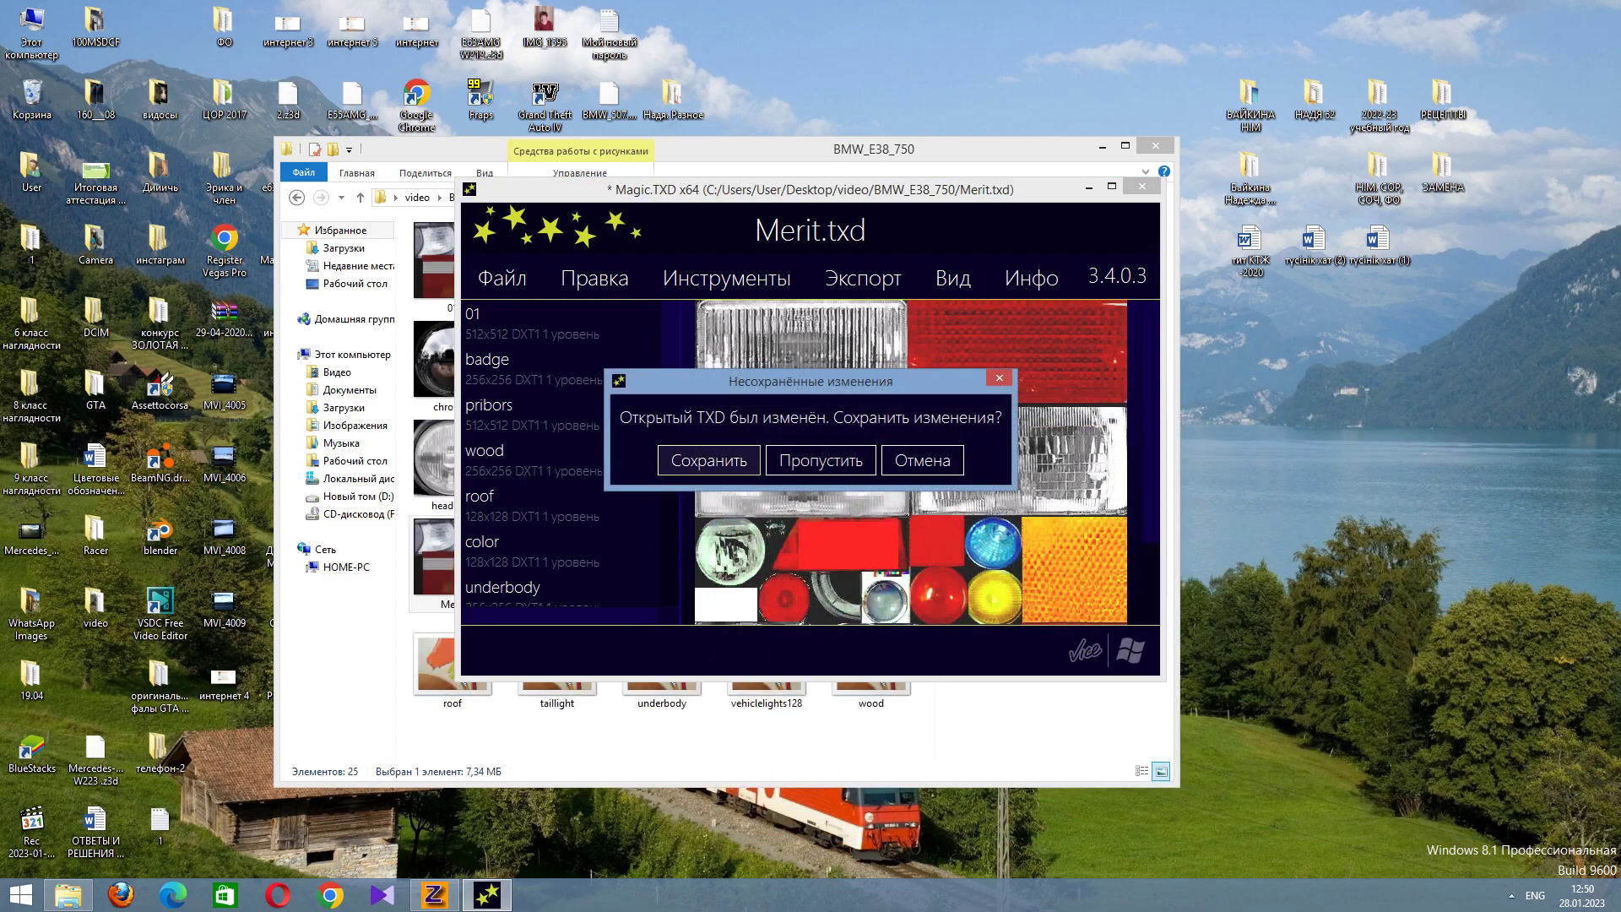
key("Return")
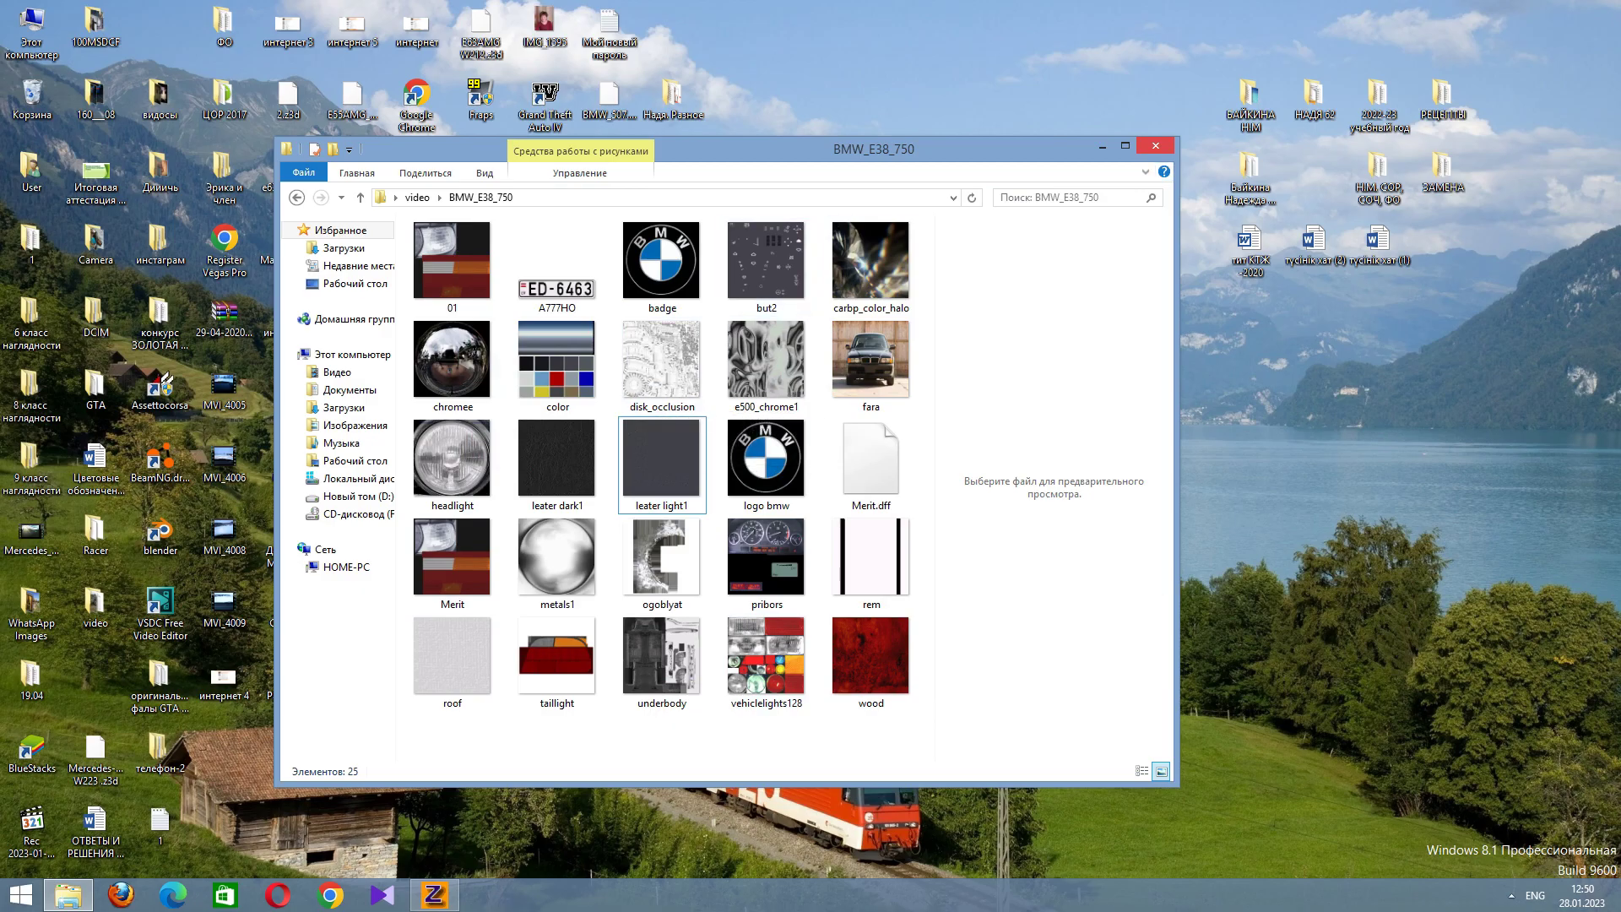
key("alt+F4")
Switch to ZModeler and import Merit.dff from the BMW_E38_750 folder.
left_click(434, 895)
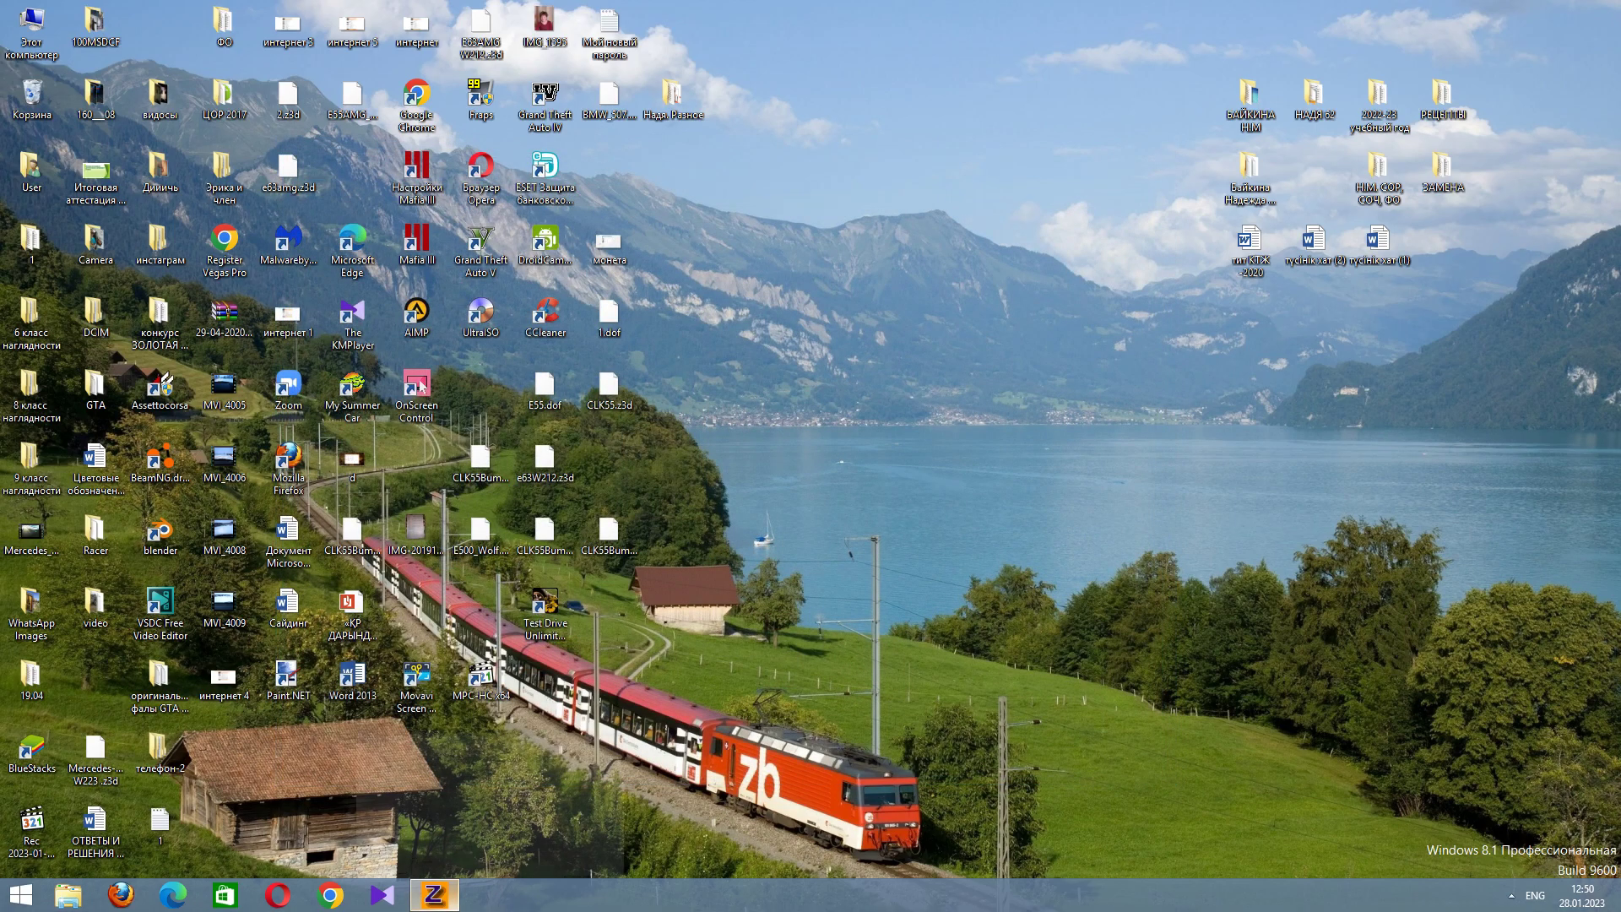
left_click(96, 47)
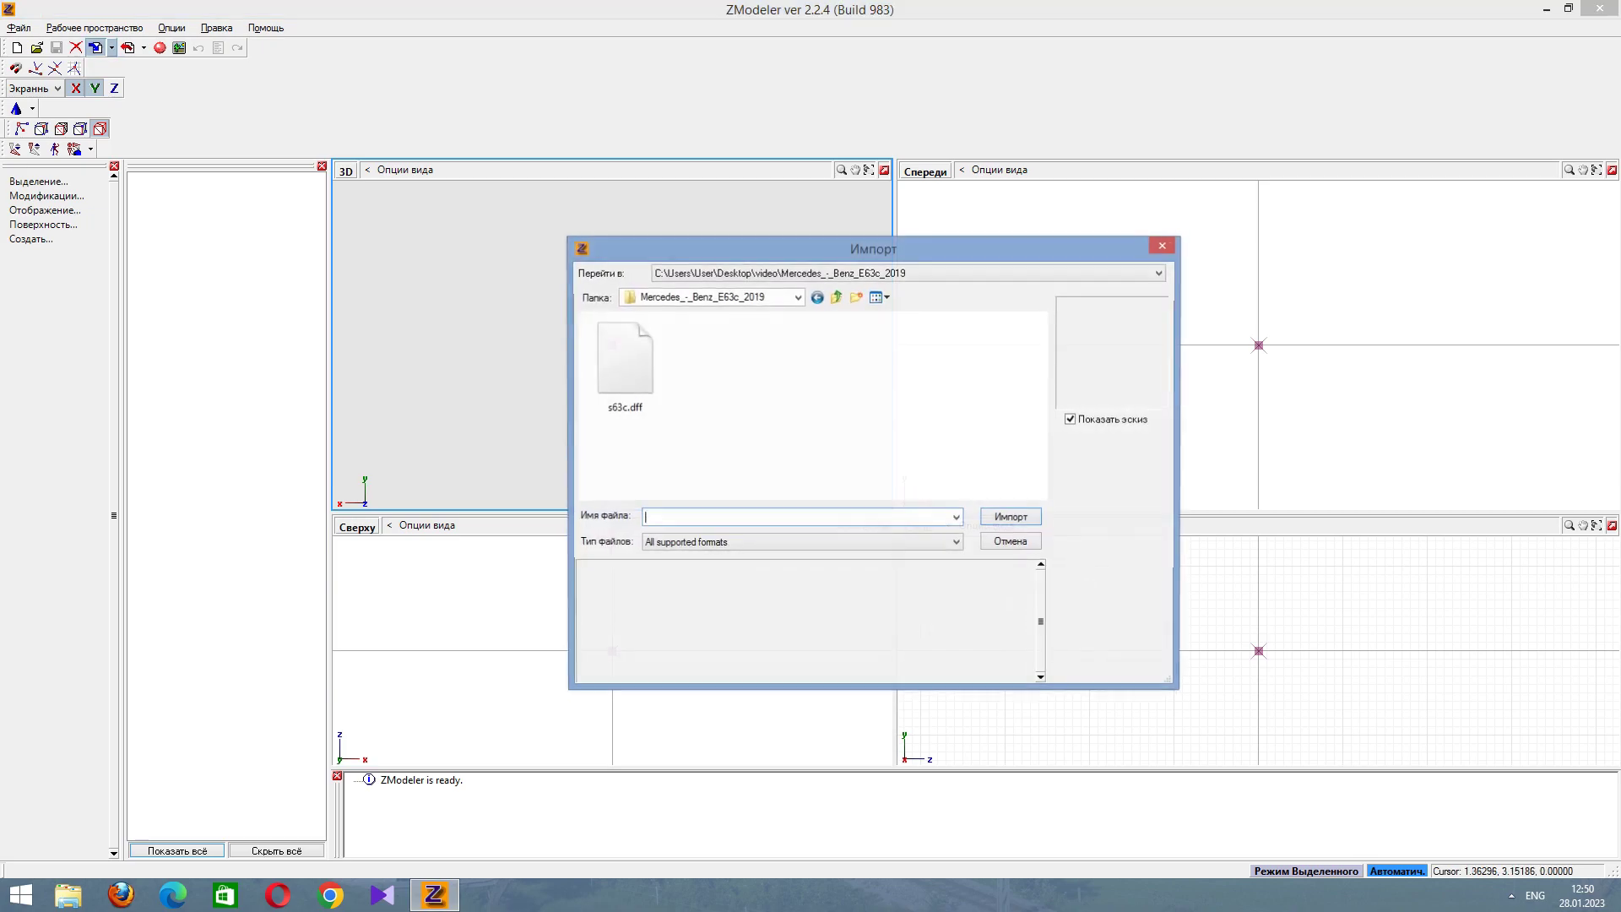
left_click(836, 298)
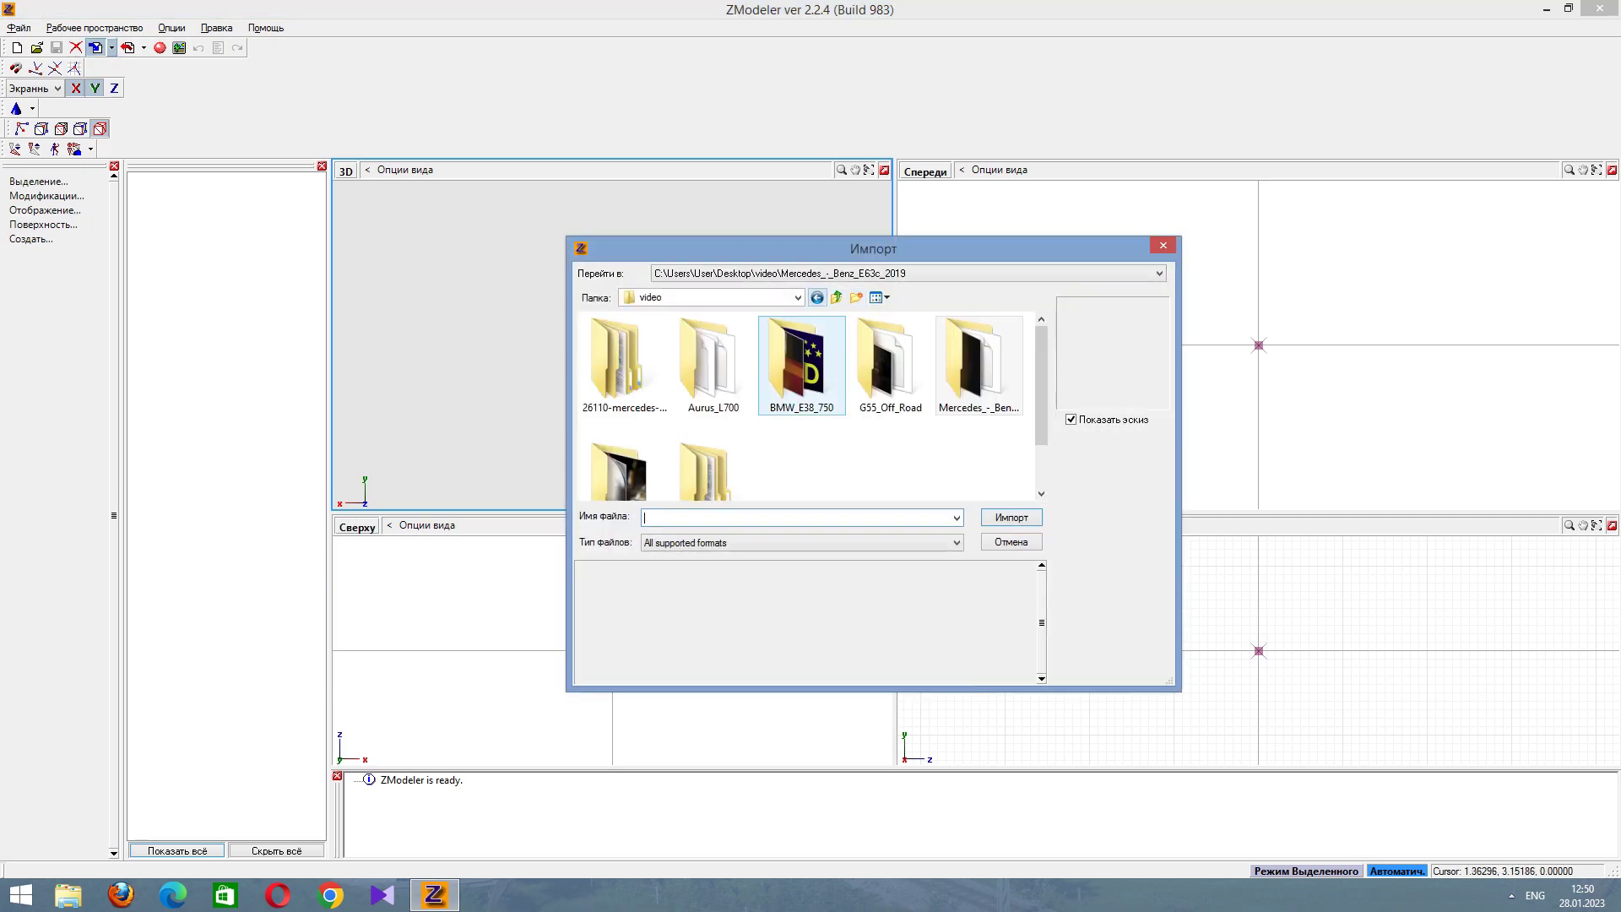
double_click(802, 359)
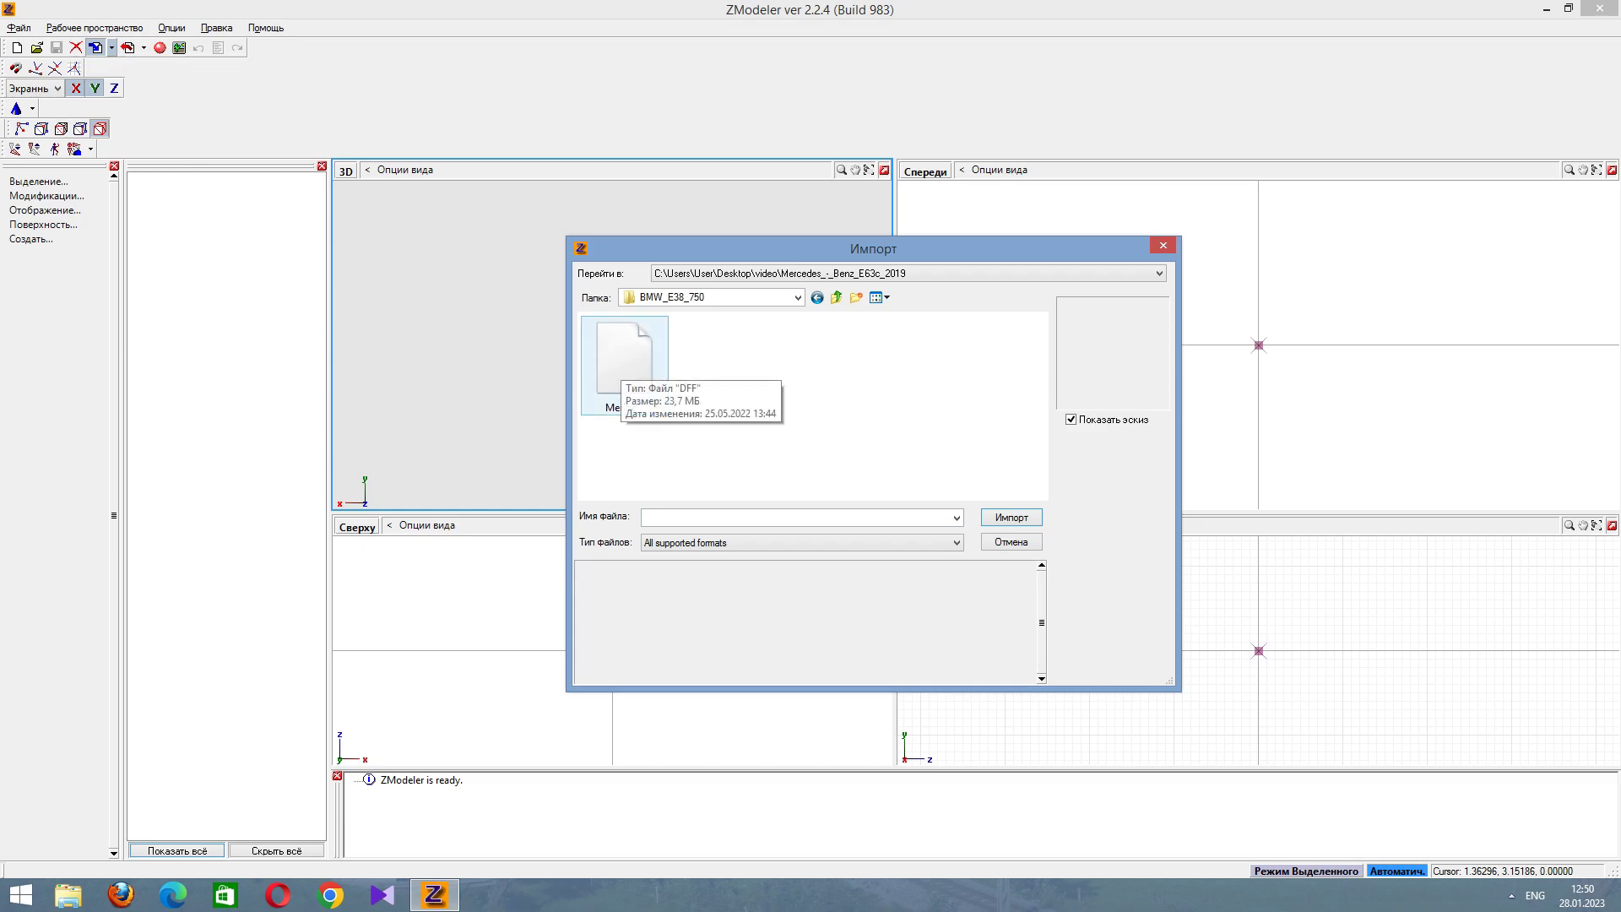
double_click(625, 359)
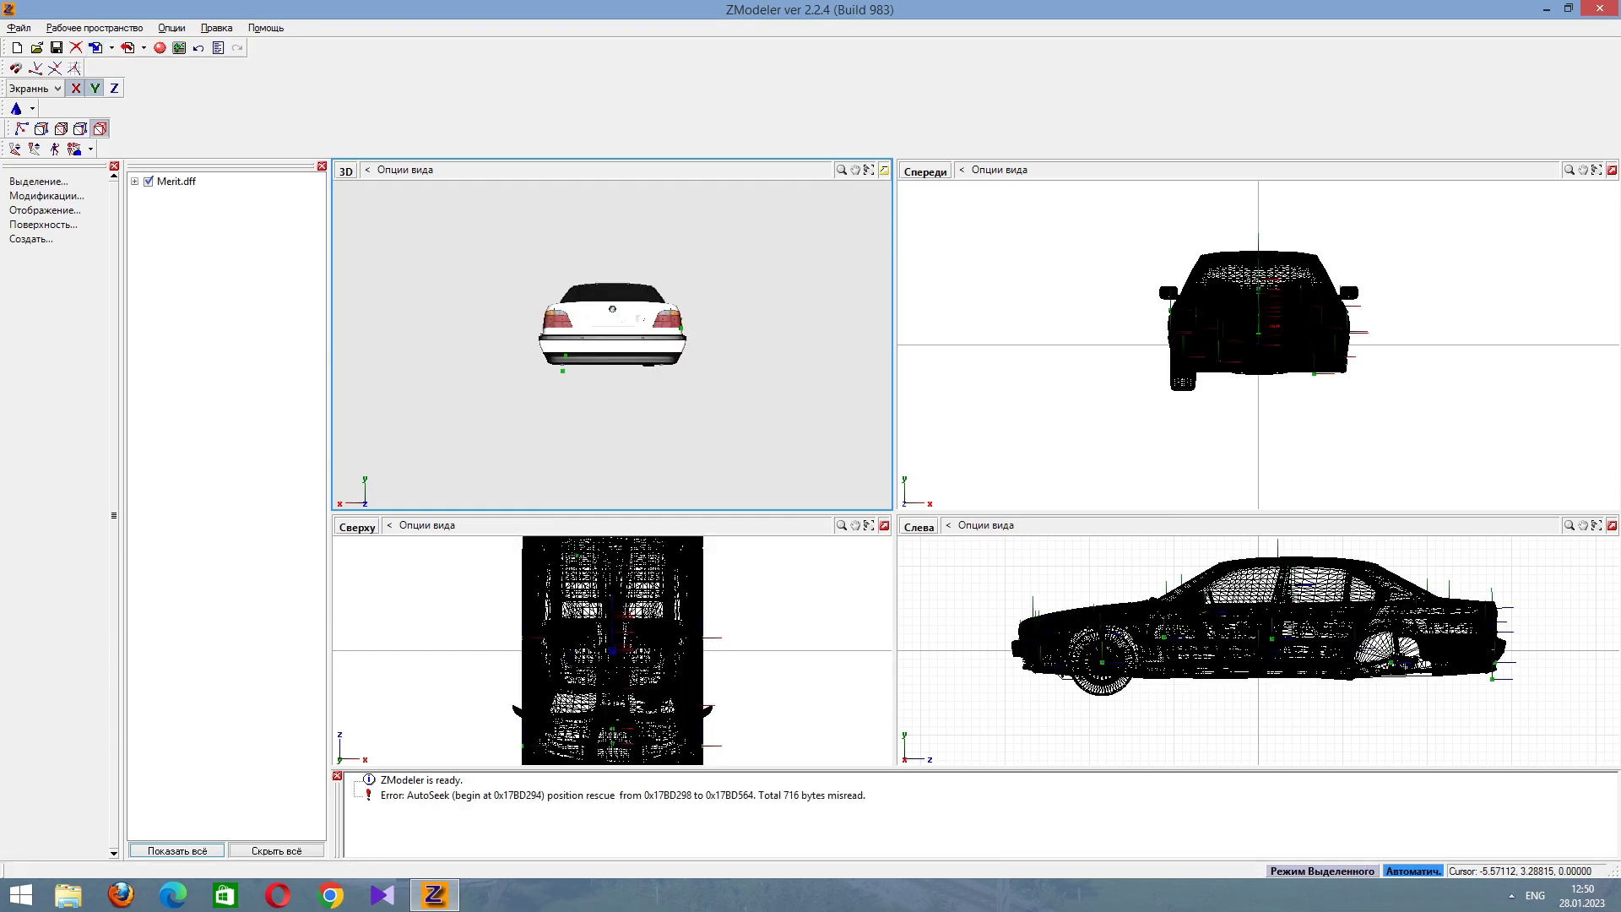
Enlarge the 3D view to full size and examine the imported car's headlights, interior and body.
left_click(884, 169)
middle_click_drag(971, 464, 1115, 476)
scroll(971, 465, "up", 2)
scroll(971, 473, "up", 4)
scroll(971, 473, "down", 2)
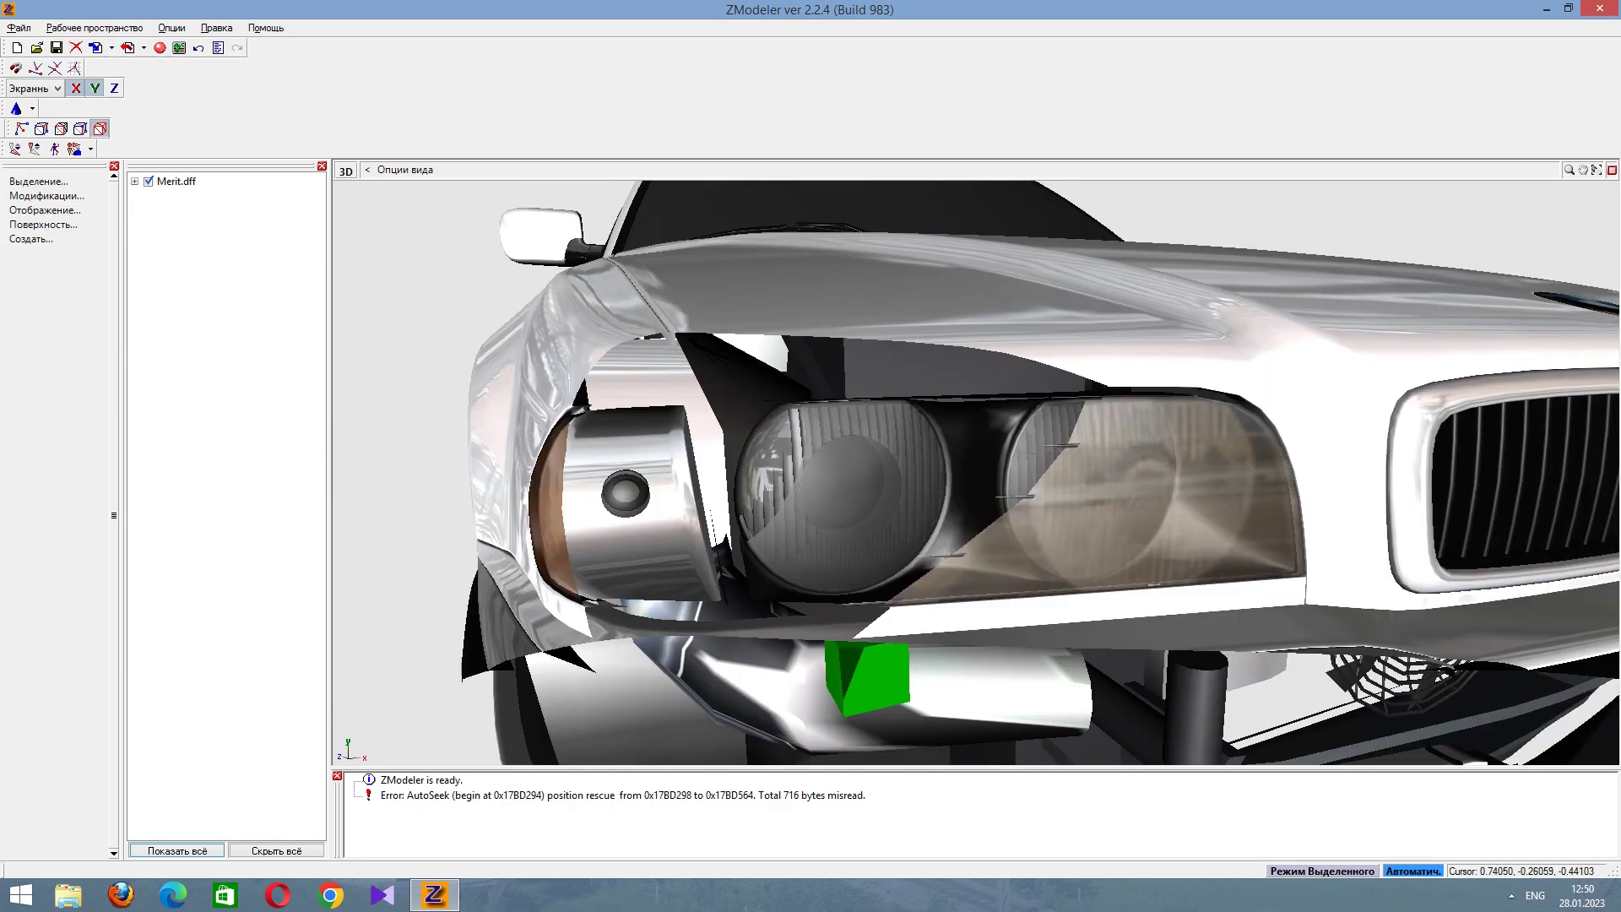
scroll(972, 473, "down", 4)
middle_click_drag(1115, 476, 912, 405)
scroll(976, 473, "up", 5)
scroll(976, 473, "up", 5)
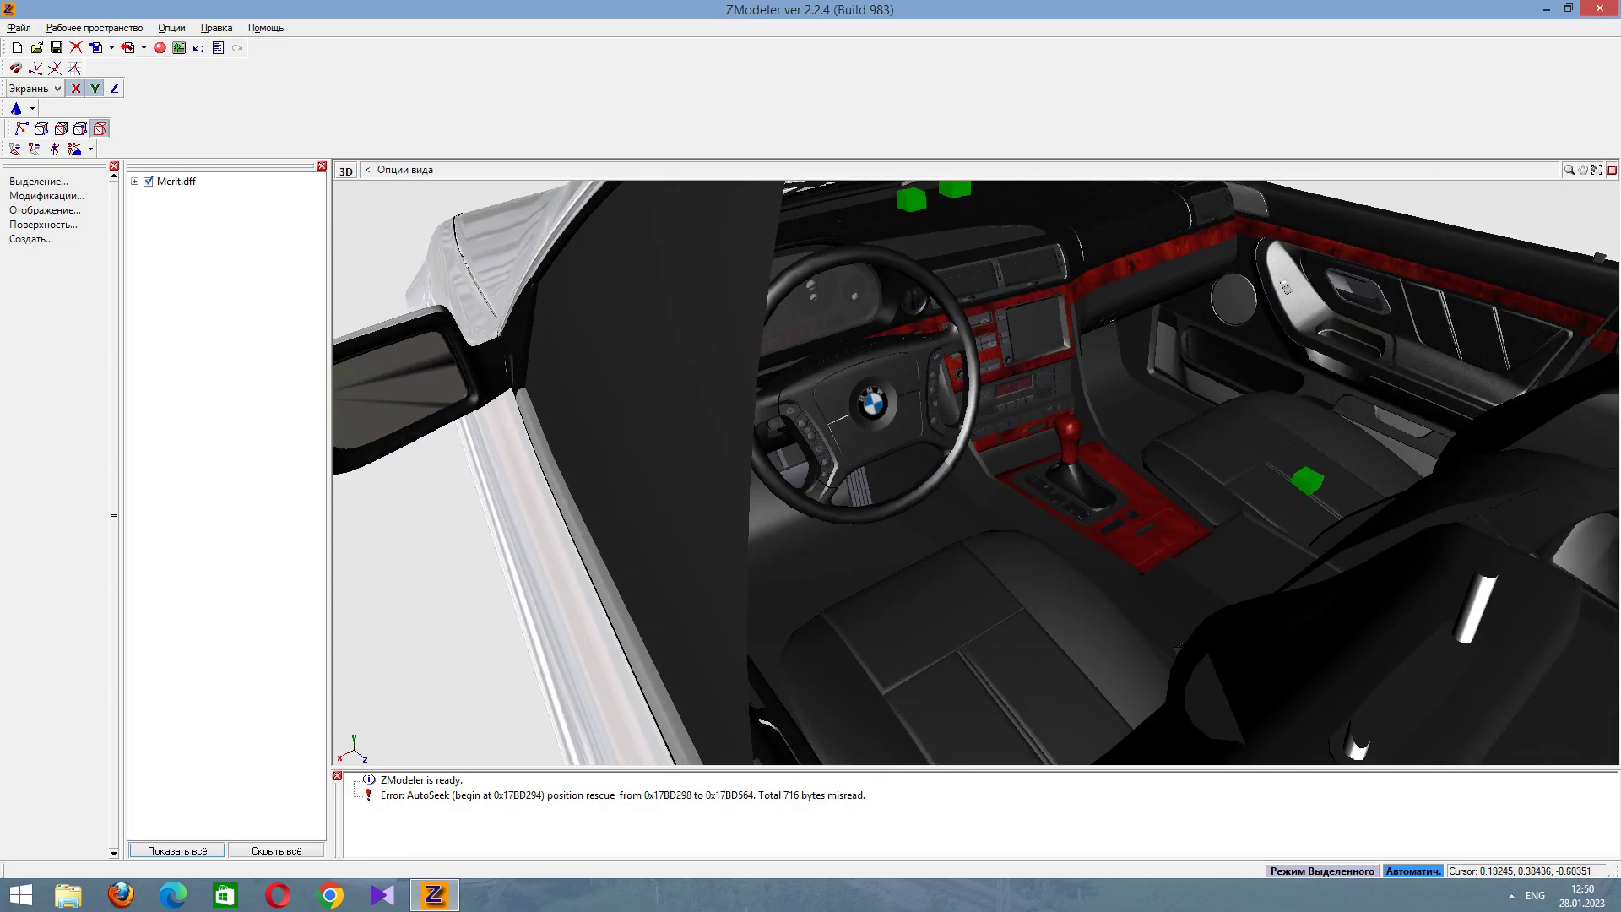
scroll(976, 473, "down", 10)
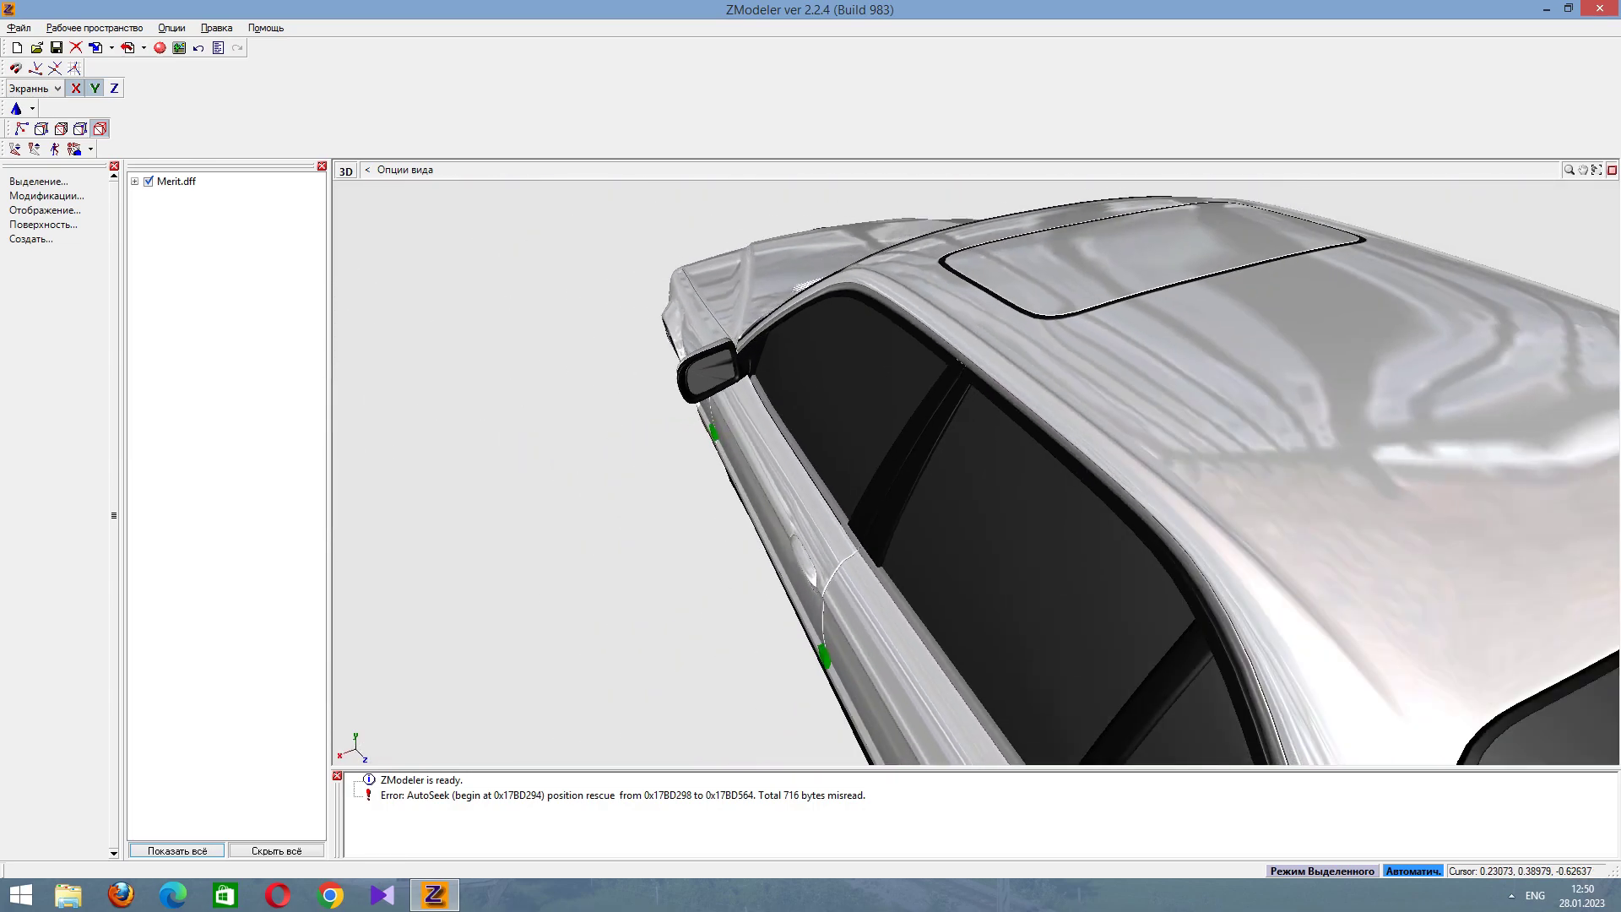
middle_click_drag(929, 448, 1148, 617)
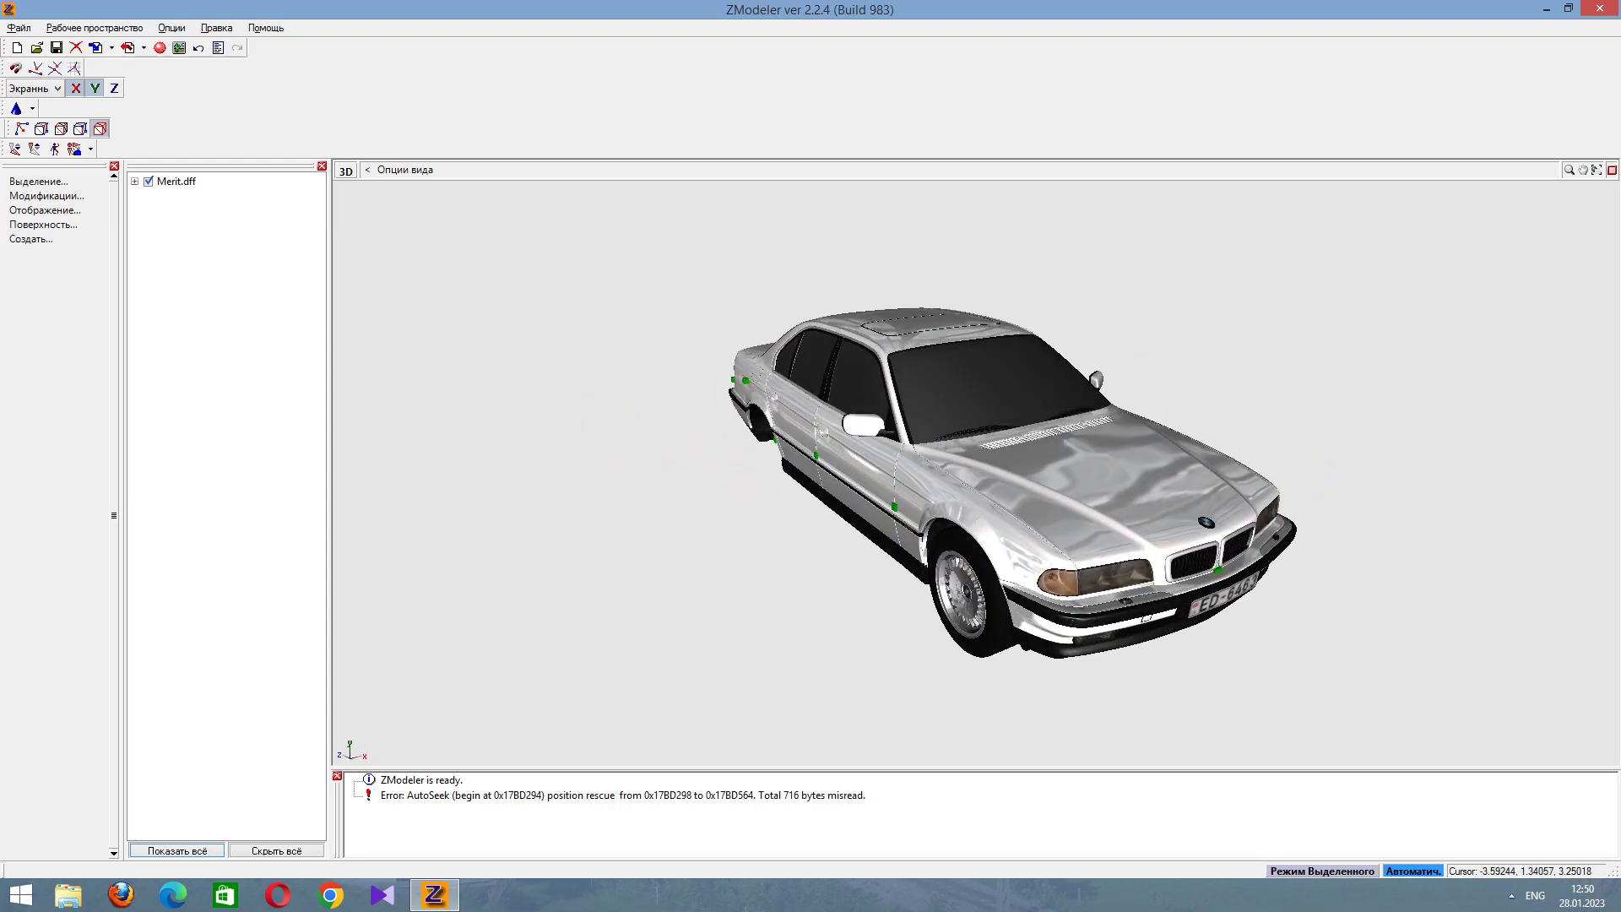
Examine the part hierarchy of Merit.dff and the front side of the car.
left_click(176, 180)
left_click(134, 181)
left_click(178, 197)
left_click(147, 198)
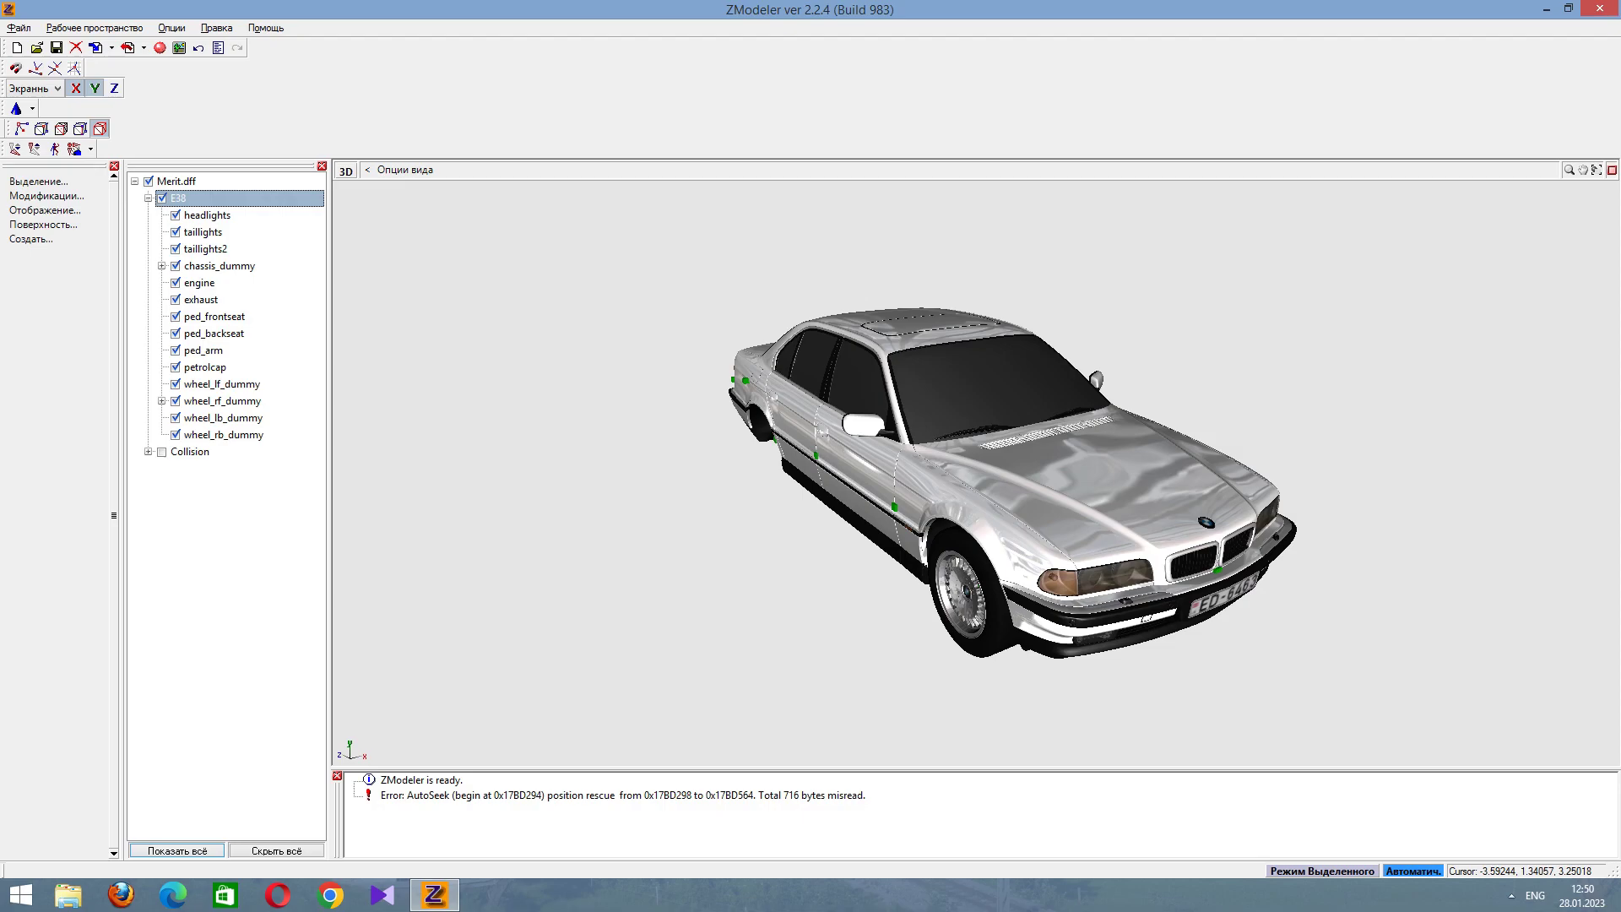
left_click(148, 198)
left_click(134, 181)
middle_click_drag(929, 439, 718, 439)
scroll(844, 473, "up", 5)
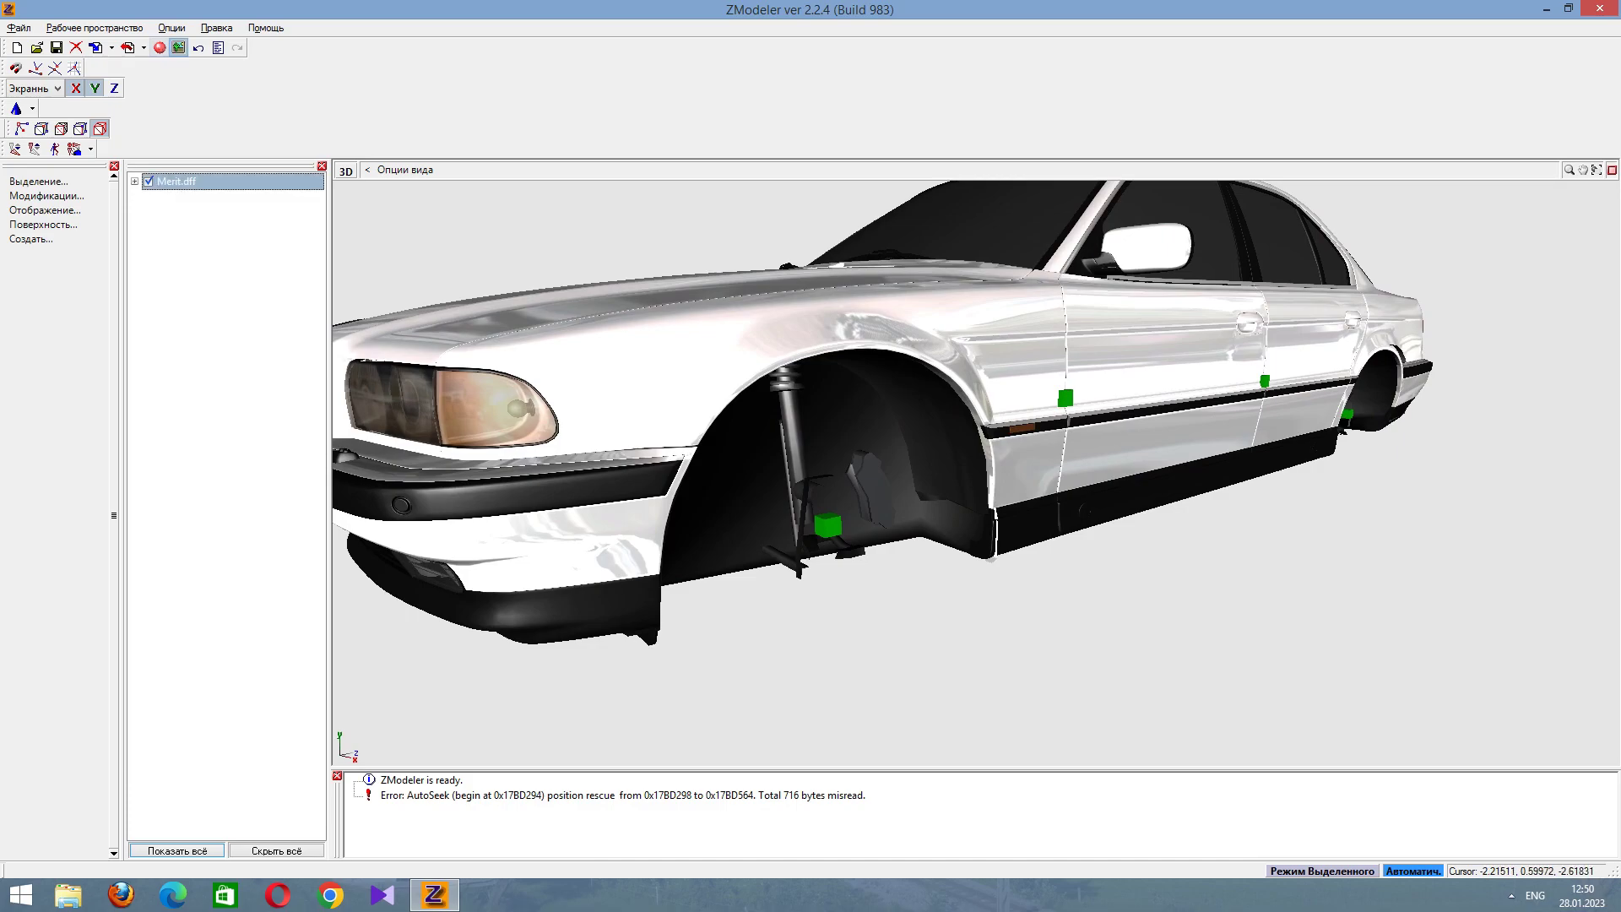
Open the material editor and preview the color, Matte: FFCCCCCC and vehiclelights128 materials.
left_click(159, 47)
left_click(274, 127)
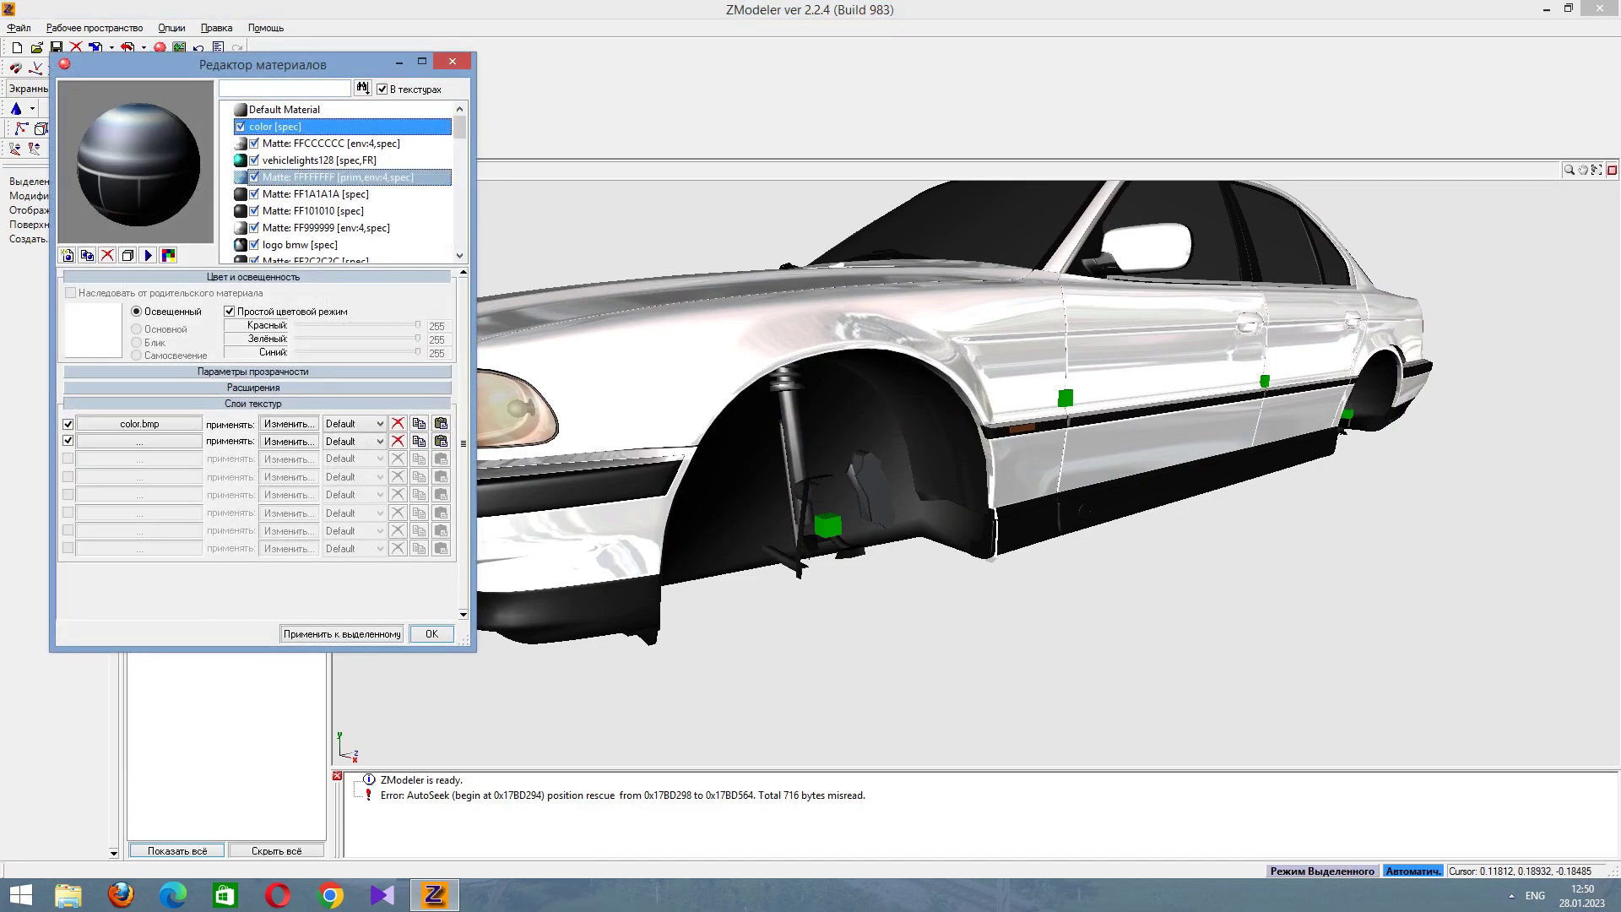
scroll(971, 473, "up", 10)
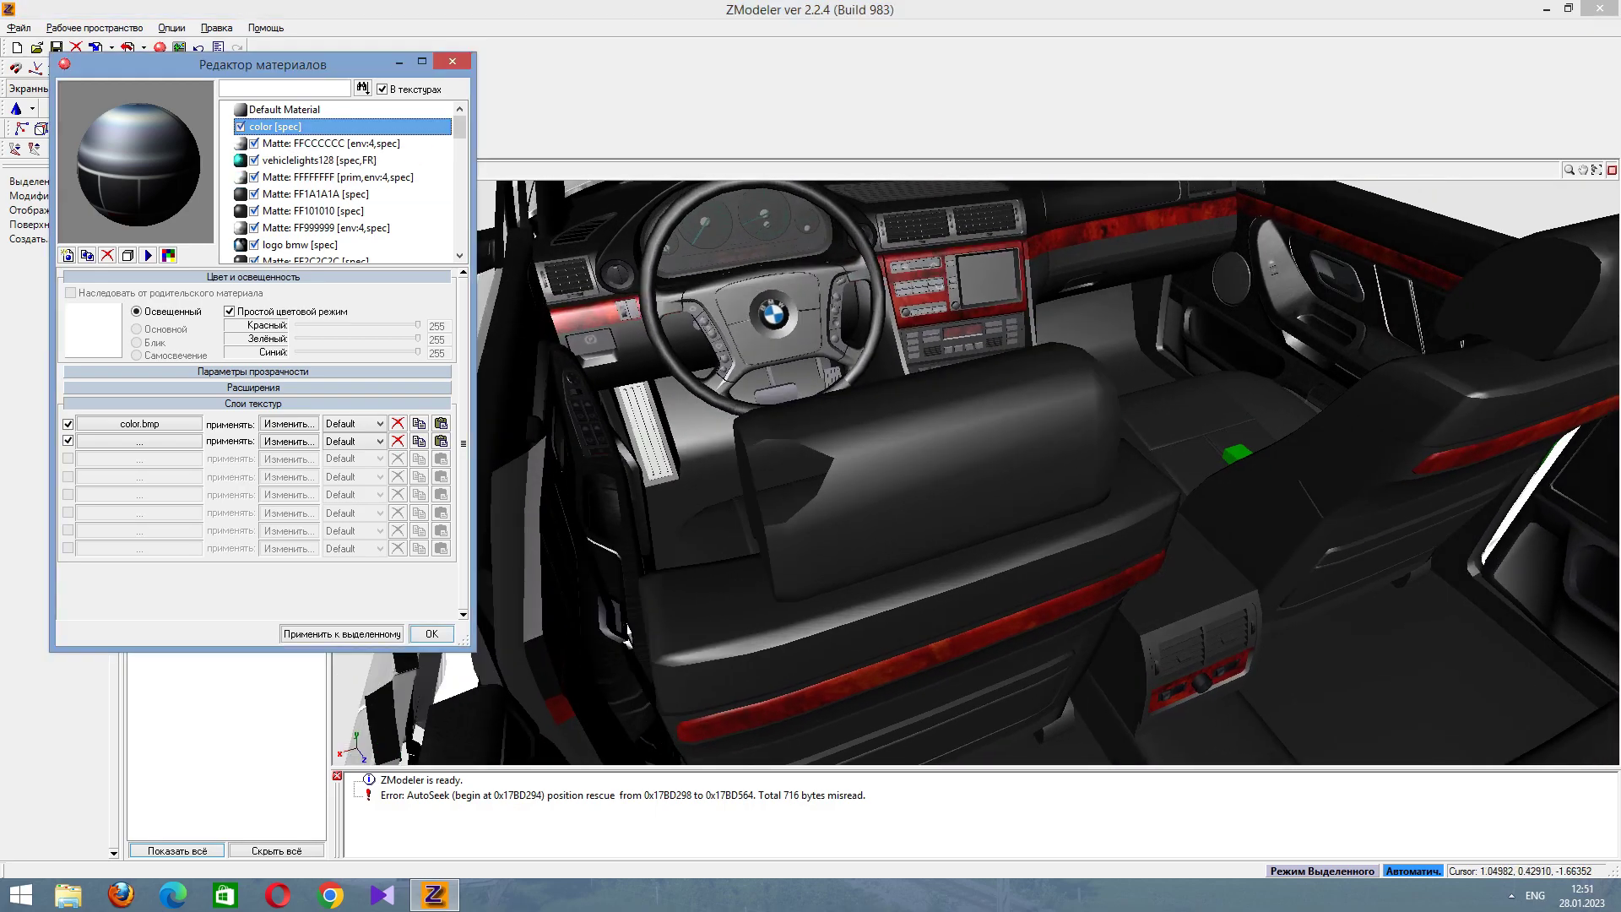
left_click(318, 143)
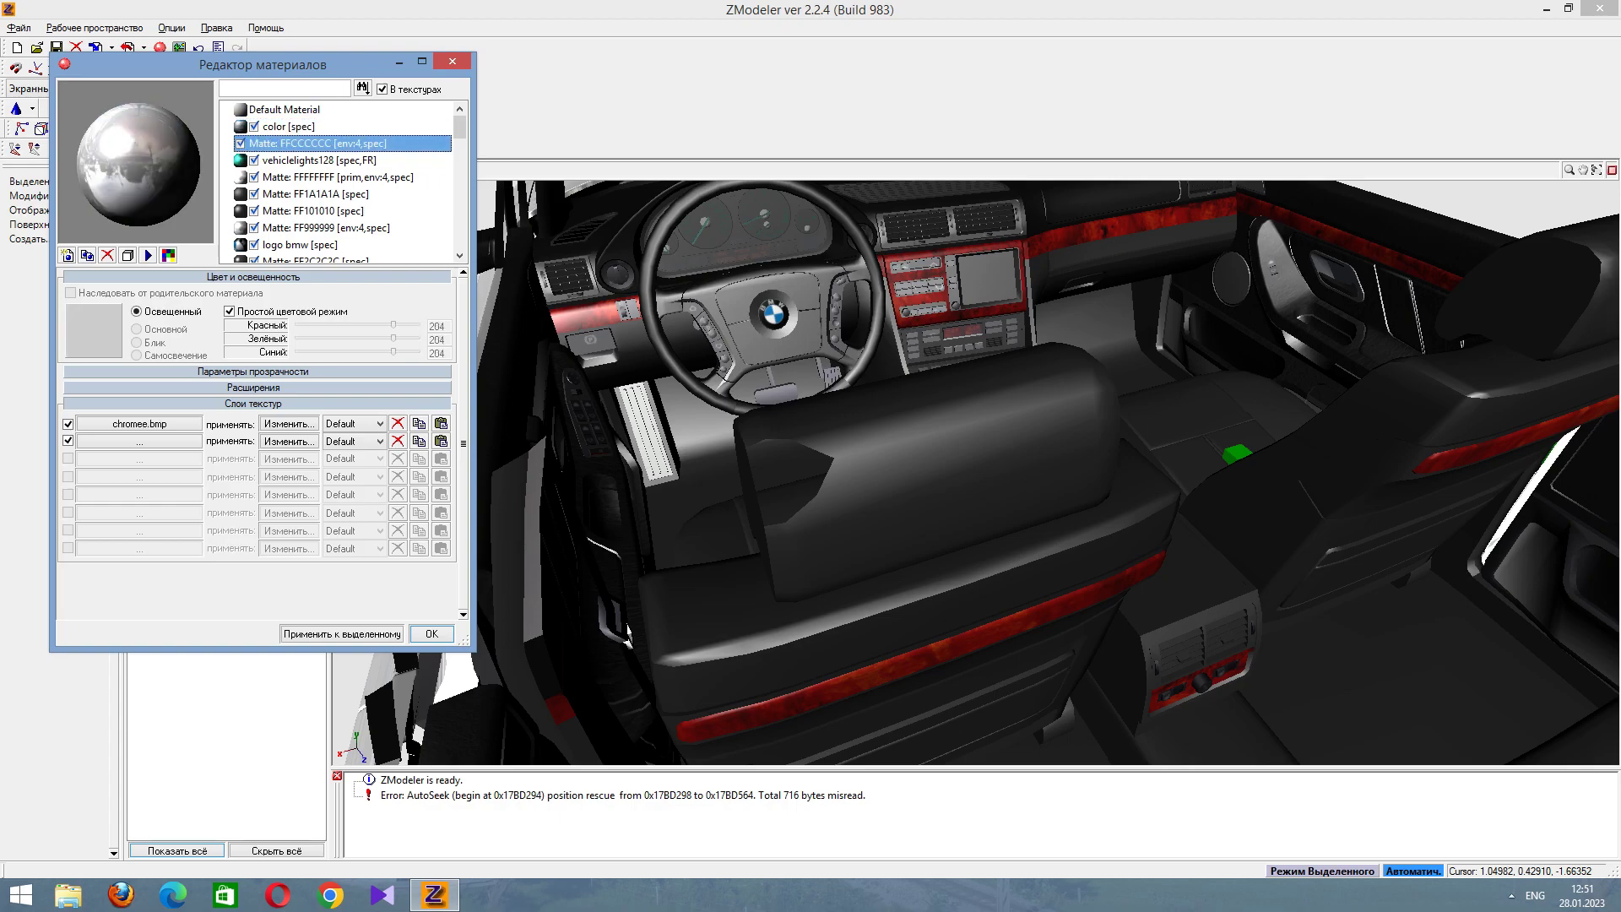
left_click(306, 159)
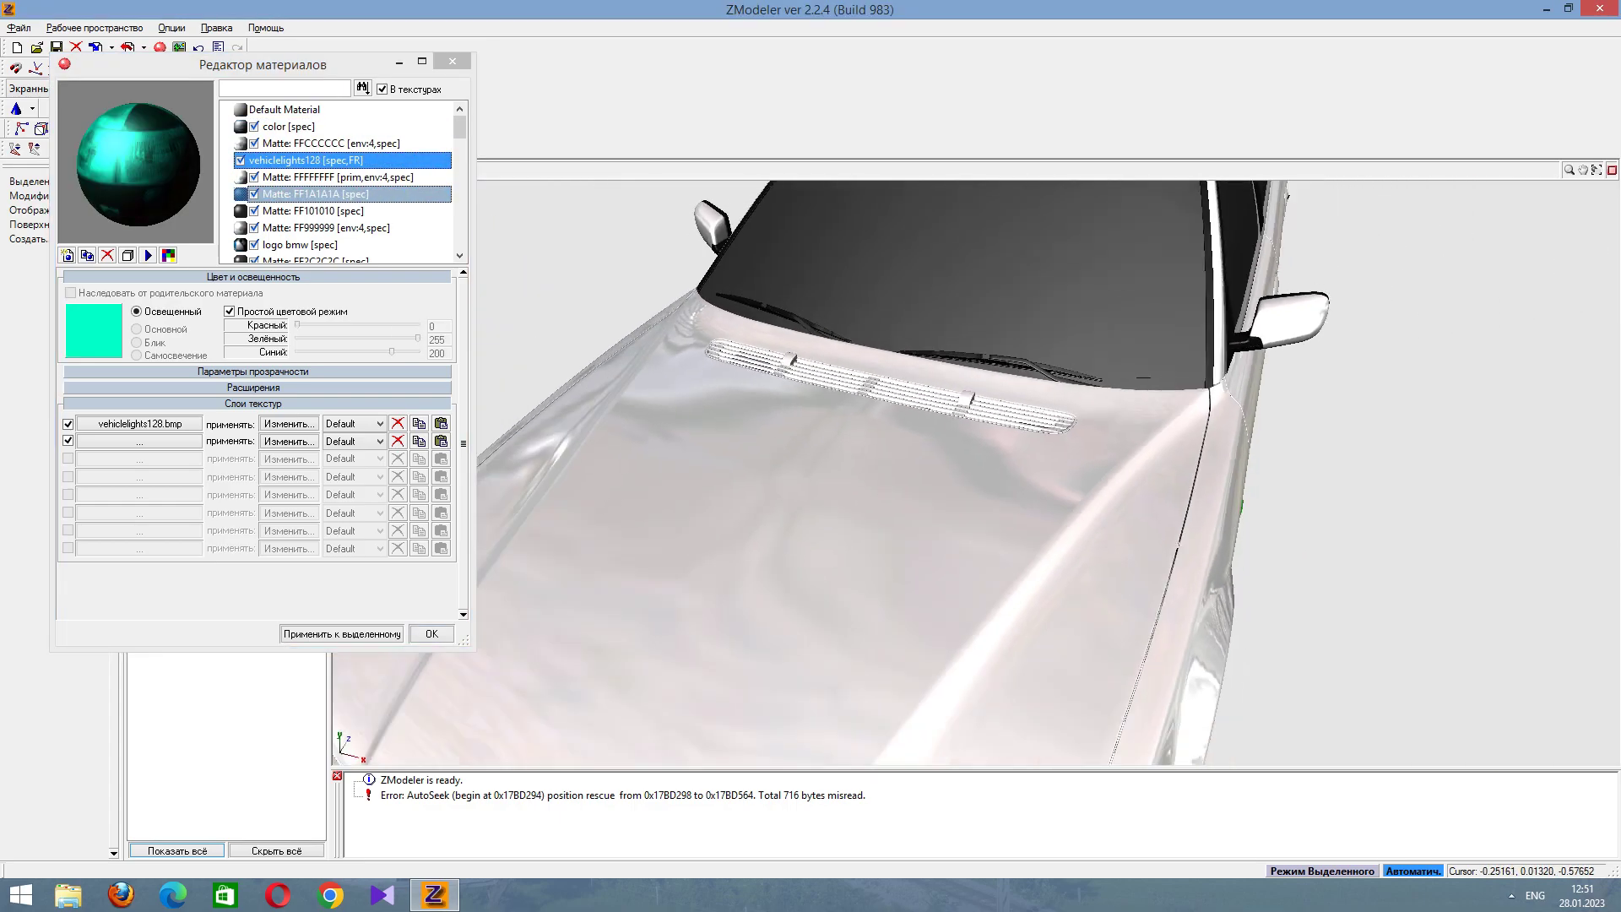
Examine the car's engine bay, side doors and front interior in the 3D view.
scroll(845, 473, "up", 10)
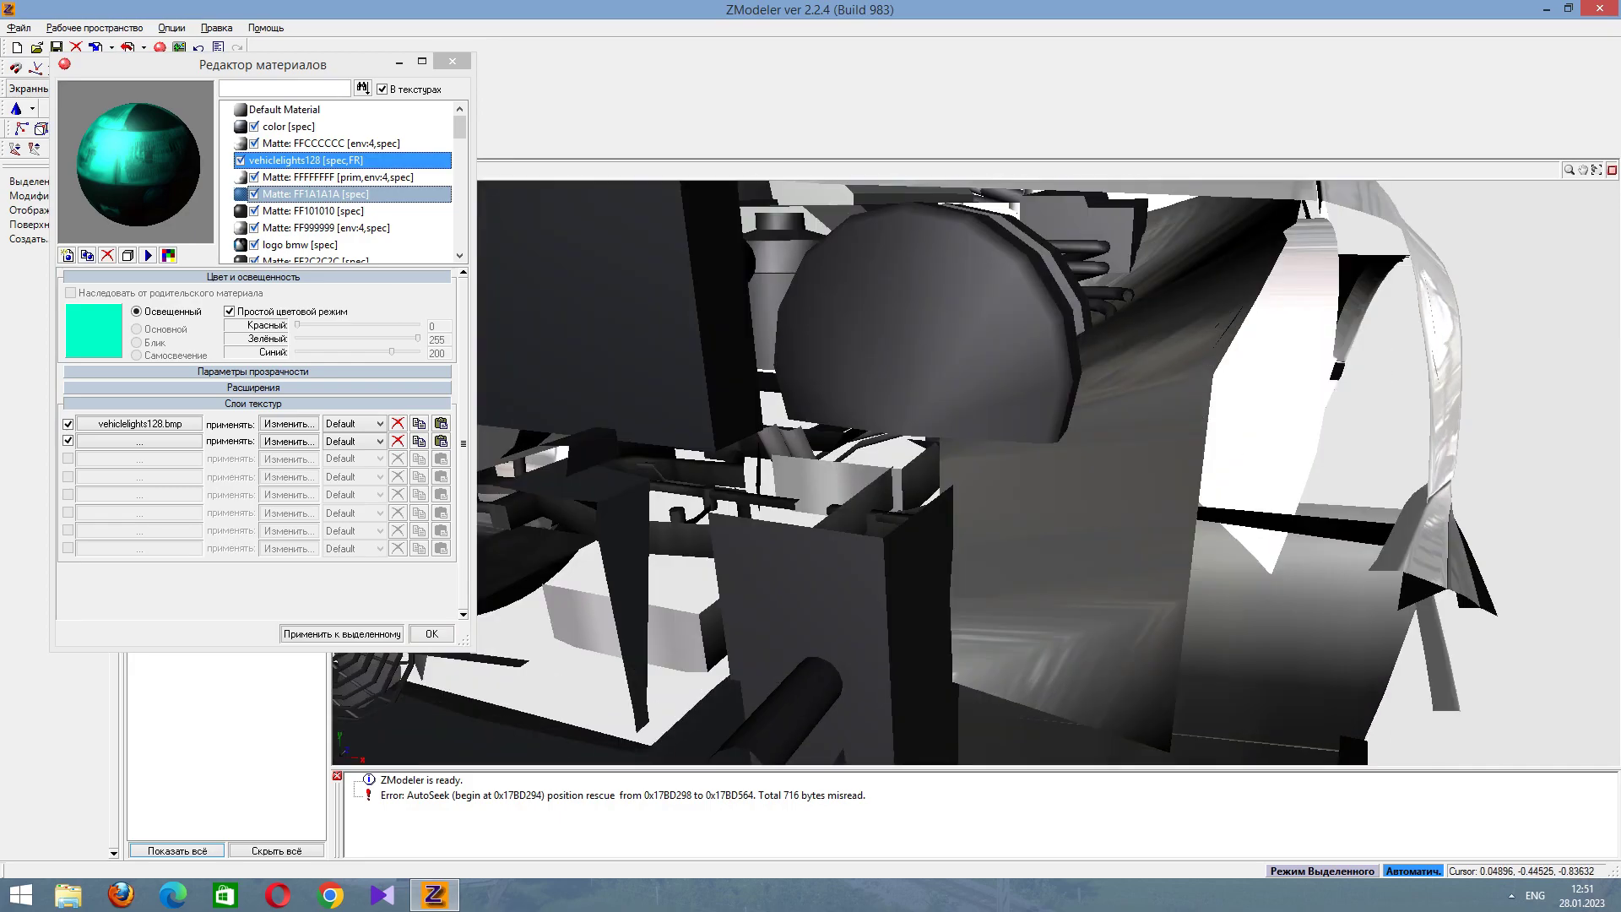
scroll(914, 473, "down", 3)
scroll(976, 473, "down", 5)
scroll(976, 473, "up", 8)
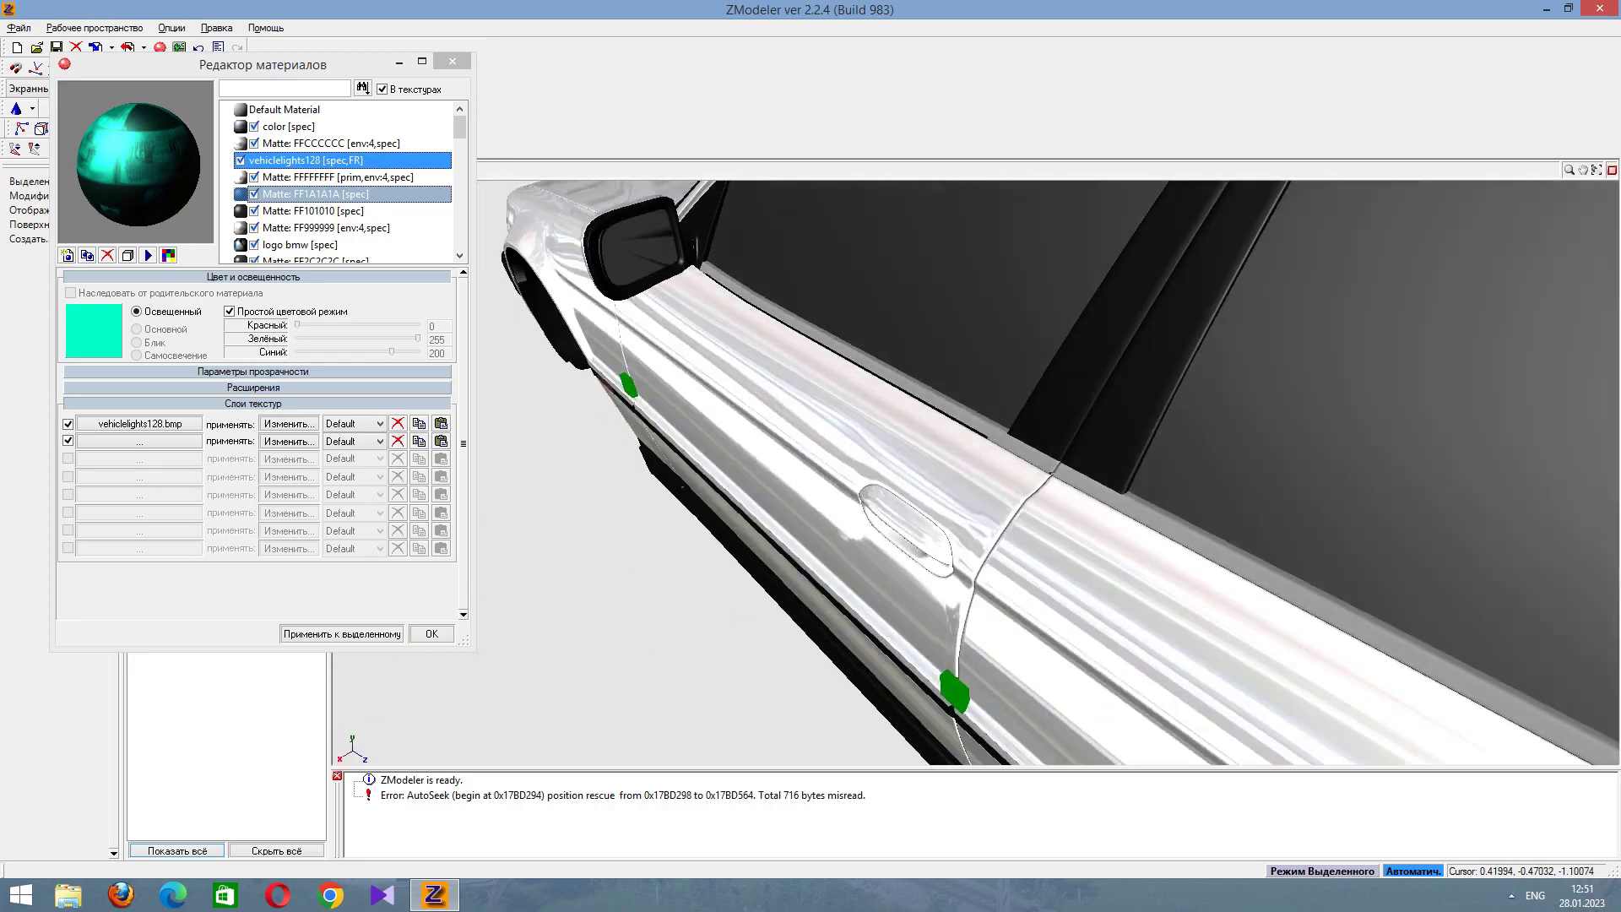
scroll(976, 473, "down", 3)
scroll(976, 473, "up", 6)
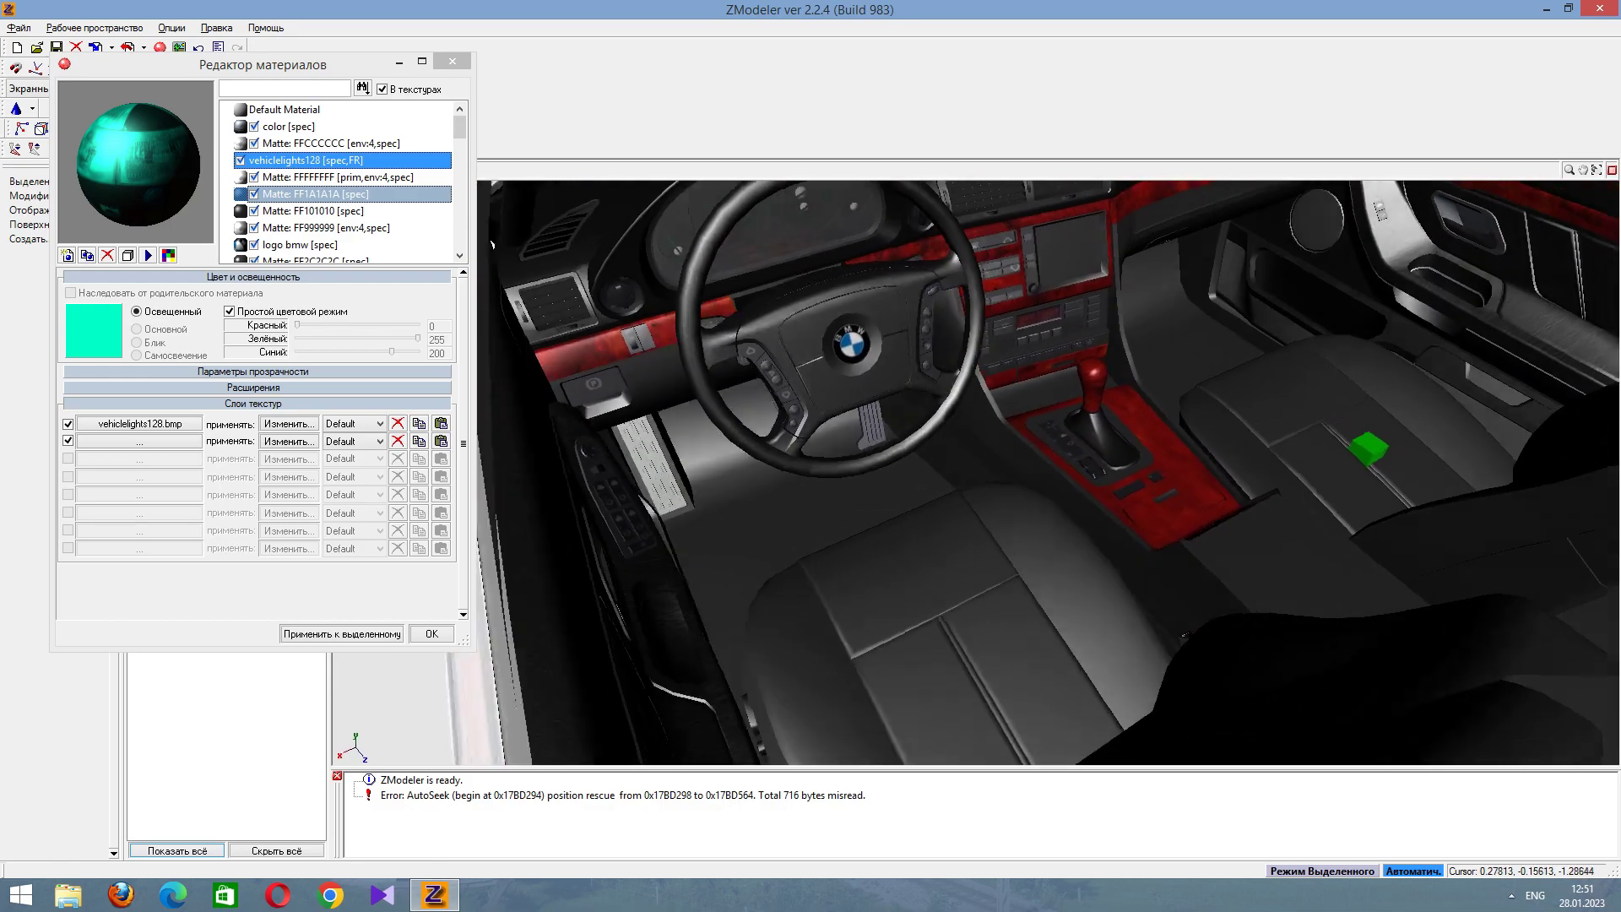
scroll(977, 473, "up", 1)
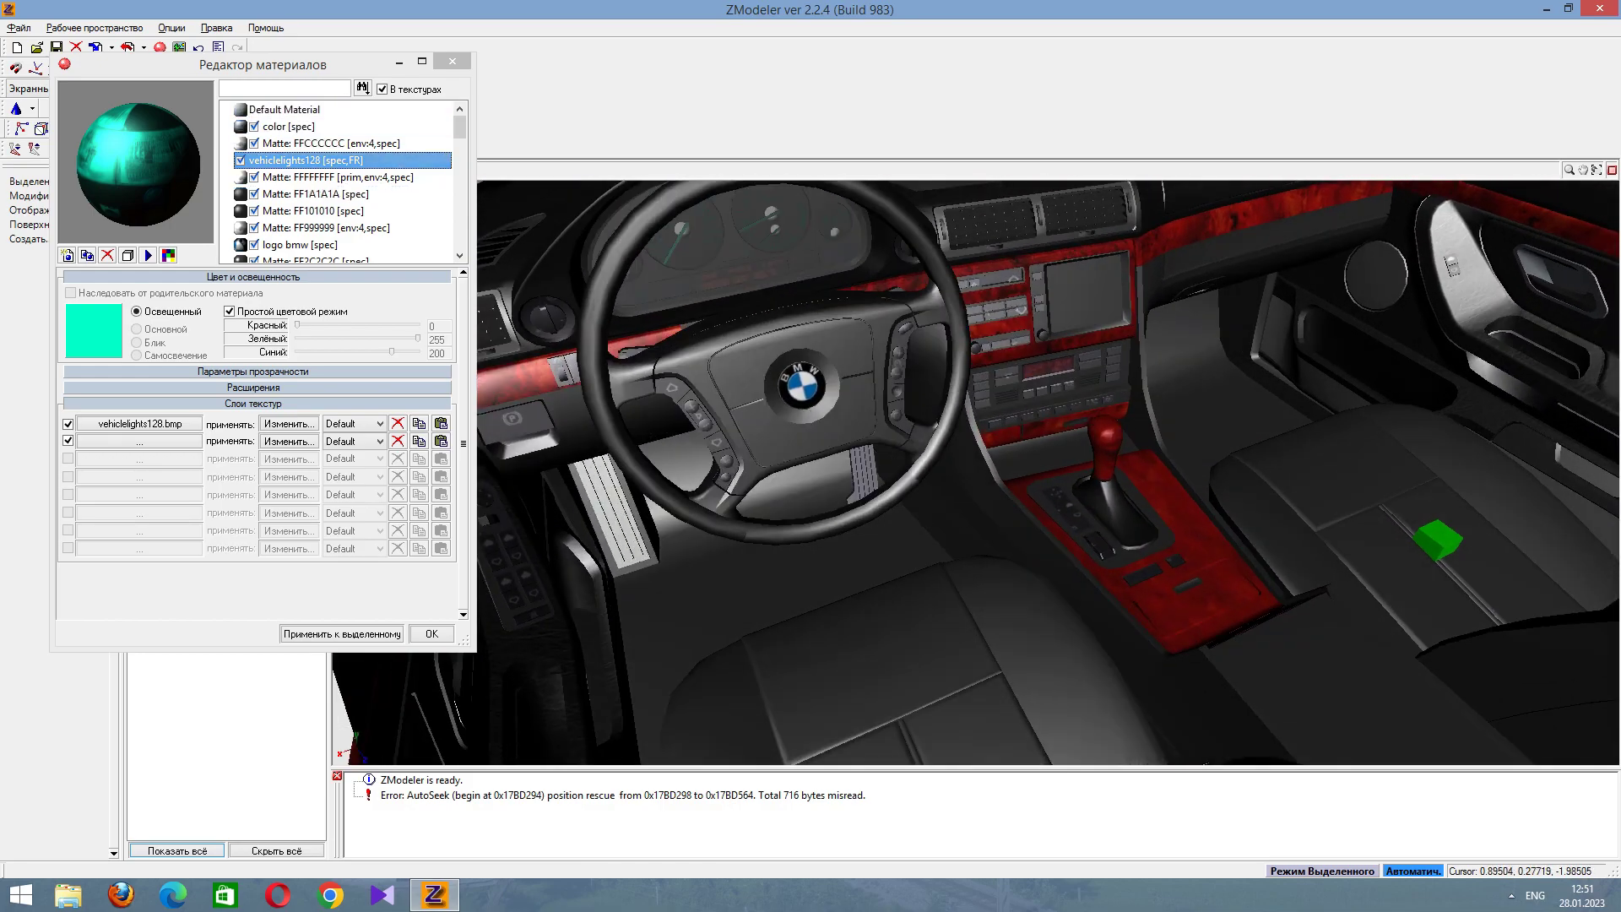
Remove the FR tag from the vehiclelights128 material's name, leaving only [spec], and set its colour to 255, 255, 255.
left_click(357, 160)
left_click(357, 160)
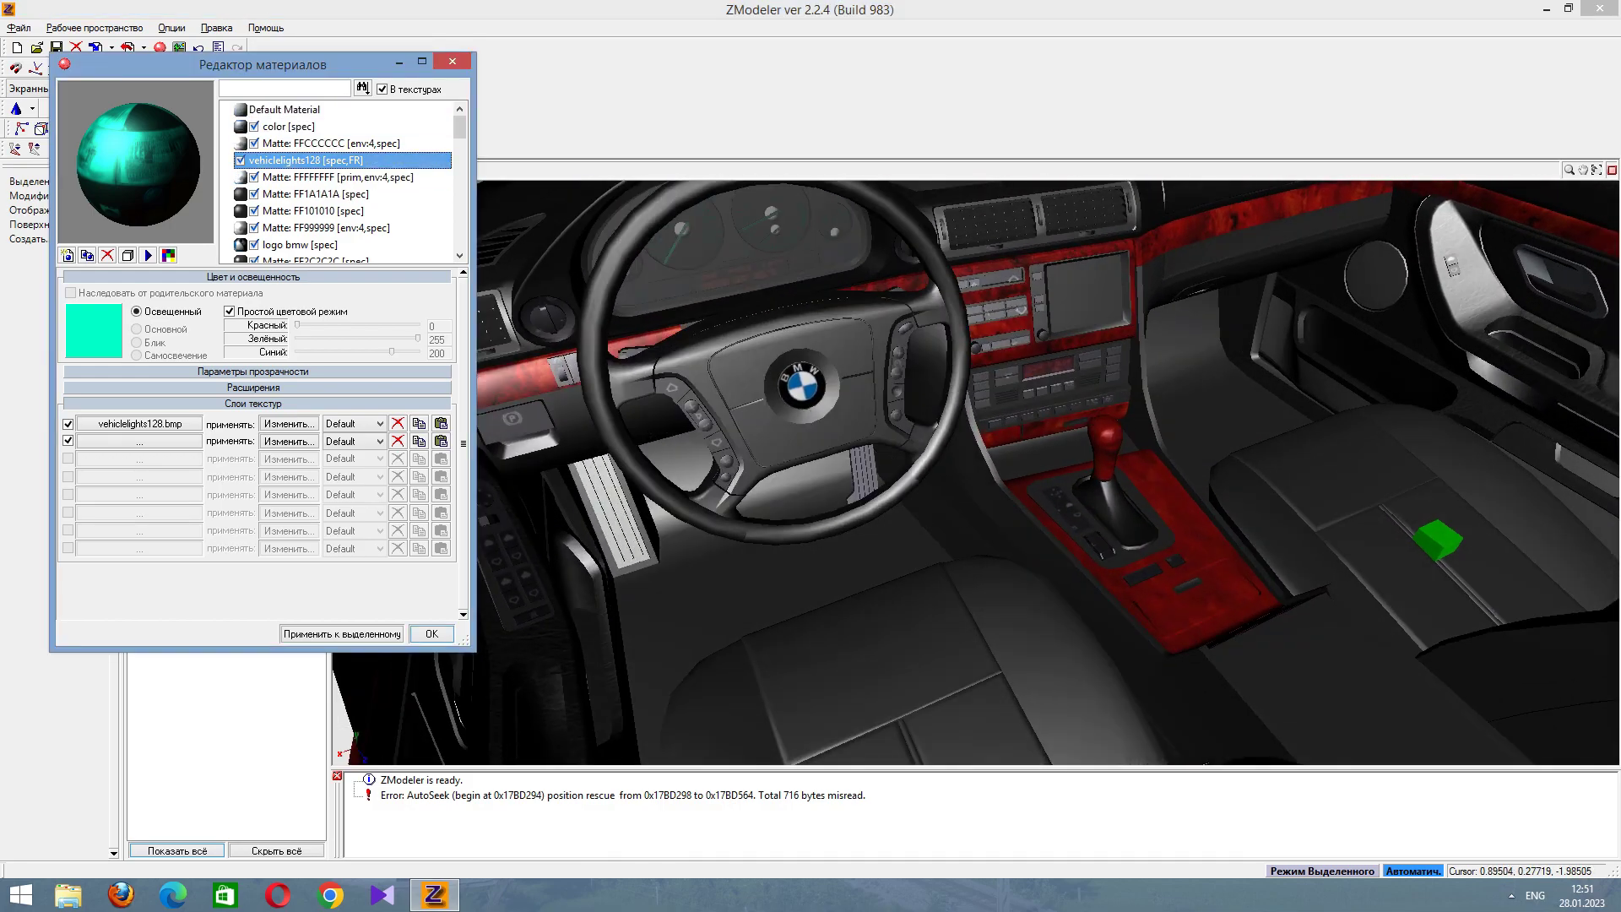
key("Down")
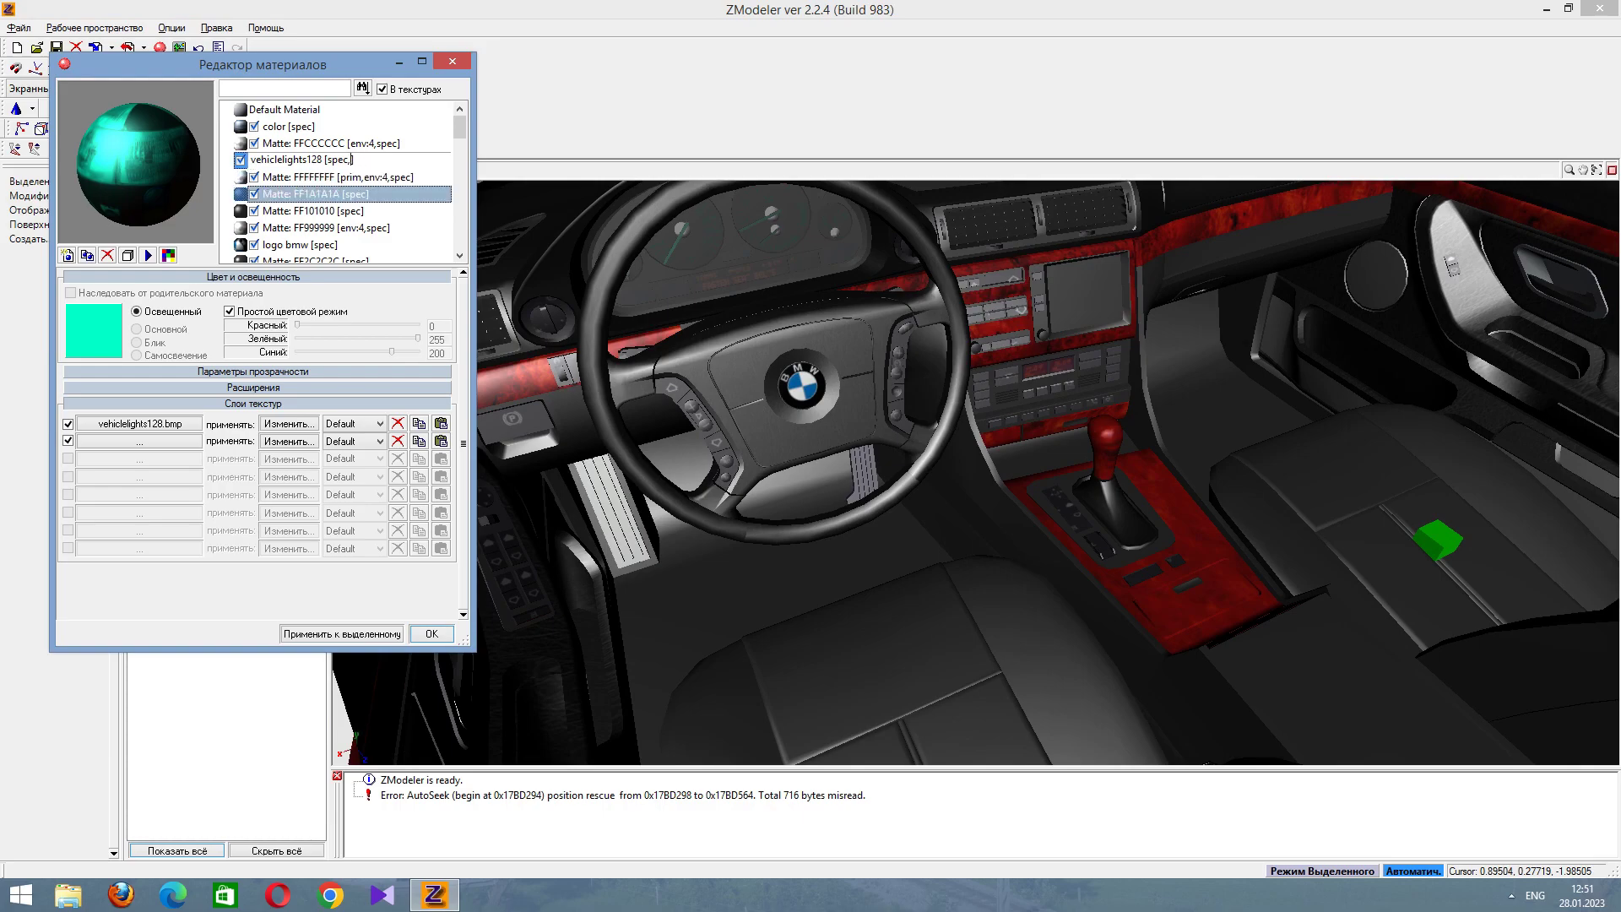
key("Return")
key("Up")
key("Down")
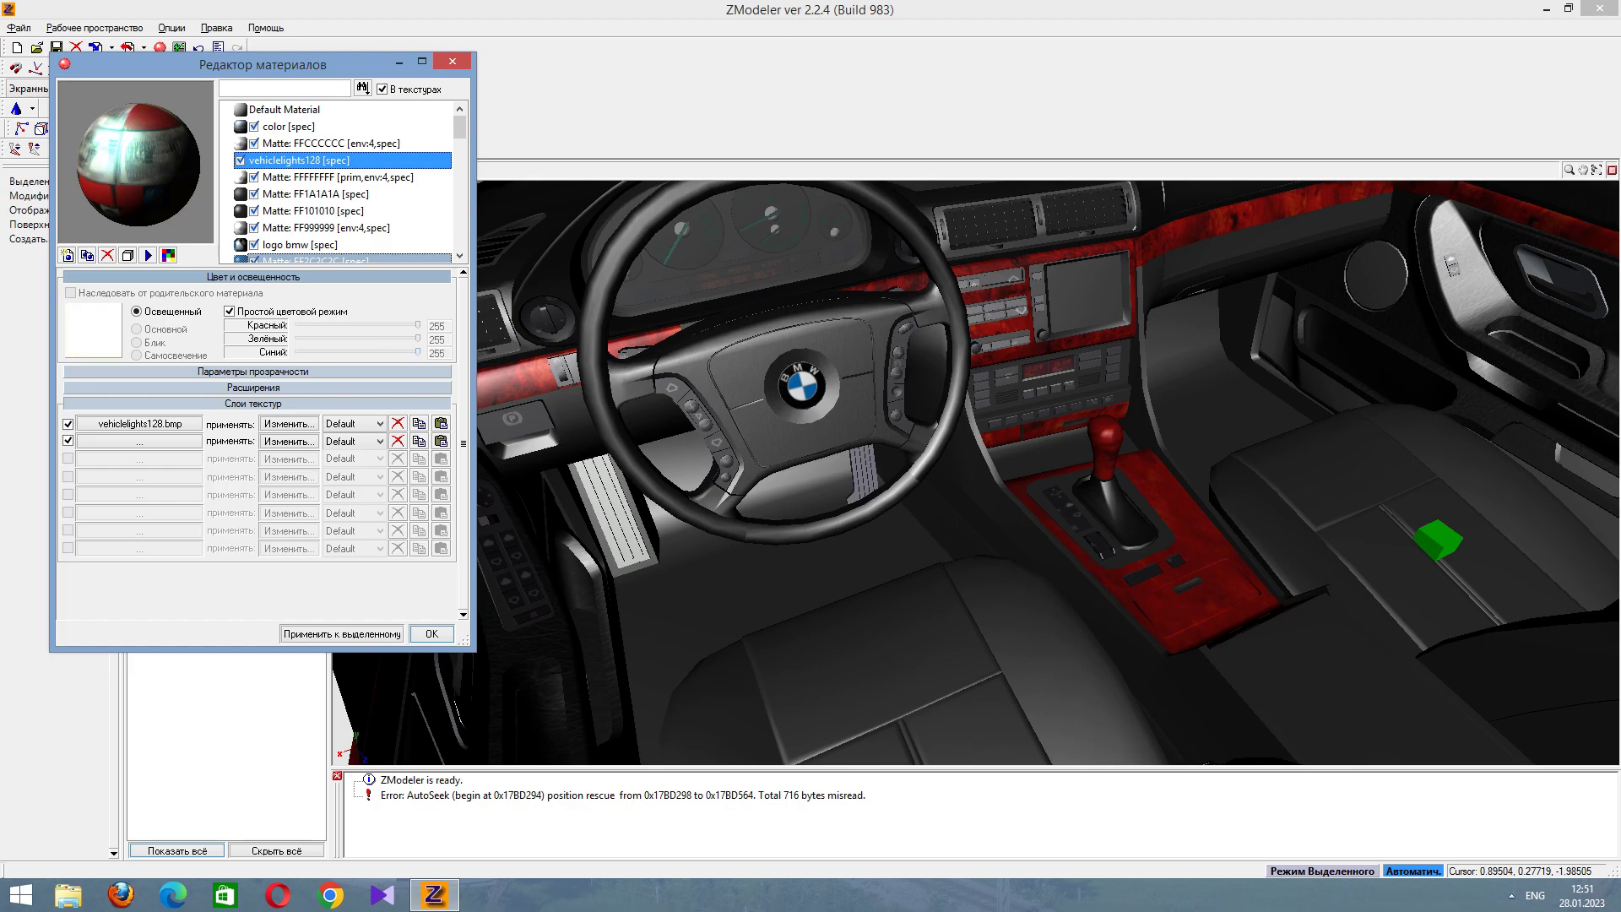
Turn off simple colour mode for vehiclelights128 and set its specular colour to 255, 255, 255.
left_click(228, 312)
left_click(136, 342)
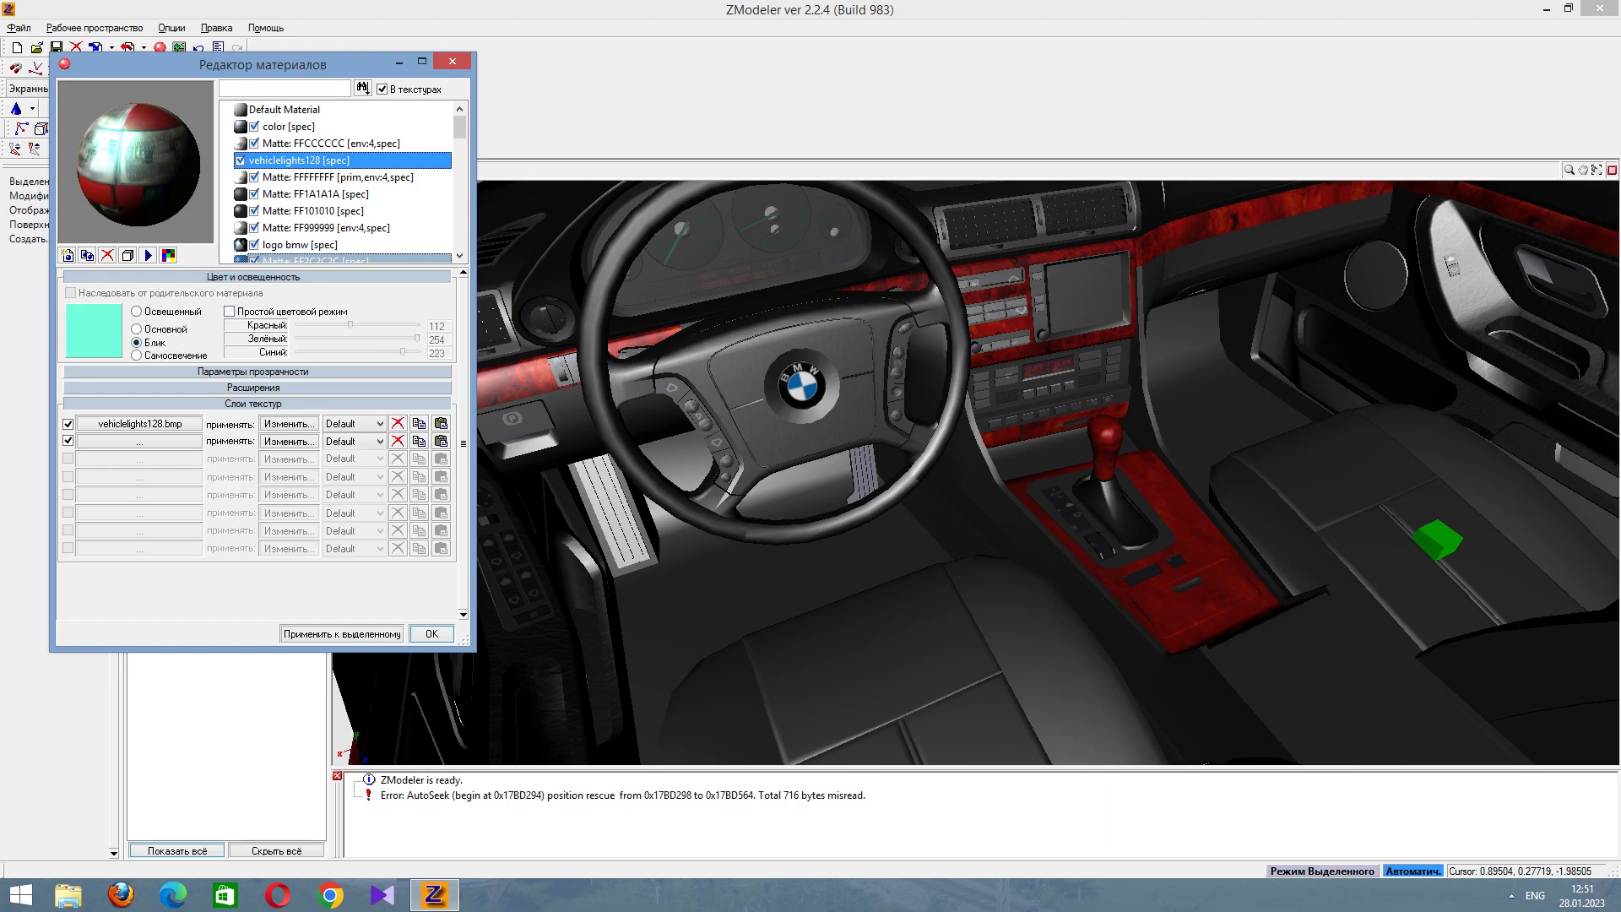
key("Page_Up")
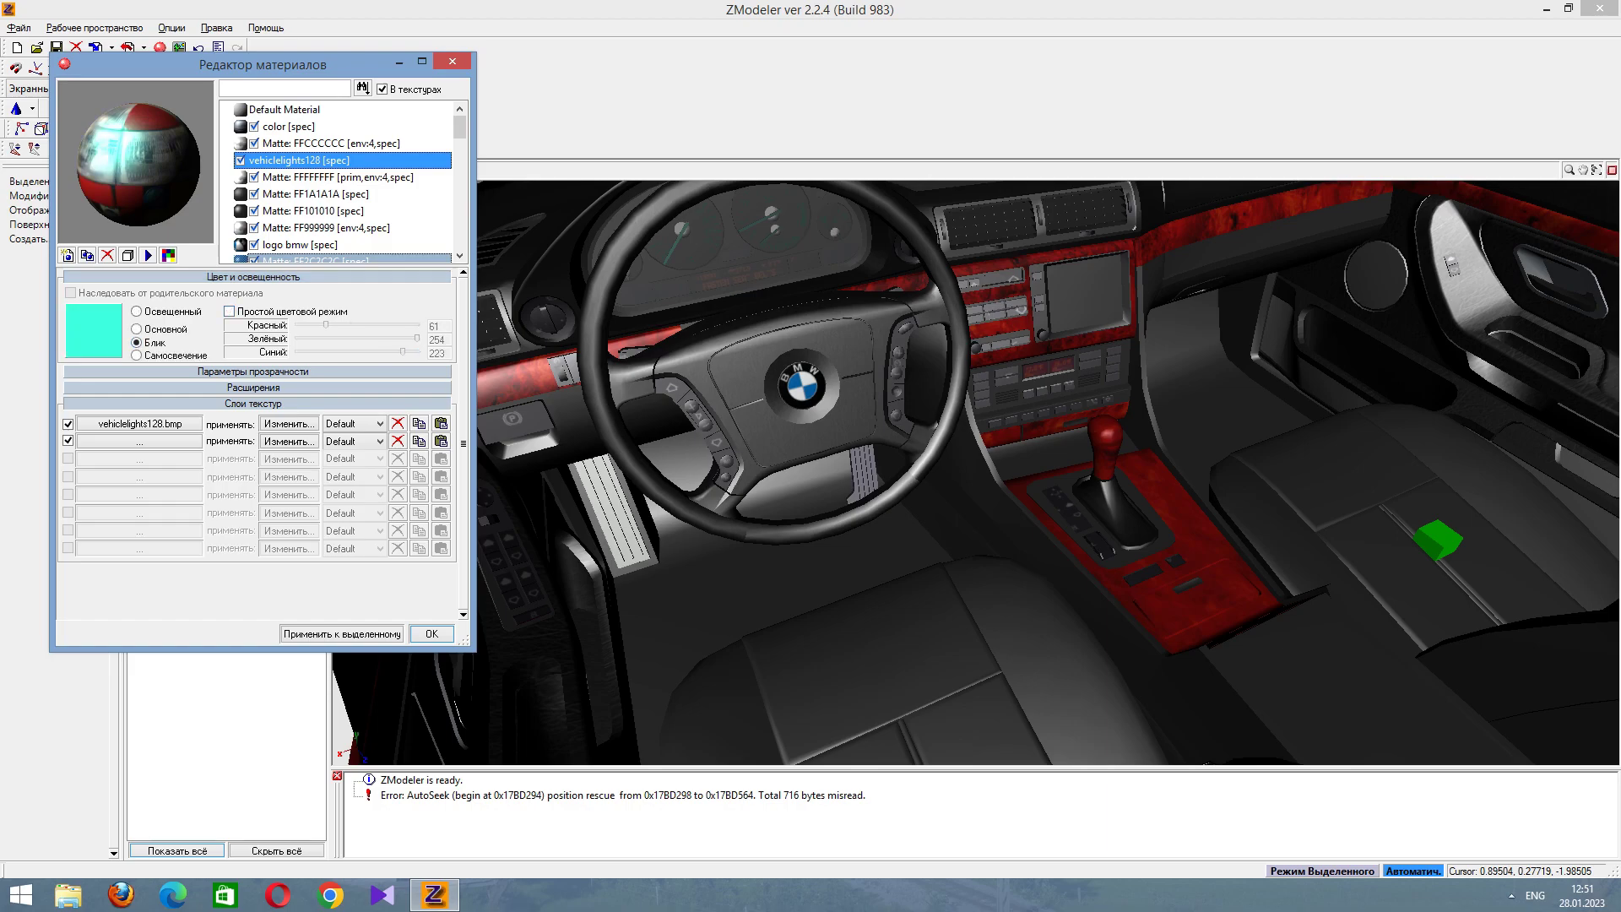
key("Page_Down")
key("Page_Down")
key("Page_Down")
key("Page_Down")
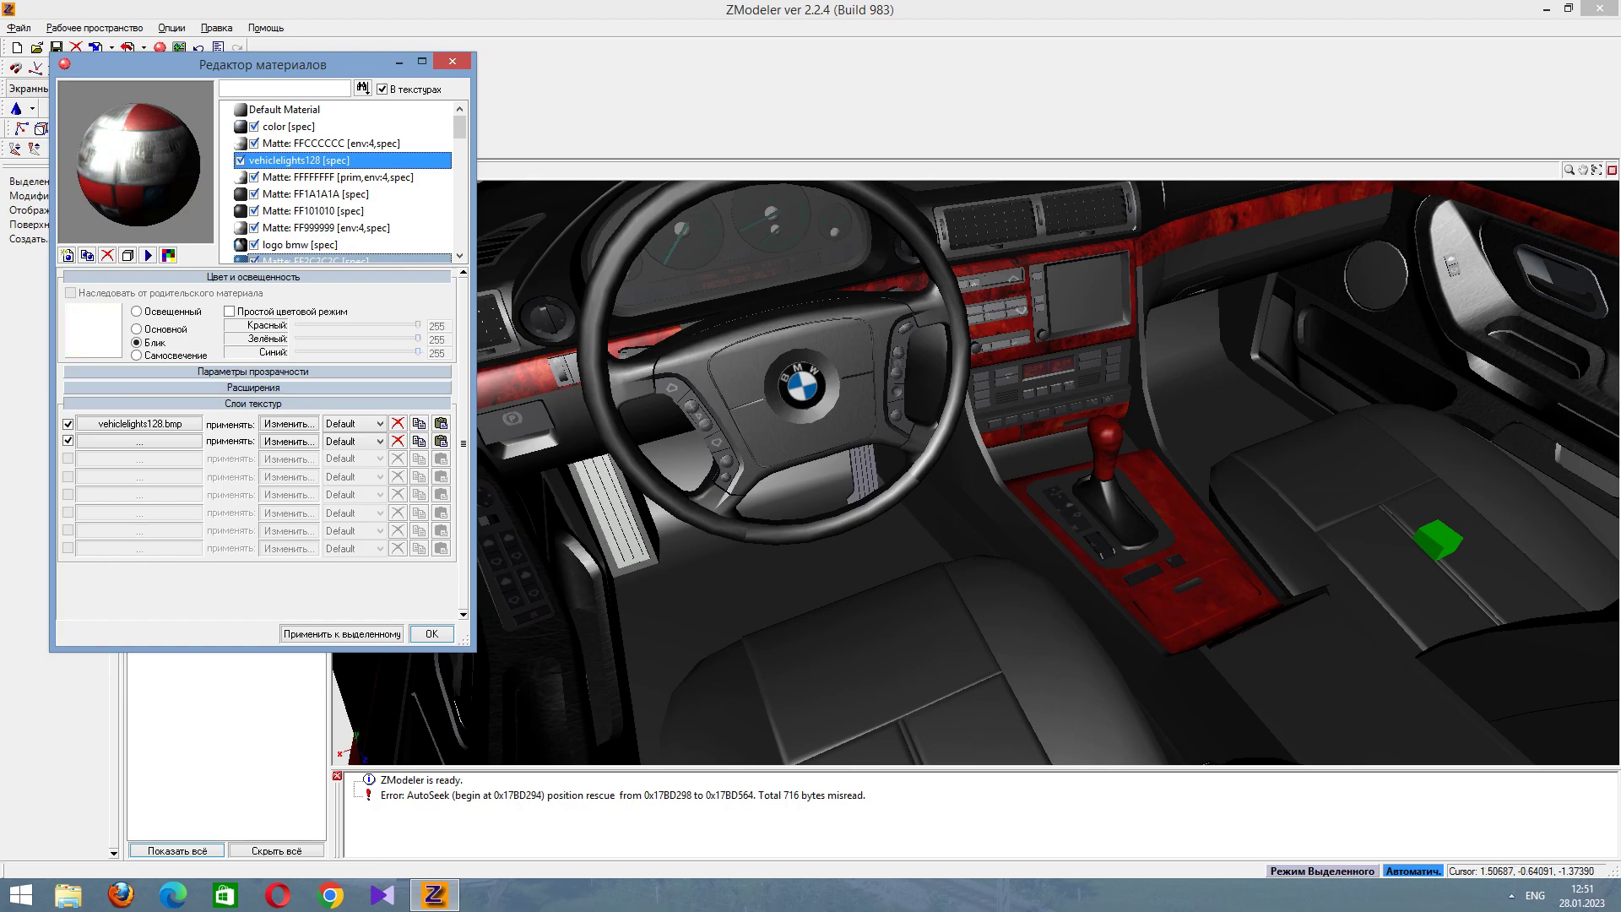
Load the metals1 texture from the BMW_E38_750 folder into the second texture layer of the vehiclelights128 material.
left_click(342, 634)
left_click(139, 441)
left_click(426, 419)
left_click(439, 446)
scroll(439, 366, "down", 2)
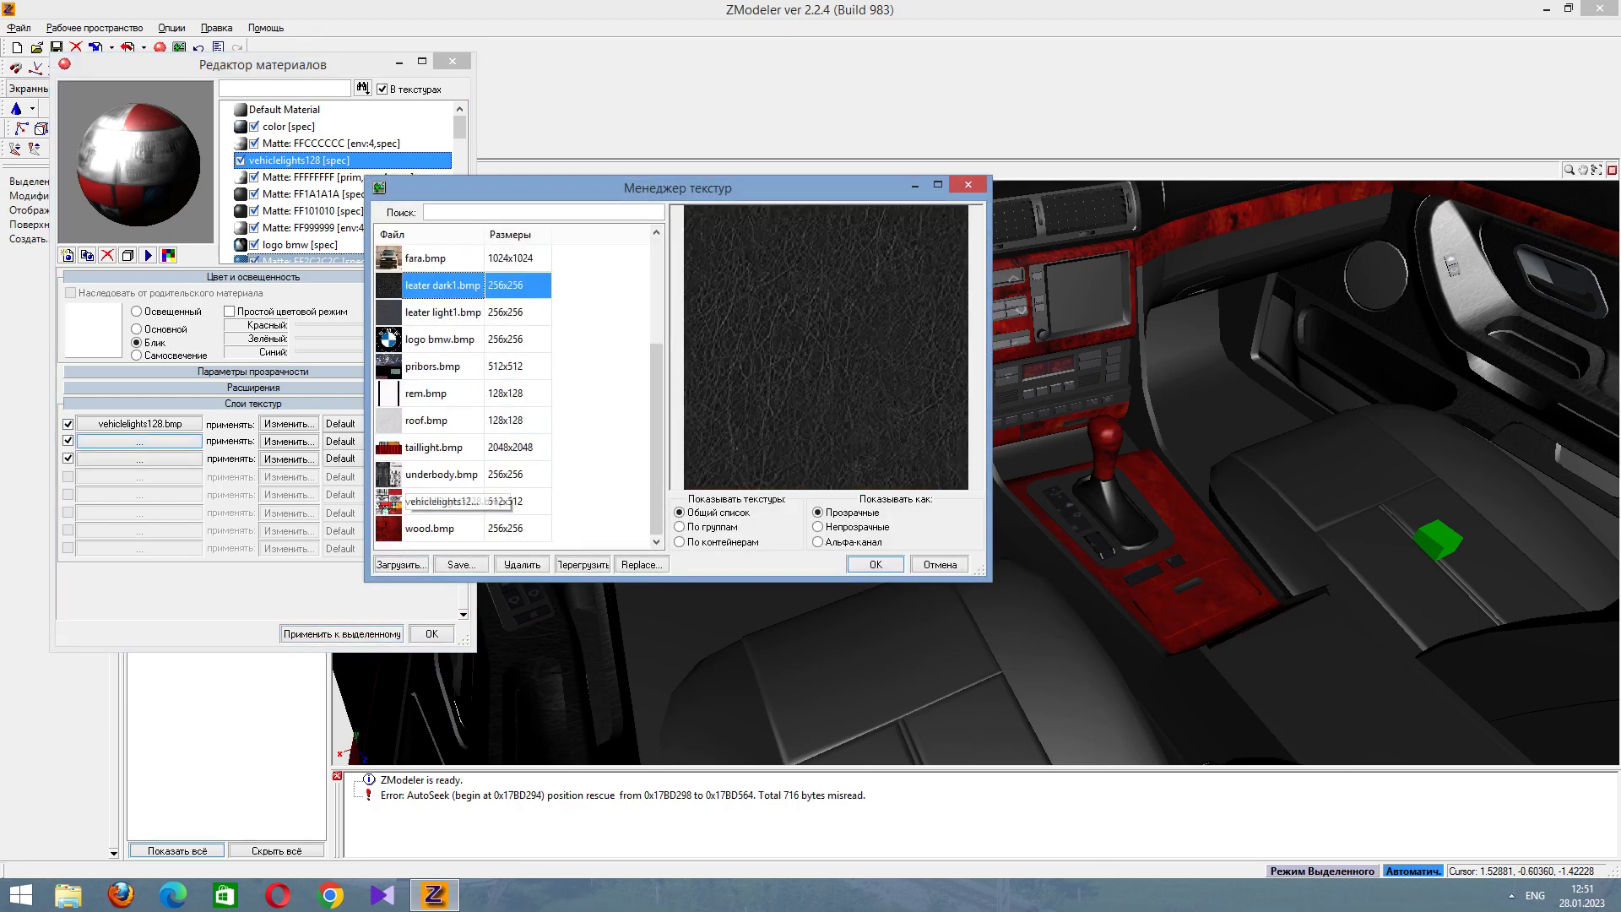
left_click(400, 564)
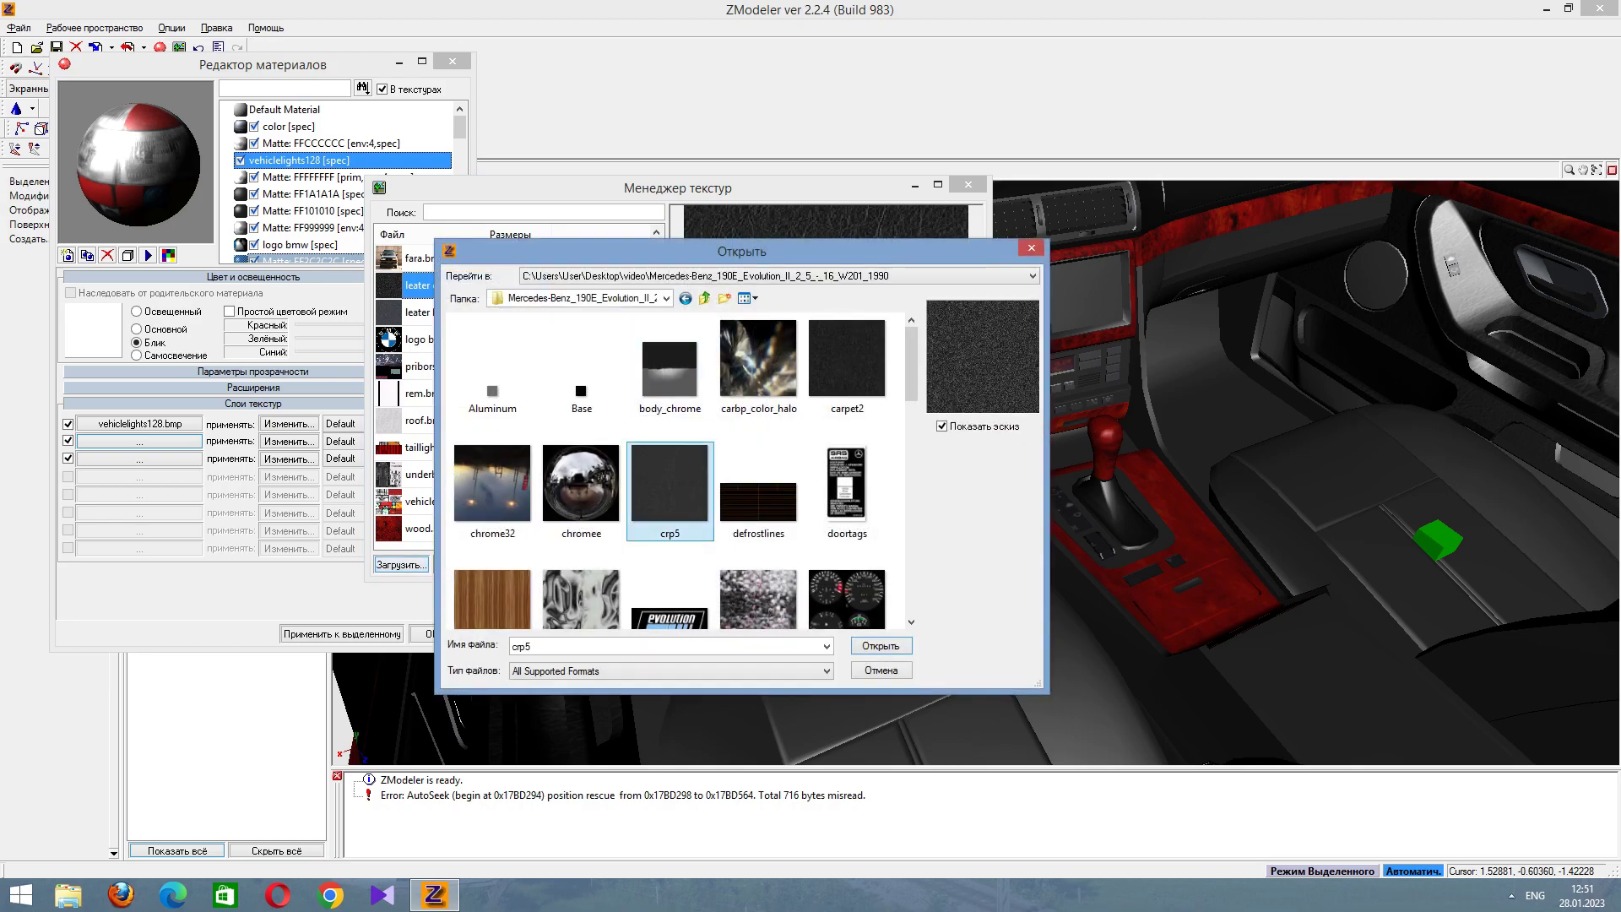
left_click(686, 299)
left_click(847, 599)
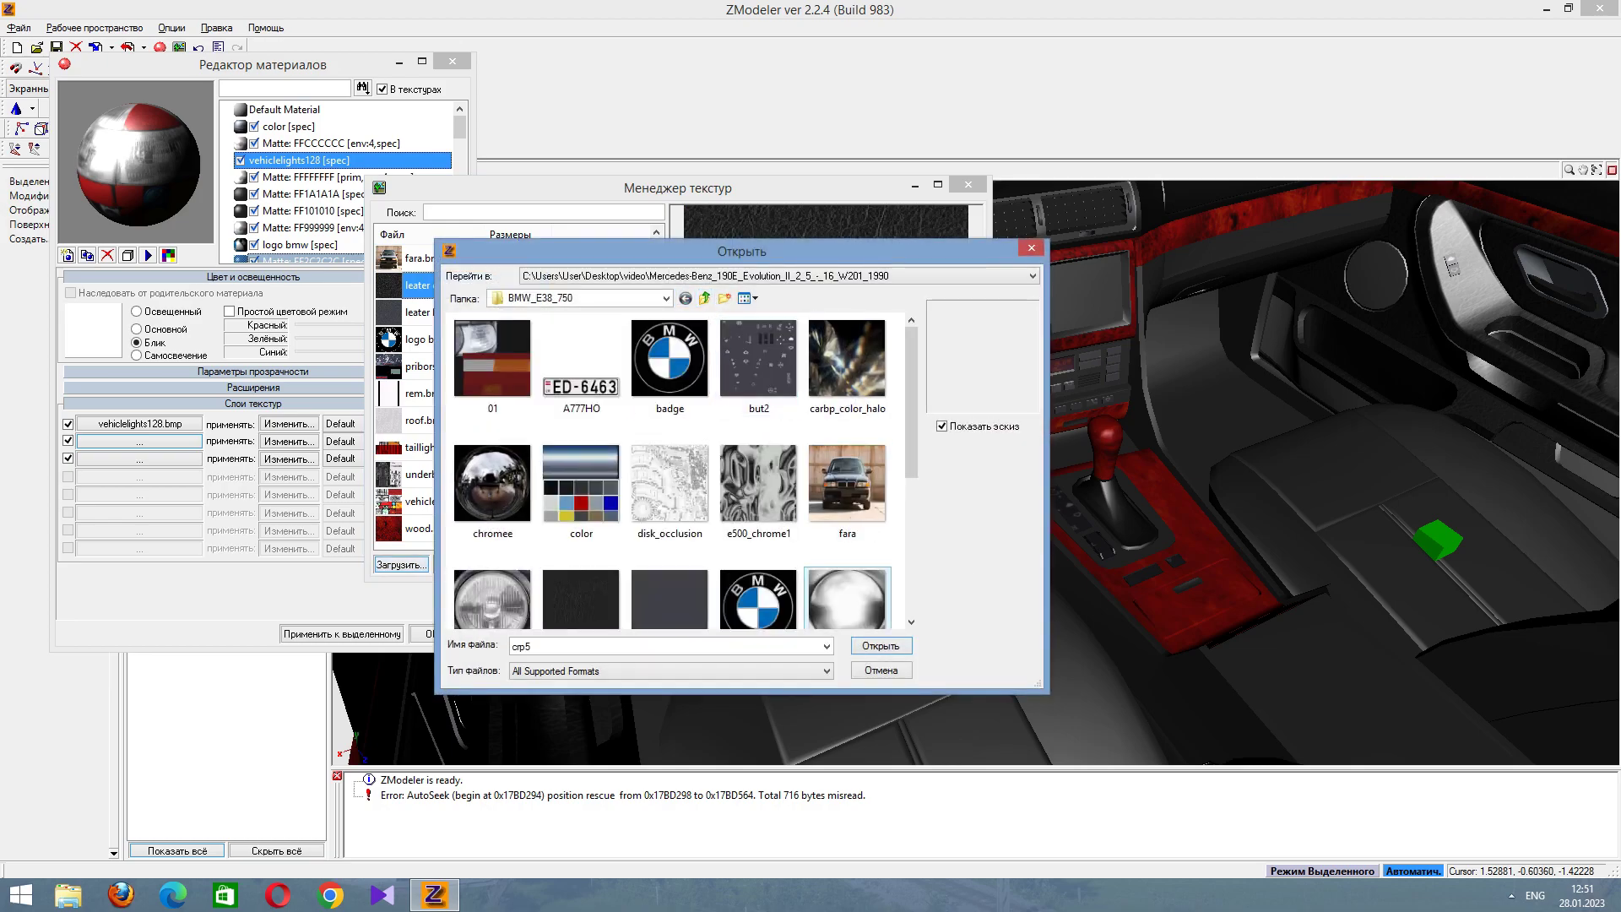
left_click(881, 646)
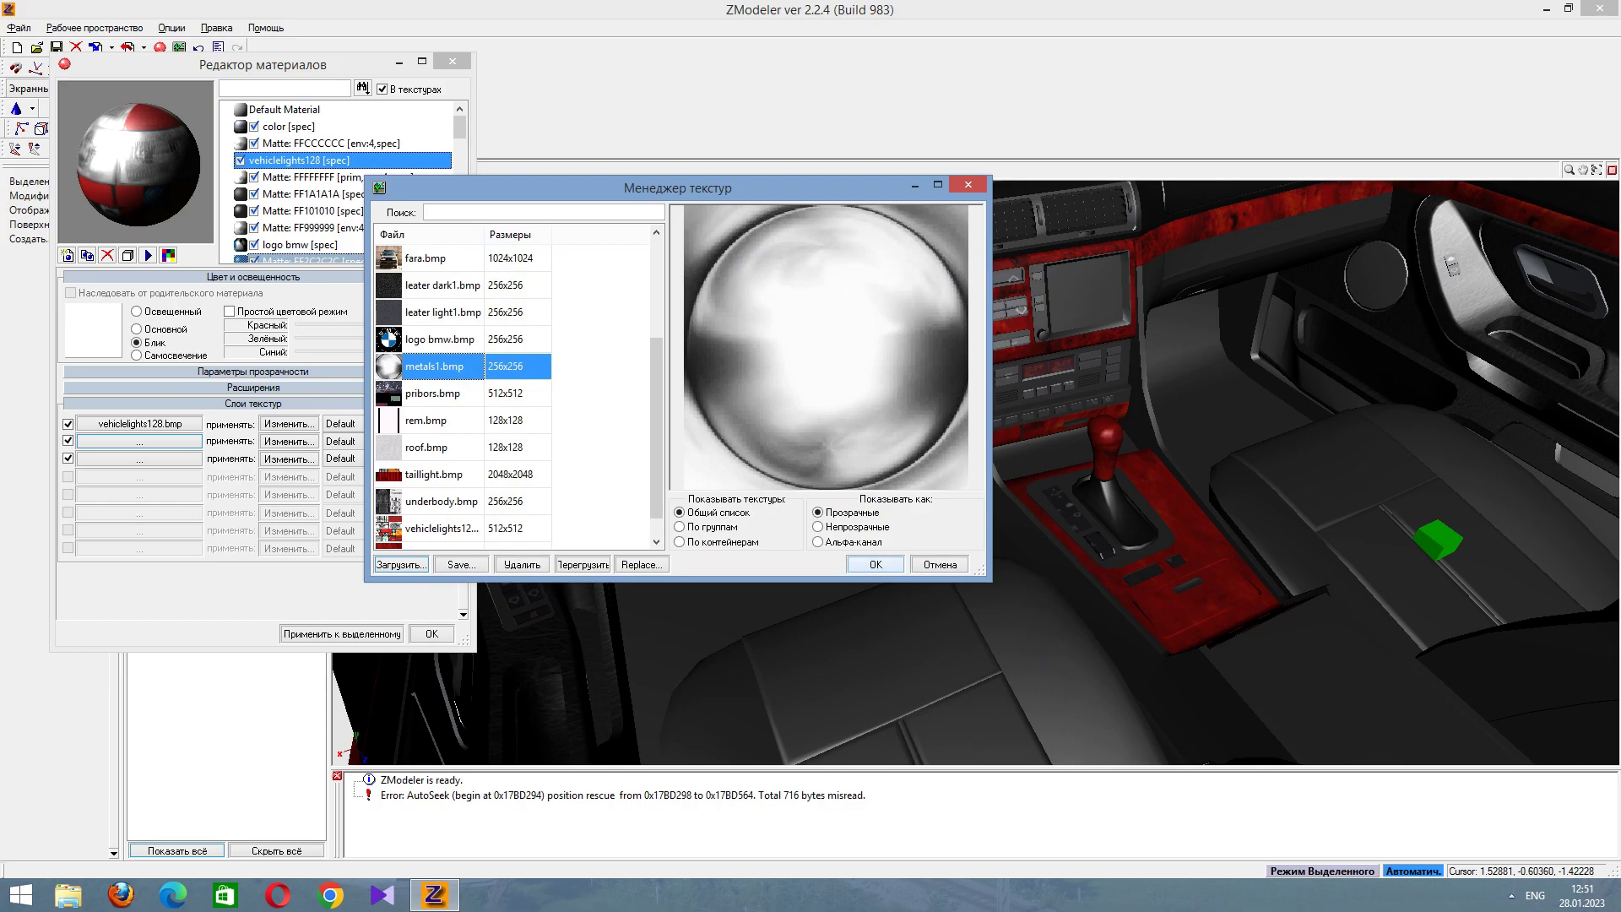
left_click(876, 564)
Set the colour operation of the metals1.bmp layer in vehiclelights128 to MultiplyAdd.
left_click(289, 441)
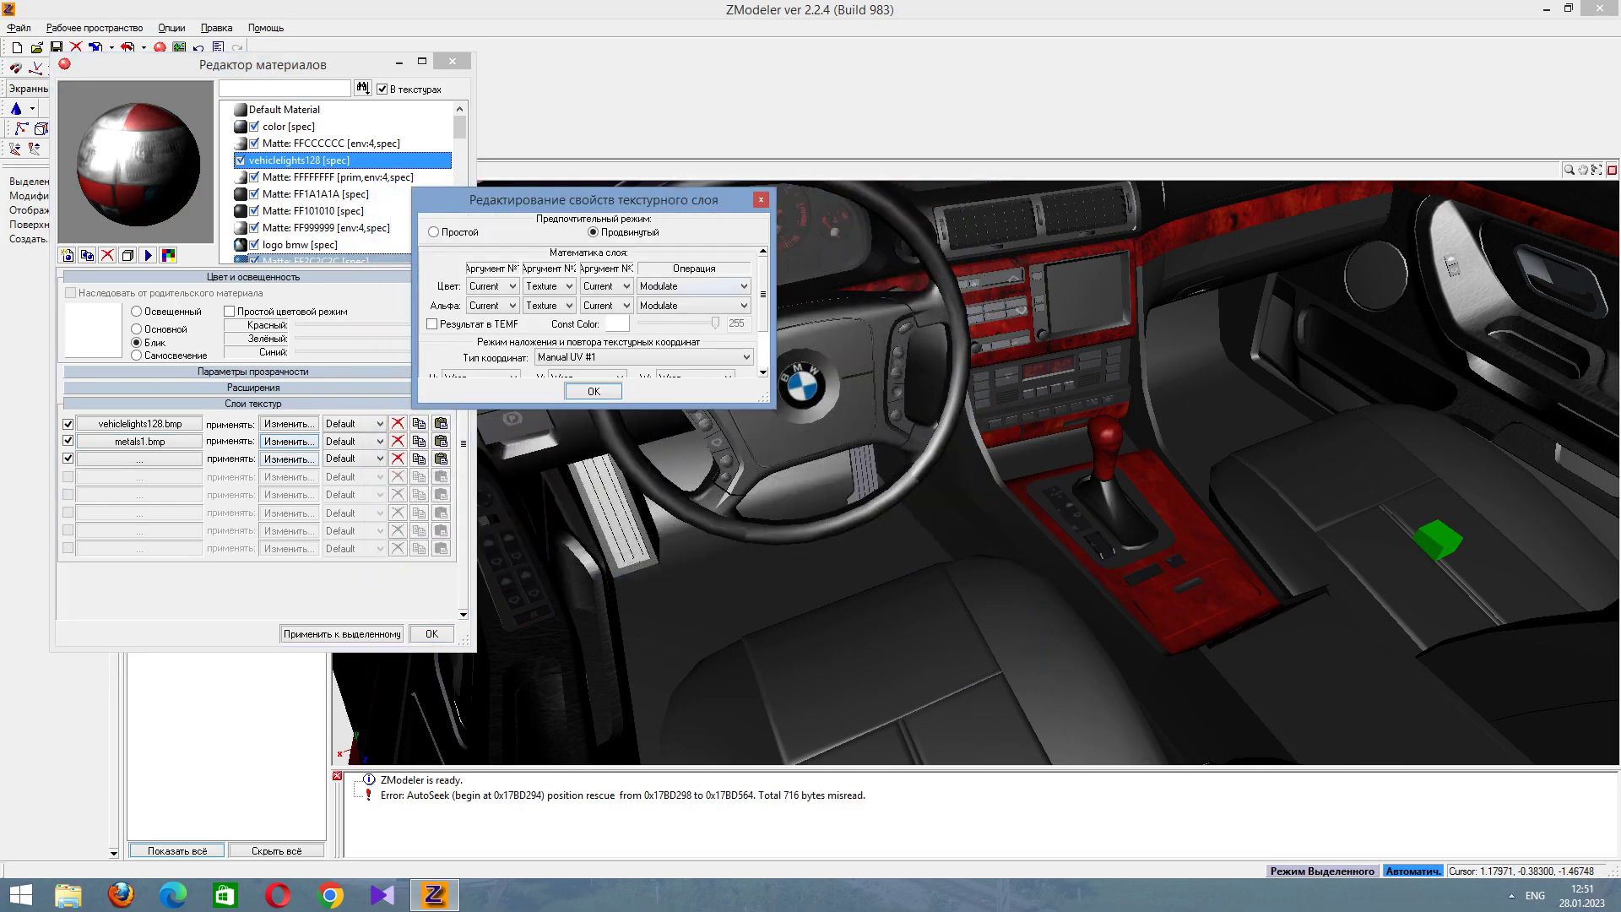
left_click(692, 286)
left_click(688, 564)
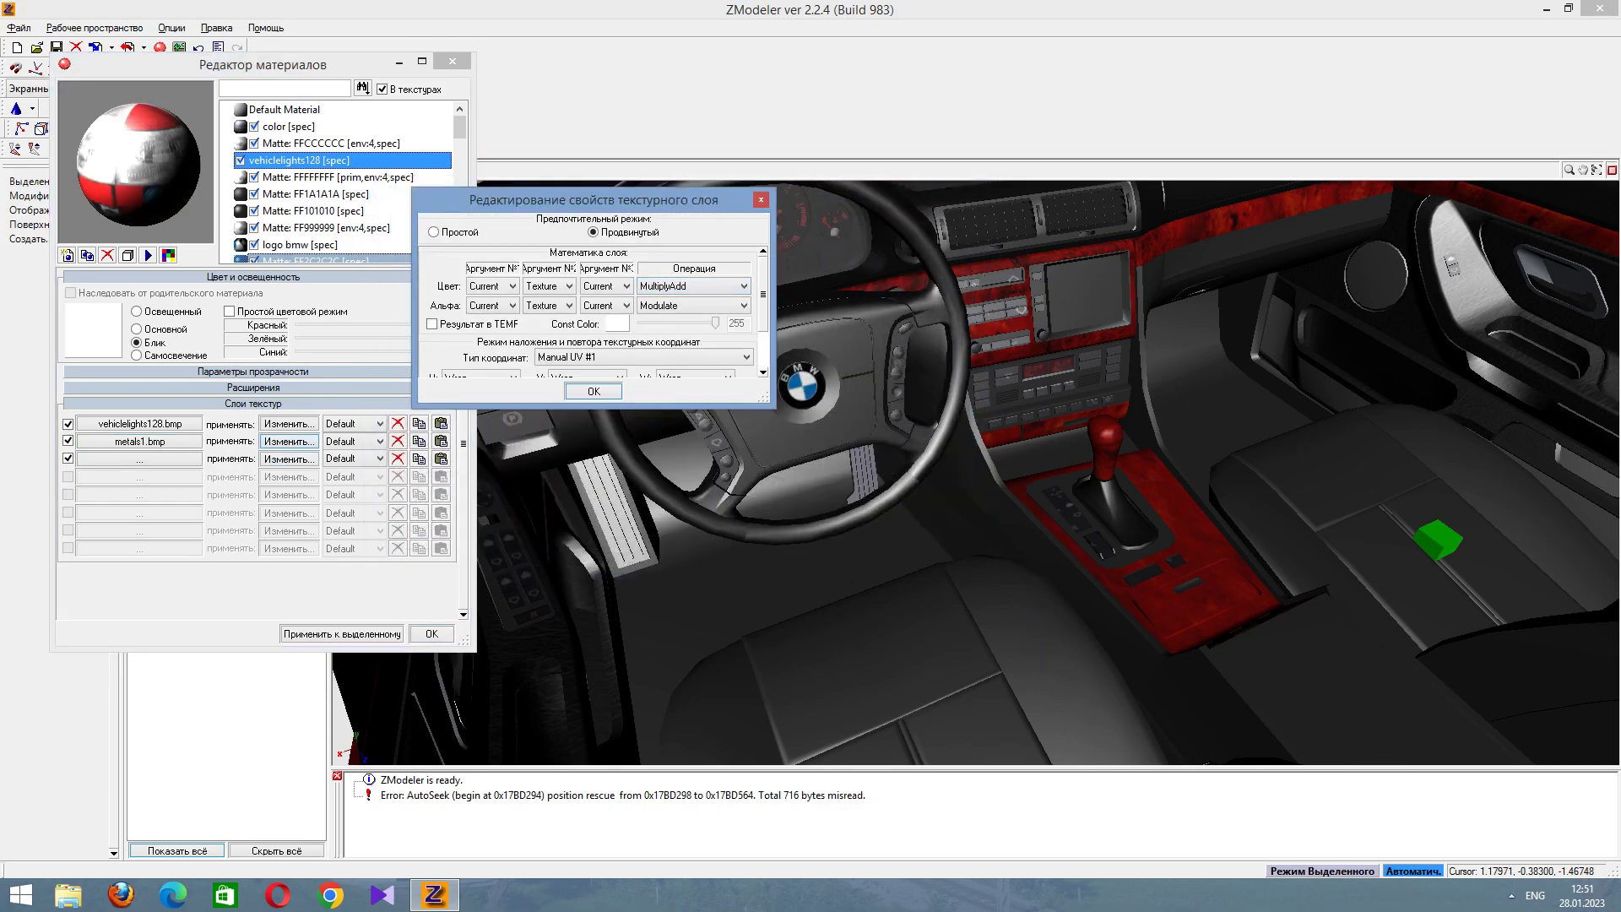
left_click(641, 357)
left_click(589, 416)
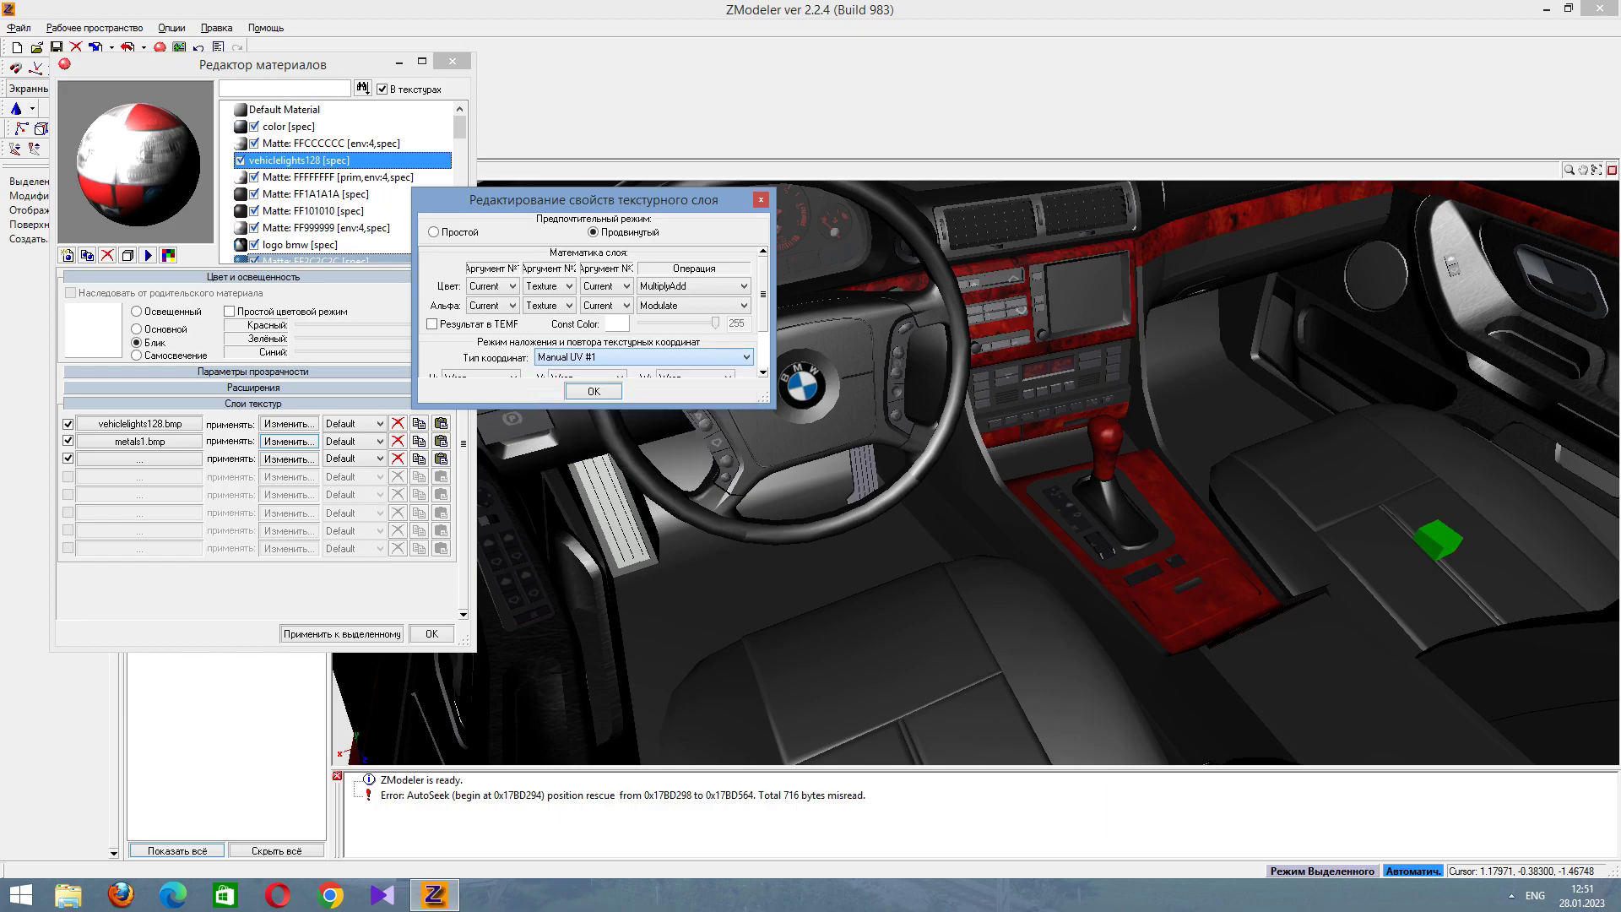
left_click(594, 391)
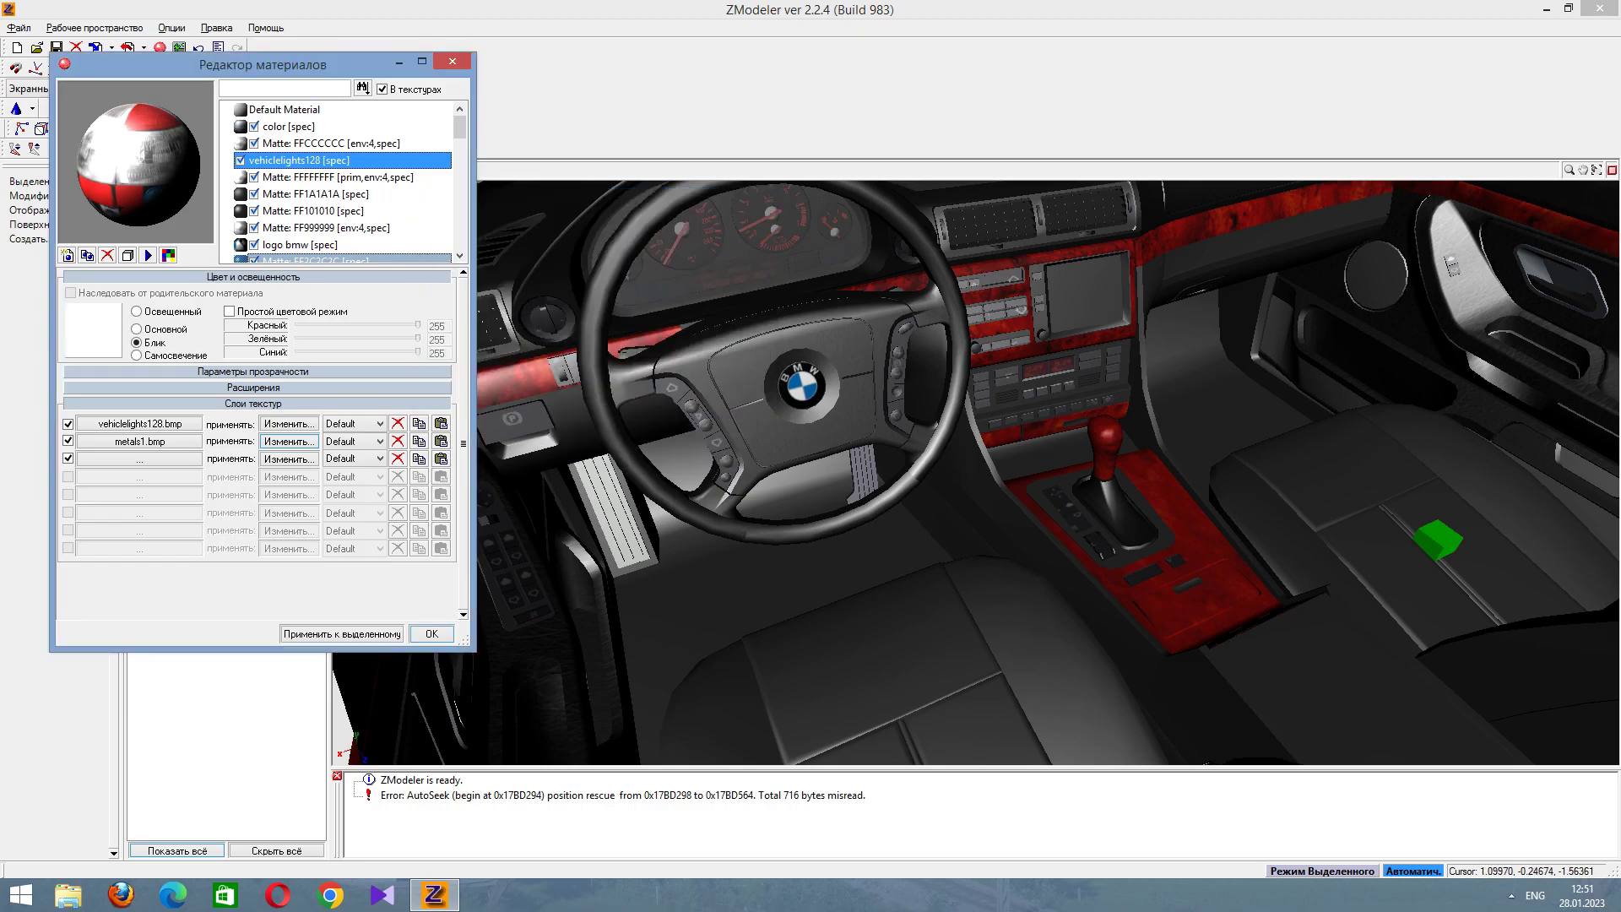
middle_click_drag(971, 473, 1256, 620)
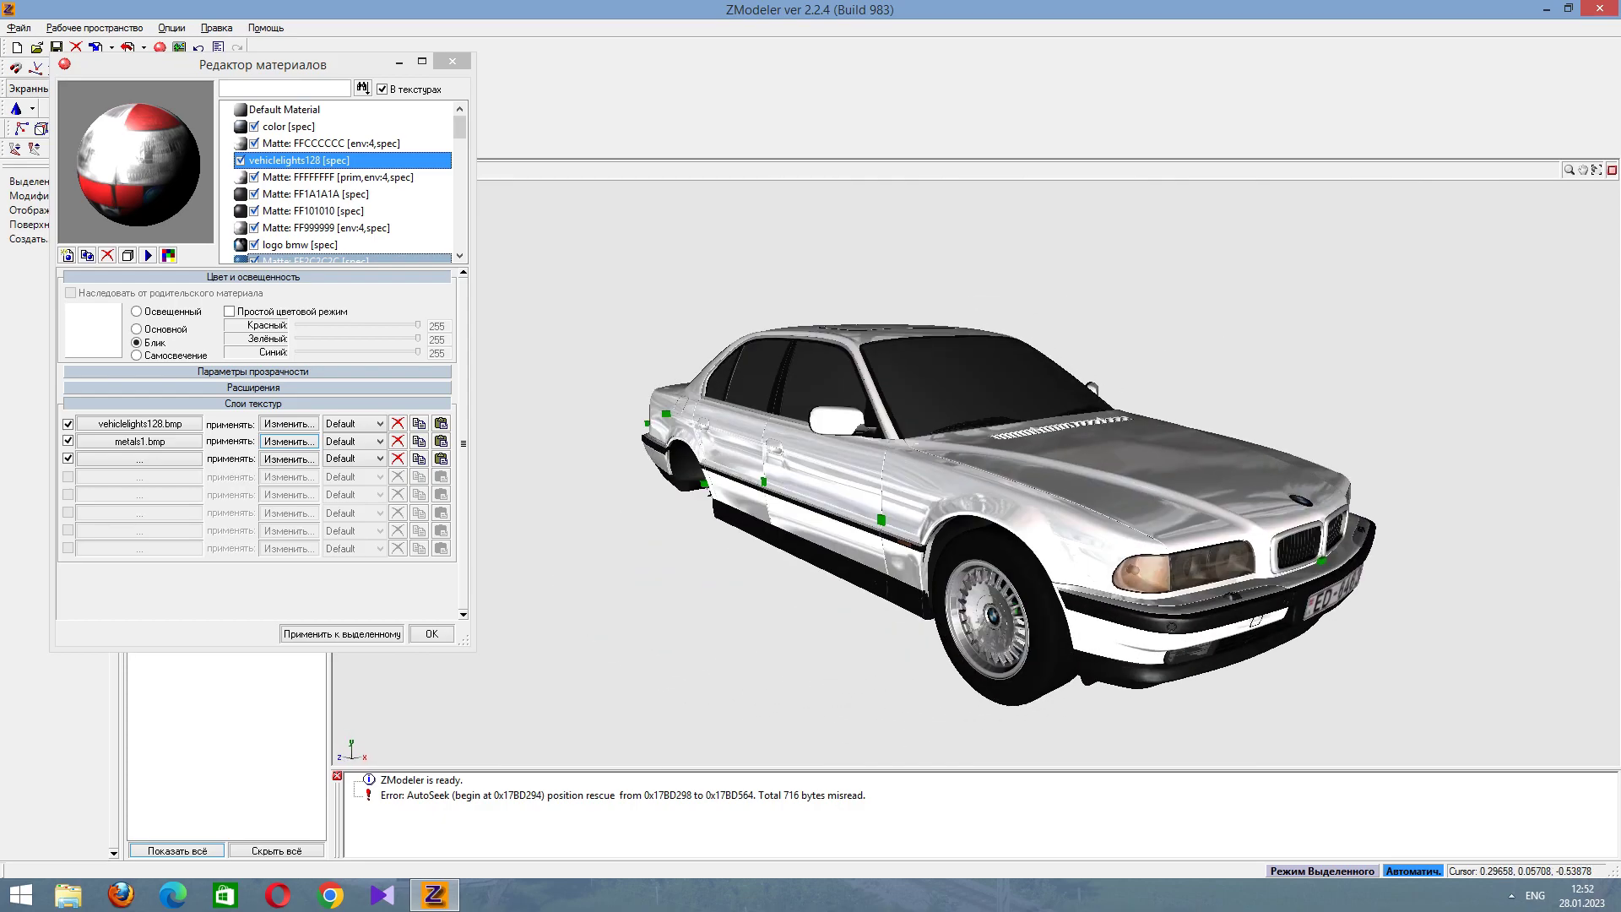
Try metals1.bmp as the first texture layer of Matte: FFFFFFFF [prim,env:4,spec], check the car body, and restore chromee.bmp.
key("Down")
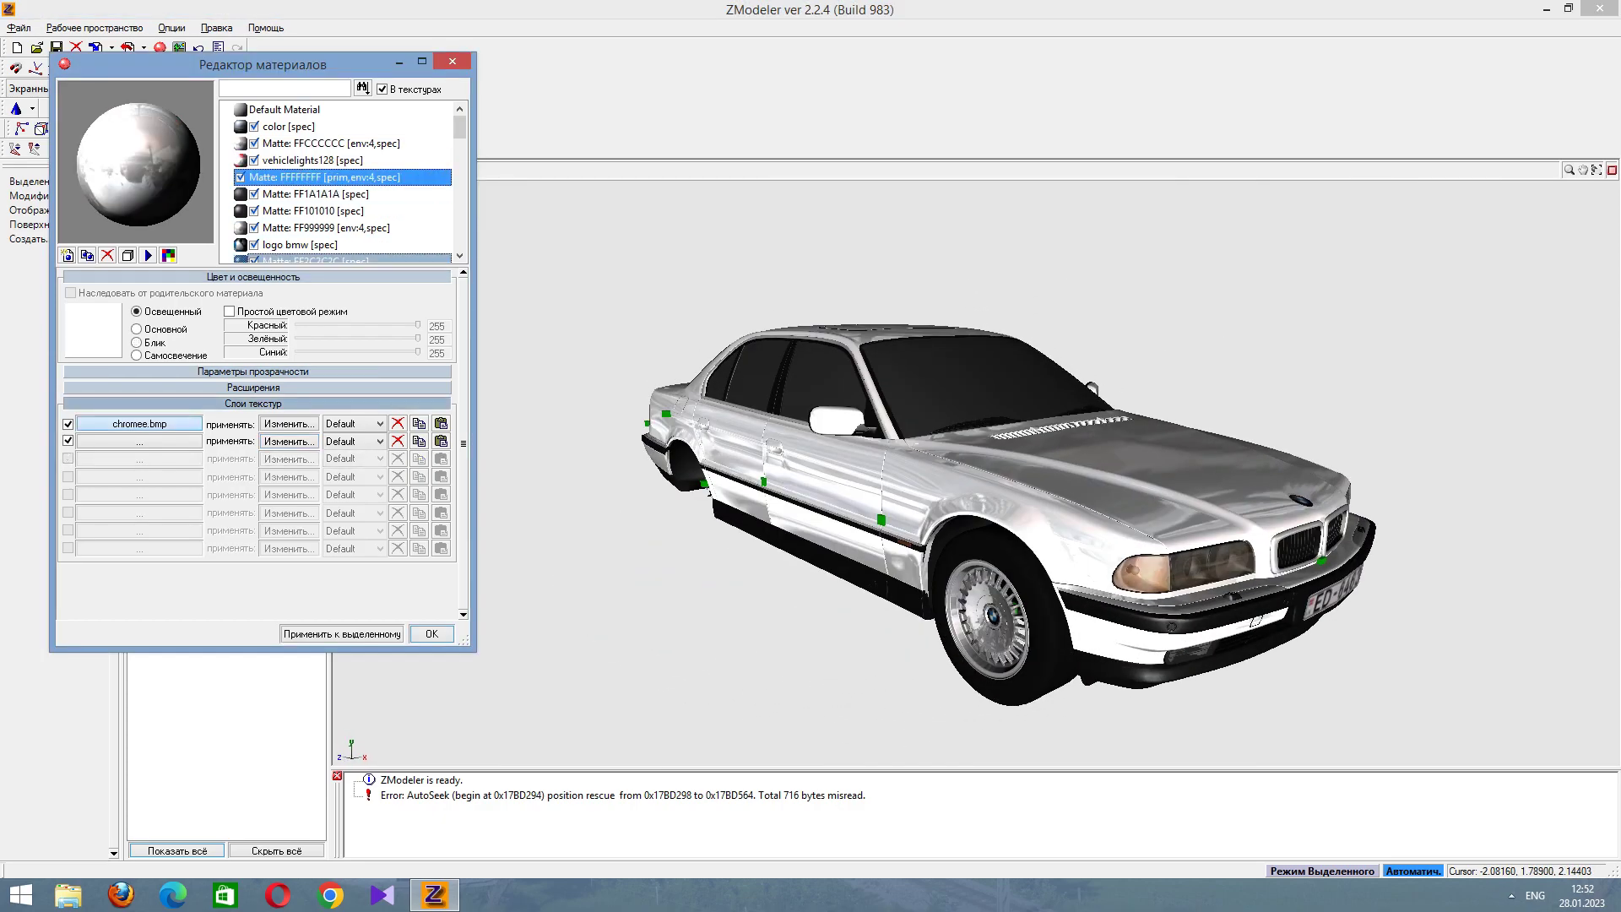
key("Return")
key("m")
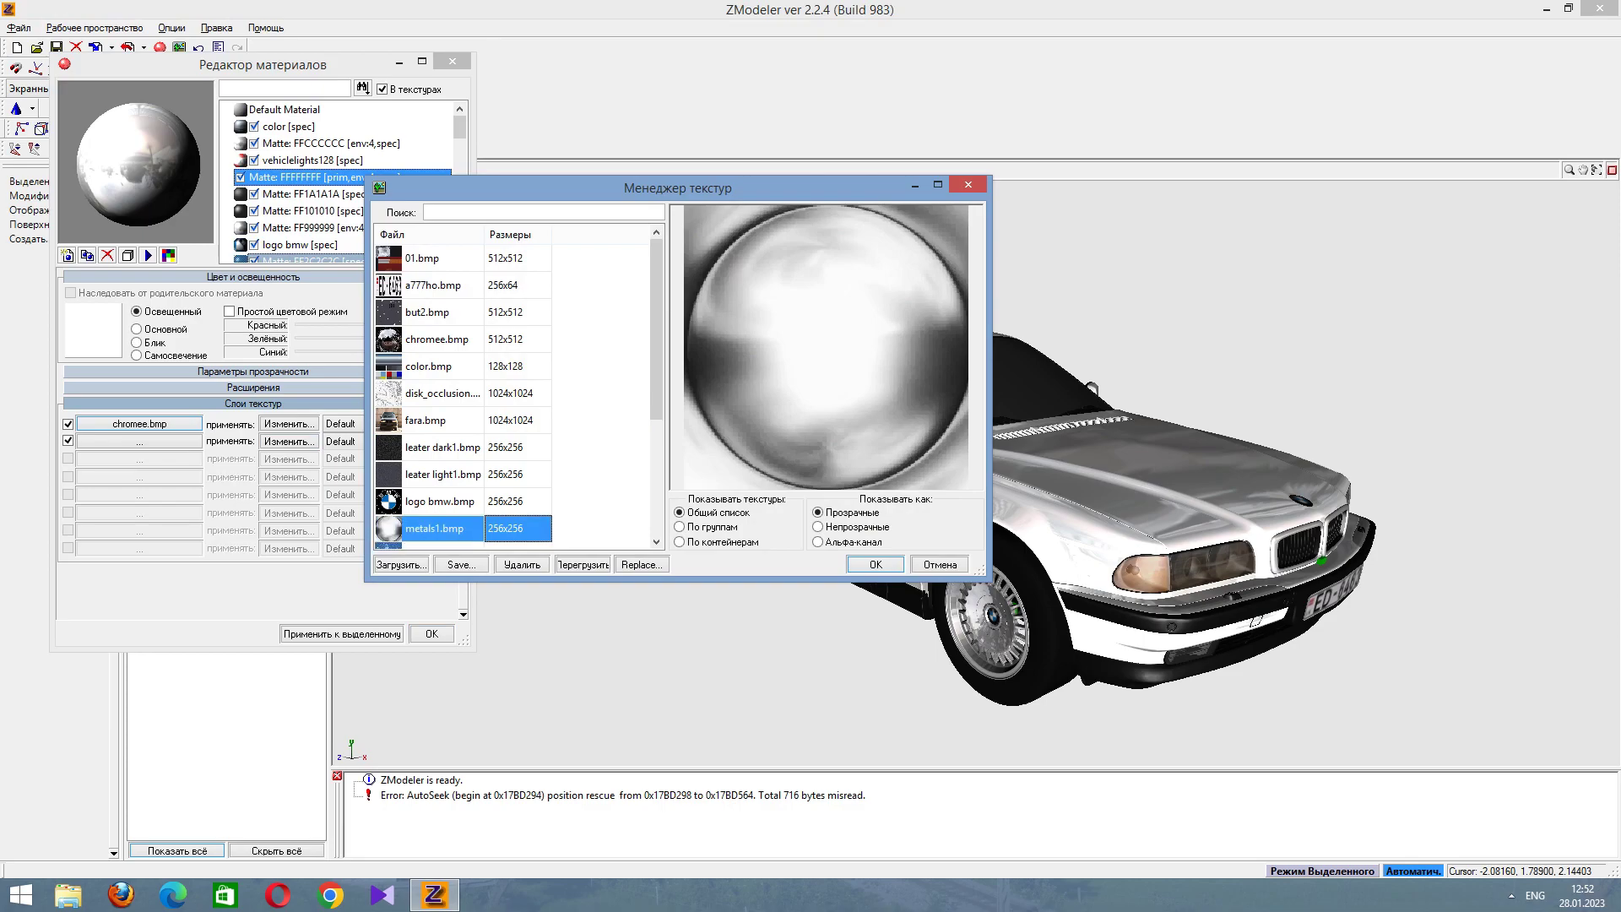
key("Return")
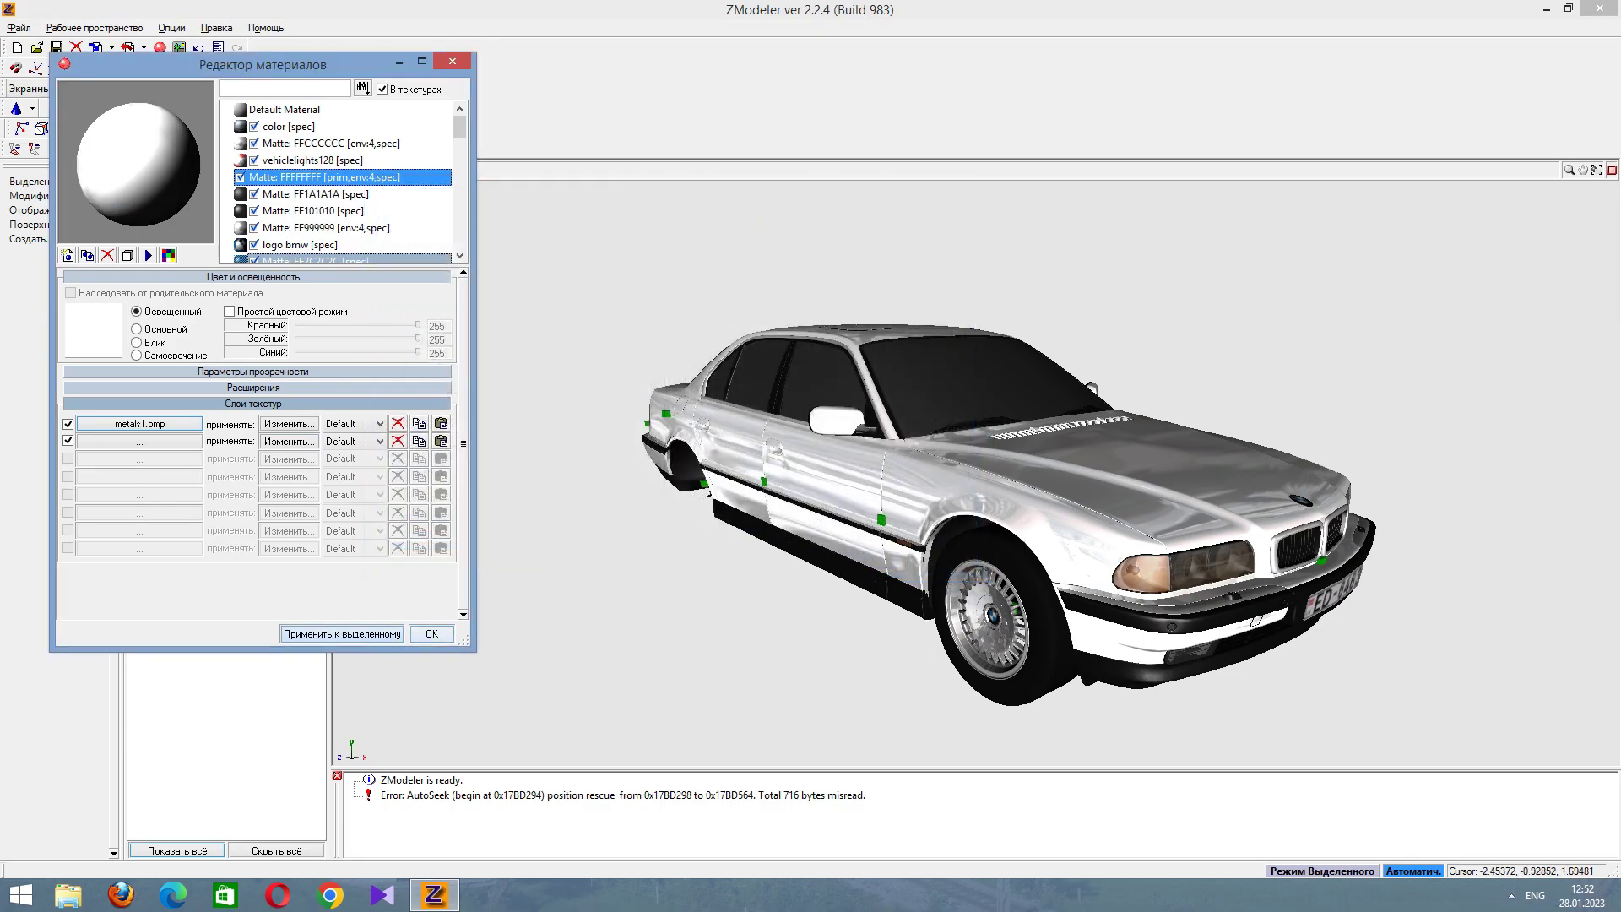
middle_click_drag(1013, 506, 1267, 380)
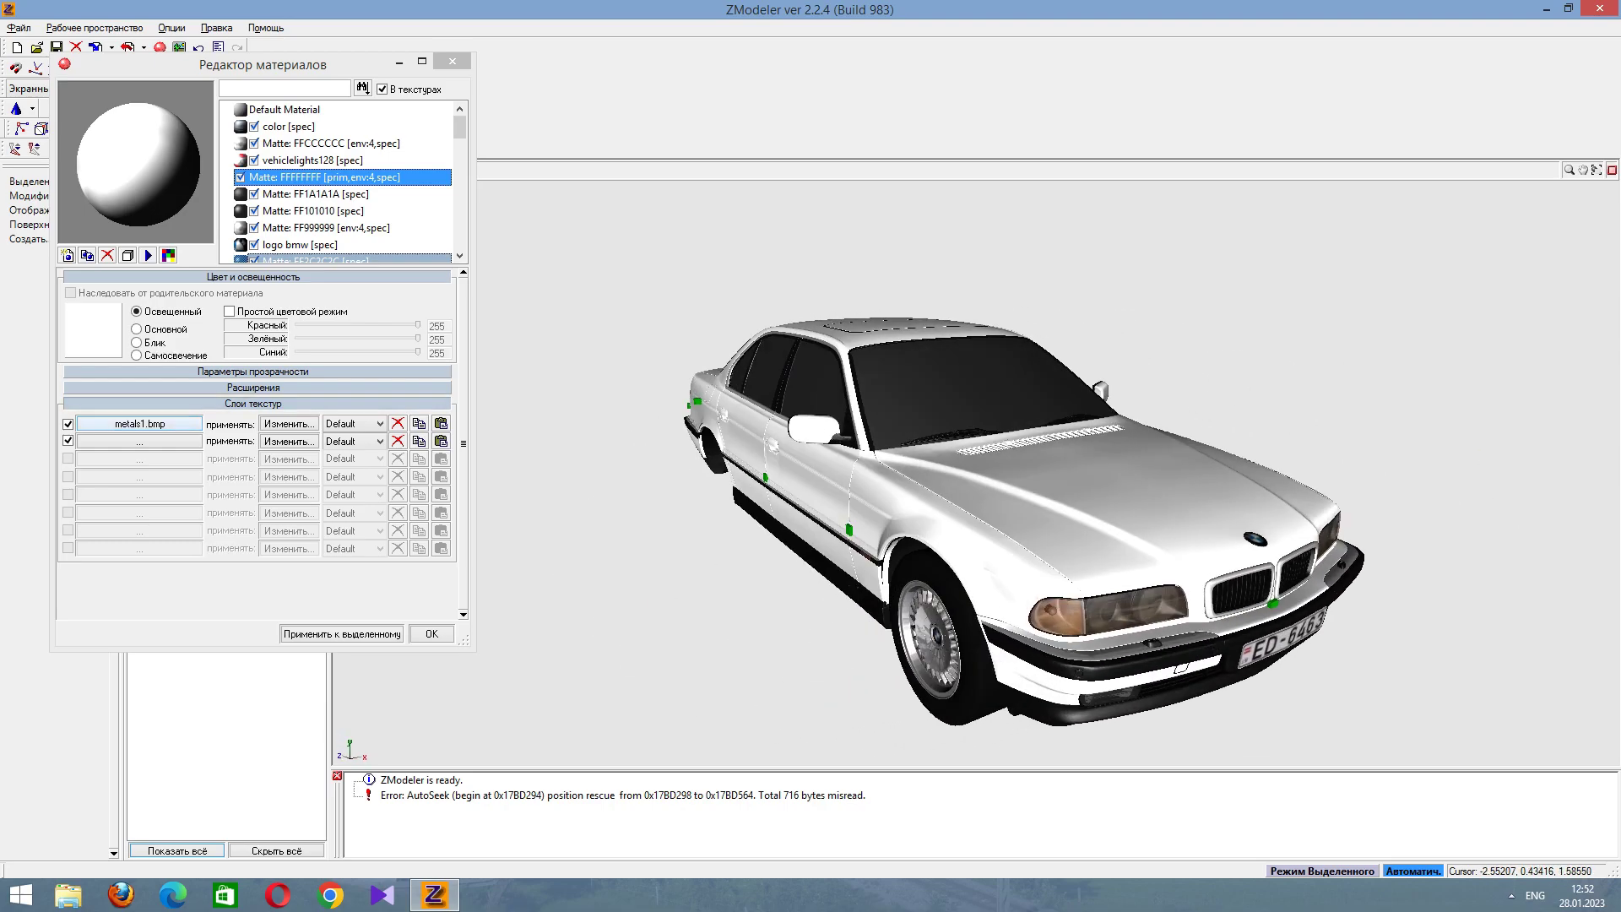
left_click(140, 423)
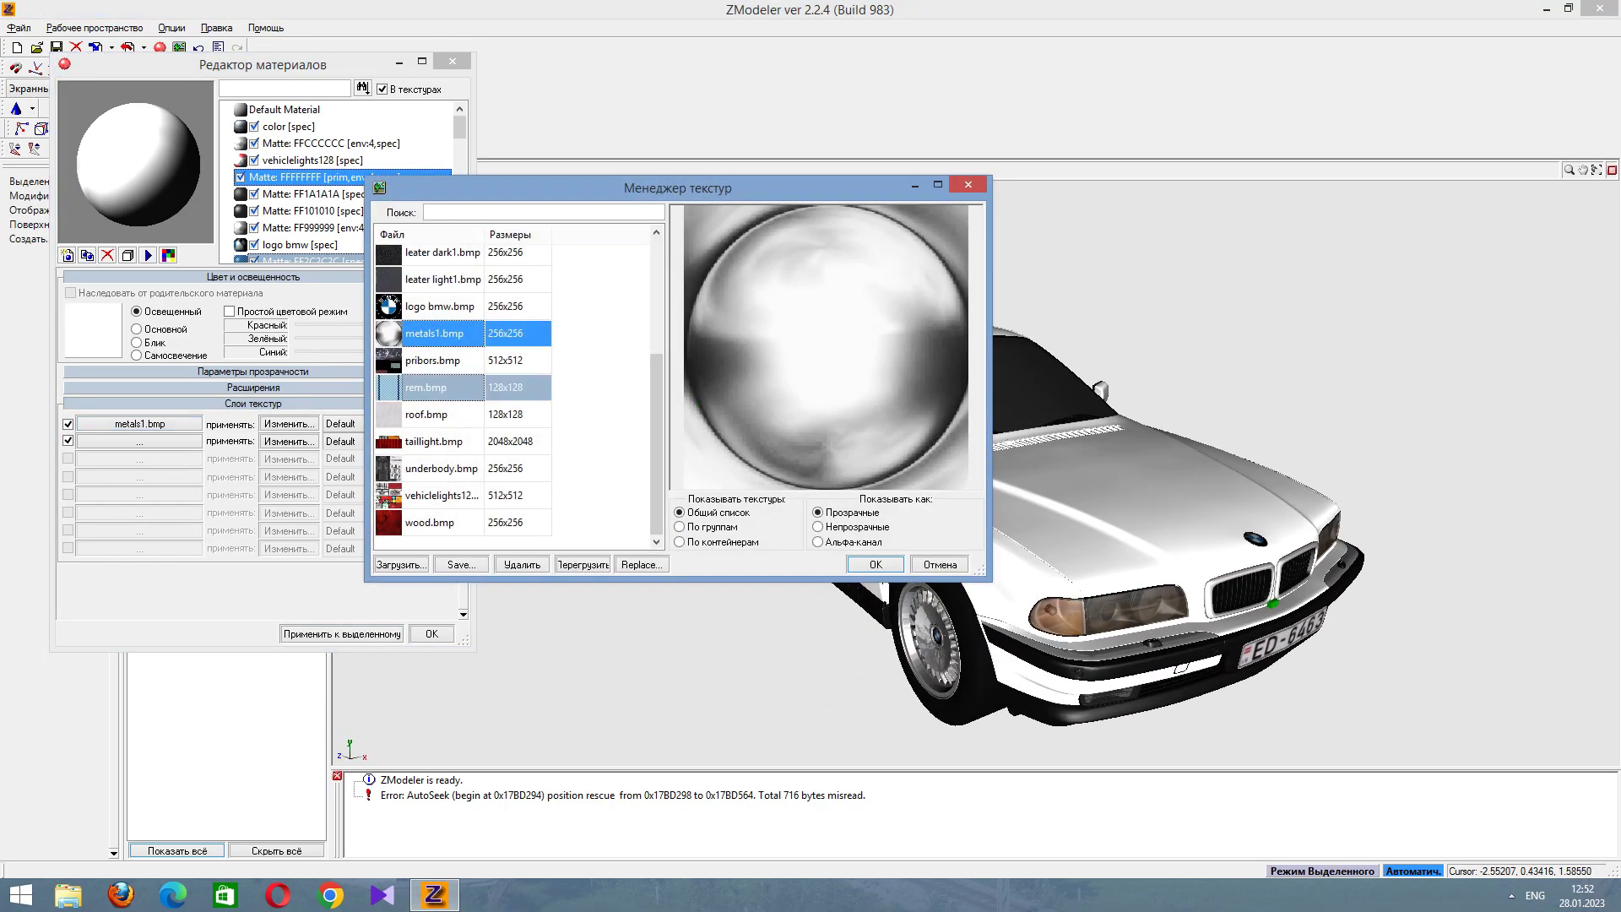
scroll(439, 465, "up", 1)
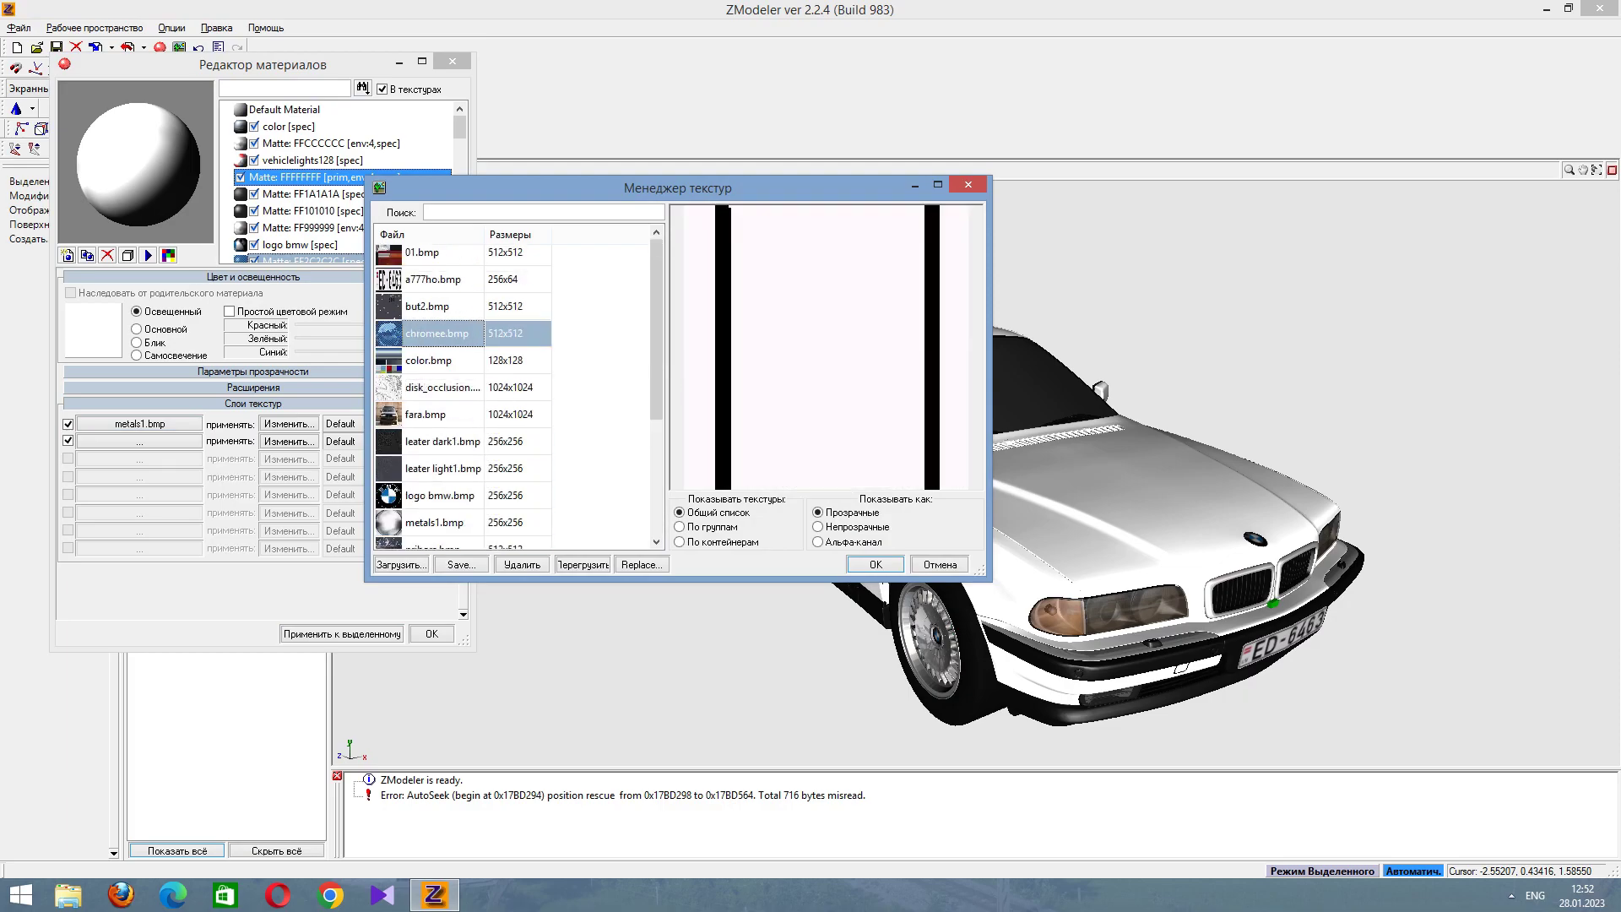
left_click(437, 332)
key("Return")
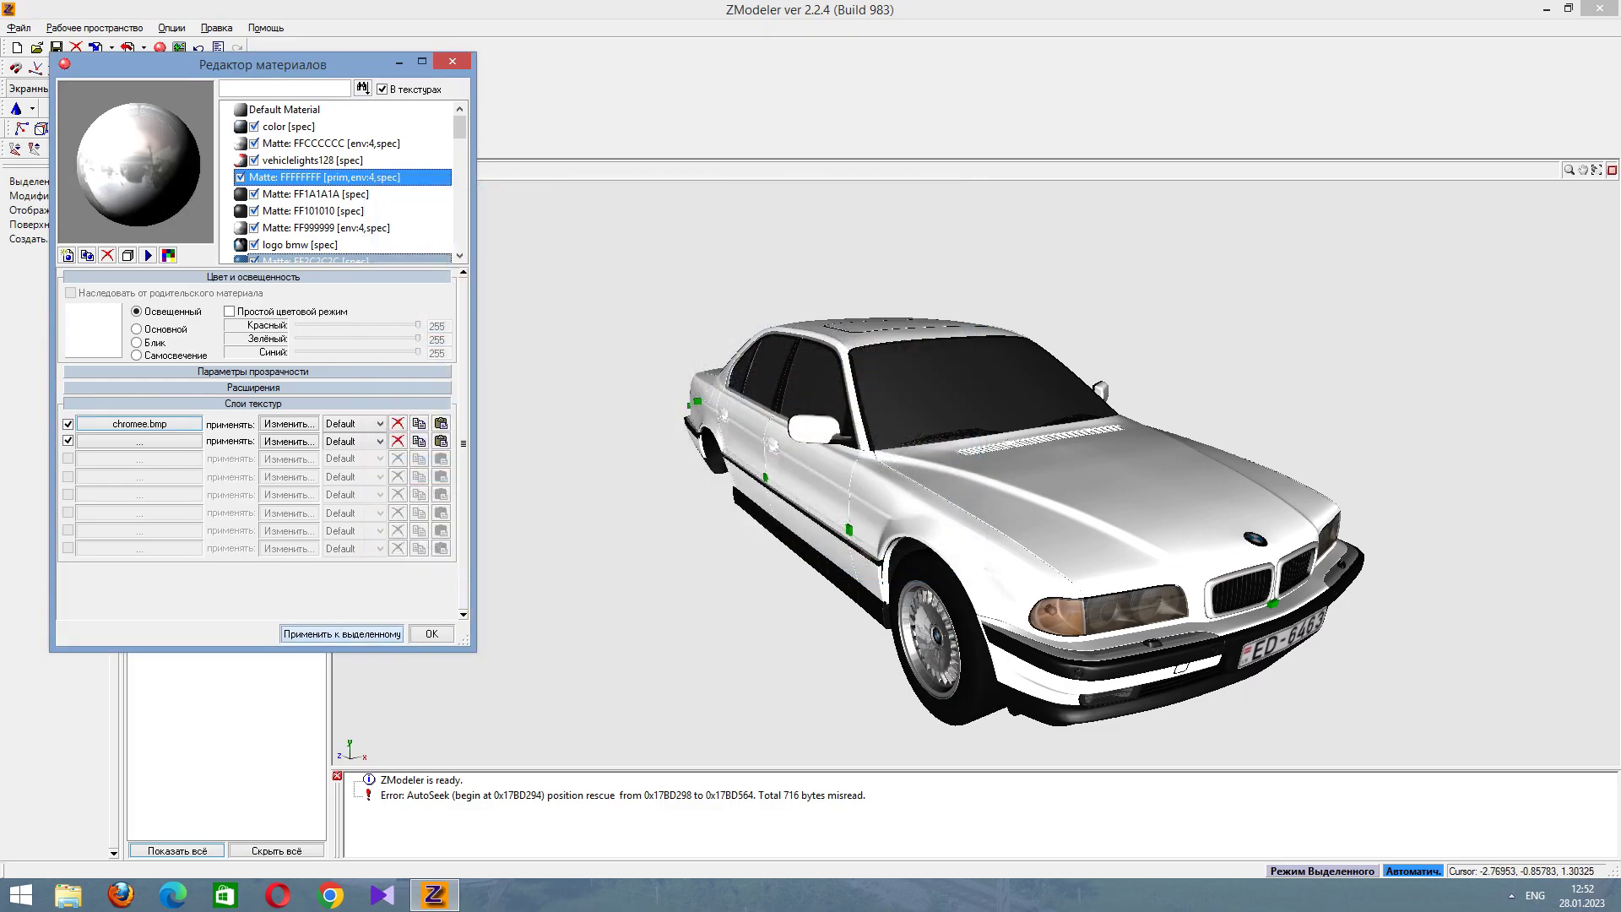
Set the lit colour of the Matte: FFFFFFFF [prim,env:4,spec] material to 25, 25, 25.
left_click_drag(417, 325, 321, 325)
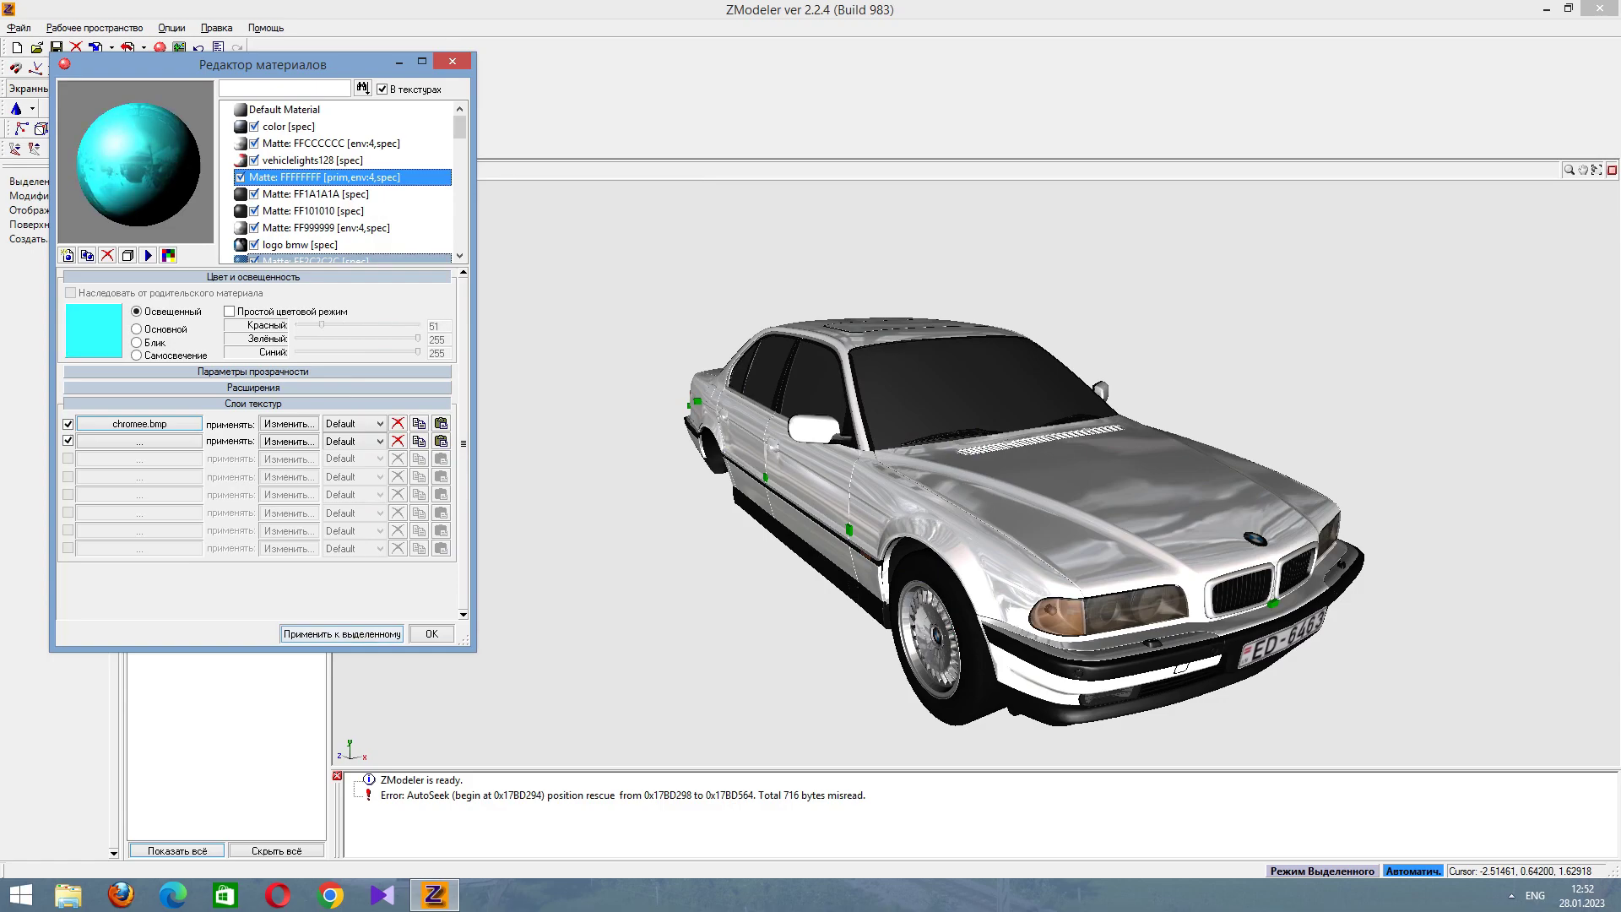
left_click_drag(417, 338, 322, 339)
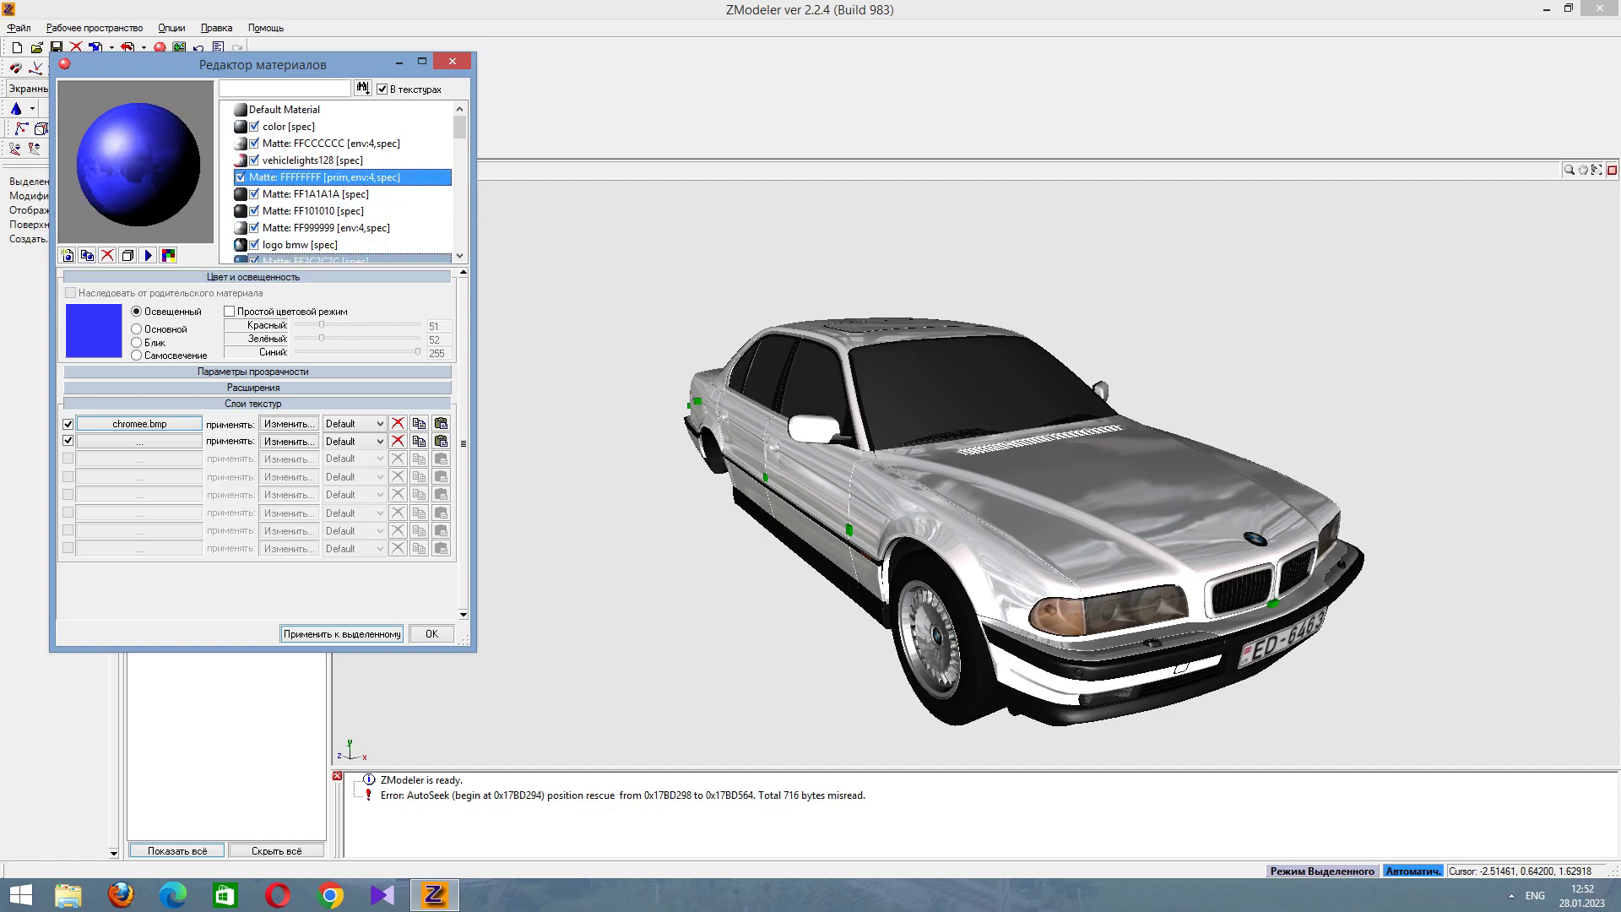
left_click_drag(393, 352, 322, 351)
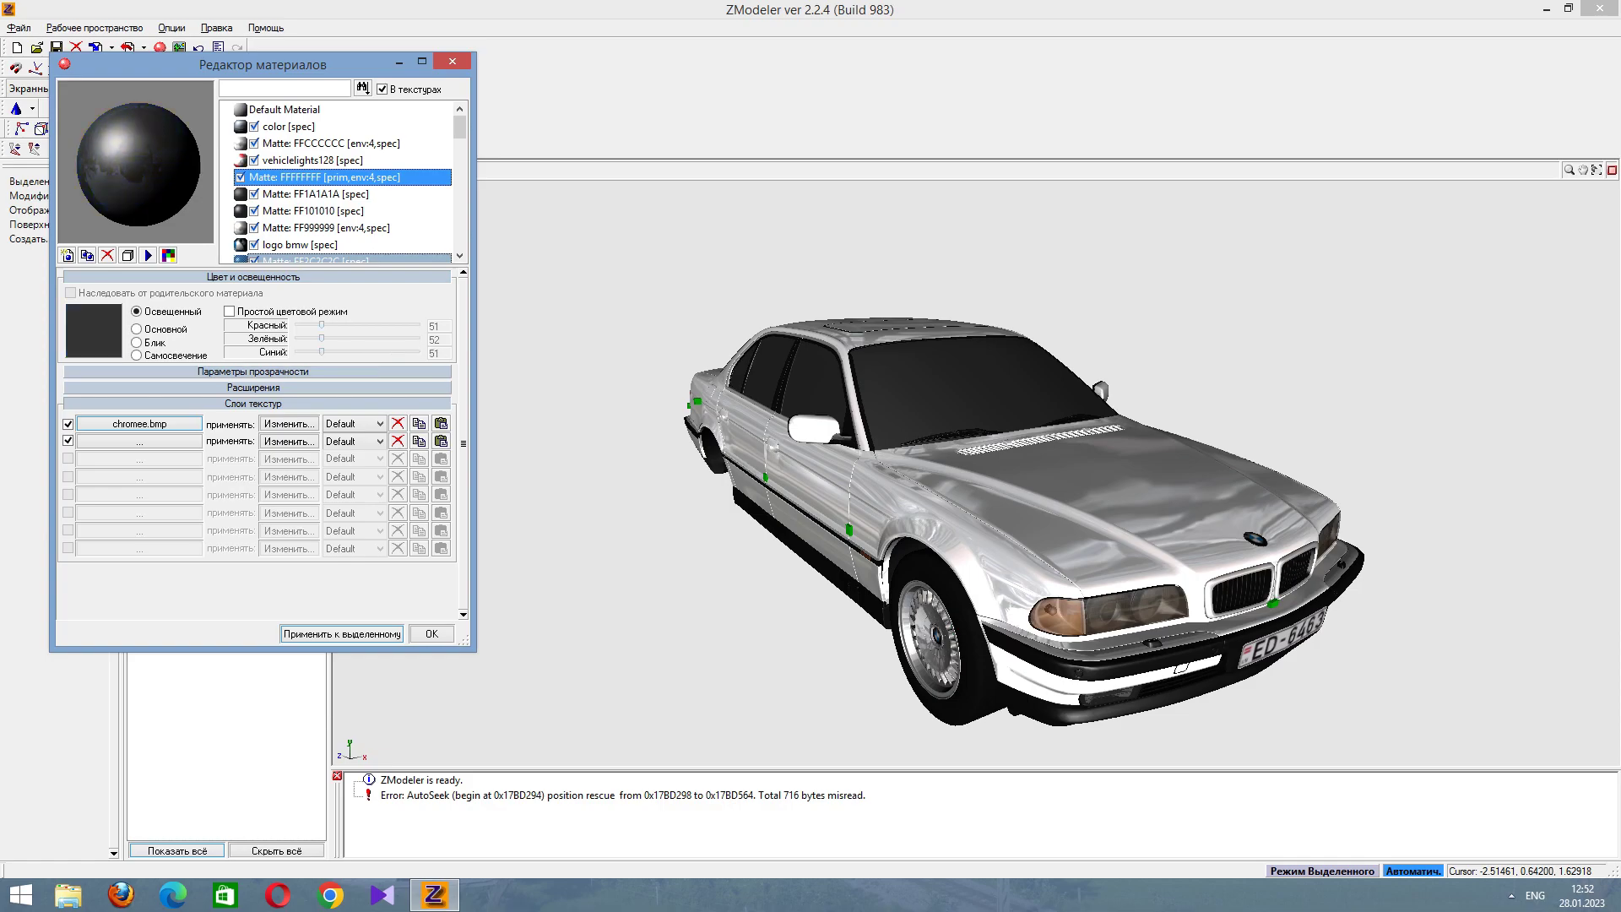
left_click_drag(322, 324, 313, 324)
key("Left")
key("Tab")
key("Left")
key("Left")
key("Left")
key("Left")
key("Left")
key("Left")
key("Left")
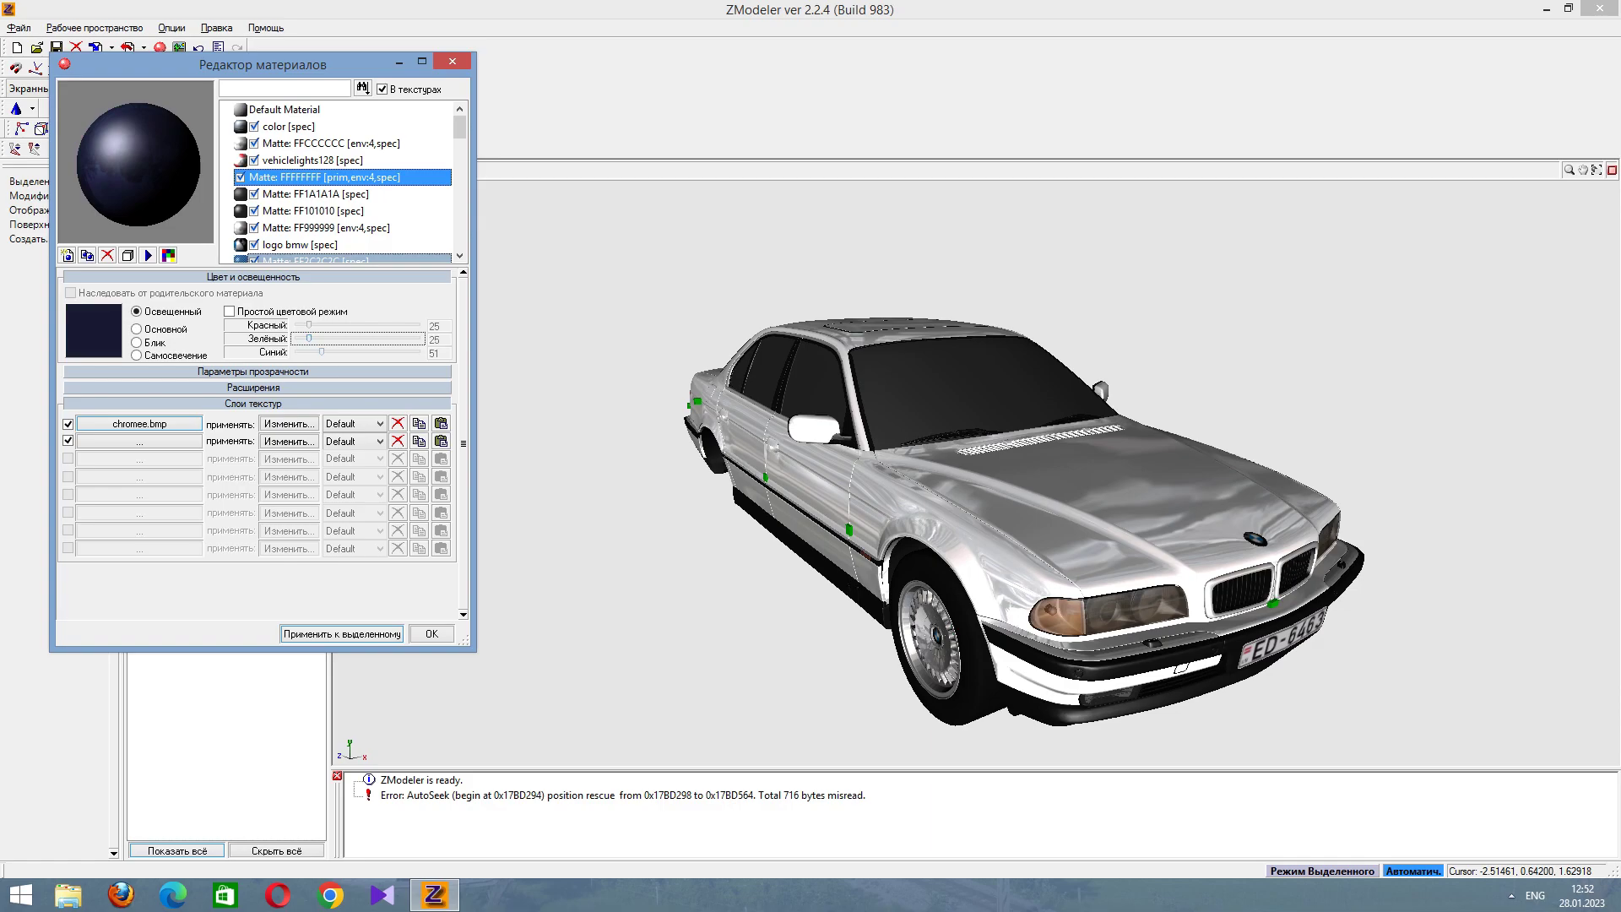
key("Tab")
key("Left")
key("Left")
key("Left")
key("Left")
key("Left")
key("Left")
key("Left")
key("Tab")
key("Return")
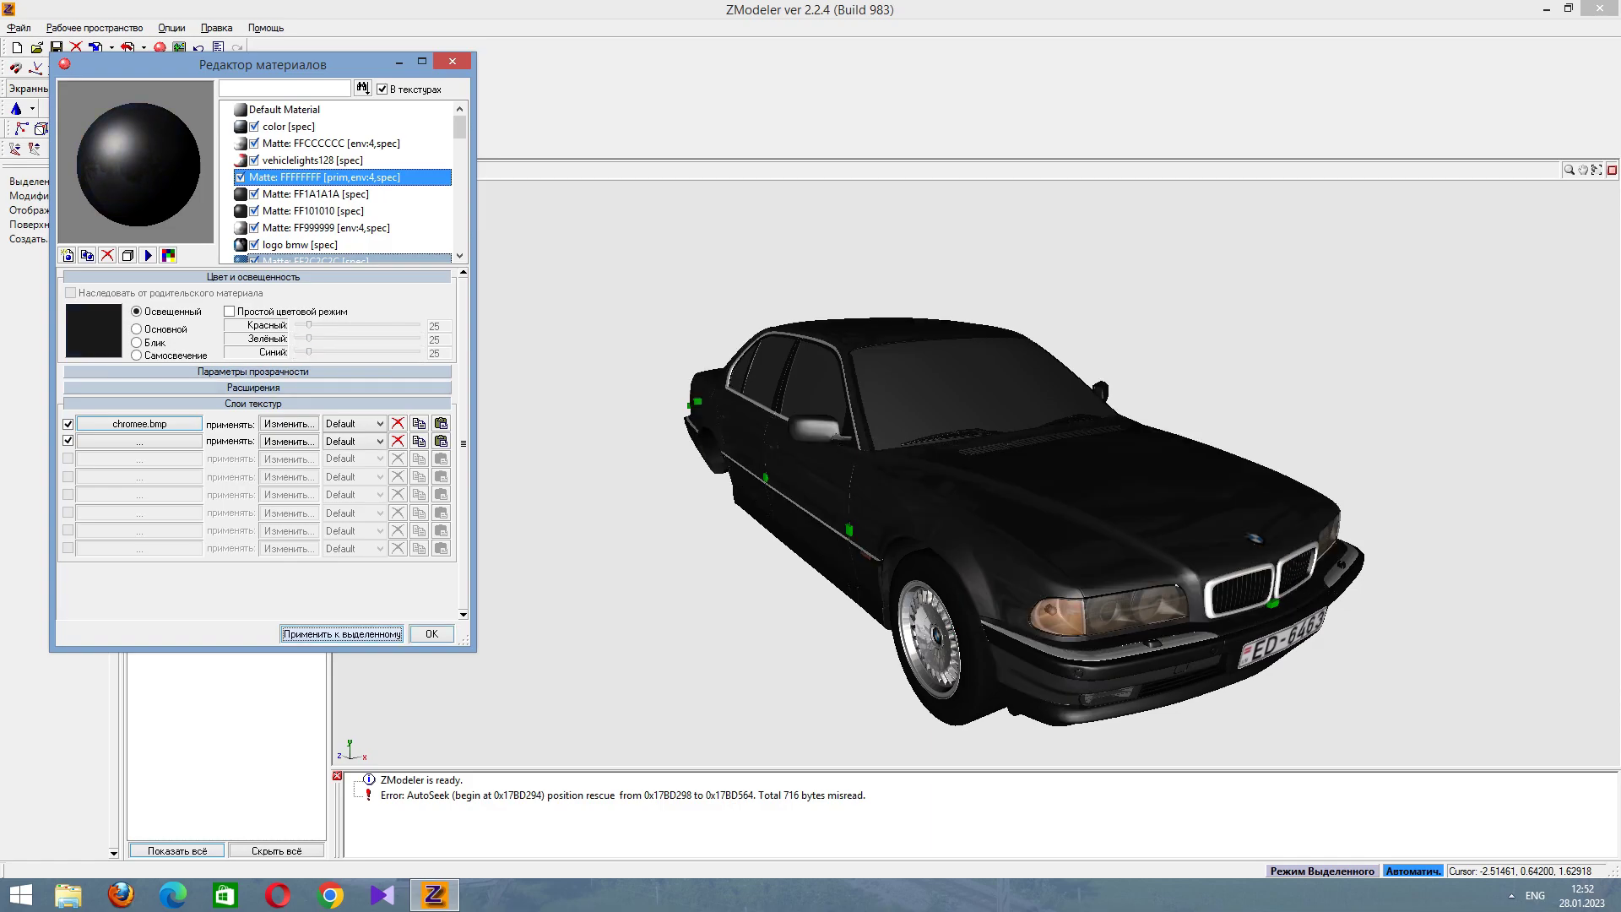
Compare the Matte: FFFFFFFF and Matte: FF1A1A1A materials, and check the chromee.bmp texture and the car body's reflections.
middle_click_drag(1013, 507, 971, 507)
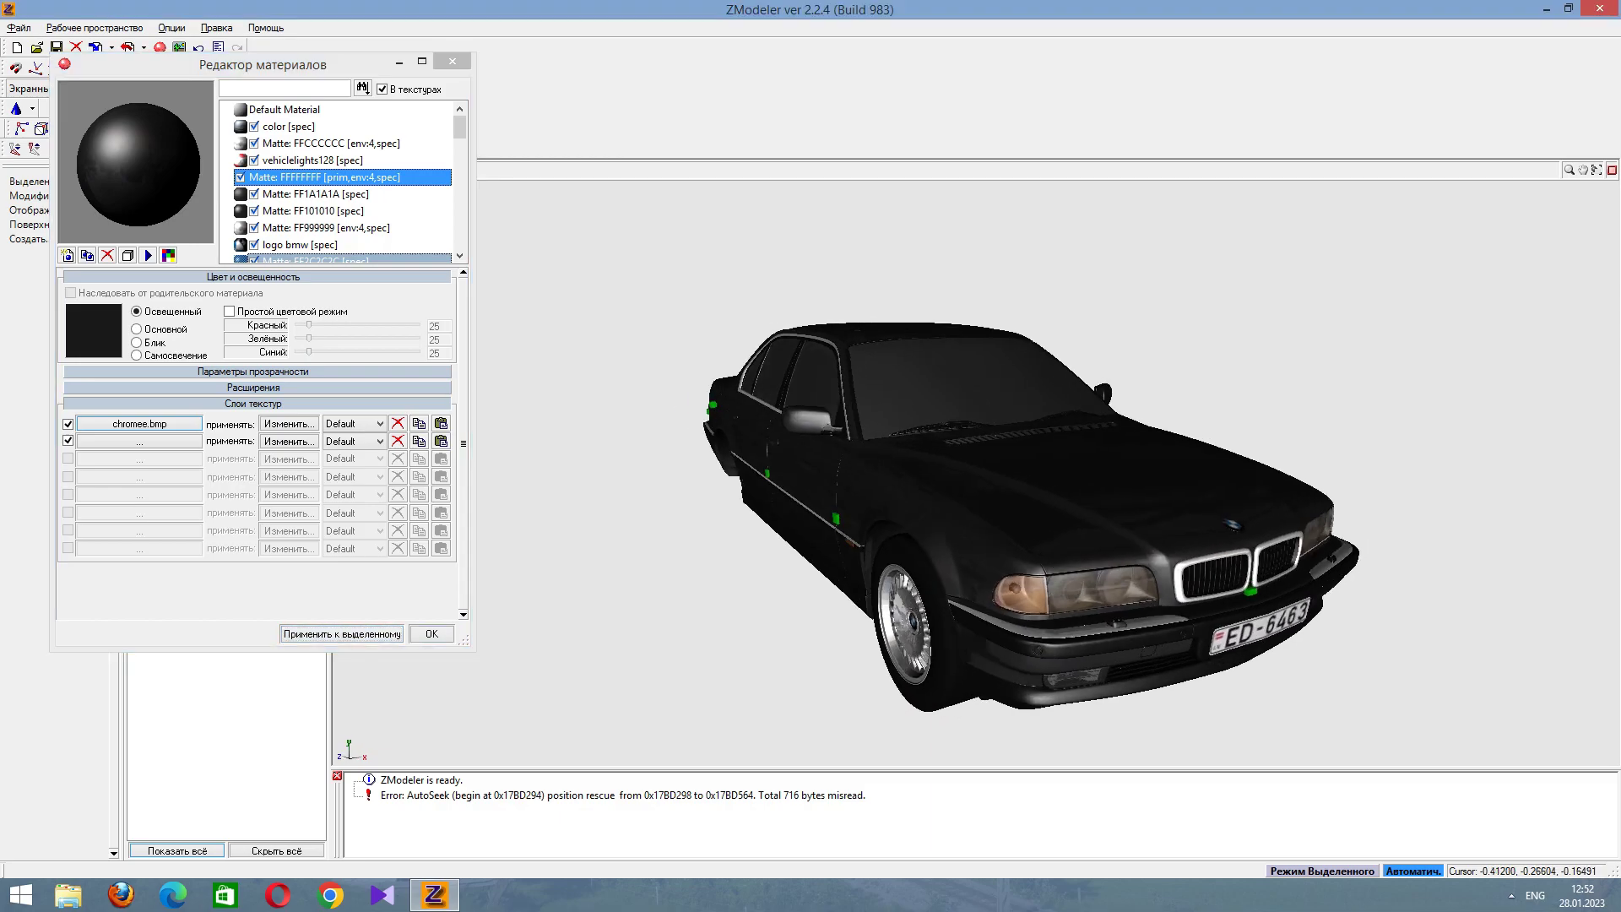
left_click(304, 193)
left_click(304, 176)
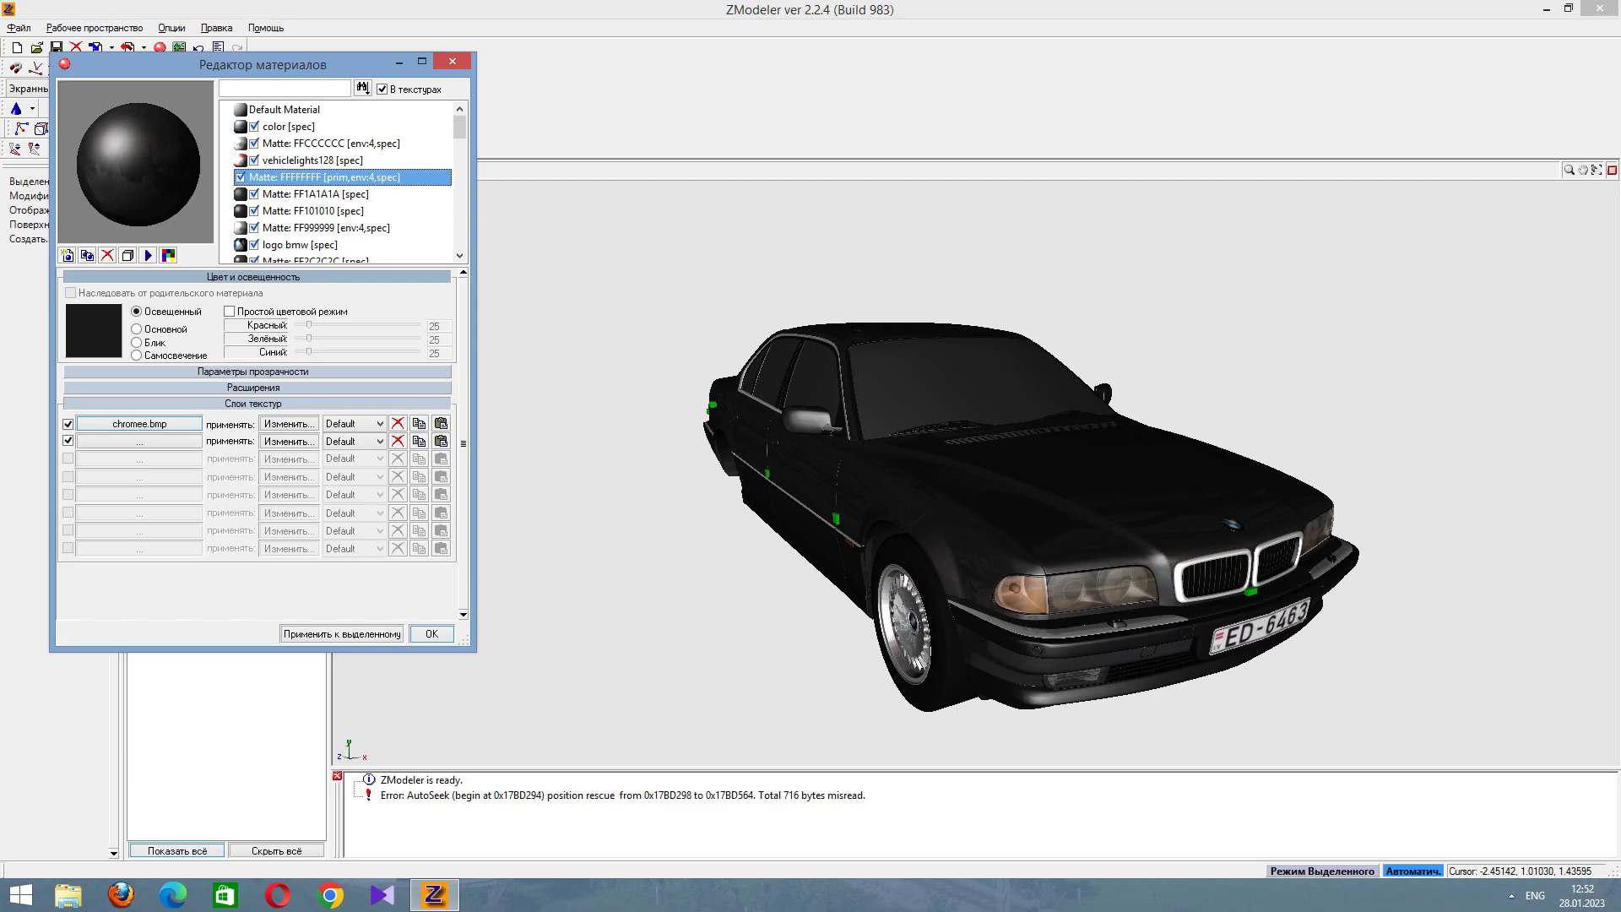
left_click(304, 193)
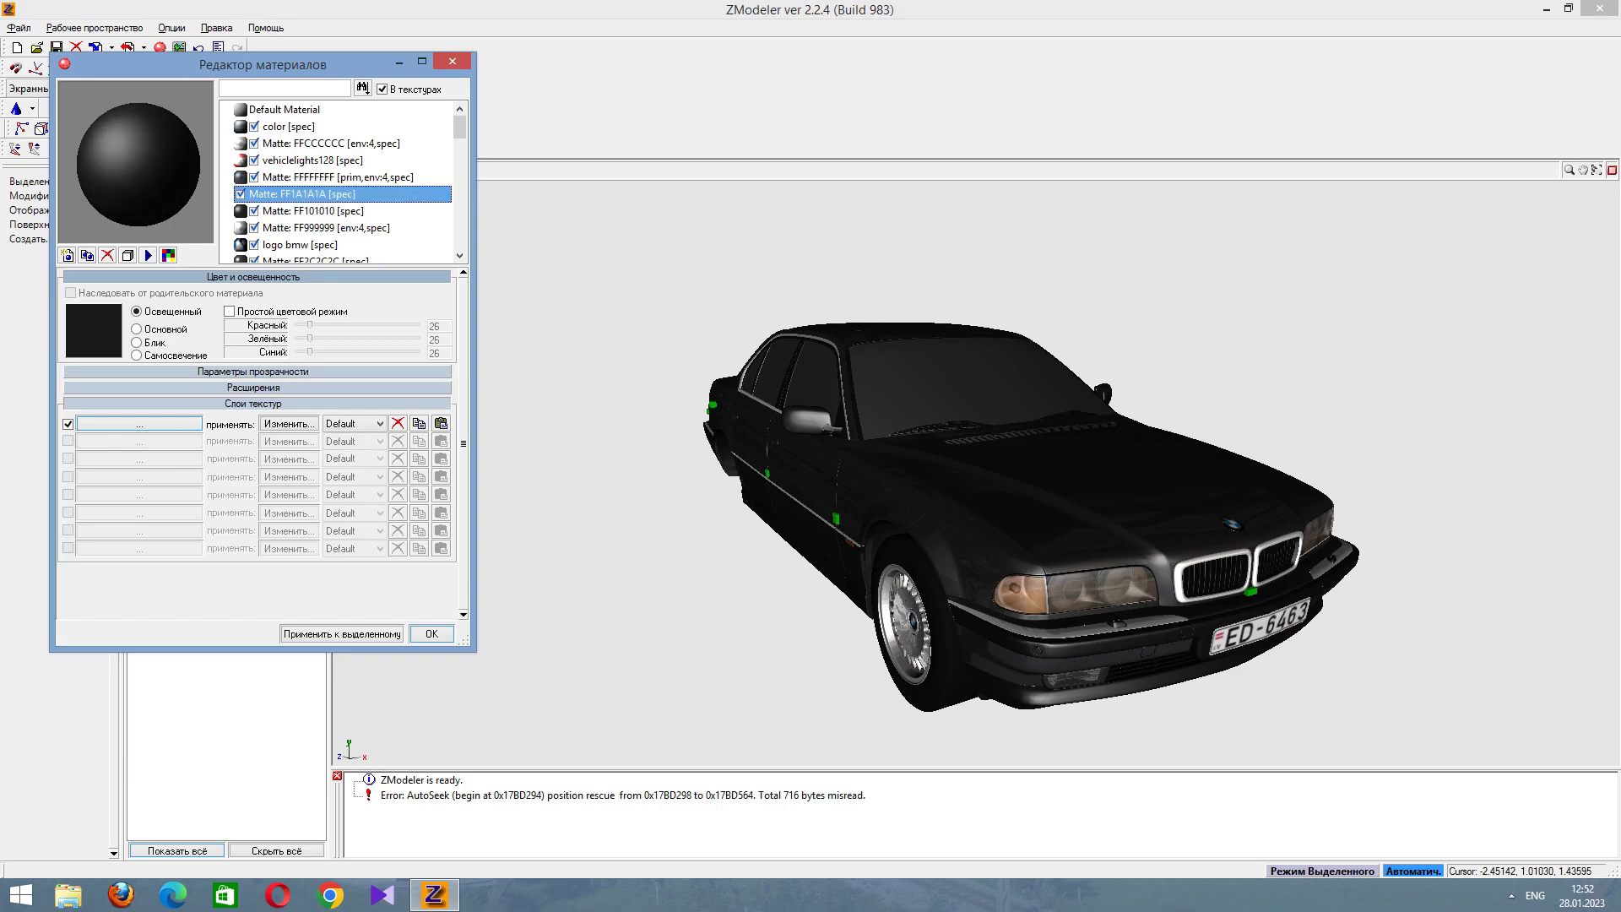
left_click(304, 177)
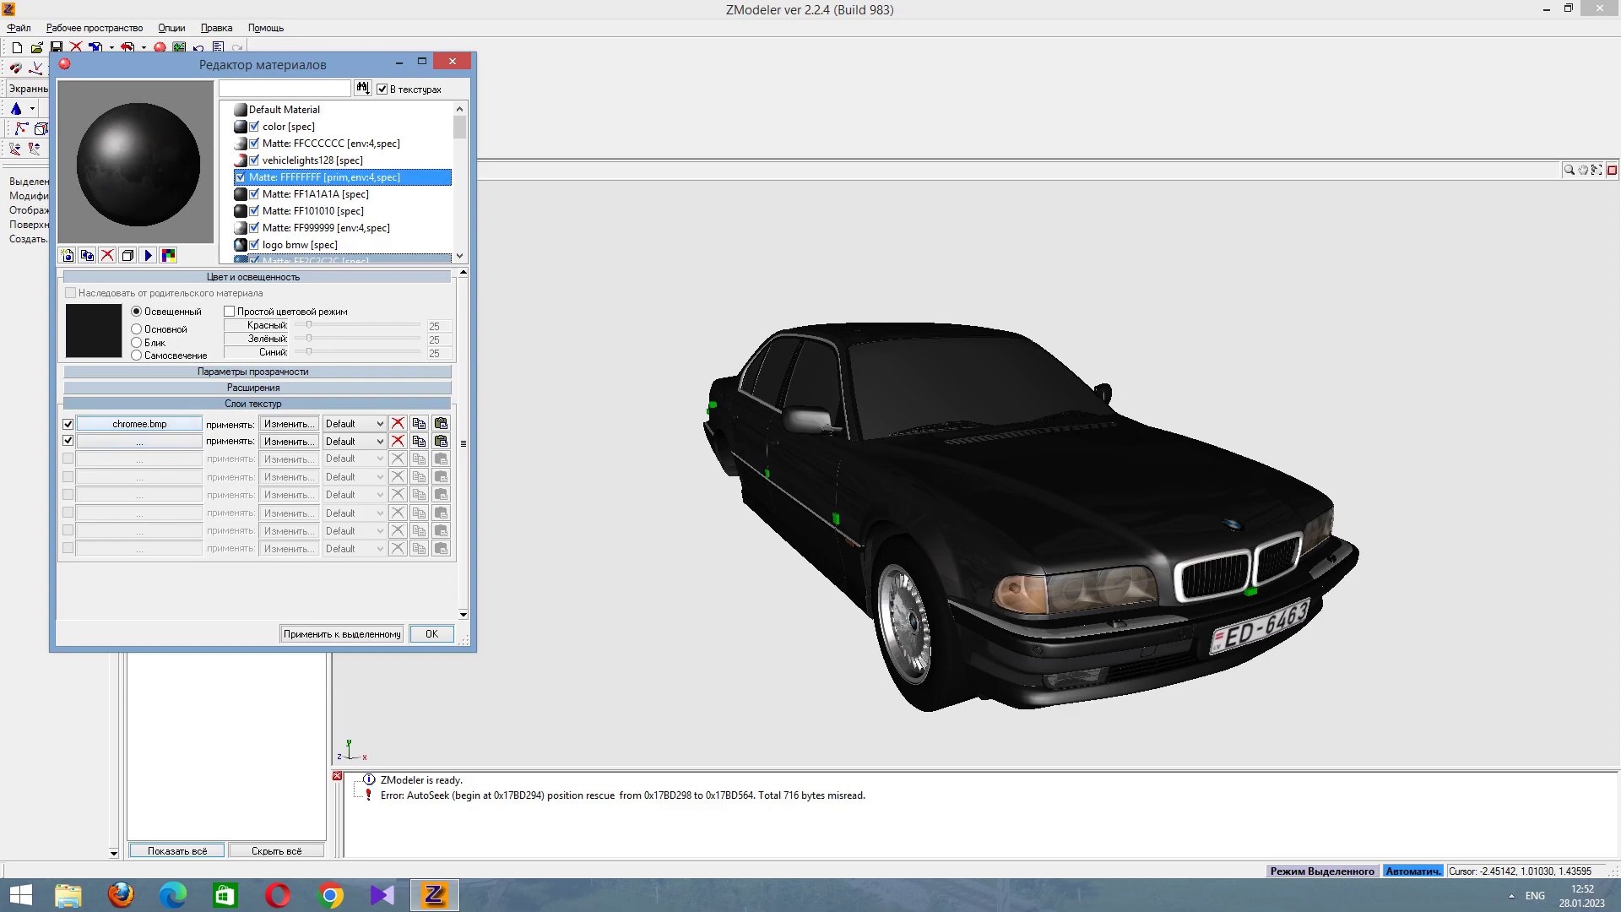
left_click(139, 423)
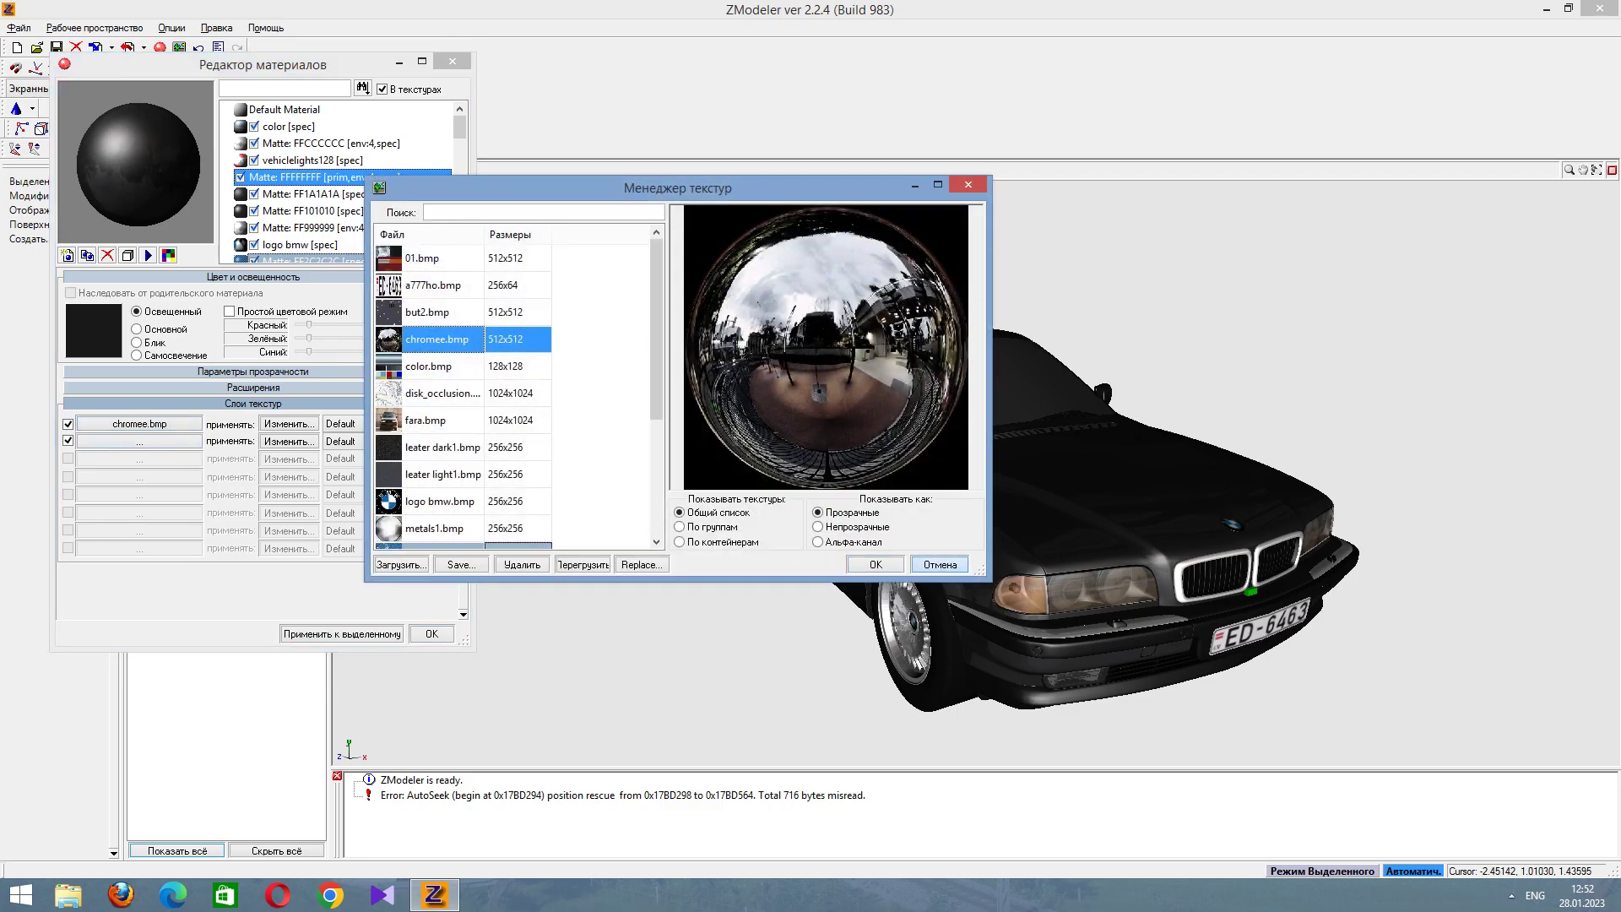
left_click(941, 563)
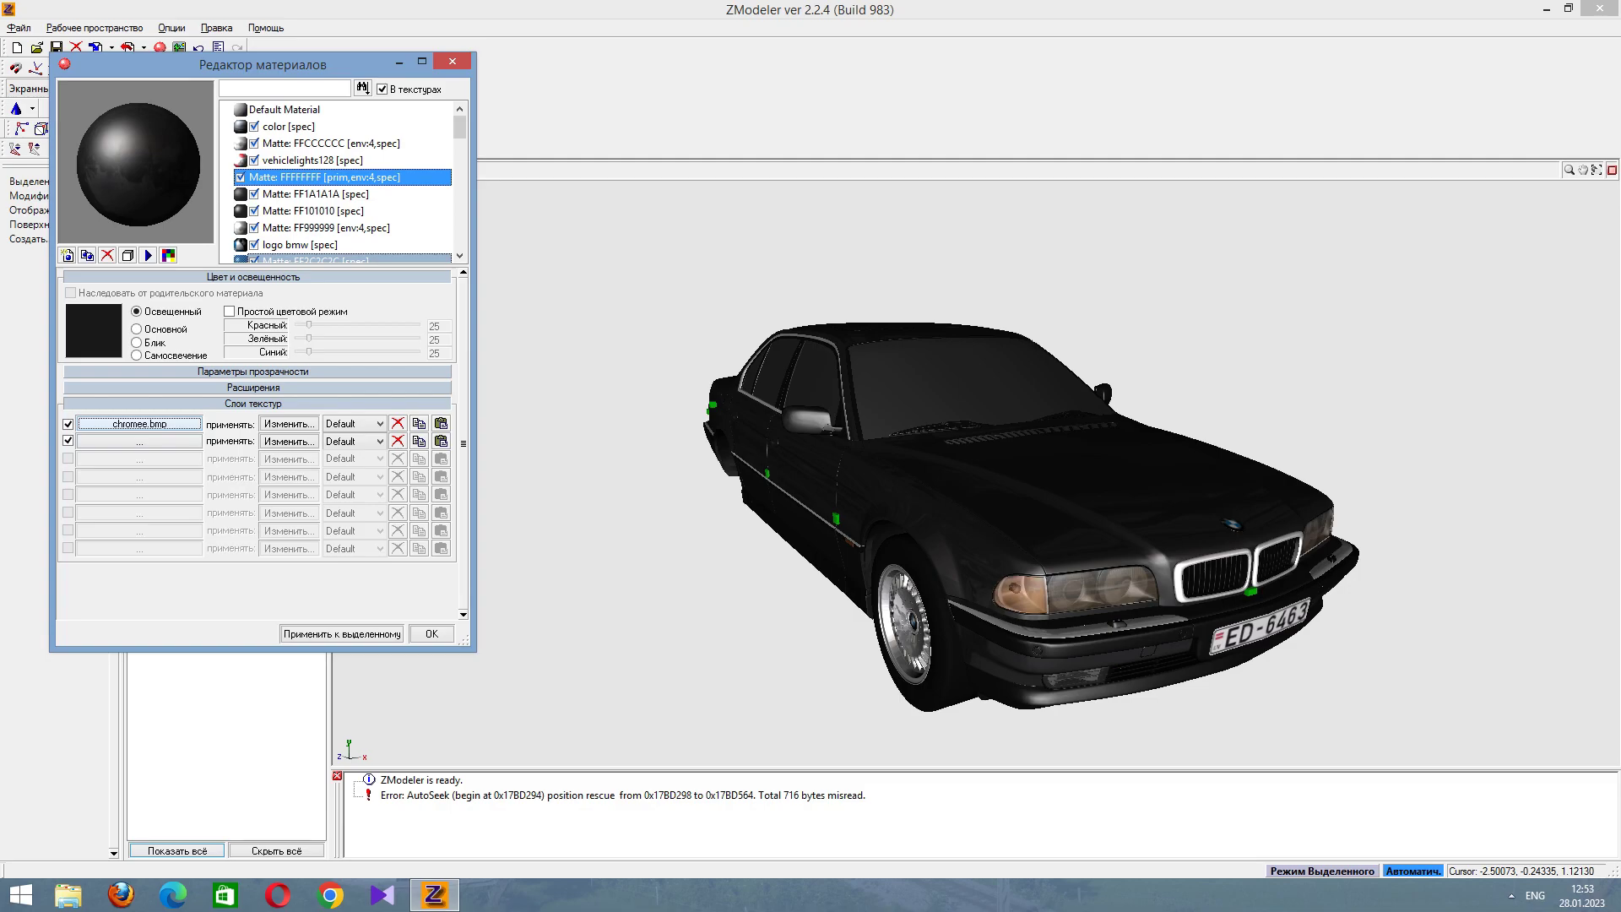
middle_click_drag(971, 506, 1520, 507)
Preview the Matte: FF1A1A1A and Matte: FF101010 materials and examine the car's exterior and front interior.
left_click(304, 193)
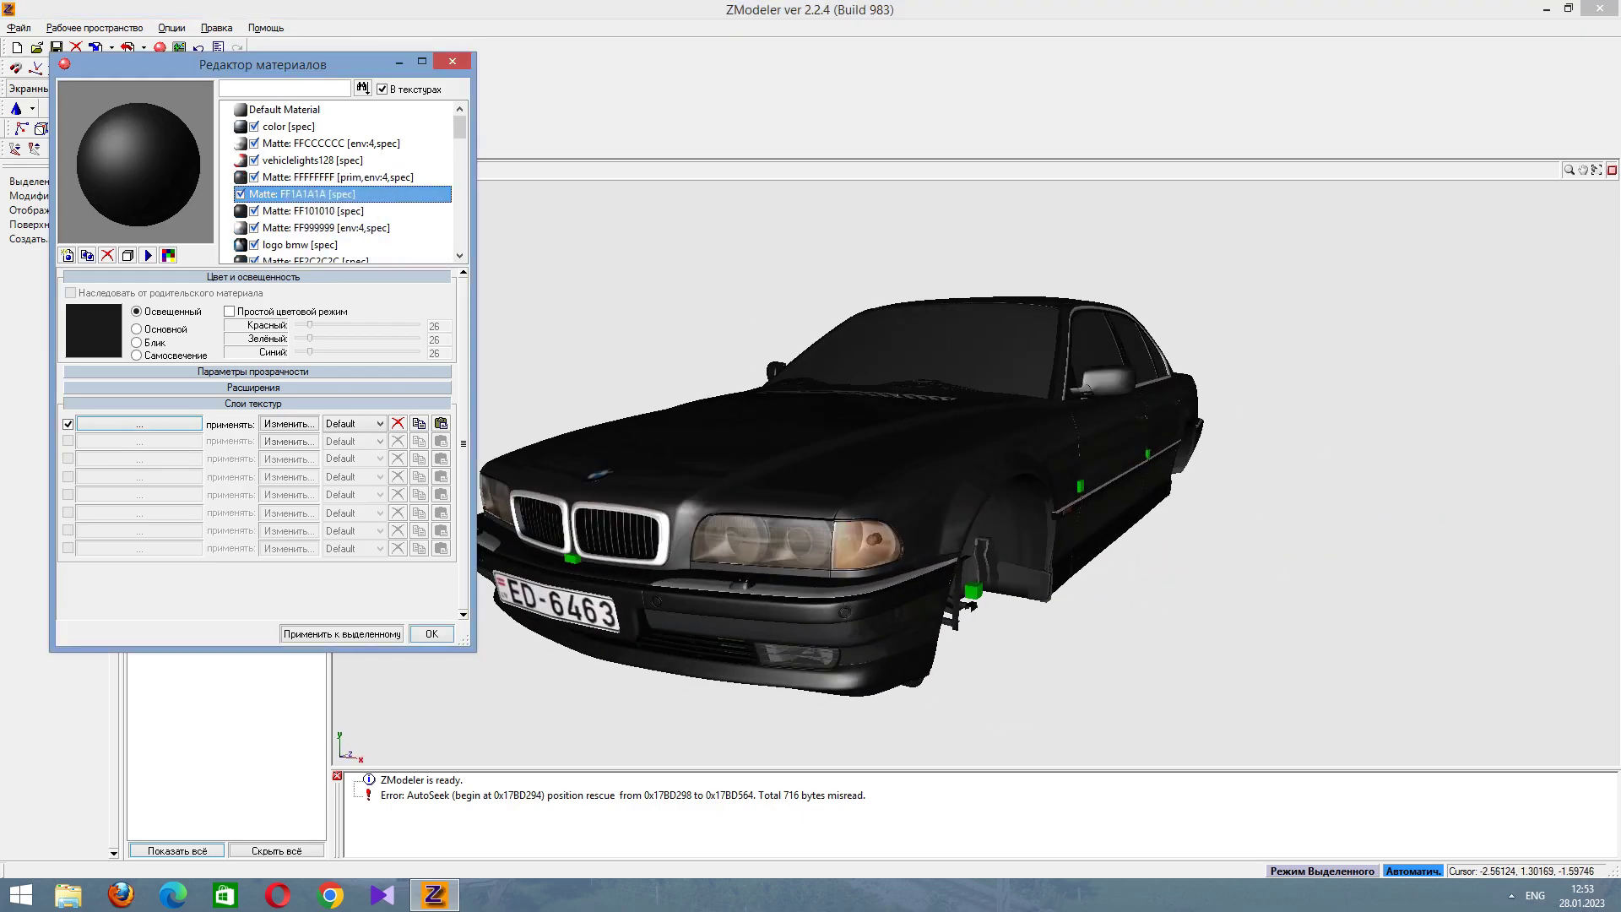
middle_click_drag(1520, 507, 1393, 507)
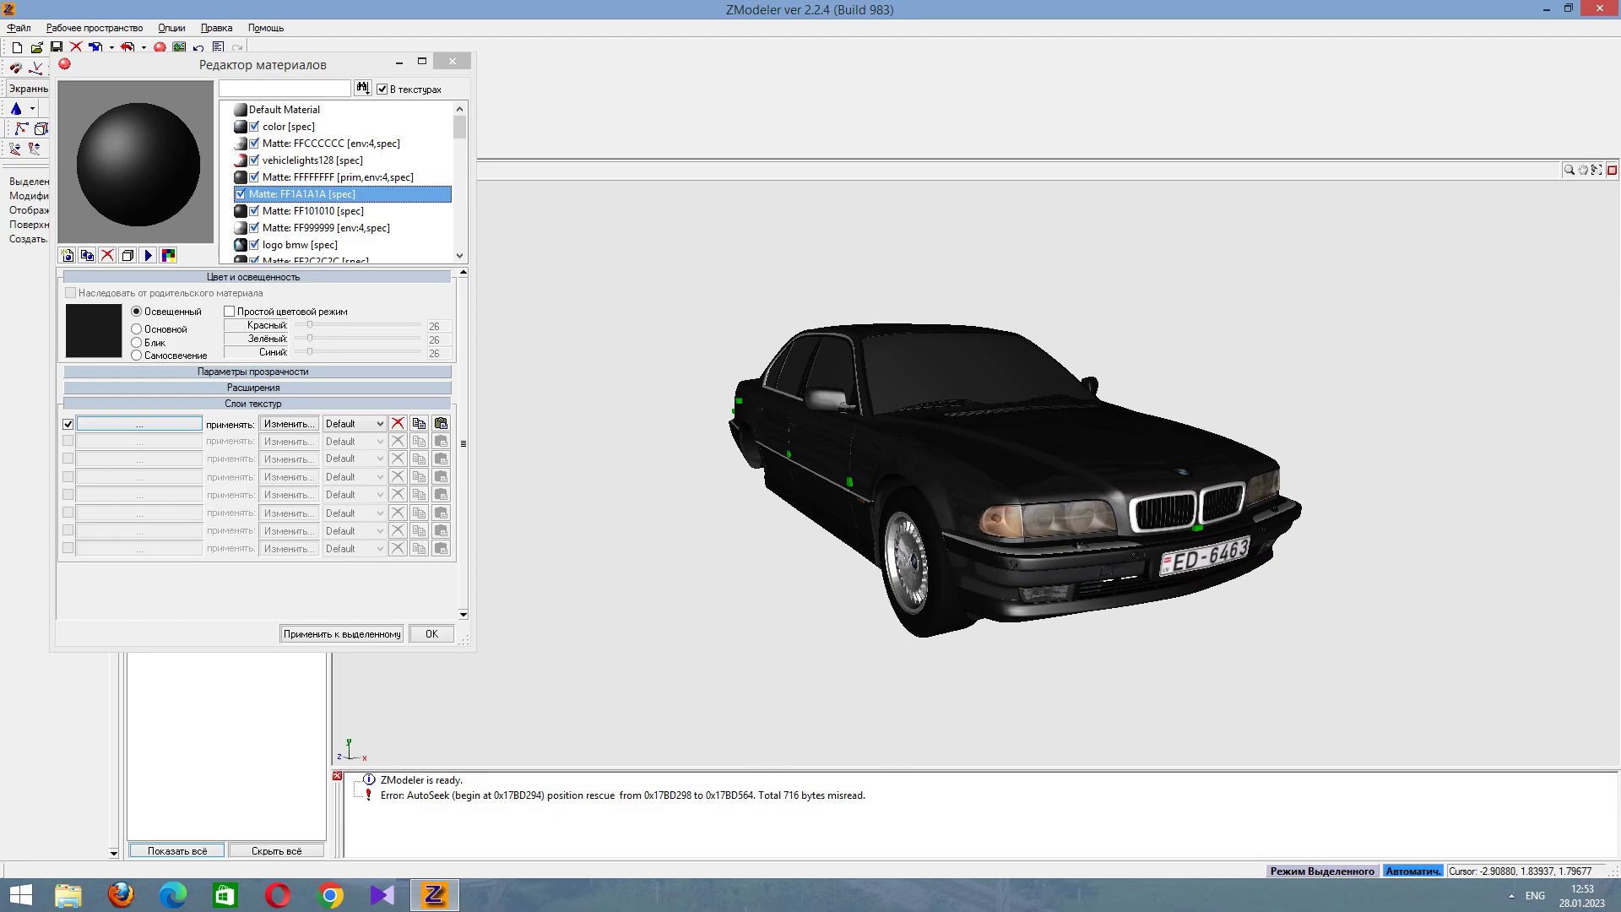
left_click(241, 193)
middle_click_drag(971, 473, 929, 473)
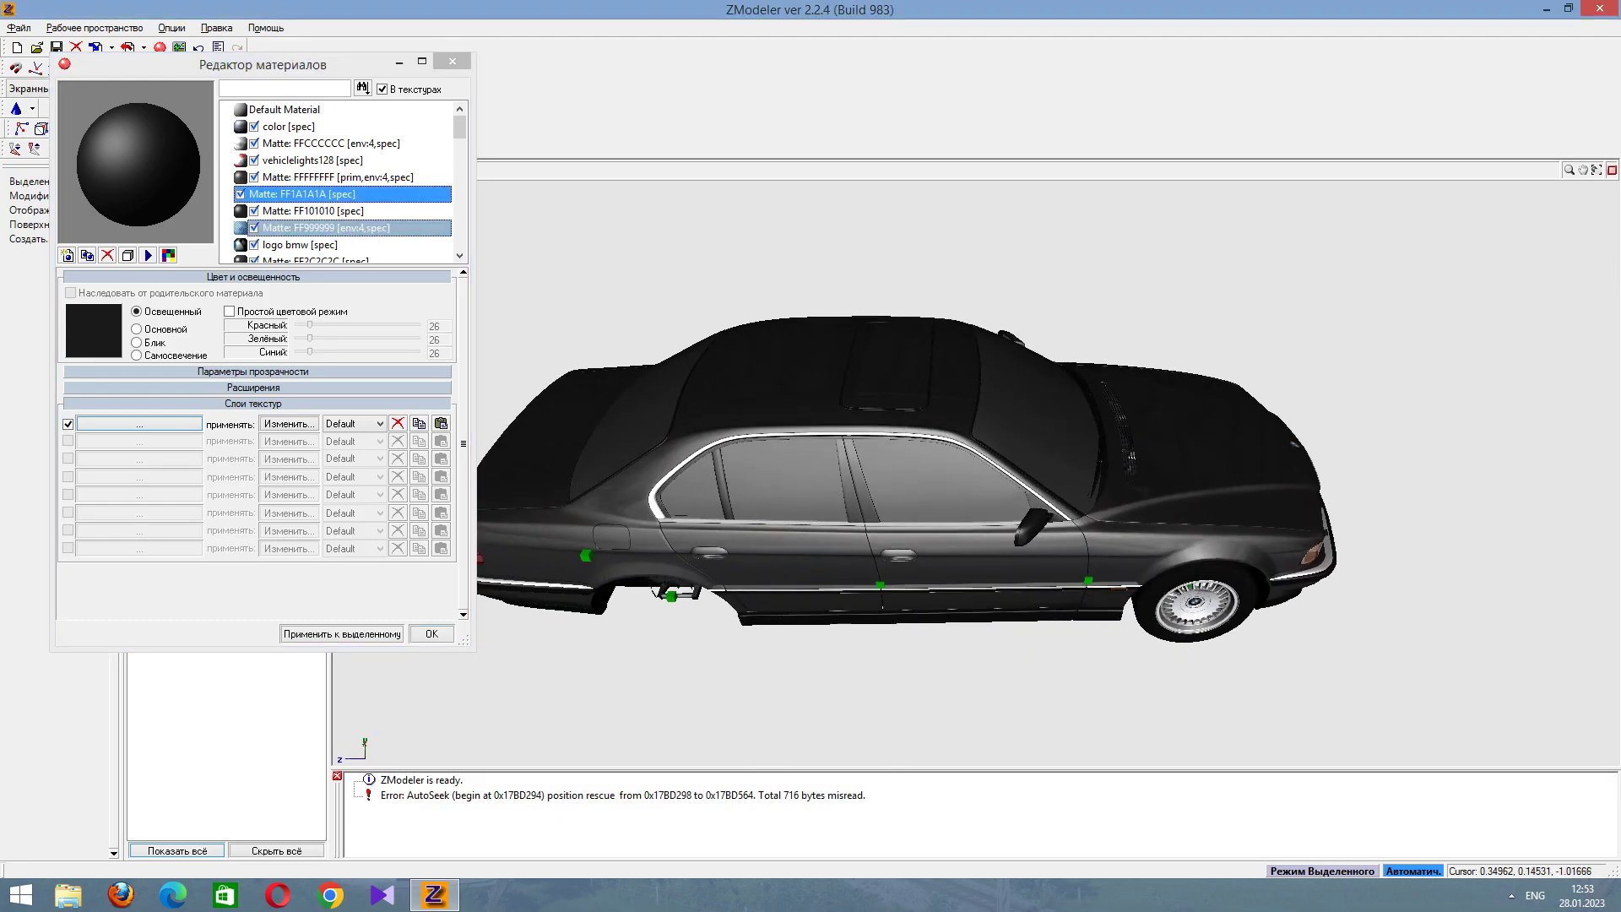
scroll(971, 473, "up", 5)
scroll(972, 473, "up", 5)
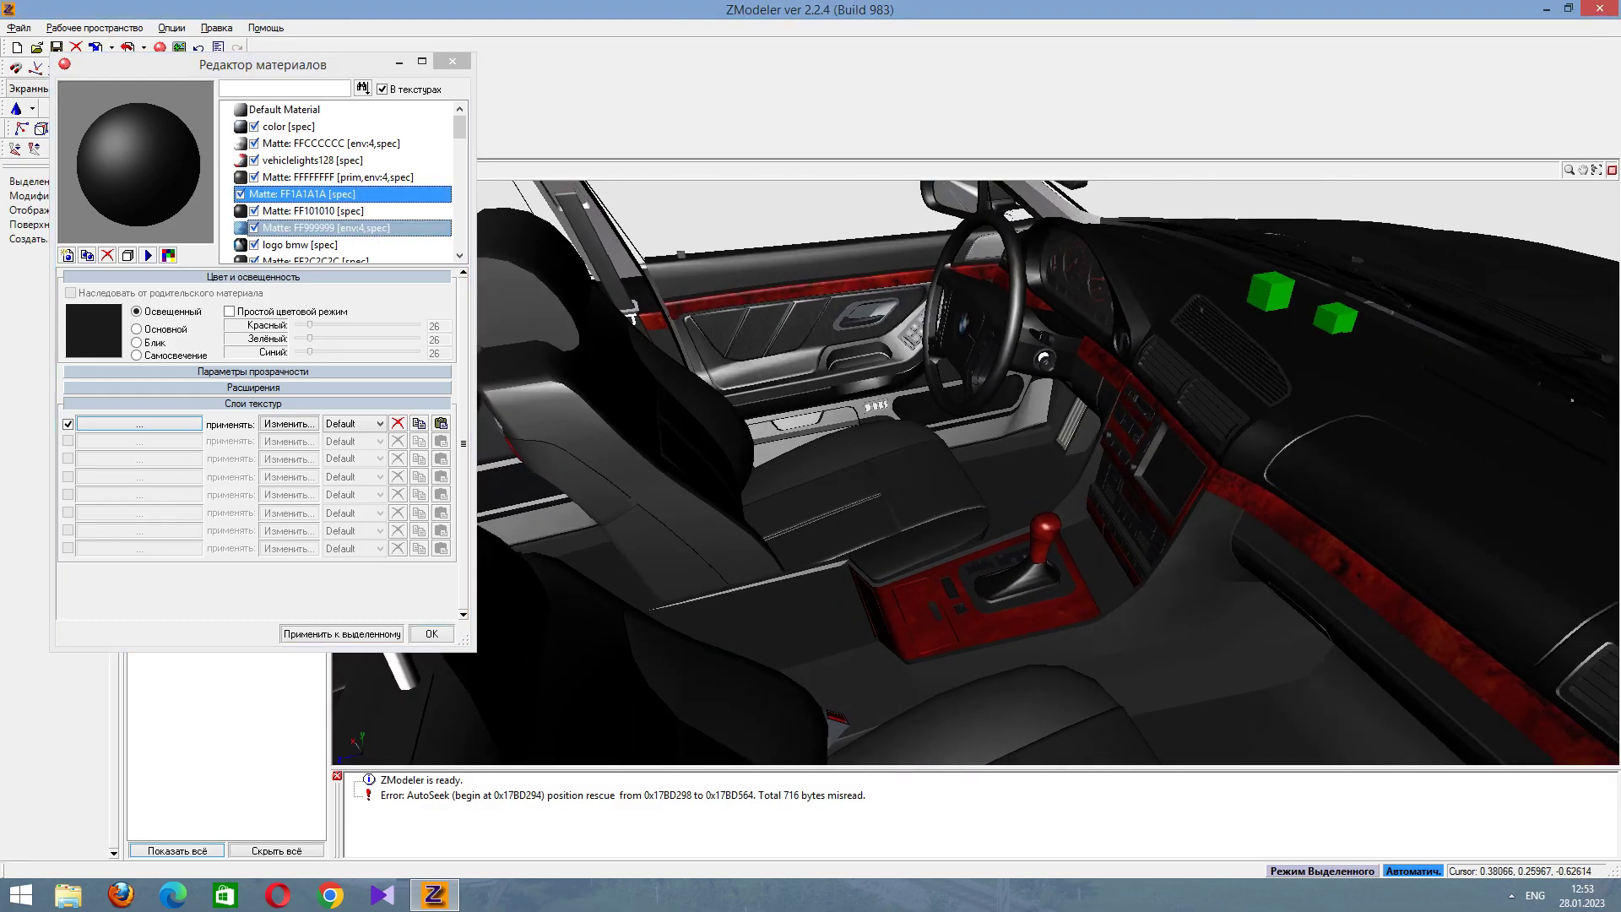
left_click(304, 210)
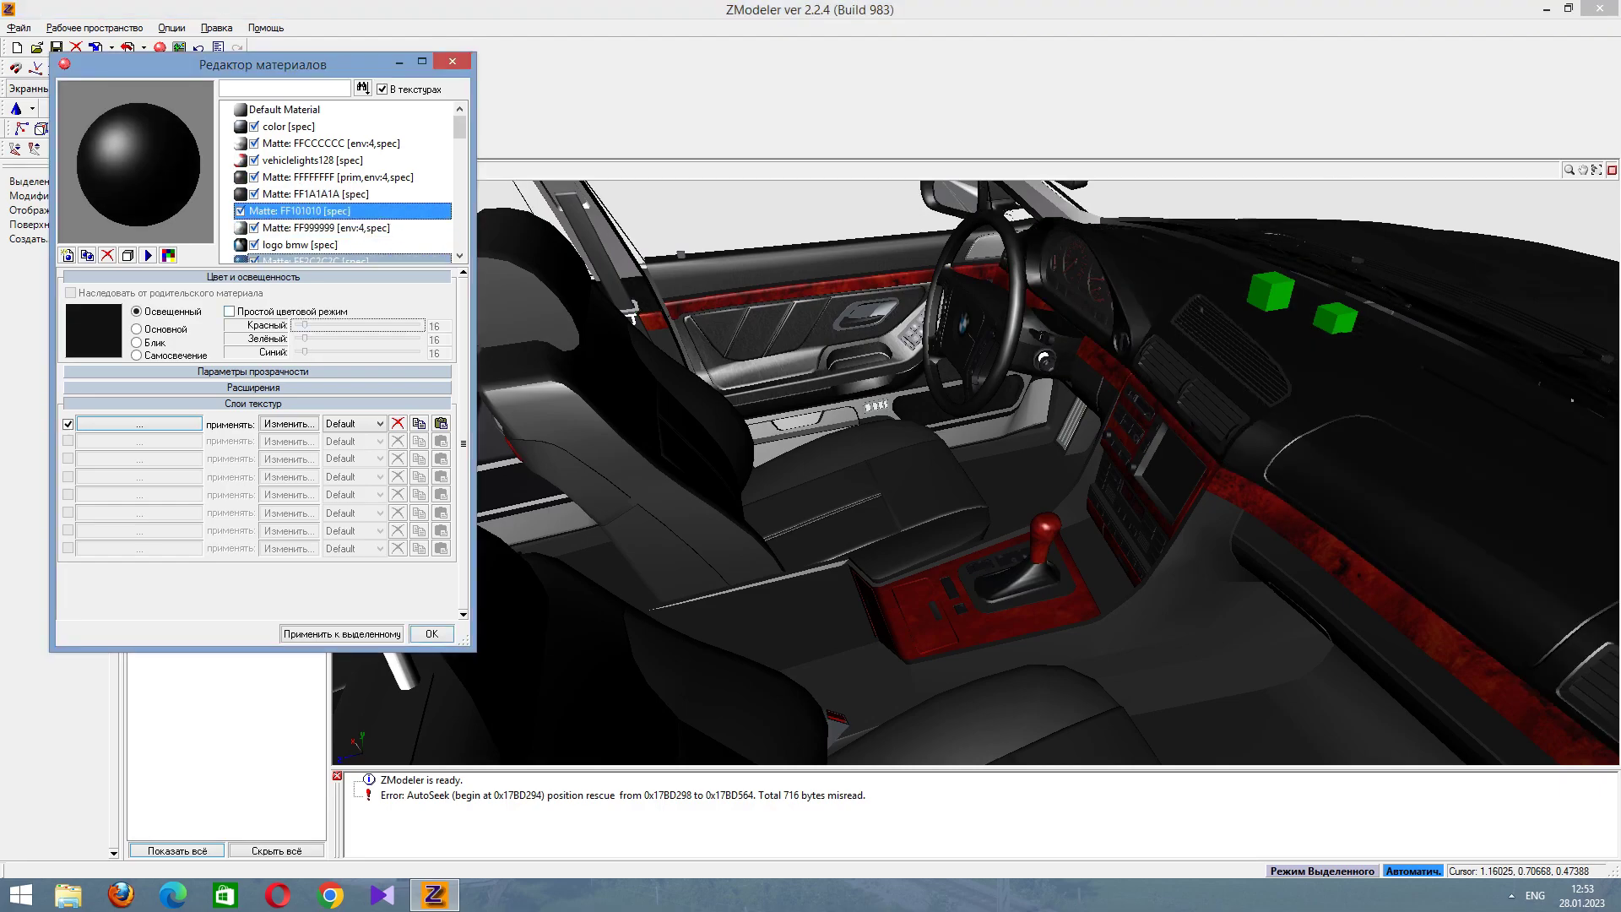
Lighten the lit colour of the Matte: FF999999 [env:4,spec] material to red 169 and green 169, and raise its blue.
left_click(304, 227)
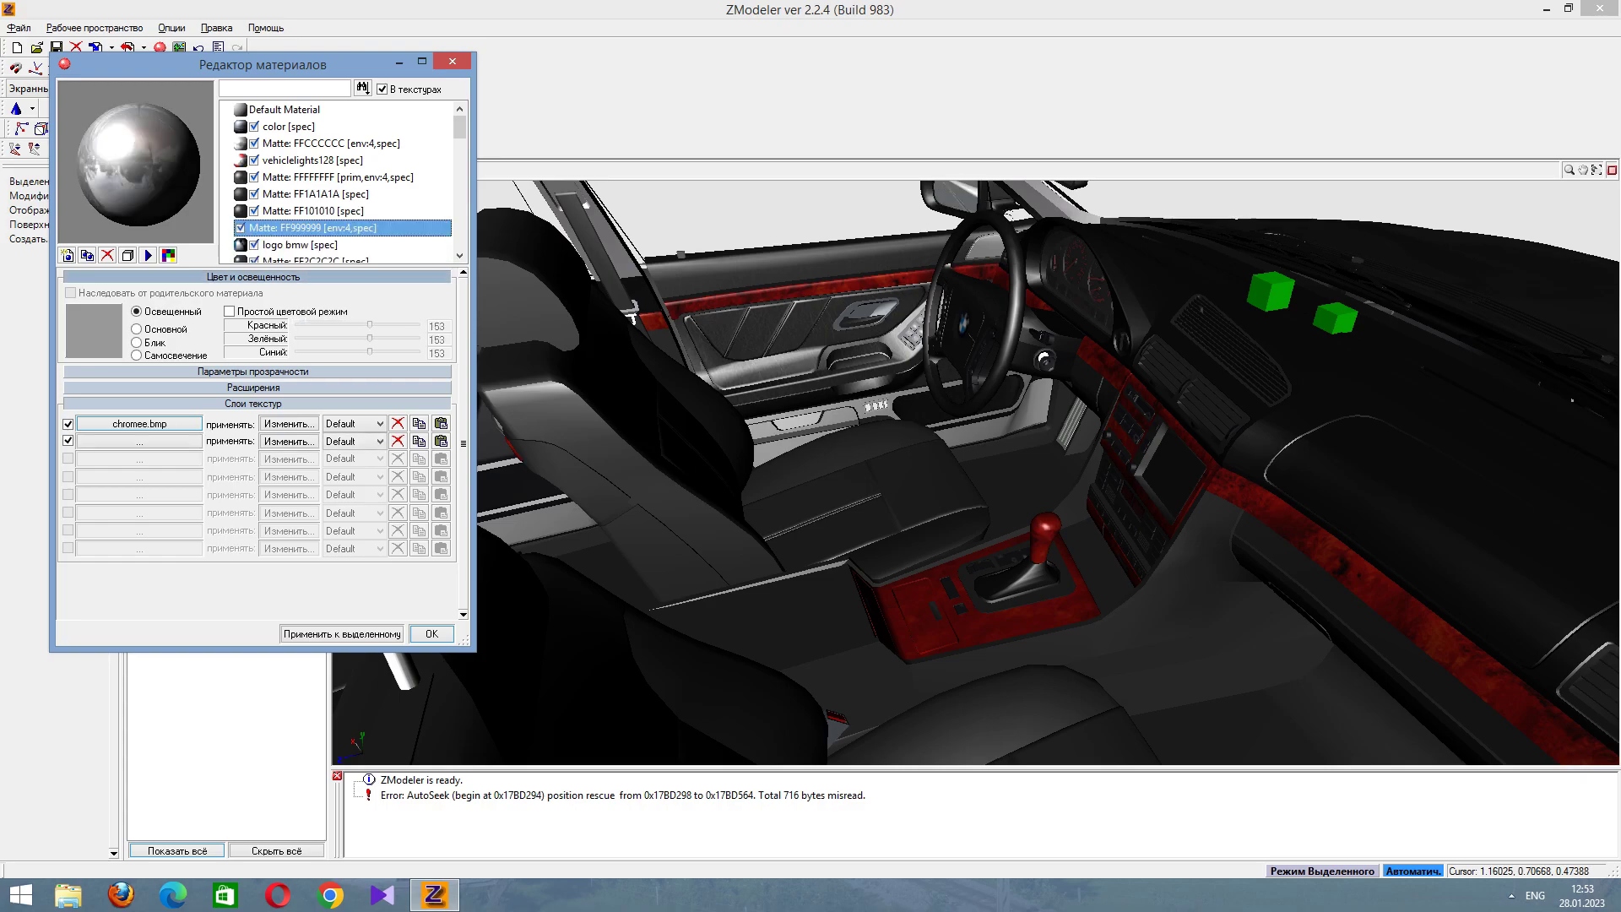
left_click(971, 473)
scroll(971, 473, "down", 5)
scroll(1048, 473, "down", 5)
middle_click_drag(1048, 473, 946, 473)
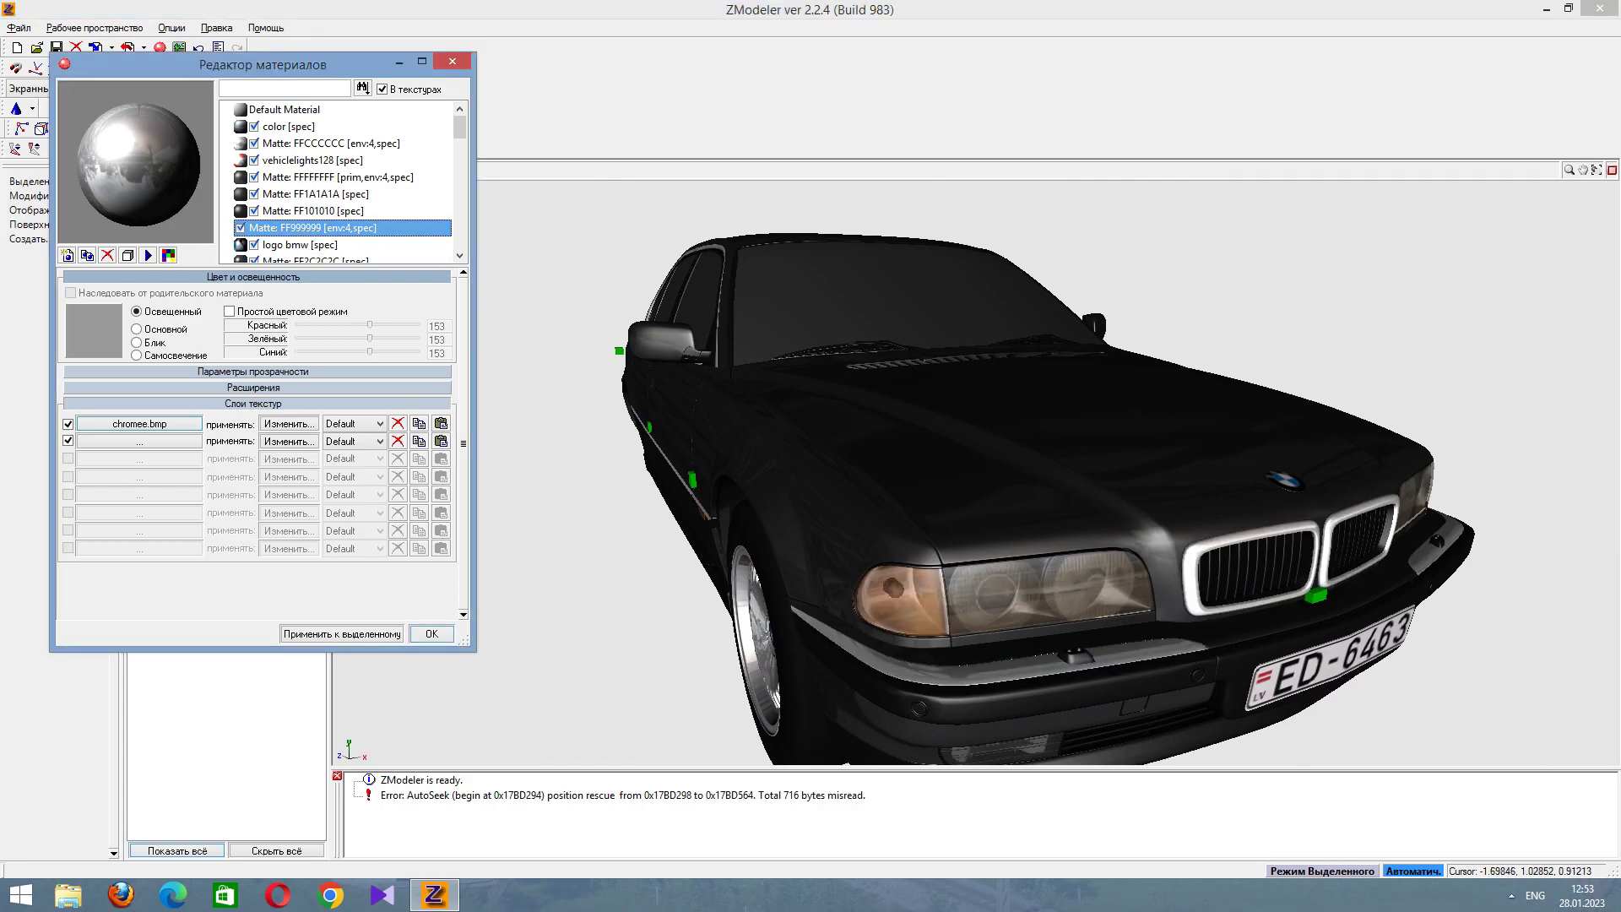
left_click(369, 325)
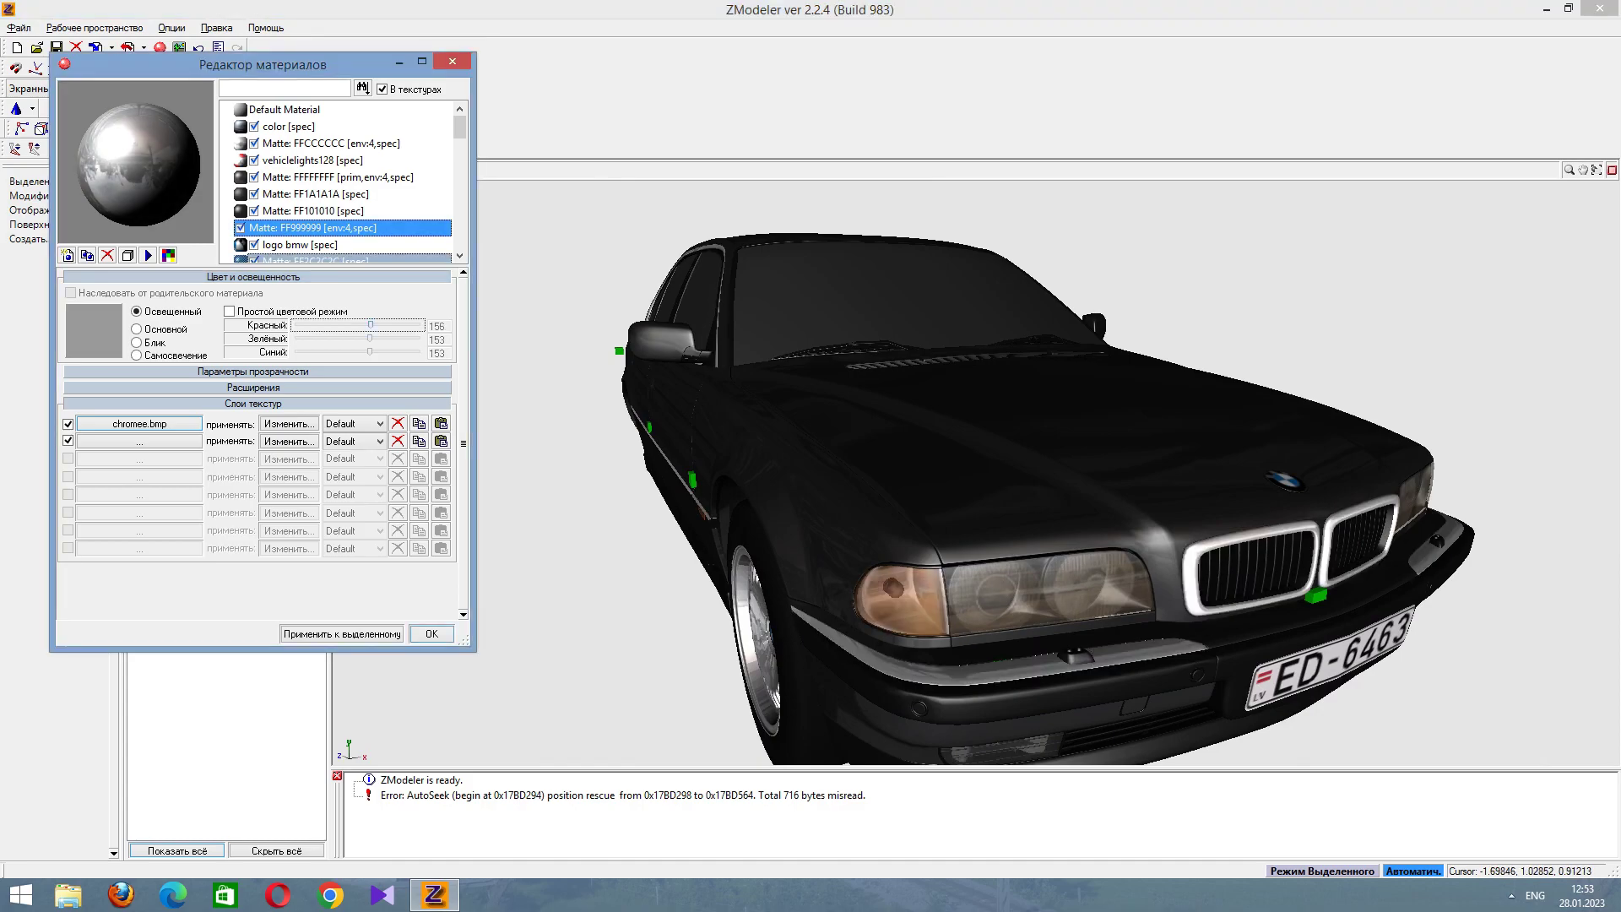
left_click_drag(369, 338, 368, 338)
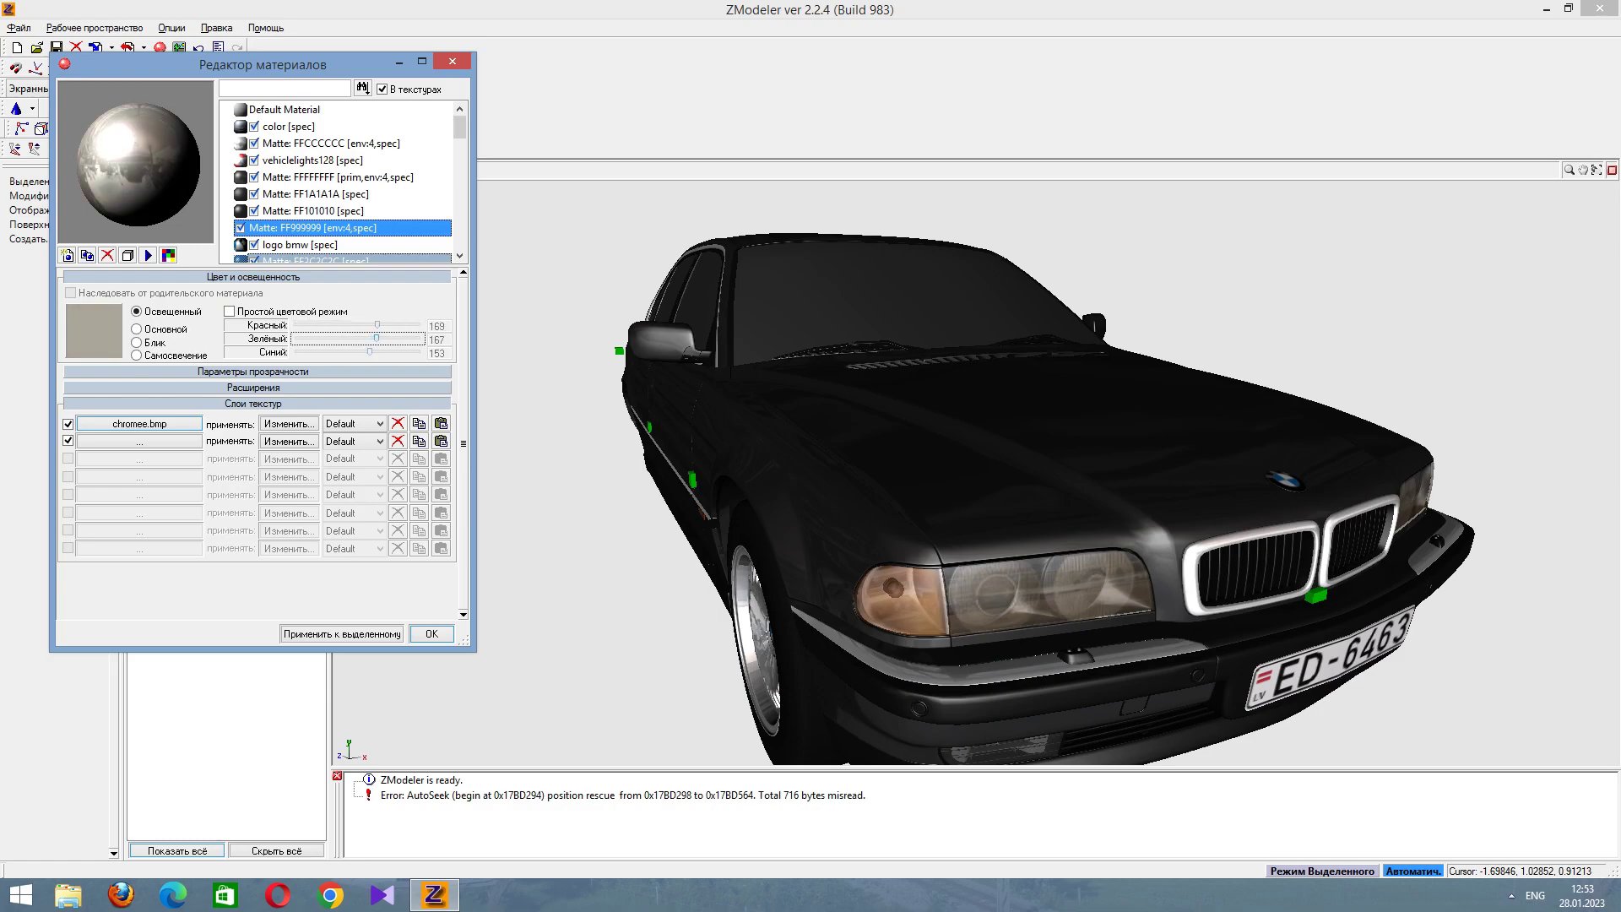
left_click_drag(369, 352, 344, 352)
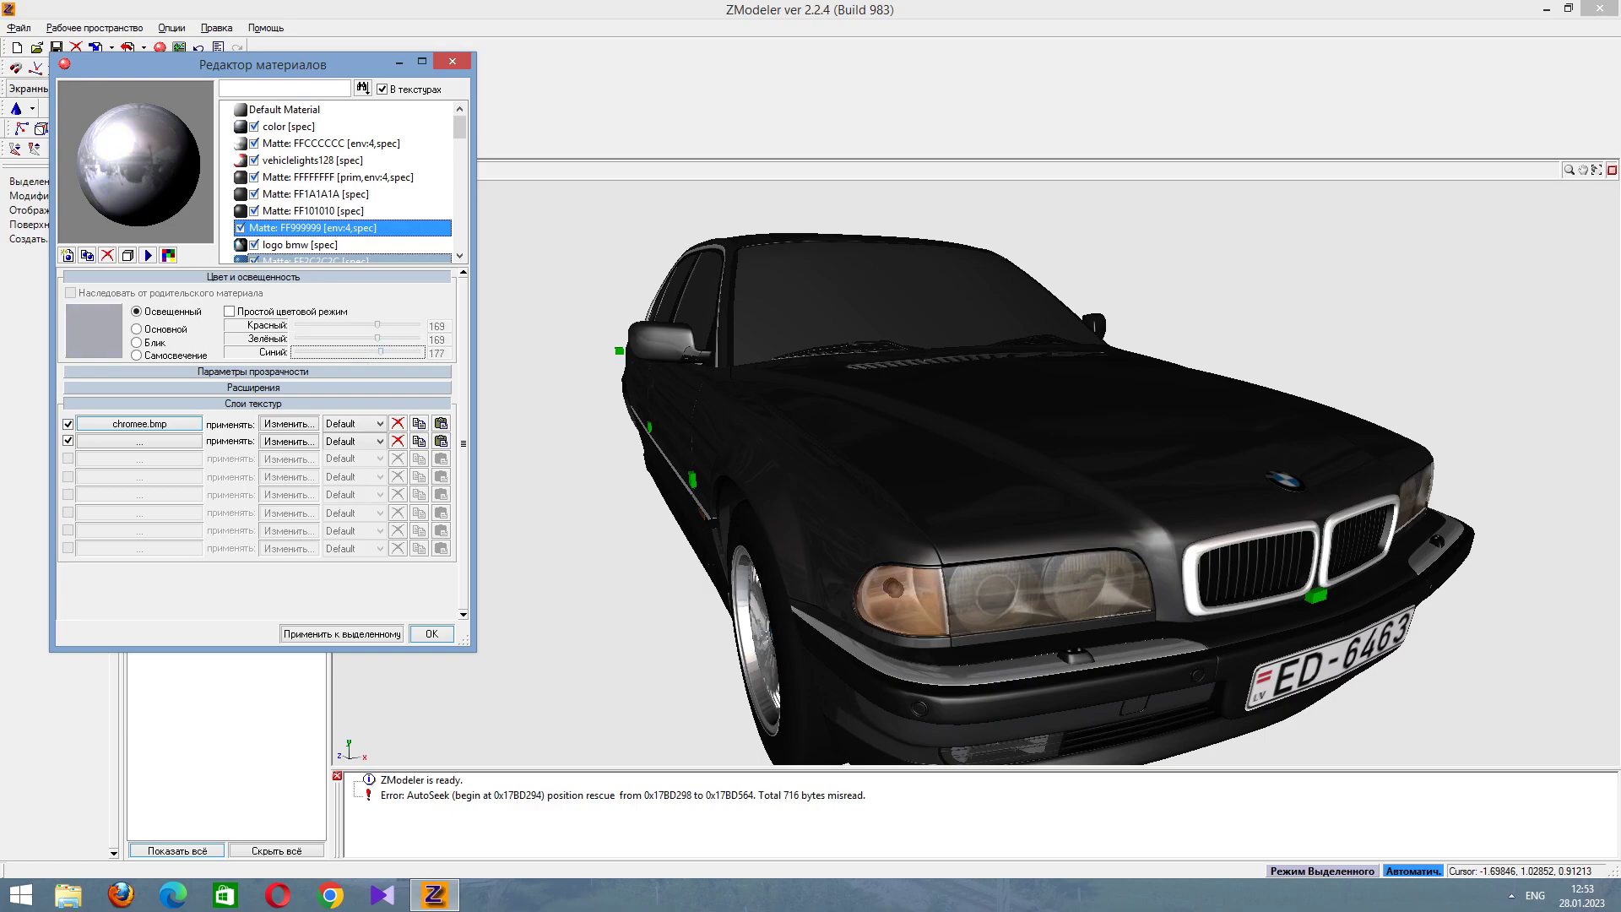
key("Left")
key("Left")
middle_click_drag(971, 507, 473, 506)
Add metals1.bmp as the second texture layer of the logo bmw [spec] material.
left_click(313, 245)
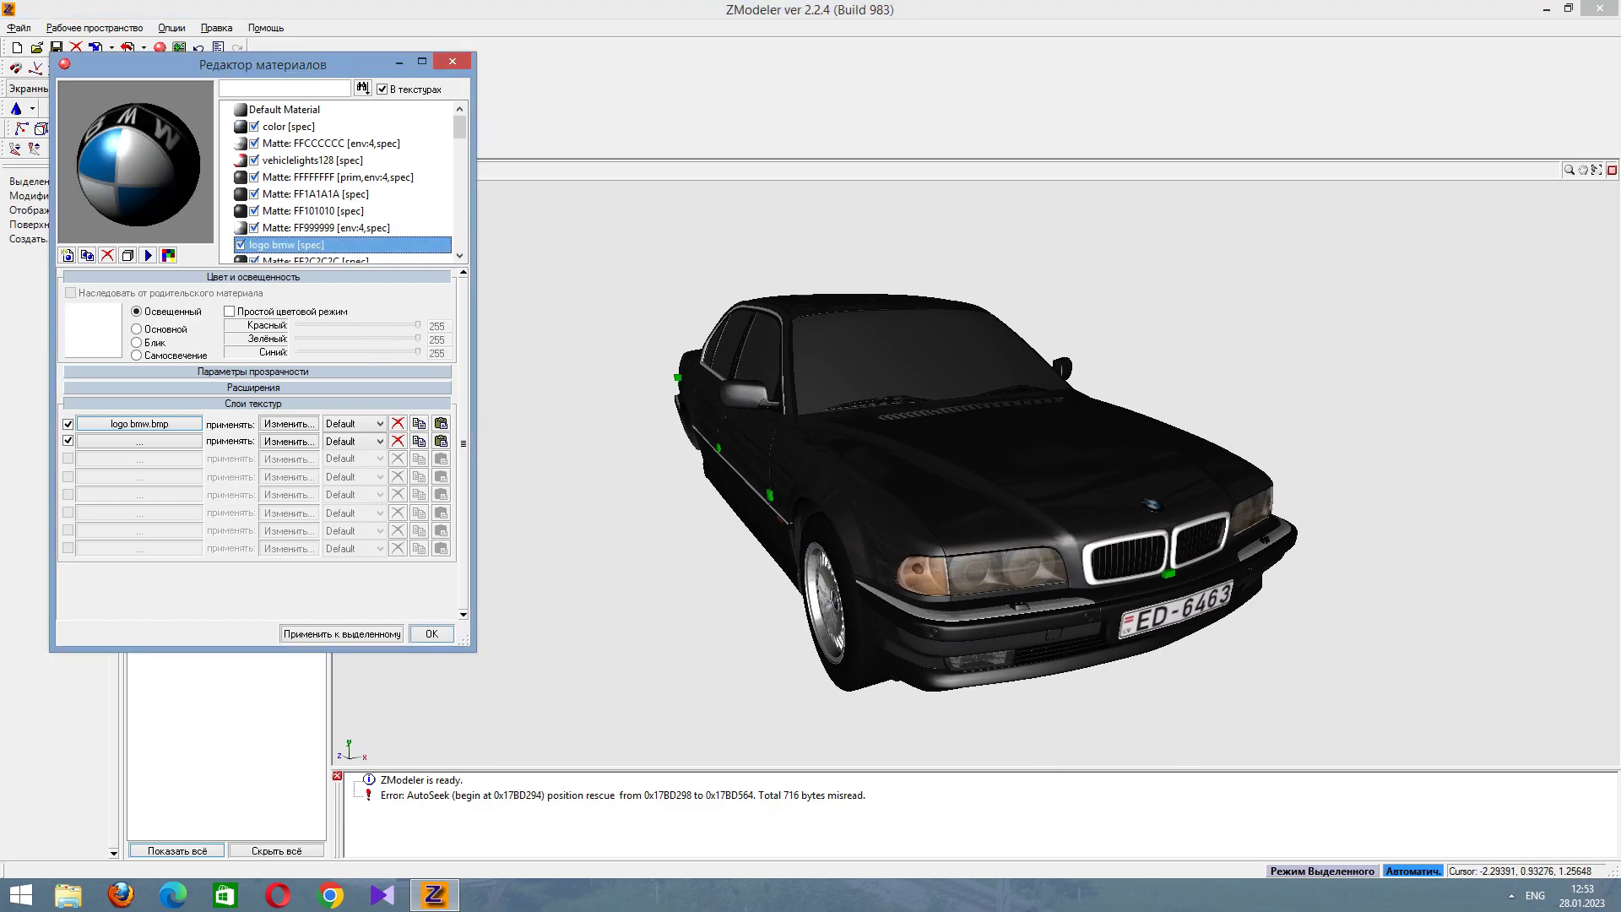
left_click(139, 441)
left_click(430, 528)
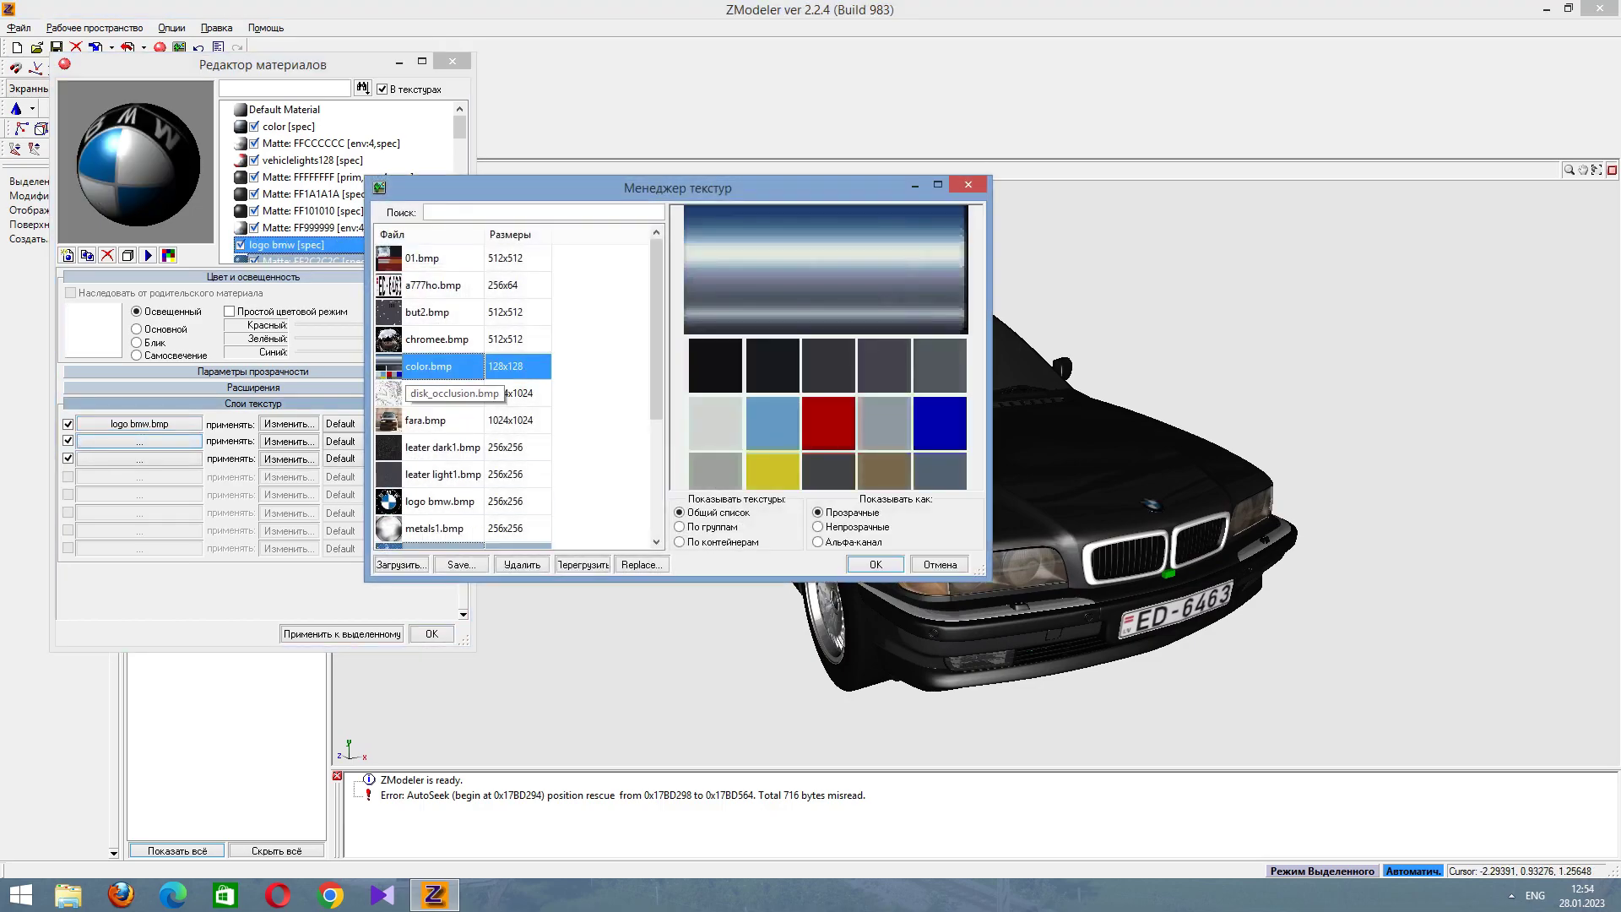
left_click(876, 564)
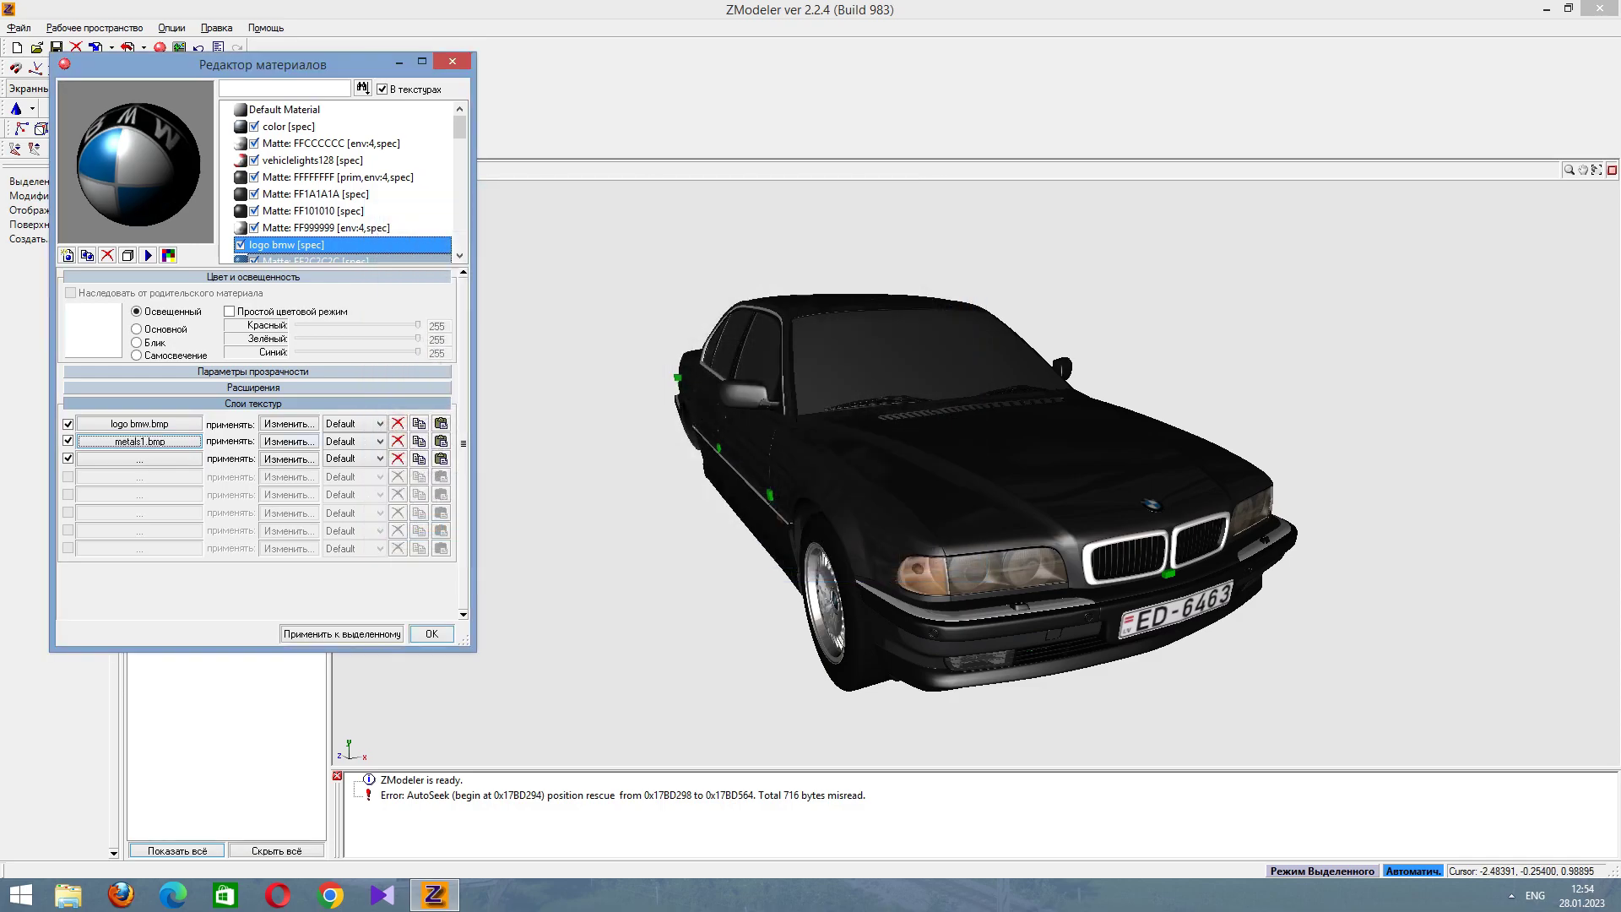
Set the logo material's metals1.bmp layer to the MultiplyAdd colour operation with Auto Sphere Environment coordinates, and apply the material to the selection.
left_click(290, 441)
left_click(694, 286)
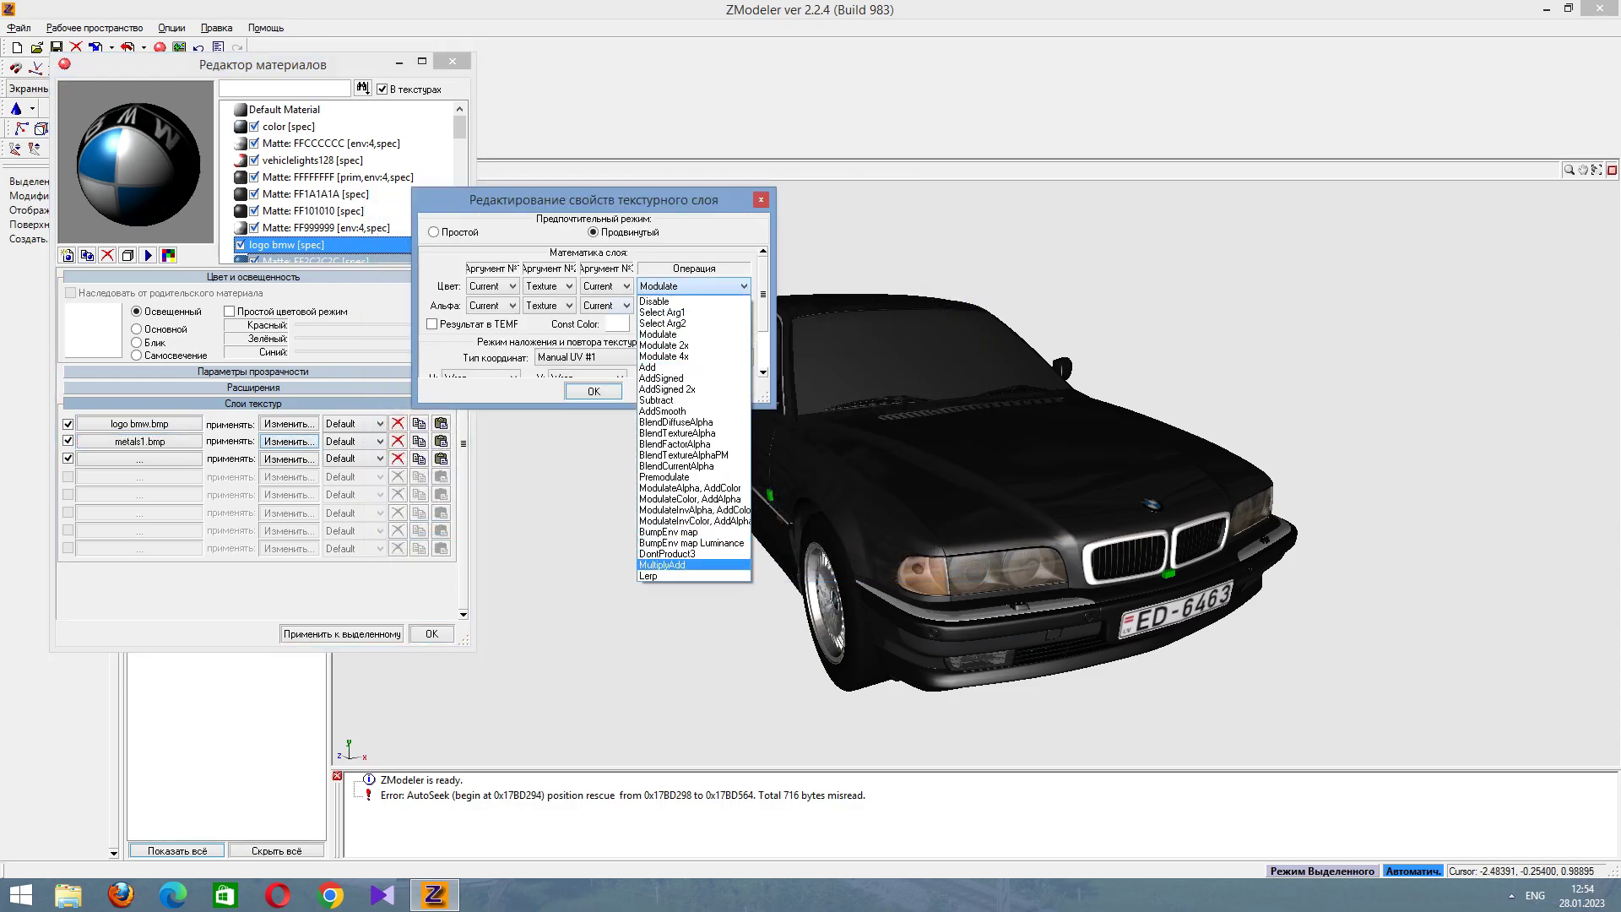
left_click(663, 565)
left_click(642, 358)
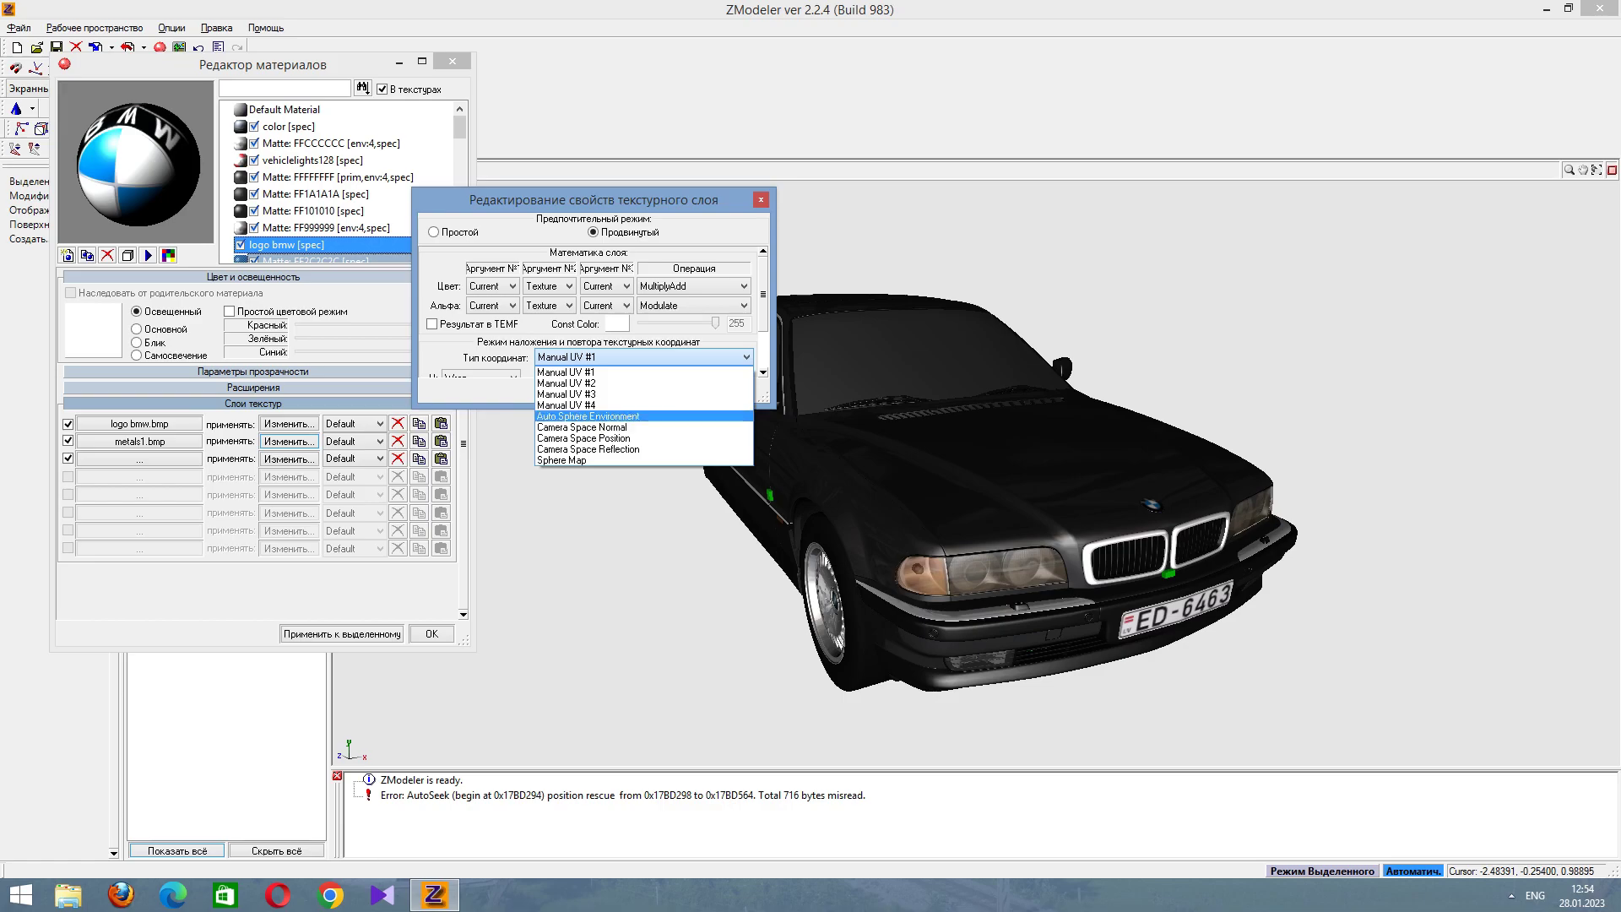
left_click(588, 417)
left_click(761, 200)
left_click(342, 634)
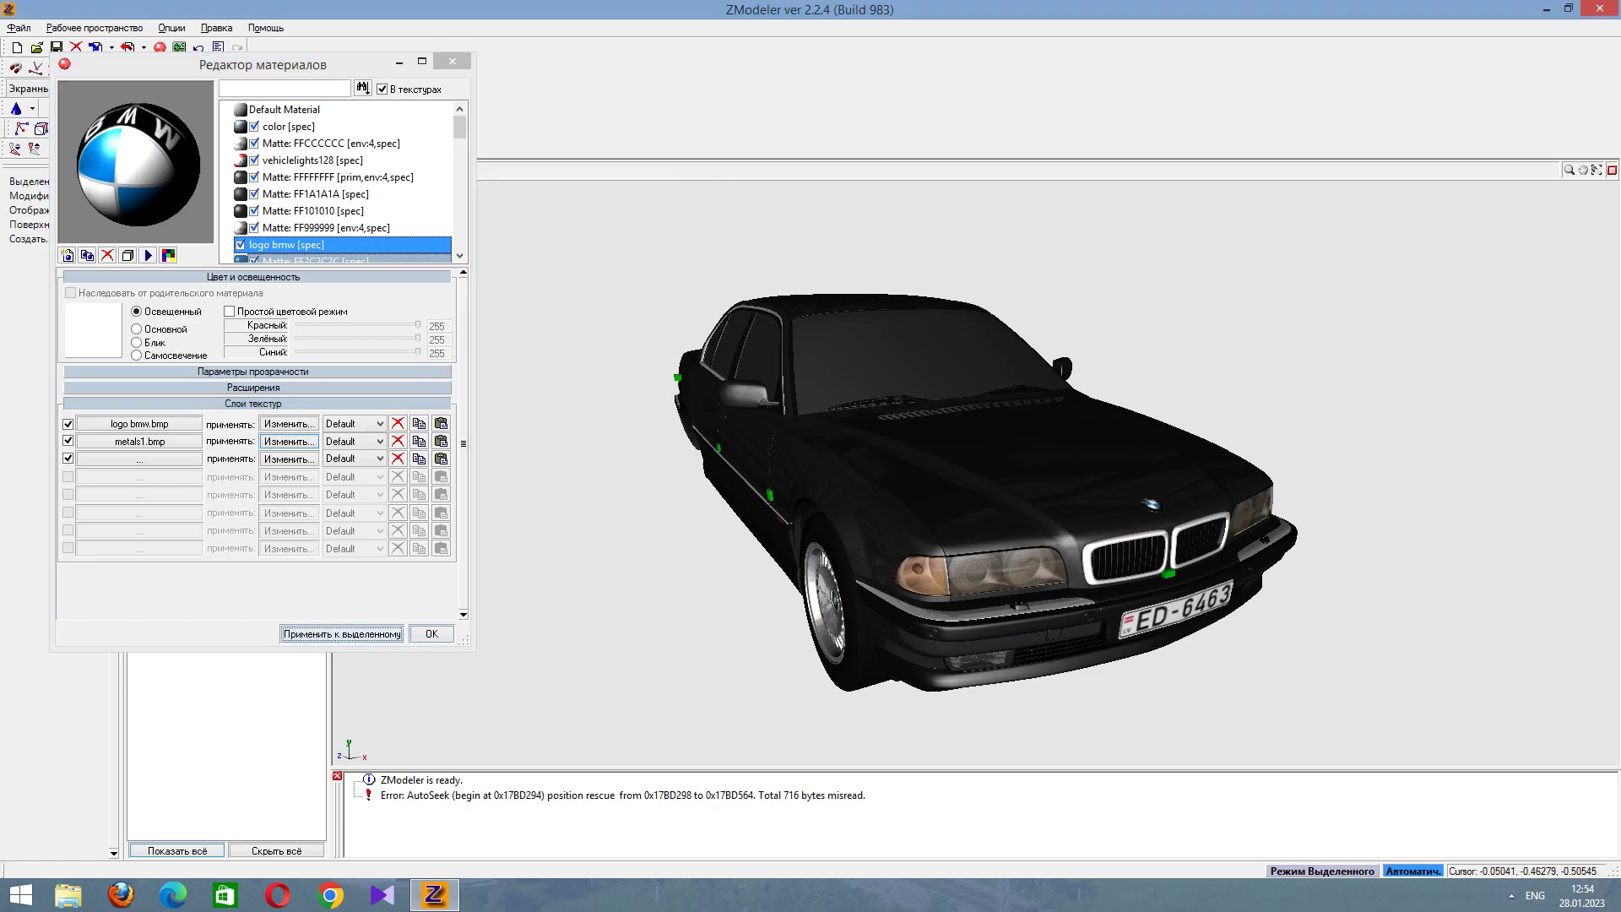
Preview the Matte: FF2C2C2C [spec] and wood [spec] materials and examine the car from the rear and front.
left_click(304, 260)
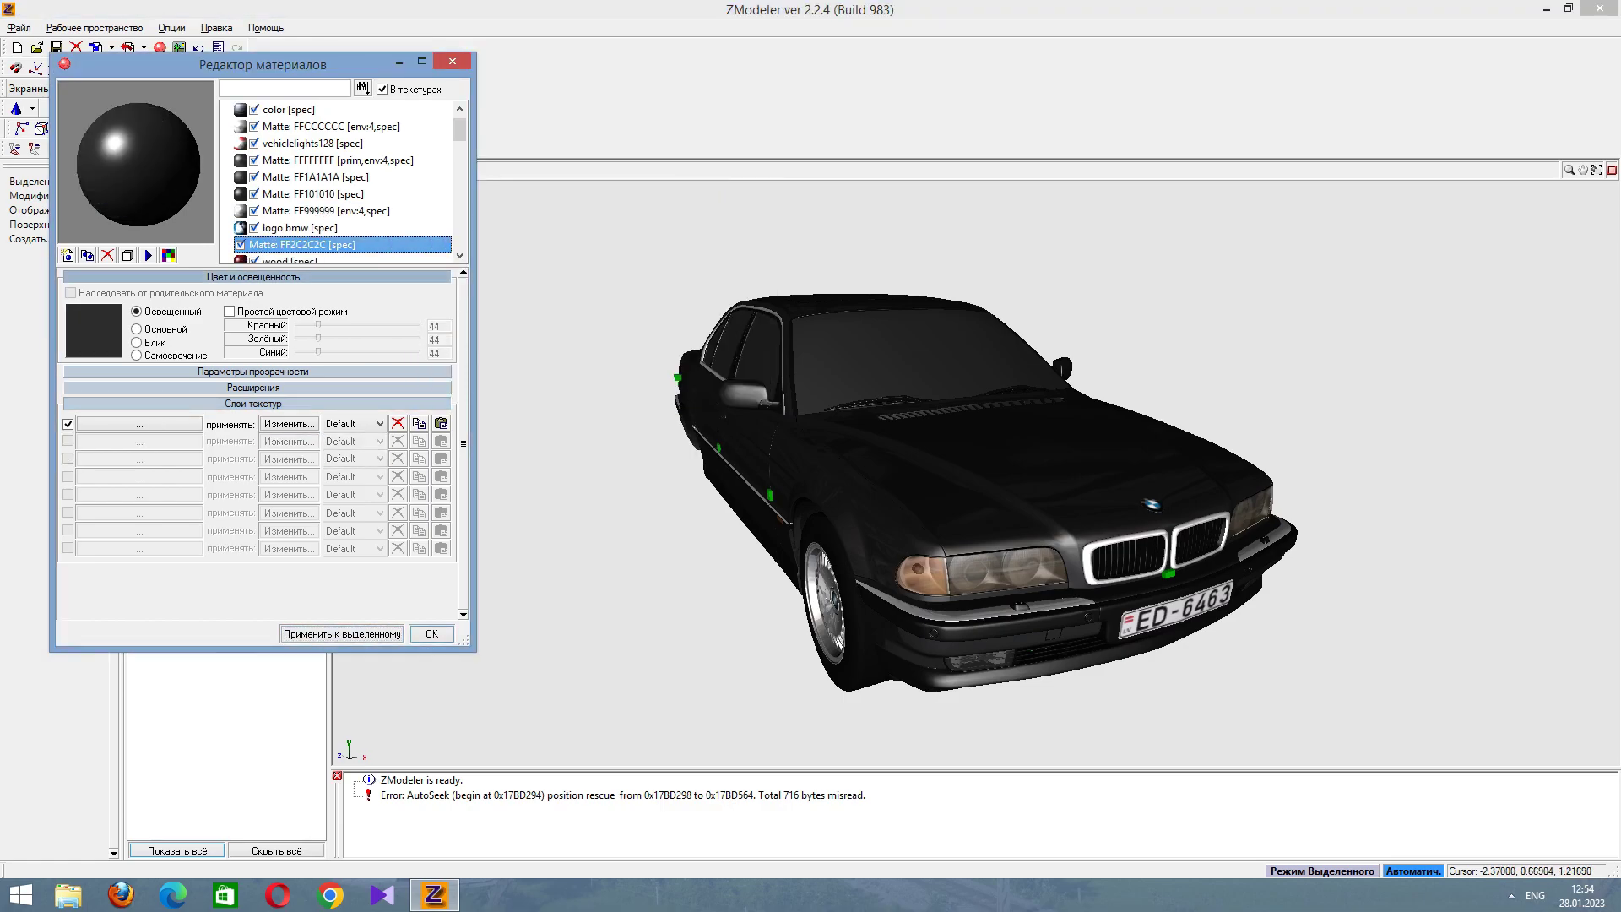
middle_click_drag(929, 473, 717, 477, "alt")
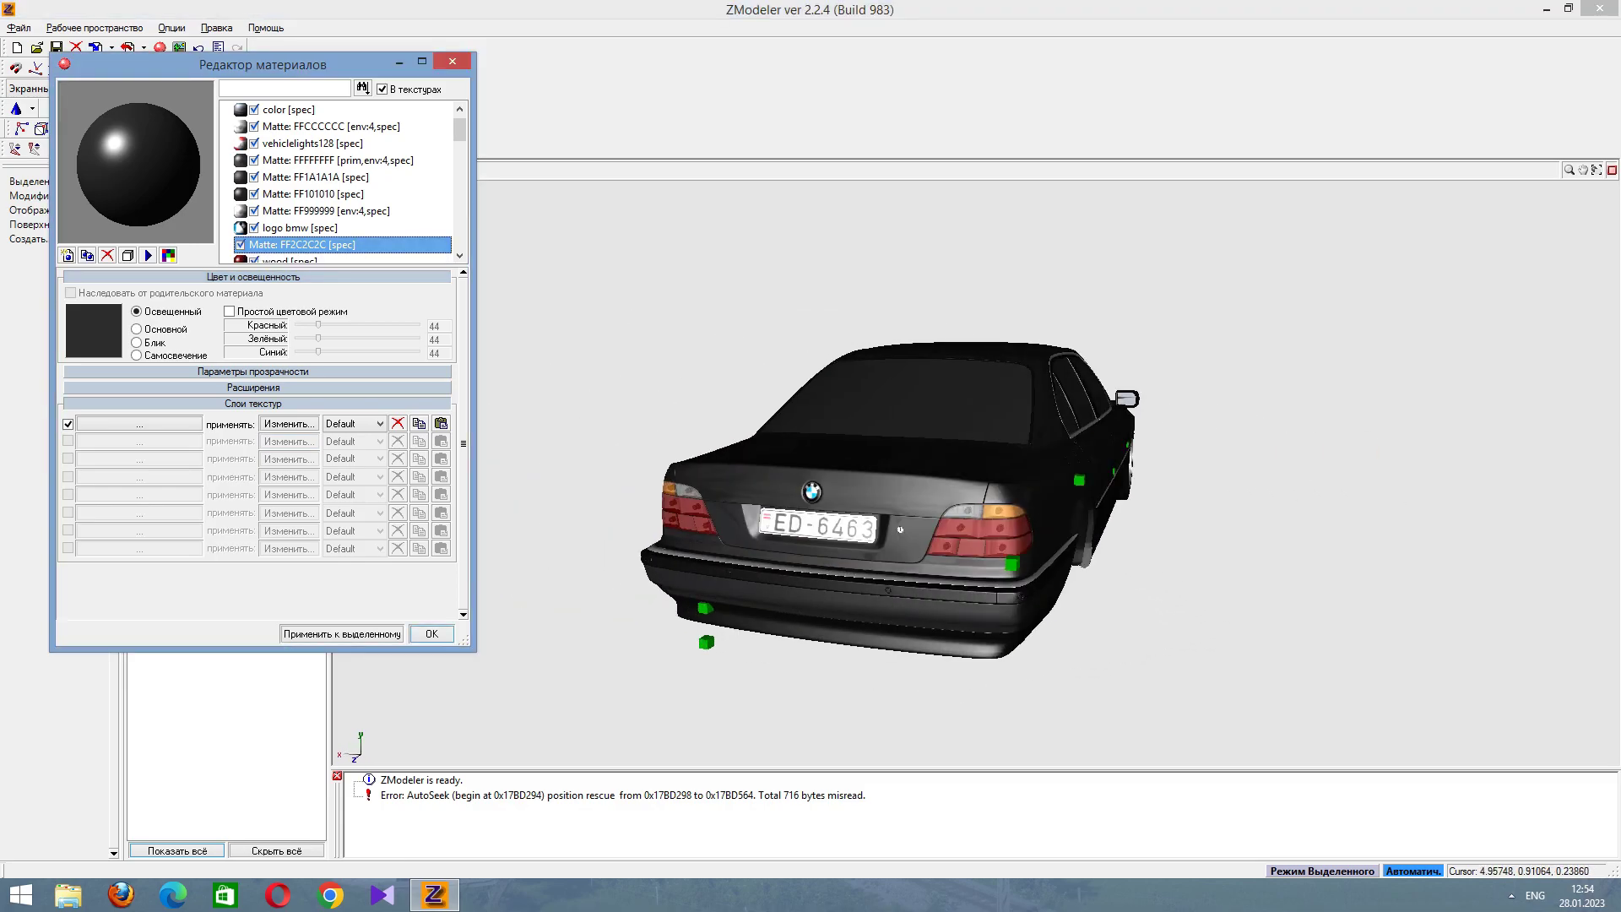
mouse_move(903, 489)
middle_mouse_down("alt")
mouse_move(911, 364)
mouse_move(916, 532)
mouse_move(916, 498)
middle_mouse_up("alt")
left_click(287, 260, "shift")
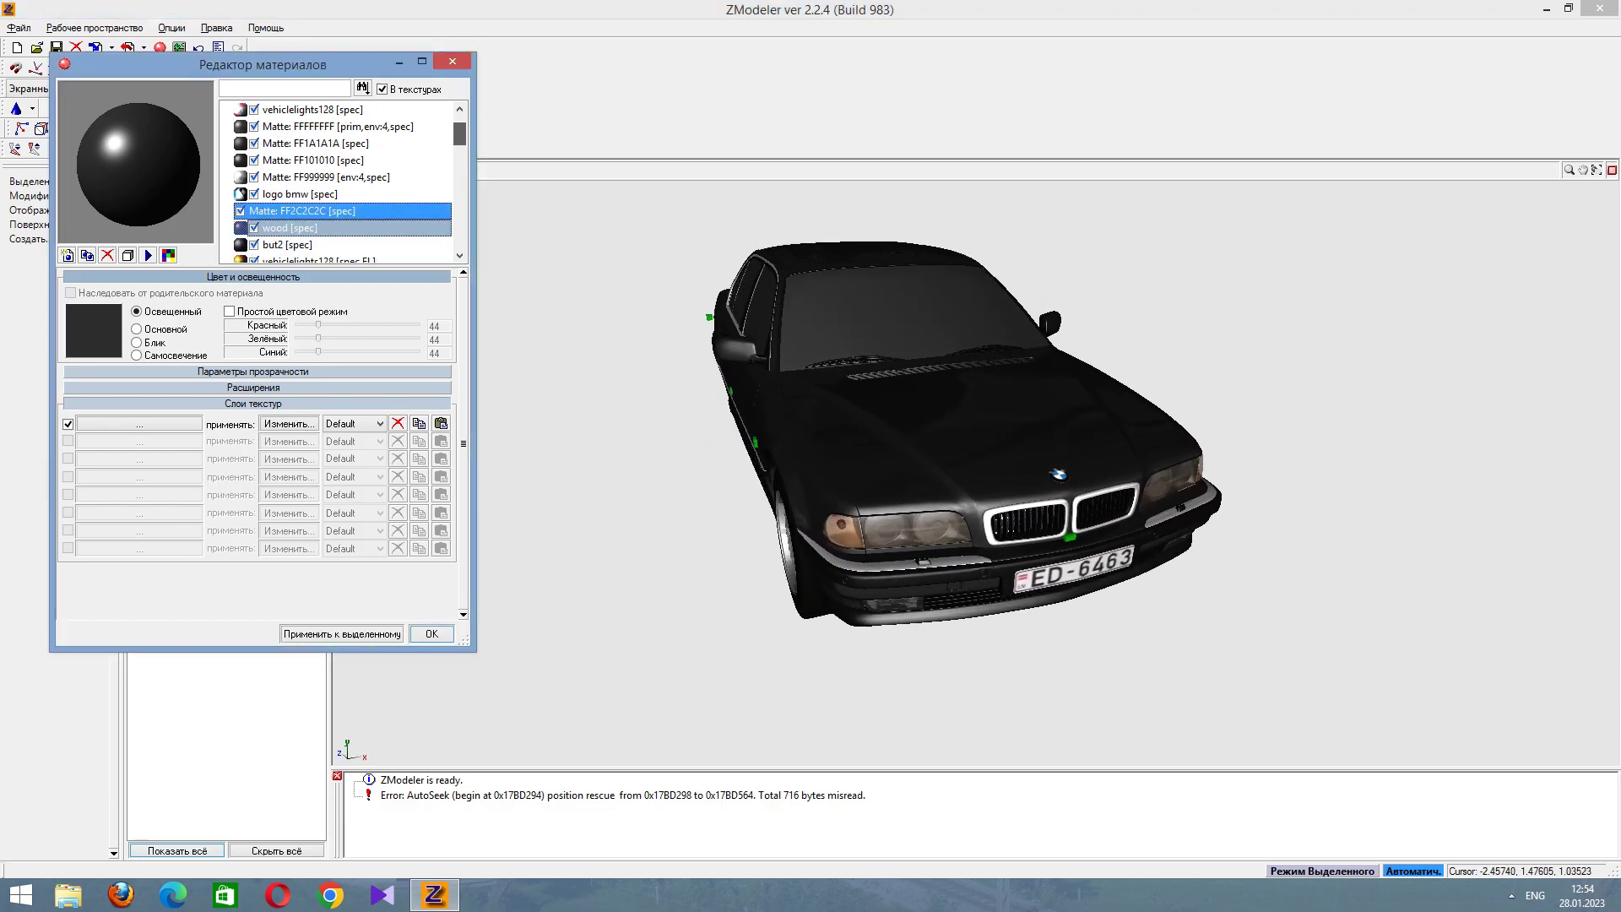
left_click(278, 210)
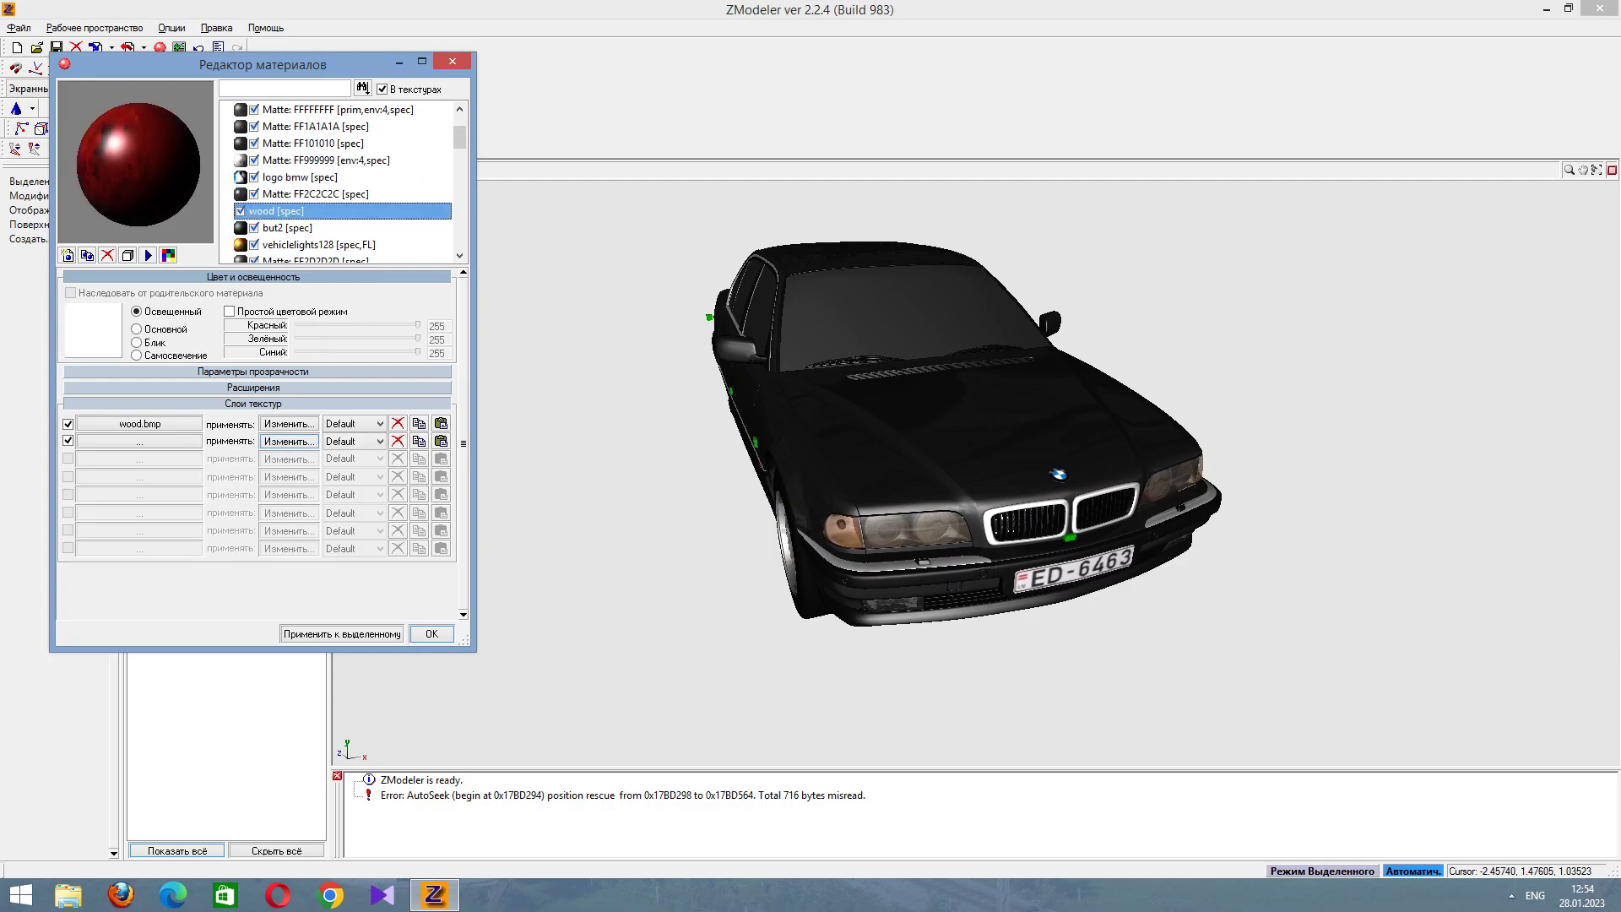
Try a 255, 255, 255 lit colour on the but2 [spec] material, check the dashboard buttons, and restore the darker grey.
left_click(278, 228)
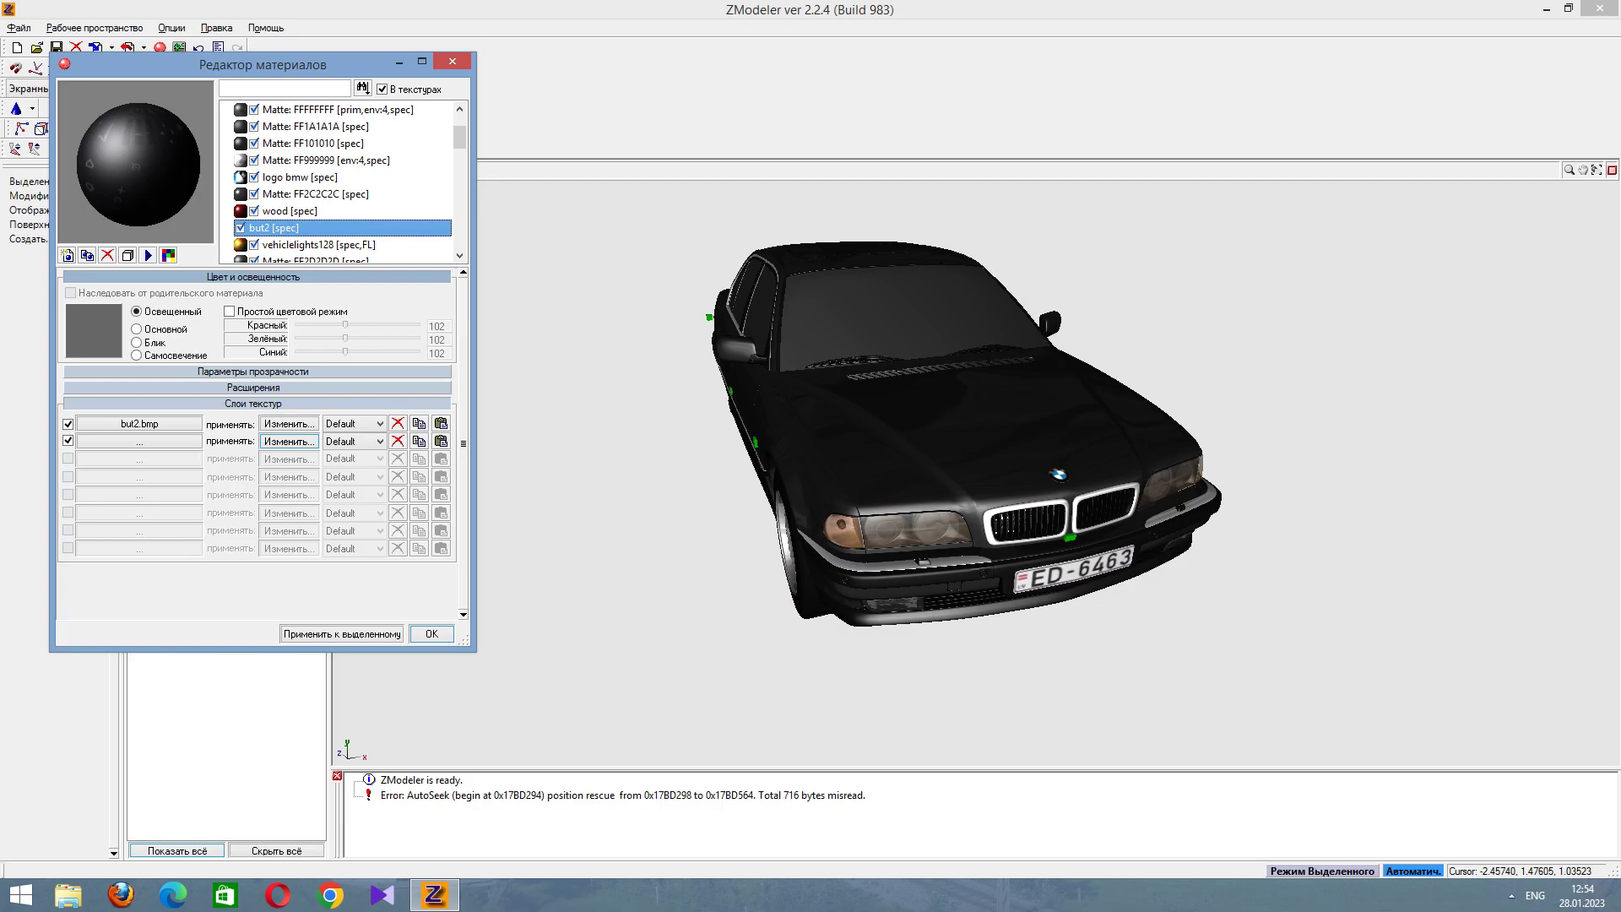
scroll(971, 473, "up", 5)
middle_click_drag(971, 473, 946, 498)
left_click_drag(345, 325, 418, 352)
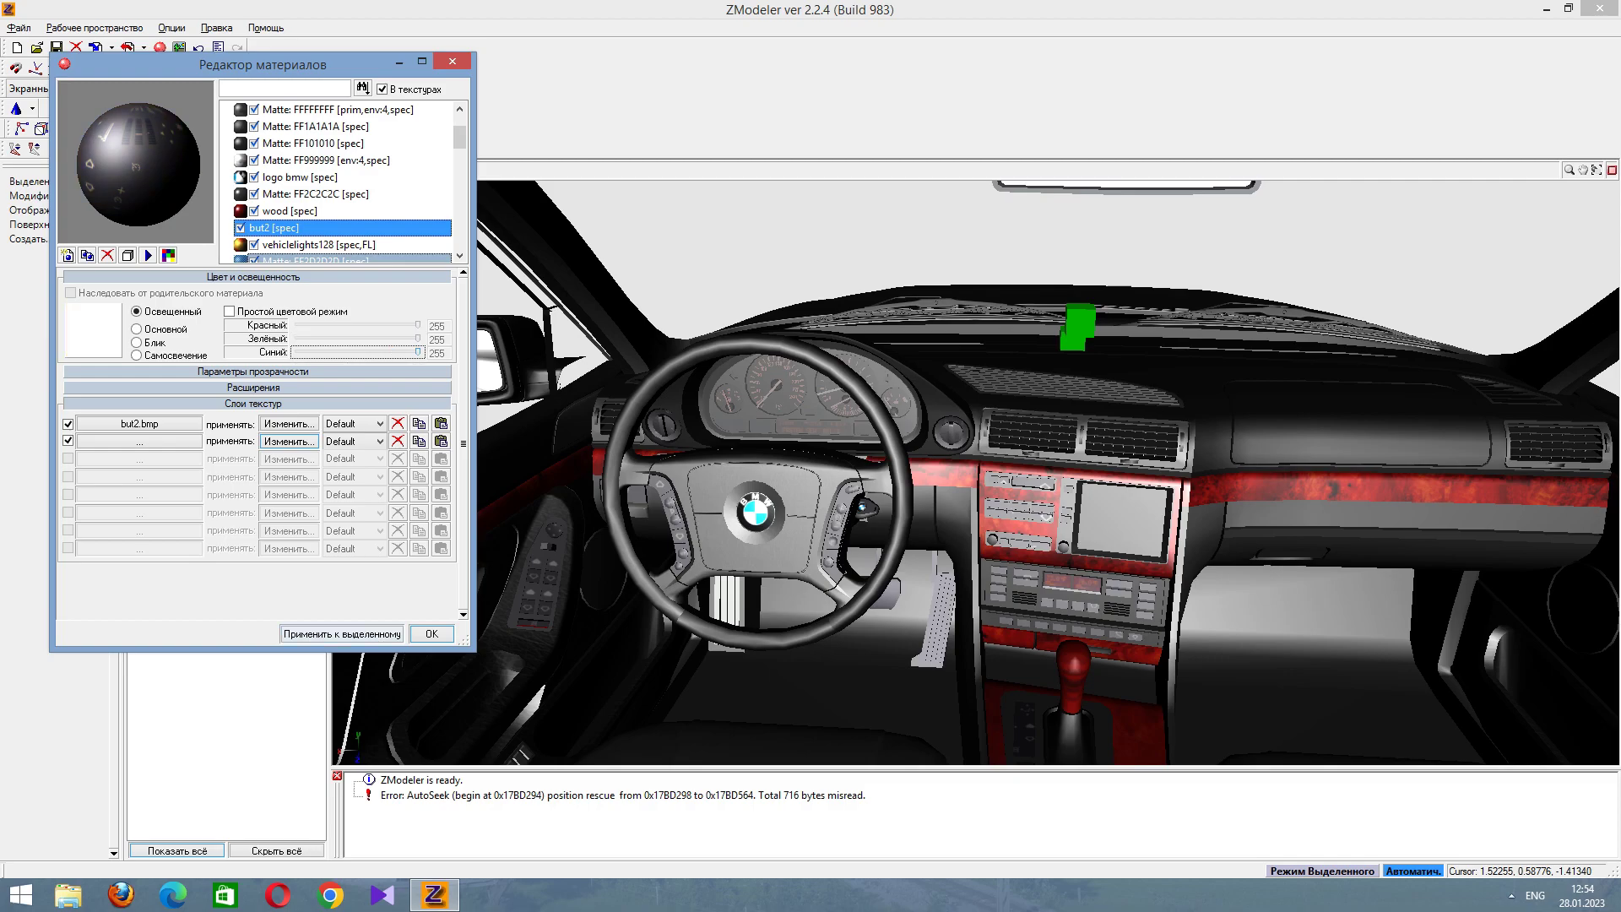
middle_click_drag(971, 464, 1055, 473)
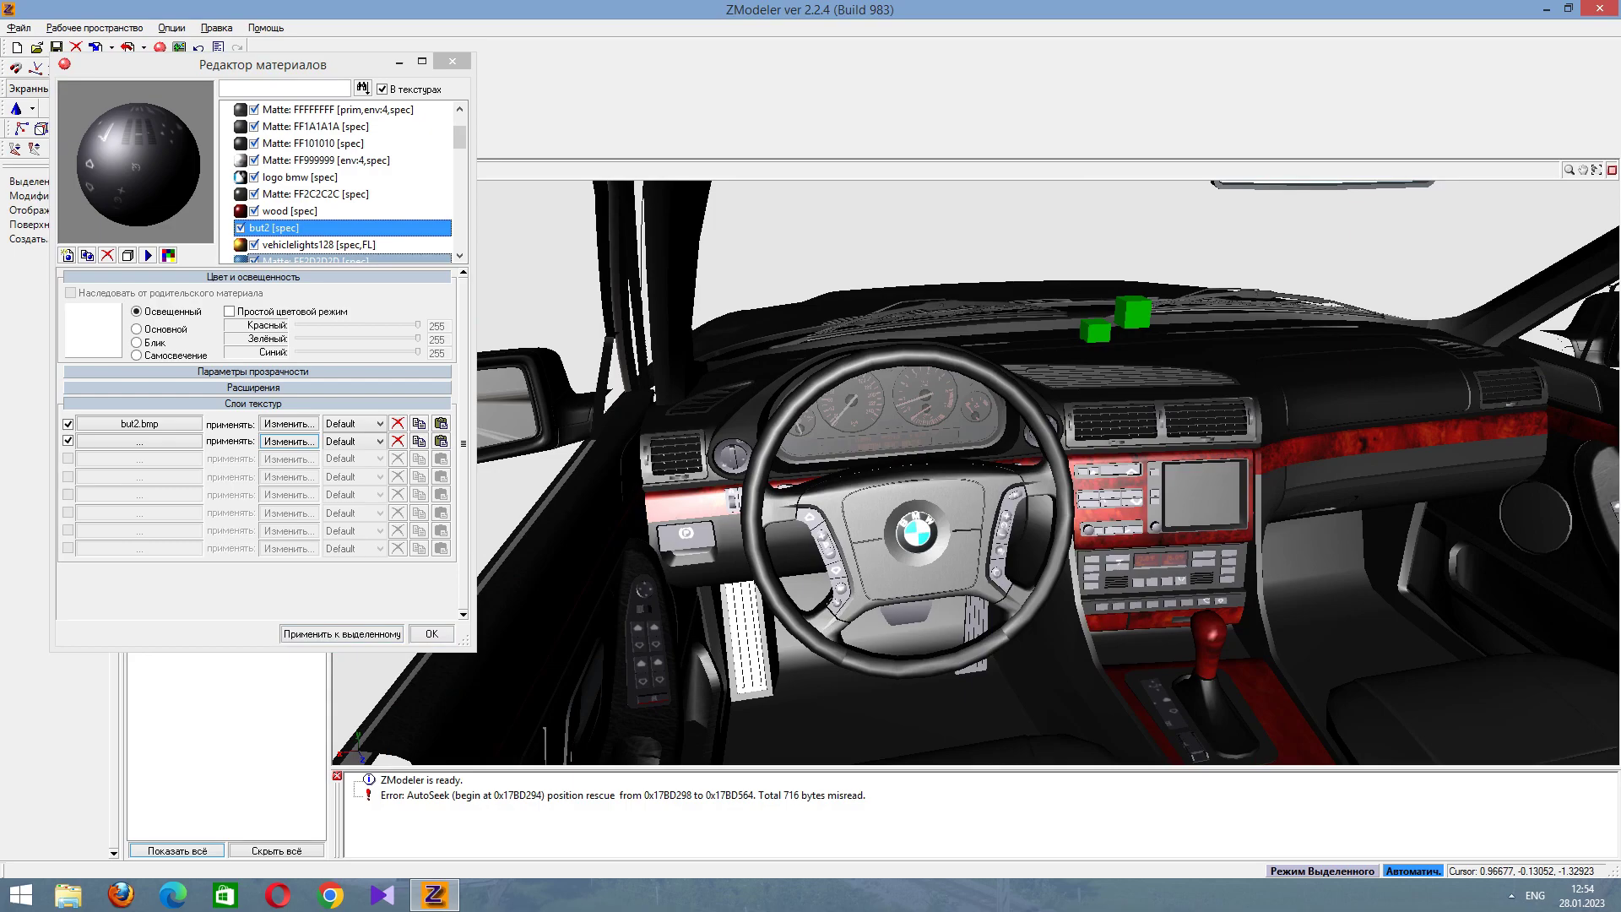
left_click(345, 325)
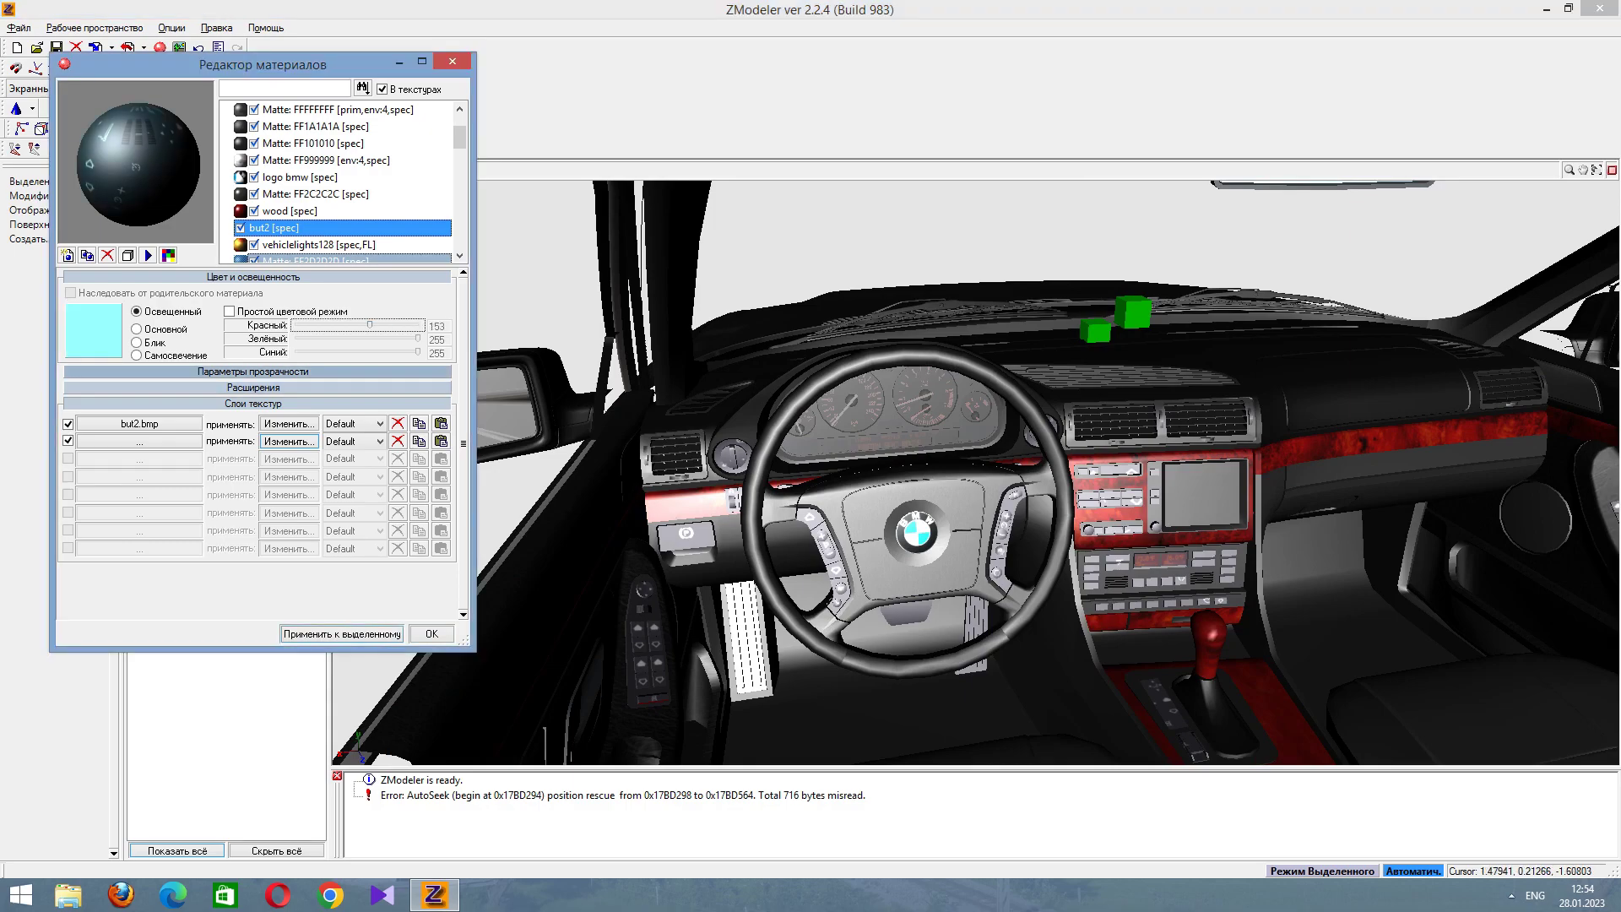
left_click(346, 339)
left_click(346, 352)
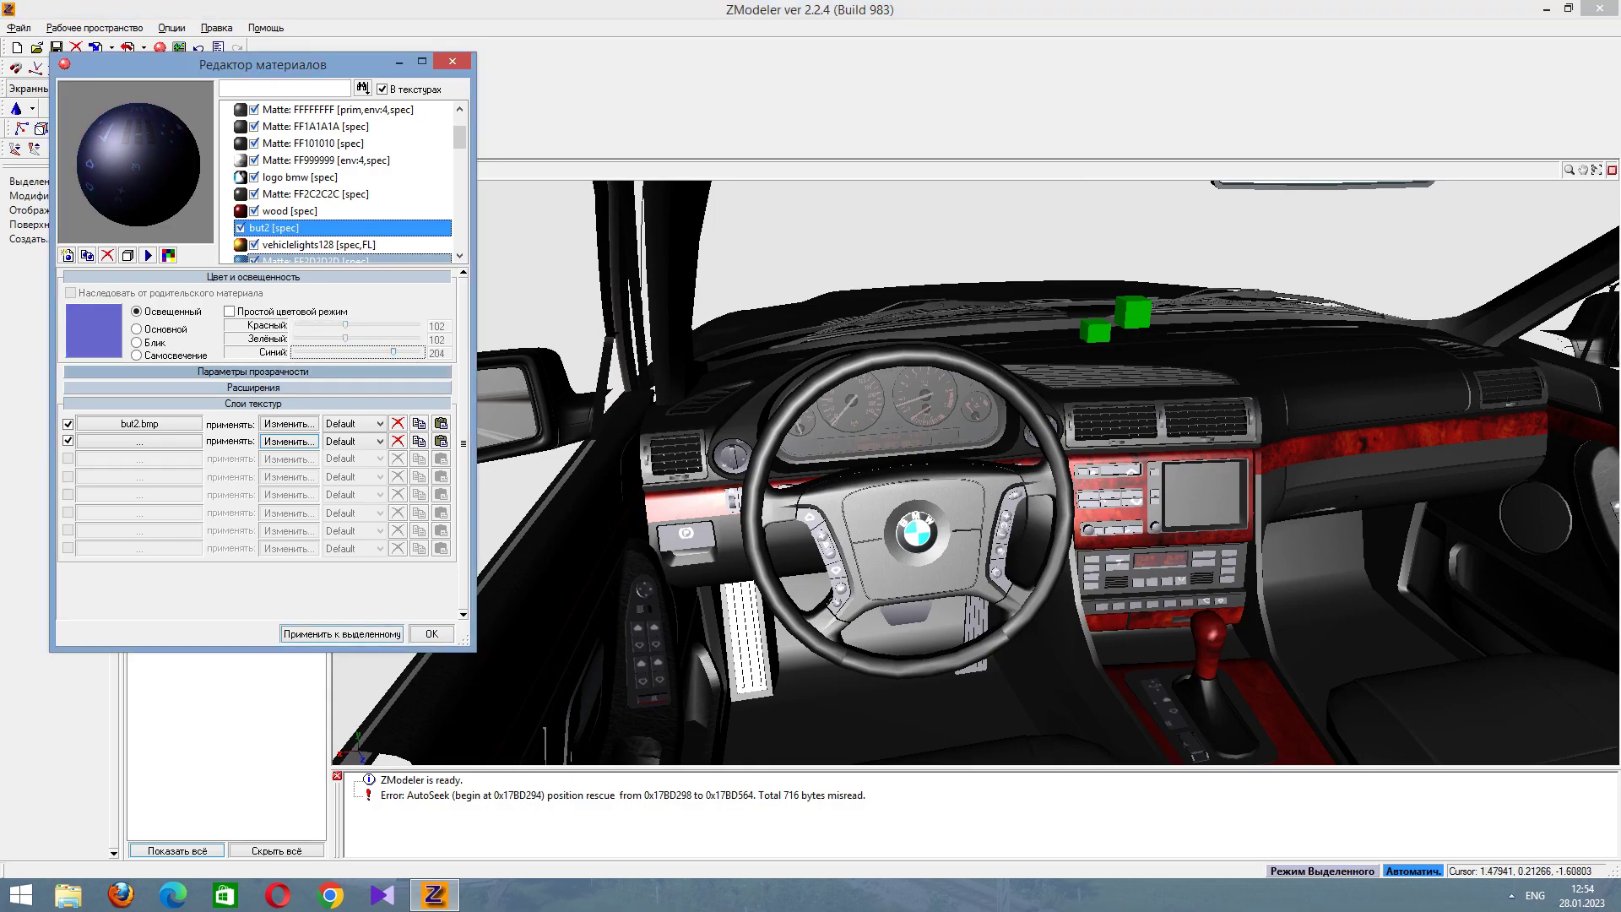
Toggle the vehiclelights128 [spec,FL] material off and on while examining the car's rear and front lights.
middle_click_drag(972, 465, 1224, 489)
scroll(971, 473, "down", 5)
middle_click_drag(971, 472, 1140, 490)
left_click(306, 245)
middle_click_drag(971, 472, 1351, 498)
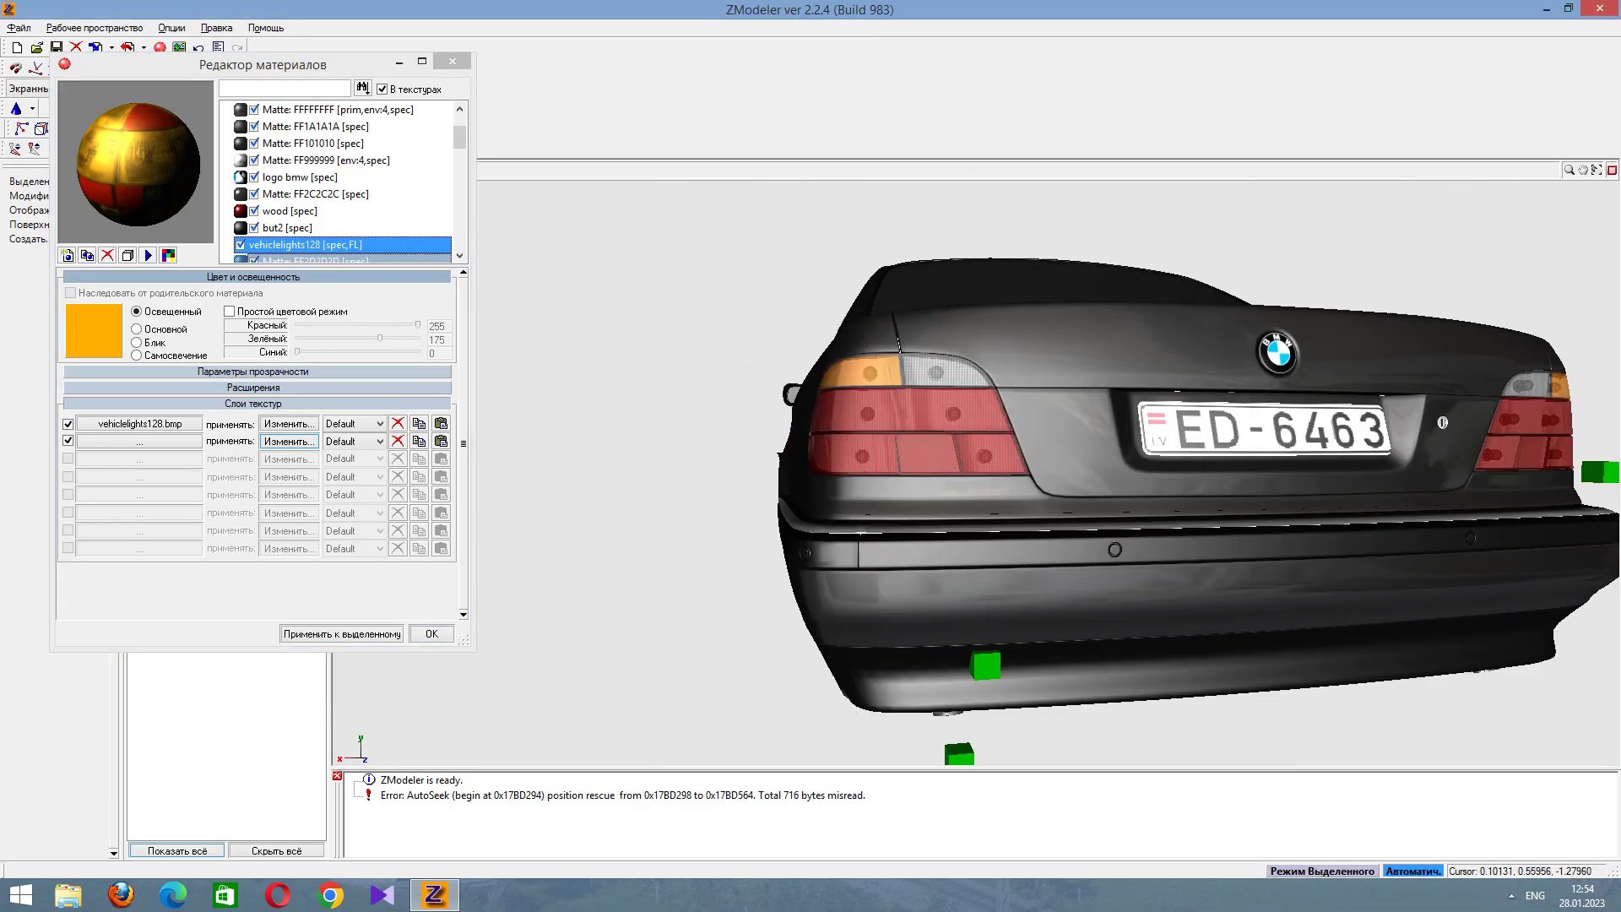
left_click(241, 244)
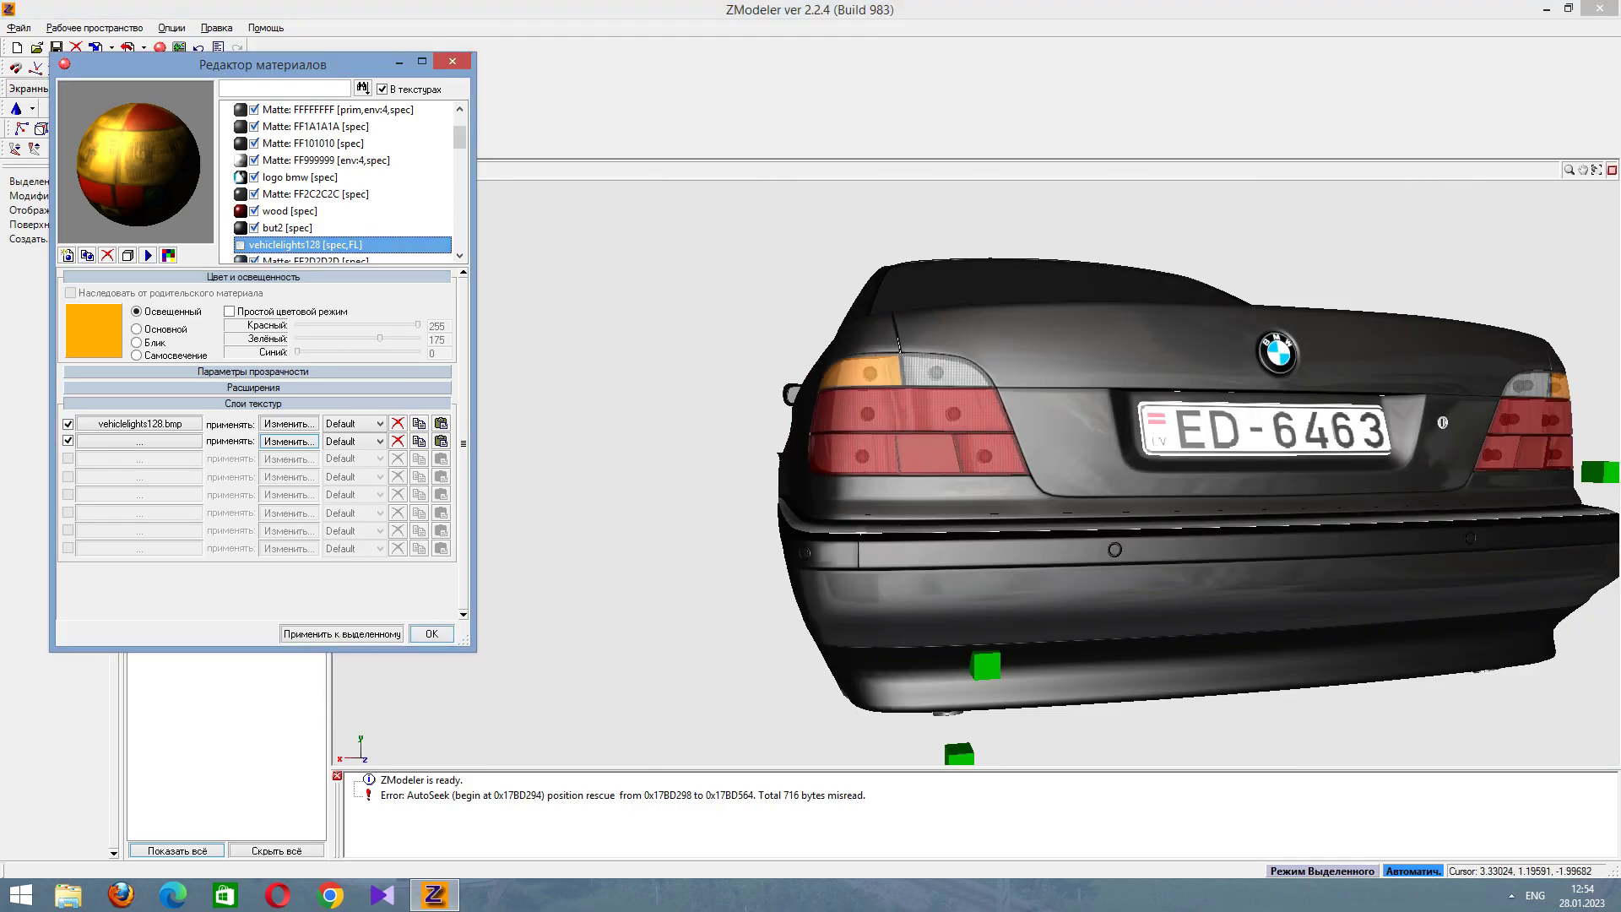
middle_click_drag(1098, 473, 1351, 481)
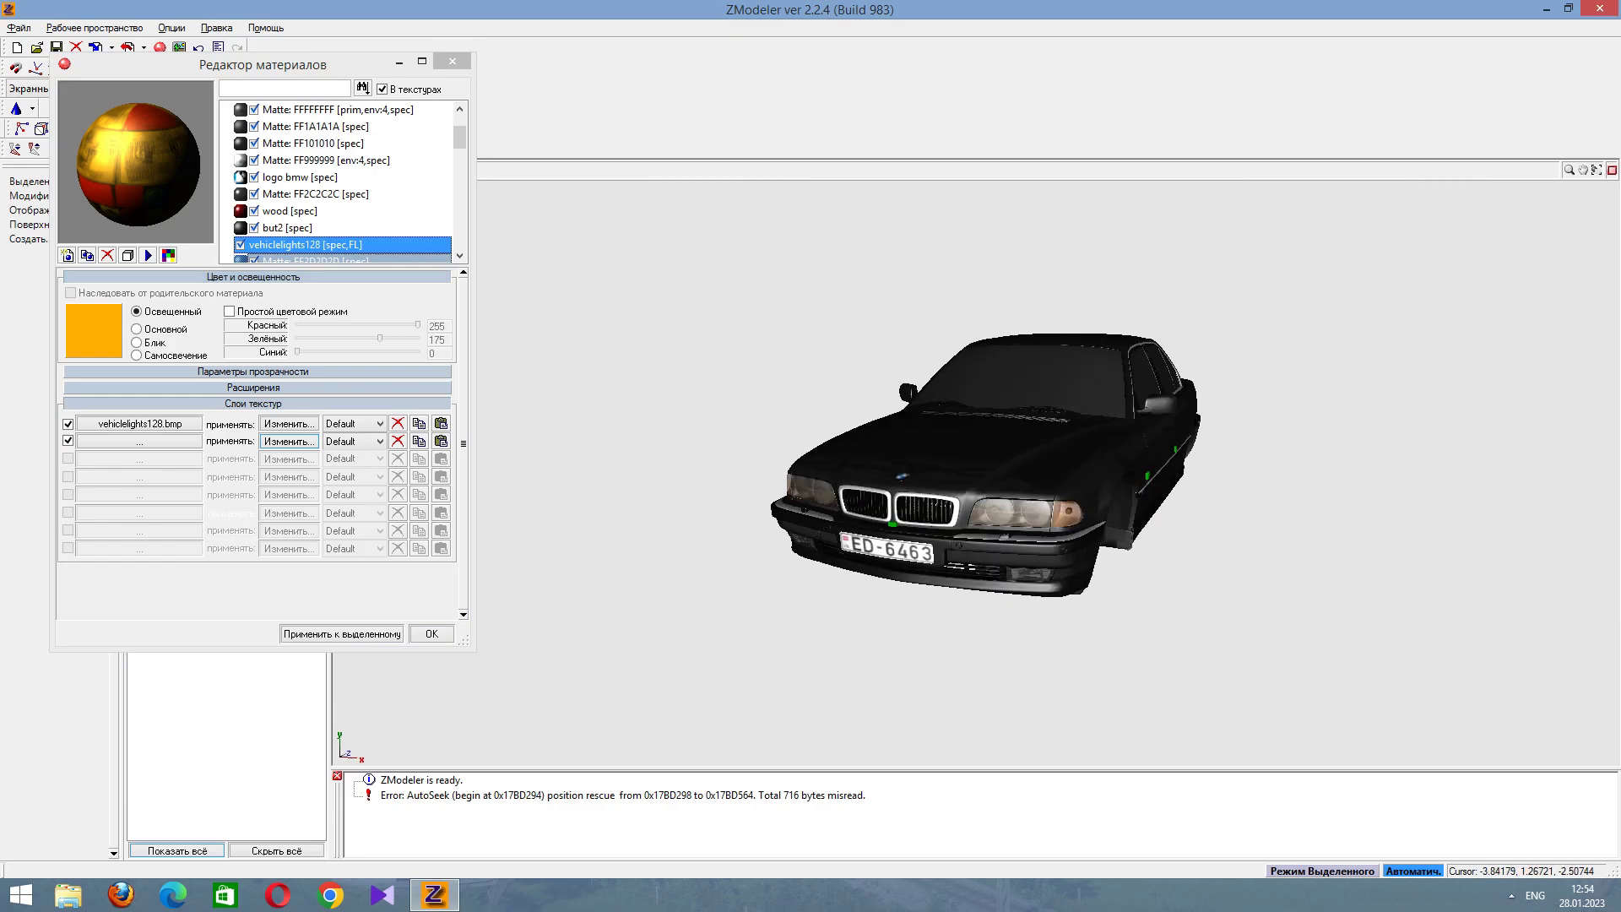
left_click(241, 245)
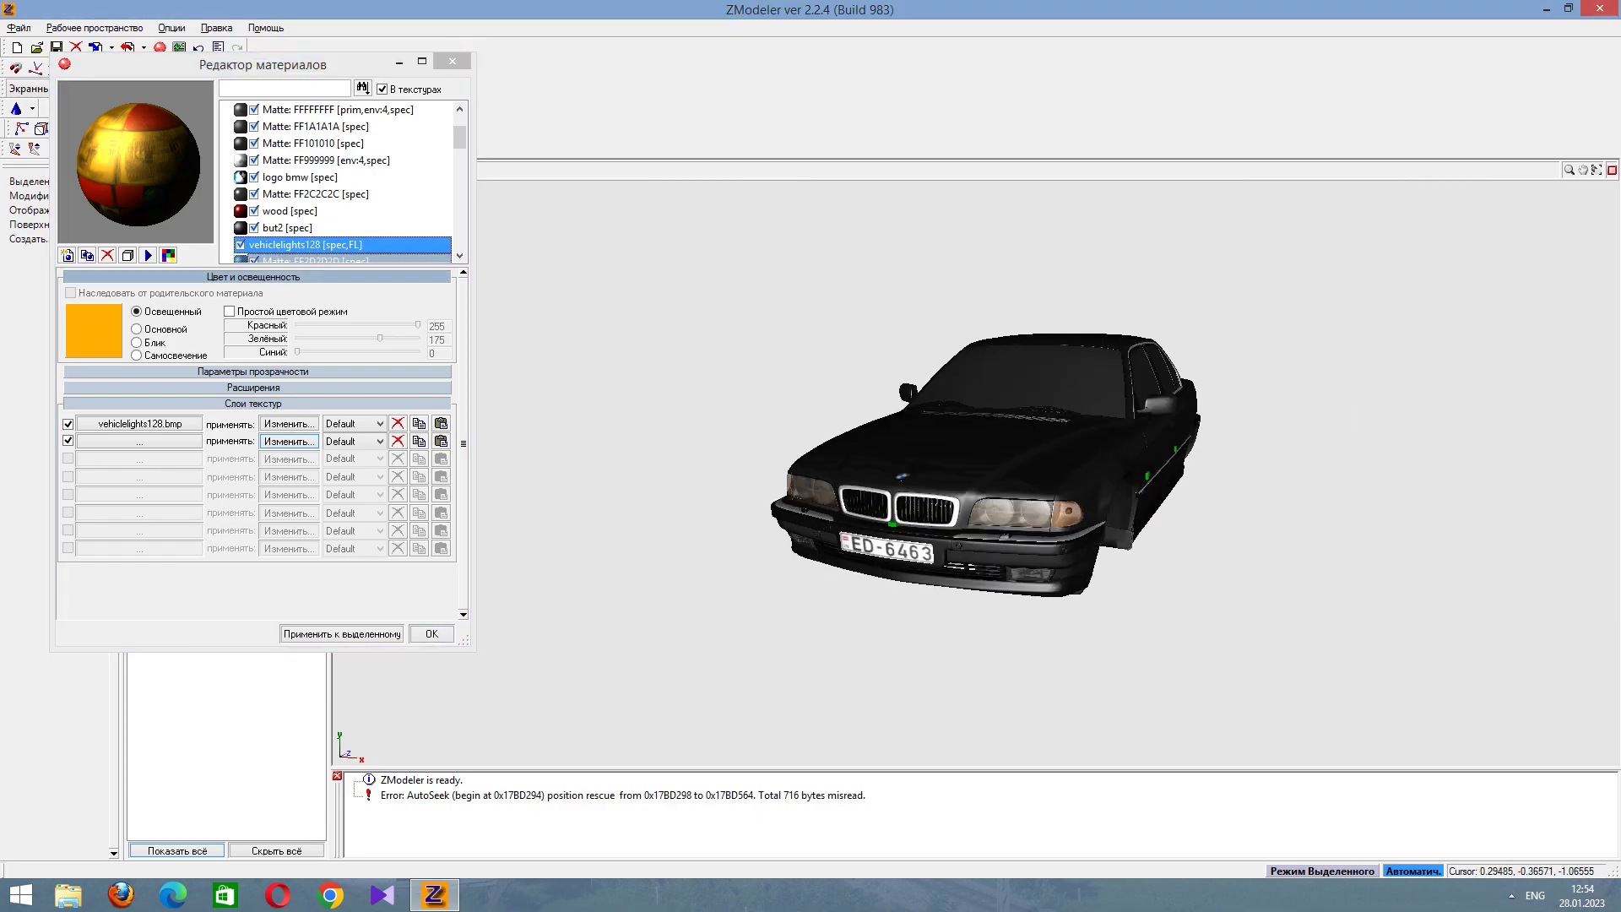
scroll(929, 472, "up", 5)
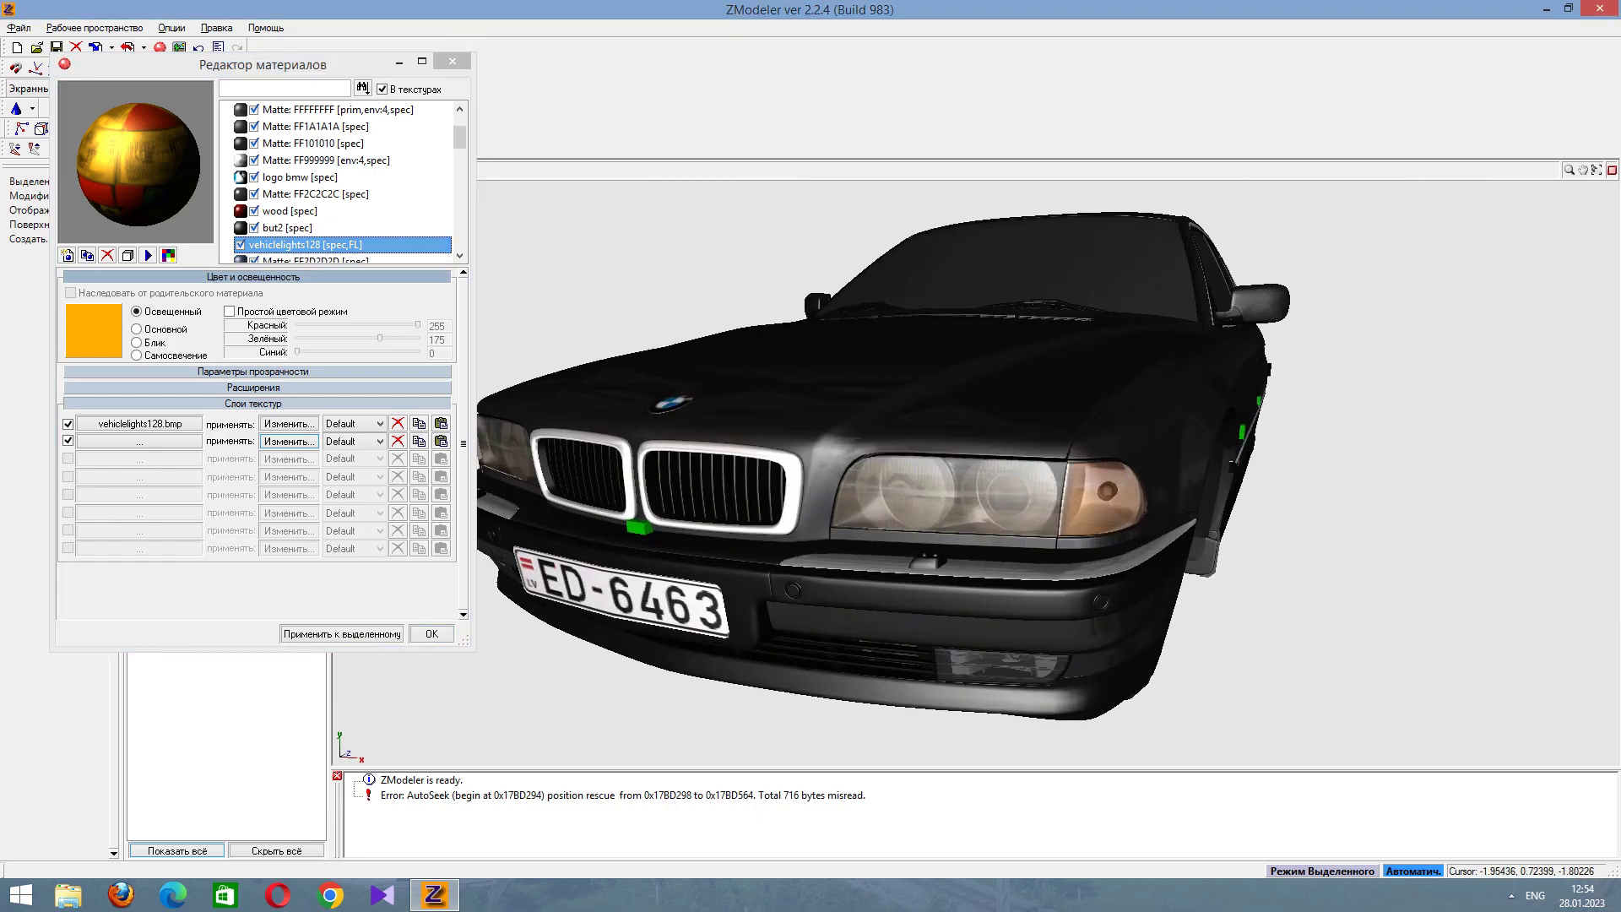
Rename the vehiclelights128 [spec,FL] material as vehiclelights128 [spec] and set its lit colour to 255, 255, 255.
left_click(353, 244)
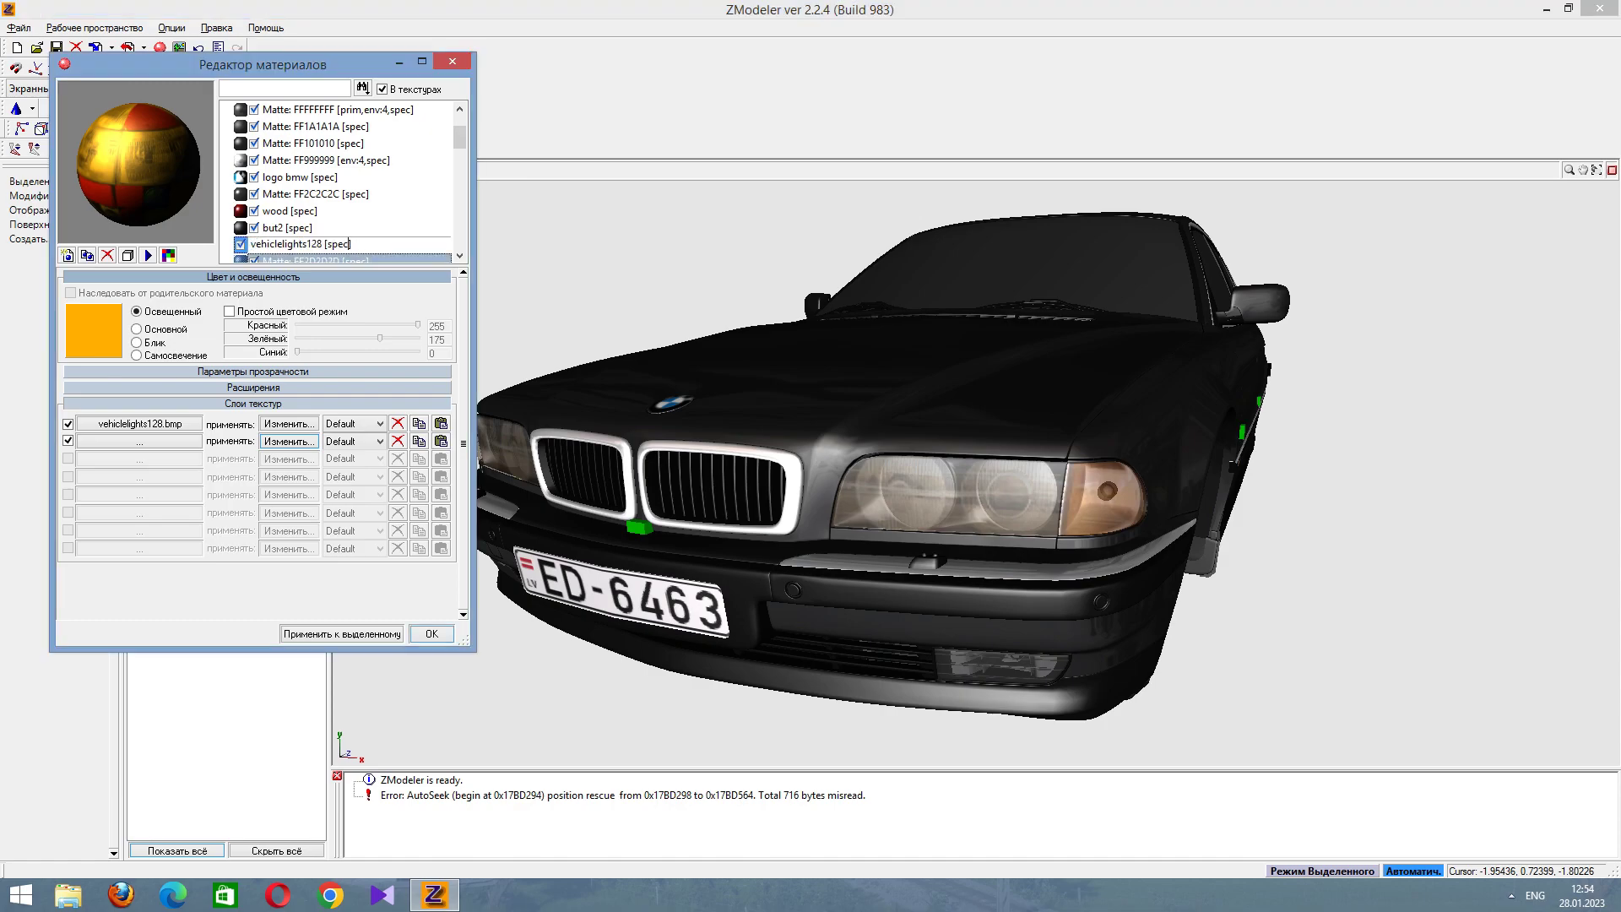
key("Return")
left_click_drag(380, 337, 418, 338)
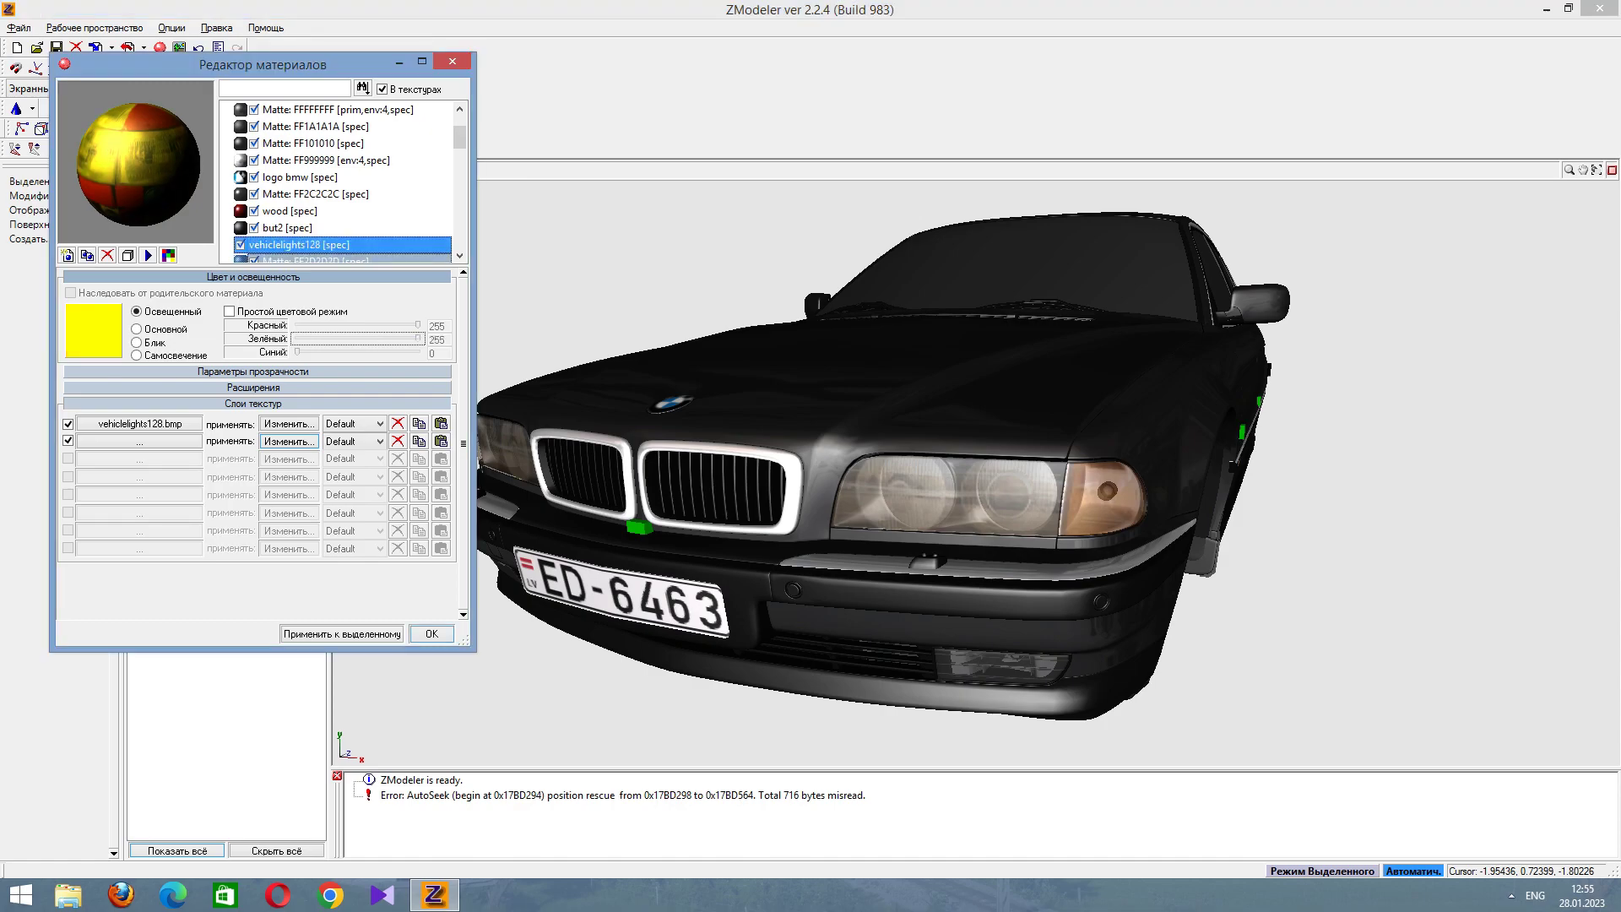
left_click_drag(298, 351, 418, 351)
Set the specular colour of the vehiclelights128 [spec] material to 255, 255, 255 and apply the material to the selection.
left_click(137, 342)
left_click(416, 324)
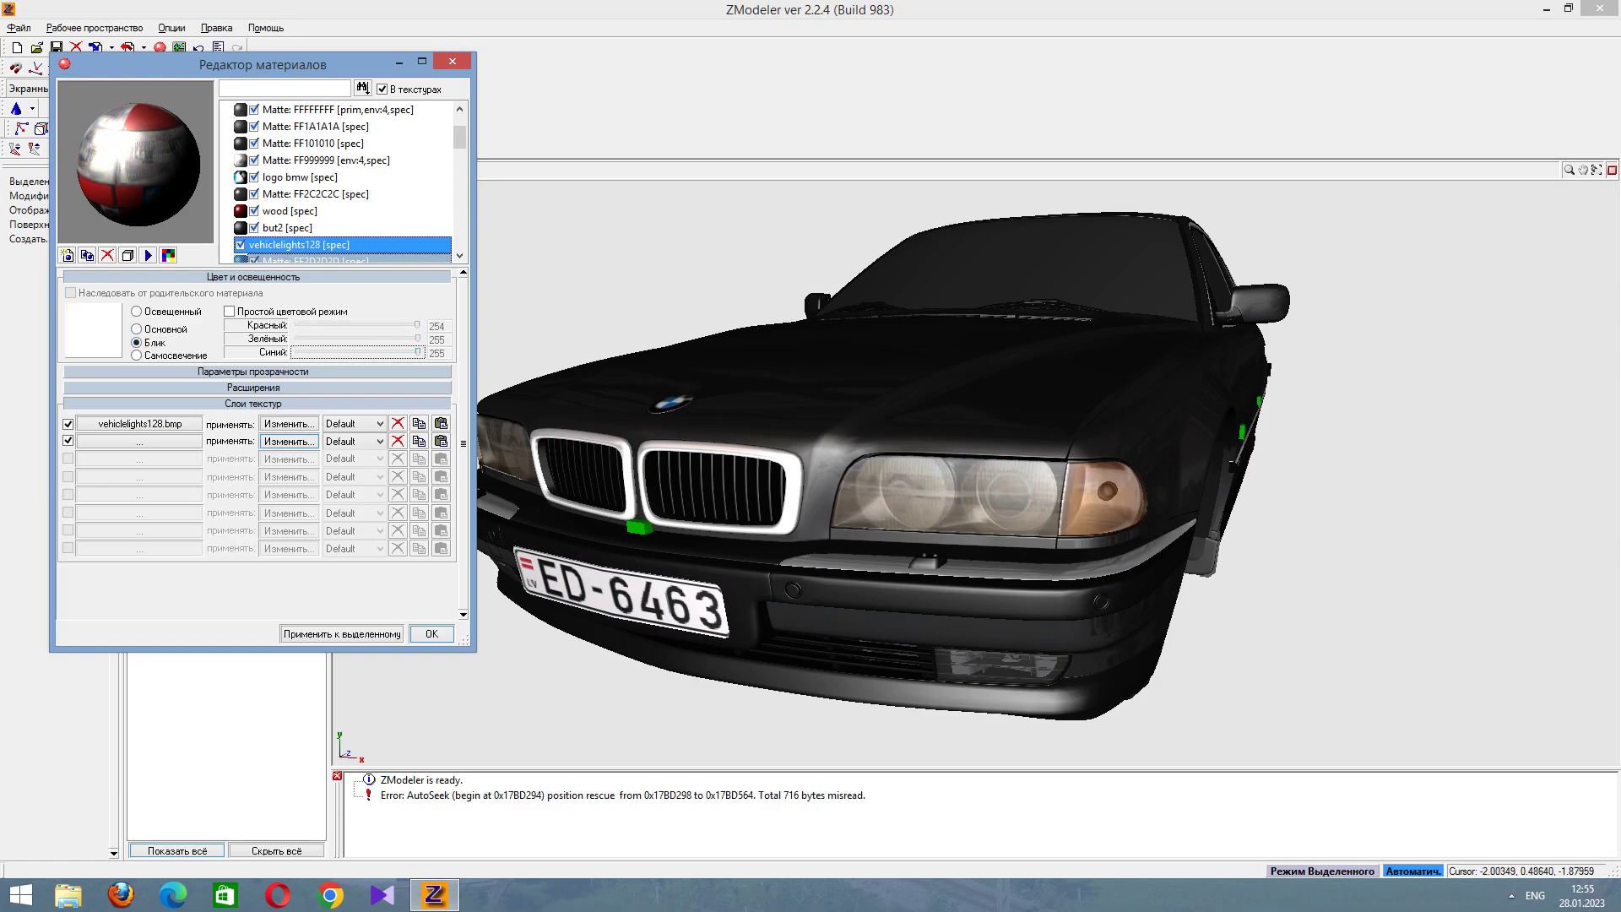
left_click(418, 325)
left_click(342, 633)
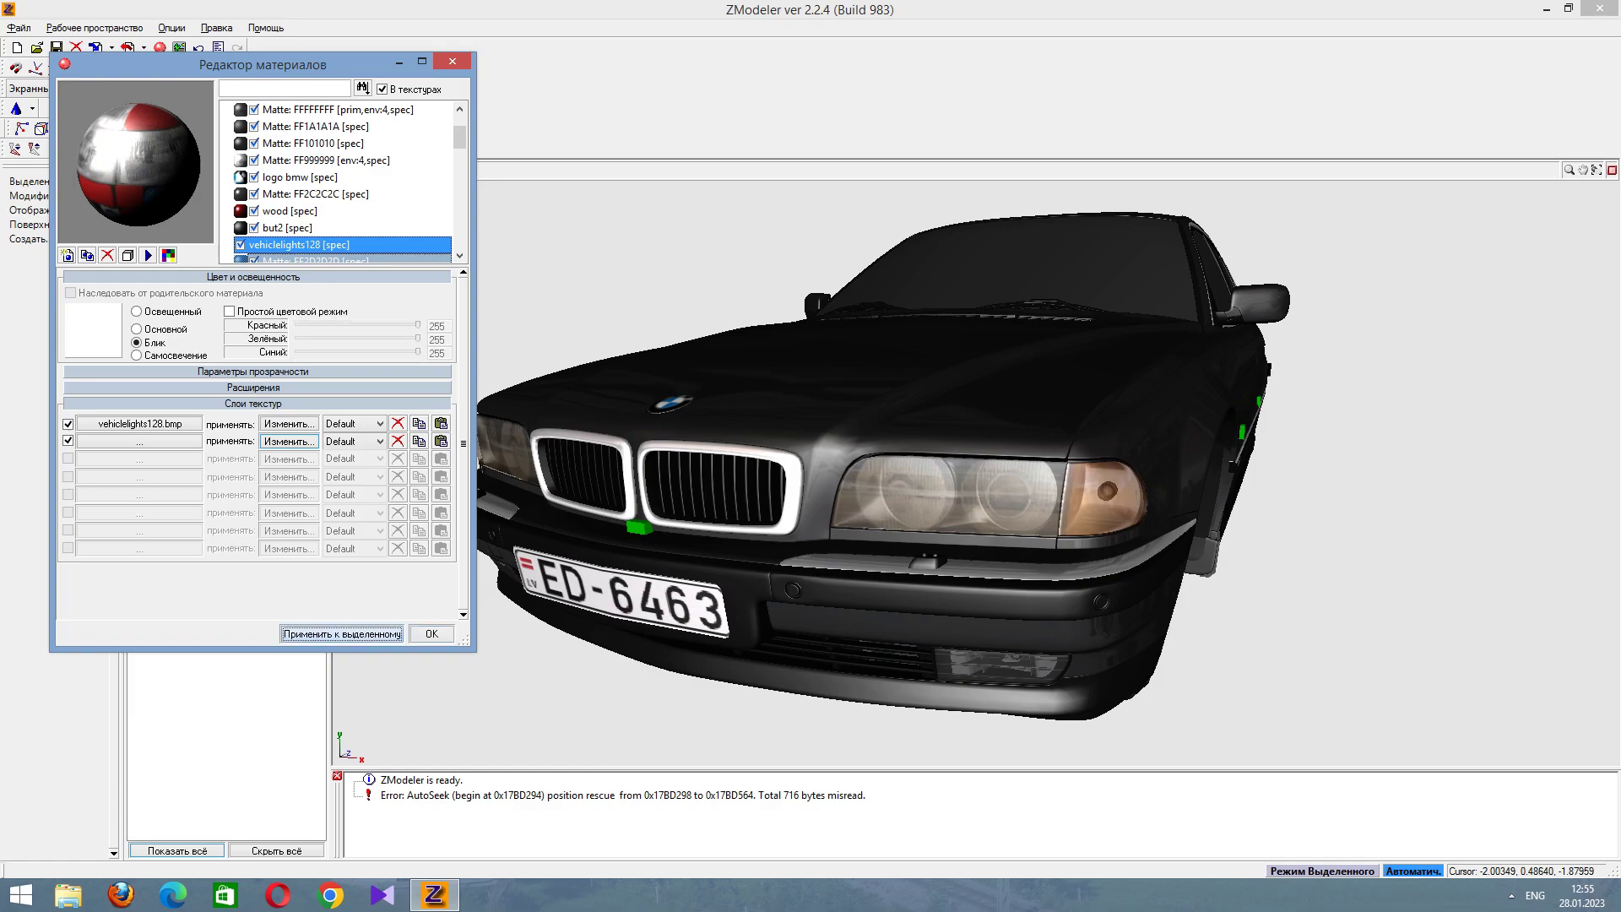
Add metals1.bmp as the second texture layer of the renamed vehiclelights128 [spec] material.
left_click(140, 440)
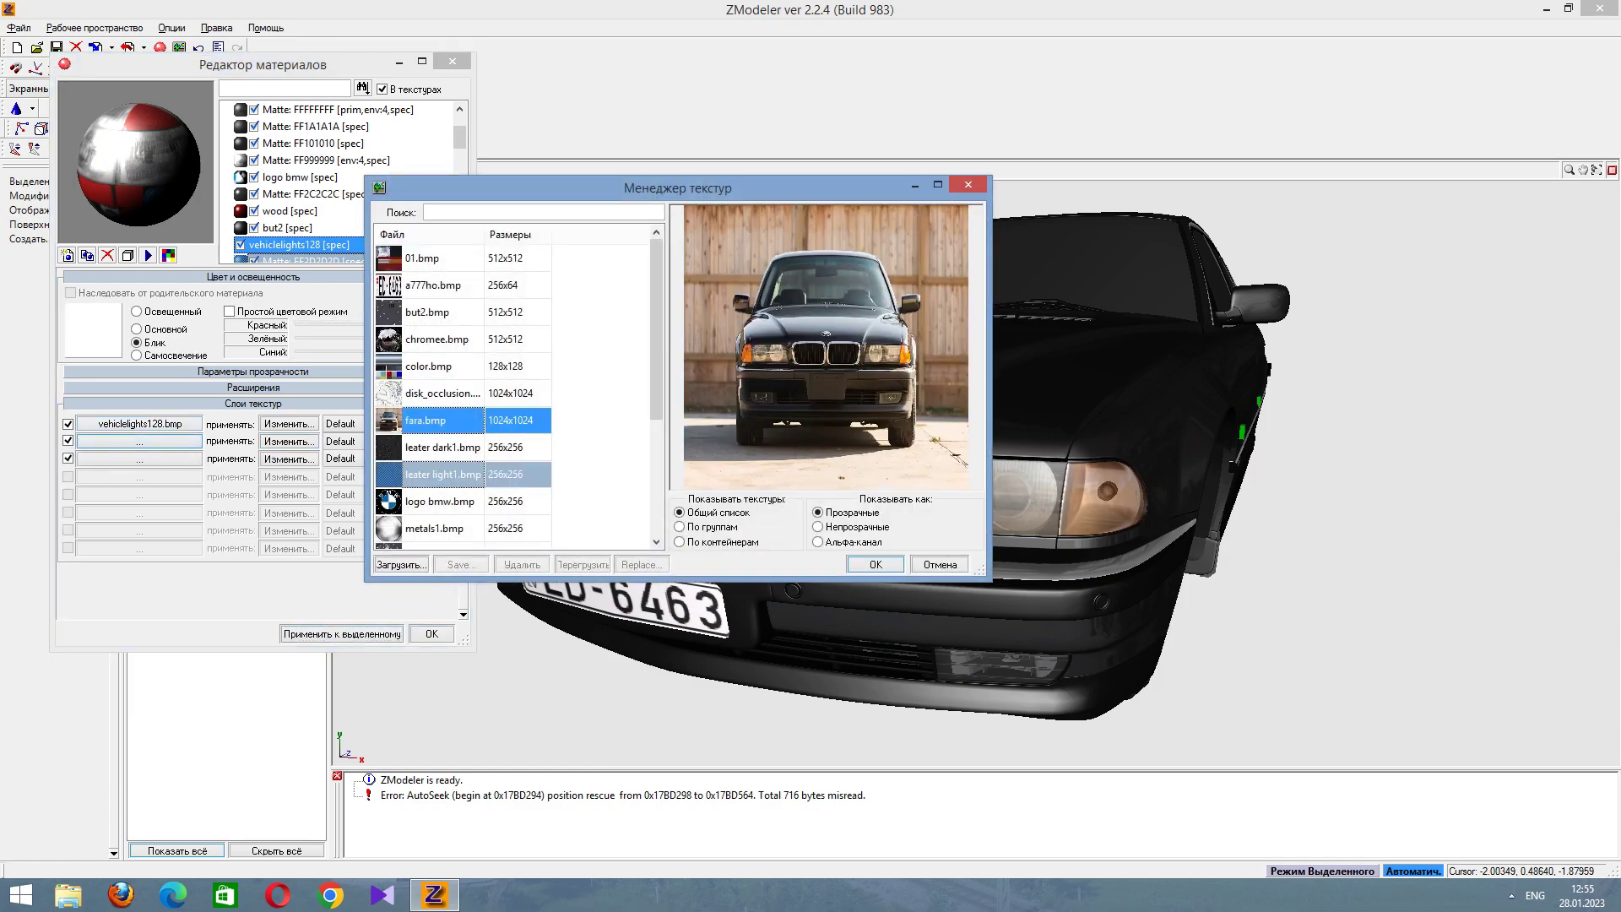
left_click(434, 528)
key("Return")
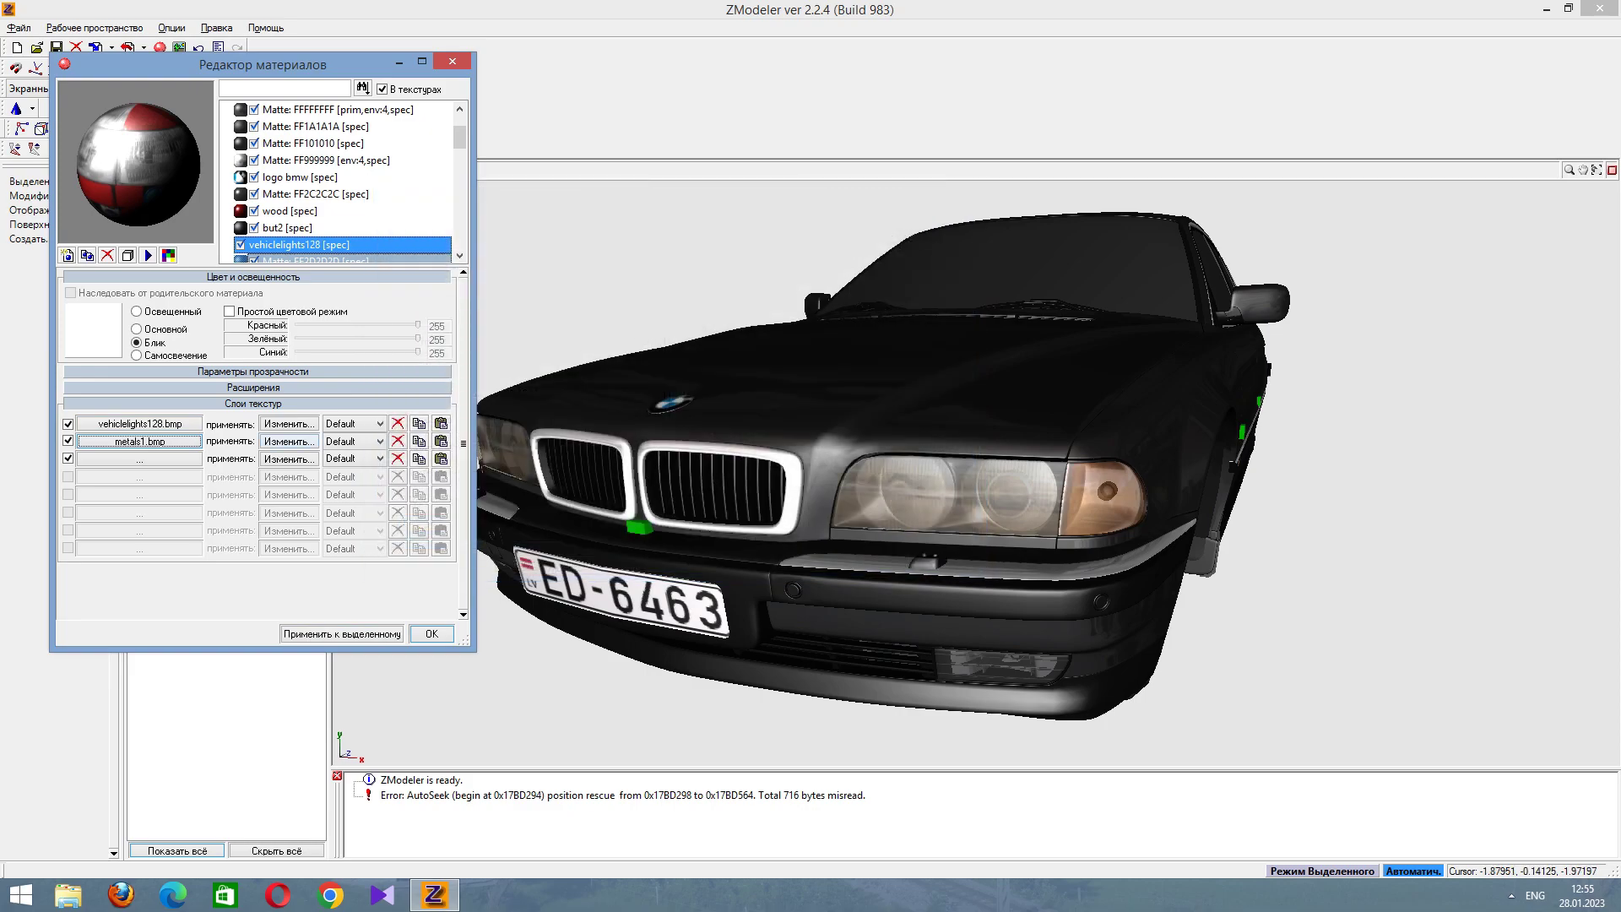
Set the vehicle lights material's metals1.bmp layer to the MultiplyAdd colour operation with Auto Sphere Environment coordinates, and check the car's front.
left_click(288, 441)
left_click(692, 286)
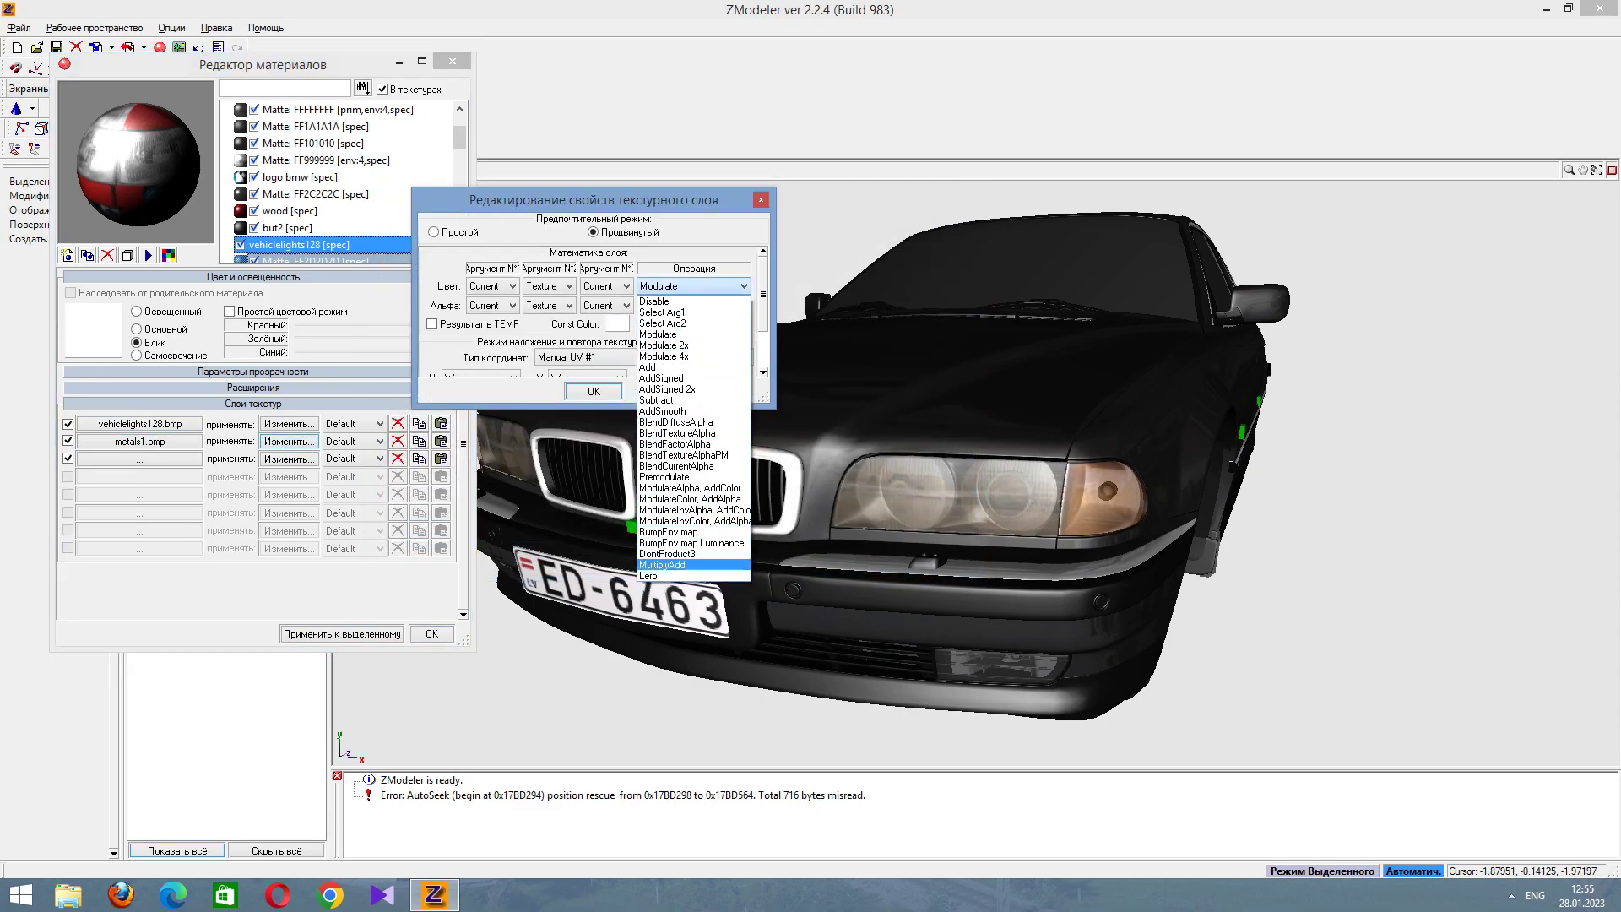
left_click(662, 564)
left_click(641, 357)
left_click(642, 448)
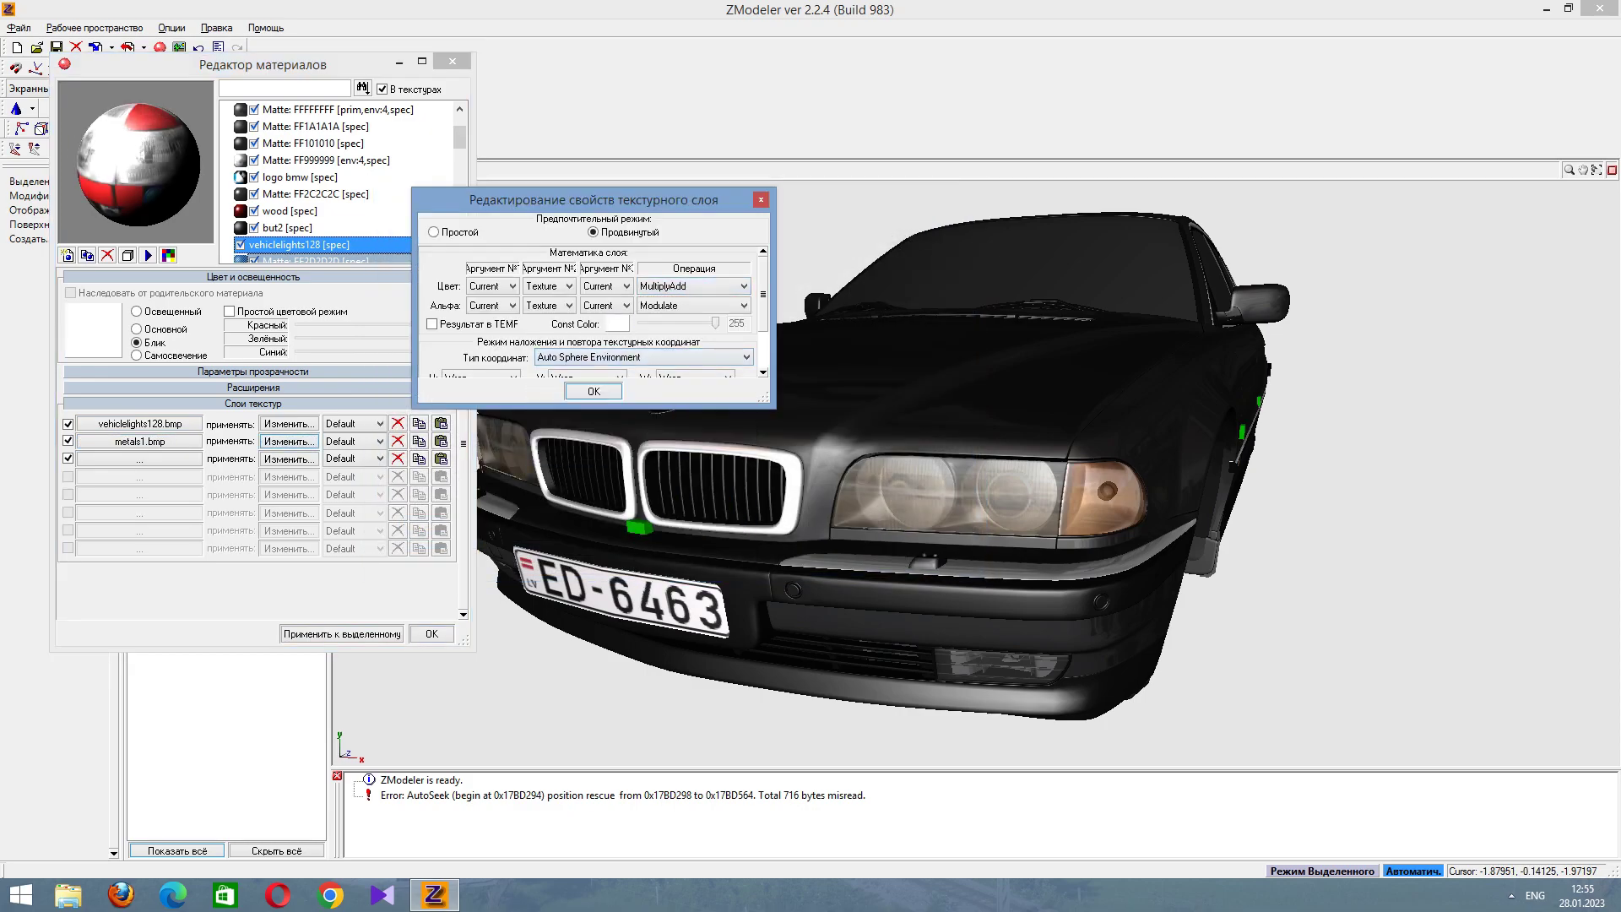
left_click(594, 391)
key("f")
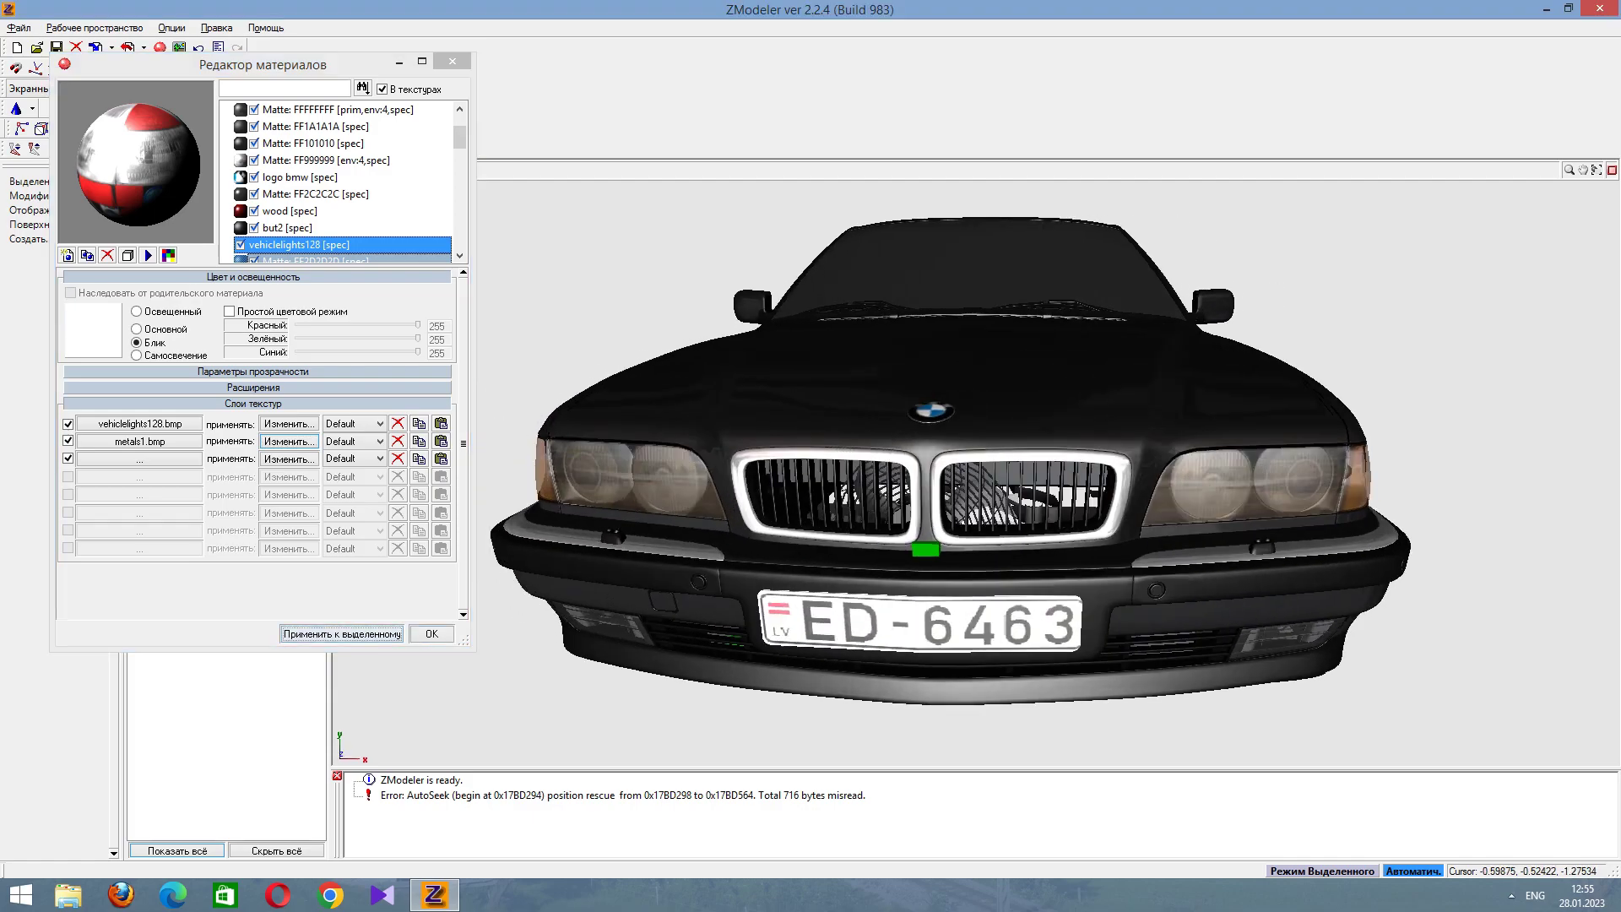
Go through the materials up to vehiclelights128 [spec,RR] and examine the tail light at the rear of the car.
left_click(304, 259)
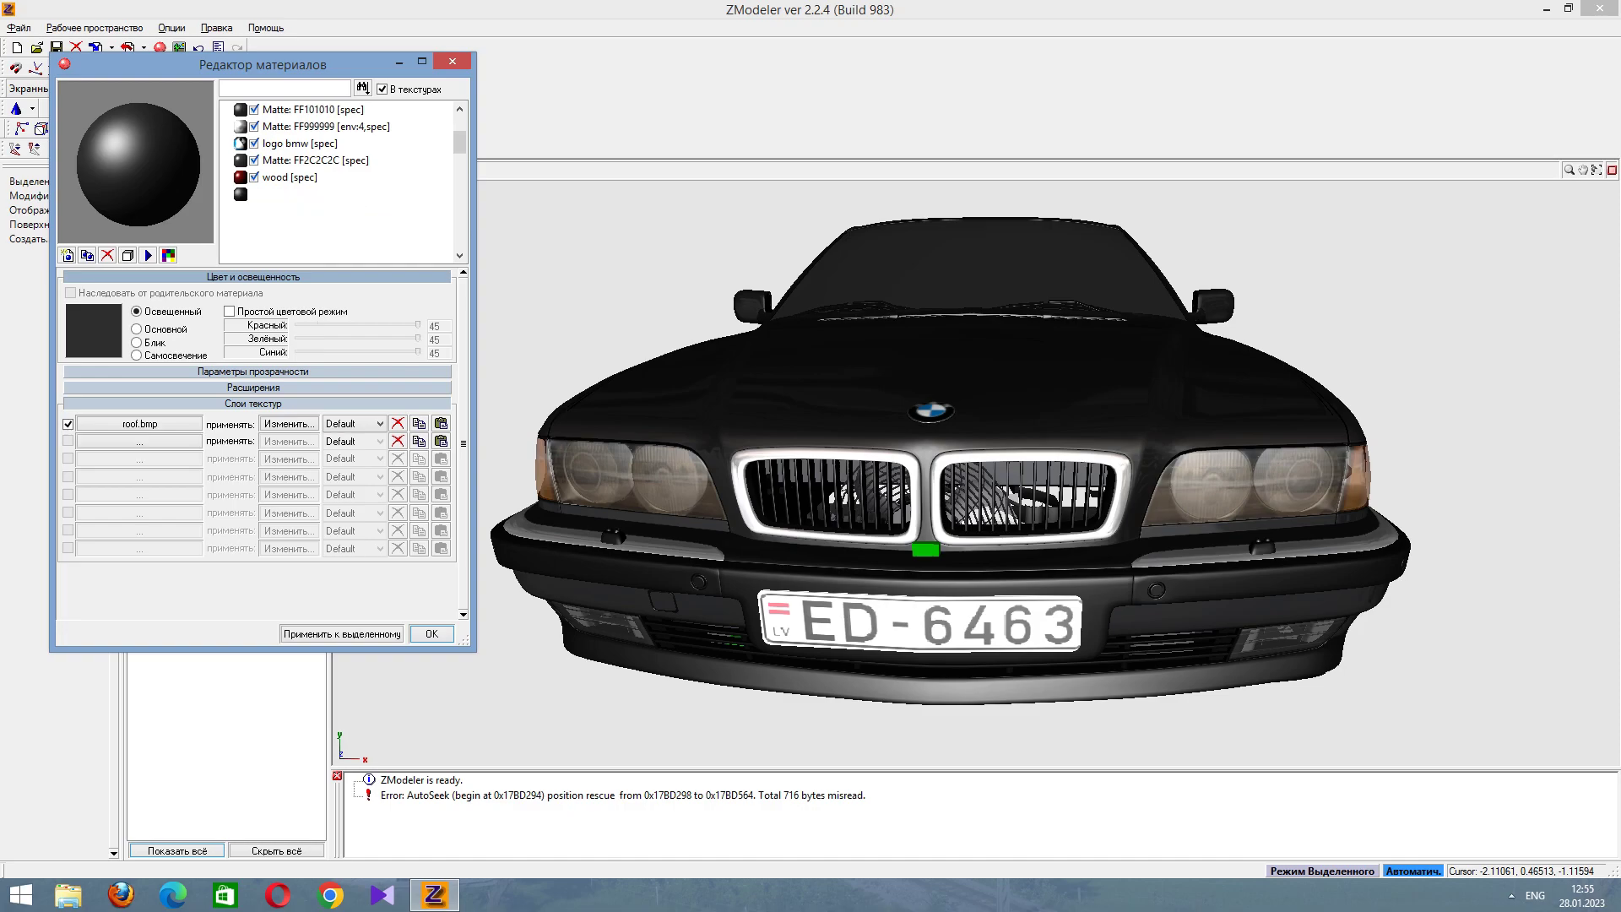
left_click(304, 259)
left_click(304, 259)
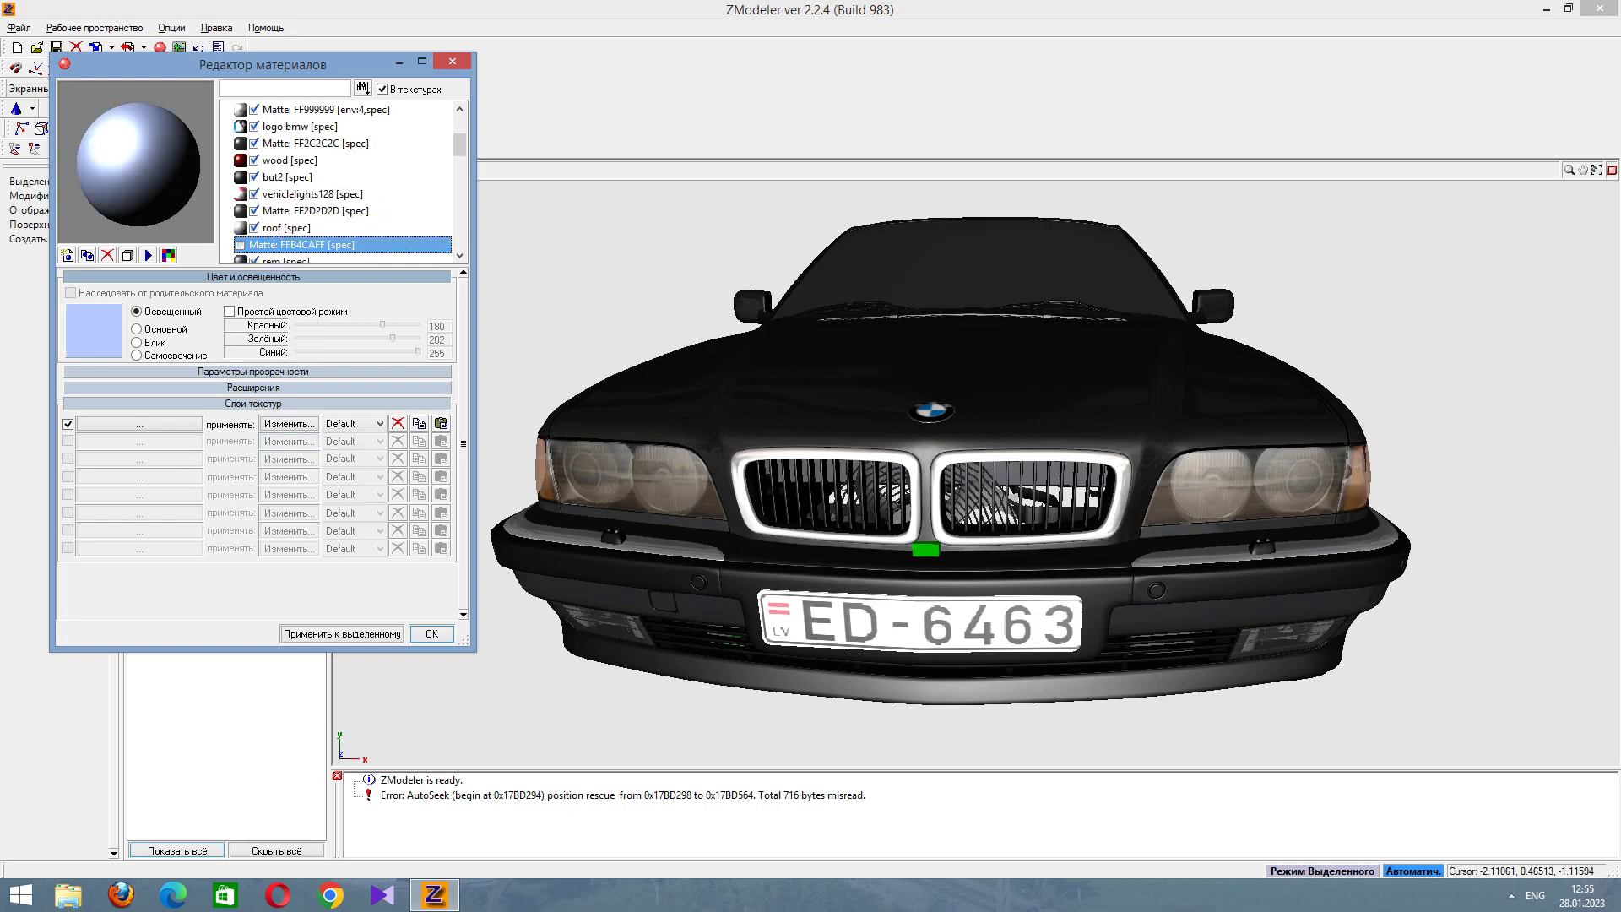
key("Down")
key("Down")
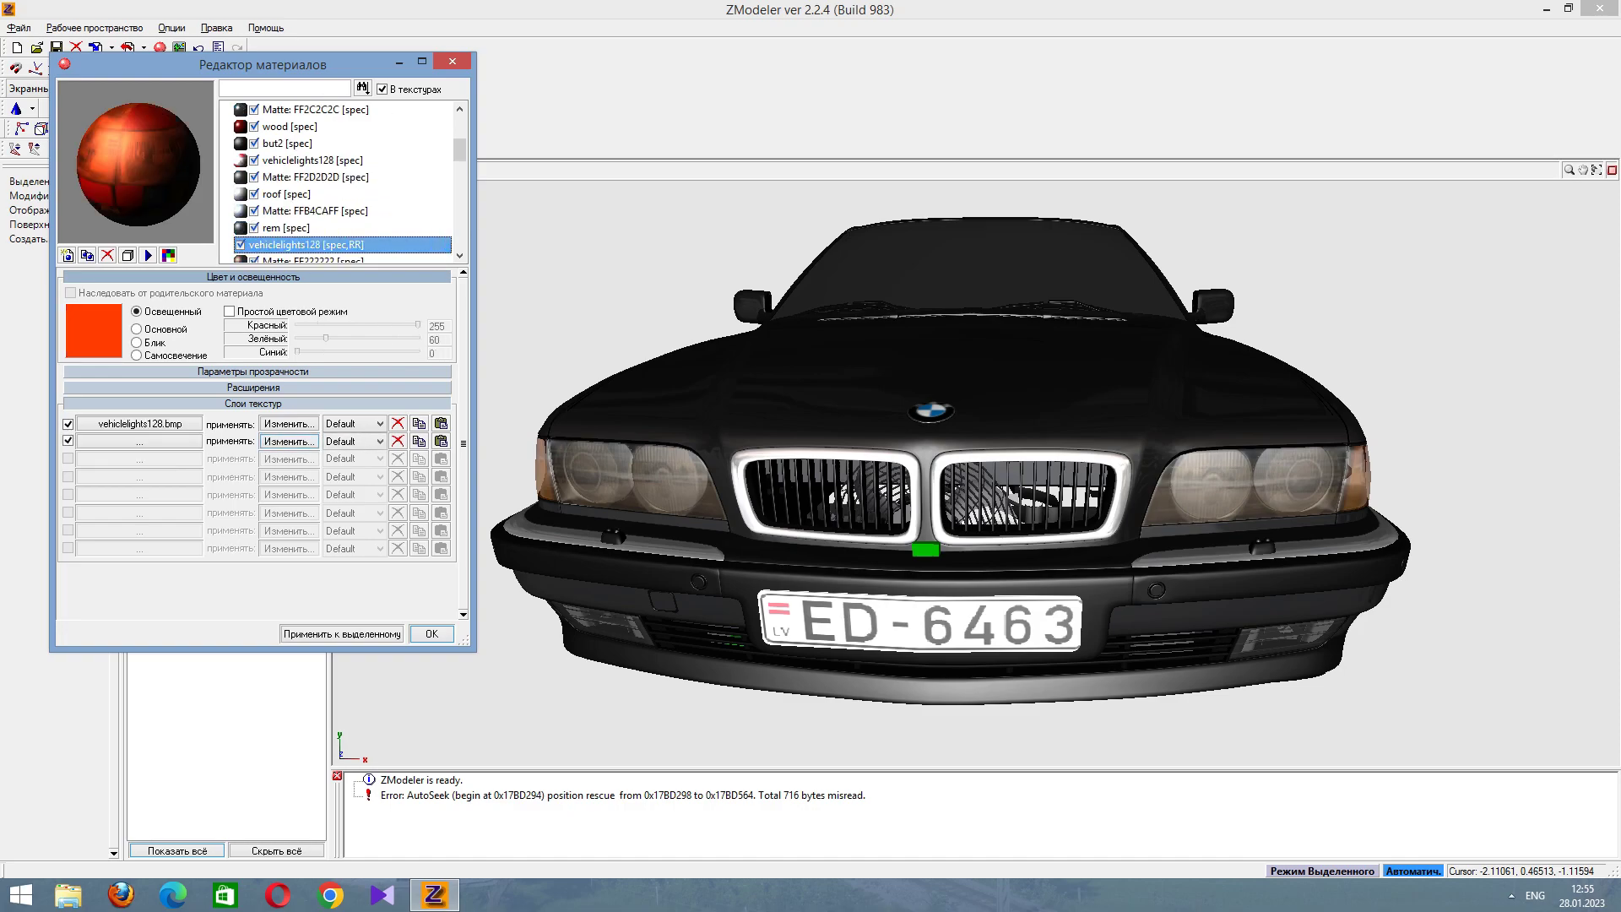
middle_click_drag(929, 473, 591, 485)
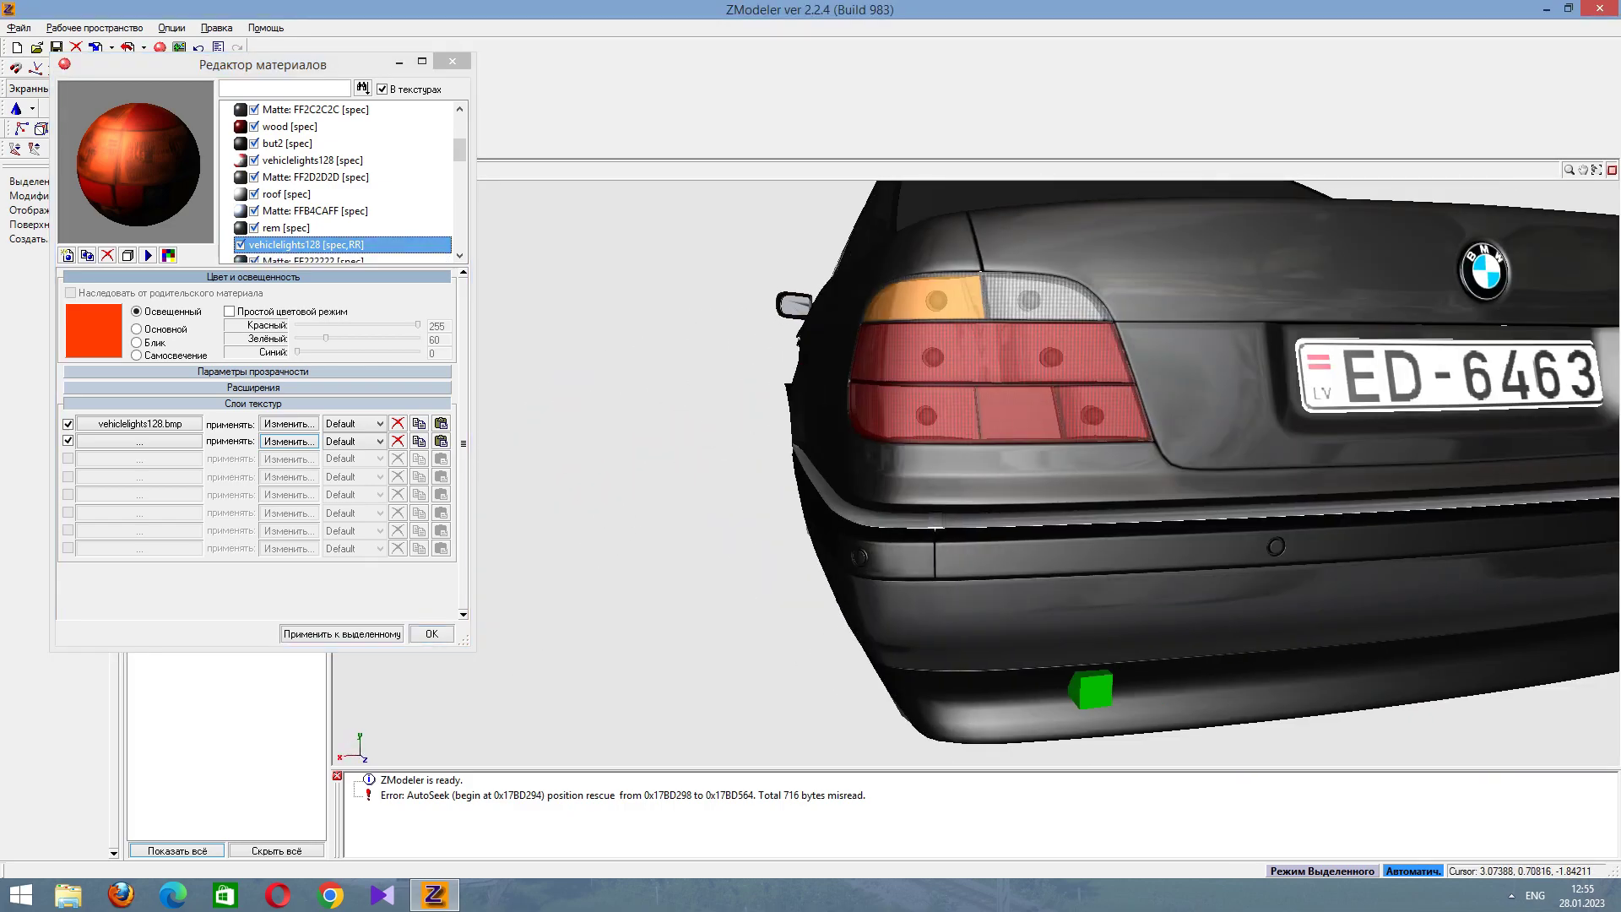
scroll(971, 472, "up", 6)
scroll(971, 473, "down", 4)
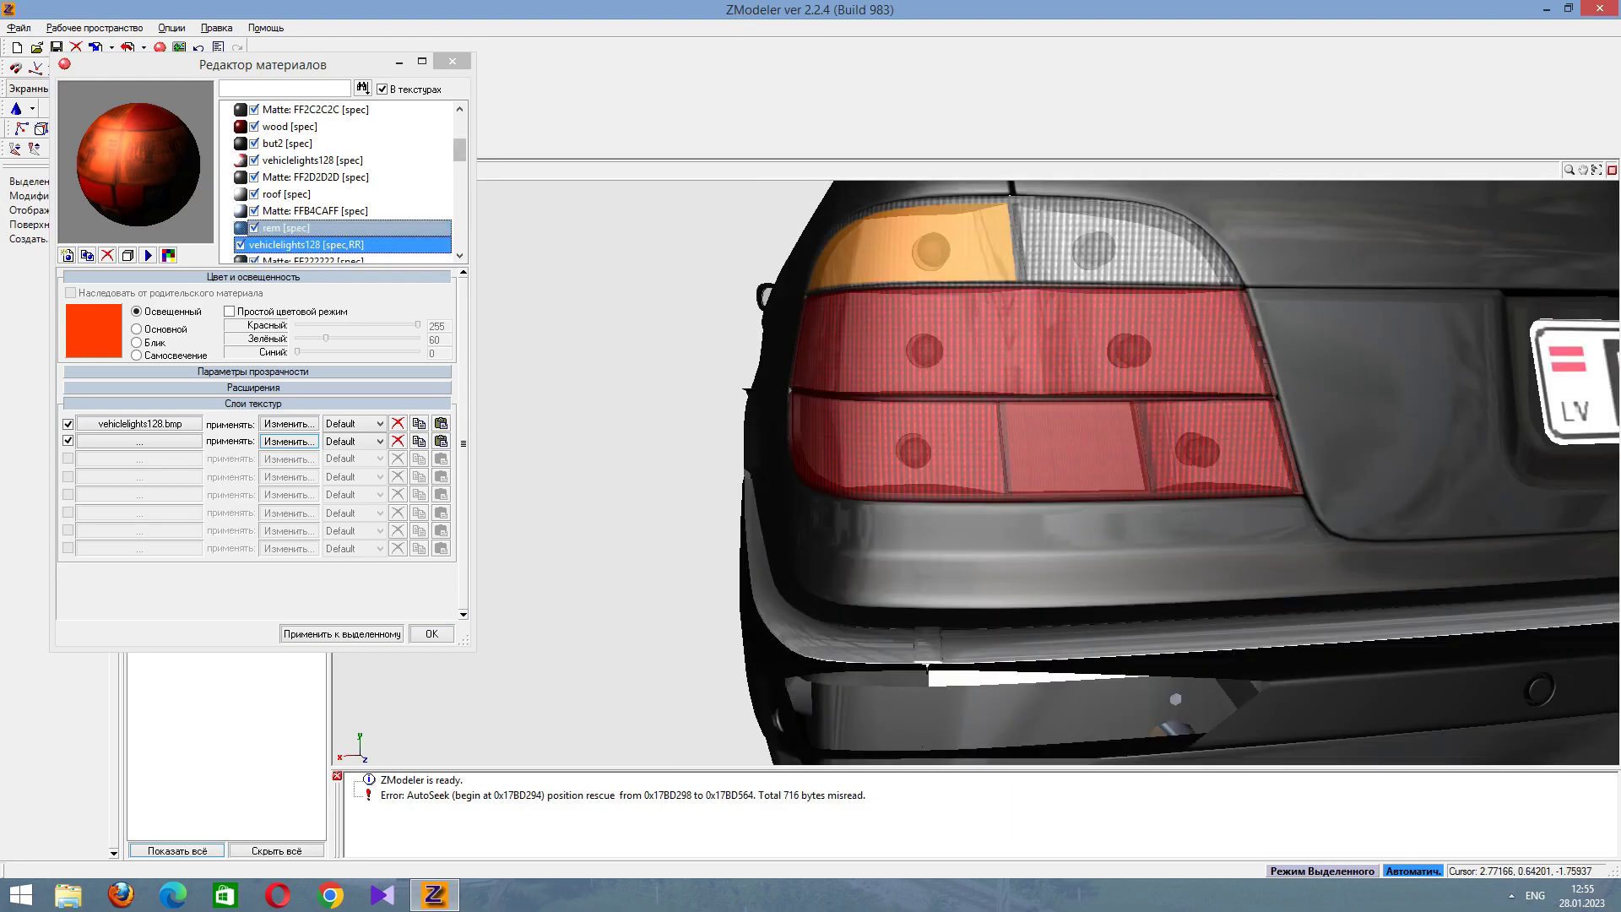
Find the material that uses taillight.bmp and hide it to expose the inside of the tail lights.
scroll(342, 182, "down", 2)
scroll(342, 181, "down", 1)
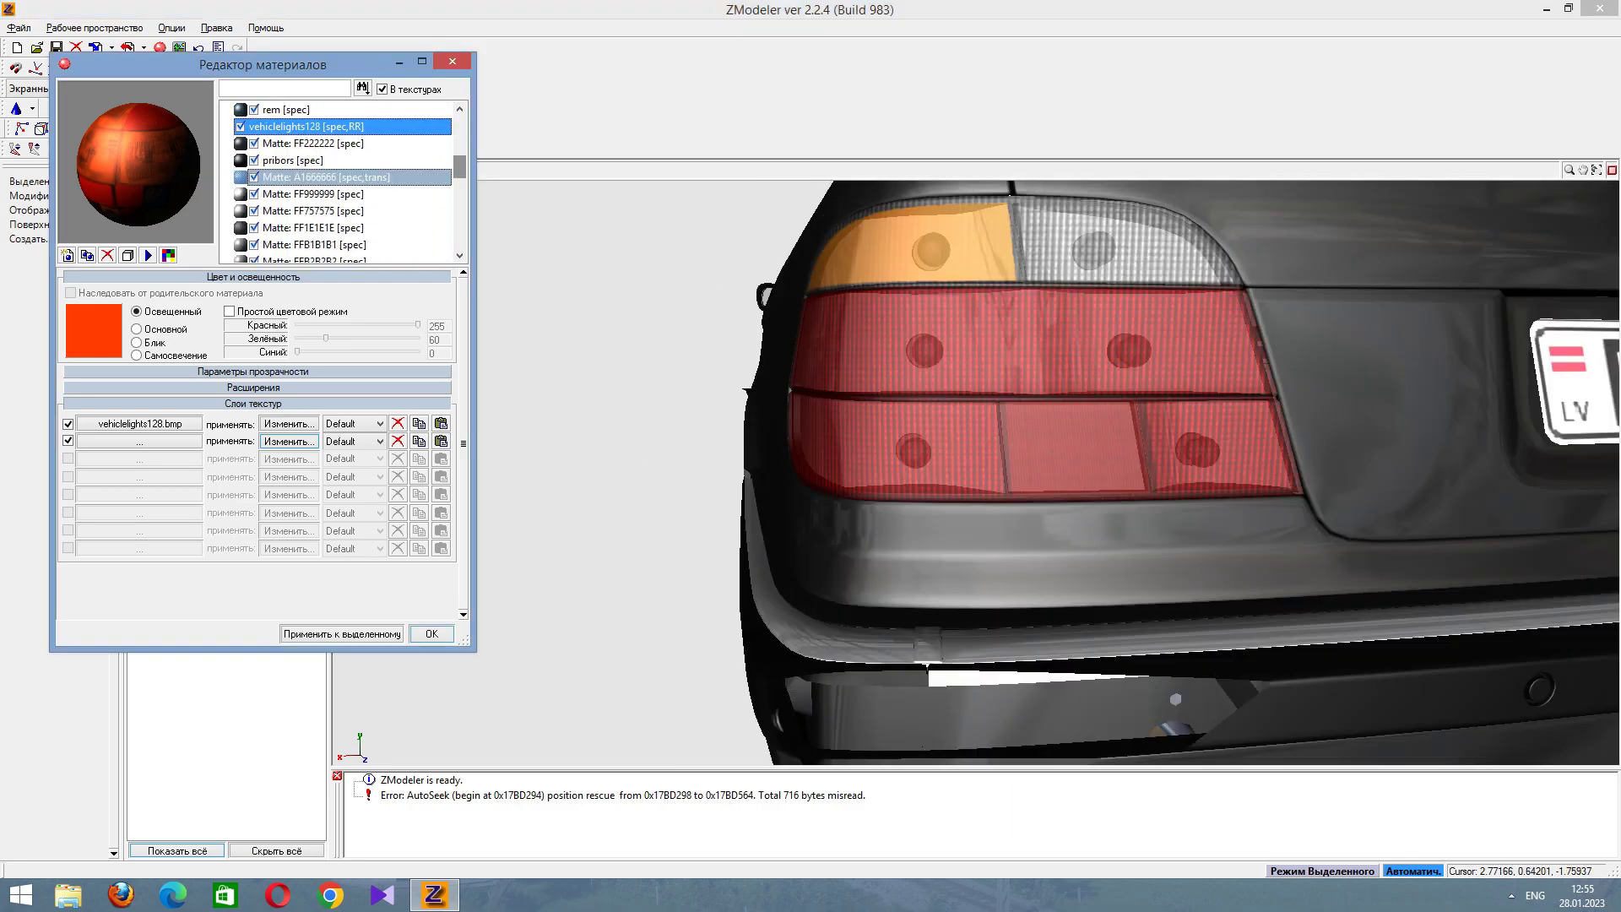
left_click(321, 160)
scroll(342, 181, "down", 3)
double_click(306, 228)
scroll(342, 181, "up", 3)
scroll(342, 182, "up", 2)
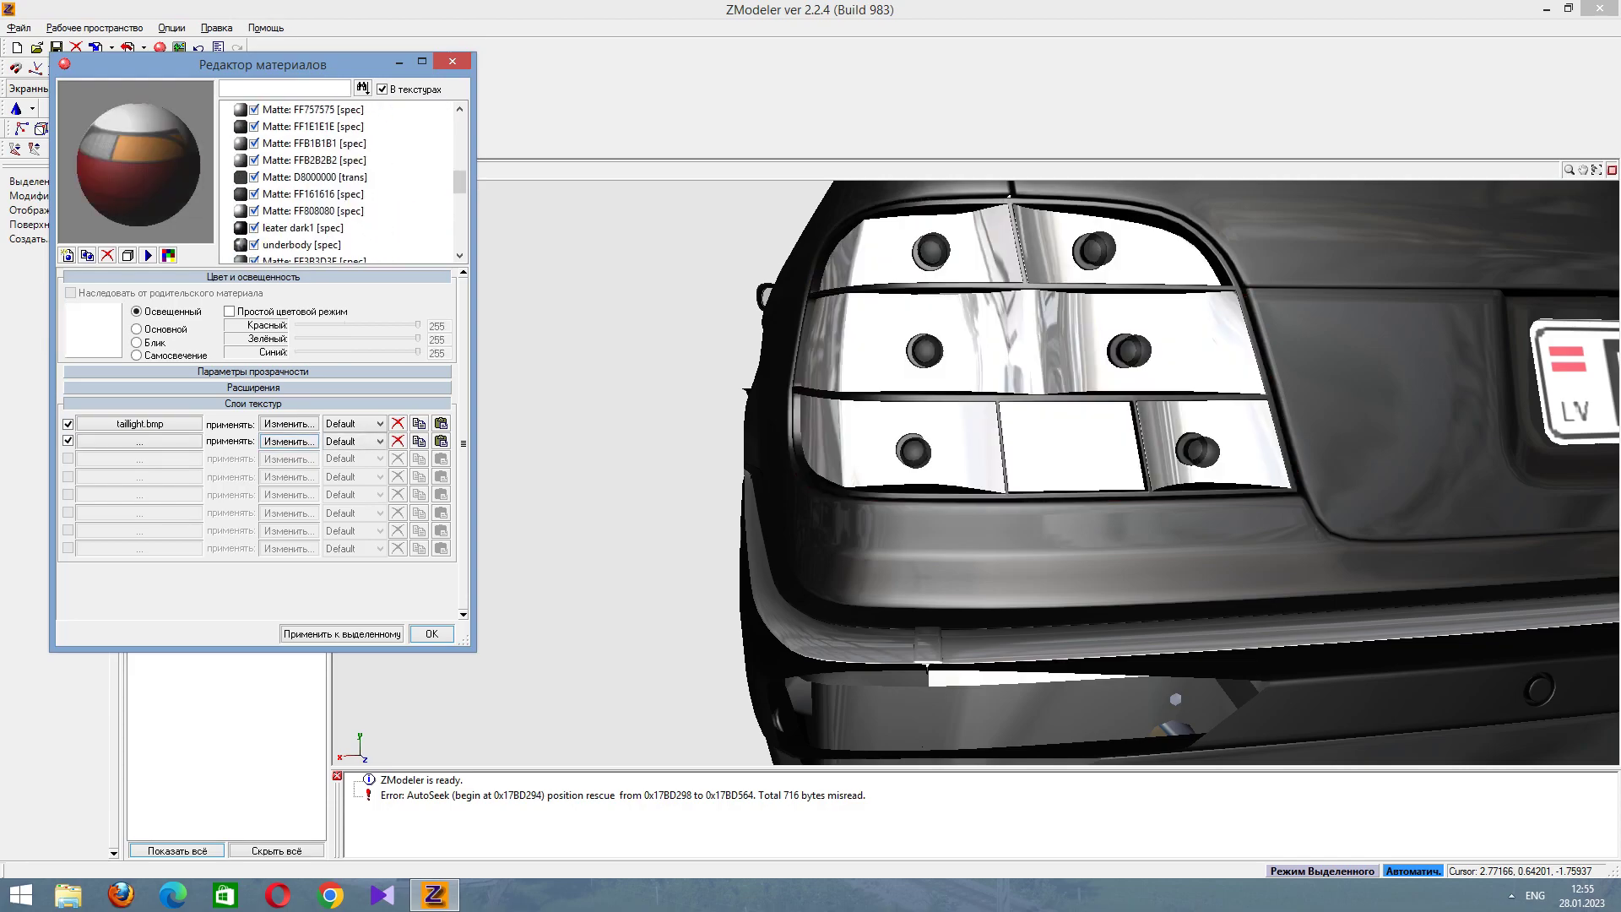
Rename the vehiclelights128 [spec,RR] material as vehiclelights128 [spec] and set its lit colour to 255, 255, 255.
left_click(305, 126)
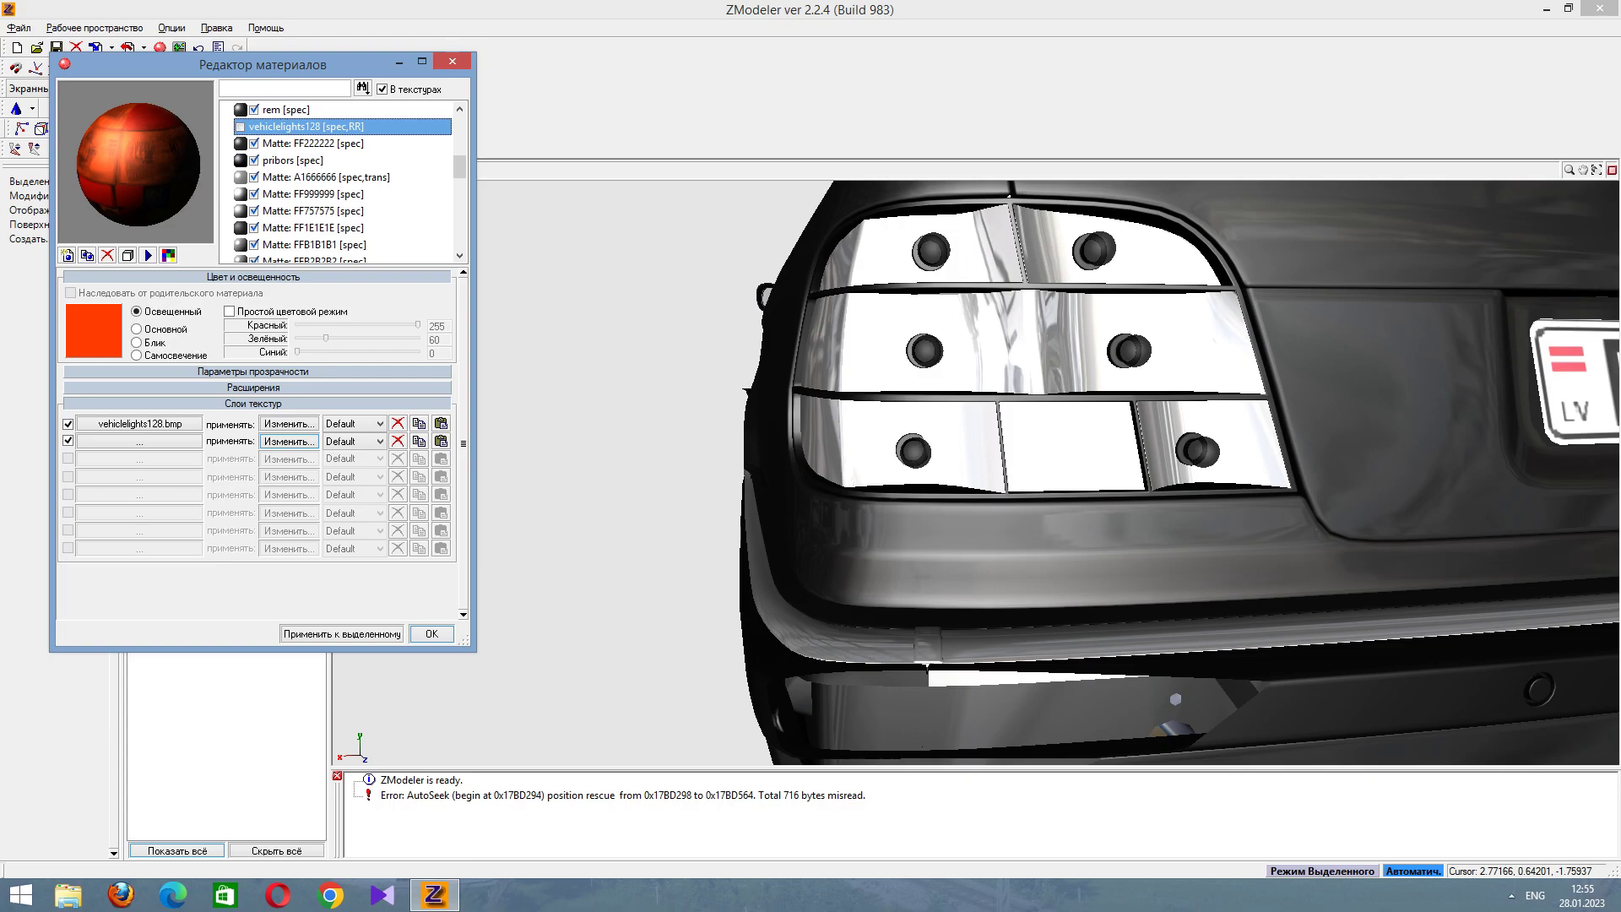
scroll(971, 472, "down", 3)
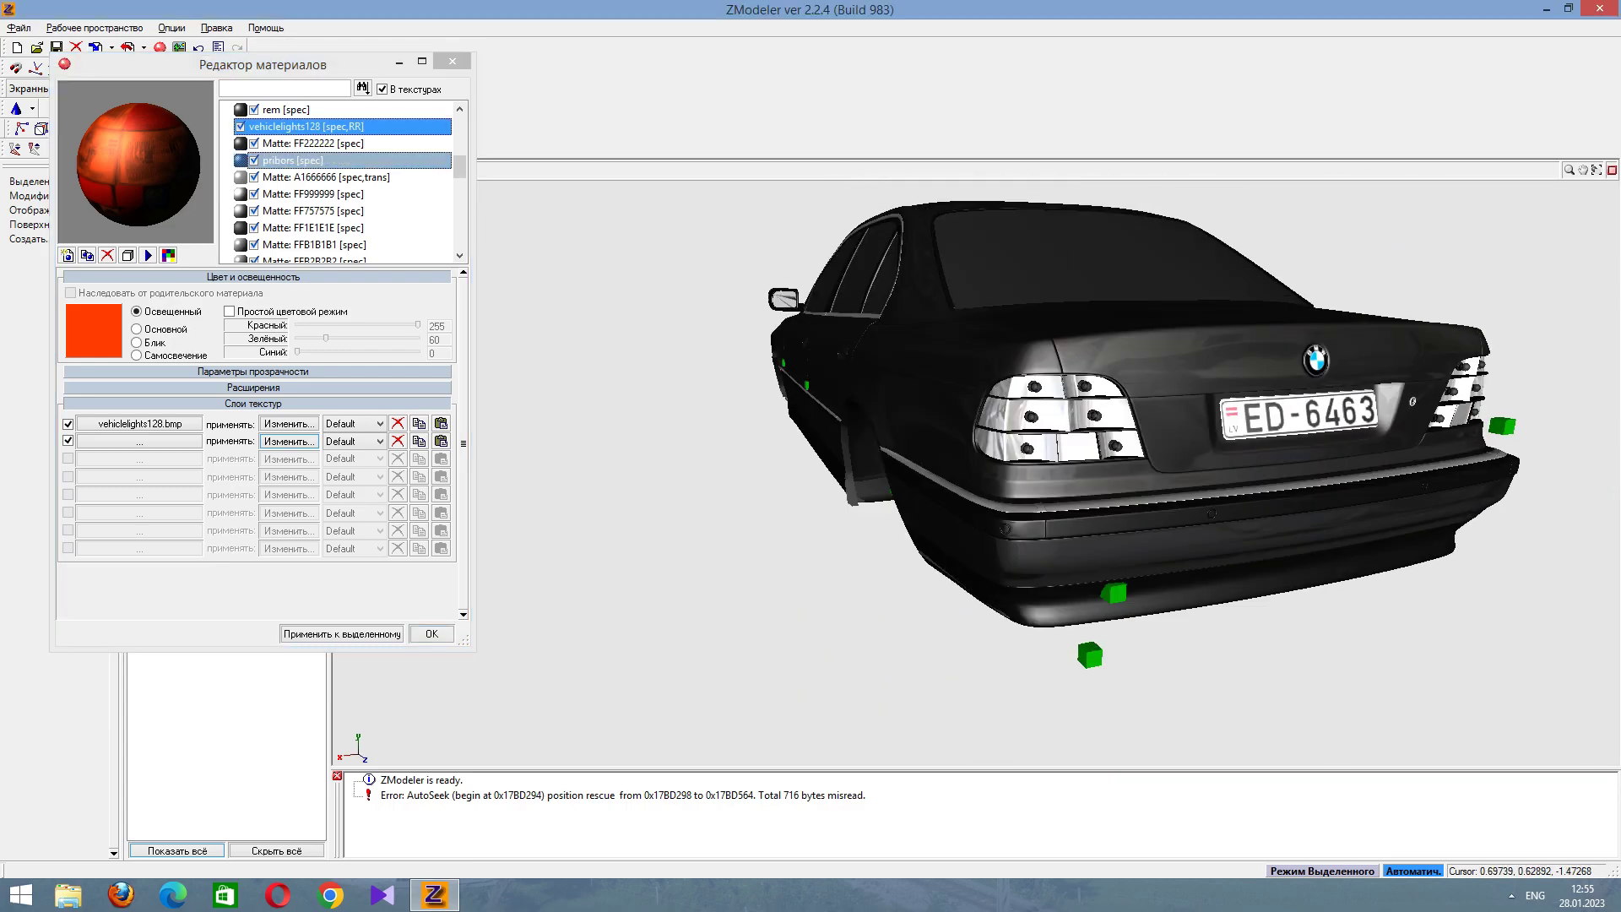
middle_click_drag(971, 473, 625, 473)
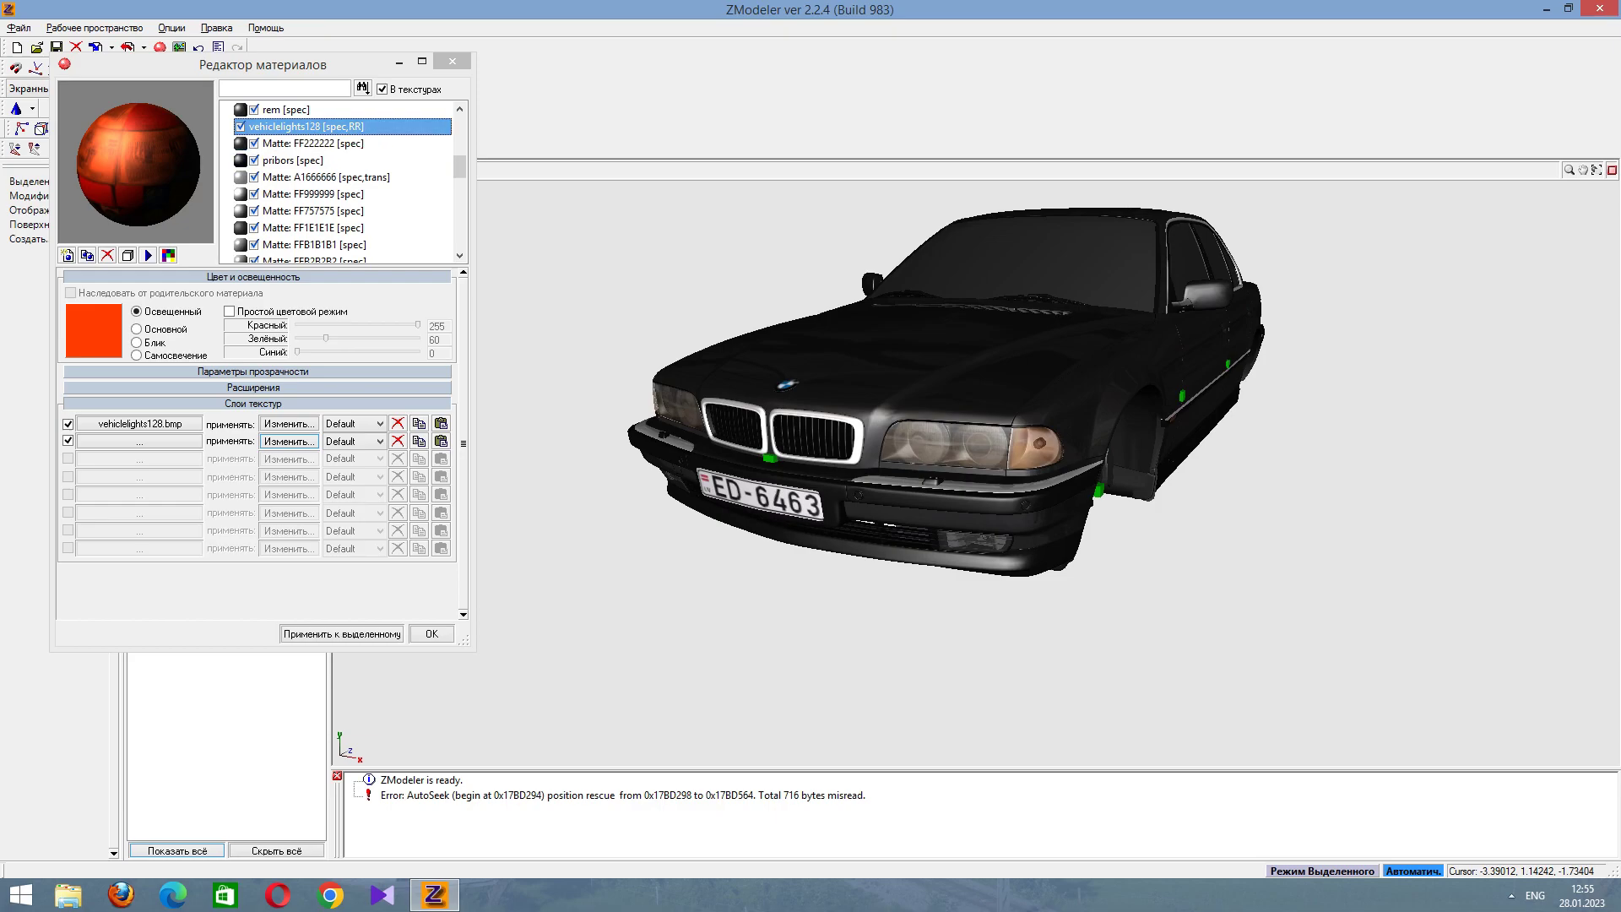
left_click(354, 126)
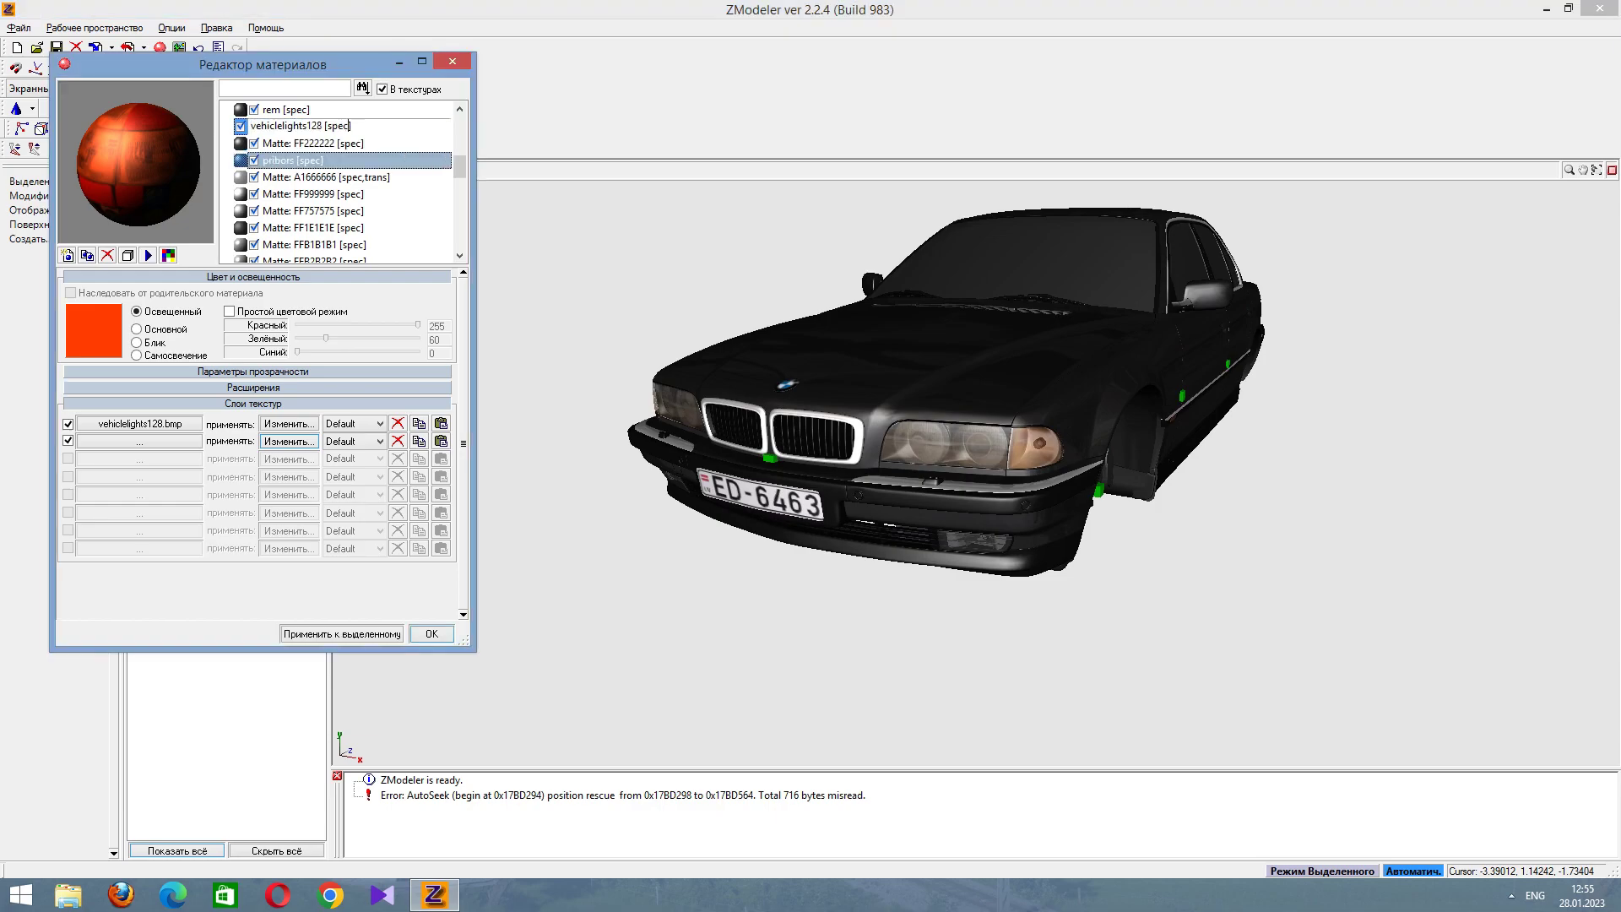
key("BackSpace")
key("Return")
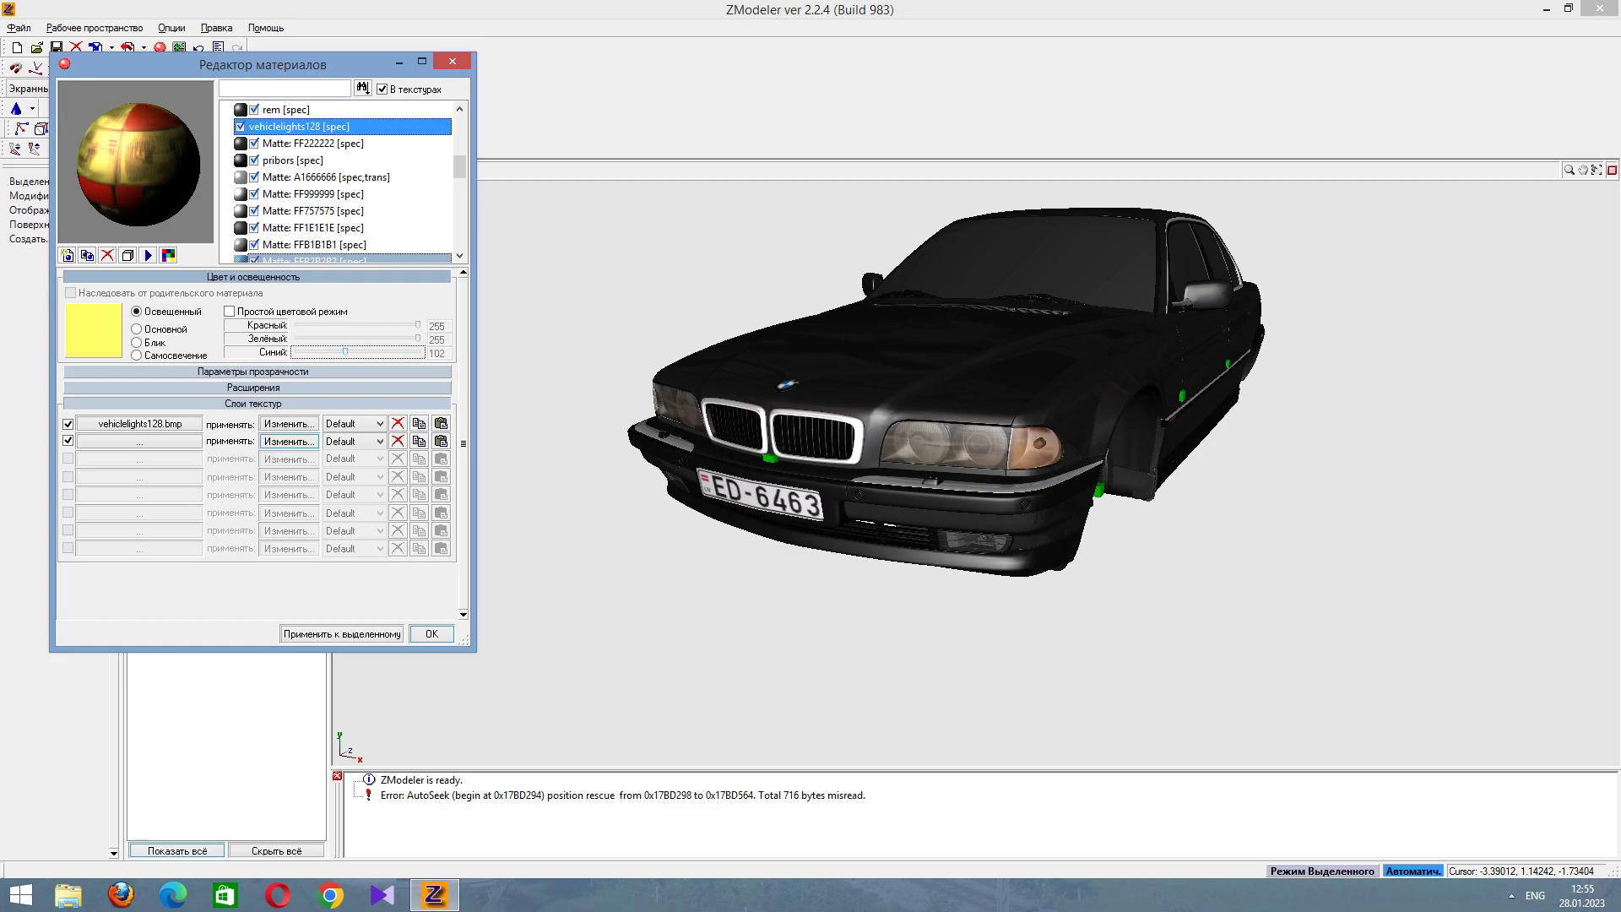
key("Page_Down")
key("Page_Down")
key("Page_Down")
Set the specular colour of the renamed vehiclelights128 [spec] material to 255, 255, 255.
left_click(155, 342)
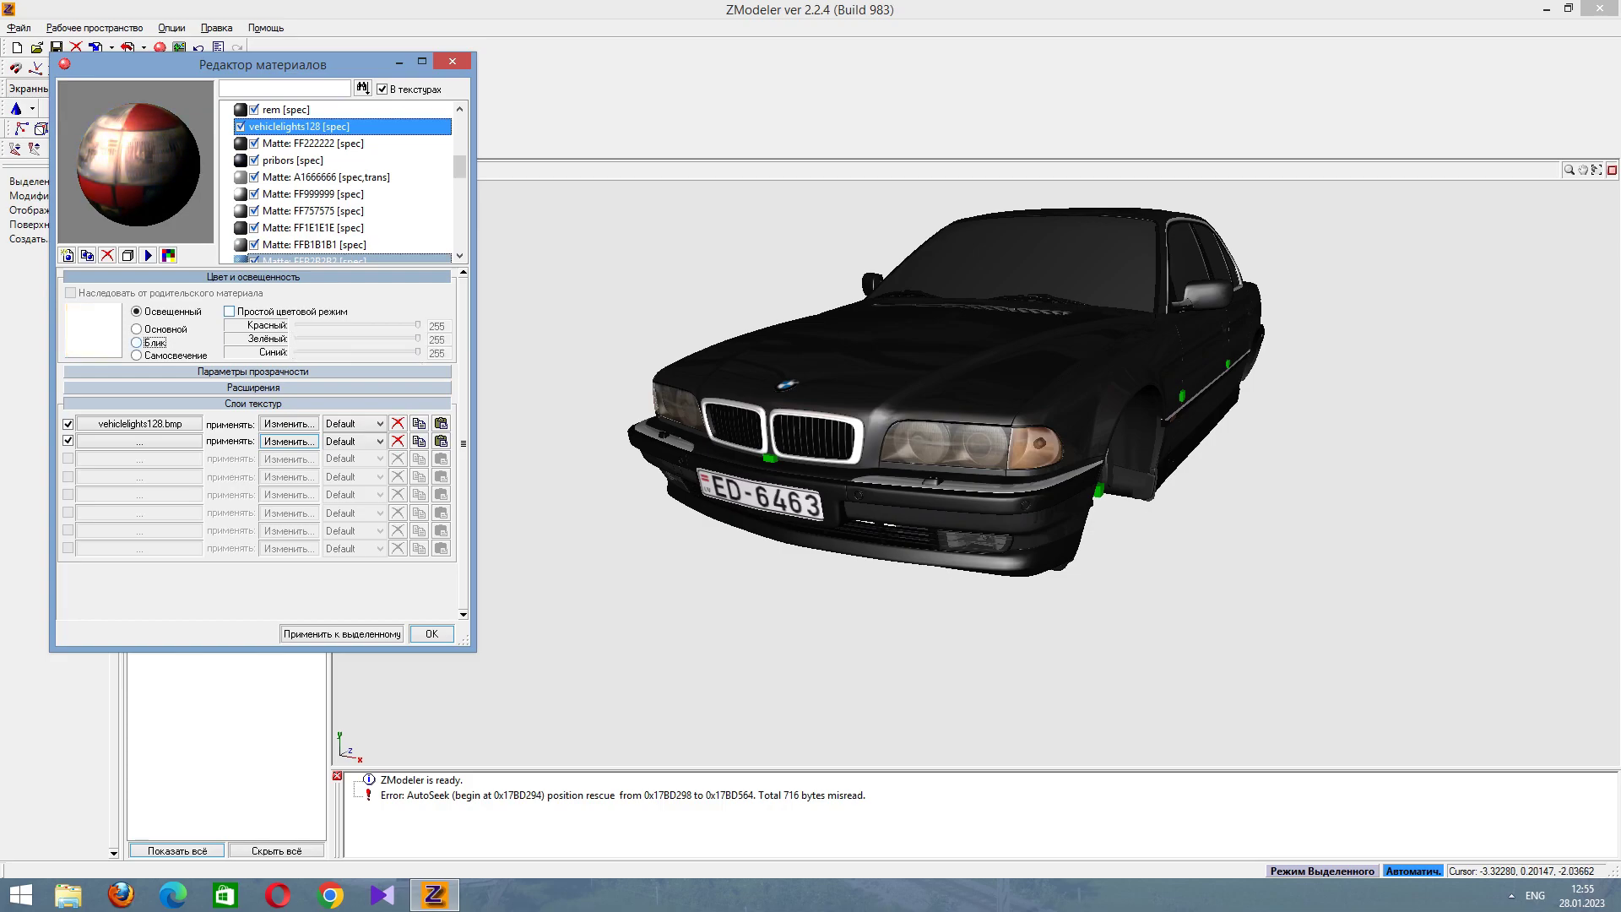
key("Tab")
key("Page_Down")
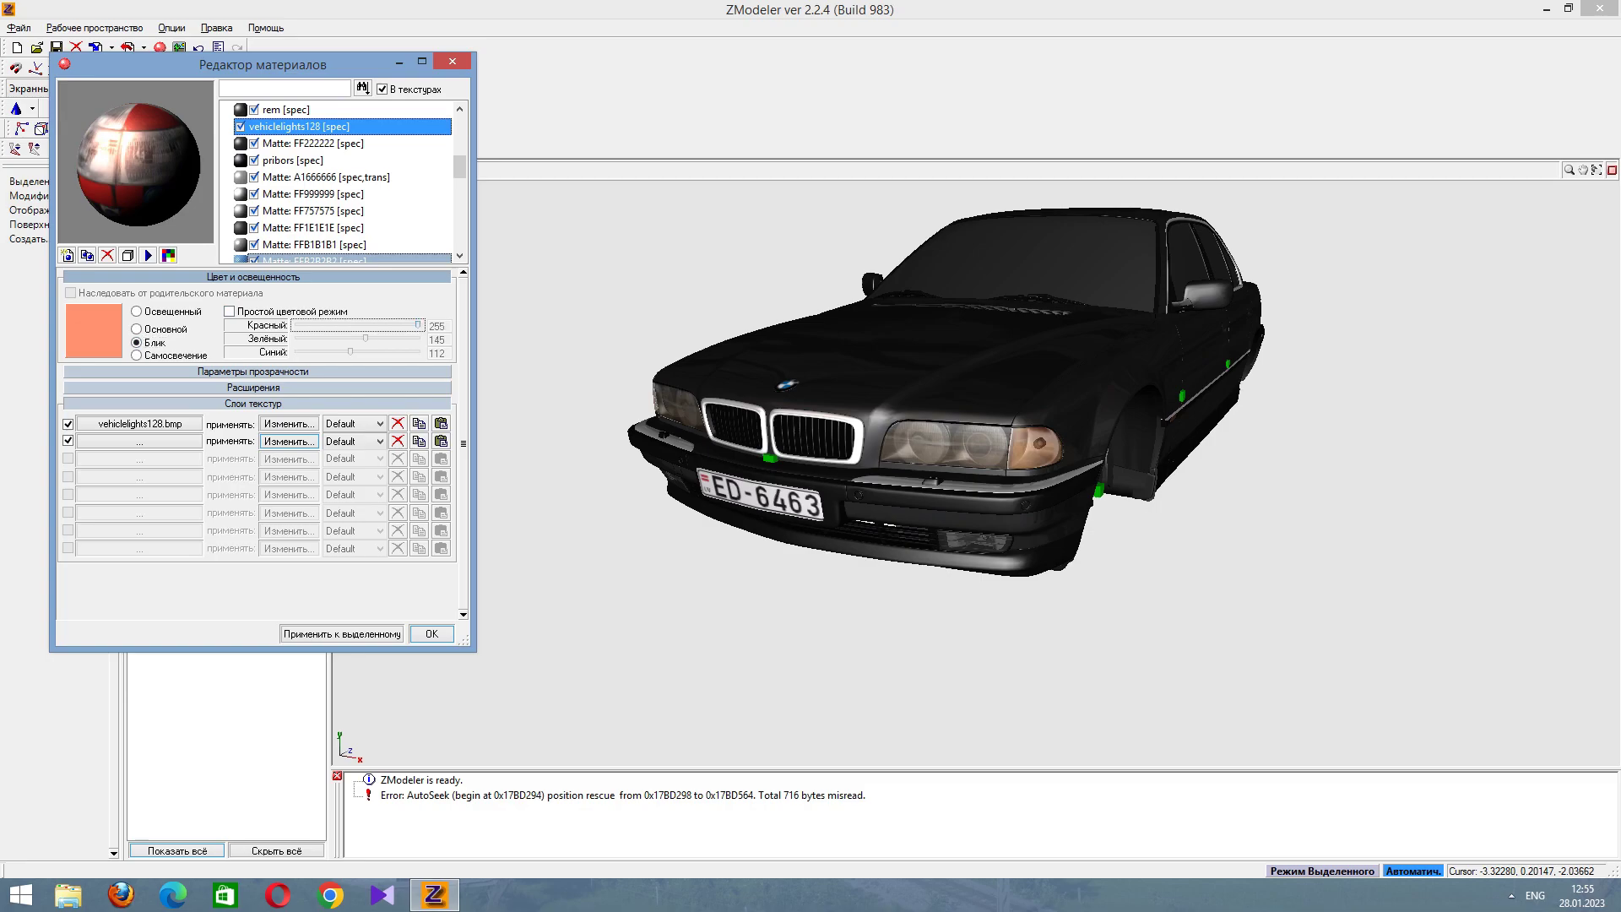
key("Tab")
key("Page_Down")
key("Page_Down")
key("Page_Down")
key("Tab")
key("Page_Down")
key("Page_Down")
key("Page_Down")
key("Tab")
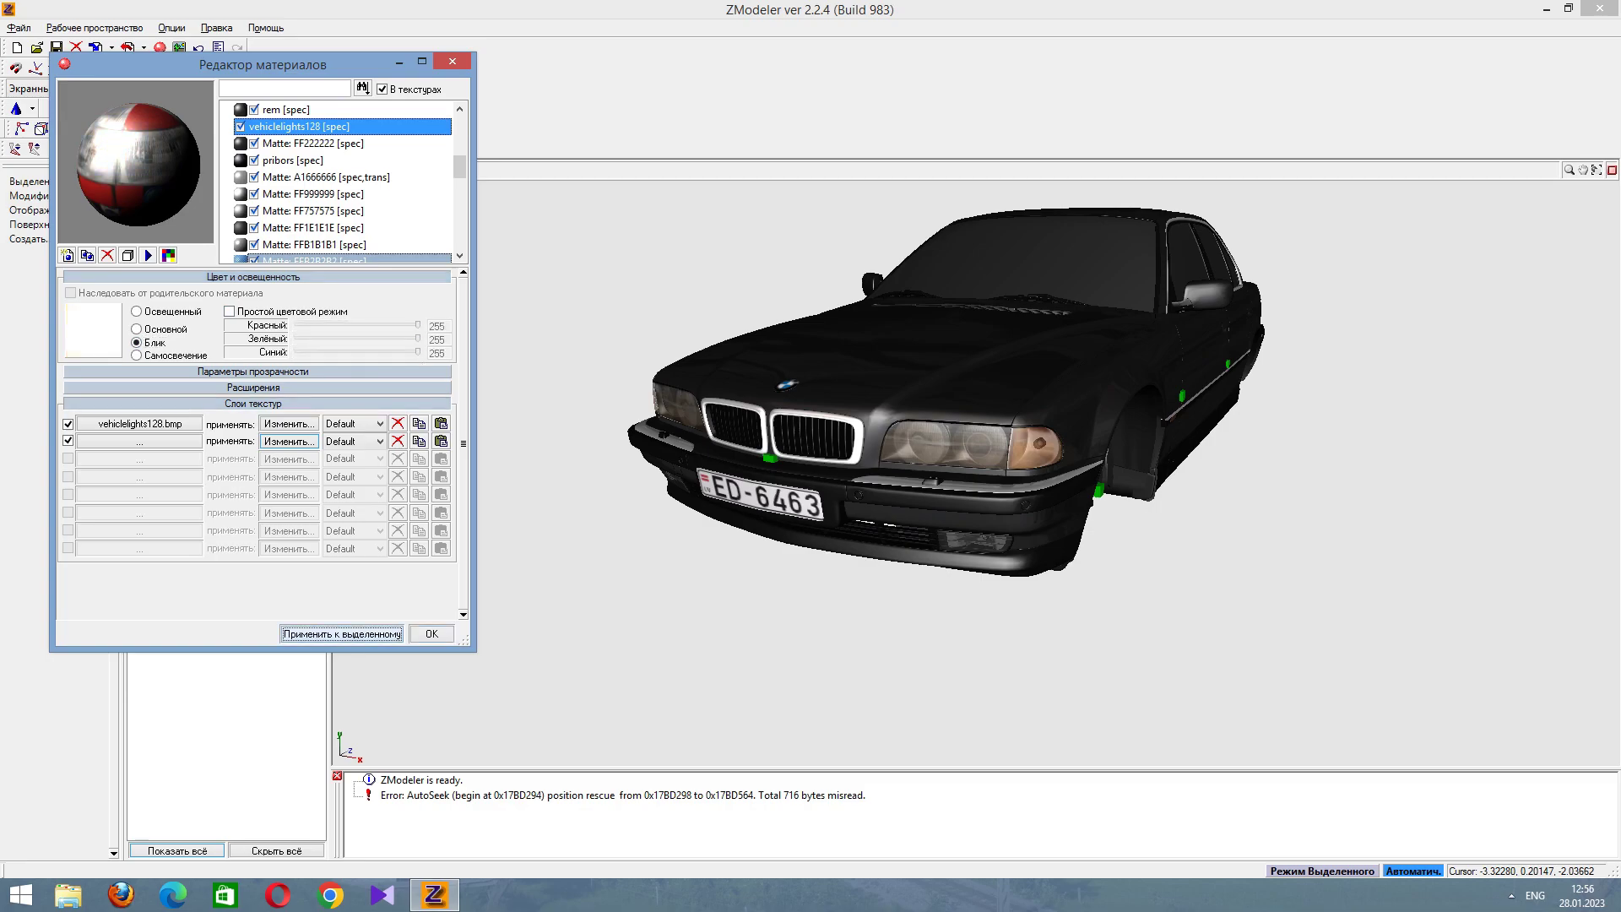
Assign metals1.bmp as the second texture layer of the former RR vehicle lights material.
key("shift+Tab")
key("shift+Tab")
key("shift+Tab")
key("shift+Tab")
key("shift+Tab")
key("space")
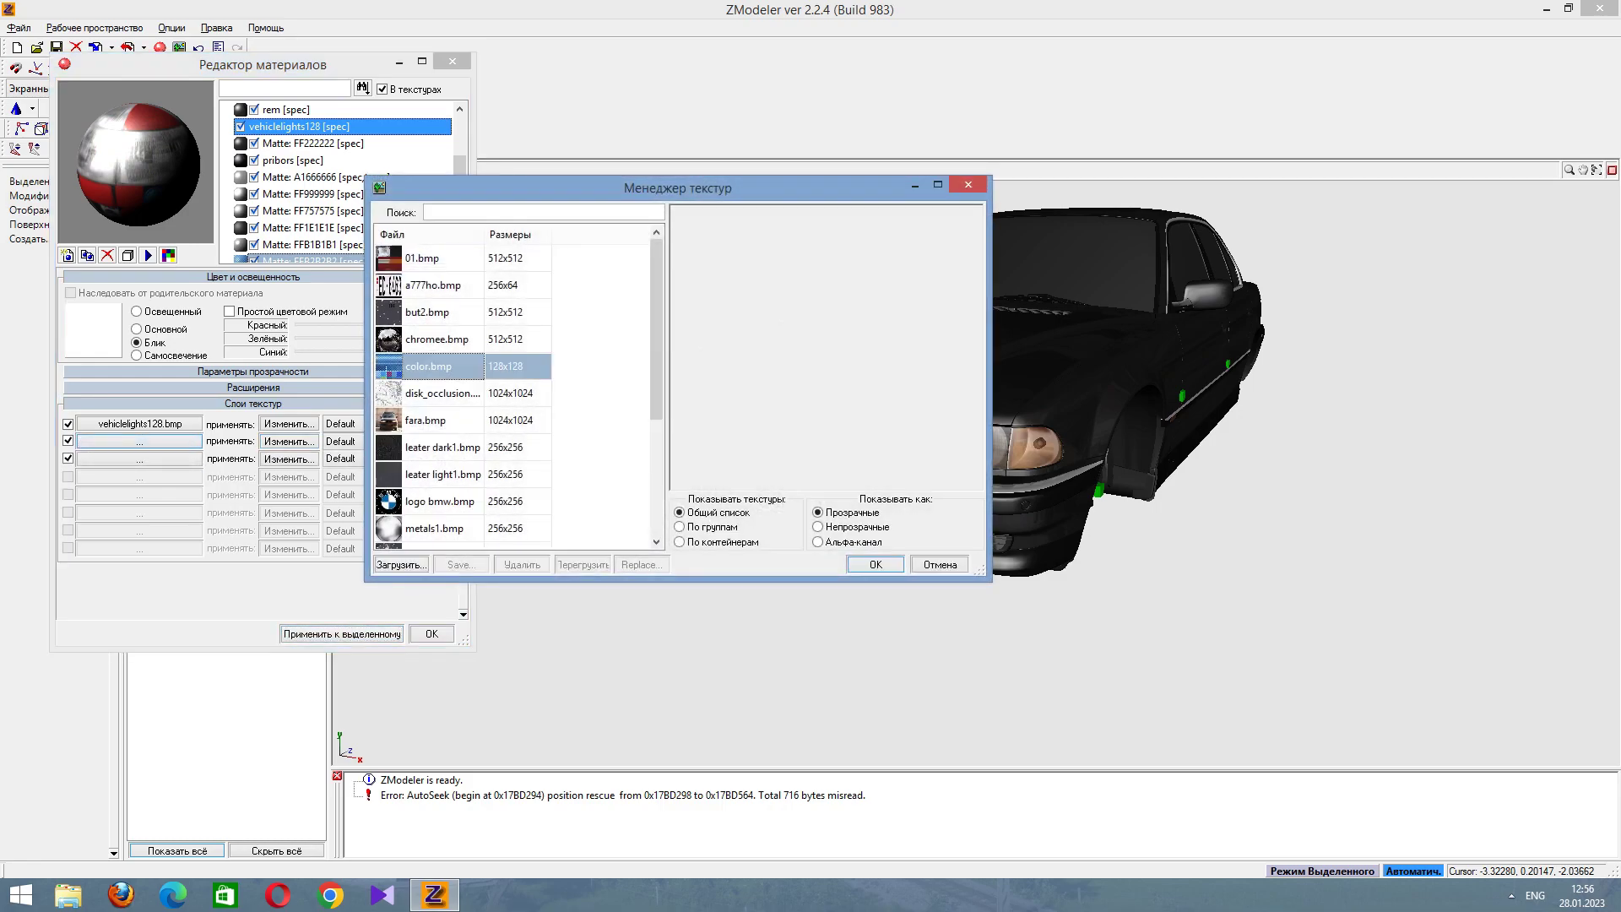
key("Down")
key("Down")
key("Down")
key("Down")
key("Down")
key("Down")
key("Return")
Set the new metals1.bmp layer to the MultiplyAdd colour operation with Auto Sphere Environment coordinates.
key("Tab")
key("space")
key("alt+Down")
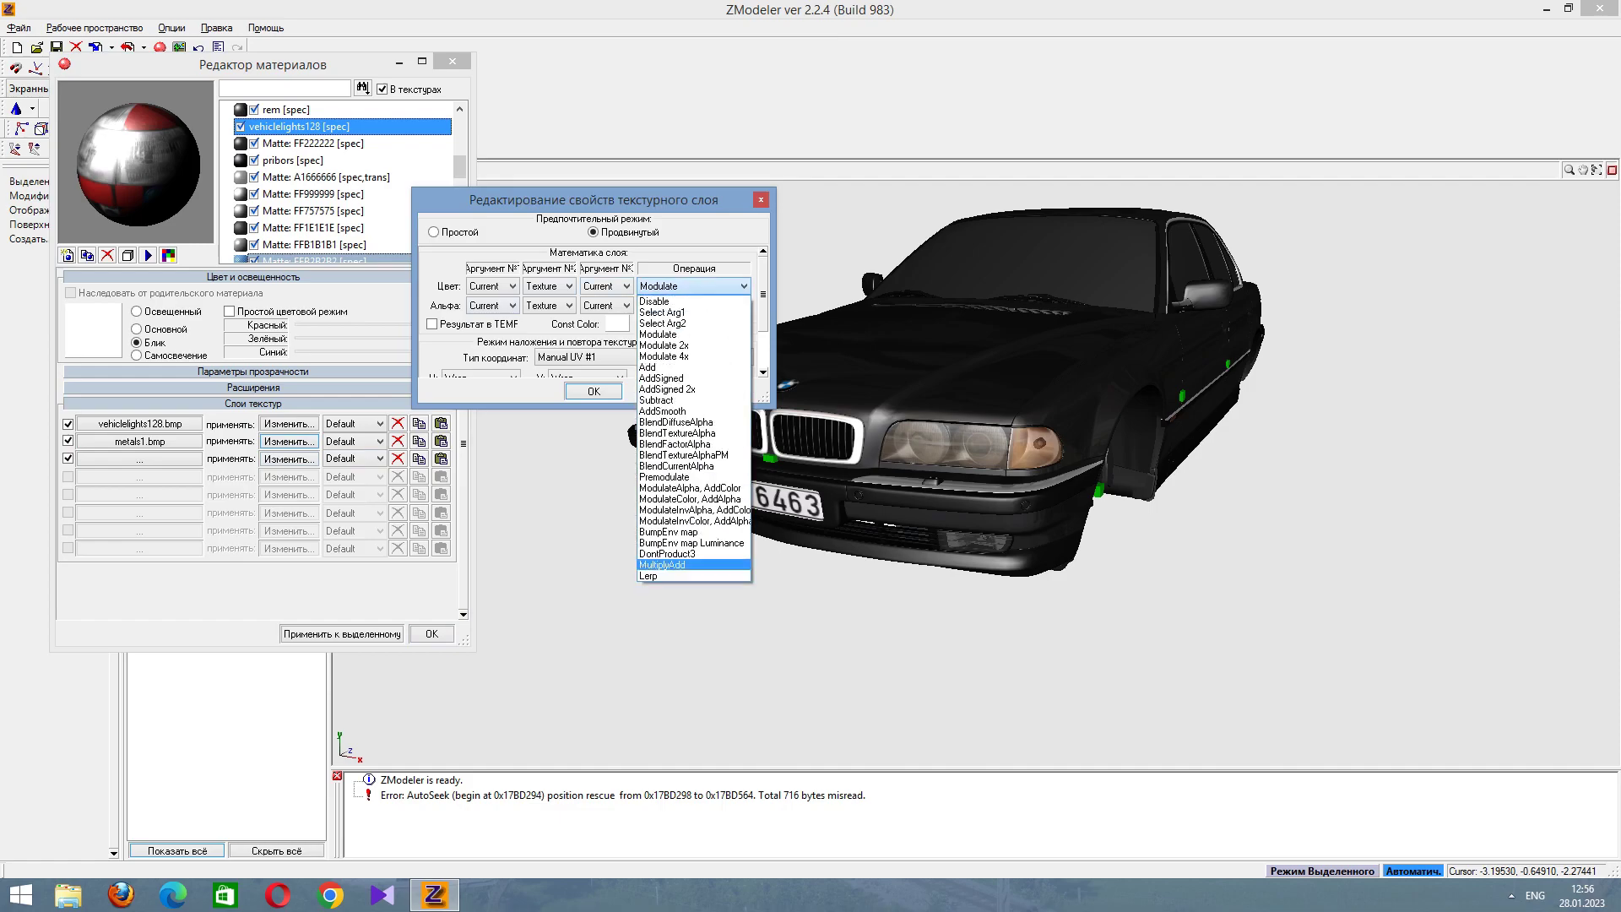
key("Return")
key("alt+Down")
key("Down")
key("Down")
key("Down")
key("Down")
key("Return")
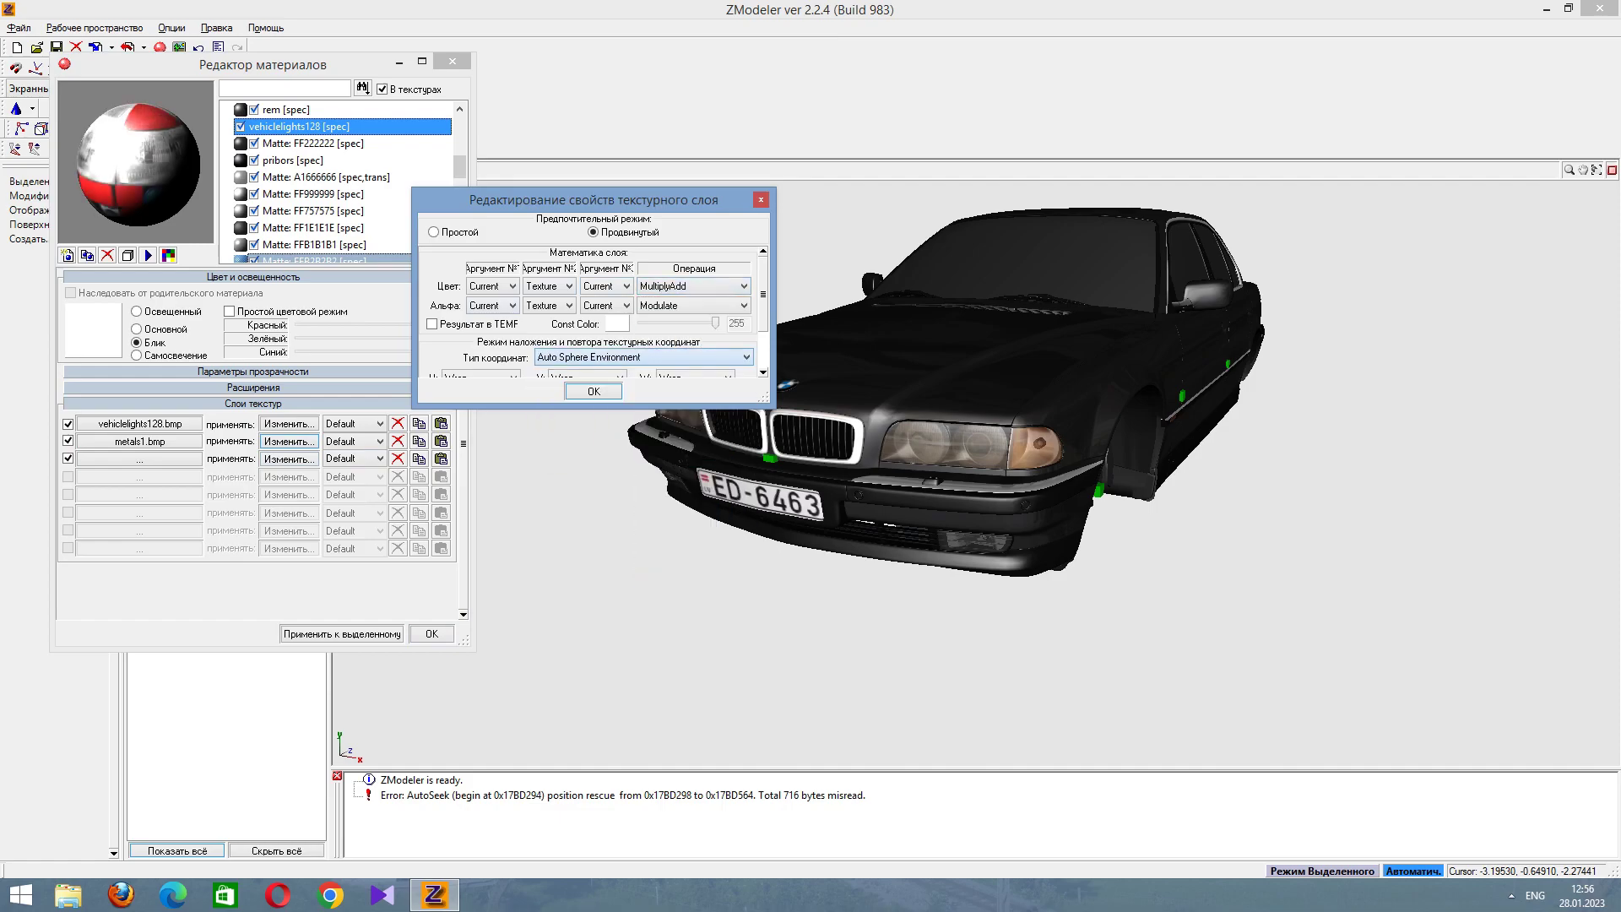
key("Return")
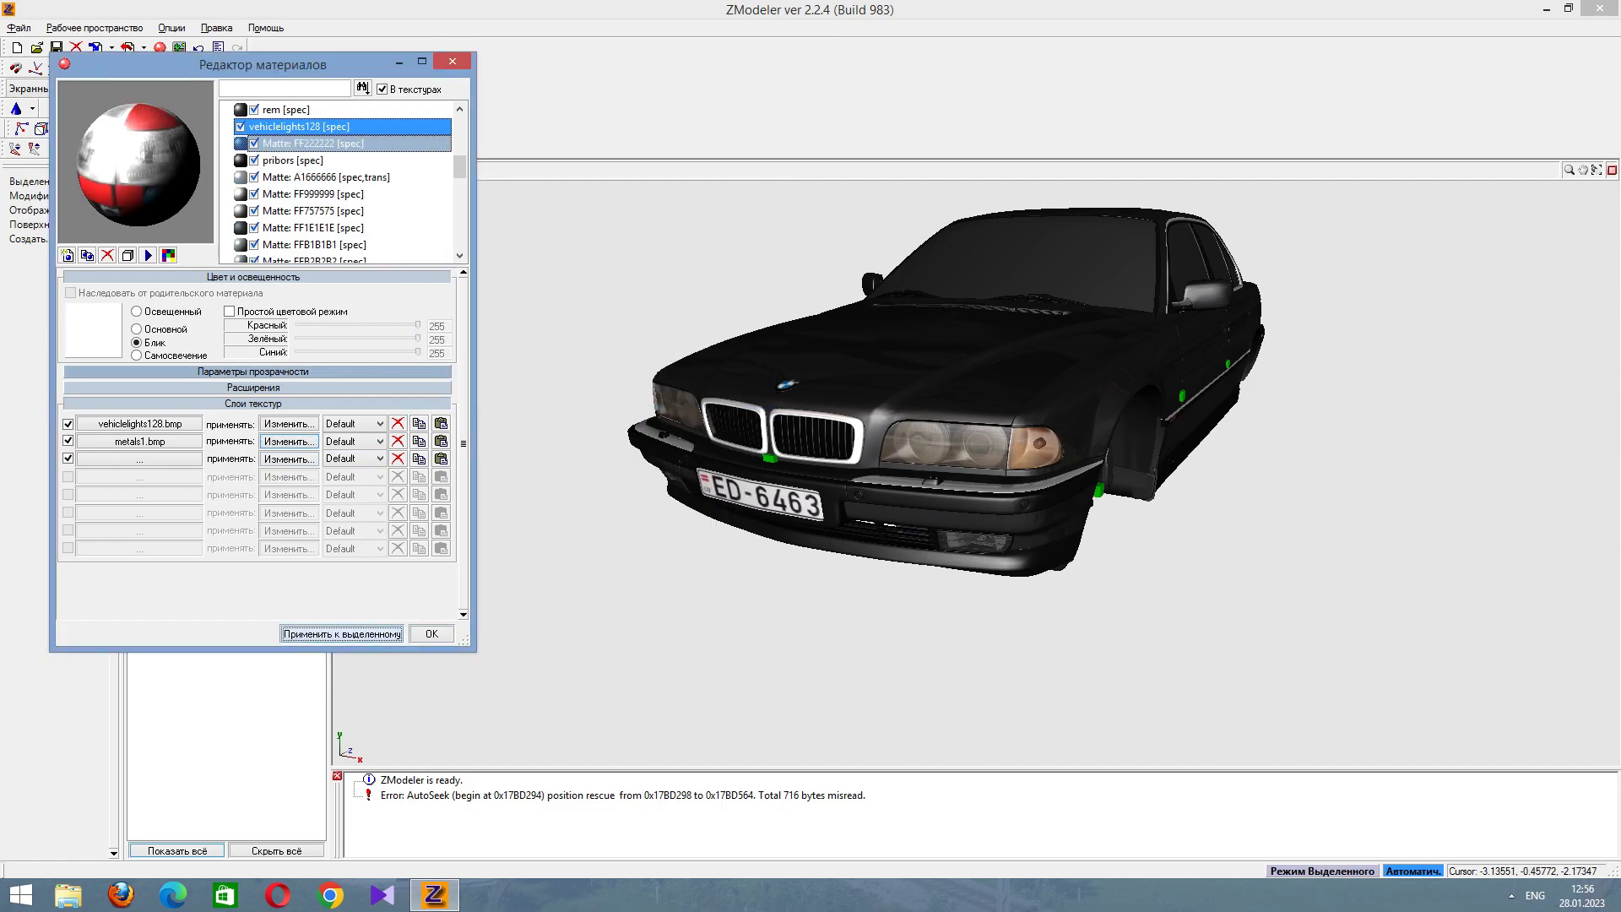
Toggle the visibility of the Matte: FF222222 [spec] material and check which parts of the car use it.
left_click(304, 143)
left_click(241, 143)
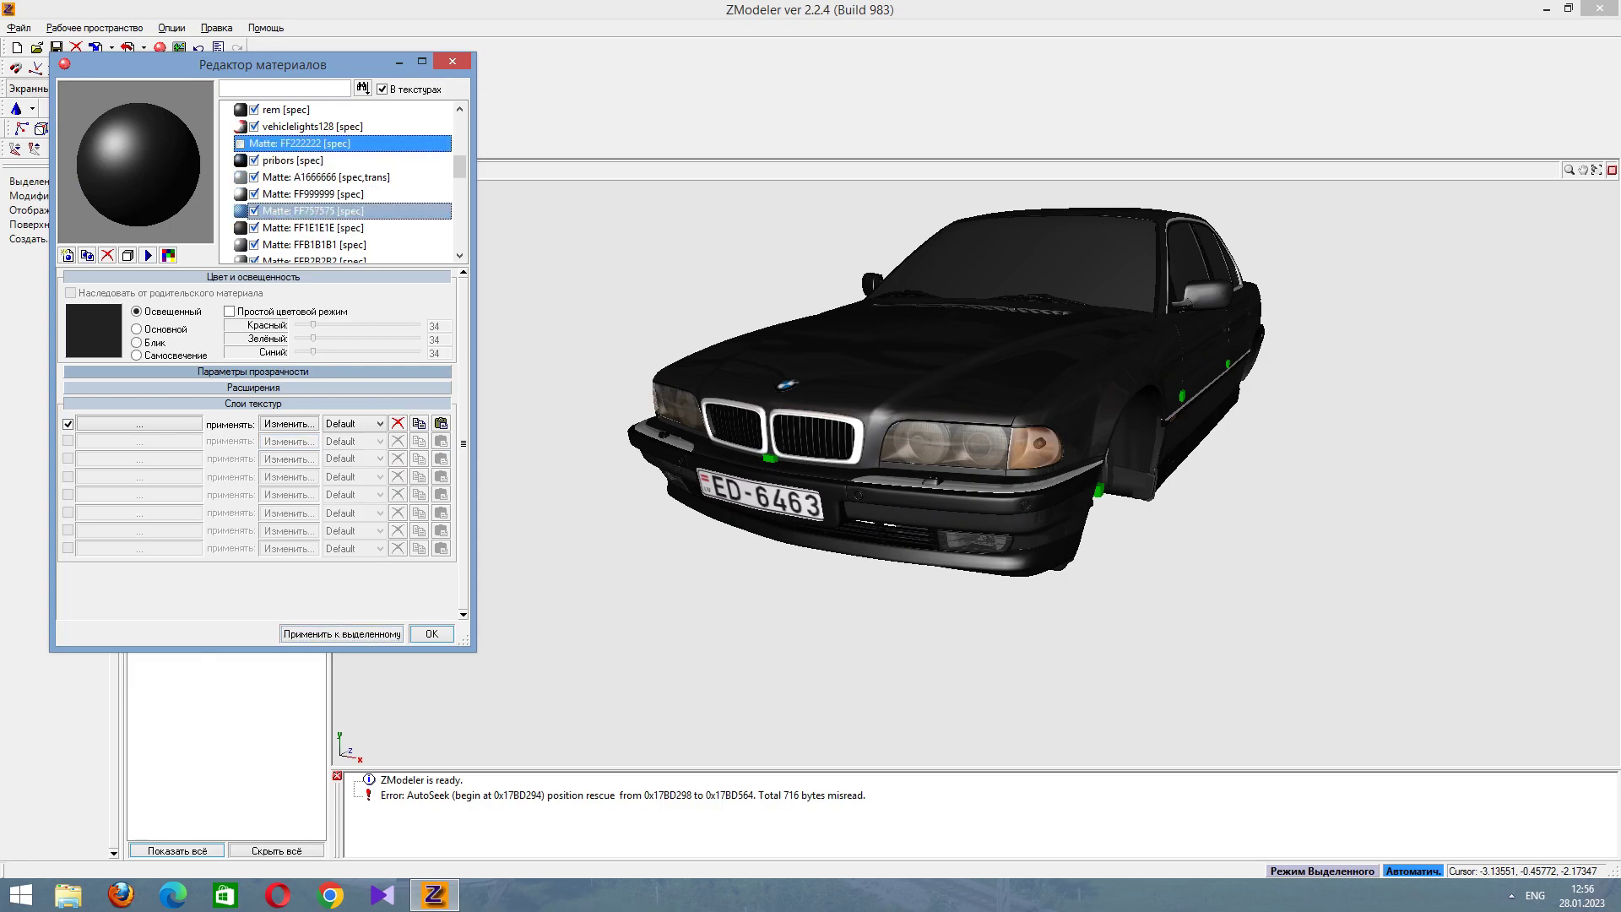
middle_click_drag(929, 422, 574, 433)
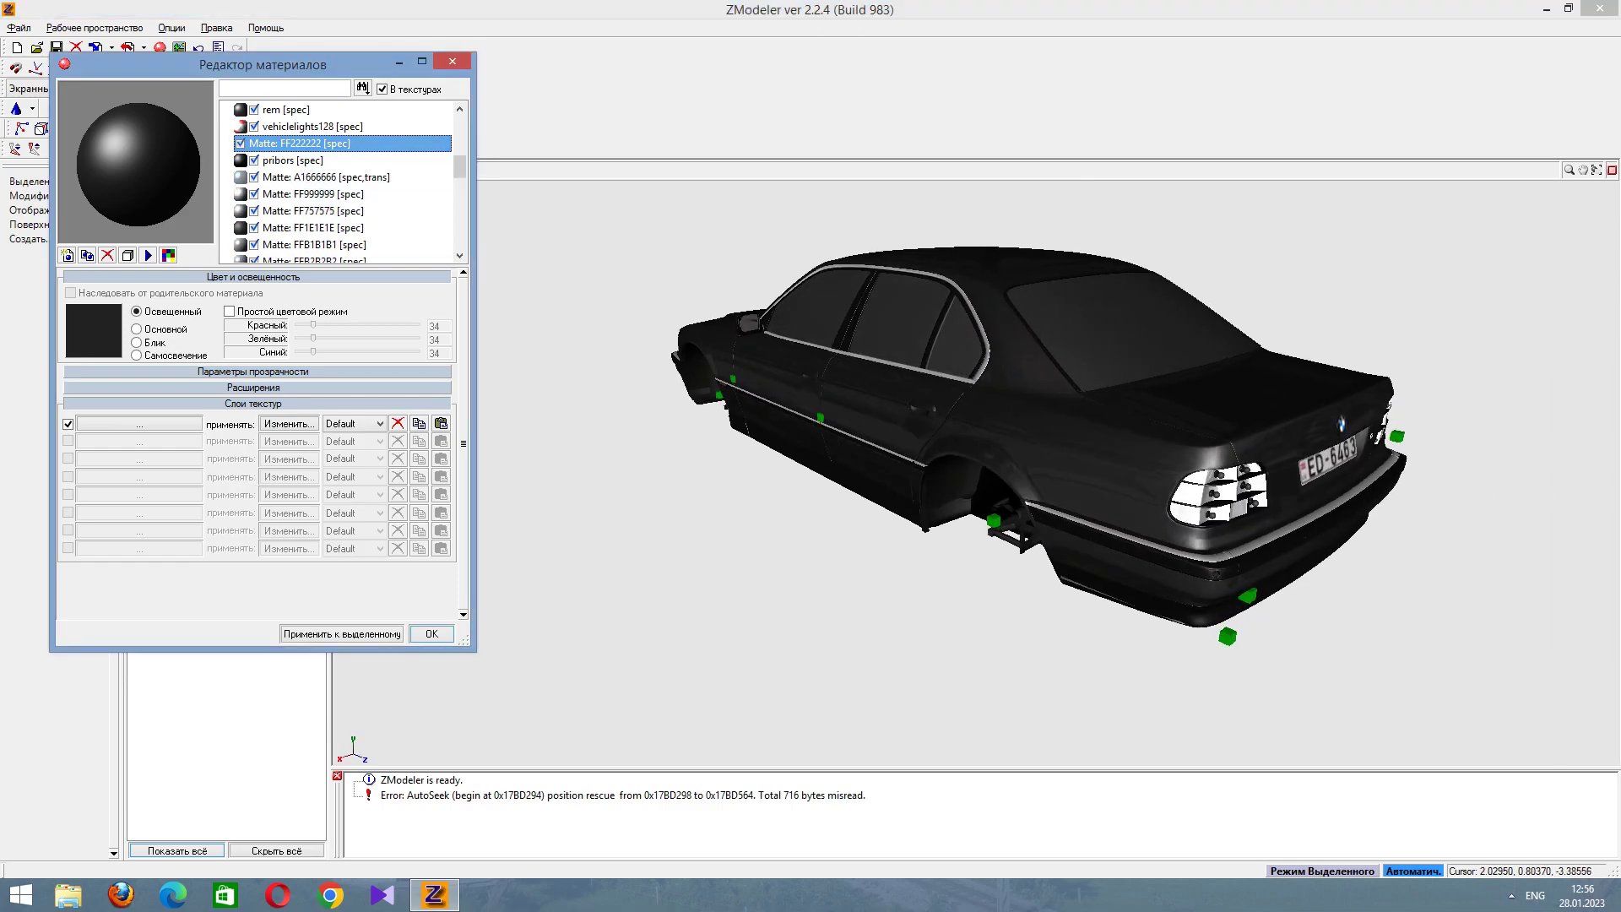
left_click(241, 143)
Set the lit colour of the pribors [spec] instrument cluster material to 150, 150, 150.
left_click(279, 160)
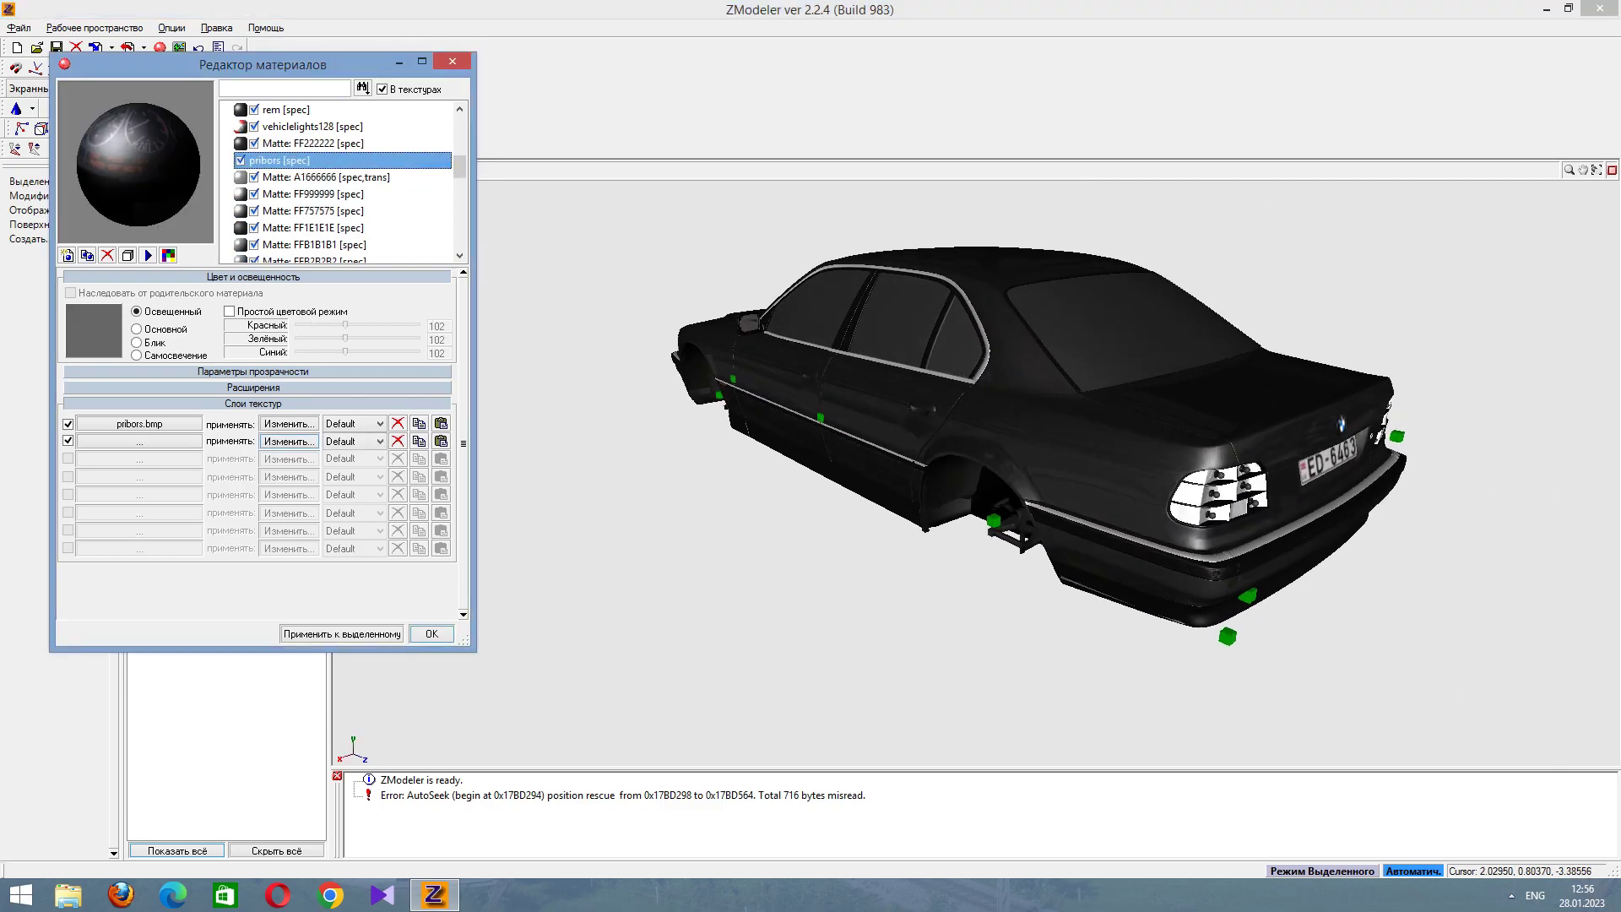
scroll(971, 472, "down", 10)
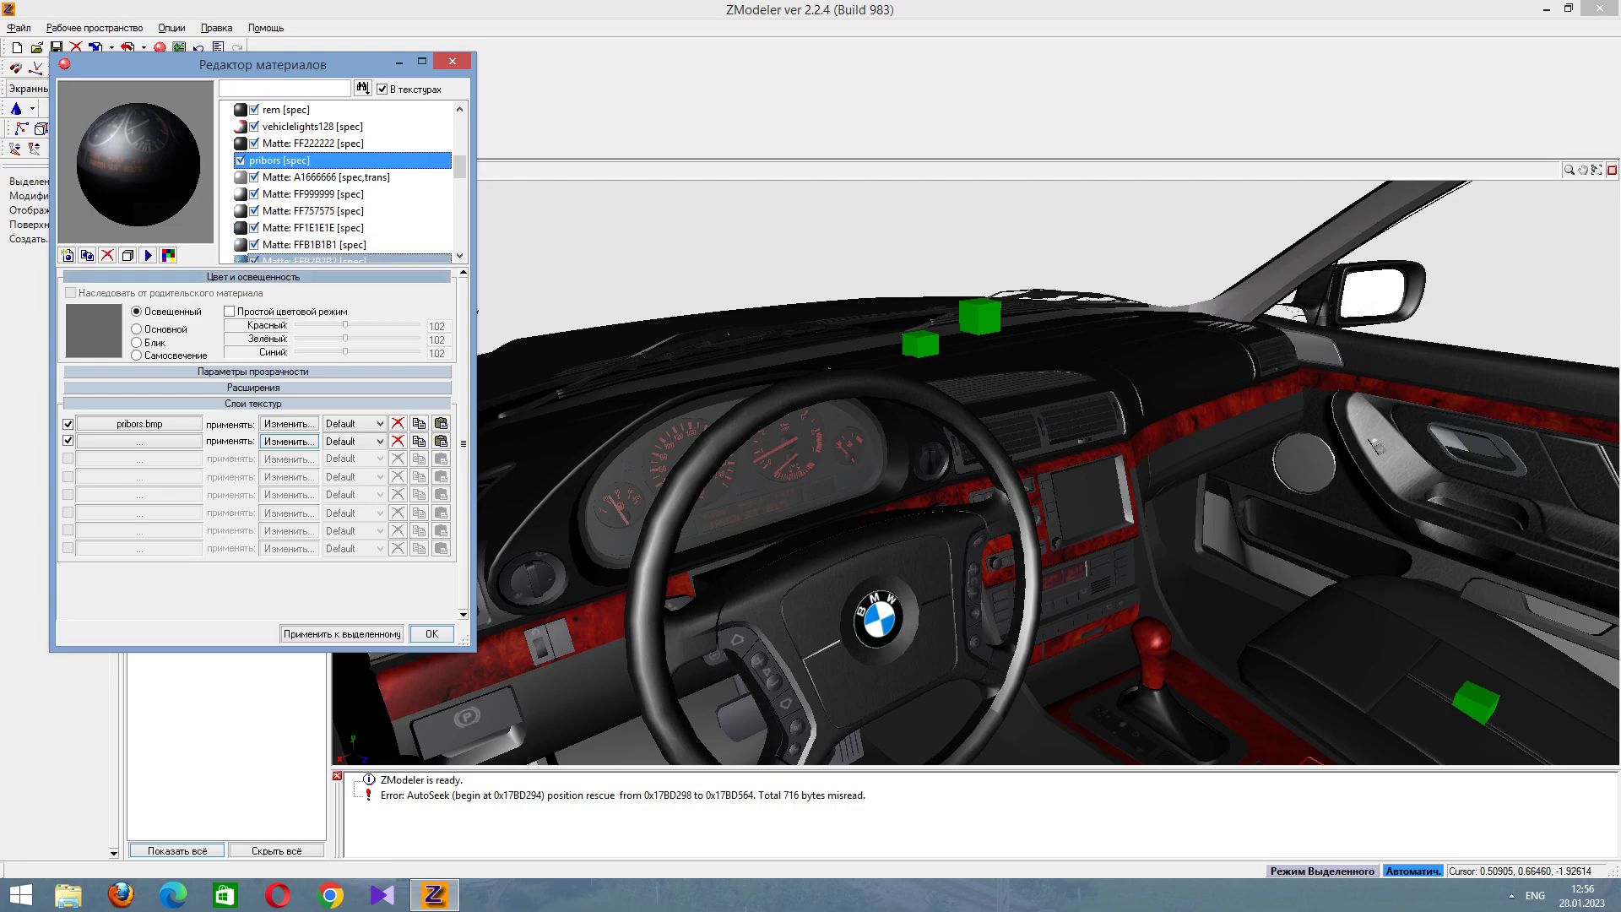
left_click(397, 326)
left_click(397, 338)
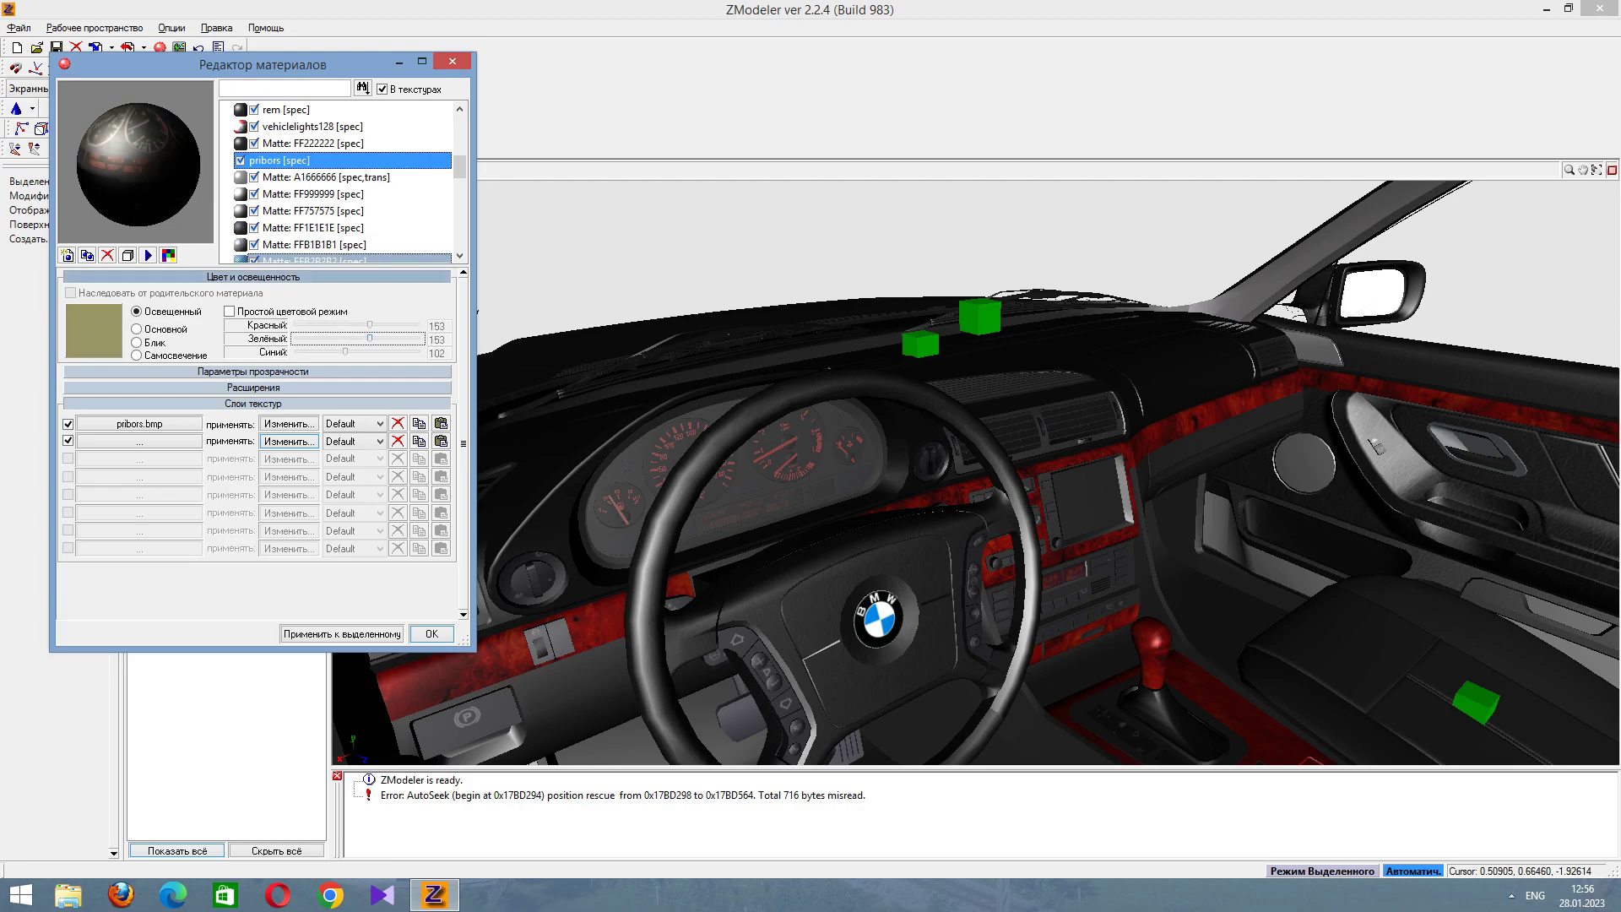
left_click(397, 352)
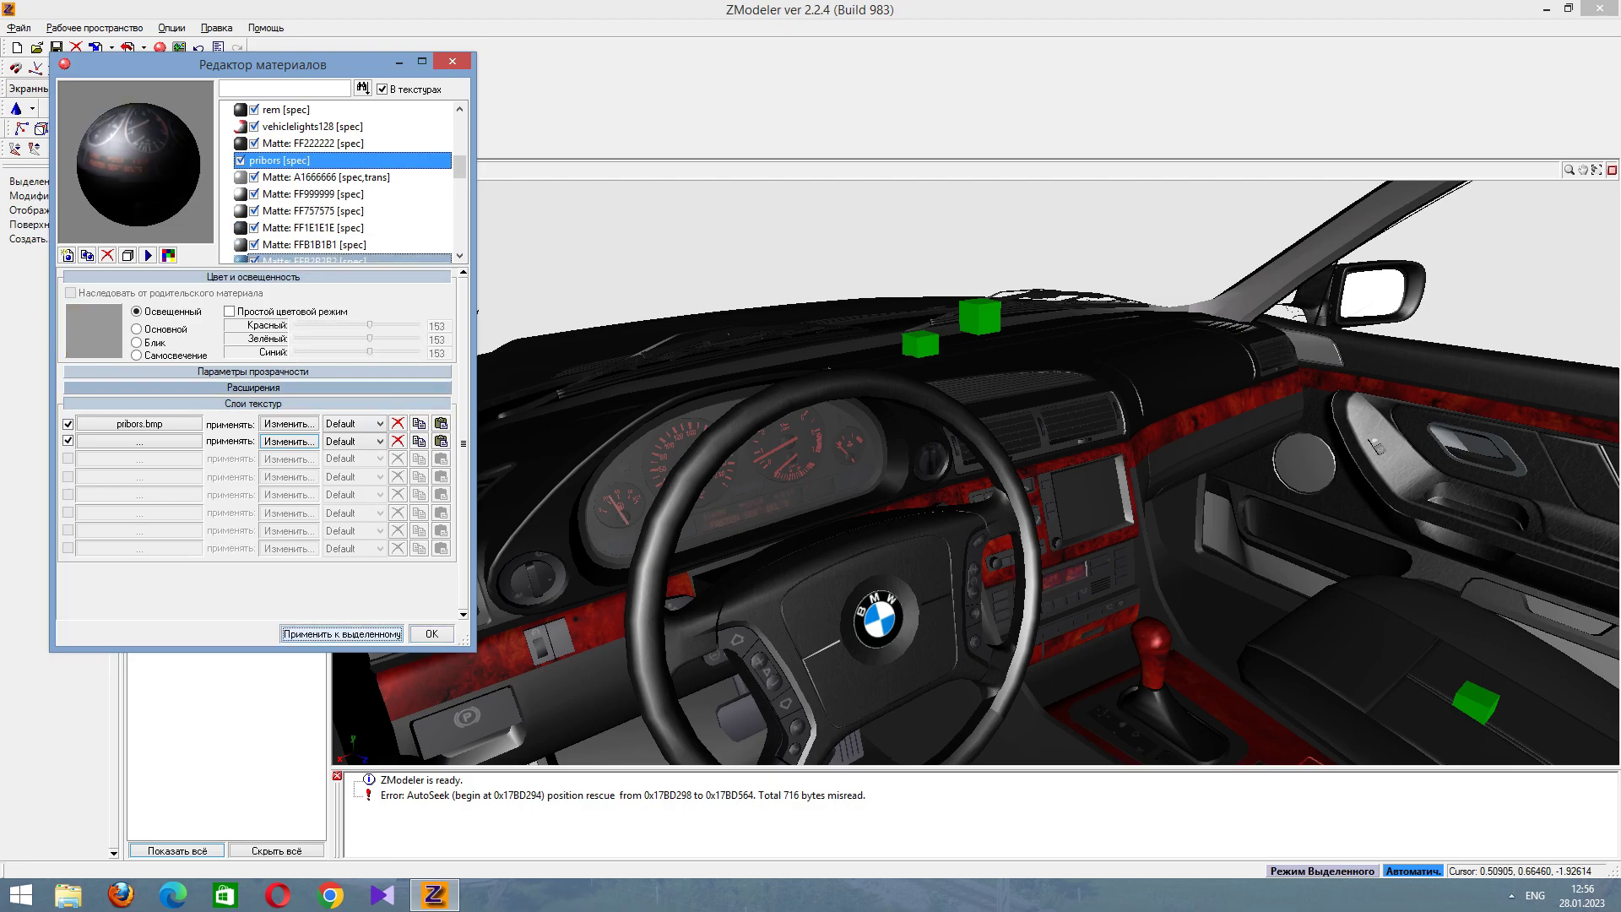
left_click(369, 325)
key("Left")
key("Tab")
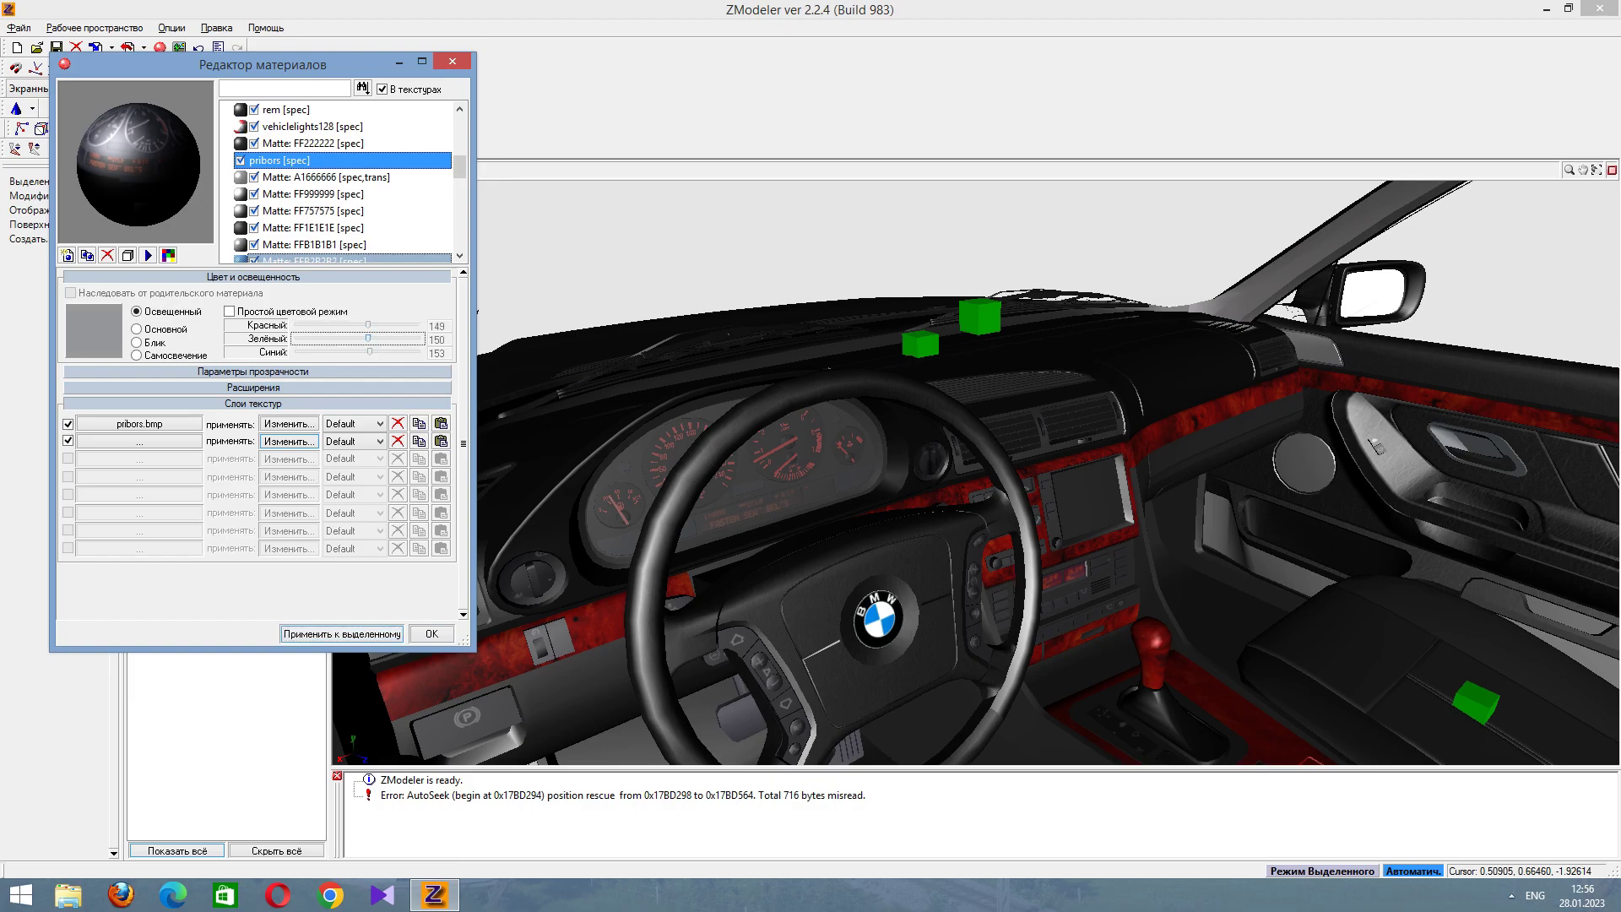
key("Tab")
key("Left")
key("Left")
key("Tab")
key("Right")
key("Tab")
key("Tab")
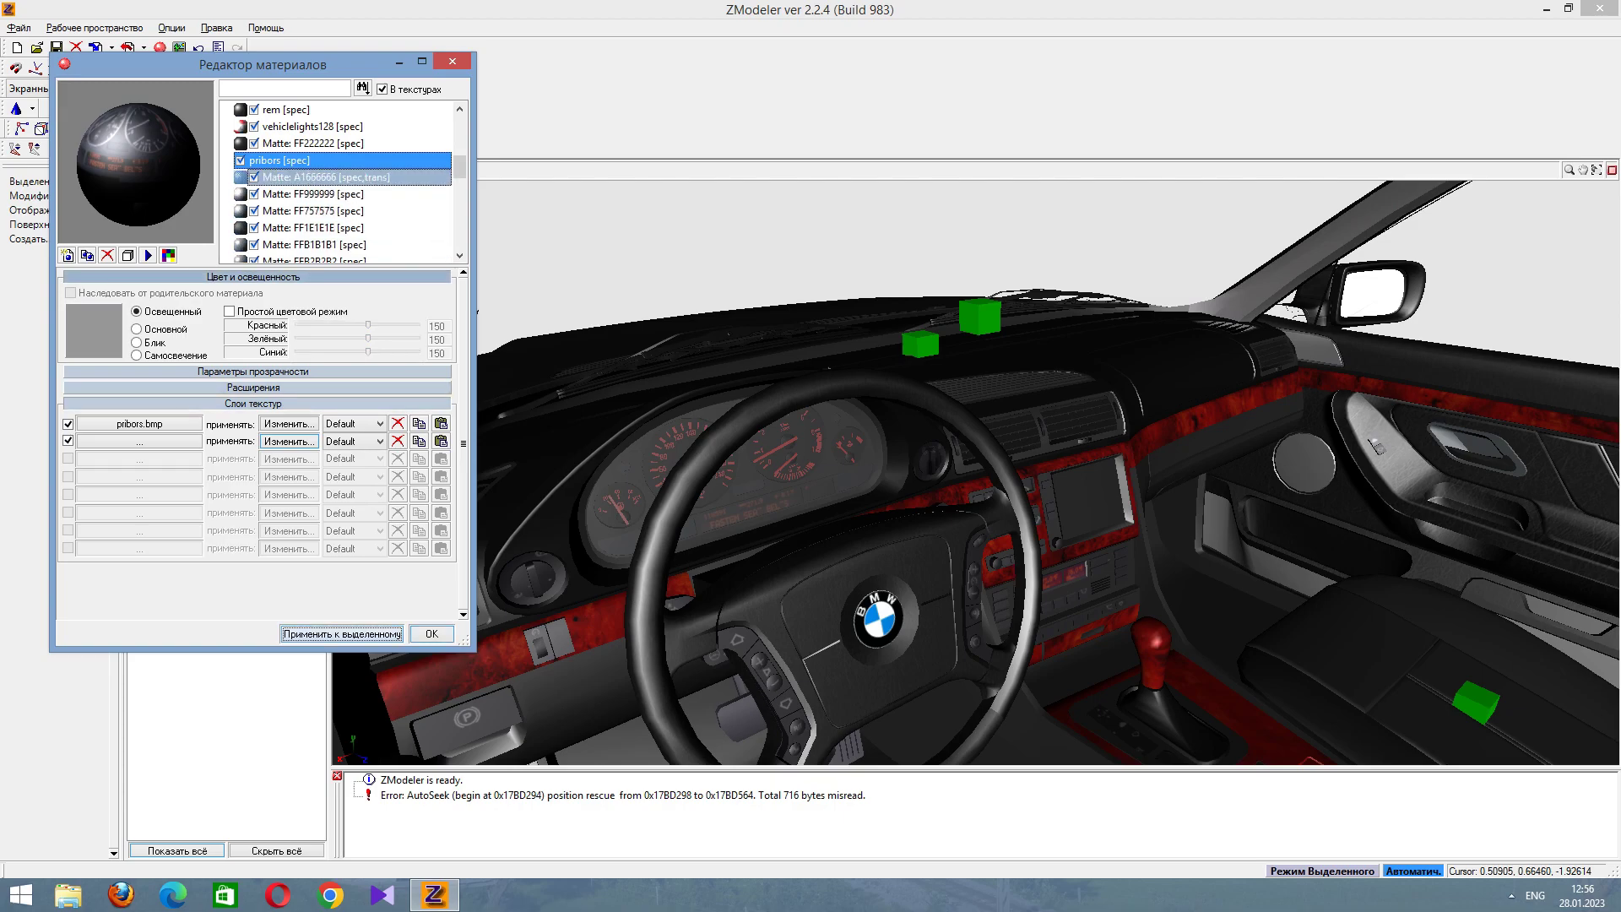
Load the carbp_color_halo image from the BMW_E38_750 folder as the first texture layer of the Matte: A1666666 [spec,trans] material.
key("Down")
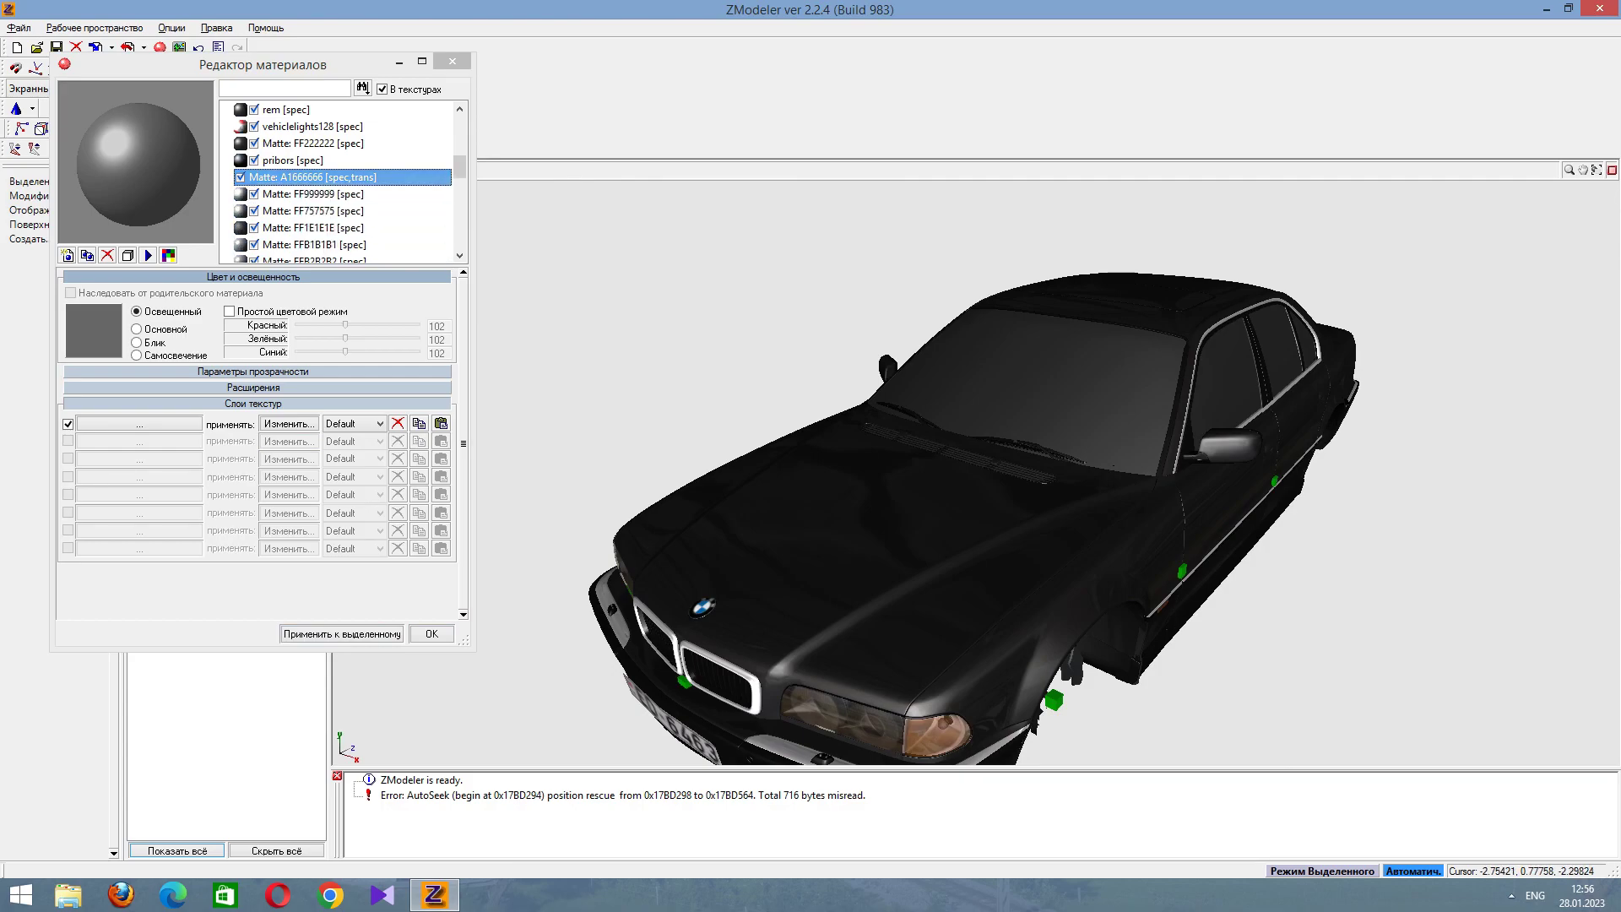
middle_click_drag(971, 507, 693, 507)
scroll(976, 473, "up", 10)
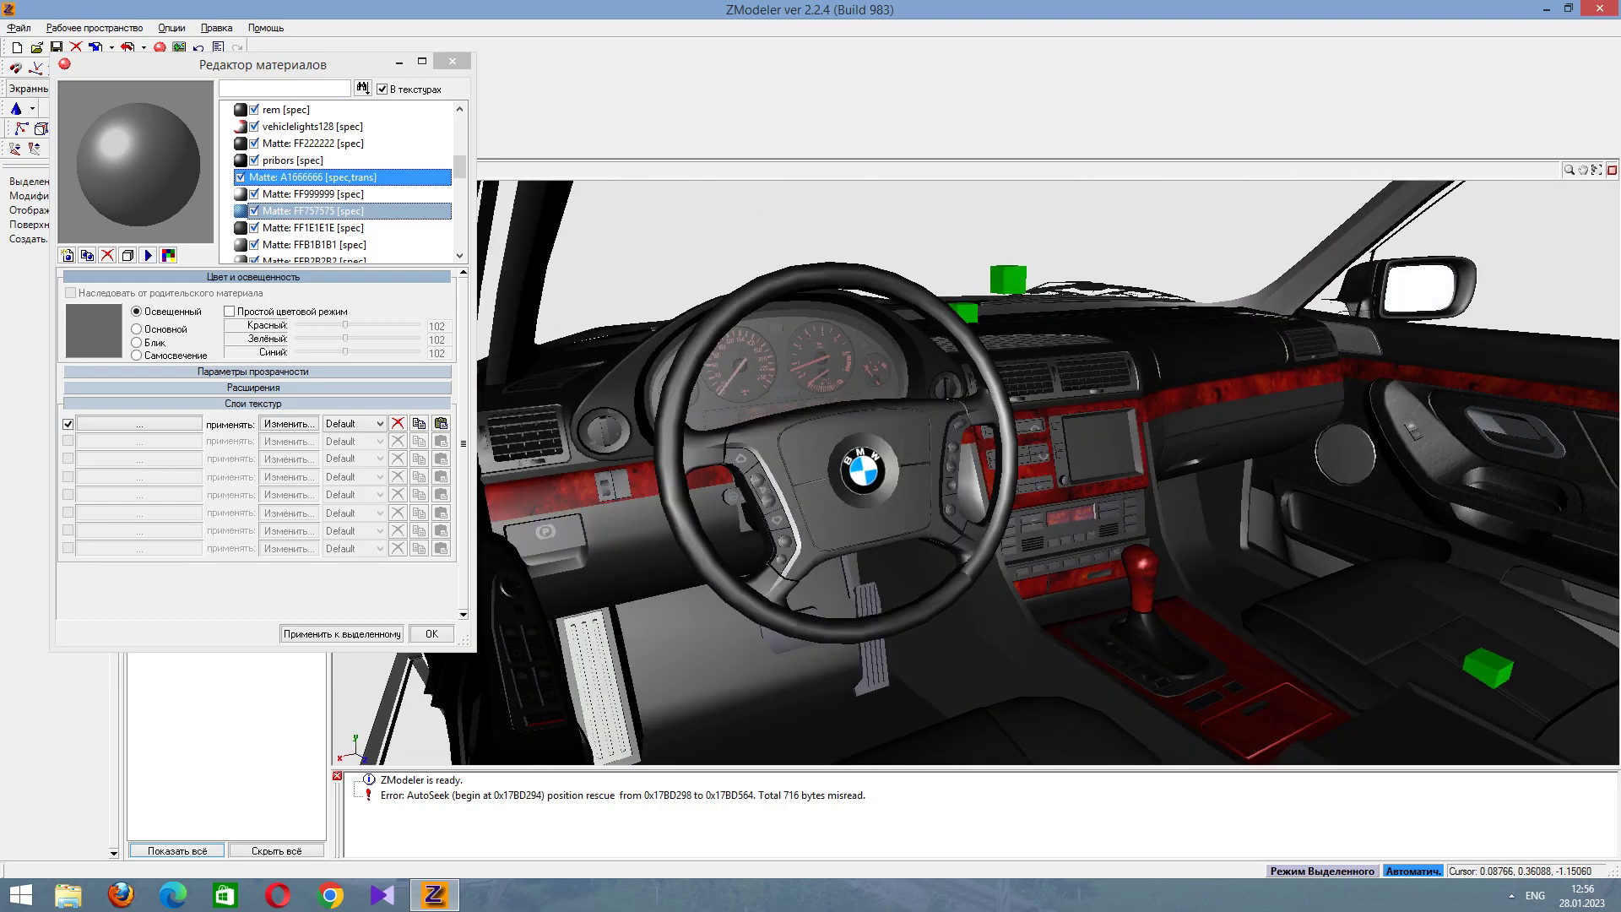
middle_click_drag(896, 473, 895, 507)
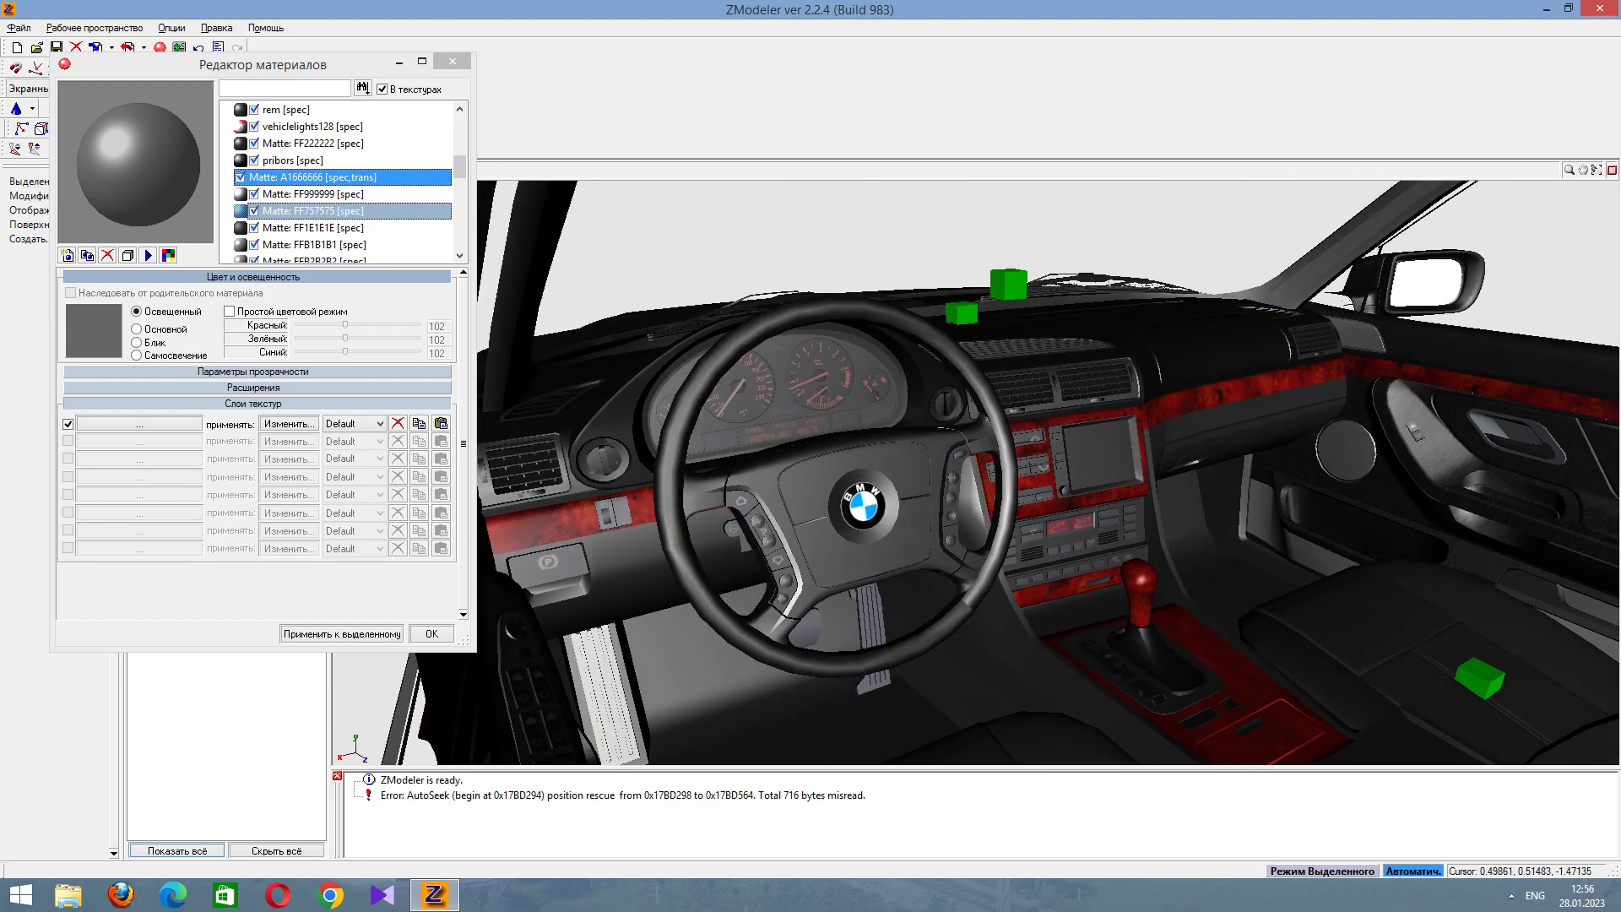
left_click(313, 176)
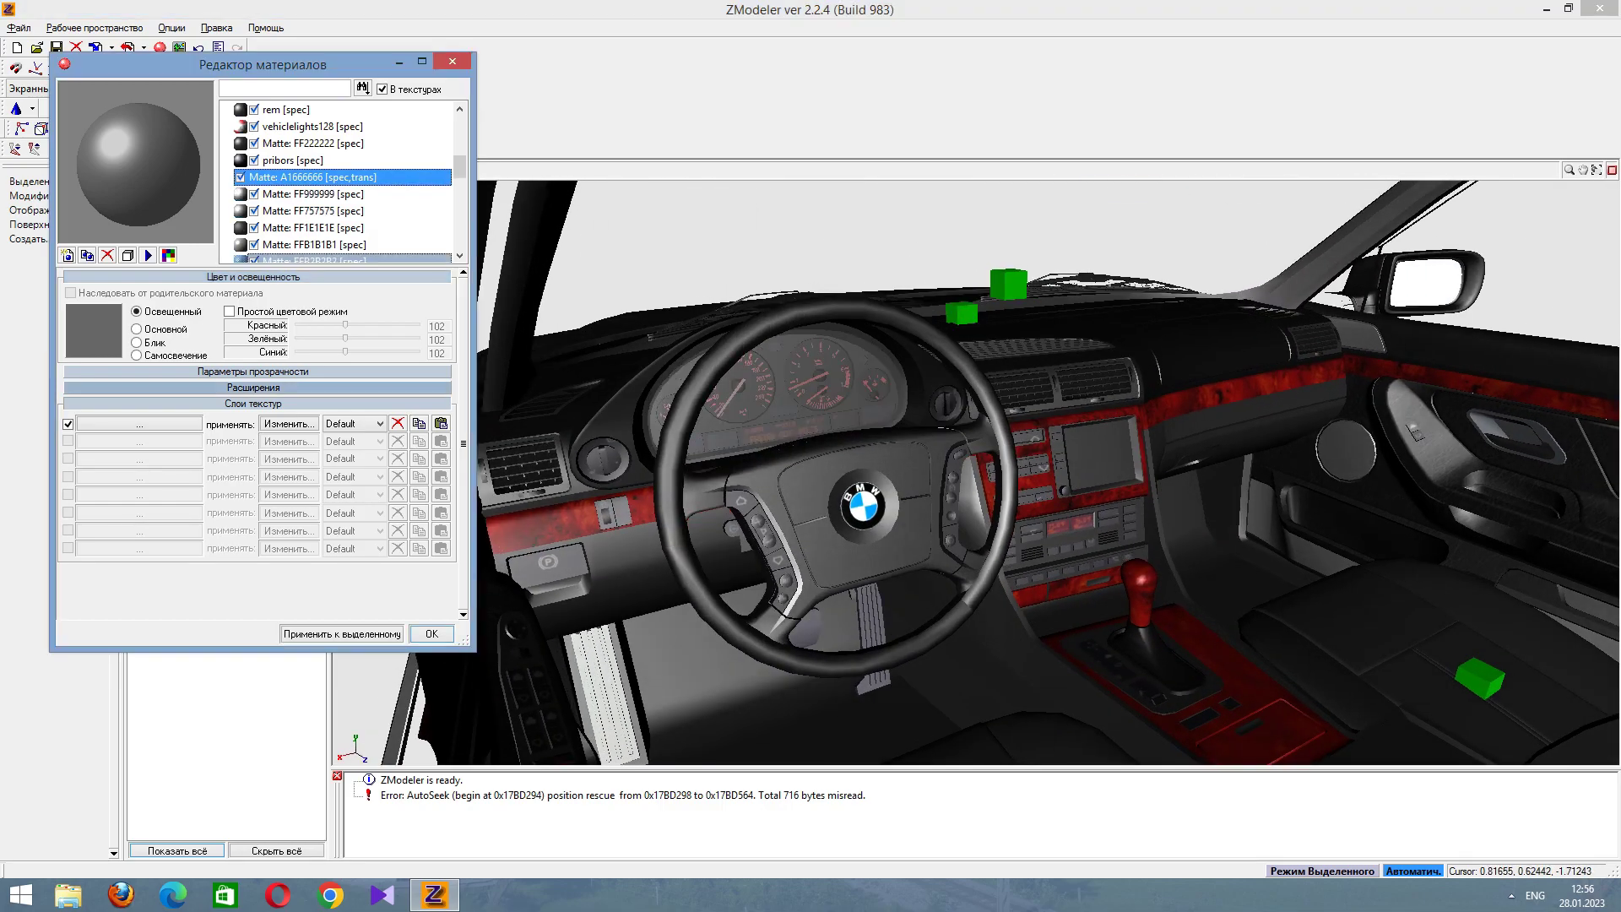
left_click(139, 423)
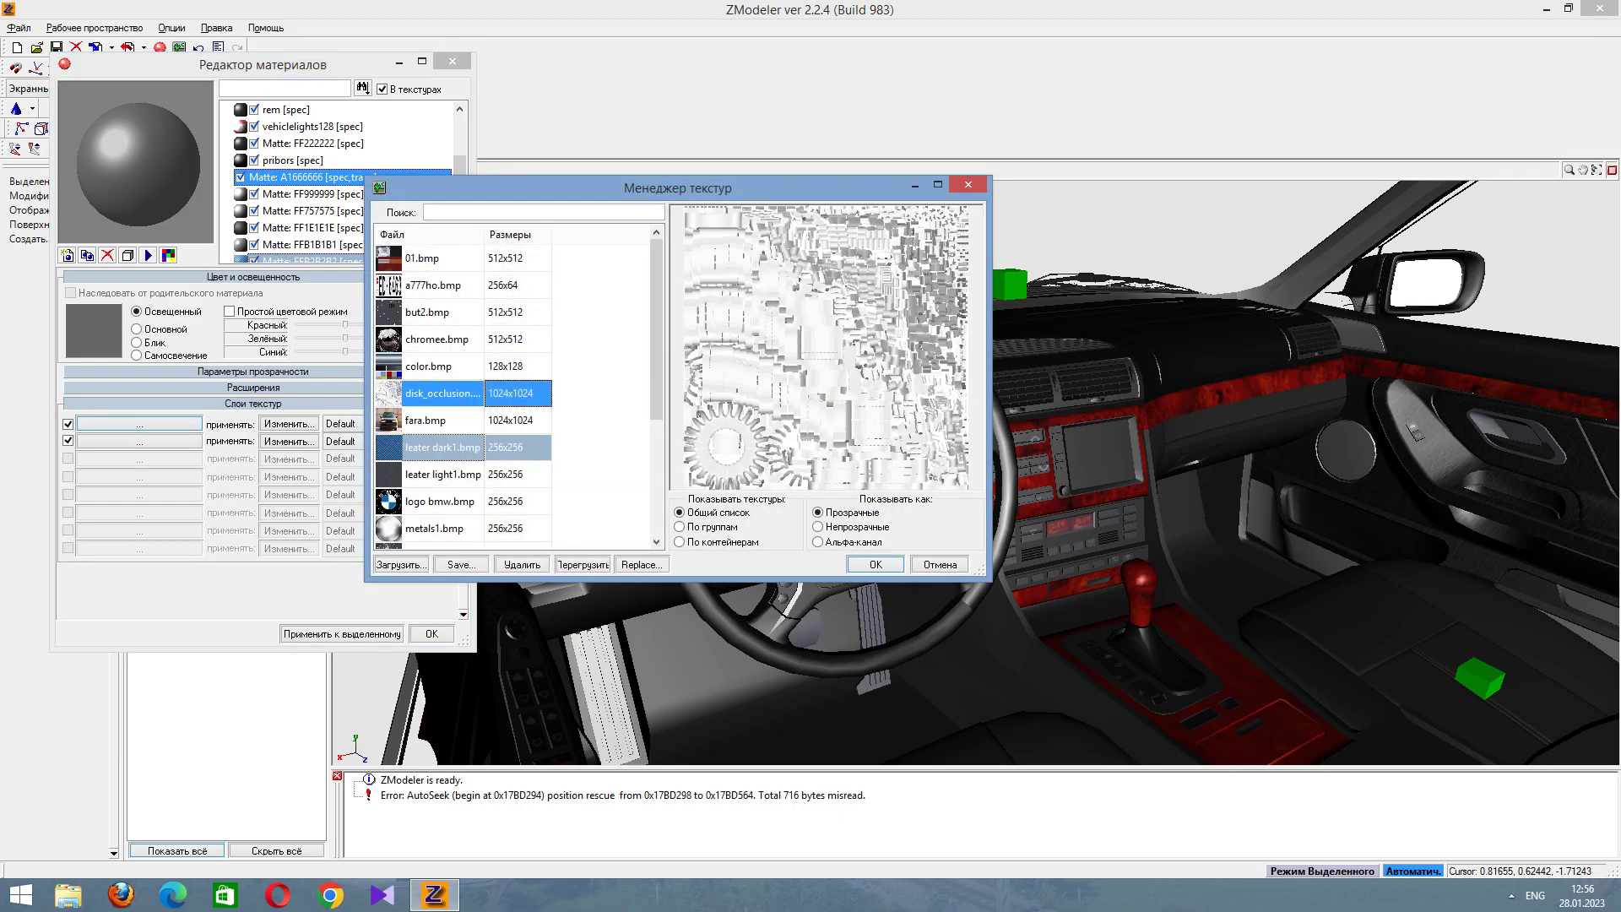
scroll(515, 393, "down", 2)
left_click(434, 474)
scroll(422, 422, "up", 2)
left_click(401, 564)
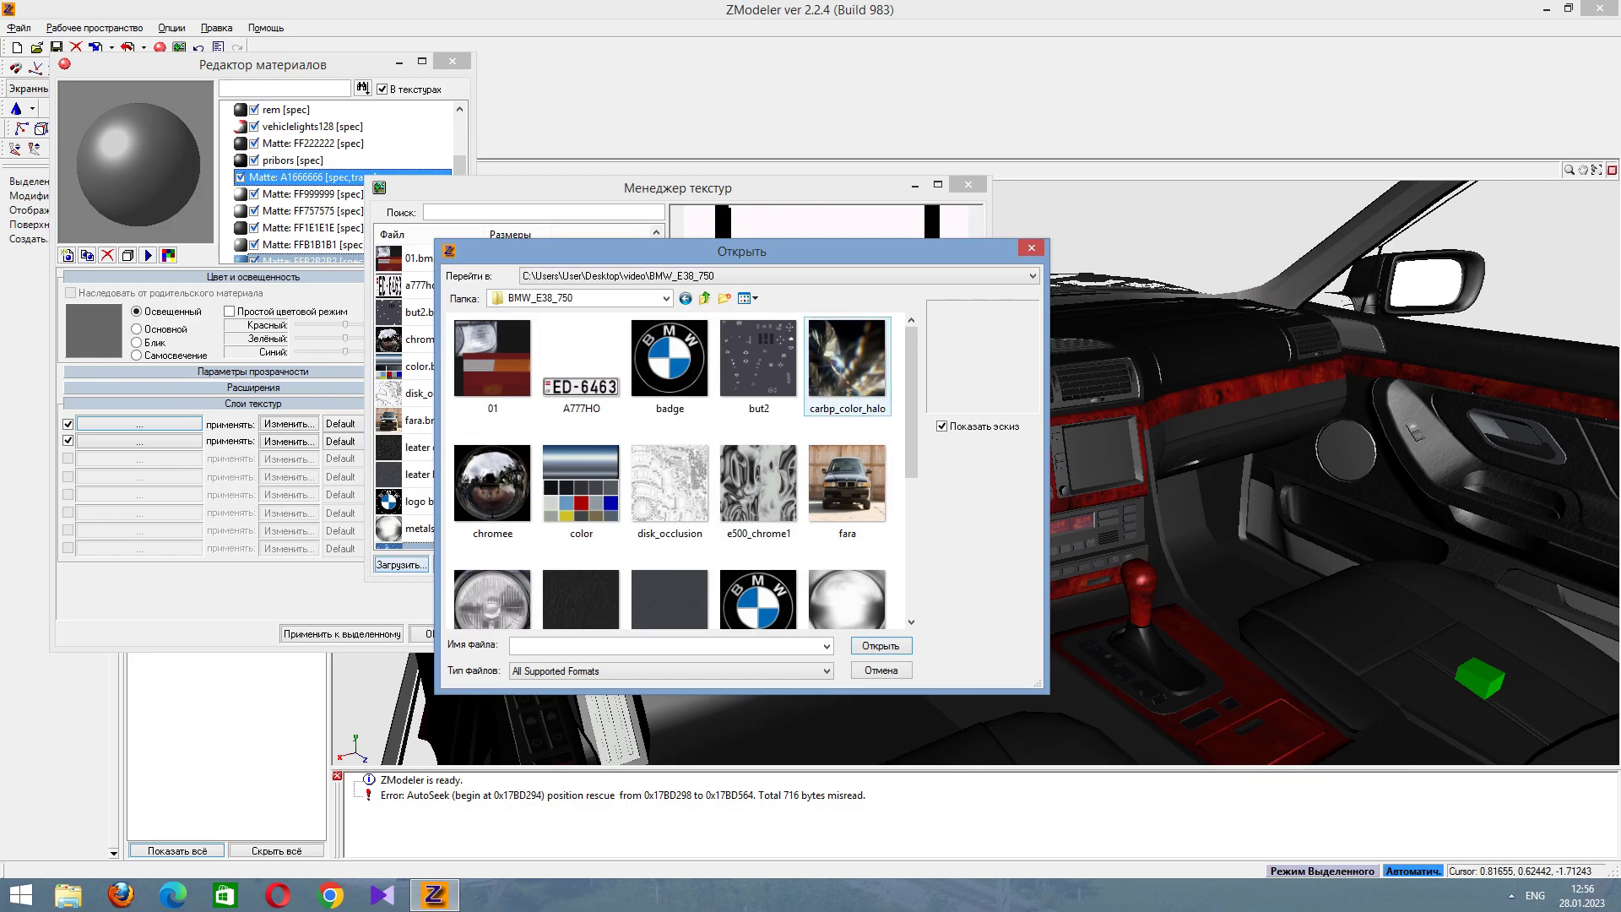
double_click(847, 357)
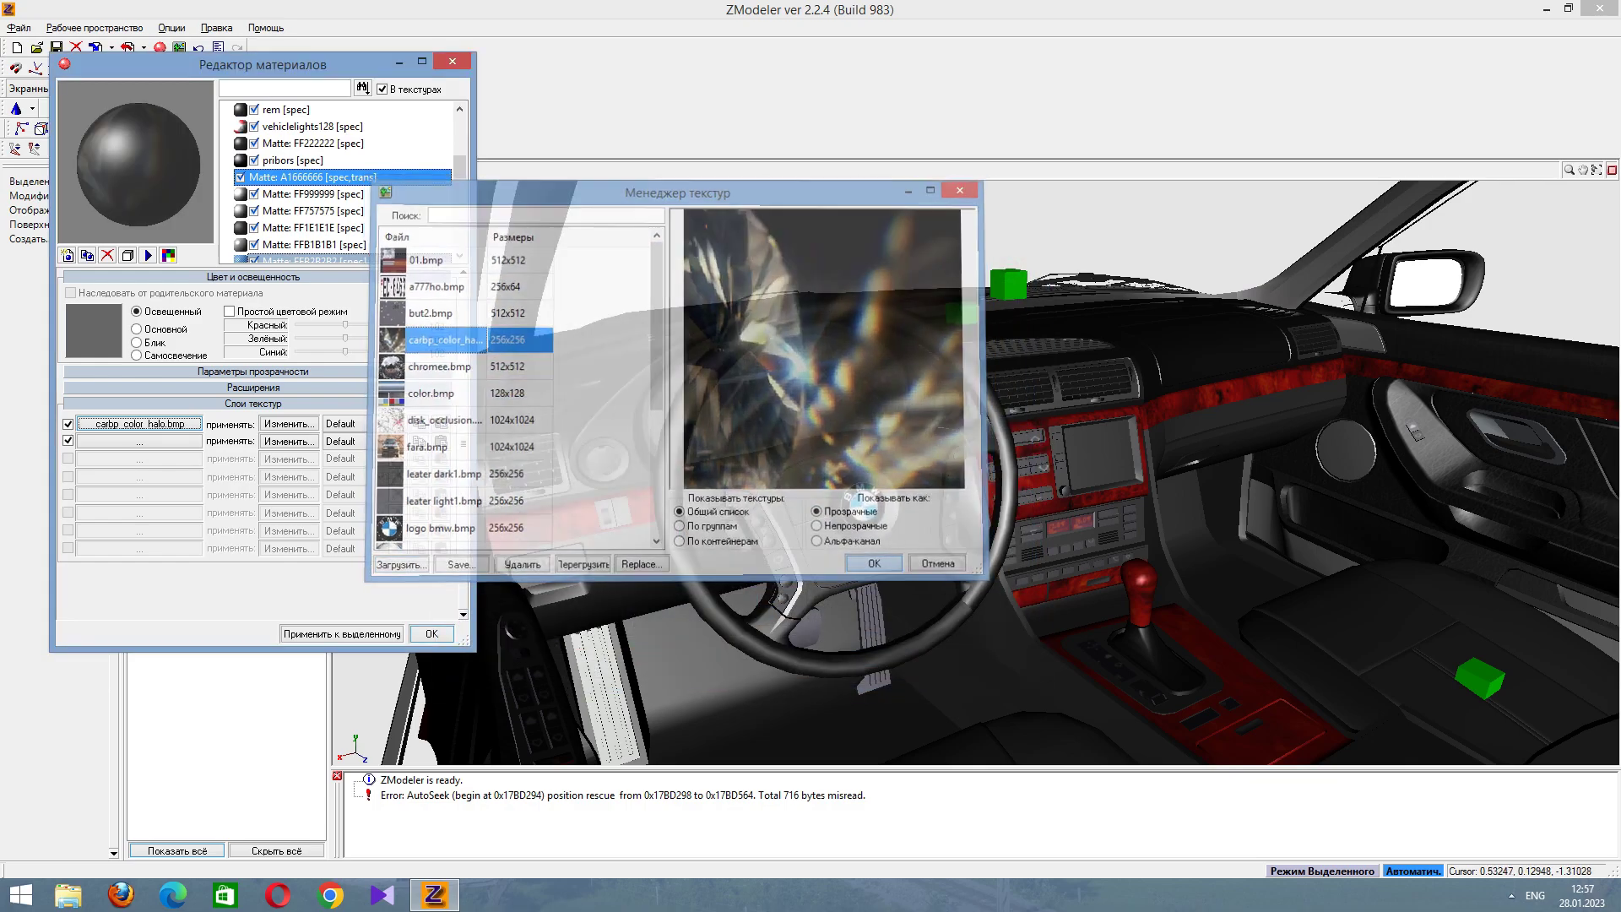
left_click(876, 564)
Set the carbp_color_halo.bmp layer to the MultiplyAdd colour operation with Auto Sphere Environment coordinates and apply the material.
left_click(288, 424)
left_click(693, 285)
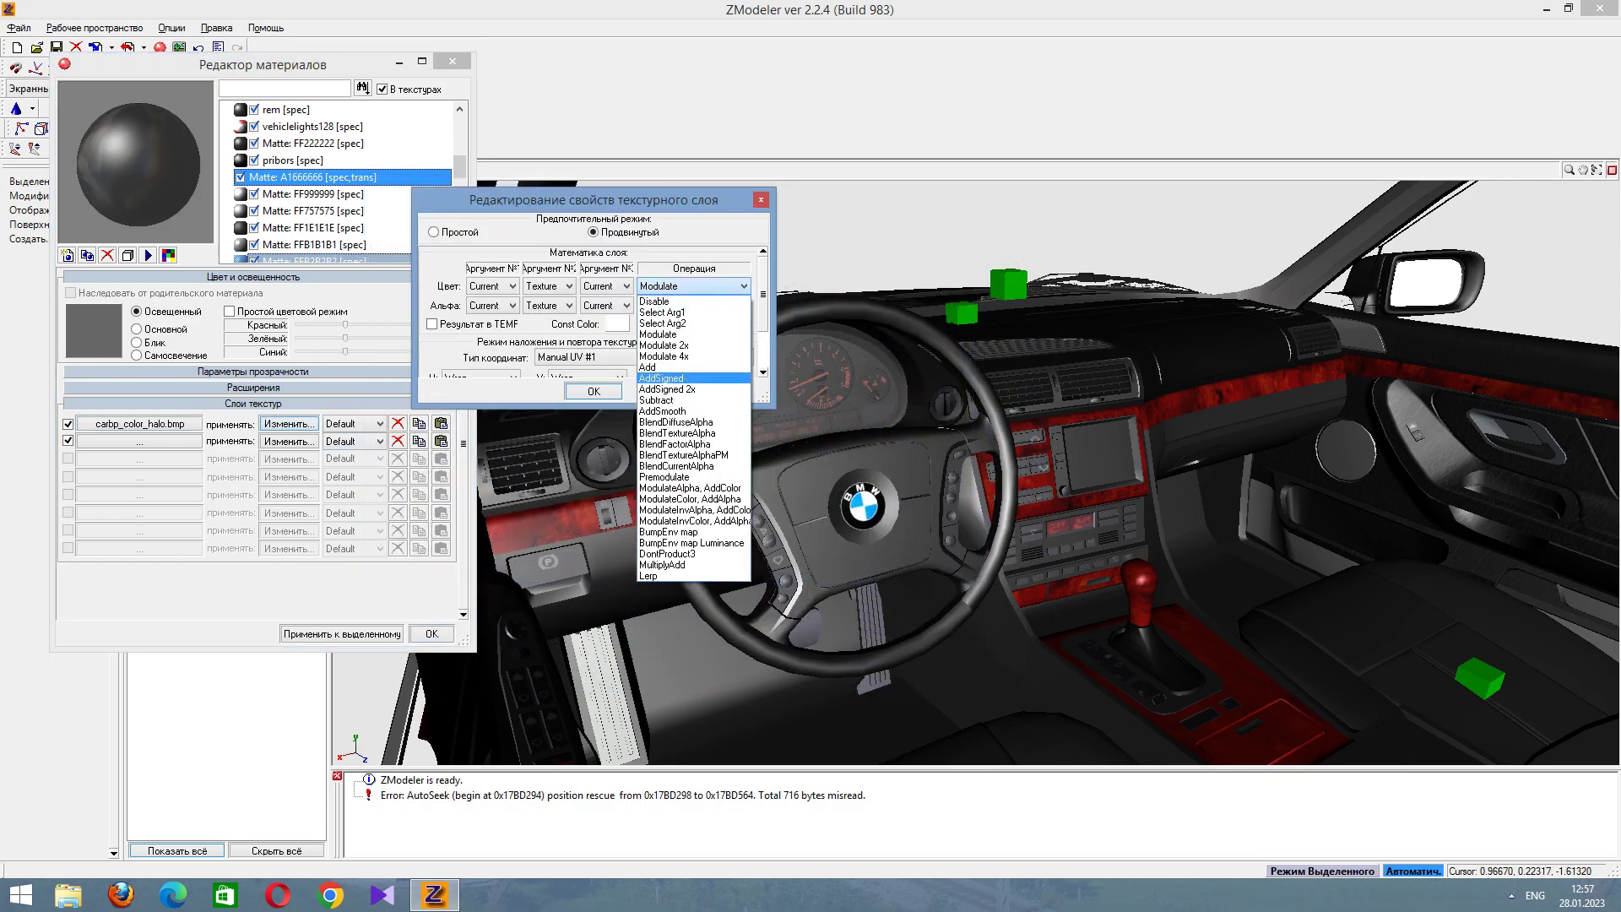
left_click(693, 574)
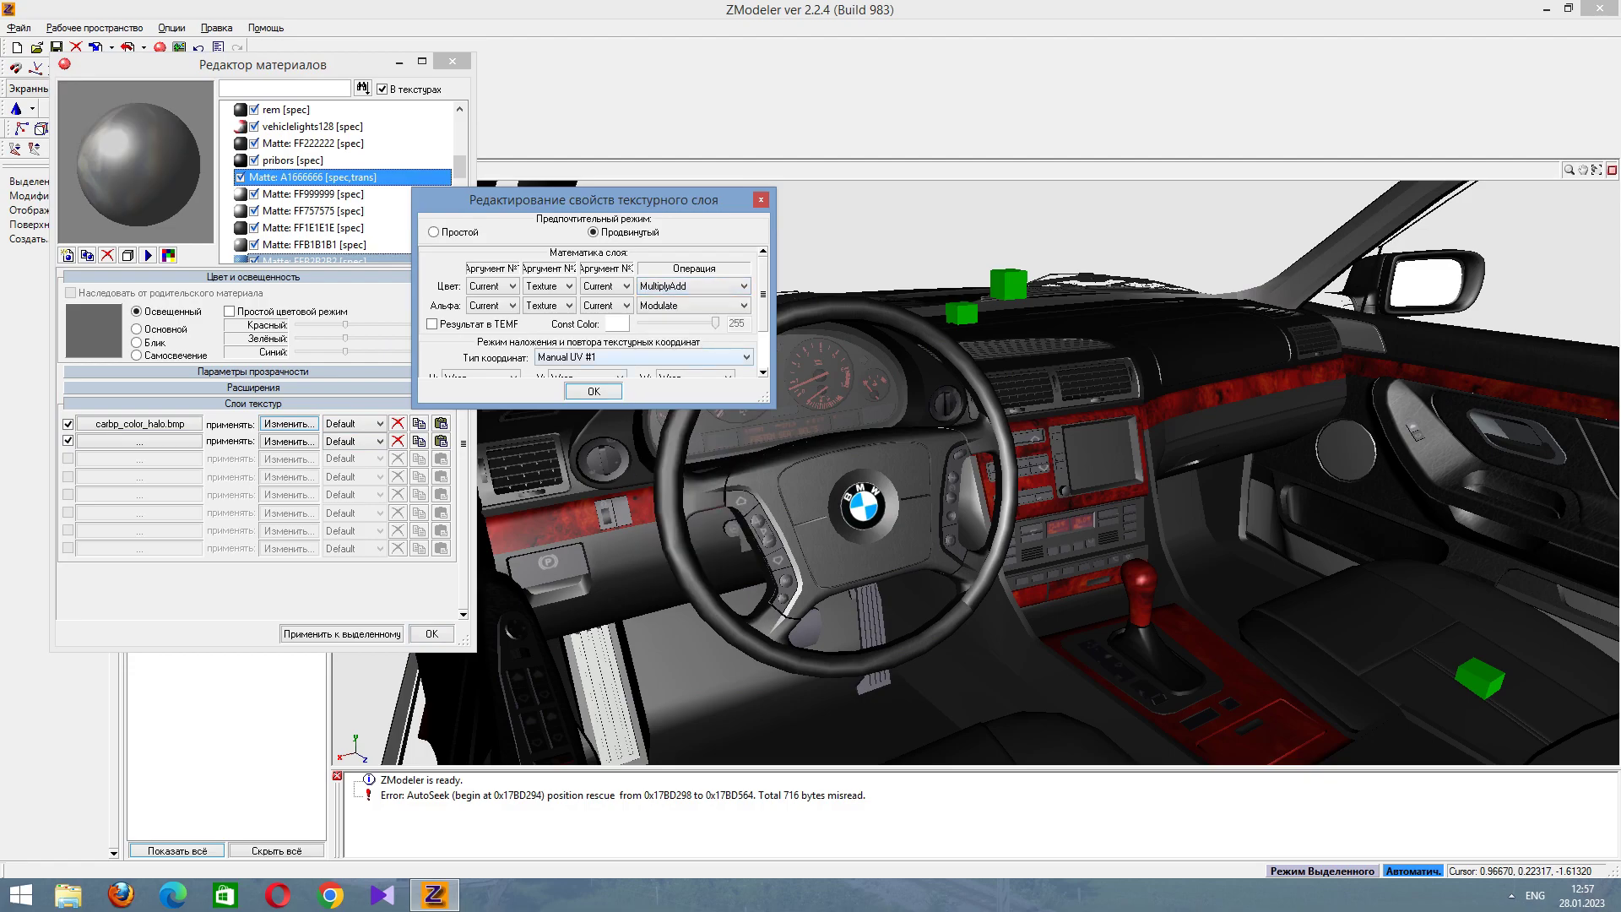
left_click(641, 357)
left_click(589, 416)
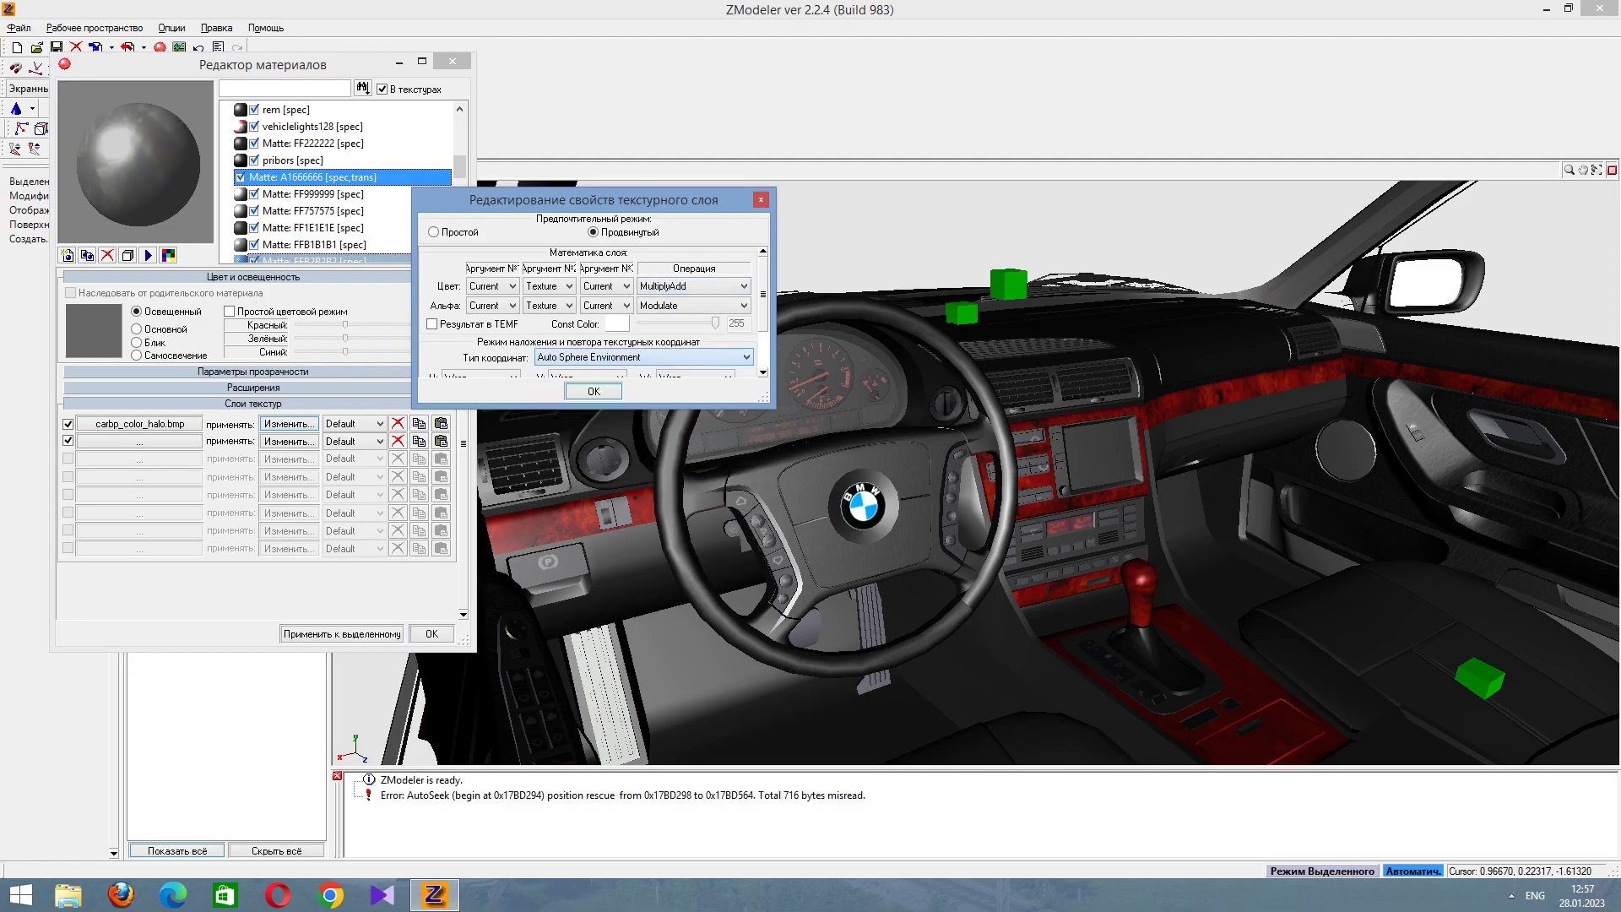
key("Return")
left_click(342, 633)
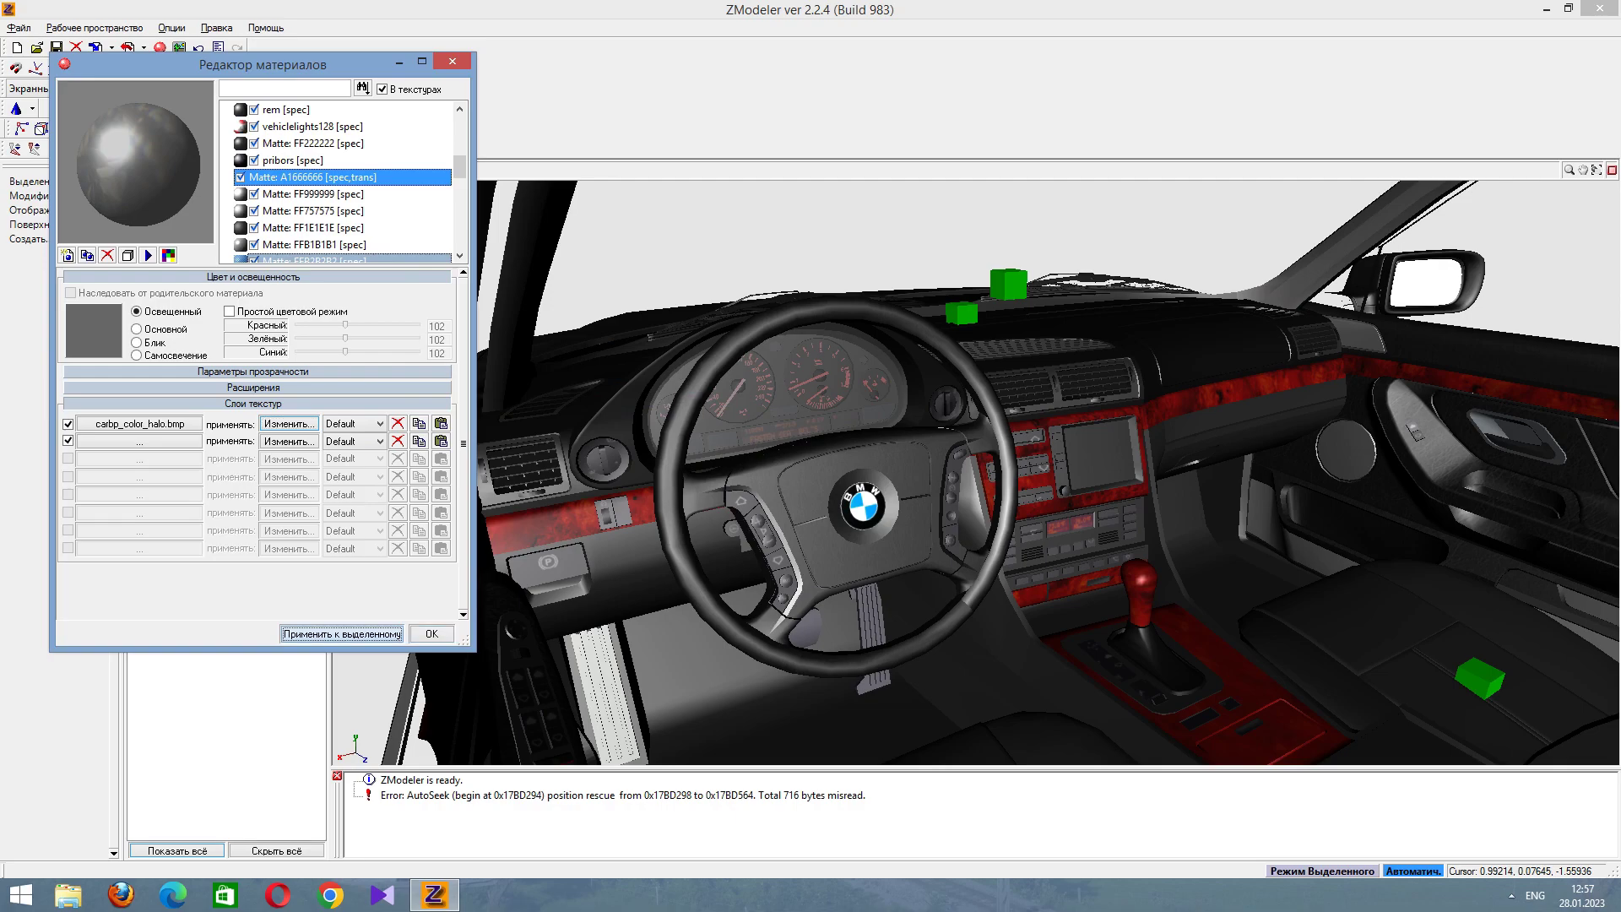
Lower the blending alpha value of the Matte: A1666666 [spec,trans] material and apply it.
left_click(253, 388)
left_click(254, 388)
left_click(254, 371)
left_click_drag(358, 411, 336, 411)
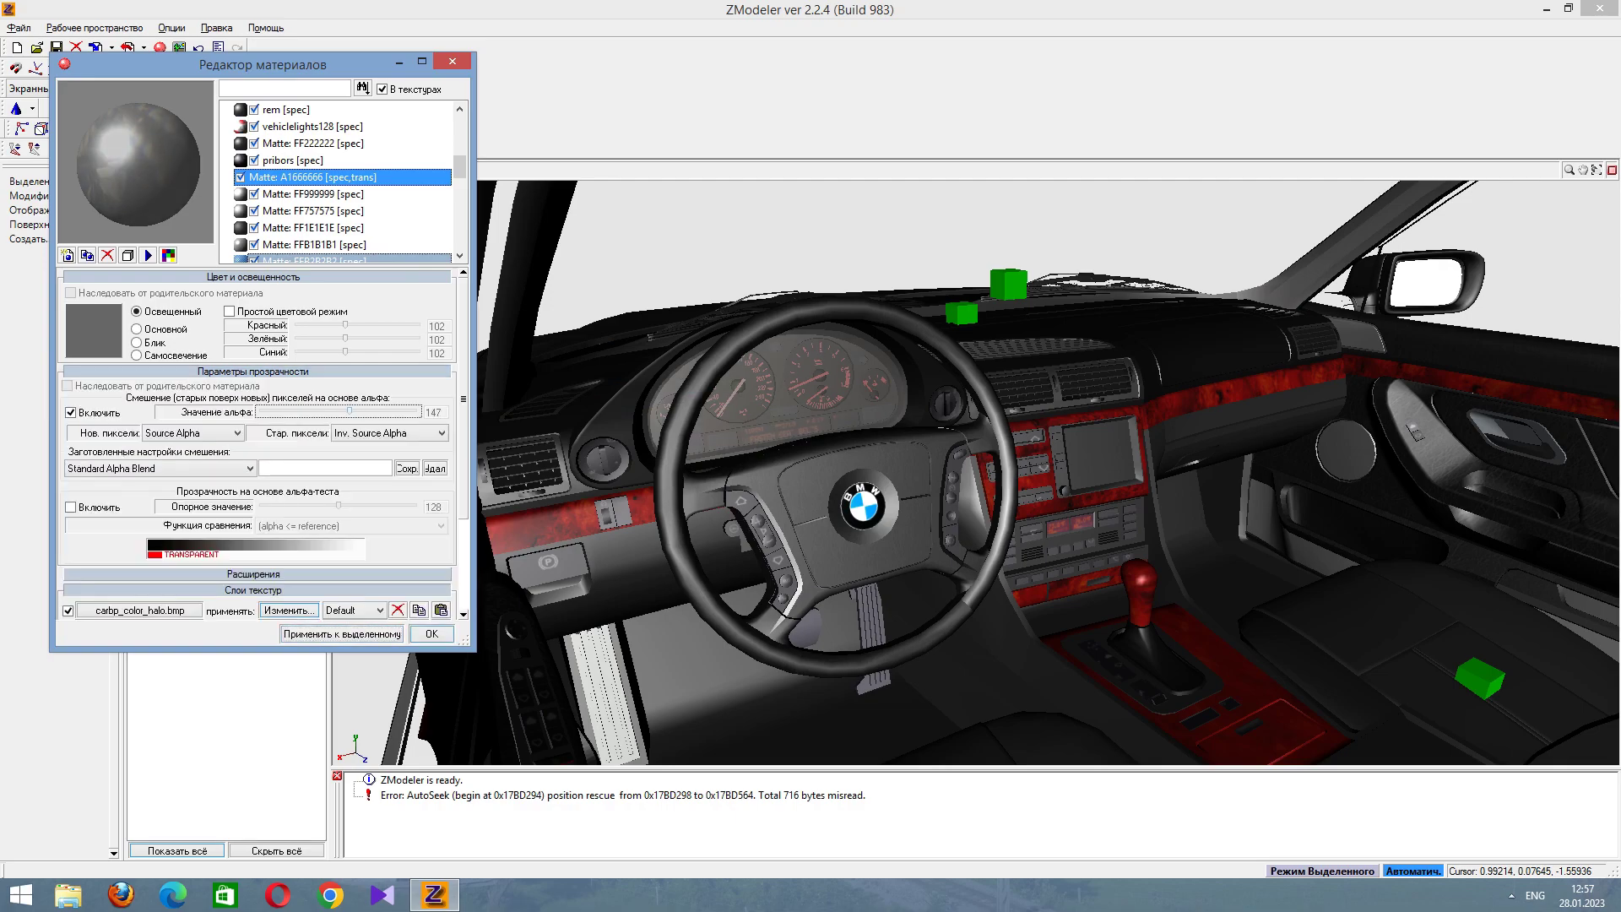
left_click(342, 634)
left_click(335, 411)
left_click(342, 633)
left_click(254, 371)
Examine the whole car body and check which parts use the Matte: FF999999, FF757575 and FF1E1E1E [spec] materials.
middle_click_drag(1013, 472, 802, 473)
scroll(971, 473, "down", 5)
middle_click_drag(972, 472, 1055, 439)
left_click(304, 193)
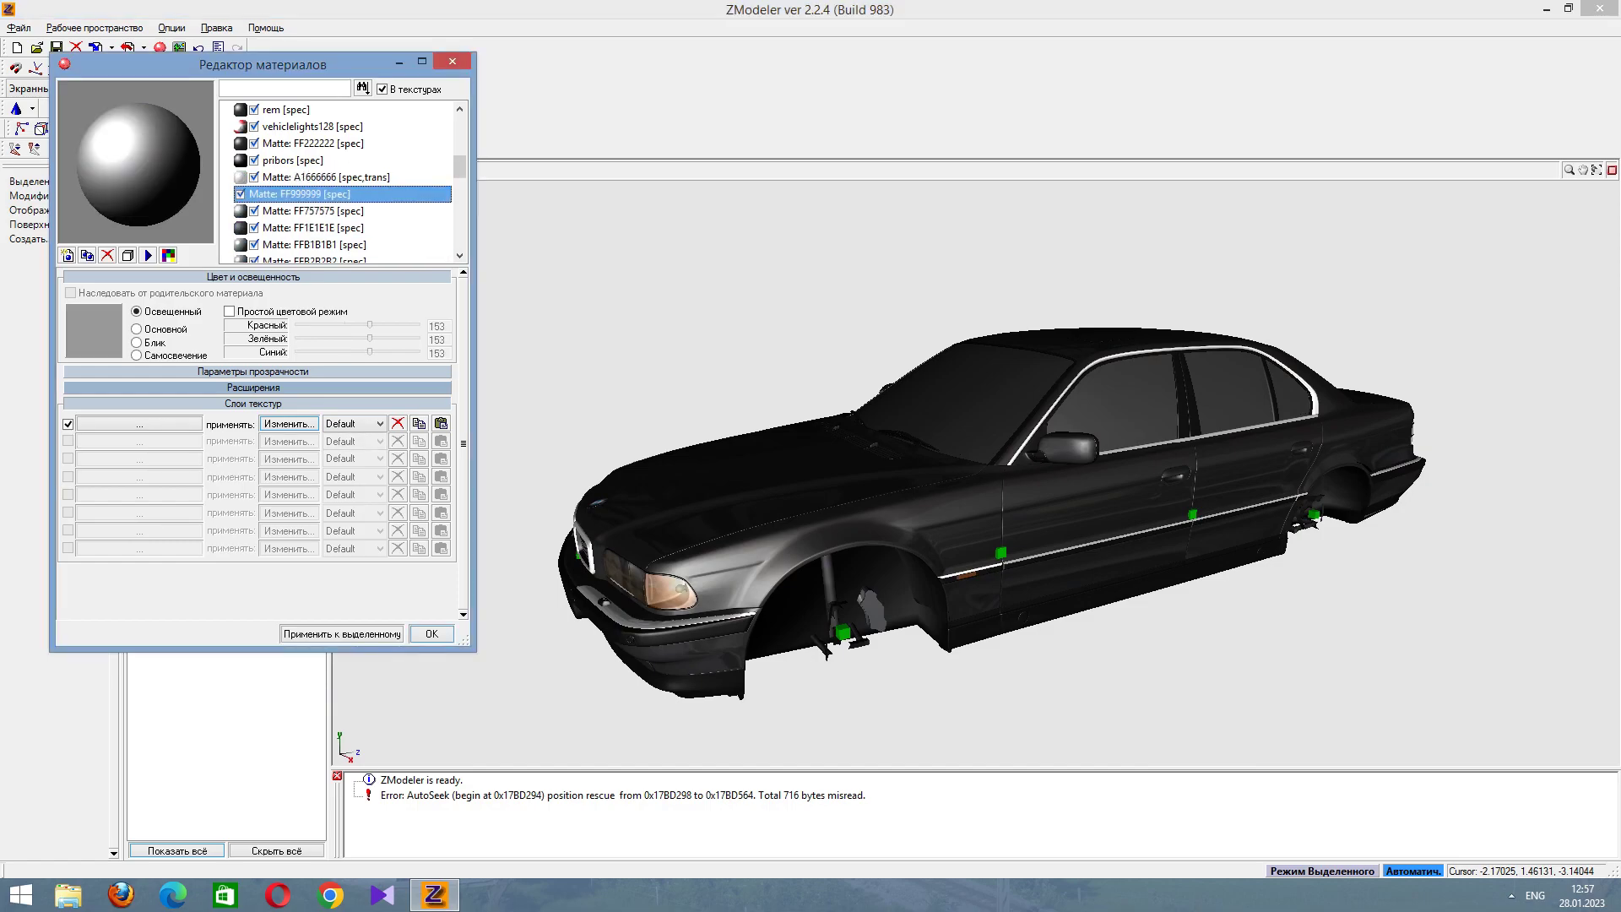
middle_click_drag(1013, 472, 701, 472)
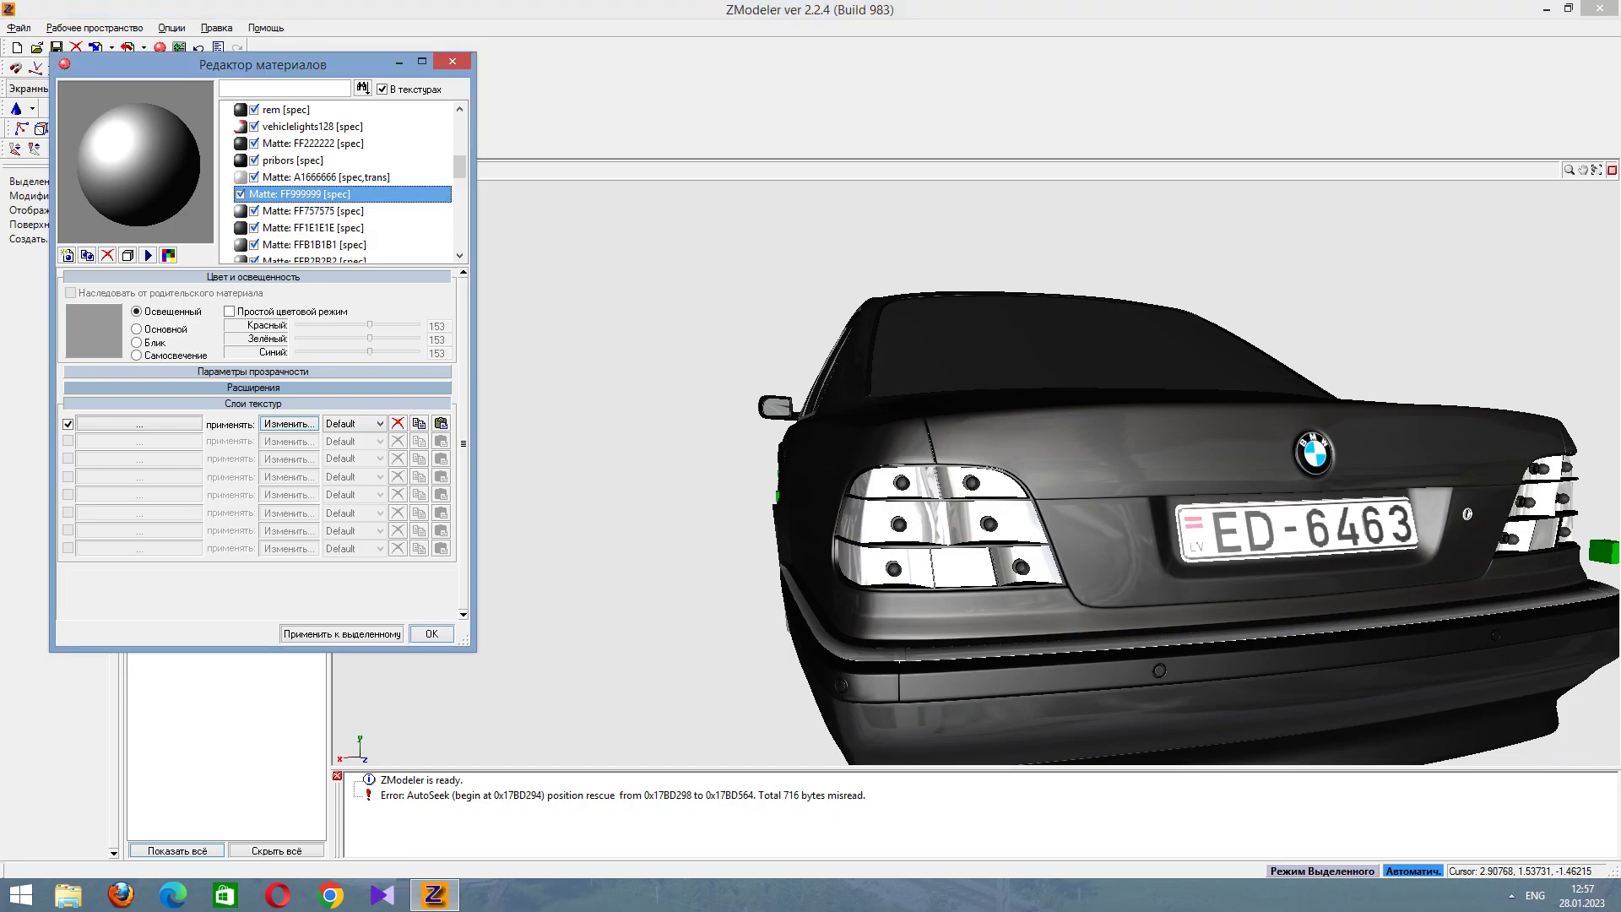
left_click(304, 210)
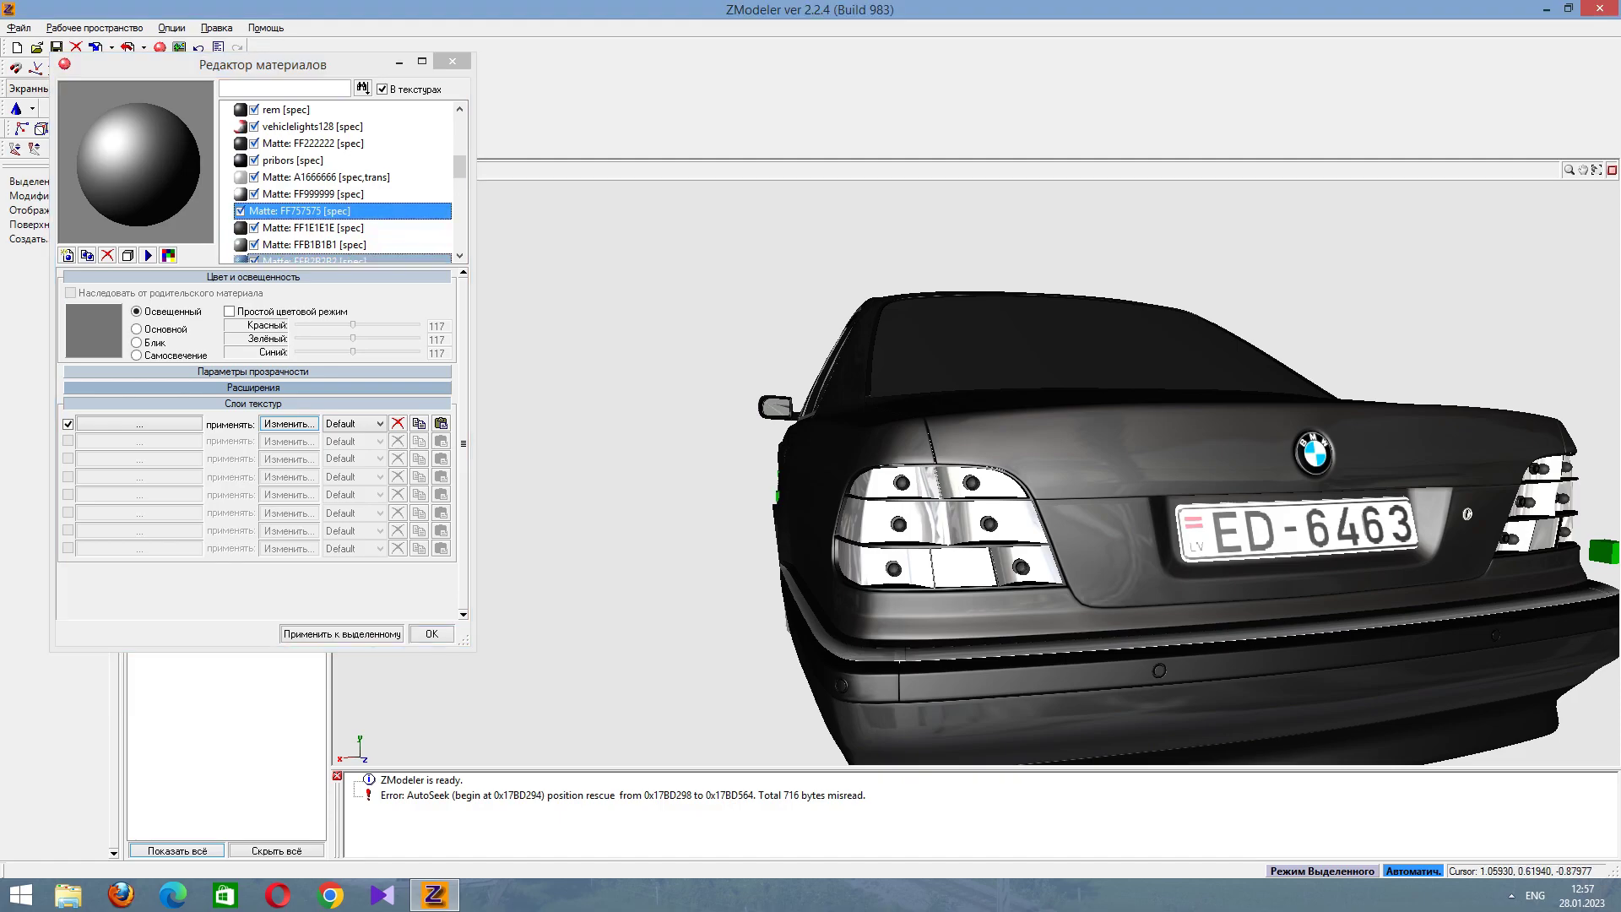
scroll(971, 473, "up", 5)
scroll(925, 728, "down", 5)
middle_click_drag(926, 727, 1132, 717, "alt")
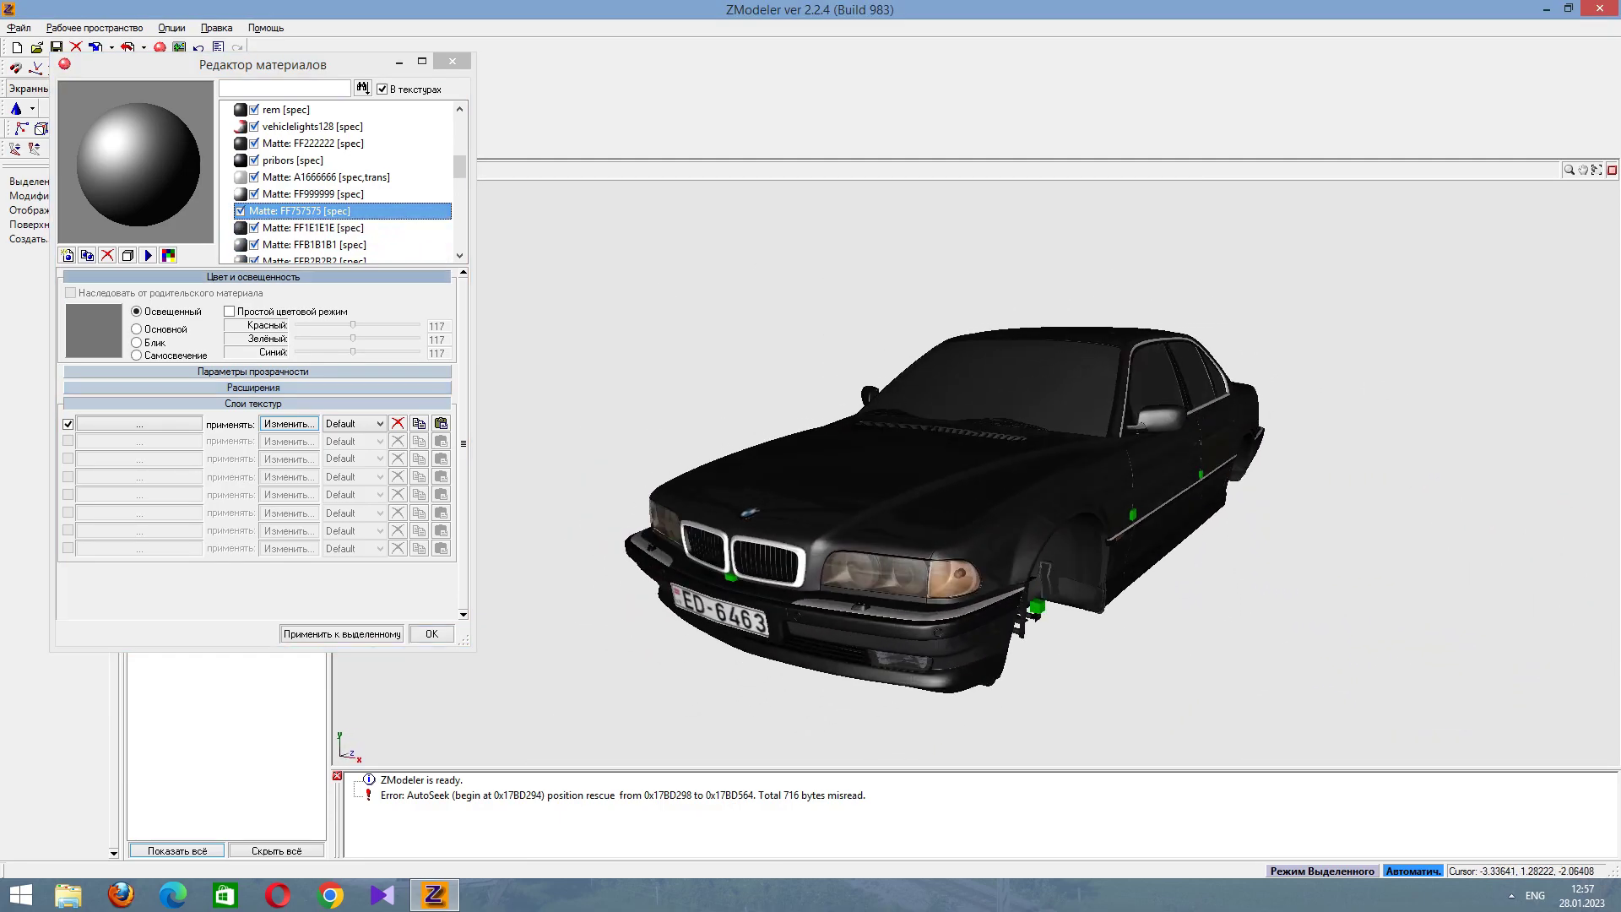
left_click(241, 211)
left_click(296, 228)
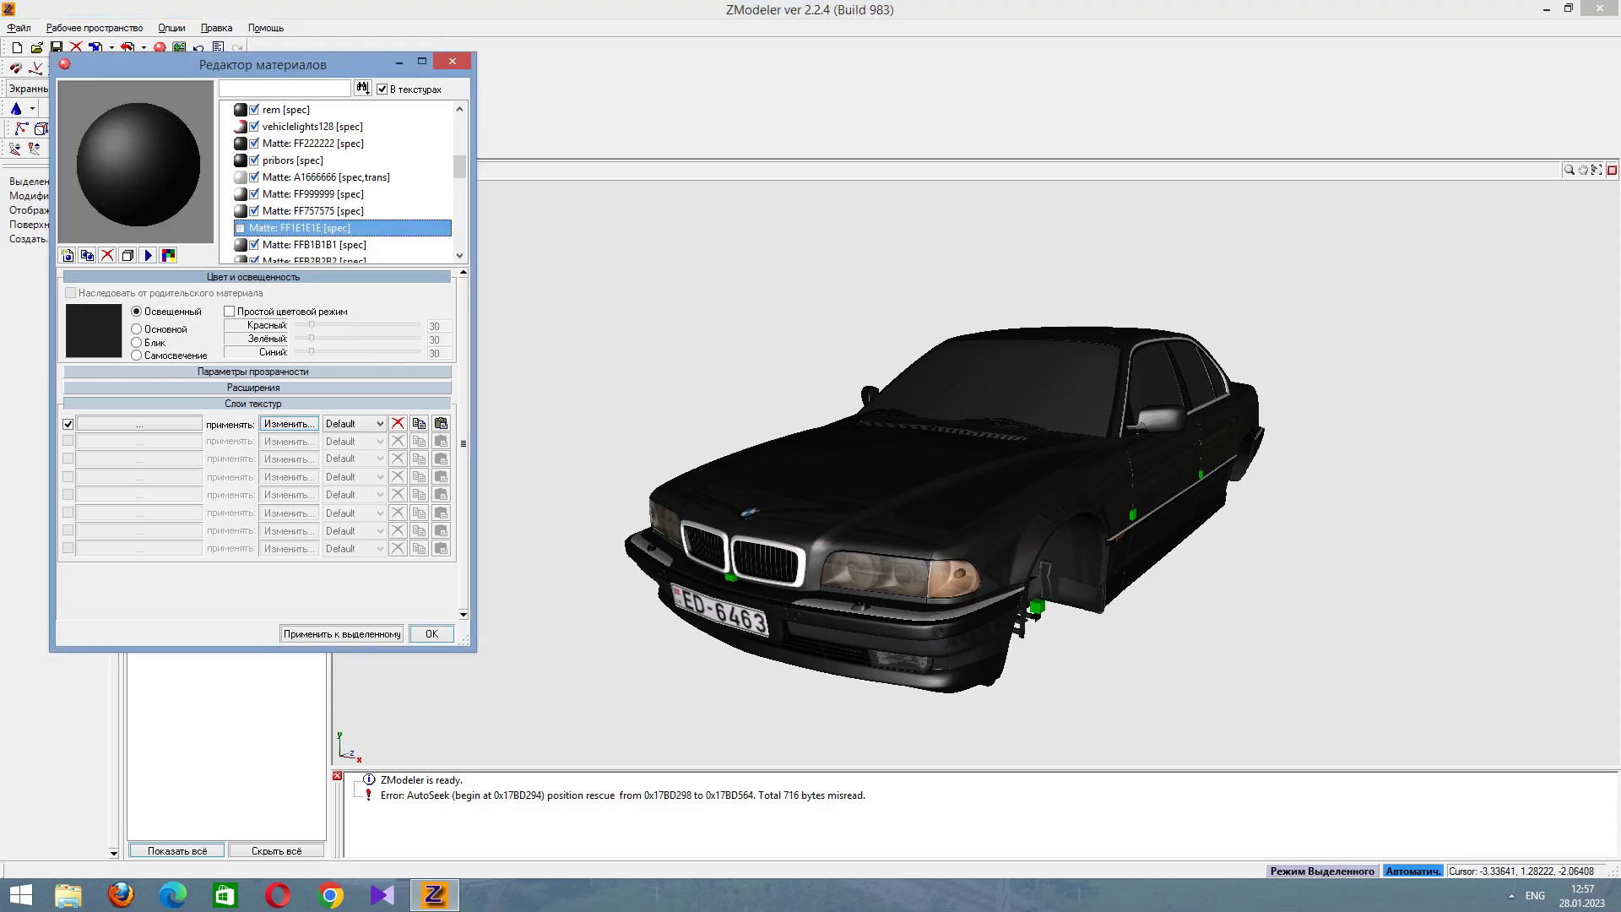
middle_click_drag(929, 507, 1267, 507)
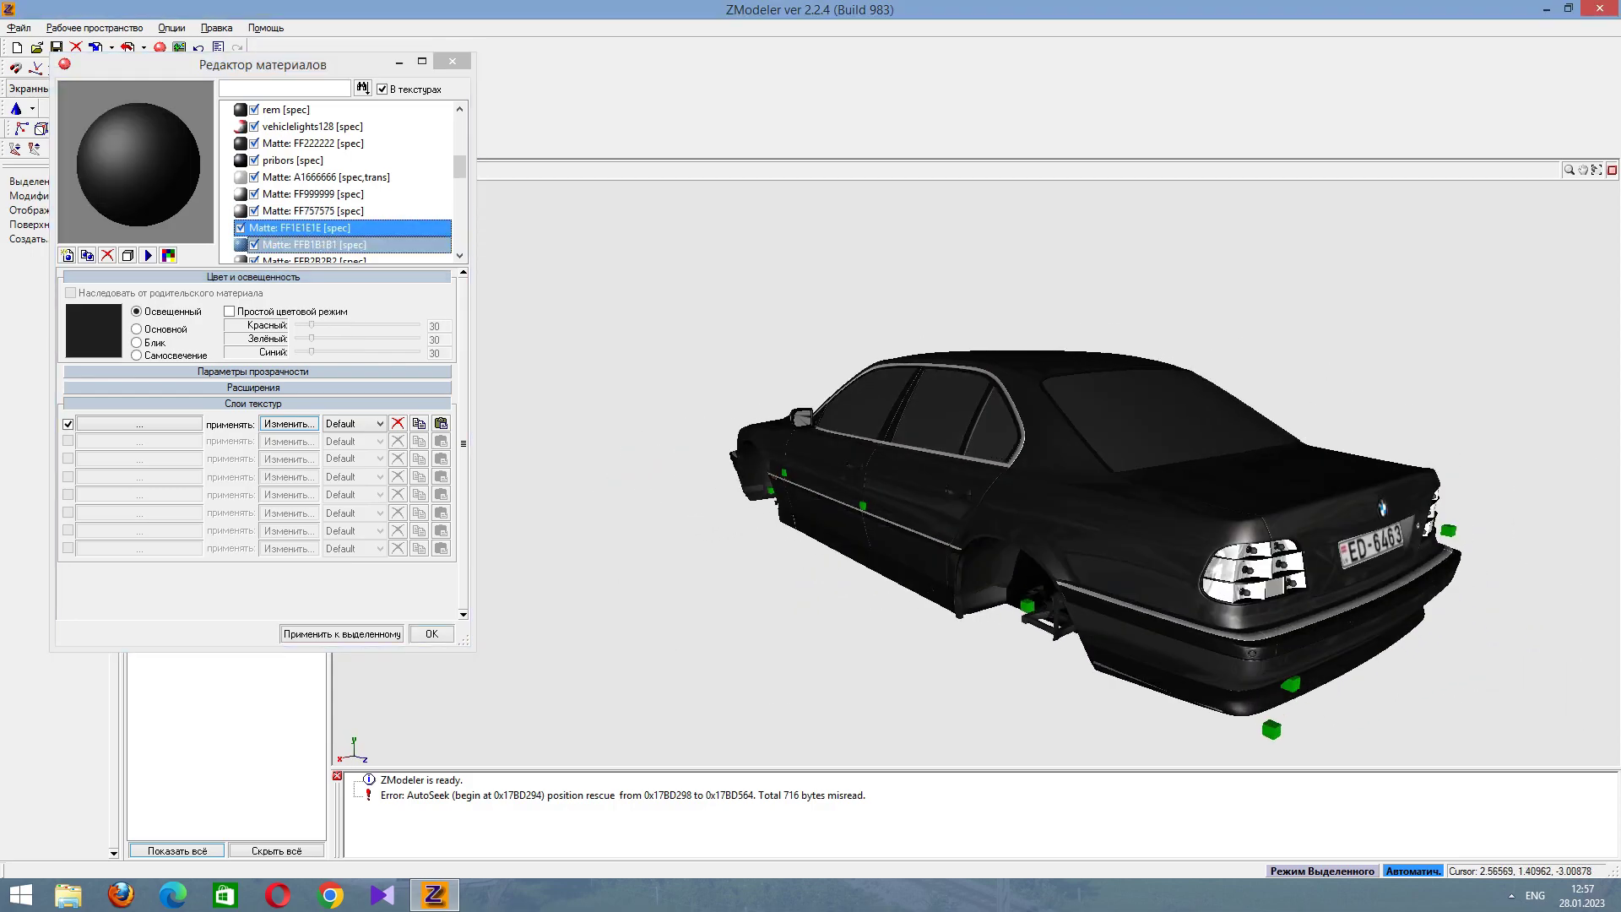
left_click(241, 228)
Review the settings of the materials from Matte: FFB1B1B1 [spec] through leater dark1 to underbody and compare them with the car.
left_click(296, 245)
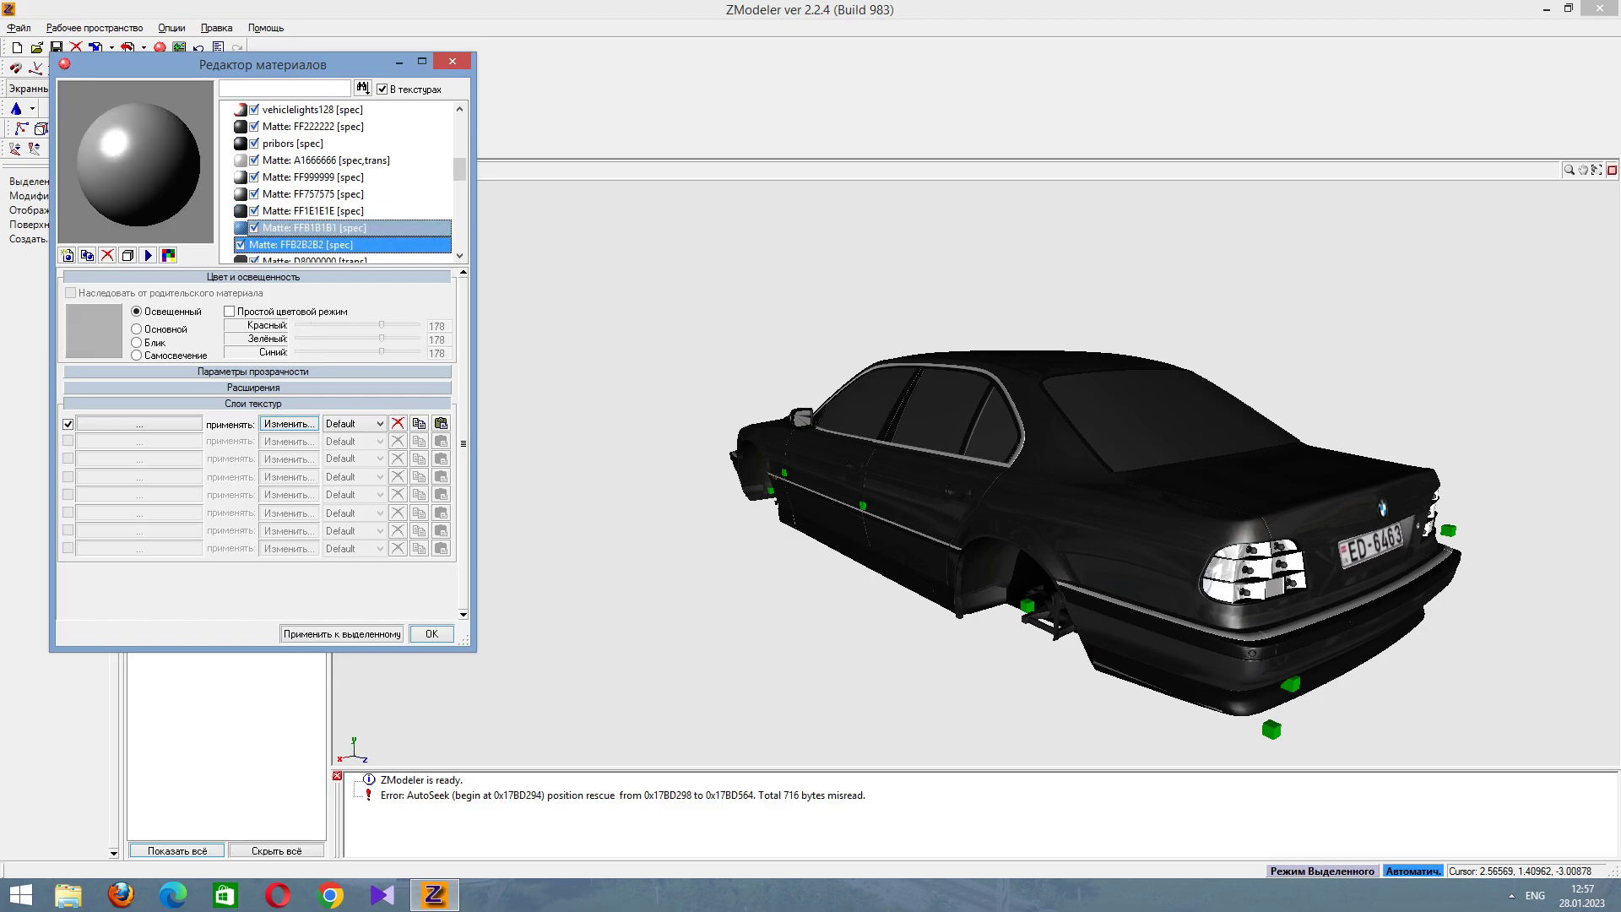
left_click(313, 259)
key("f")
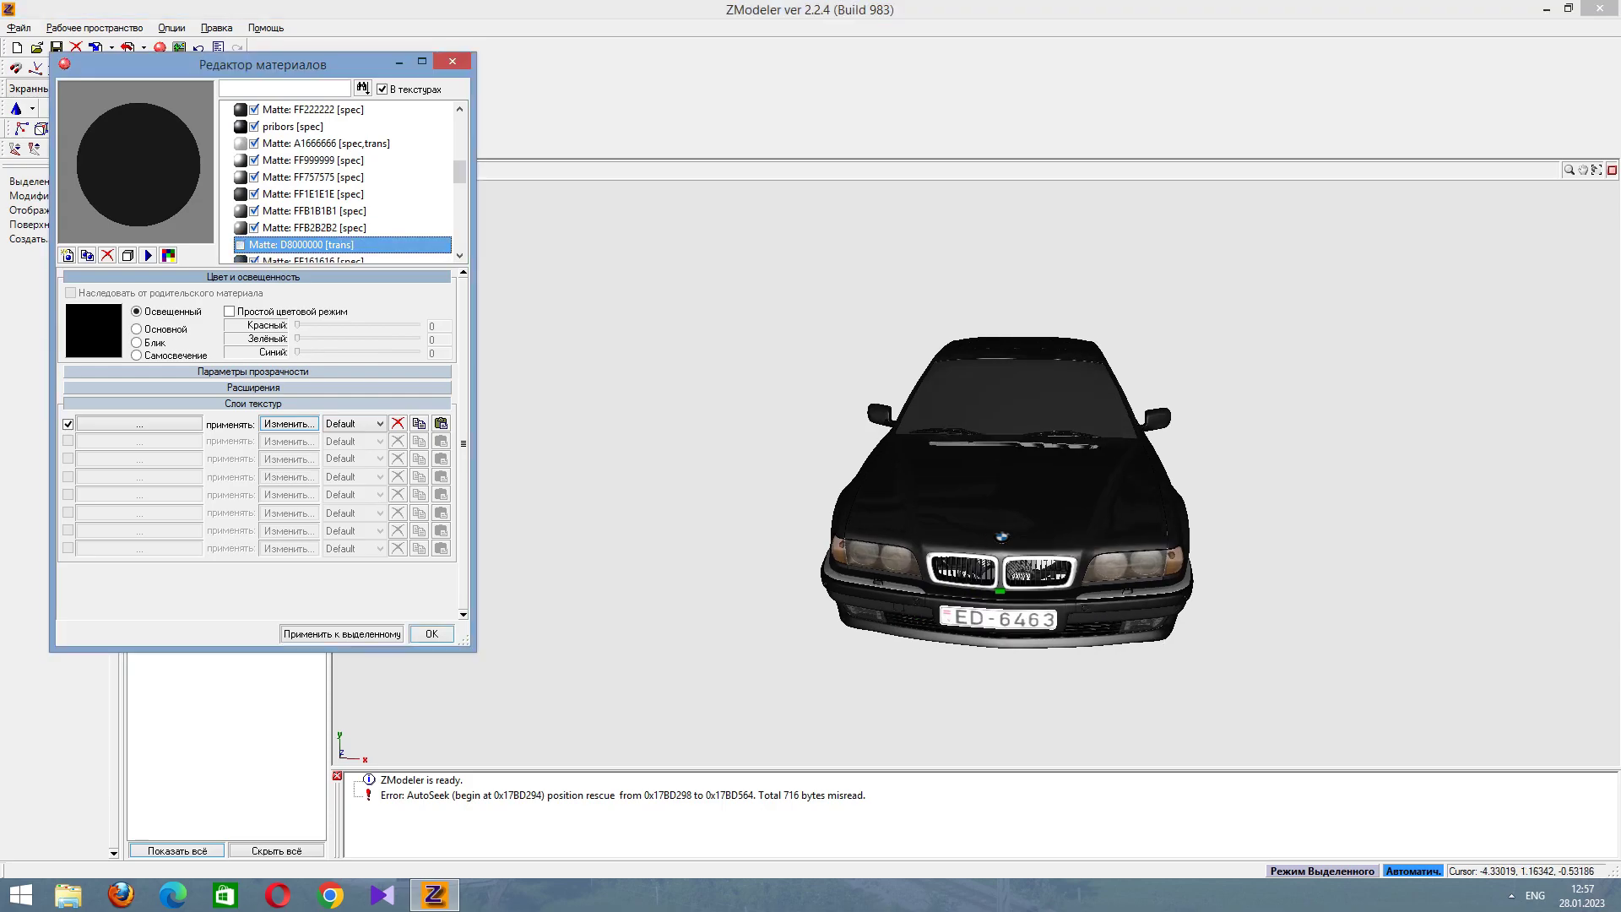
scroll(342, 182, "down", 1)
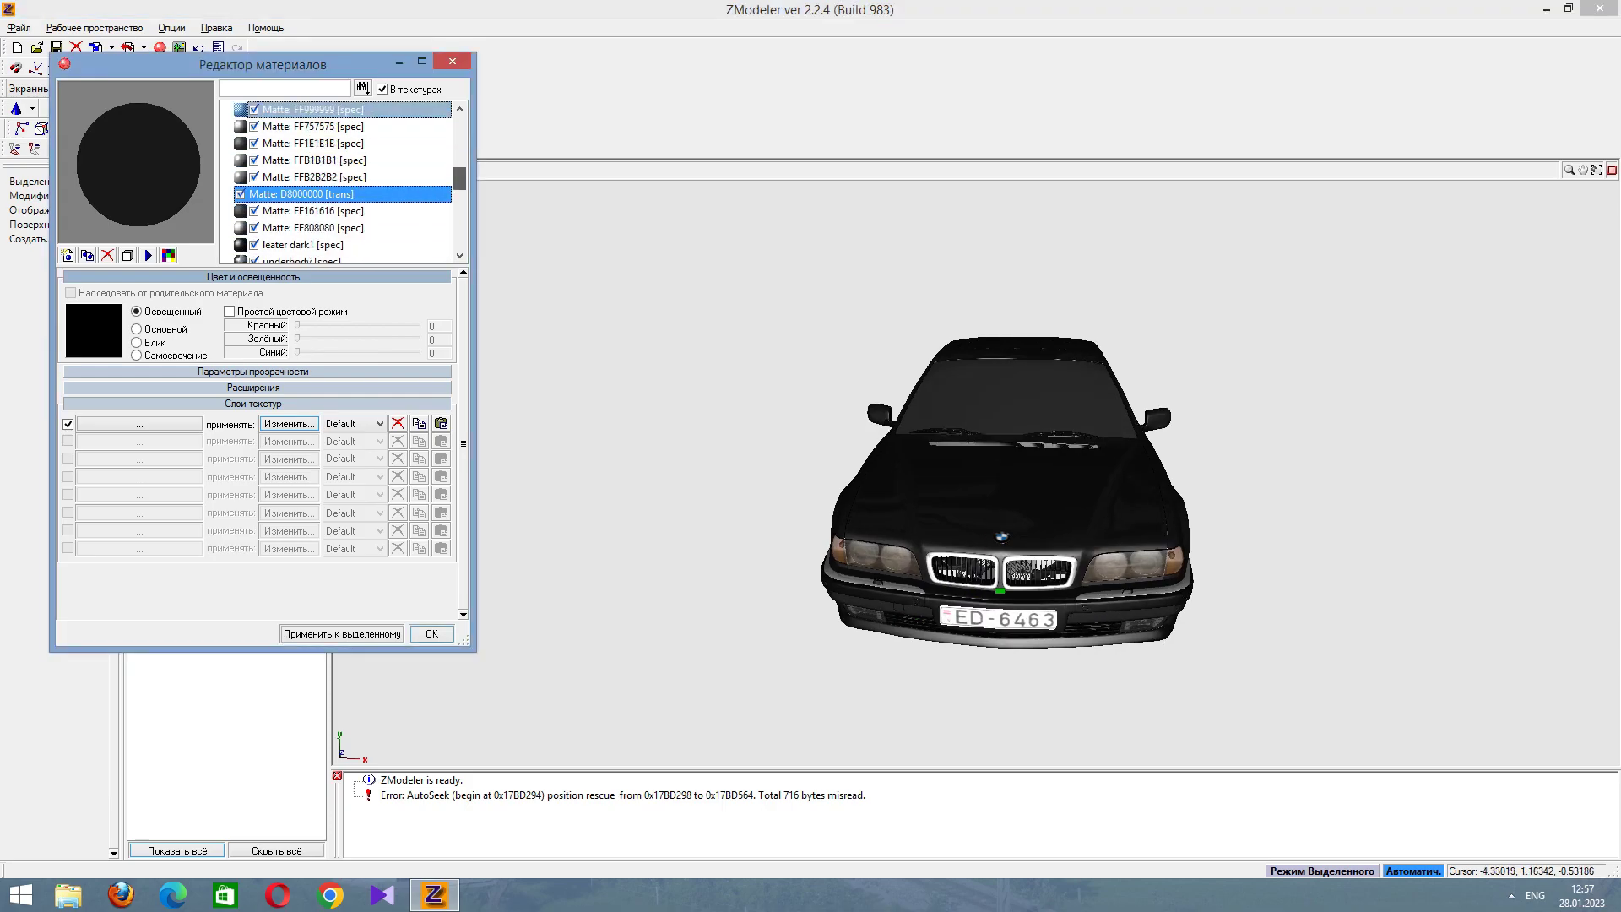
left_click(304, 210)
left_click(304, 227)
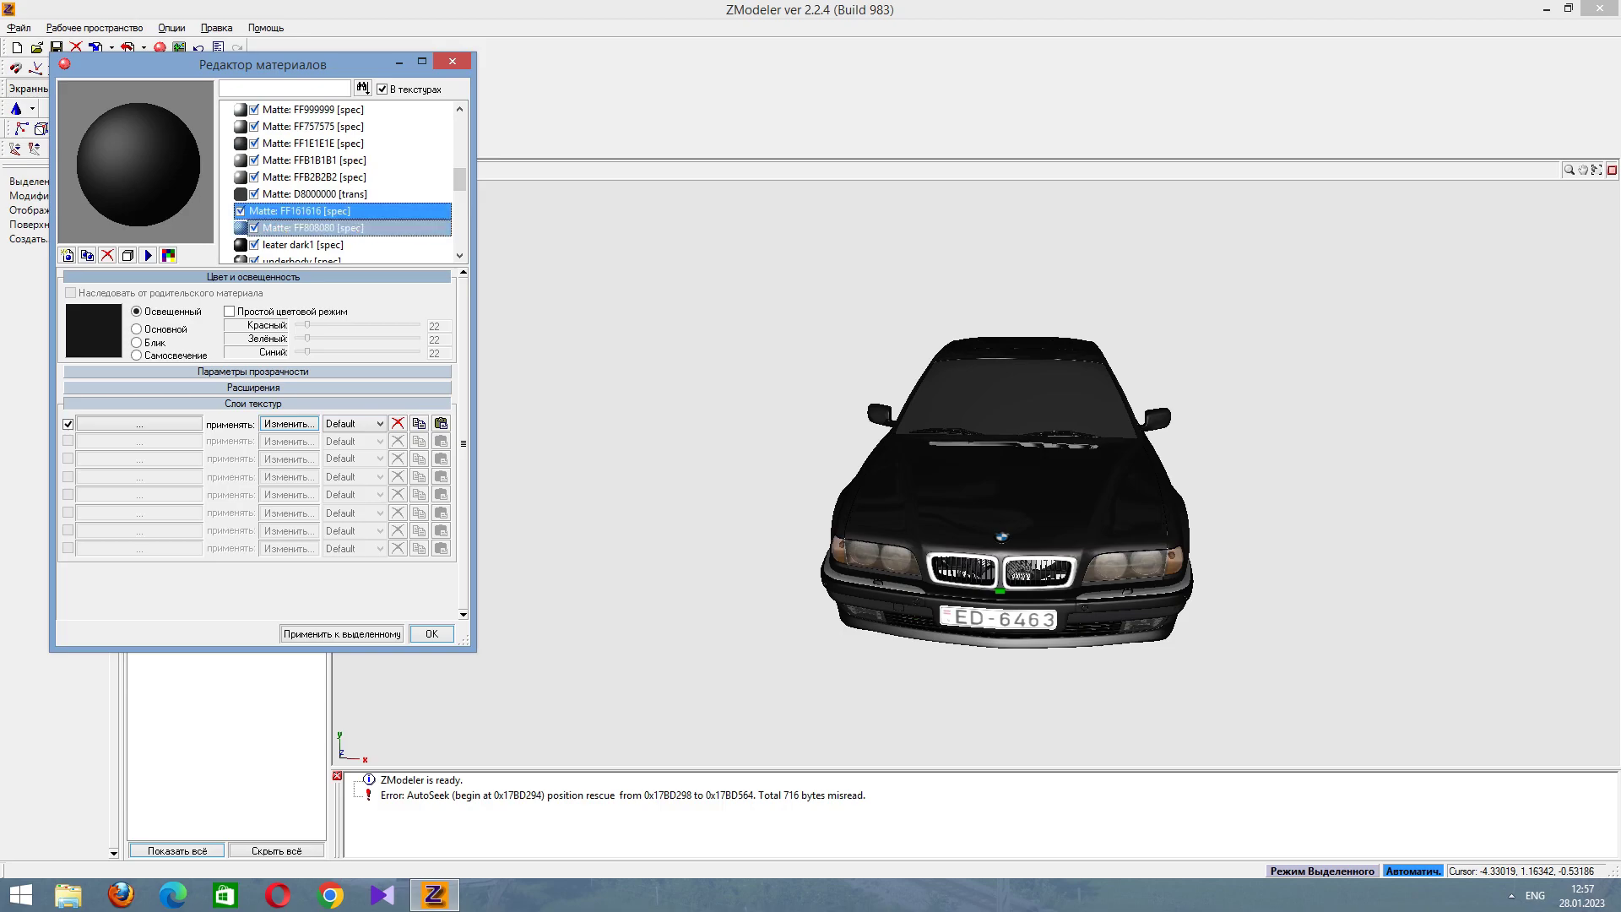
left_click(304, 244)
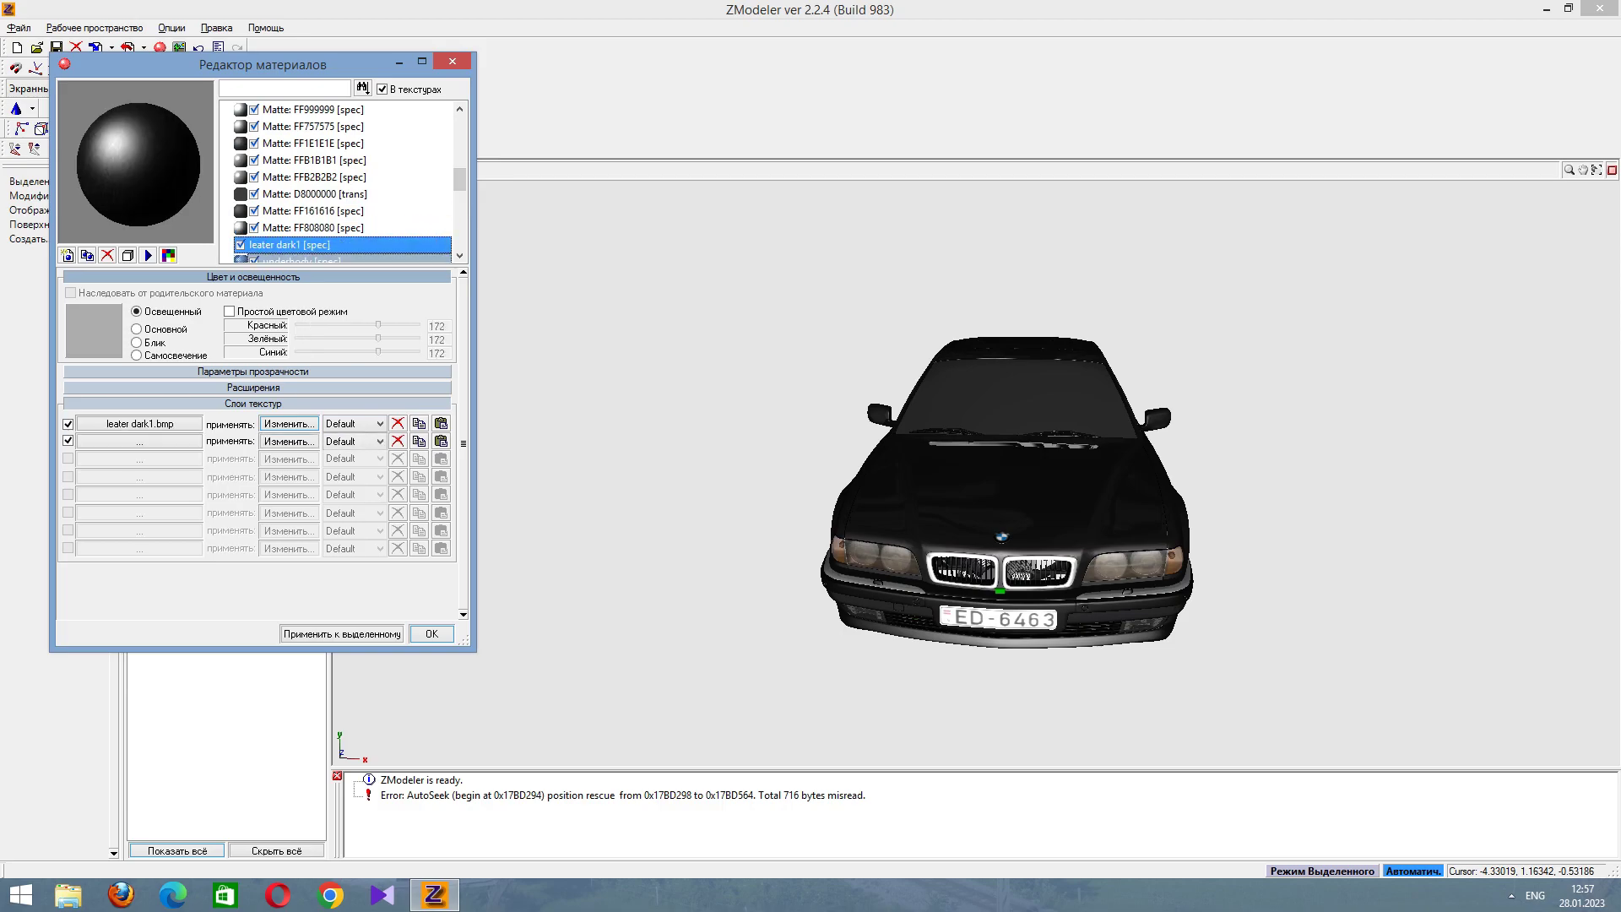
middle_click_drag(1013, 507, 895, 507)
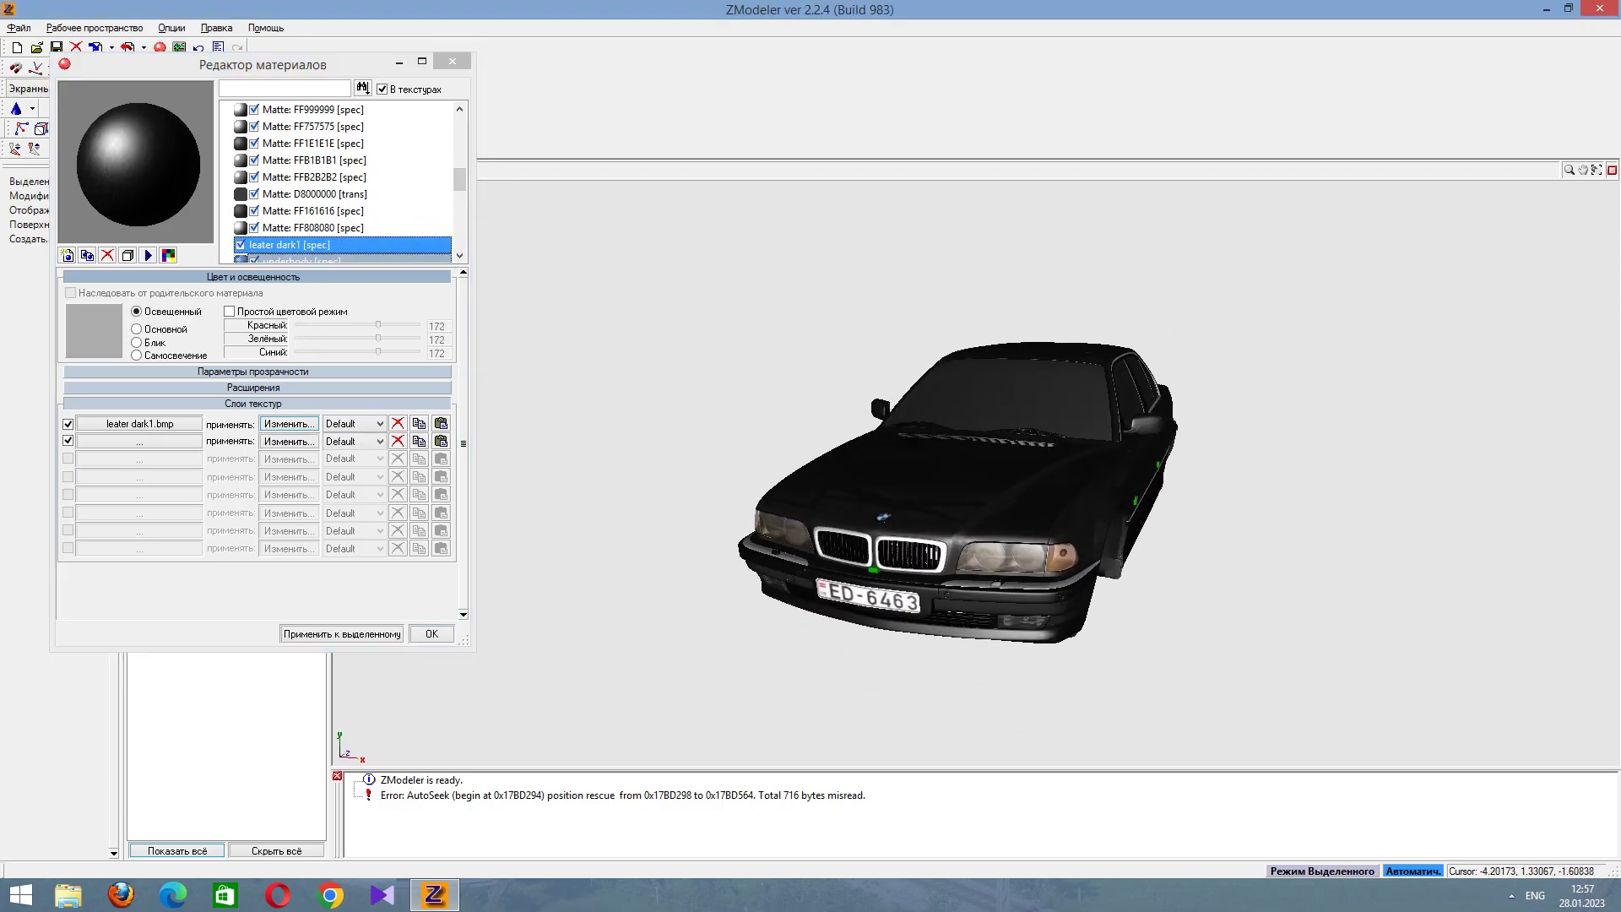
left_click(342, 244)
scroll(342, 185, "down", 2)
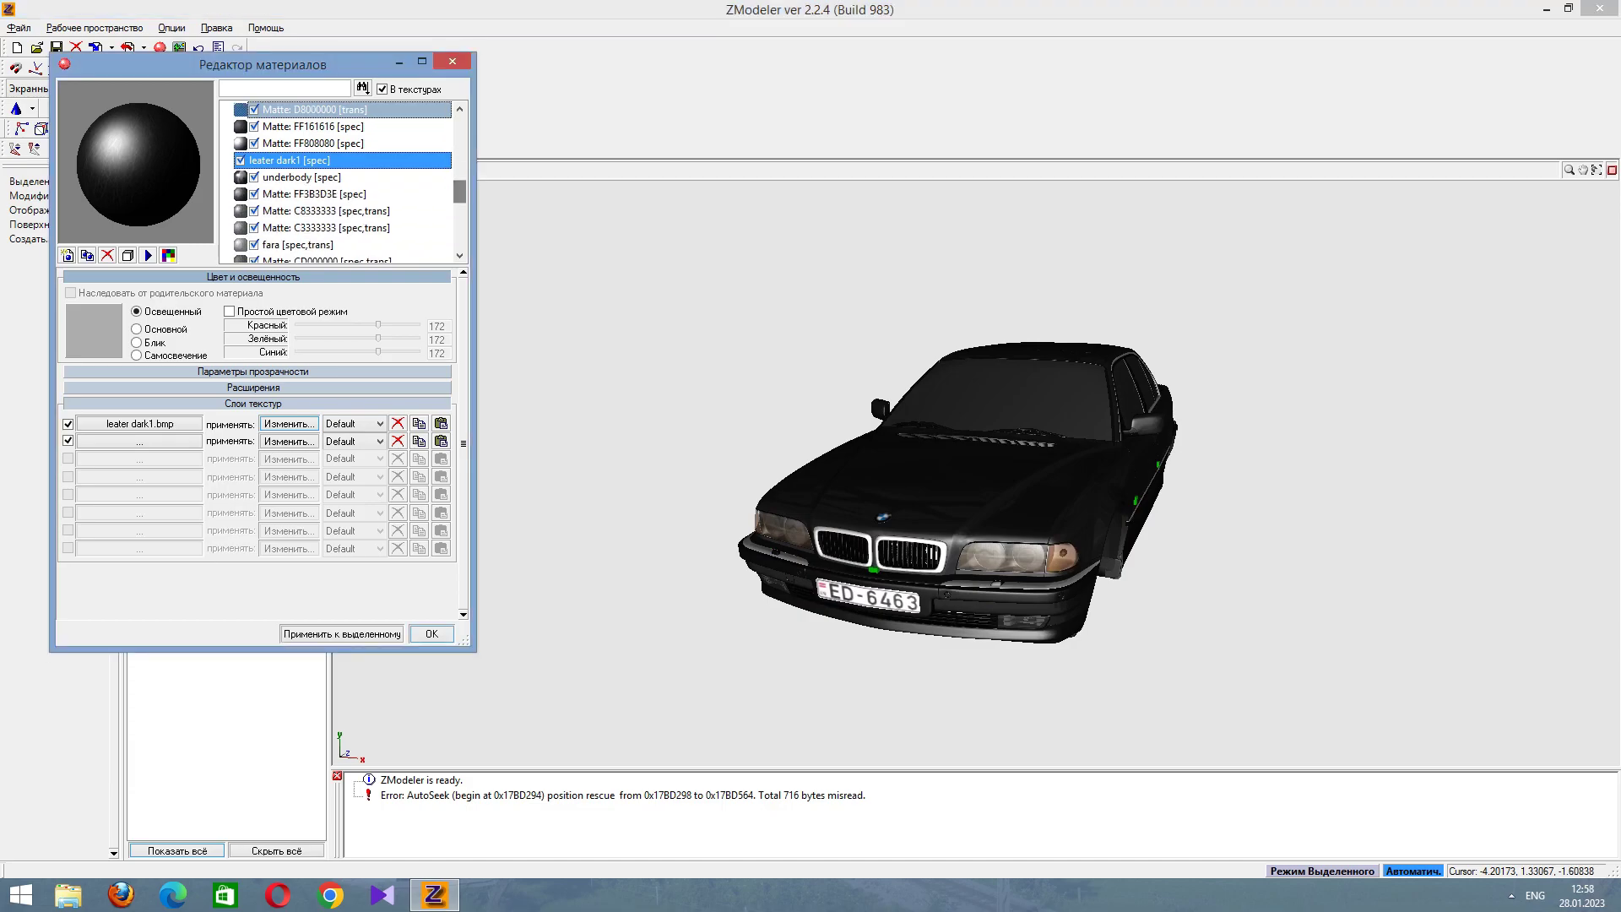
left_click(287, 176)
mouse_move(858, 363)
middle_mouse_down()
mouse_move(857, 443)
mouse_move(857, 355)
mouse_move(878, 346)
middle_mouse_up()
Find the parts using Matte: C3333333 [spec,trans] and assign chromee.bmp as that material's first texture layer.
left_click(320, 227)
scroll(1113, 470, "up", 2)
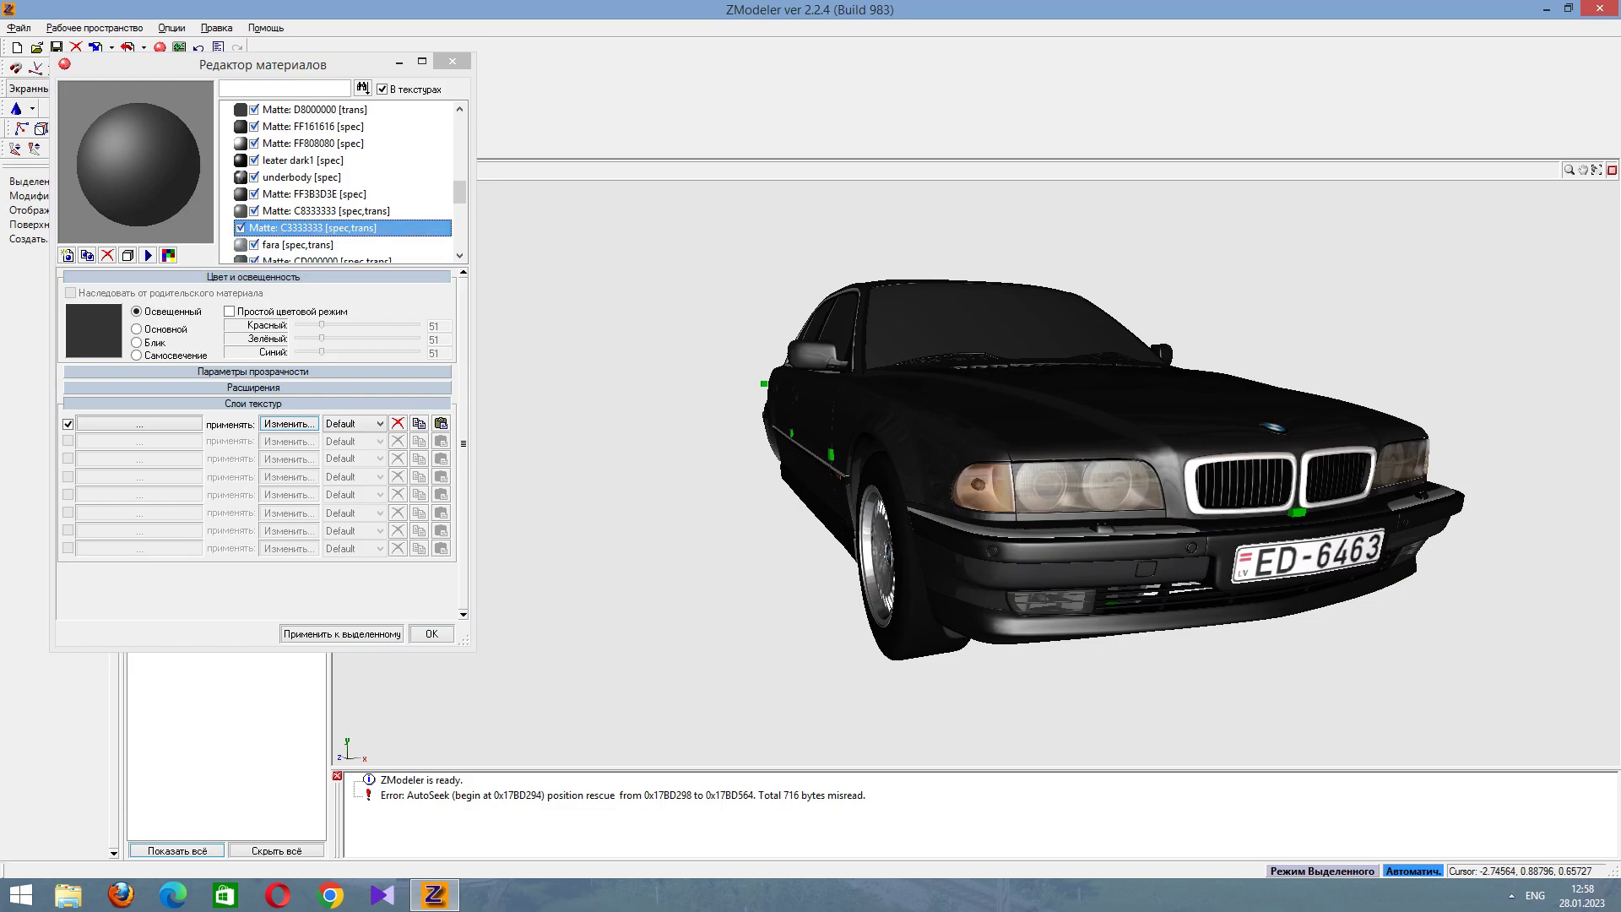
left_click(240, 227)
left_click(240, 227)
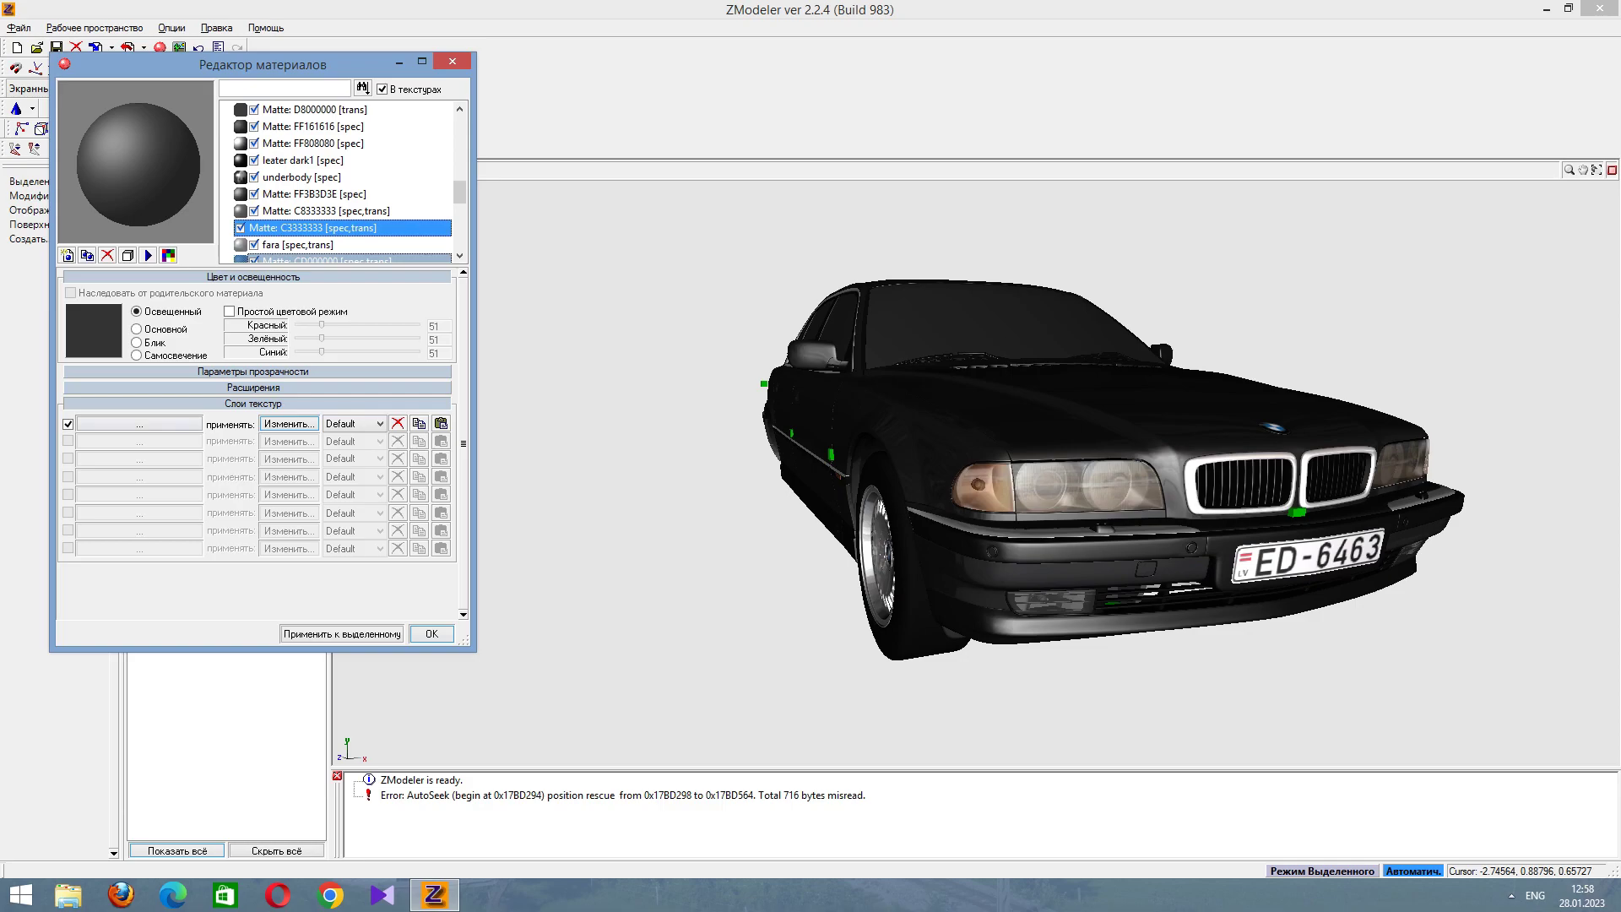
left_click(139, 423)
left_click(427, 311)
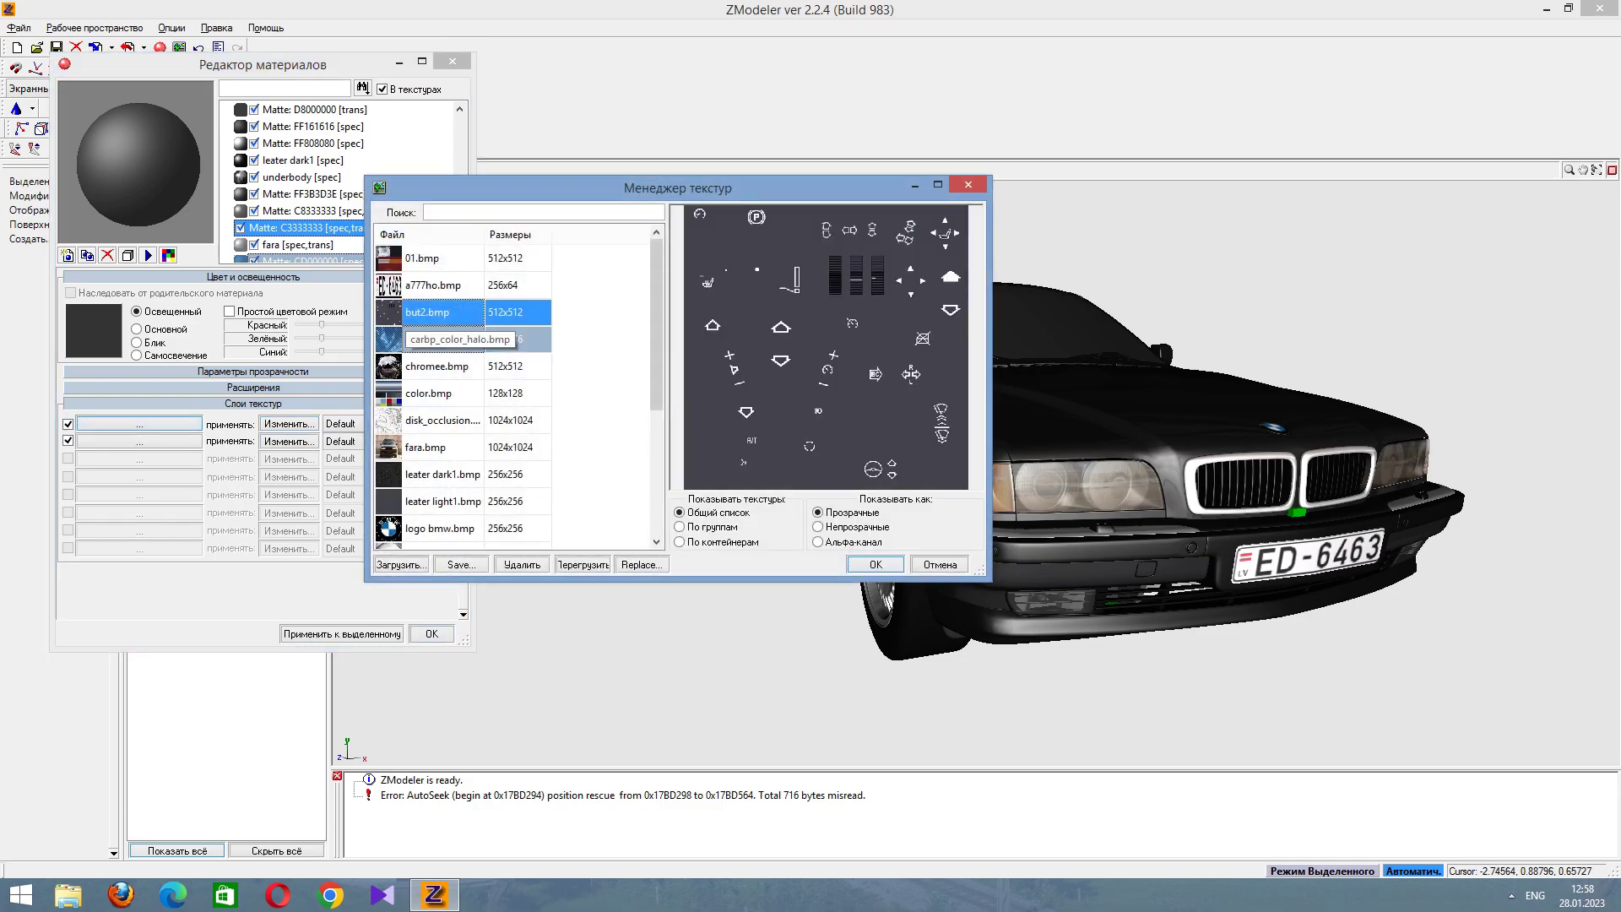
left_click(431, 365)
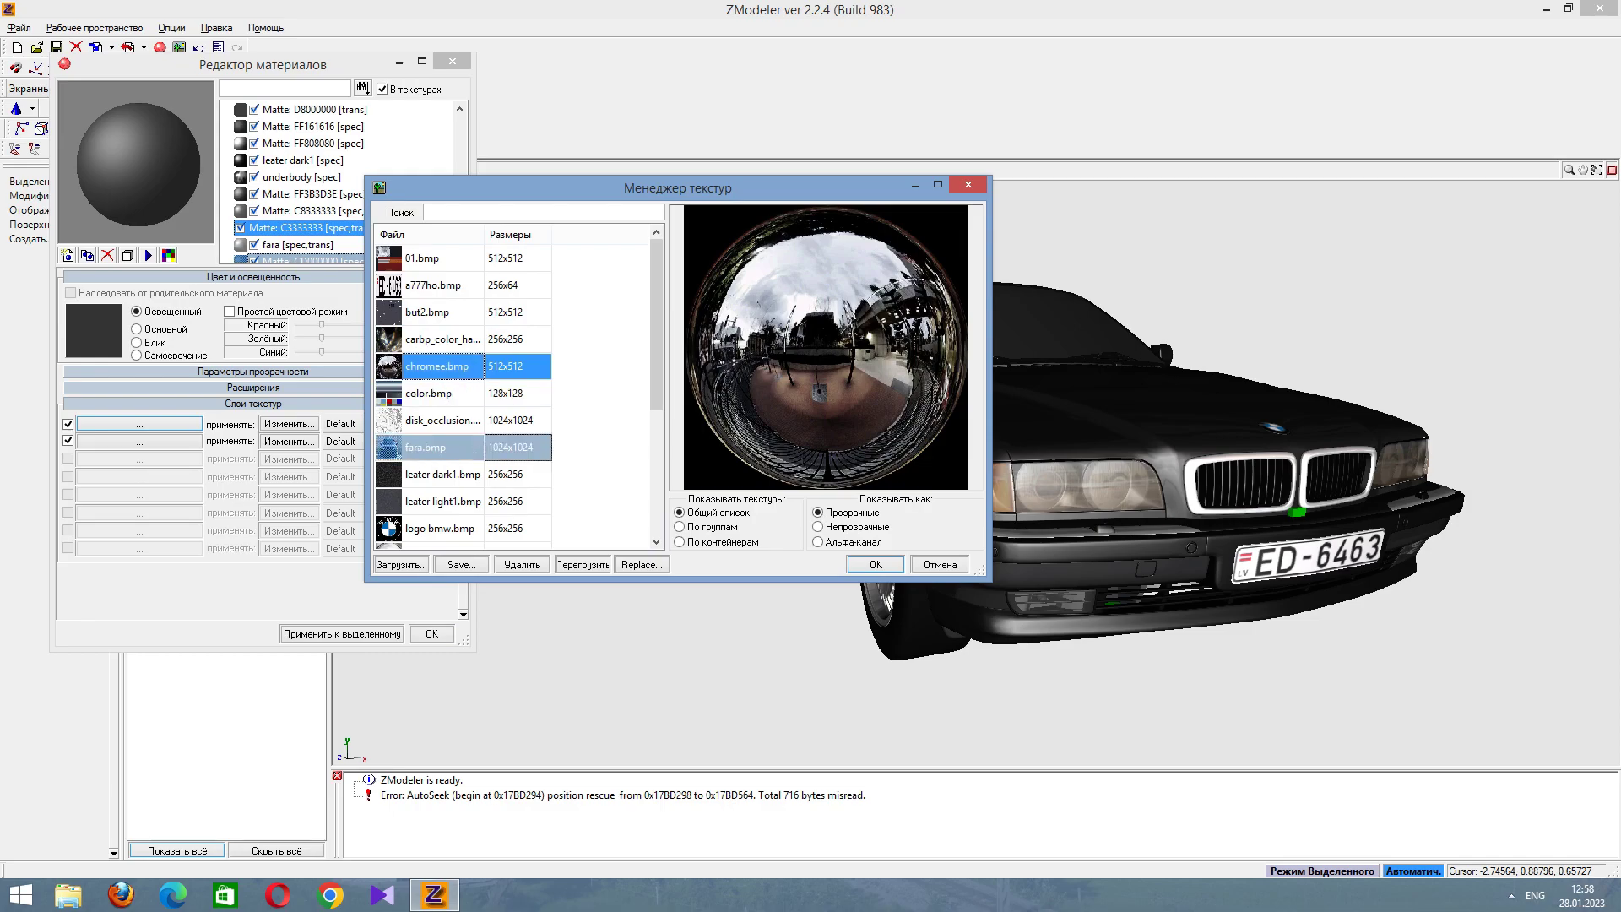
left_click(876, 564)
Set the chromee.bmp layer to the MultiplyAdd colour operation with Auto Sphere Environment coordinates and apply the material.
left_click(288, 423)
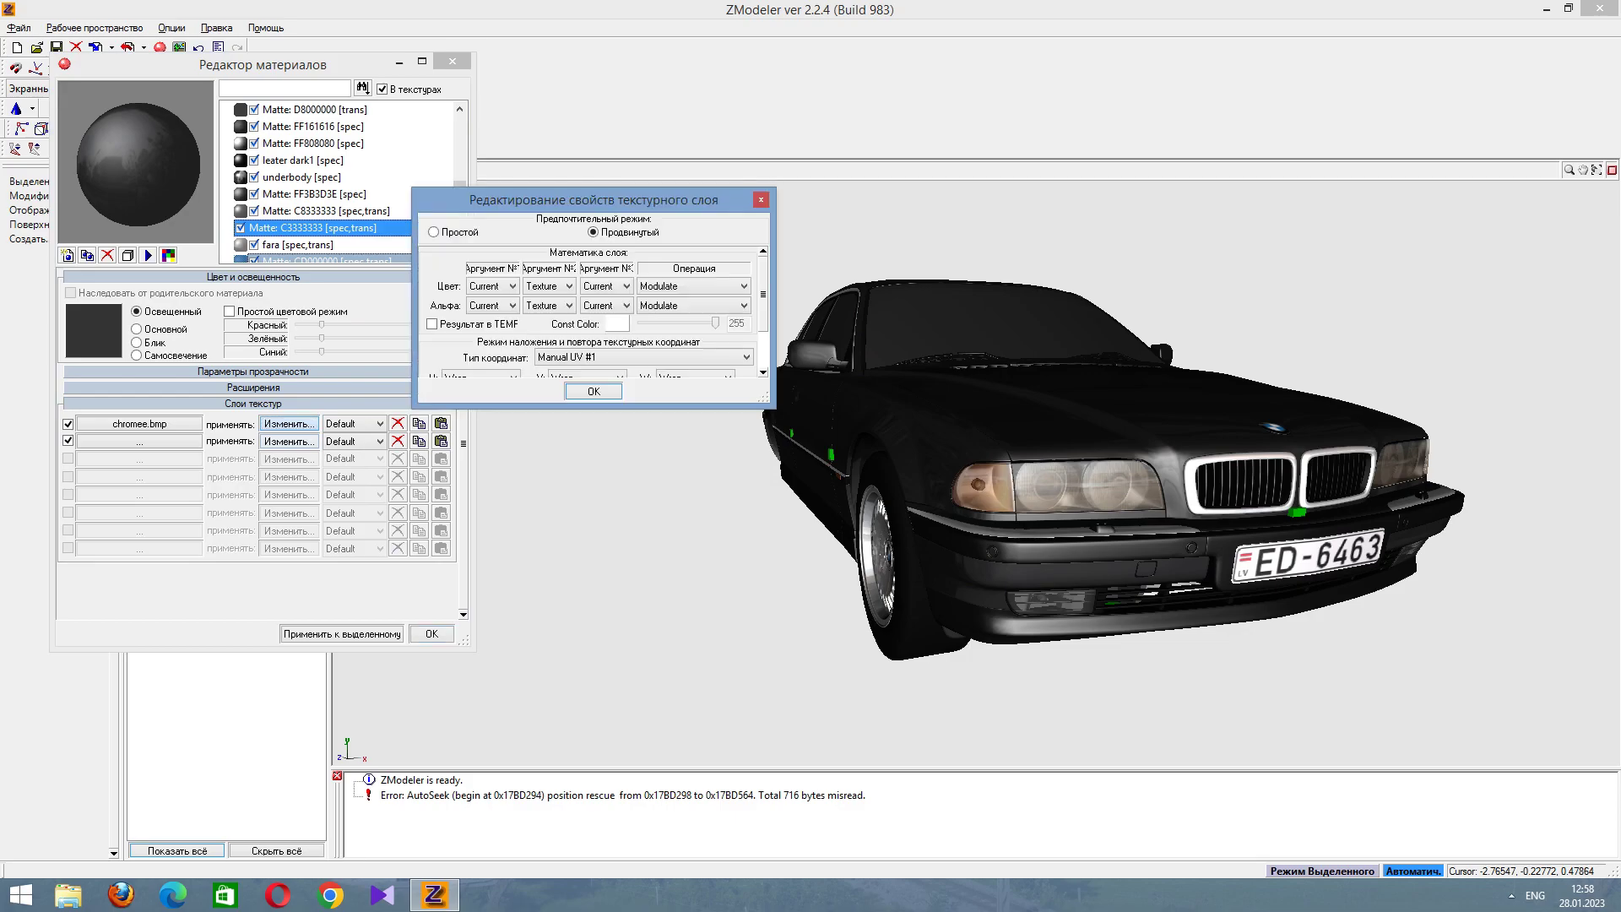
left_click(693, 285)
left_click(692, 565)
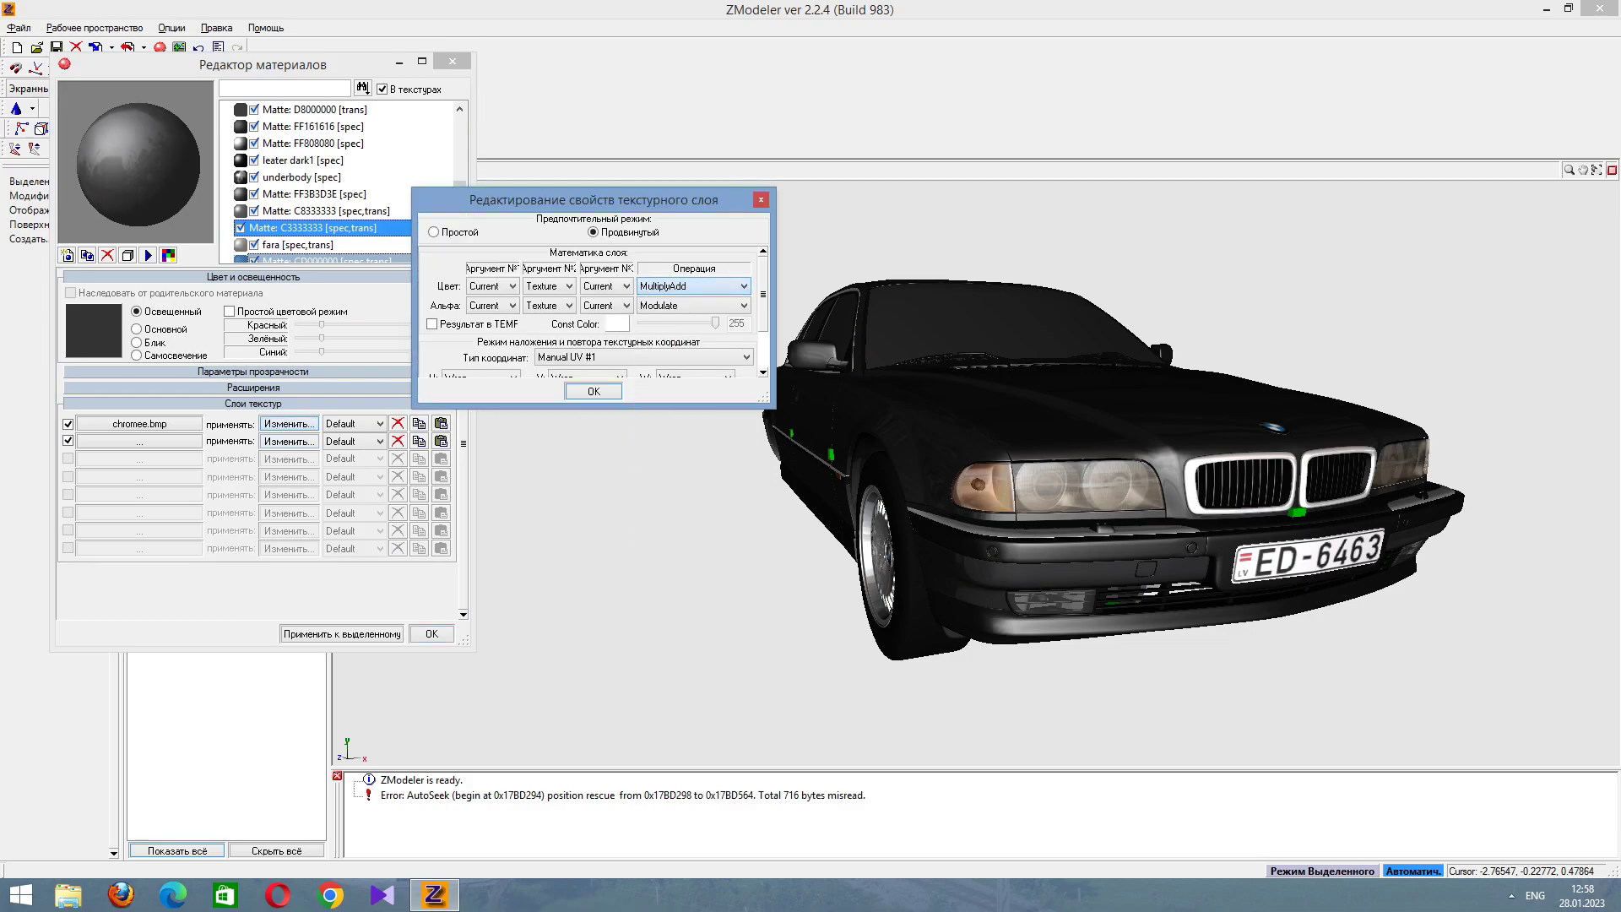
left_click(642, 356)
left_click(591, 416)
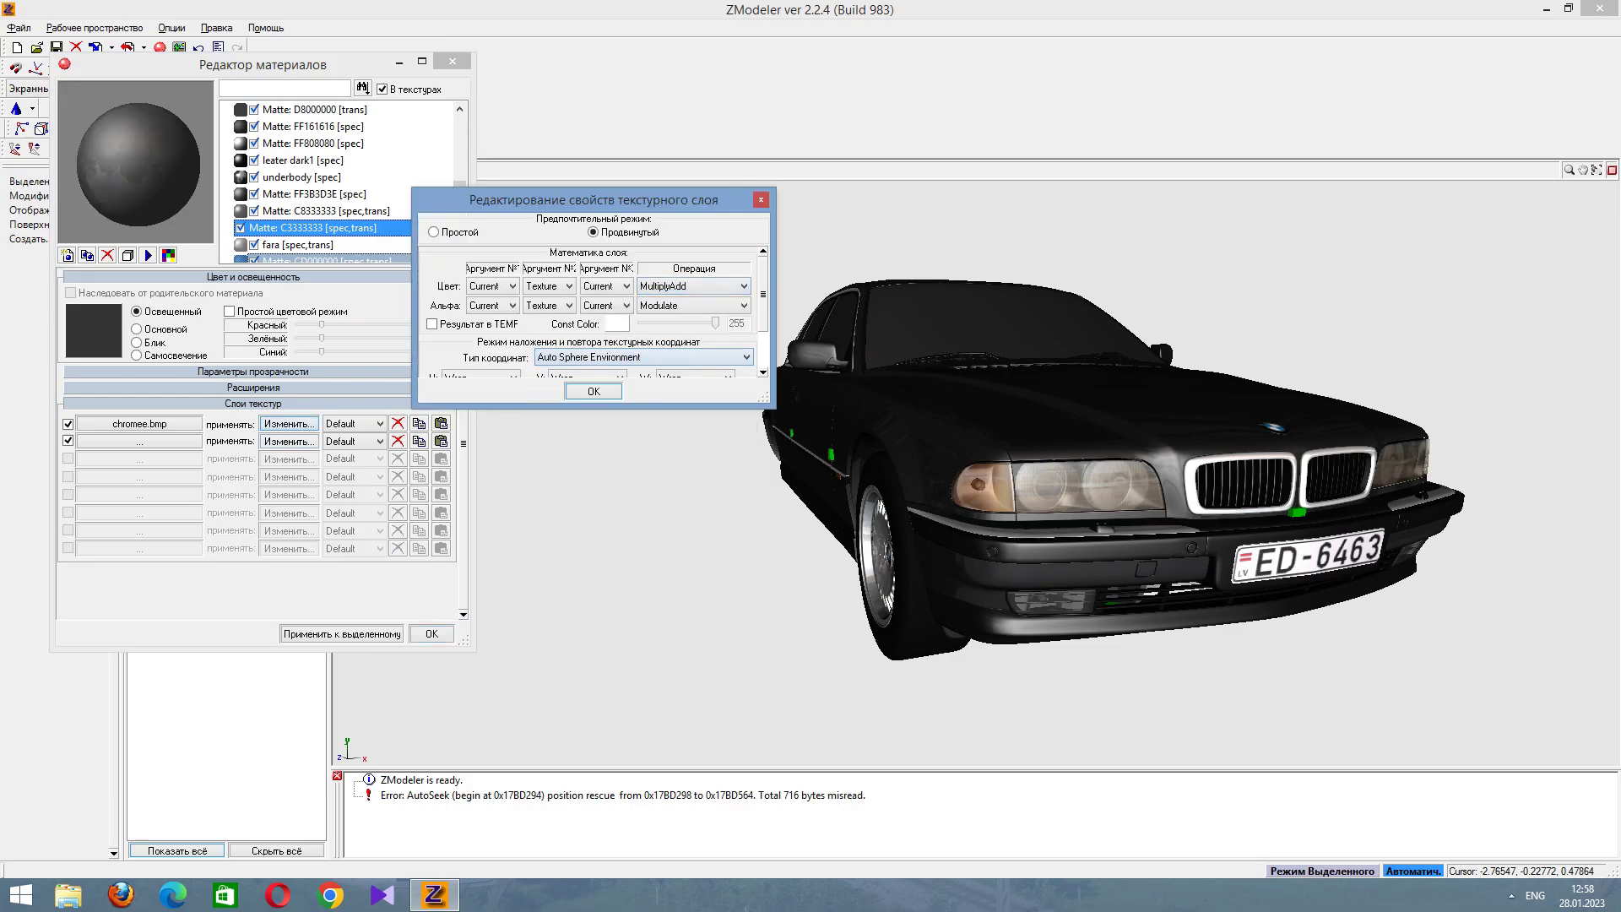
left_click(594, 391)
left_click(342, 633)
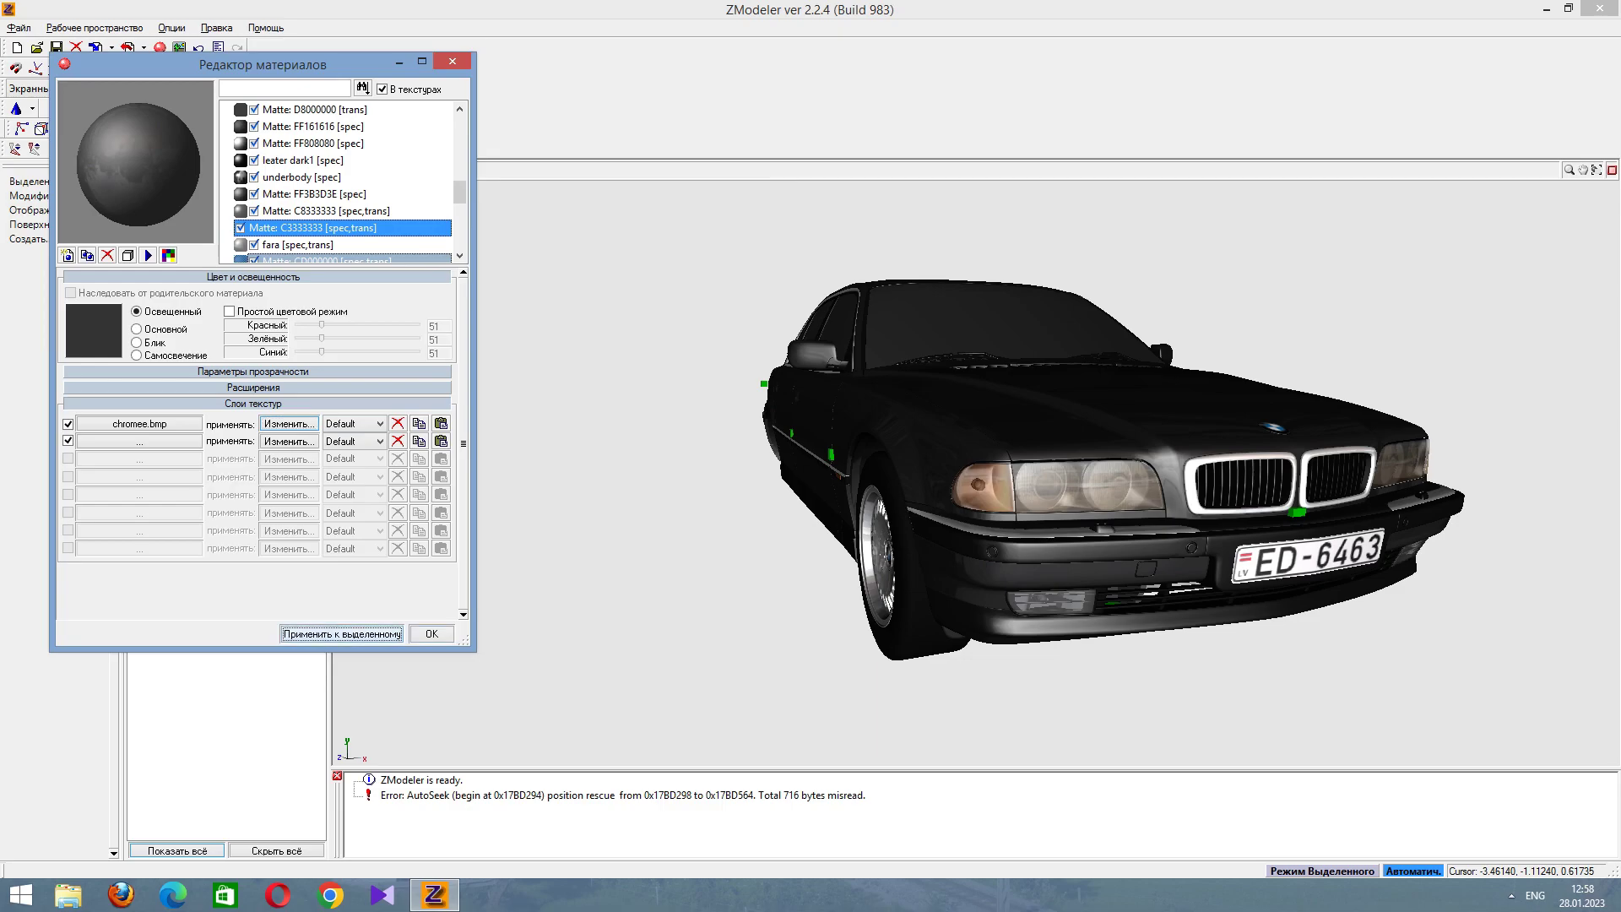
Set the blending alpha value of the Matte: C3333333 [spec,trans] material to 140 and apply it.
left_click(253, 388)
left_click(253, 387)
left_click(254, 372)
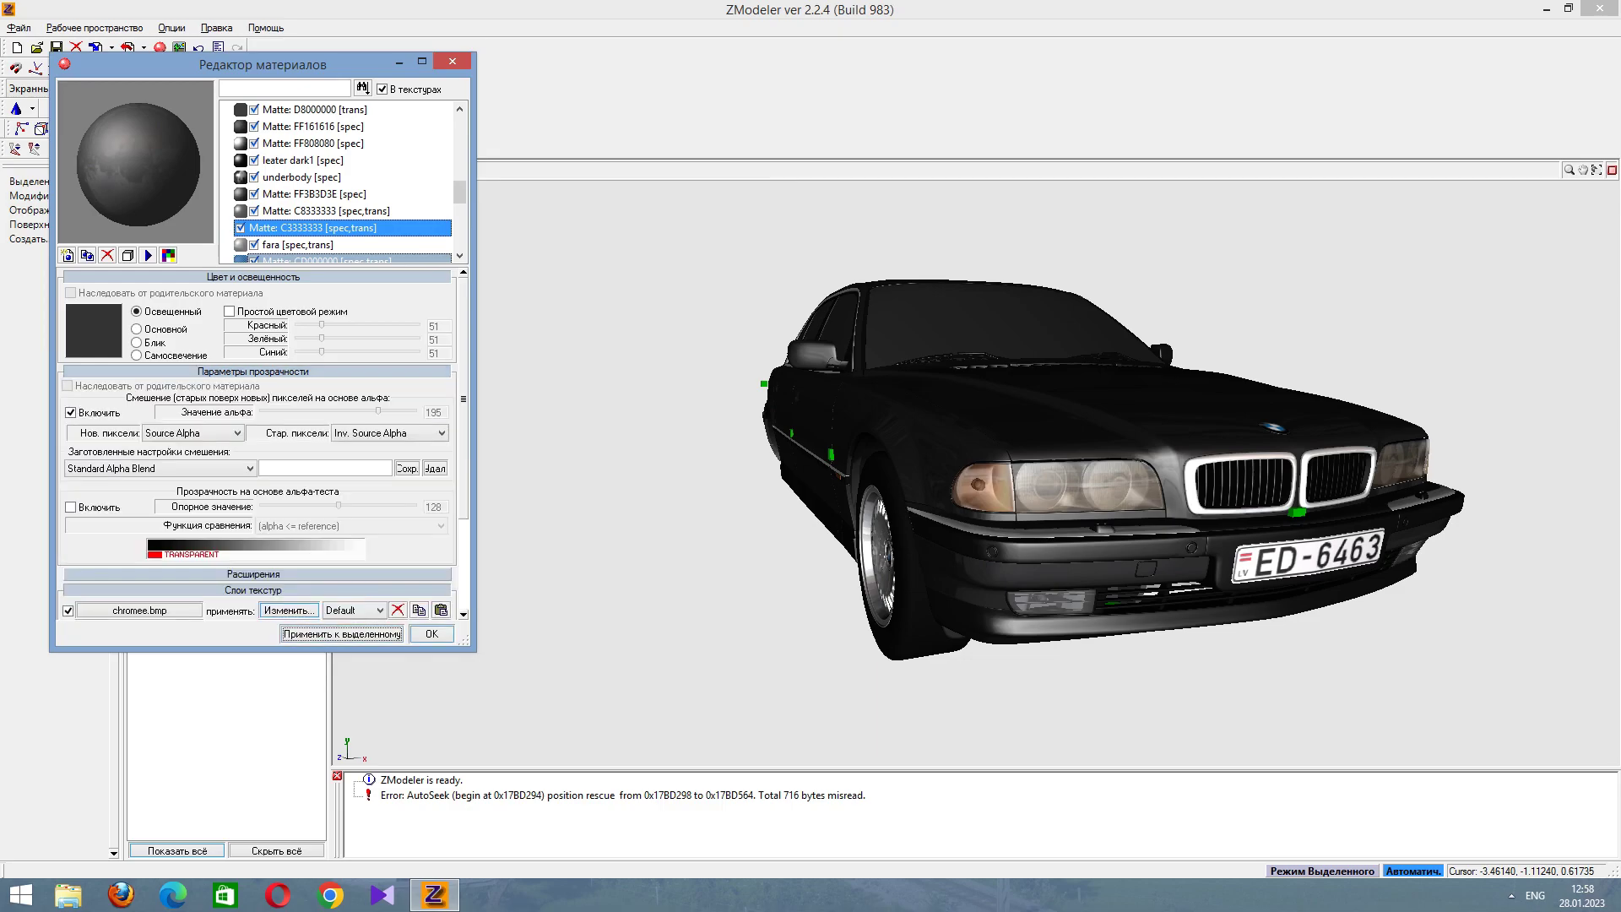
left_click(321, 411)
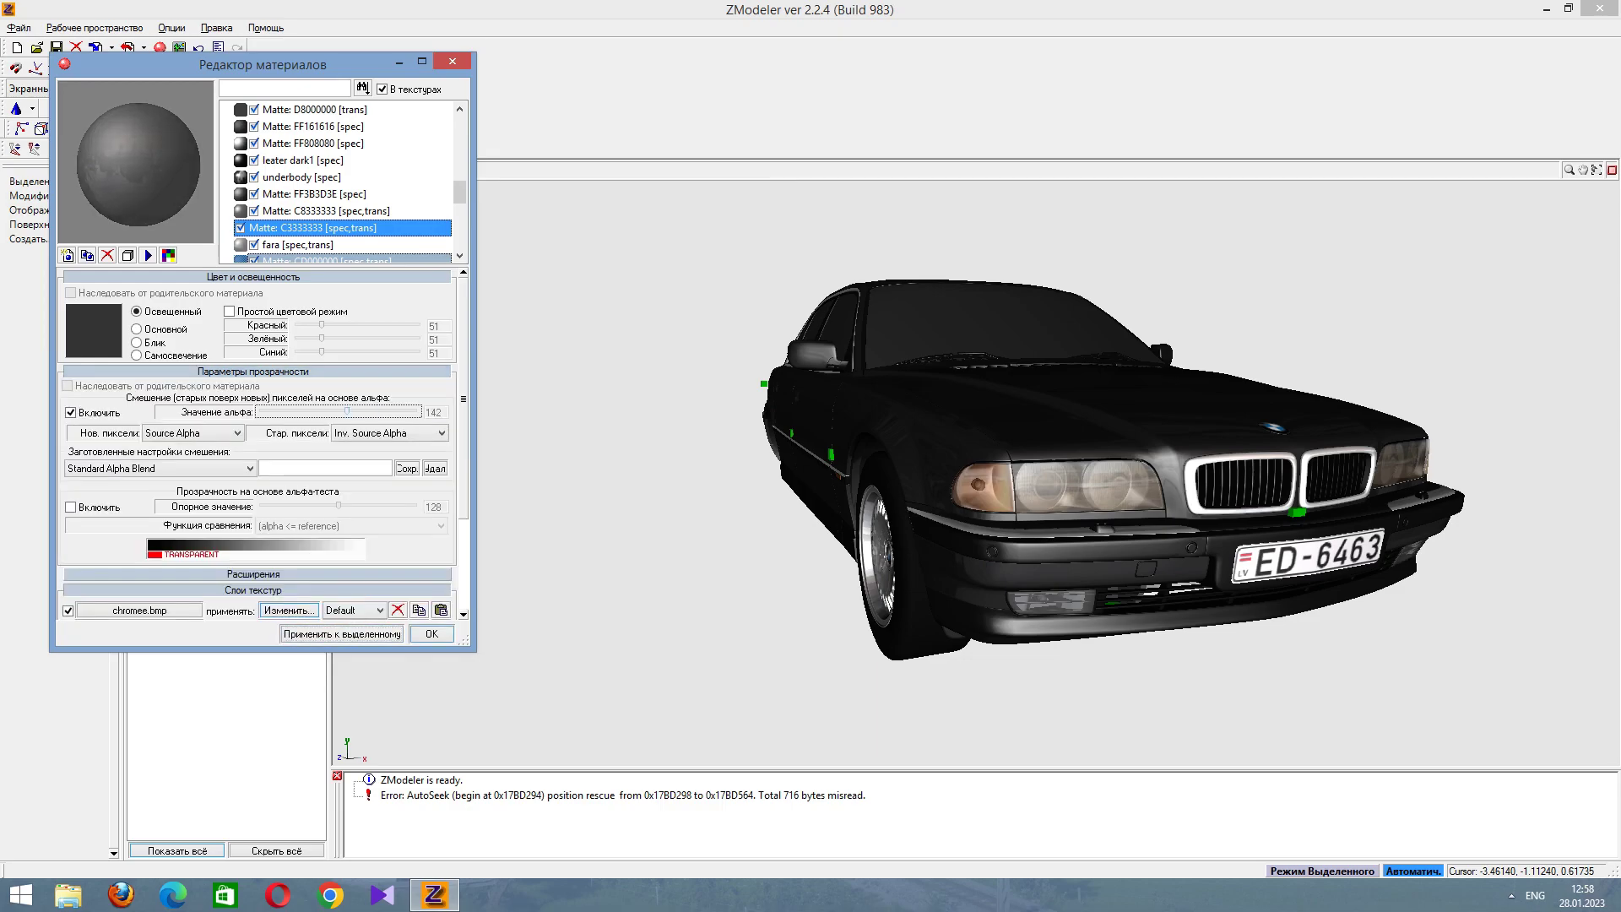
left_click(342, 633)
left_click(346, 411)
left_click(342, 633)
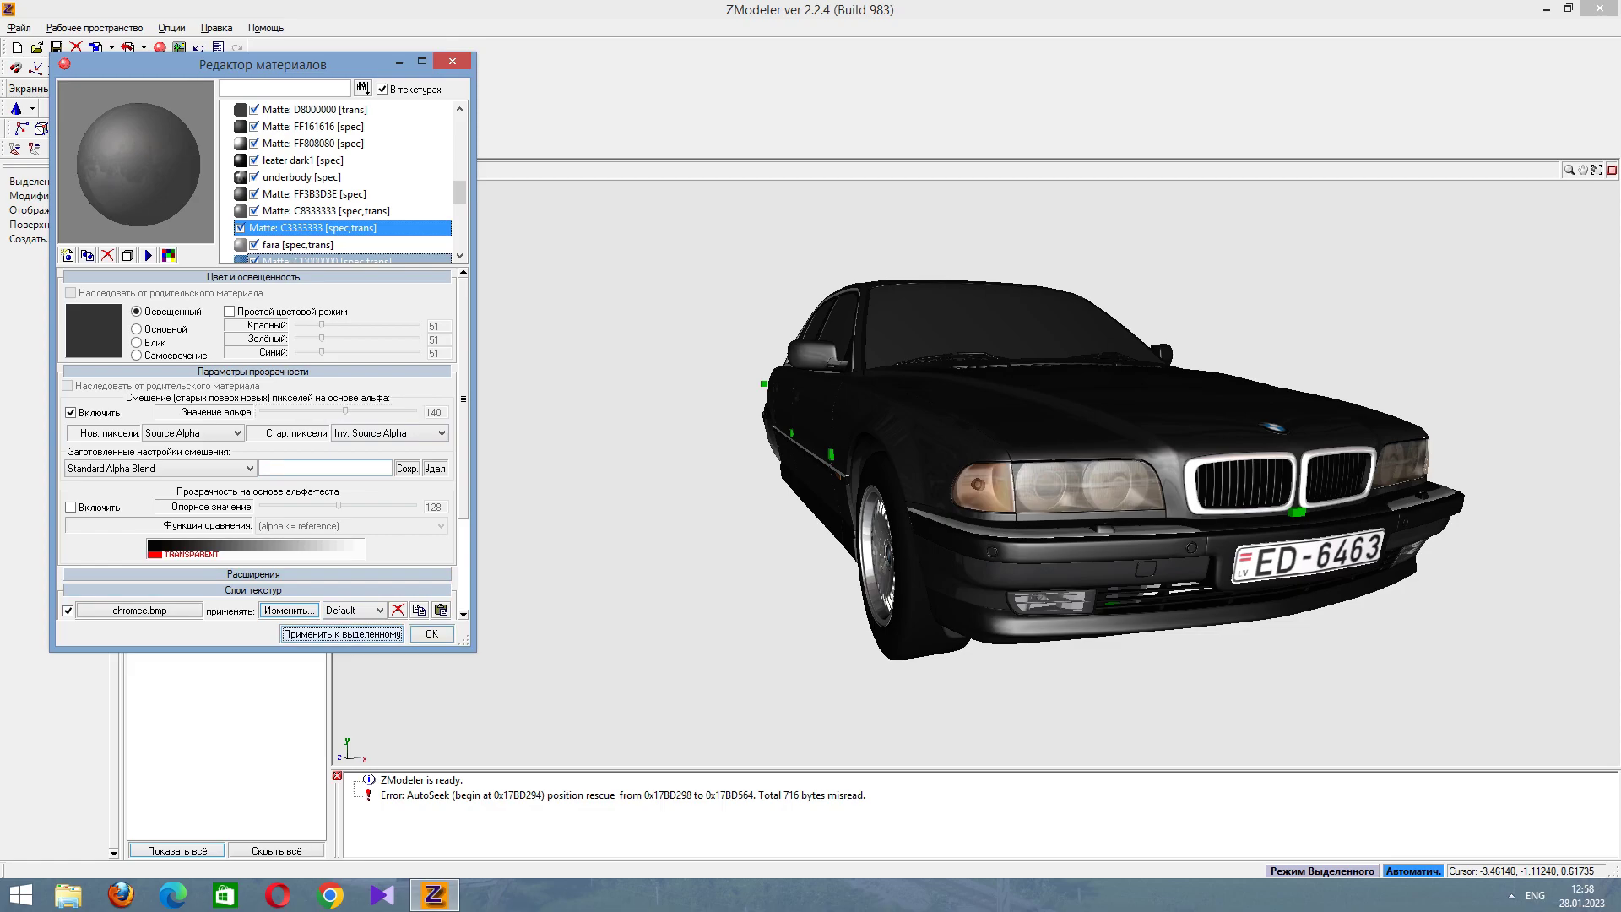
left_click(253, 372)
Toggle the visibility of the Matte: C8333333 [spec,trans] material and check which parts of the car use it.
left_click(312, 210)
key("space")
key("space")
key("space")
key("space")
key("Up")
key("Down")
key("Down")
key("Down")
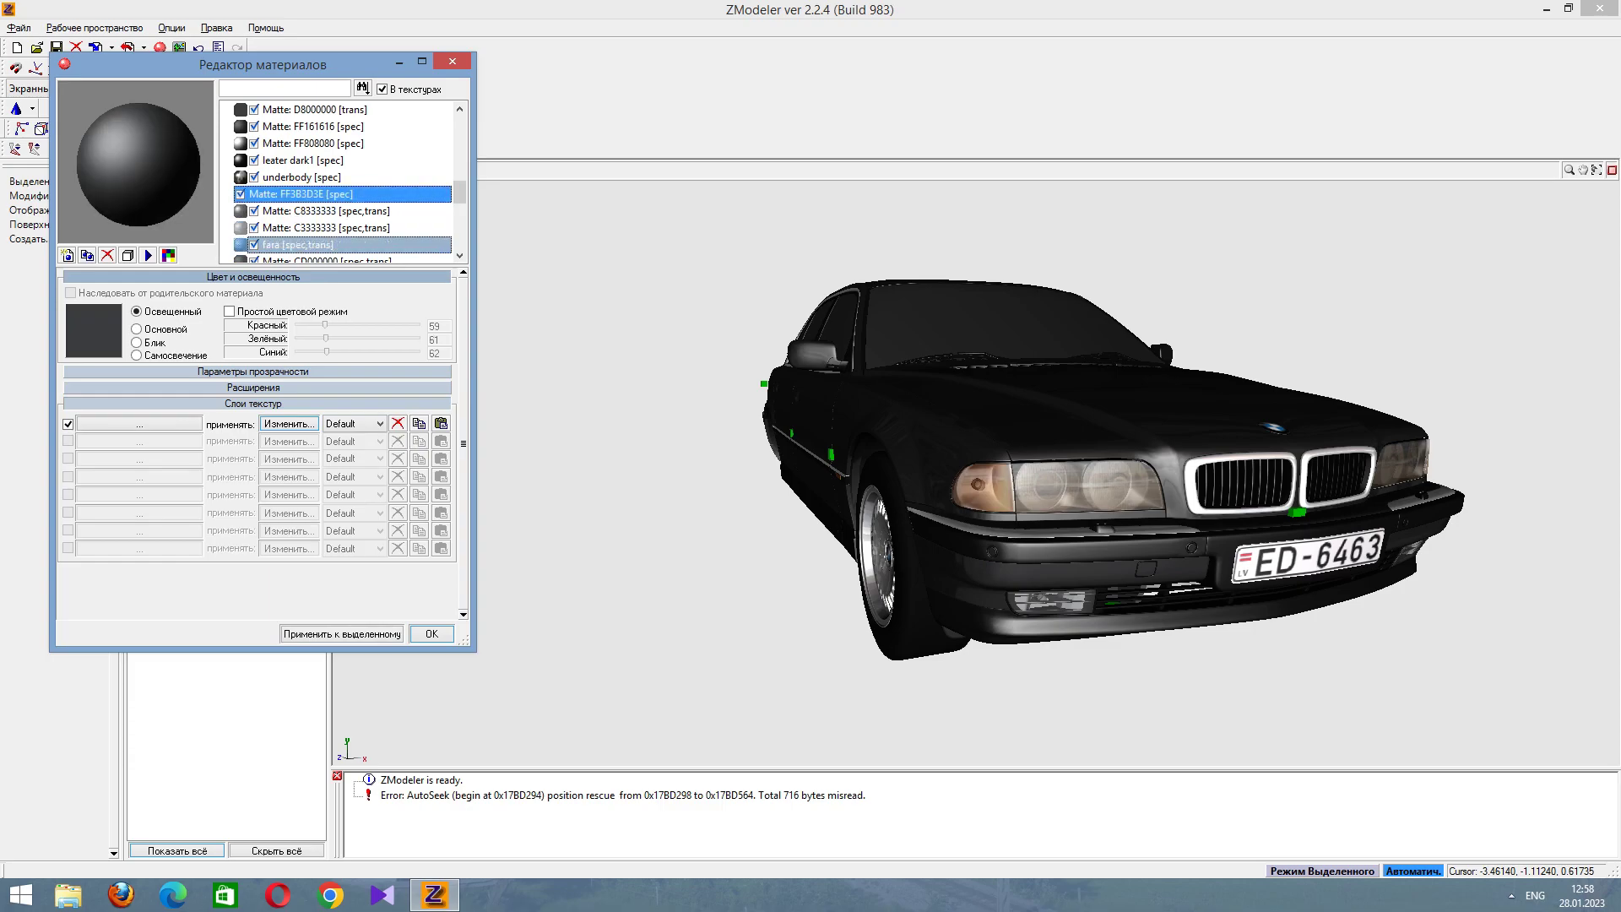
Hide the fara [spec,trans] and Matte: C3333333 [spec,trans] materials.
key("space")
key("Up")
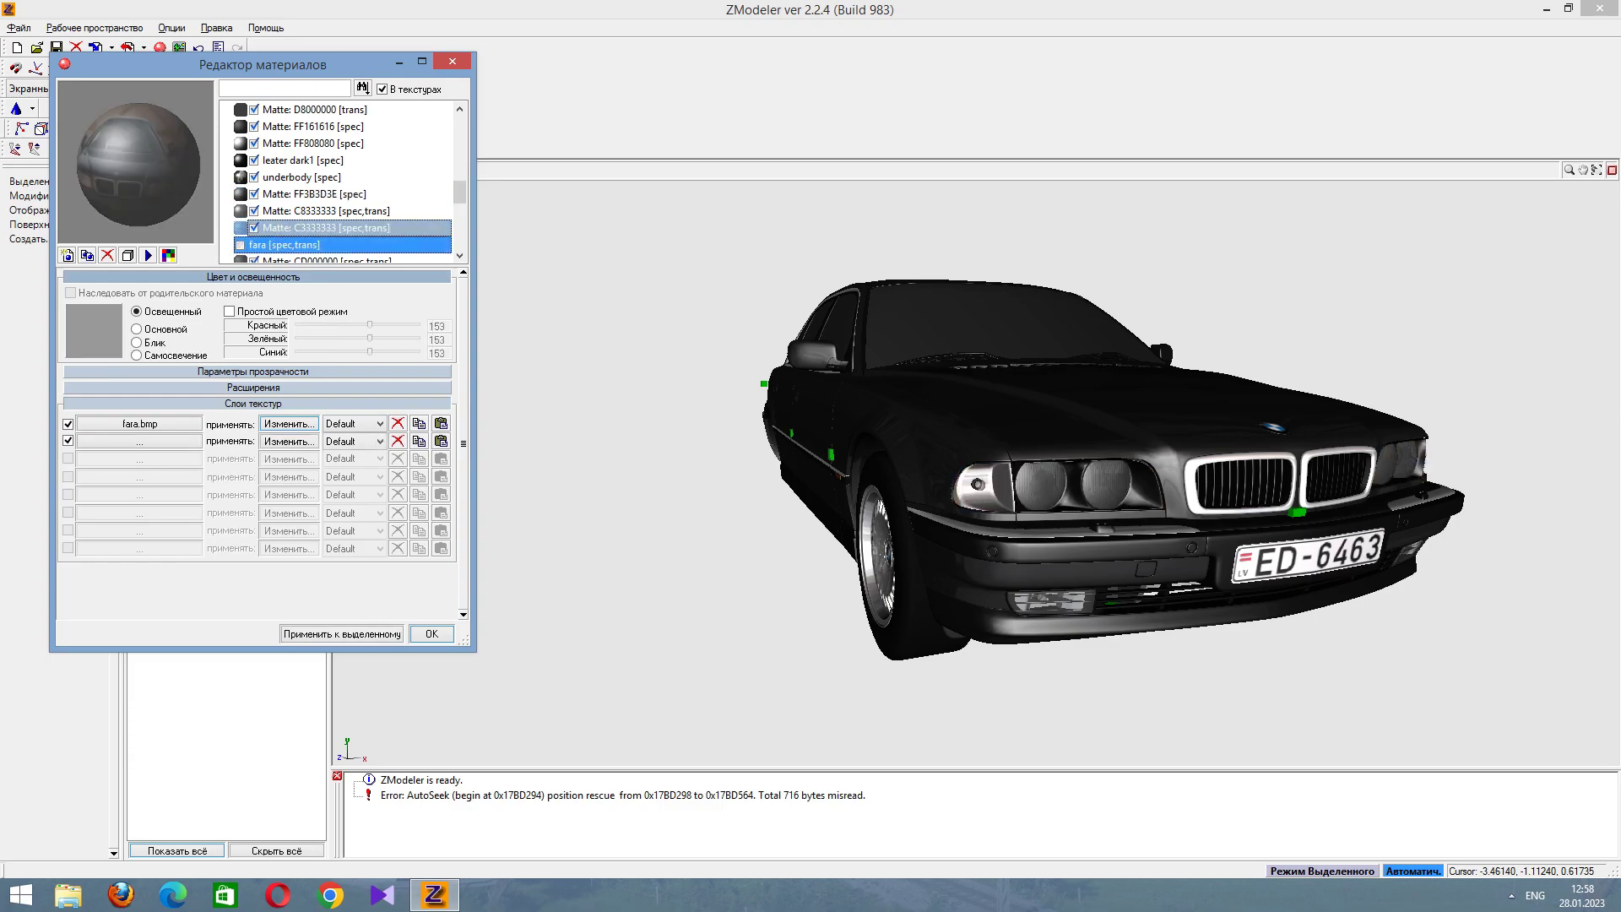
key("space")
key("Up")
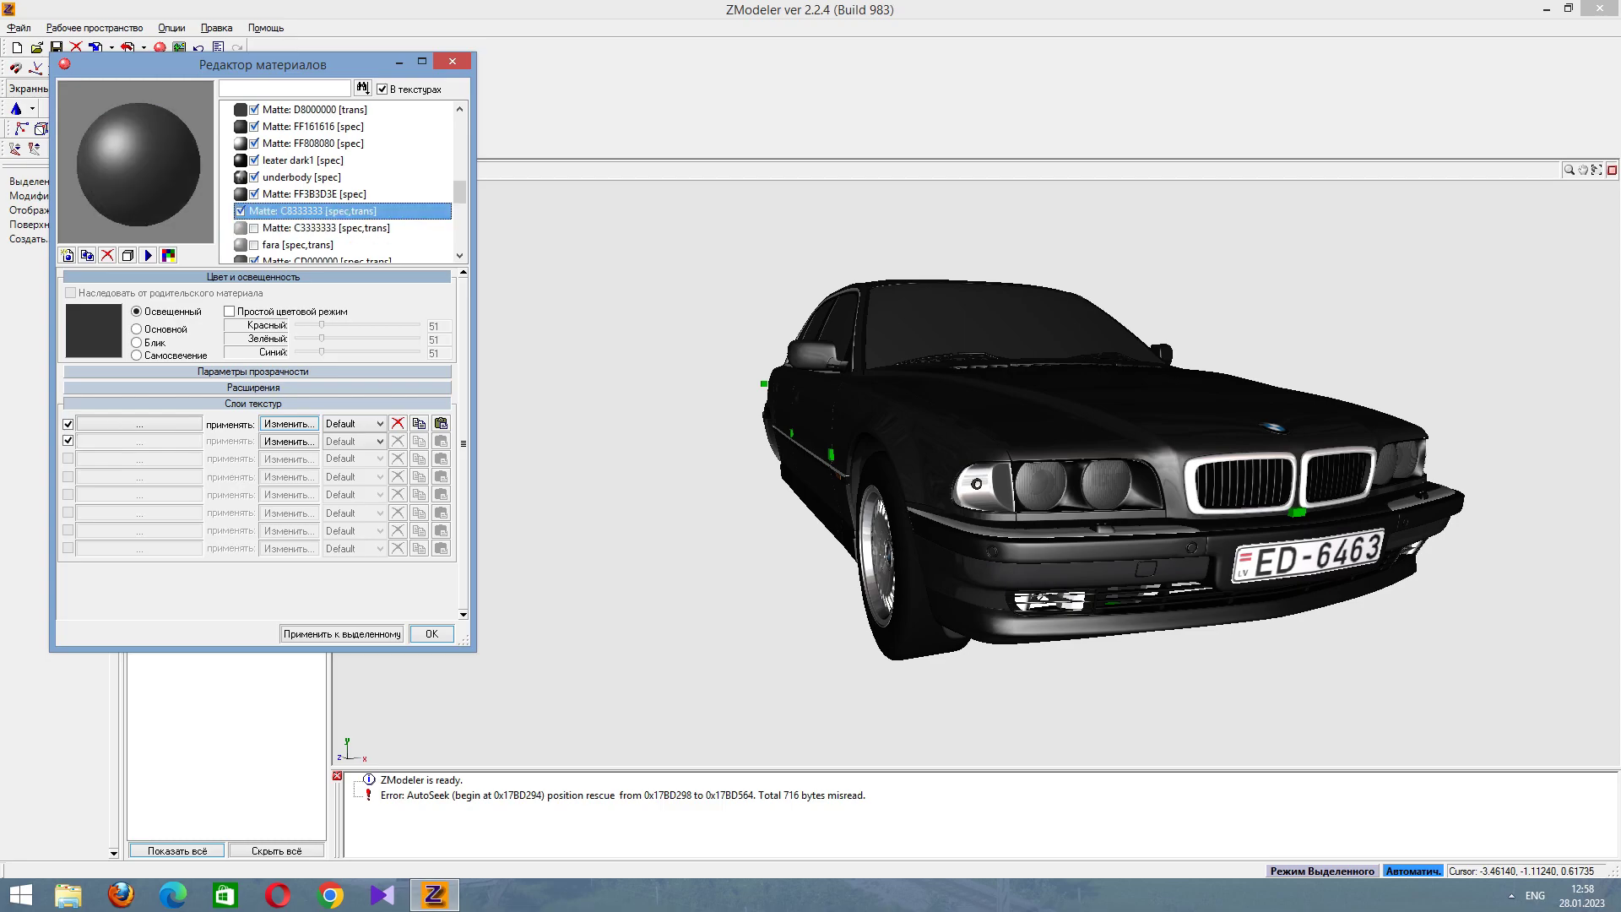
Hide the Matte: C8333333 [spec,trans] material and inspect the inside of the headlights.
key("space")
key("space")
key("space")
key("space")
key("space")
key("space")
key("Up")
key("Down")
key("space")
left_click_drag(1013, 465, 844, 464)
scroll(844, 473, "up", 3)
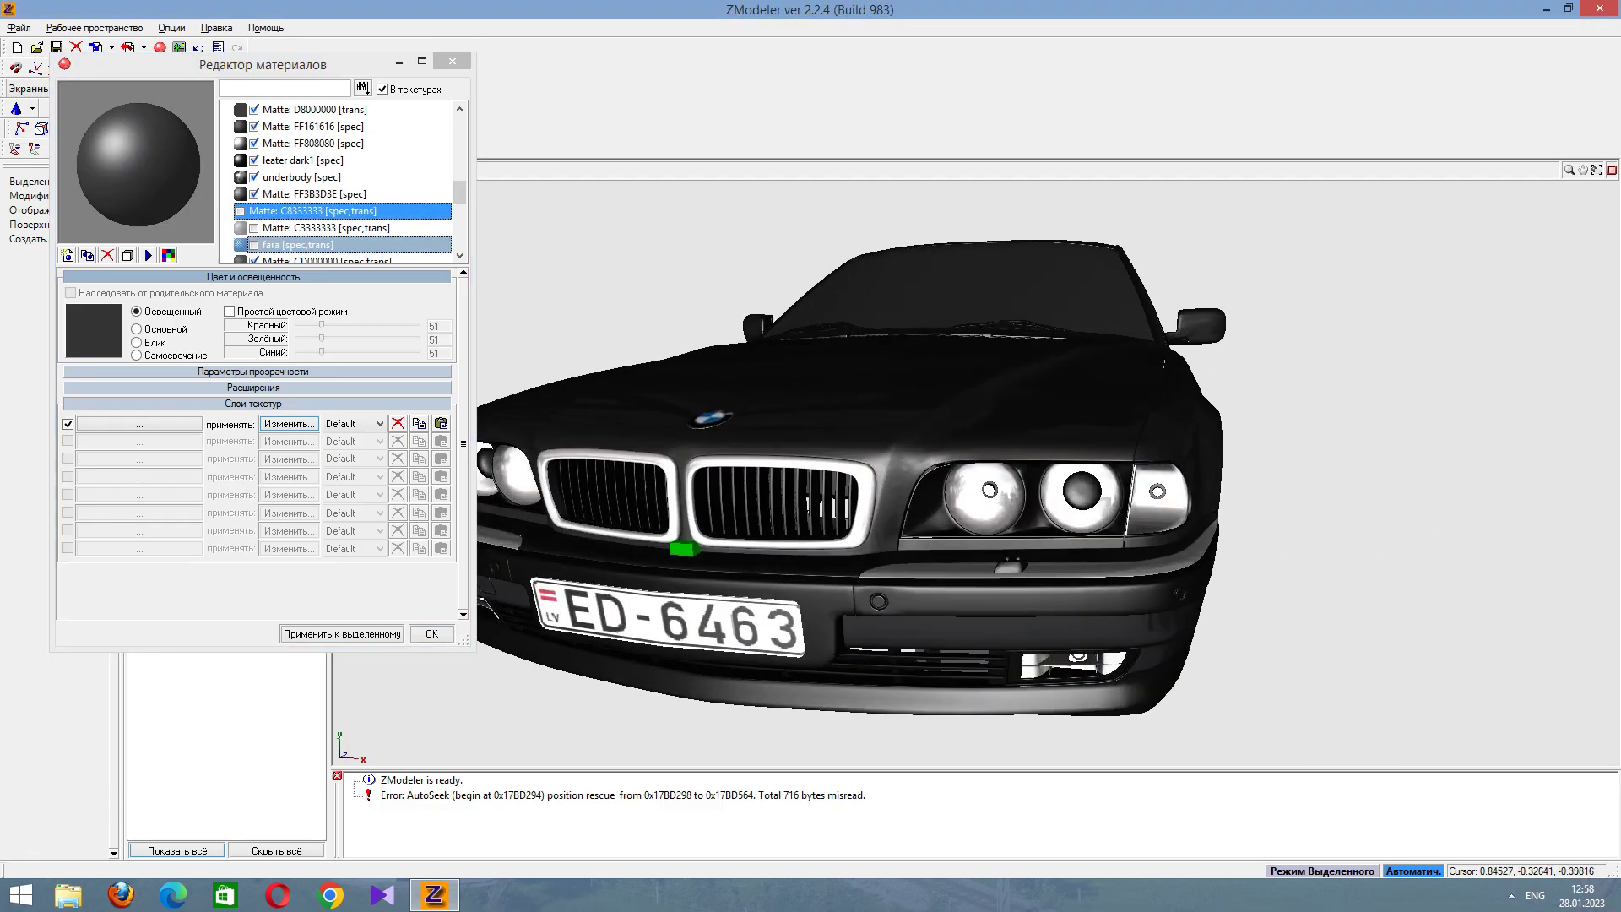
Show the Matte: C8333333 [spec,trans] material again and check its transparency settings.
left_click(301, 177)
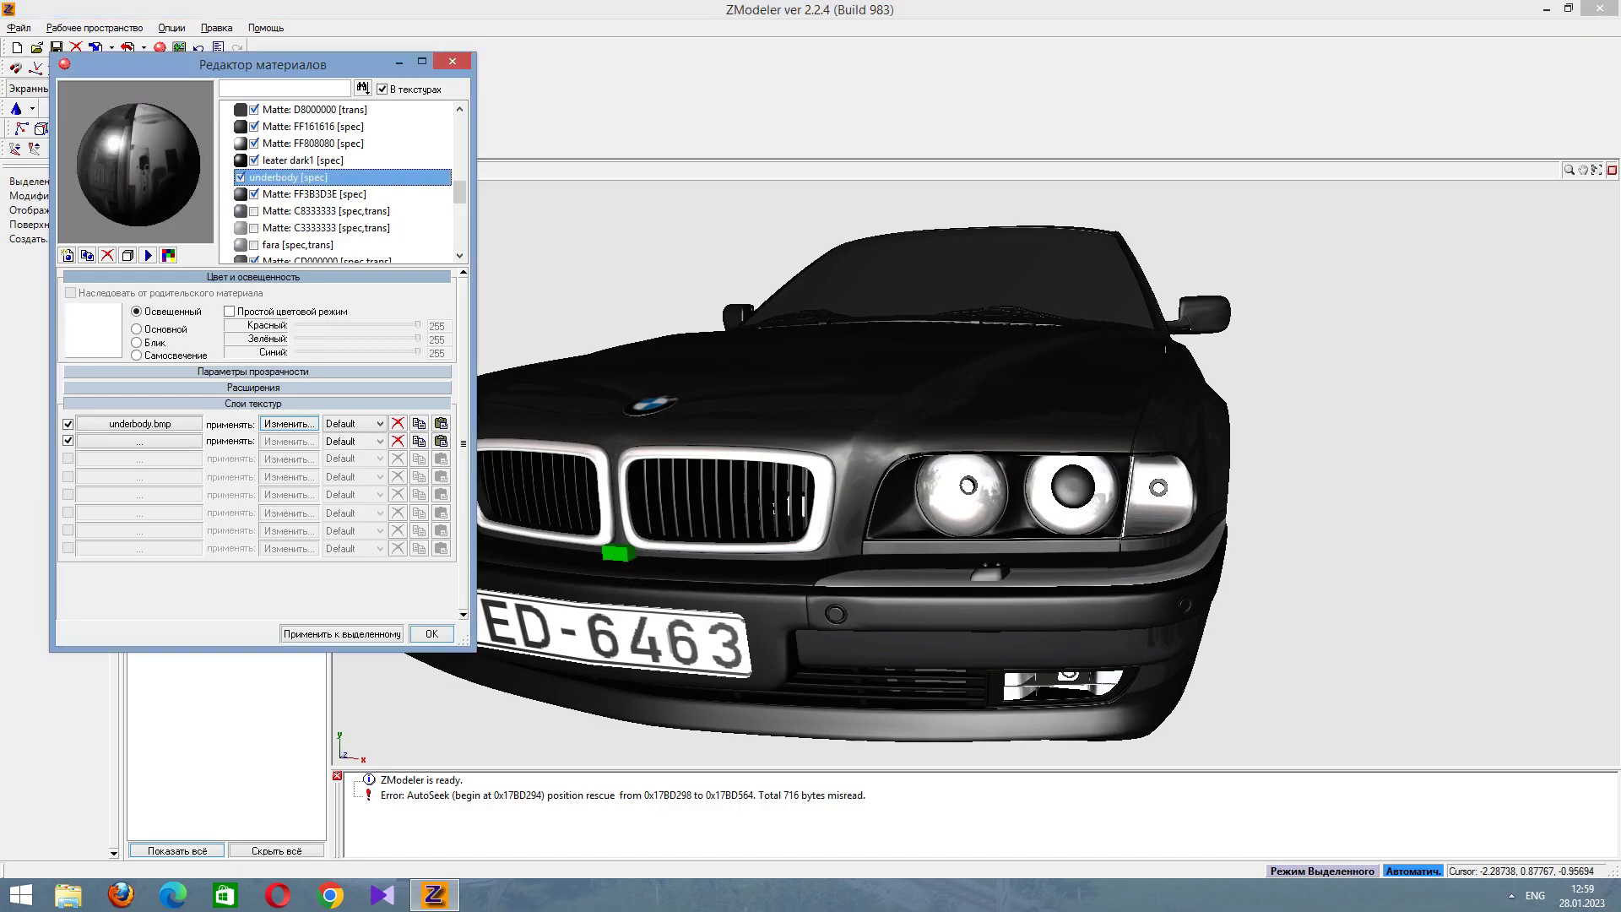
key("Down")
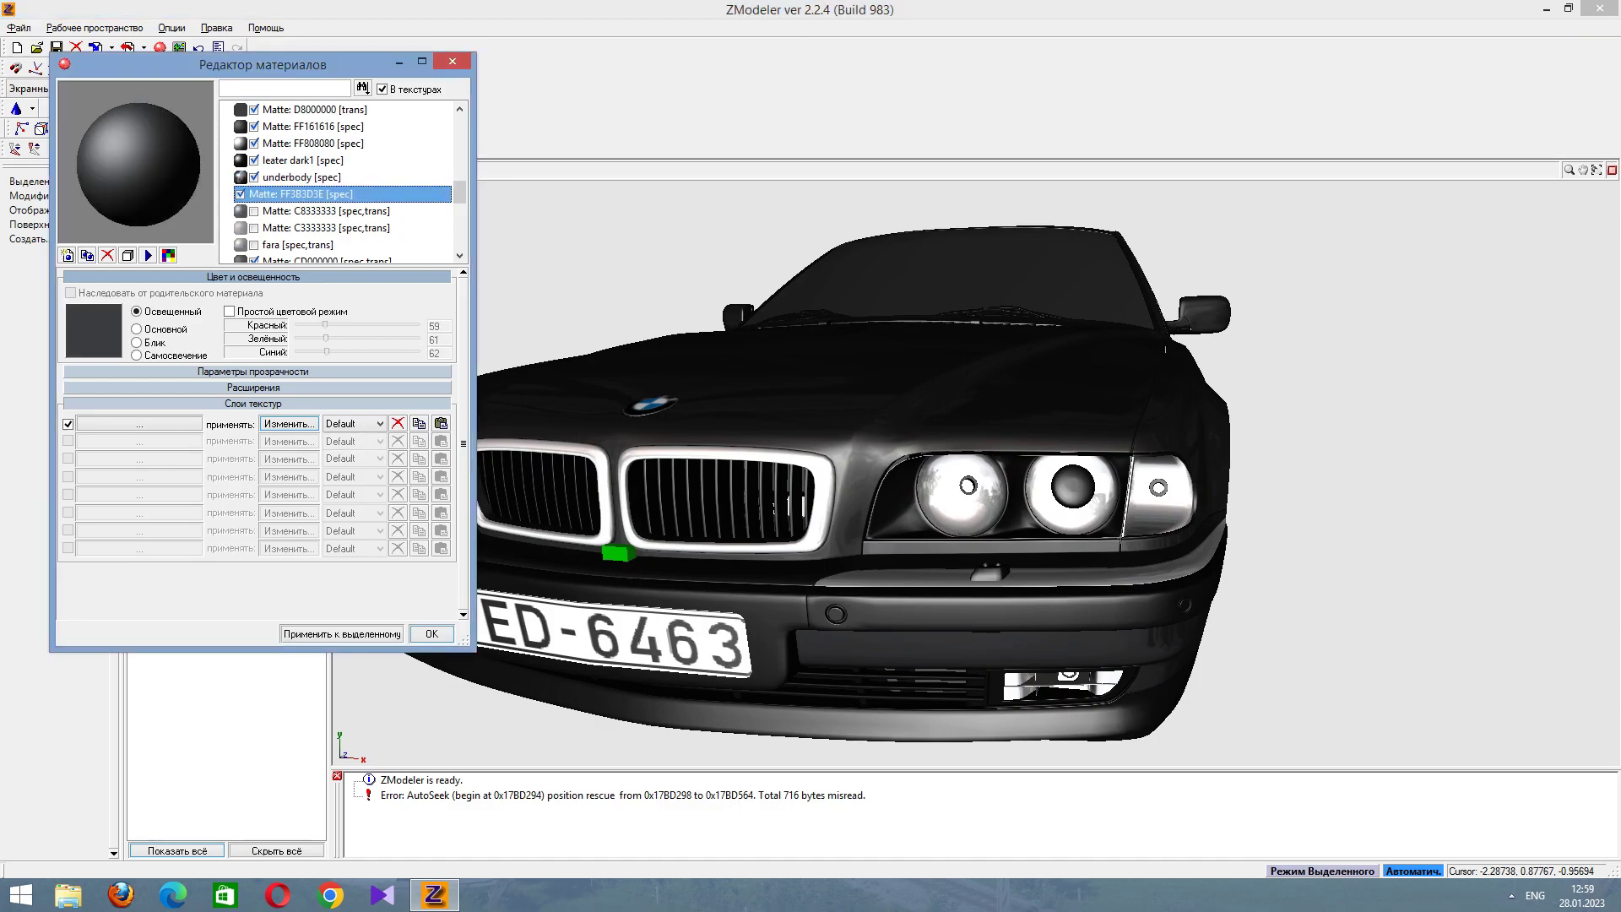
key("Down")
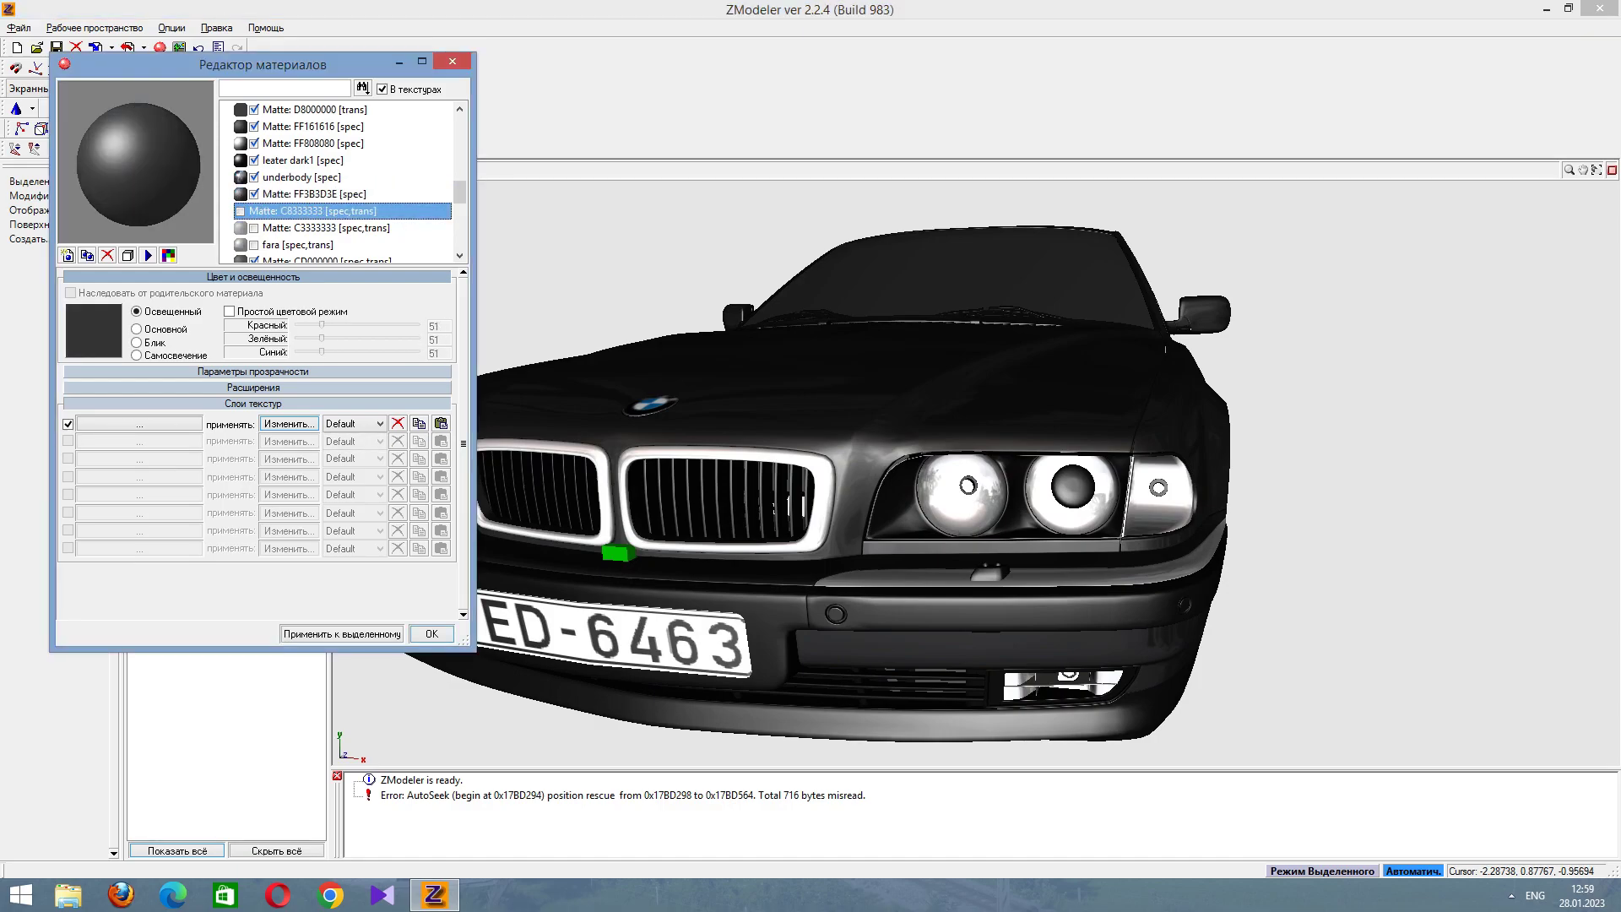
key("F2")
key("Escape")
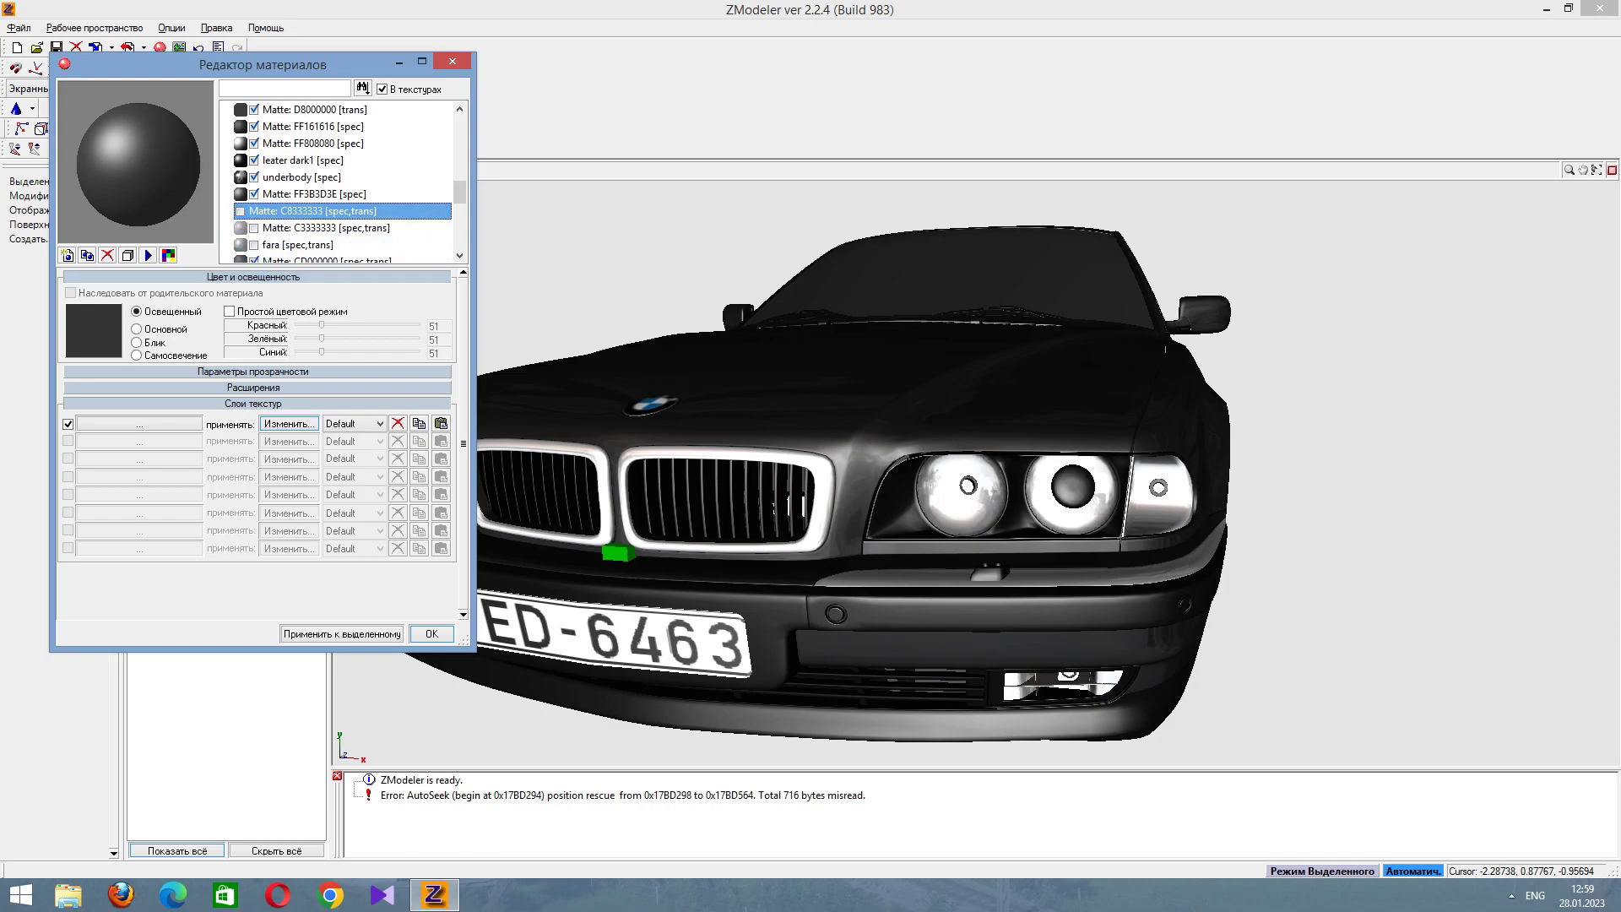
key("space")
left_click(253, 388)
left_click(253, 388)
left_click(254, 371)
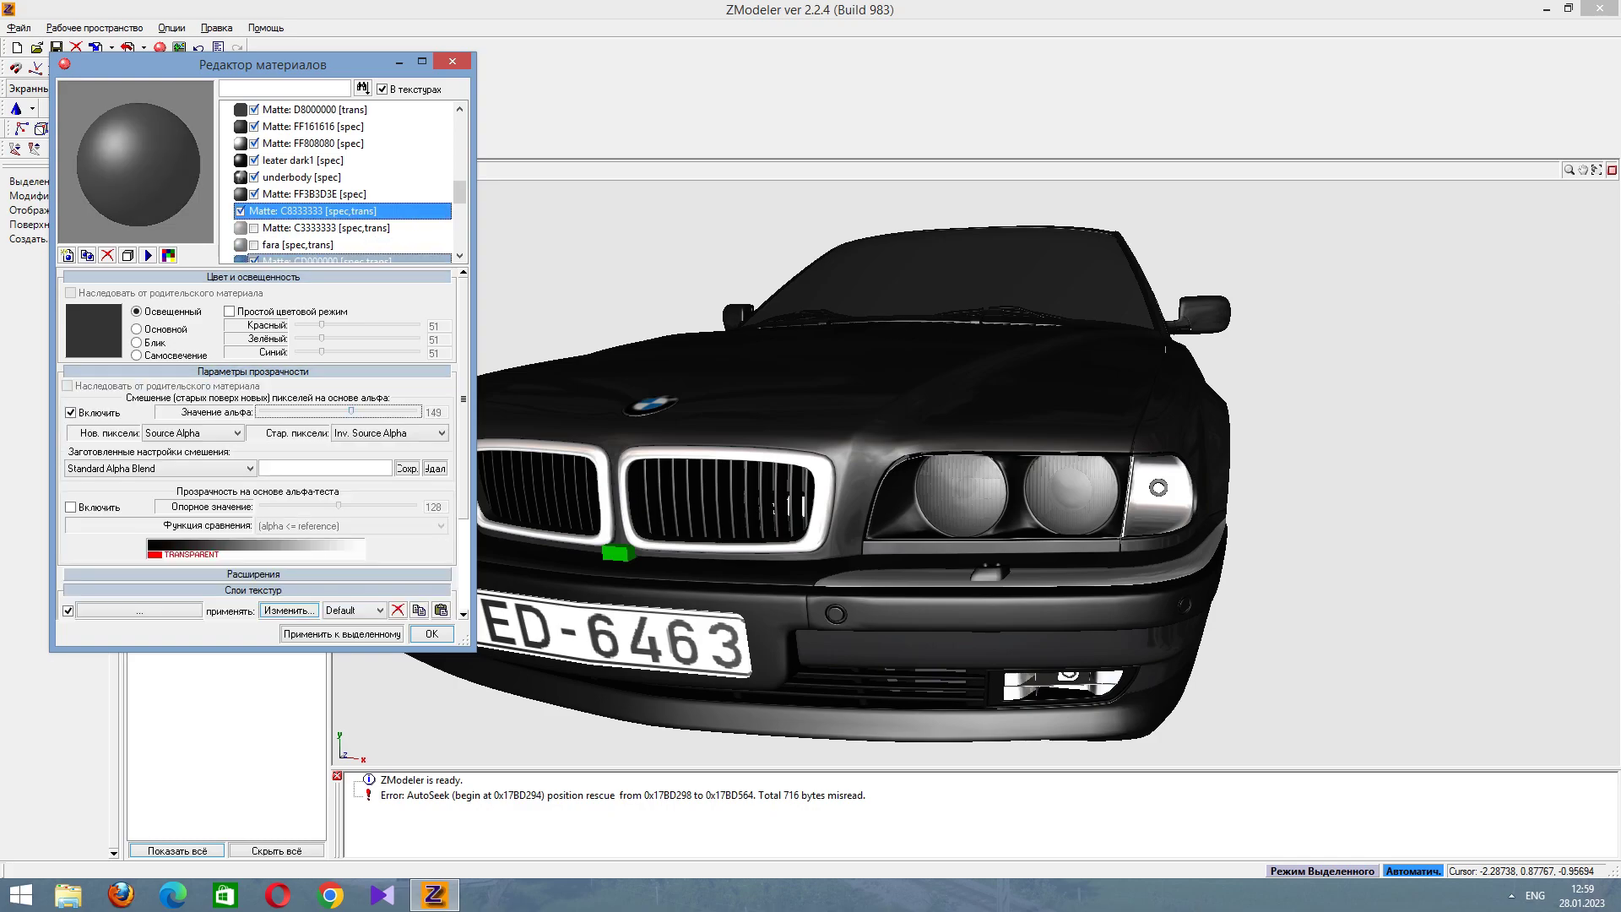
left_click(253, 372)
Enable a second texture layer on the Matte: C8333333 [spec,trans] material and assign carbp_color_halo.bmp to the first layer.
left_click(67, 440)
left_click(139, 423)
left_click(437, 392)
left_click(437, 366)
left_click(437, 339)
left_click(437, 366)
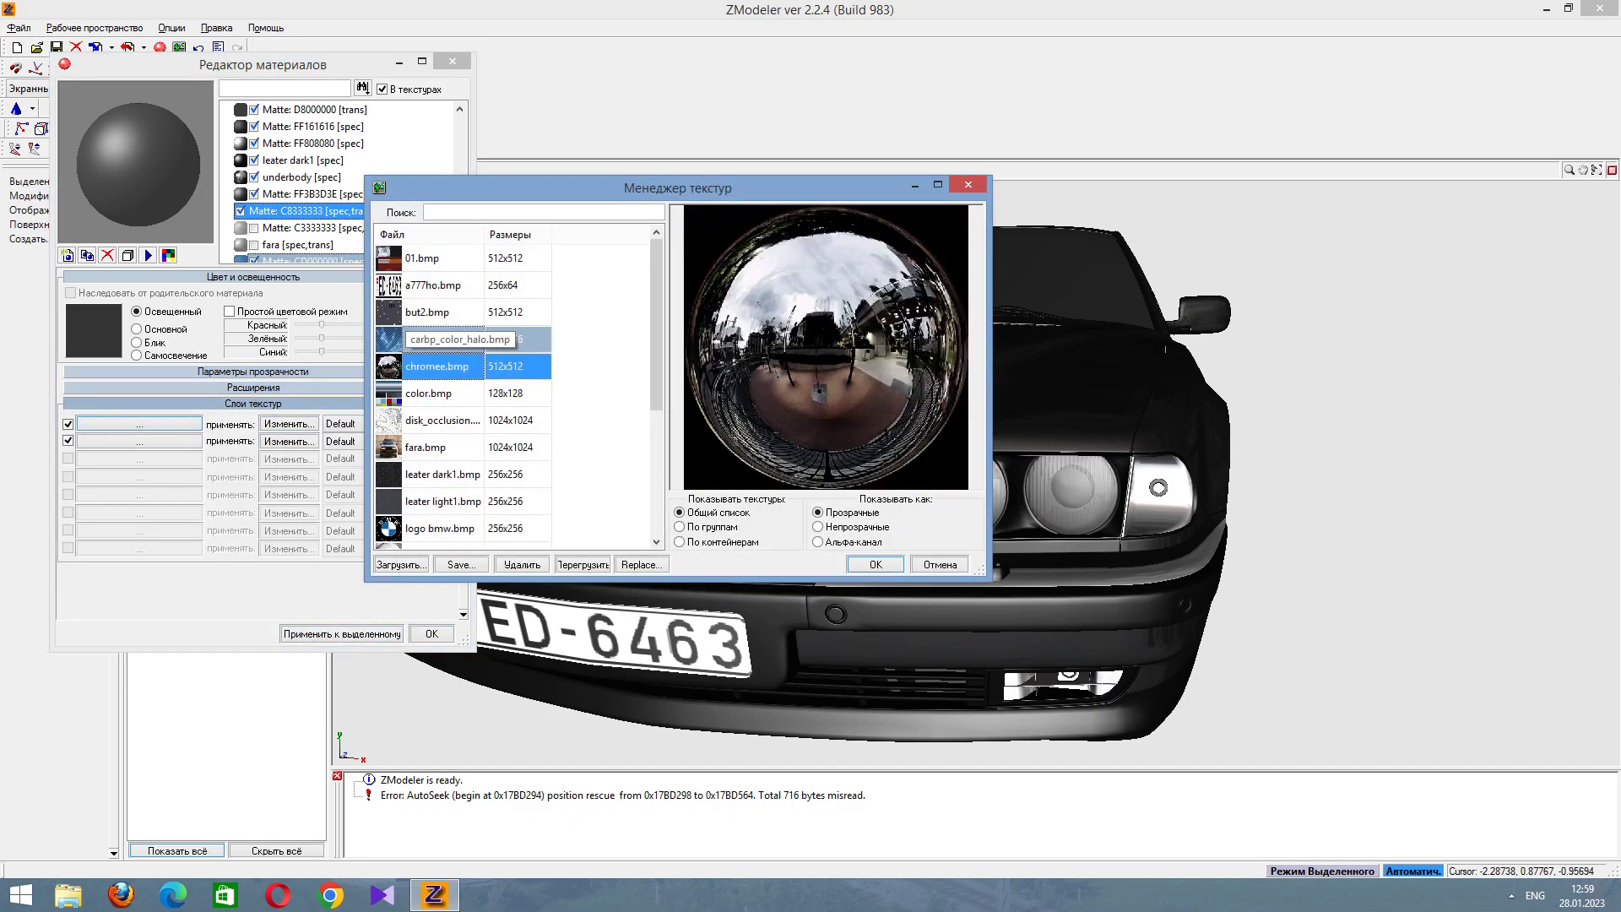
left_click(437, 339)
double_click(436, 339)
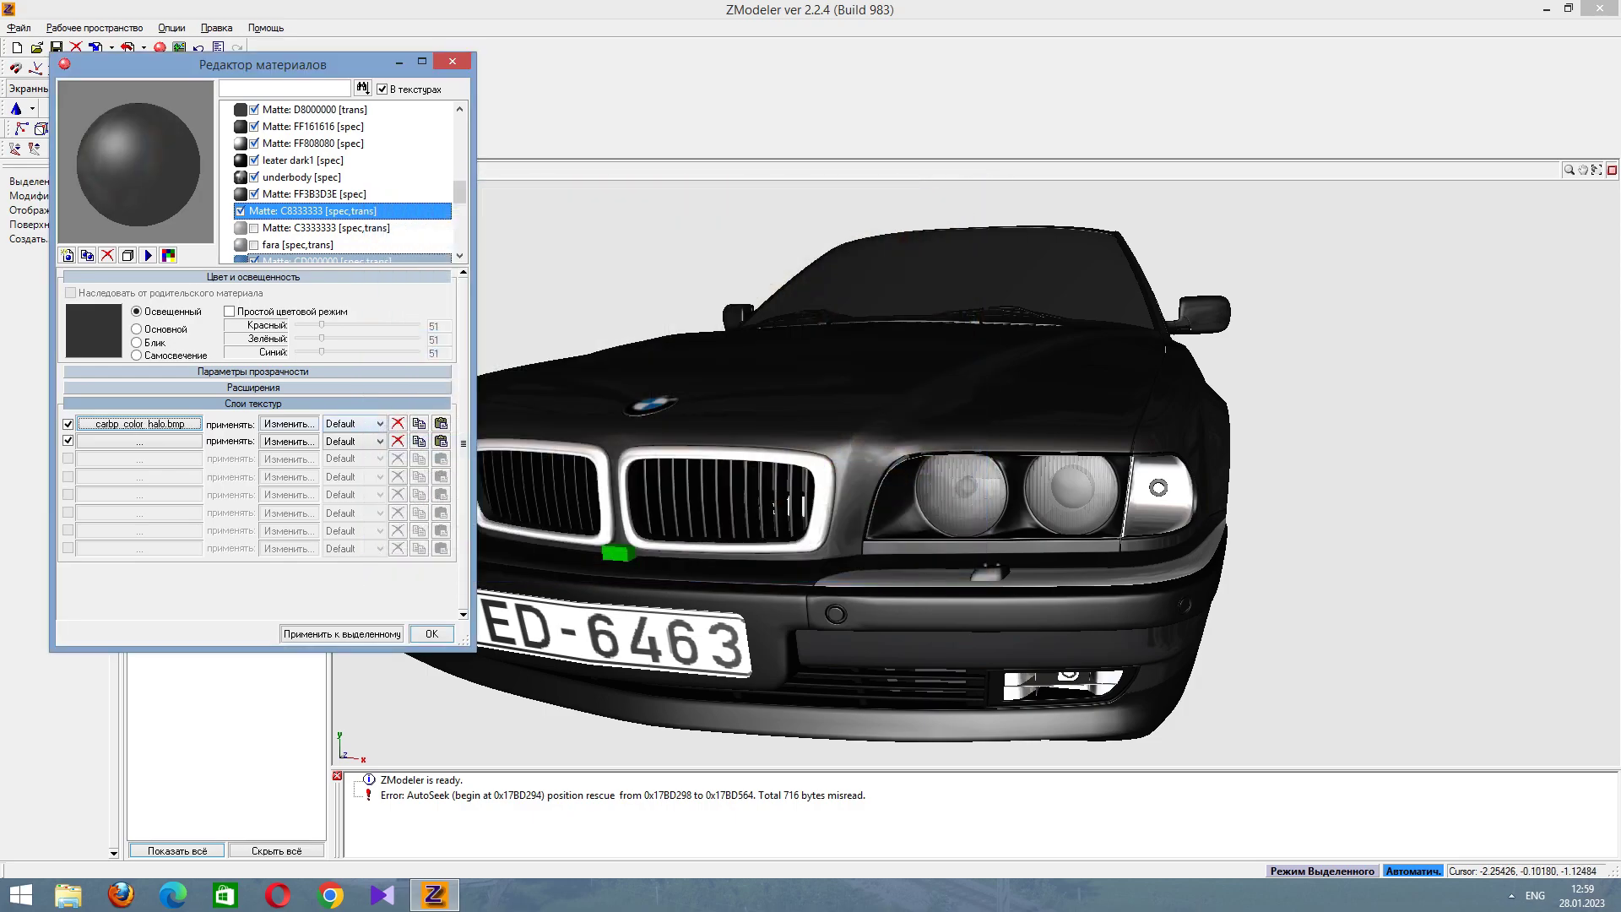
Set the carbp_color_halo.bmp layer's colour operation to MultiplyAdd and its coordinate type to Auto Sphere Environment, and apply the material.
left_click(288, 423)
left_click(693, 285)
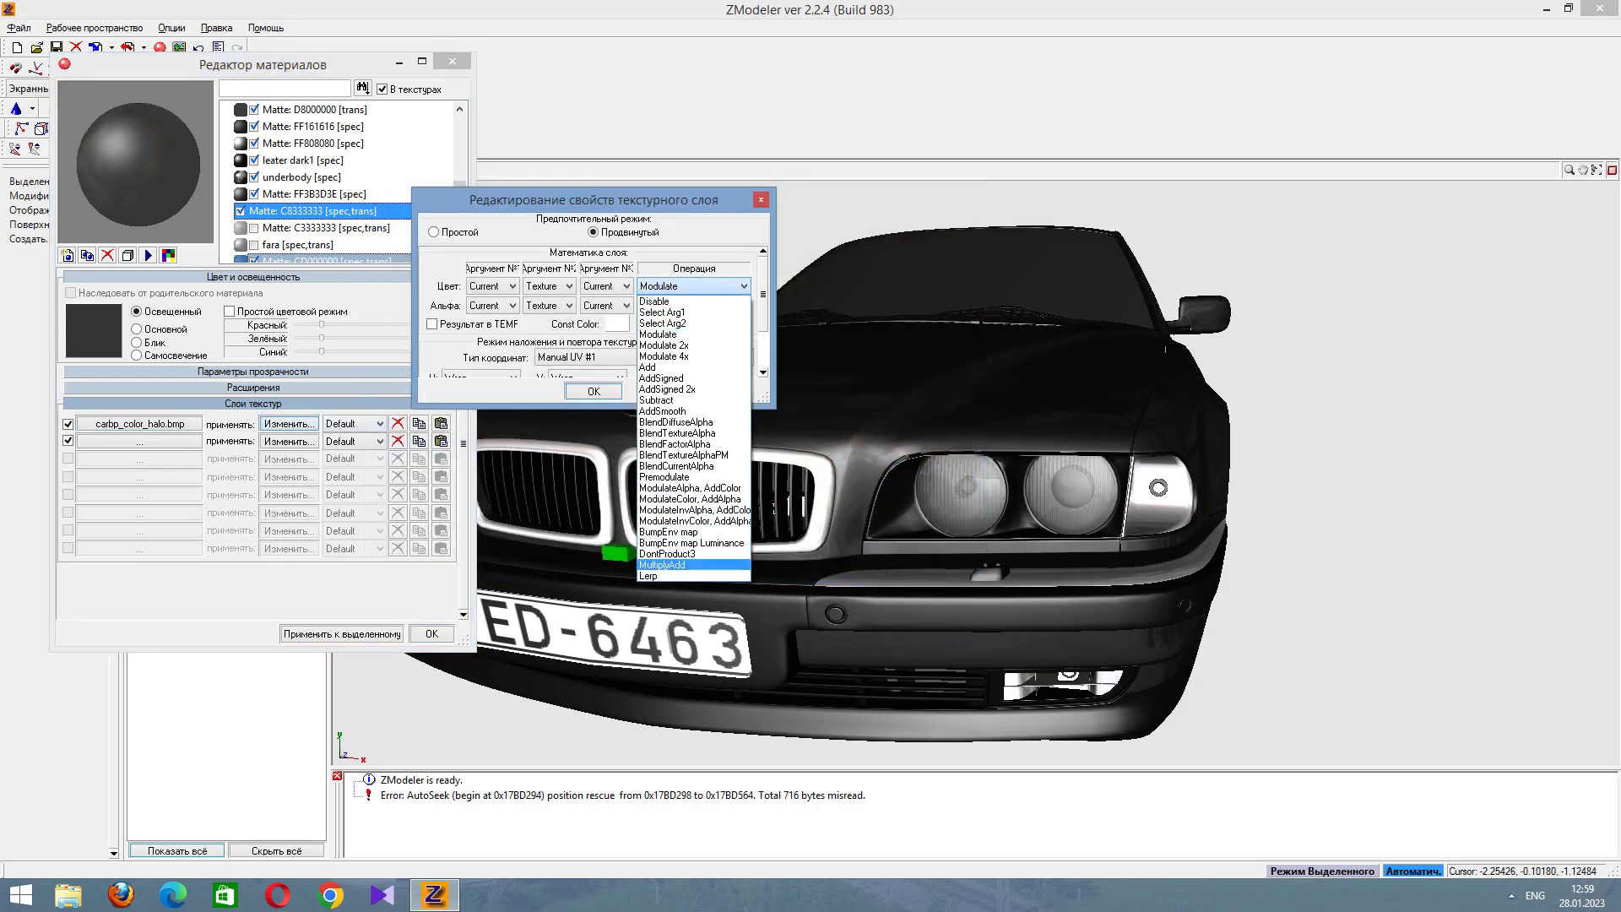
left_click(692, 563)
left_click(642, 357)
left_click(641, 416)
left_click(594, 391)
left_click(342, 633)
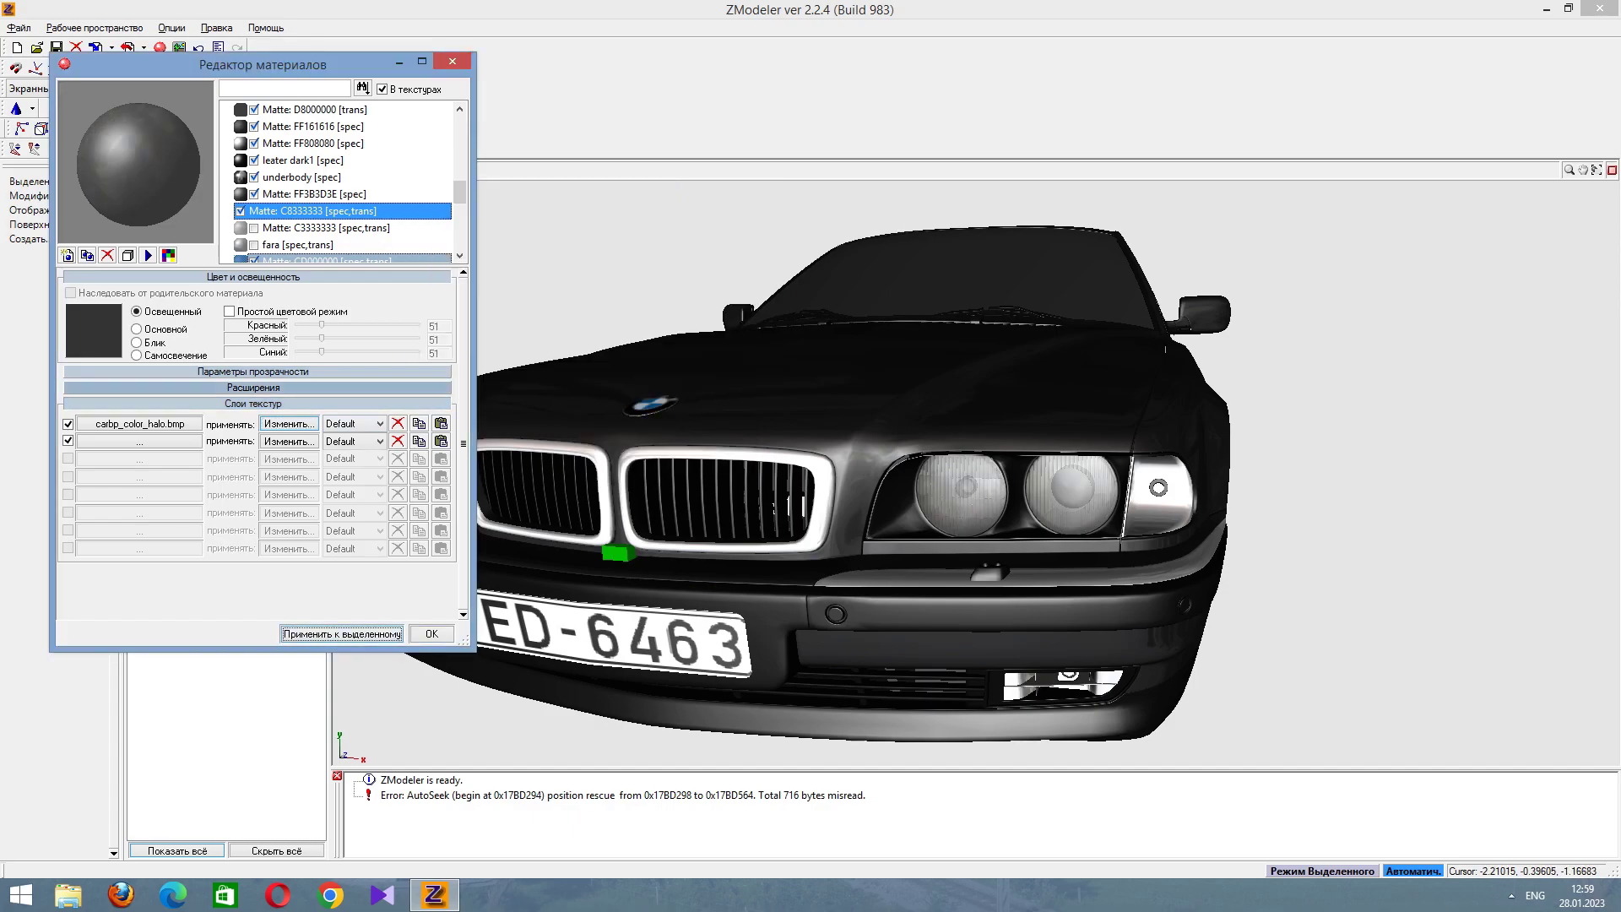
Set the lit colour of the Matte: C8333333 [spec,trans] material to red, green and blue 90 and apply it.
left_click_drag(321, 325, 344, 352)
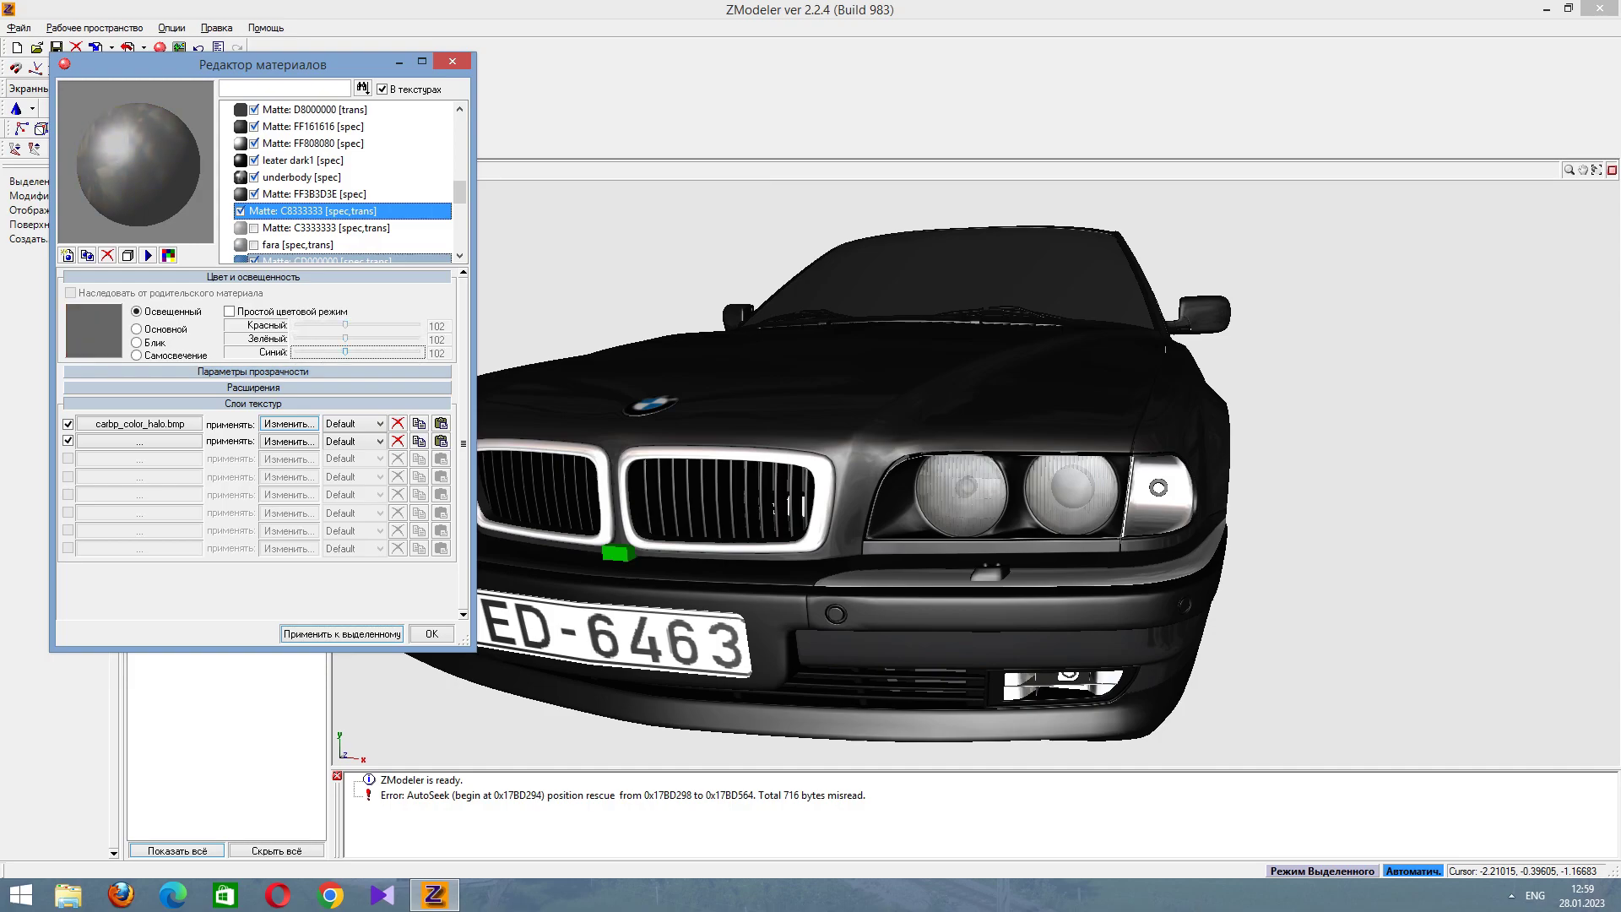
left_click(342, 633)
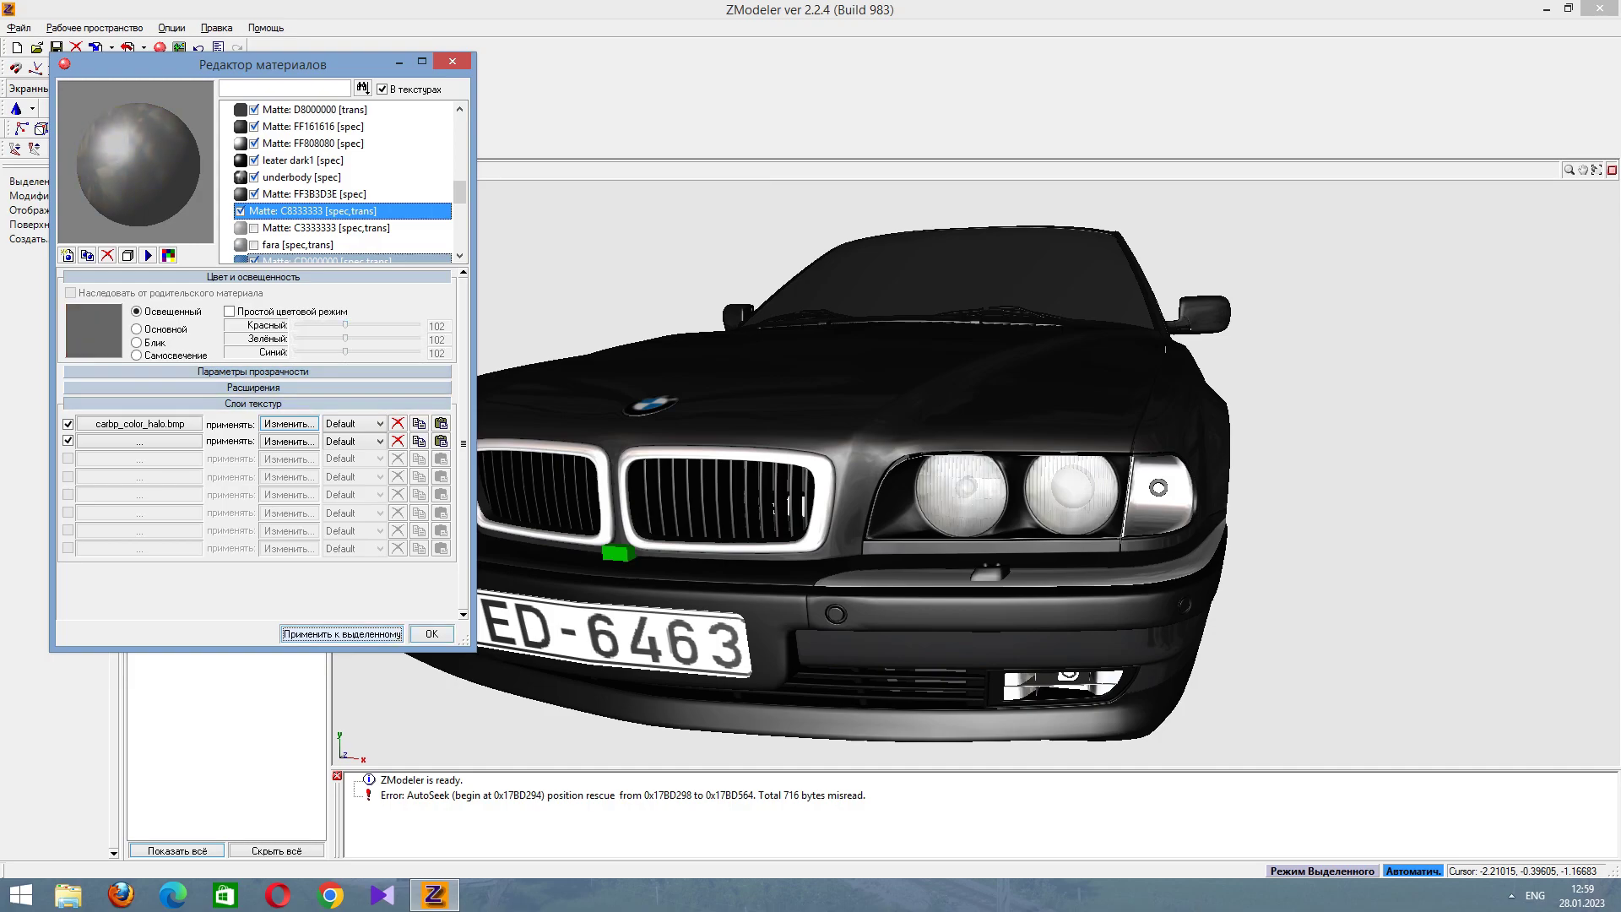
left_click_drag(345, 326, 342, 352)
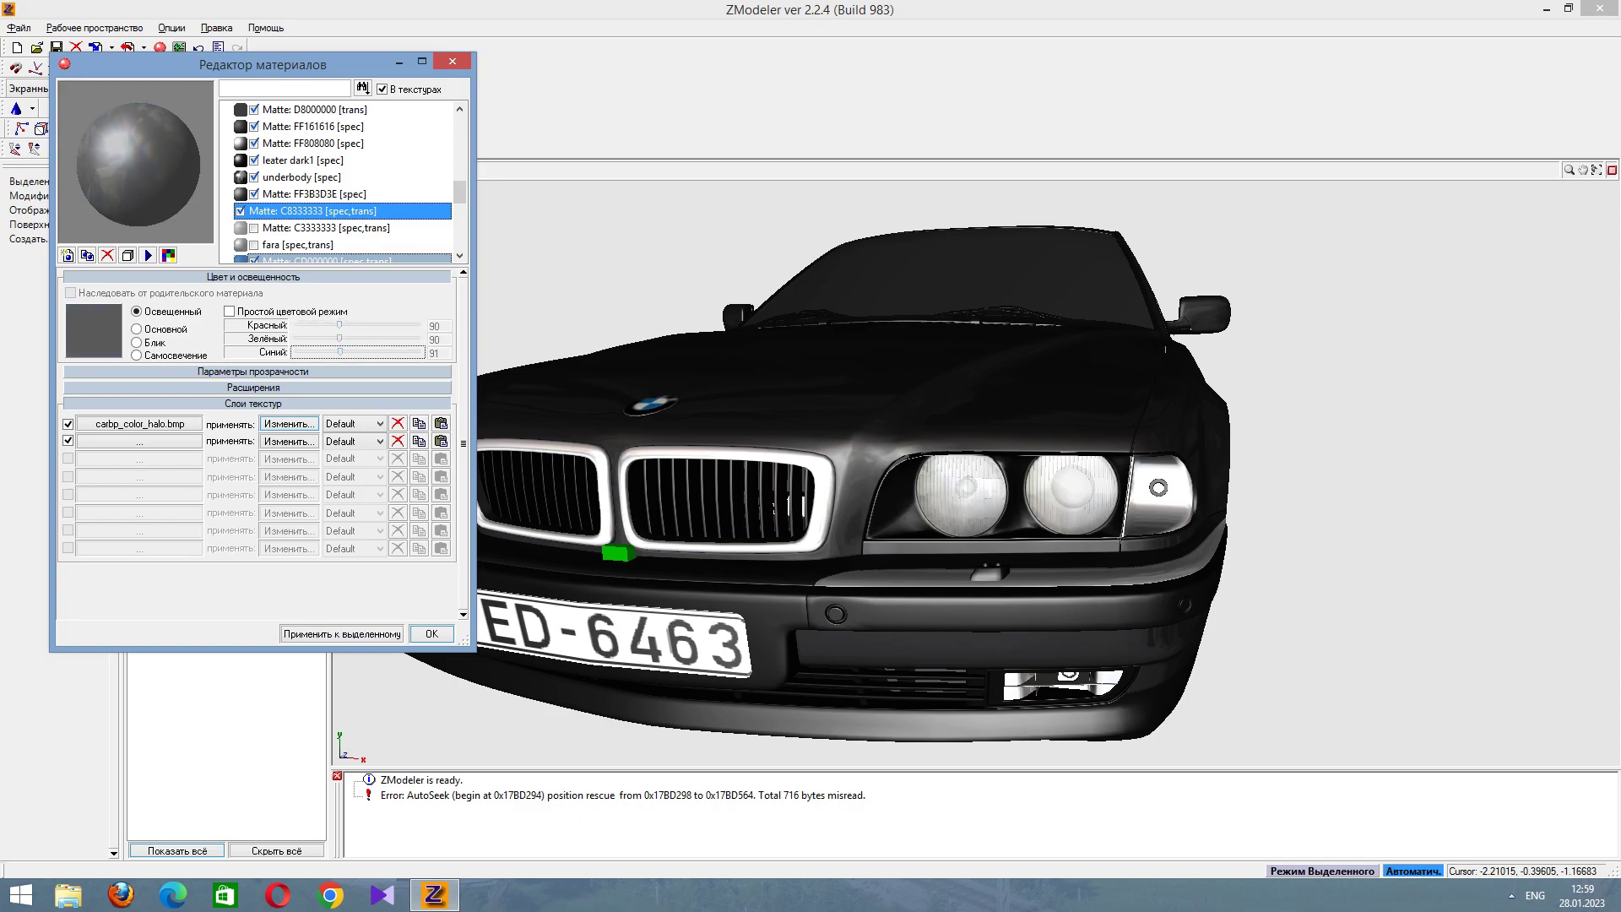
left_click(342, 633)
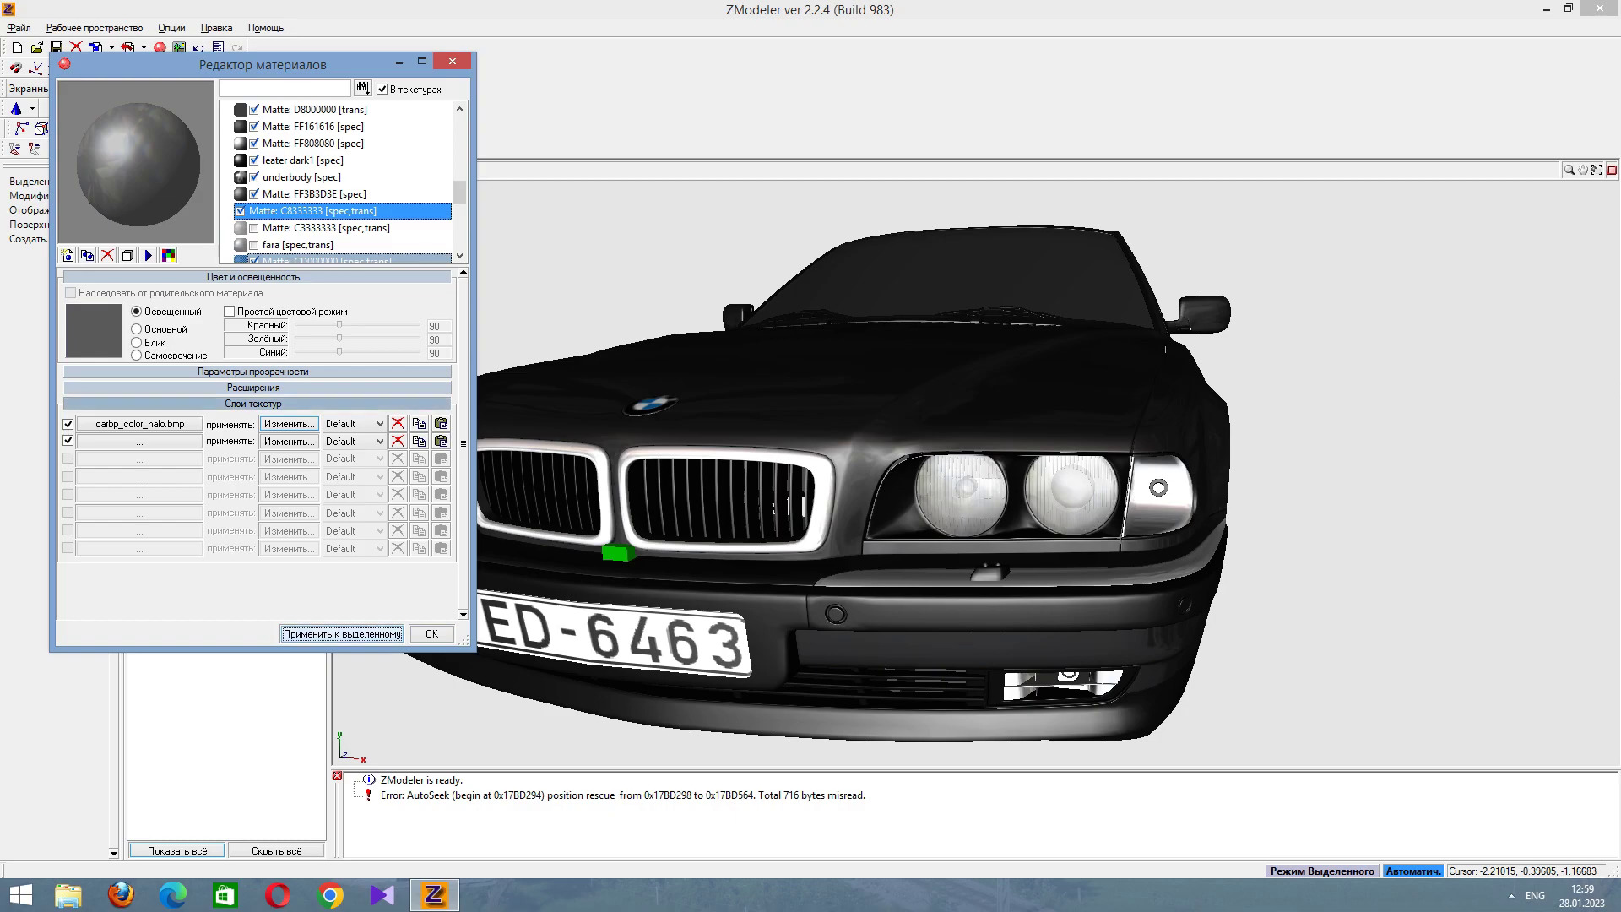
Set the blending alpha value of the Matte: C8333333 [spec,trans] material to 90 and apply it.
left_click(253, 371)
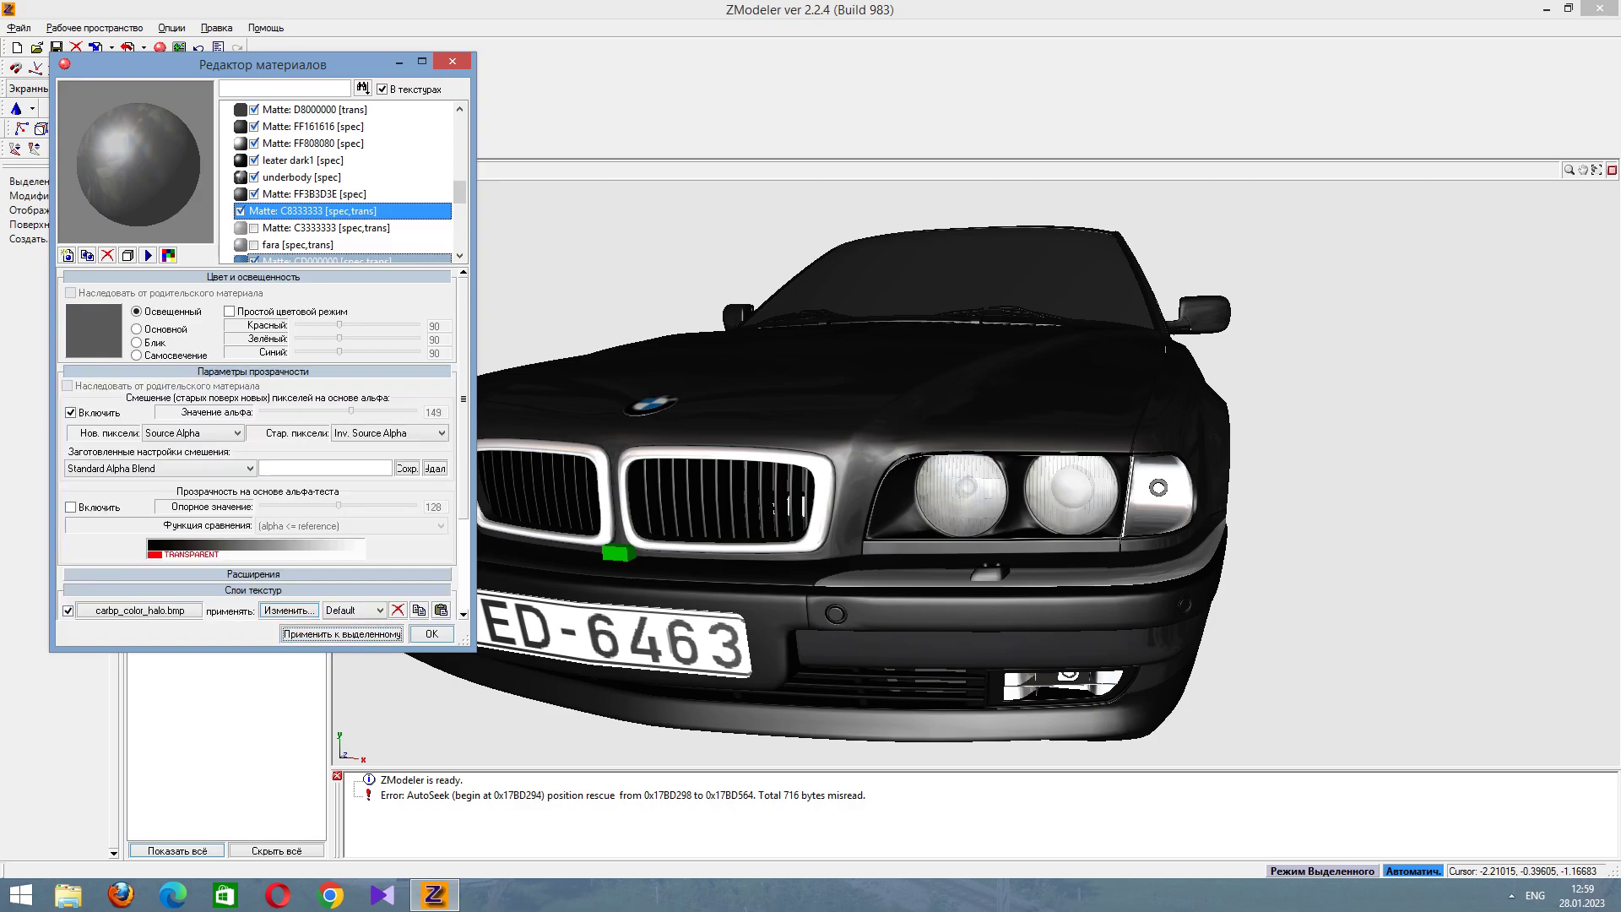
left_click_drag(350, 411, 321, 411)
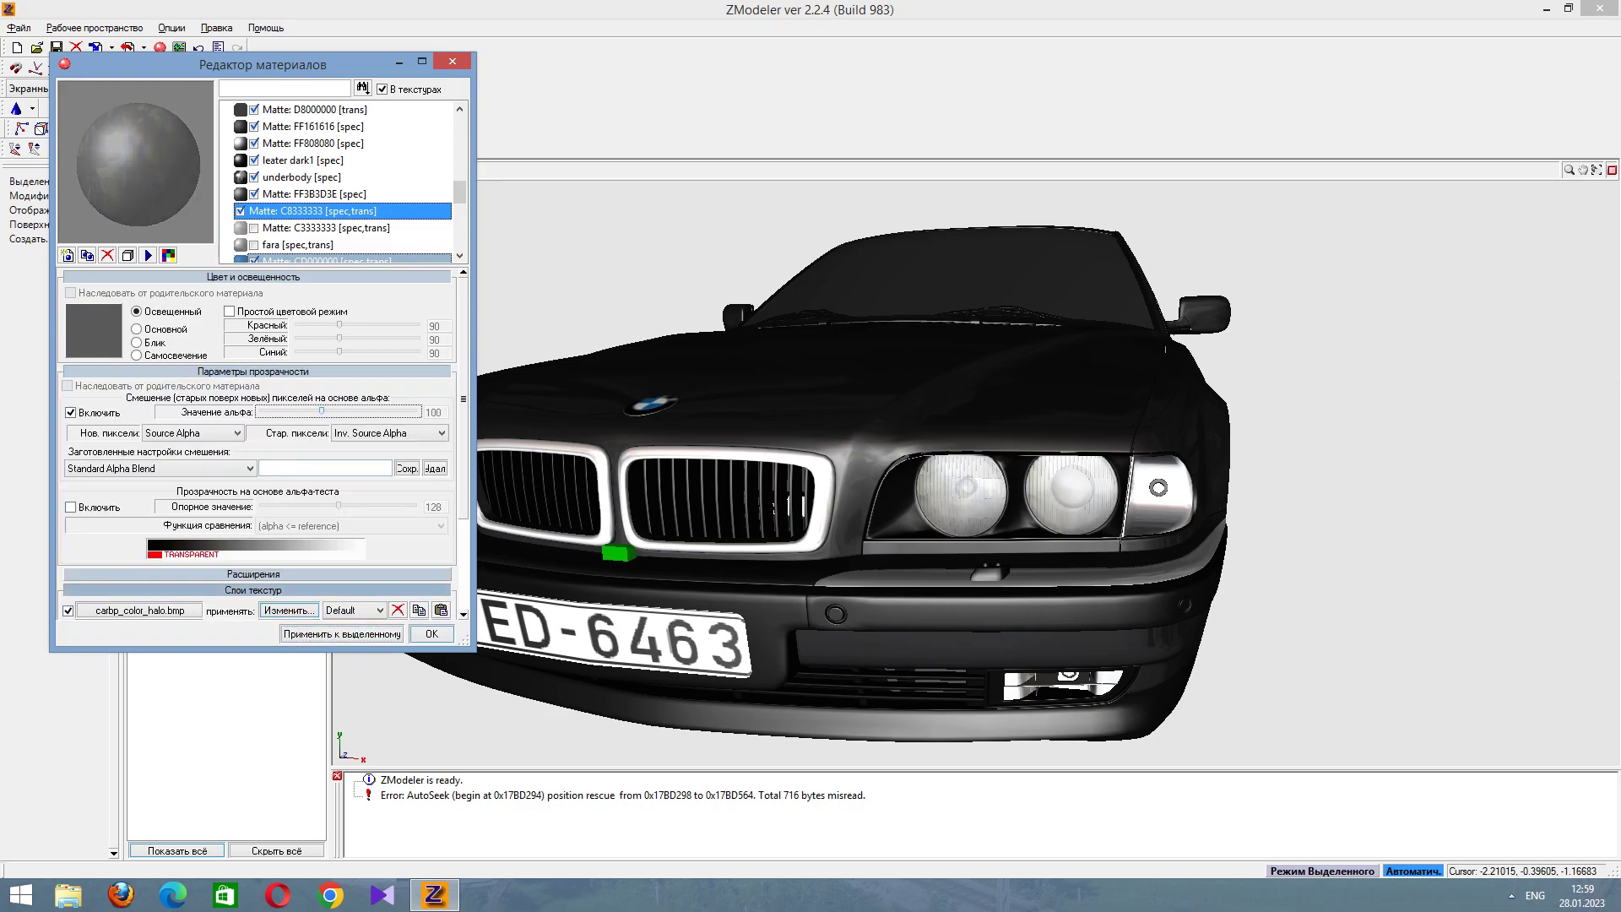
mouse_move(321, 411)
left_mouse_down()
mouse_move(291, 412)
mouse_move(313, 412)
left_mouse_up()
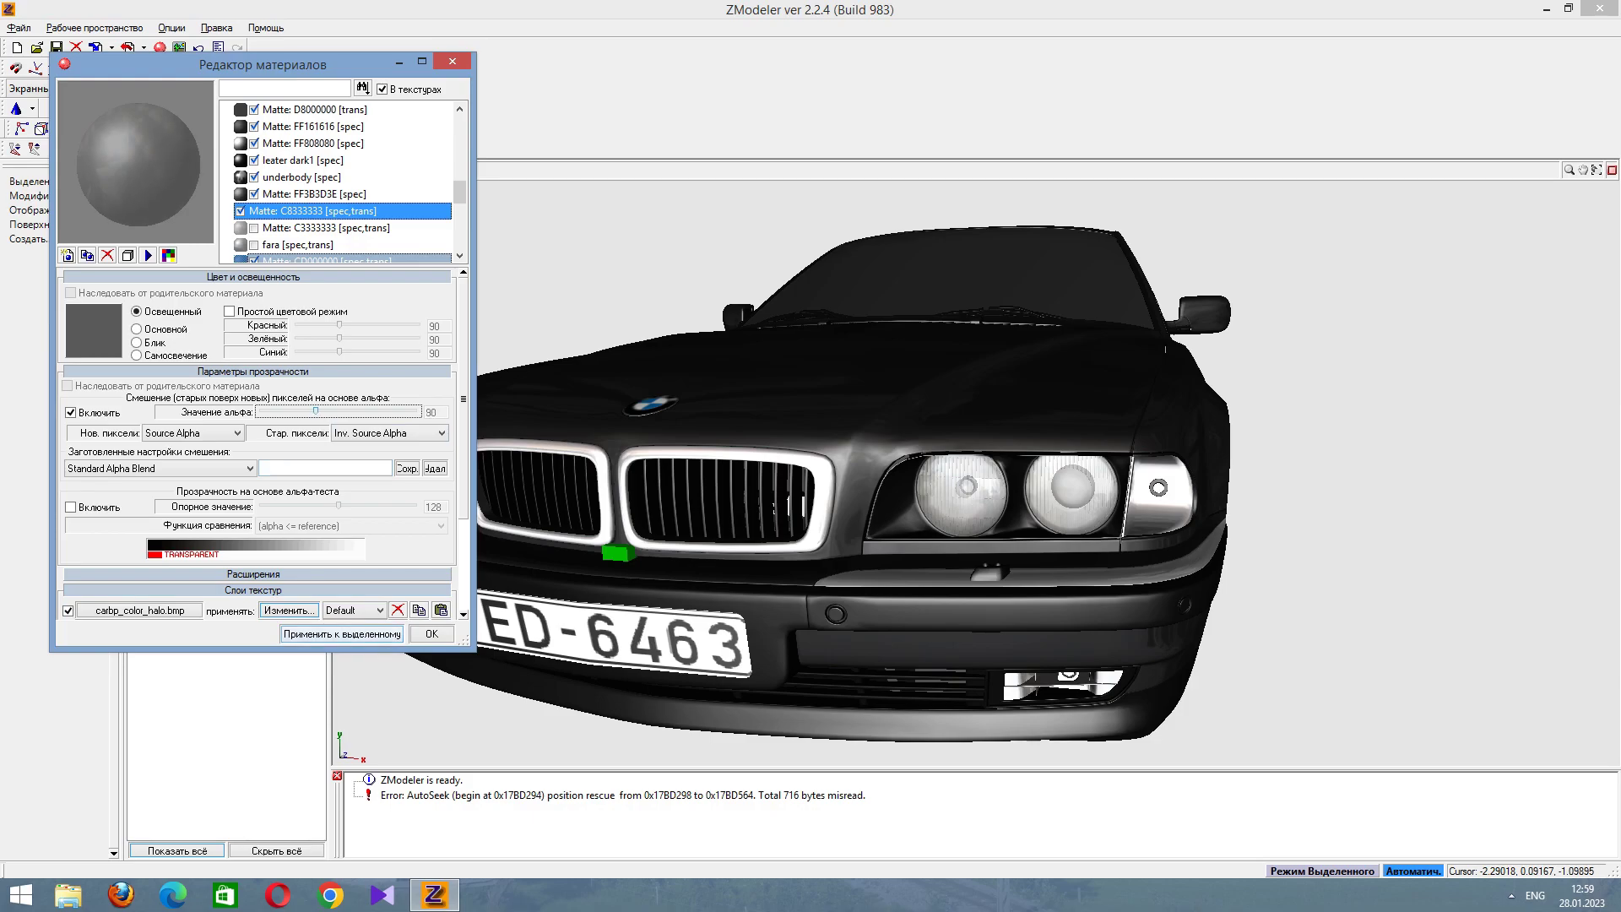
left_click(253, 371)
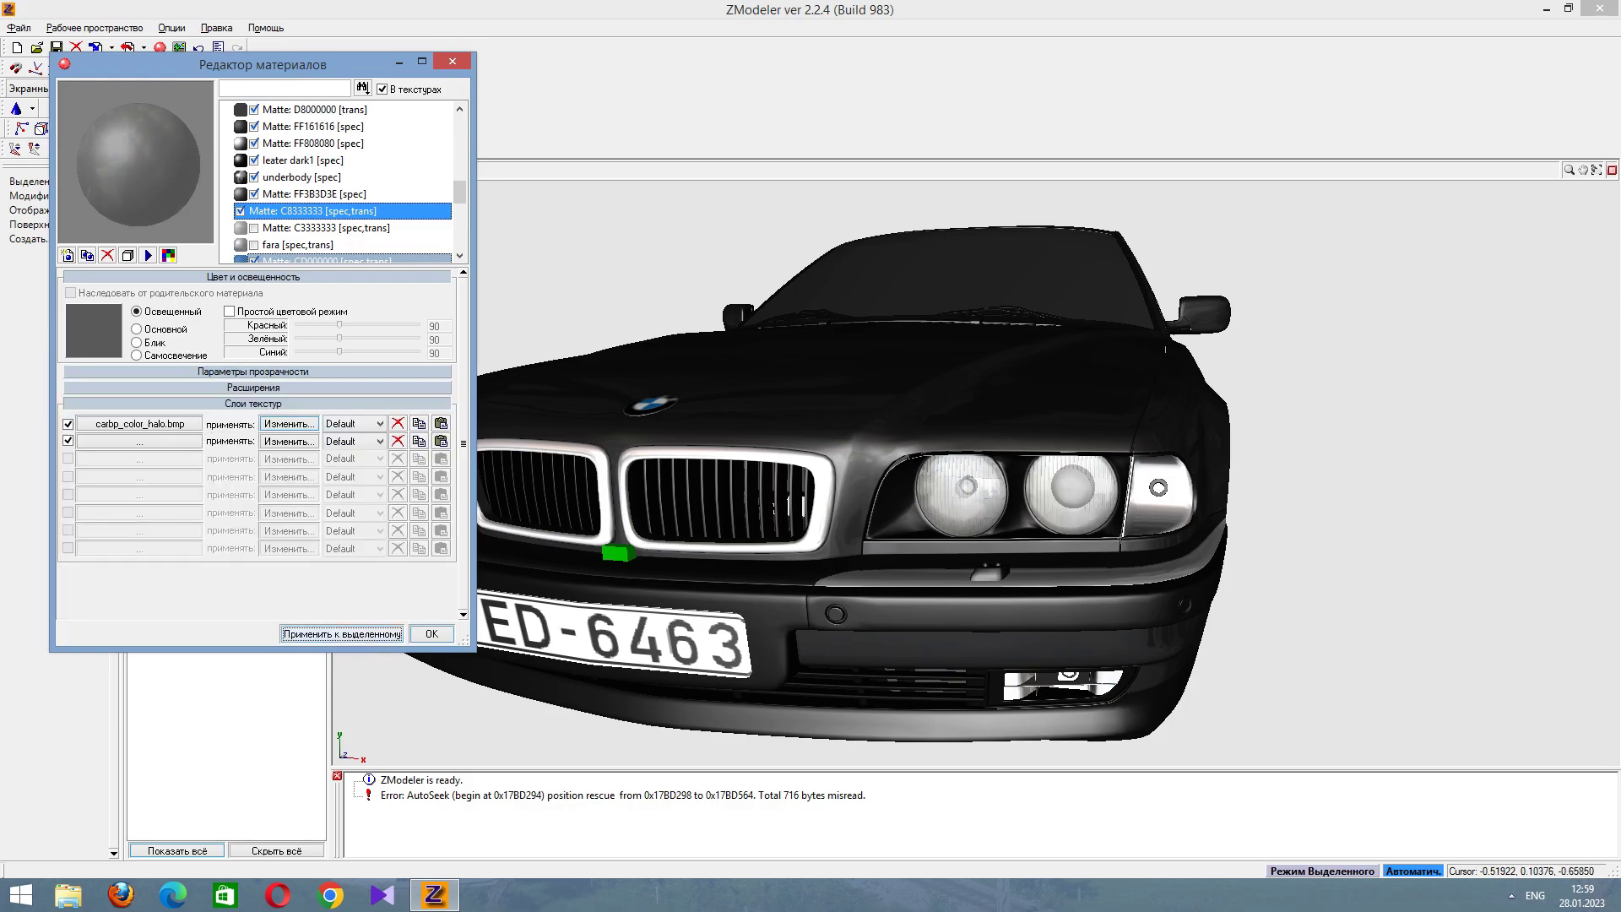
Check the headlights from the other side with different materials toggled, and hide the Matte: C8333333 and Matte: C3333333 [spec,trans] materials.
middle_click_drag(929, 507, 760, 507)
middle_click_drag(1013, 507, 1182, 506)
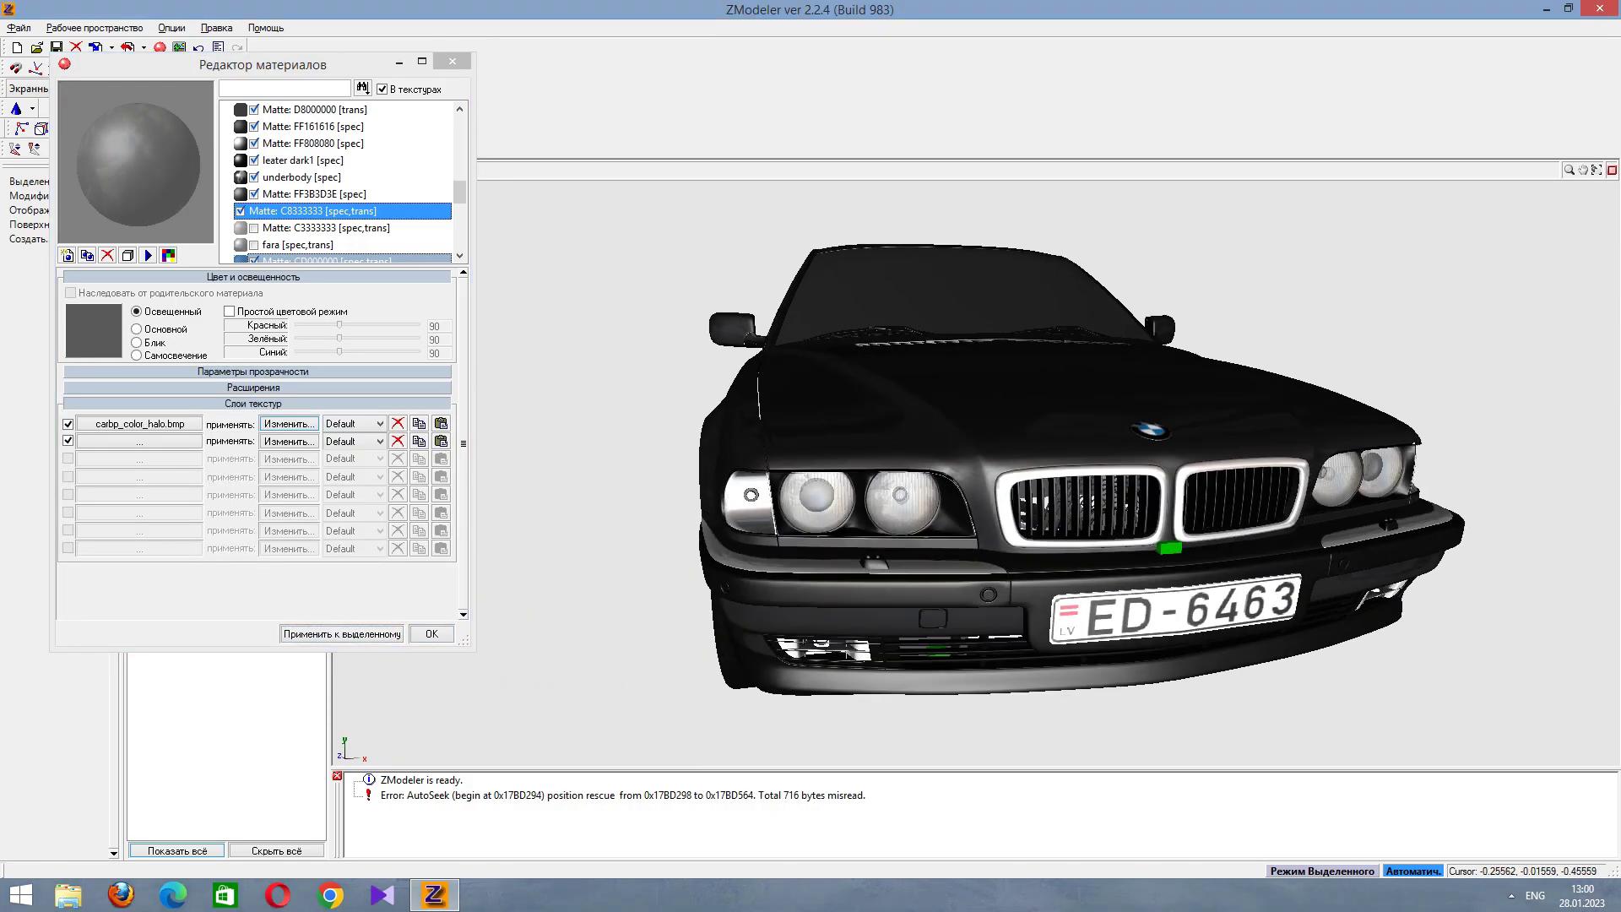
left_click(312, 227)
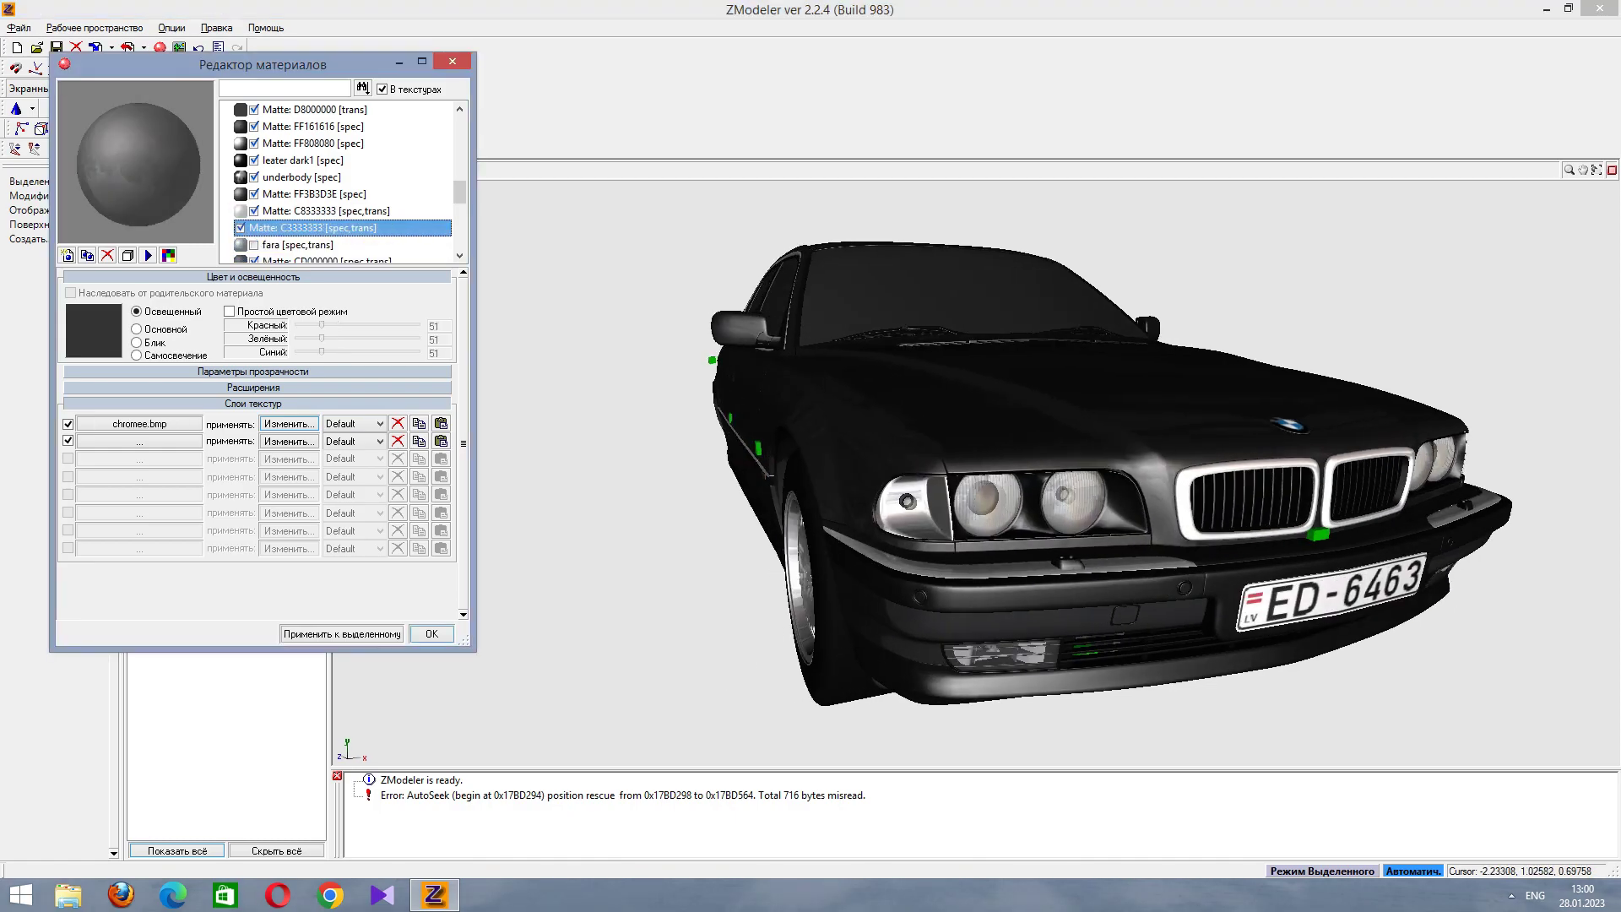
left_click(312, 194)
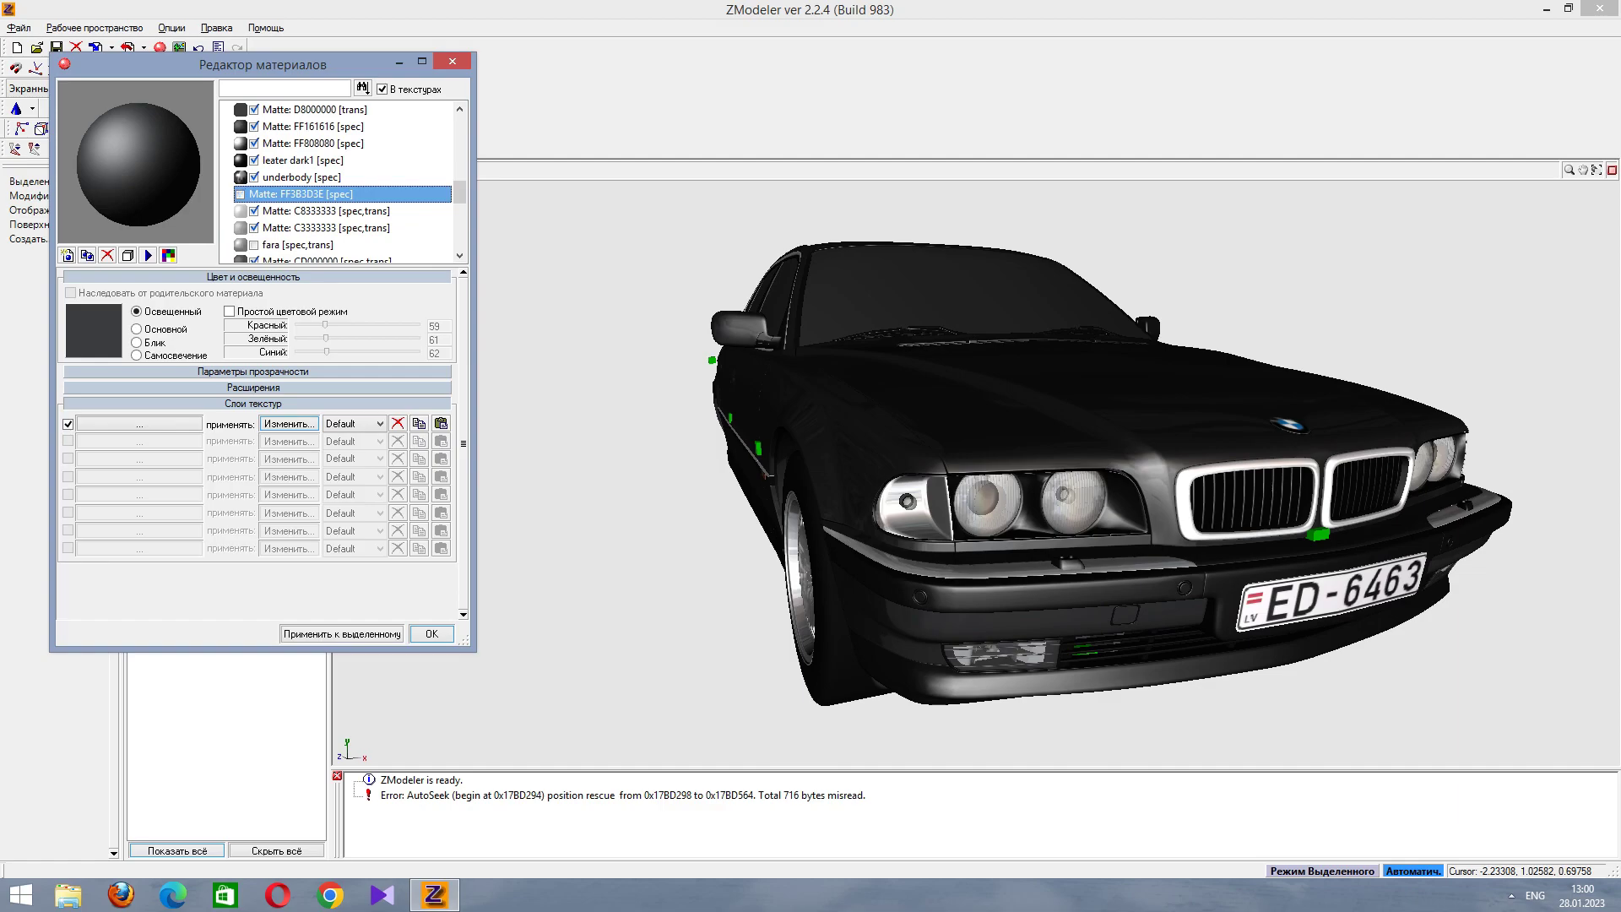
left_click(313, 228)
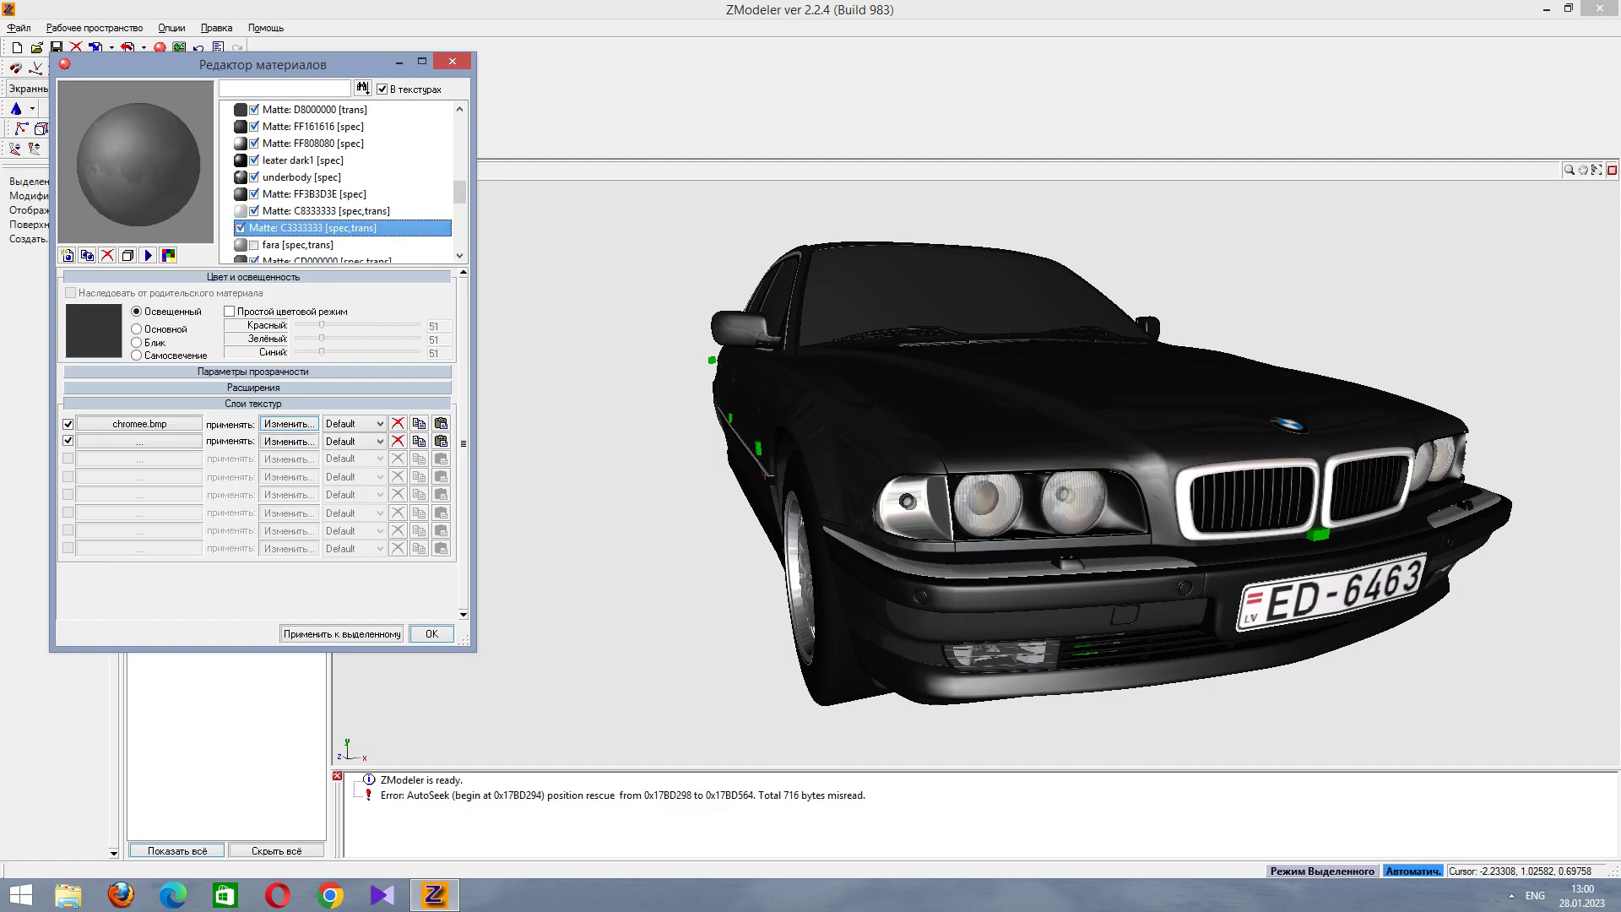
left_click(312, 210)
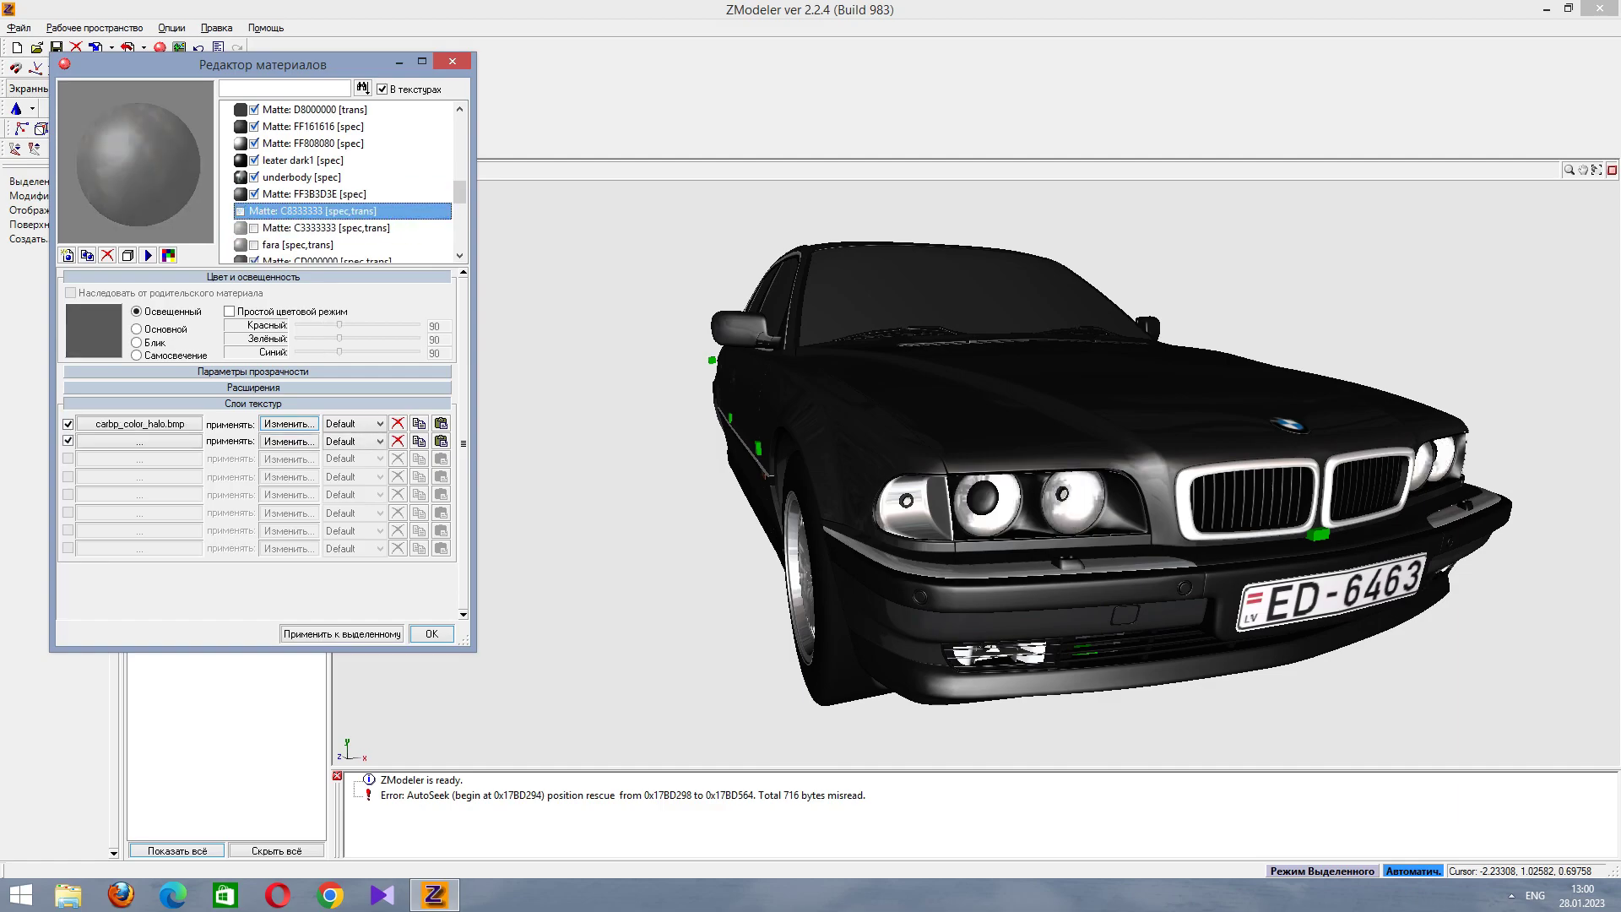
left_click(312, 228)
View the fara.bmp texture assigned to the fara [spec,trans] material.
left_click(312, 244)
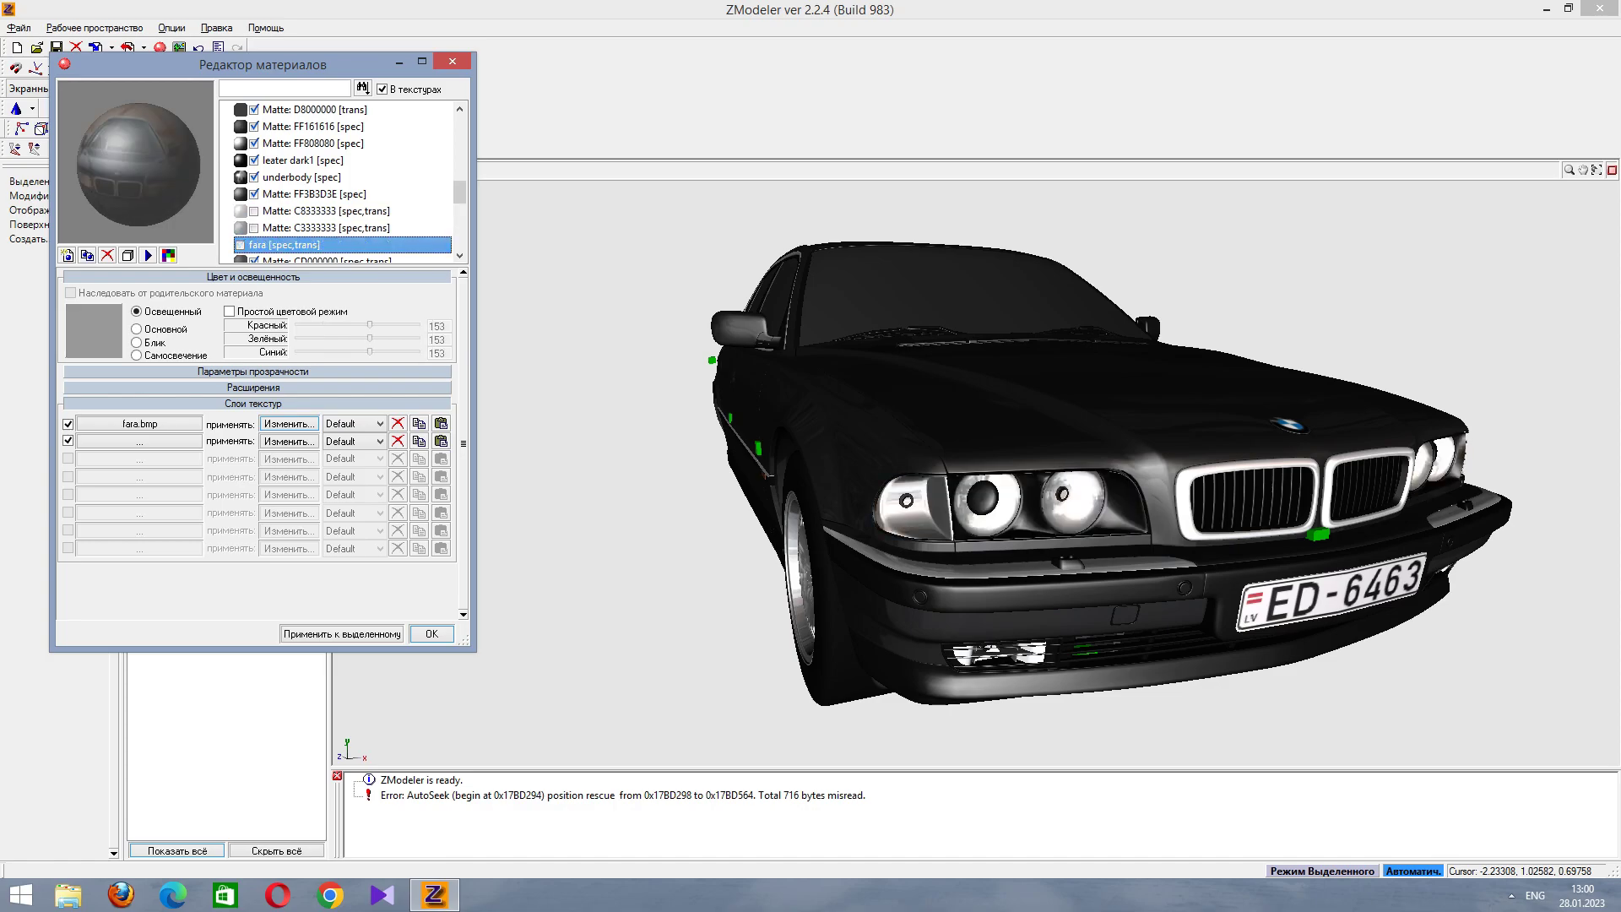
key("Tab")
key("Tab")
key("Tab")
key("Tab")
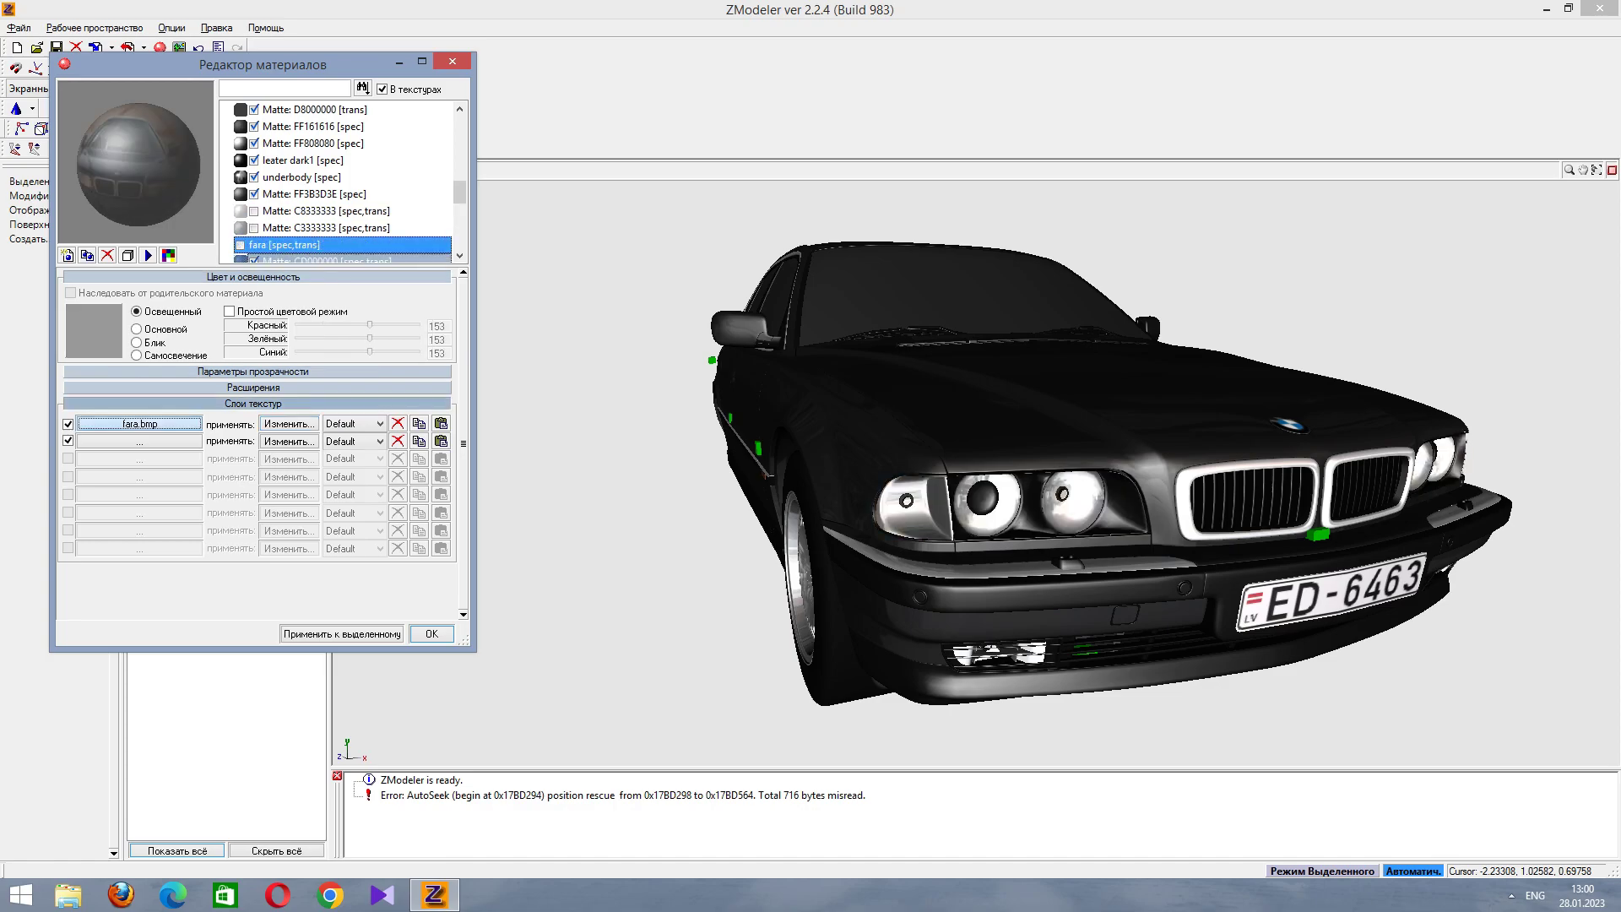
key("Return")
key("Return")
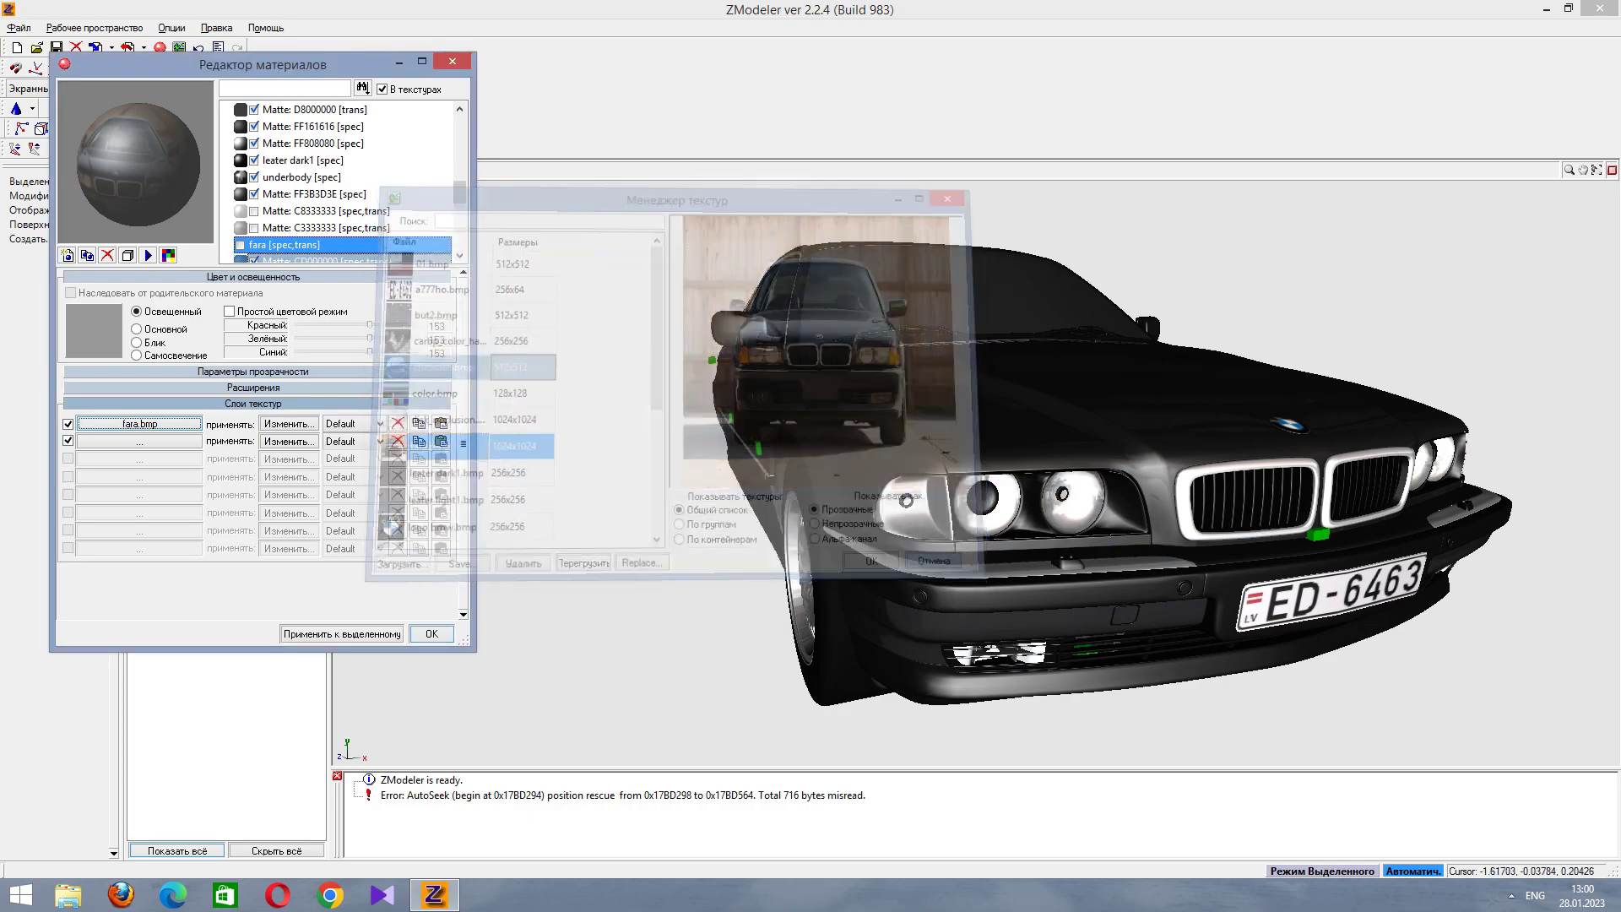
Set the lit colour of the fara [spec,trans] material to red, green and blue 255 and show the material.
key("shift+Tab")
key("shift+Tab")
key("shift+Tab")
key("shift+Tab")
key("shift+Tab")
key("shift+Tab")
key("shift+Tab")
key("End")
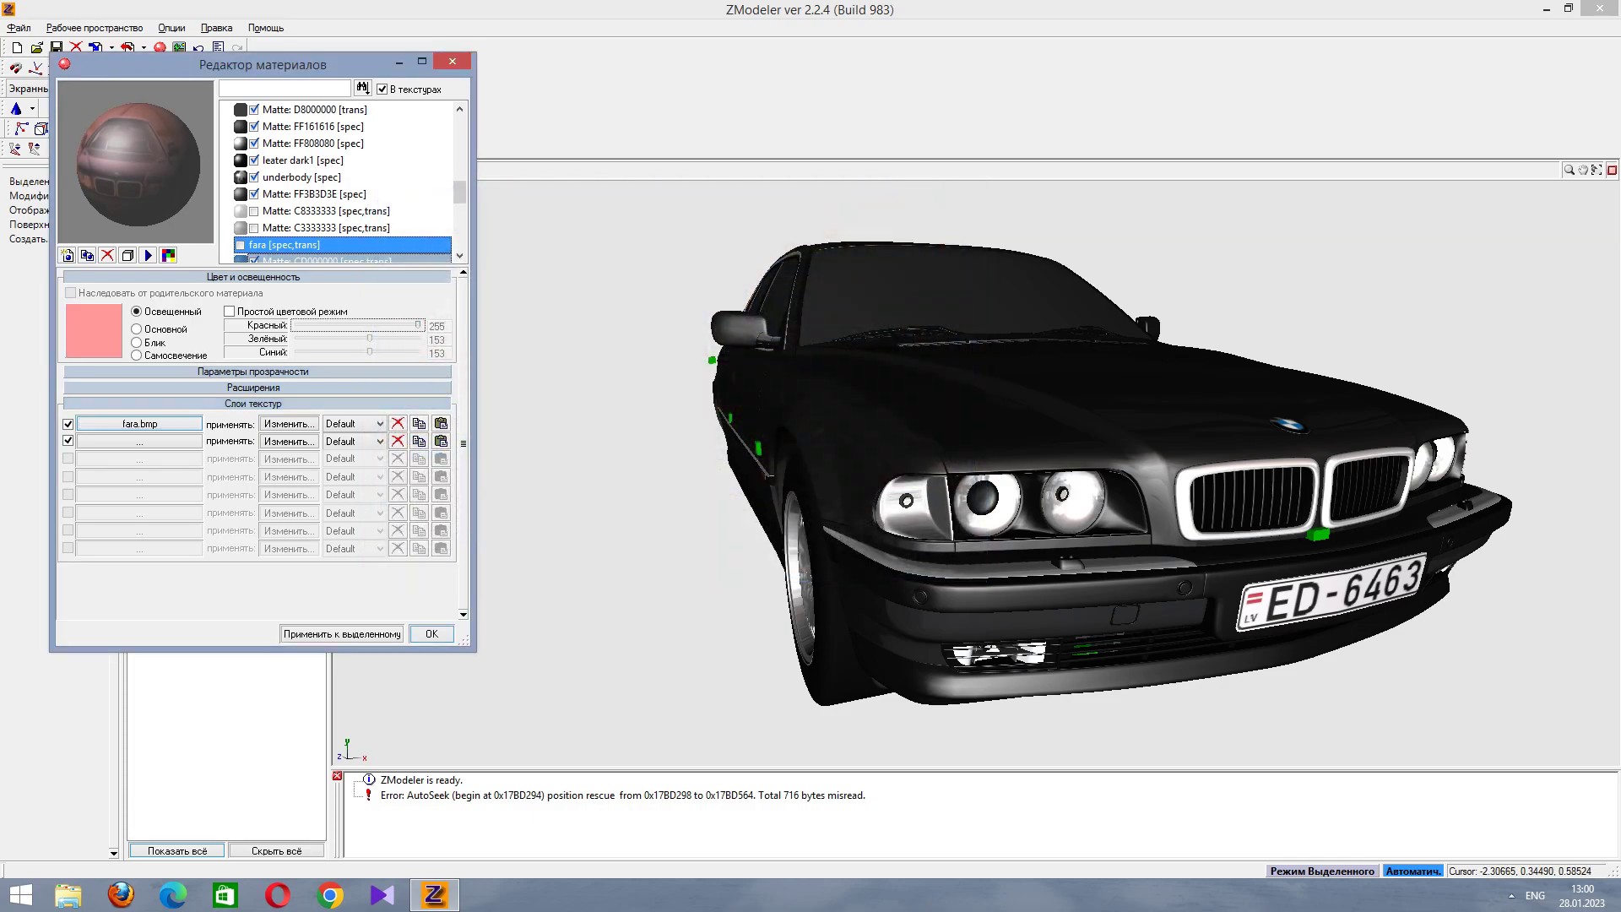
key("Tab")
key("End")
key("Tab")
key("End")
key("Tab")
key("Tab")
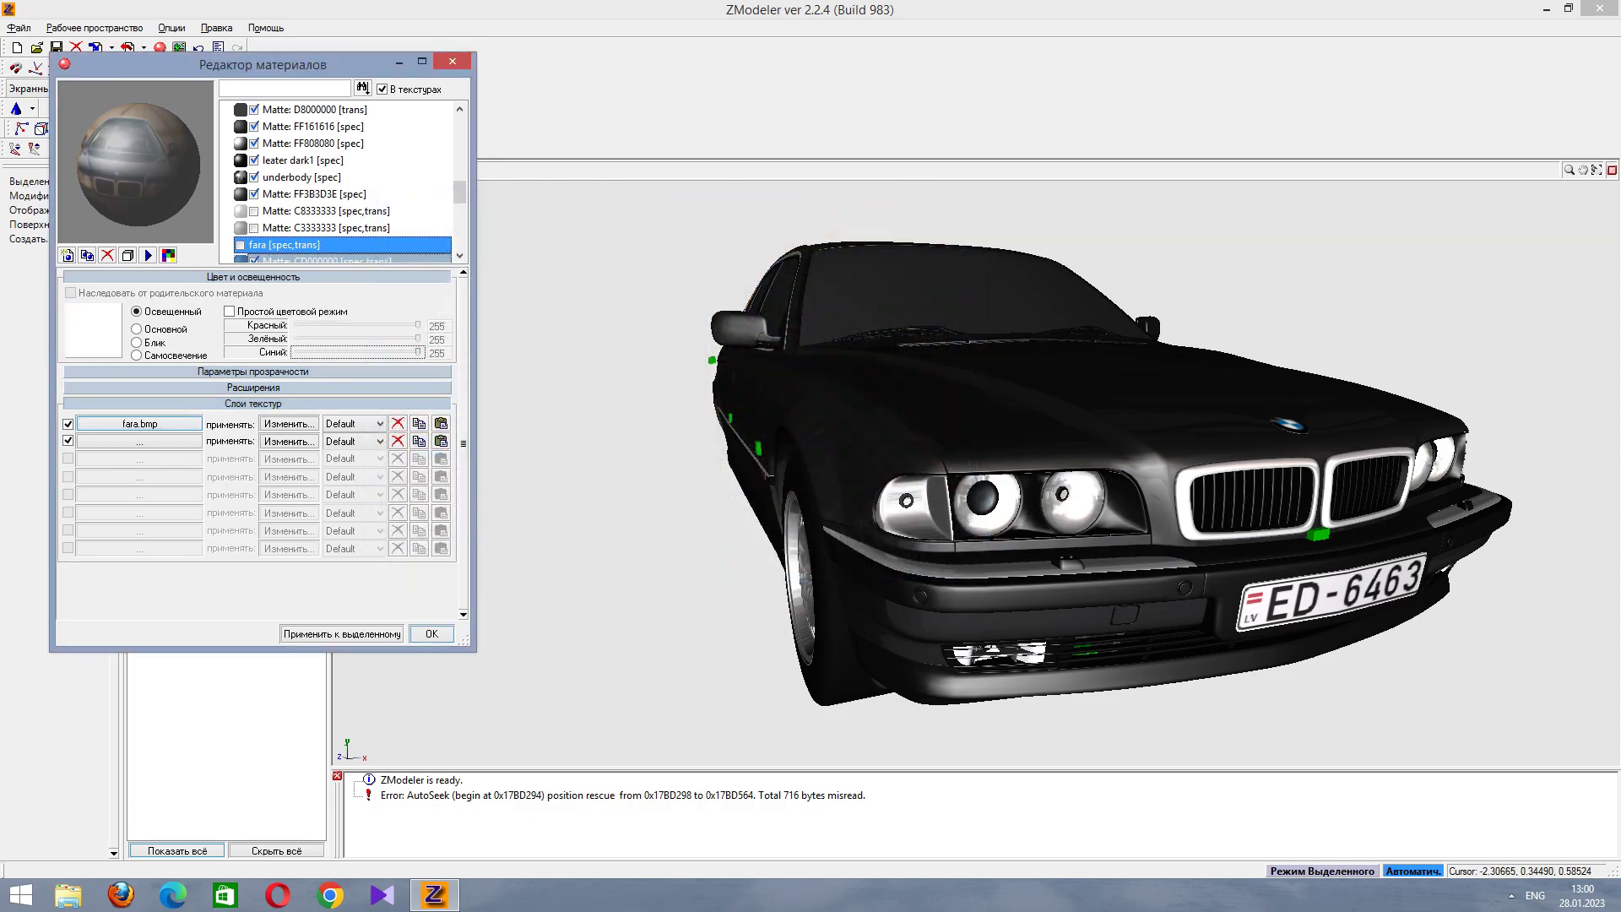
key("Return")
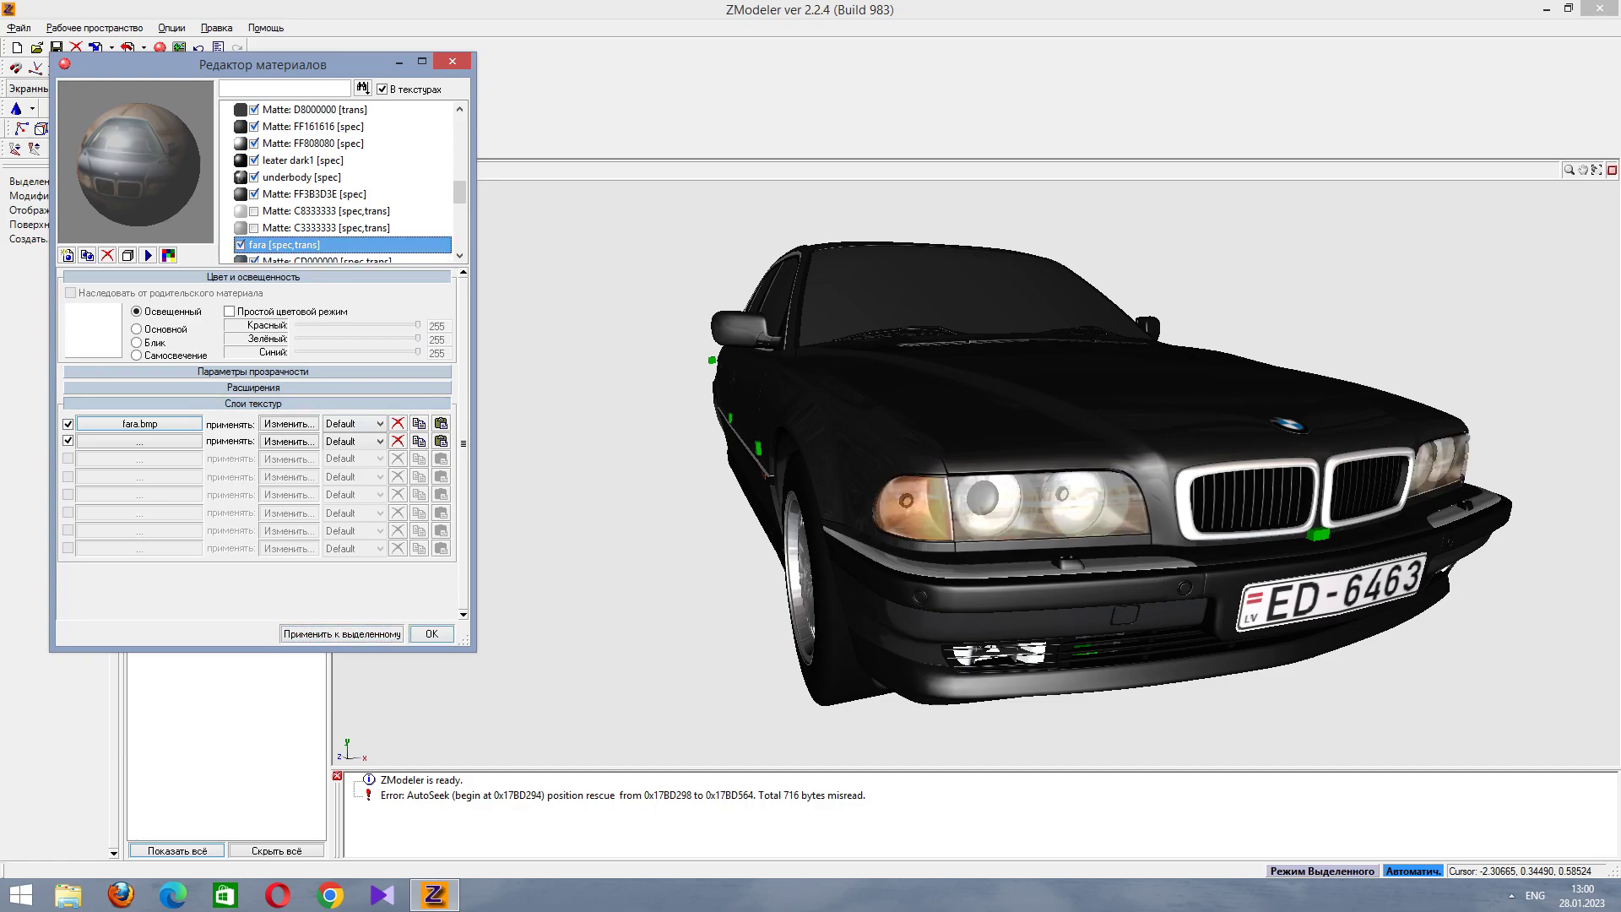
Enable a third texture layer on the fara [spec,trans] material and assign chromee.bmp to the second layer.
key("space")
key("space")
key("Tab")
key("space")
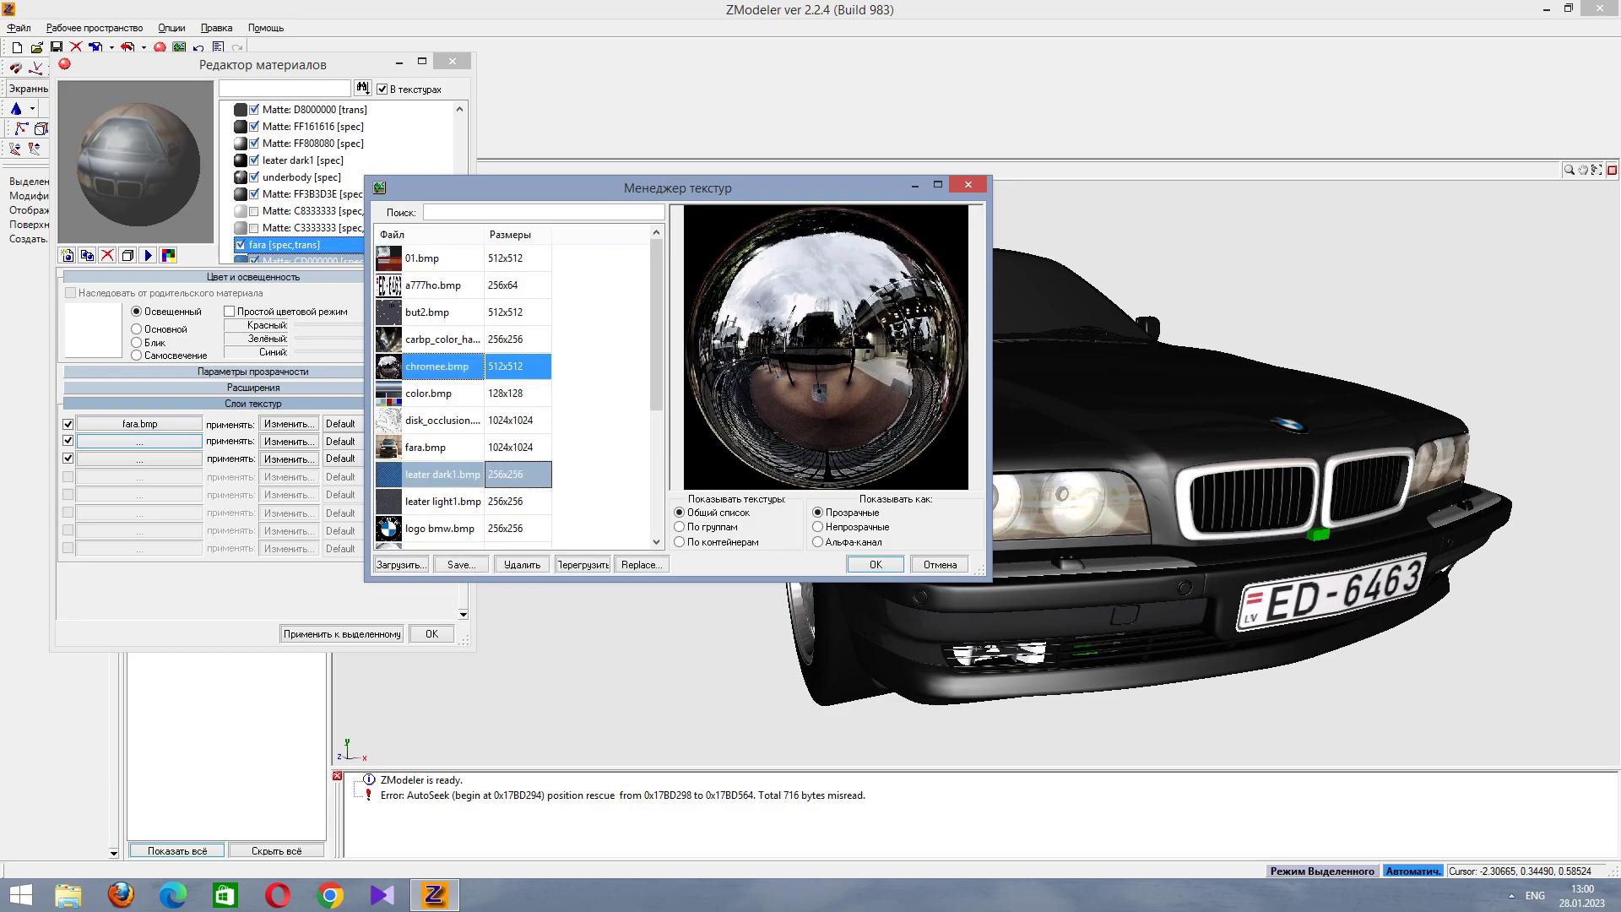
key("Return")
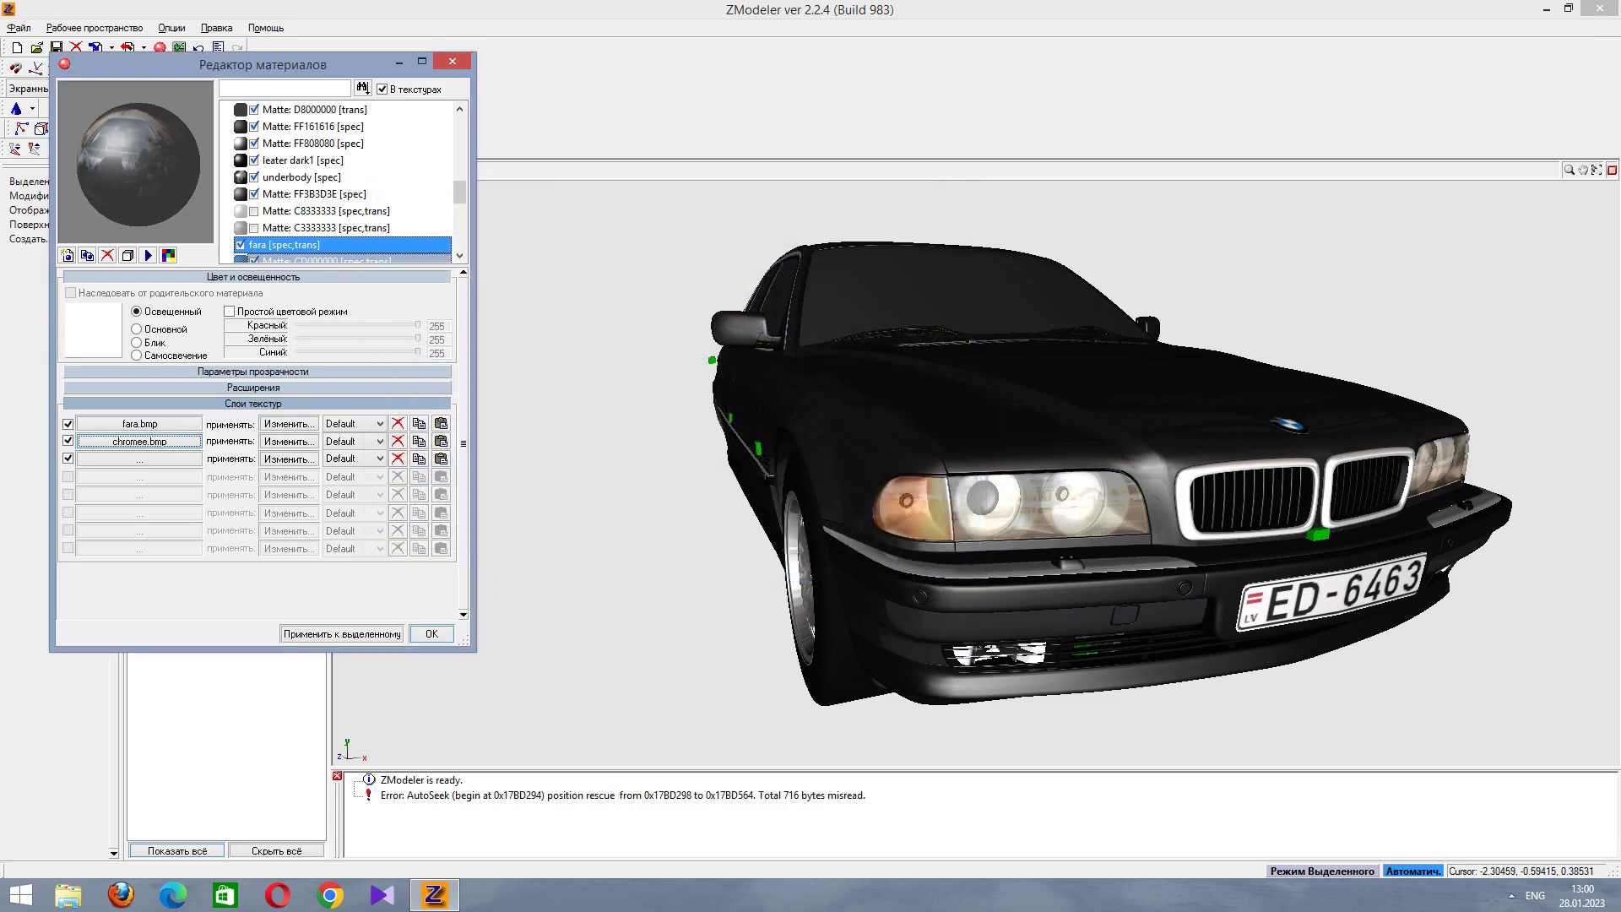
Set the chromee.bmp layer's colour operation to MultiplyAdd and its coordinate type to Auto Sphere Environment, and apply the fara material.
key("Tab")
key("space")
key("alt+Down")
key("Down")
key("Down")
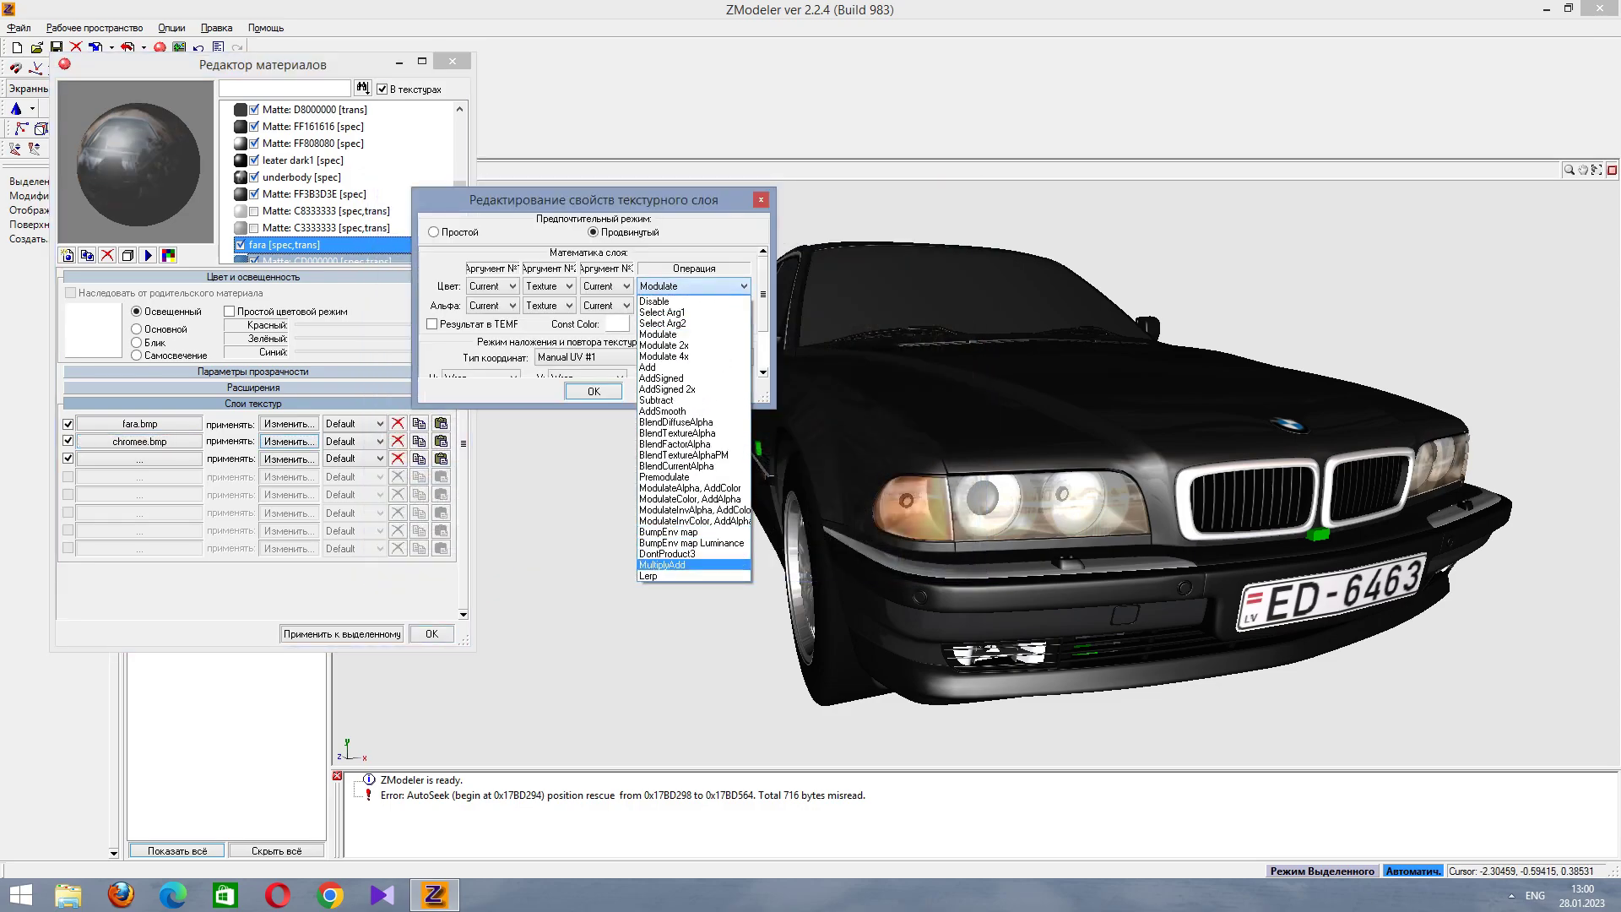
key("Return")
key("alt+Down")
key("Down")
key("Down")
key("Down")
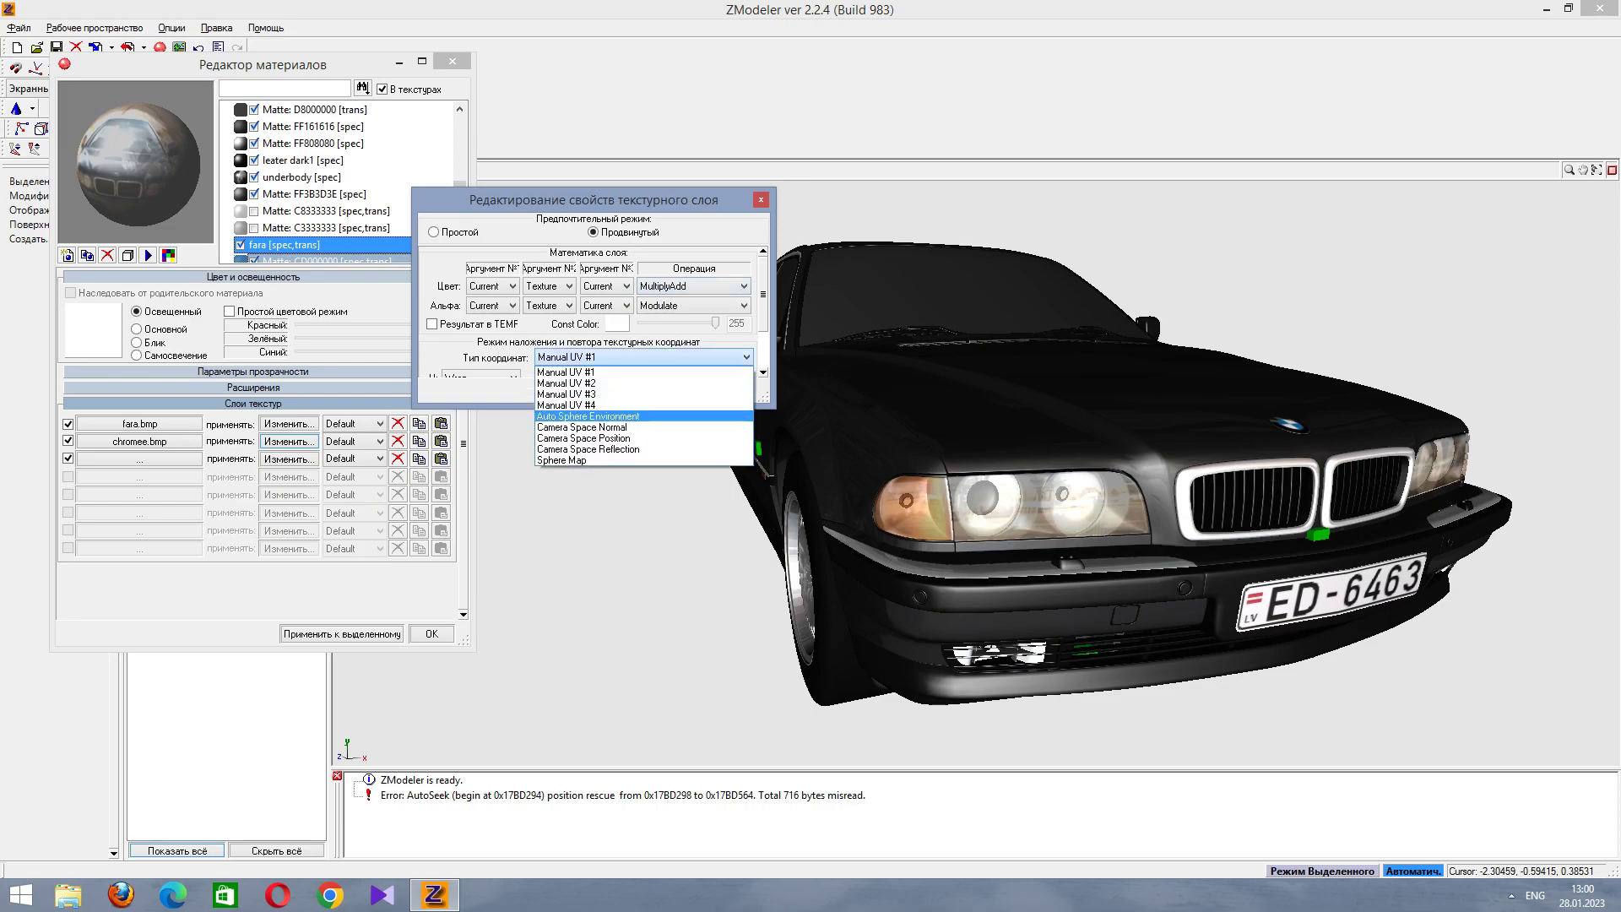
key("Return")
key("Return")
left_click(342, 634)
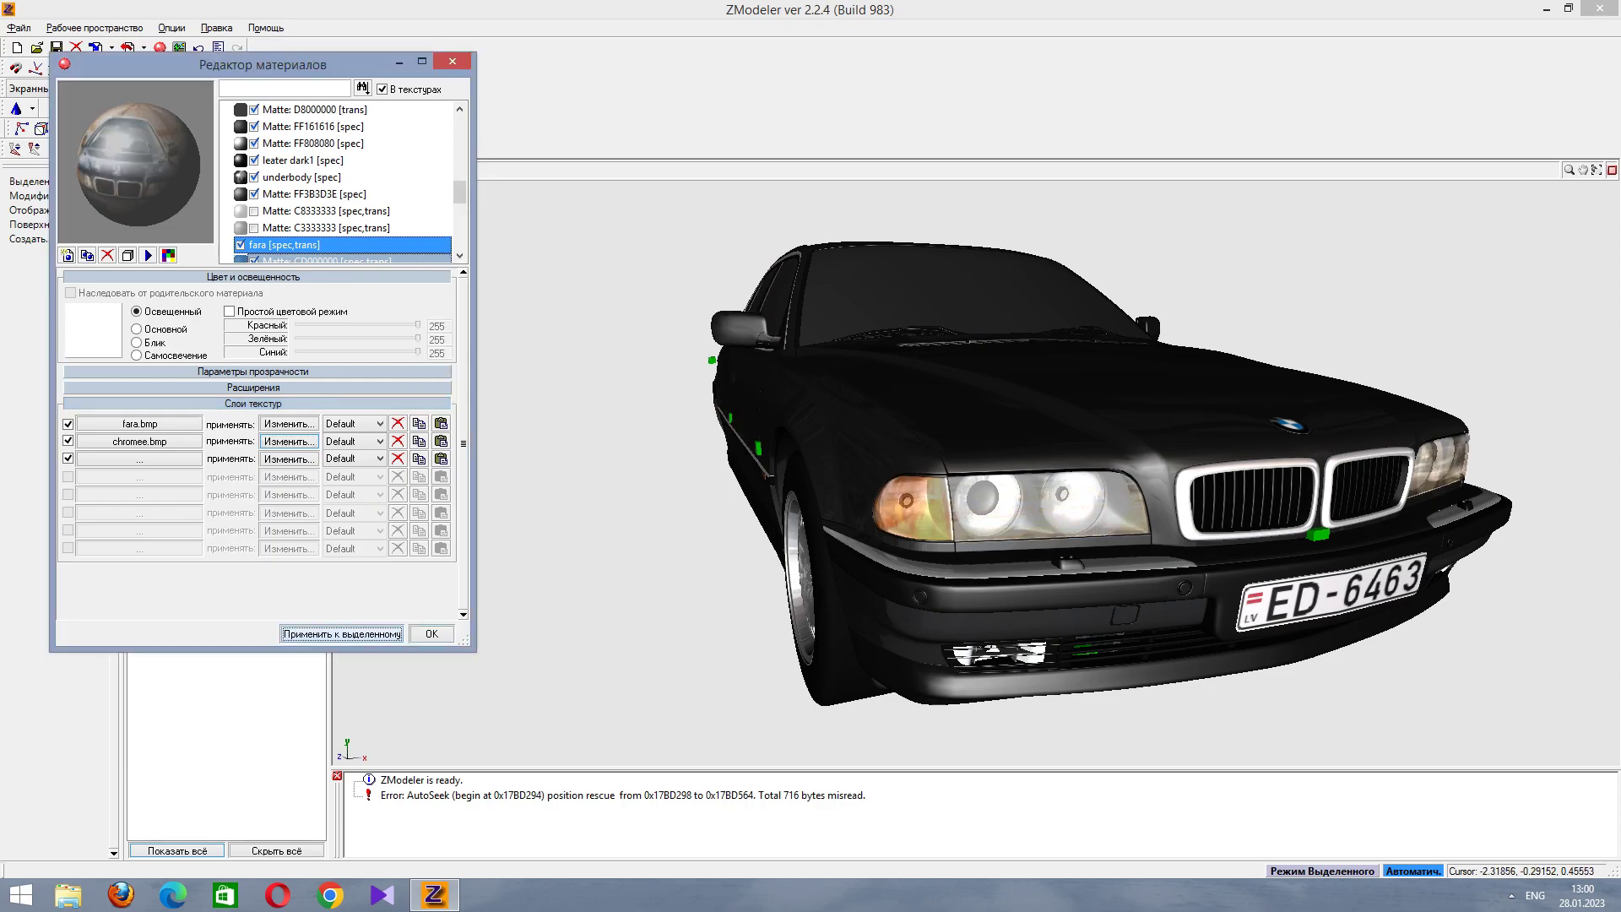
Try alpha values of 96 and 130 in the fara [spec,trans] material's transparency settings, and return the value to 150.
left_click(253, 388)
left_click(253, 388)
left_click(253, 371)
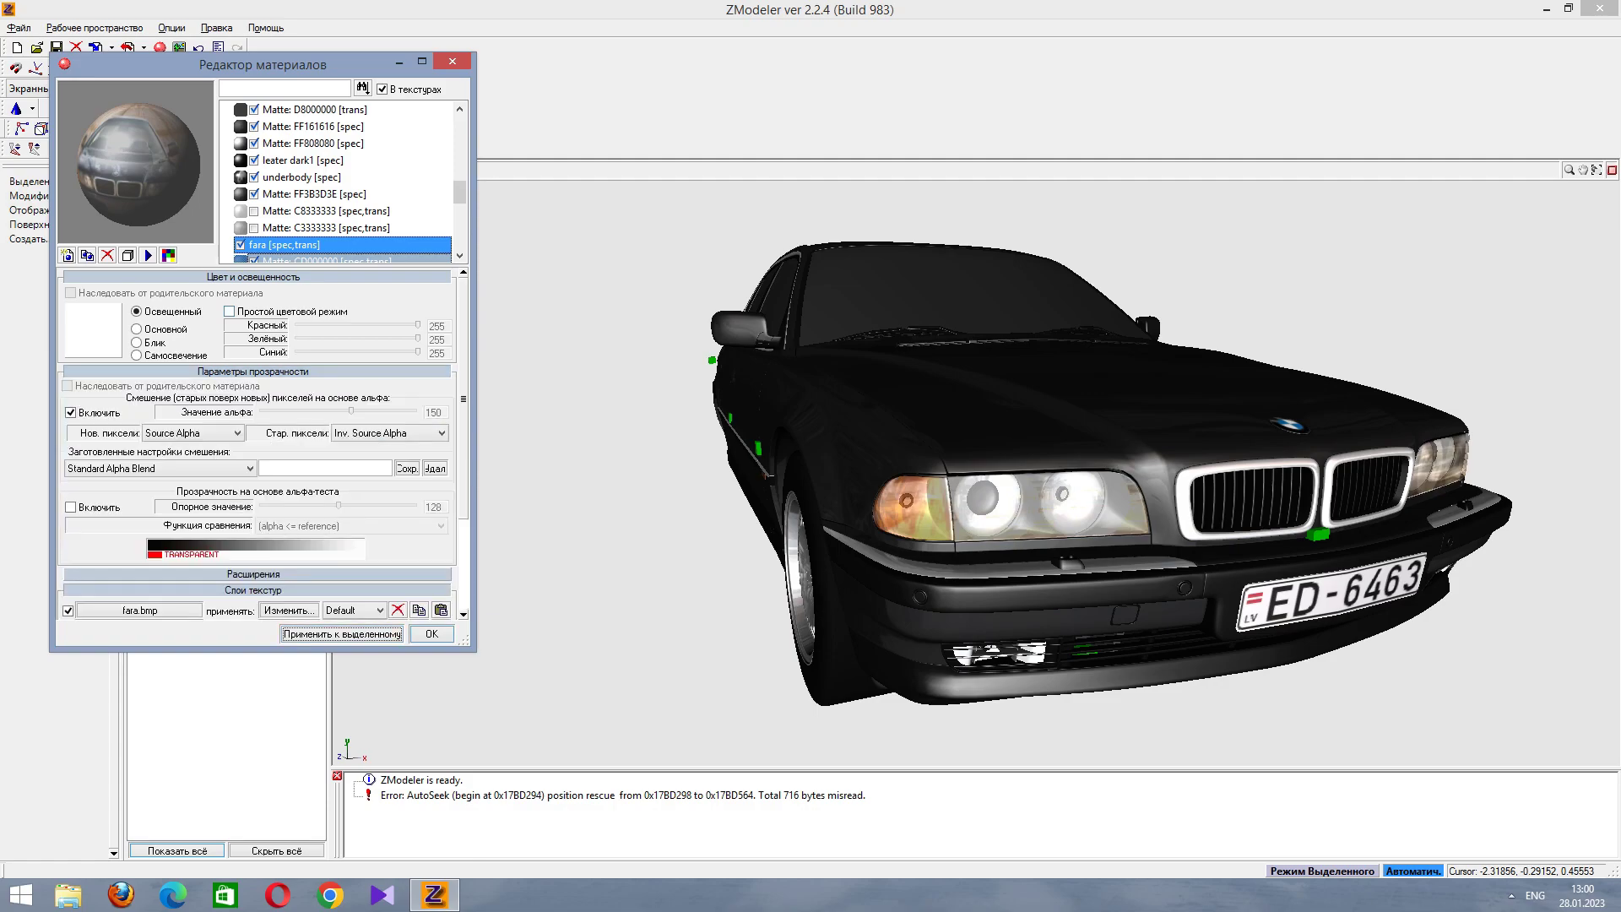
left_click(351, 412)
left_click_drag(352, 411, 319, 411)
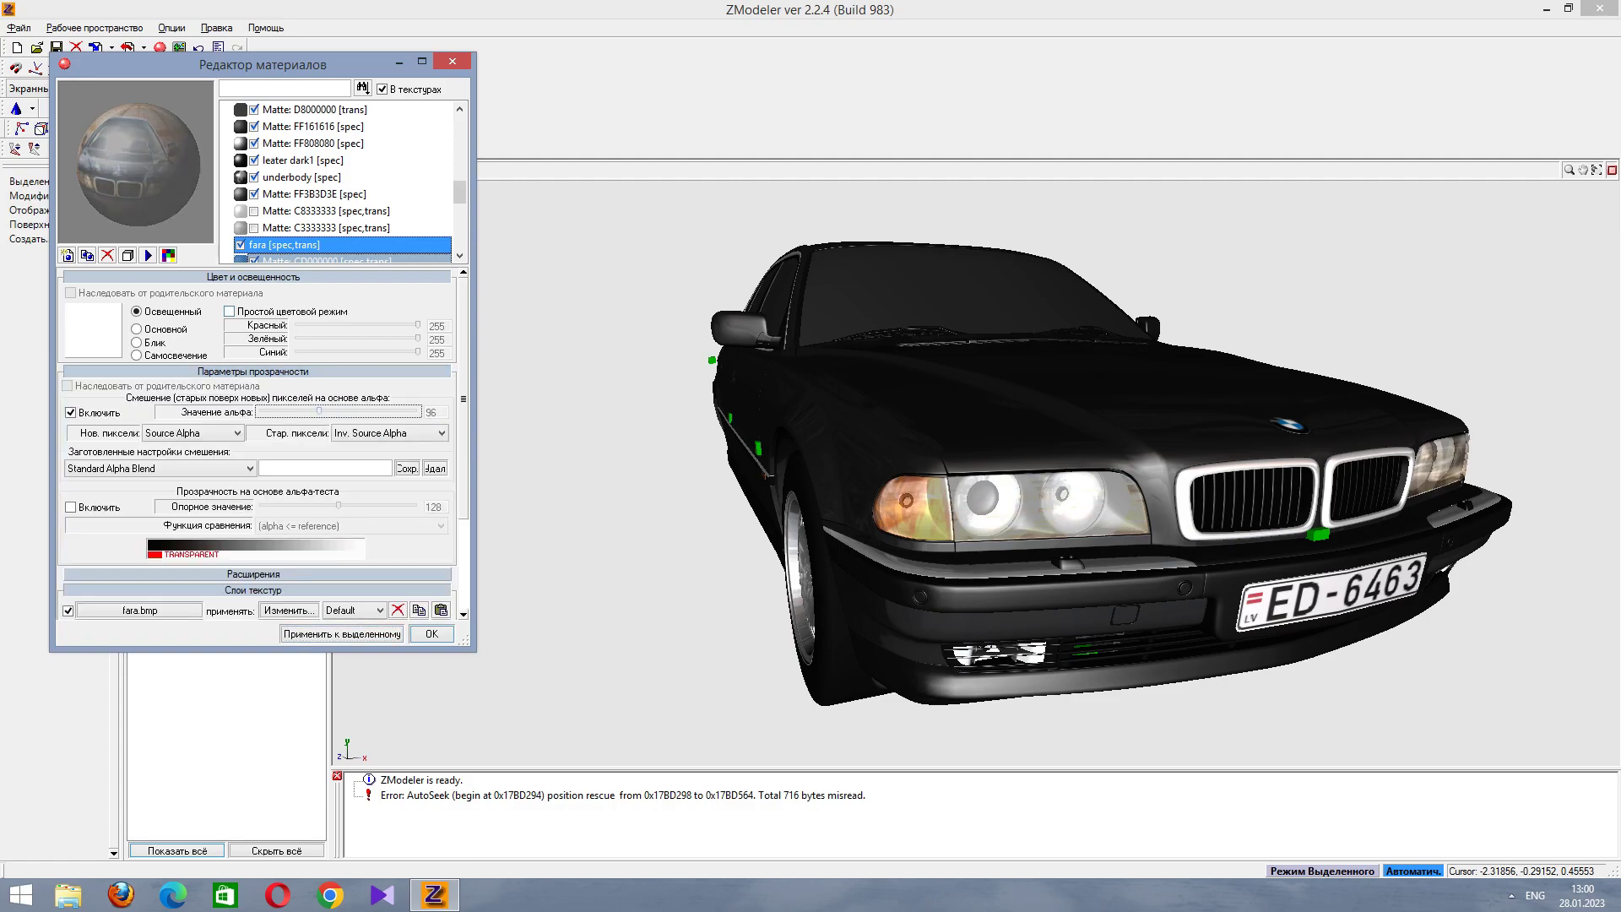
left_click(342, 633)
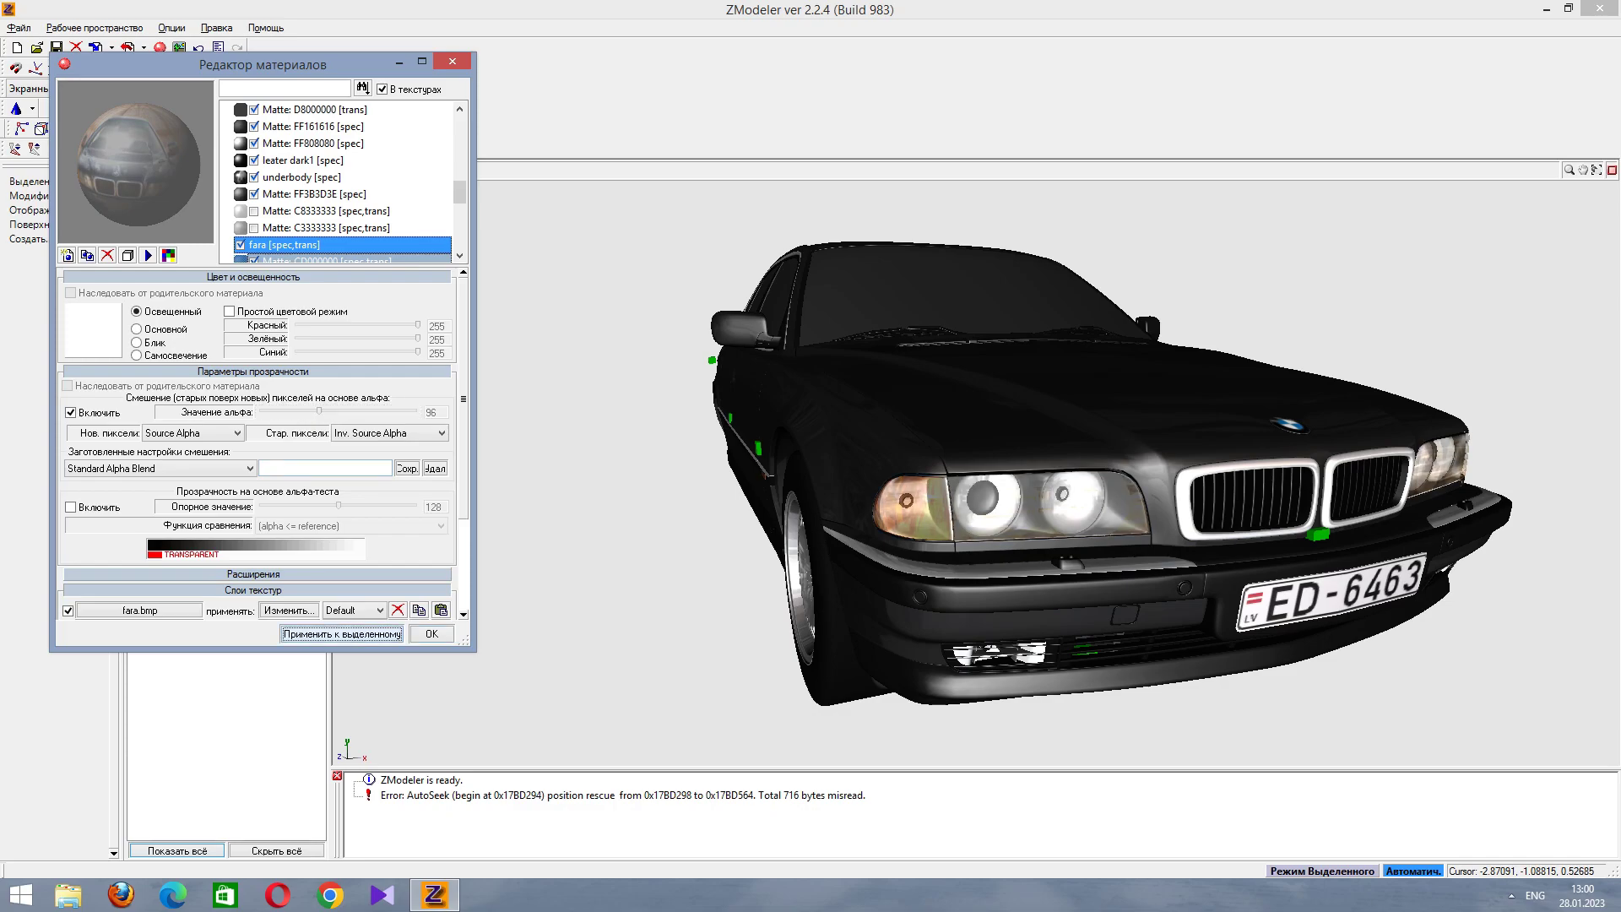
left_click_drag(319, 411, 336, 411)
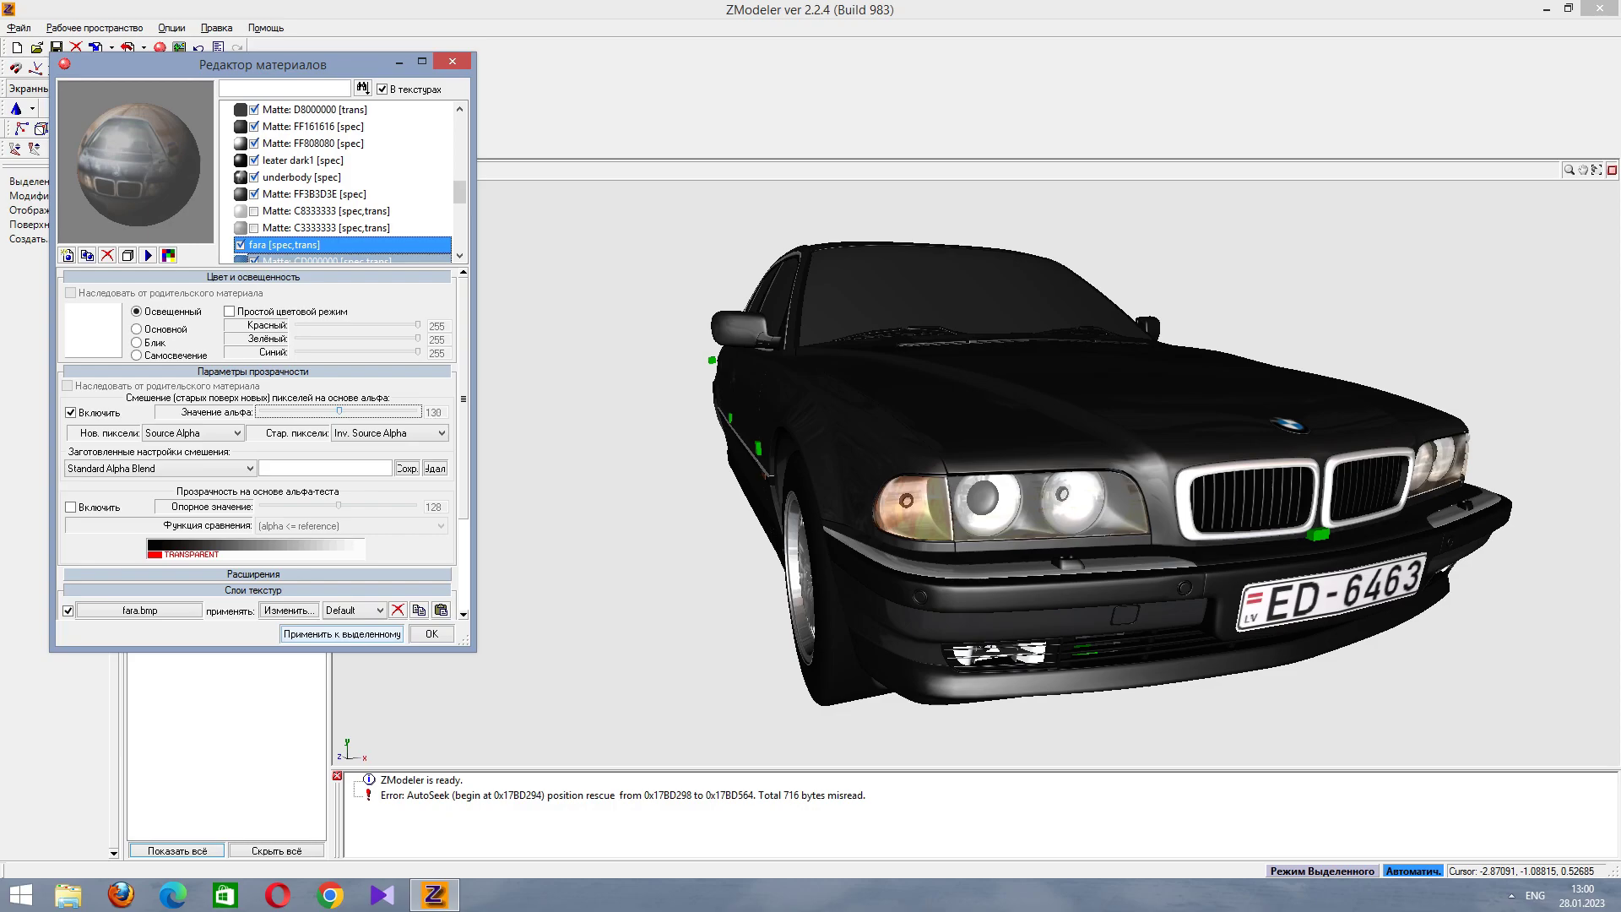
left_click(342, 634)
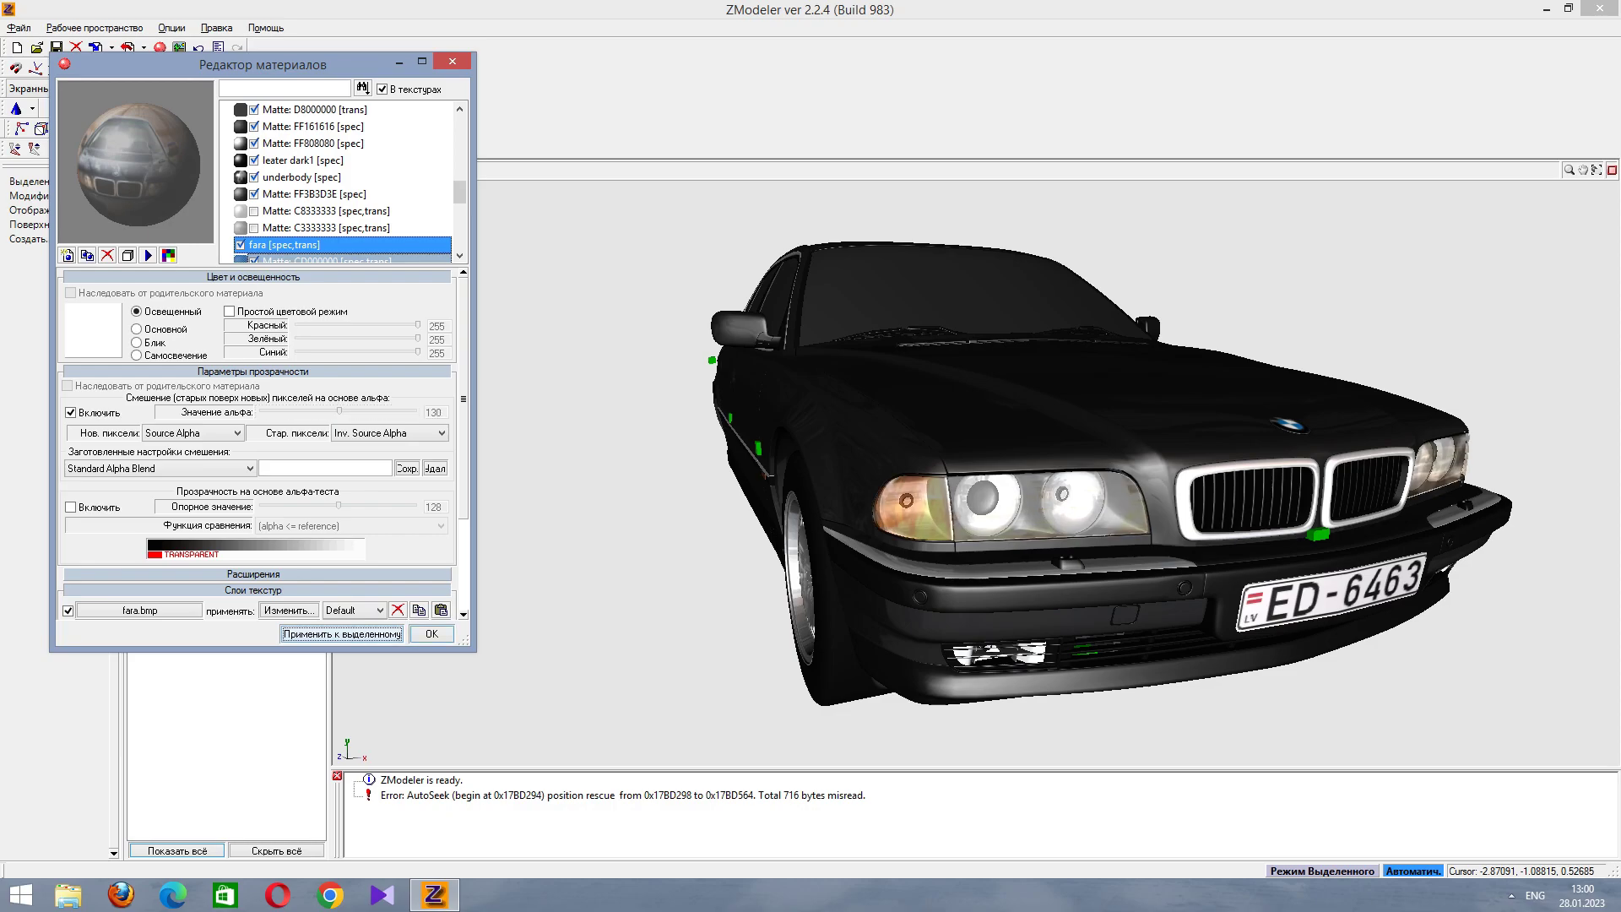
left_click_drag(339, 411, 343, 411)
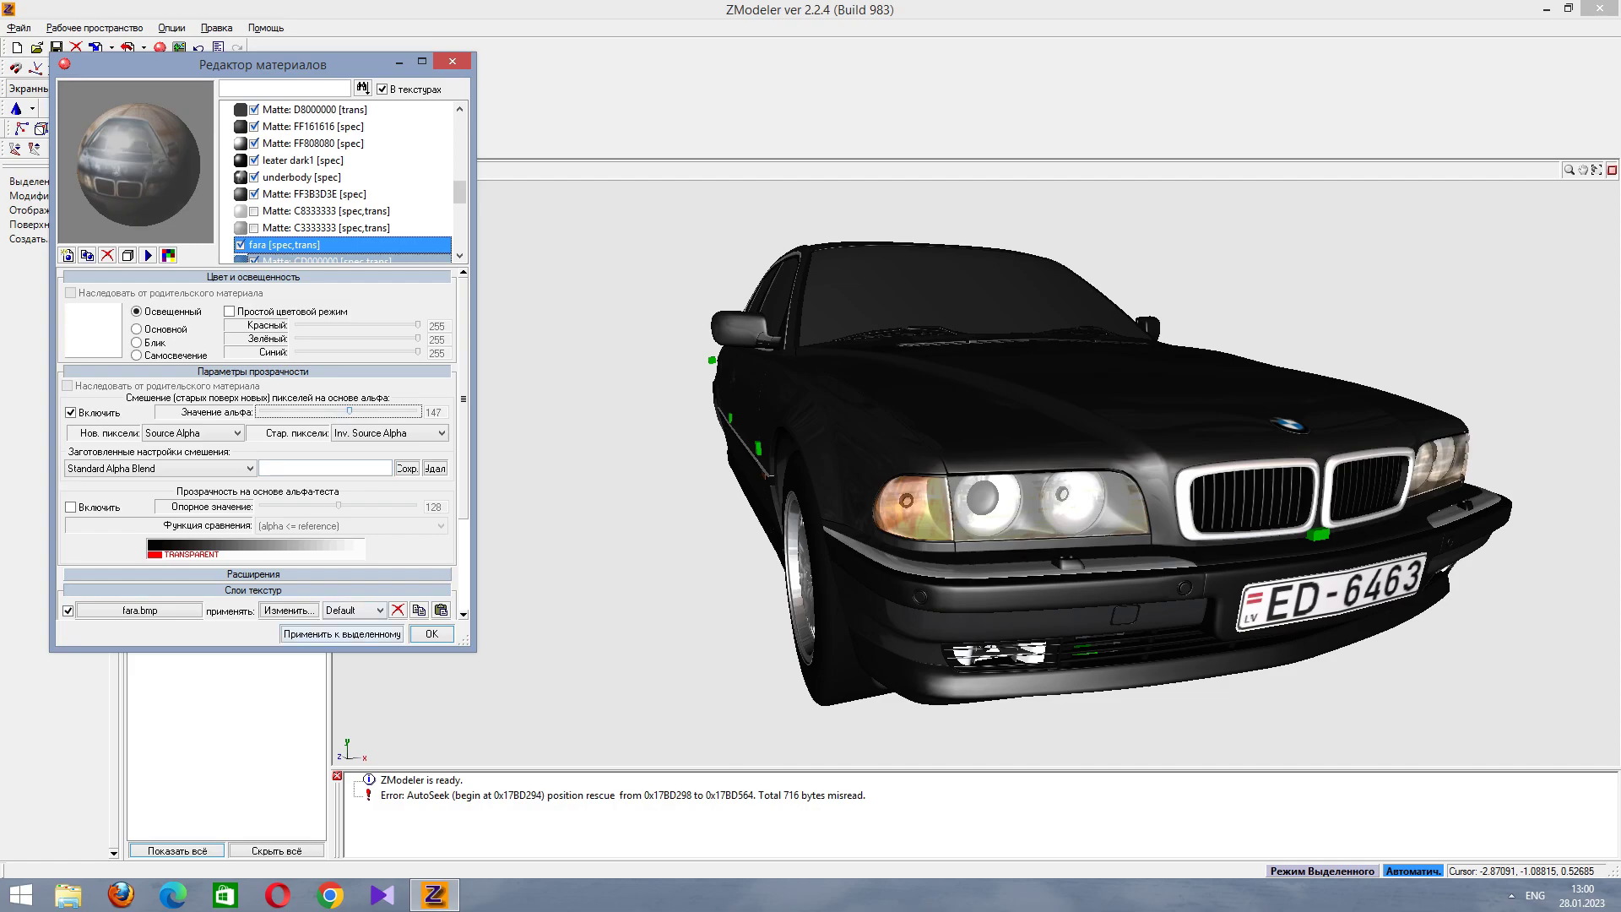
left_click(342, 633)
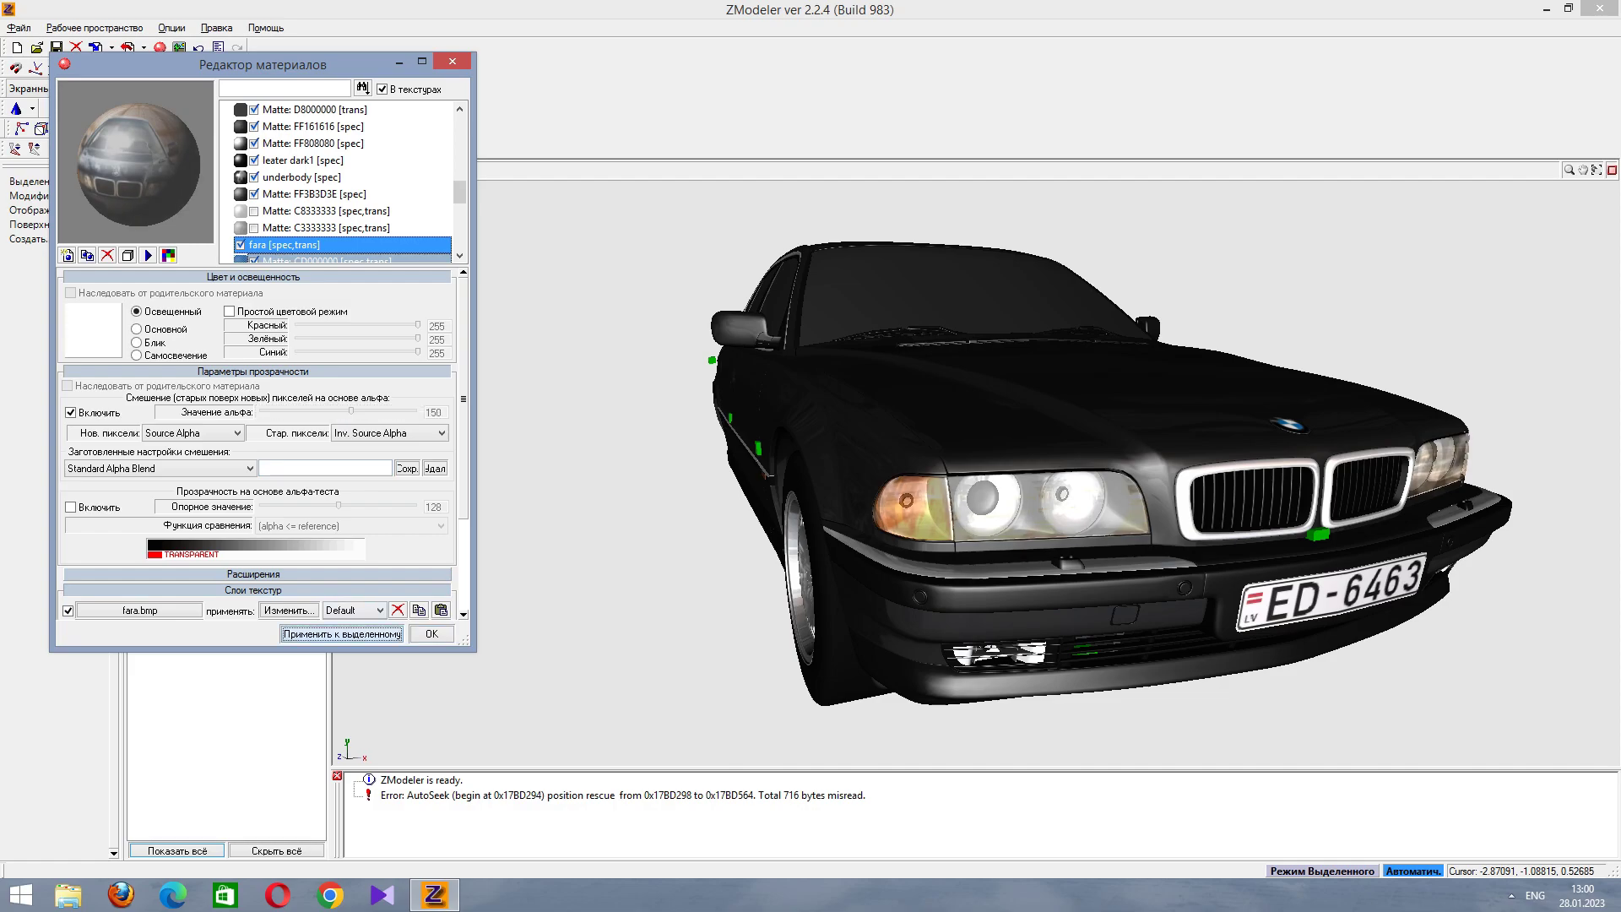
left_click(254, 372)
Show the Matte: C3333333 [spec,trans] and Matte: C8333333 [spec,trans] materials on the model.
left_click(312, 227)
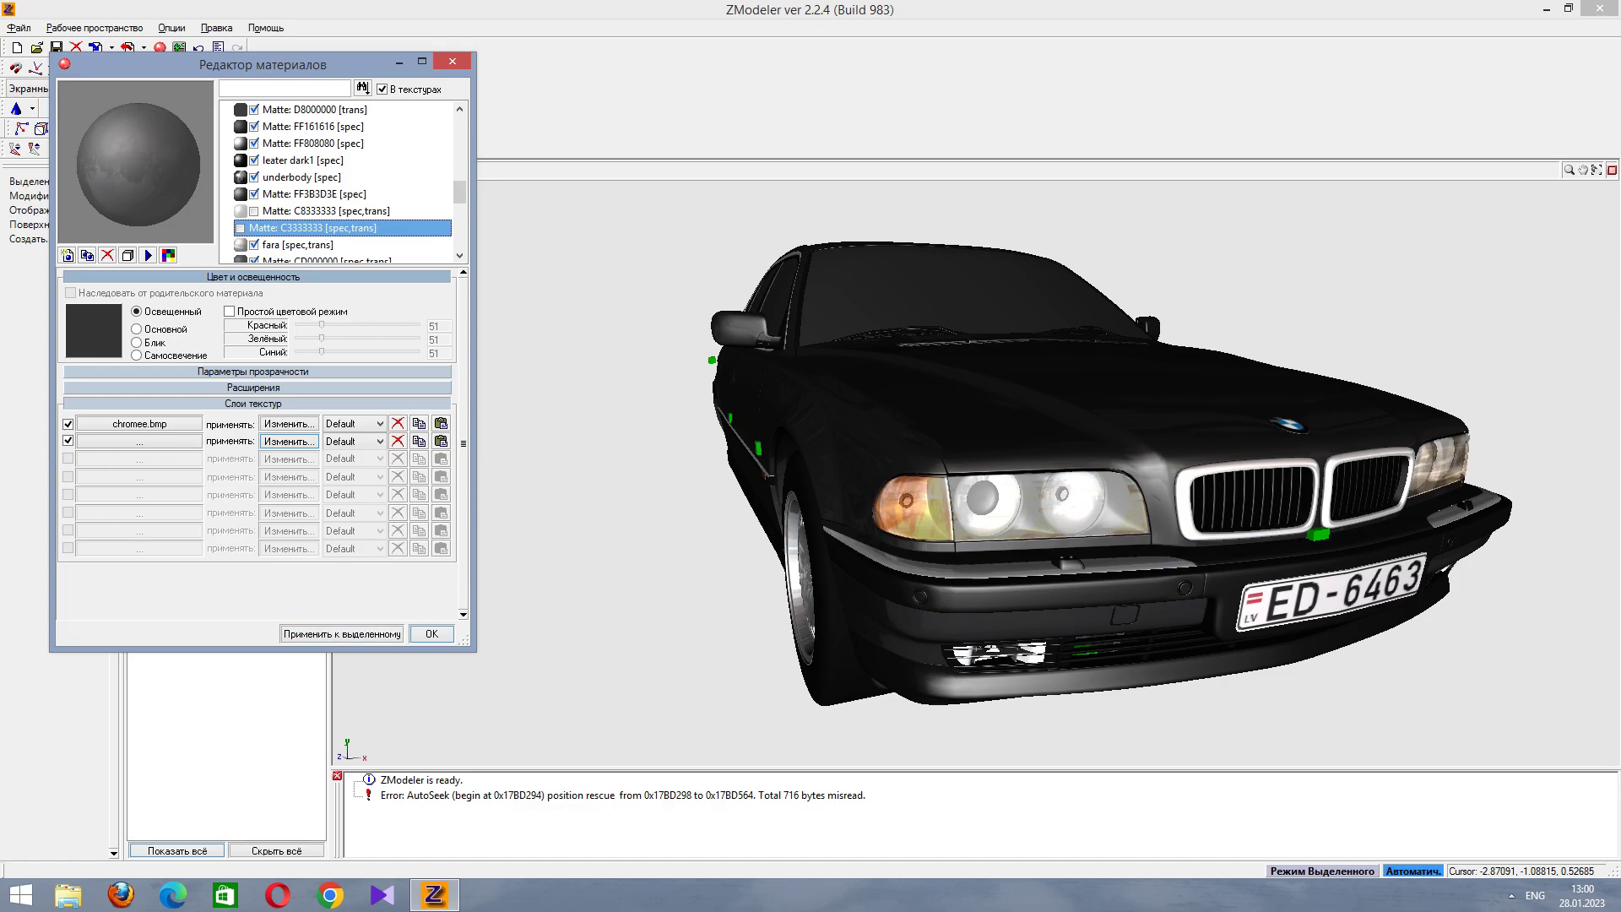
left_click(312, 211)
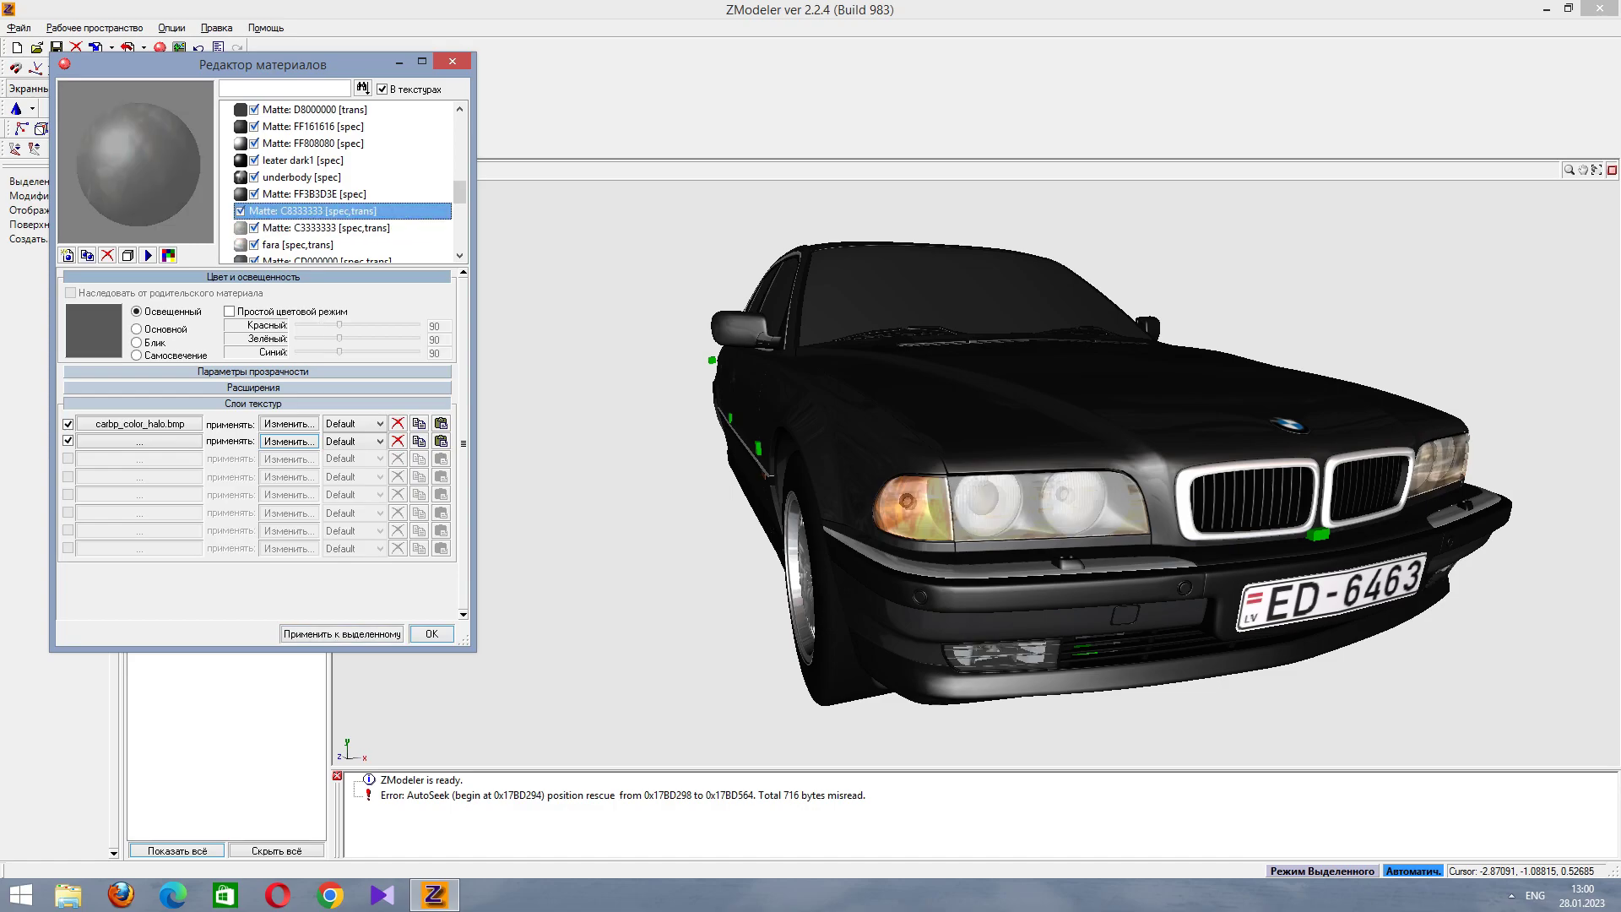
key("Down")
key("Down")
key("Down")
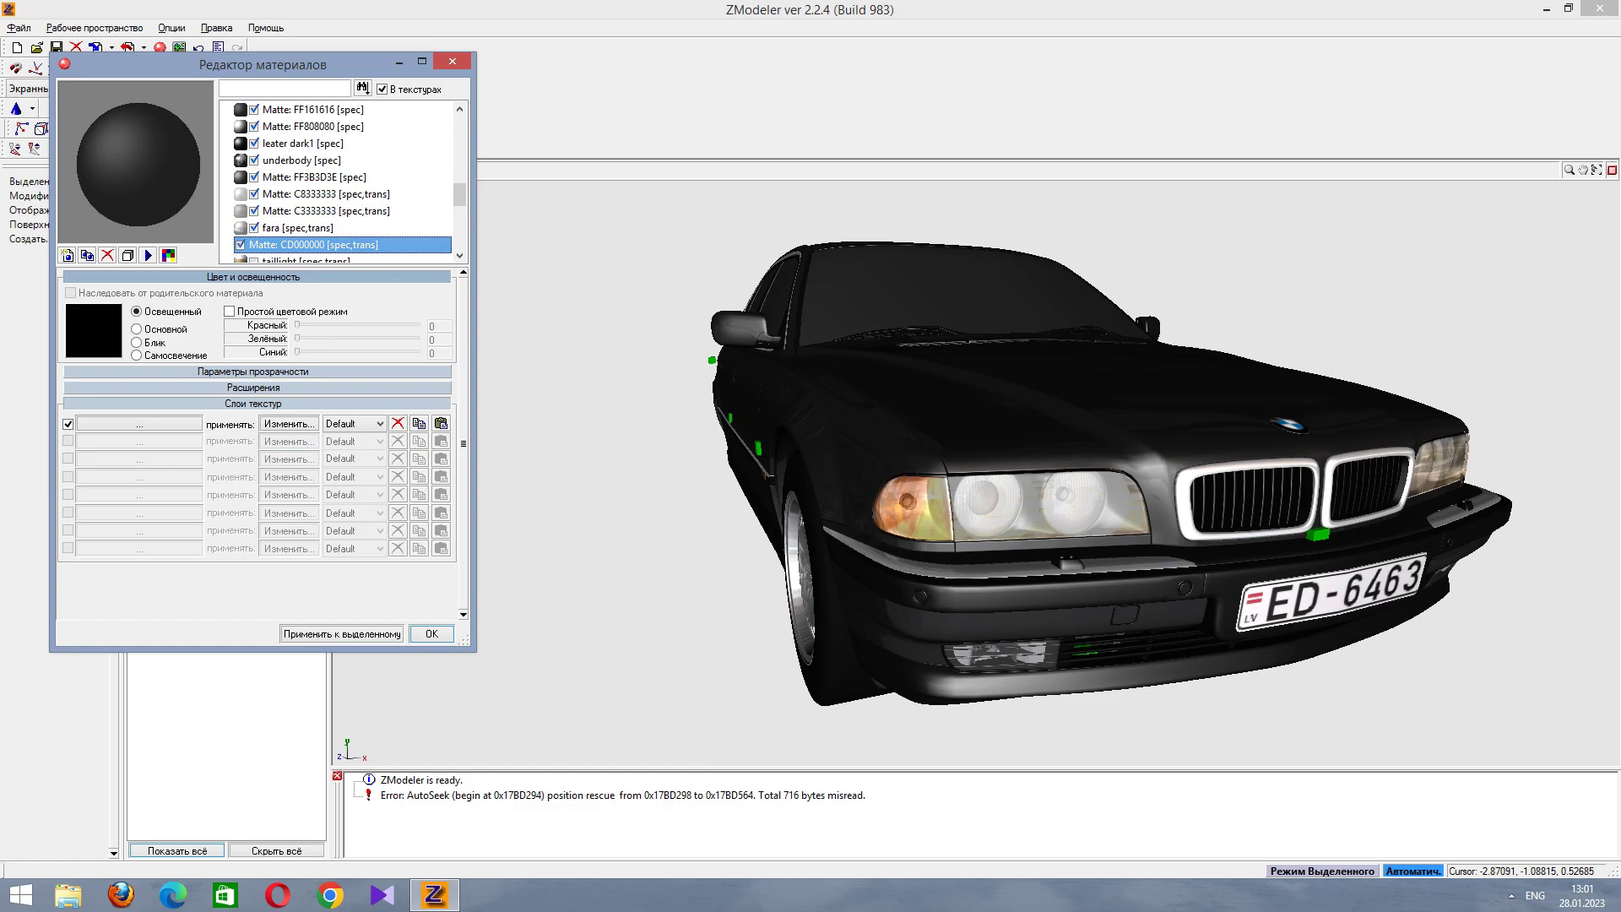
Hide the Matte: CD000000 [spec,trans] material and show the taillight [spec,trans] material on the car's rear lights.
key("Down")
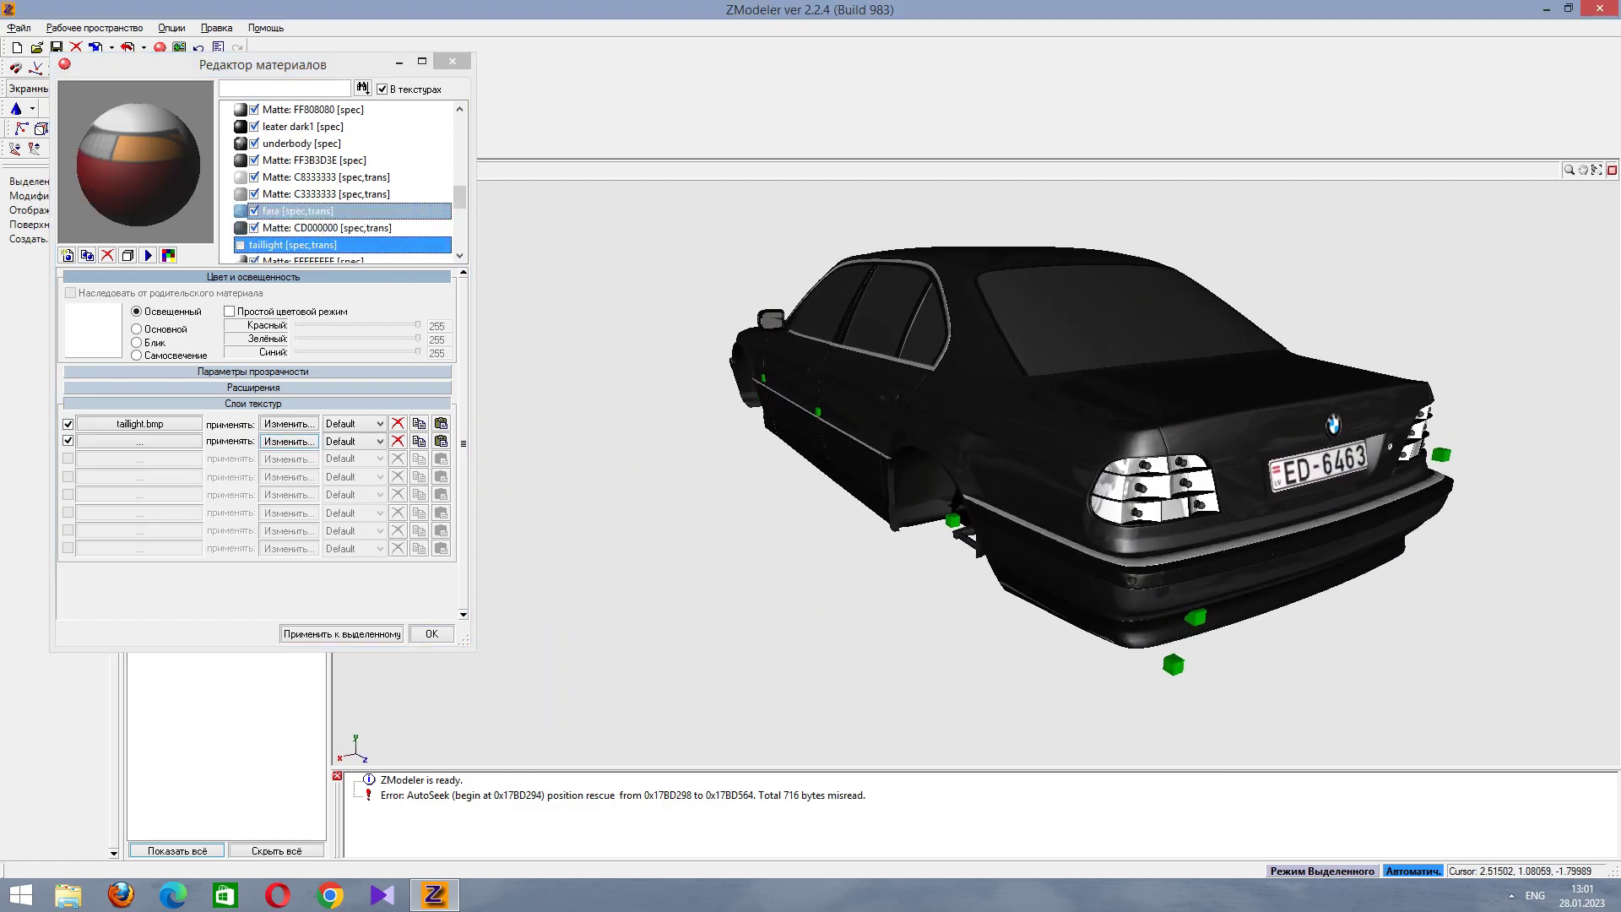
left_click(321, 227)
left_click(321, 244)
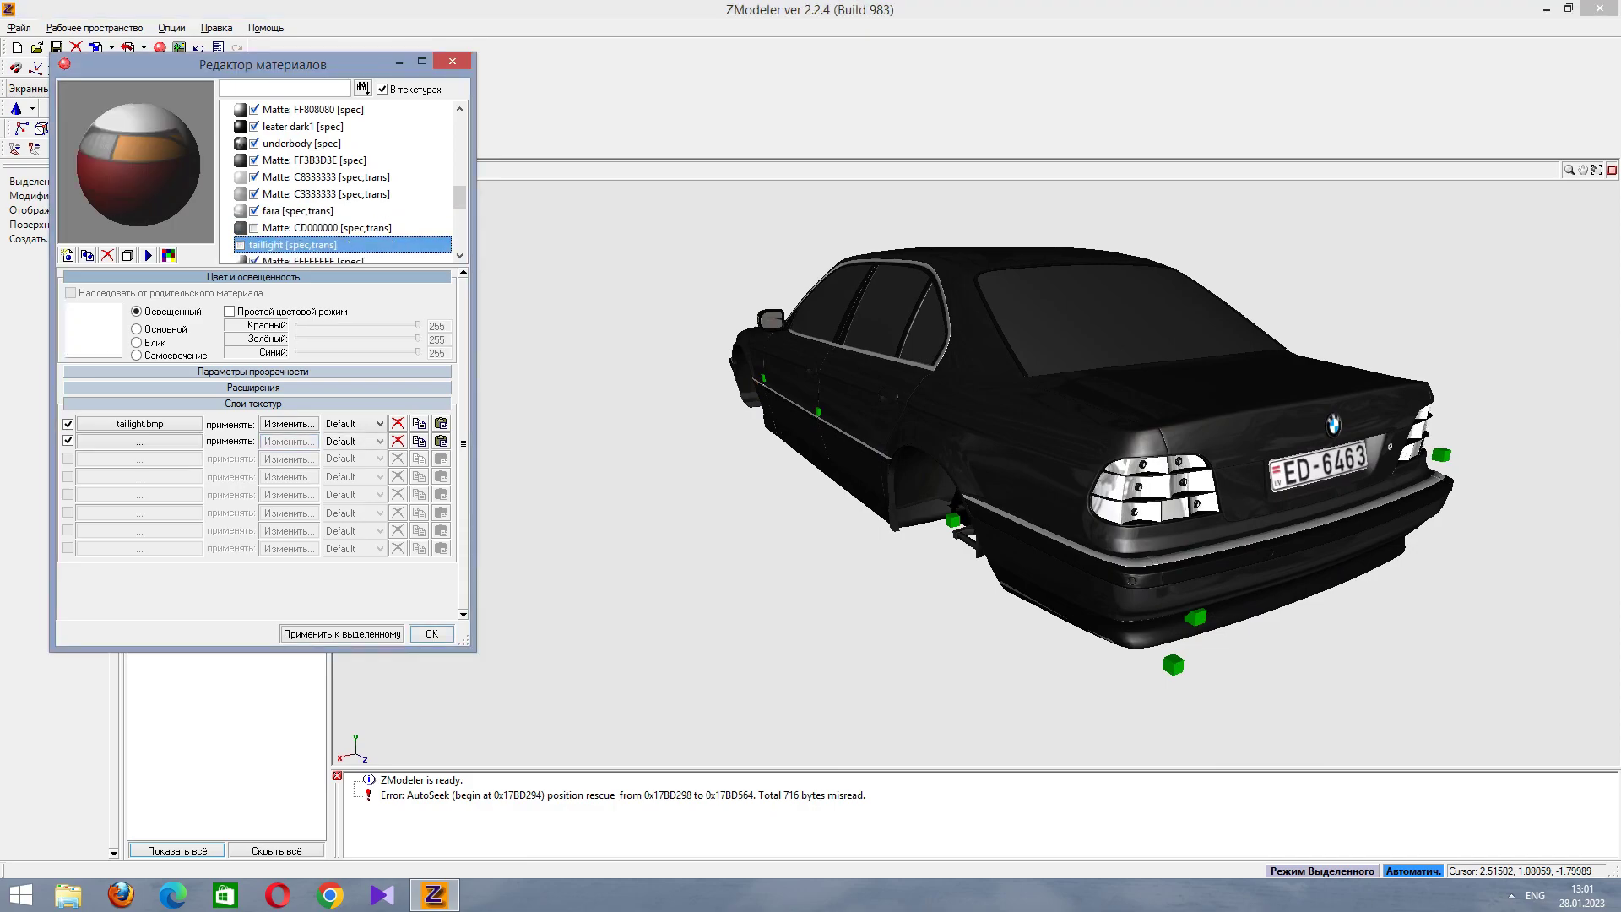
left_click(251, 244)
left_click(241, 244)
scroll(1098, 473, "up", 3)
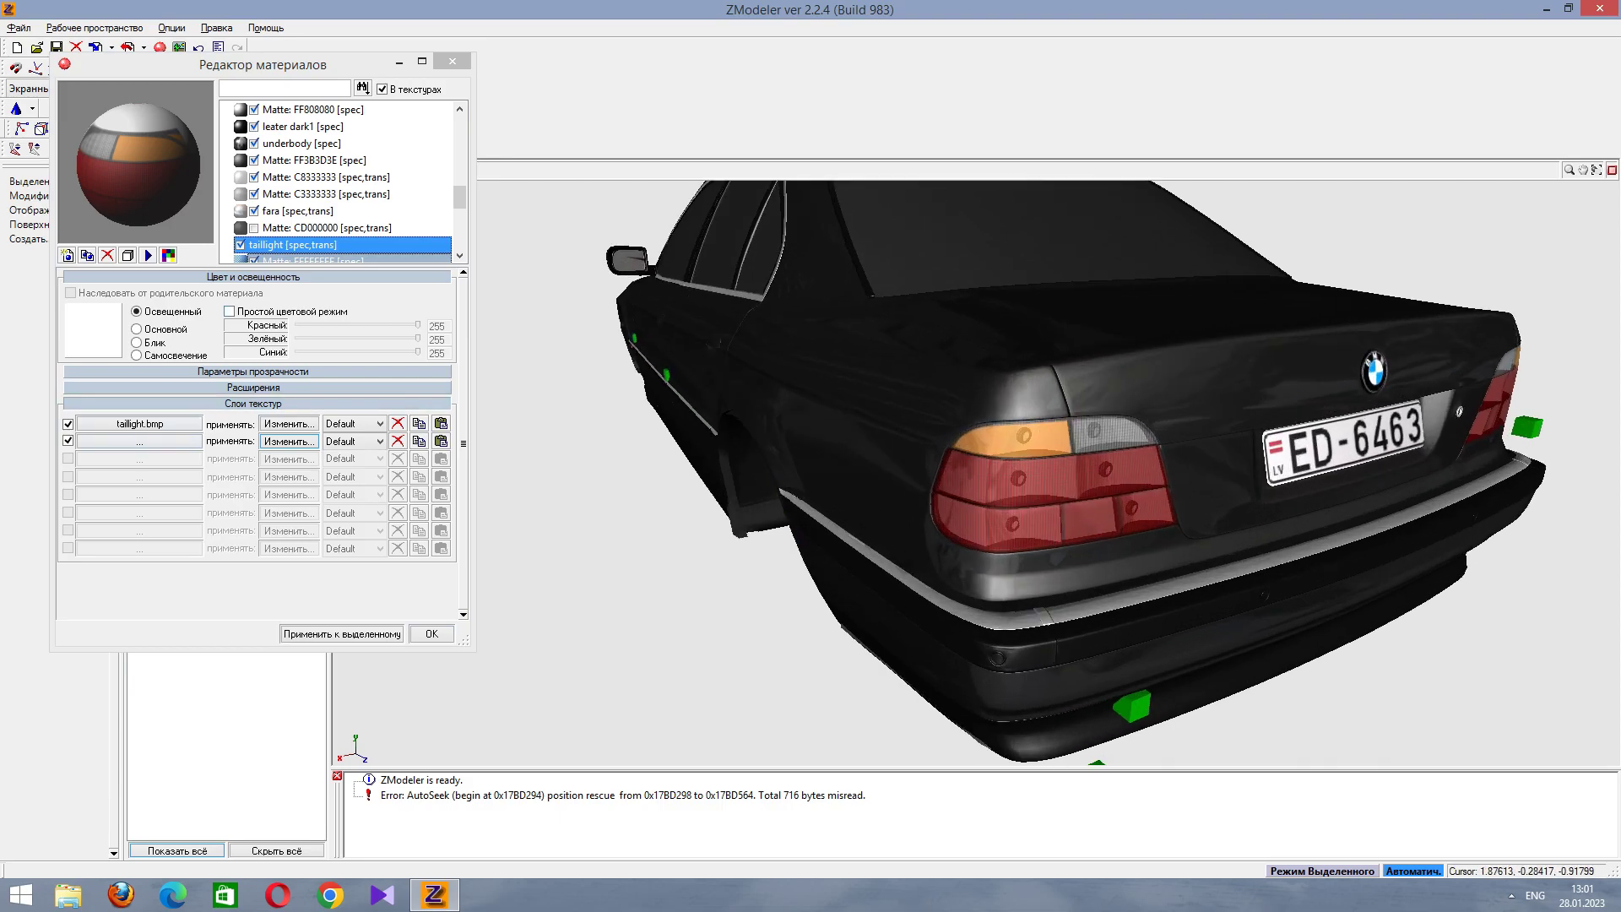
Turn on simple colour mode for the taillight [spec,trans] material and assign metals1.bmp to its second texture layer.
left_click(137, 342)
mouse_move(332, 325)
left_mouse_down()
mouse_move(356, 325)
mouse_move(332, 325)
left_mouse_up()
left_click(229, 312)
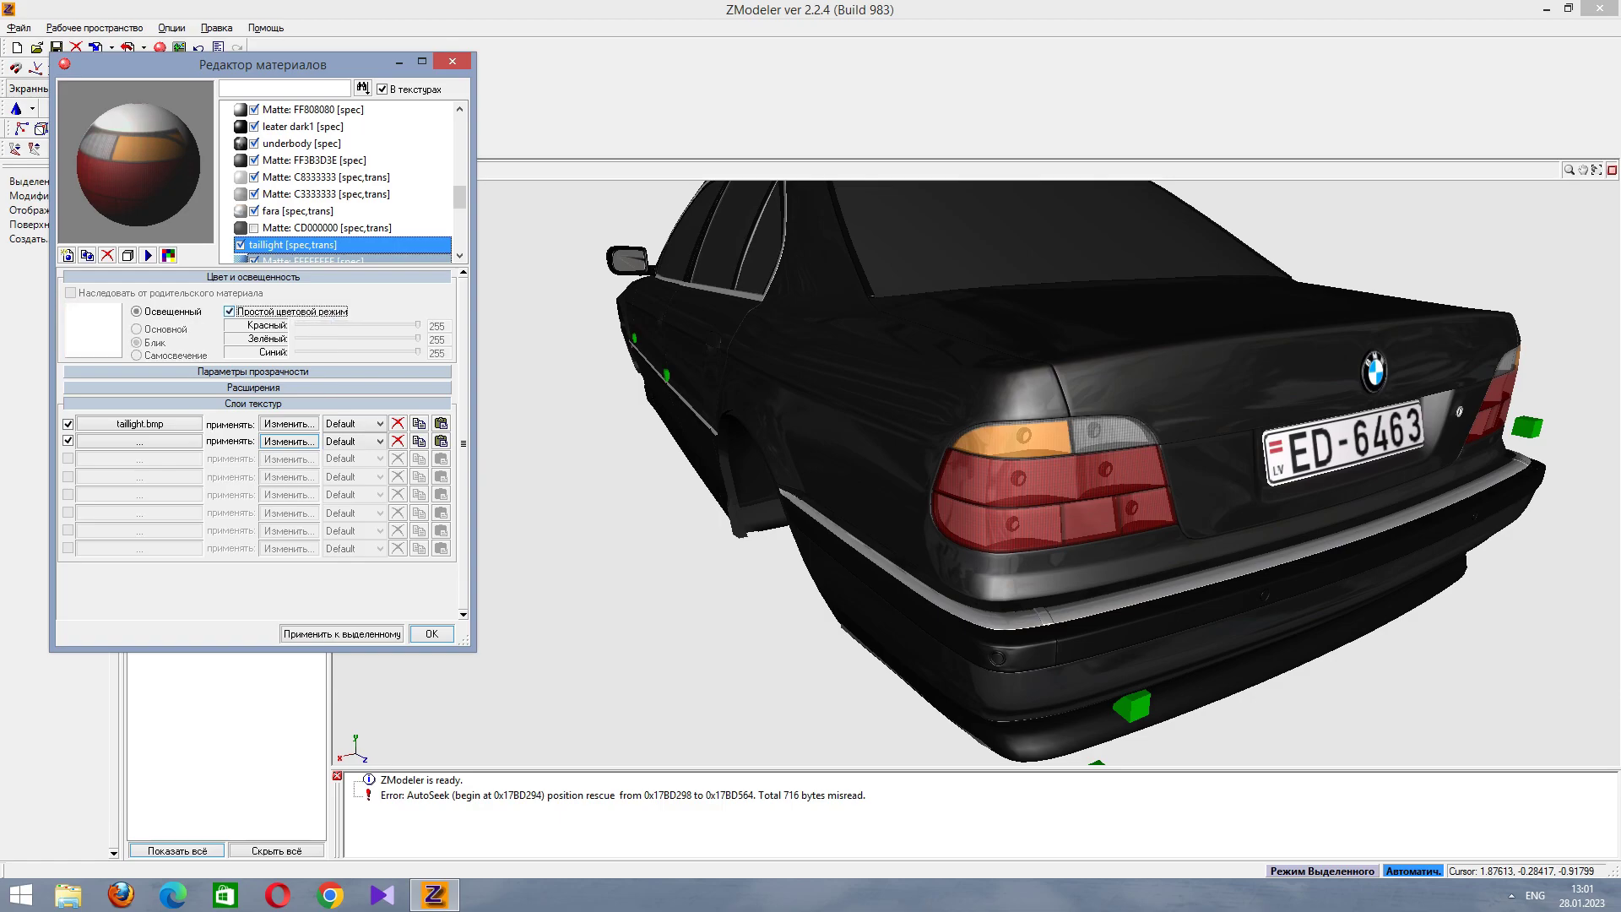
left_click(139, 441)
left_click(439, 420)
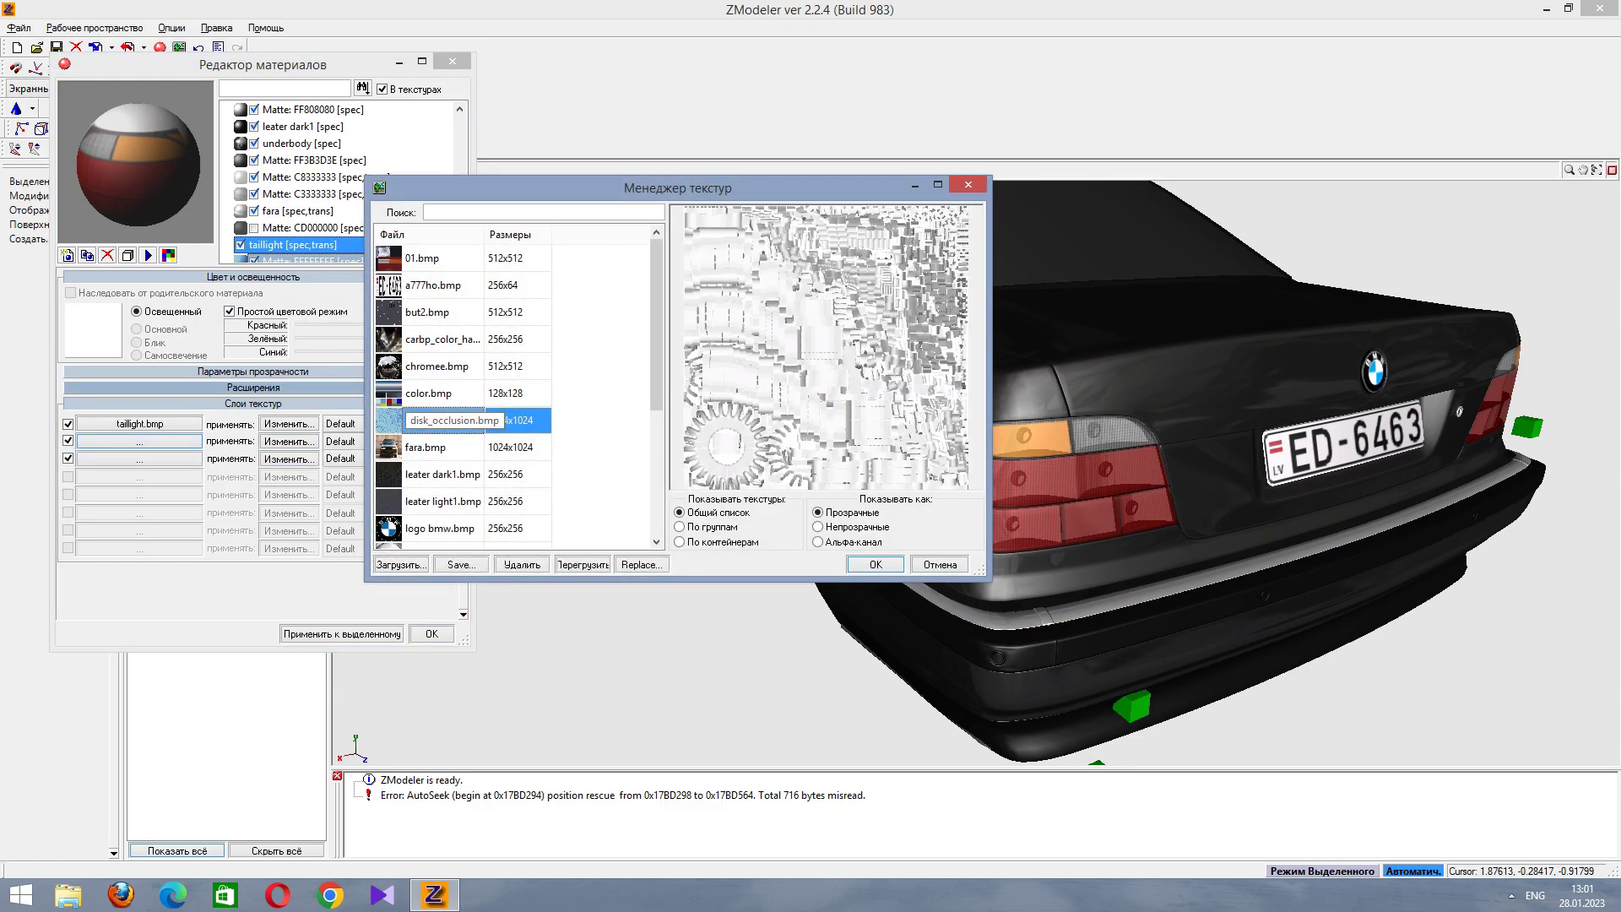
left_click(437, 366)
scroll(462, 397, "down", 3)
left_click(434, 338)
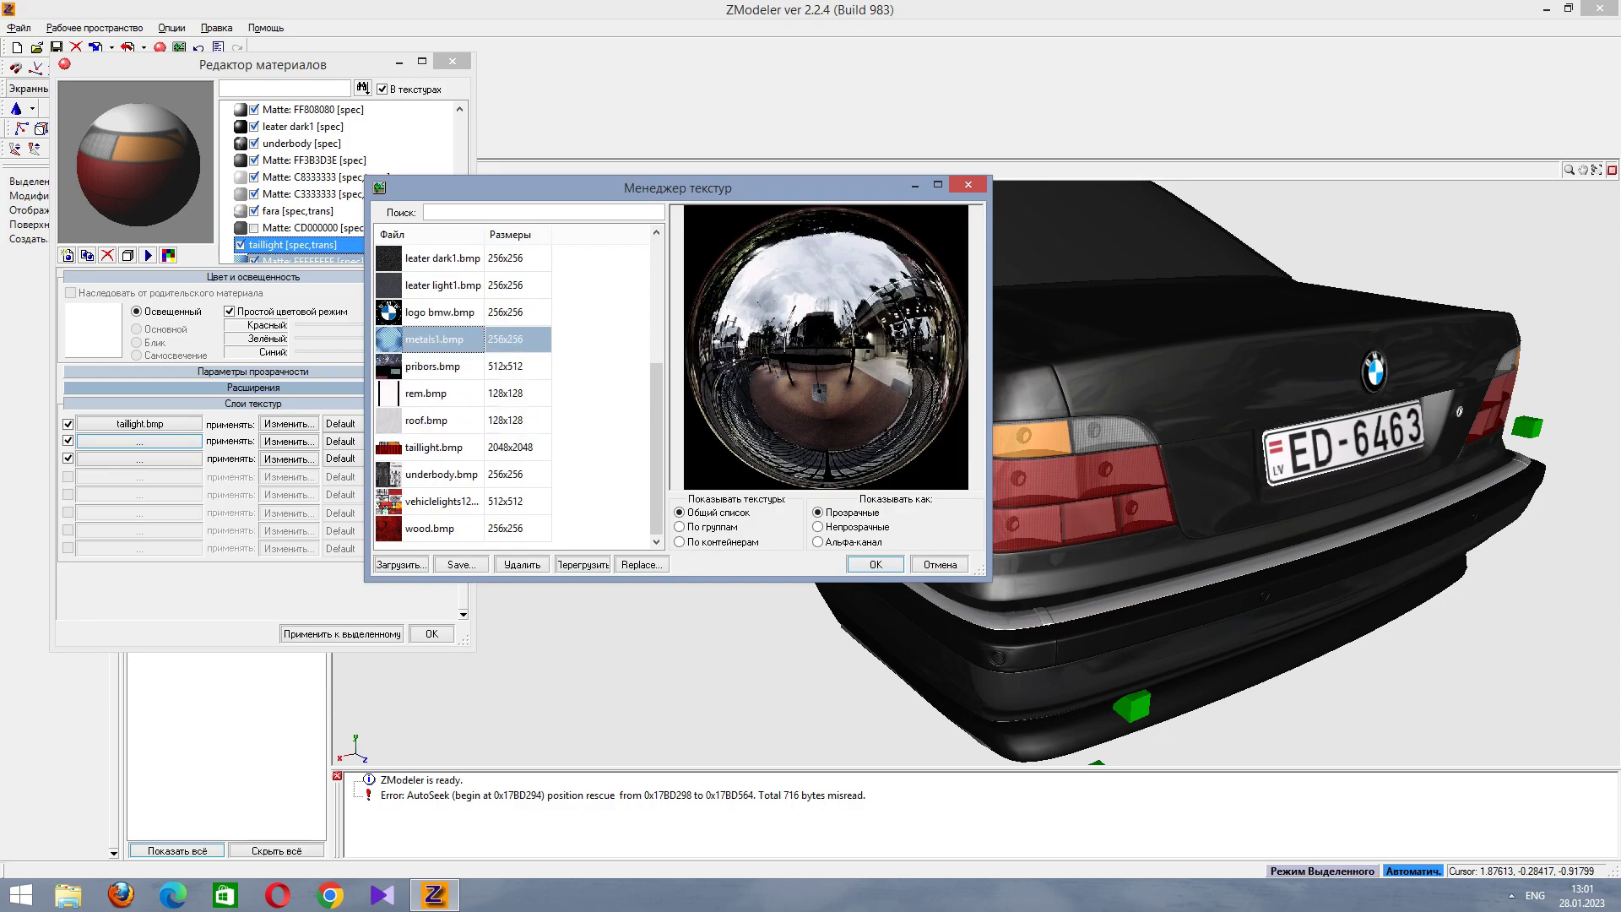
double_click(434, 339)
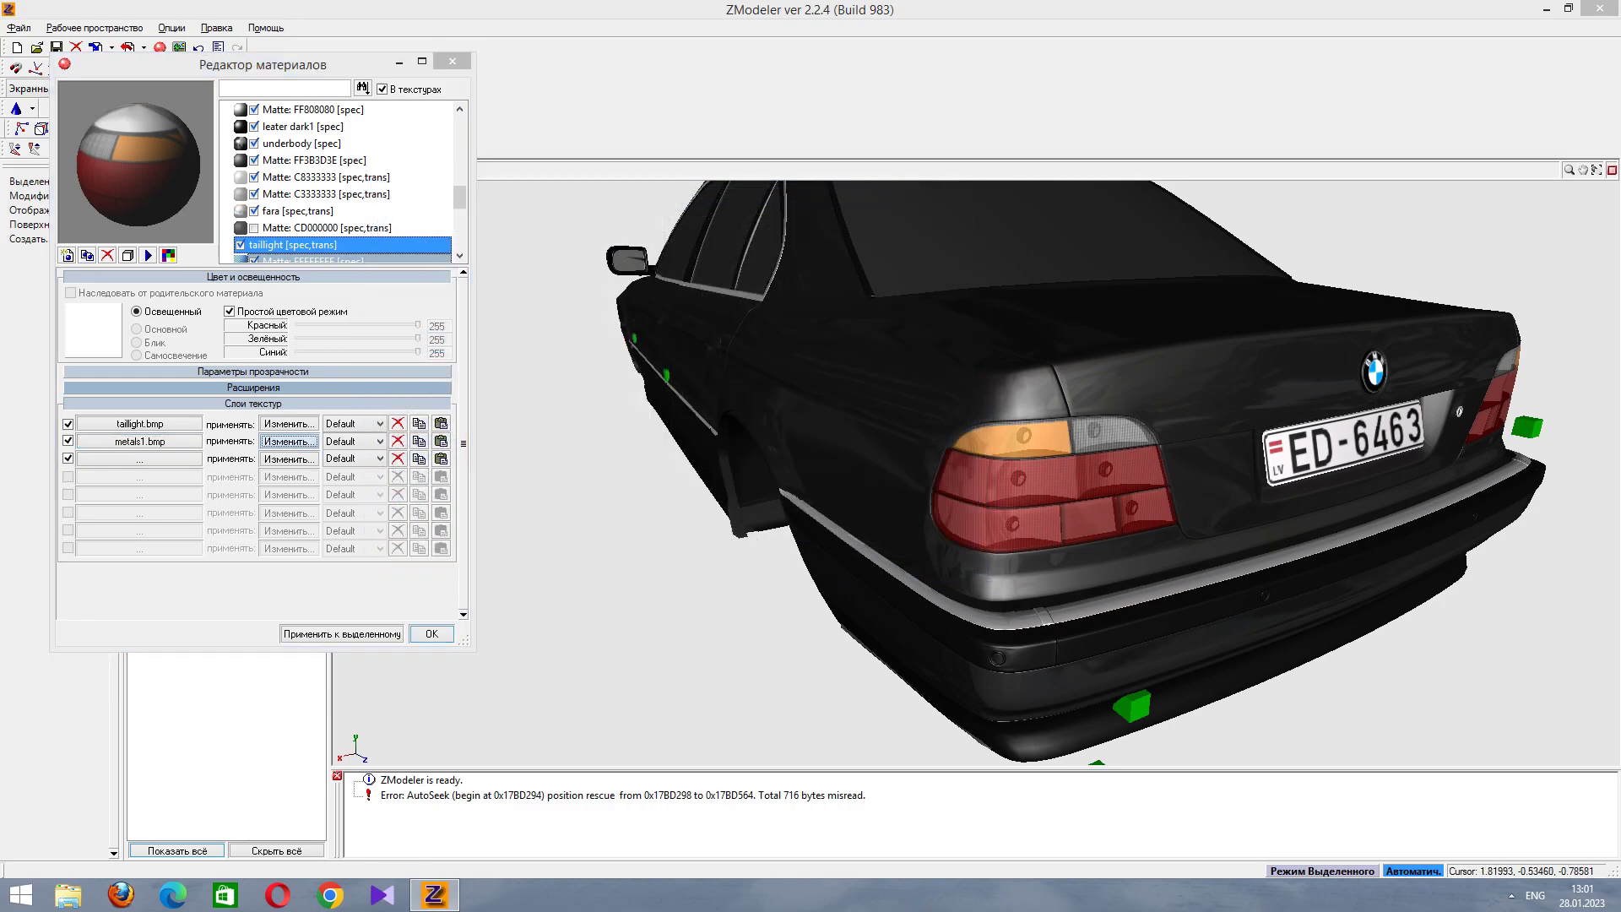
Set the taillight material's metals1.bmp layer to the MultiplyAdd colour operation and Auto Sphere Environment coordinates, and apply the material.
left_click(288, 441)
left_click(692, 286)
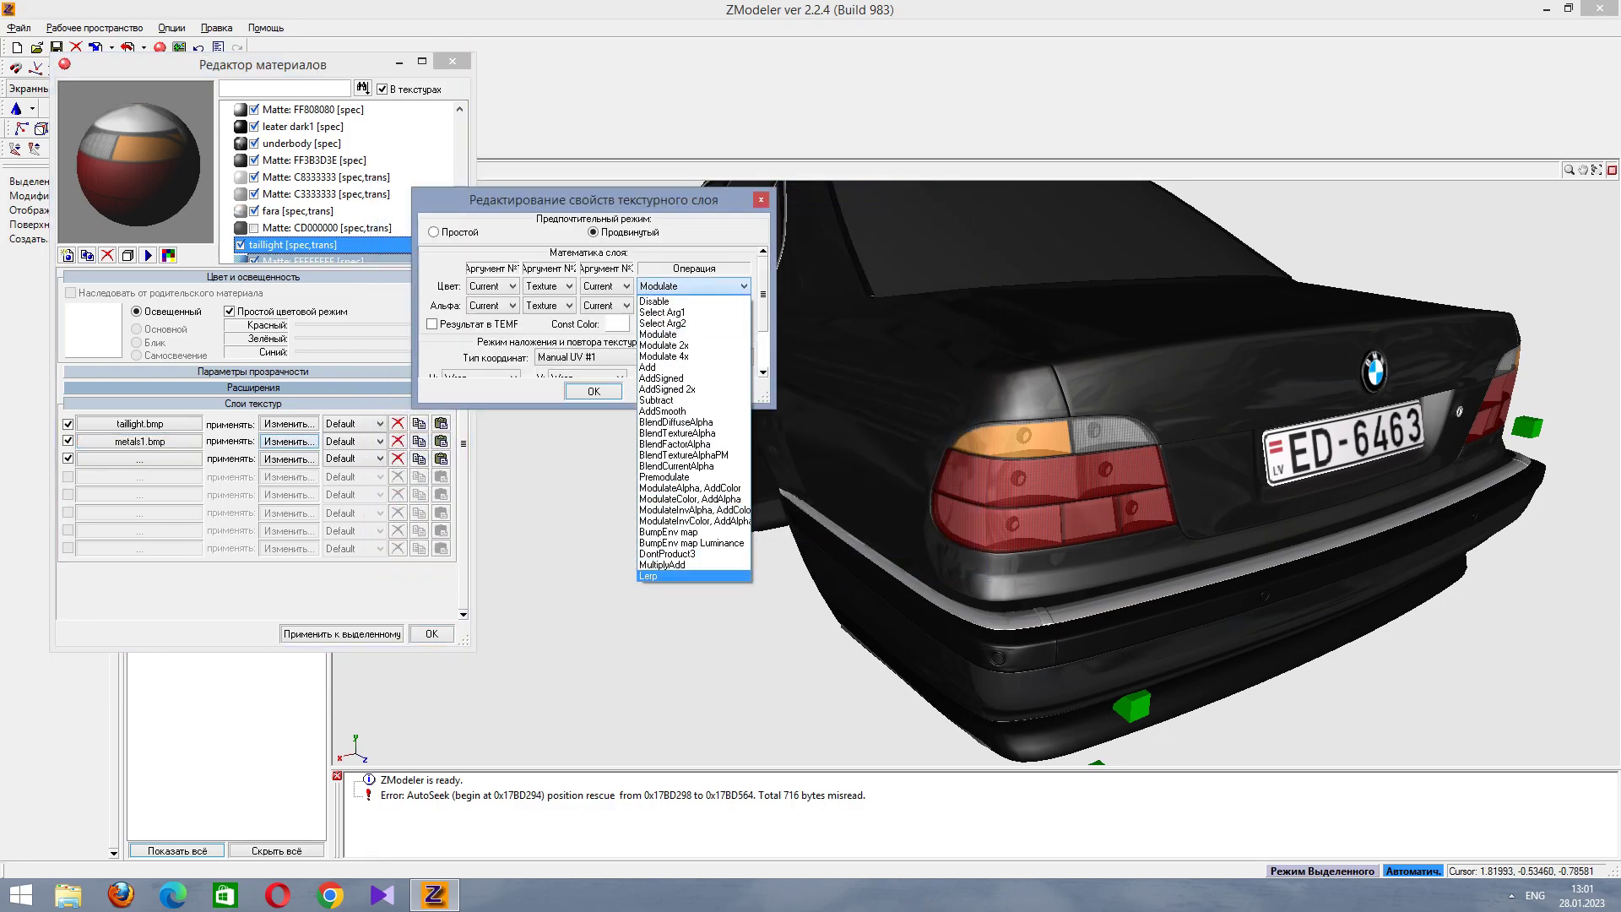
left_click(692, 568)
left_click(644, 357)
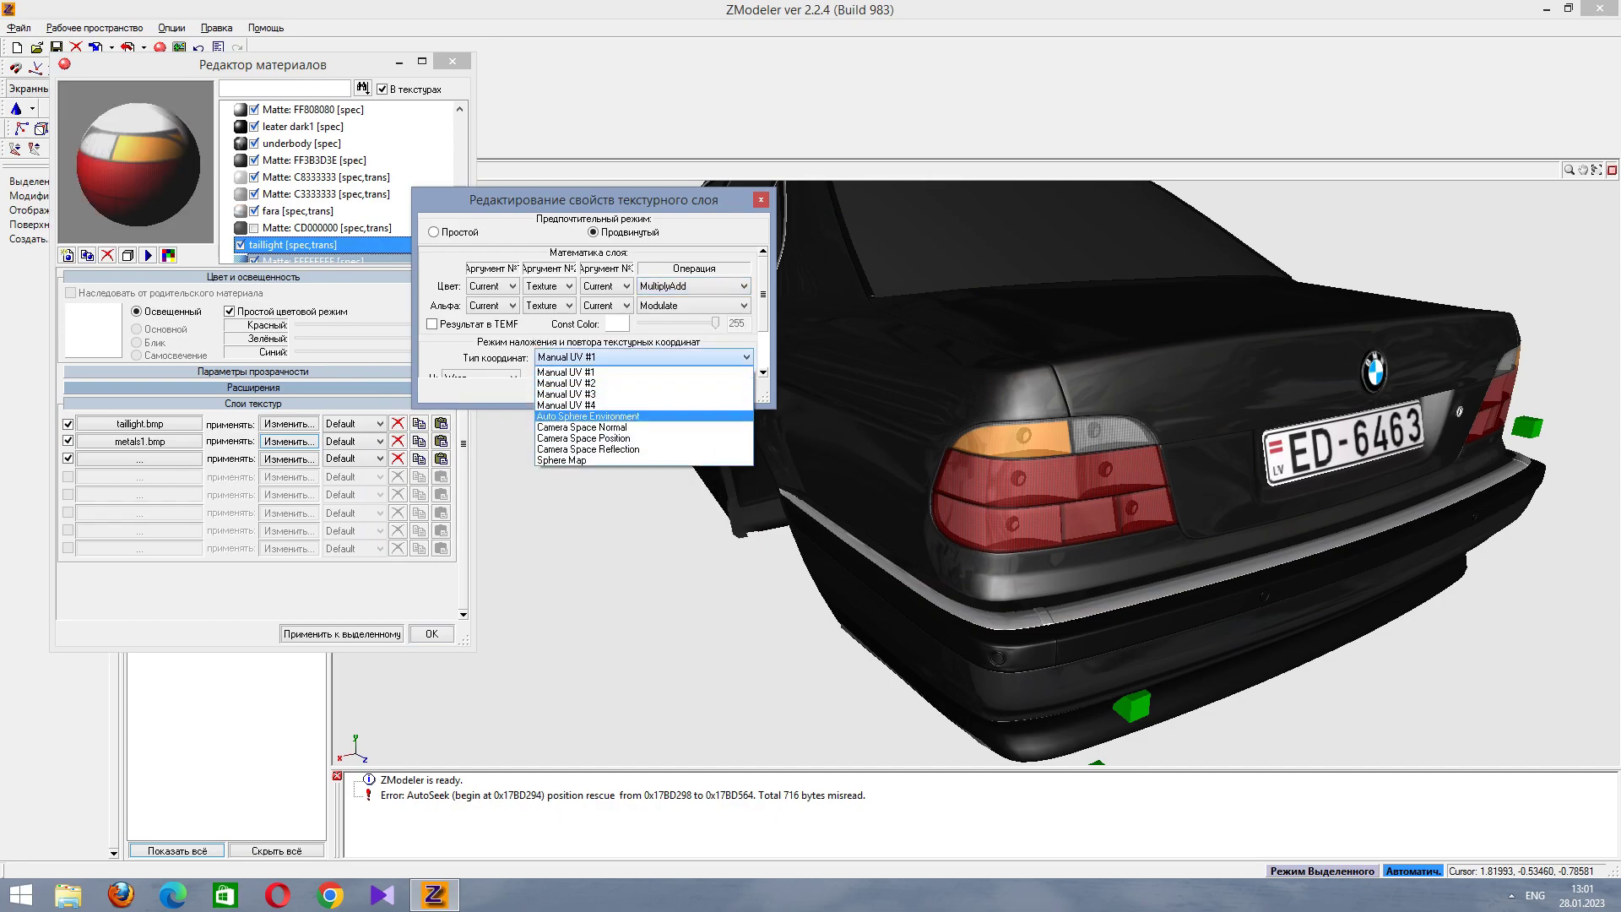
left_click(641, 393)
left_click(593, 391)
left_click(342, 633)
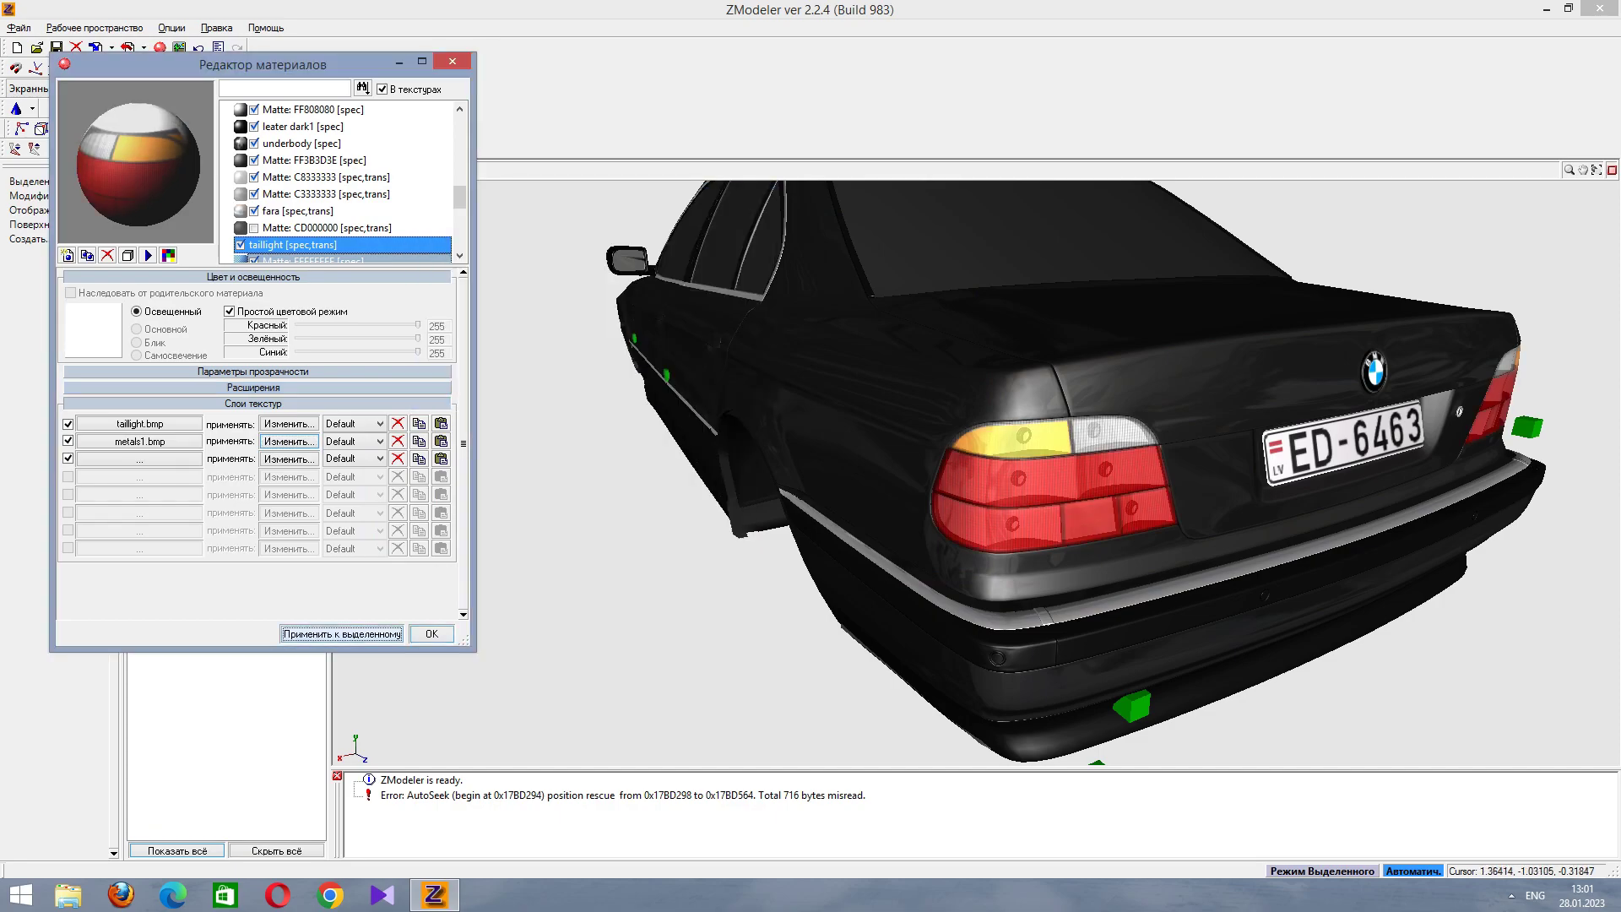
Adjust the taillight material's transparency, trying alpha values 153 and 255 and settling on 213.
mouse_move(1047, 465)
middle_mouse_down()
mouse_move(845, 464)
mouse_move(1351, 464)
mouse_move(1056, 464)
middle_mouse_up()
left_click(253, 372)
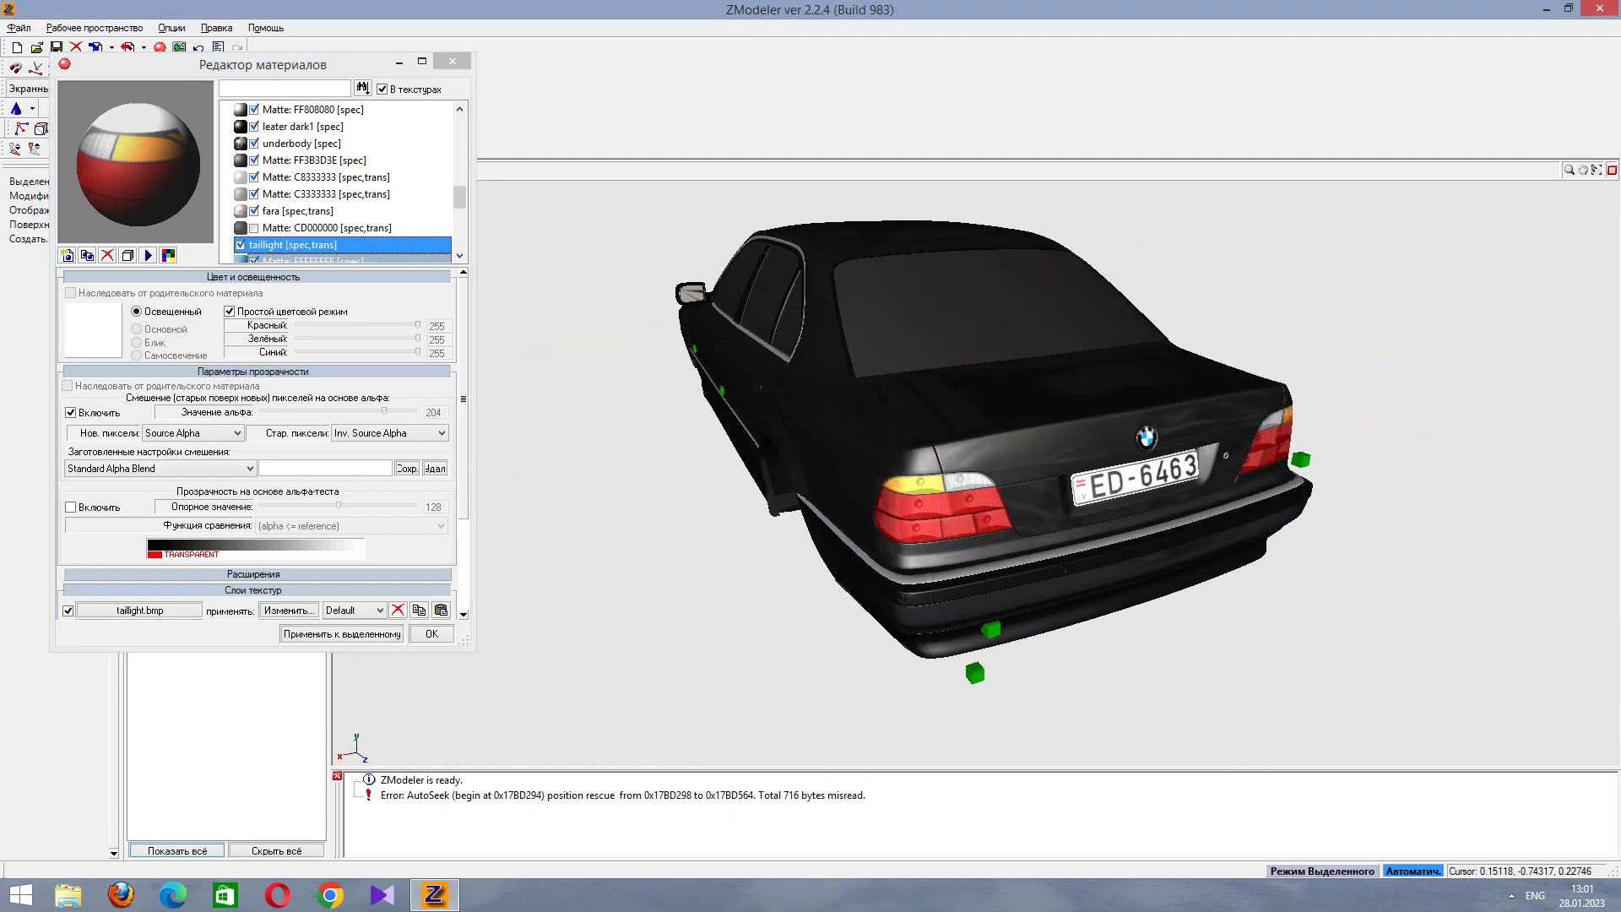
left_click_drag(384, 411, 354, 411)
key("Page_Down")
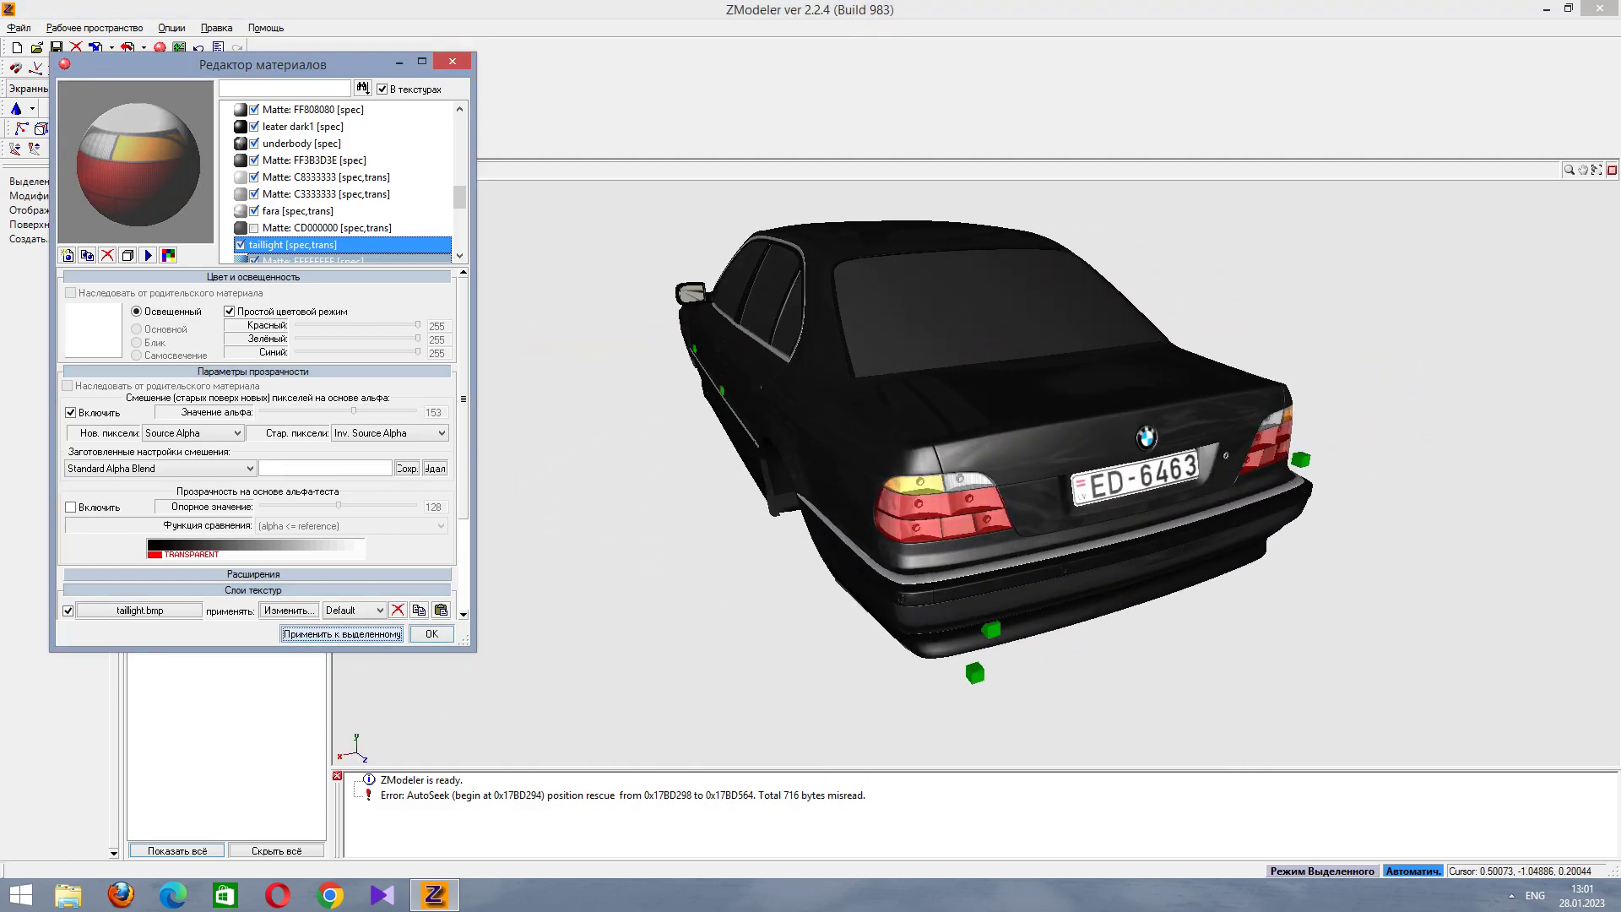
key("Page_Down")
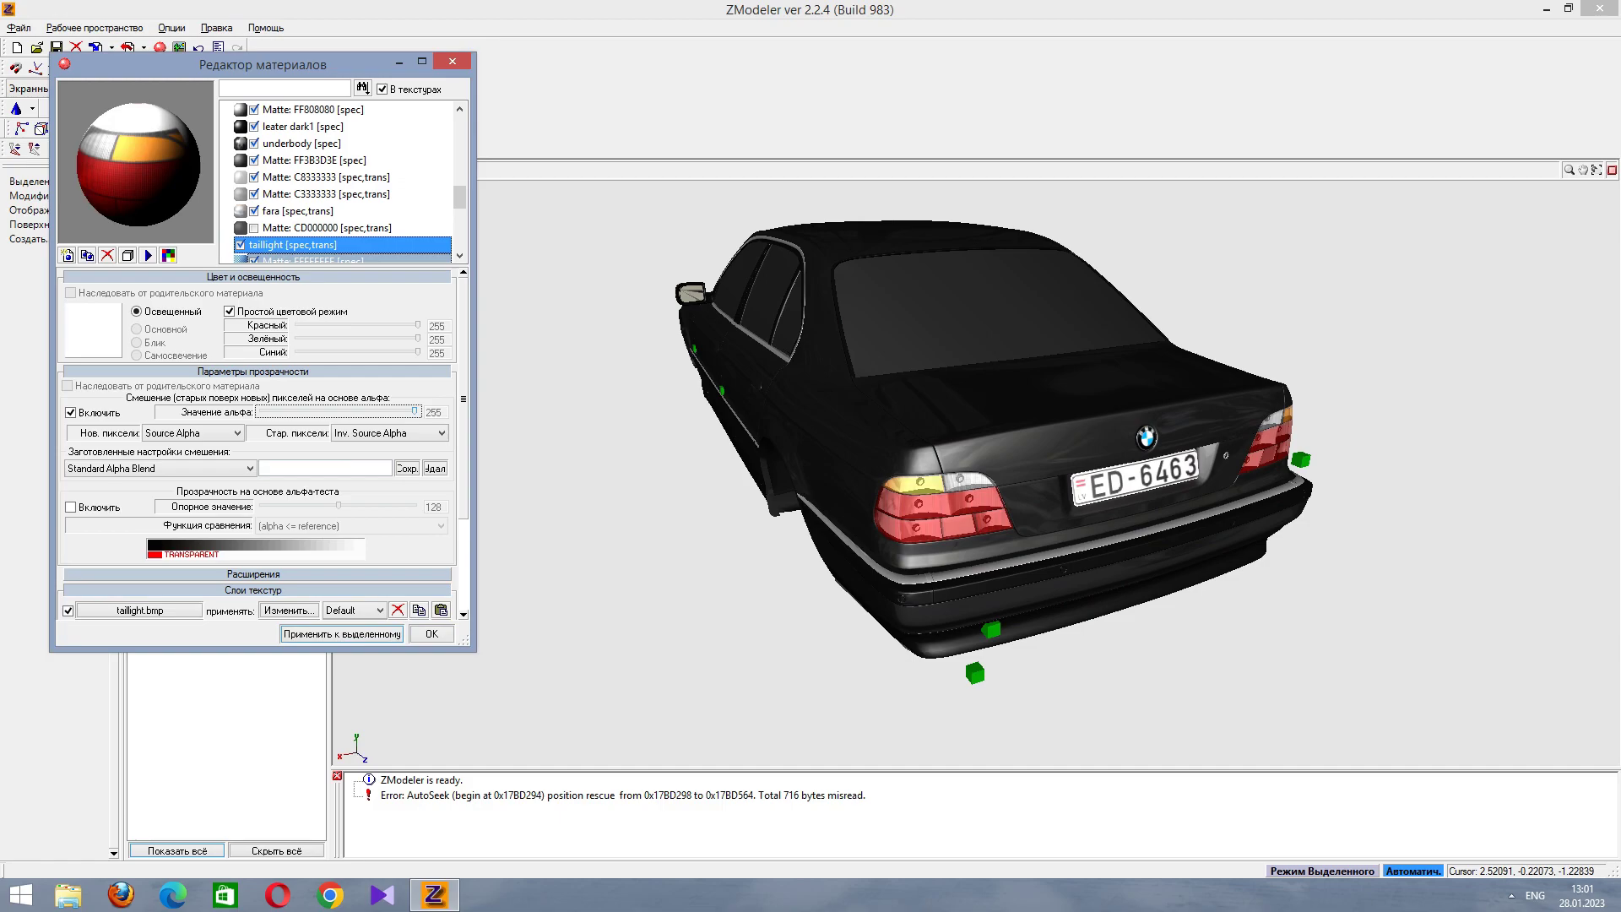
key("Page_Up")
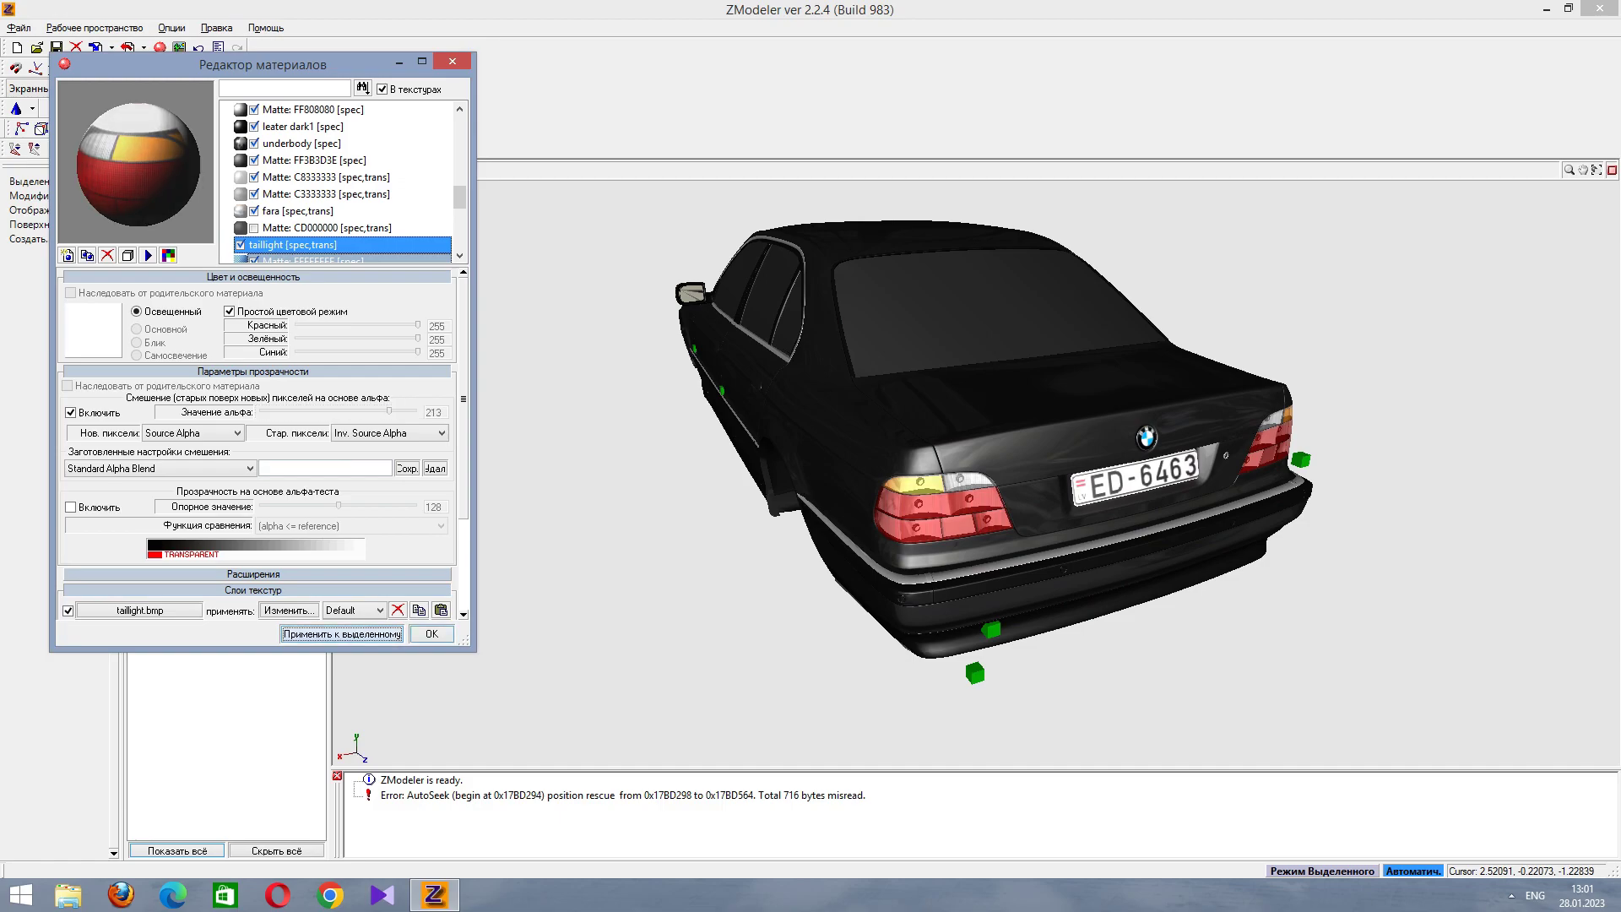
left_click(253, 372)
Replace the second texture layer of the fara [spec,trans] material with metals1.bmp.
middle_click_drag(929, 464, 591, 465)
left_click(287, 211)
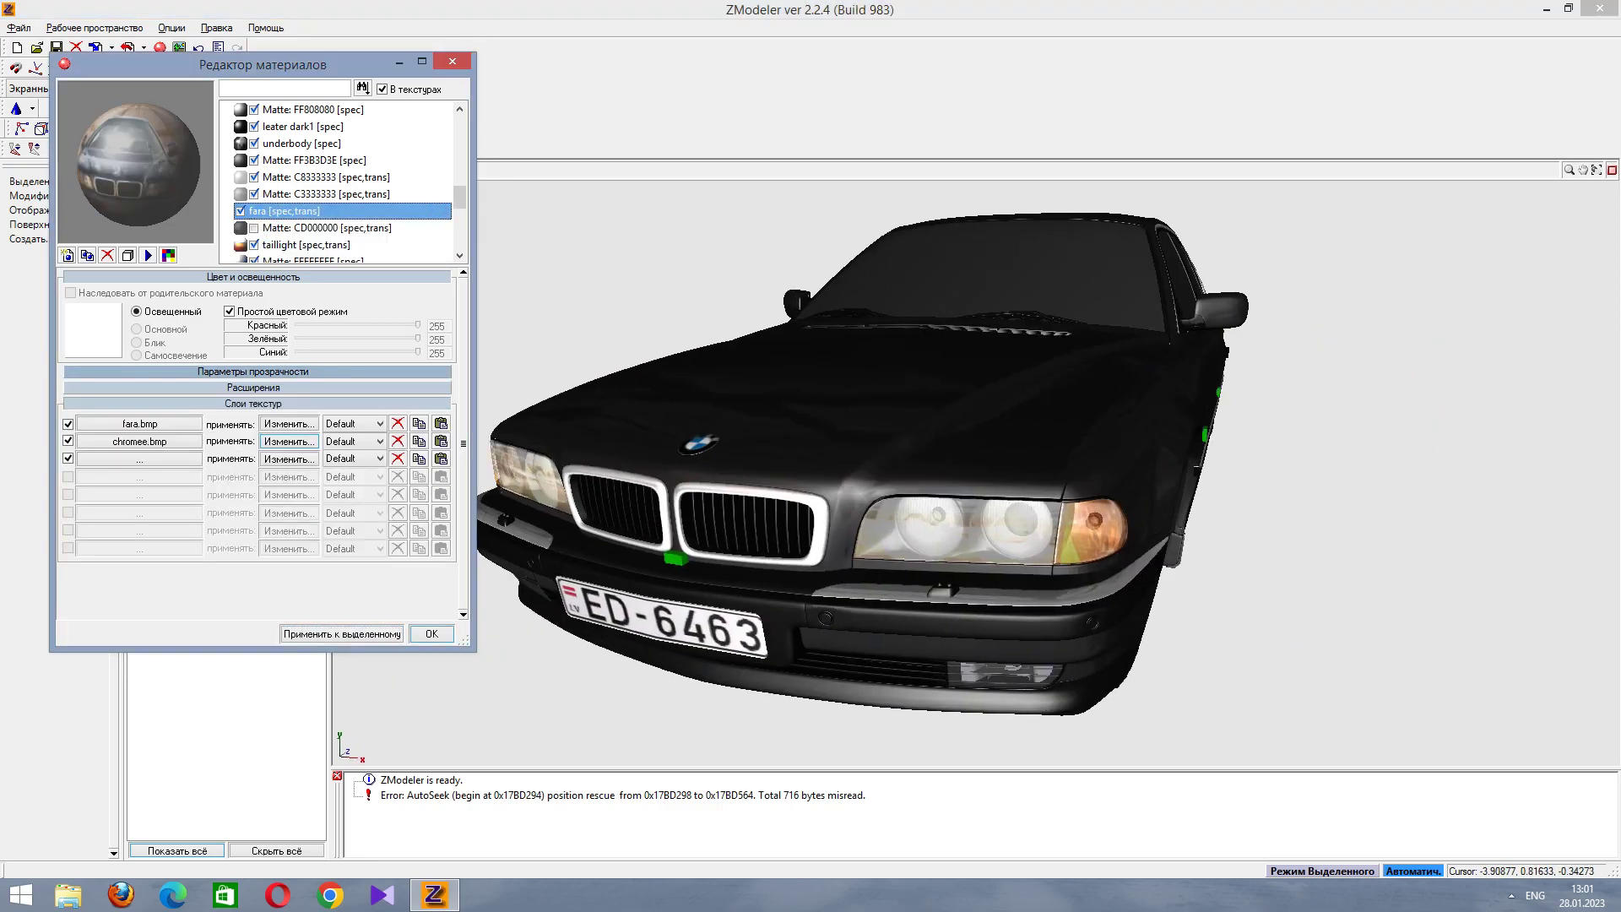
left_click(139, 441)
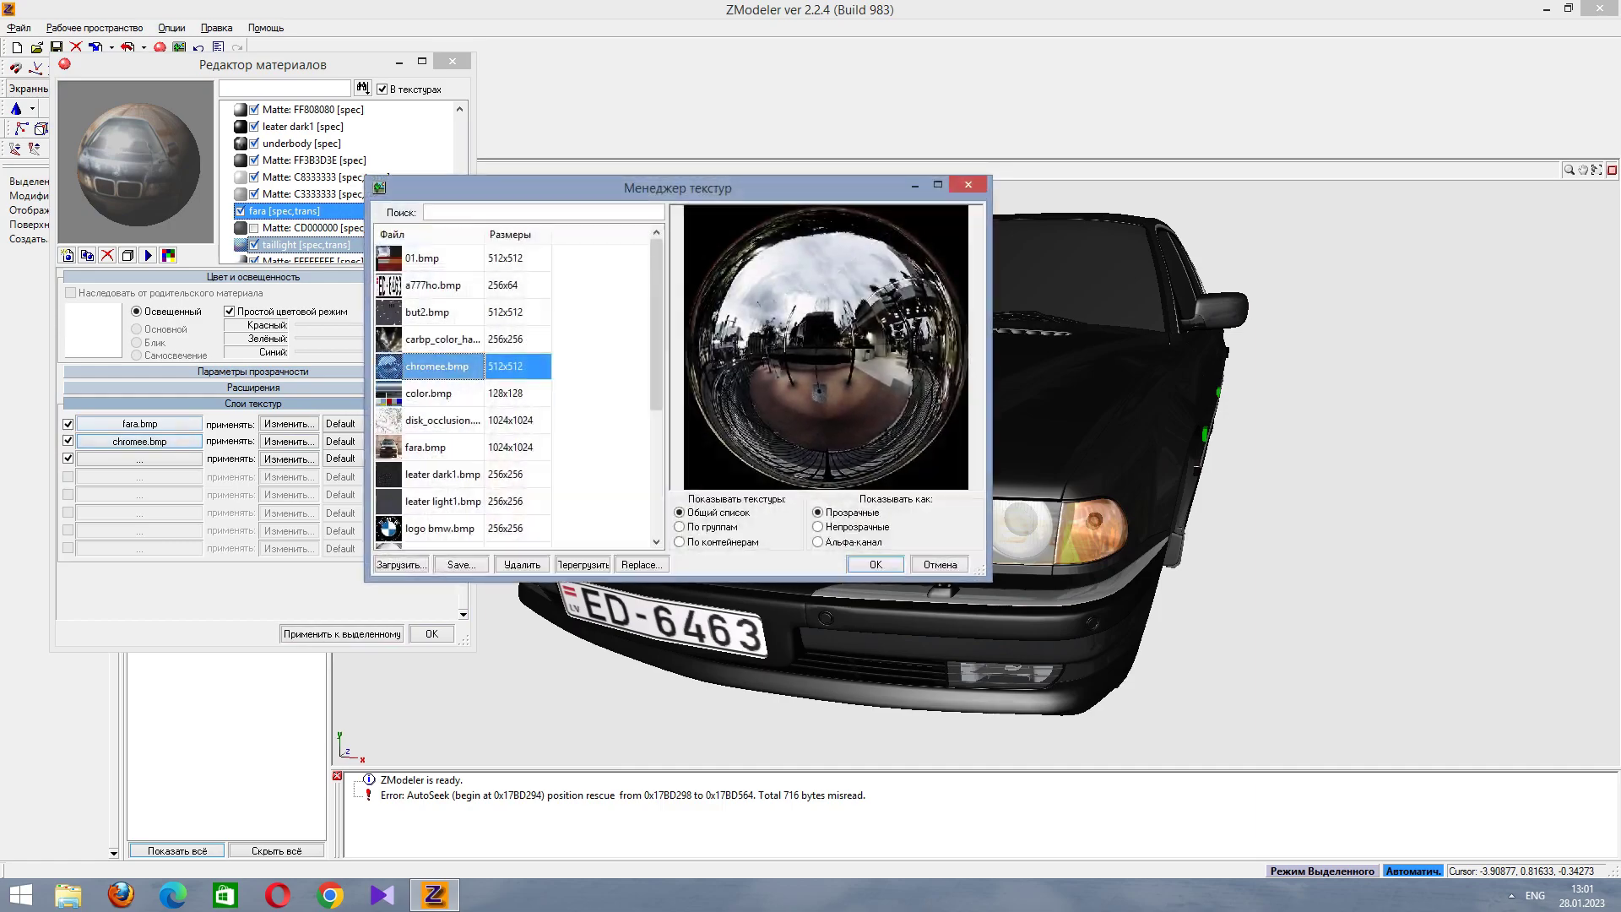
left_click(442, 365)
scroll(515, 393, "up", 1)
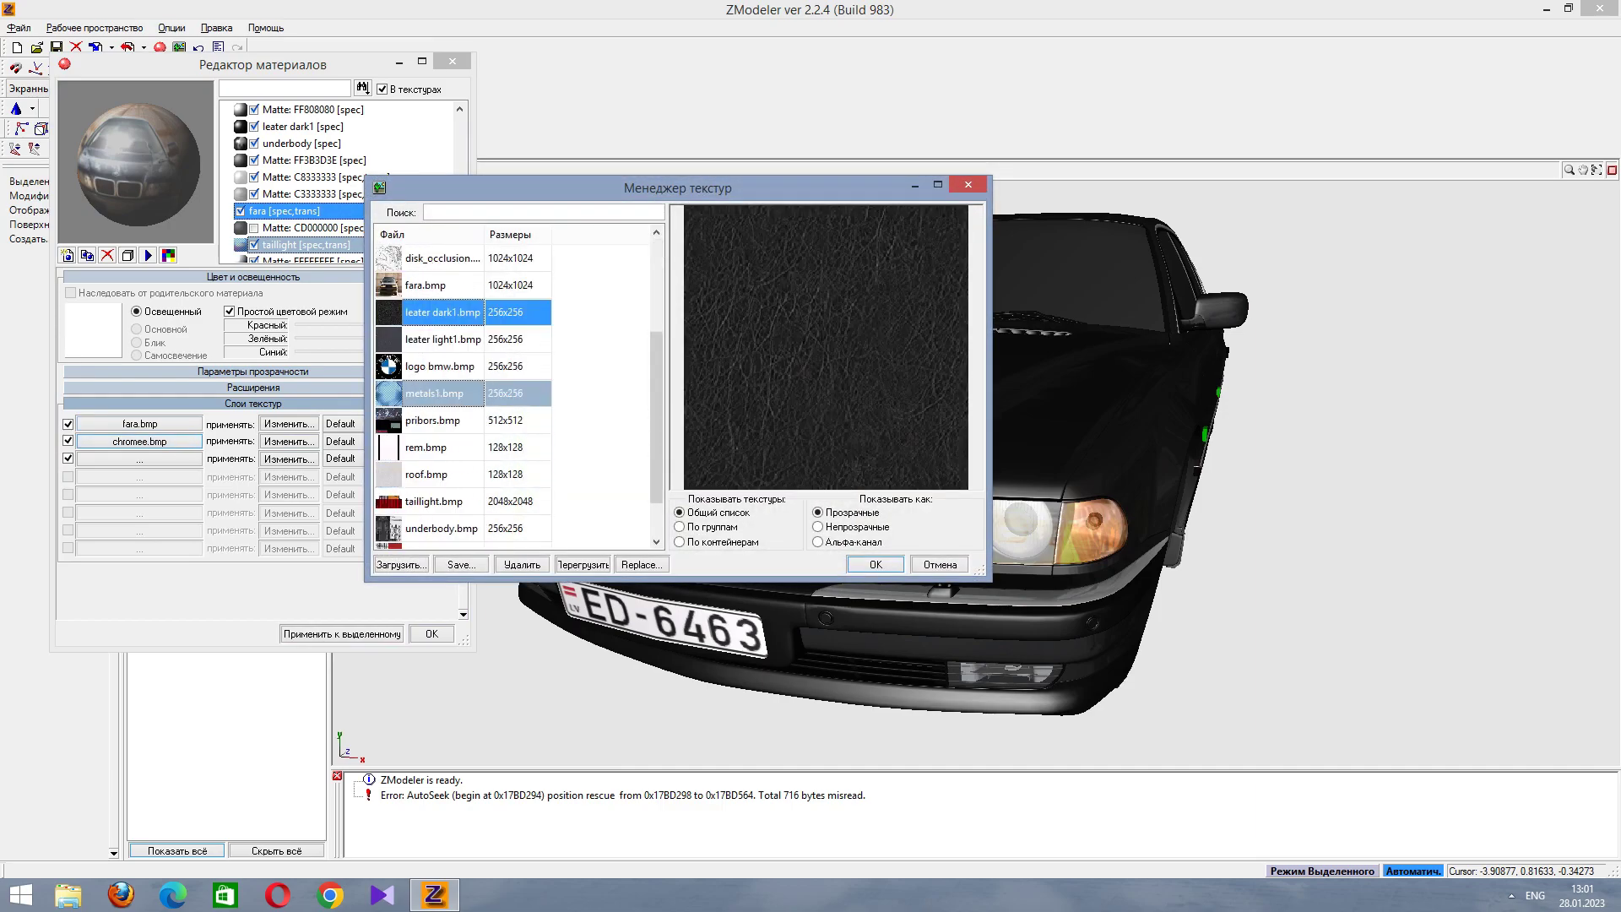
left_click(439, 393)
double_click(440, 393)
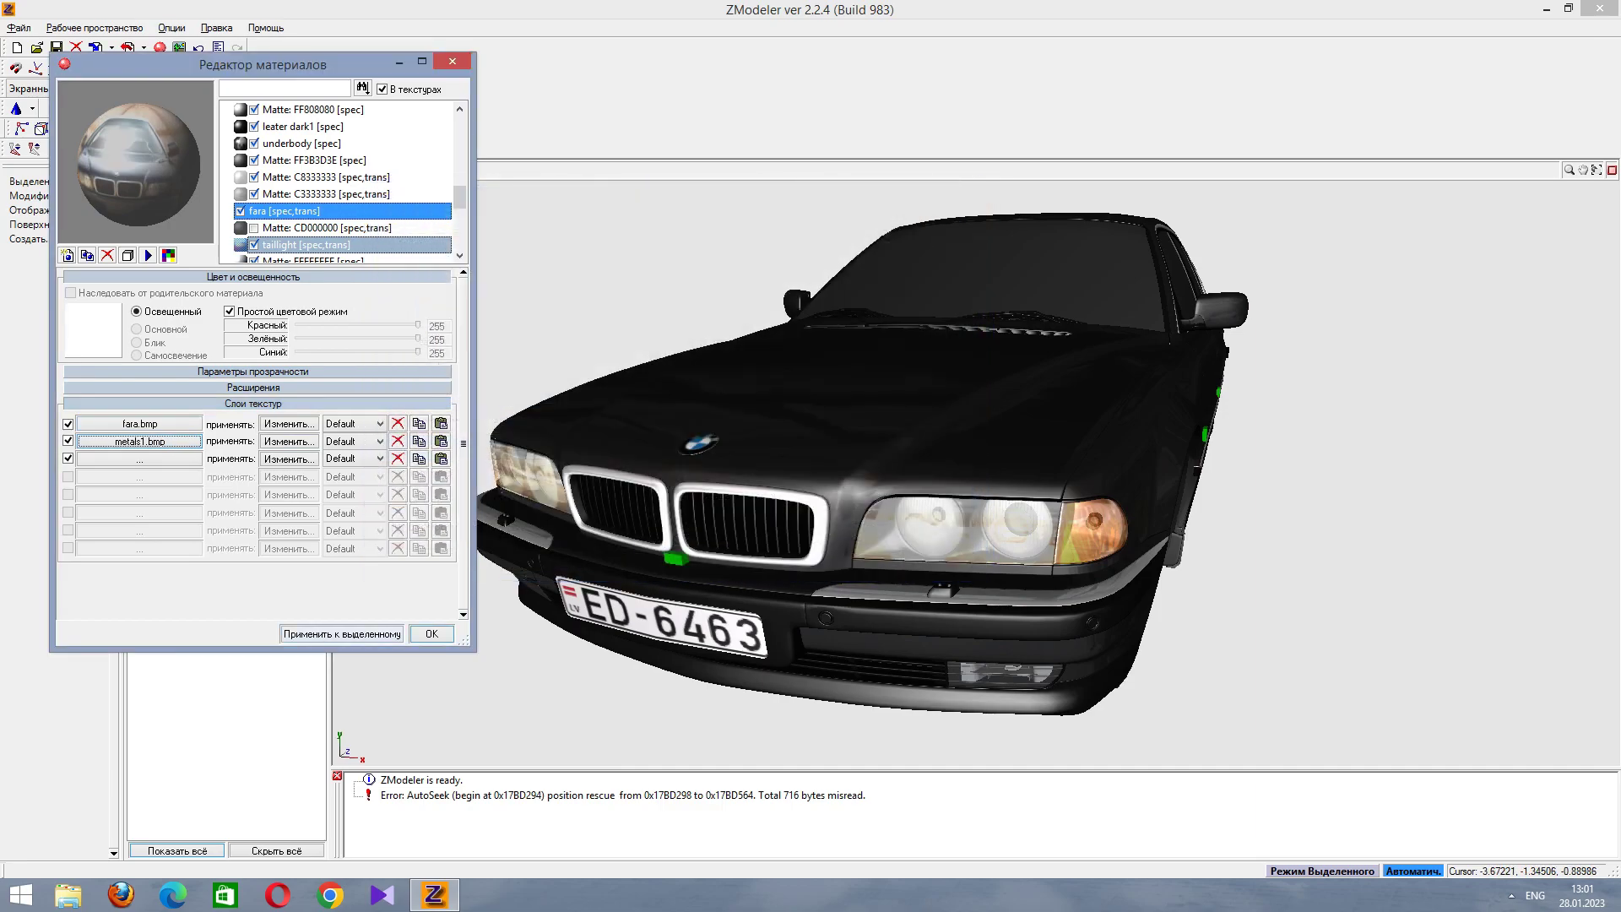
Adjust the alpha value in the fara [spec,trans] material's transparency settings and apply the change to the headlights.
middle_click_drag(929, 422, 1097, 431)
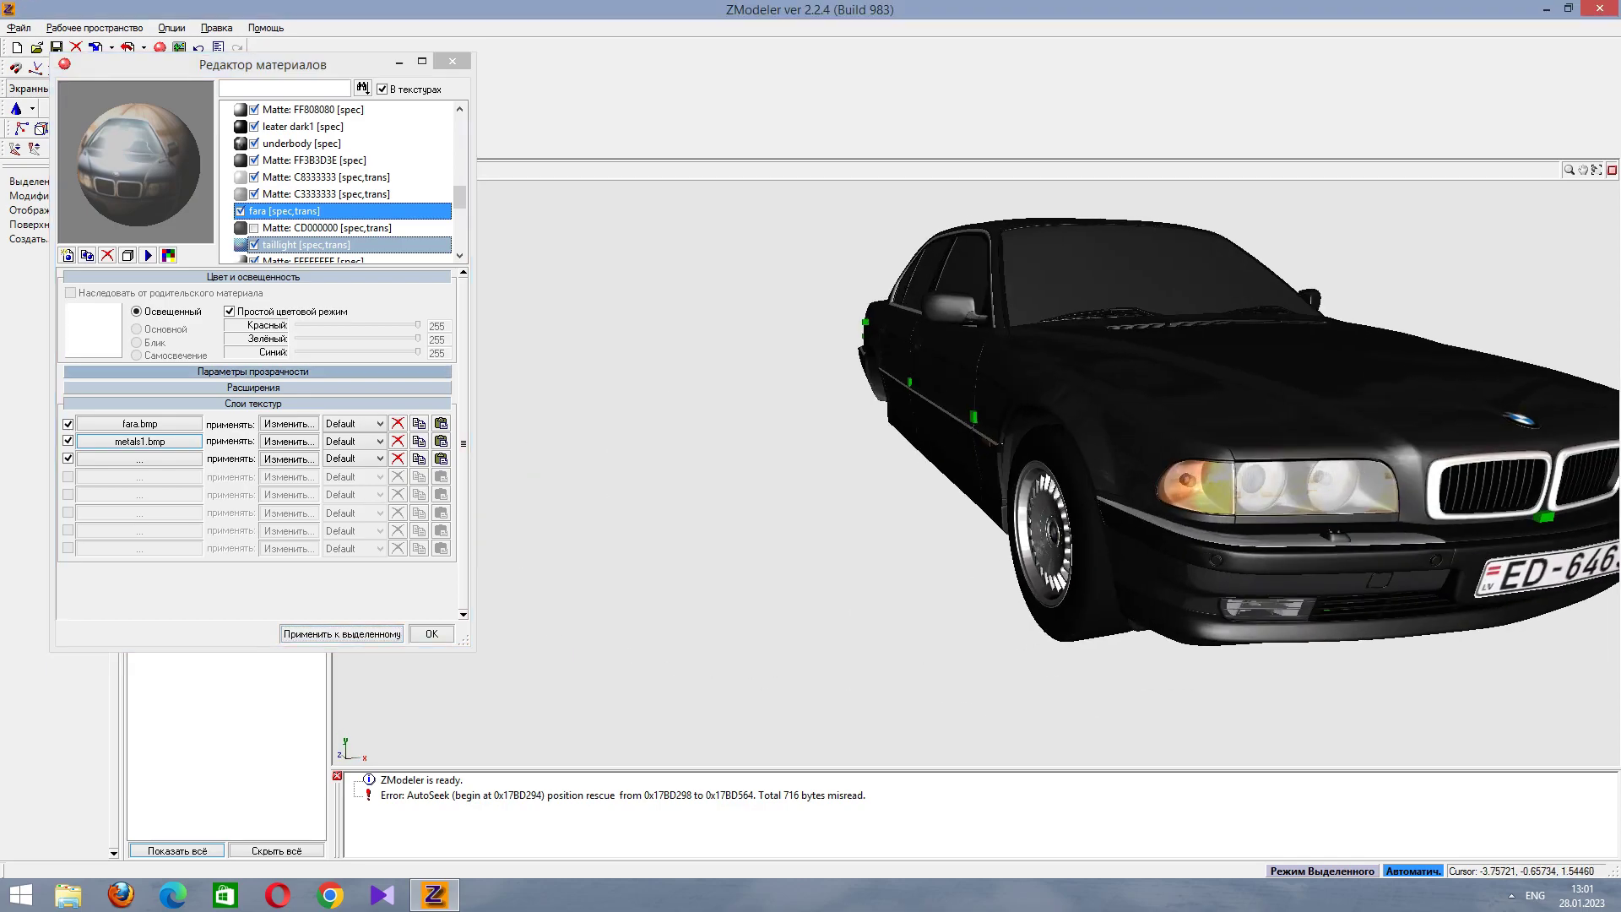
left_click(253, 372)
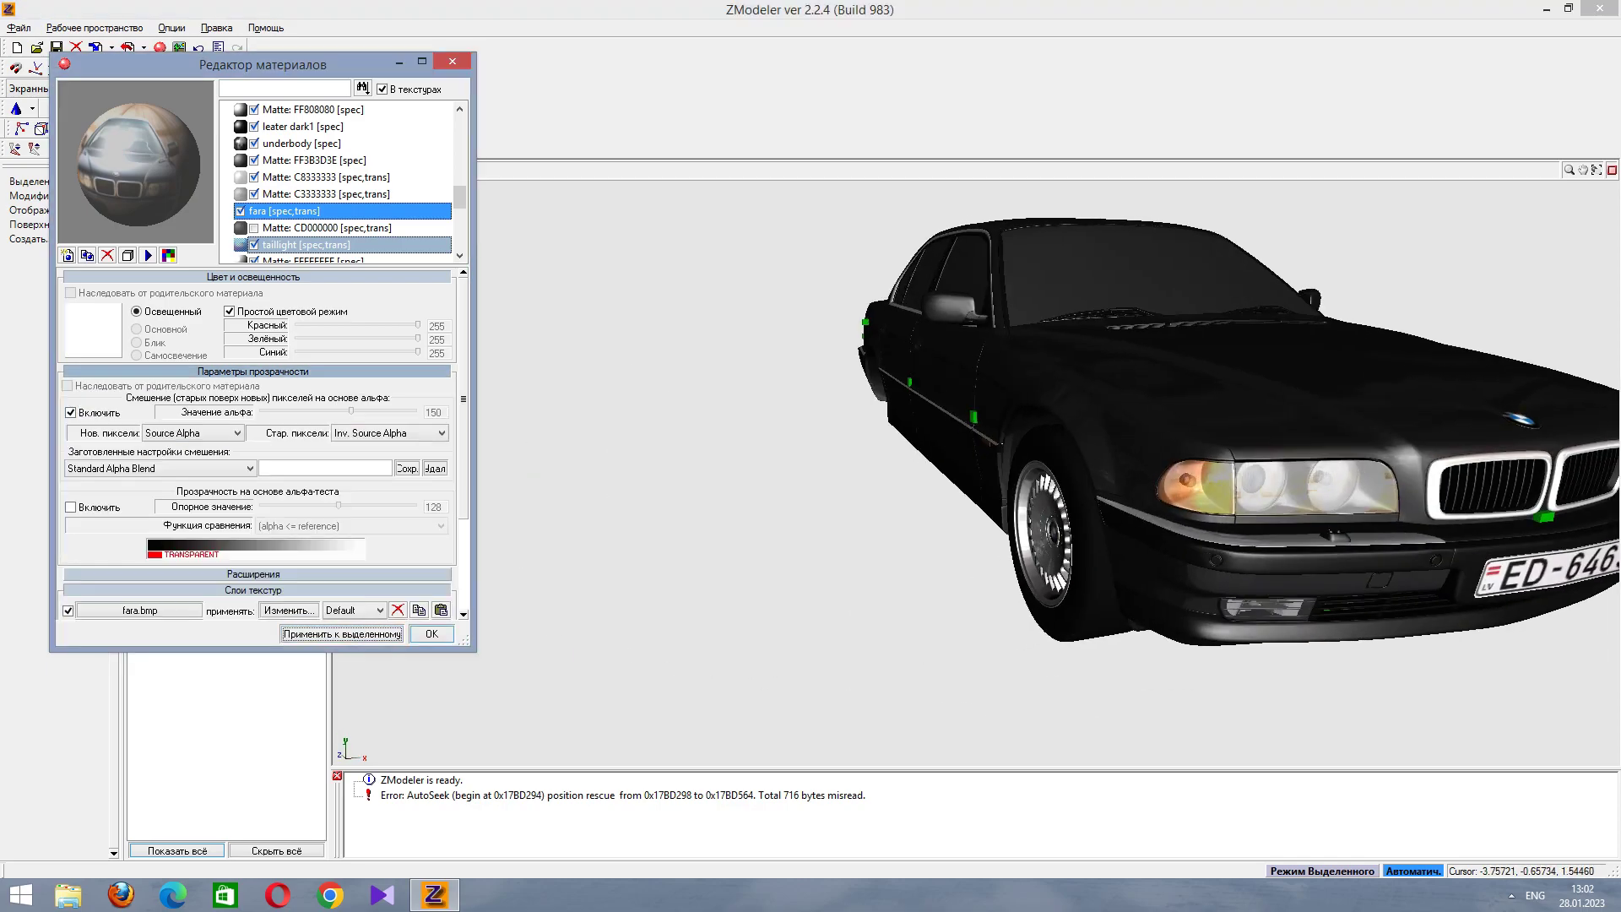
left_click(352, 411)
key("Left")
key("Left")
left_click(254, 372)
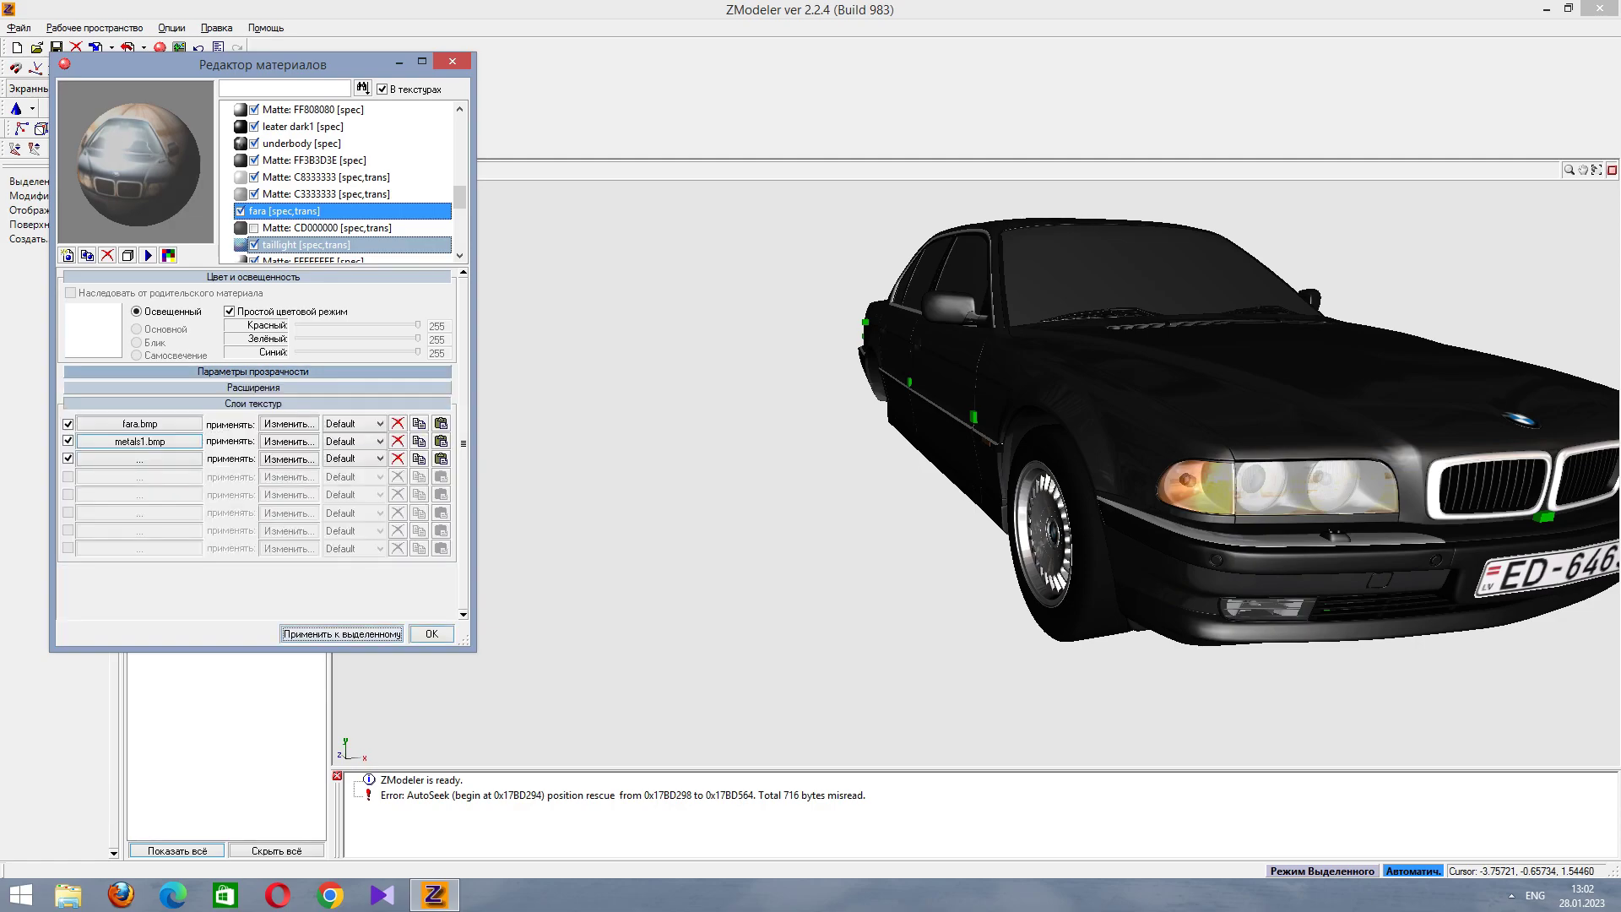
Show the Matte: CD000000 [spec,trans] material and examine the car's windscreen and interior for where it is used.
left_click(313, 227)
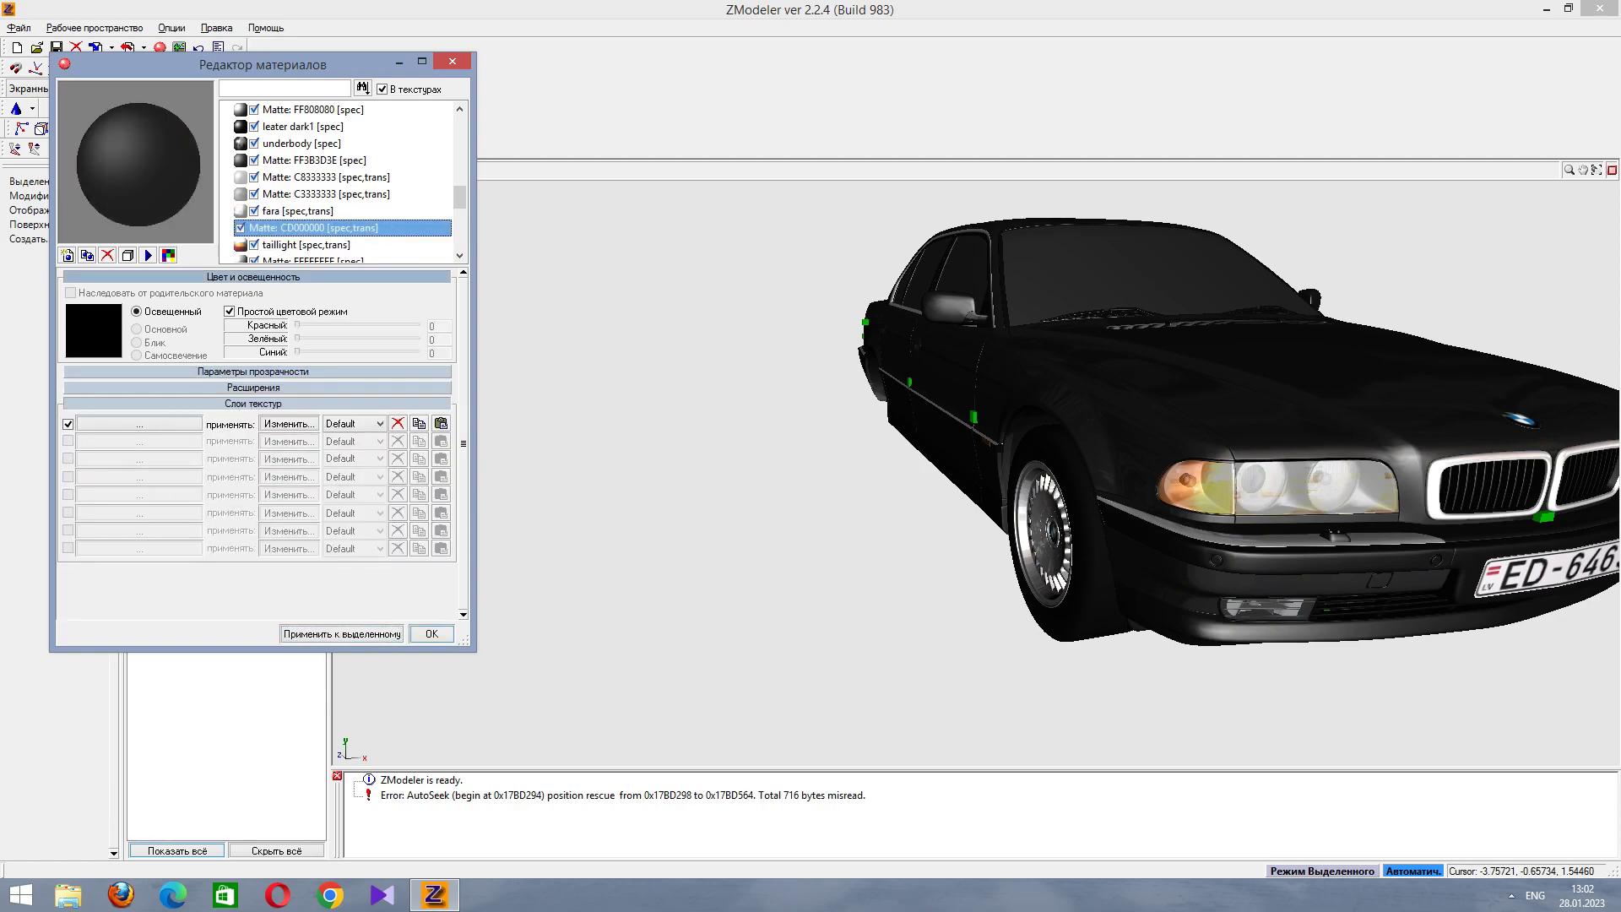
middle_click_drag(1098, 422, 1030, 591)
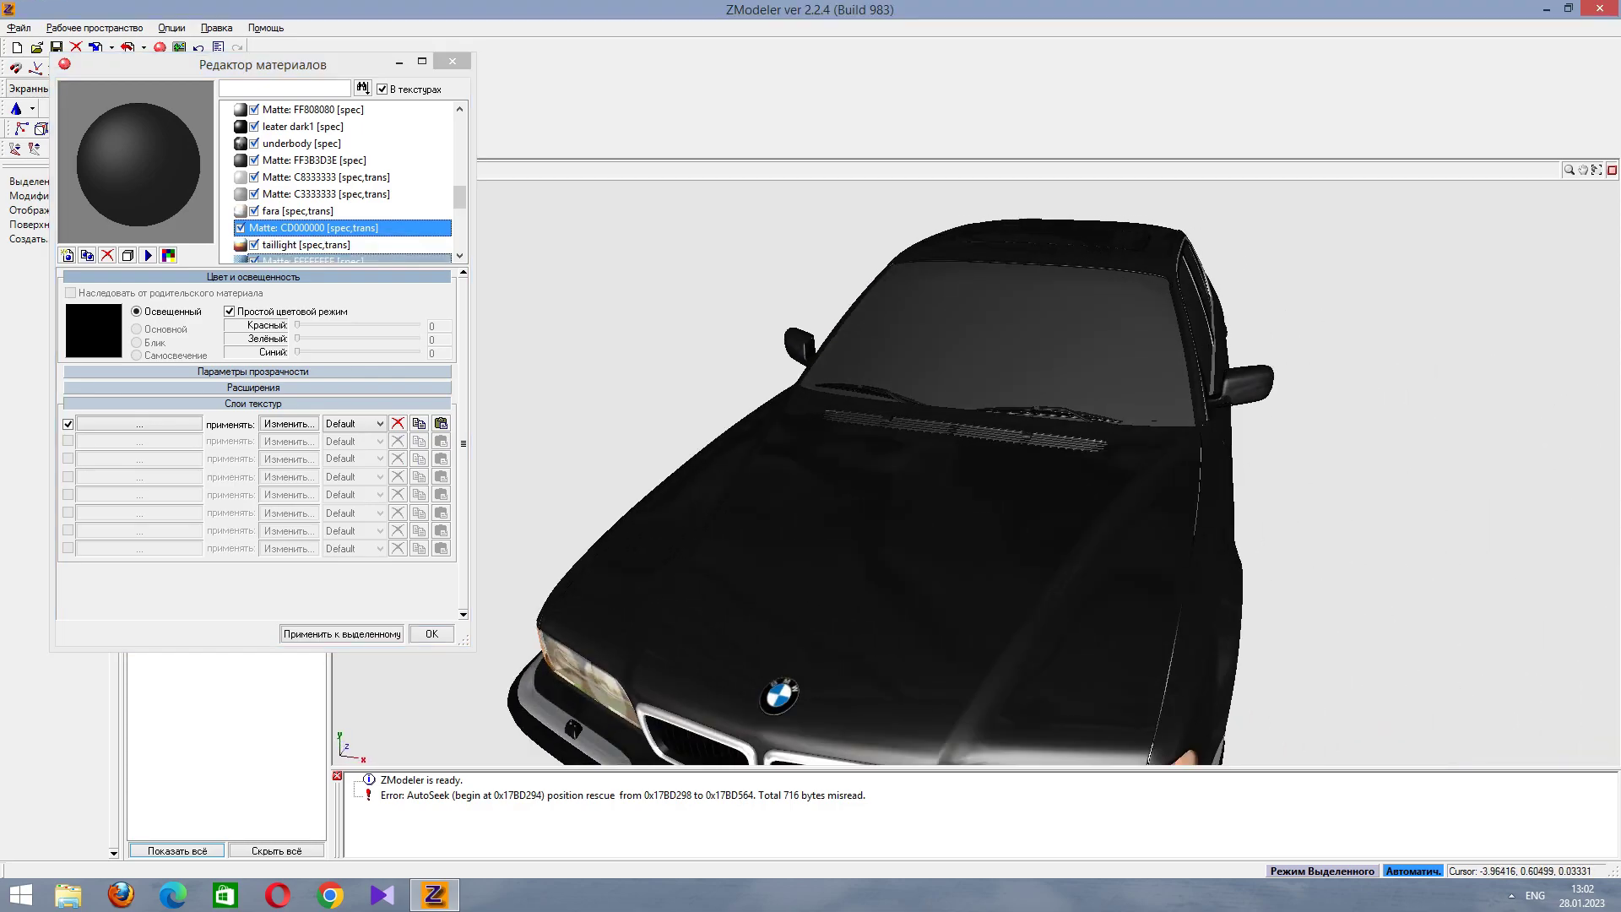
middle_click_drag(1013, 465, 760, 464)
scroll(971, 473, "up", 5)
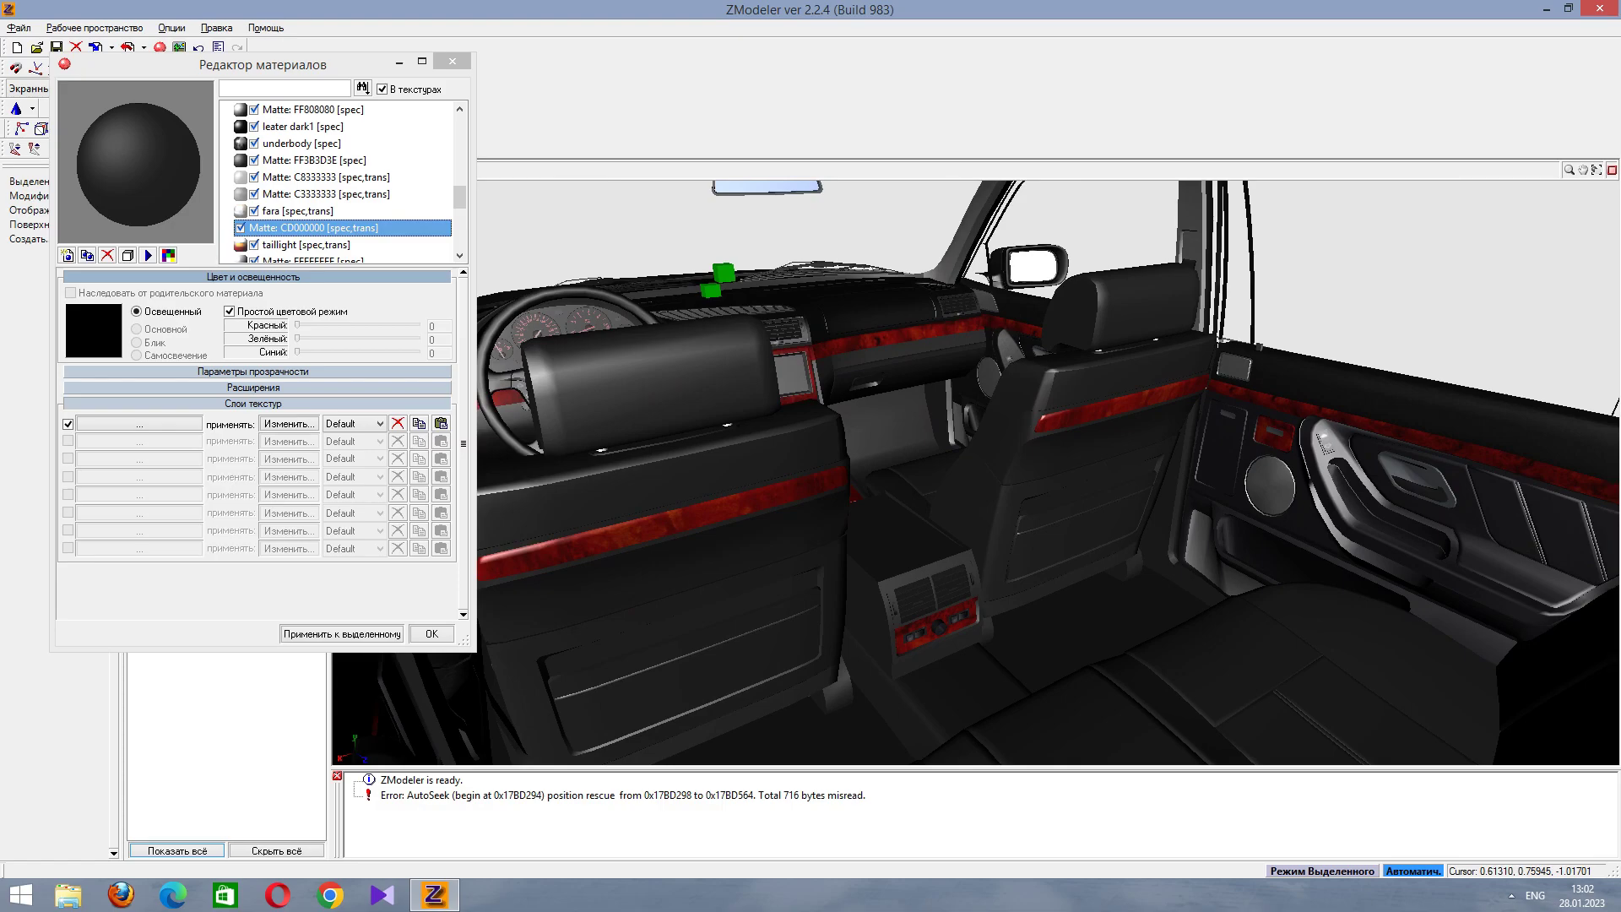
left_click(241, 228)
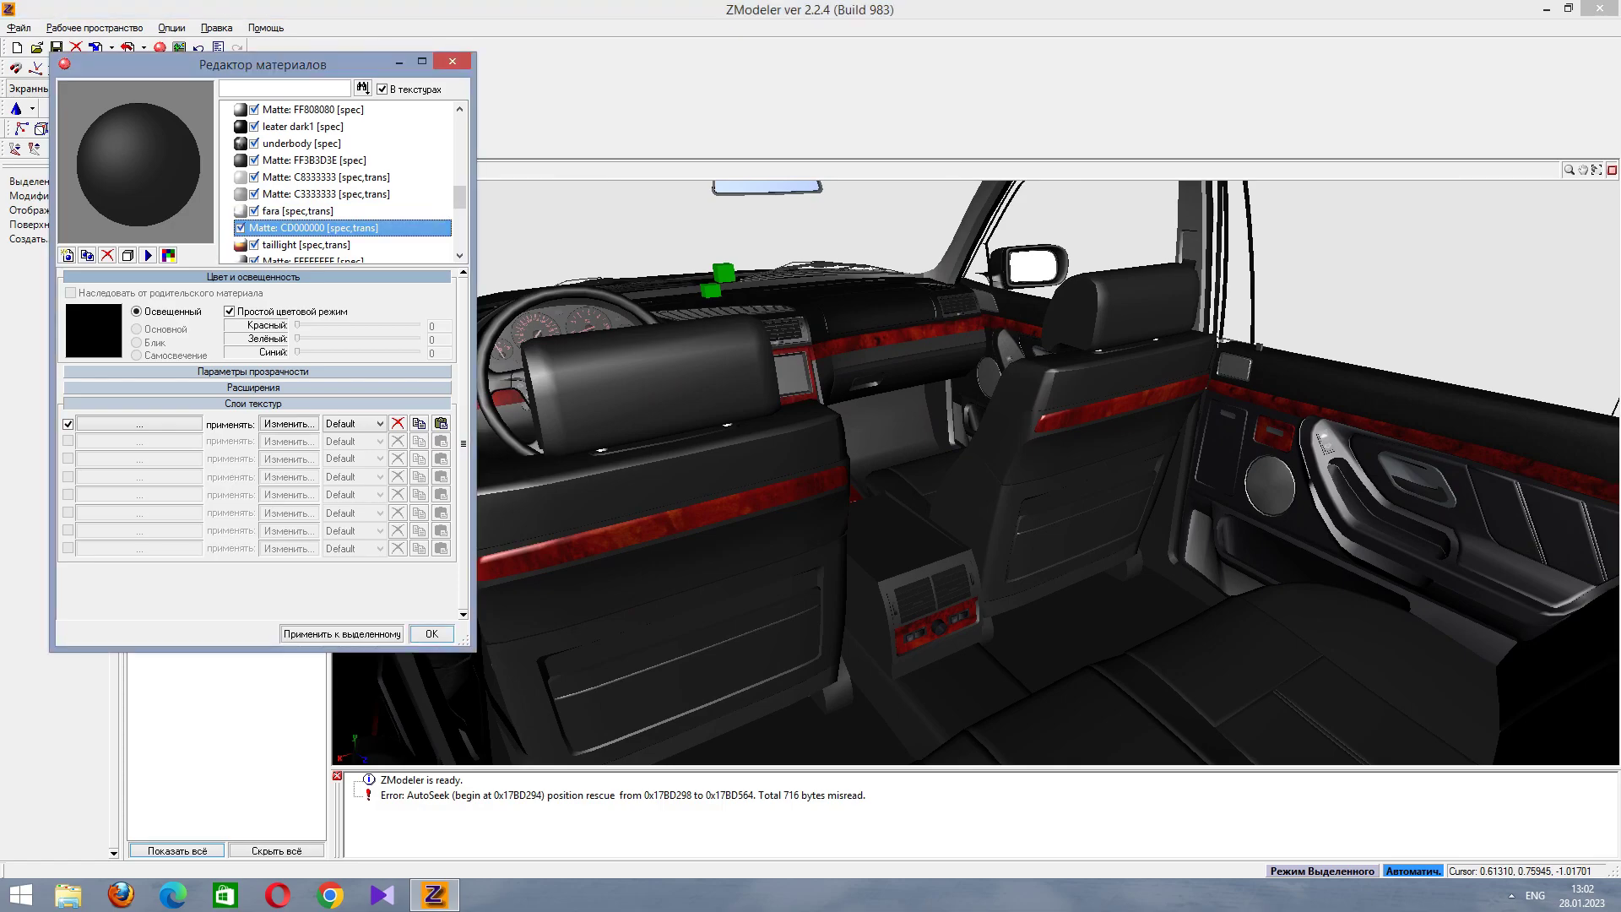
Review the taillight [spec,trans] and Matte: FFFFFFFF [spec] materials and examine the car's front and rear for where they are used.
scroll(971, 473, "down", 6)
middle_click_drag(929, 464, 844, 464)
left_click(459, 255)
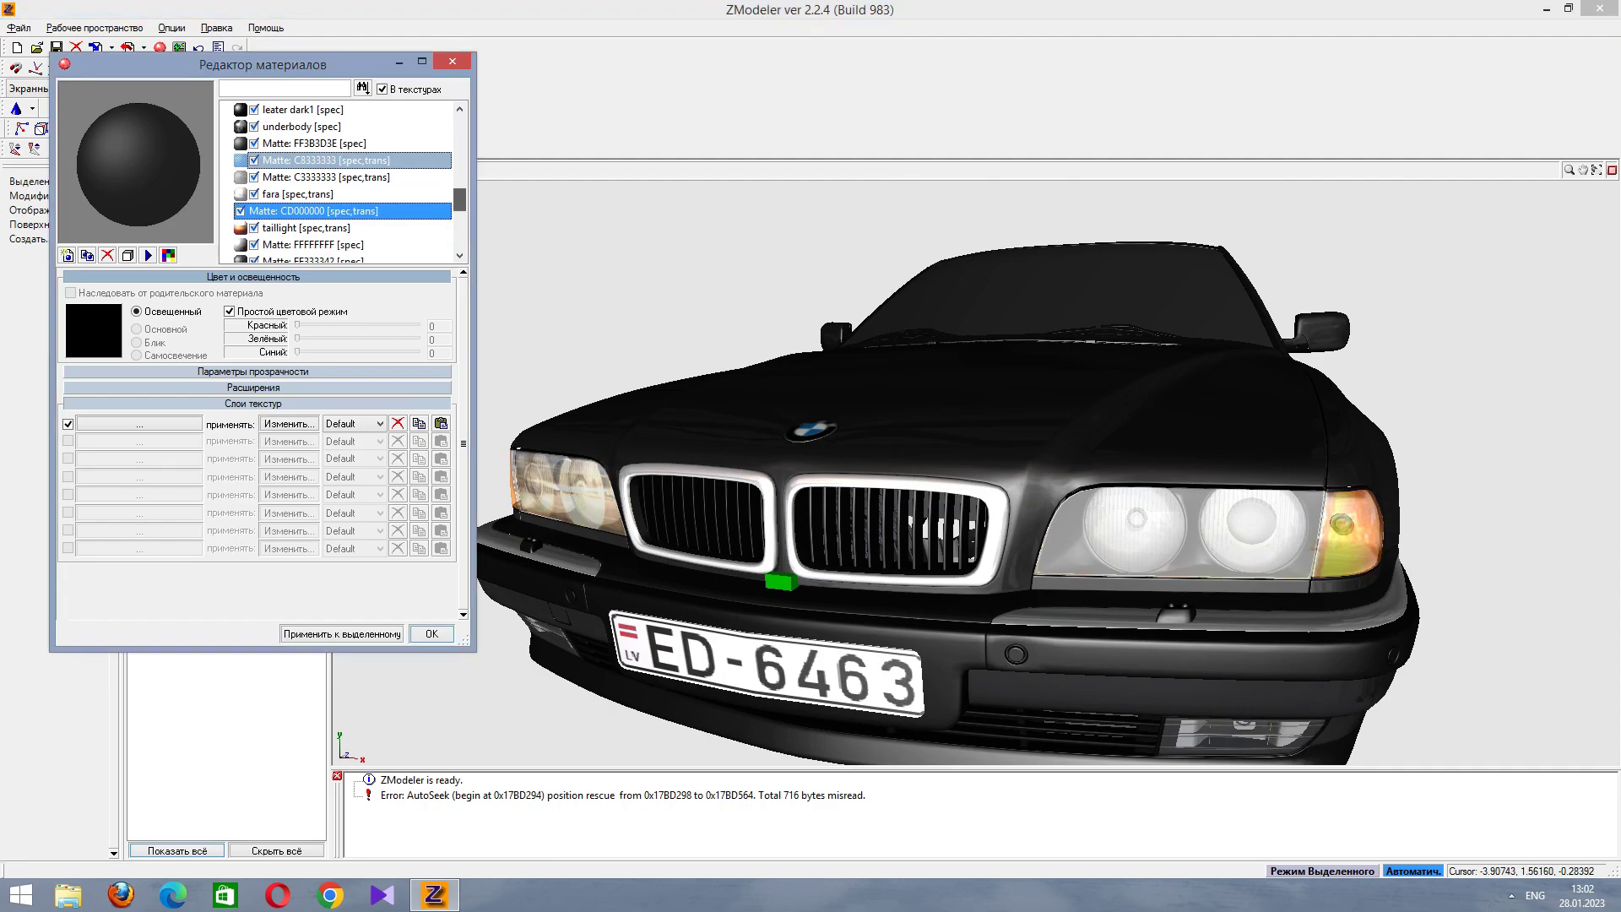
left_click(291, 228)
left_click(300, 245)
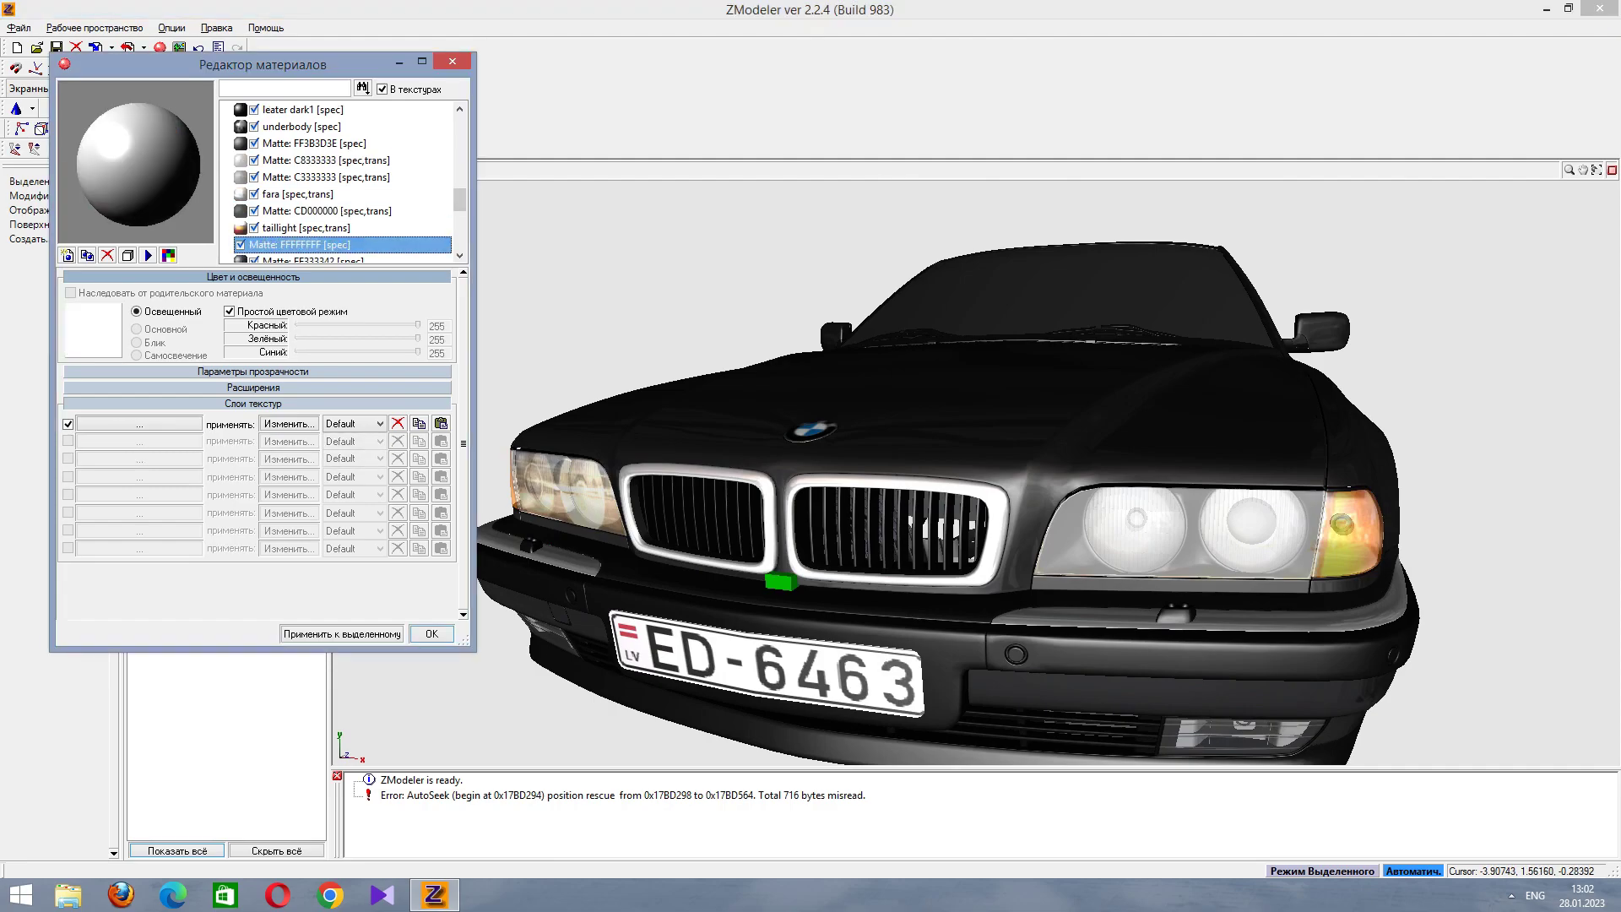
middle_click_drag(929, 380, 844, 641)
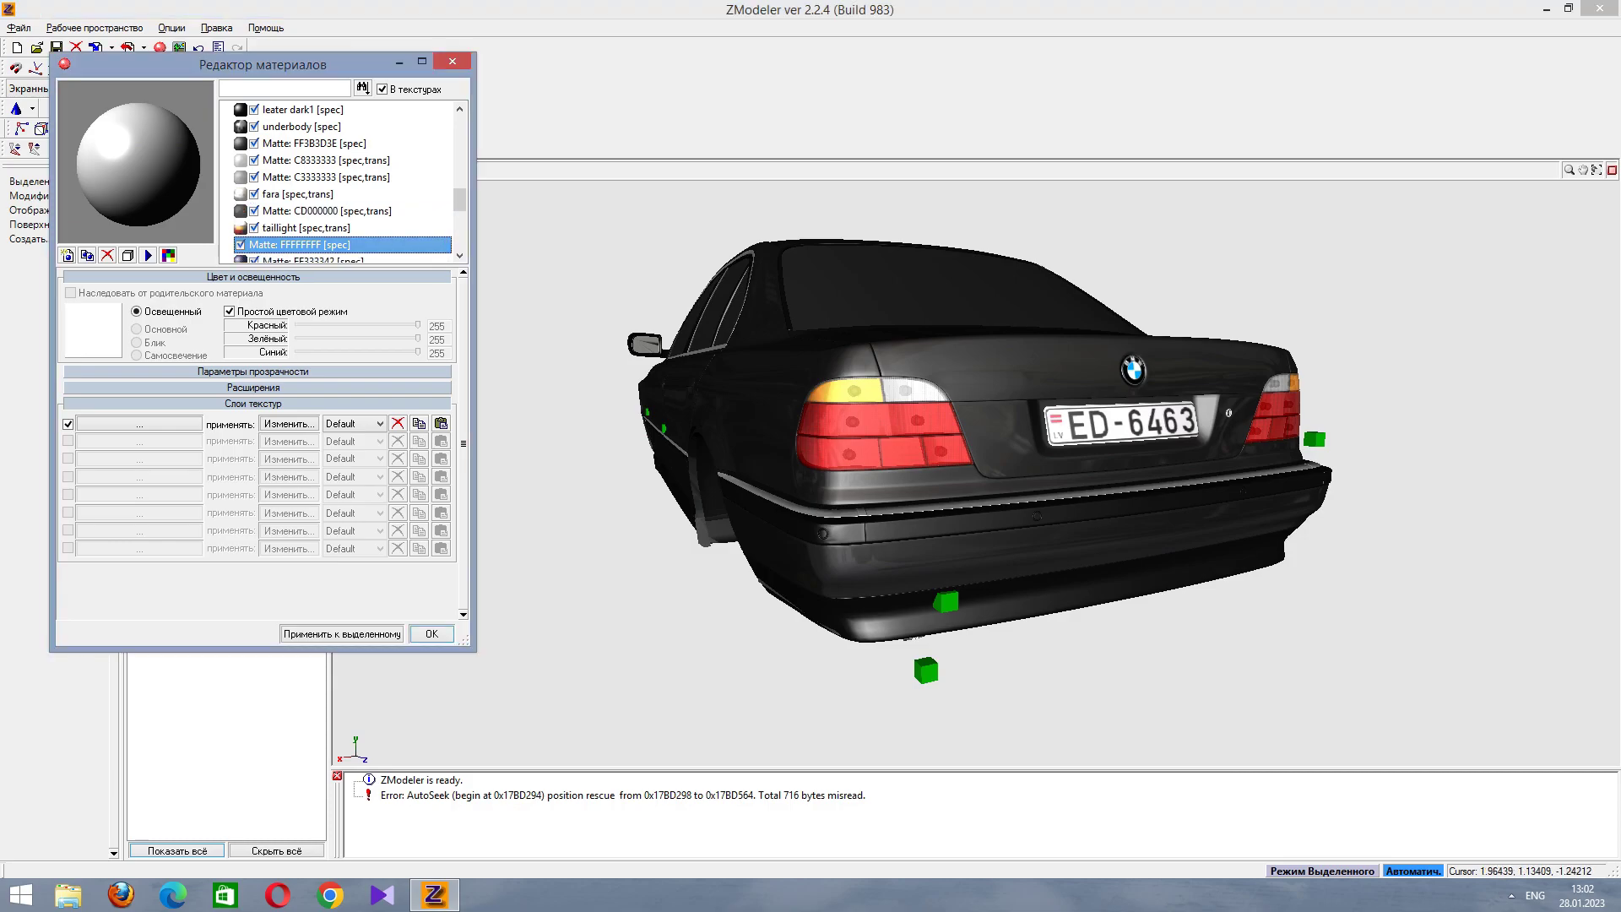
Go through the materials following Matte: FFFFFFFF [spec] up to 01 [spec,trans], comparing them with the car's exterior.
key("Down")
key("Down")
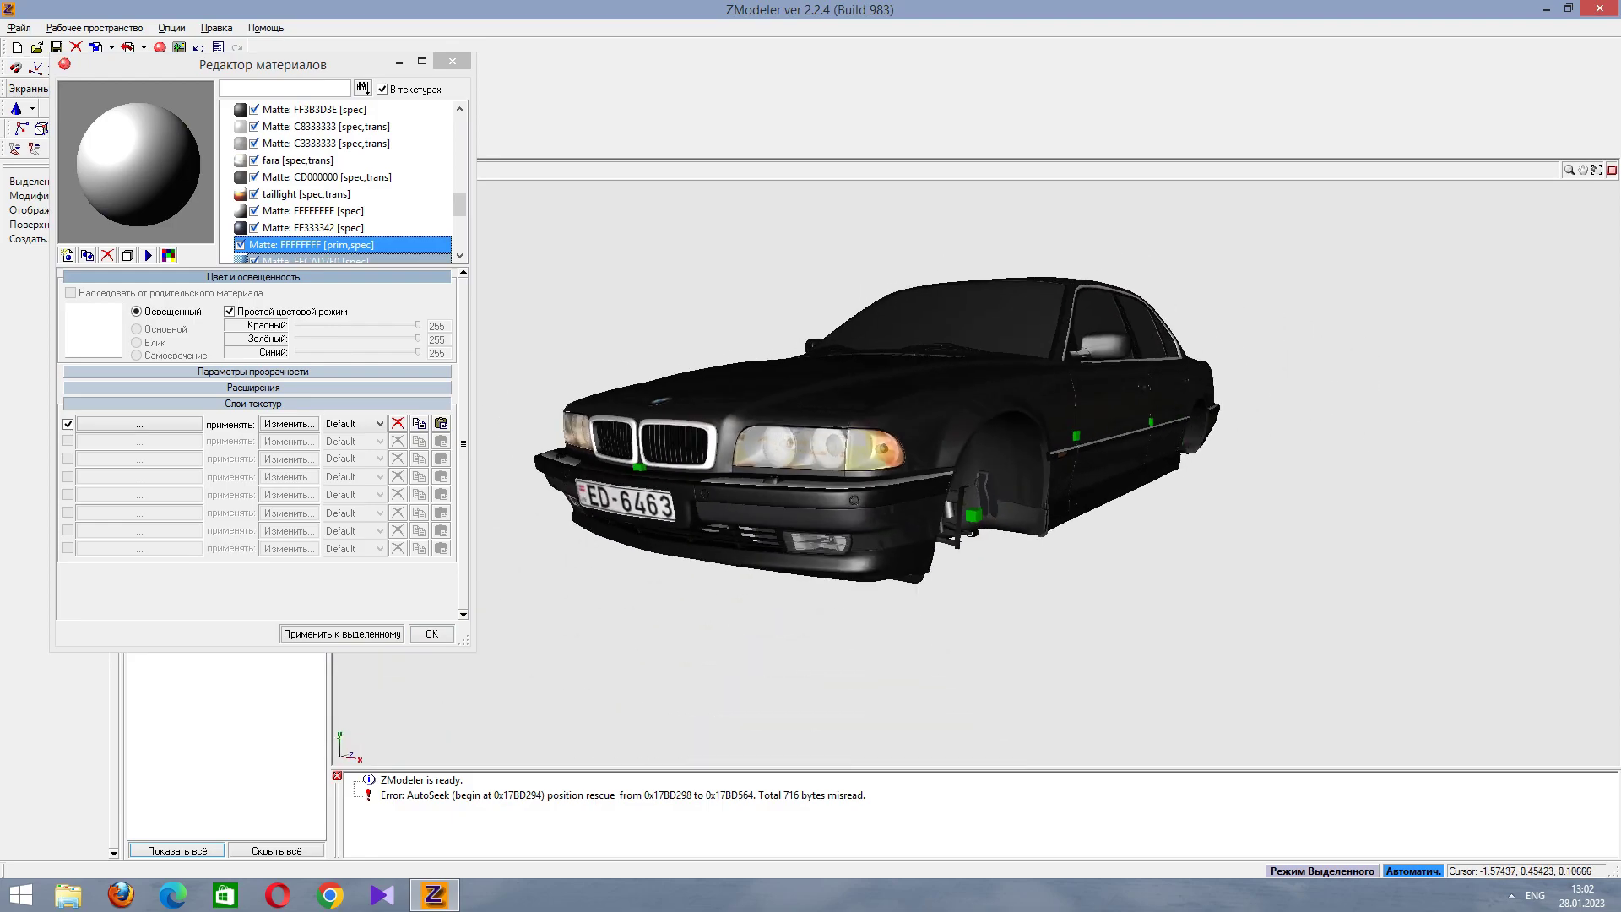
key("Down")
key("Down")
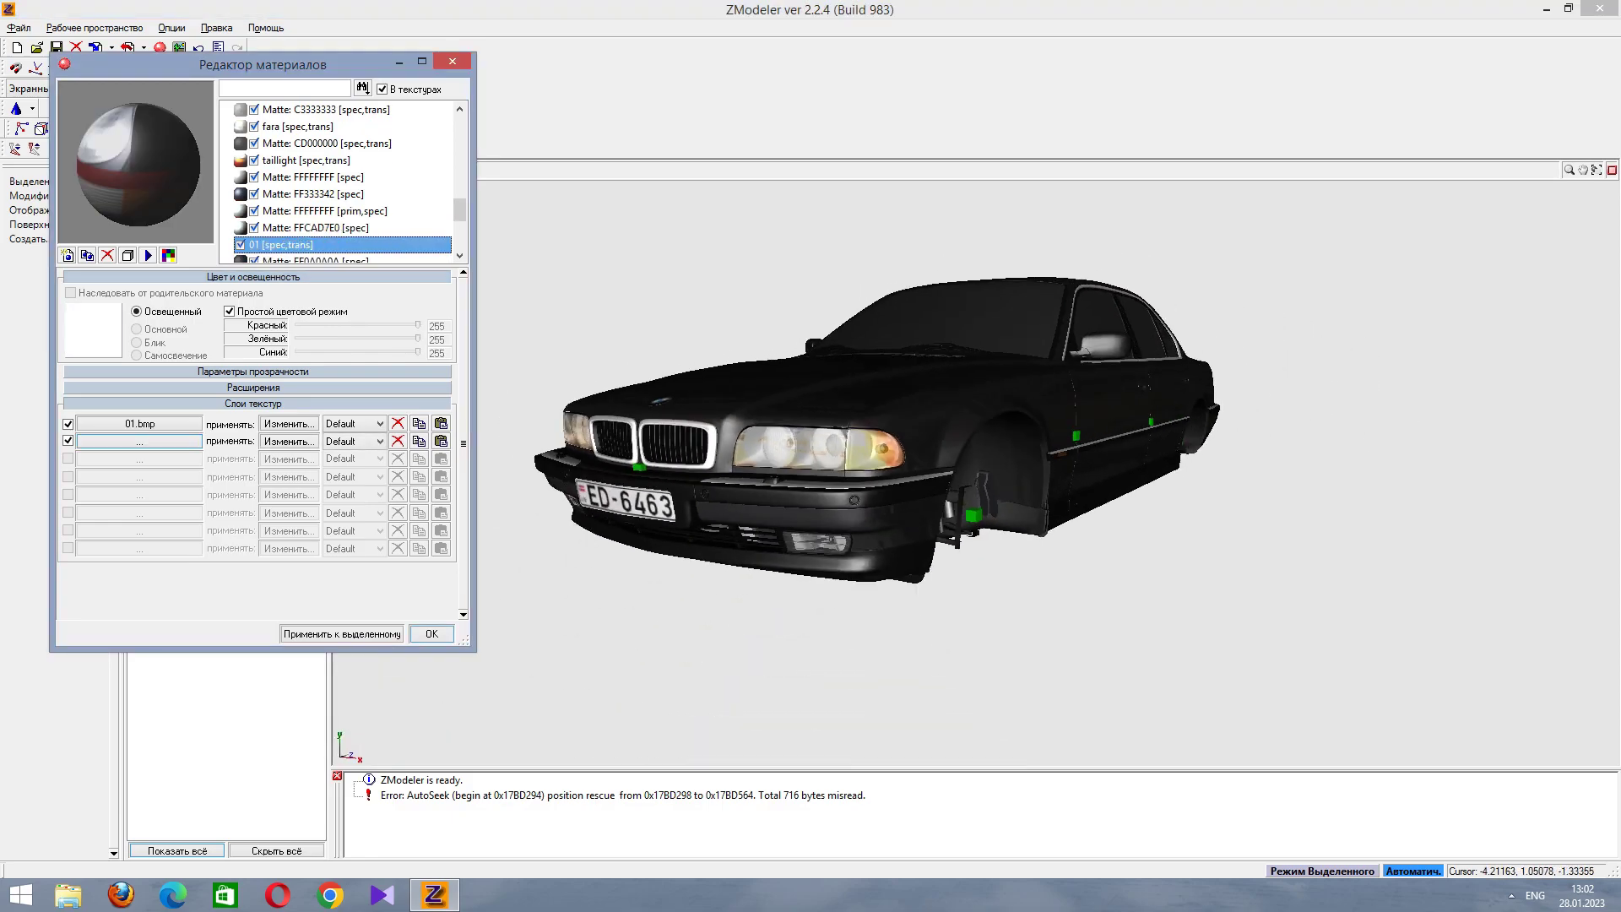
middle_click_drag(929, 465, 1300, 470)
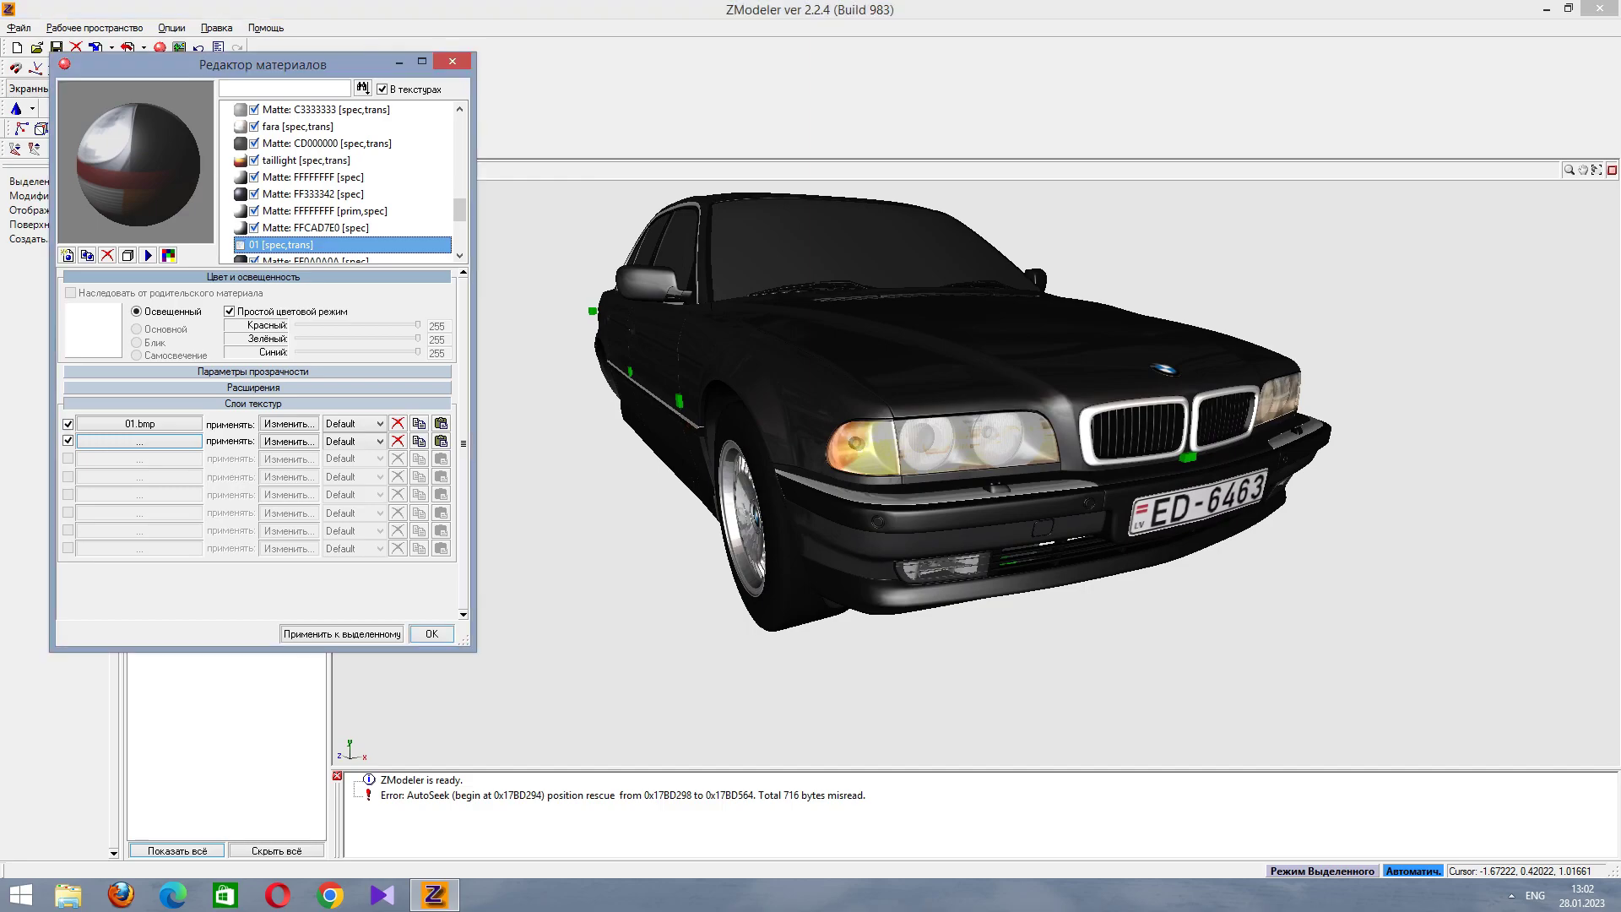
Preview the 01.bmp texture of the 01 [spec,trans] material and examine the car's rear with that material hidden.
left_click(139, 423)
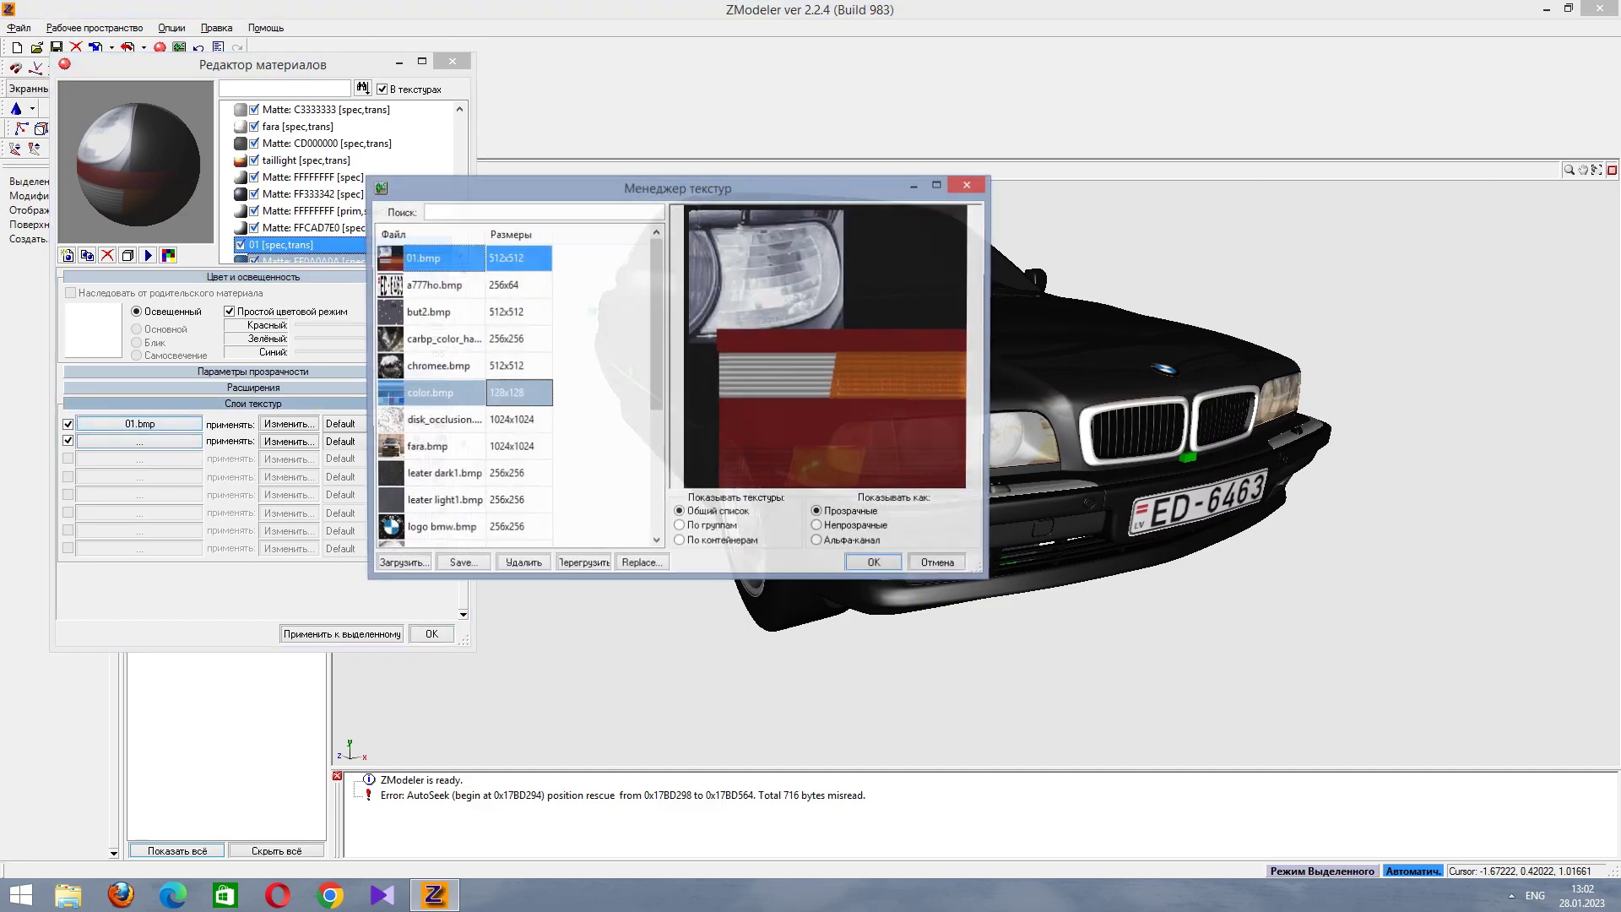
key("Return")
middle_click_drag(1098, 465, 743, 466)
left_click(240, 244)
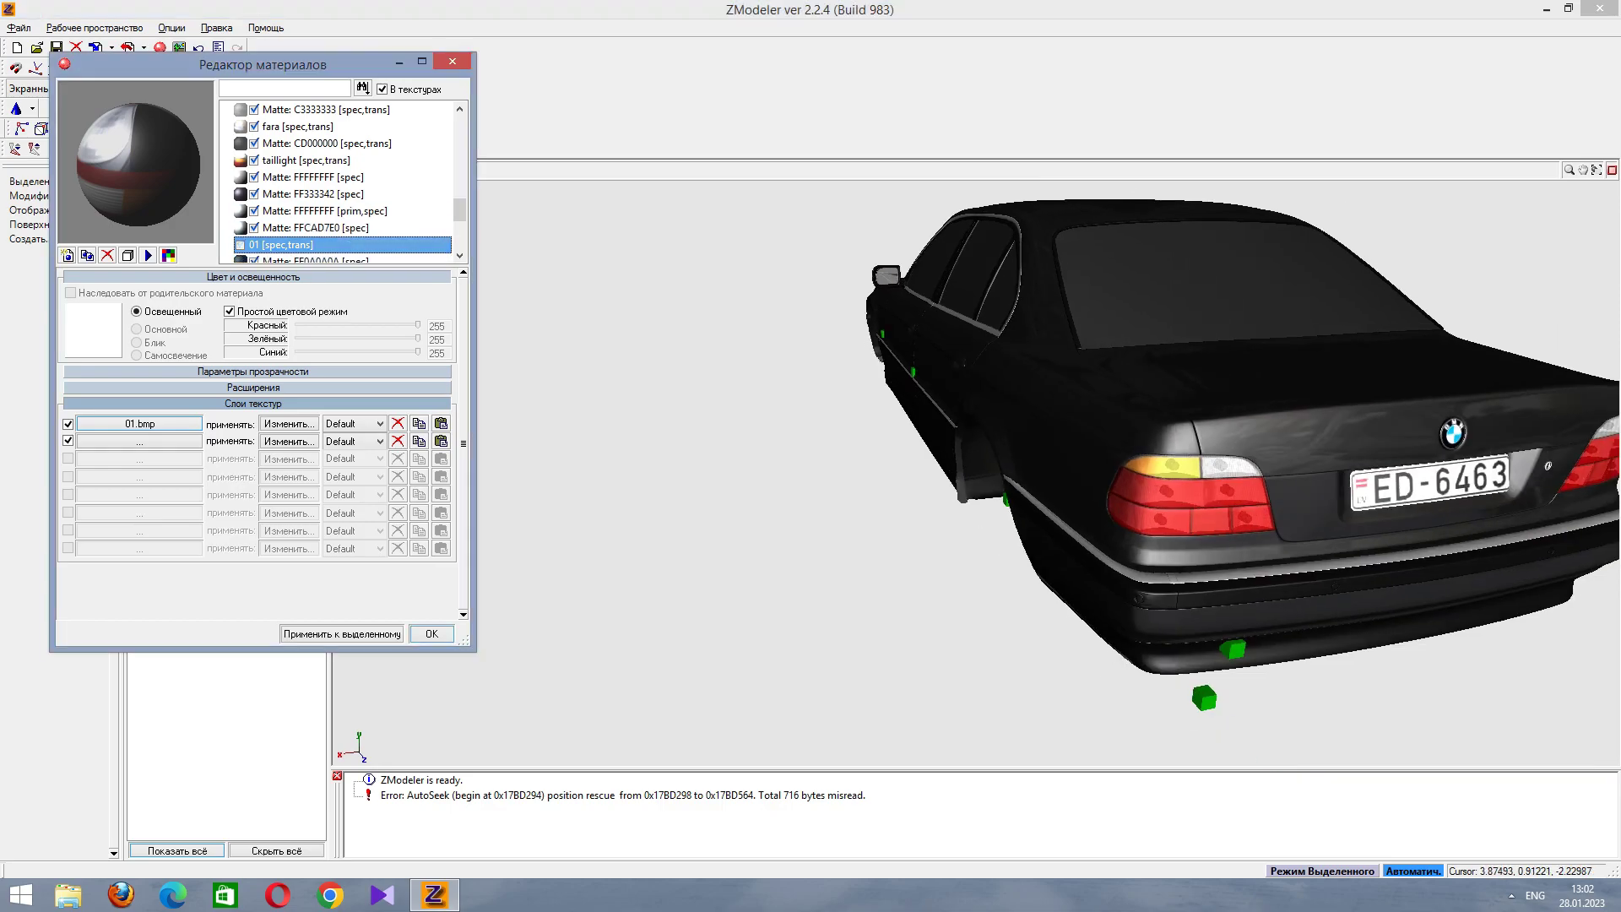
Toggle the visibility of the 01 [spec,trans] material while examining the interior and the headlight for where it is used.
middle_click_drag(971, 473, 971, 389)
scroll(971, 388, "down", 10)
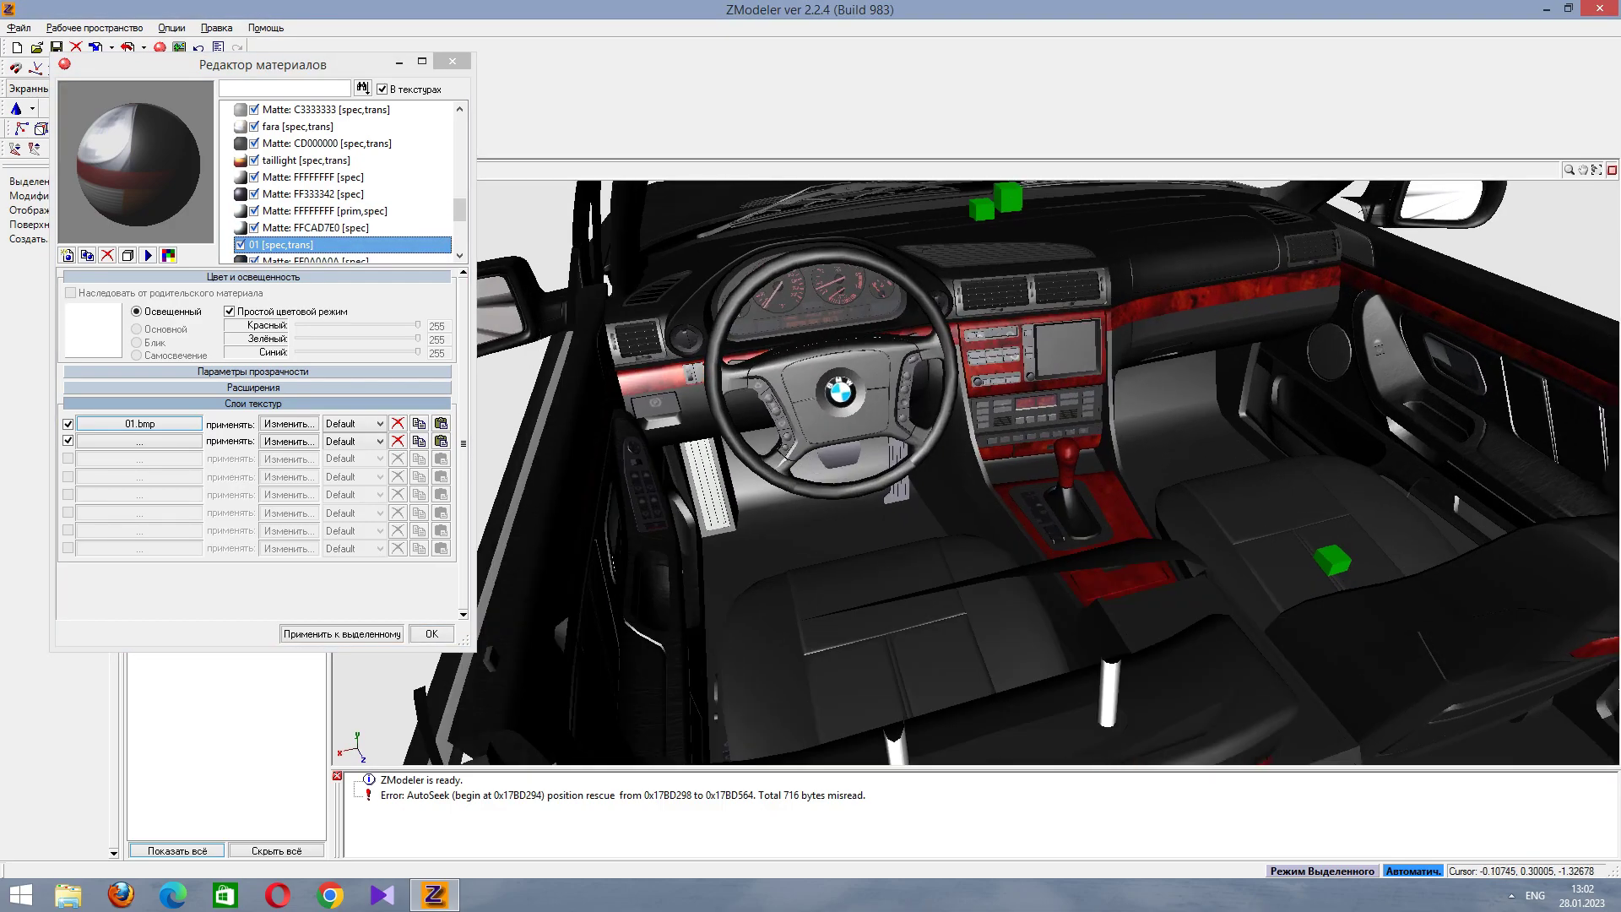
left_click(241, 245)
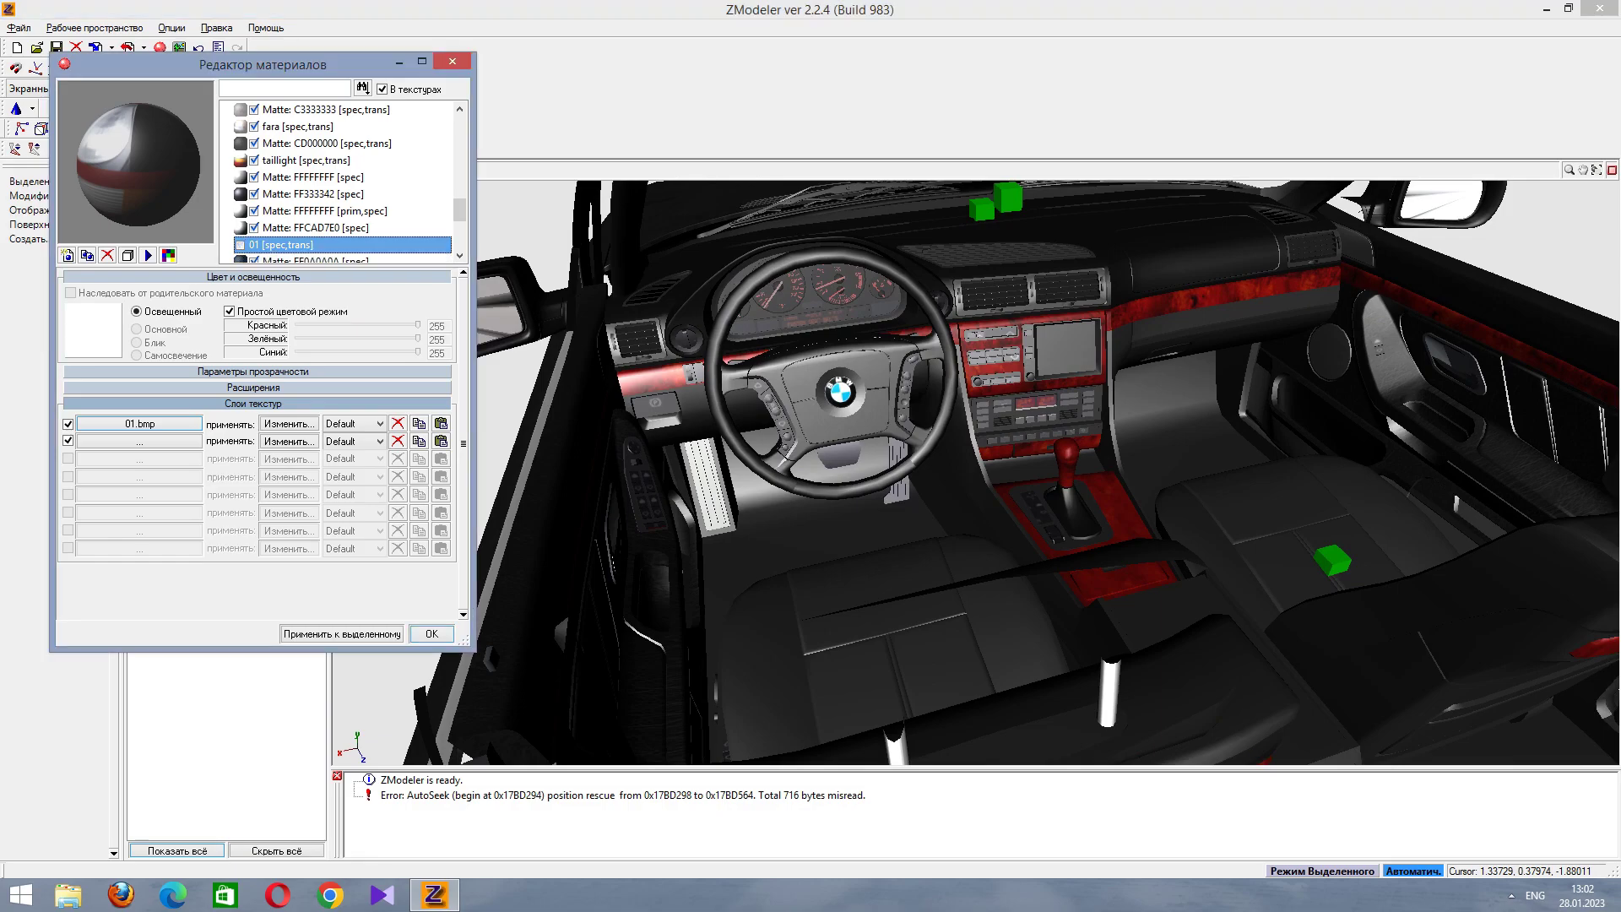
scroll(1049, 473, "up", 10)
middle_click_drag(1048, 473, 929, 473)
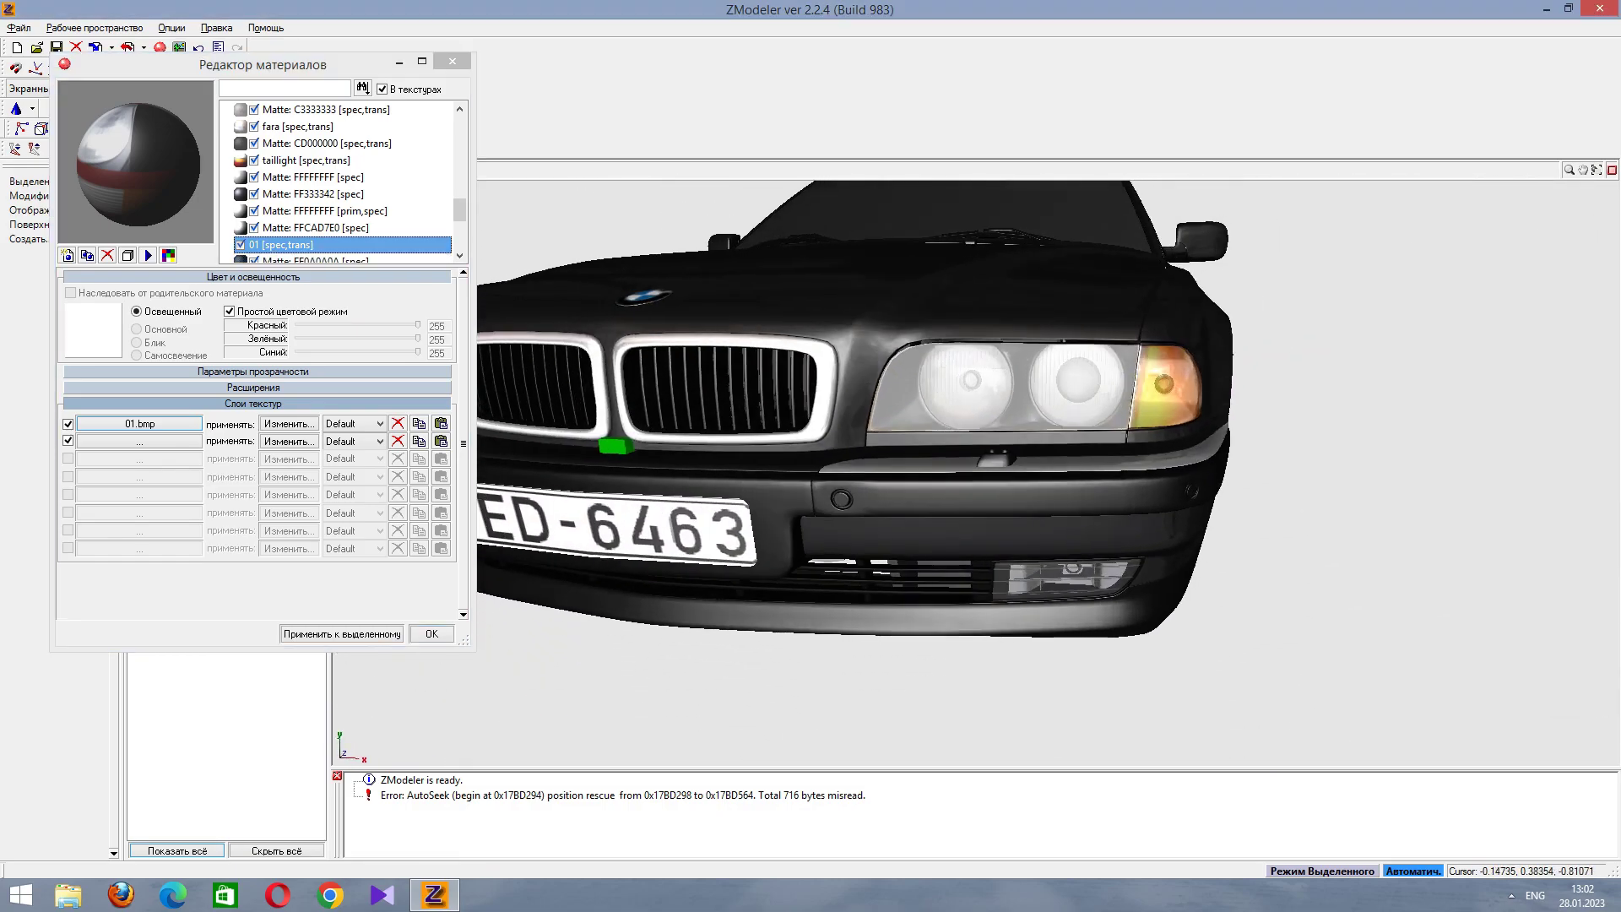
scroll(928, 473, "down", 5)
scroll(971, 473, "down", 5)
scroll(971, 473, "up", 4)
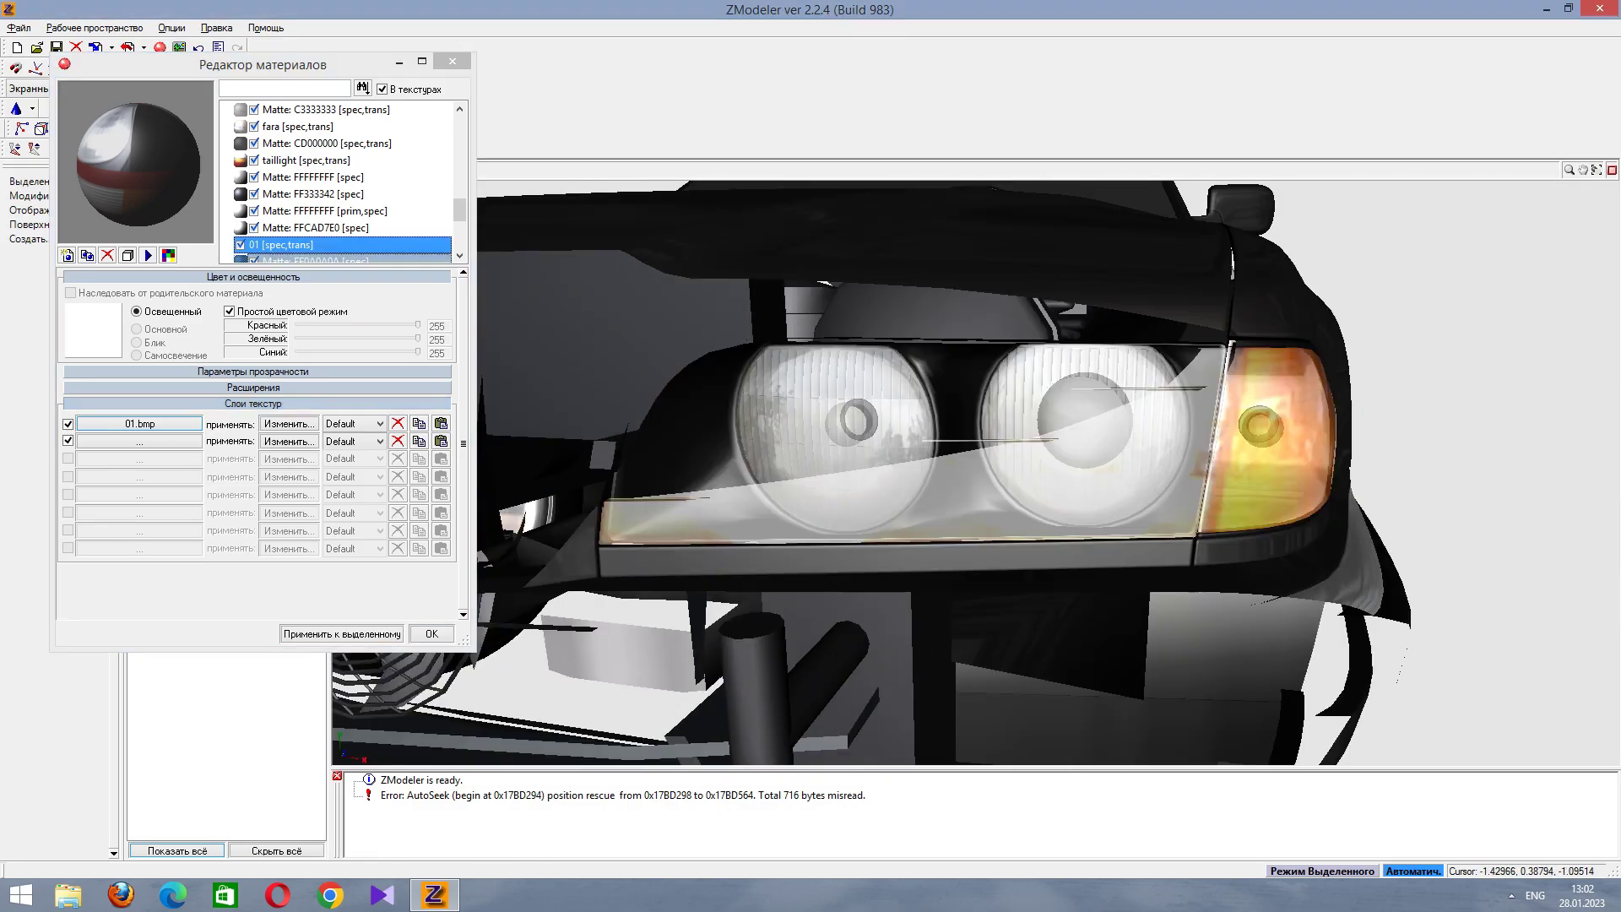
left_click(241, 245)
Hide the taillight [spec,trans] material and examine the rear lights beneath it, selecting Matte: FFFFFFFF [prim,spec] for comparison.
key("Up")
key("Up")
key("Up")
key("Up")
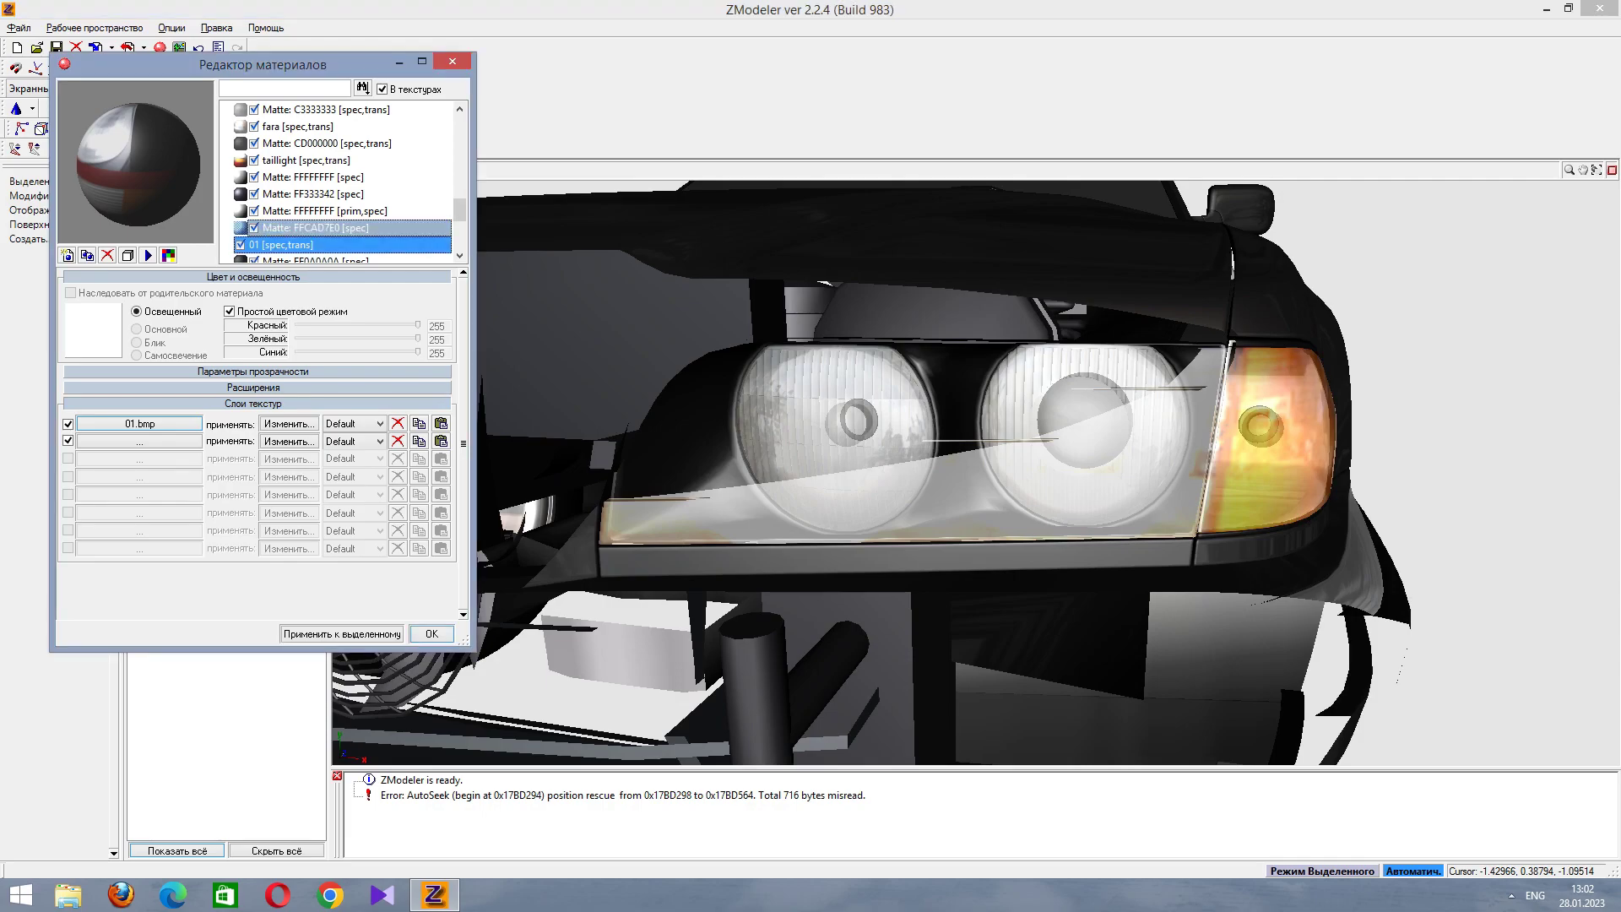
key("Up")
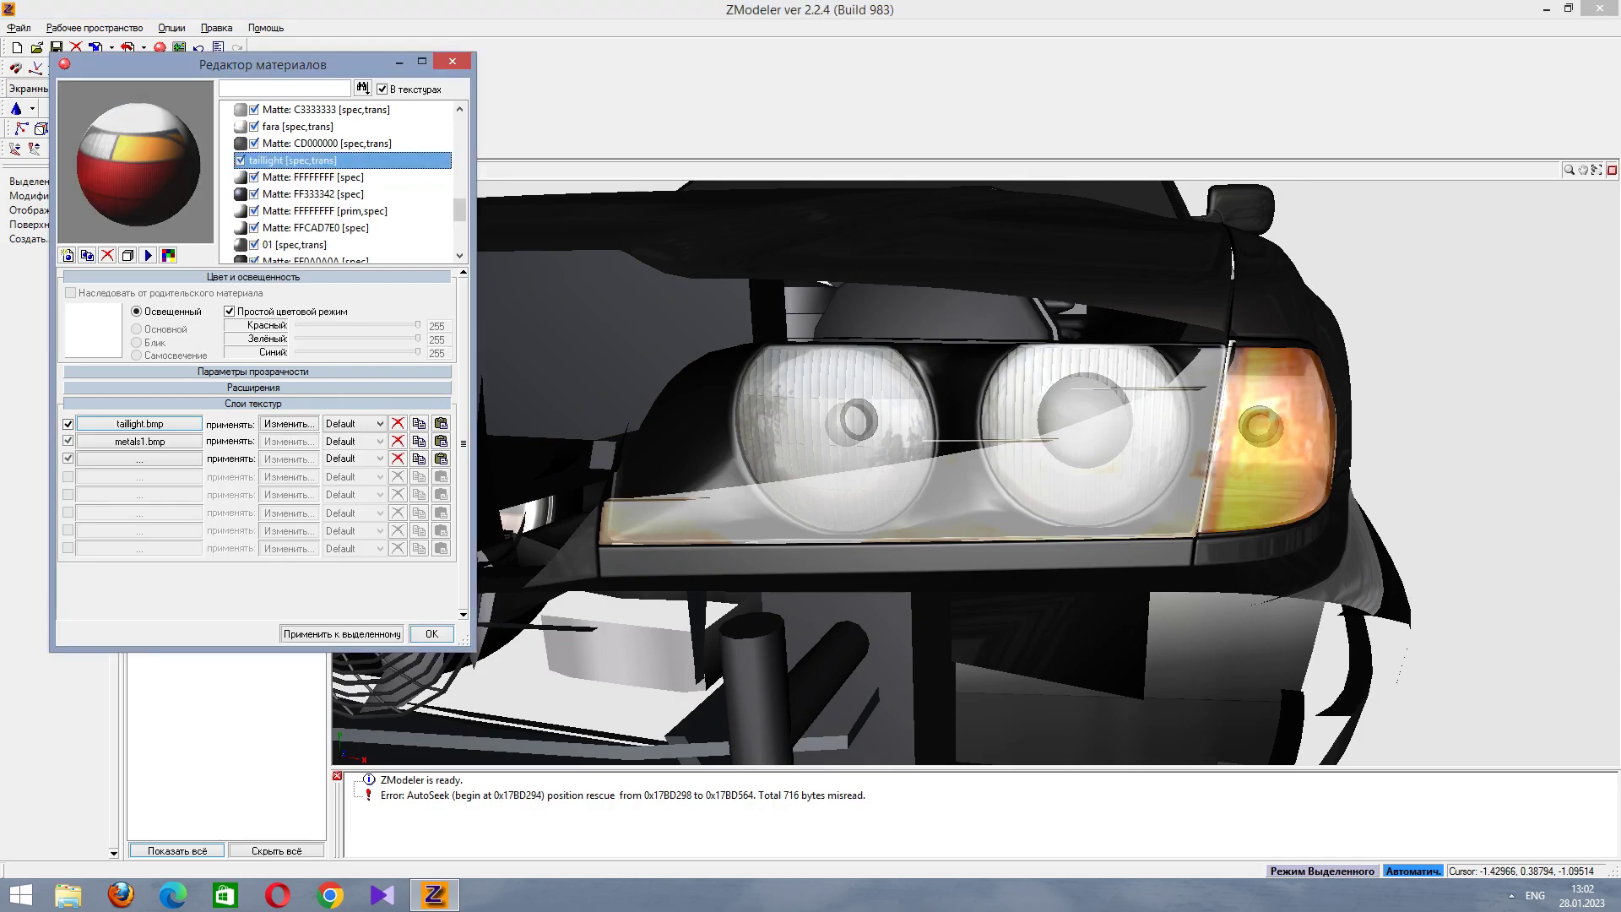
middle_click_drag(971, 473, 836, 490)
left_click(312, 210)
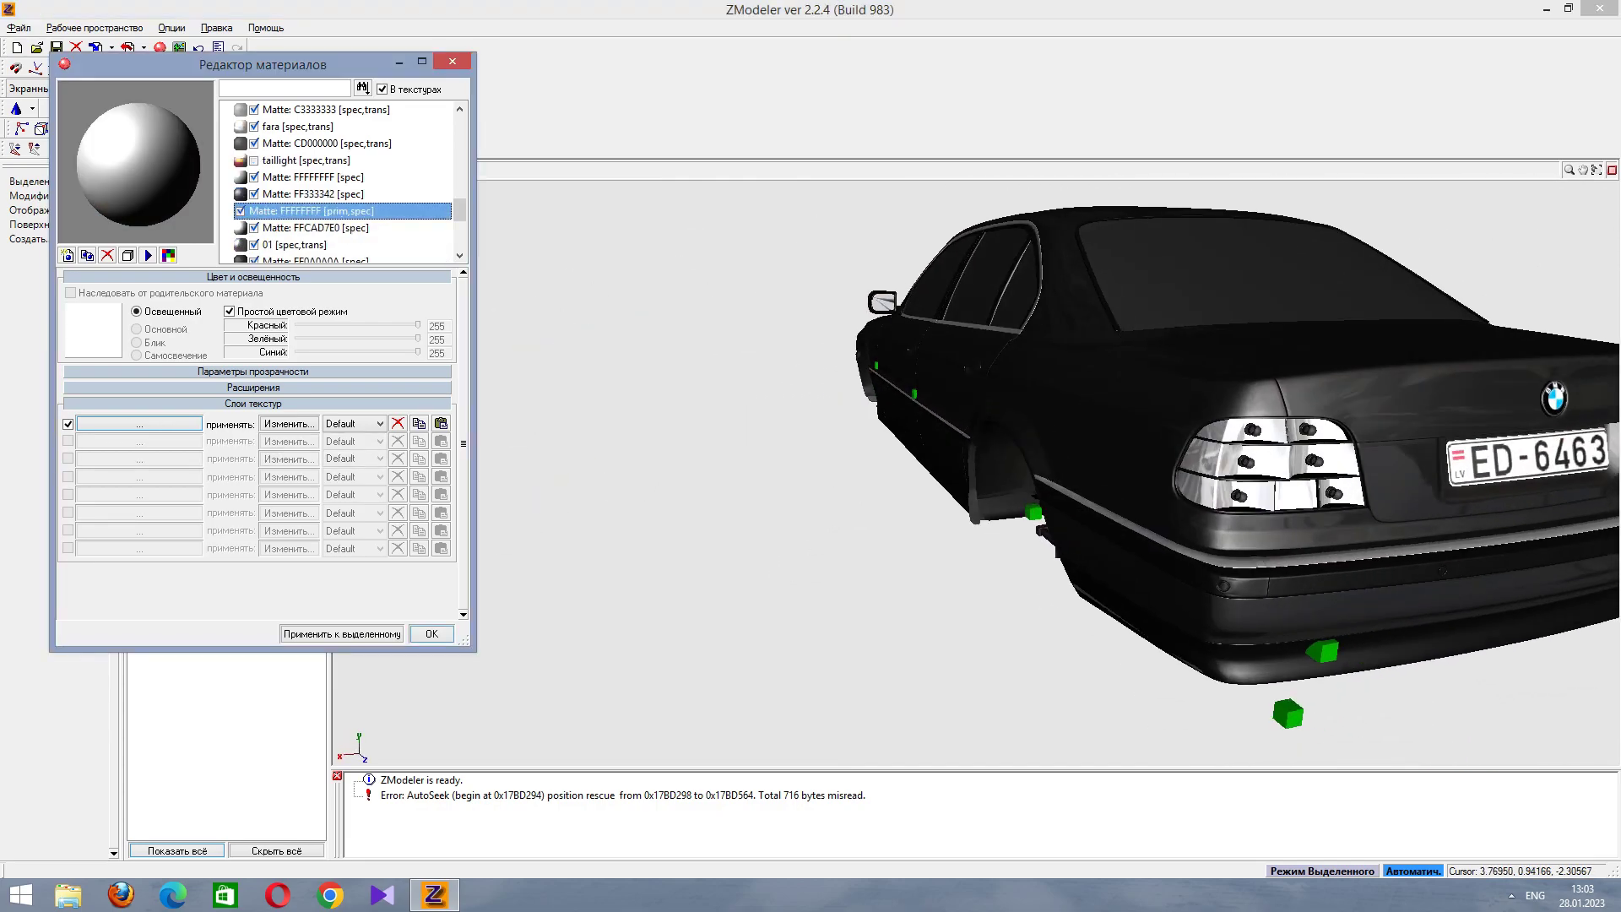
Recheck the 01 [spec,trans] material, show the taillight material again and display the settings of Matte: FFCAD7E0 [spec].
left_click(312, 227)
left_click(313, 244)
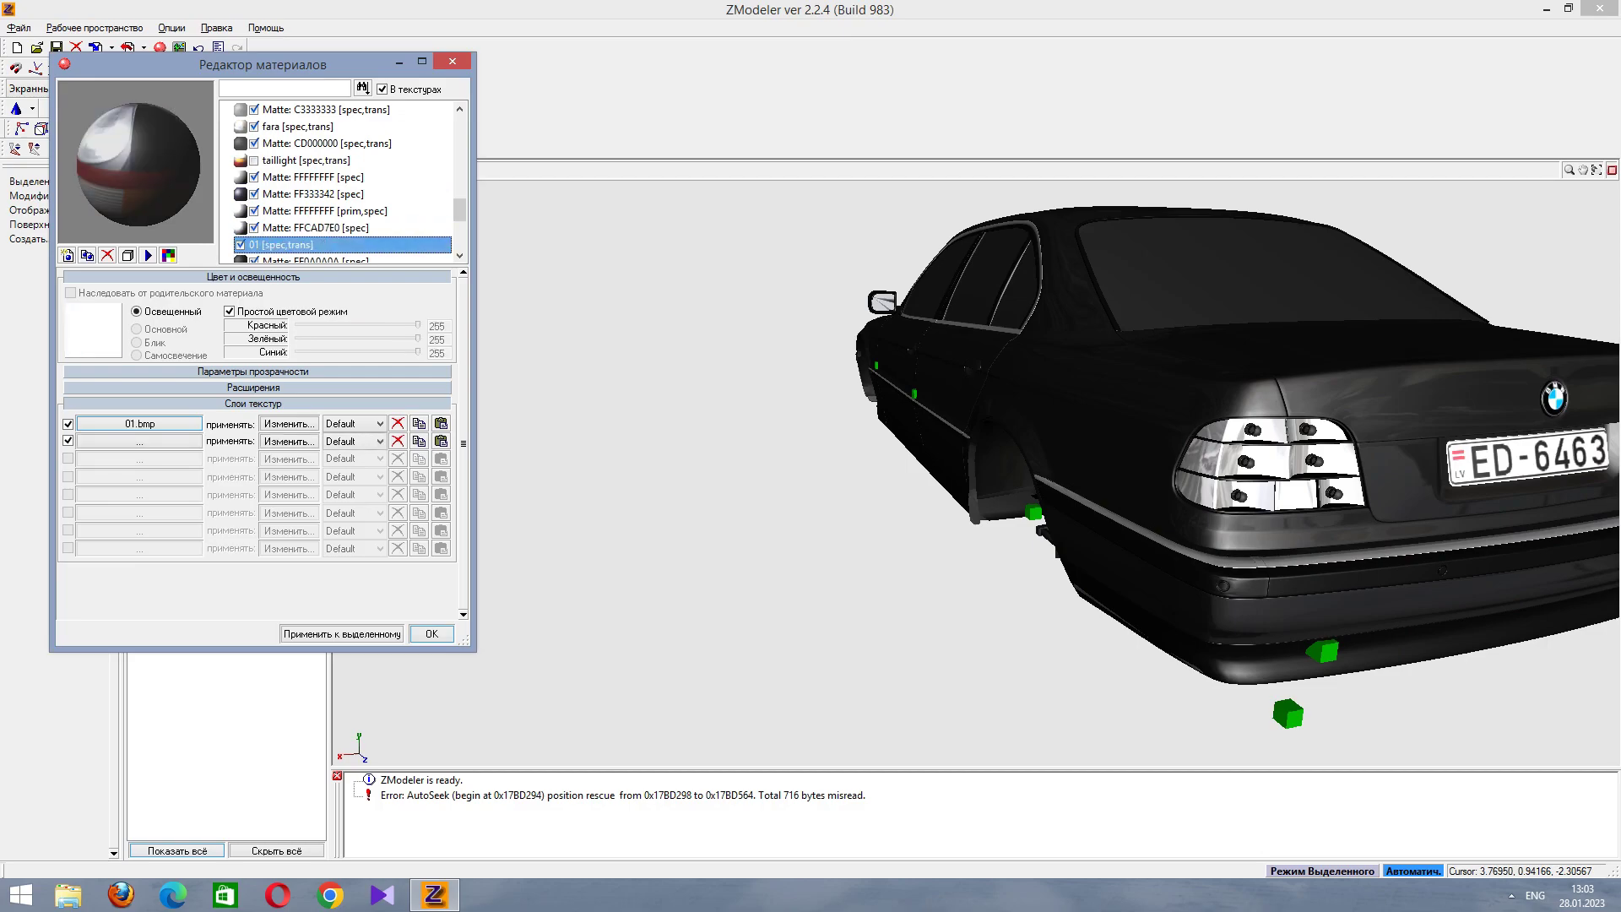
middle_click_drag(929, 506, 676, 506)
key("ctrl+s")
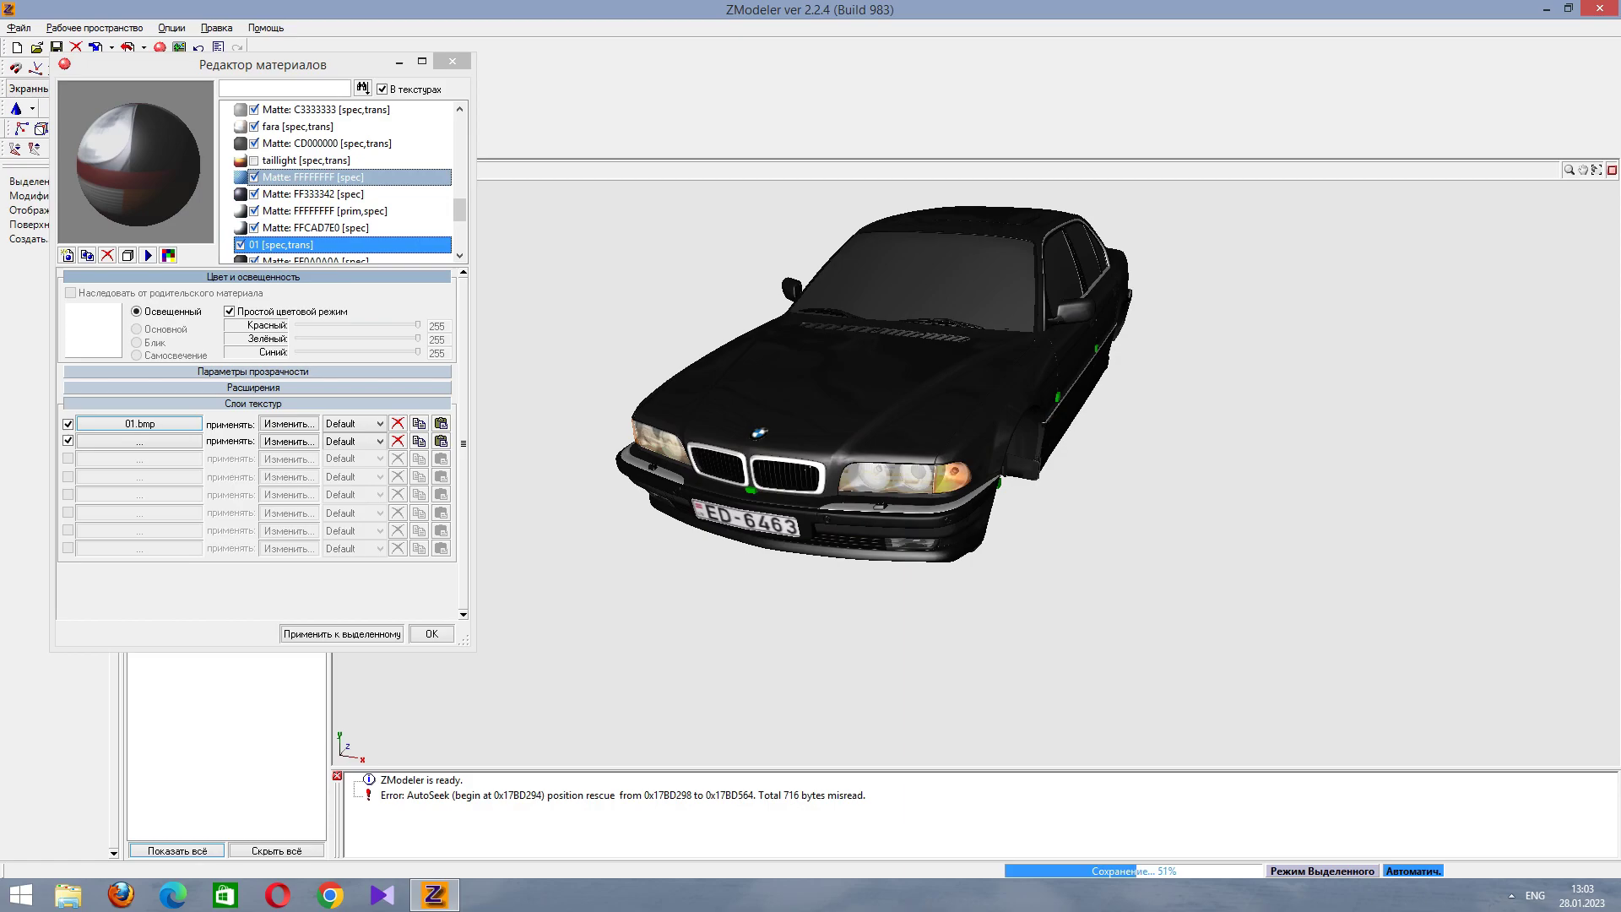
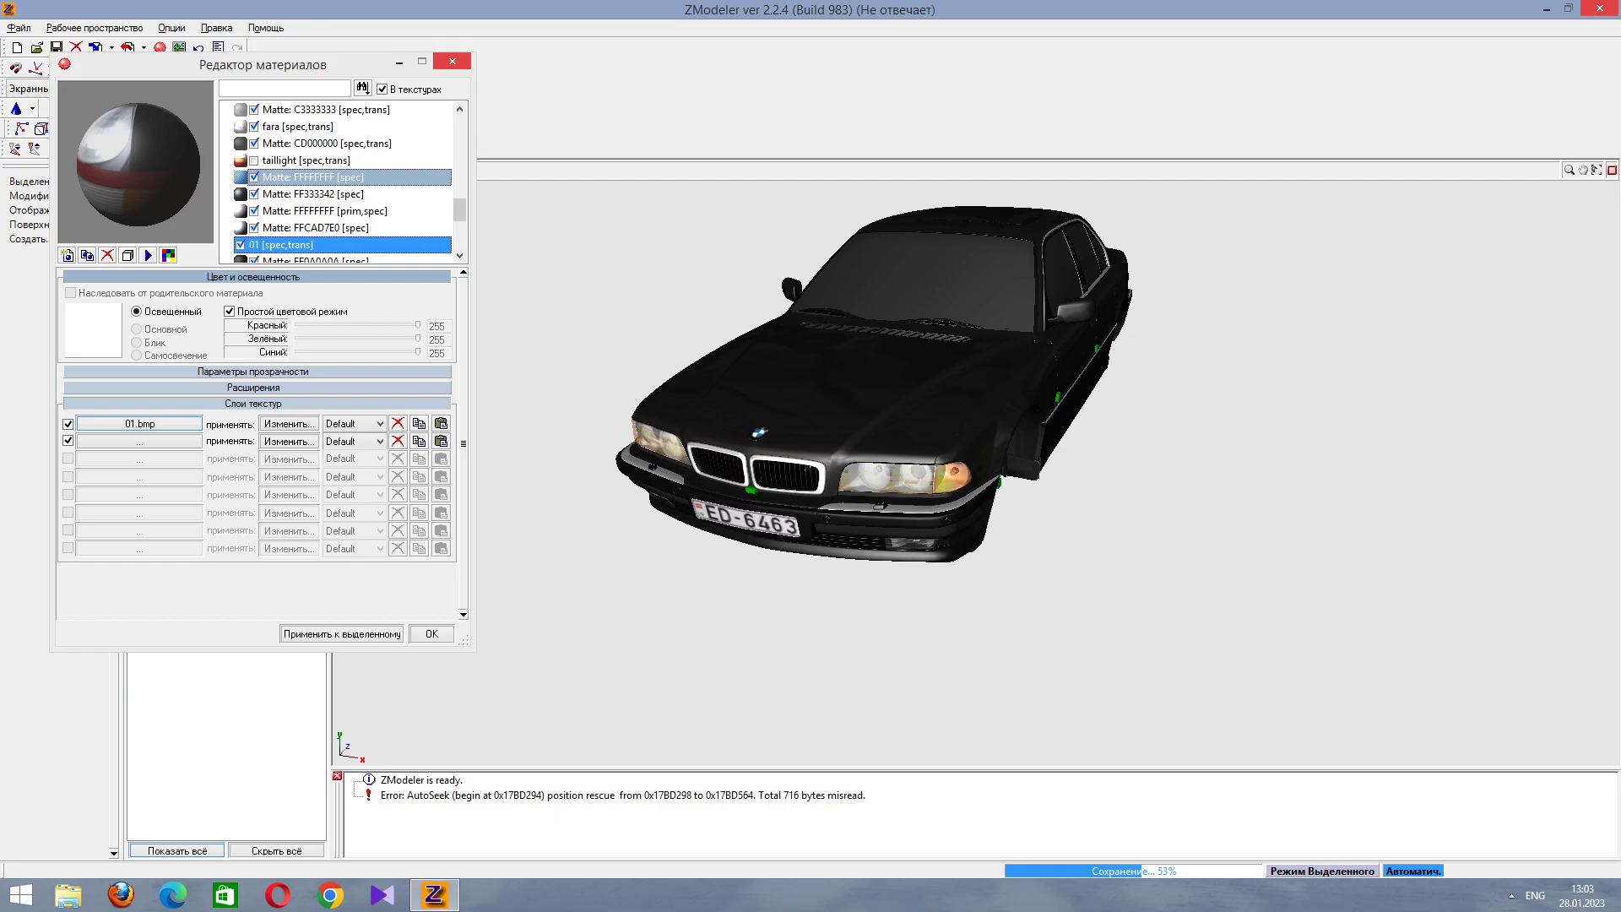
left_click(292, 159)
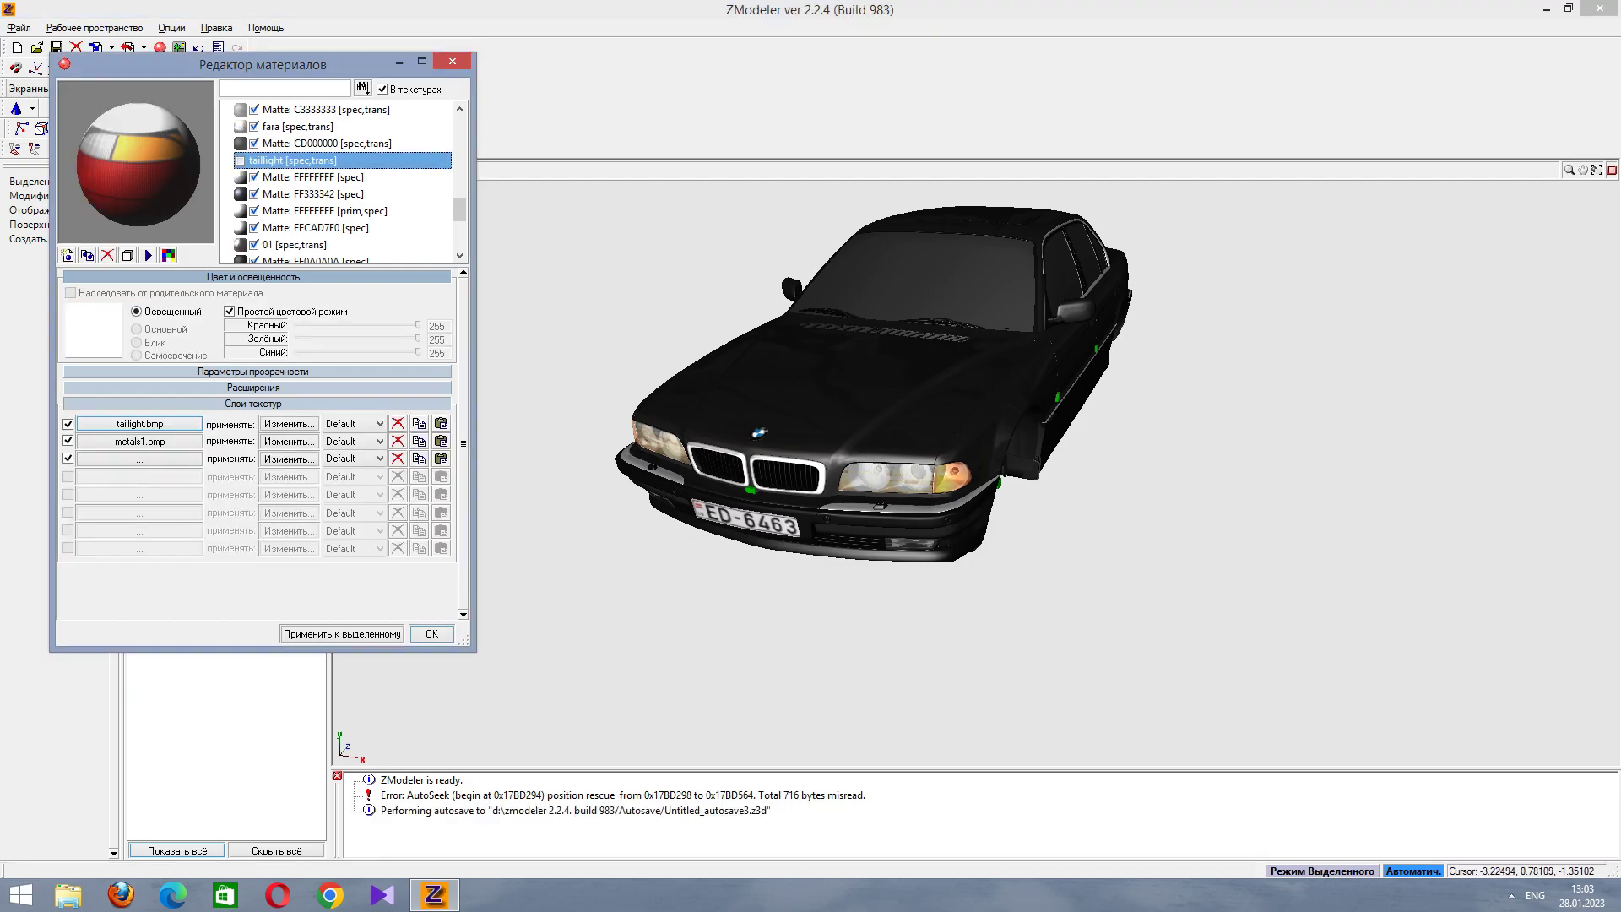
left_click(302, 227)
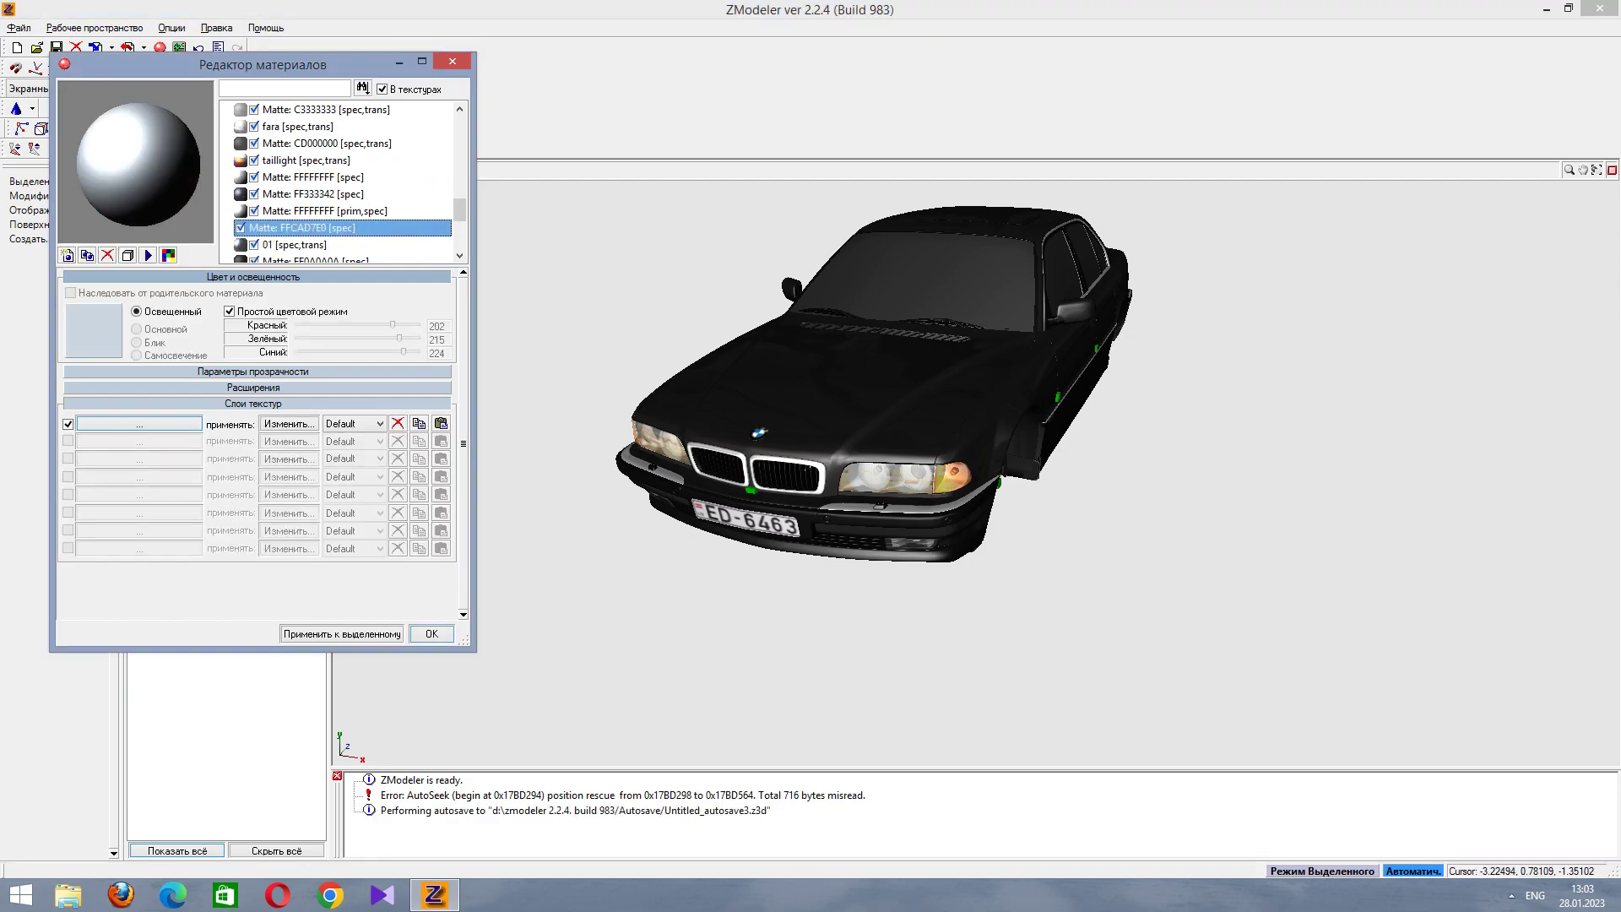
Look through the materials 01 and Matte: FF0A0A0A, toggling the visibility of Matte: FF0A0A0A to locate its parts on the car.
key("Down")
key("Up")
key("Down")
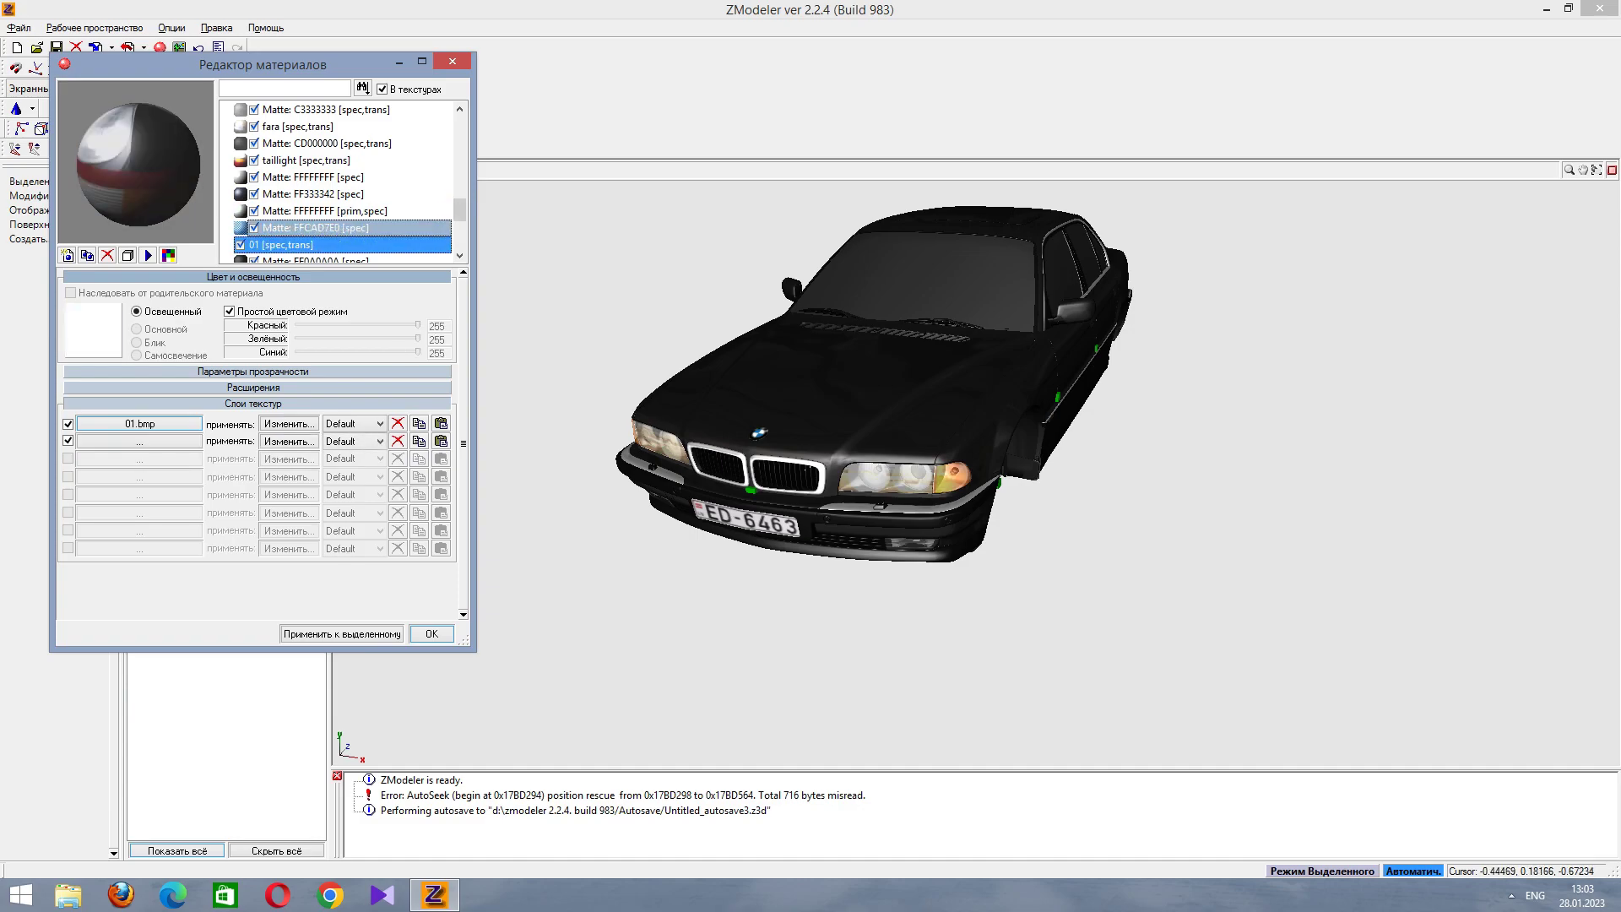
key("F2")
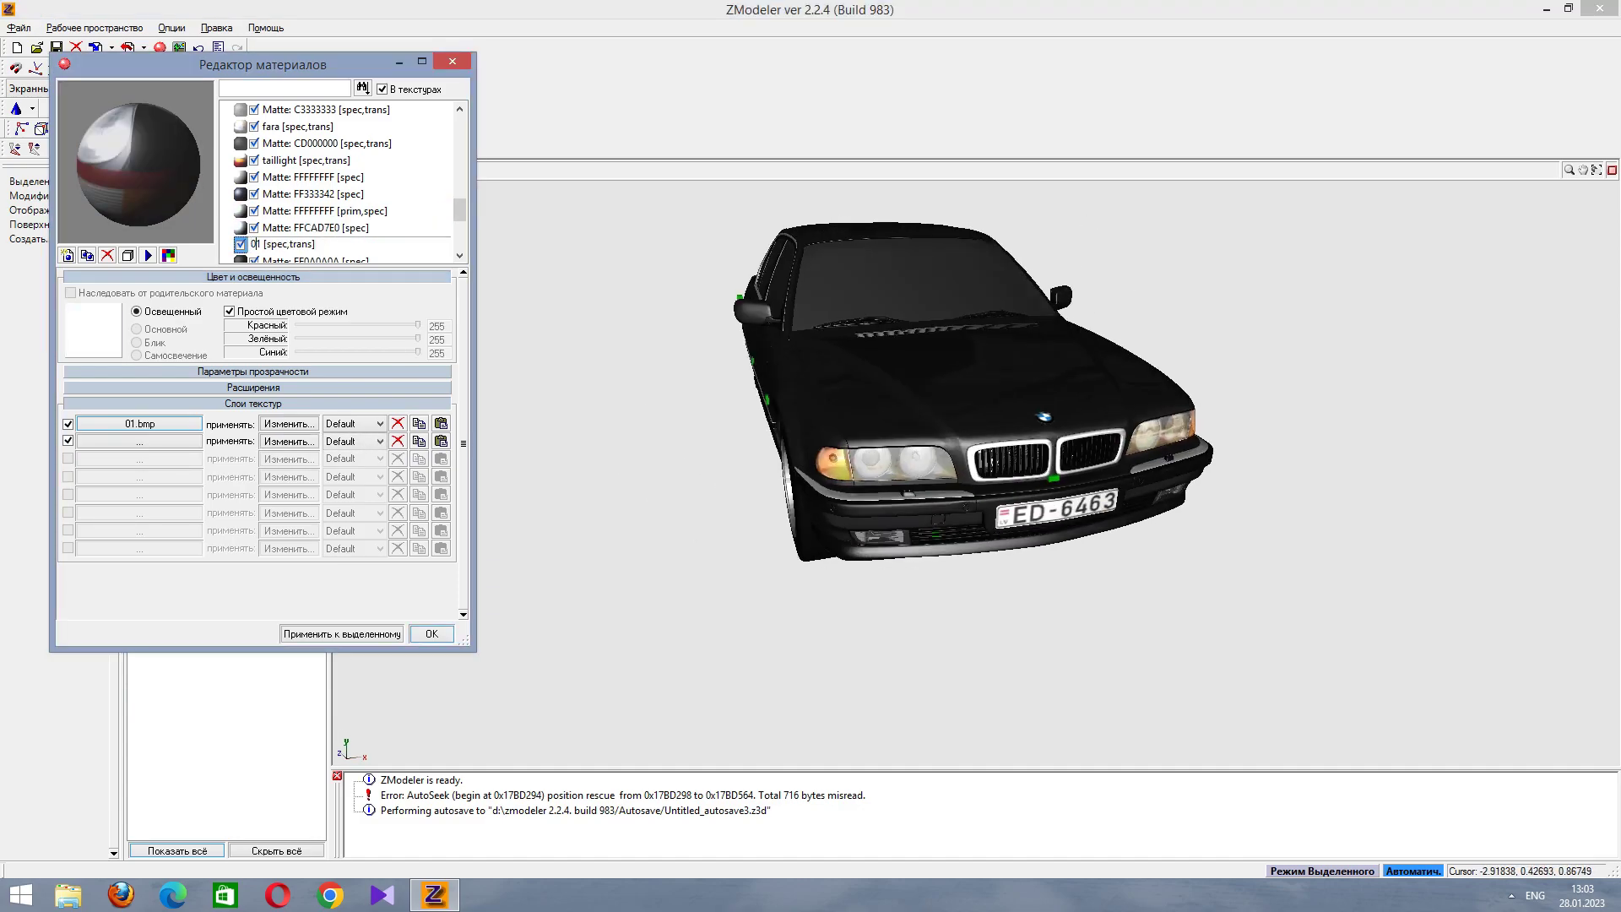
key("Return")
key("Down")
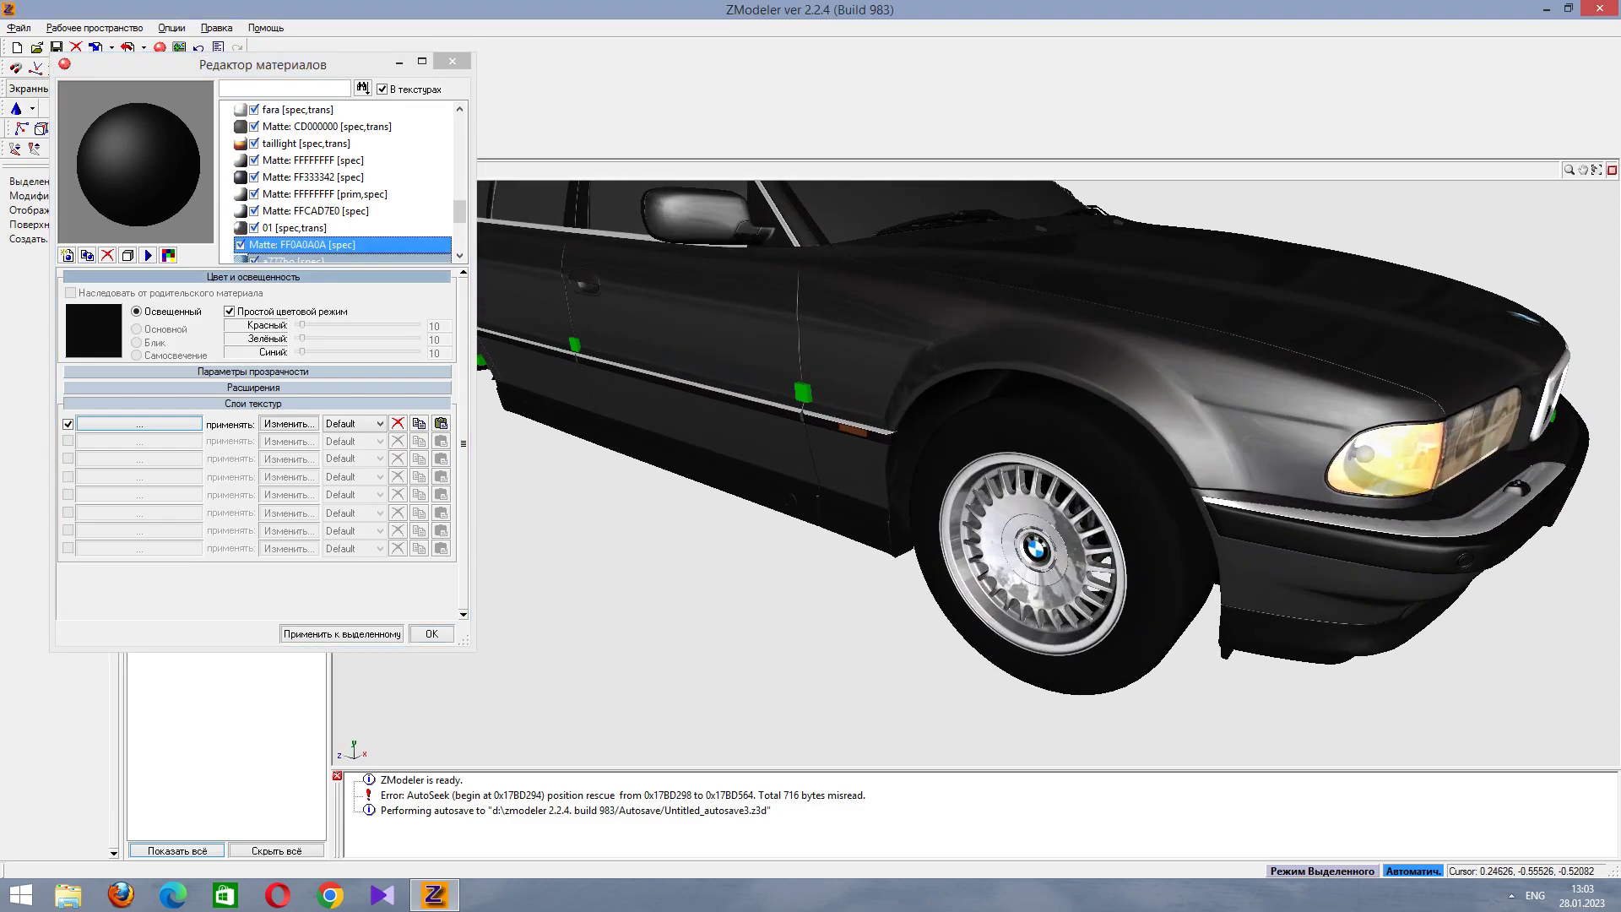
left_click(240, 245)
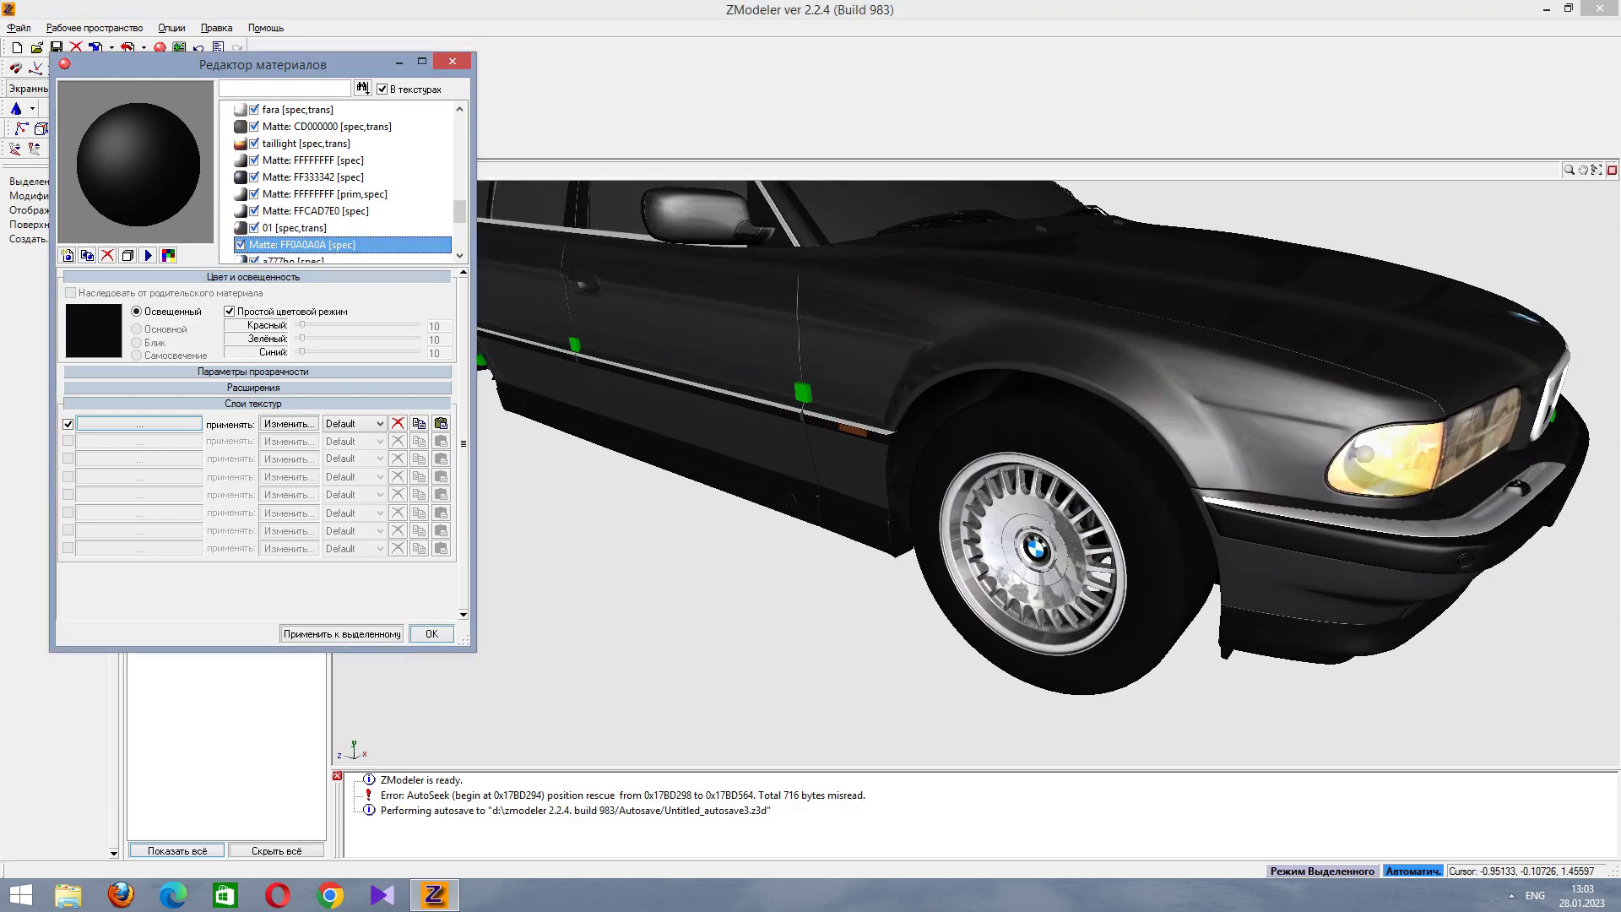
left_click(240, 245)
Set the red, green and blue values of the a777ho material to 255.
left_click(287, 260)
key("space")
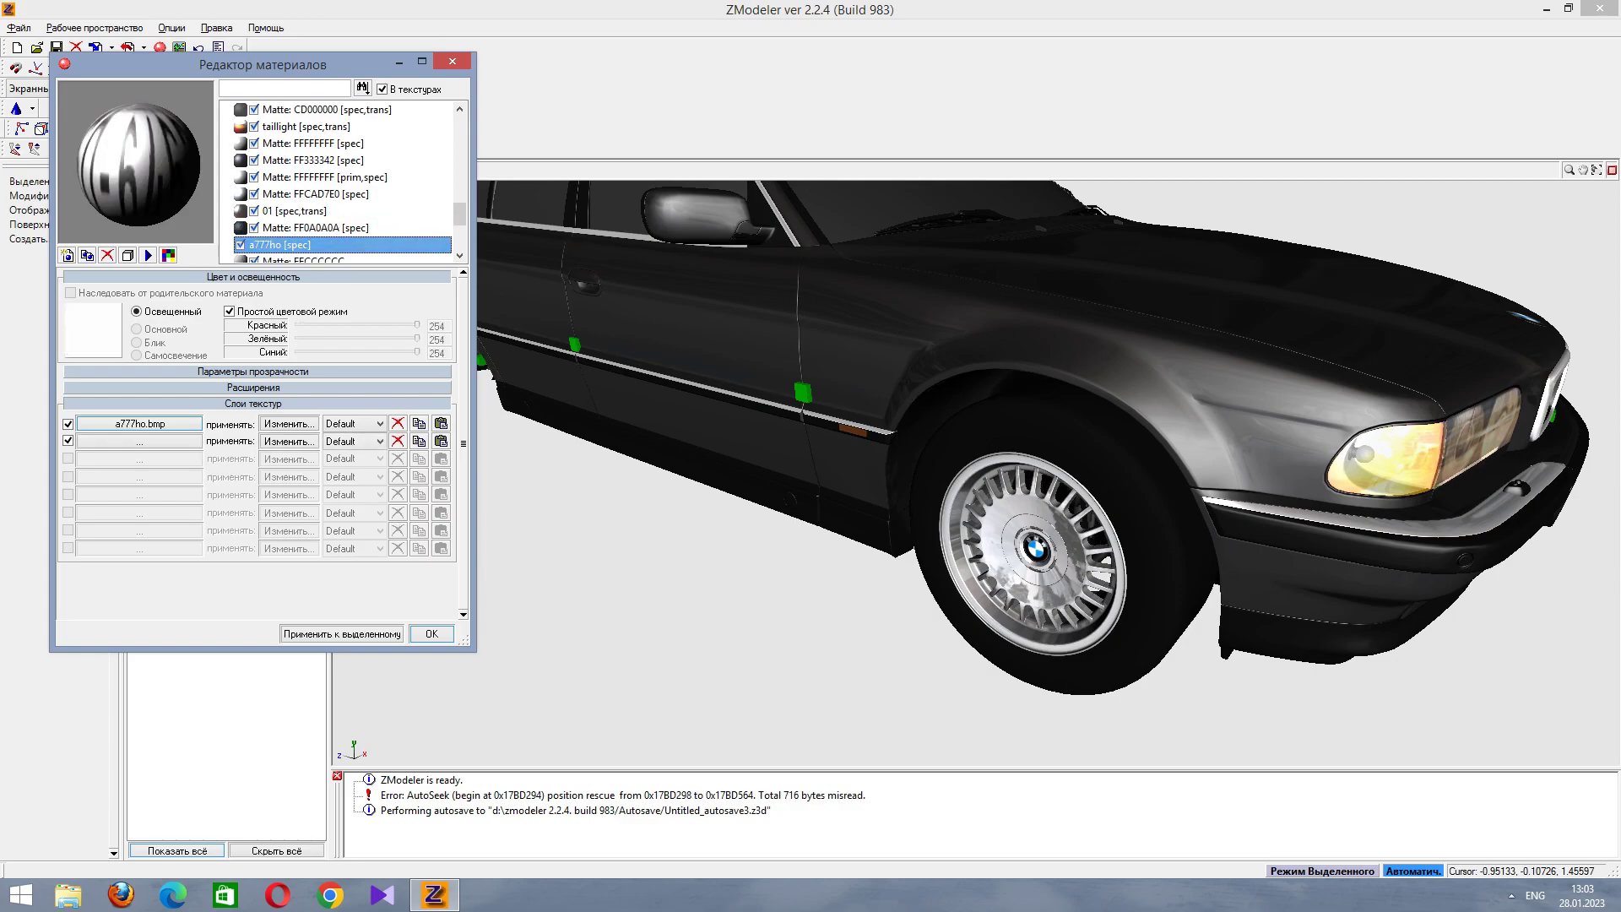
key("Tab")
key("Tab")
key("Right")
key("Tab")
key("Right")
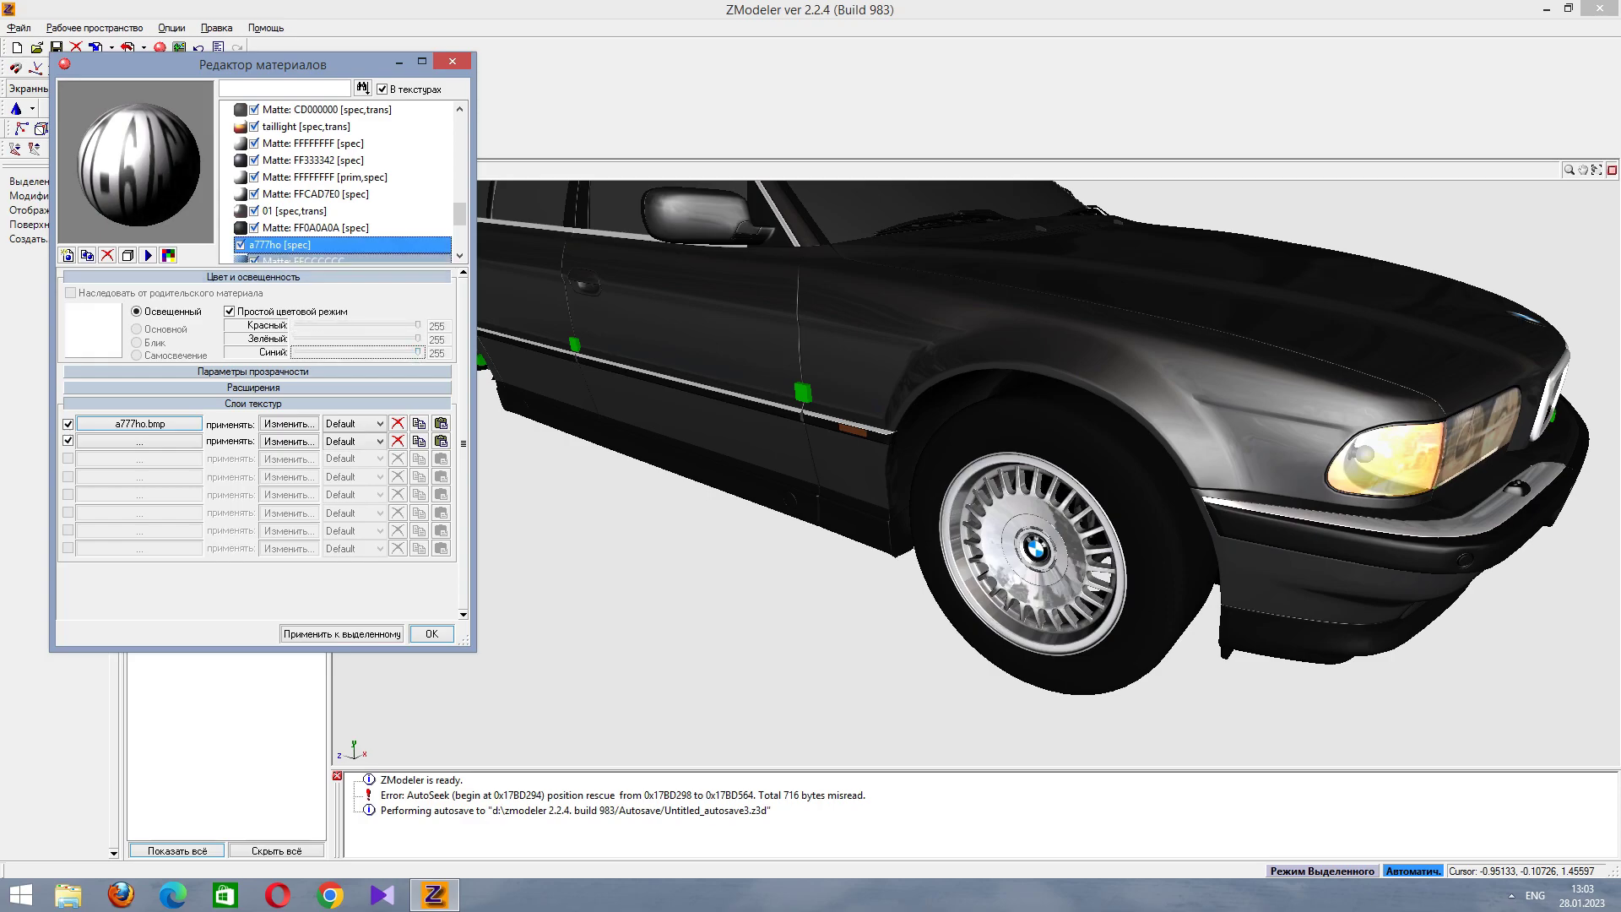
Toggle the visibility of the a777ho and Matte: FFCCCCCC materials and inspect the car from several sides to locate the parts using them.
middle_click_drag(971, 423, 1182, 426)
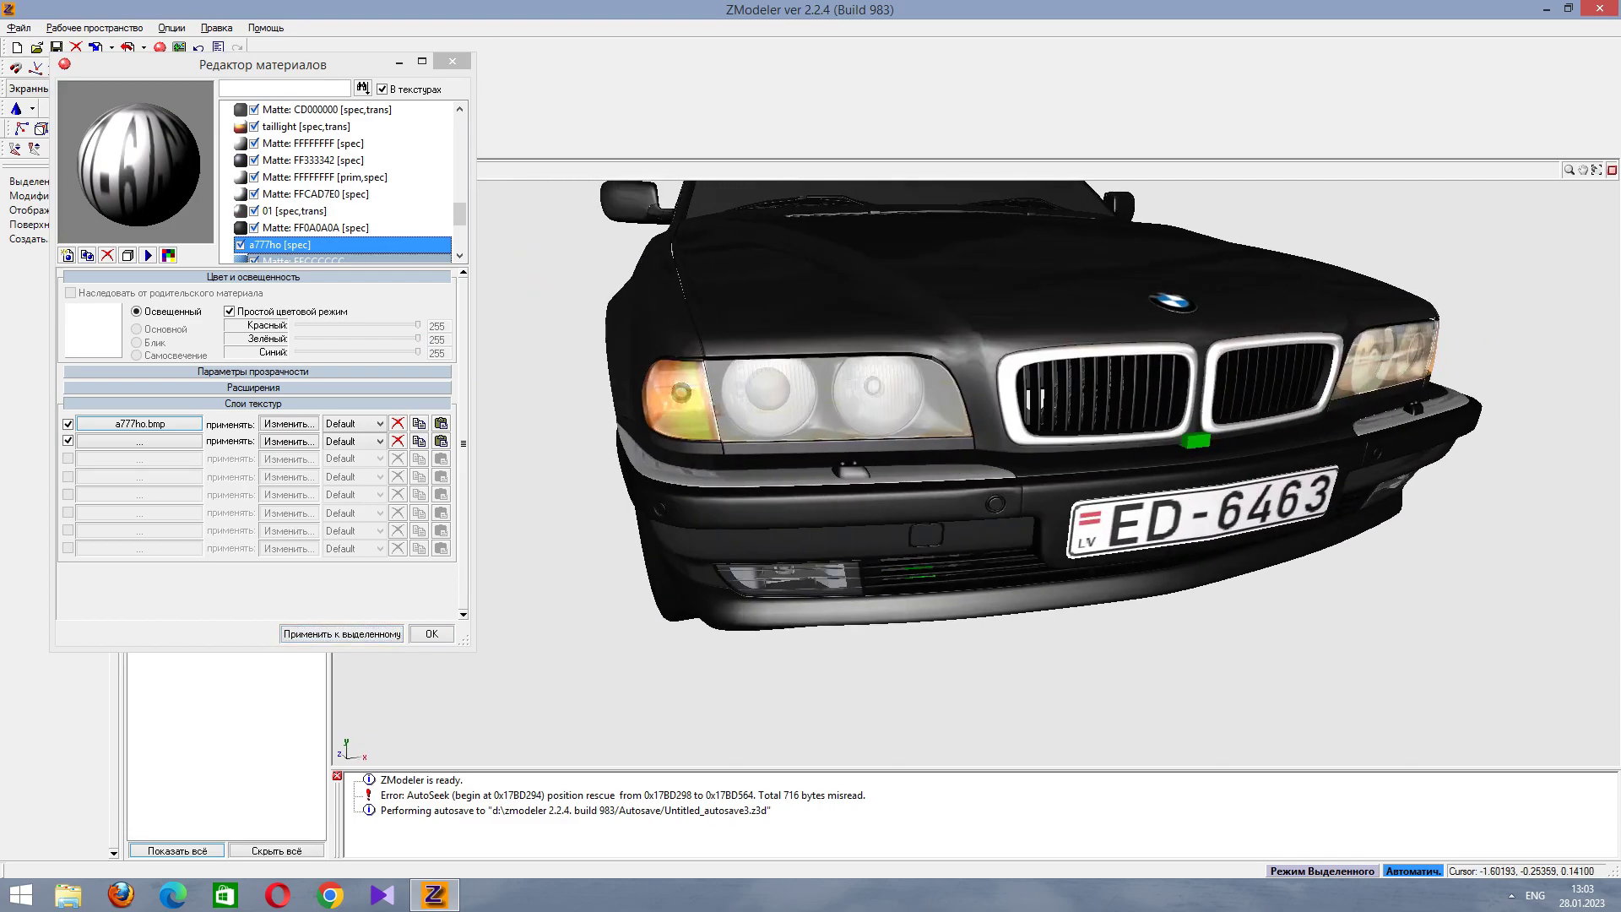
left_click(240, 245)
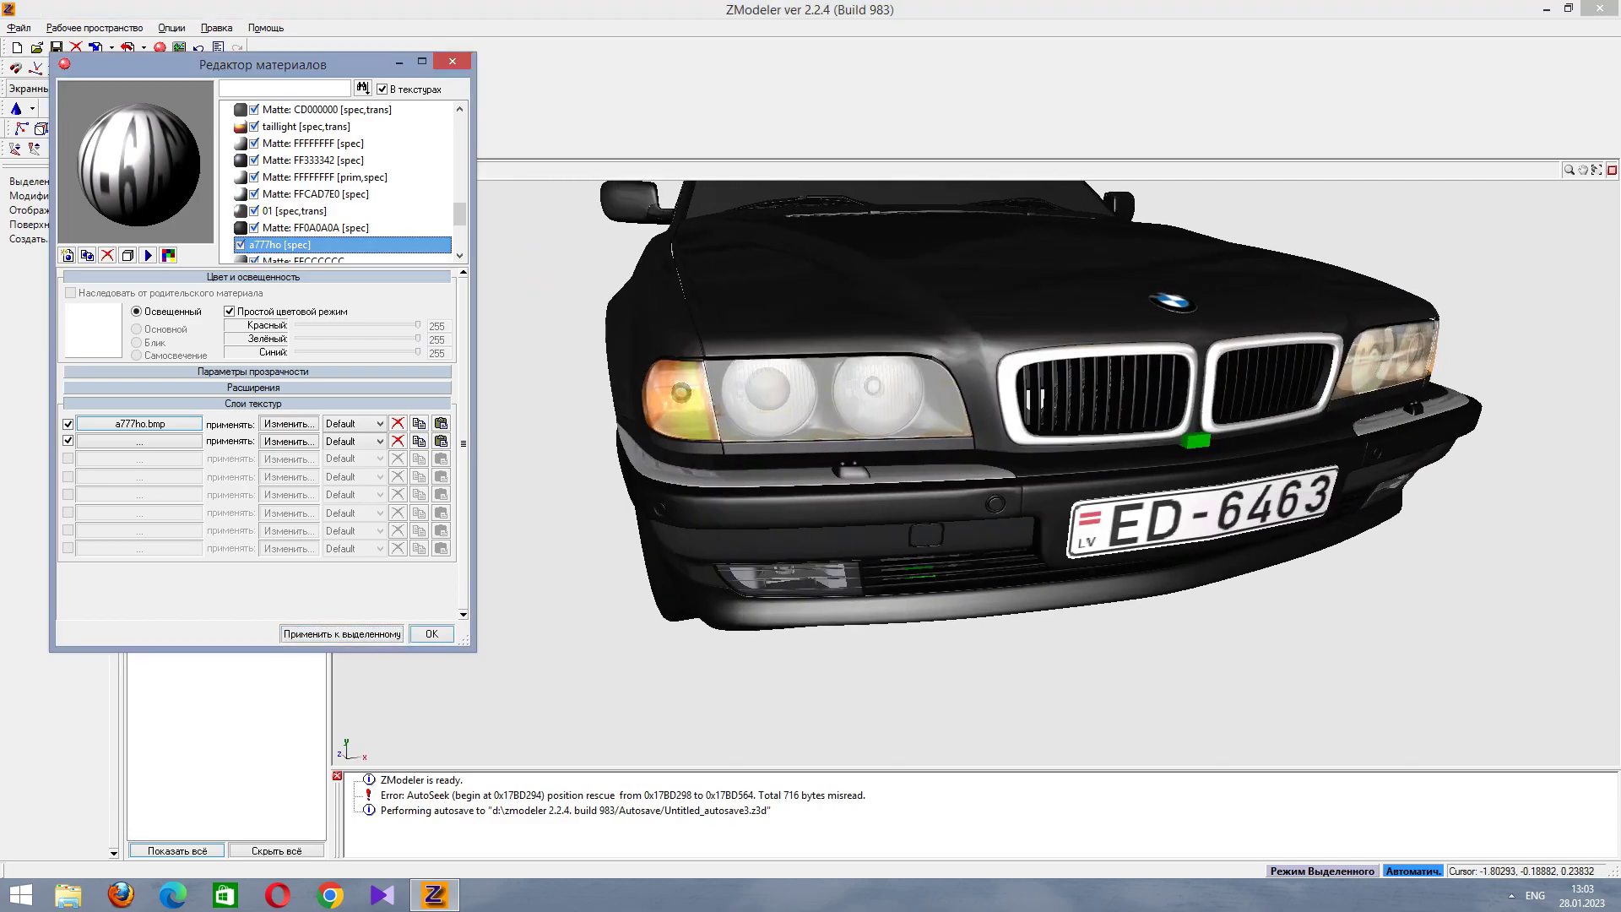
left_click(240, 245)
key("Down")
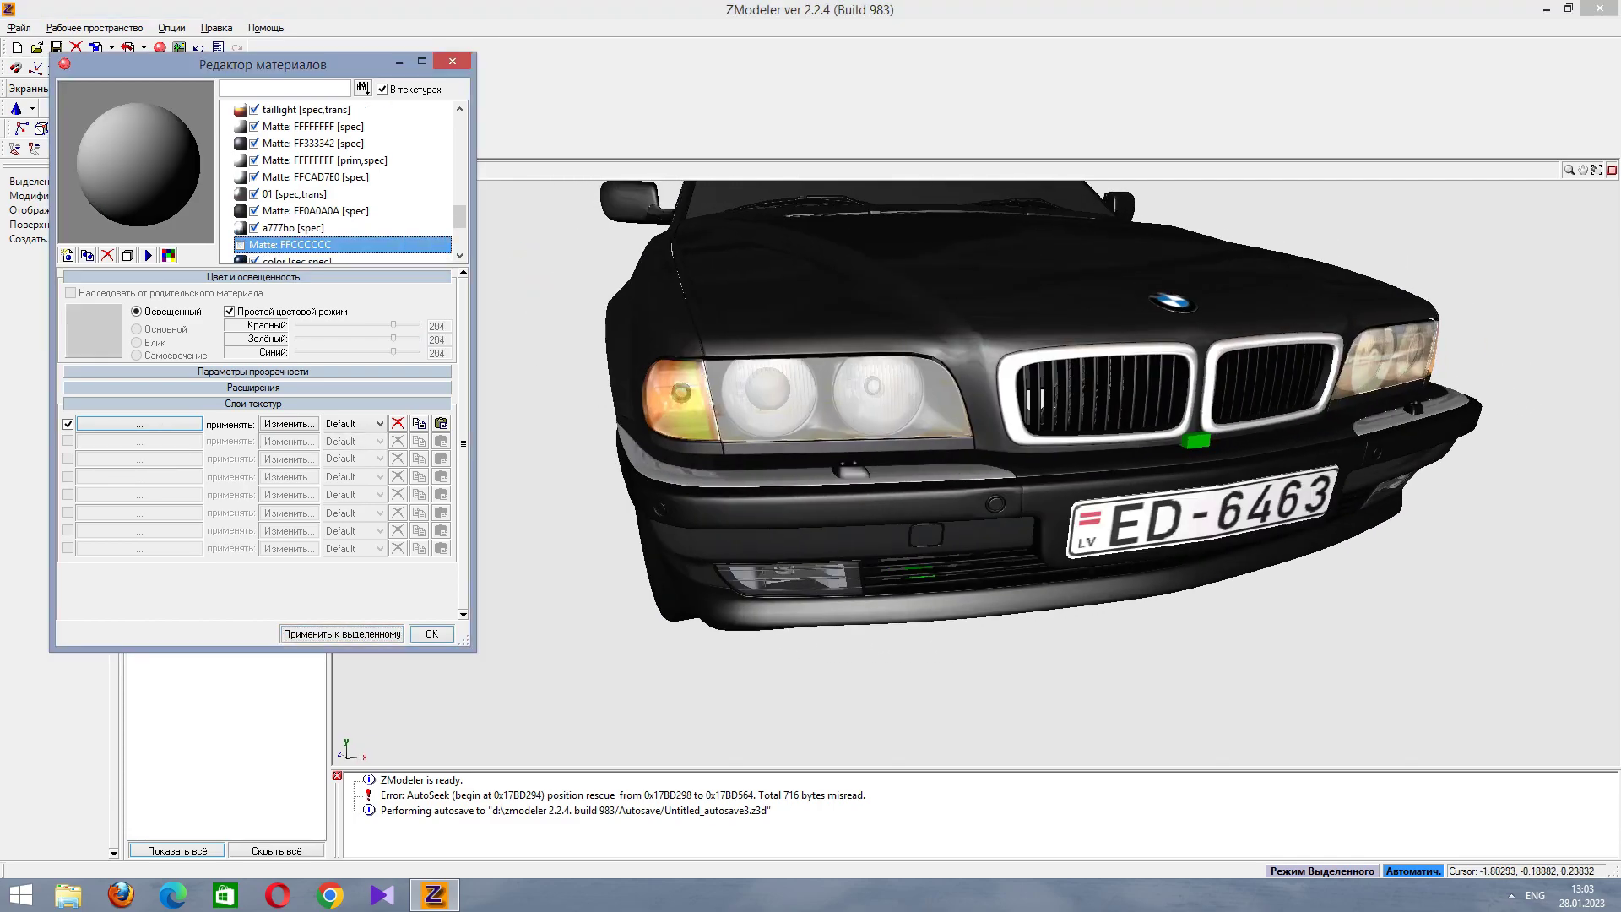
left_click(240, 245)
middle_click_drag(971, 422, 1309, 427)
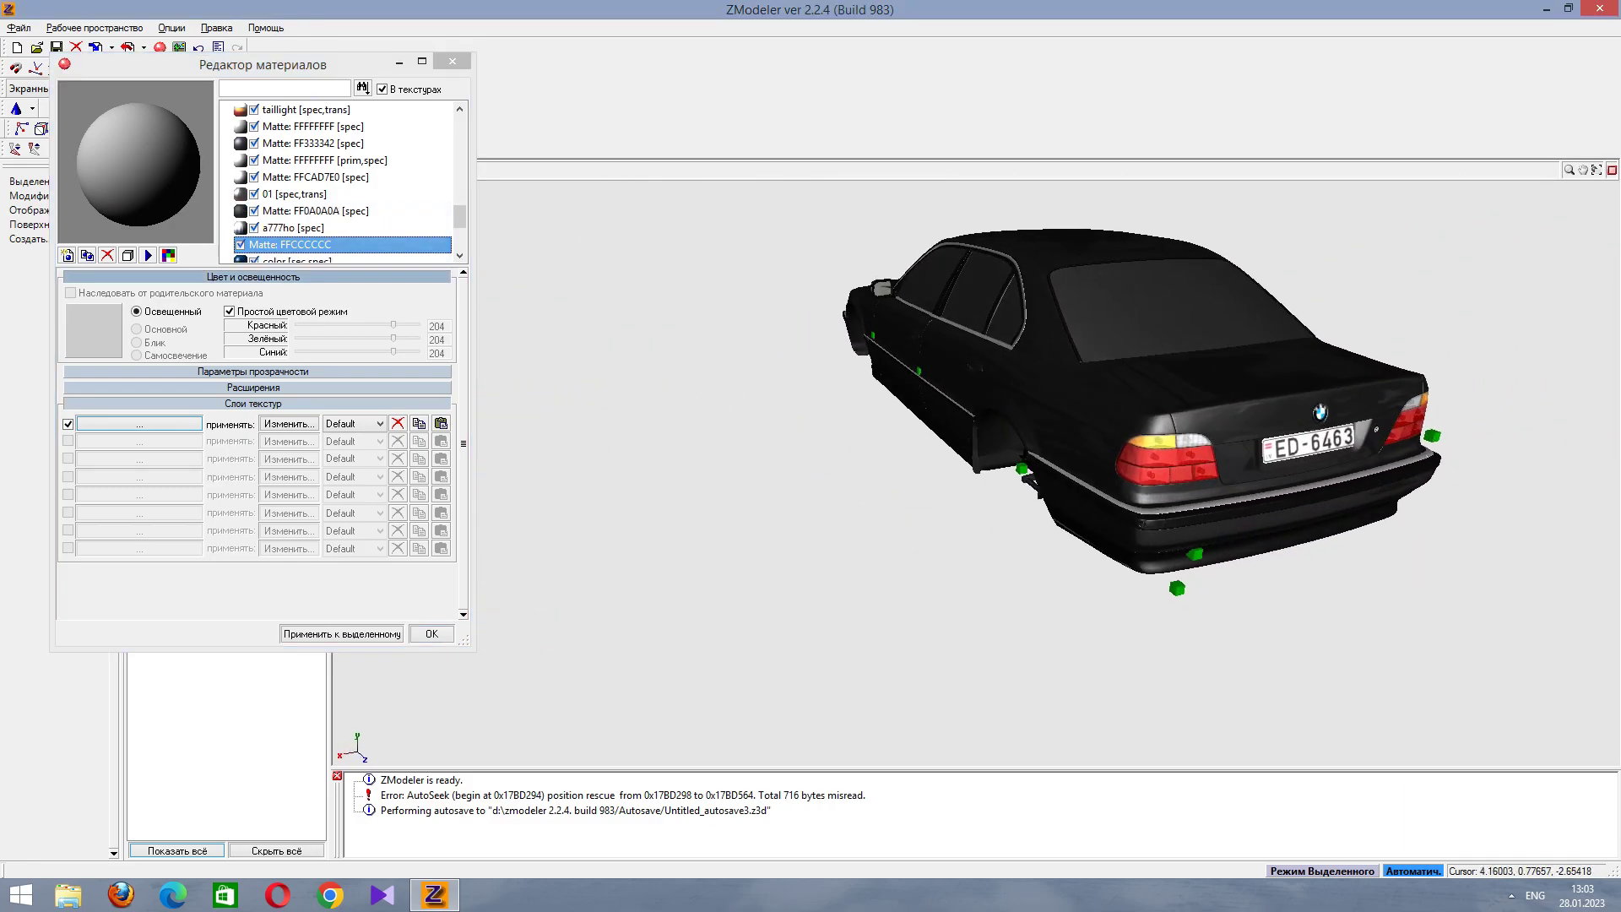
left_click(240, 245)
left_click(240, 244)
middle_click_drag(1098, 422, 1241, 422)
scroll(1014, 423, "up", 5)
scroll(1047, 473, "down", 3)
middle_click_drag(1047, 473, 1014, 465)
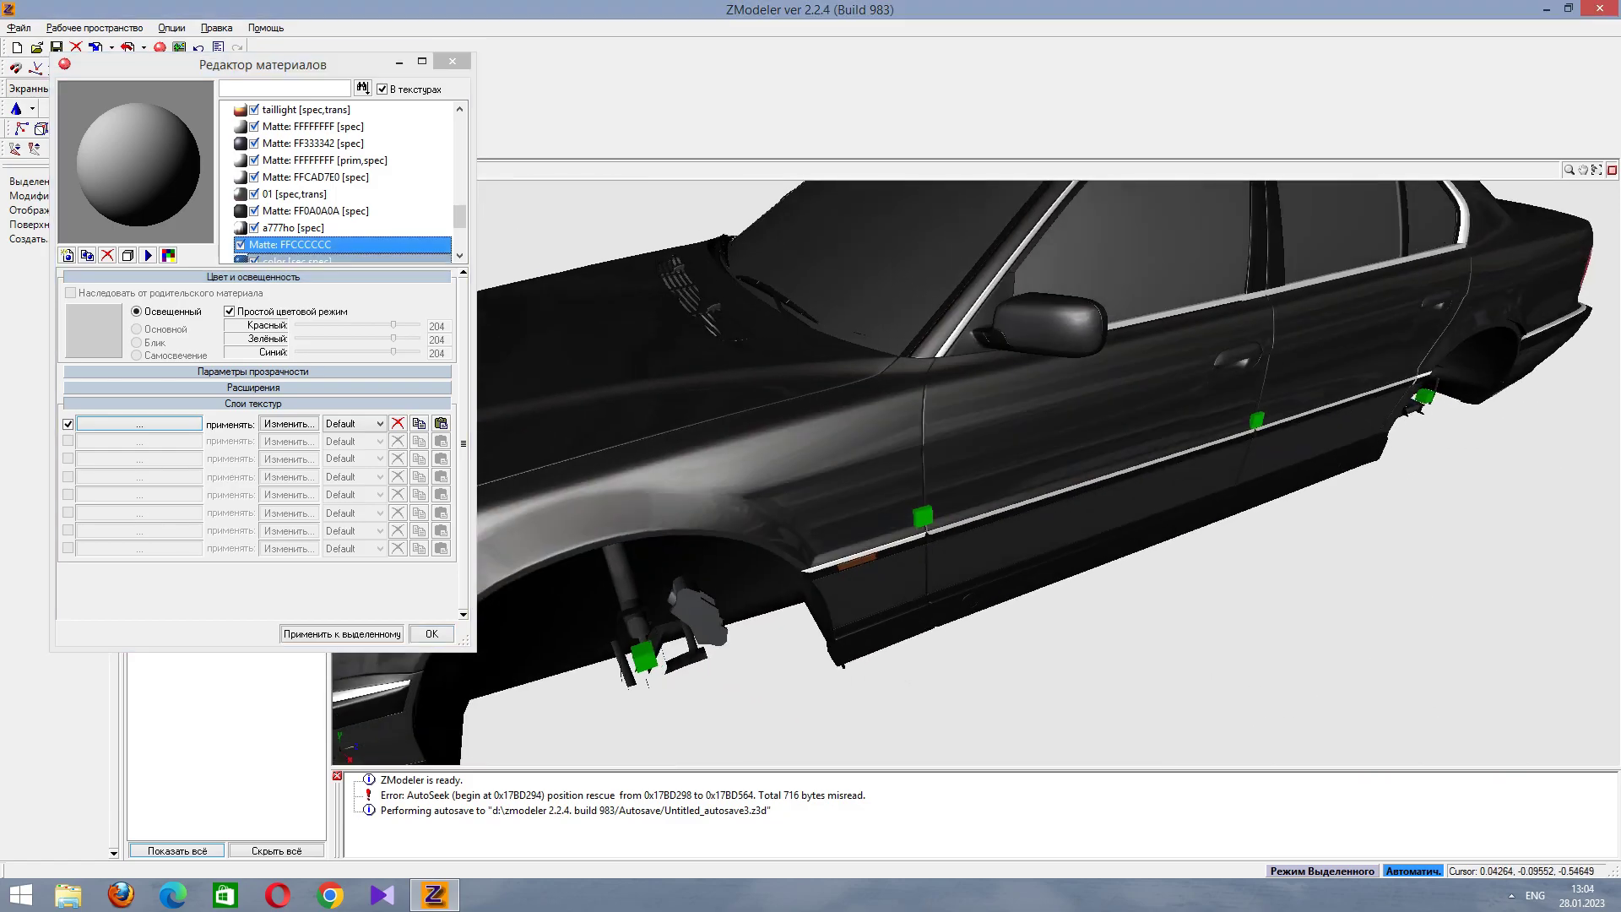
Assign the chromee.bmp texture to the first texture layer of the Matte: FFCCCCCC material.
left_click(140, 423)
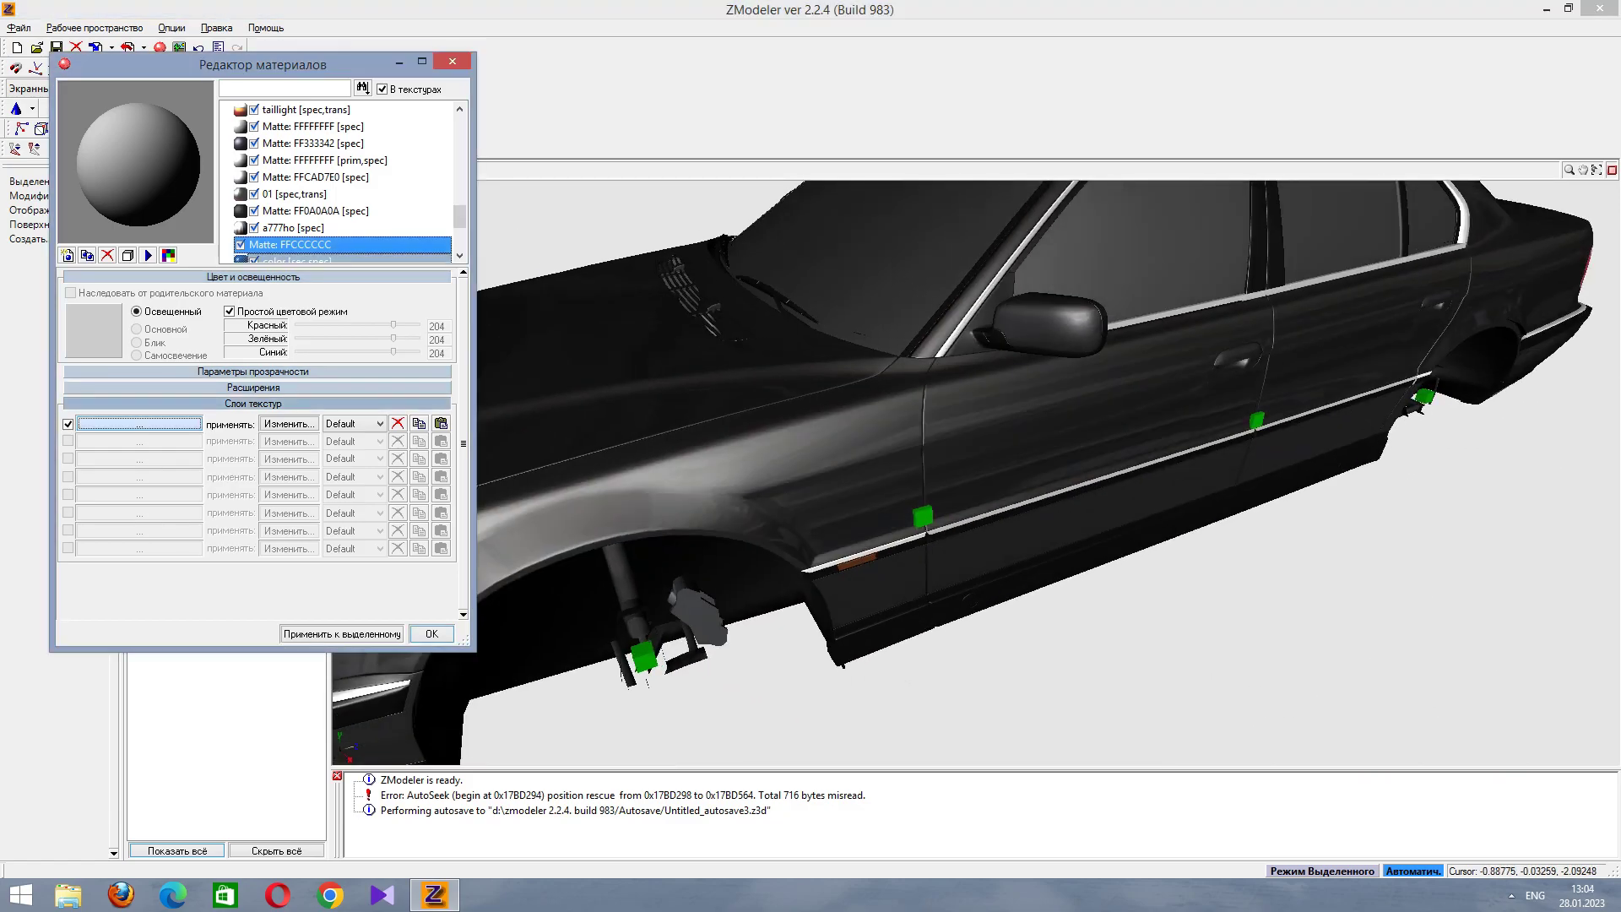
left_click(139, 423)
left_click(427, 311)
left_click(436, 366)
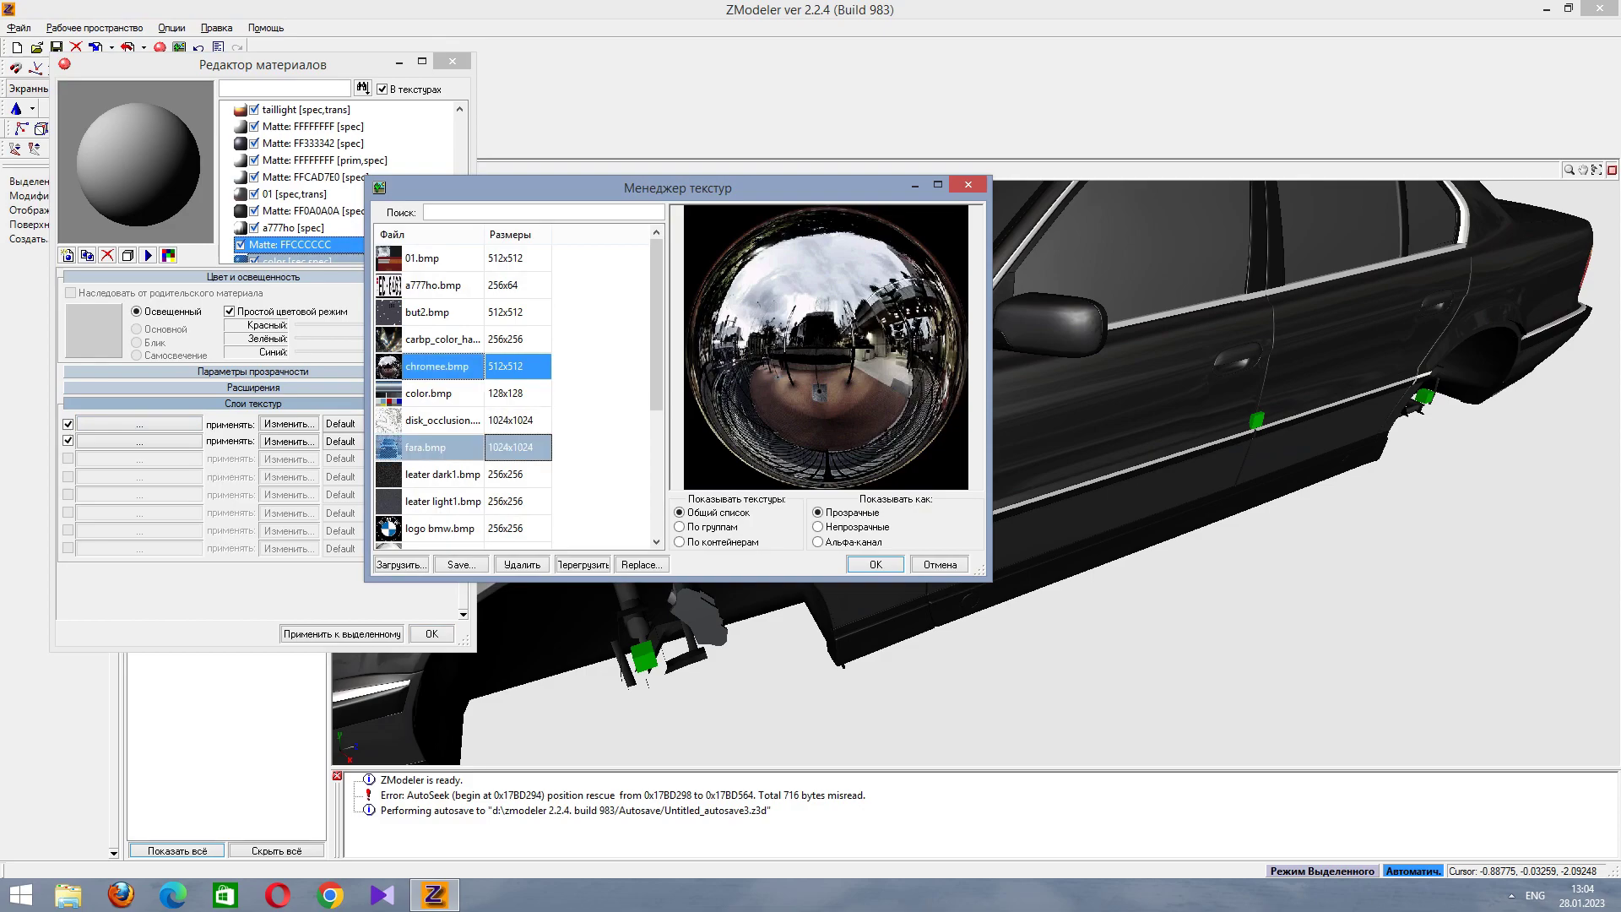
left_click(876, 564)
Set the chromee.bmp layer's colour operation to MultiplyAdd, change its texture coordinate type and apply the material.
left_click(289, 423)
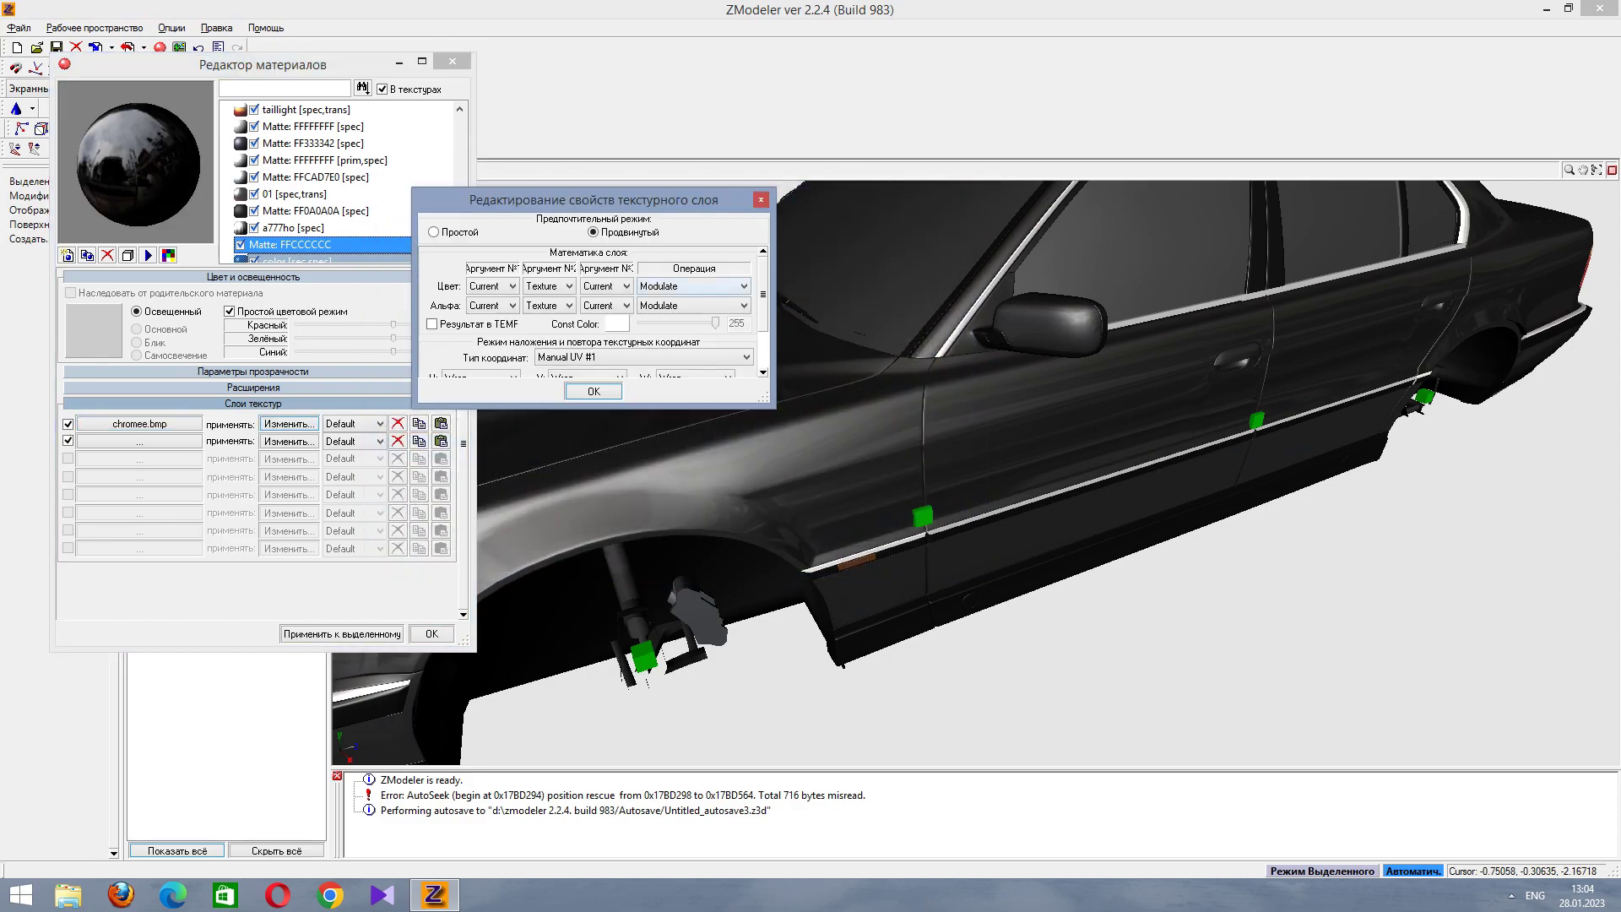
left_click(693, 286)
left_click(692, 564)
left_click(642, 357)
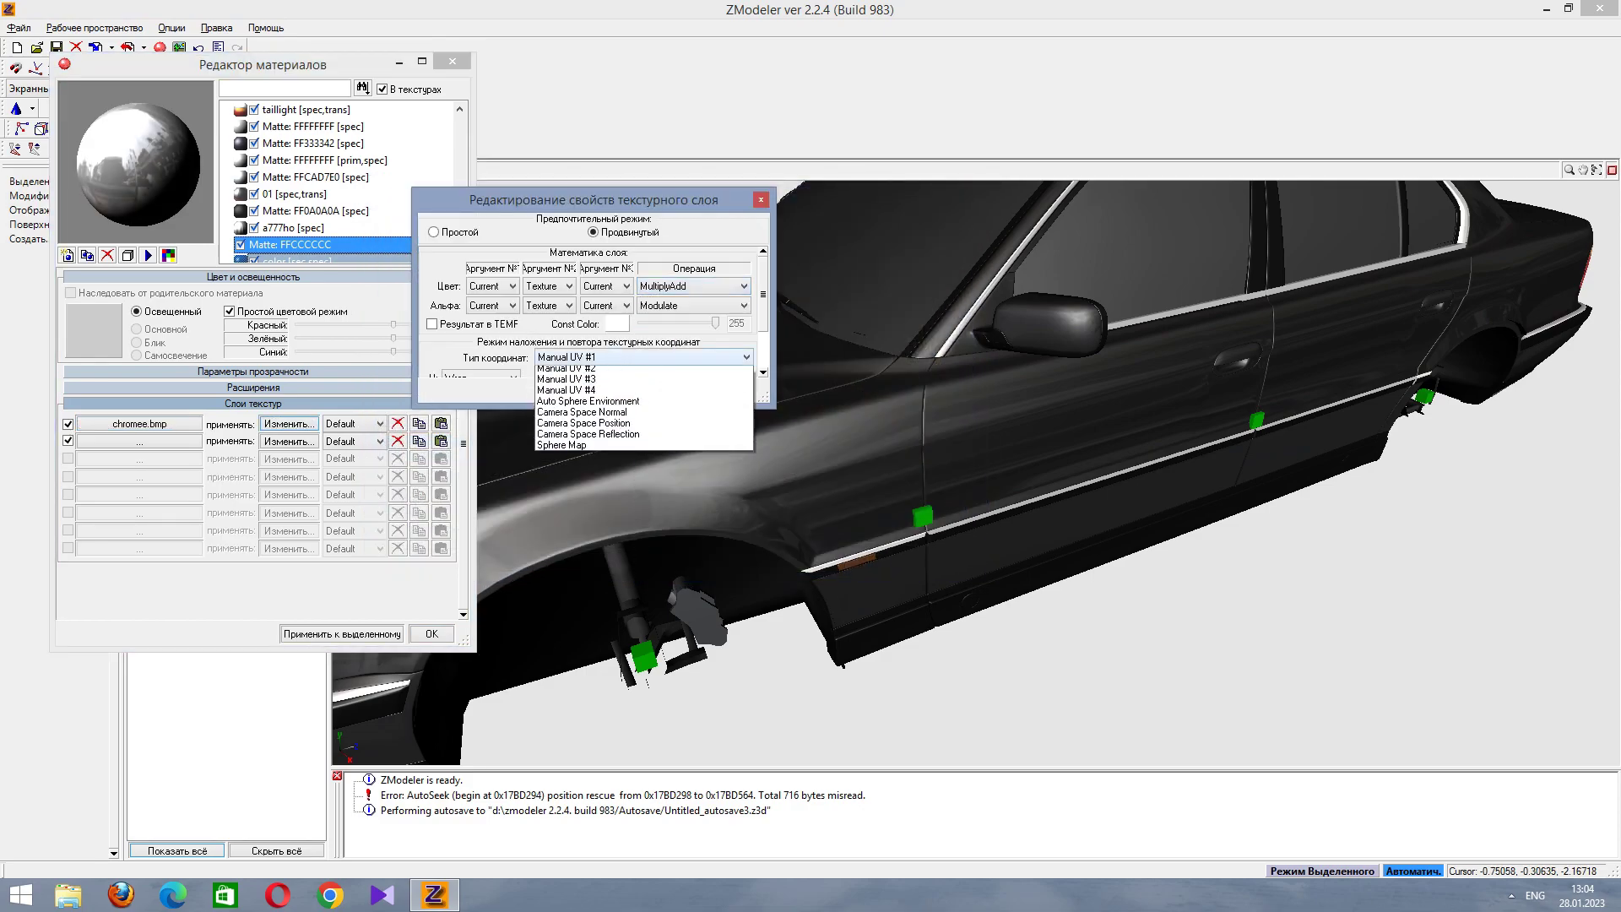
left_click(589, 392)
left_click(761, 199)
left_click(342, 634)
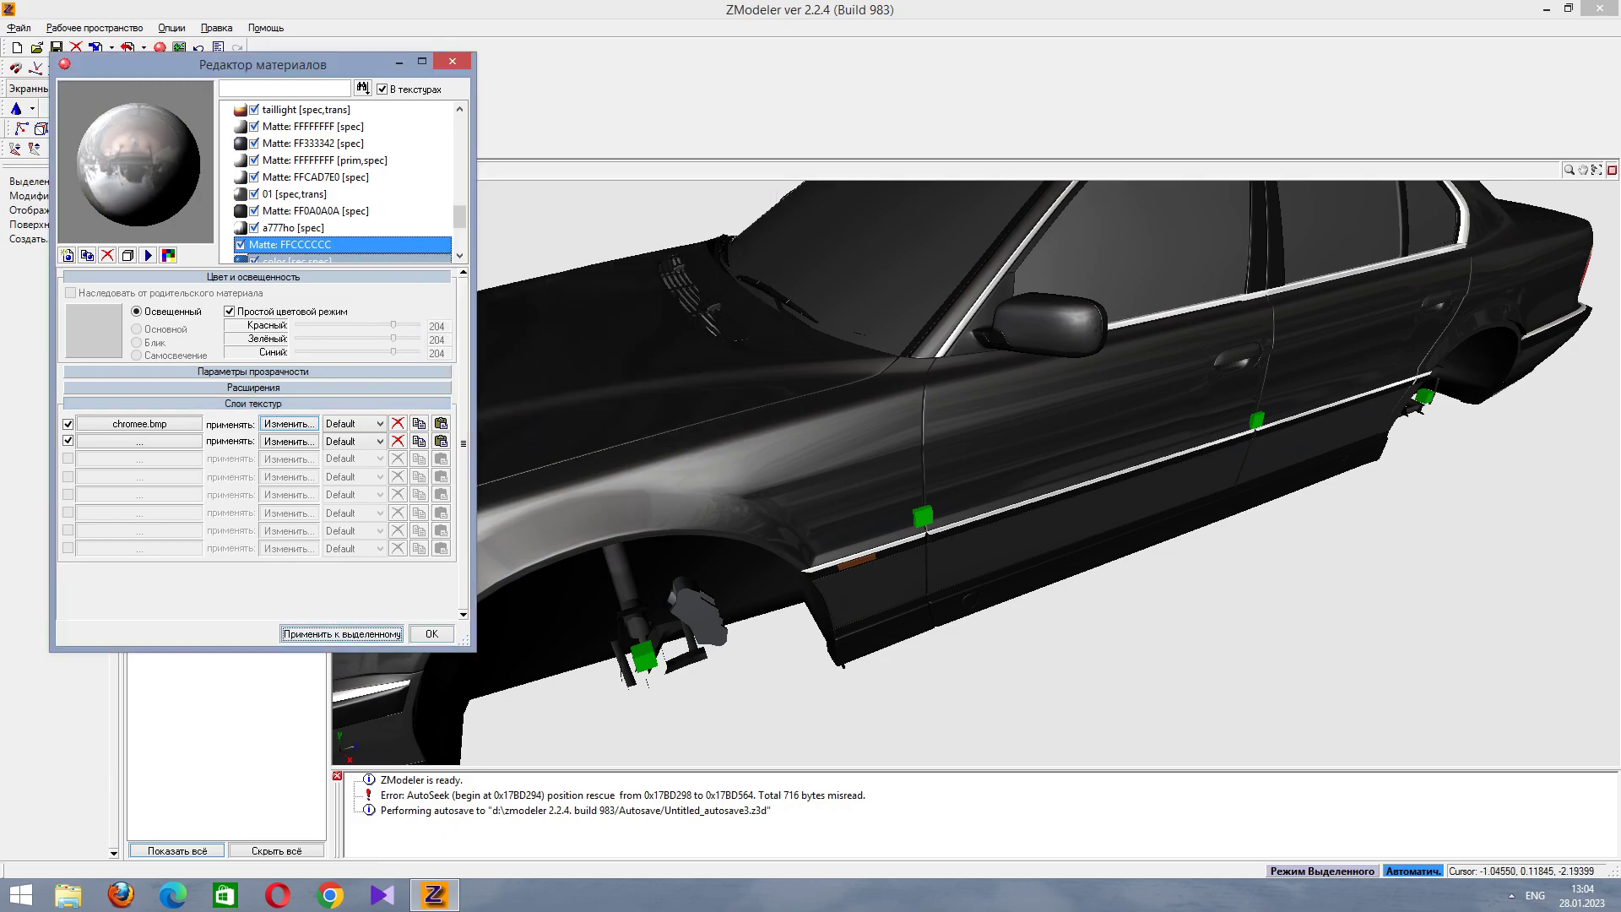
Darken the Matte: FFCCCCCC material by setting its red, green and blue values to 169.
left_click_drag(394, 325, 382, 325)
left_click_drag(394, 339, 379, 352)
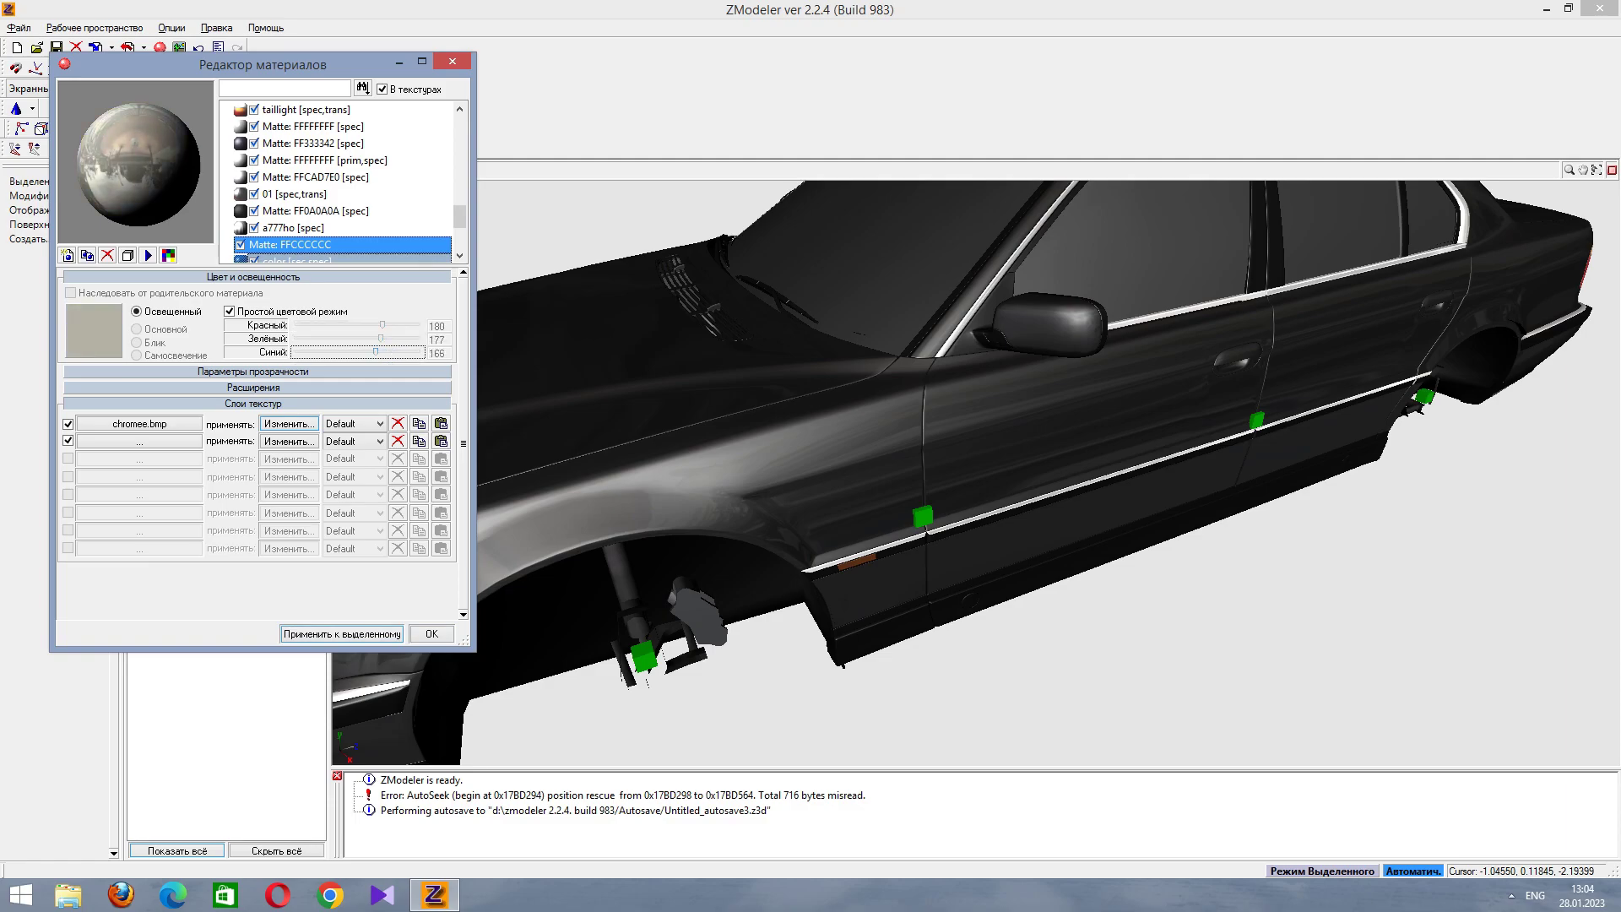
left_click(381, 339)
left_click_drag(382, 326, 378, 325)
key("Left")
middle_click_drag(971, 473, 574, 484)
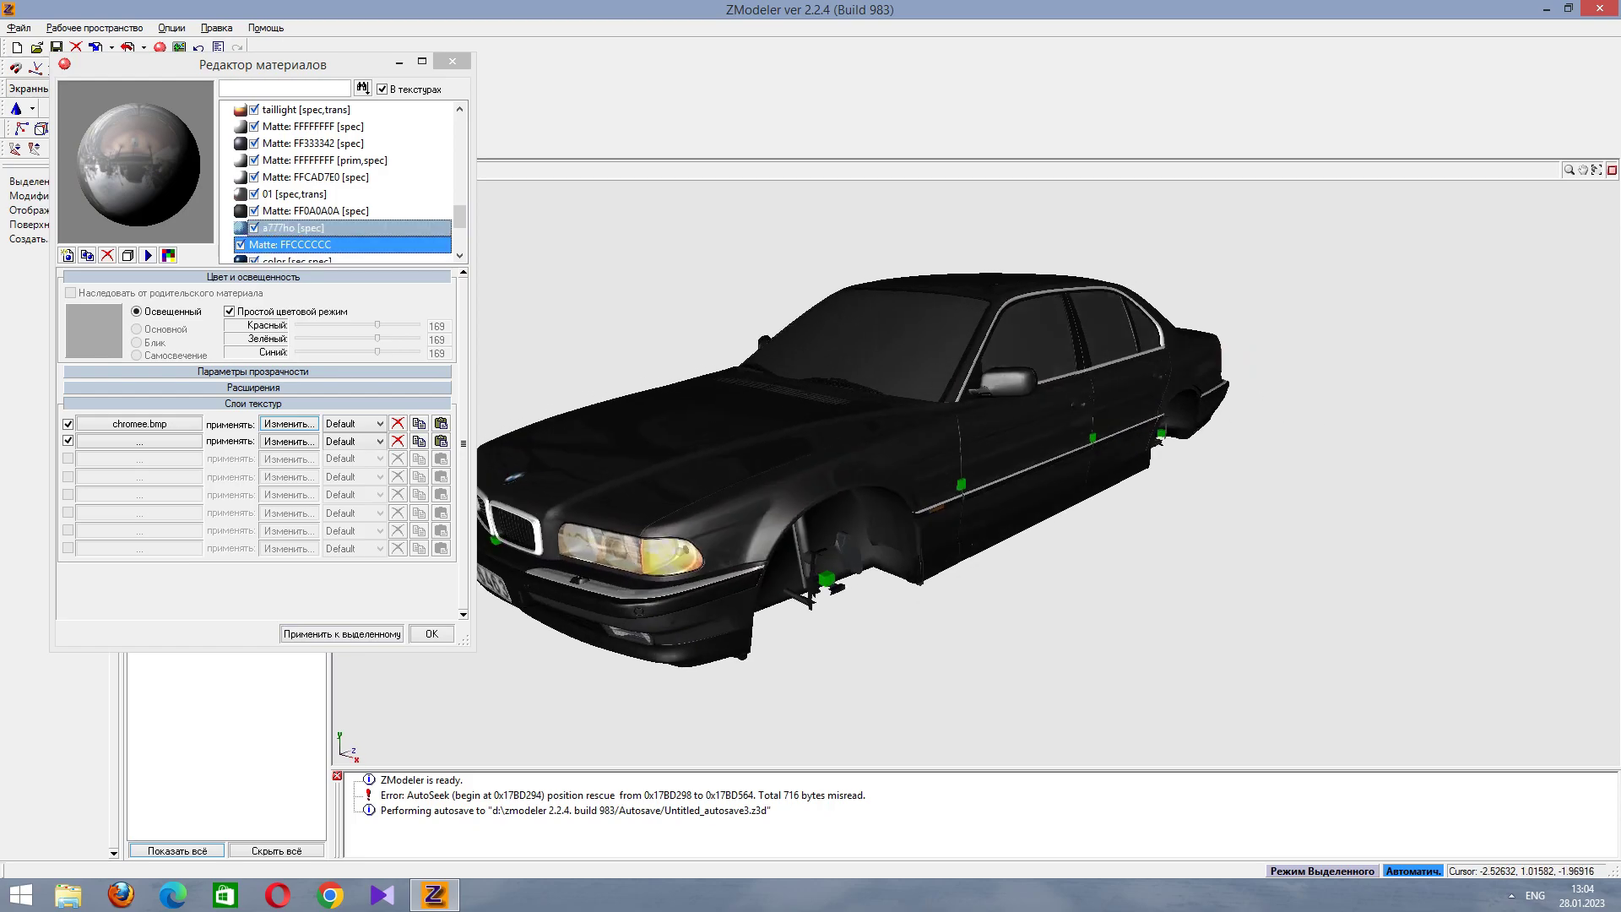
Examine the car's interior and body while reviewing the color, Matte: FF4F4F4F and Matte: FF666666 materials.
left_click(287, 260)
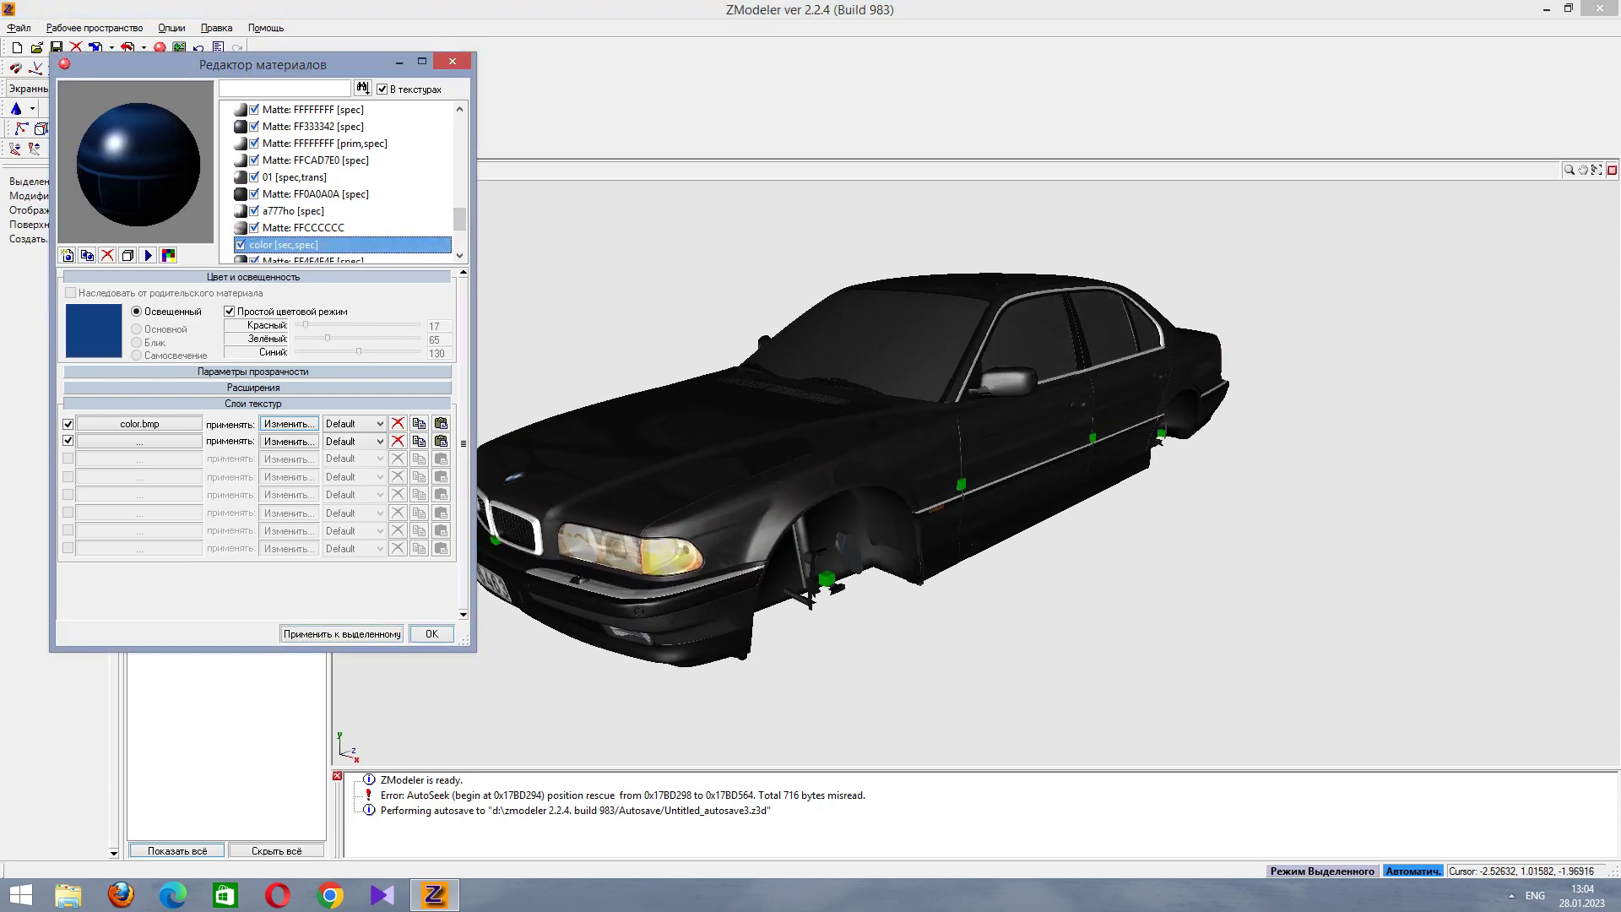
scroll(971, 473, "up", 10)
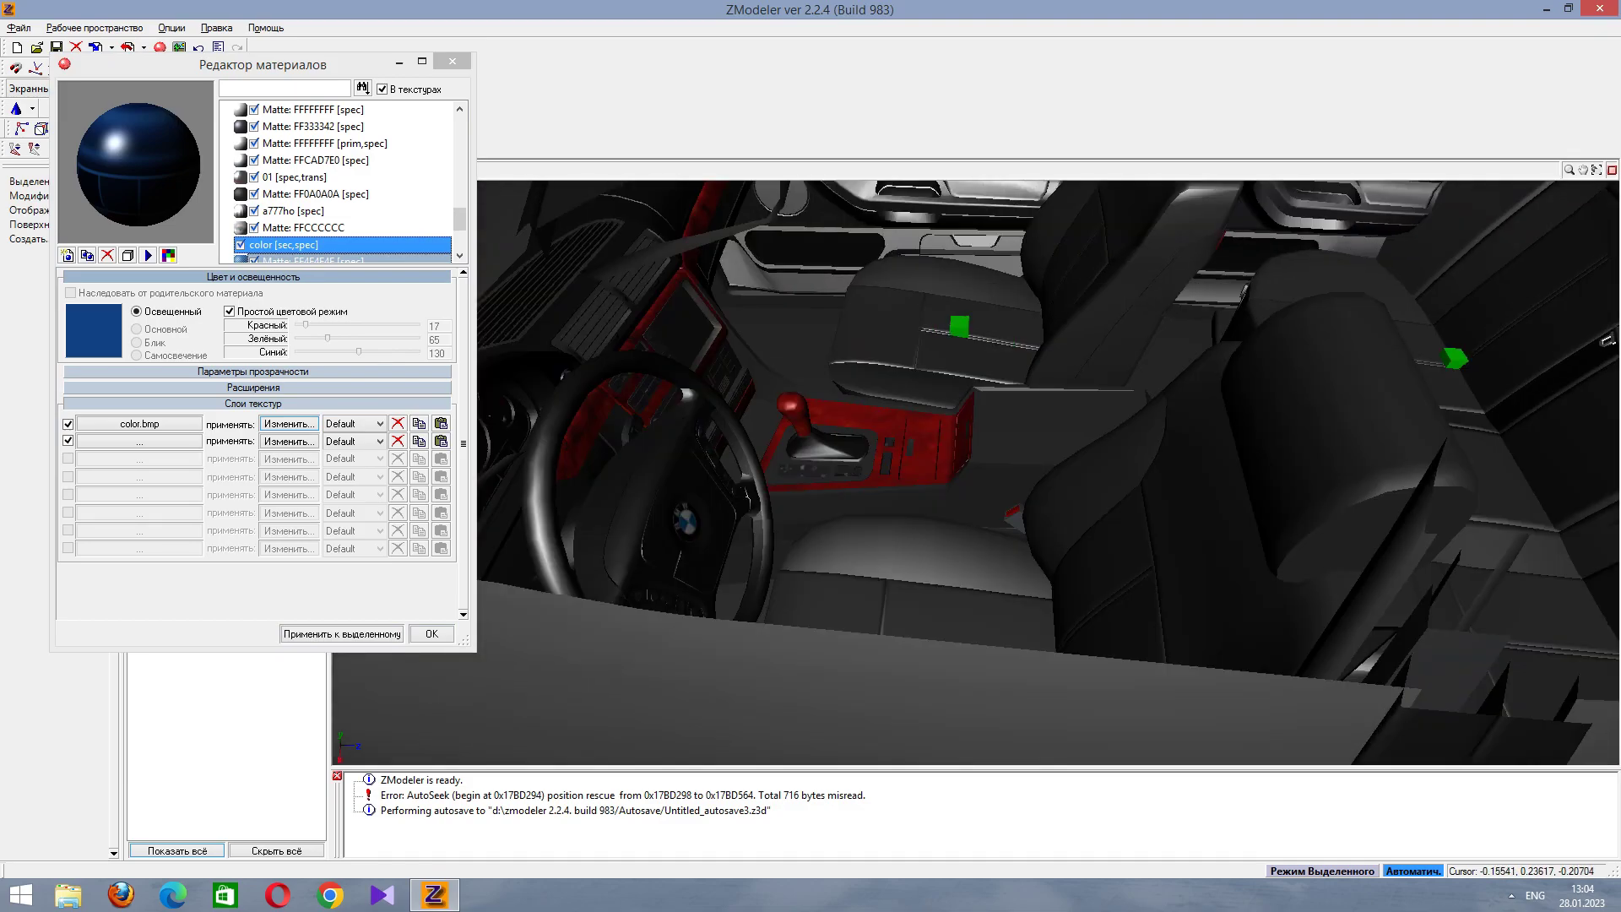
middle_click_drag(760, 558, 778, 682)
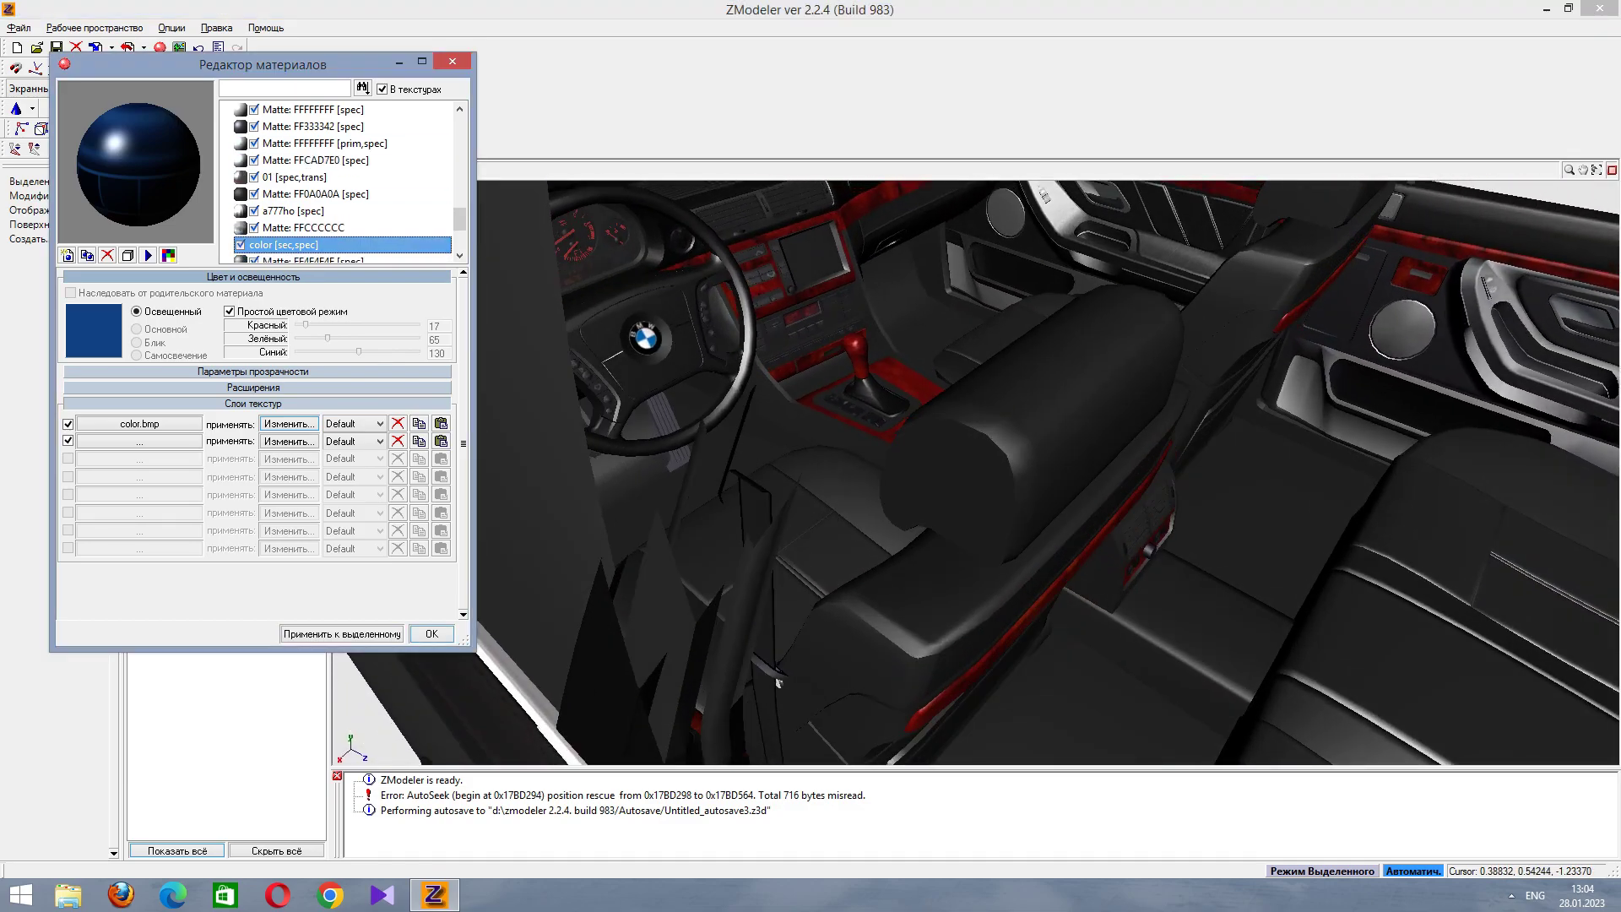
scroll(777, 683, "down", 10)
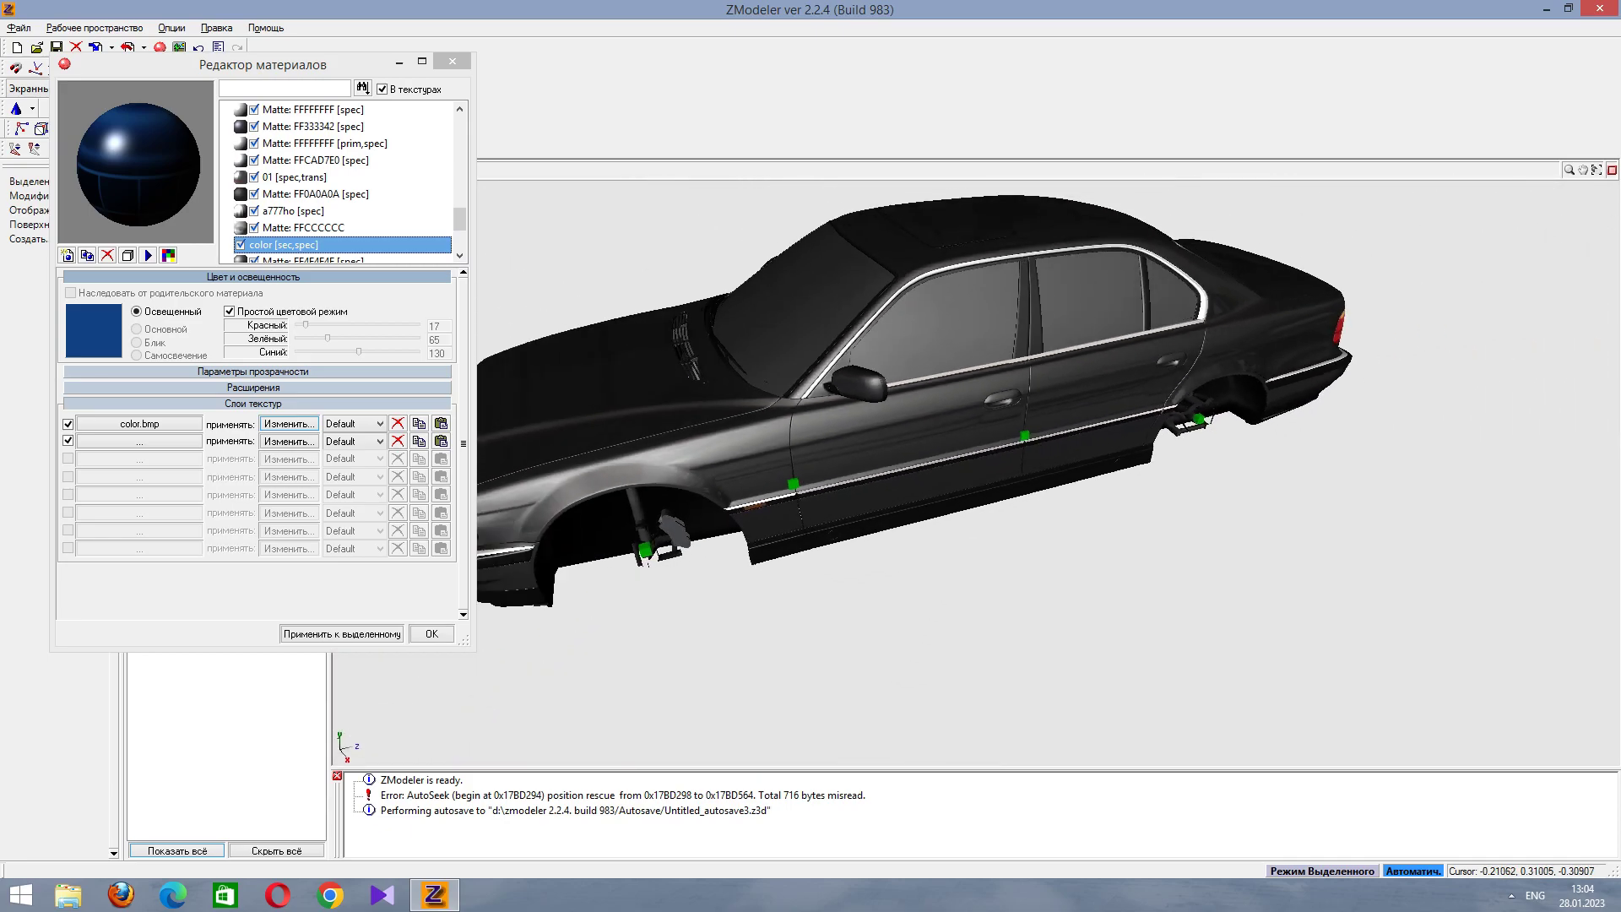
middle_click_drag(777, 682, 1056, 671)
left_click(304, 227, "ctrl")
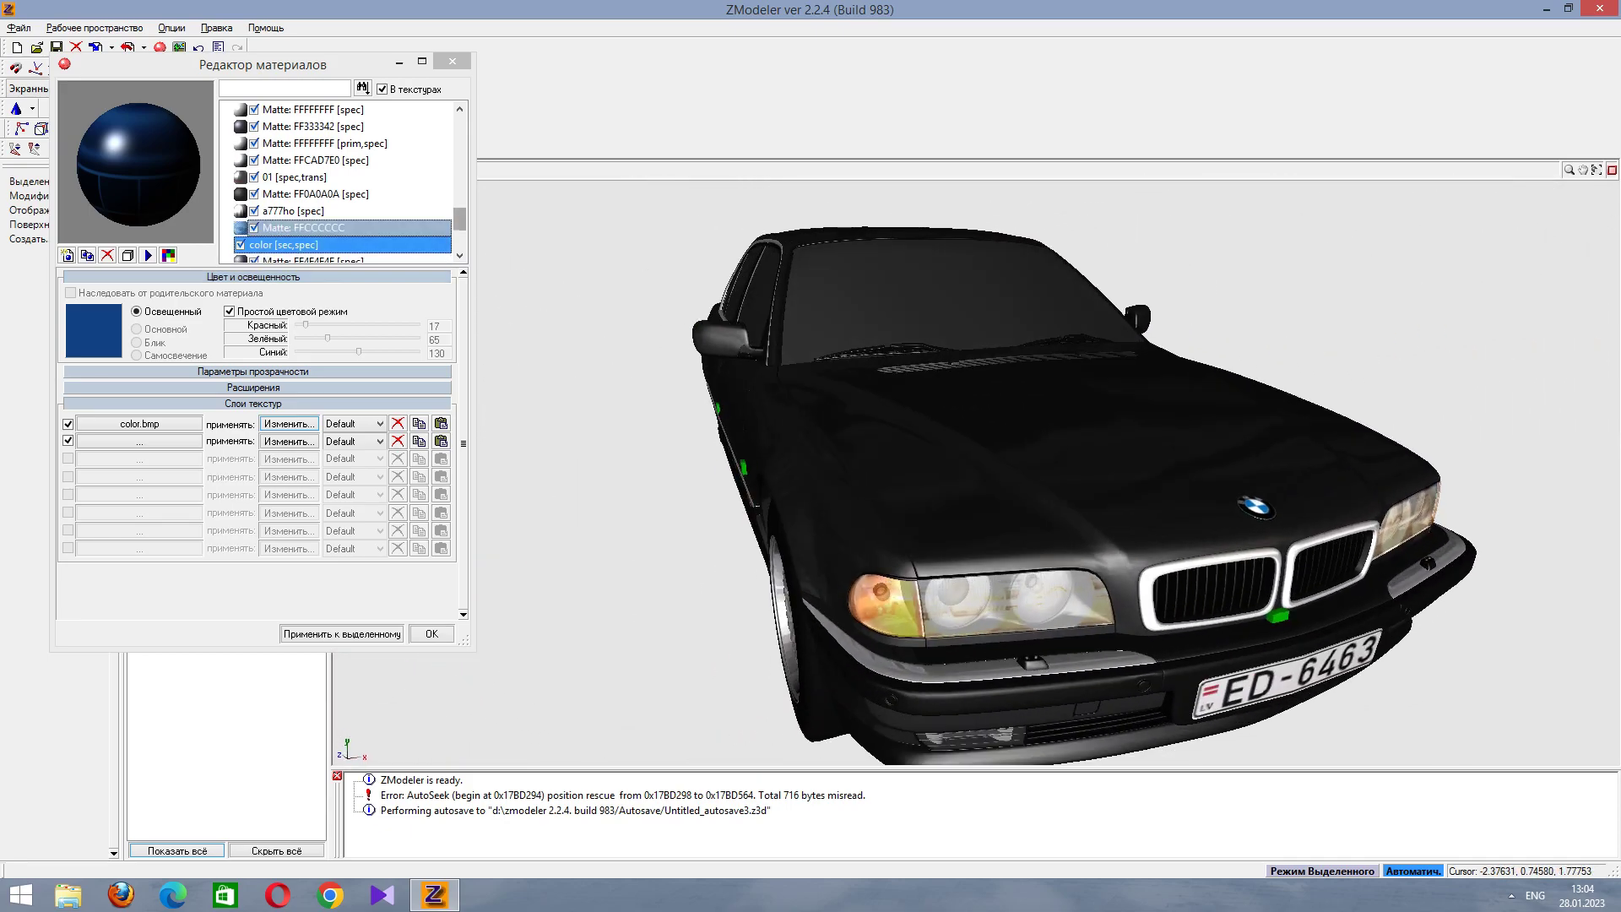
scroll(342, 178, "down", 3)
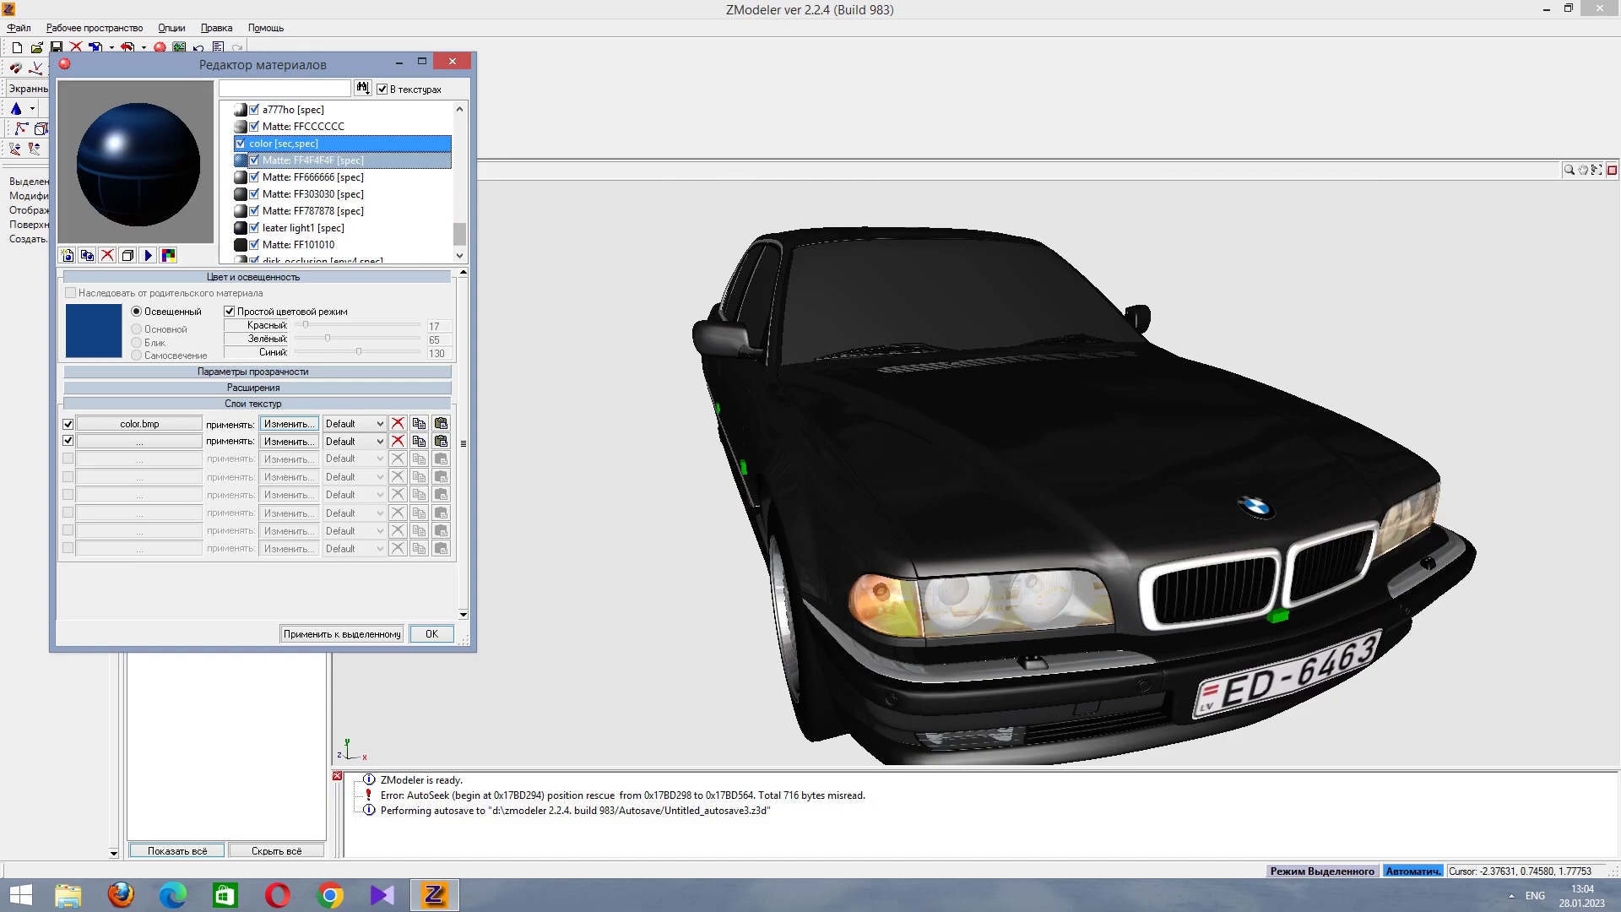
left_click(304, 160)
left_click(304, 177)
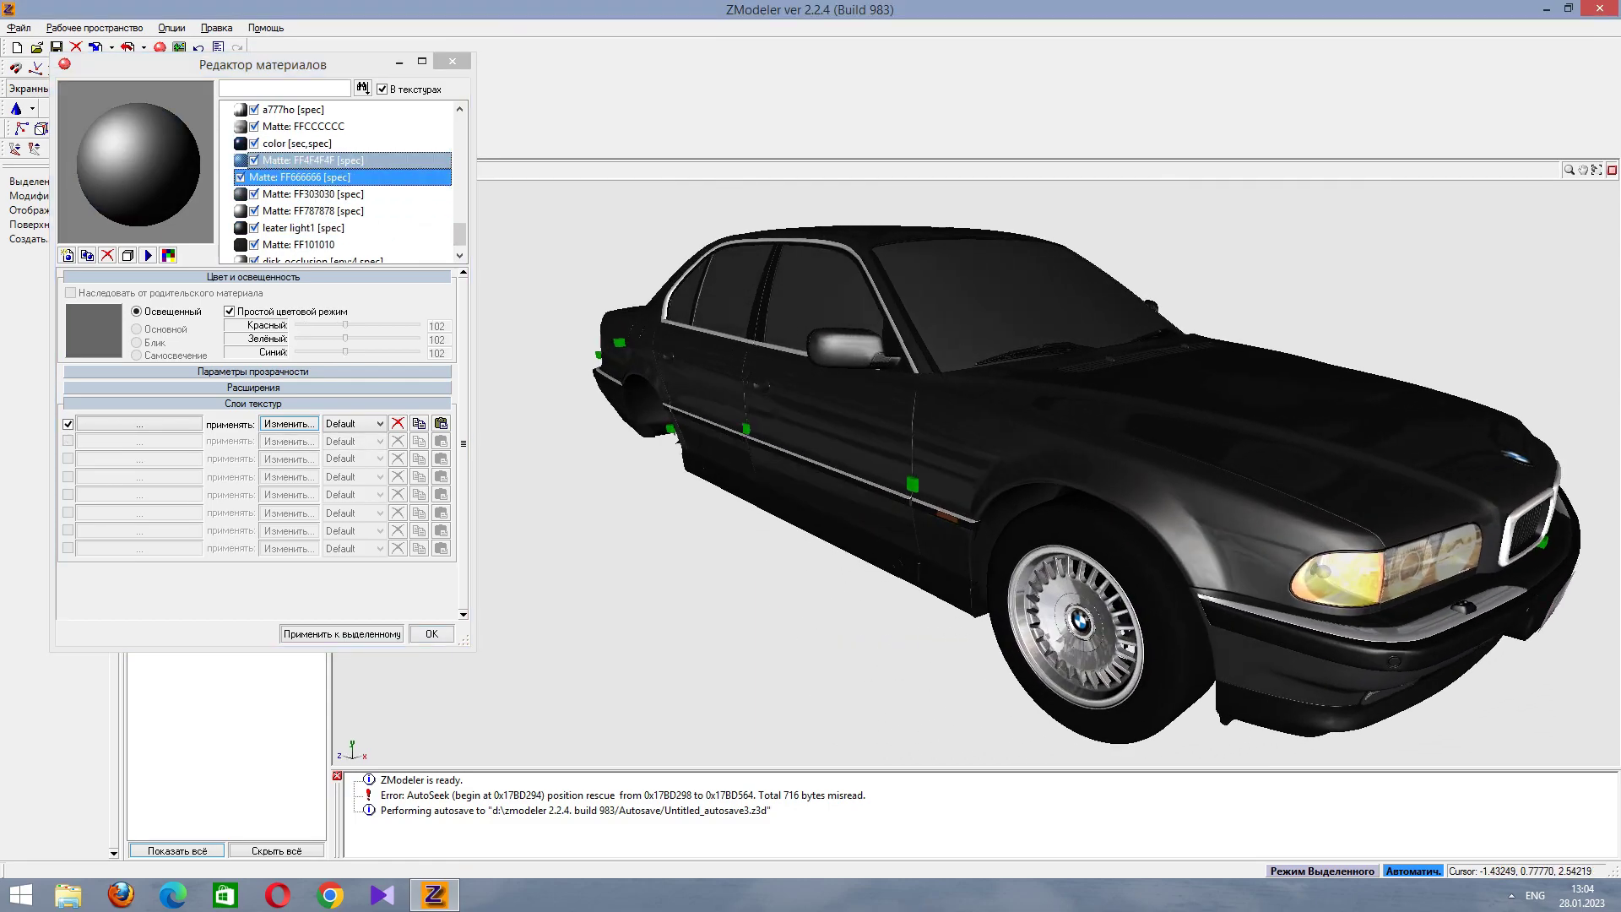
left_click(304, 159)
left_click(304, 176)
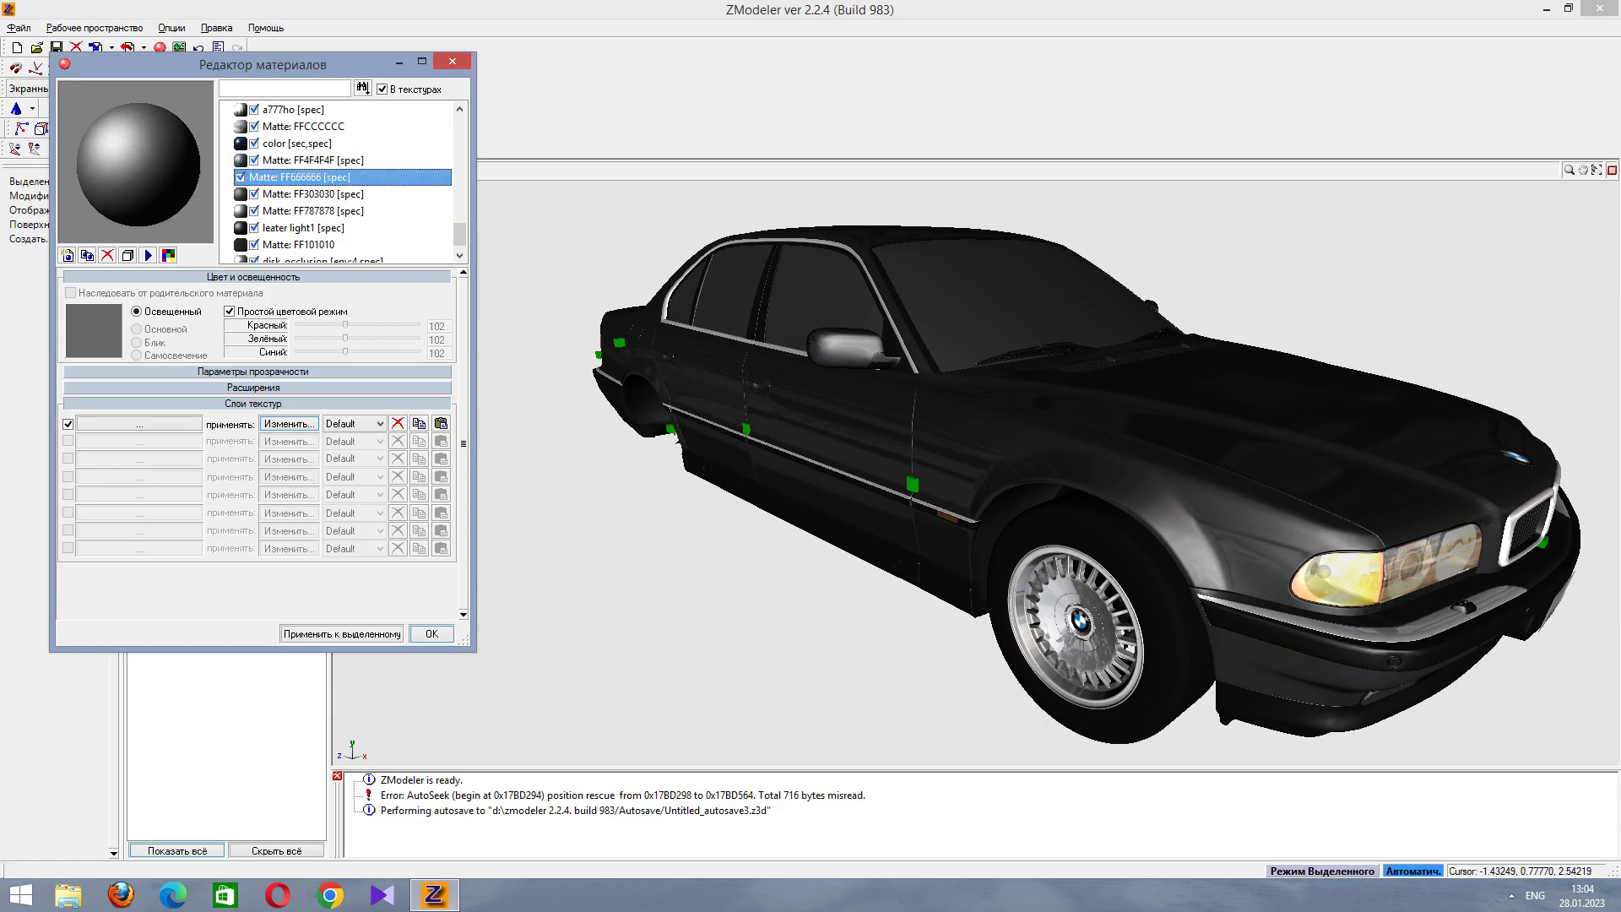
Enable alpha blending for the Matte: FF303030 window glass material, set its alpha to 153 and apply it.
left_click(304, 194)
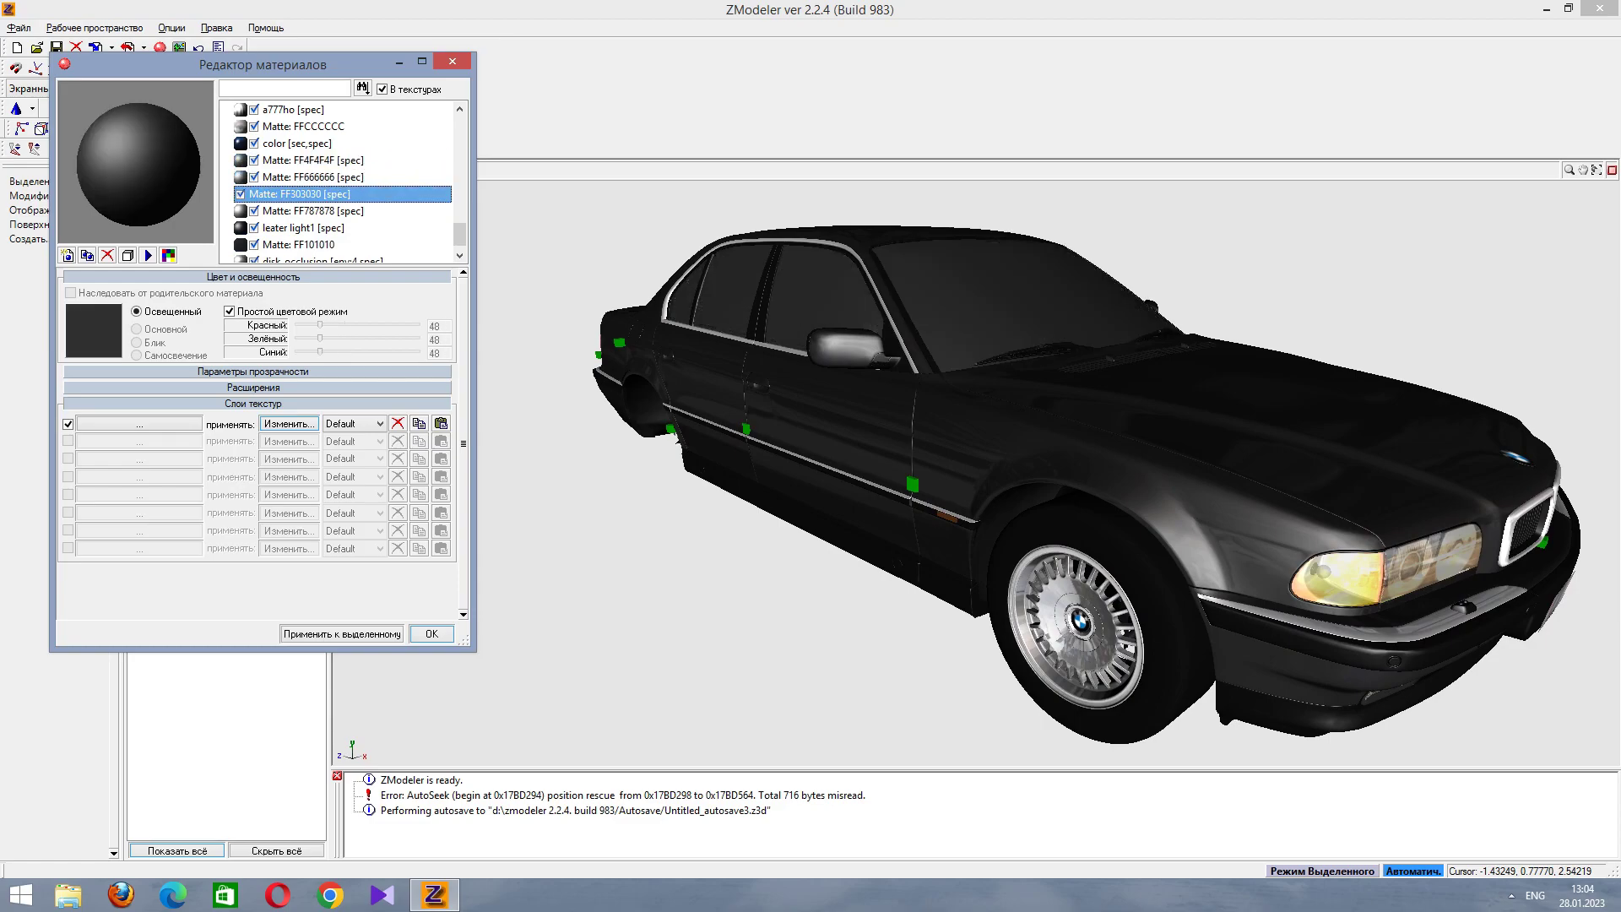
left_click(253, 388)
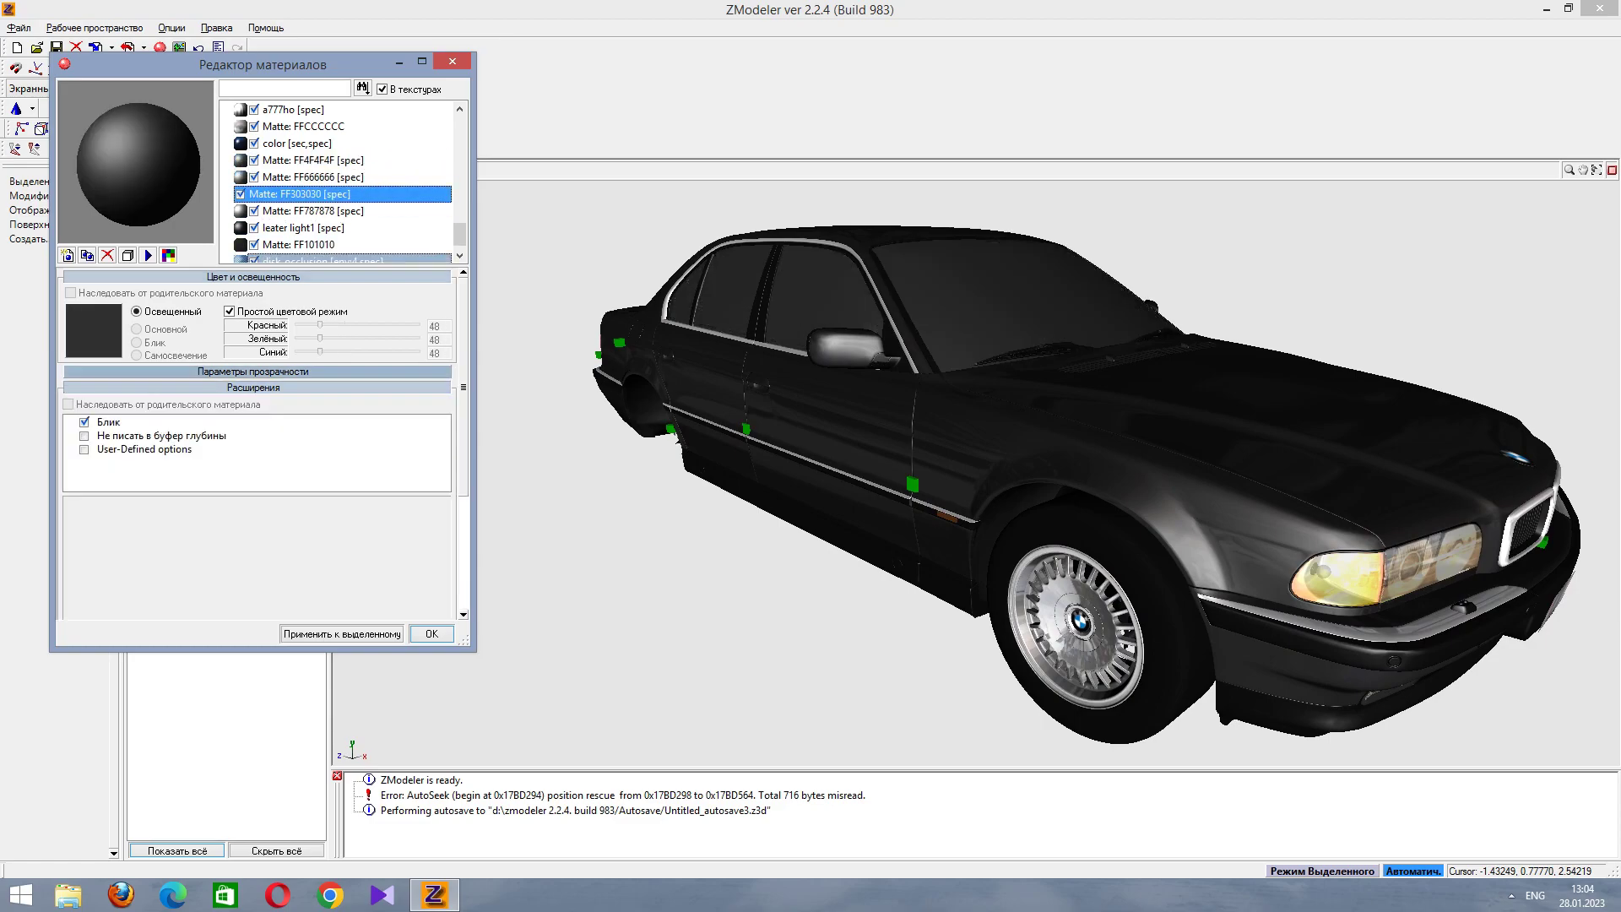
left_click(253, 371)
left_click(71, 412)
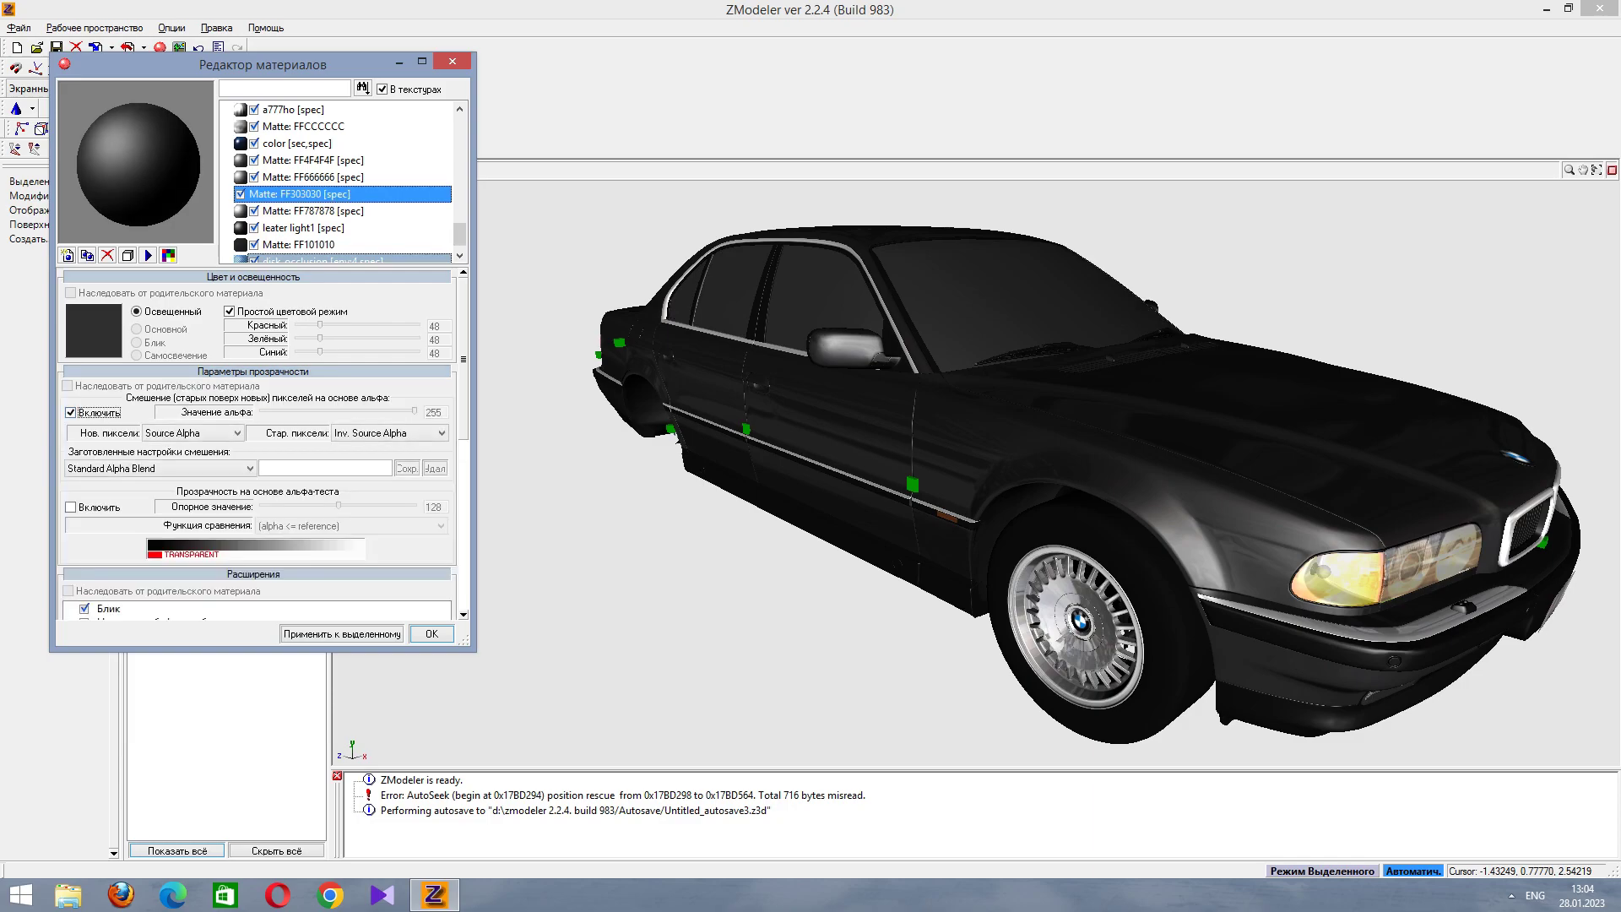
left_click_drag(414, 412, 354, 411)
left_click(342, 634)
left_click(108, 608)
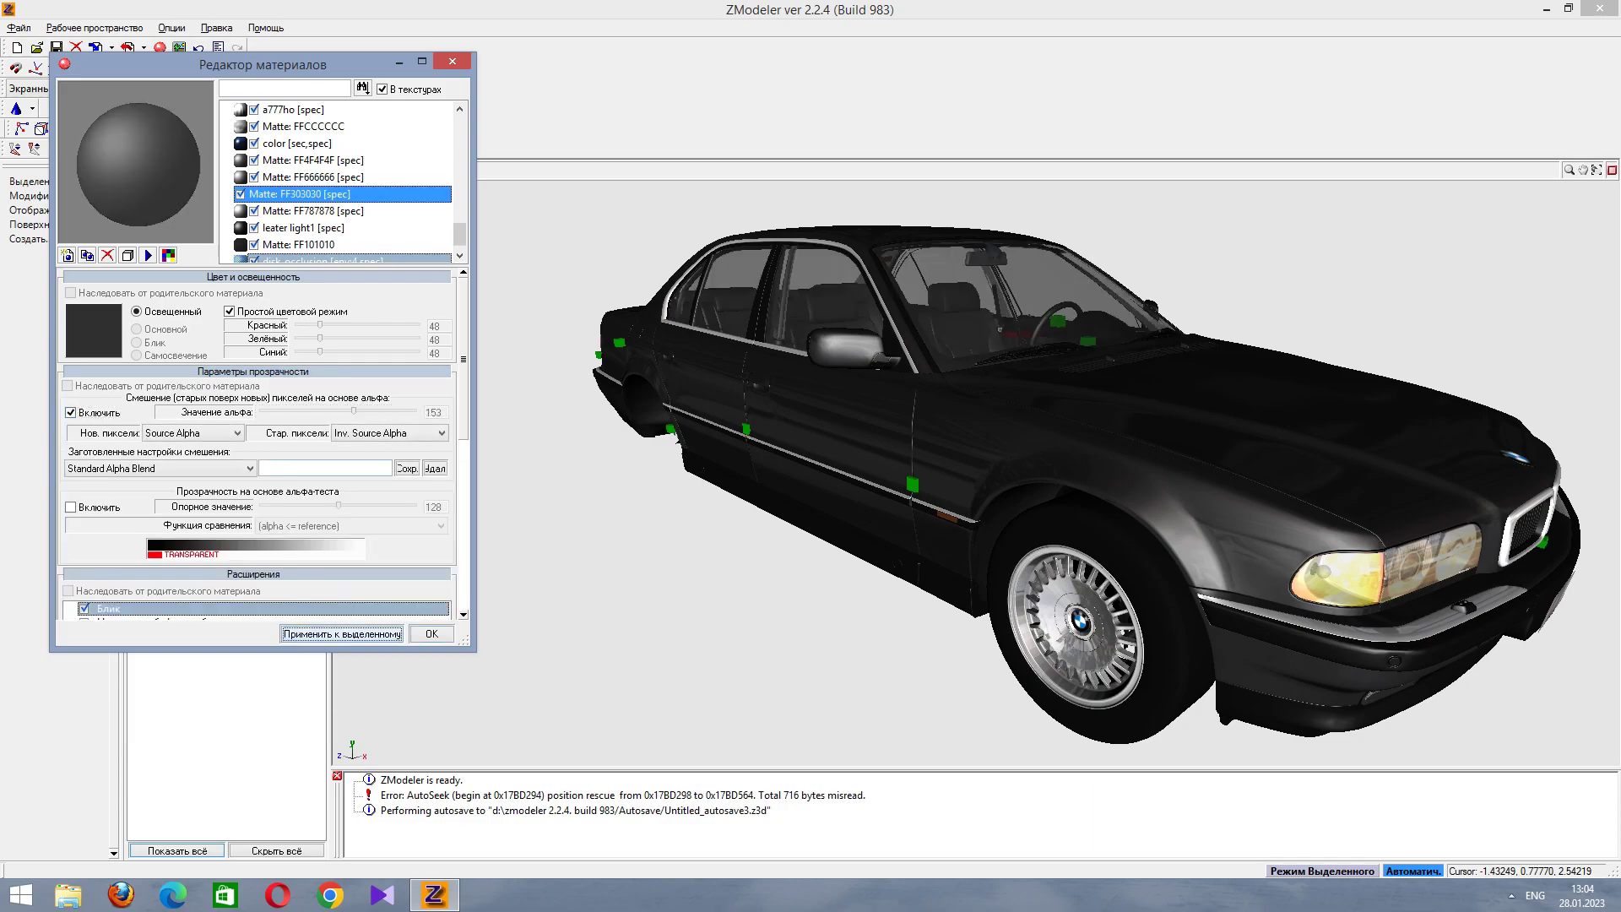
left_click(254, 371)
left_click(253, 388)
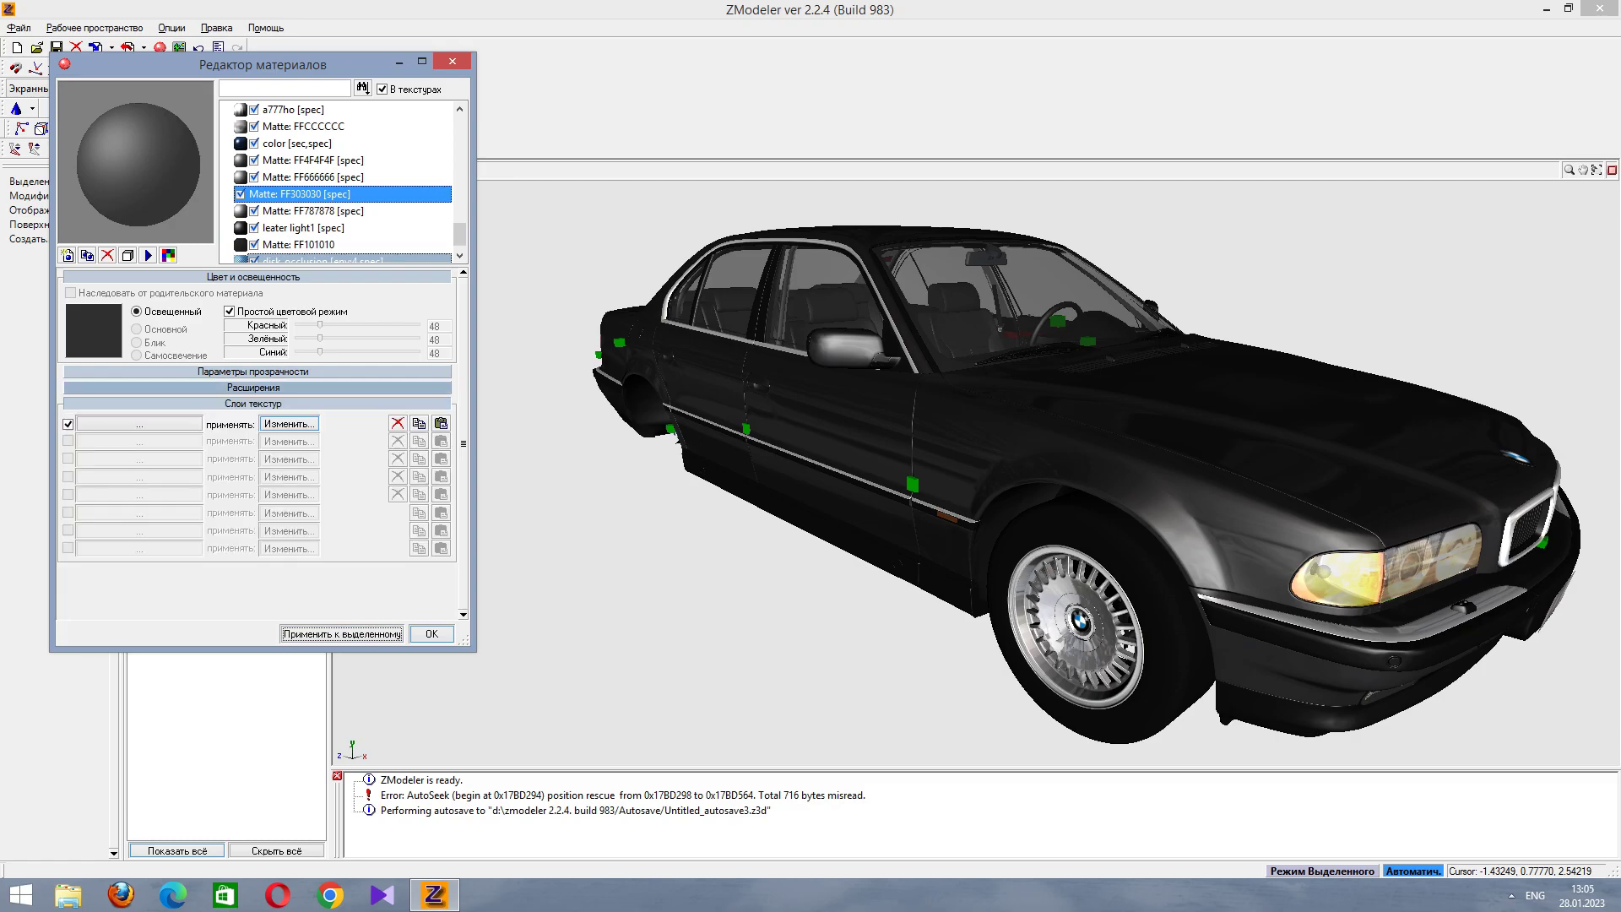
Assign the carbp_color_halo.bmp texture to the first texture layer of the Matte: FF303030 glass material.
left_click(139, 423)
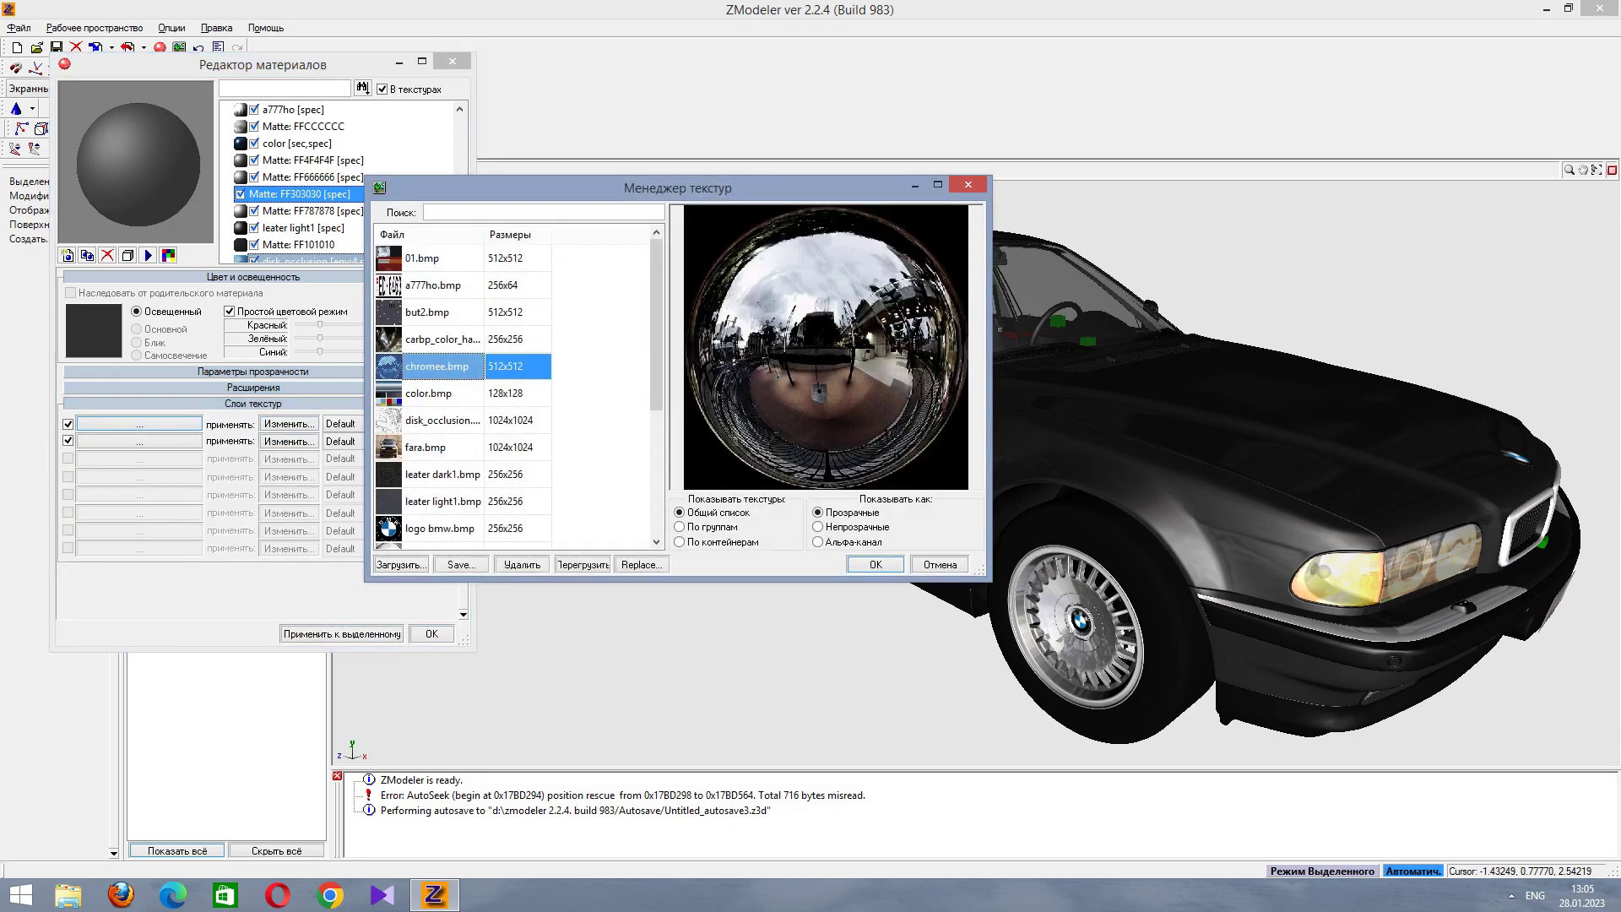
left_click(442, 338)
left_click(876, 564)
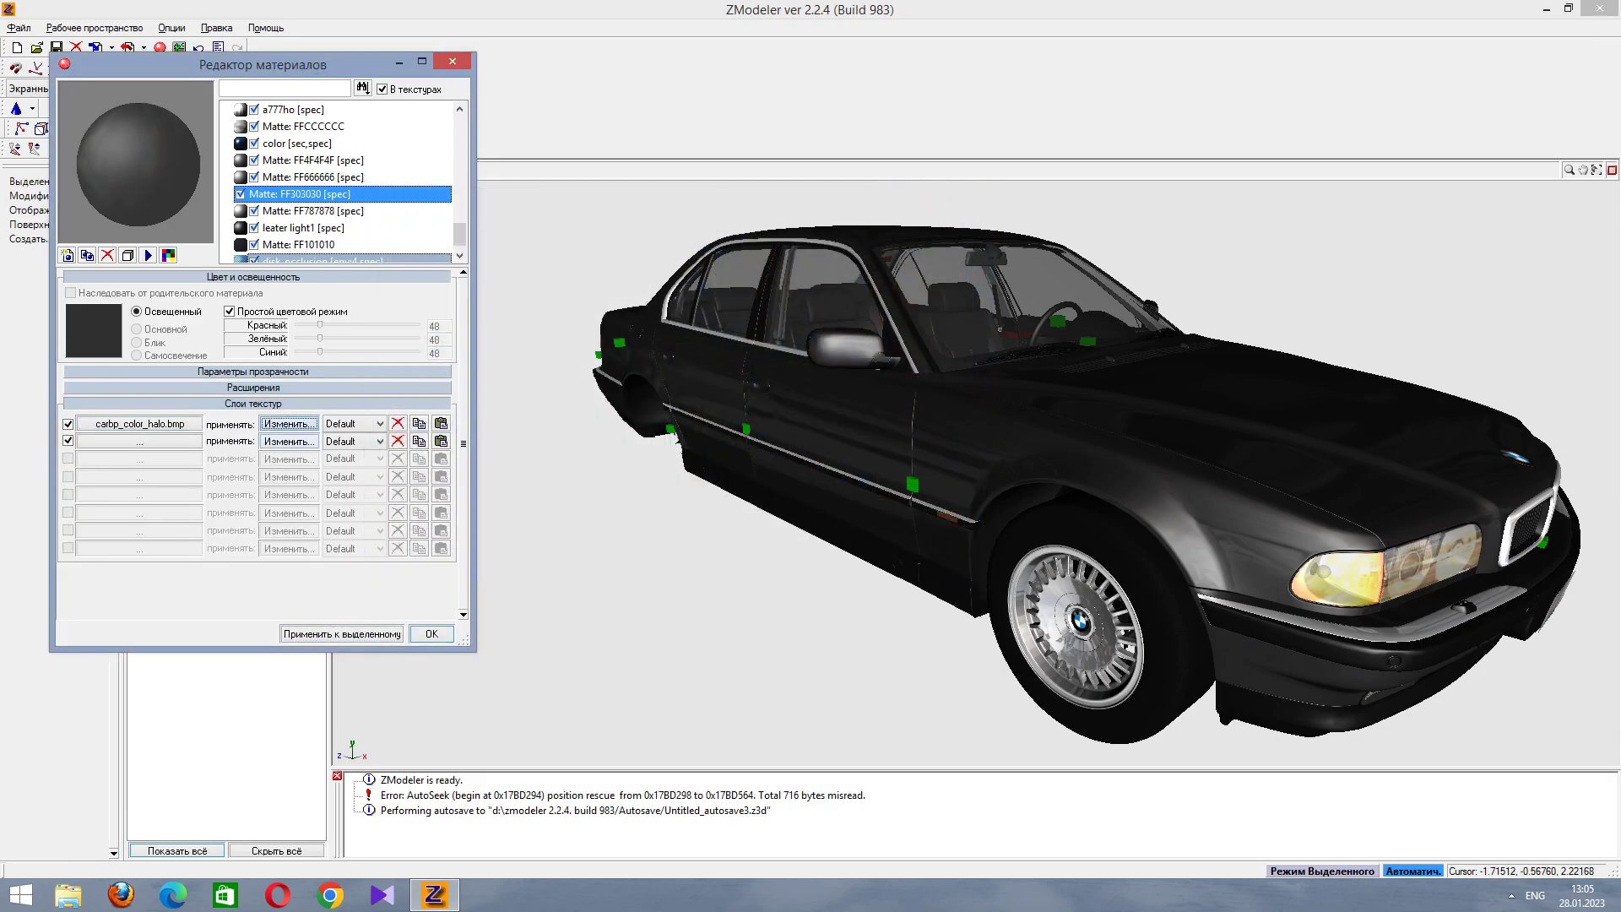
Change the colour operation and texture coordinate type in the properties of the glass material's carbp_color_halo.bmp layer.
left_click(288, 423)
left_click(692, 286)
key("Up")
key("Return")
key("alt+Down")
key("Down")
key("Return")
key("Return")
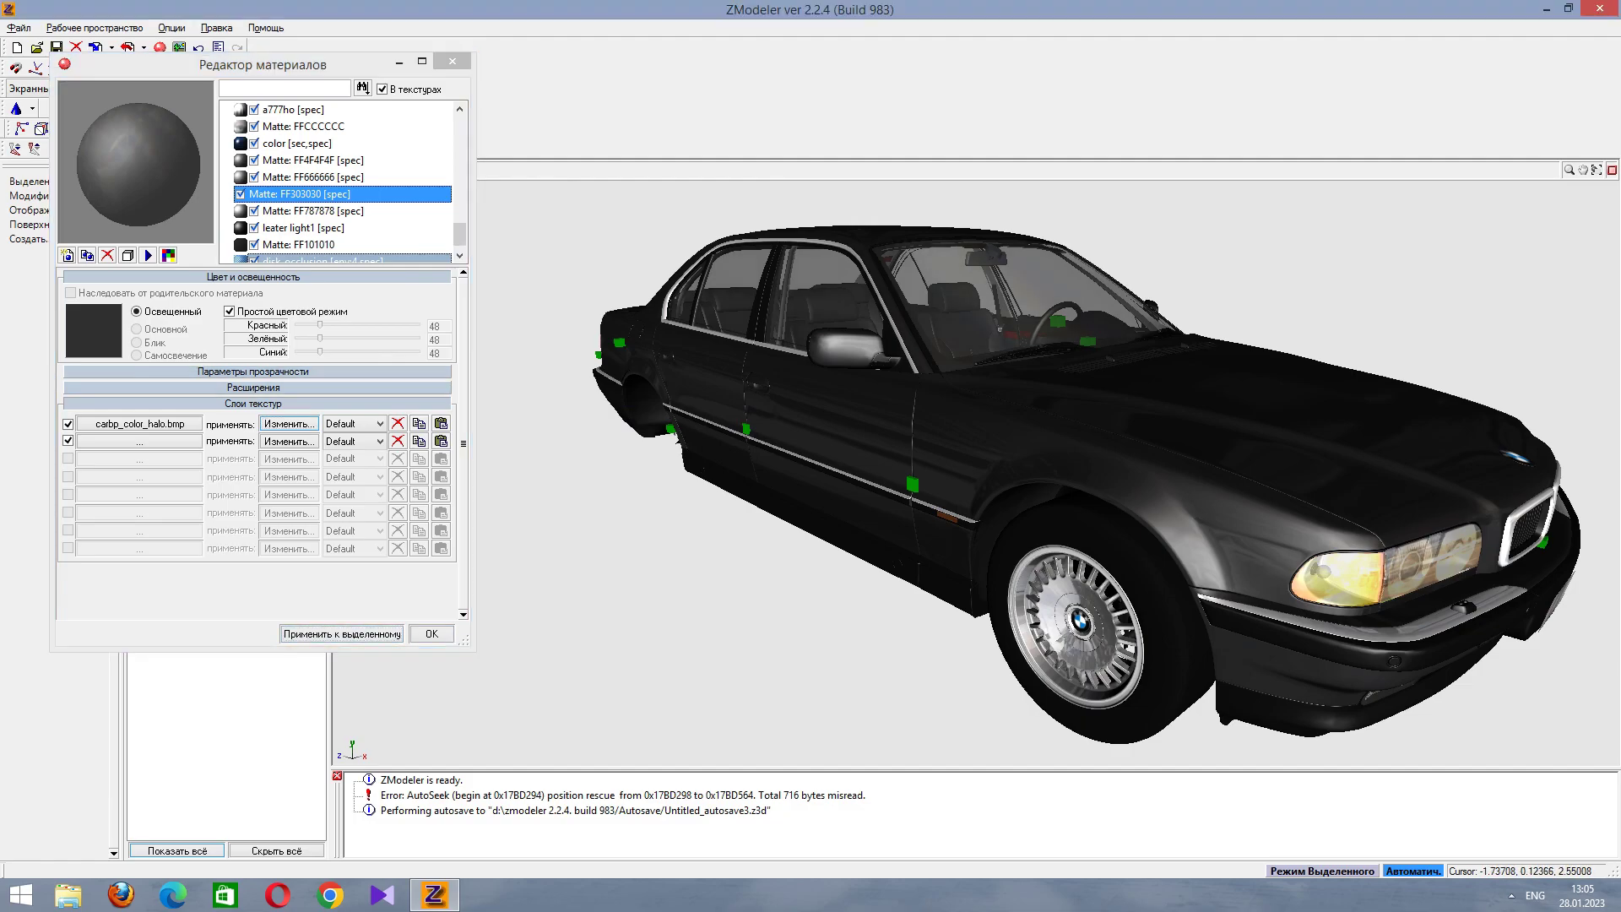
Set the Matte: FF303030 glass material's red, green and blue values to 99.
key("Page_Up")
key("Page_Up")
key("Tab")
key("Page_Up")
key("Page_Up")
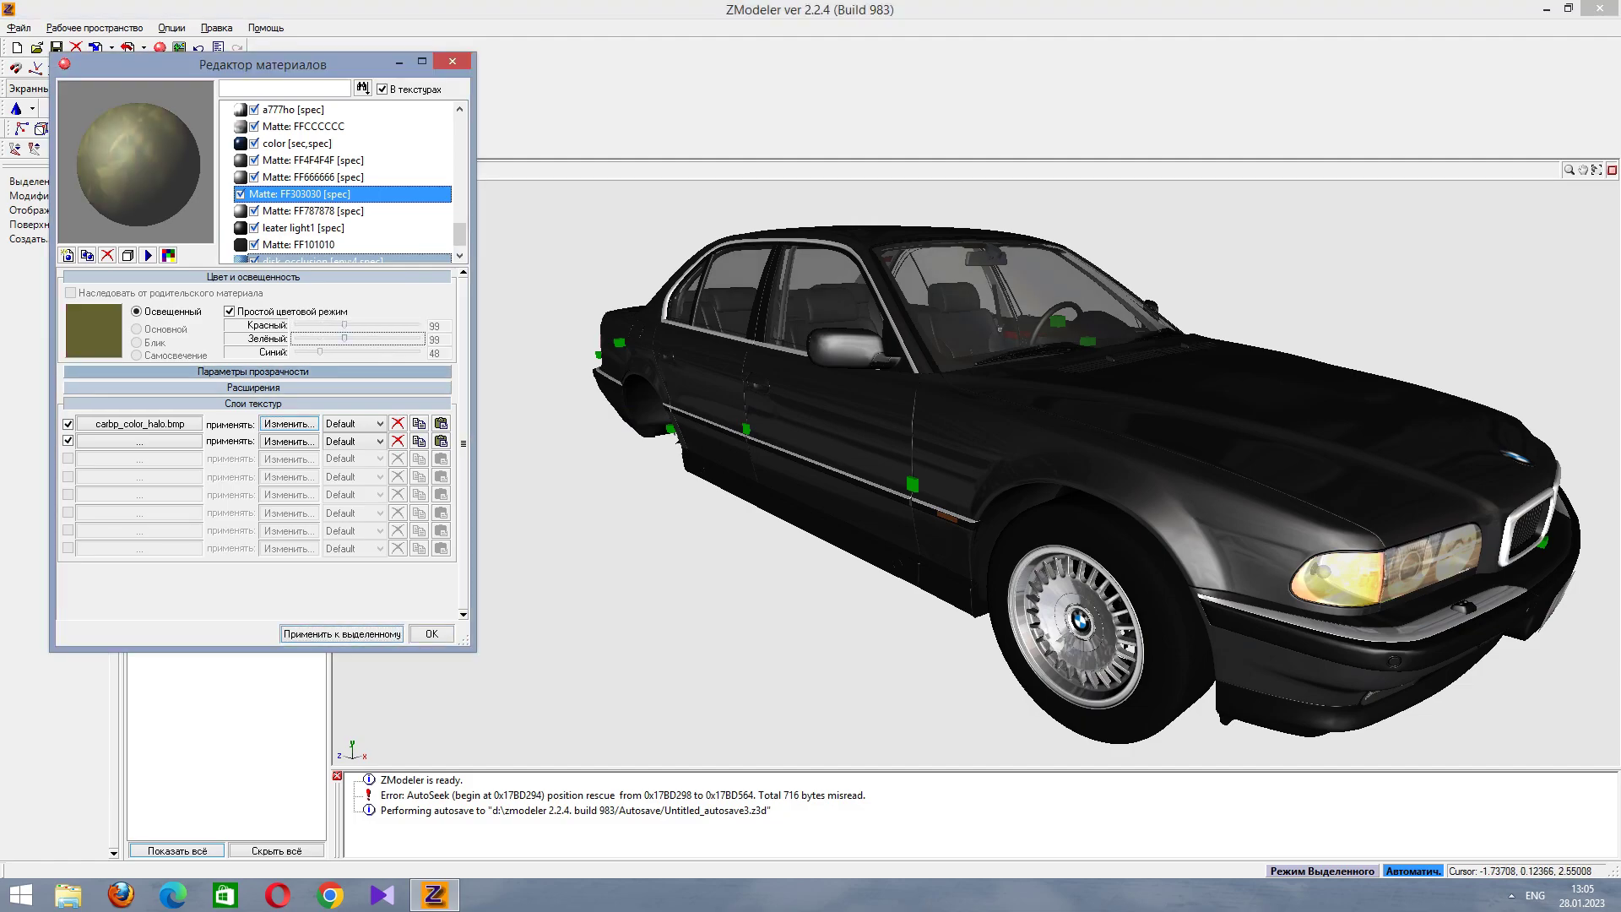
key("Page_Up")
key("Page_Up")
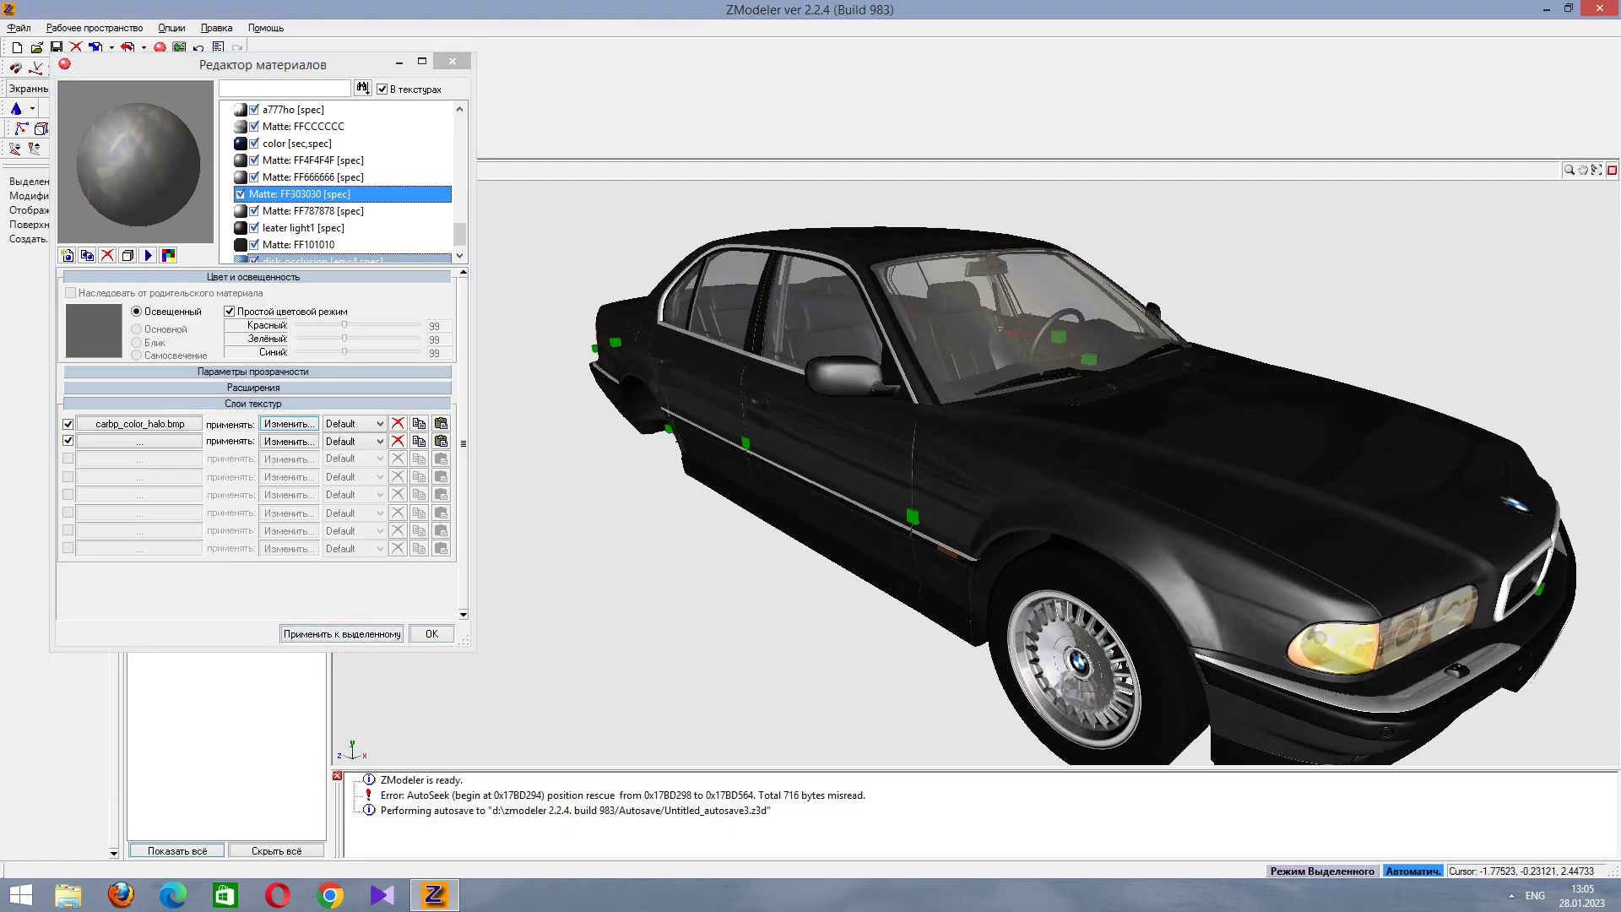
Set the Matte: FF303030 glass material's colour to black with red, green and blue at 0, and apply it.
key("Page_Down")
key("Page_Down")
key("Tab")
key("Page_Down")
key("Page_Down")
key("Page_Down")
key("Page_Down")
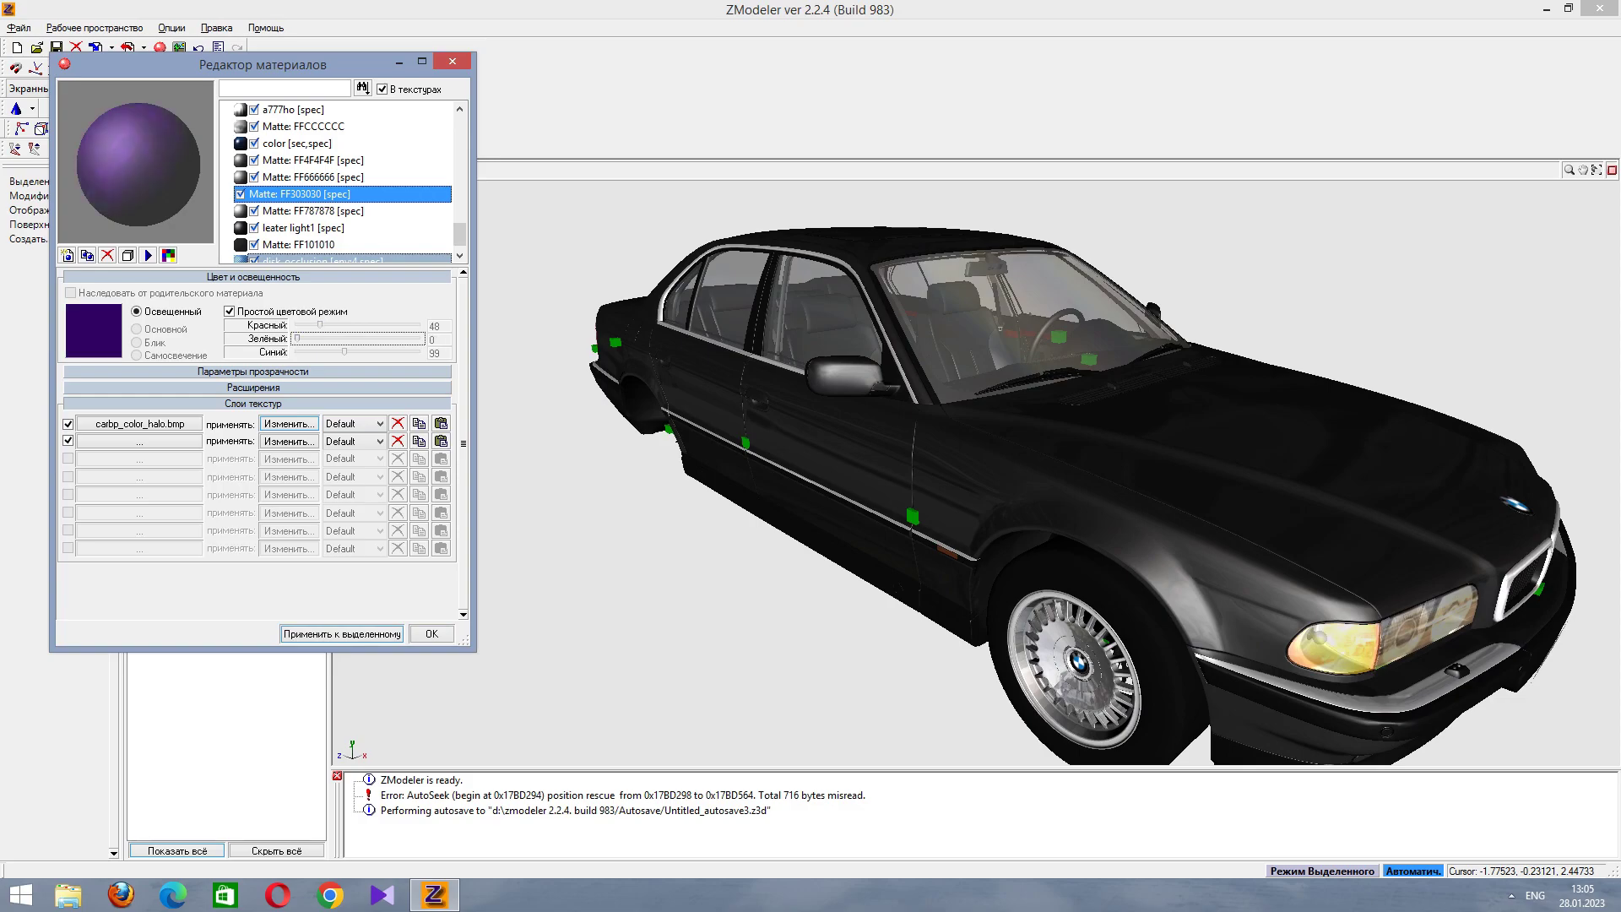
key("shift+Tab")
key("shift+Tab")
key("Page_Down")
key("Page_Down")
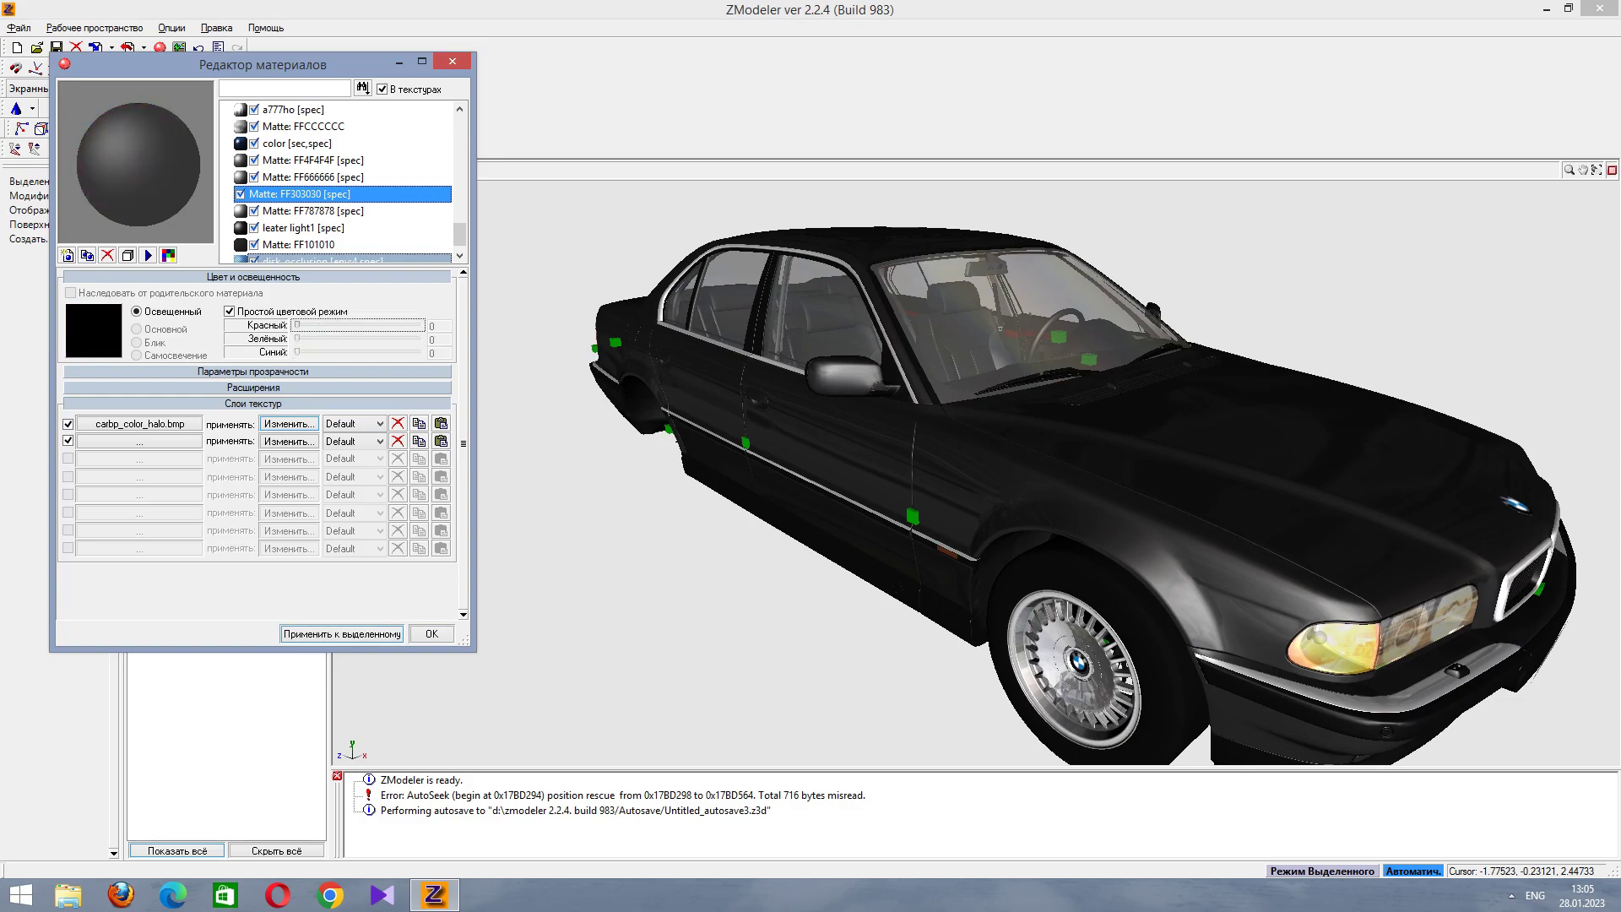
left_click(342, 634)
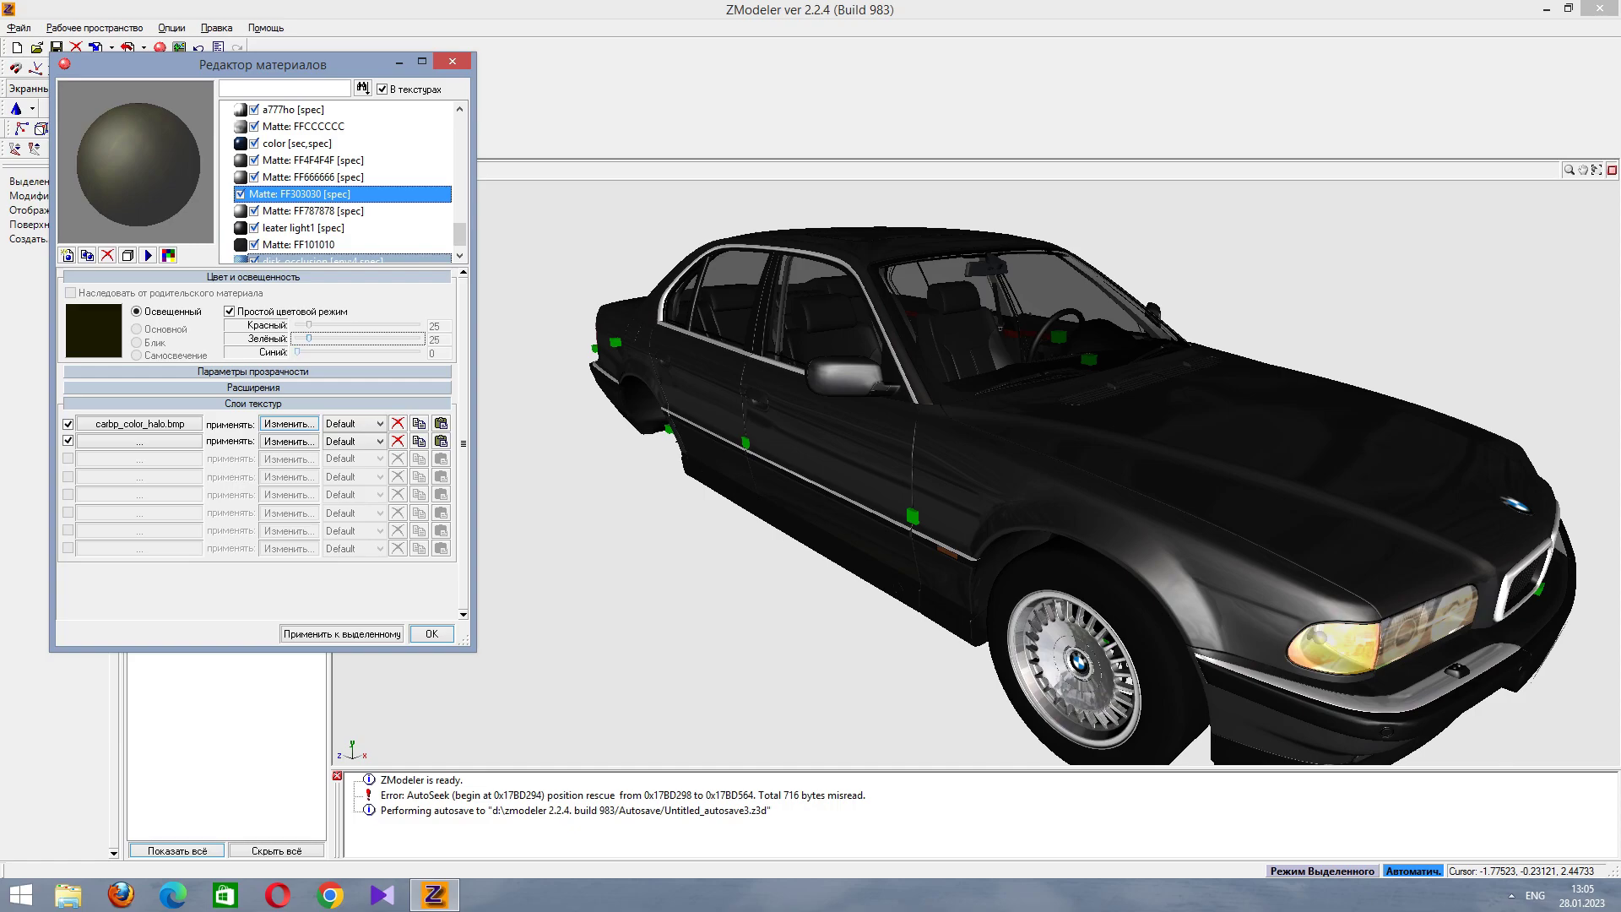
Apply red, green and blue values of 25 to the Matte: FF303030 glass material.
left_click(342, 634)
left_click(253, 388)
left_click(253, 387)
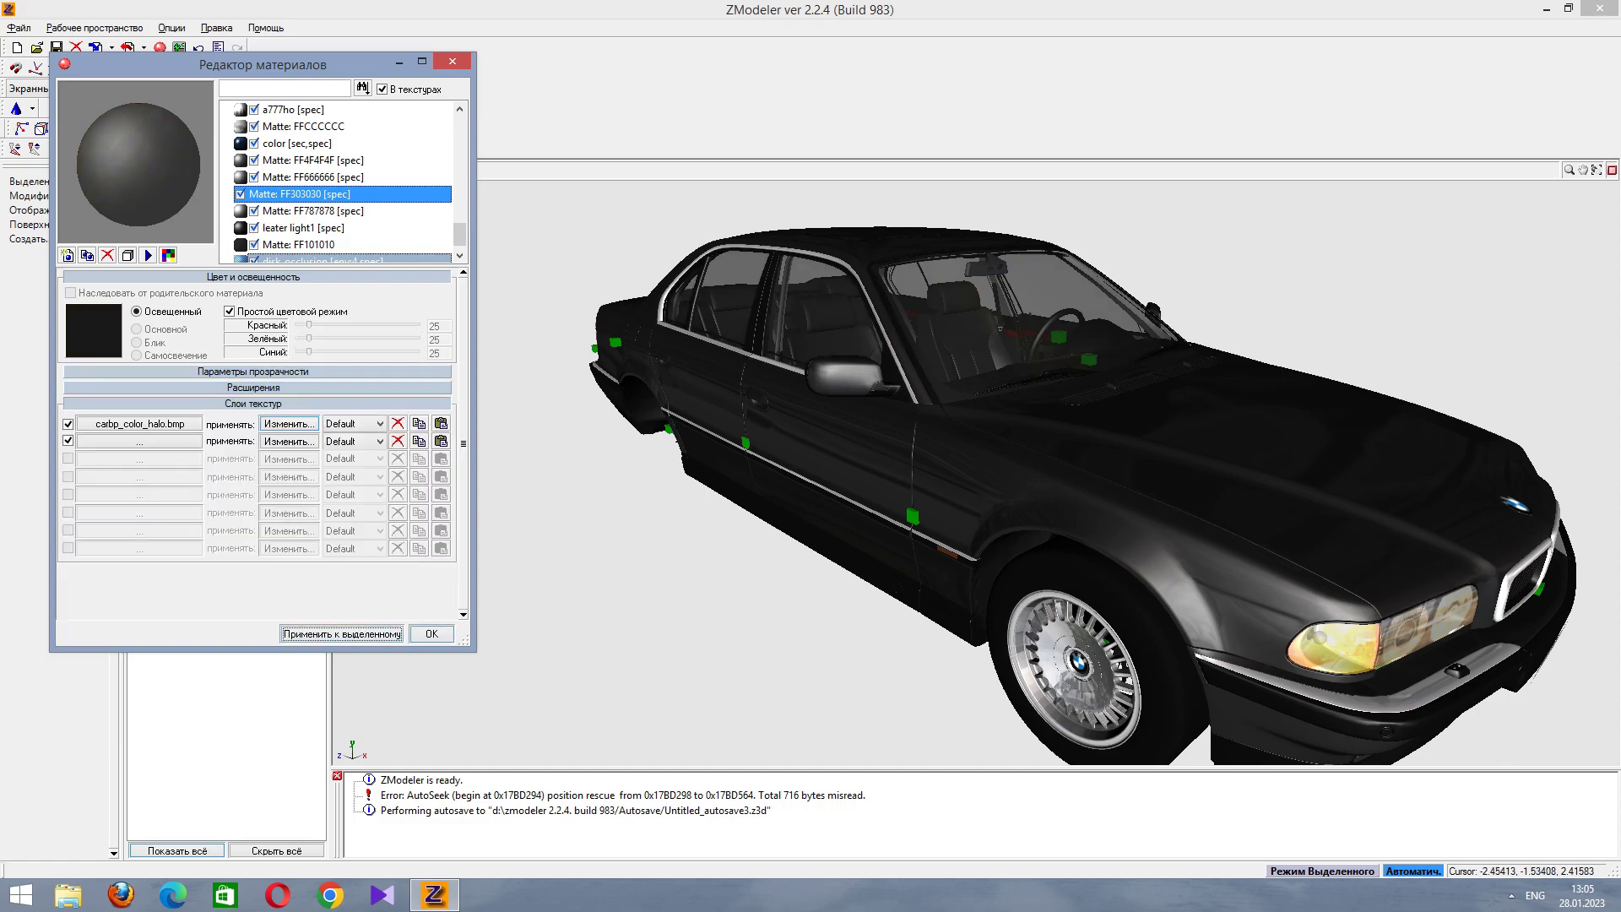
Set the Matte: FF303030 glass material's blending alpha to 193 and apply it.
left_click(253, 371)
left_click_drag(354, 412, 378, 411)
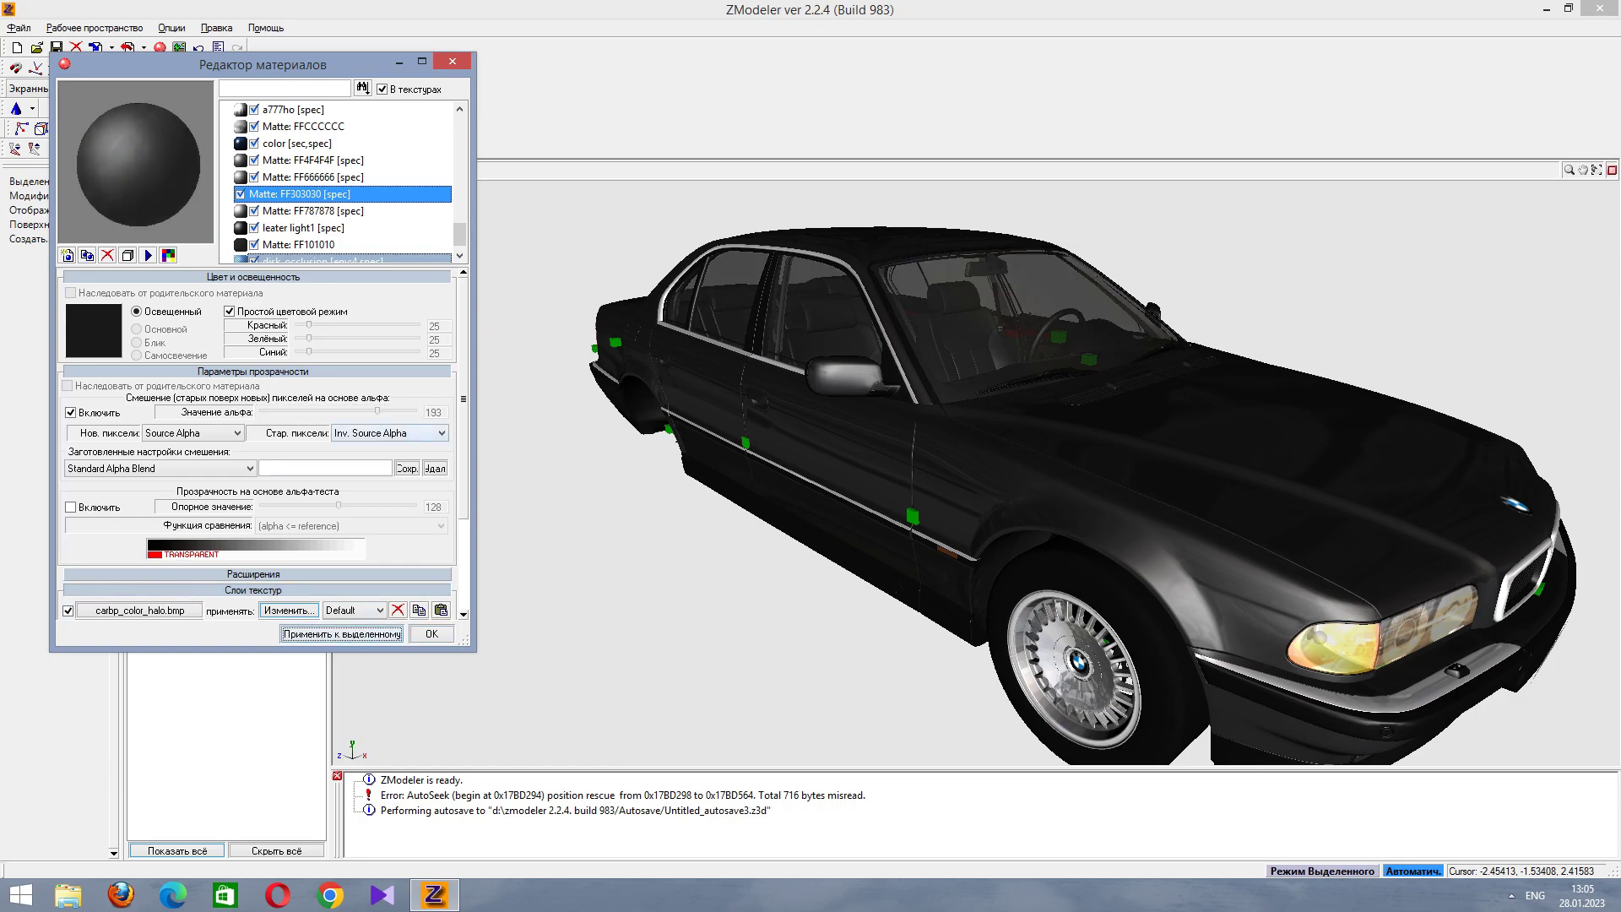
left_click(342, 634)
left_click(253, 371)
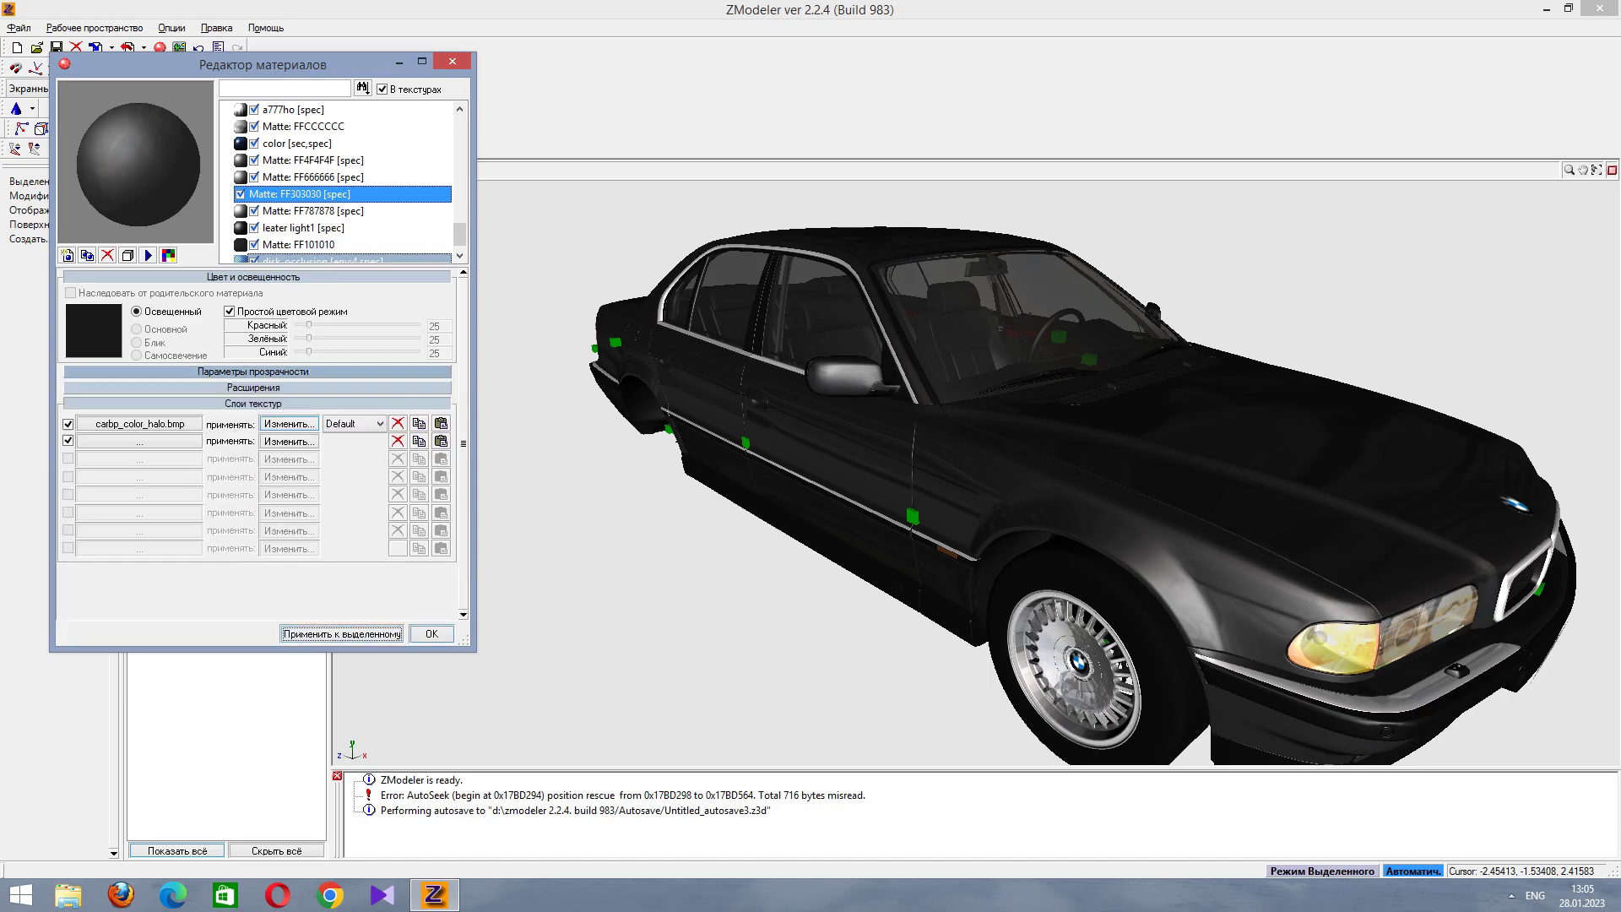
Look through the materials down to Matte: FF101010 and enable its specular highlight (Блик) extension.
left_click(342, 210)
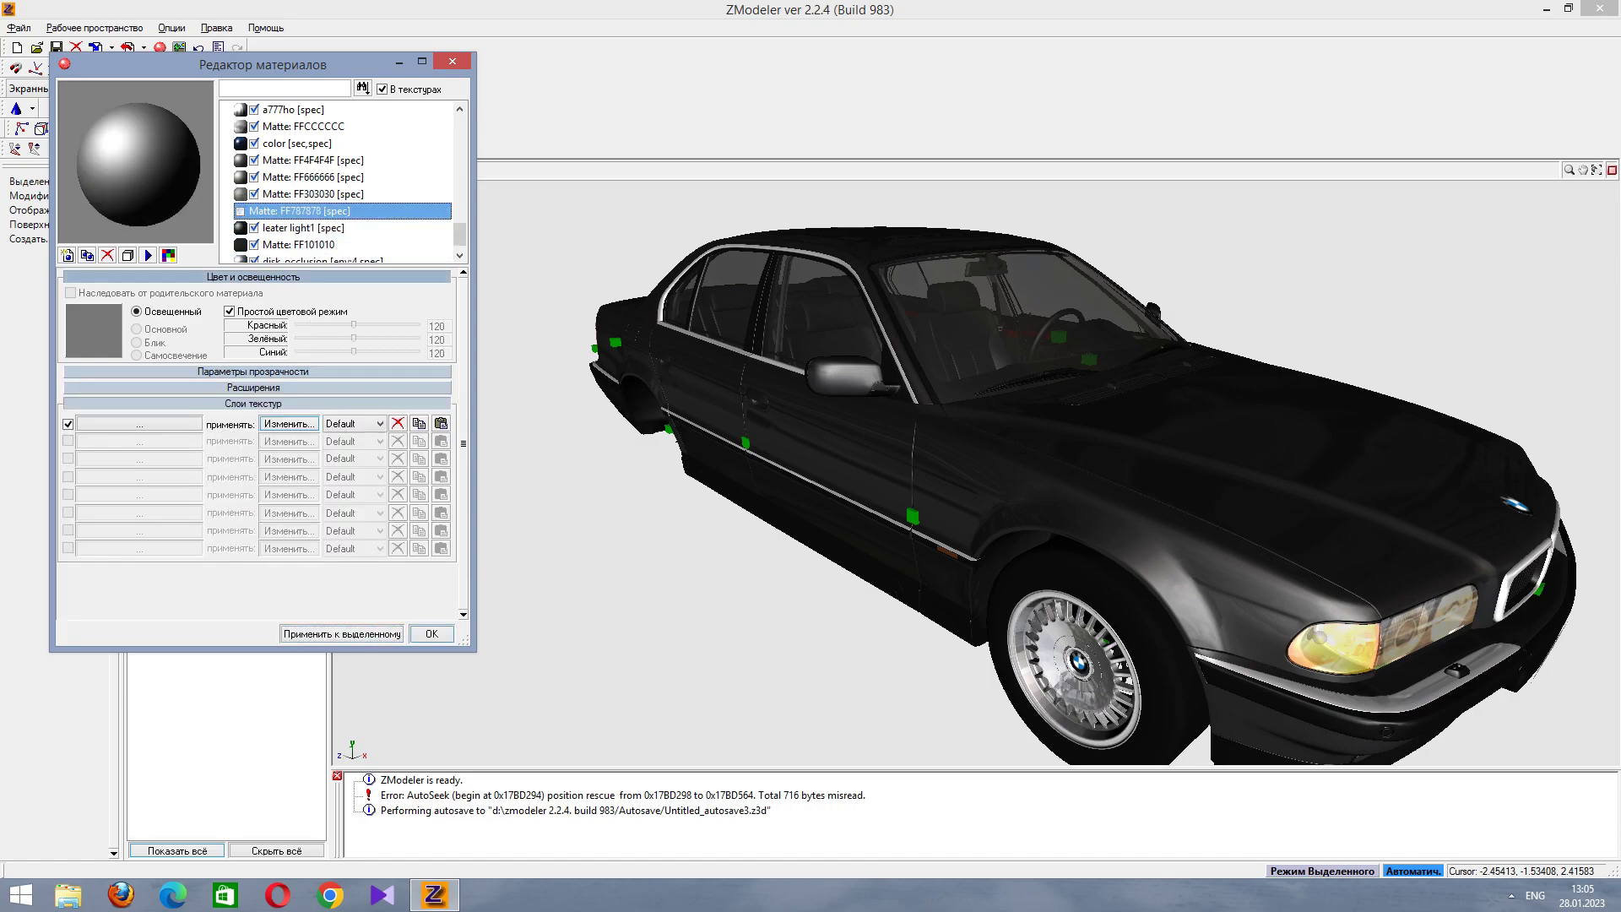
left_click(342, 227)
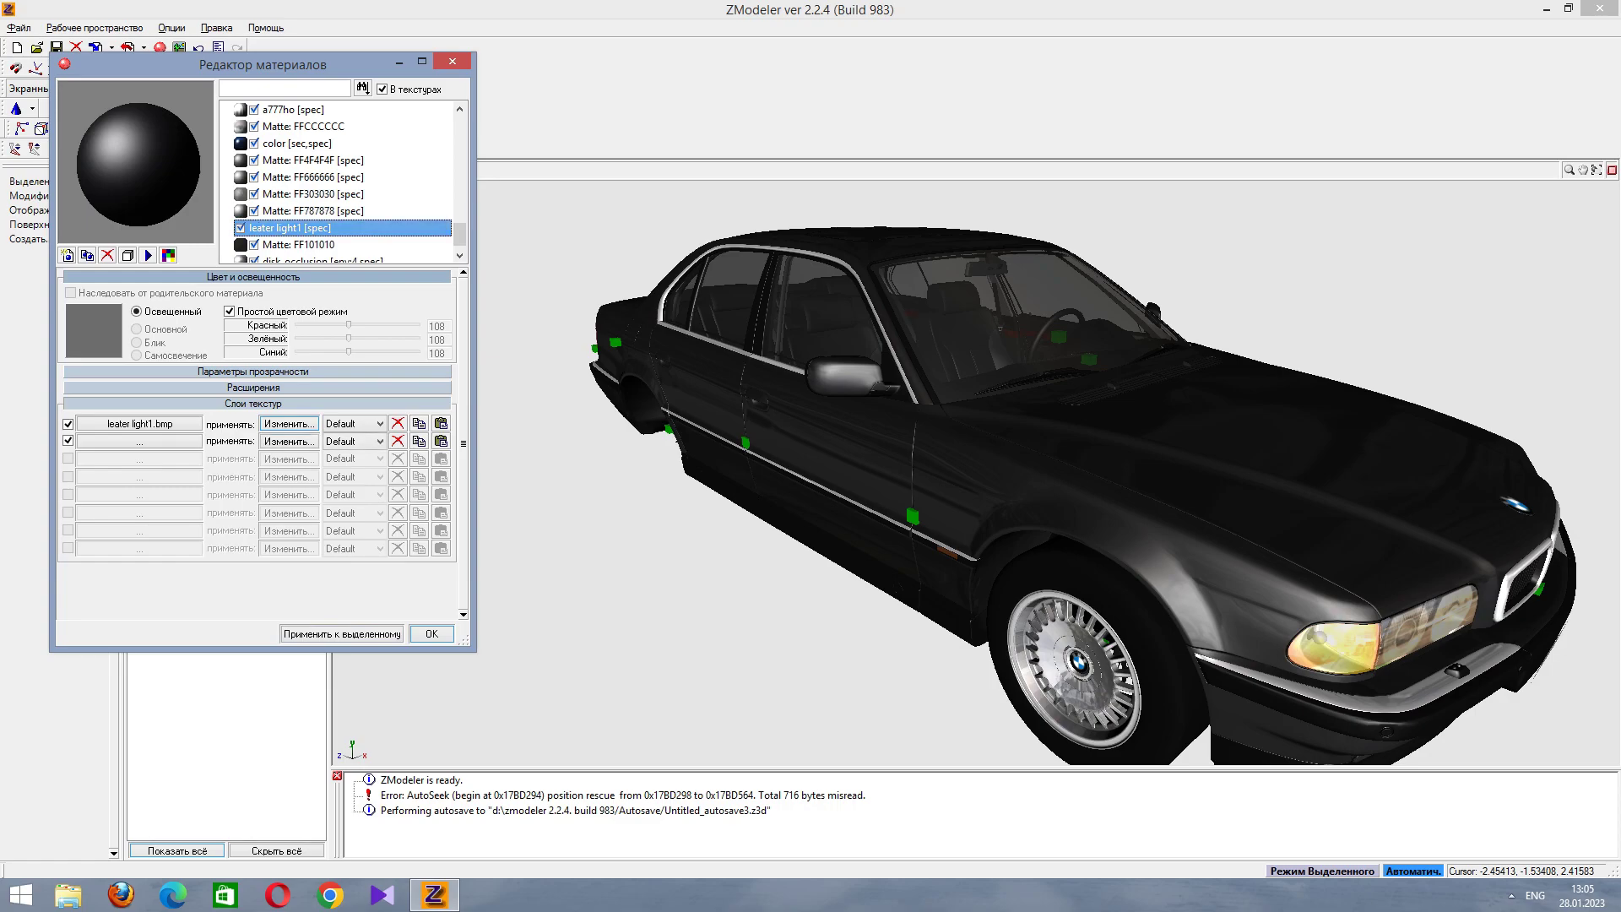
left_click(342, 244)
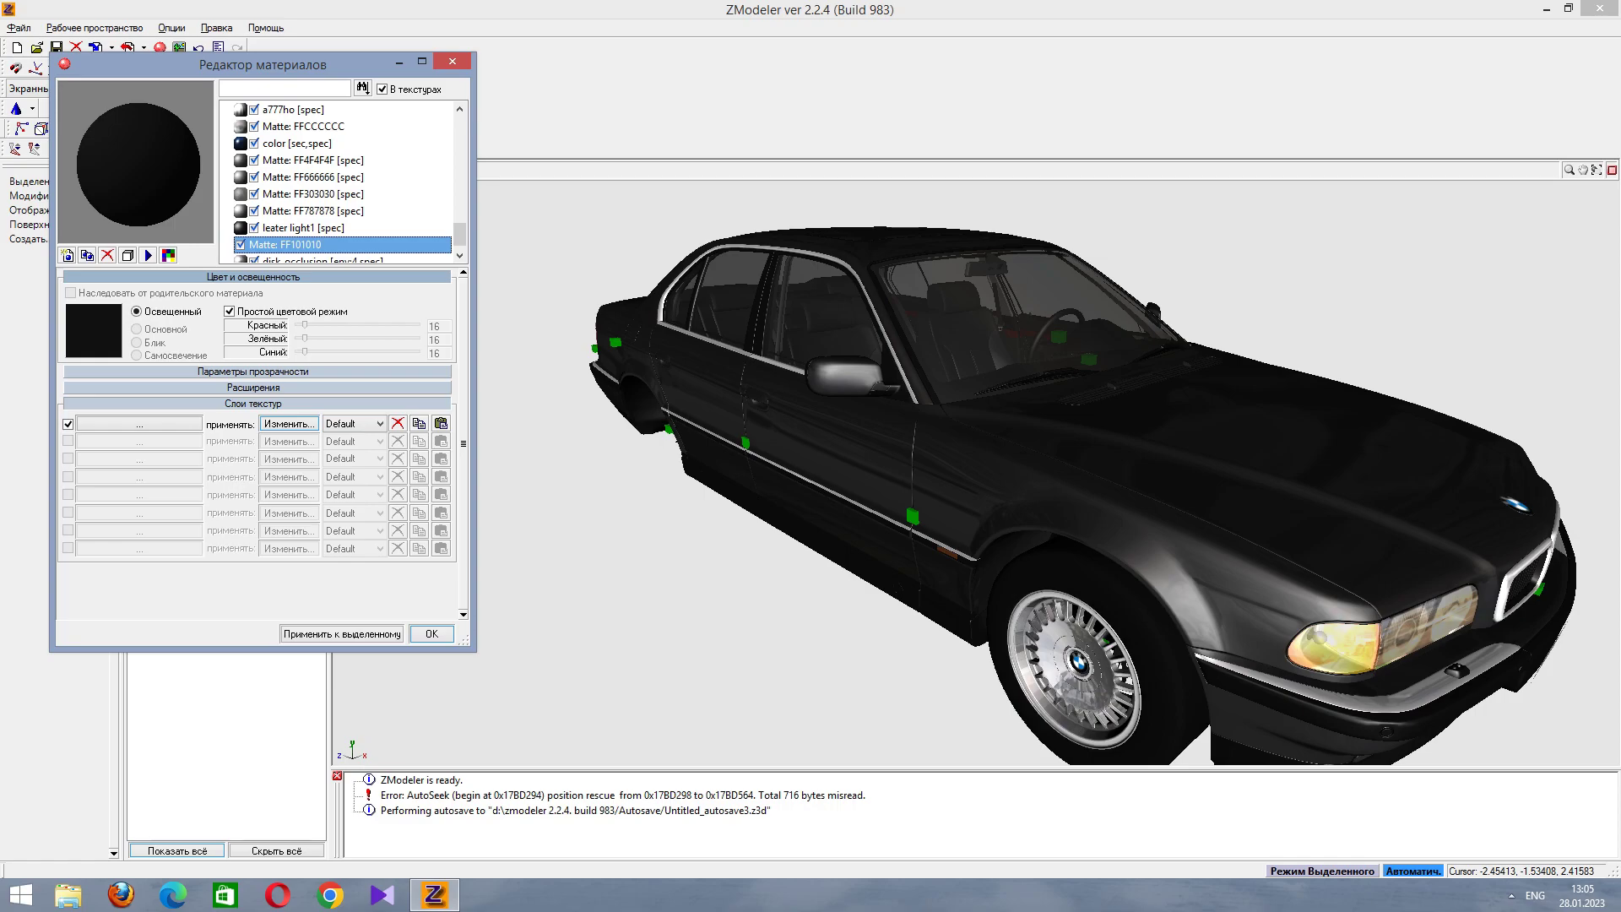
middle_click_drag(971, 465, 971, 321)
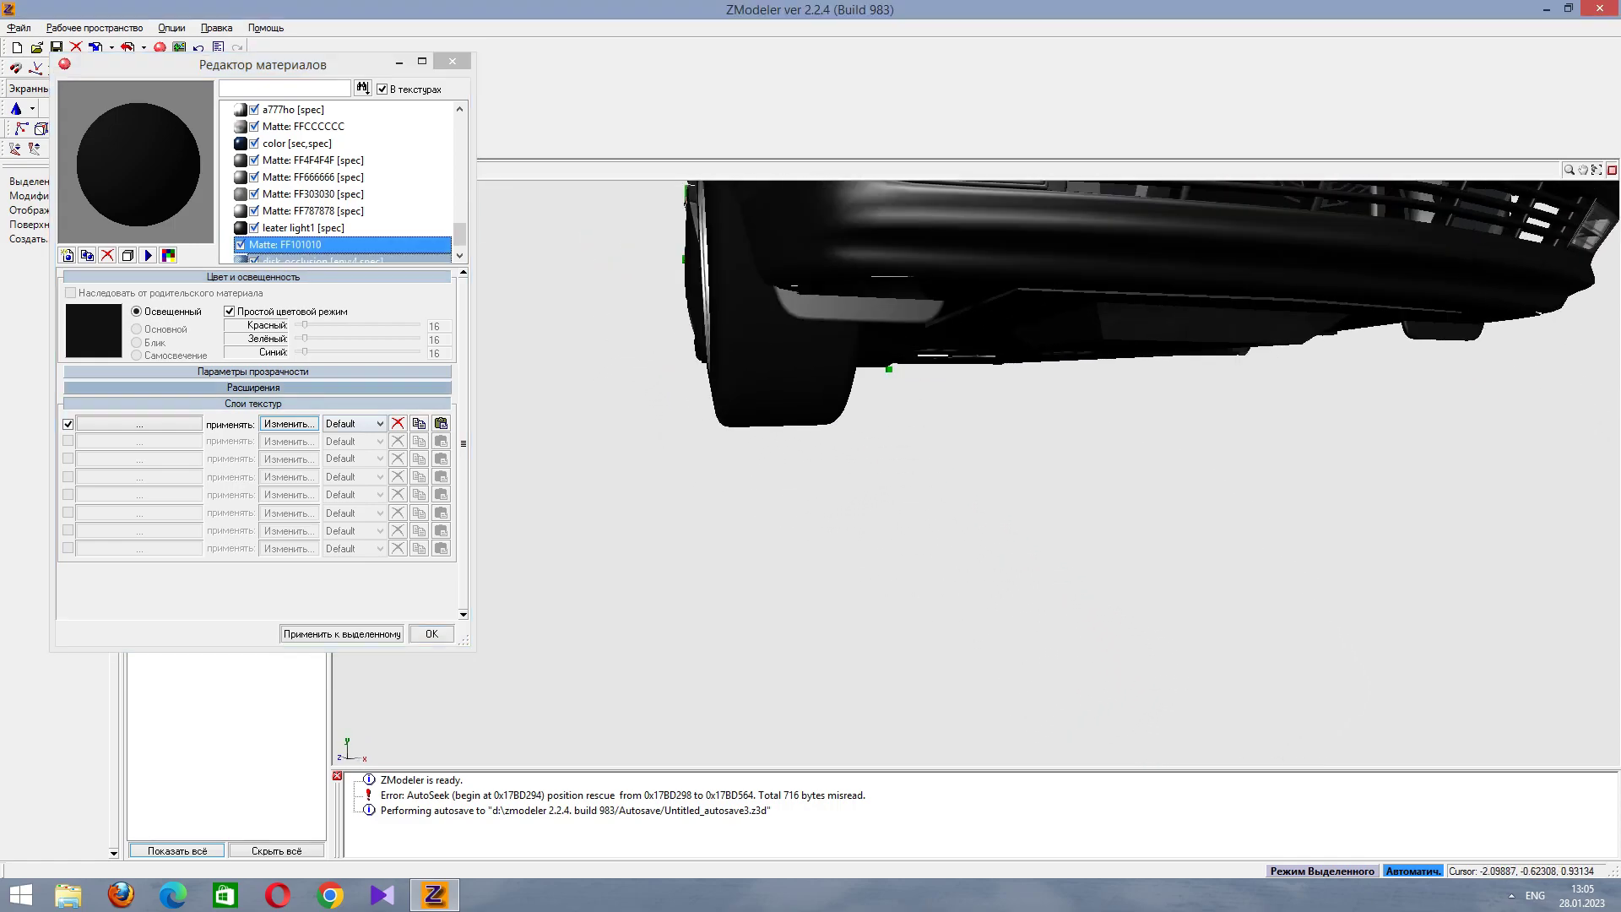
left_click(254, 386)
left_click(84, 423)
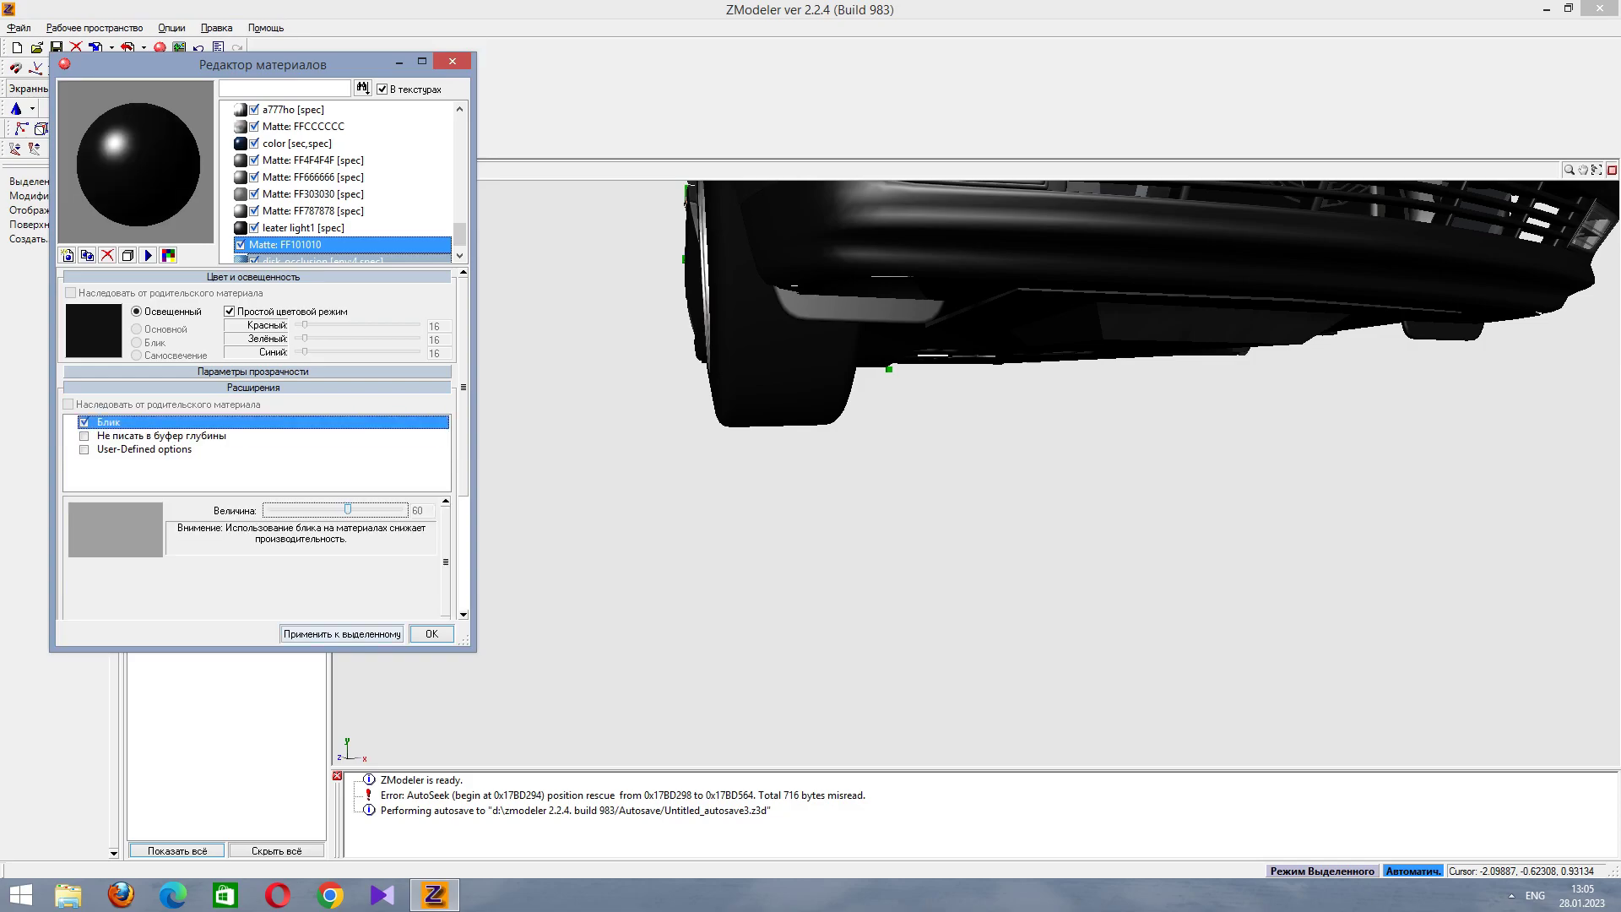
Set the Matte: FF101010 tyre material's red, green and blue values to 15 and apply it.
middle_click_drag(971, 321, 972, 456)
left_click(253, 386)
left_click(254, 403)
mouse_move(305, 325)
left_mouse_down()
mouse_move(329, 325)
mouse_move(304, 325)
left_mouse_up()
left_click(341, 634)
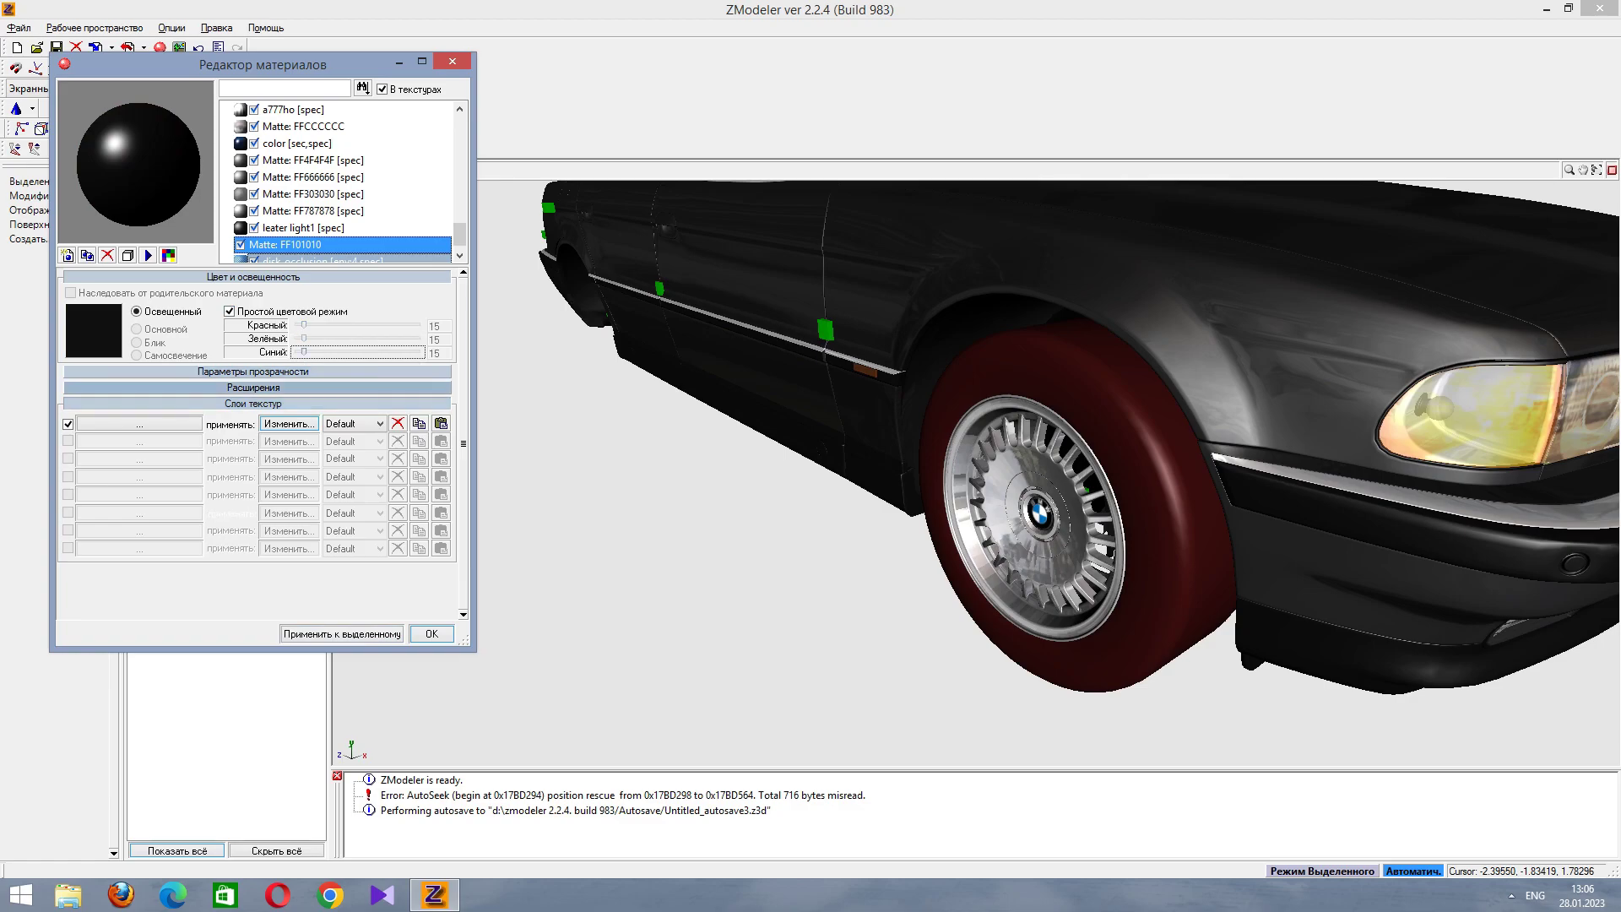
left_click(342, 634)
middle_click_drag(971, 422, 1055, 405)
scroll(1055, 406, "down", 3)
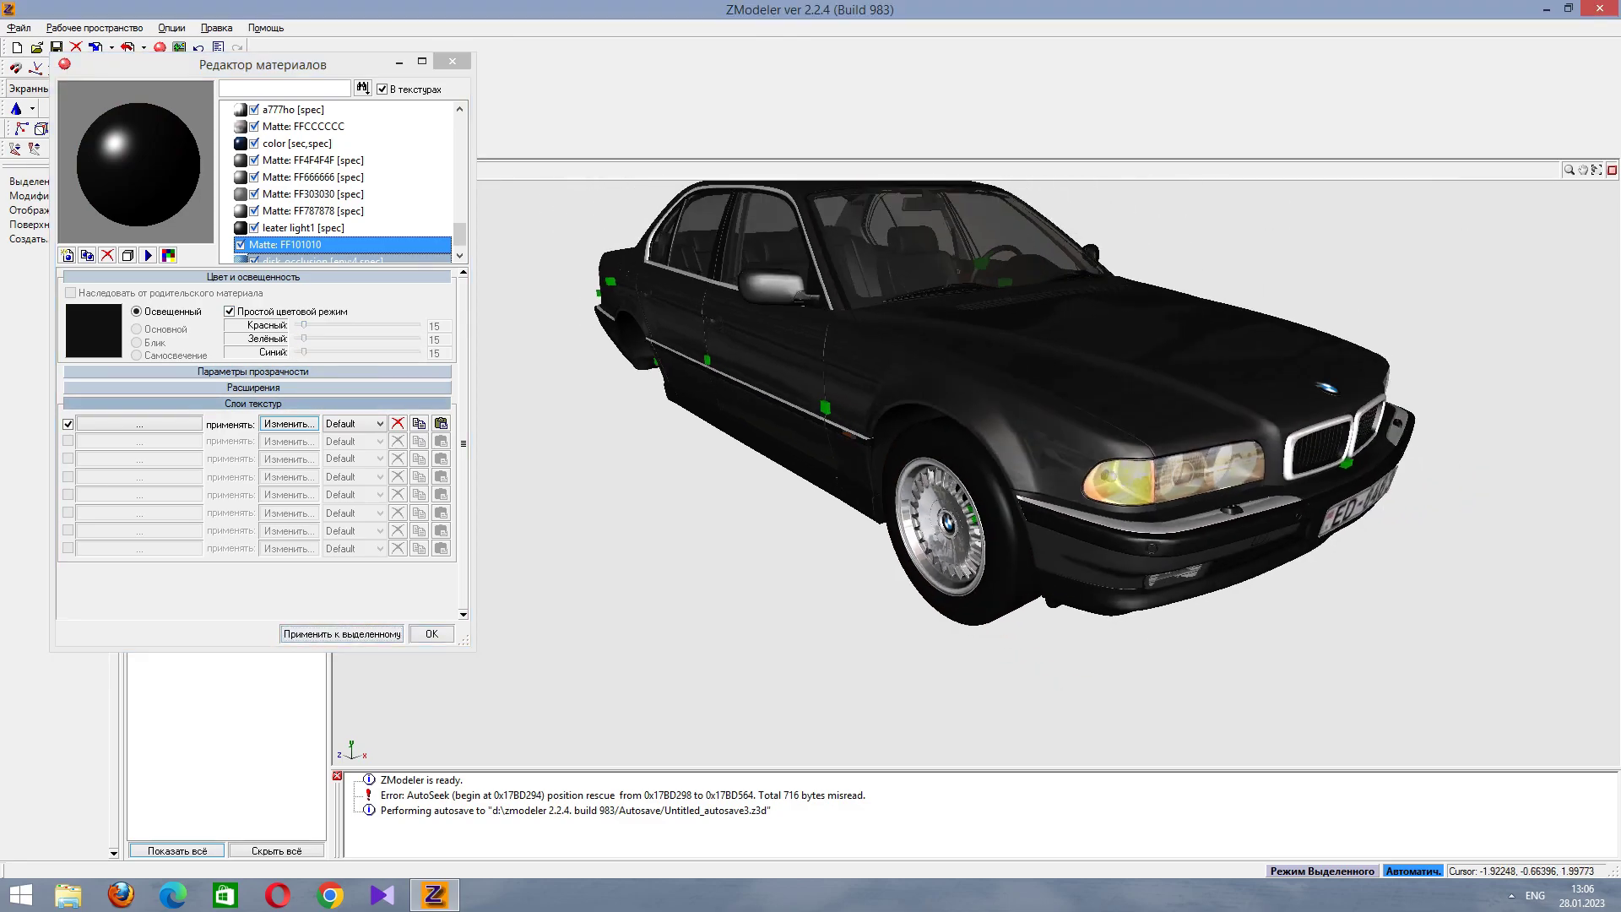
Set the disk_occlusion wheel material's red, green and blue values to 155, apply it and close the material editor.
left_click(140, 423)
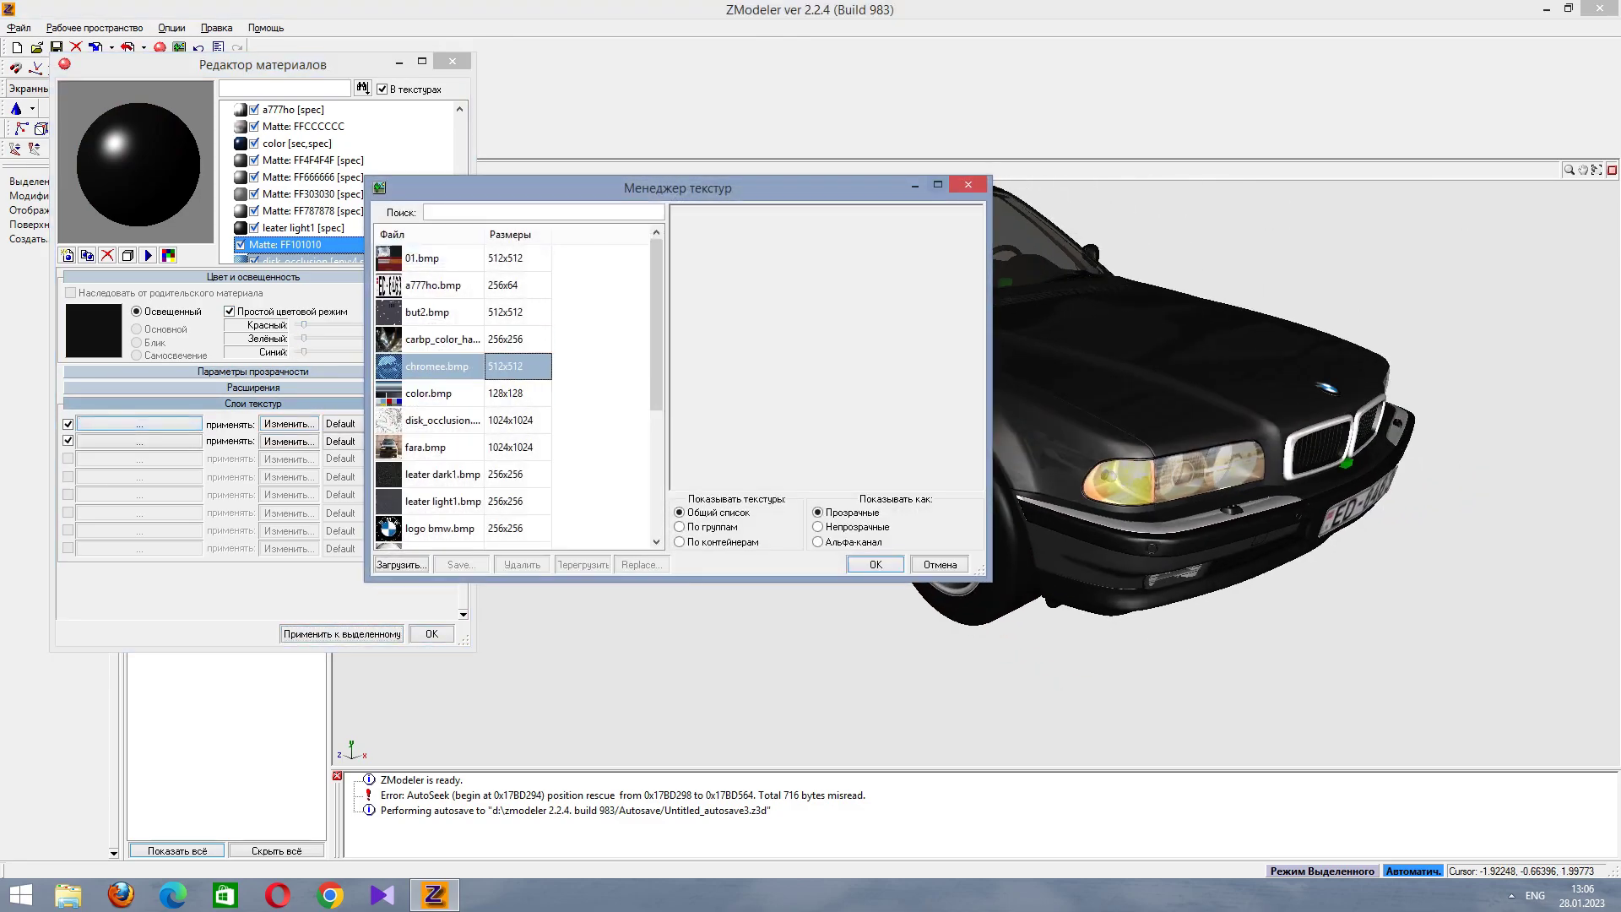
left_click(876, 564)
left_click(304, 258)
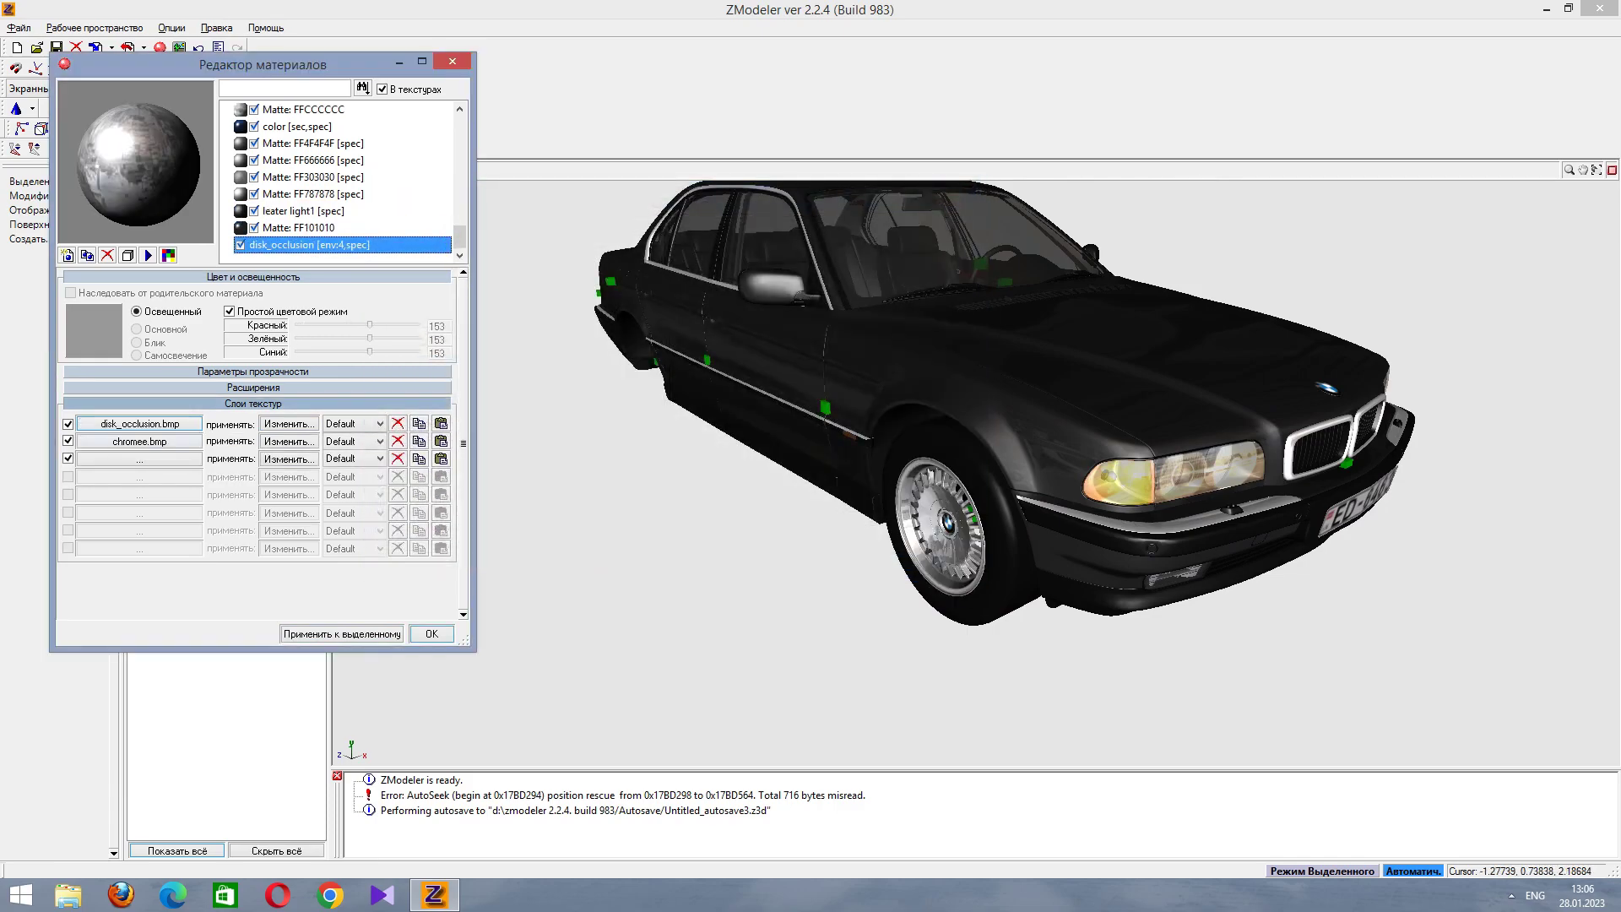
left_click(140, 423)
left_click(875, 564)
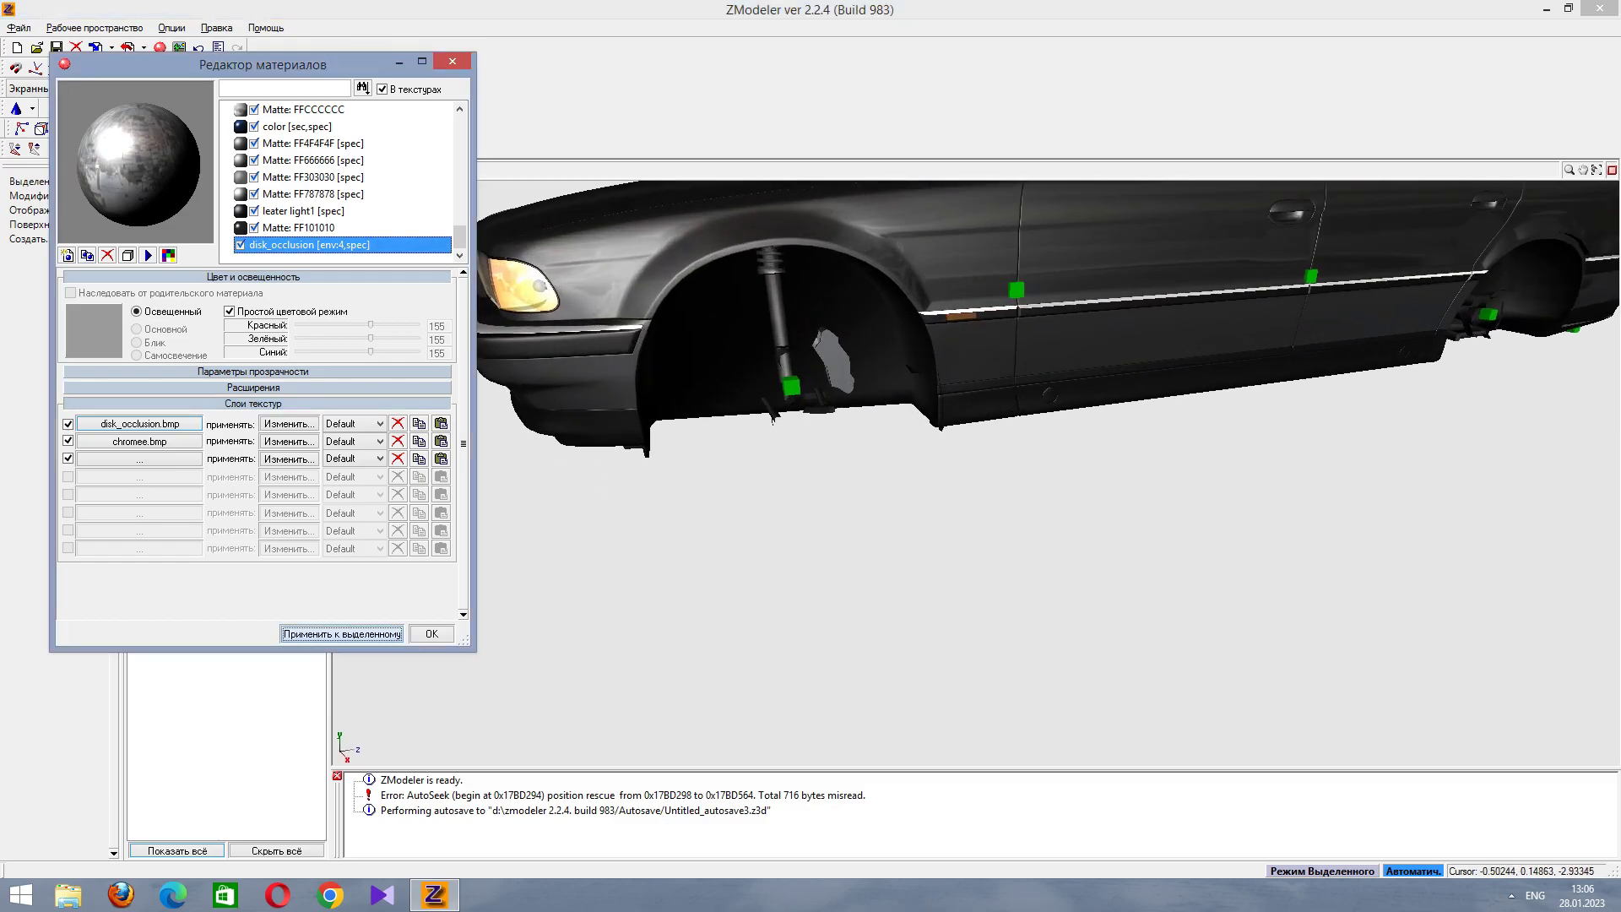
key("Return")
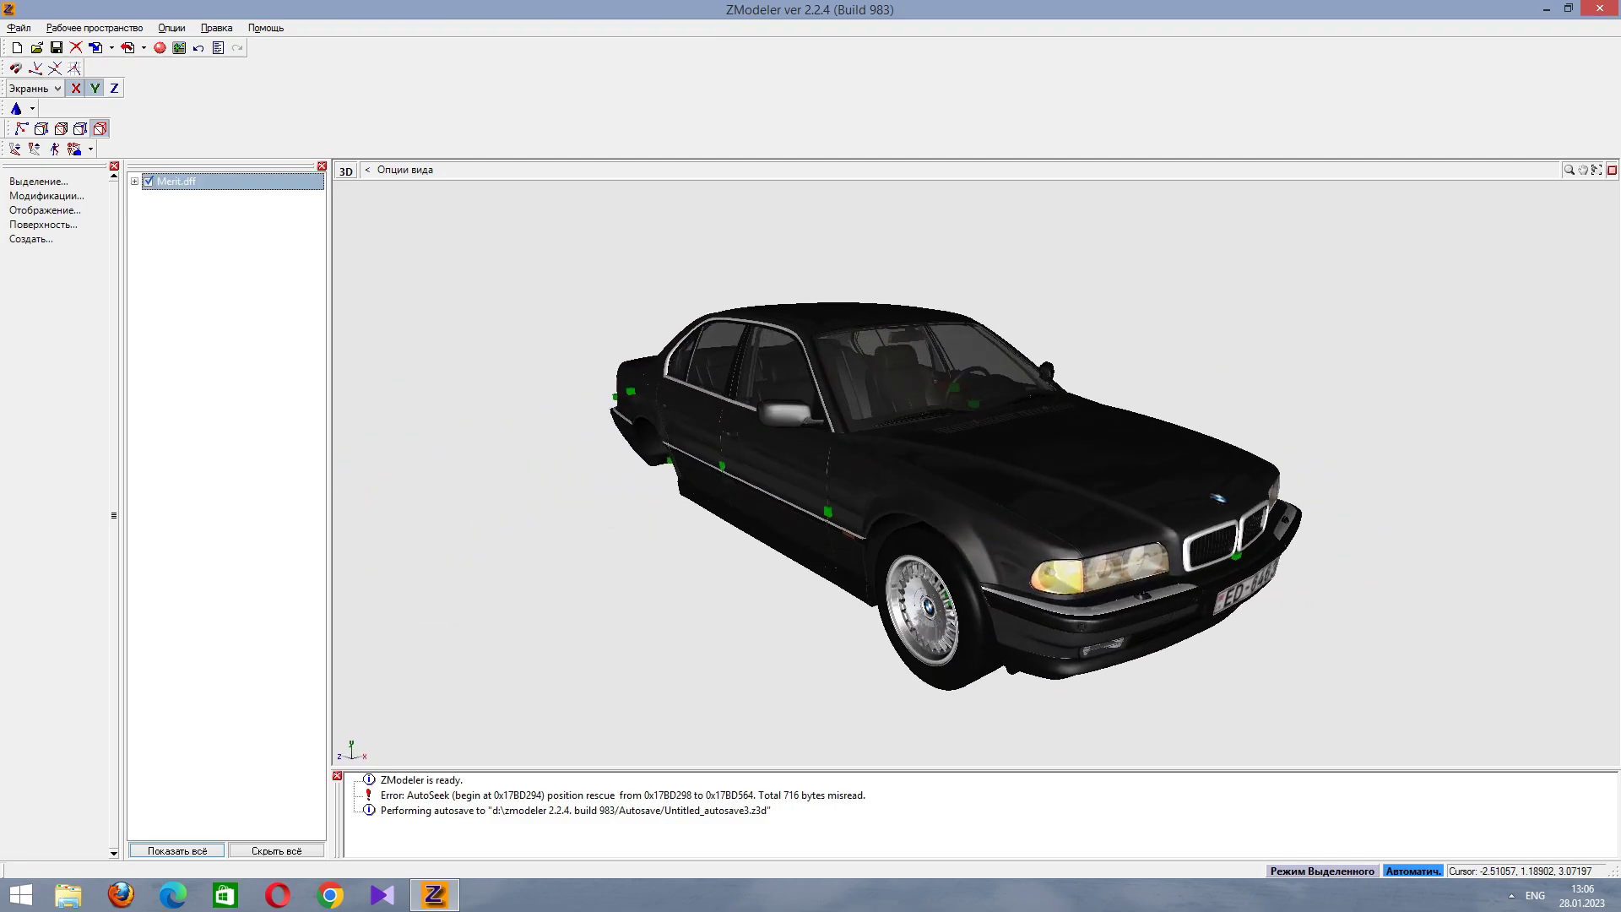
Expand the Merit.dff, E38 and chassis_dummy nodes in the scene hierarchy.
key("Down")
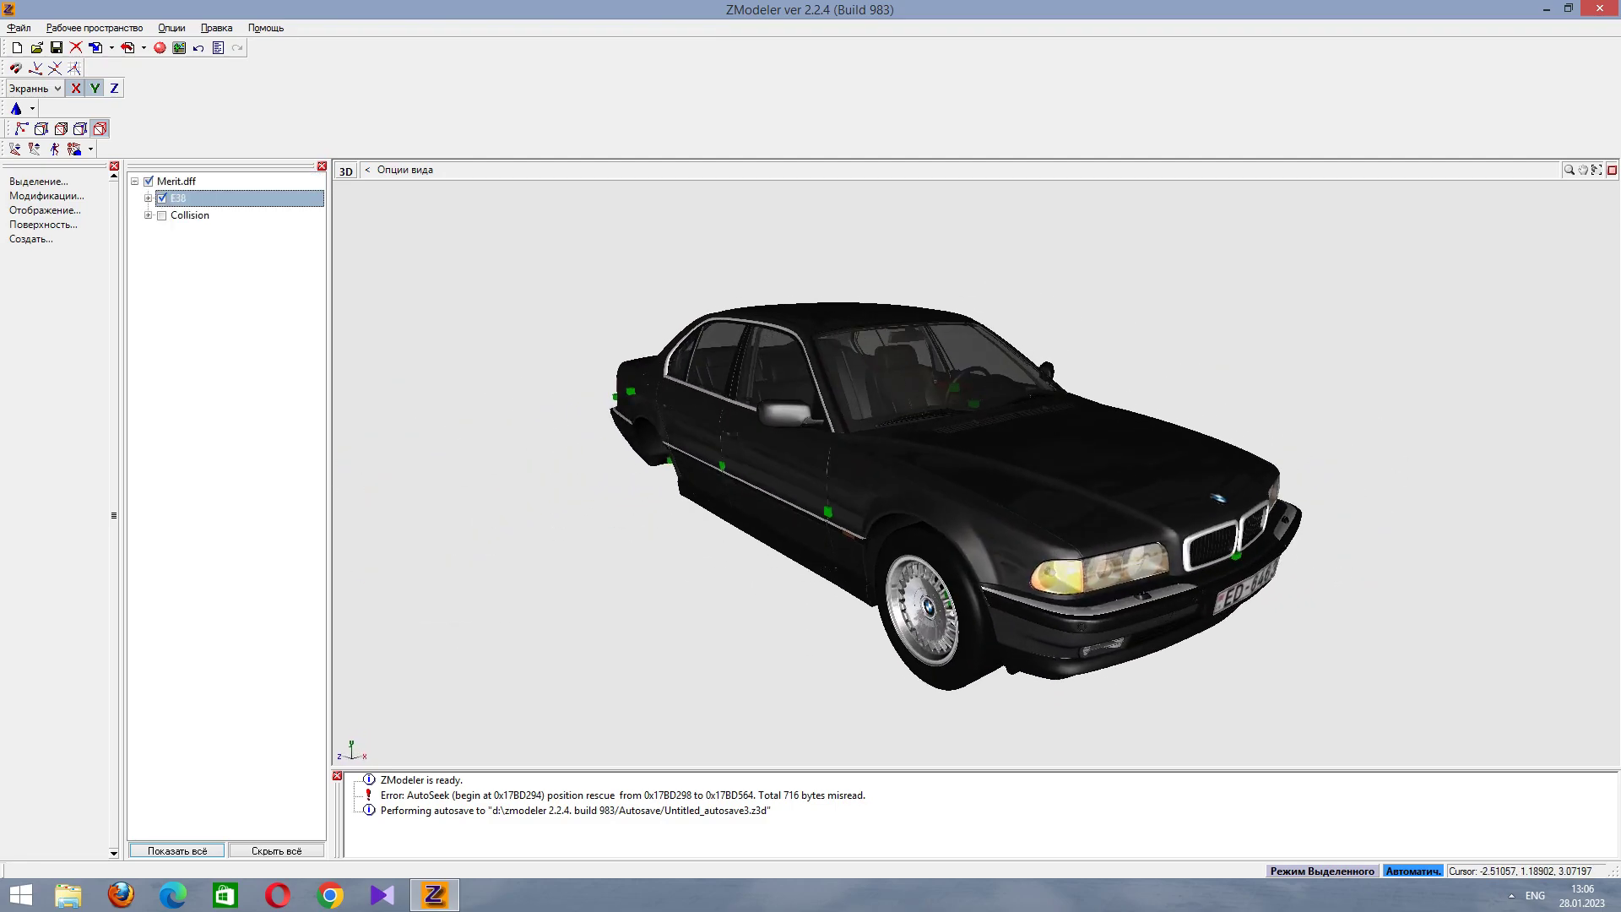
key("Right")
key("Down")
key("Down")
key("Down")
key("Down")
key("Right")
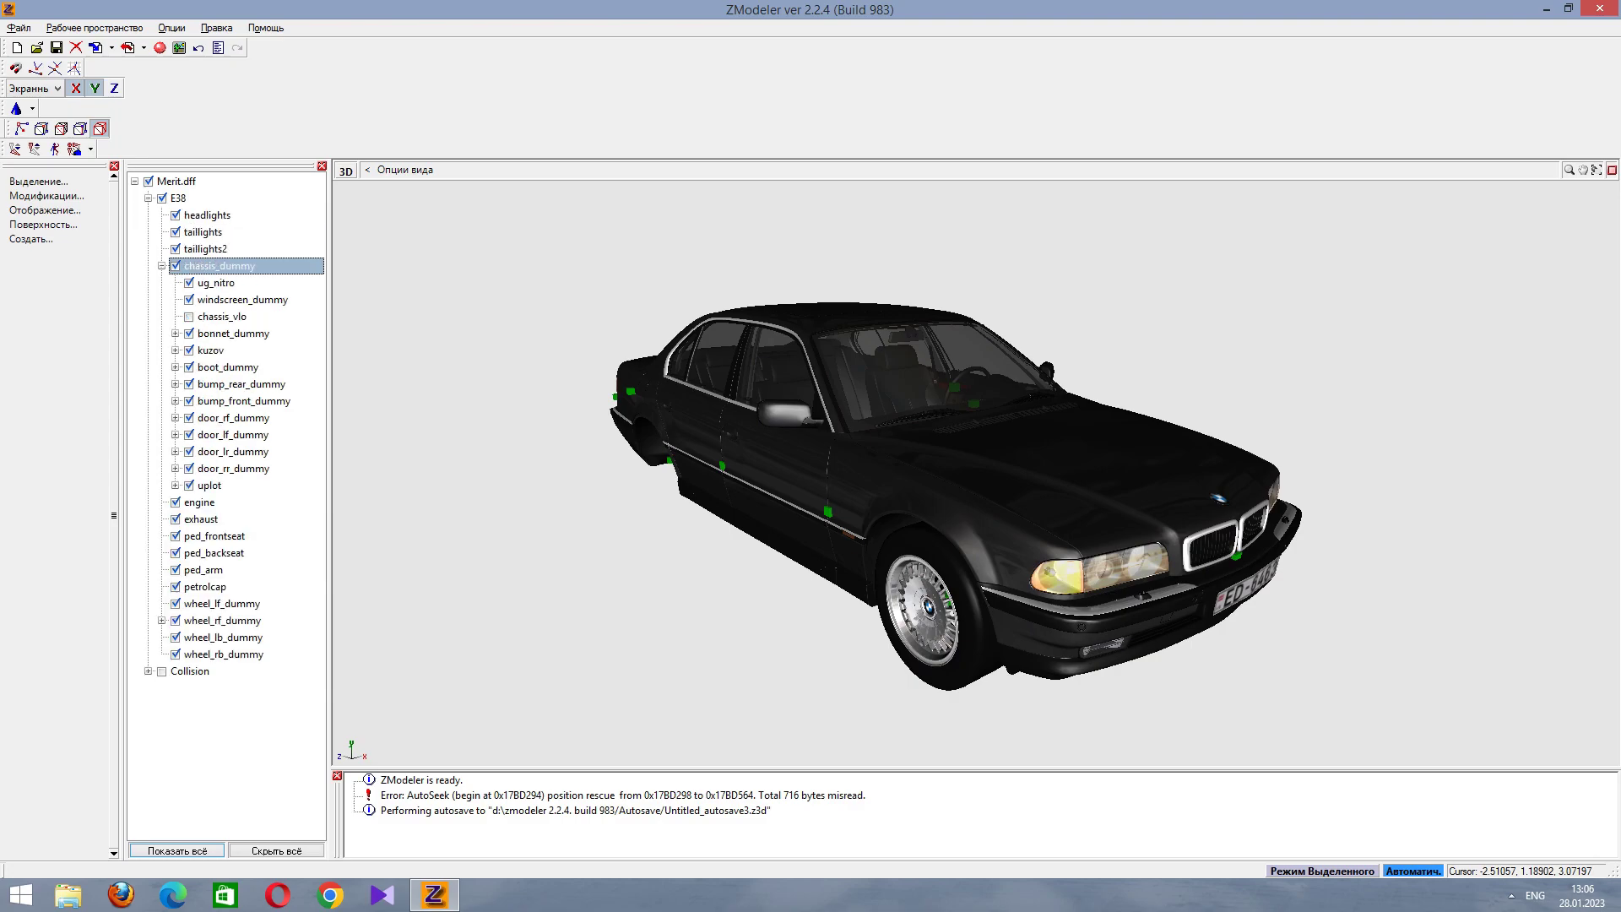
Look through the chassis_dummy branch and examine the parts nested under the door dummies.
key("Down")
key("Down")
key("Down")
key("Down")
key("Down")
left_click(209, 486, "ctrl")
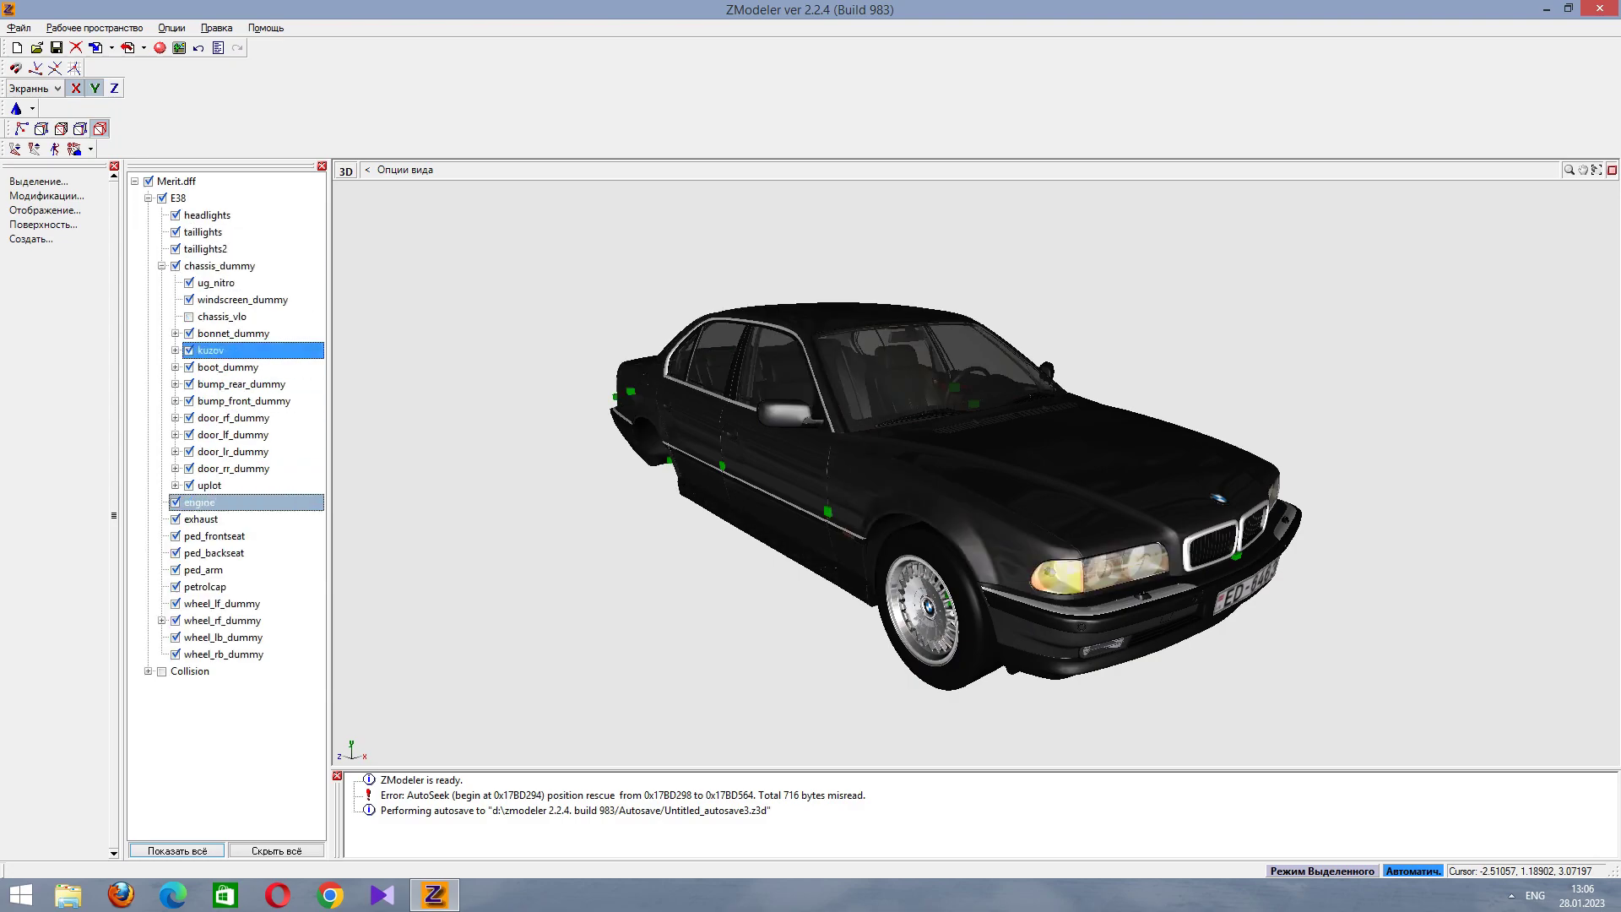
left_click(210, 485)
key("Up")
key("Right")
key("Left")
key("Up")
key("Up")
key("Right")
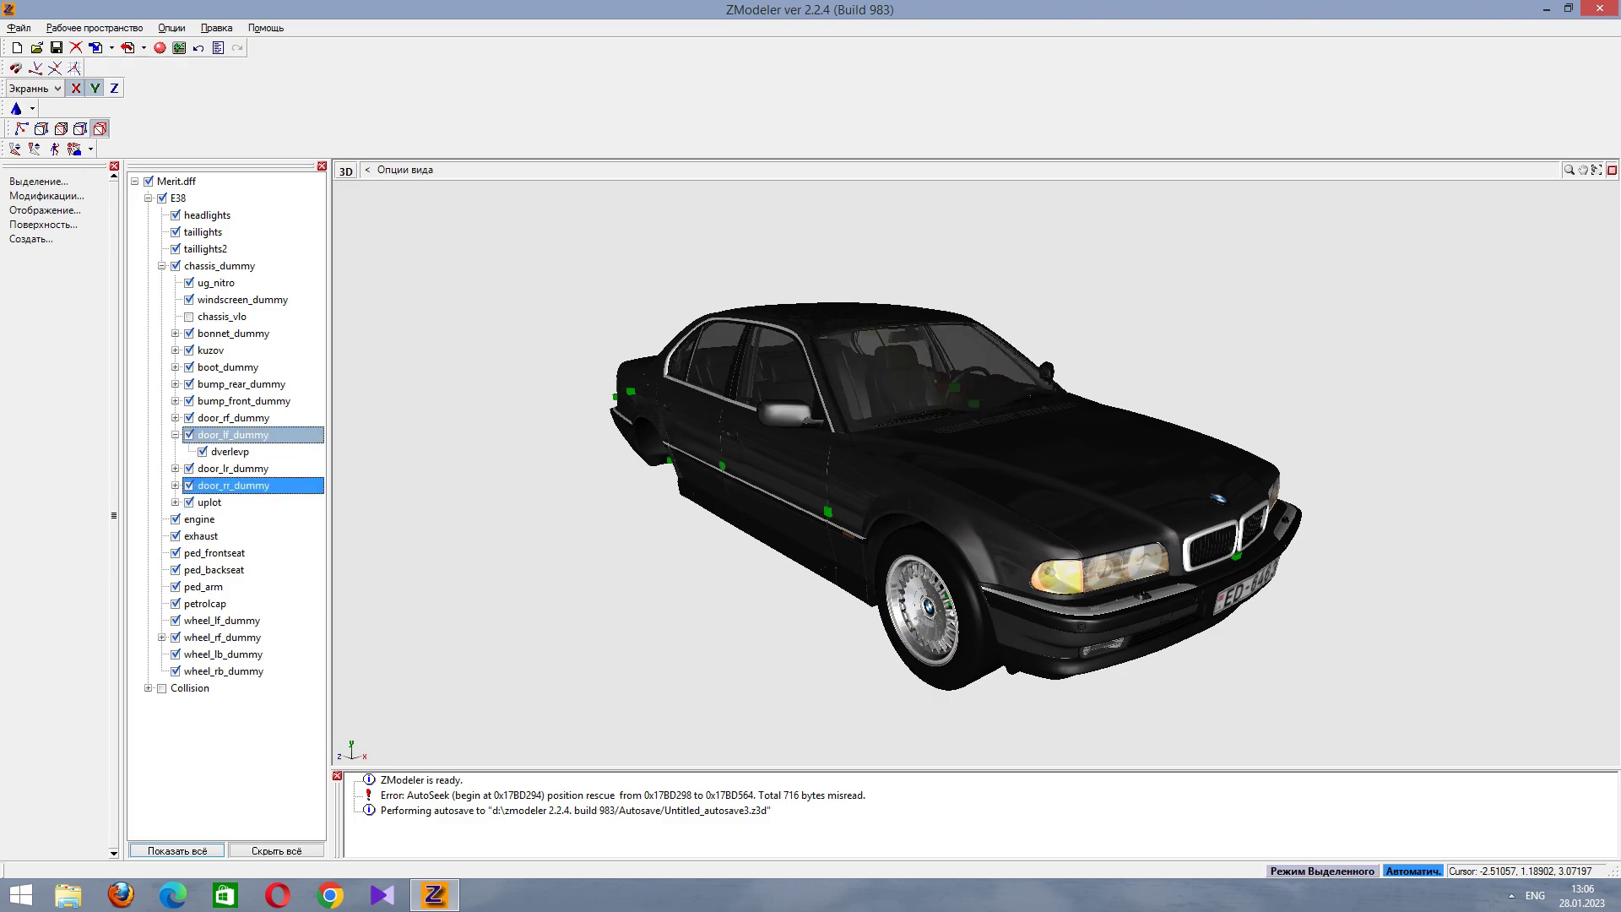
Expand bump_front_dummy and its bumpp node in the hierarchy to list the front bumper parts.
key("Left")
key("Up")
key("Up")
key("Right")
key("Left")
key("Right")
key("Down")
key("Up")
key("Down")
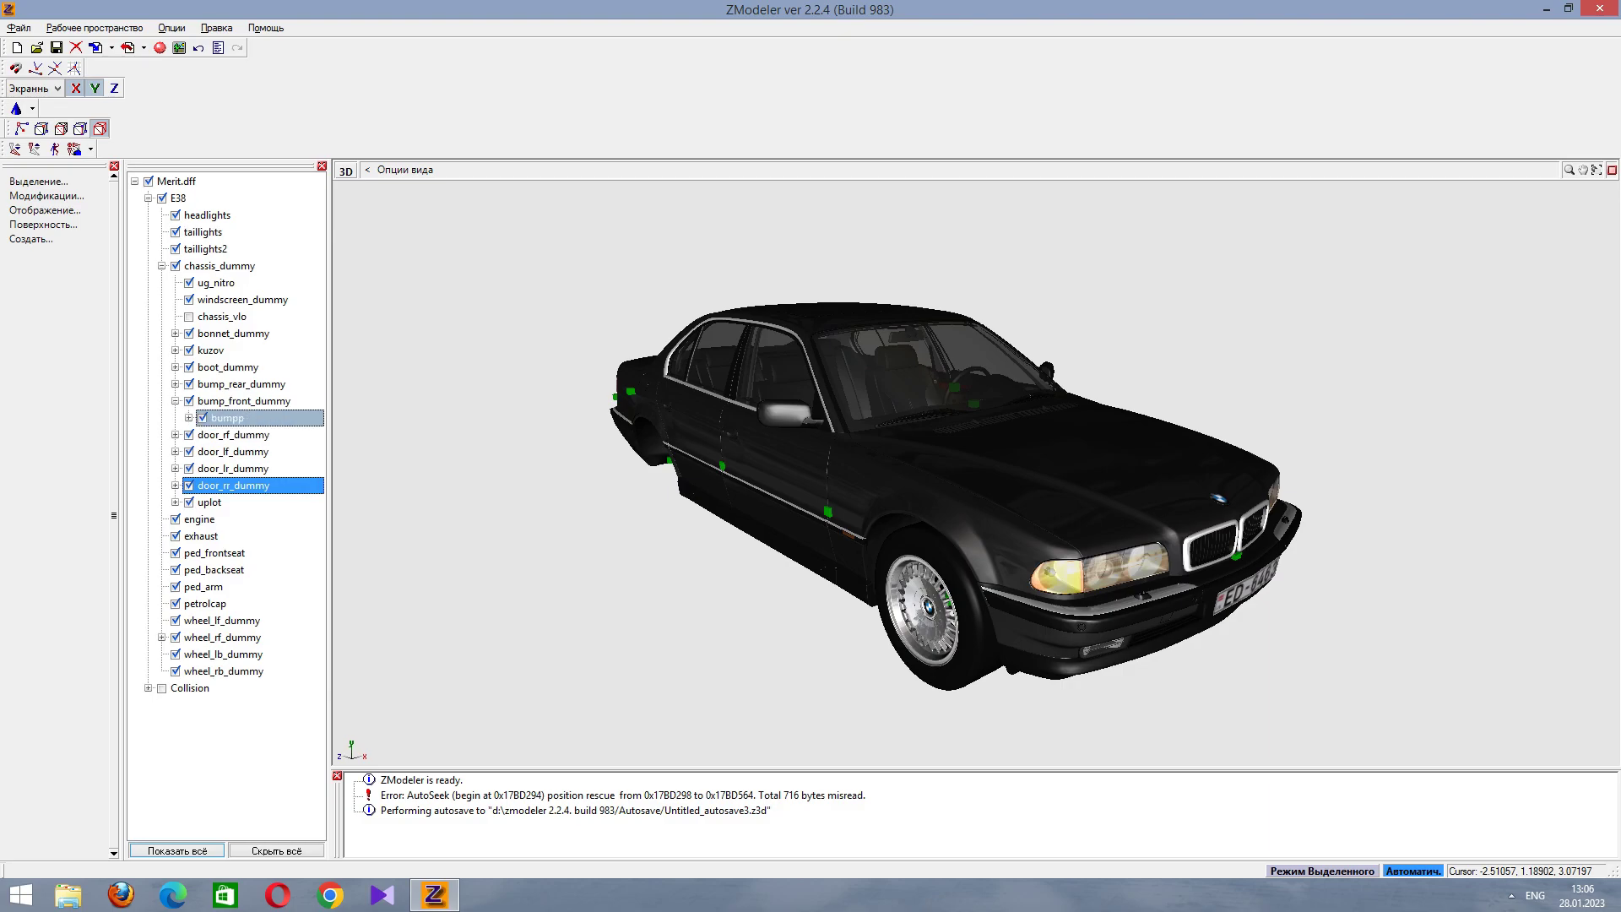
key("Return")
key("Right")
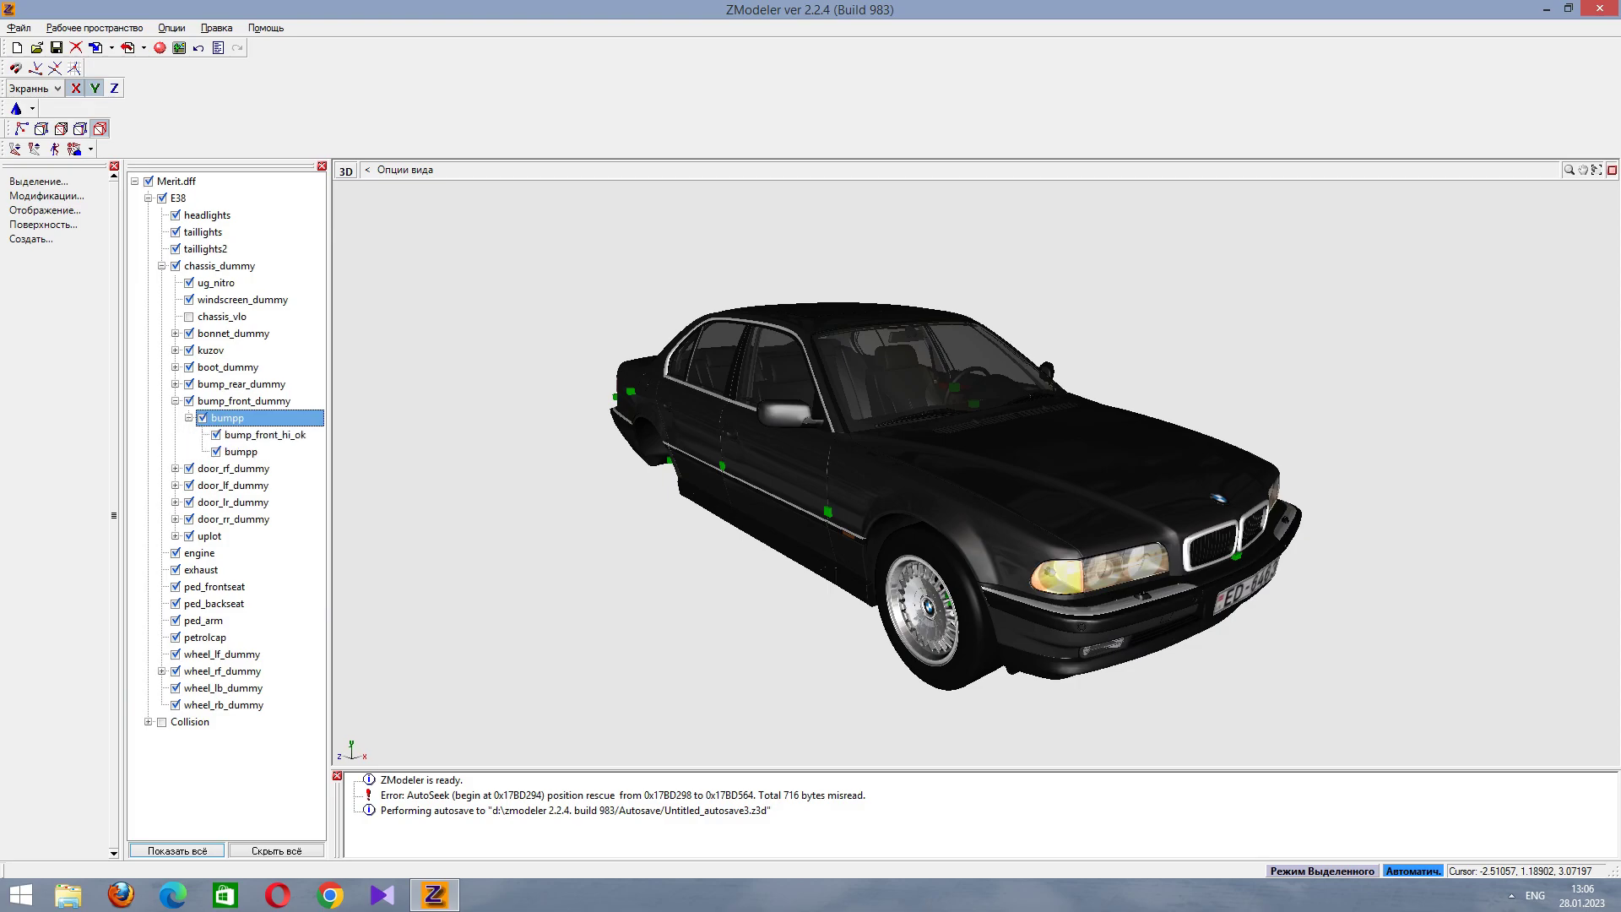
Toggle the visibility of bump_front_hi_ok off and on to identify which front bumper part it is.
key("Down")
key("Down")
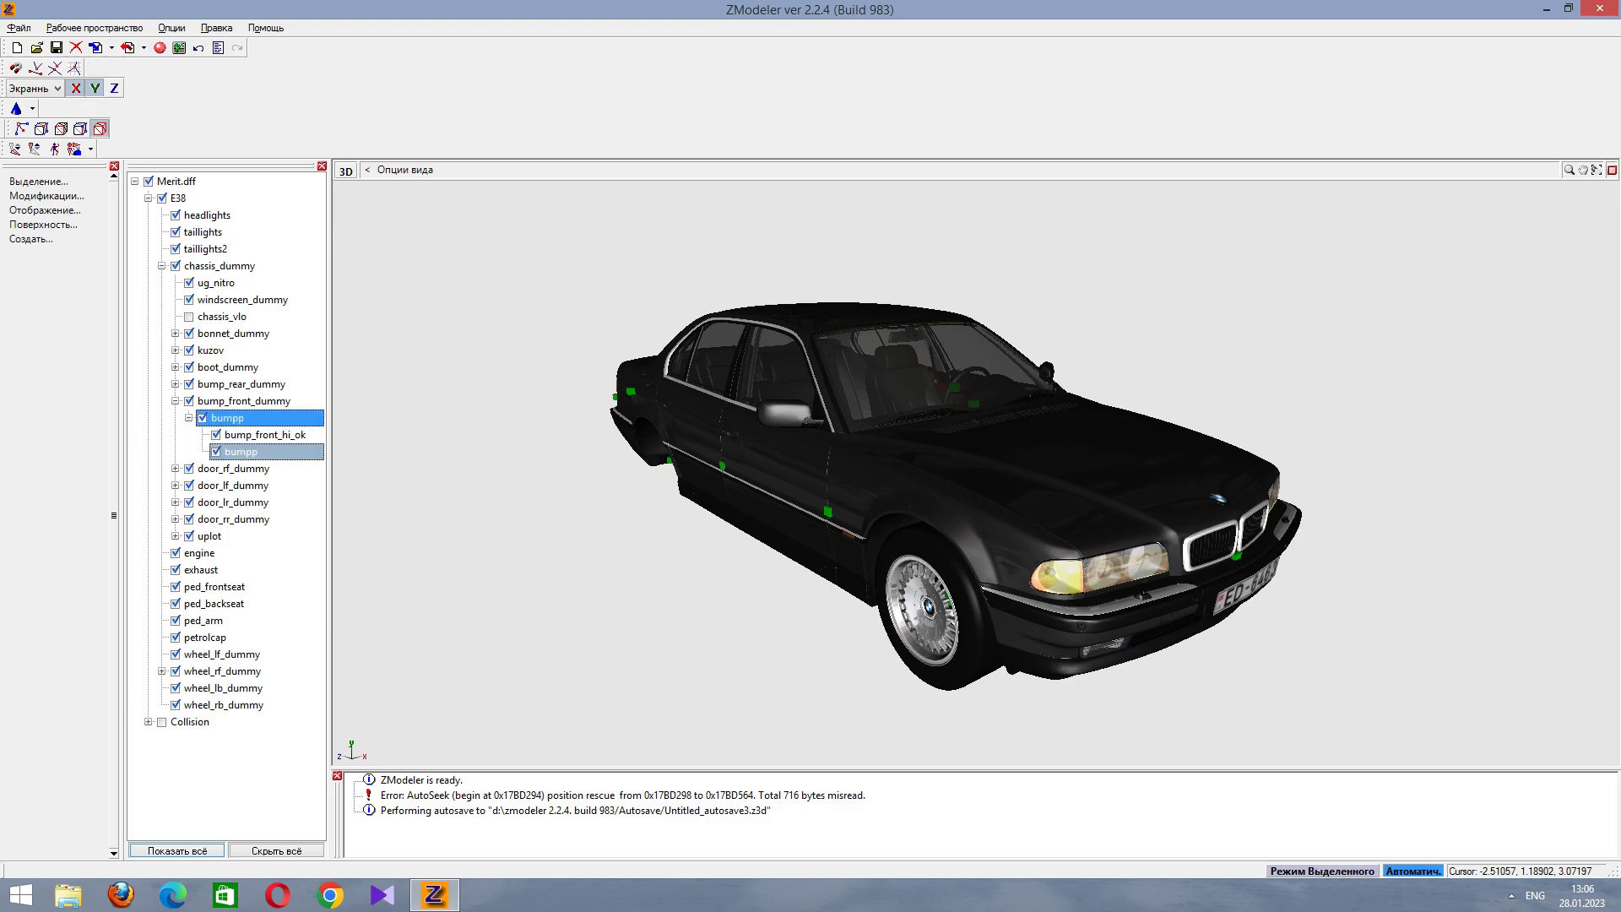
key("Return")
key("Up")
key("space")
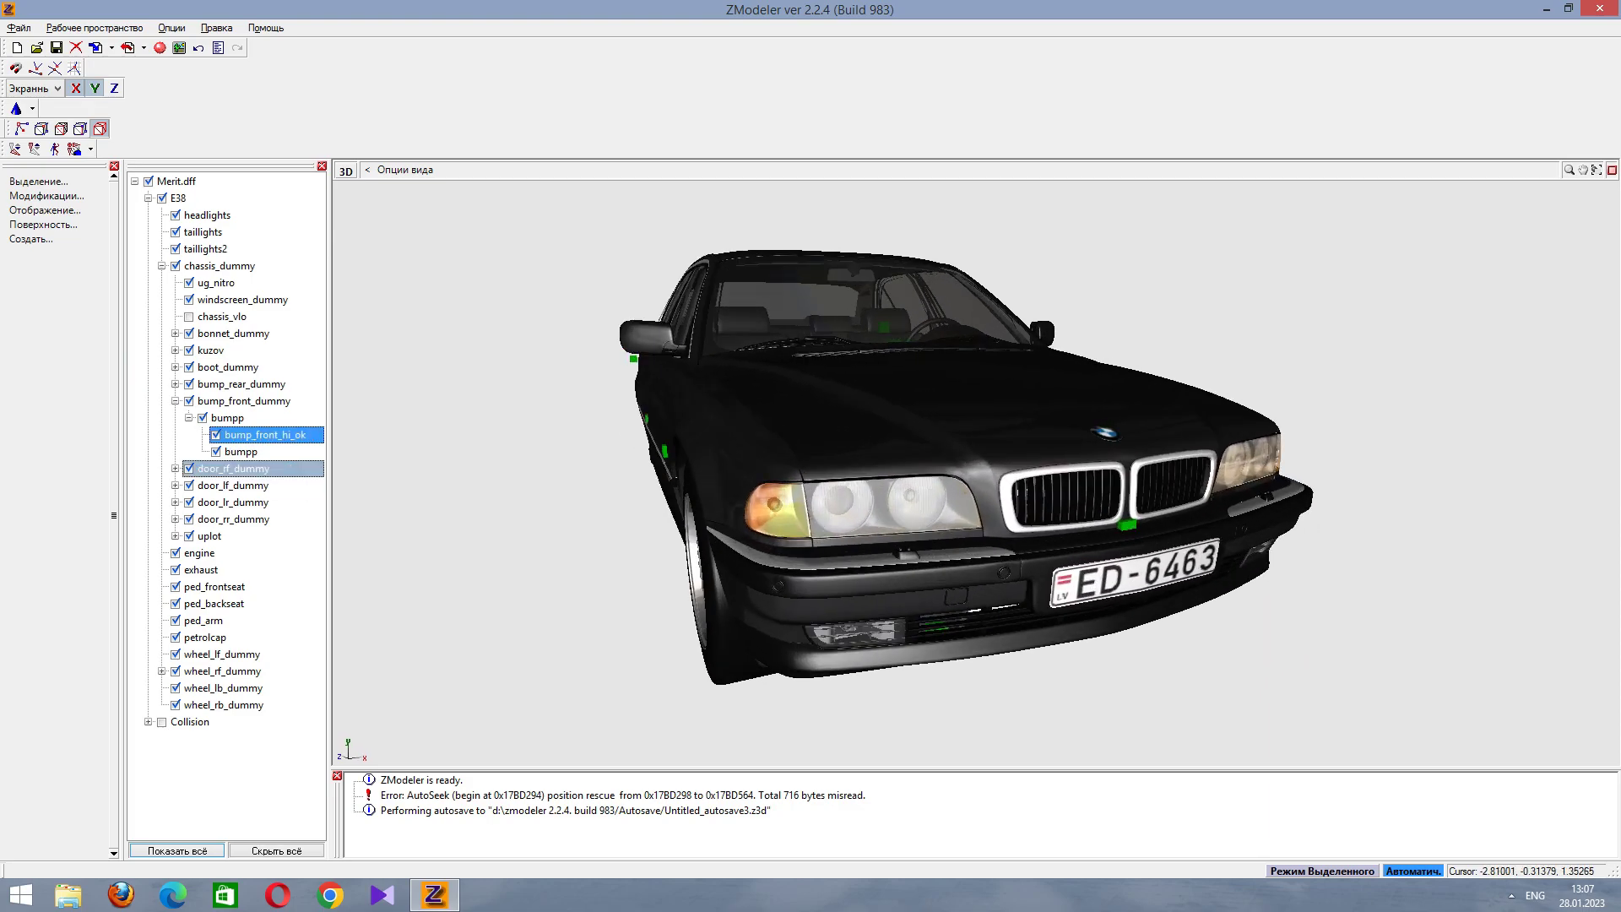
key("space")
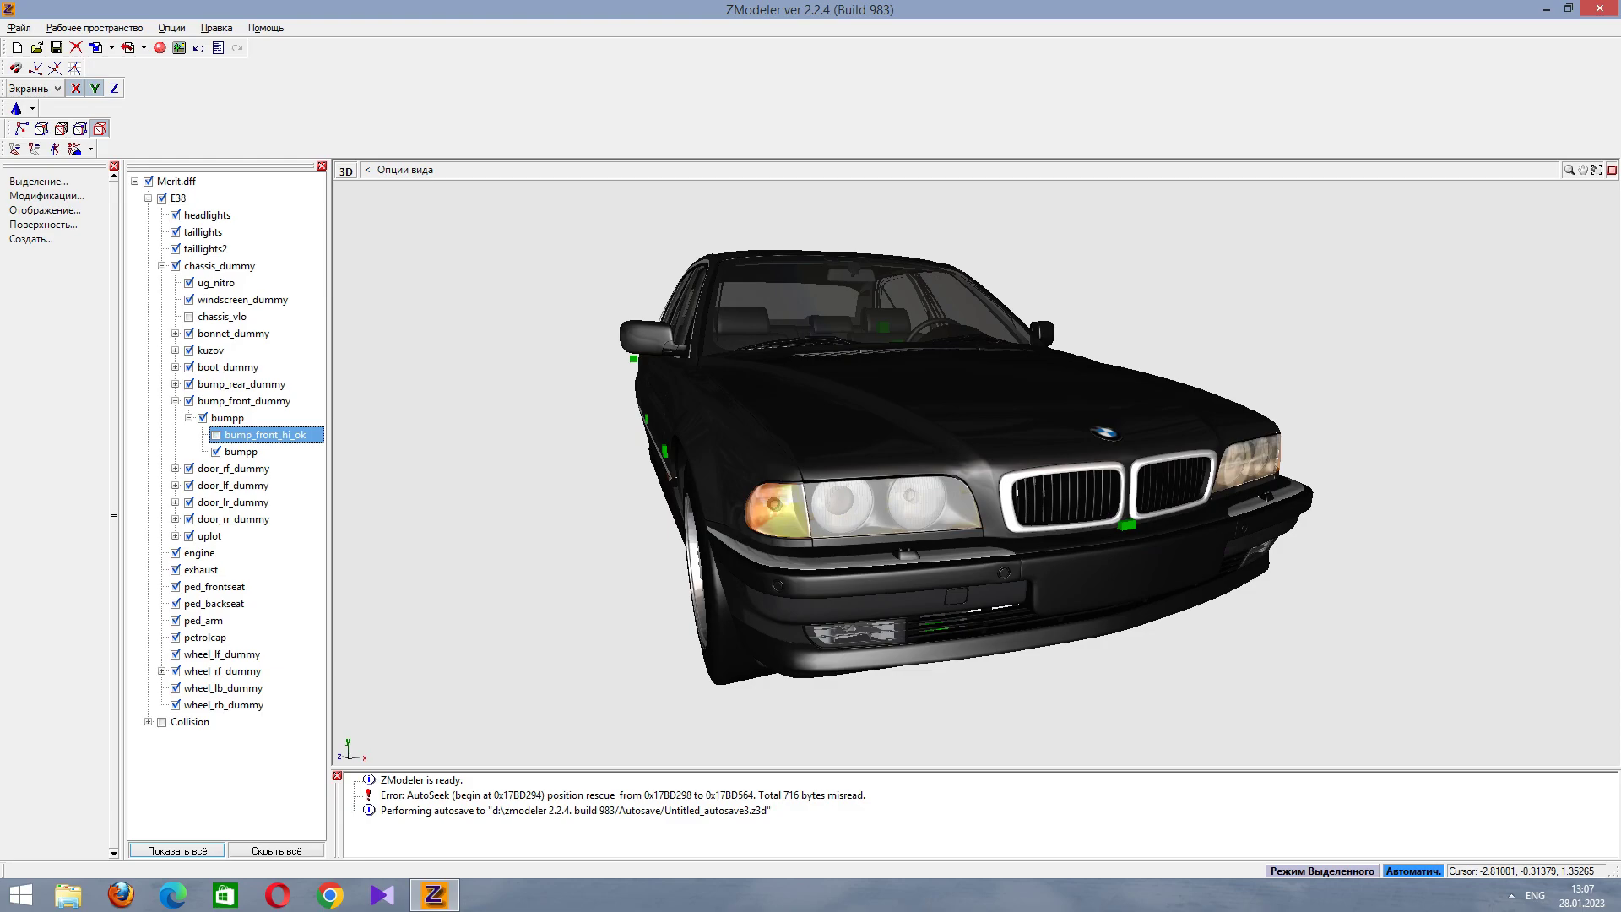
key("space")
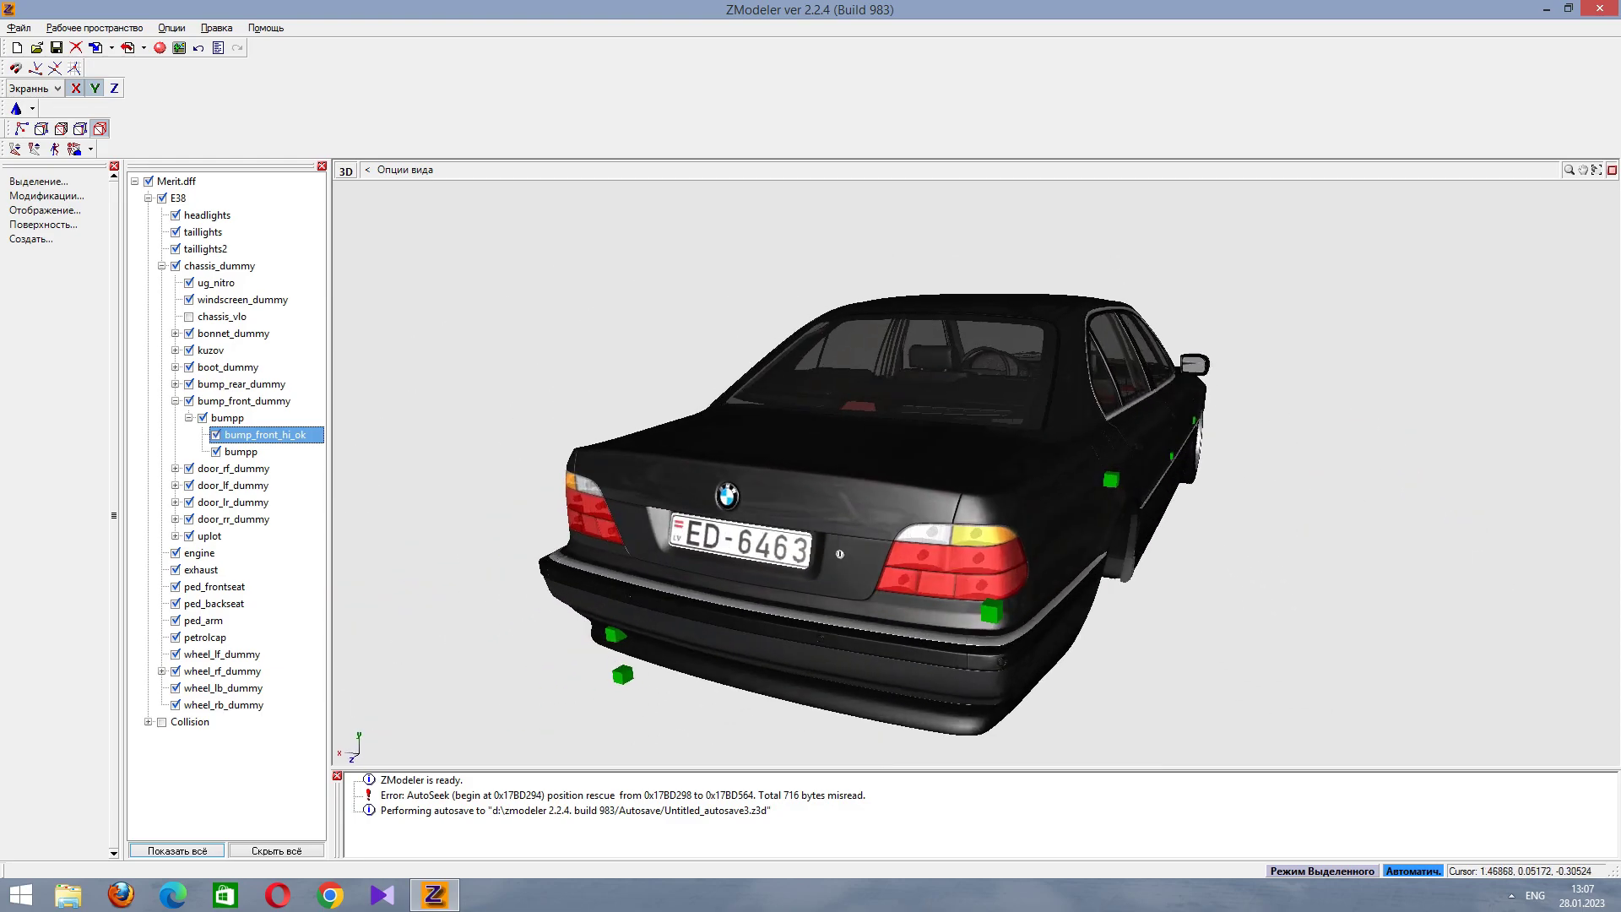
Collapse the front bumper branch and examine the part nested under bump_rear_dummy.
key("Left")
key("Left")
key("Up")
key("space")
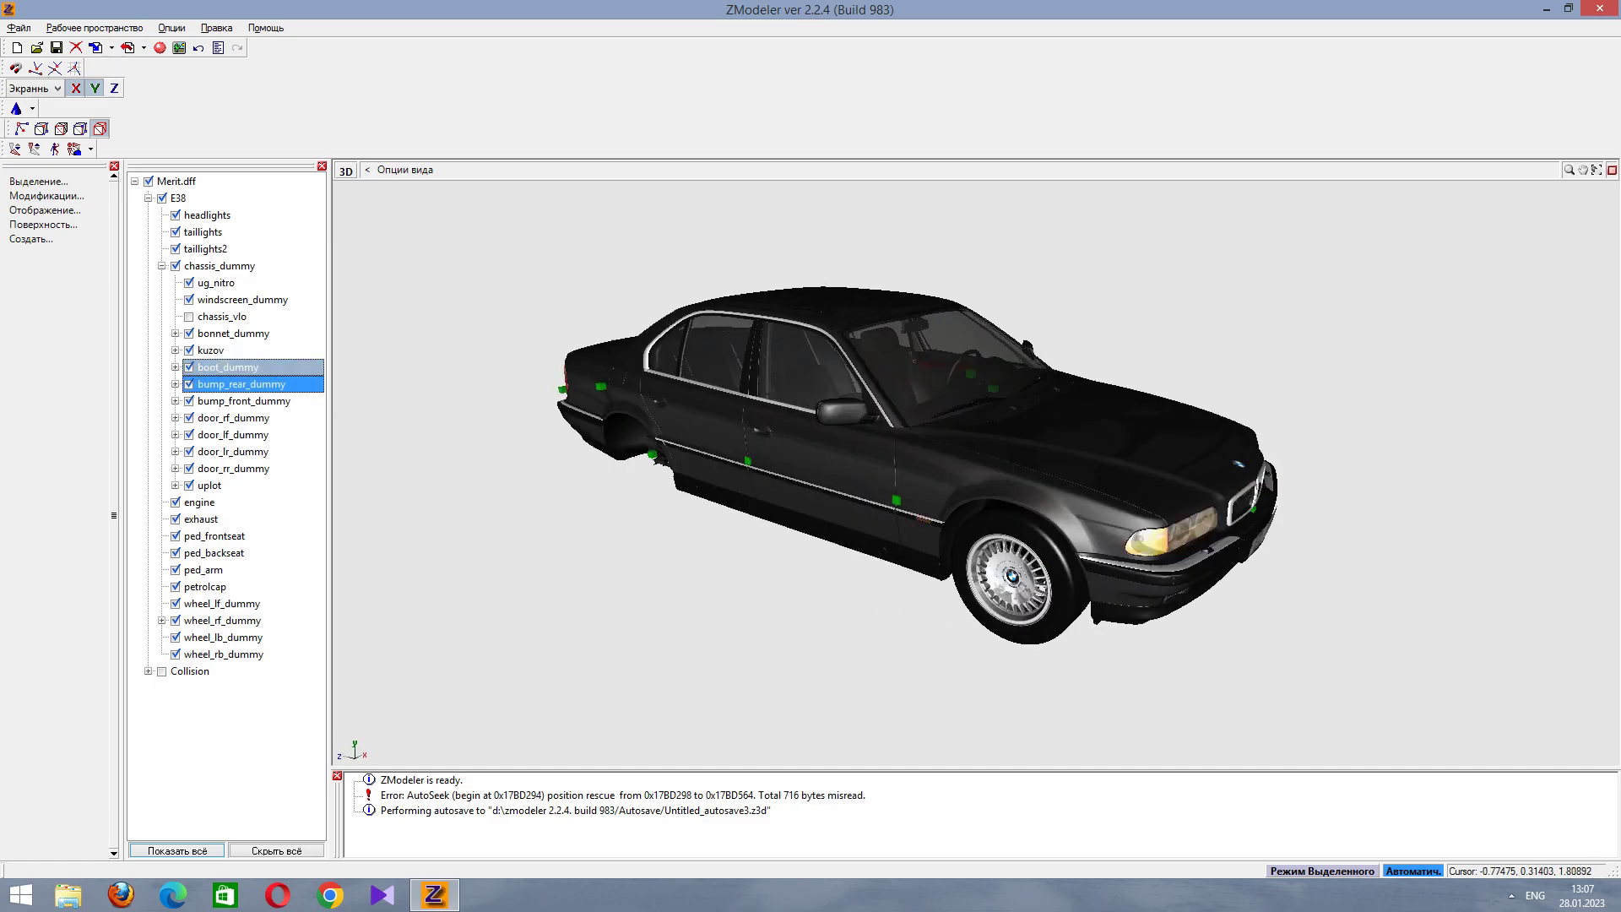
key("Right")
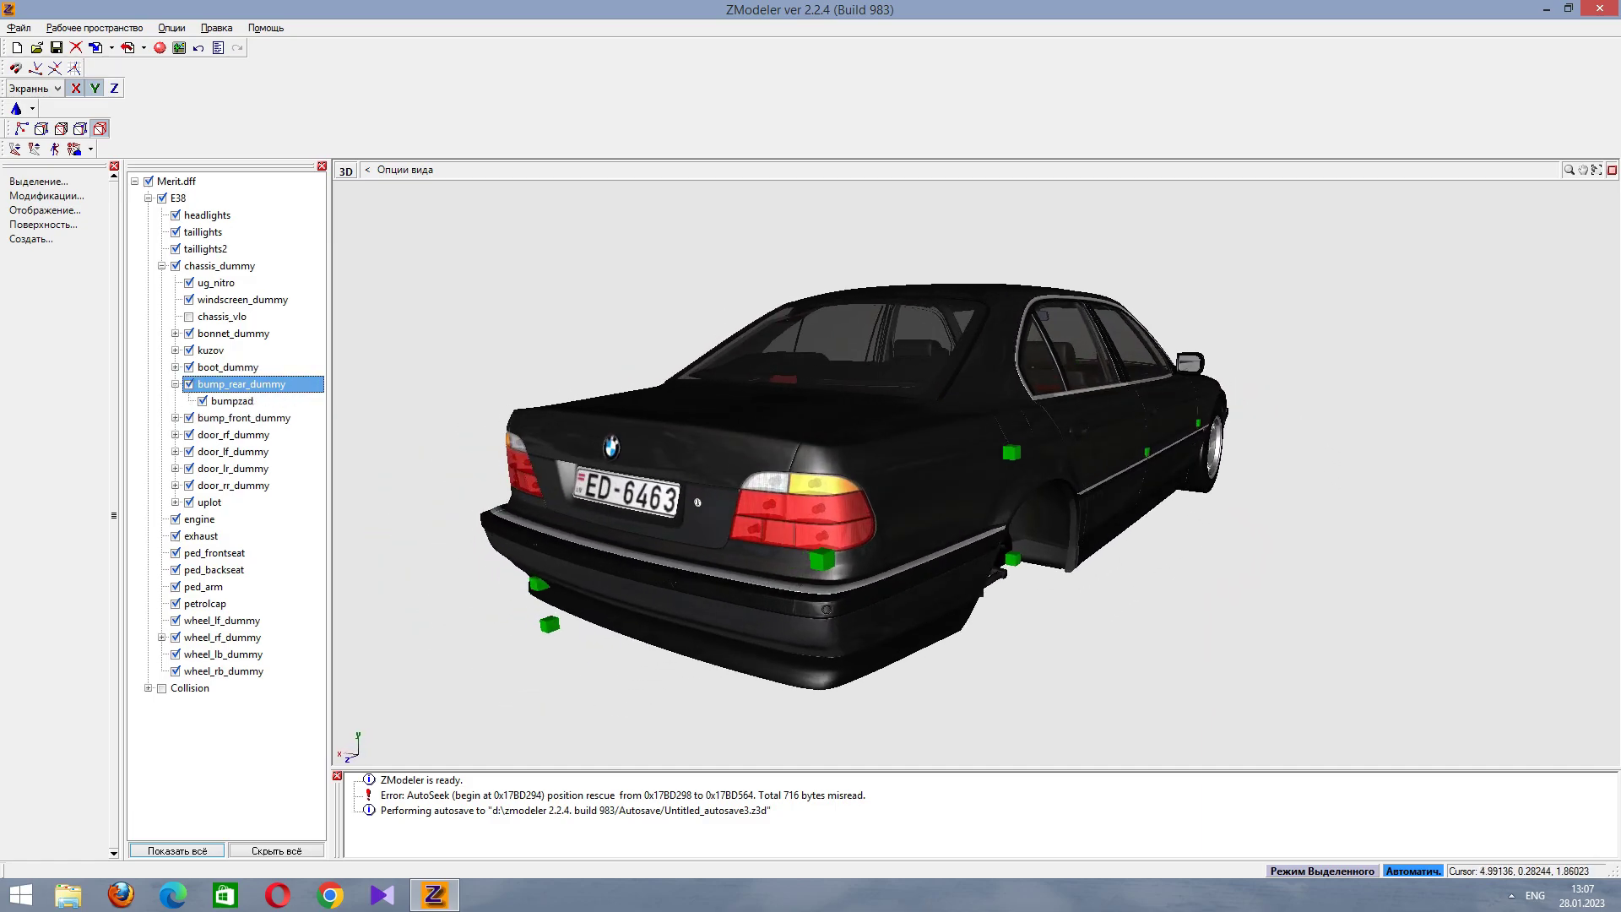
key("Left")
Check boot_dummy and the boot lid part nested under it by toggling their visibility, leaving both shown.
key("Up")
key("space")
key("space")
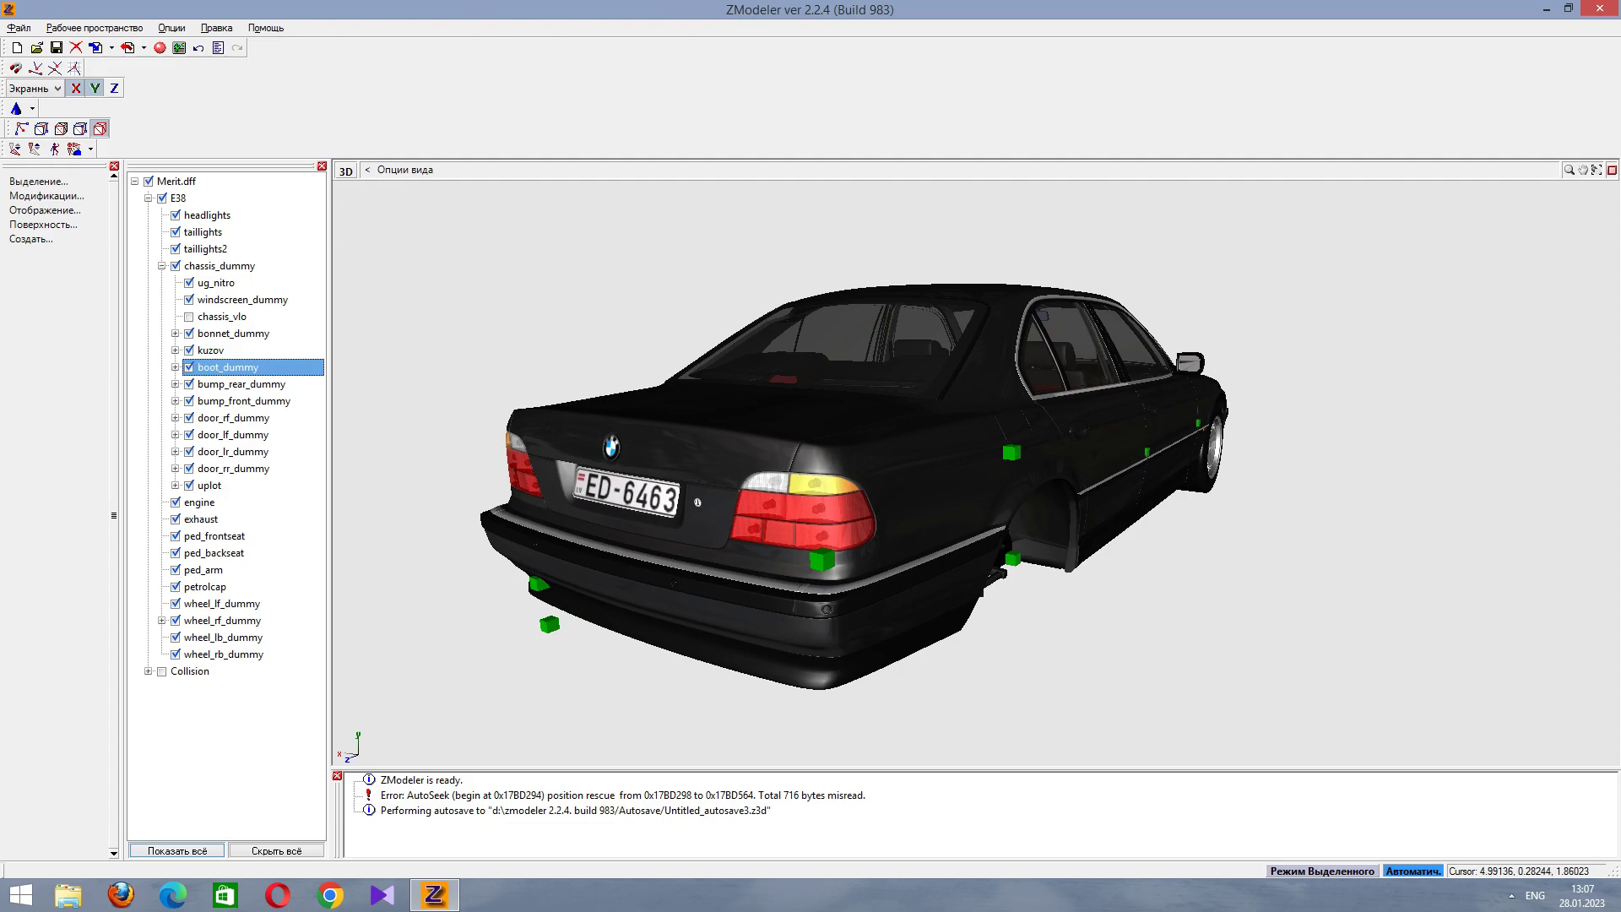
key("Right")
key("Down")
key("Down")
key("space")
key("space")
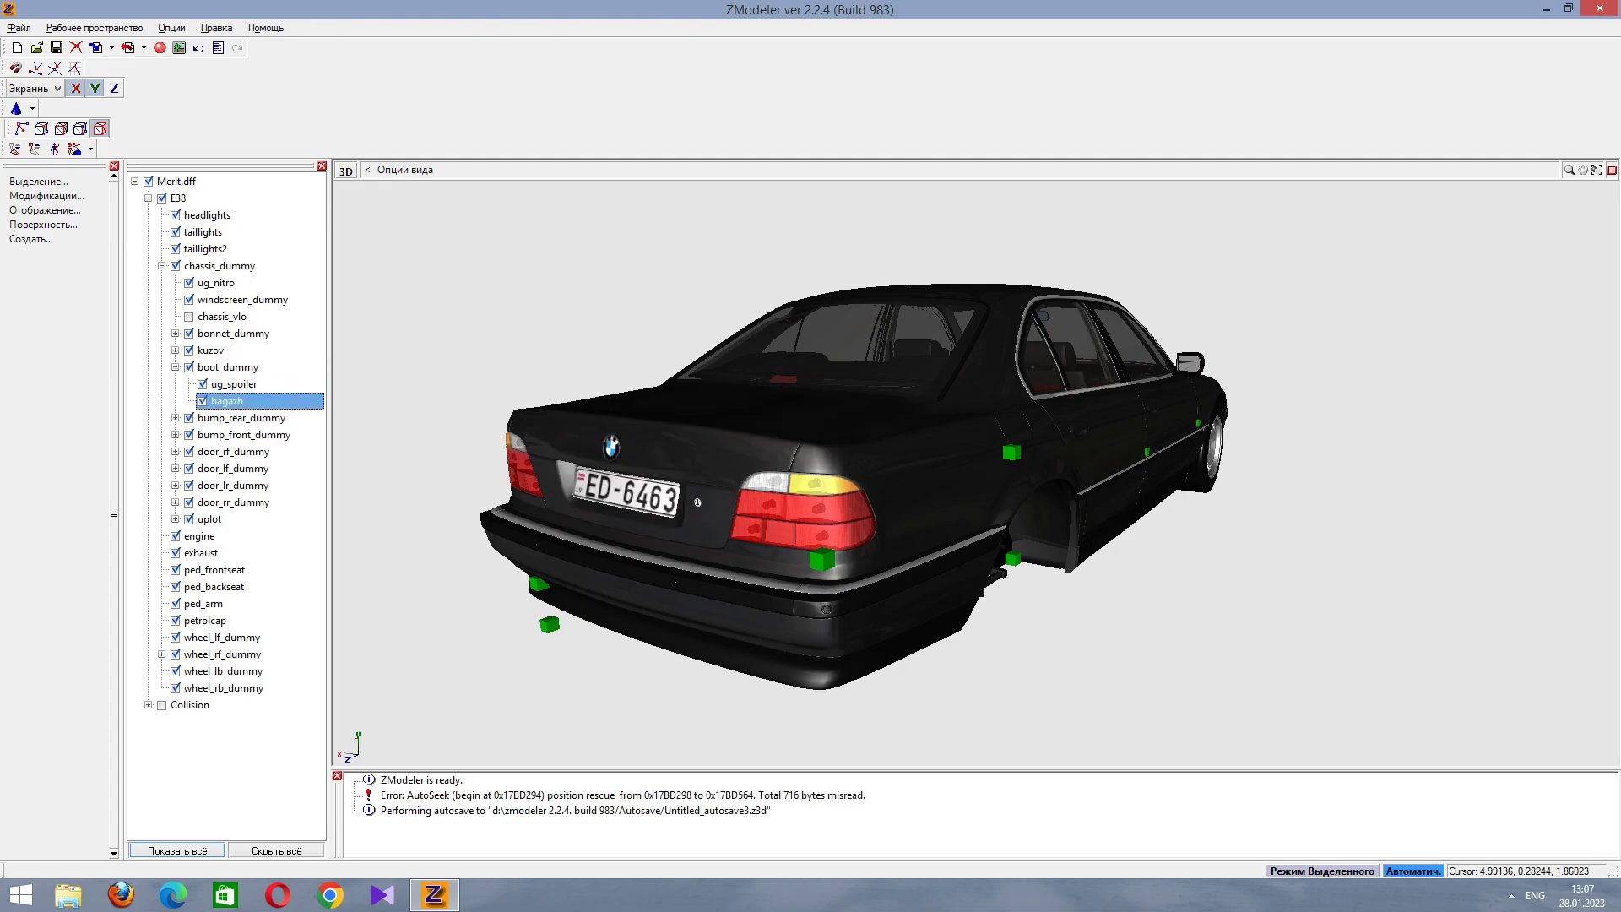
key("Up")
key("Up")
key("Left")
Expand the kuzov node to list its parts and hide the kuzov body mesh.
key("Up")
key("space")
key("space")
key("Right")
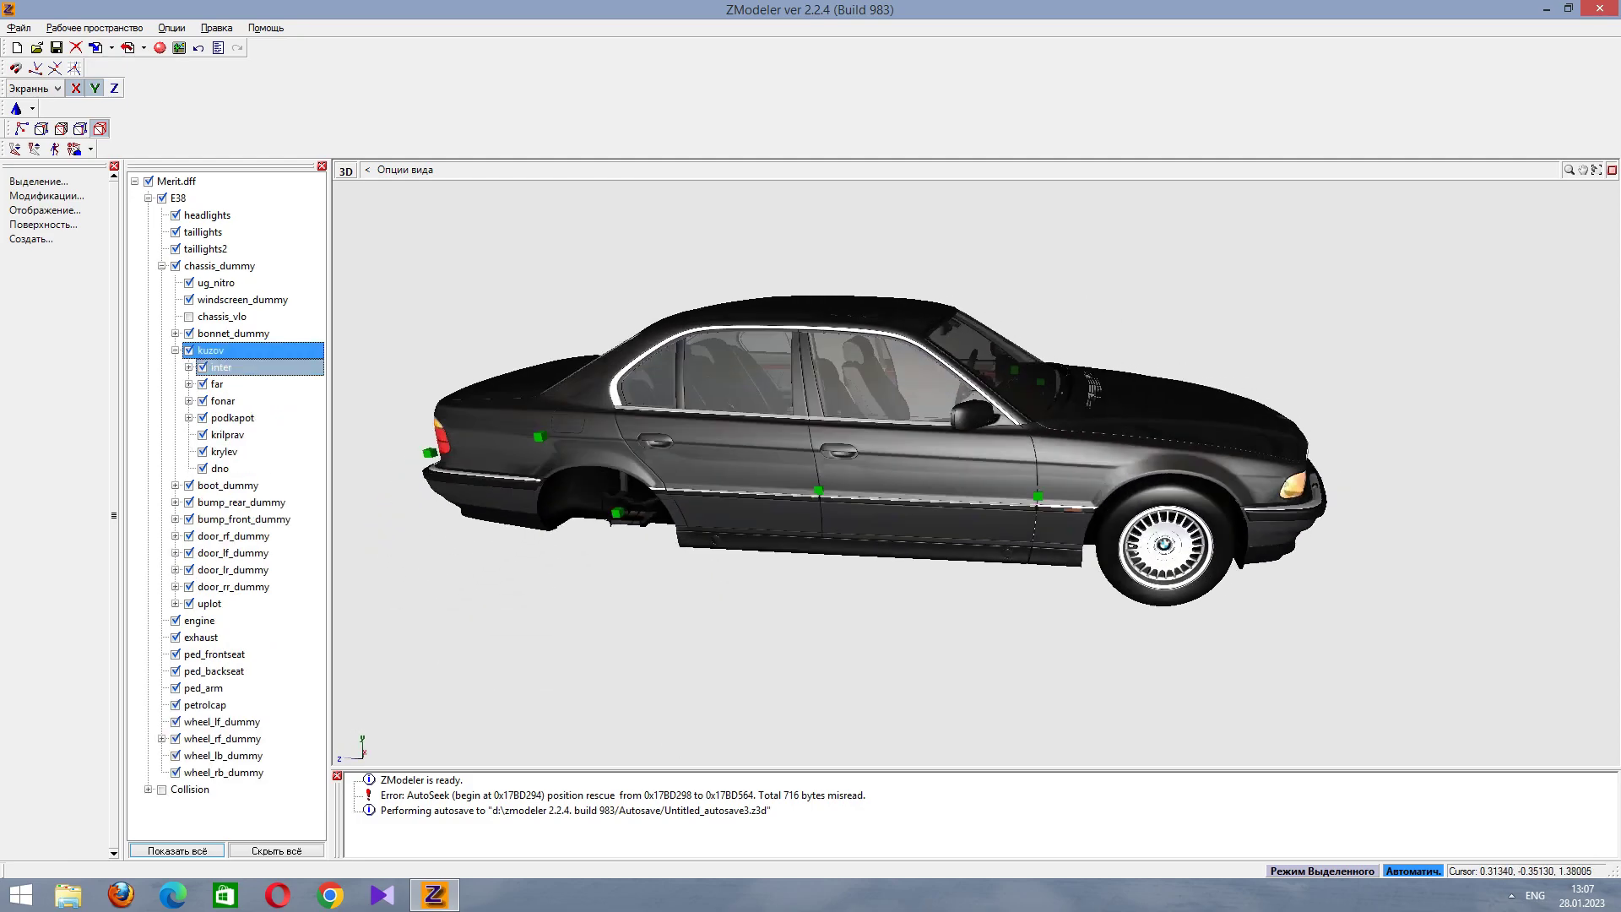
key("Down")
key("space")
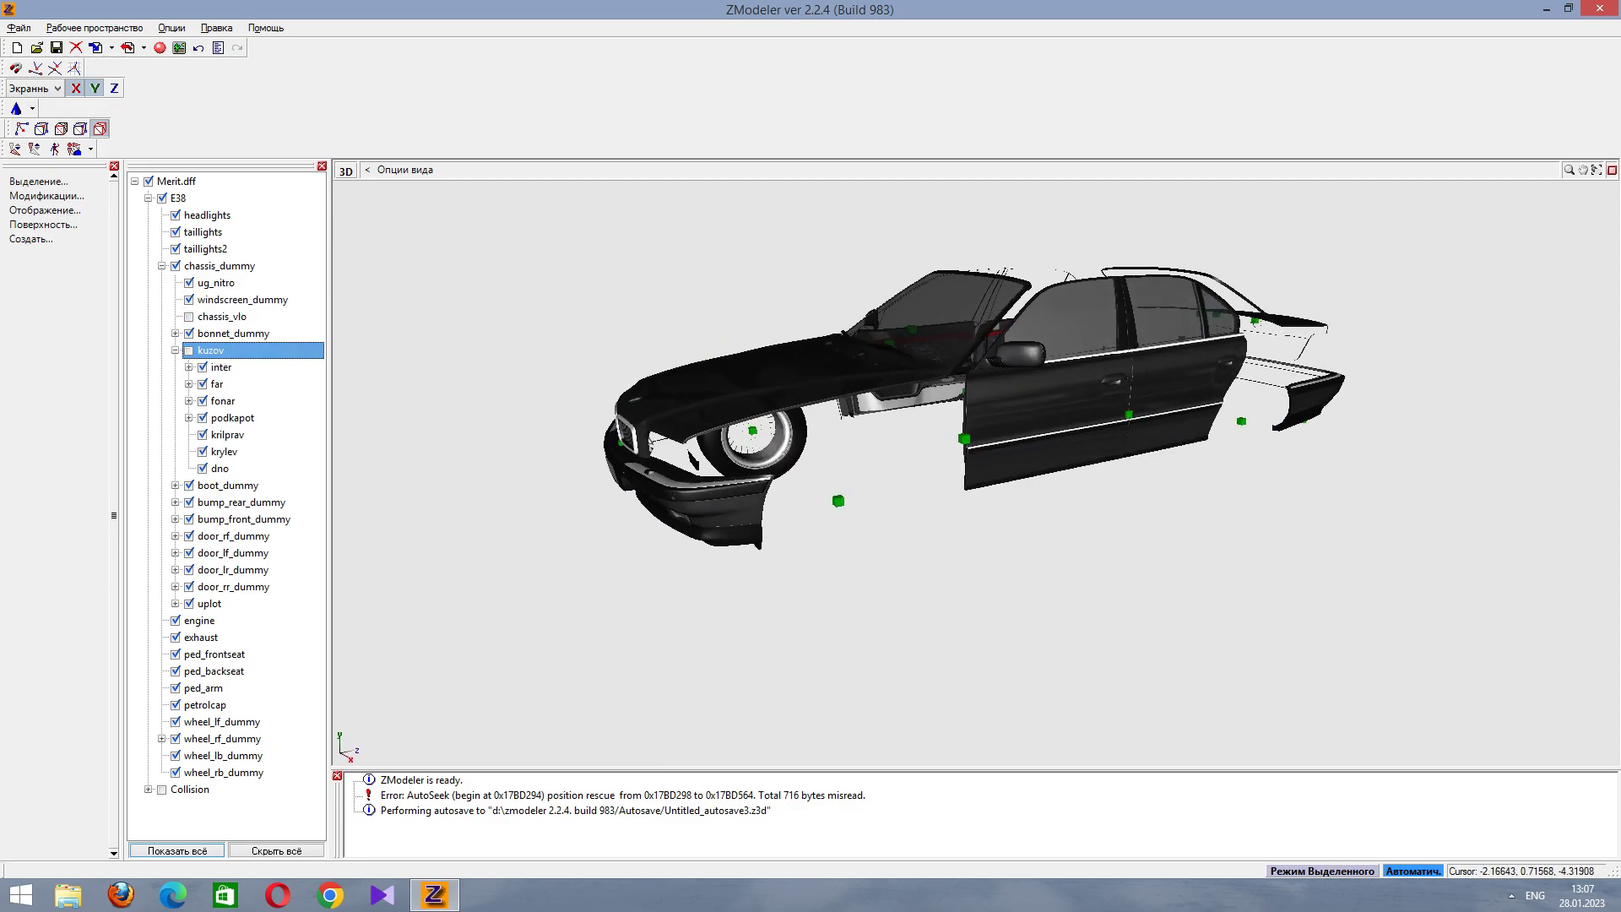
Show the kuzov body mesh again and check the nested dno, krylev and krilprav parts by toggling their visibility.
key("space")
key("Down")
left_click(220, 468)
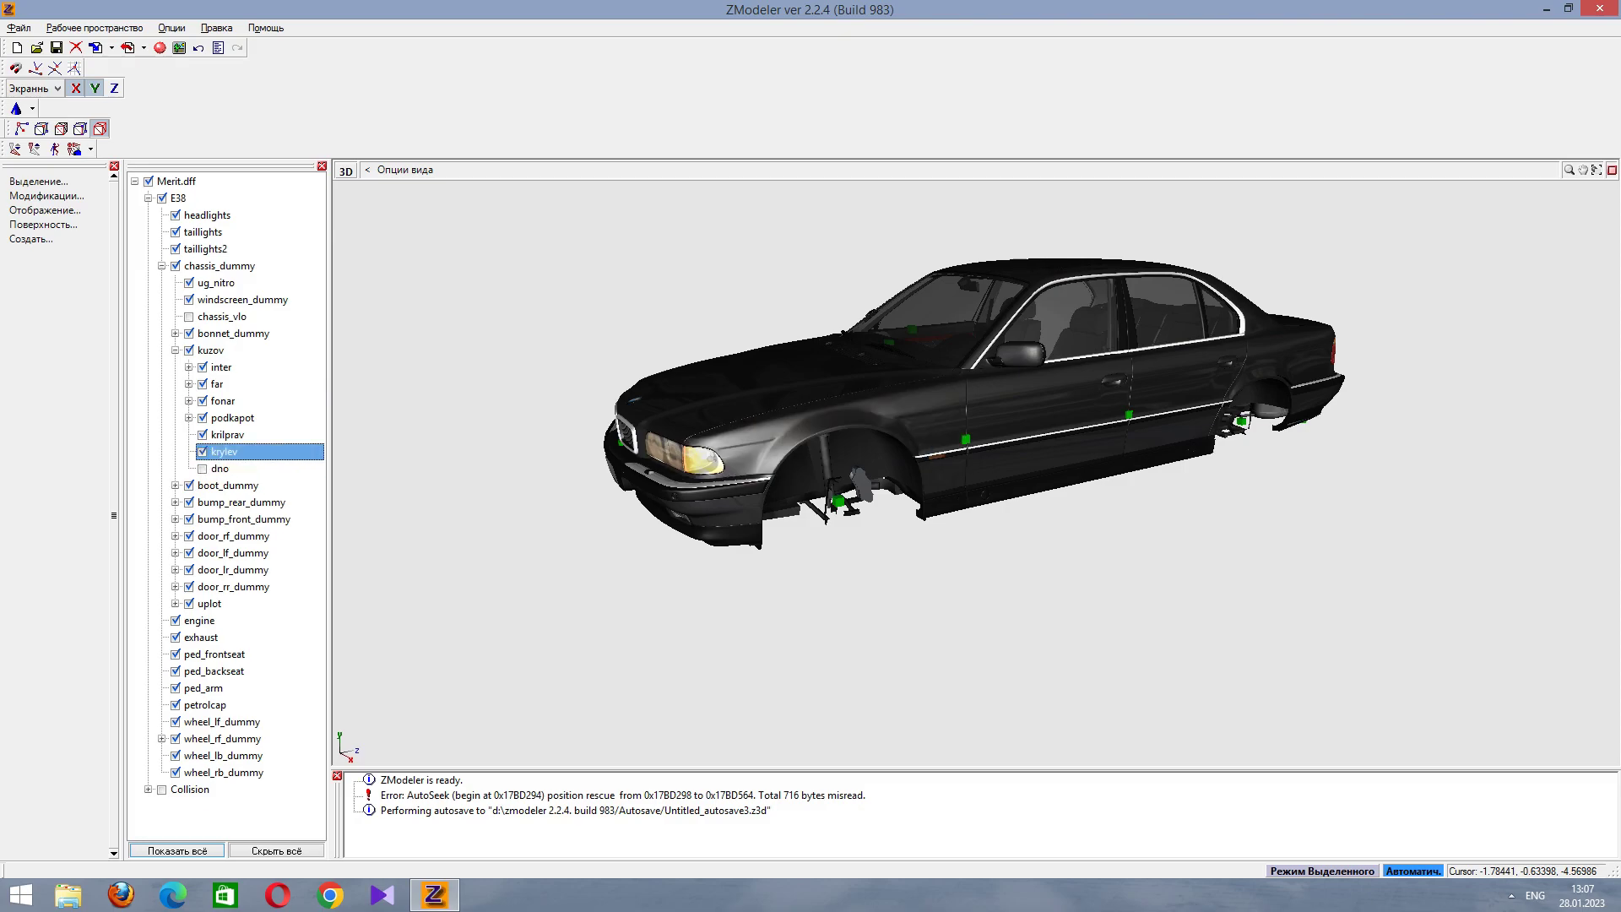
left_click(227, 434, "ctrl")
left_click(228, 434)
Toggle the visibility of podkapot, fonar, far and inter in turn to identify each part under kuzov.
left_click(232, 418, "ctrl")
left_click(233, 417)
left_click(223, 400, "ctrl")
left_click(223, 400)
left_click(217, 383, "ctrl")
left_click(217, 384)
left_click(222, 367, "ctrl")
left_click(221, 366)
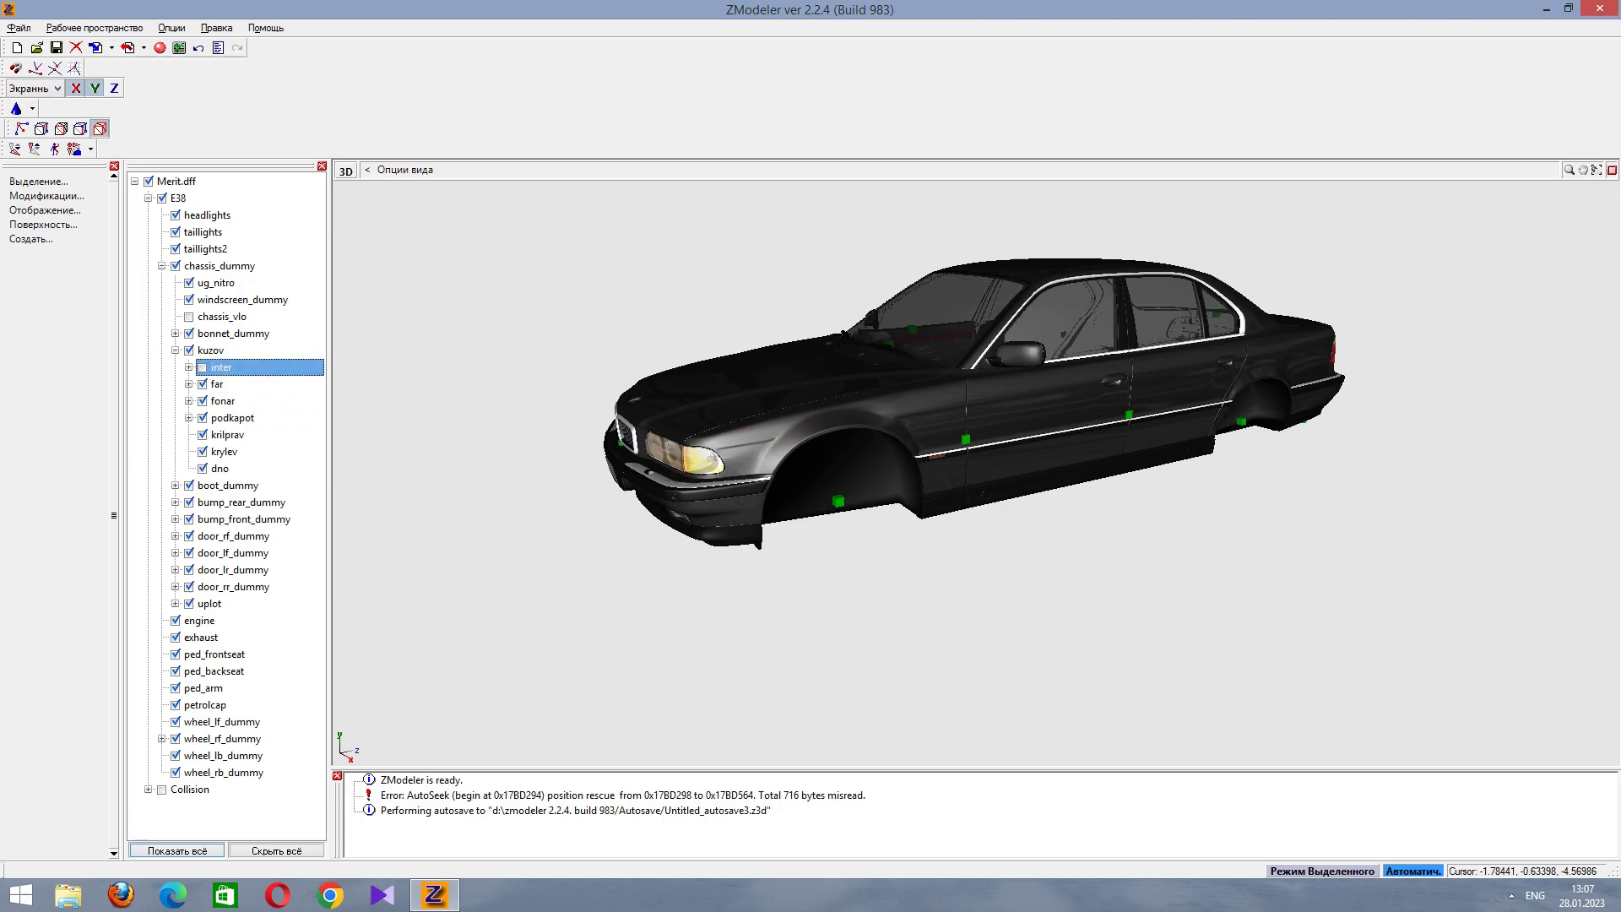
Expand the inter node and toggle the sweel part's visibility to identify it, examining the car from the front.
left_click(189, 366)
left_click(237, 451, "ctrl")
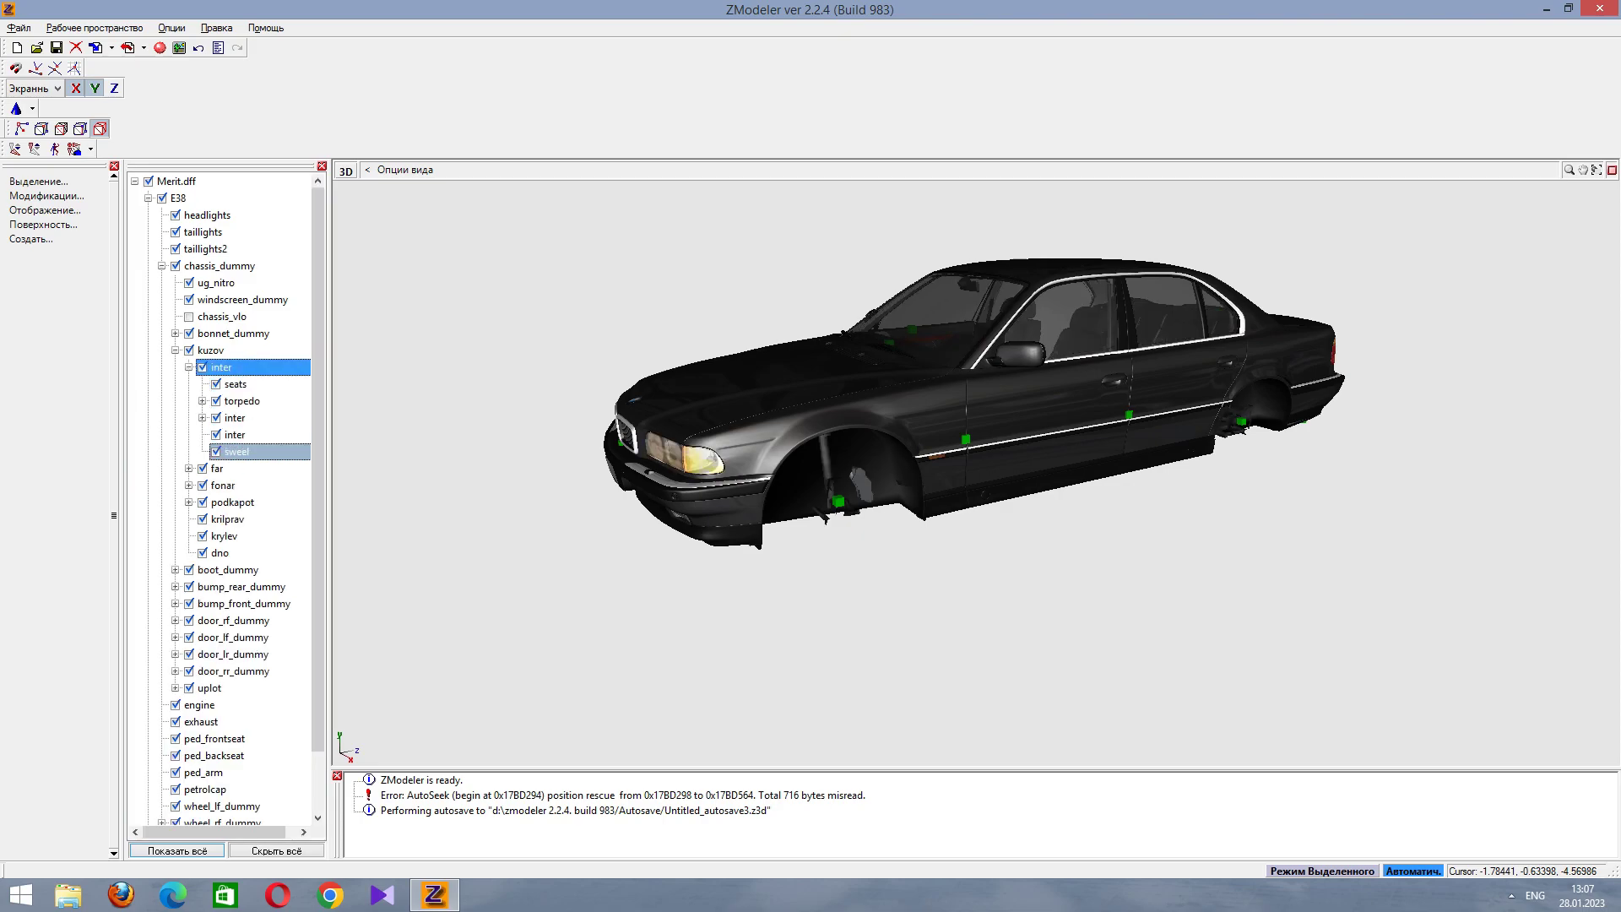
left_click(236, 451)
middle_click_drag(971, 405, 869, 405)
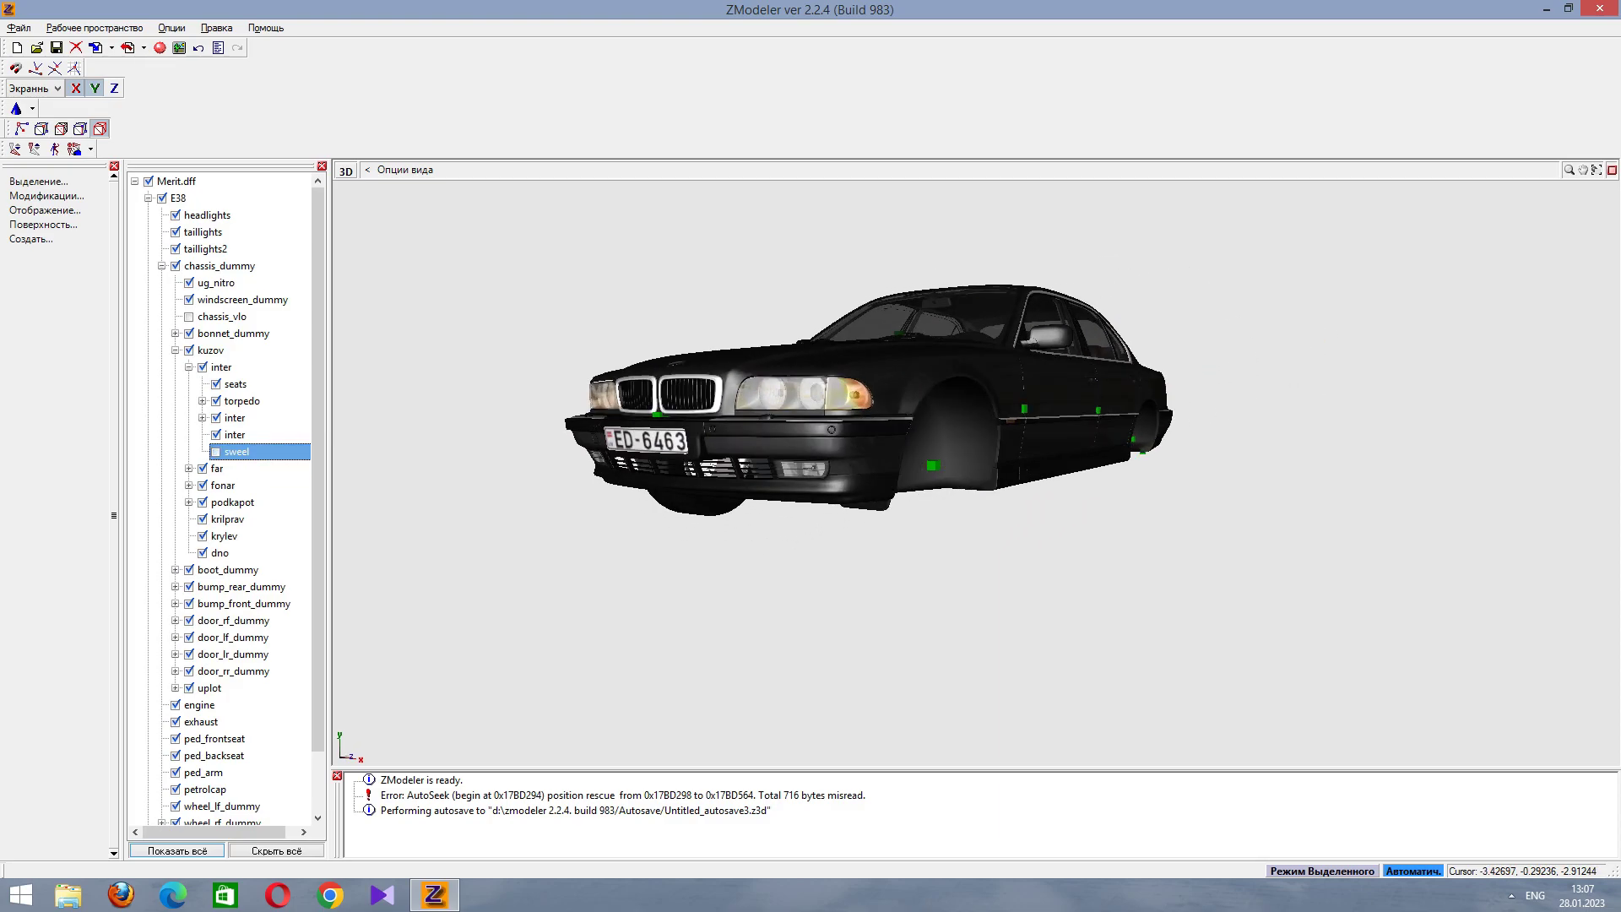
middle_click_drag(928, 422, 1199, 422)
Collapse the chassis_dummy and E38 branches in the hierarchy.
key("Up")
key("Up")
key("Up")
key("Up")
key("Up")
key("Up")
key("Up")
key("Up")
key("Up")
key("Up")
key("Up")
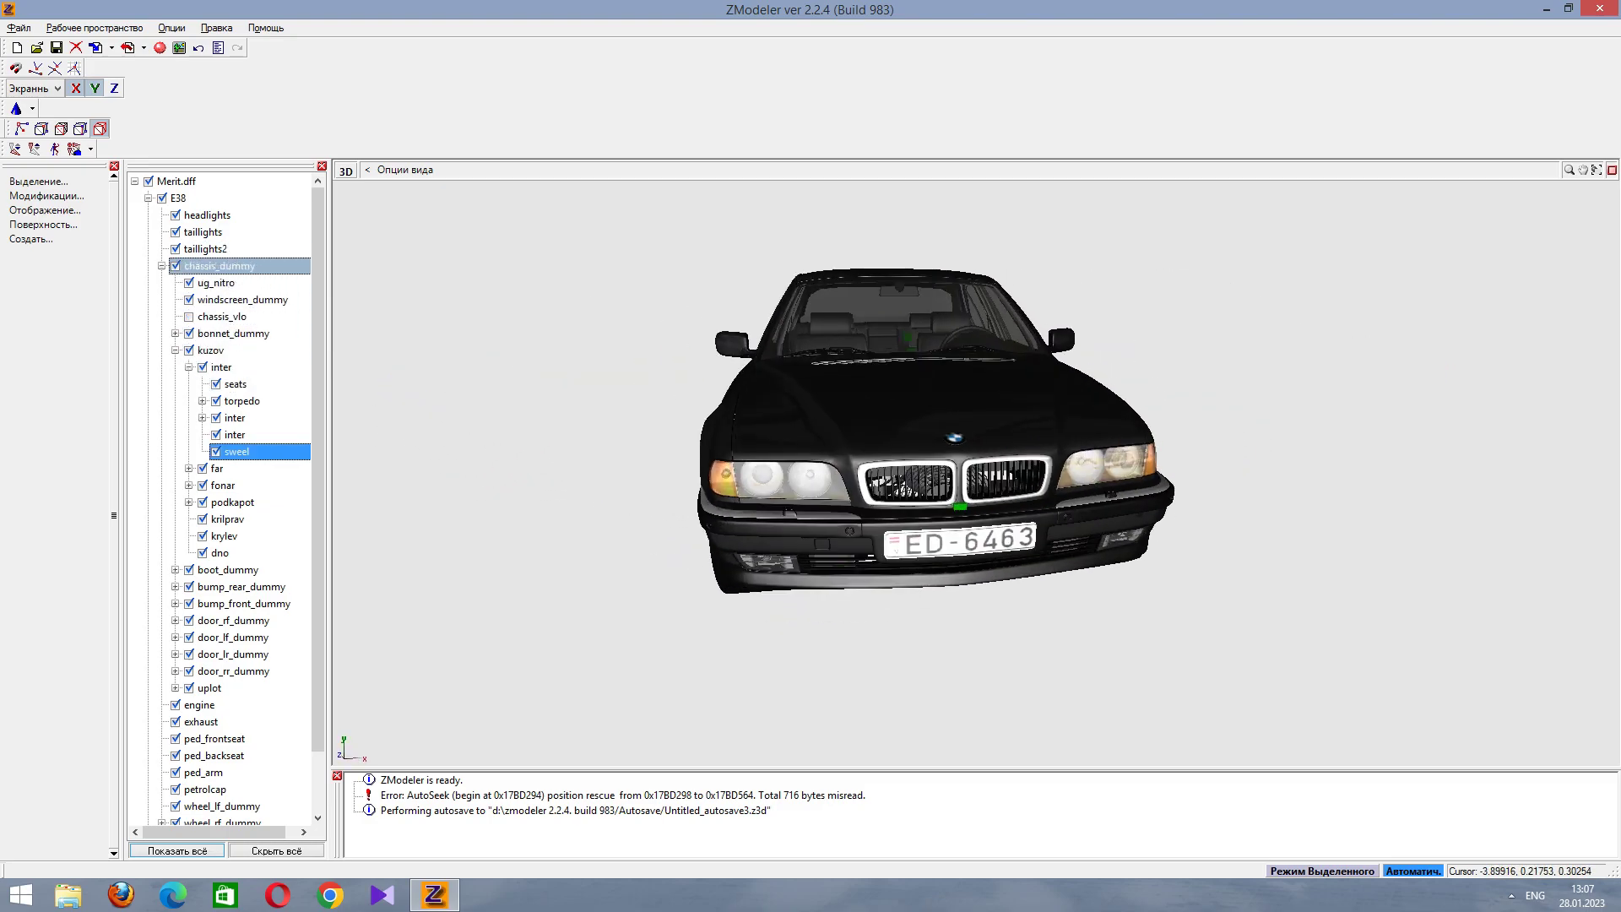
key("Left")
key("Up")
key("Up")
key("Up")
key("Up")
key("Left")
middle_click_drag(929, 422, 1140, 469)
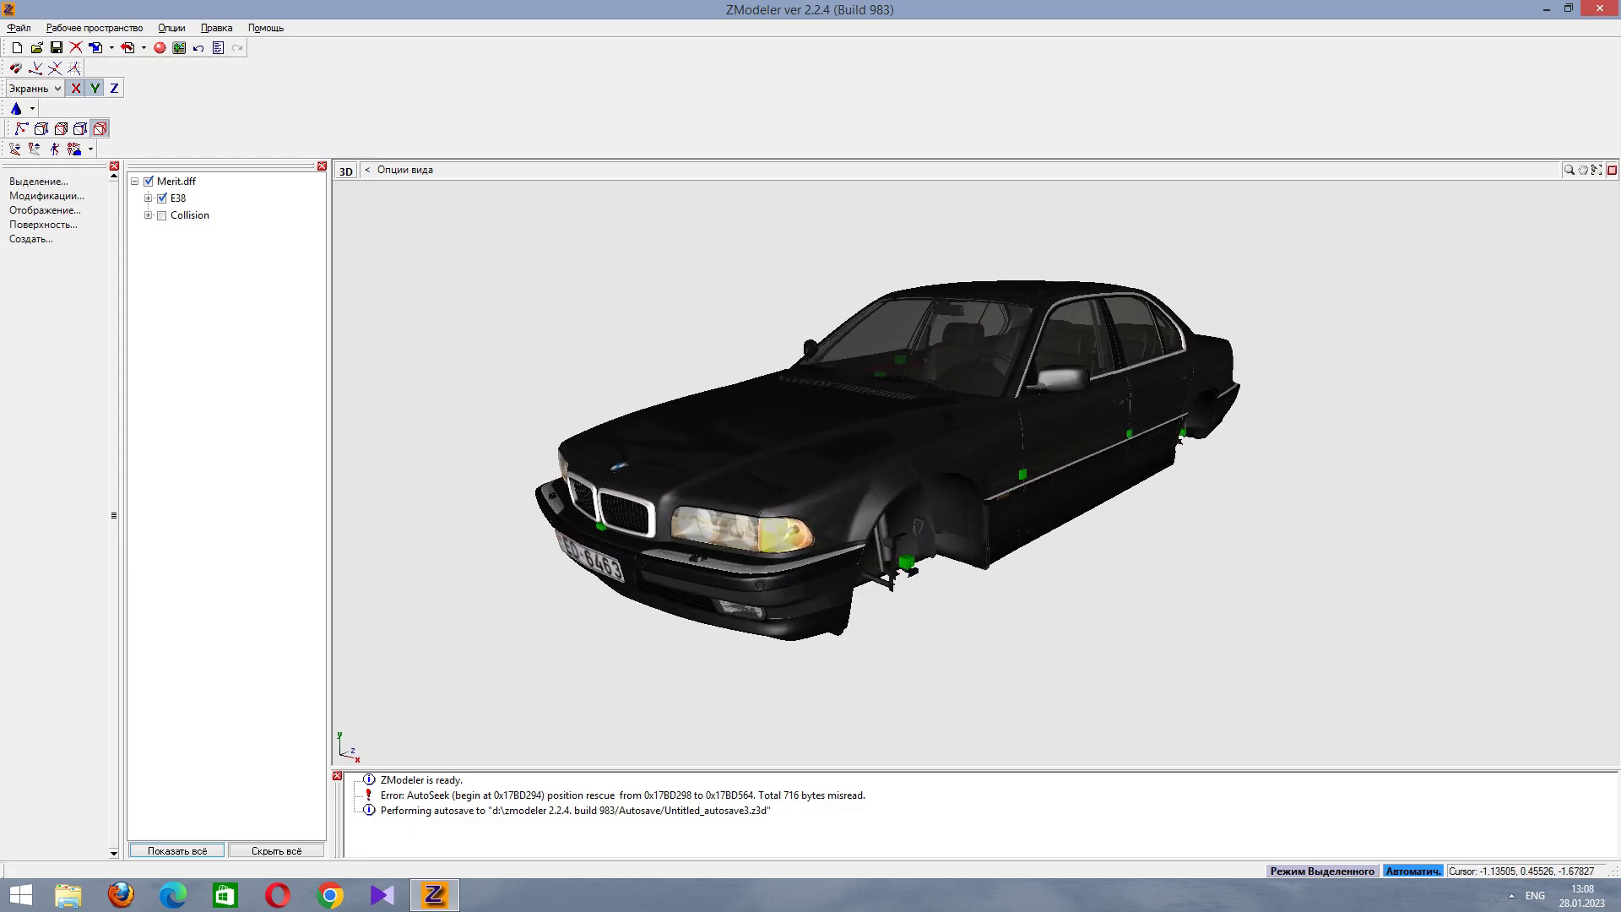
Expand the E38 and chassis_dummy branches to list their parts.
left_click(176, 181)
key("Down")
key("Right")
key("Down")
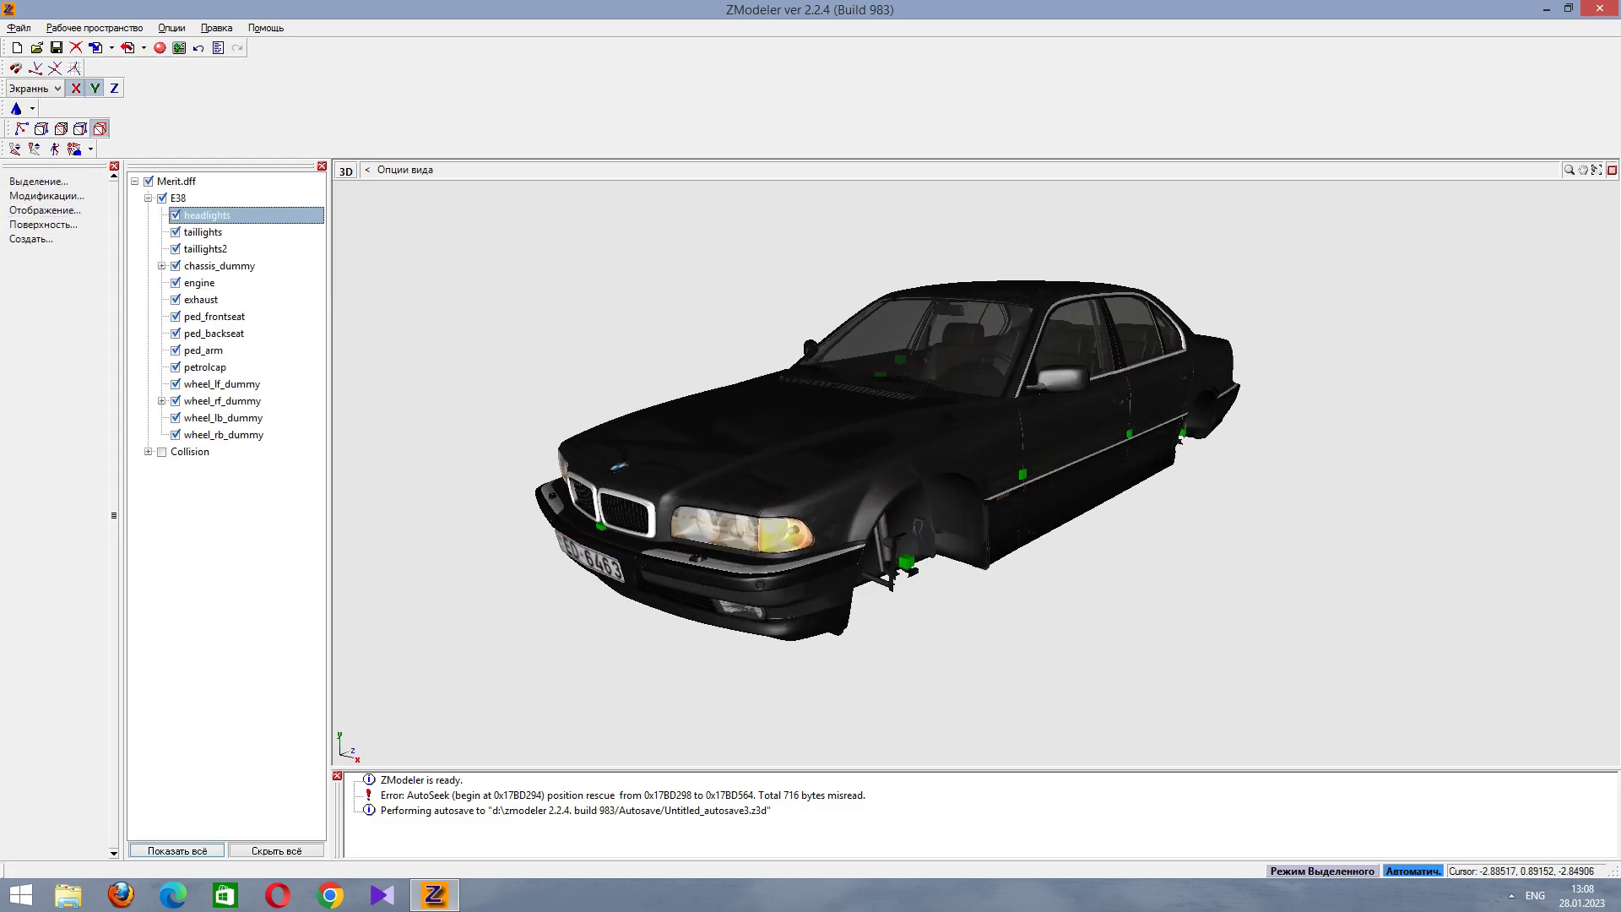
key("Down")
key("Down")
key("Down")
key("Right")
key("Down")
key("Down")
key("Down")
key("Down")
key("Down")
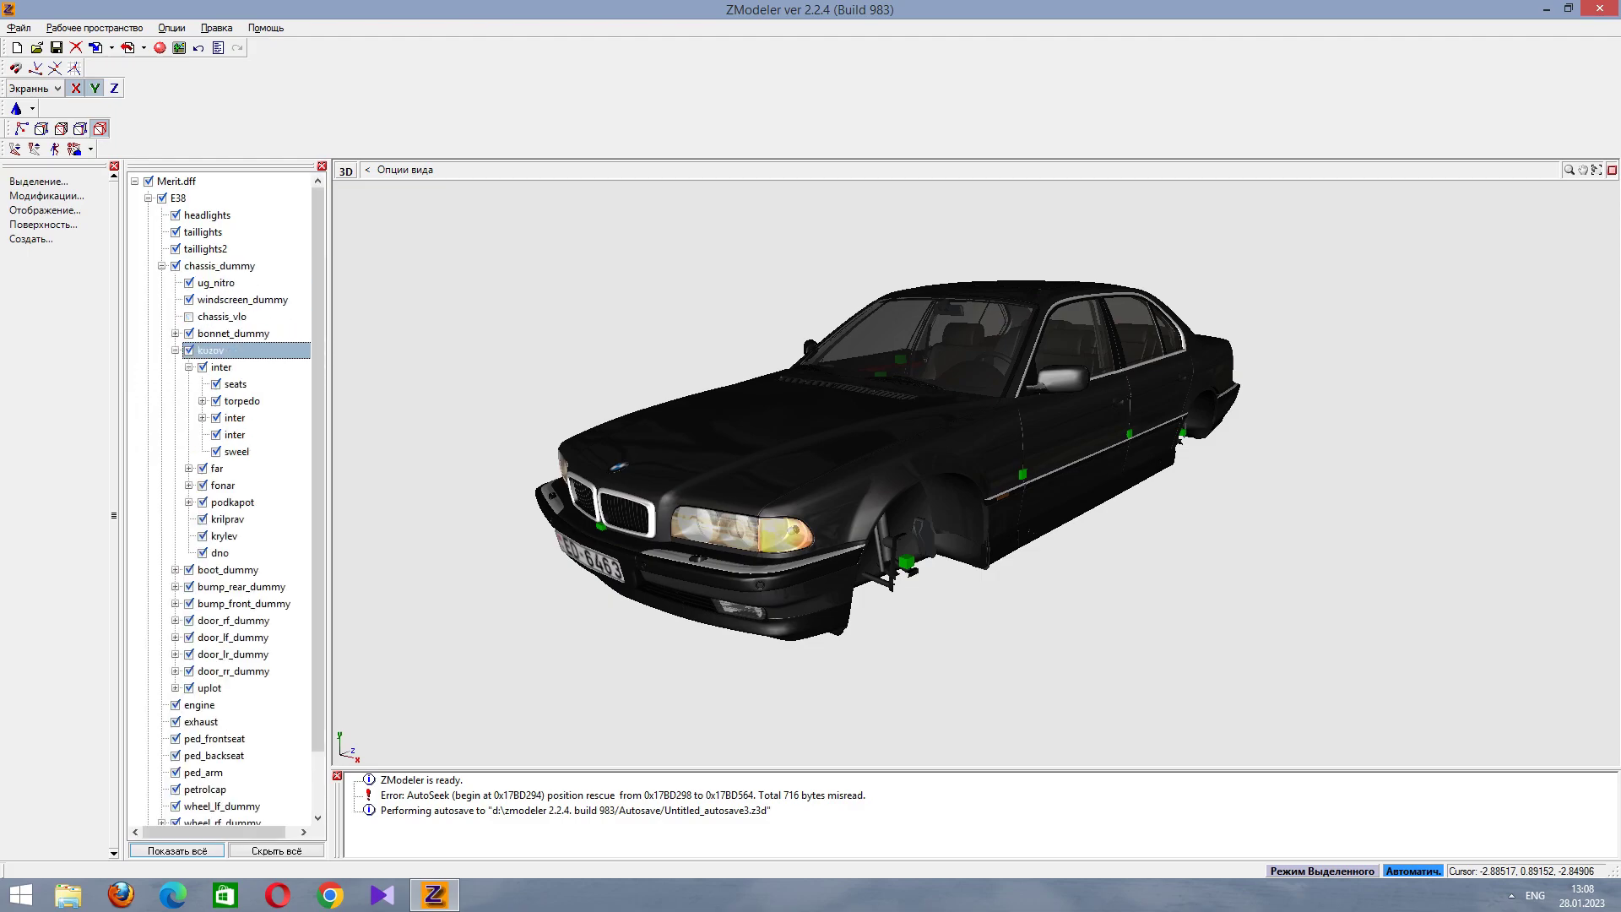
Collapse the kuzov branch and check bonnet_dummy by toggling its visibility.
key("Left")
key("Up")
key("Up")
key("Up")
key("Up")
key("Down")
key("Down")
key("Down")
key("Down")
key("Up")
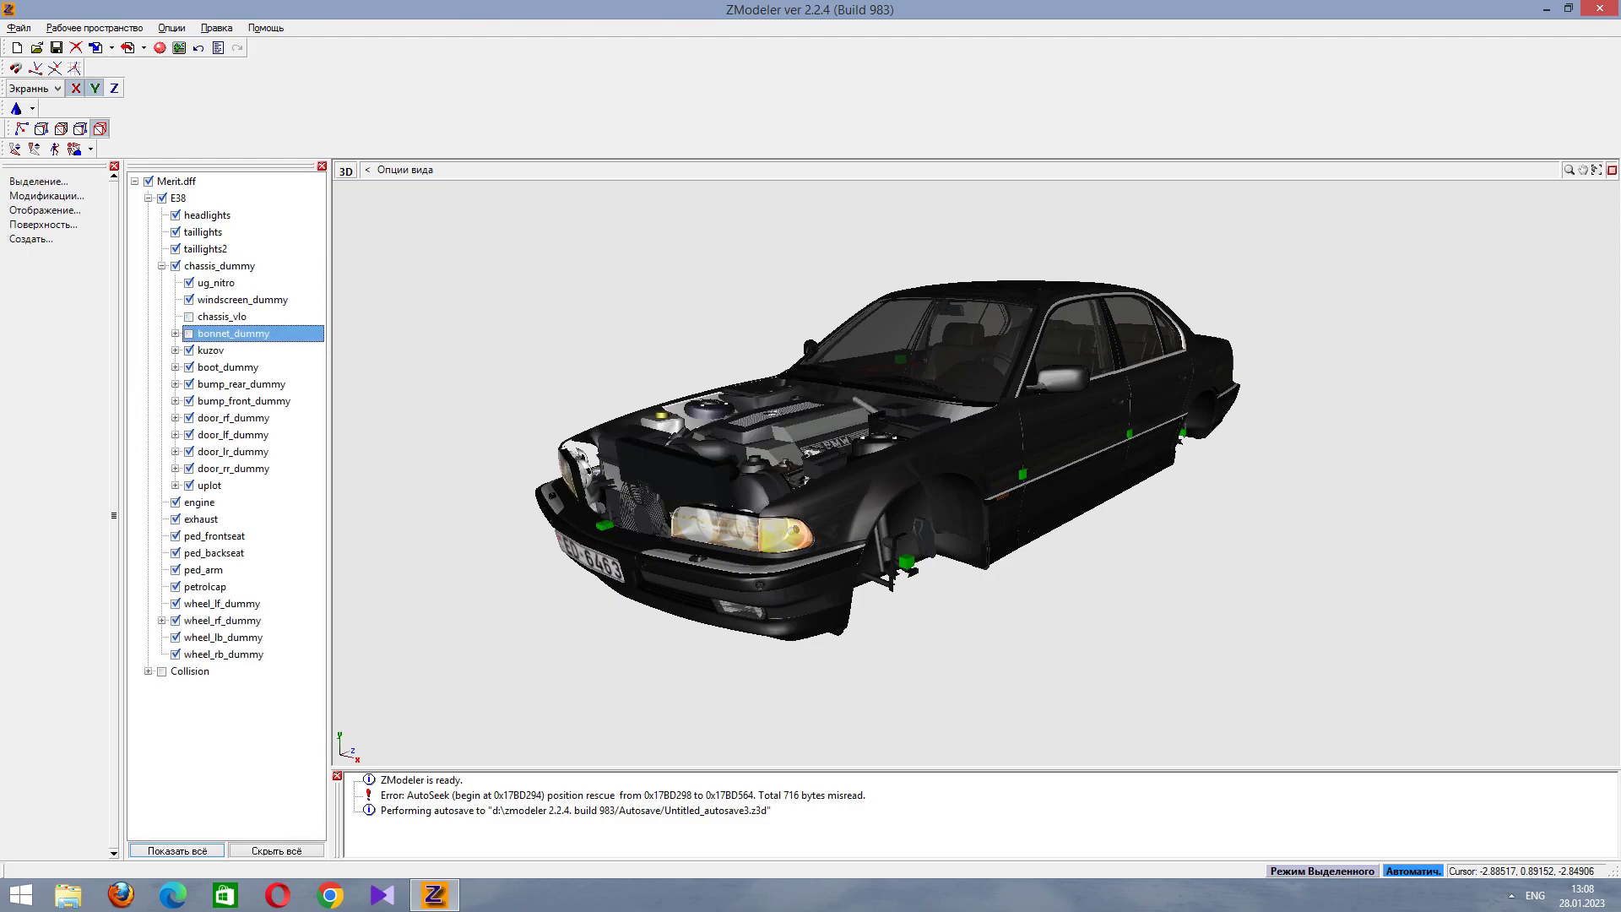
Rename the kapot part under bonnet_dummy to kapot_hi and select its _hi suffix for copying.
key("Right")
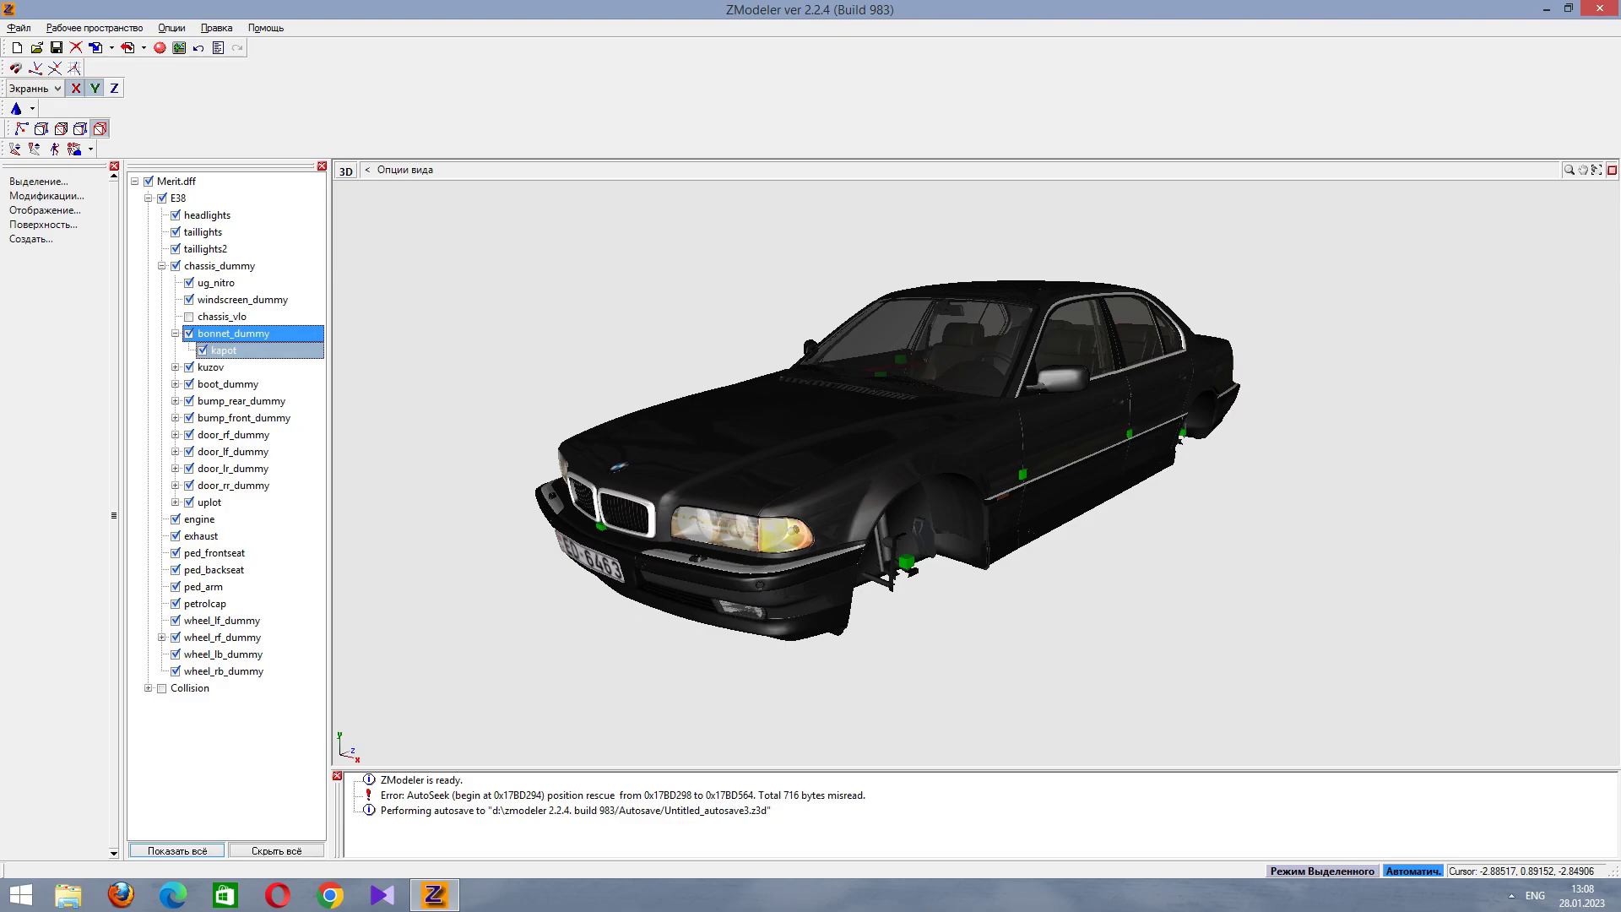
key("Down")
key("F2")
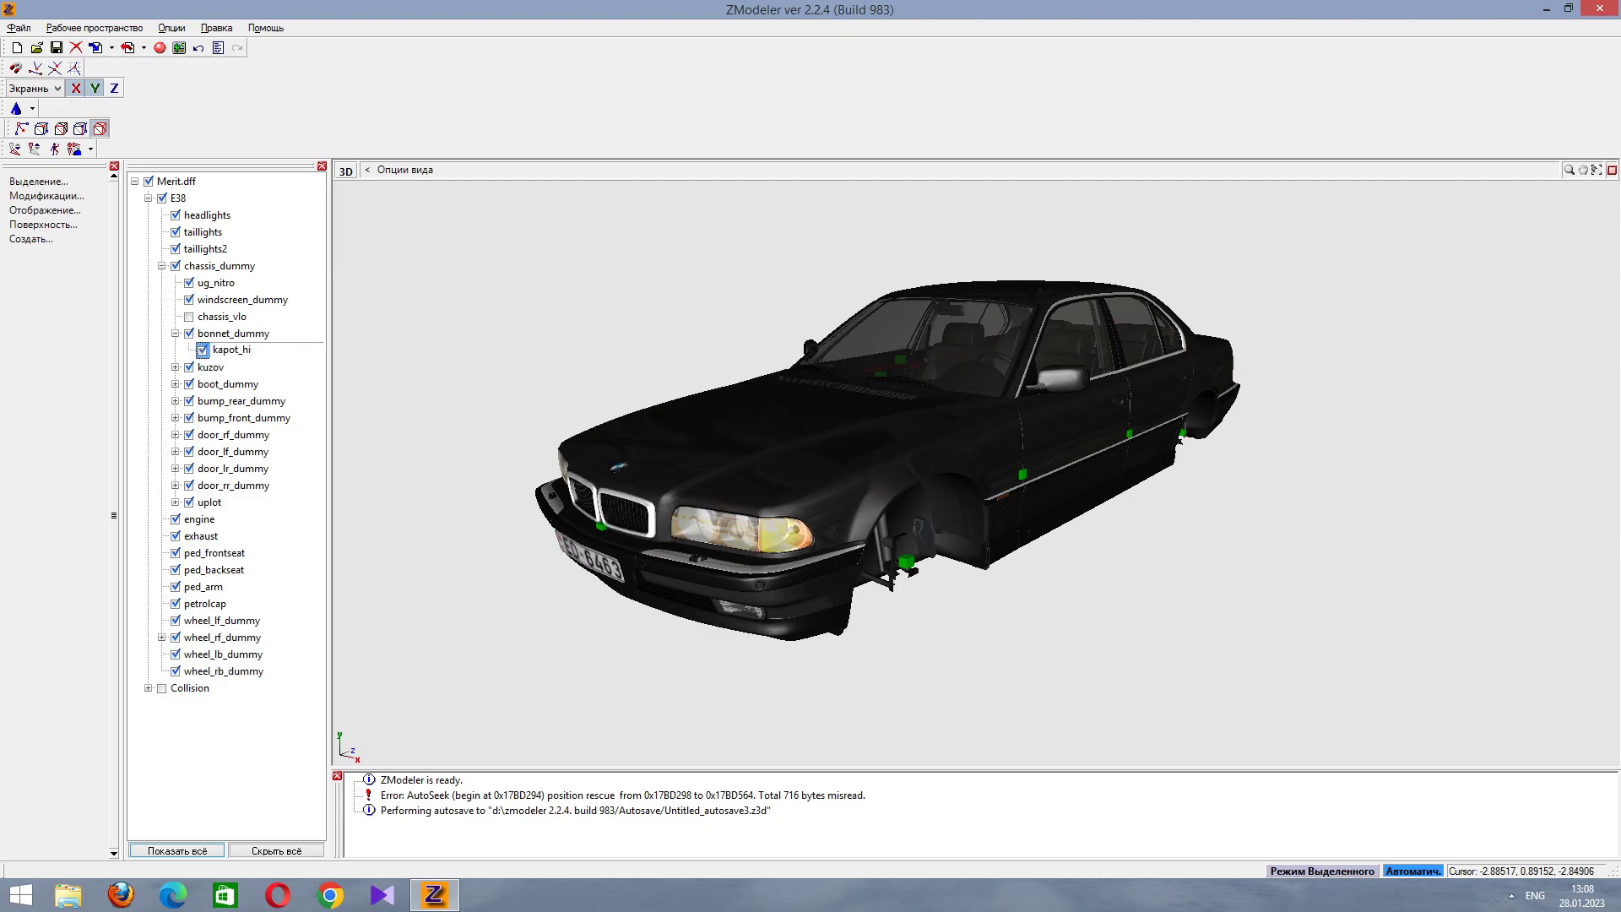
left_click(233, 333)
key("shift+Left")
key("shift+Left")
key("shift+Left")
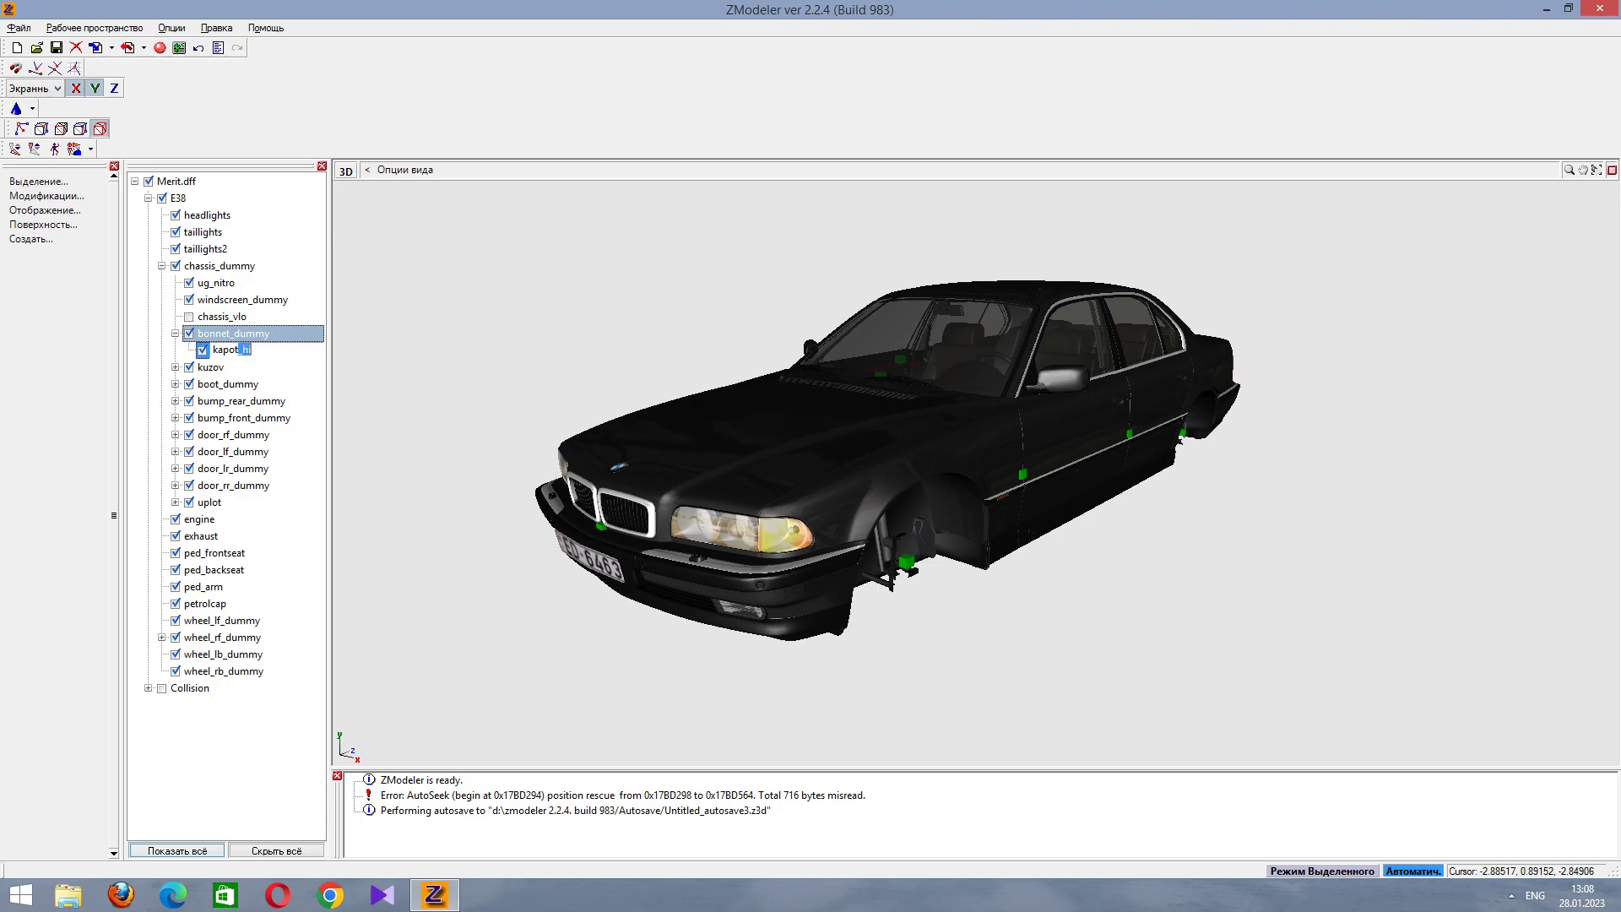
key("Escape")
Collapse bonnet_dummy, reopen the inter branch under kuzov and rename its seats part to seats_hi.
key("Left")
key("Down")
key("Right")
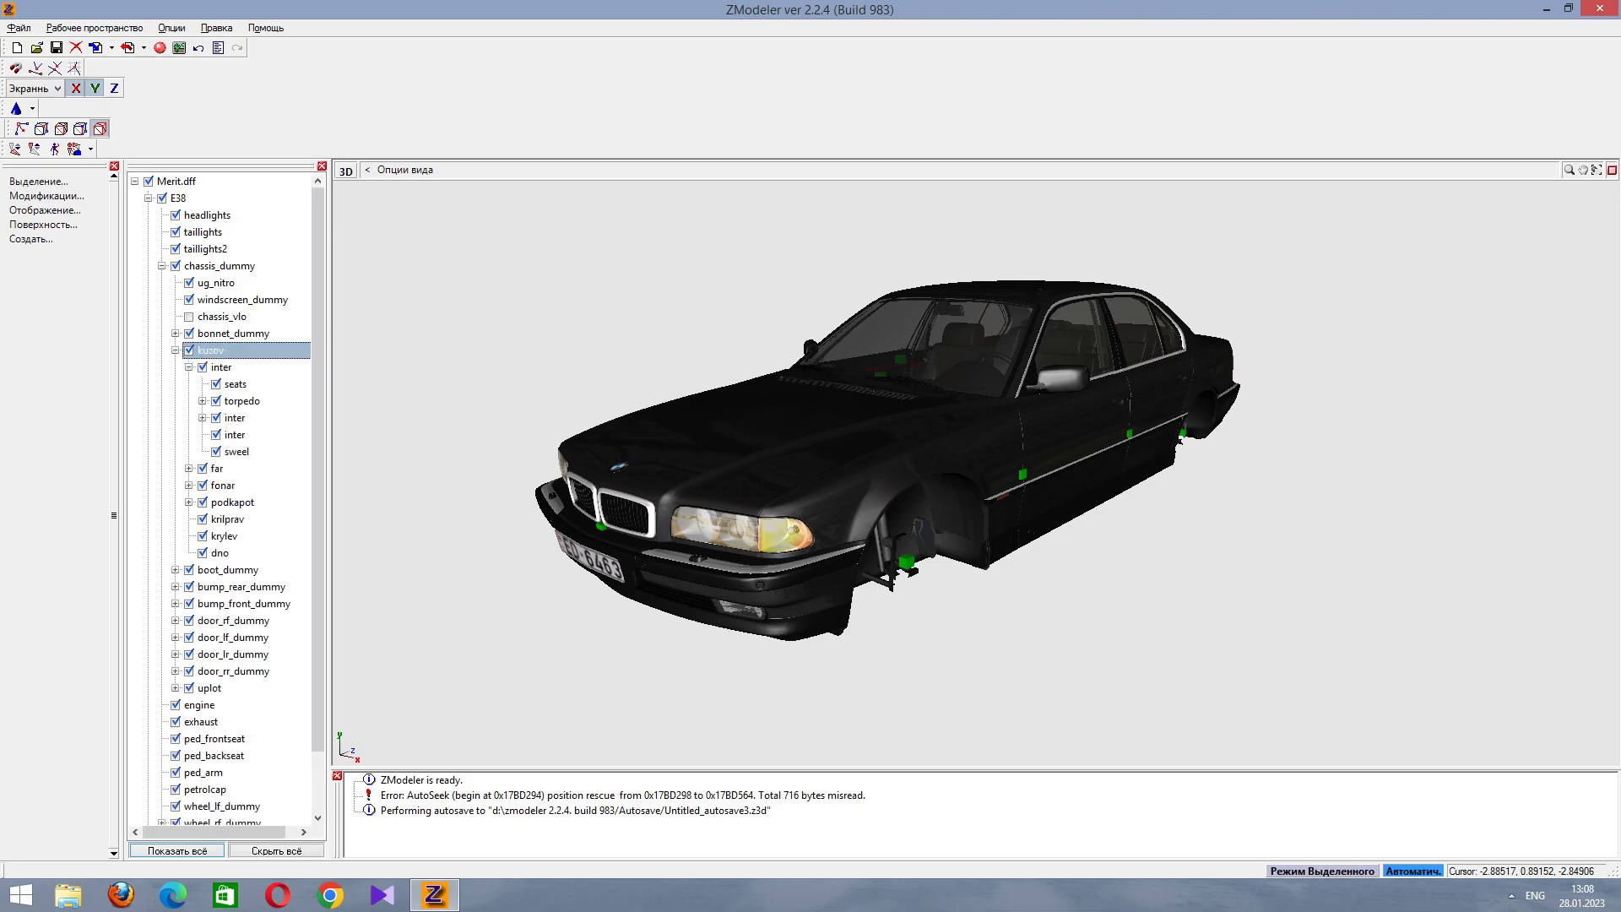
key("Down")
key("Right")
key("Down")
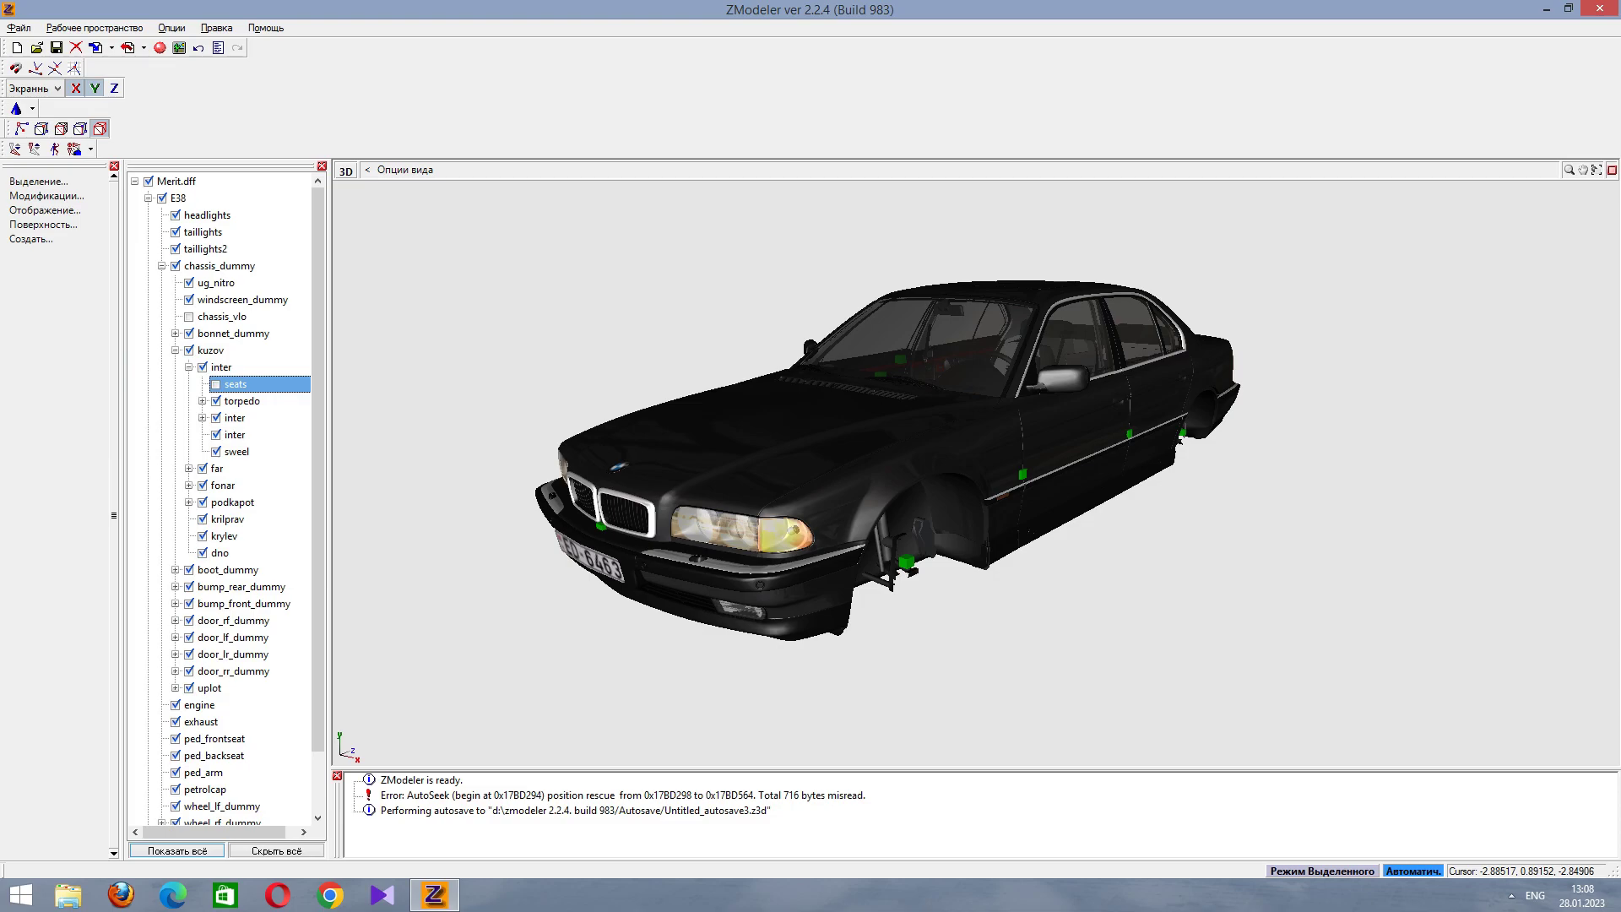
key("F2")
type("seats")
key("Return")
key("Up")
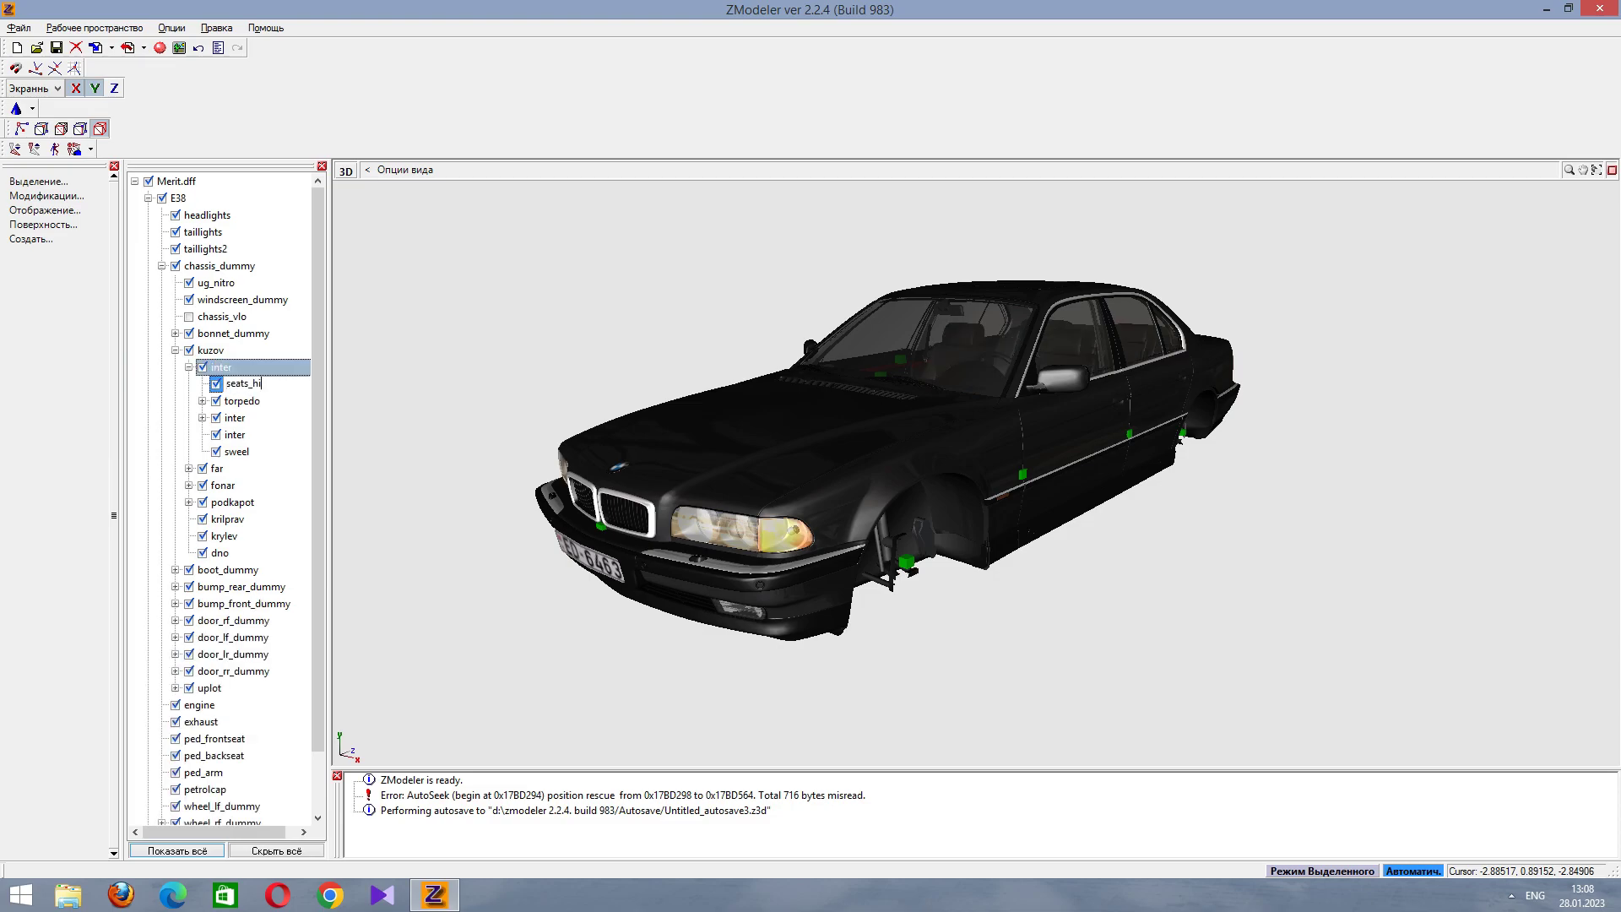
Rename the inter node directly under kuzov to inter_hi.
key("Left")
key("F2")
type("_hi")
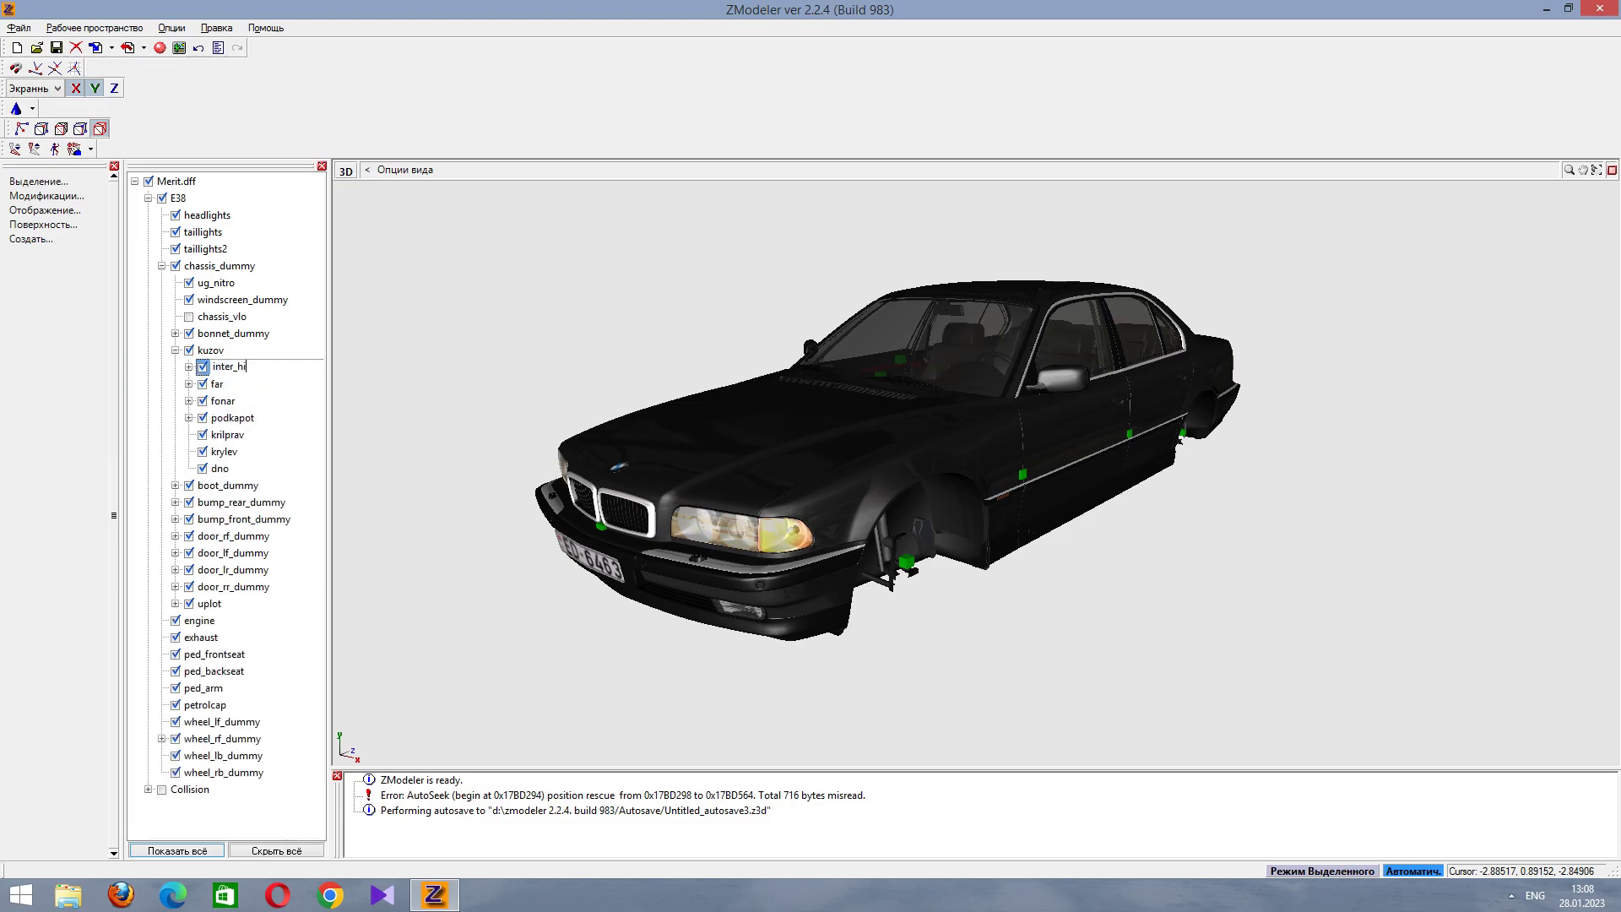
key("Return")
Rename torpedo to torpedo_hi and add the _hi suffix to the part nested under it.
key("Right")
key("Down")
key("Down")
key("Right")
key("F2")
type("_hi")
key("Return")
key("Down")
key("F2")
type("_hi")
key("Return")
Rename the nested inter branch below torpedo_hi to inter_hi and its zapask part to zapask_hi.
key("Down")
key("Right")
key("F2")
type("_hi")
key("Return")
key("Down")
key("F2")
type("_hi")
key("Return")
Rename the remaining parts of the nested inter_hi branch to seats_hi, inter_hi and bagajnik_hi.
key("Down")
key("F2")
type("_hi")
key("Return")
key("Down")
key("F2")
type("_hi")
key("Return")
key("Down")
key("F2")
type("_hi")
key("Return")
Collapse the nested inter_hi branch and rename the separate inter part above sweel to inter_hi.
key("Up")
key("Up")
key("Up")
key("Up")
key("Up")
key("Up")
key("Left")
key("Down")
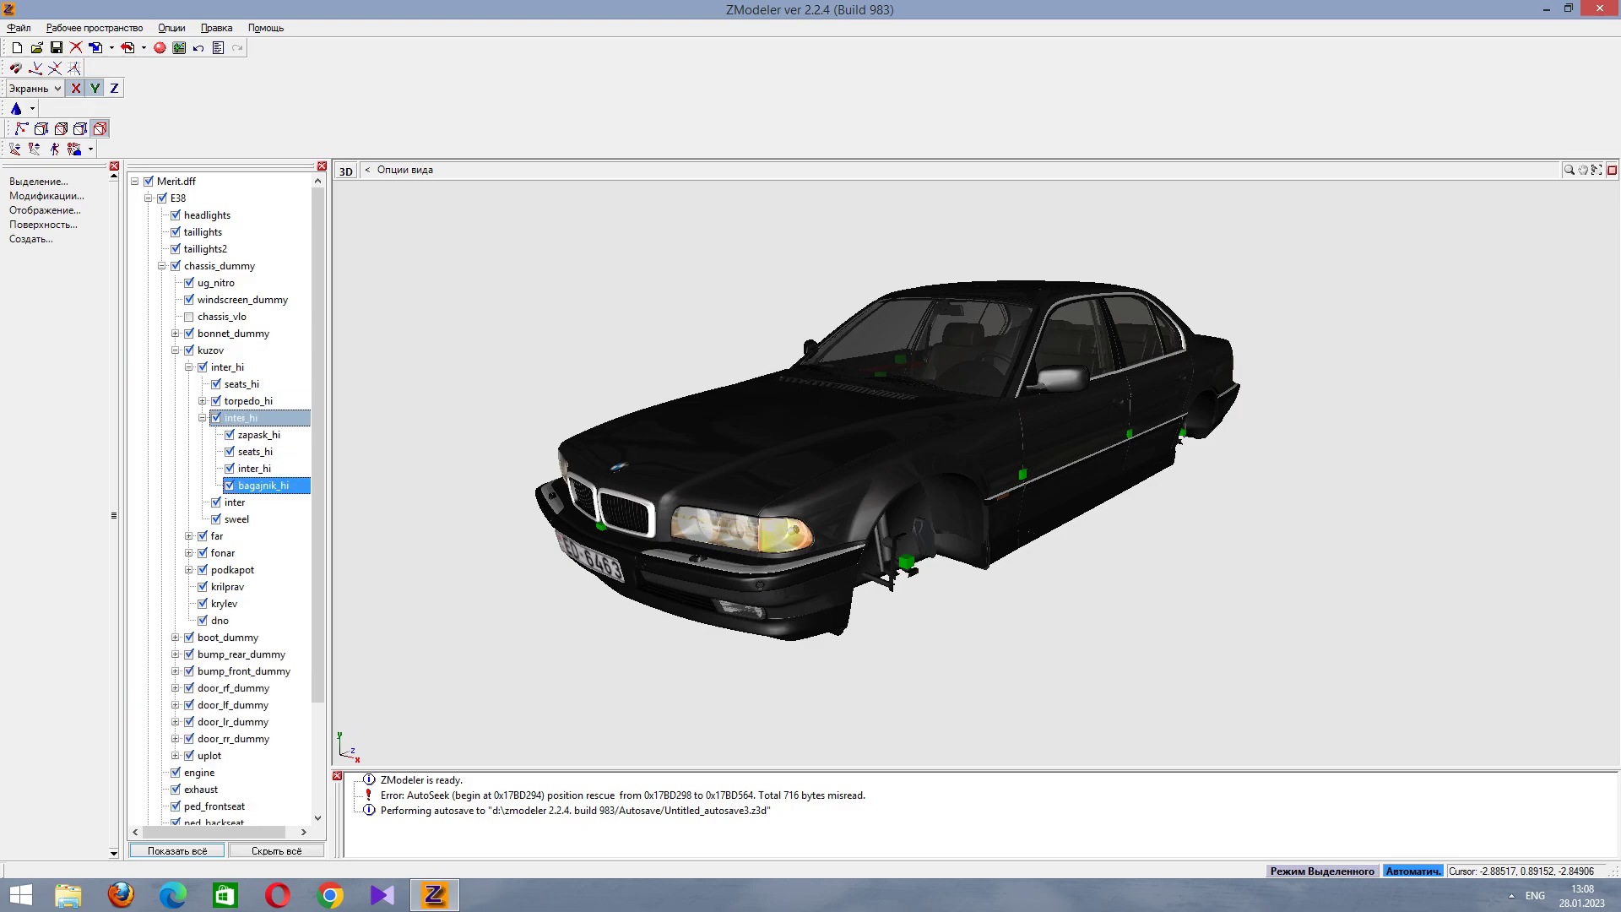
key("Left")
key("Down")
key("space")
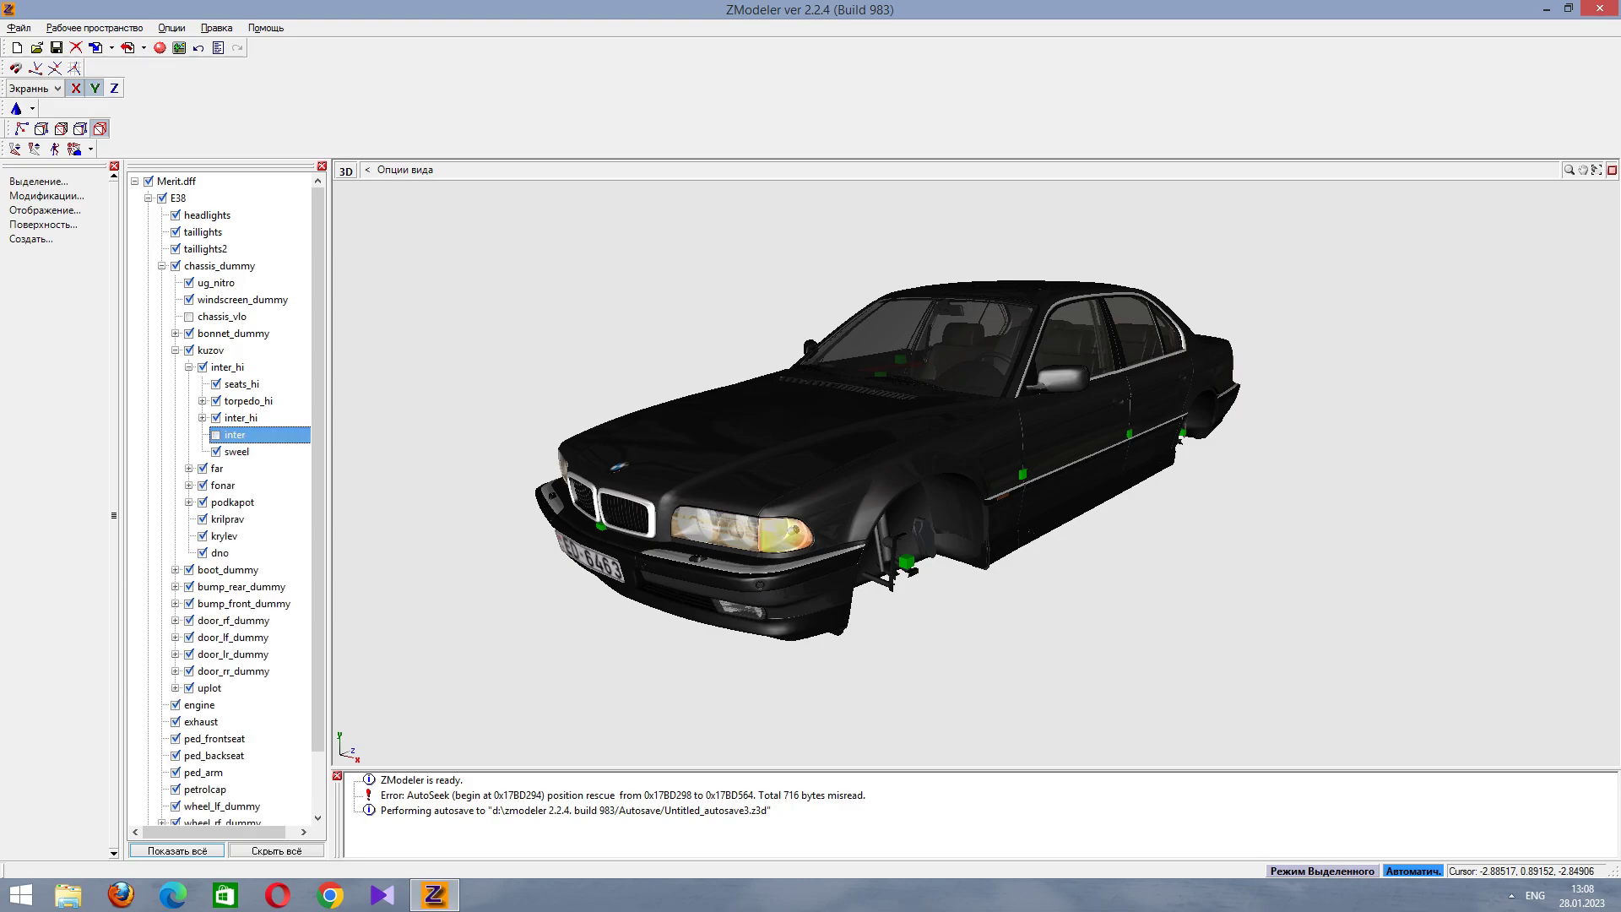
key("F2")
type("_hi")
key("Return")
Rename sweel to sweel_hi and collapse the inter_hi branch under kuzov.
key("Down")
key("F2")
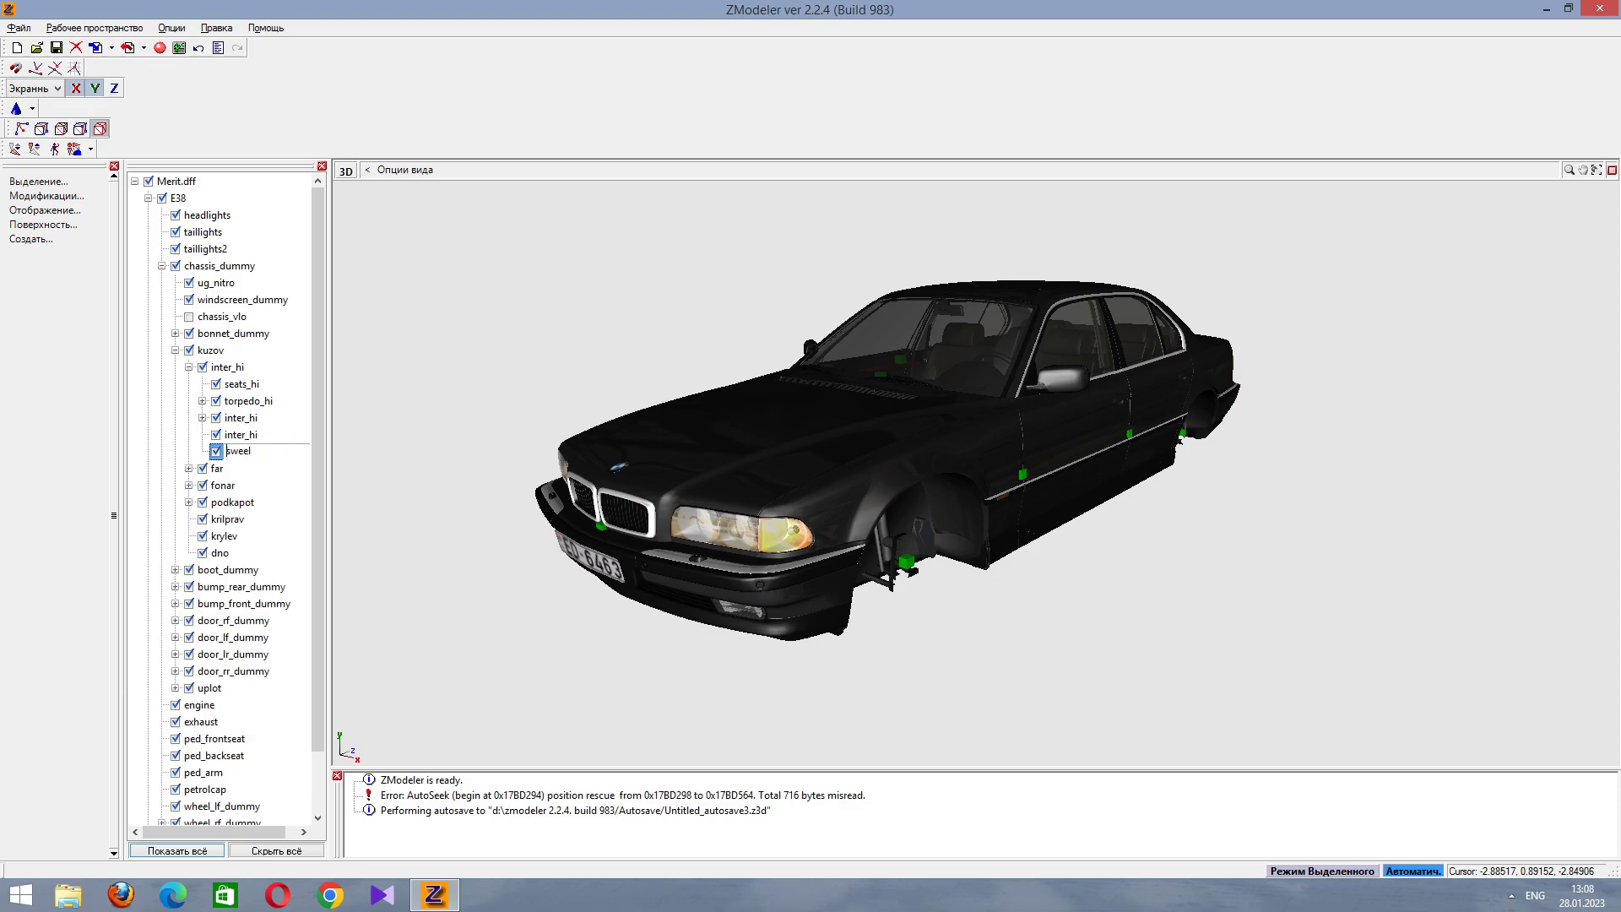
key("Return")
key("Up")
key("Up")
key("Up")
key("Up")
key("Up")
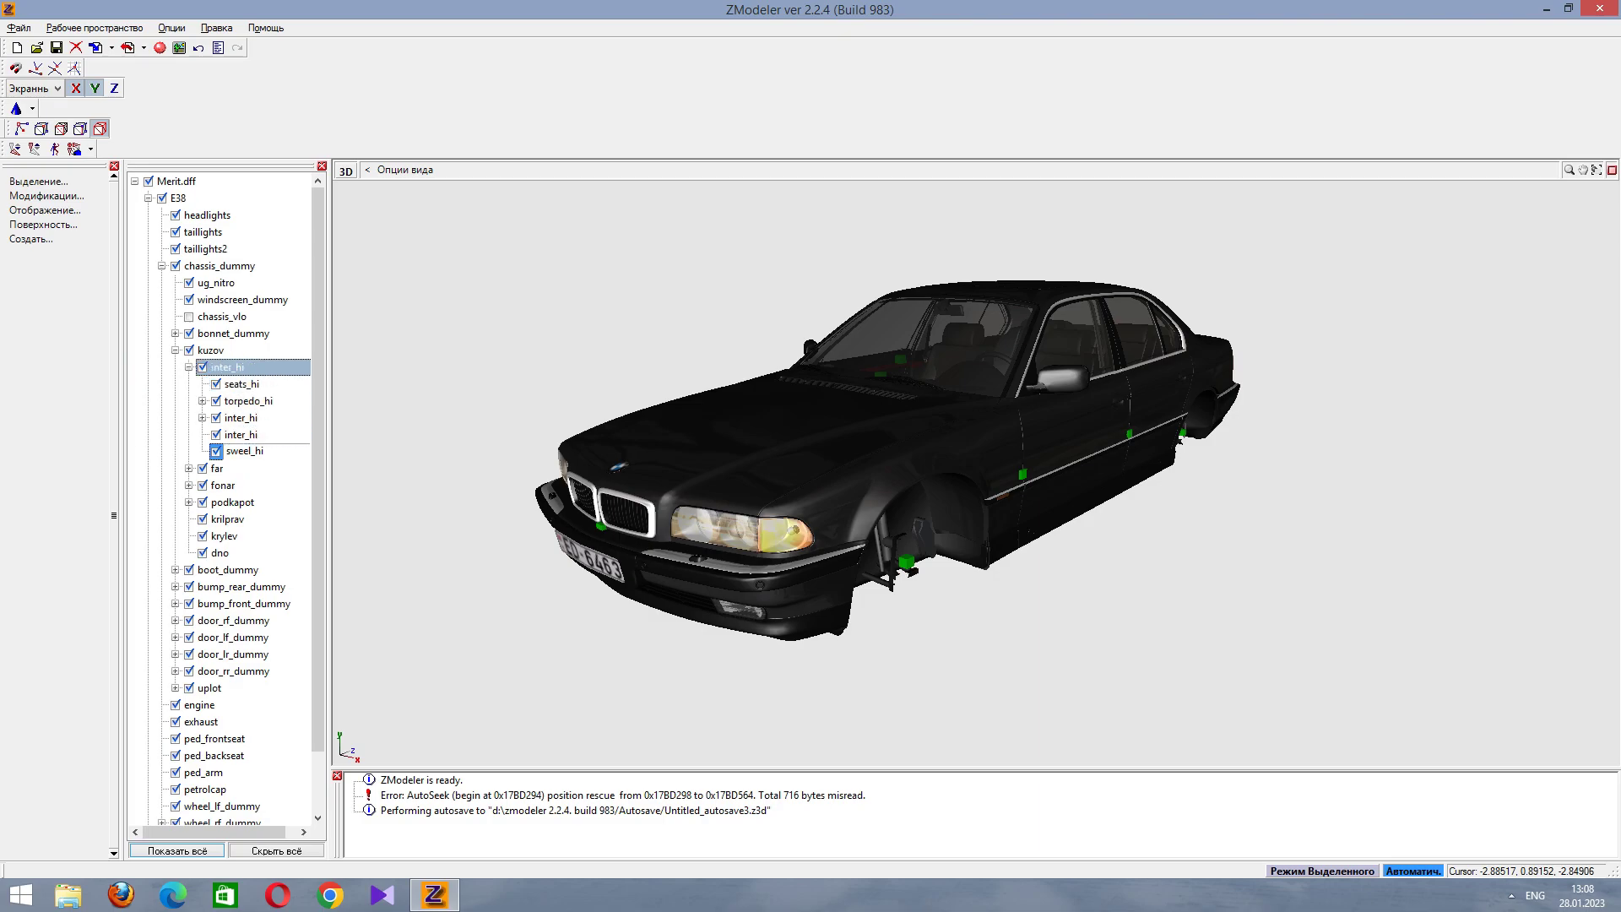
key("Left")
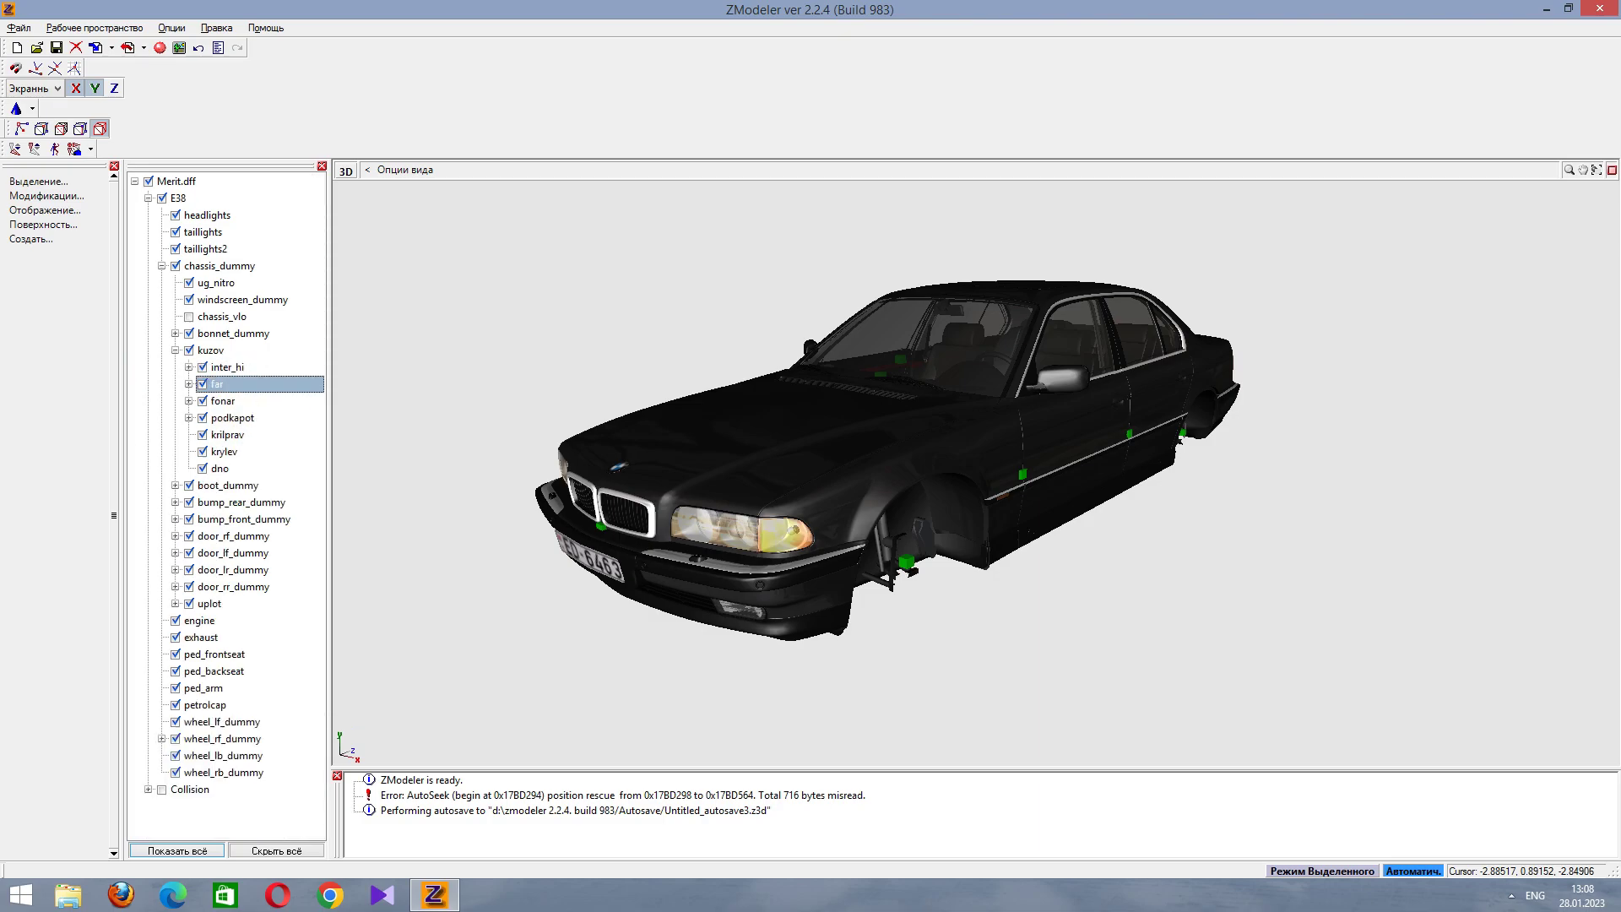
key("Right")
key("Left")
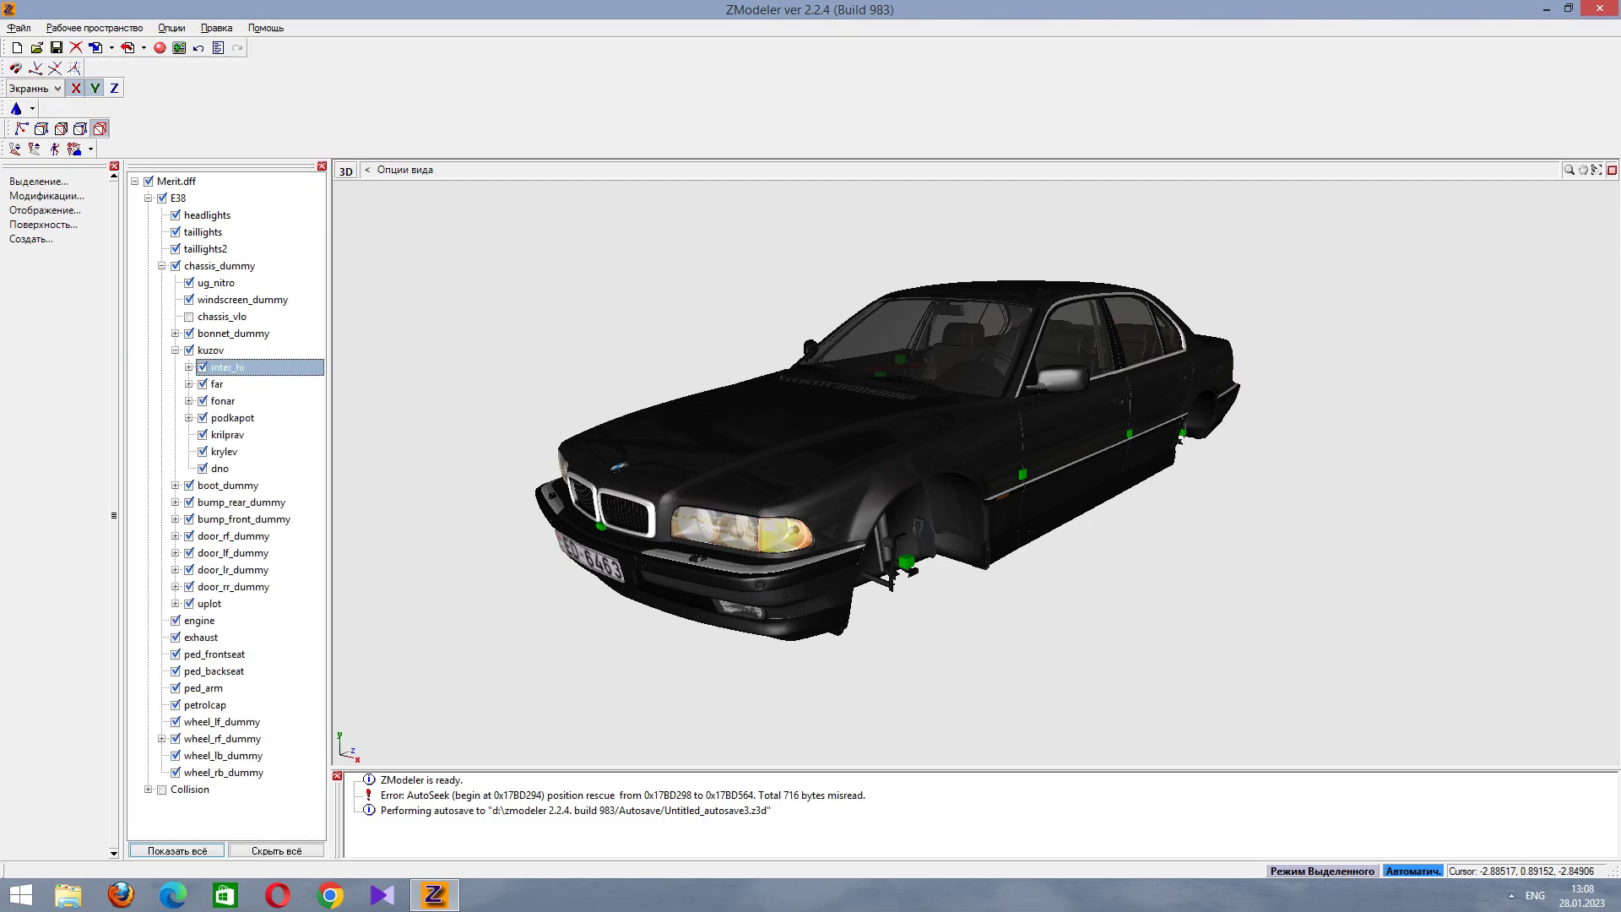
Expand far and its nested 6456657 node, then toggle the innermost part's visibility to identify it on the car's front.
key("Down")
key("Right")
key("Down")
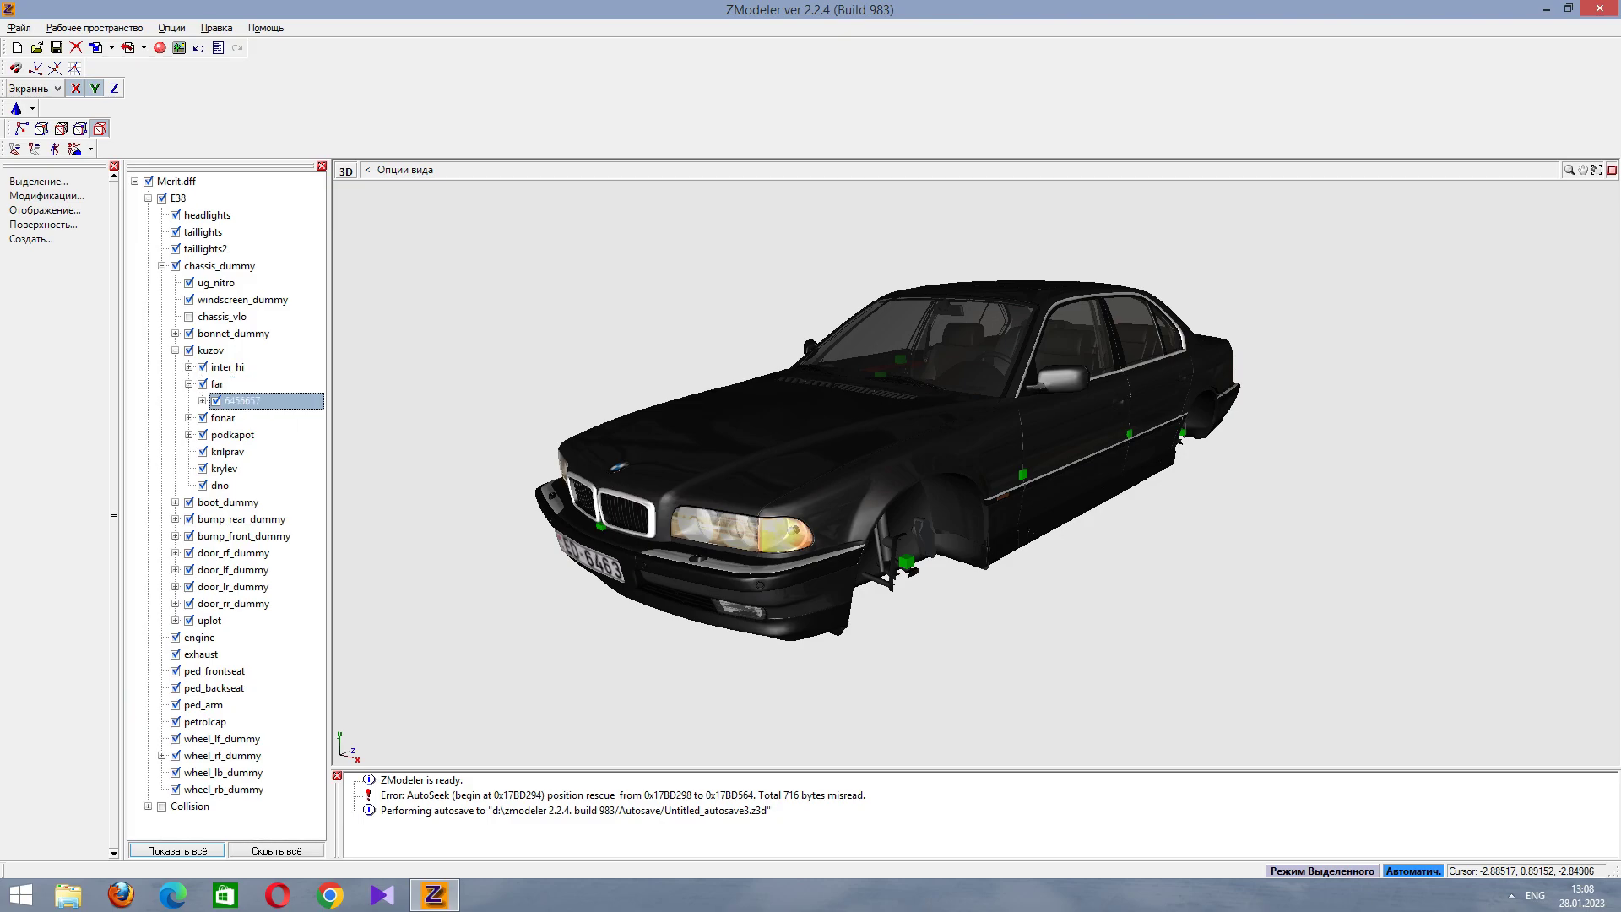
key("Right")
key("Down")
key("Down")
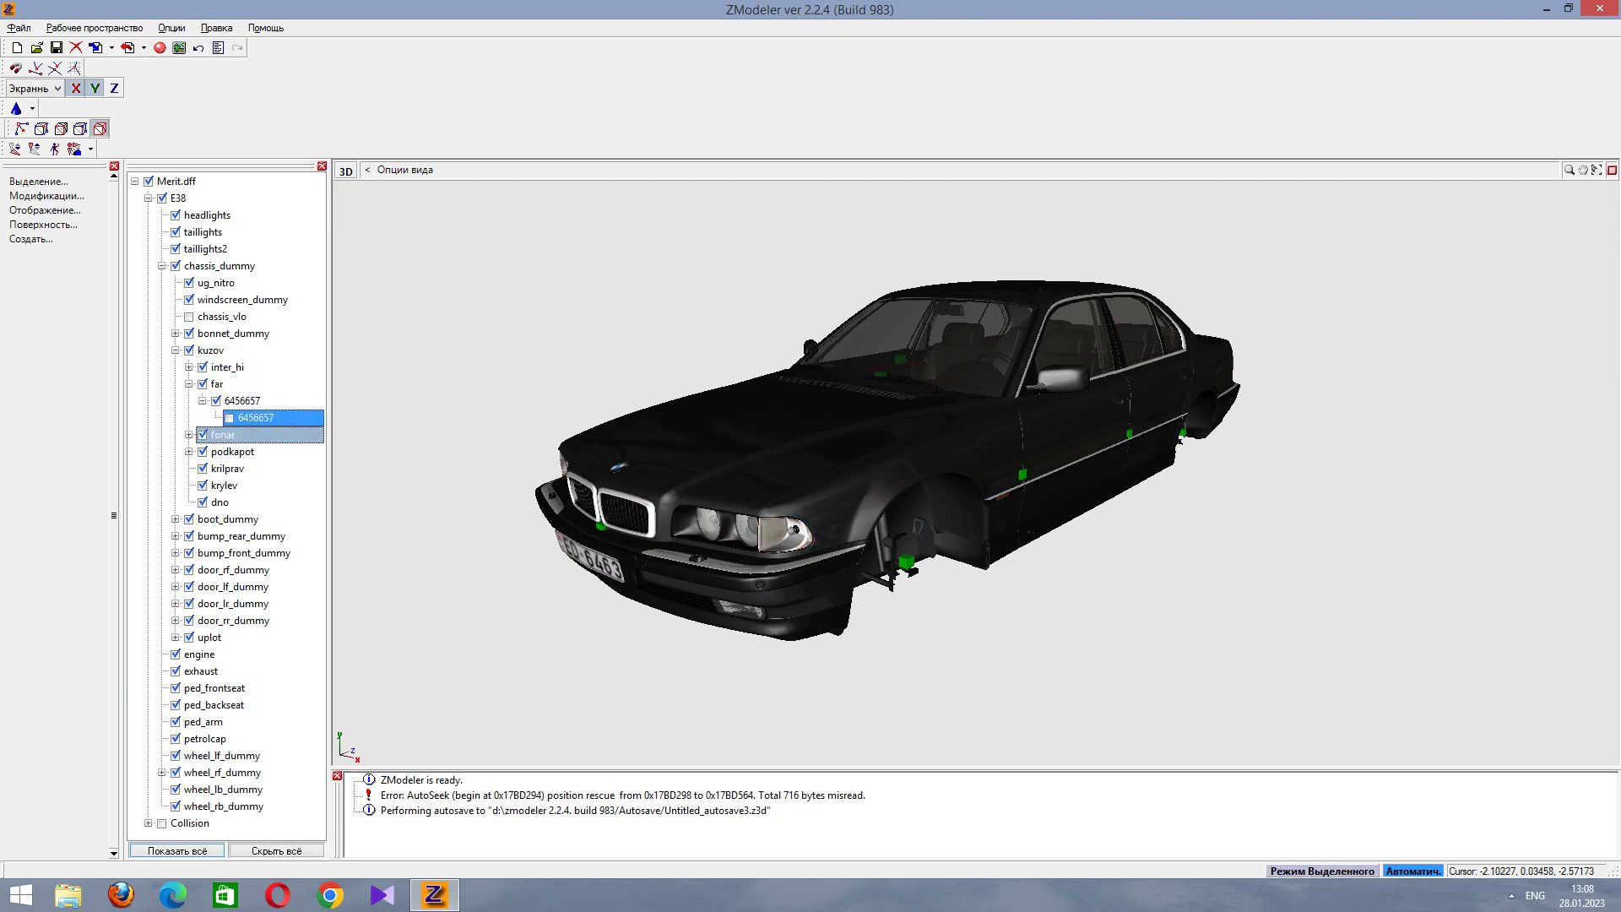
middle_click_drag(887, 456, 971, 456)
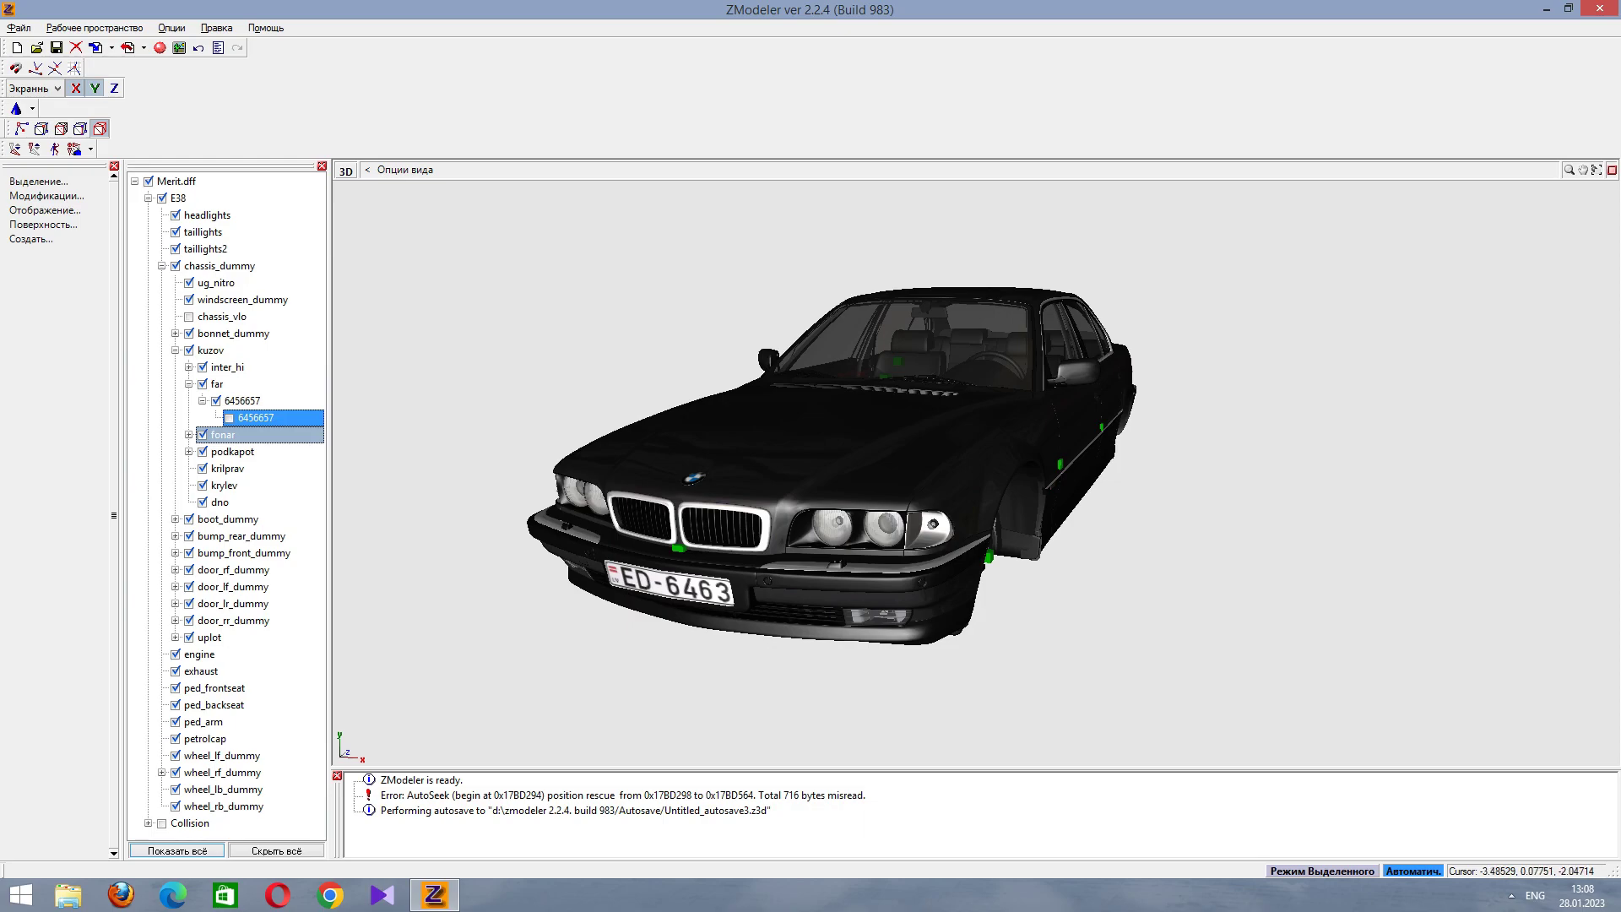
key("Up")
key("space")
Rename both nested 6456657 parts under far to 6456657_hi and collapse the upper one.
key("F2")
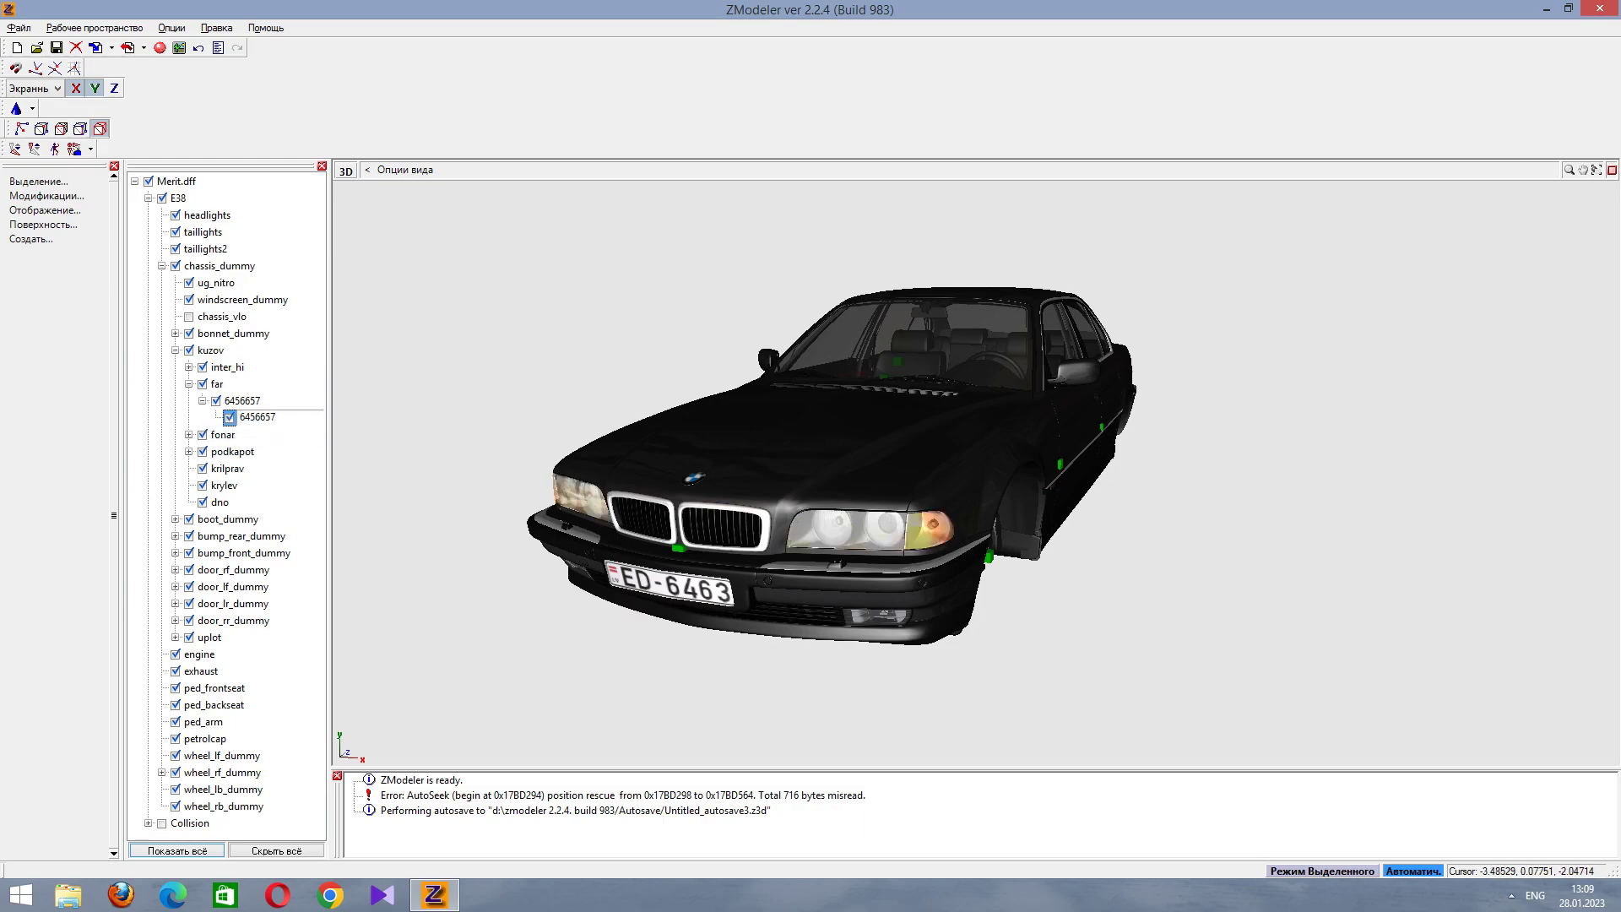
type("_hi")
key("Return")
key("Up")
key("F2")
type("_hi")
key("Return")
key("Left")
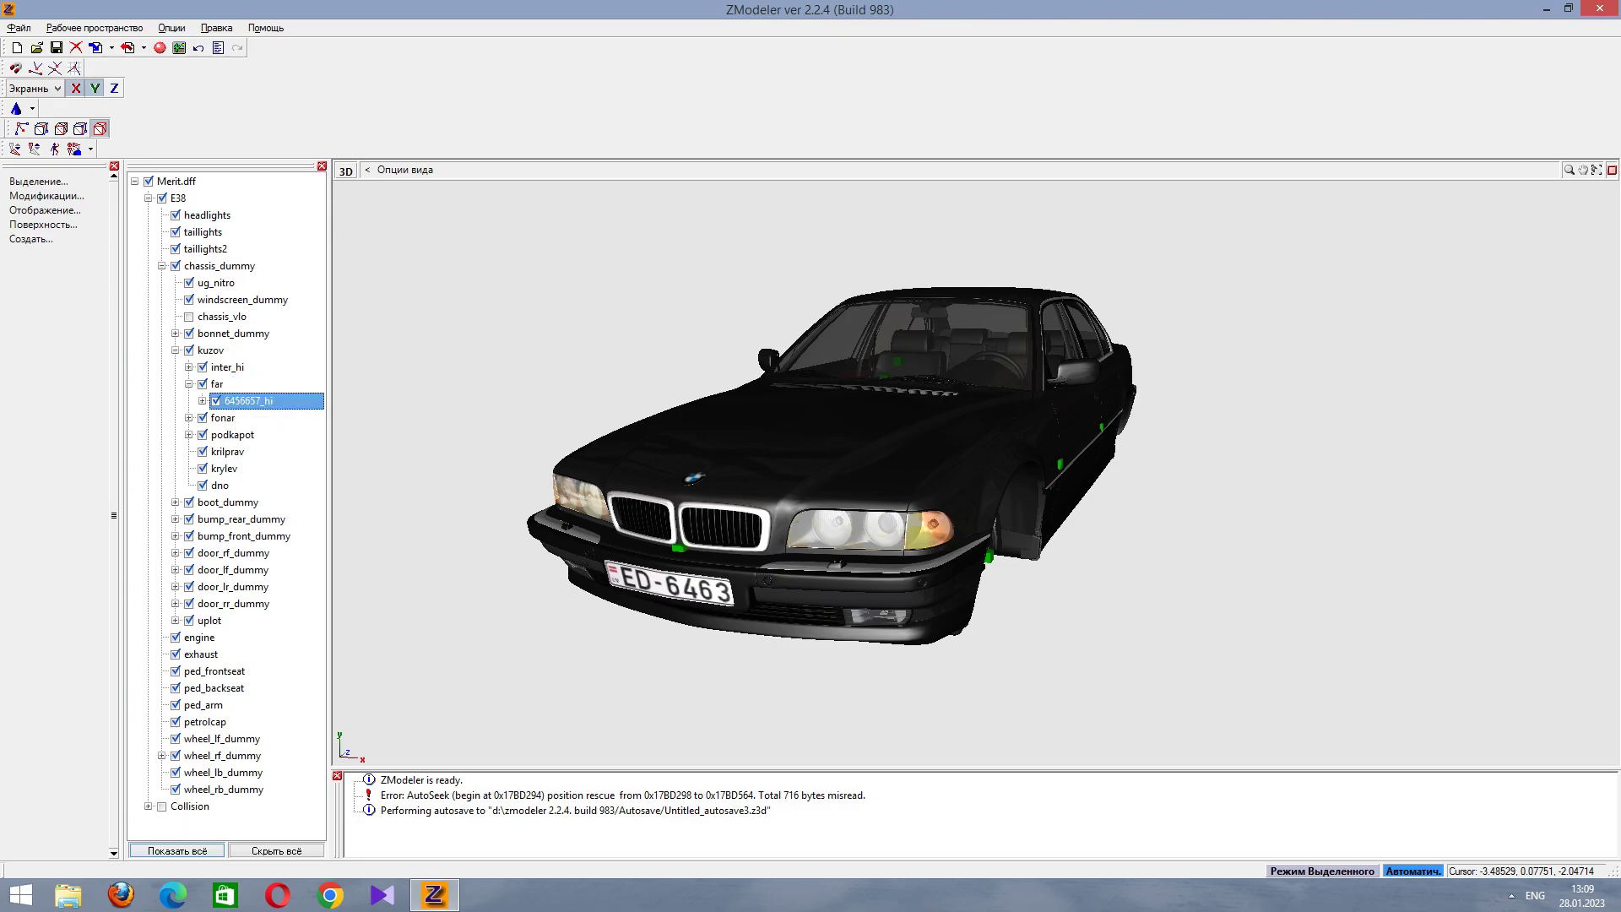
Collapse the far branch under kuzov and rename it to far_hi.
key("Left")
key("Left")
key("F2")
type("_hi")
key("Return")
Rename fonar to fonar_hi and its nested 546546 part to 546546_hi, leaving the branch collapsed.
key("Down")
key("Right")
key("F2")
type("_hi")
key("Return")
key("Down")
key("F2")
type("_hi")
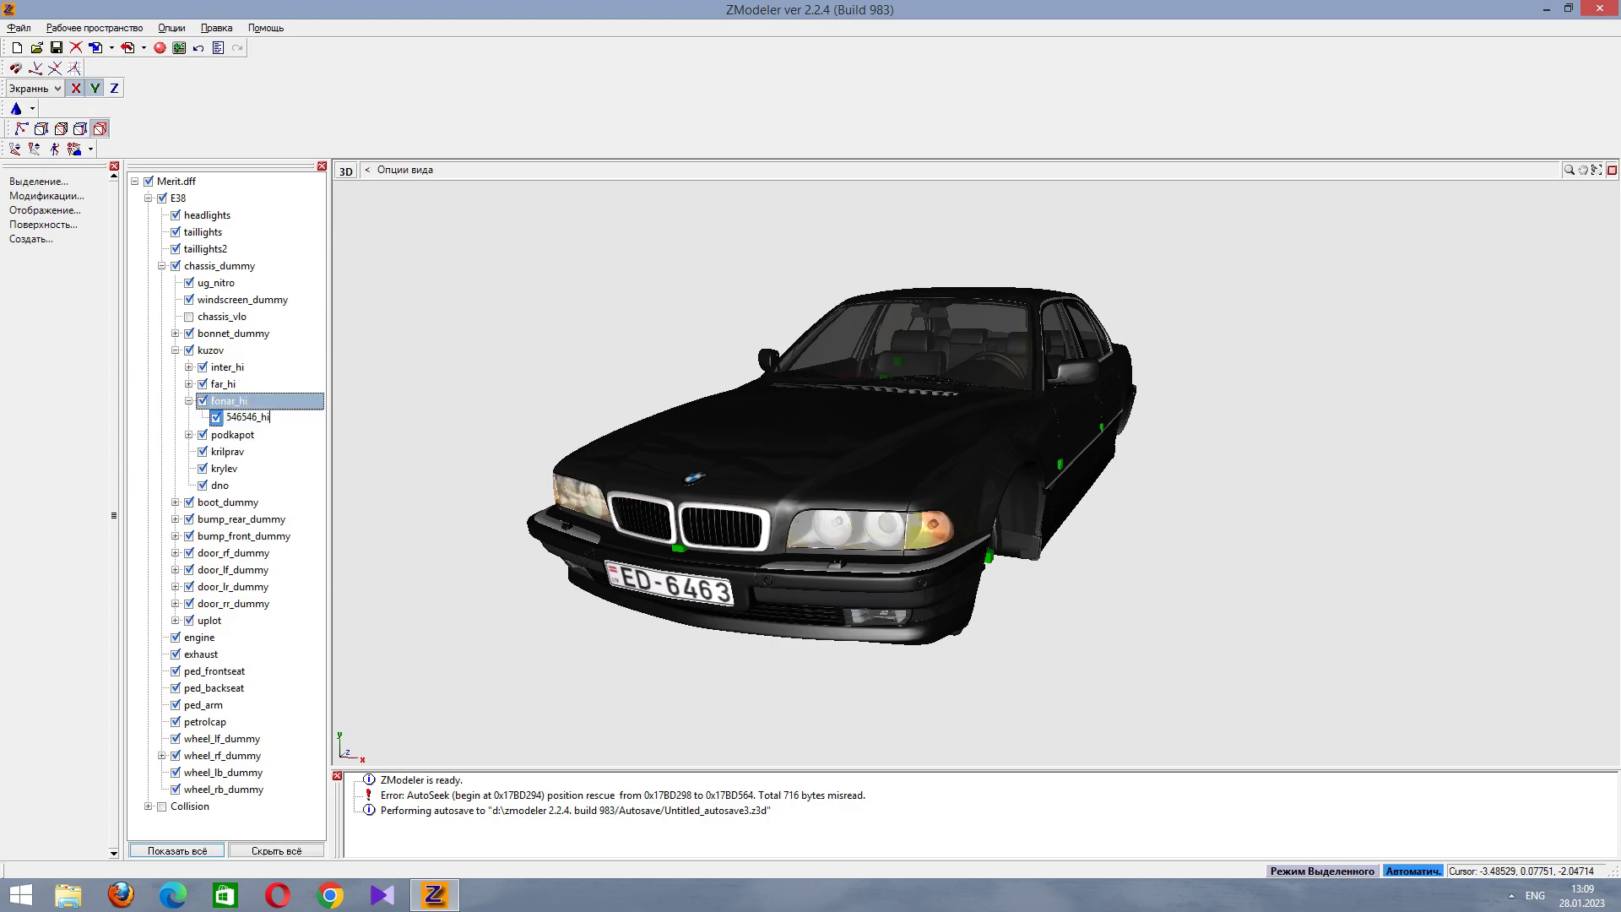
key("Return")
key("Left")
key("Left")
Rename the engine V8 part under podkapot to engine V8_hi and collapse podkapot.
key("Down")
key("Right")
key("Down")
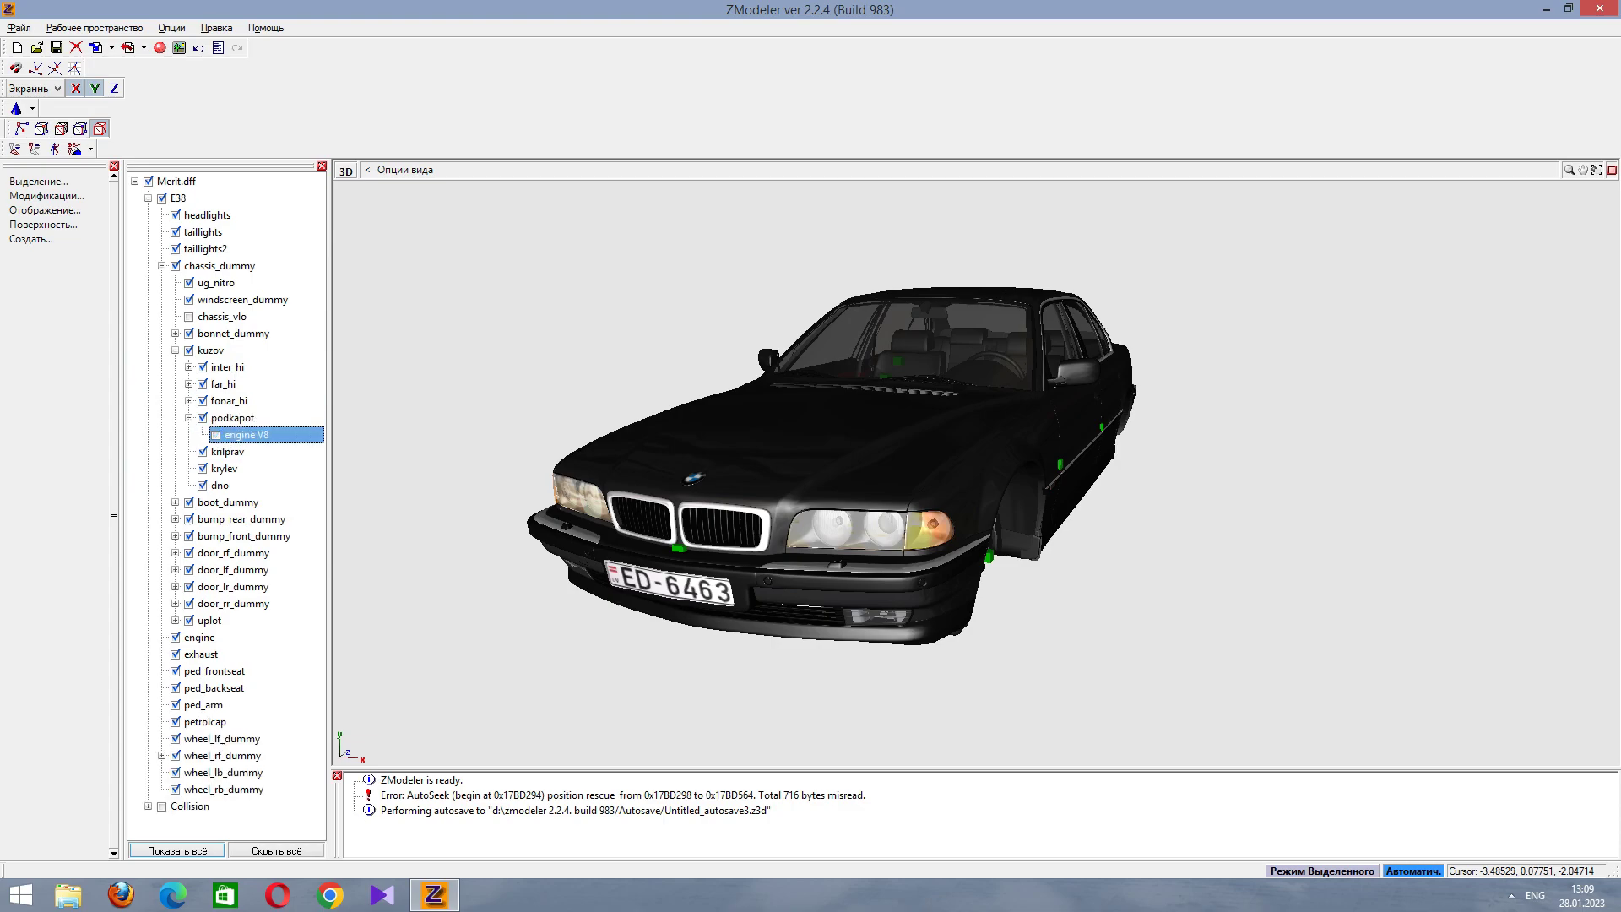
key("F2")
type("_hi")
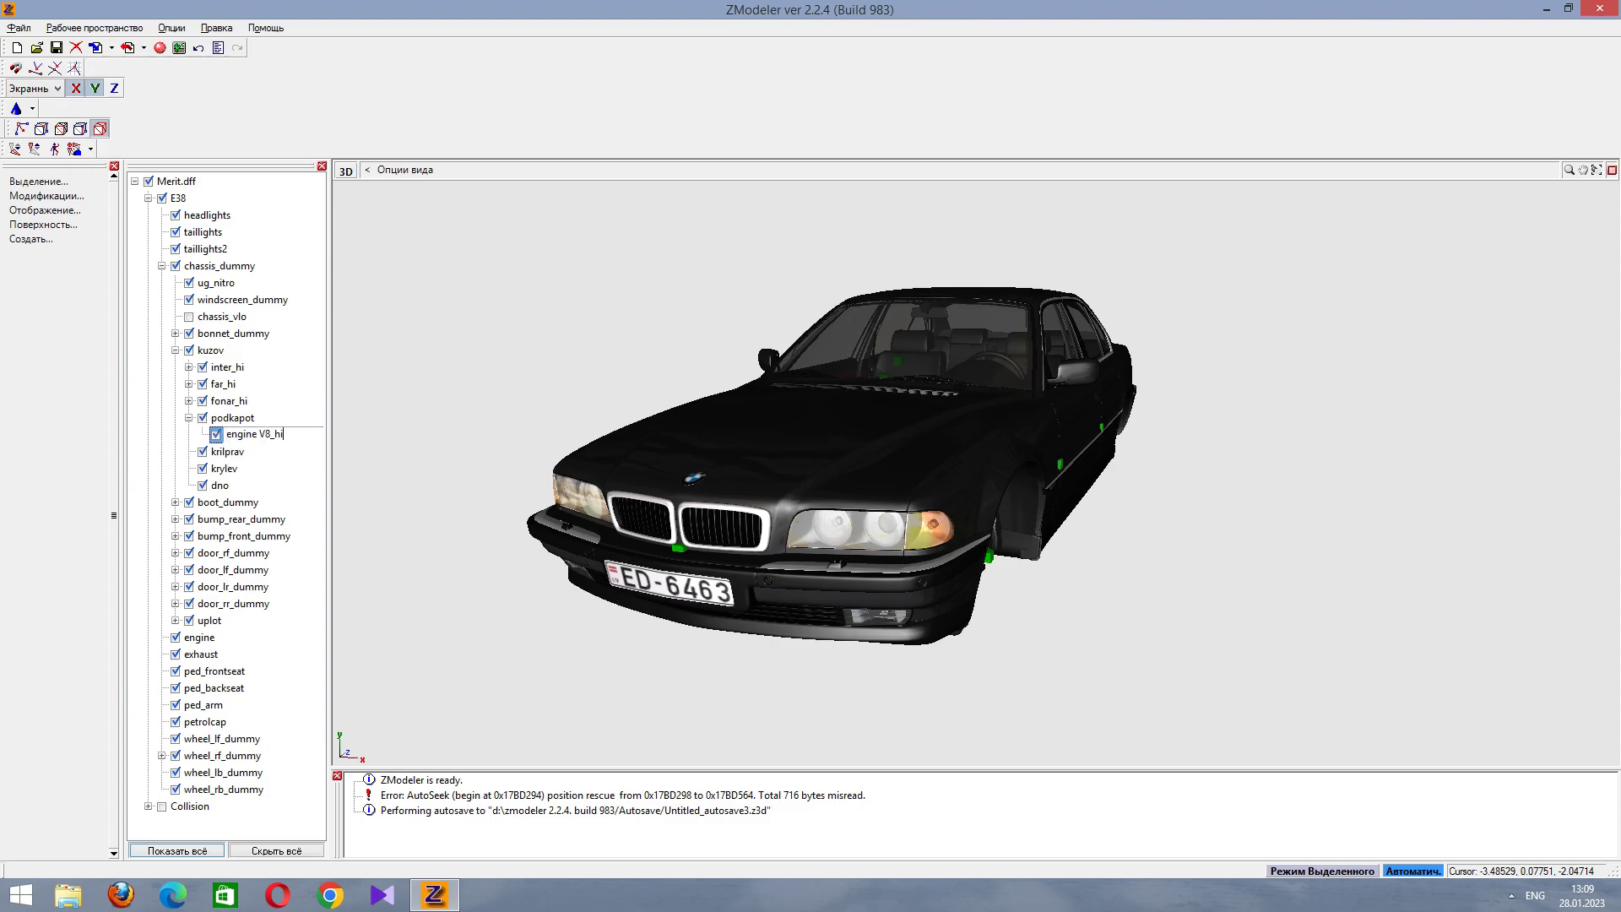
key("Return")
key("Left")
key("Left")
Rename the kuzov parts krilprav, krylev and dno to krilprav_hi, krylev_hi and dno_hi.
key("Down")
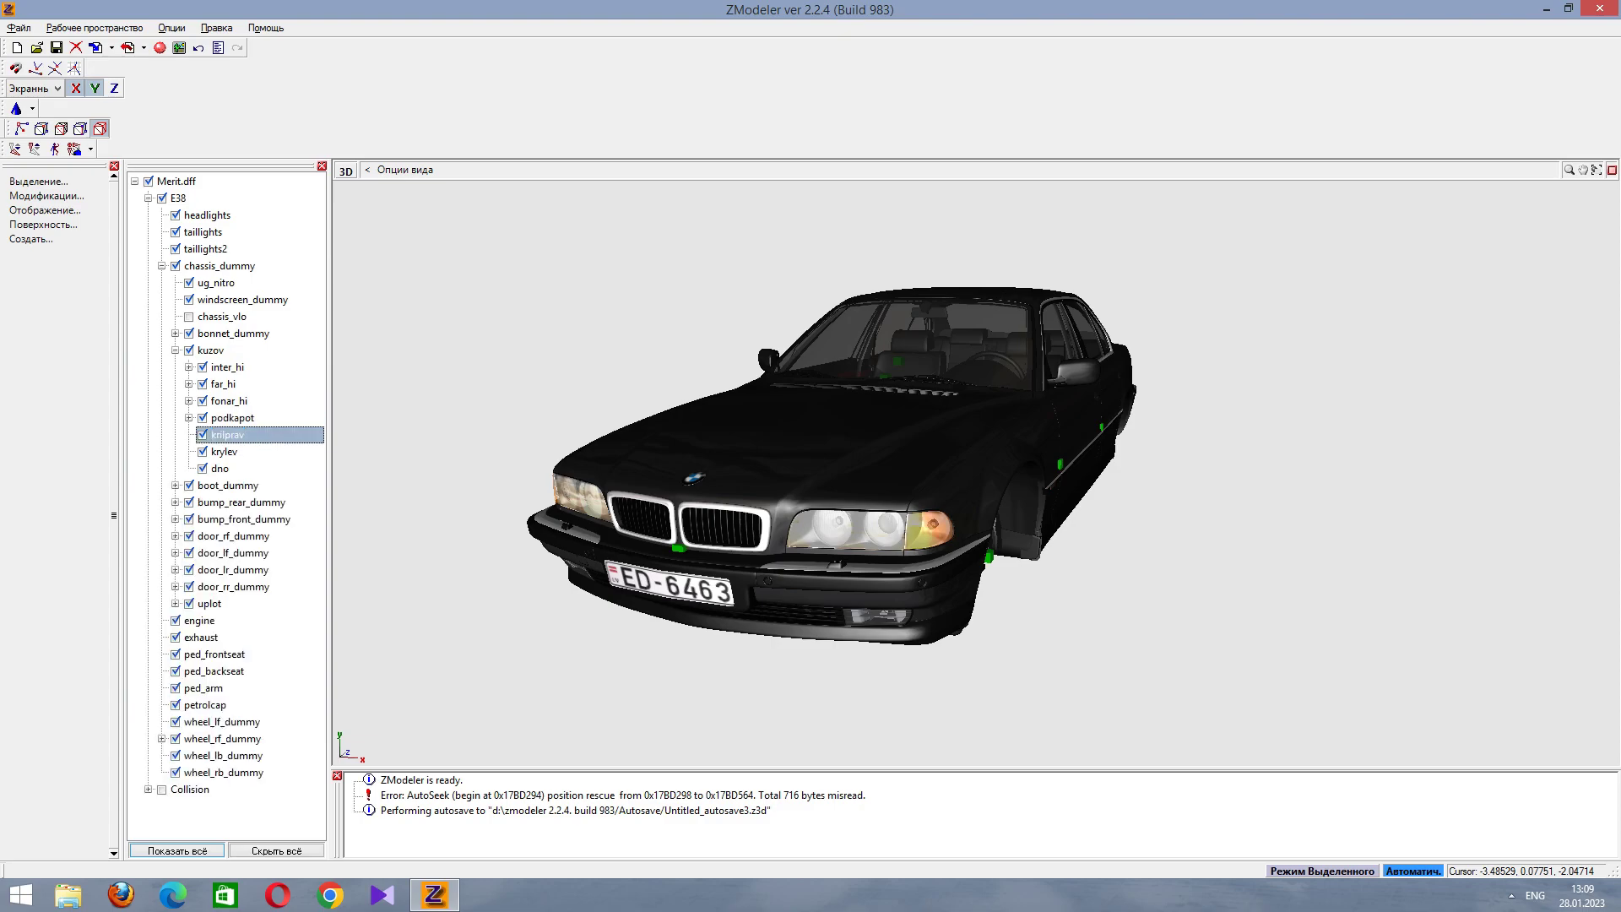
key("F2")
type("_hi")
key("Return")
key("Down")
key("F2")
type("_hi")
key("Return")
key("Down")
key("F2")
type("_hi")
key("Return")
Recheck the part names inside the kuzov branch, including podkapot, and collapse kuzov.
key("Up")
key("Up")
key("Up")
key("Up")
key("Left")
key("Right")
key("Down")
key("Down")
key("Down")
key("Down")
key("Down")
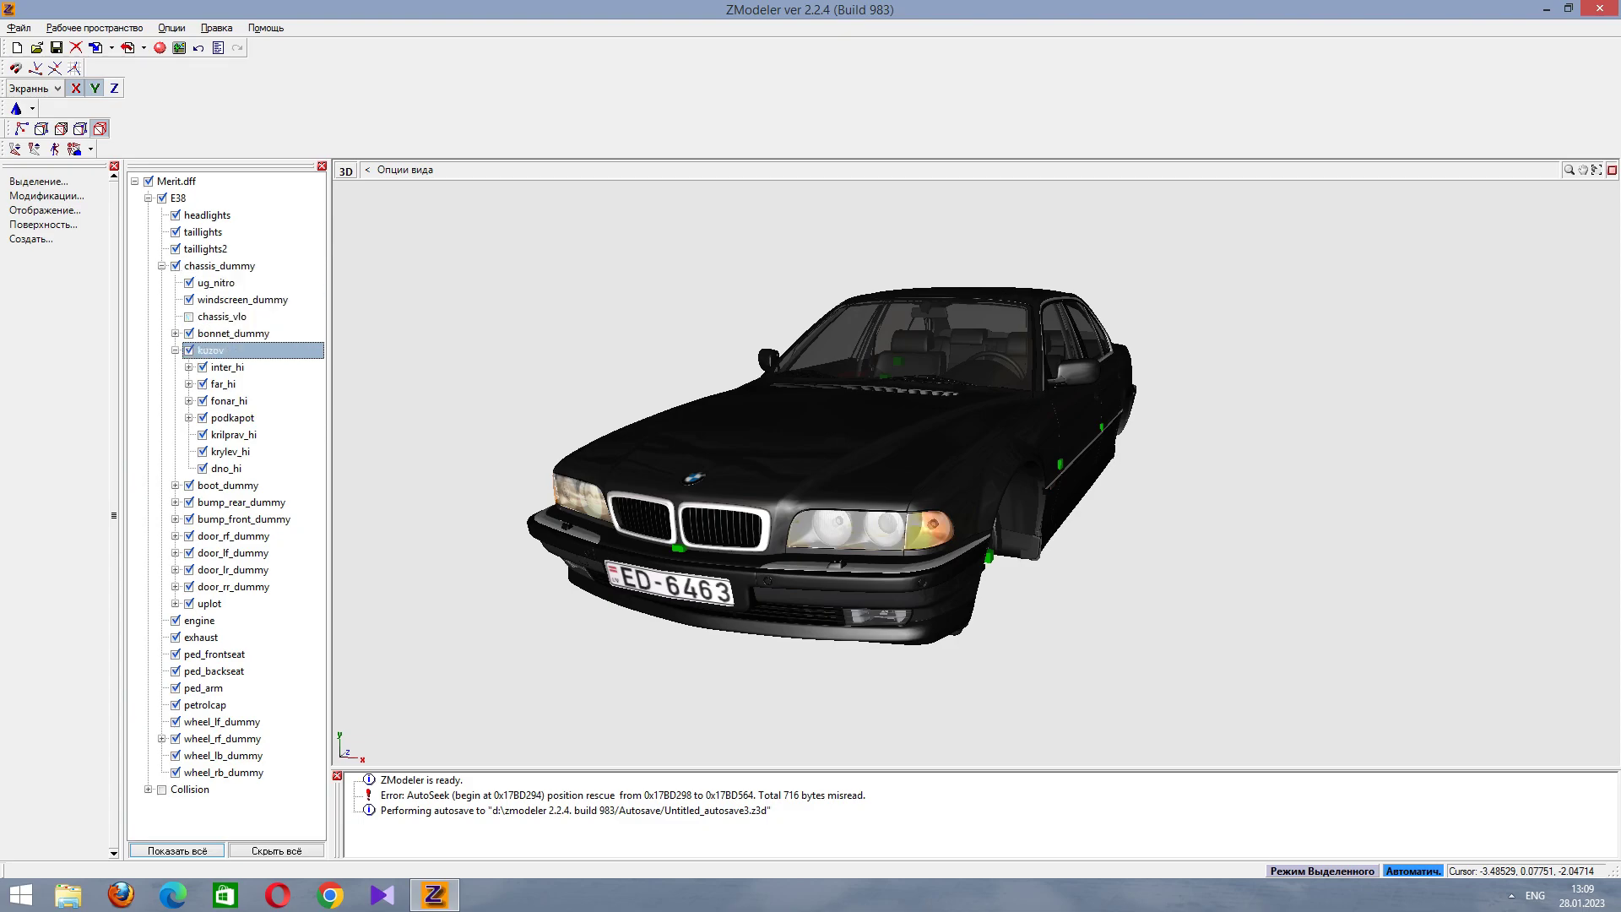
key("Left")
Look through the remaining groups under chassis_dummy, from boot_dummy to door_rr_dummy, for parts that still need the _hi suffix.
key("Up")
key("Up")
key("Down")
key("Down")
key("Down")
key("Down")
key("Down")
key("Down")
key("Down")
key("Down")
key("Down")
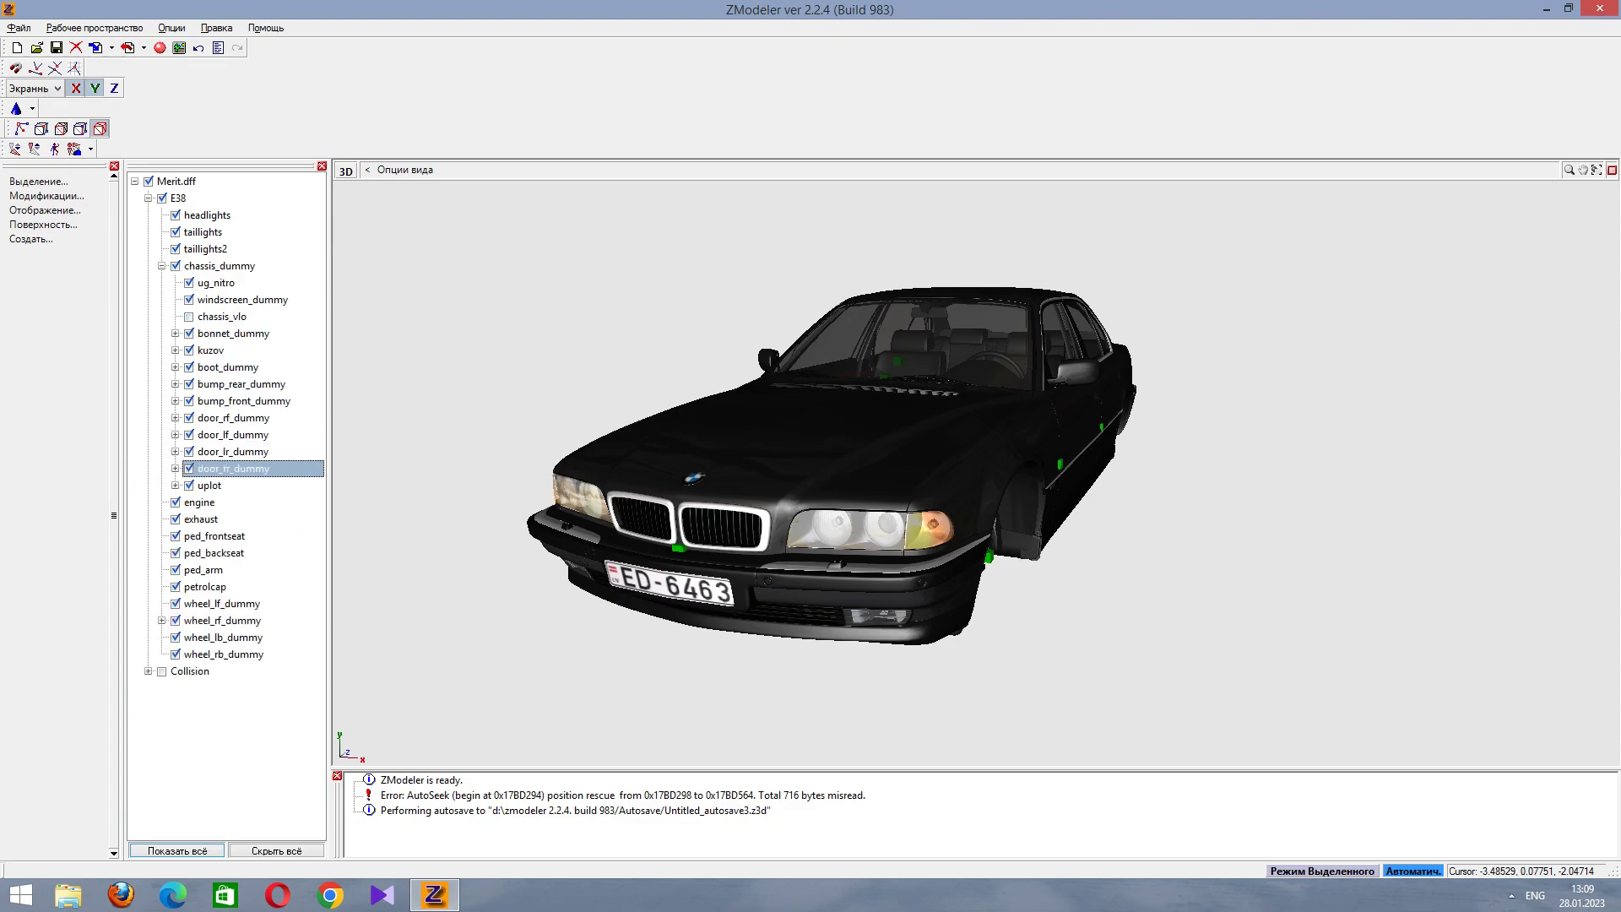
key("Right")
key("Left")
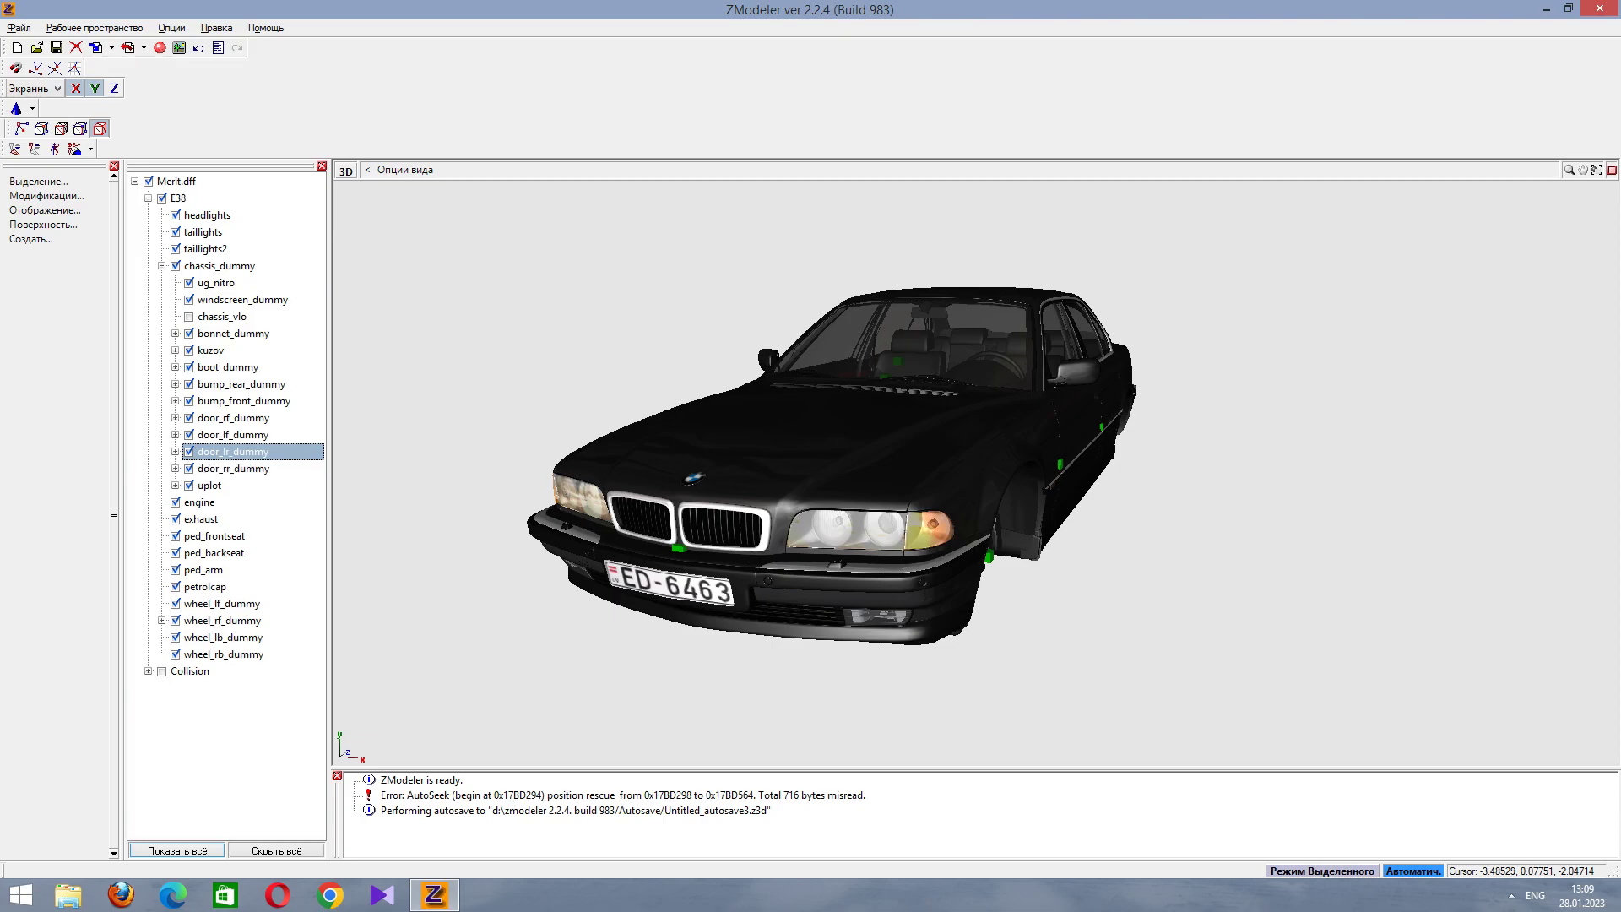
key("Up")
key("Up")
key("Up")
key("Up")
key("Up")
key("Up")
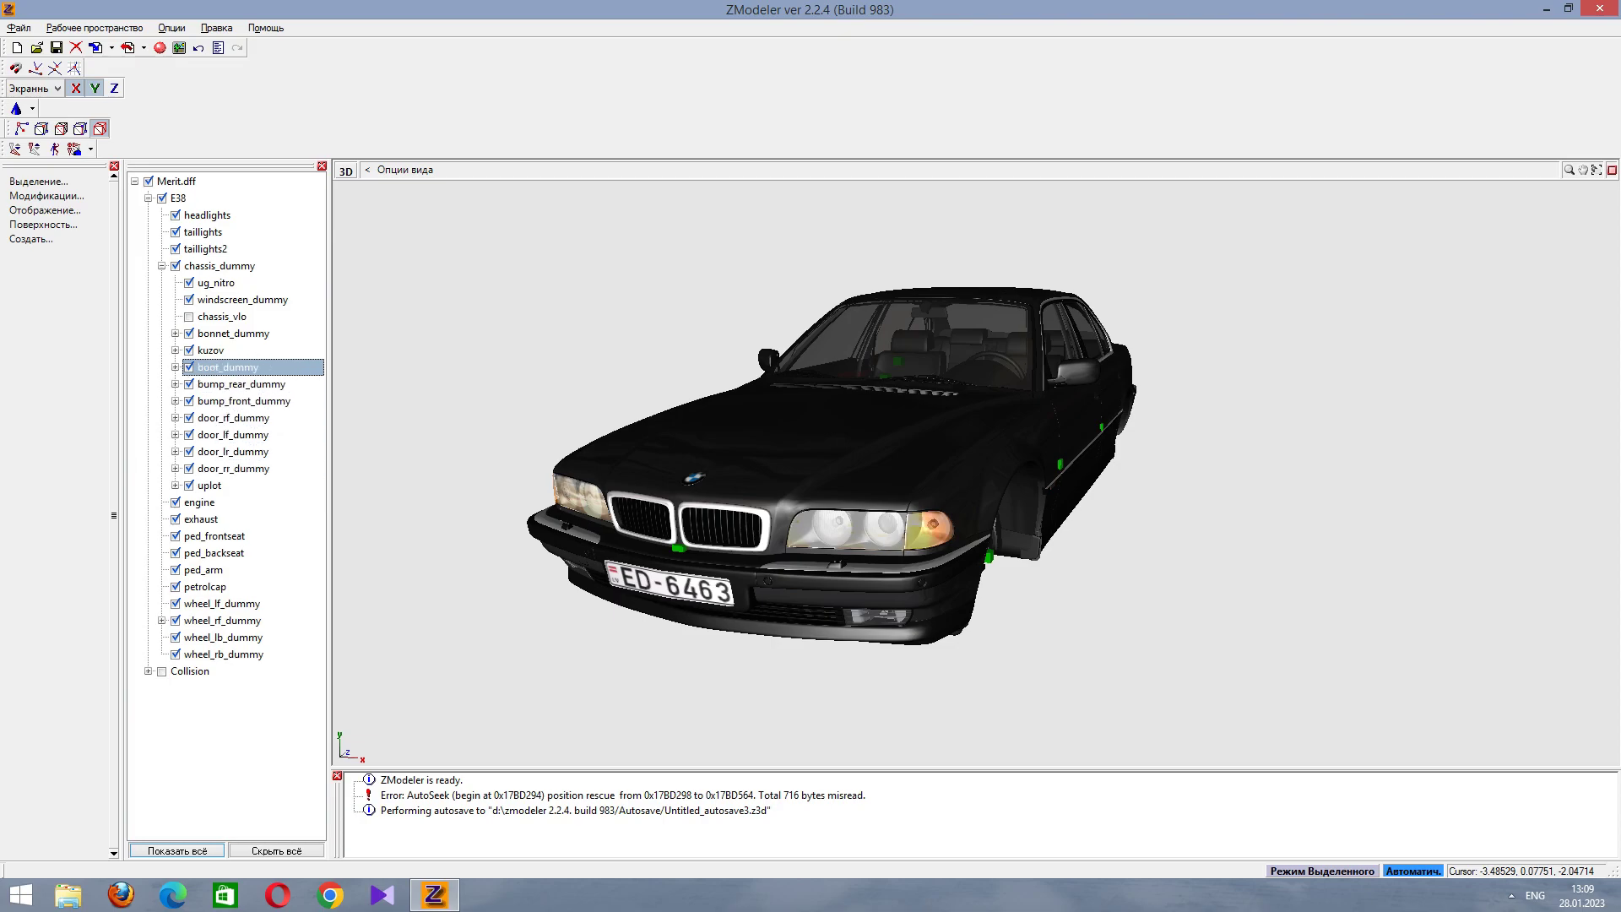
key("Right")
key("Left")
key("Up")
key("Down")
Rename the bagazh part under boot_dummy to bagazh_hi and collapse the group.
key("Right")
key("Down")
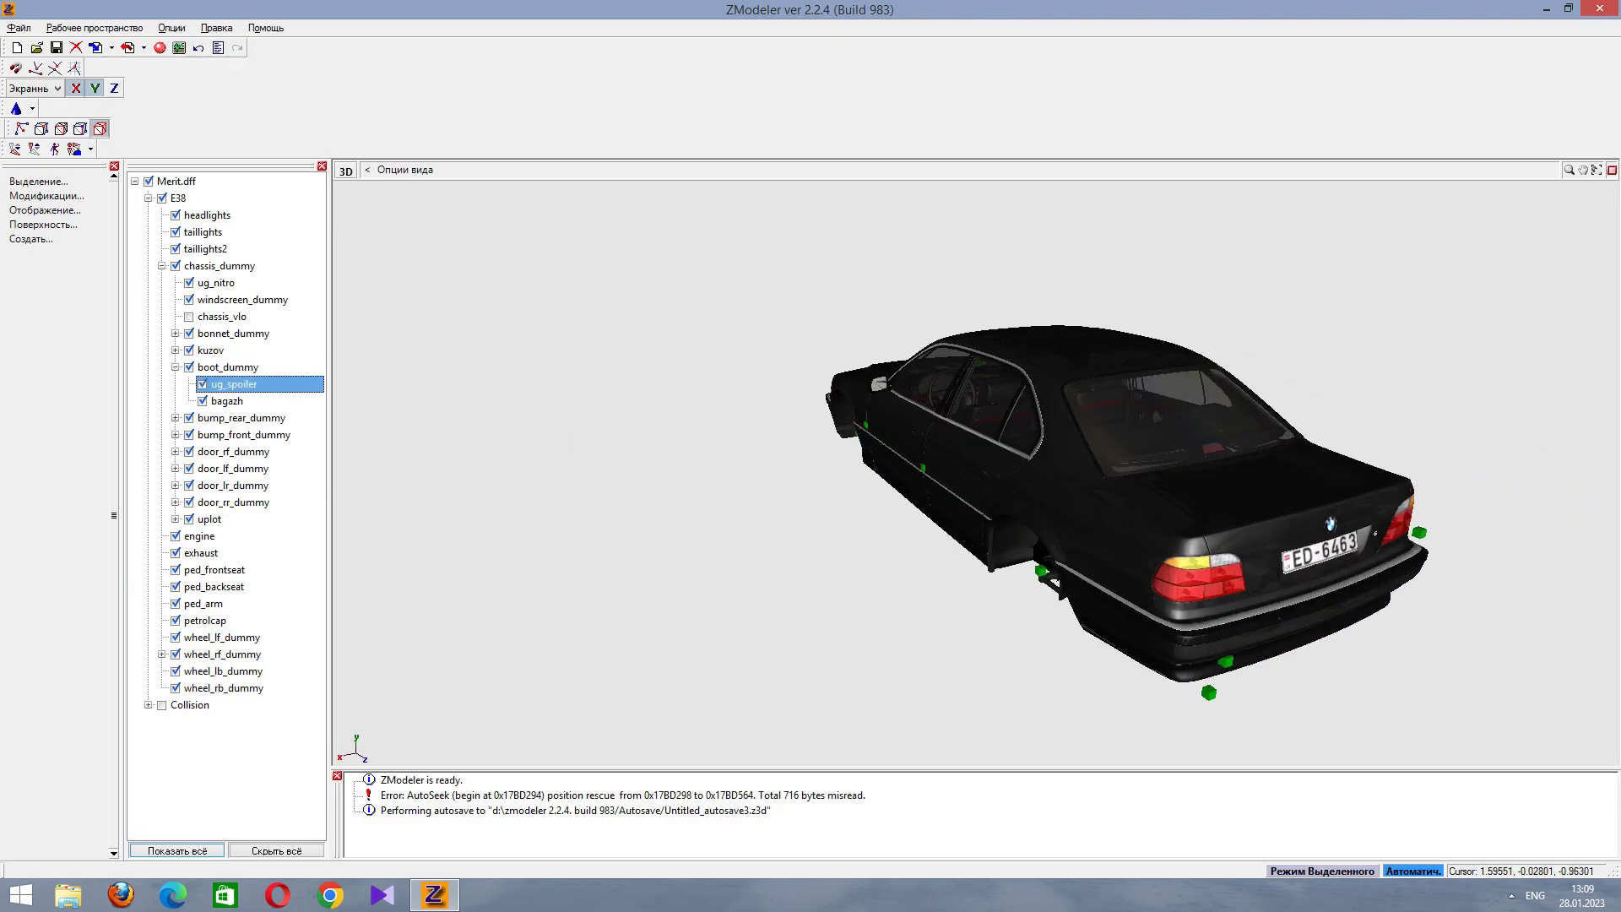
key("Down")
key("F2")
type("_hi")
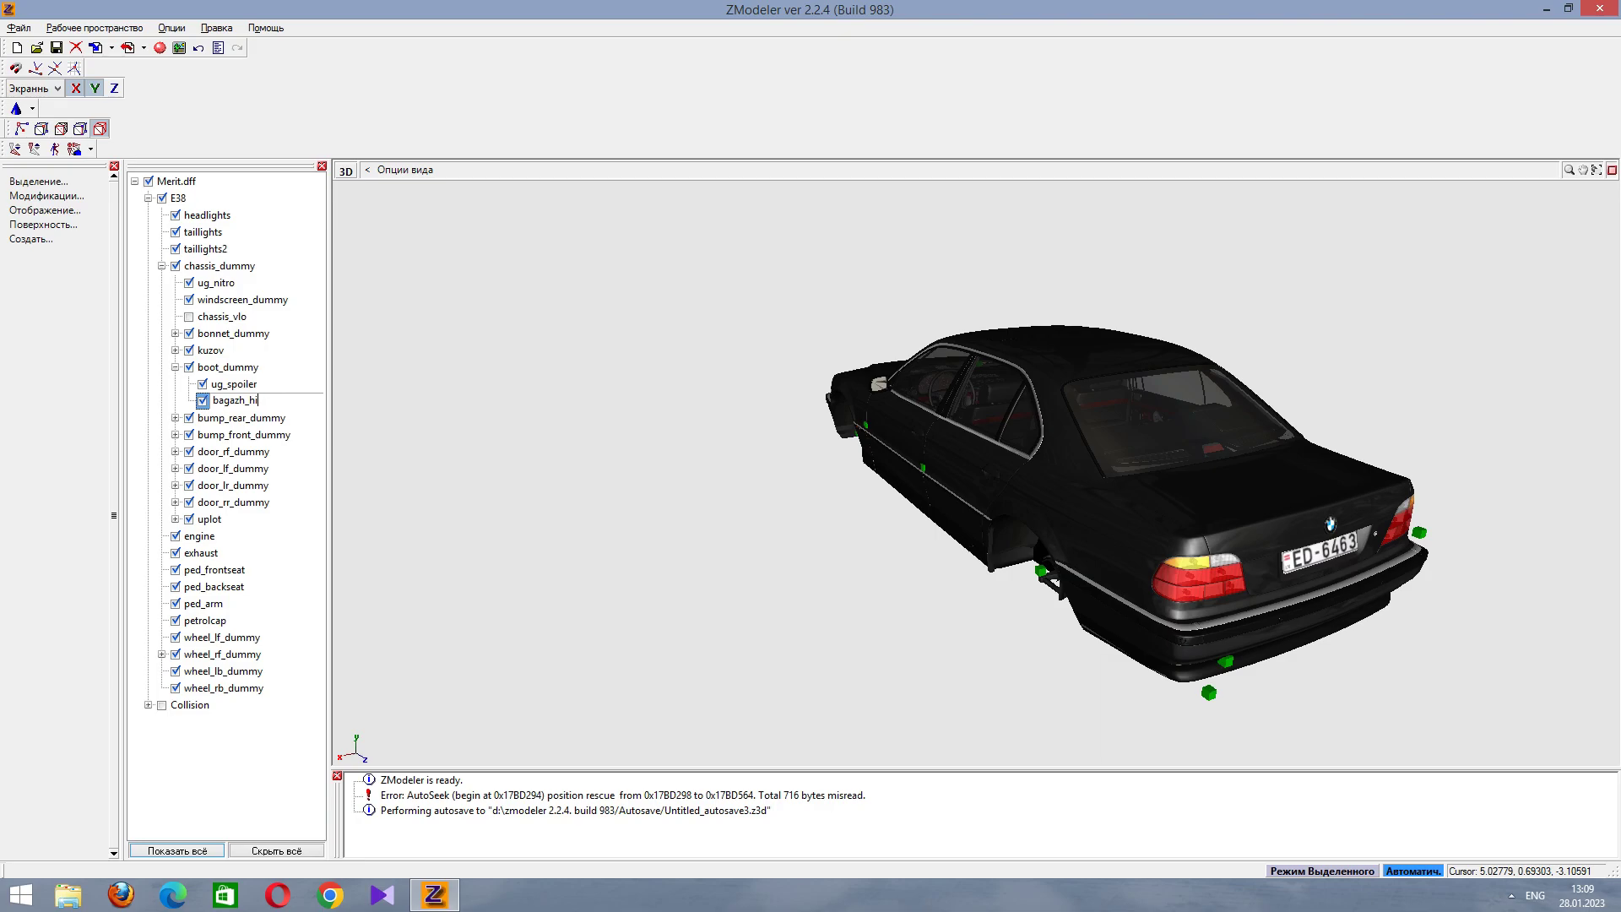
key("Left")
key("Left")
Rename the bumpzad part under bump_rear_dummy to bumpzad_hi and collapse the group.
key("Down")
key("Right")
key("Down")
key("End")
type("_hi")
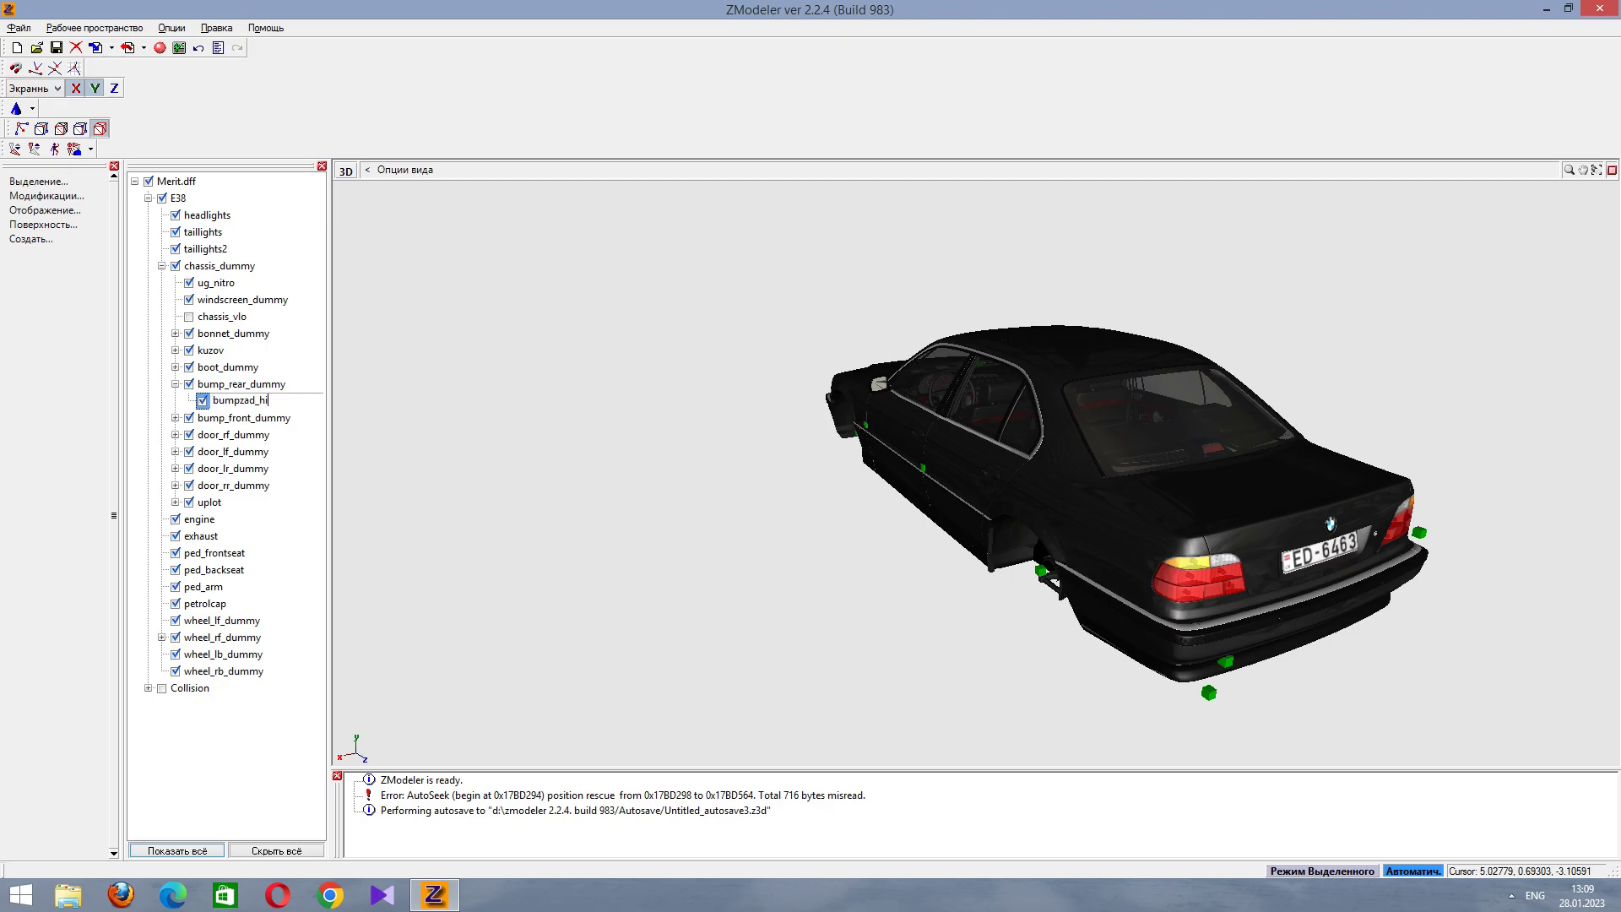
key("Return")
key("Left")
key("Left")
Rename the innermost bumpp part under bump_front_dummy to bumpp_hi and collapse its parent bumpp.
key("Down")
key("Right")
key("Down")
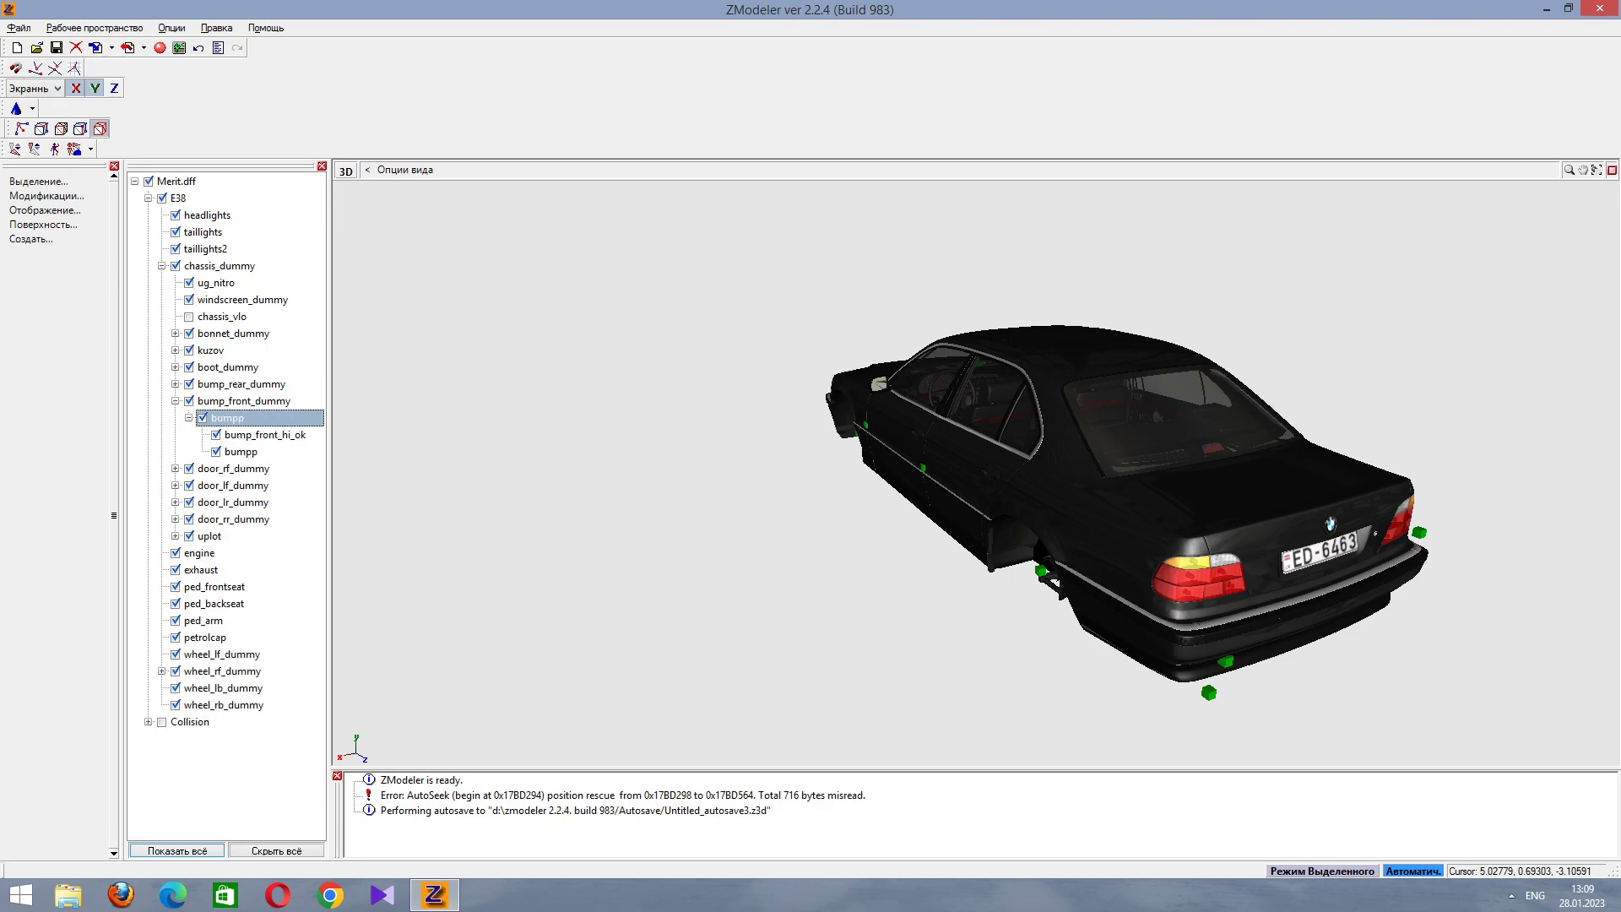
key("Down")
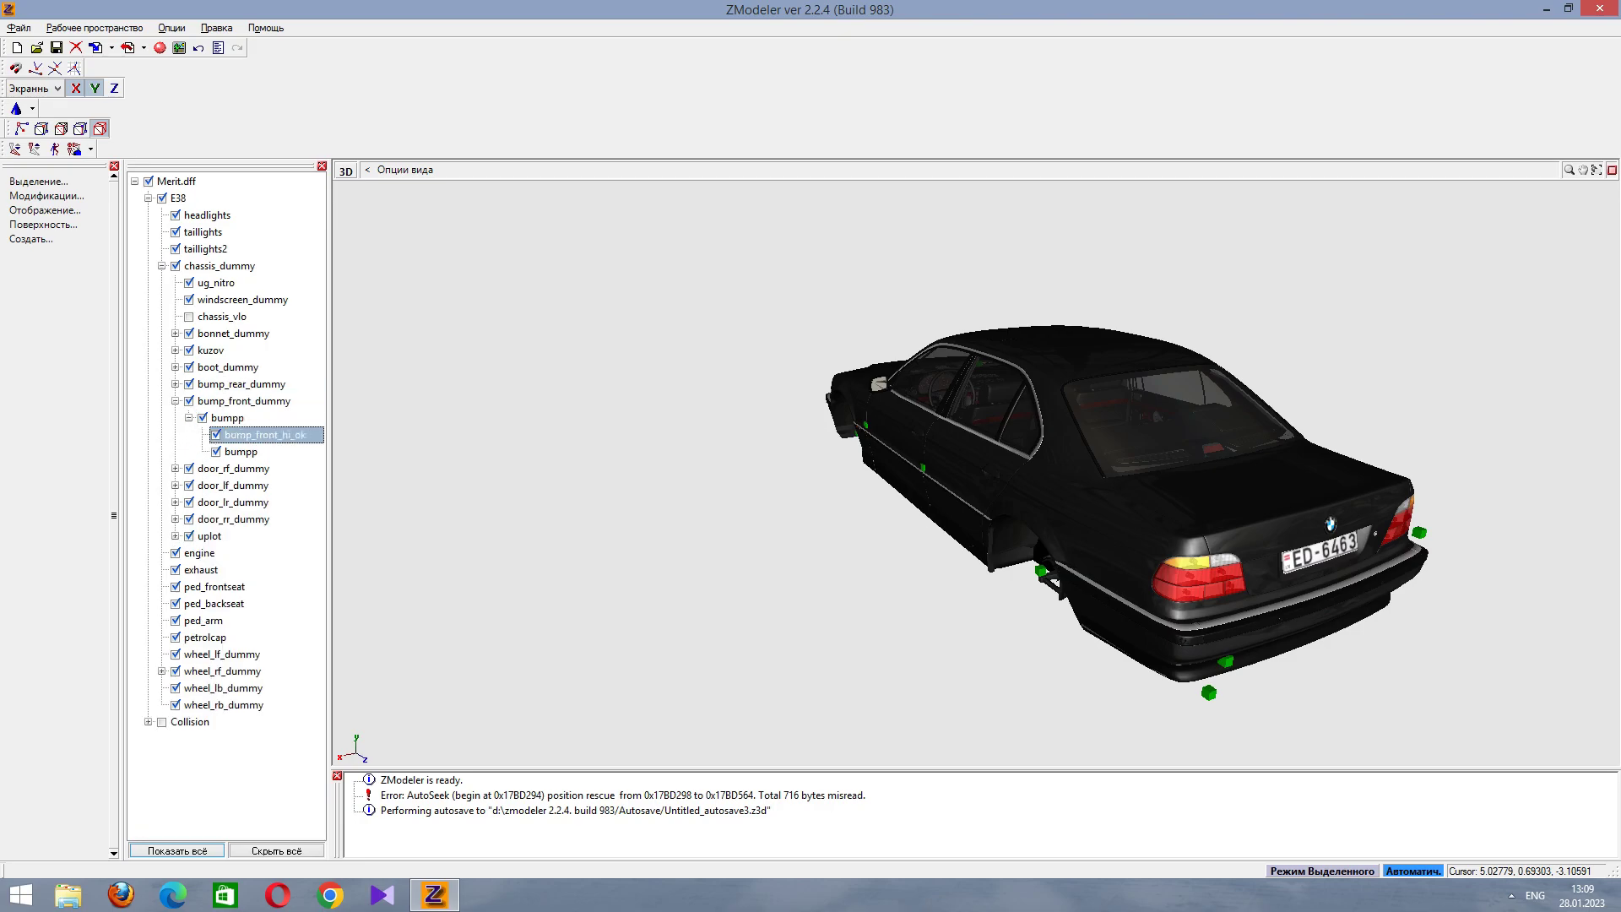
key("Down")
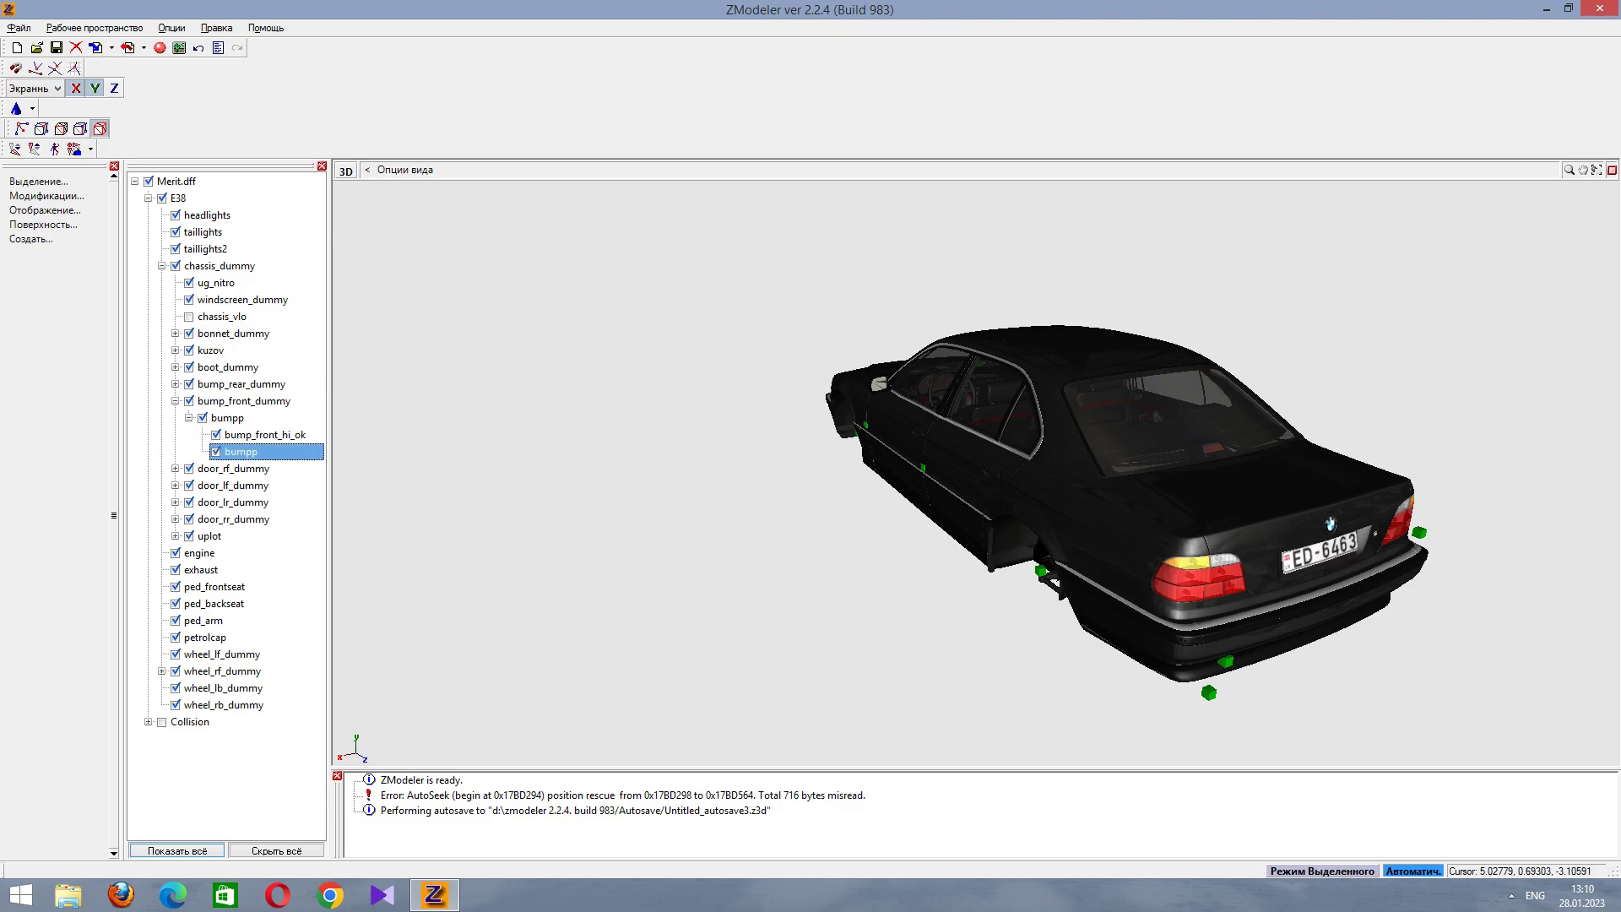
key("F2")
type("_hi")
key("Return")
key("Left")
key("Left")
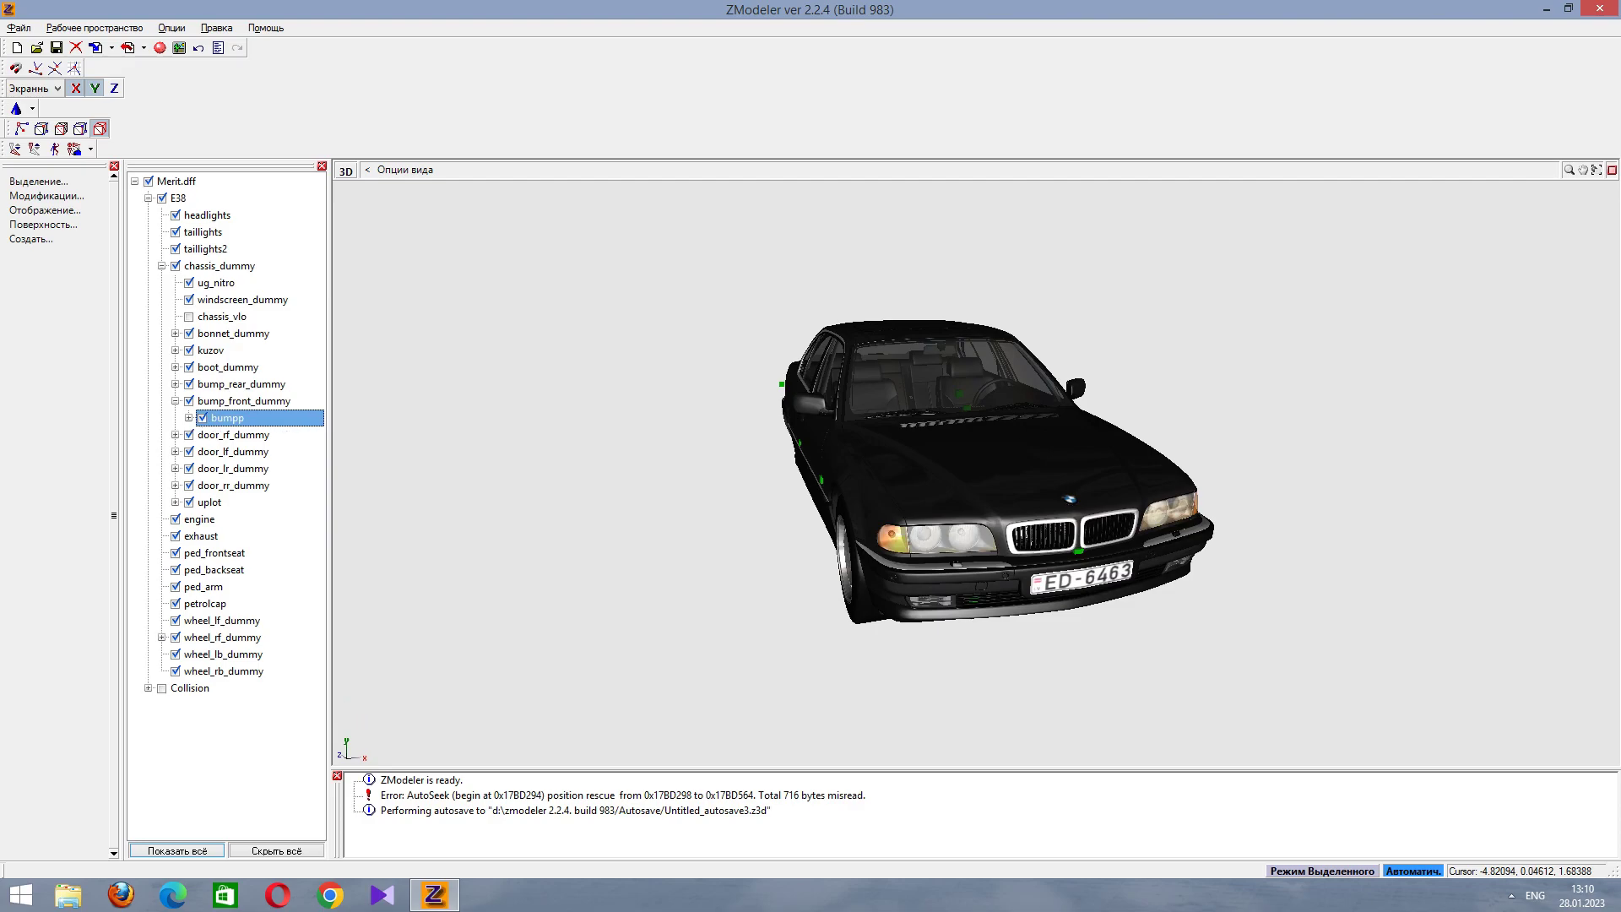
Expand door_rf_dummy and rename its dverpravp part to dverpravp_hi.
key("Down")
key("Right")
key("Down")
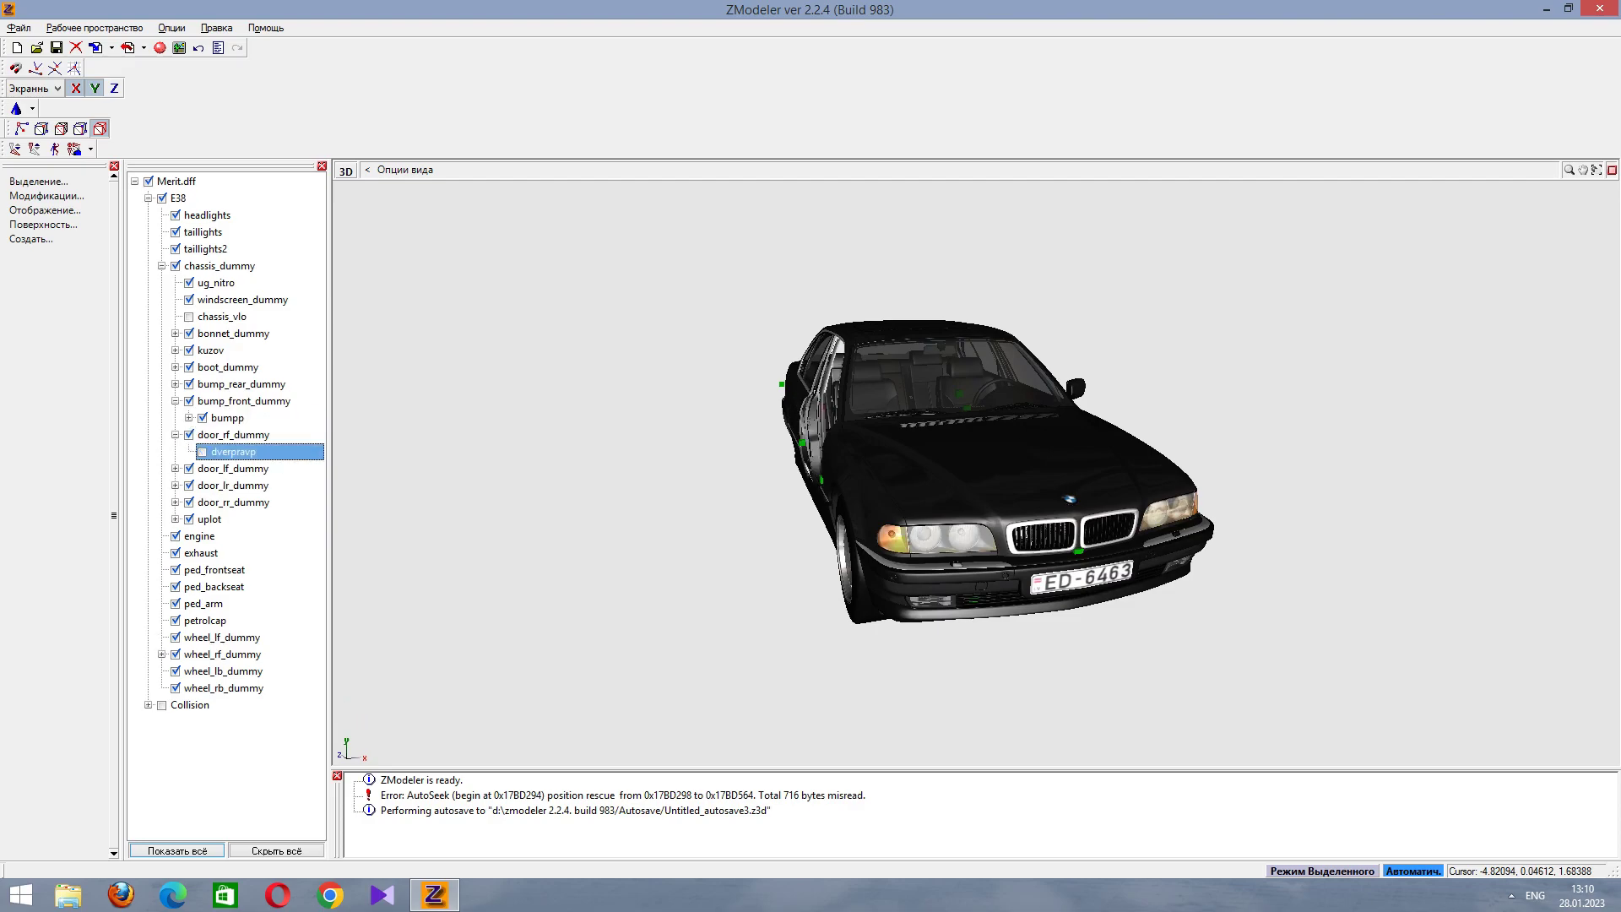
key("F2")
type("_hi")
key("Return")
Expand door_lf_dummy and rename its dverlevp part to dverlevp_hi.
key("Down")
key("Right")
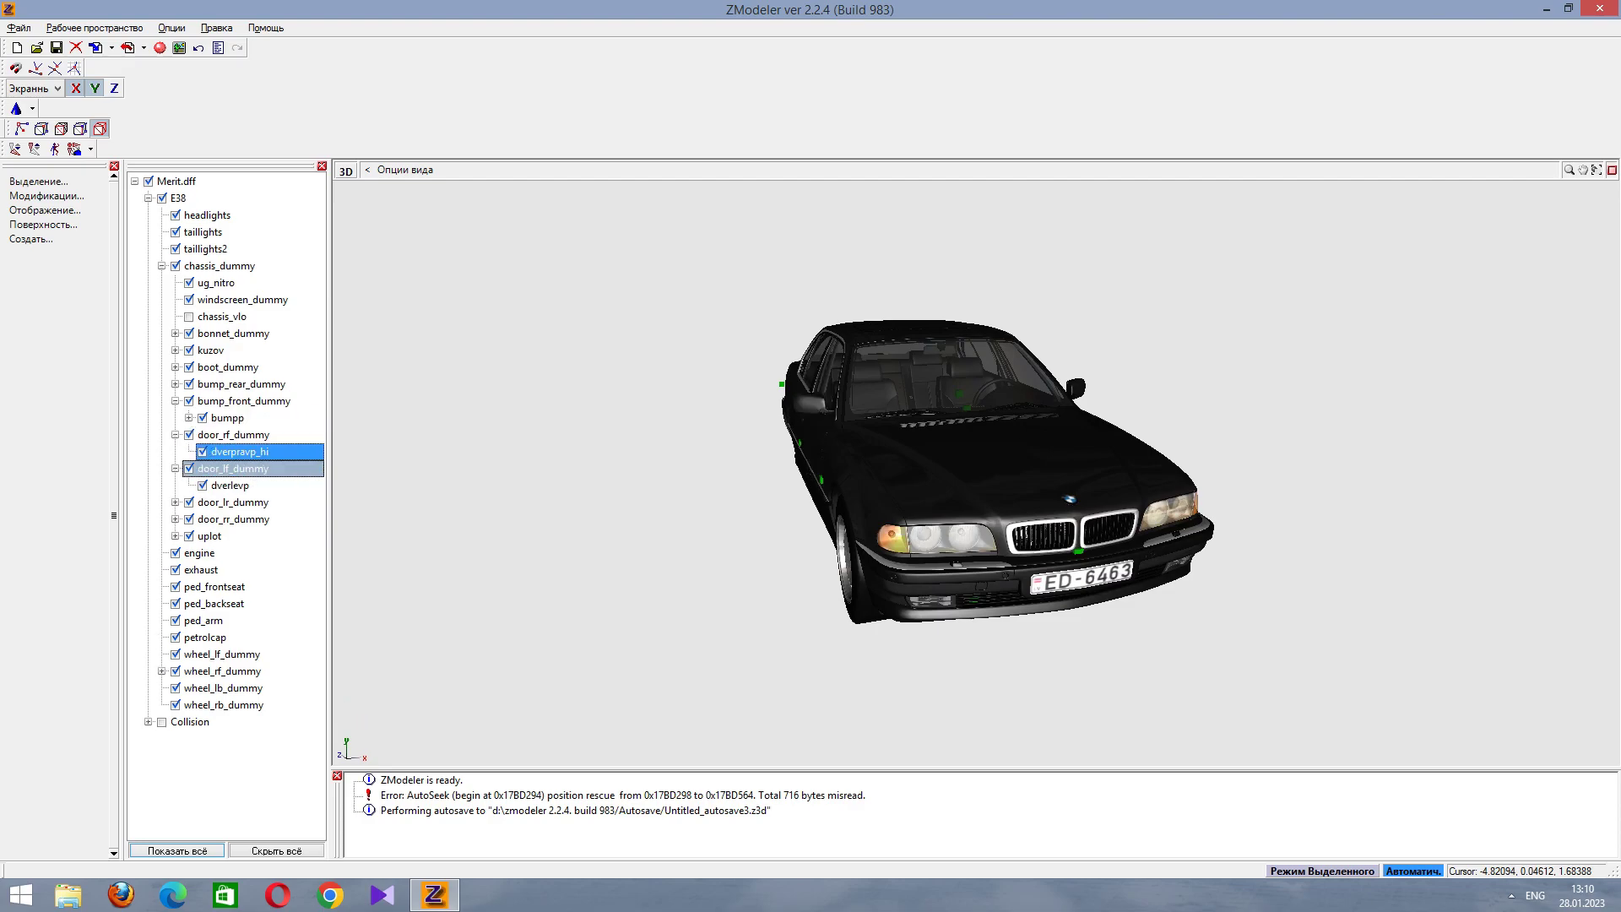
key("Down")
key("F2")
type("_hi")
key("Return")
Expand door_lr_dummy and rename its dverlevz part to dverlevz_hi.
key("Down")
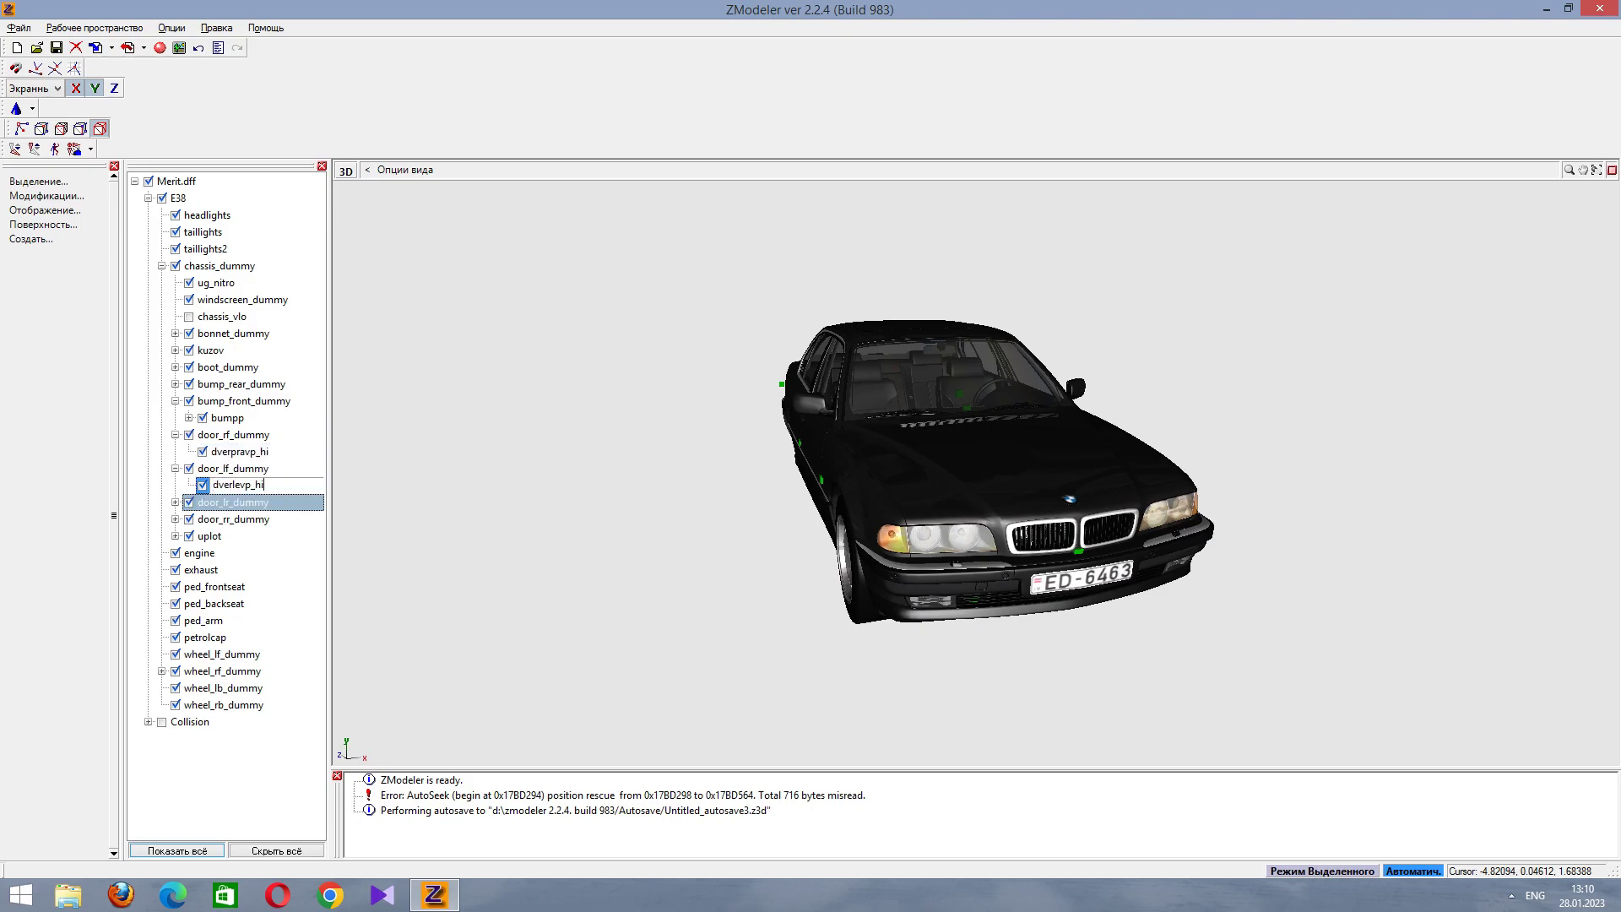
key("Right")
key("Down")
key("F2")
type("_hi")
key("Return")
Expand door_rr_dummy and rename its door part to dverlevz_hi.
key("Down")
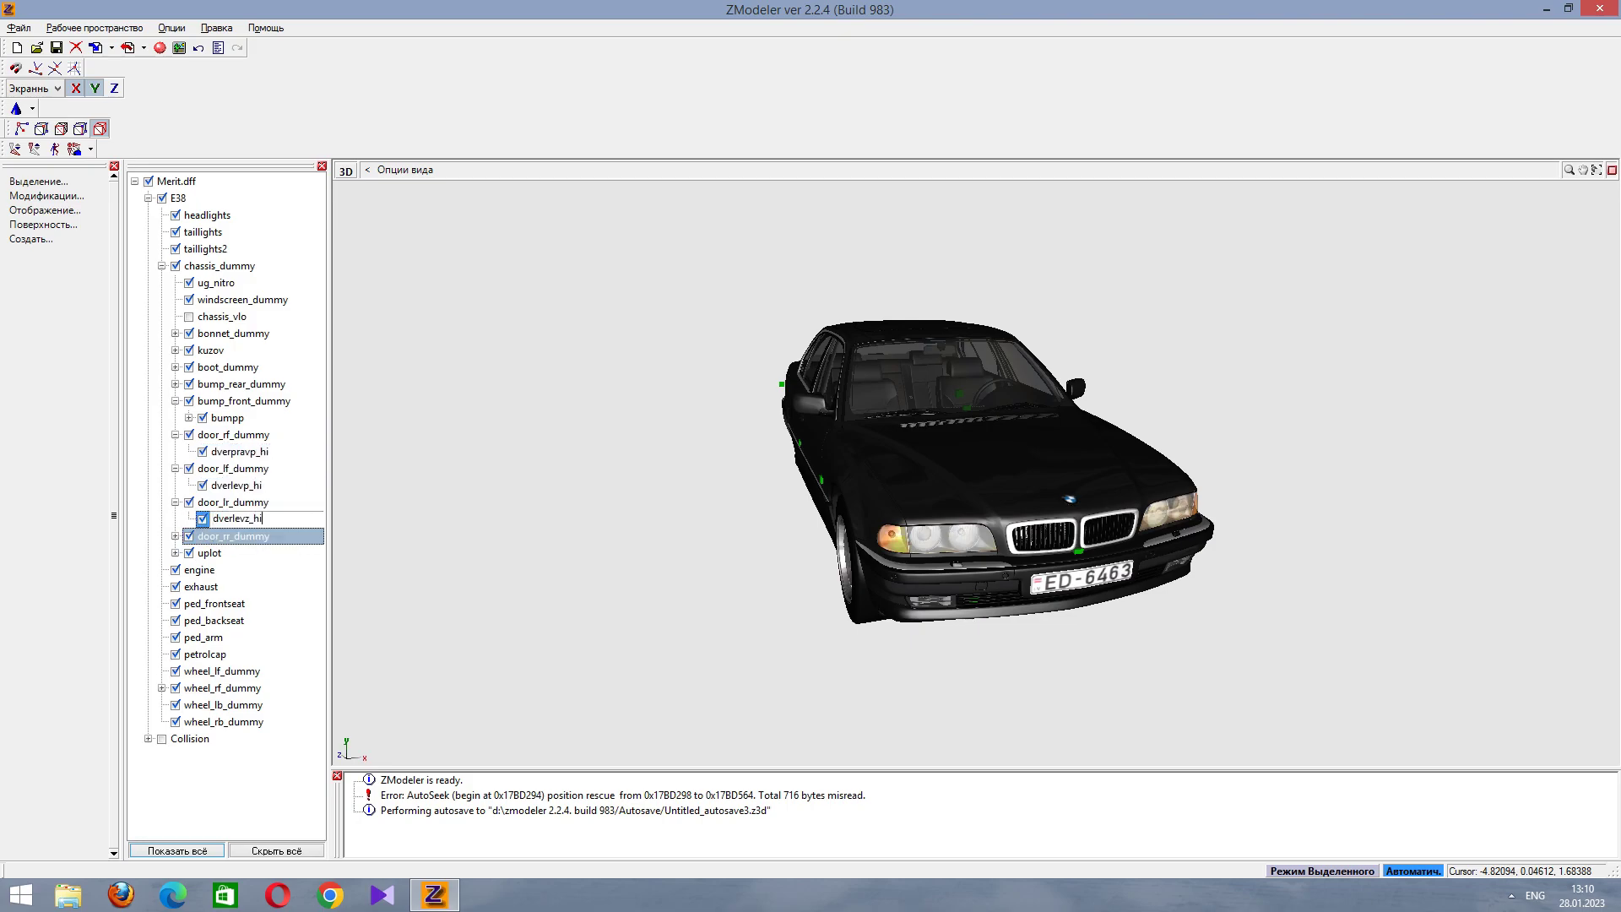
key("Right")
key("Down")
key("F2")
type("_hi")
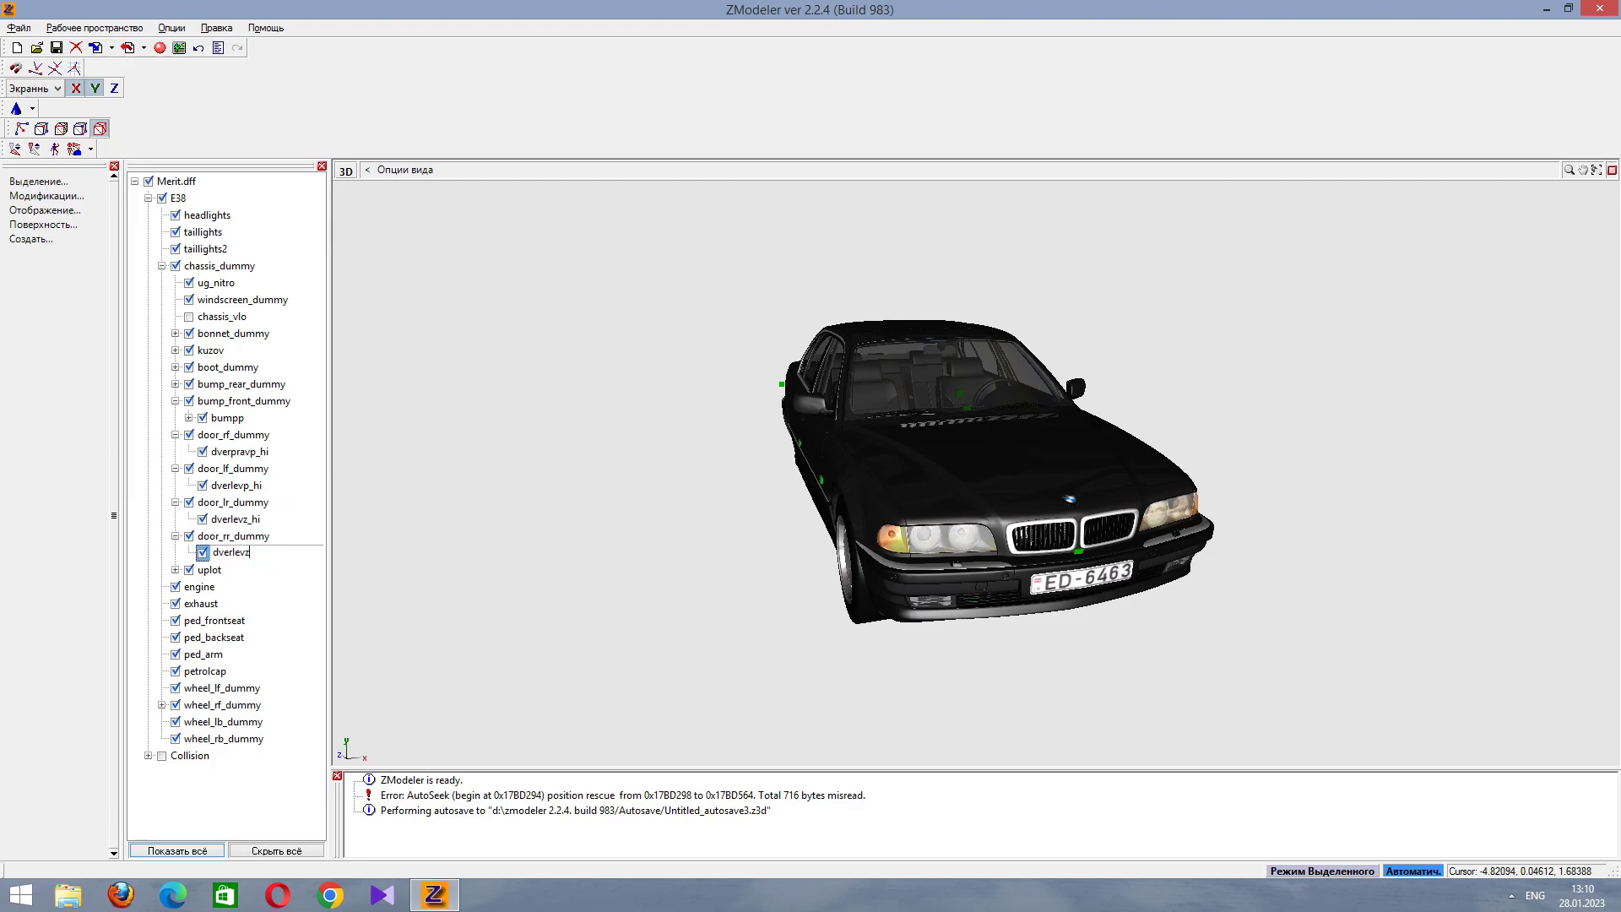
key("Return")
Toggle uplot's visibility to identify it, then rename its nested 04___Default part to 04___Default_hi.
key("Down")
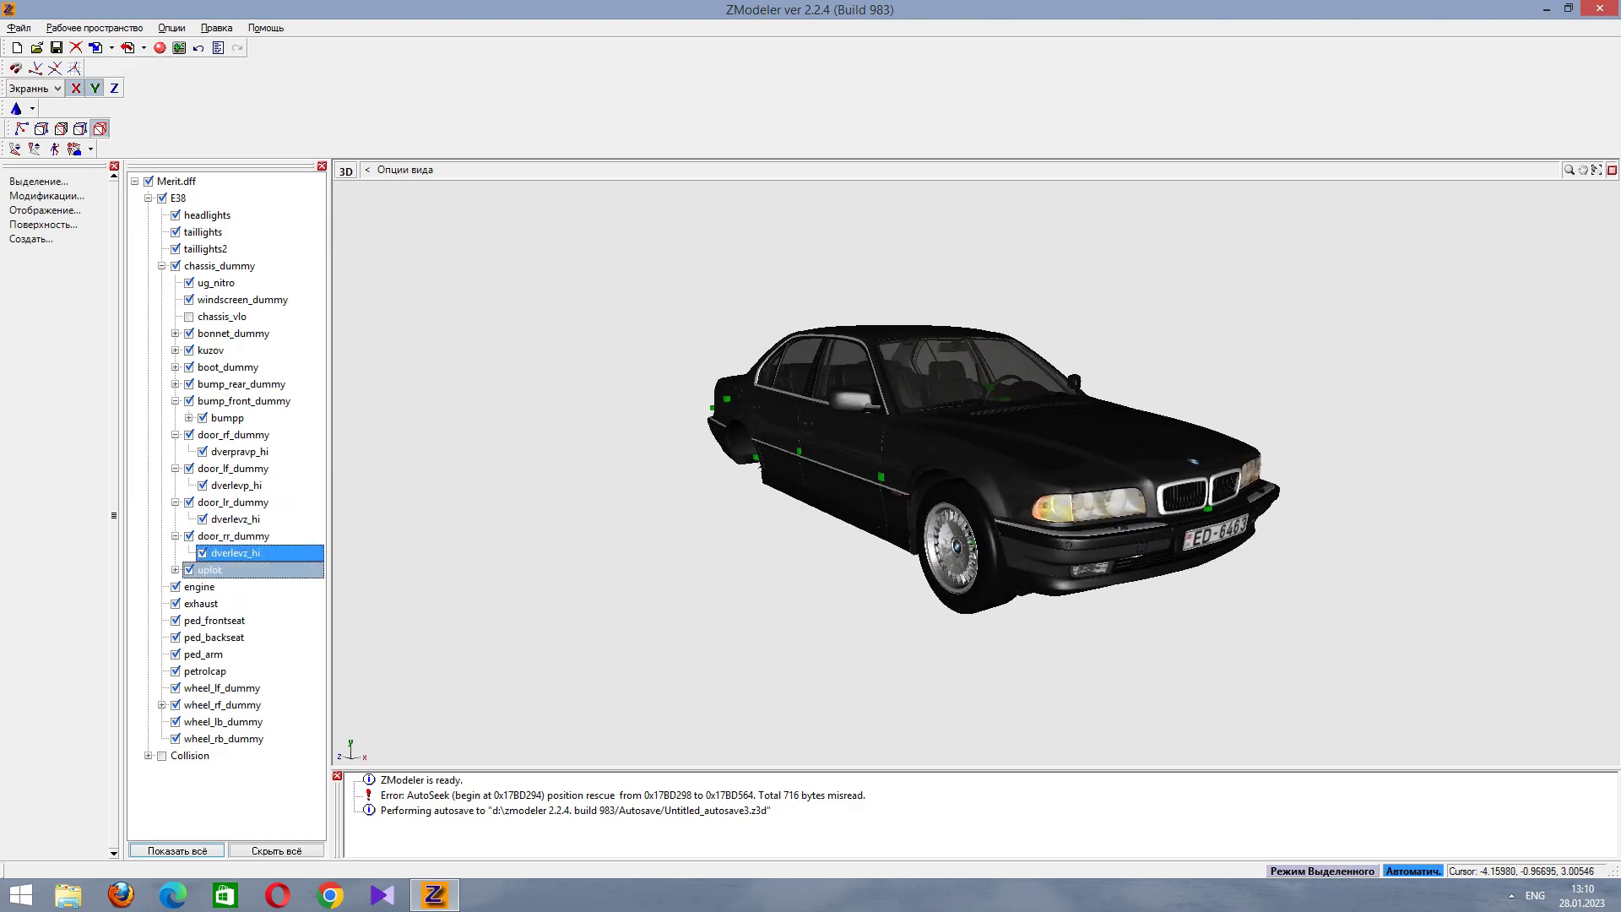
key("space")
key("space")
key("Right")
key("Down")
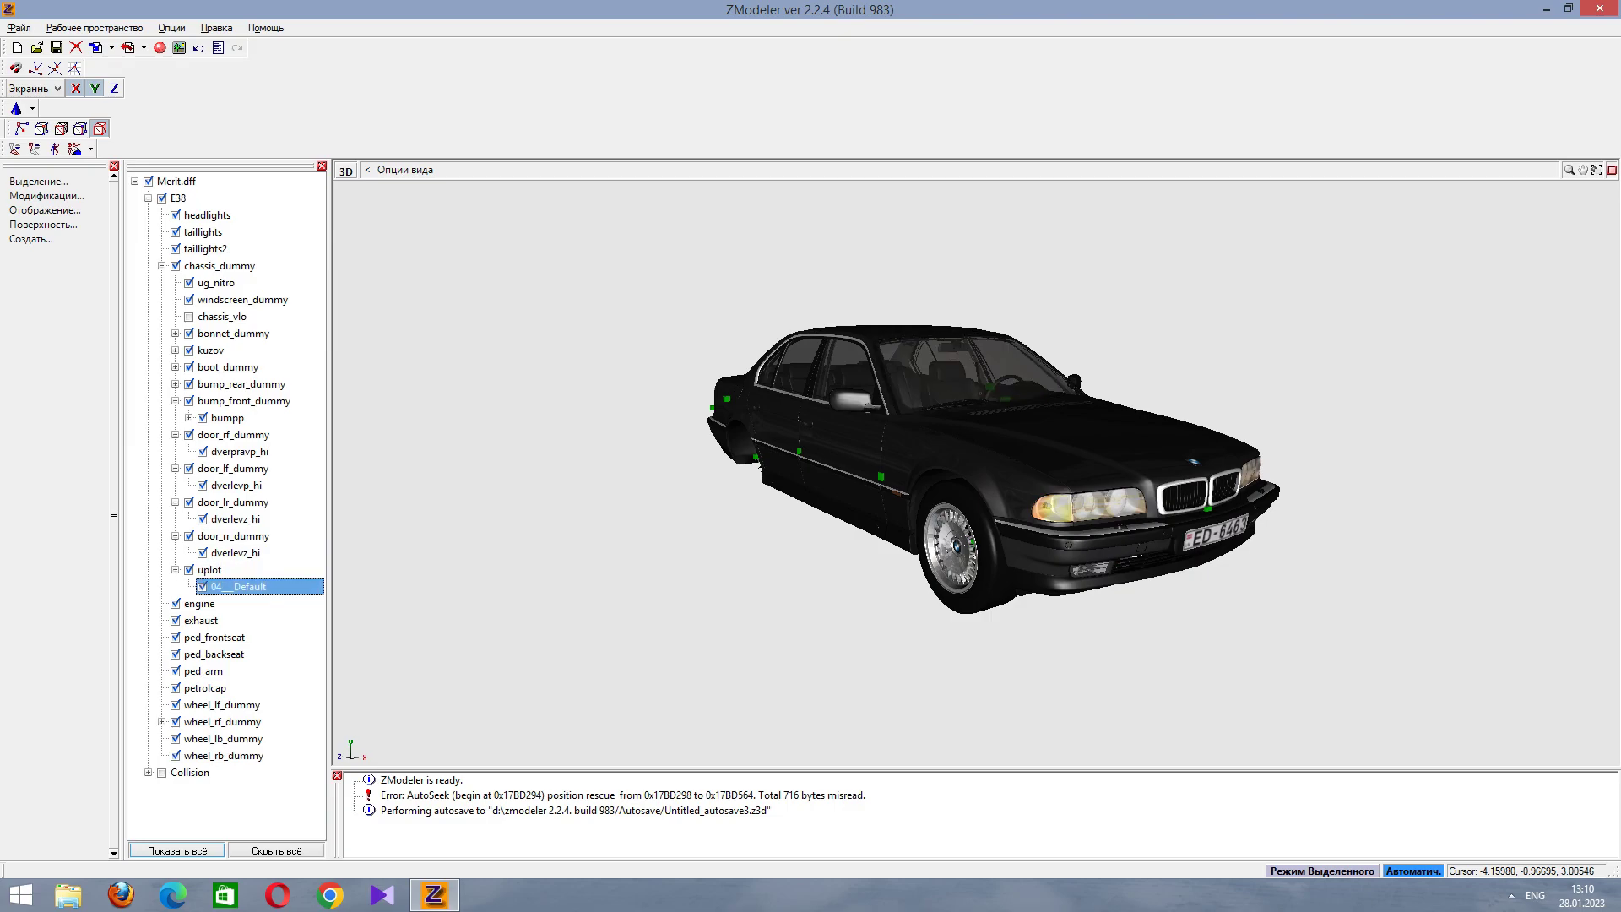
key("F2")
type("_hi")
key("Return")
Toggle the visibility of uplot off and on, and rename it to uplot_hi.
key("Up")
key("space")
key("space")
key("F2")
type("_hi")
key("Return")
Collapse the whole scene hierarchy up to the Merit.dff root.
key("Left")
key("Left")
key("Left")
key("Left")
key("Left")
key("Left")
key("Left")
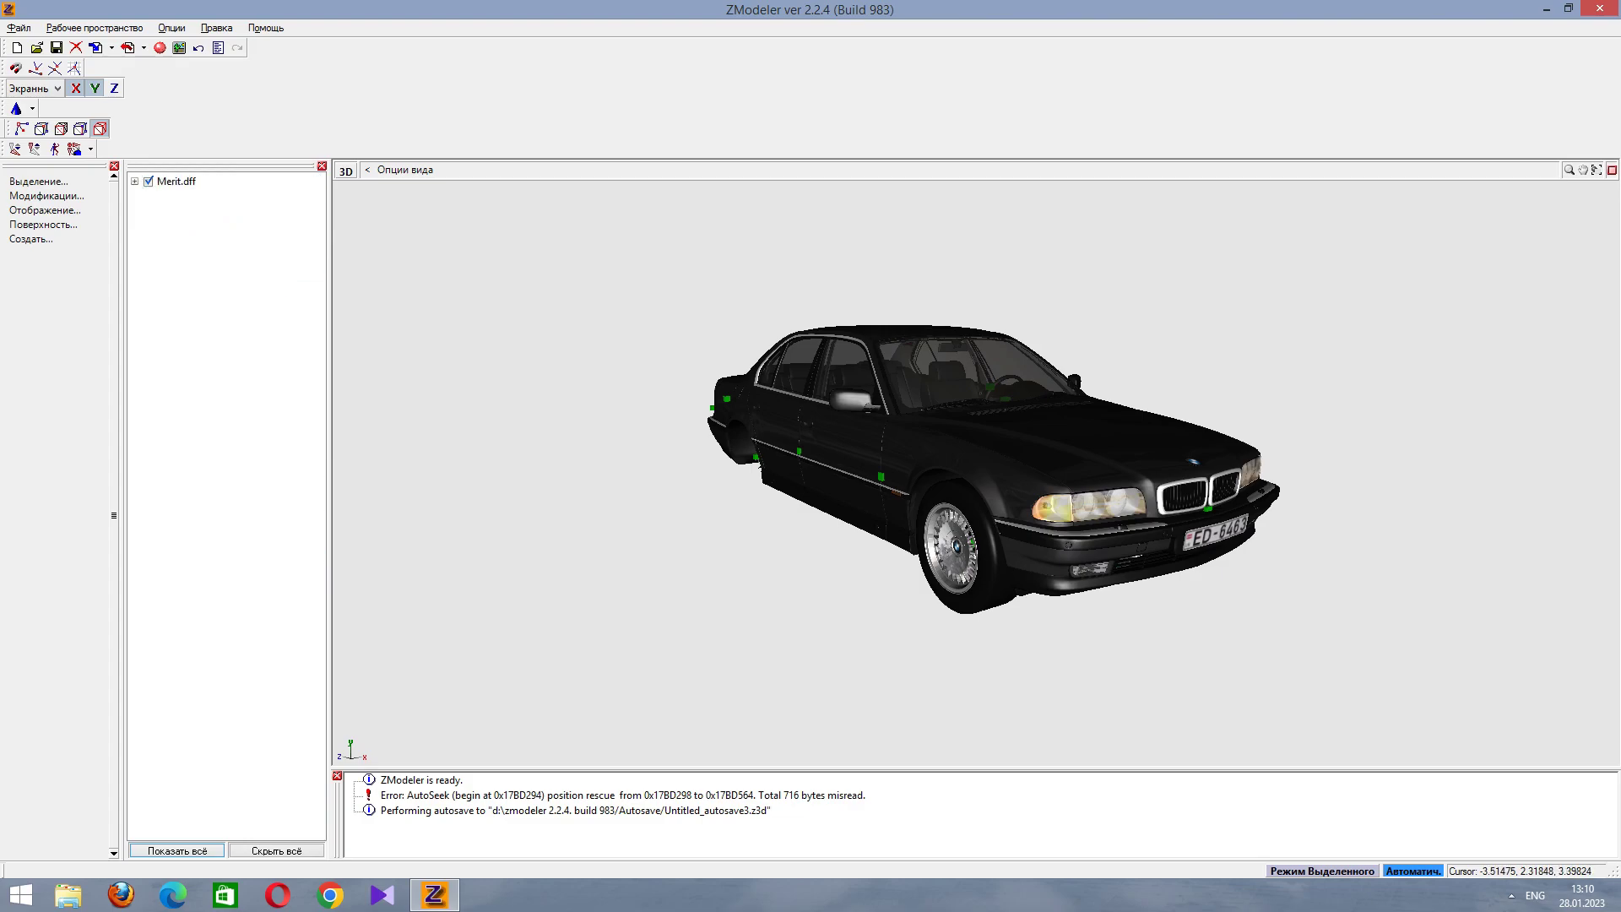
Start exporting the model and browse to the BMW_E38_750 folder inside the desktop's video folder.
left_click(126, 47)
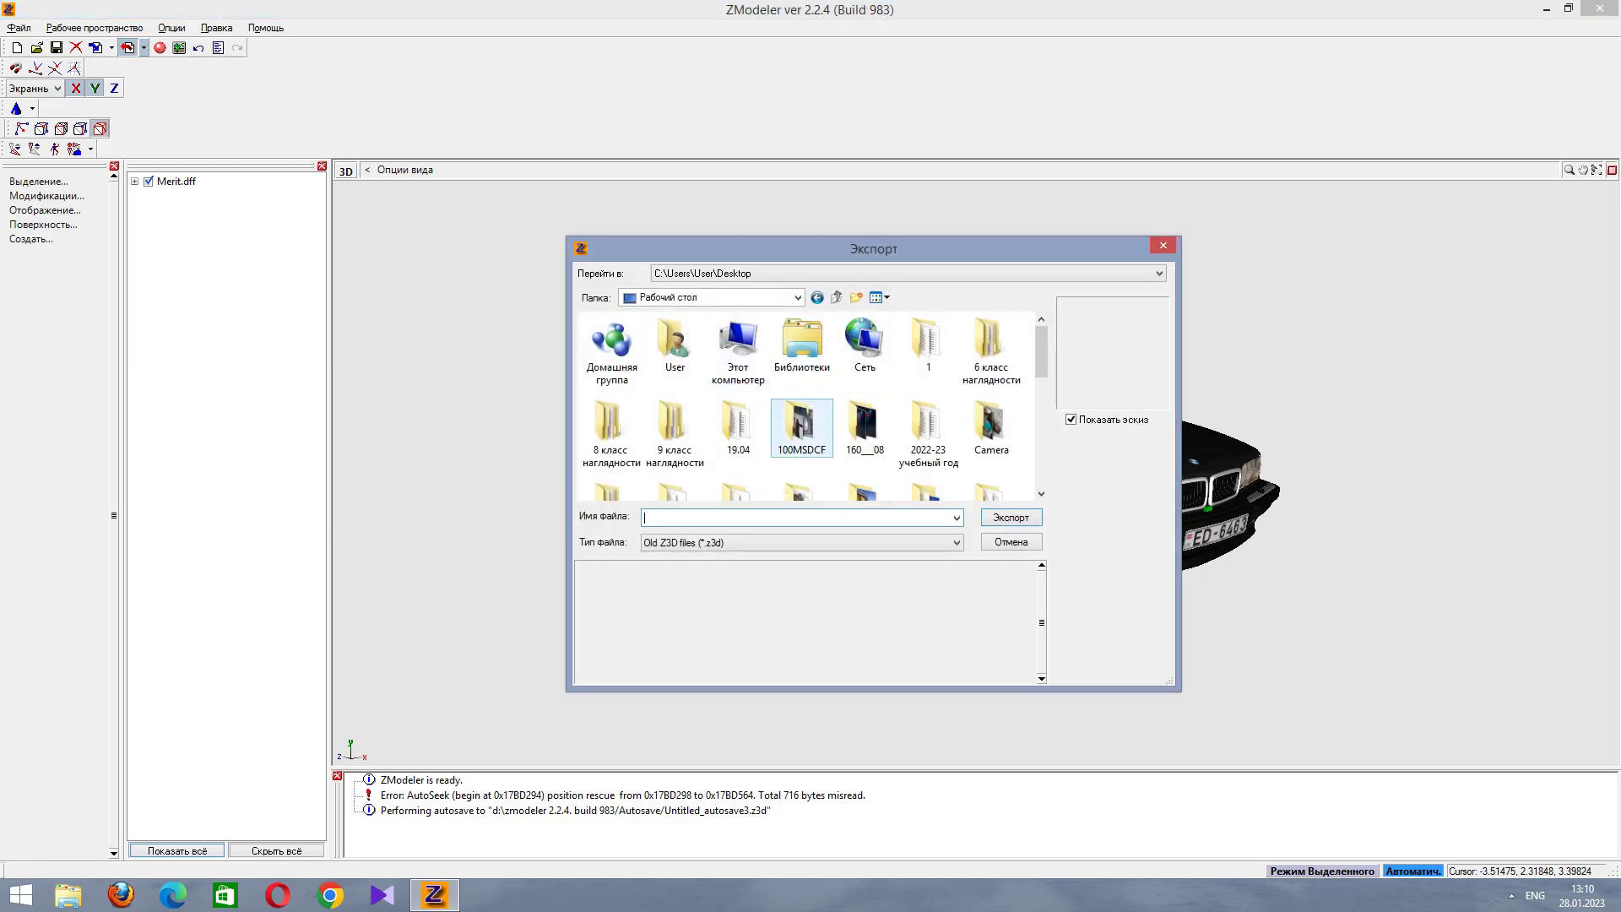
scroll(738, 427, "down", 1)
double_click(736, 422)
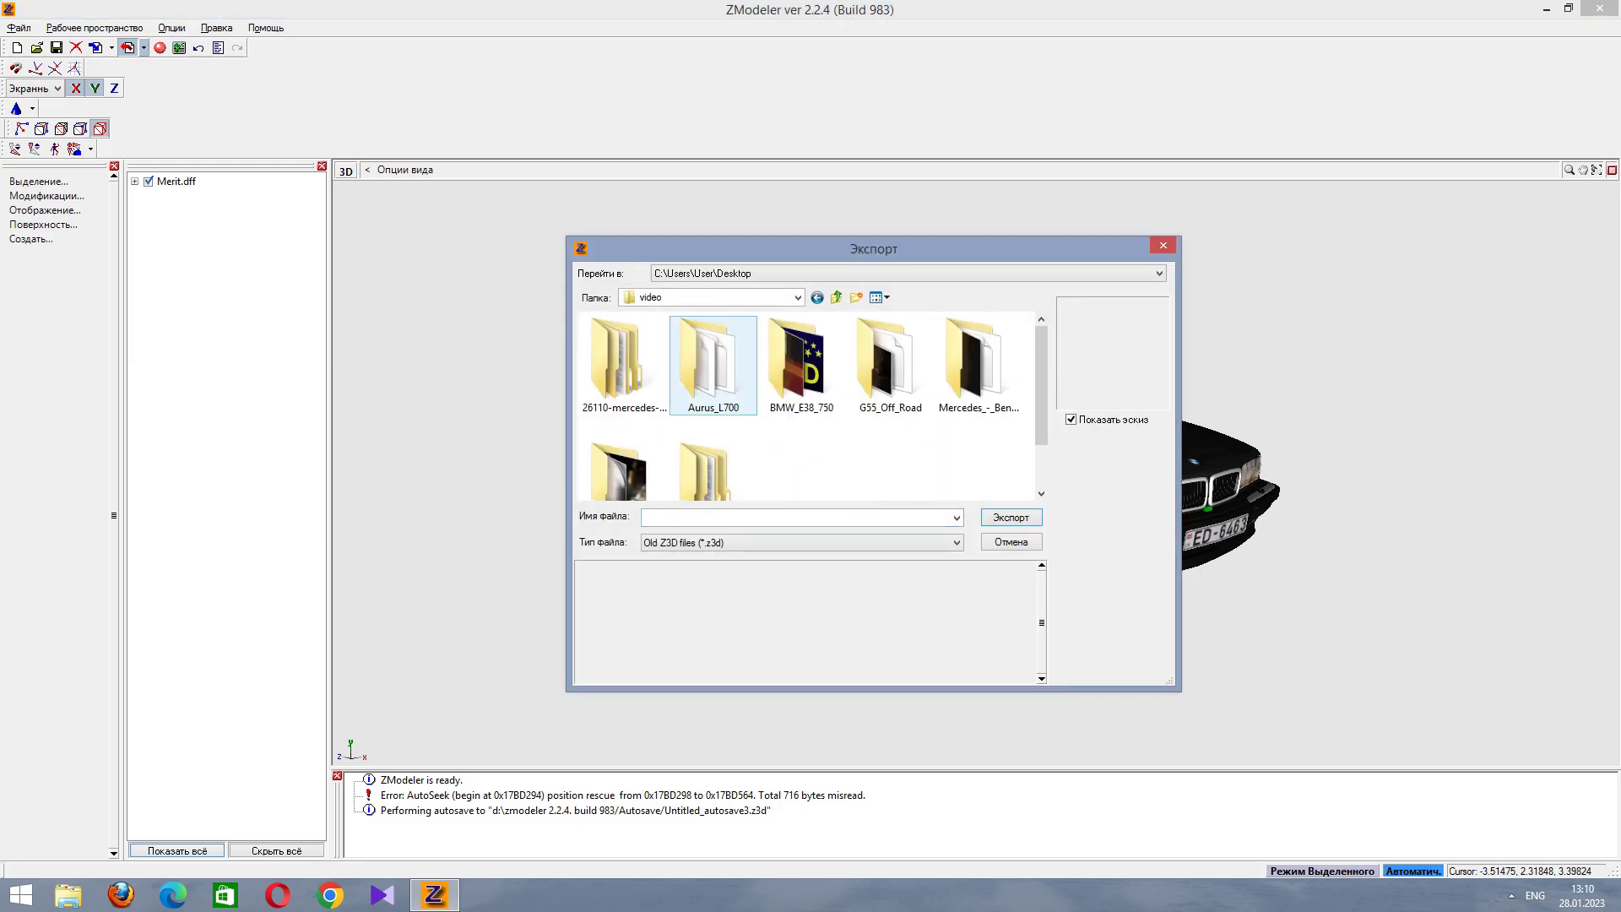
scroll(714, 371, "down", 1)
scroll(760, 371, "up", 1)
double_click(800, 363)
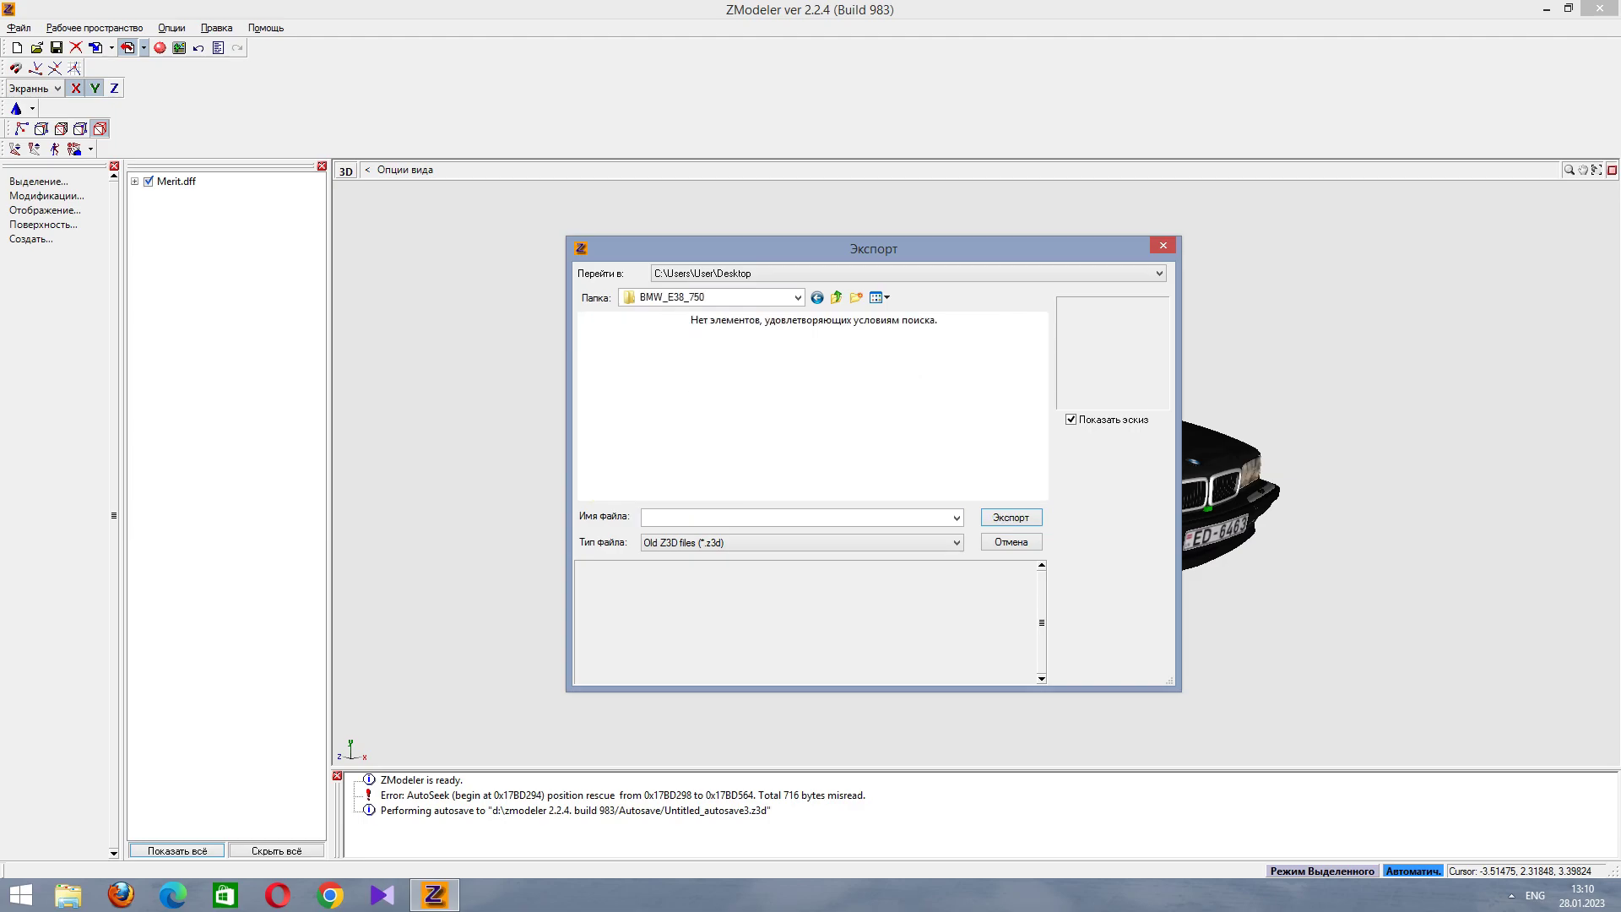
Export the model as GTA San Andreas .DFF with DFF version Vice City, replacing the existing Merit.dff.
left_click(802, 542)
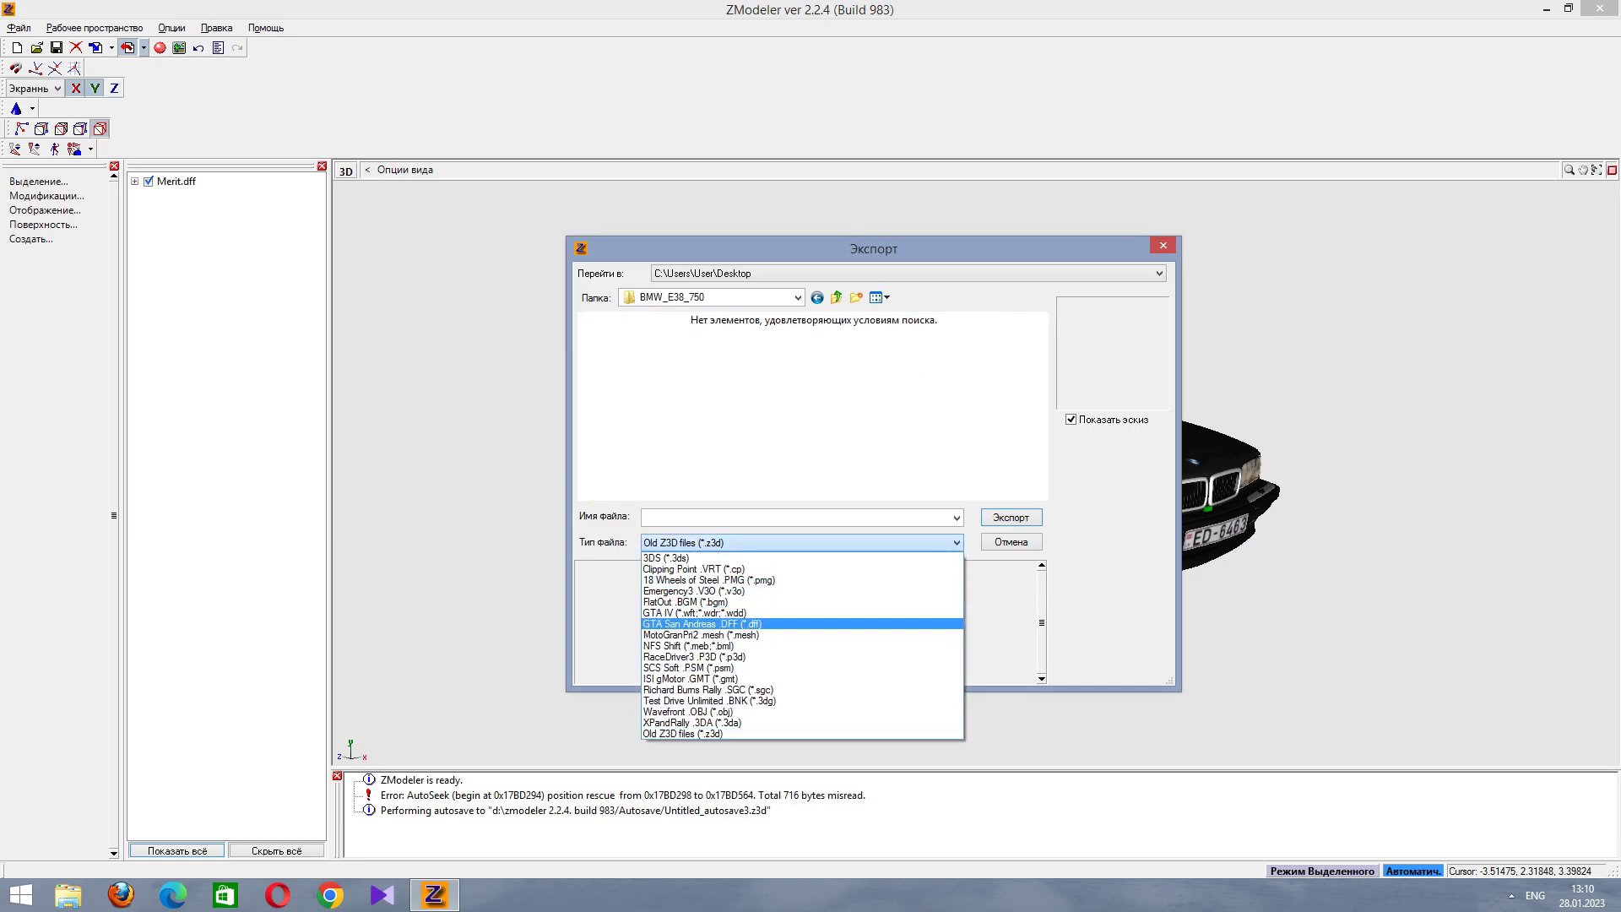
left_click(802, 625)
left_click(625, 363)
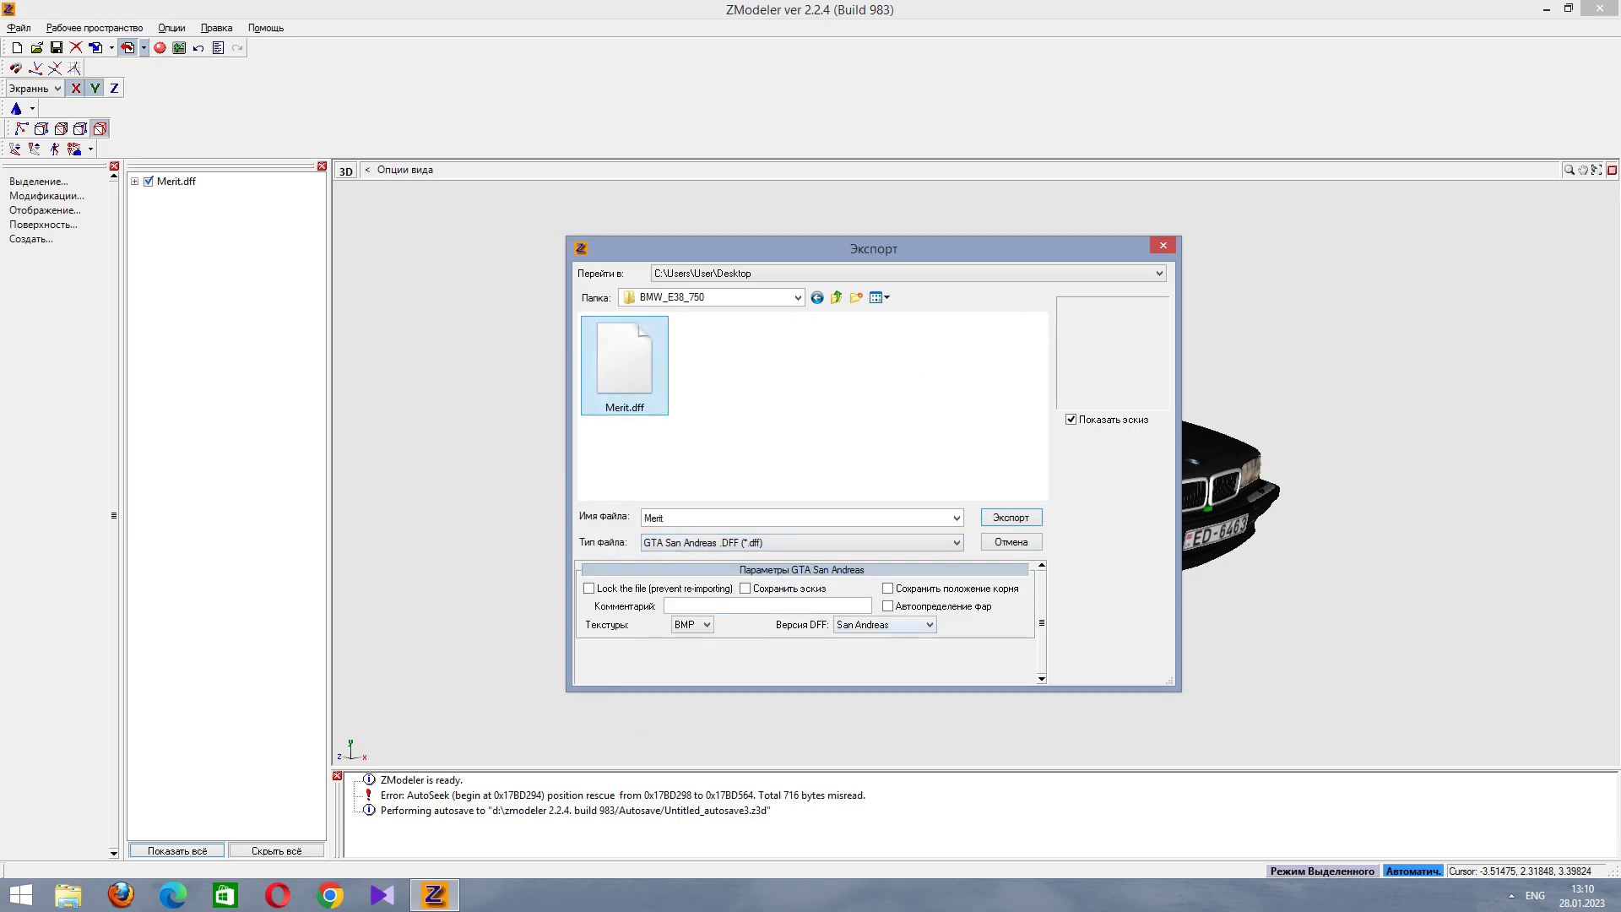
left_click(884, 625)
left_click(870, 651)
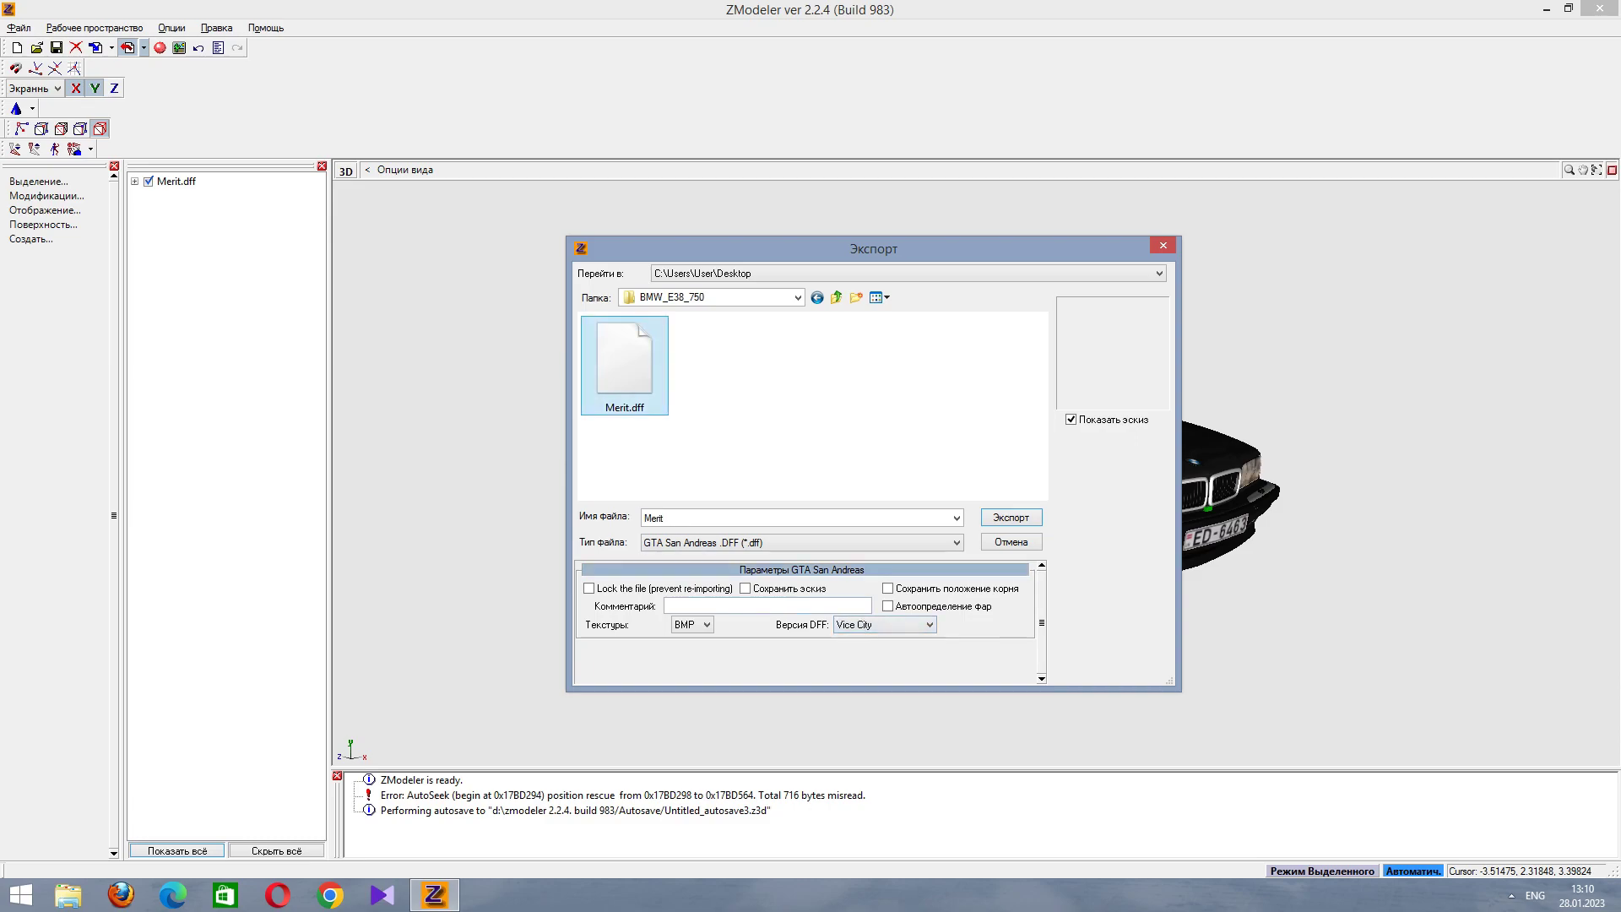
key("Return")
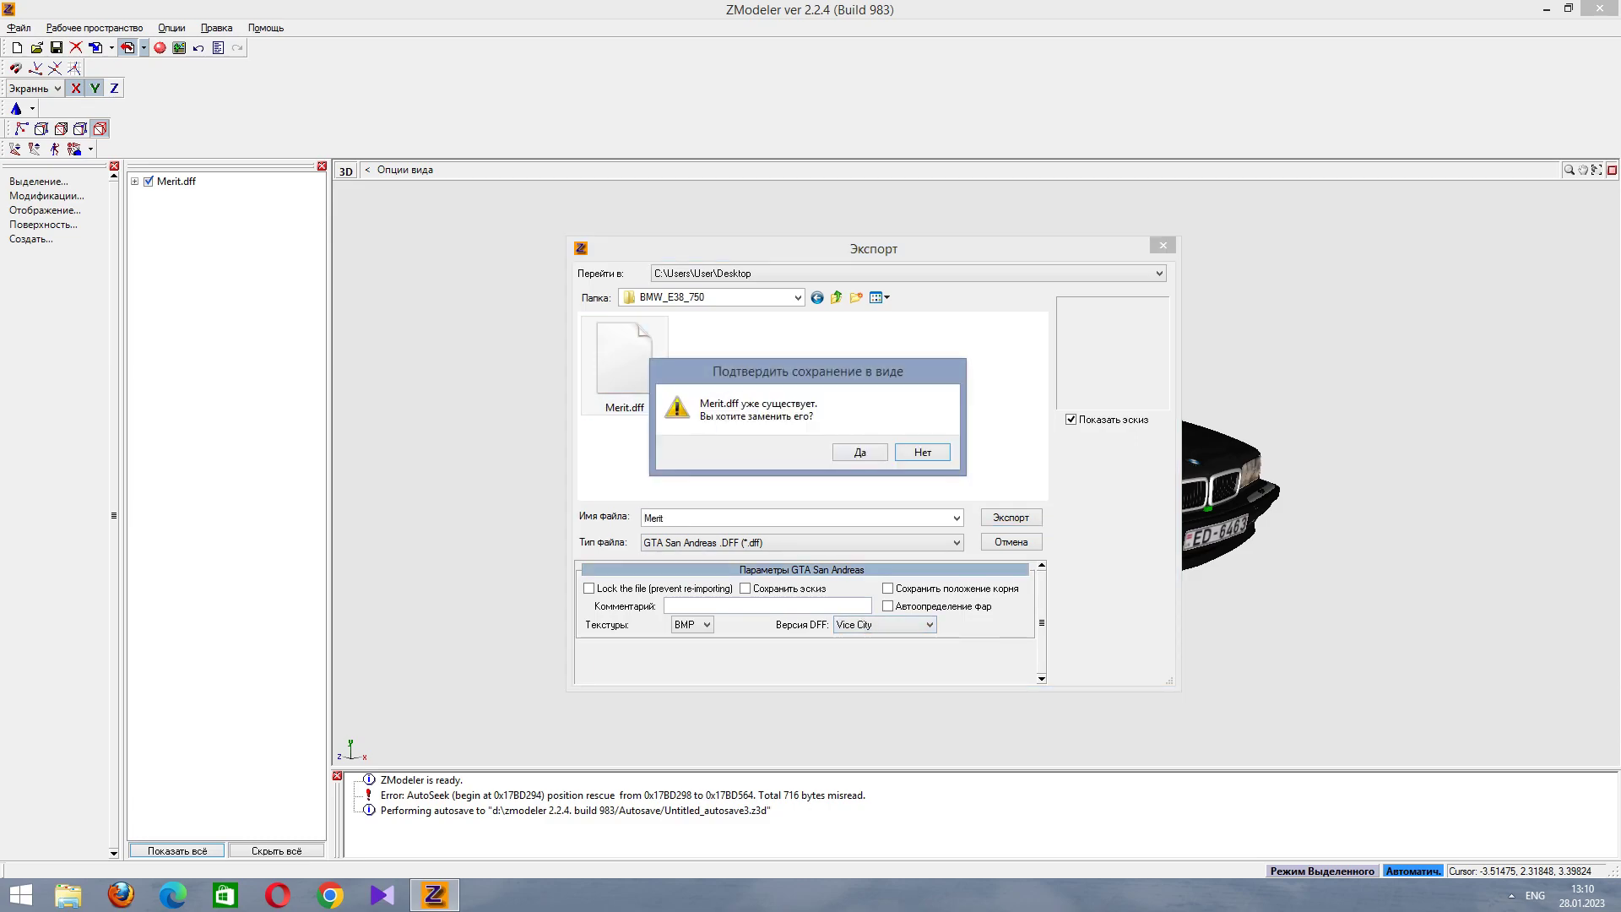
key("Return")
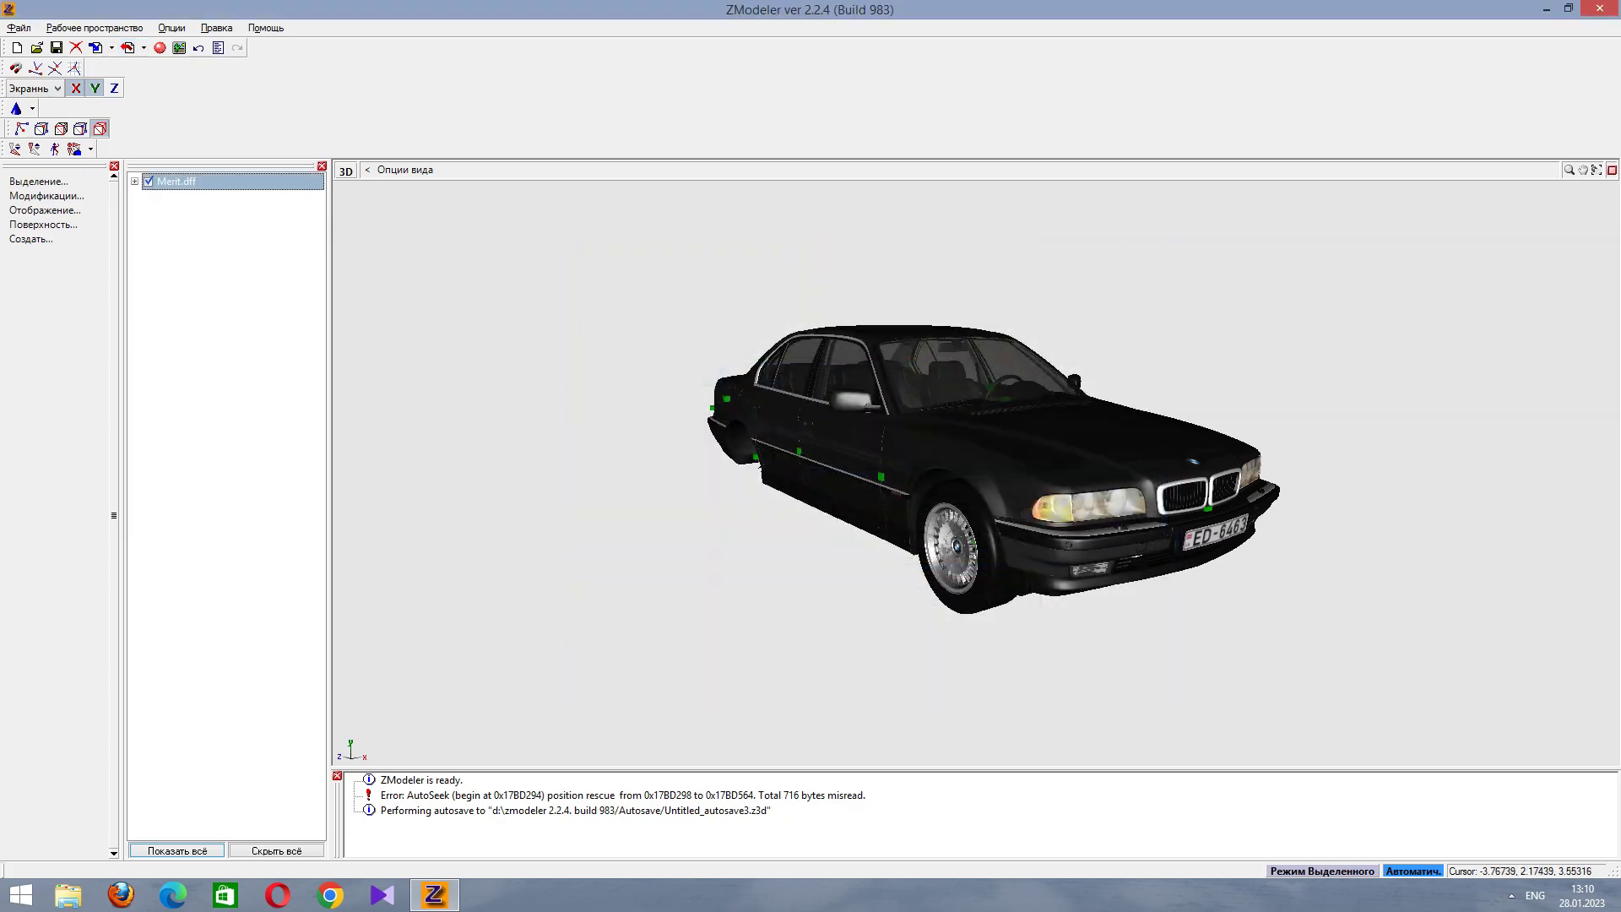
Quit ZModeler without saving the scene and open the ZModeler 2.2.4. build 983 folder on drive D in File Explorer.
key("alt+F4")
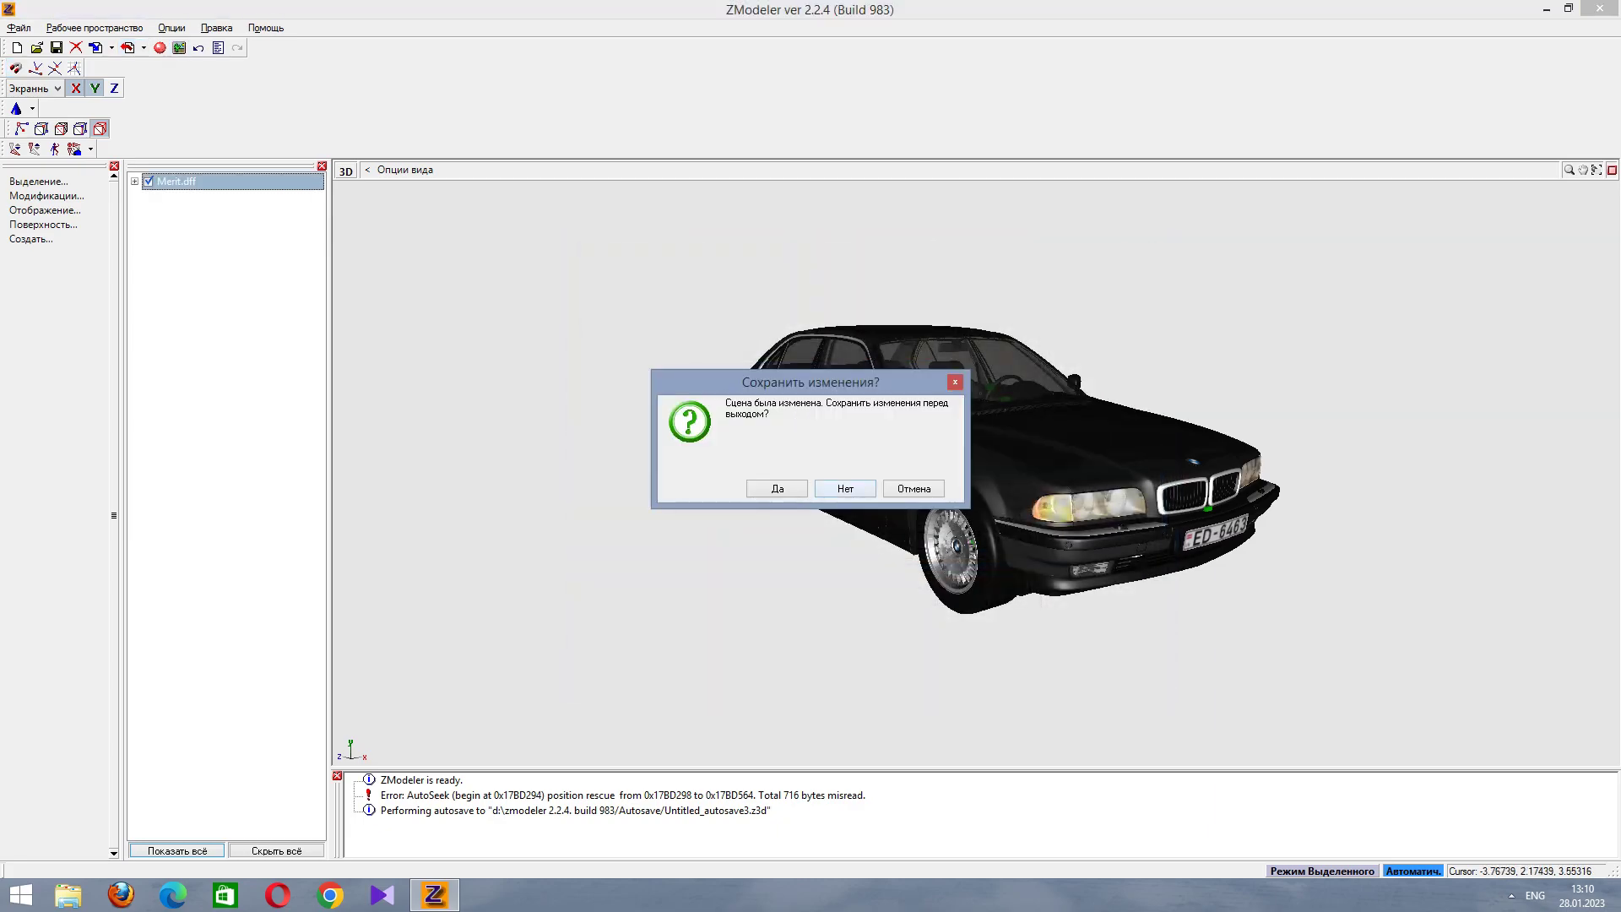
key("Return")
key("super")
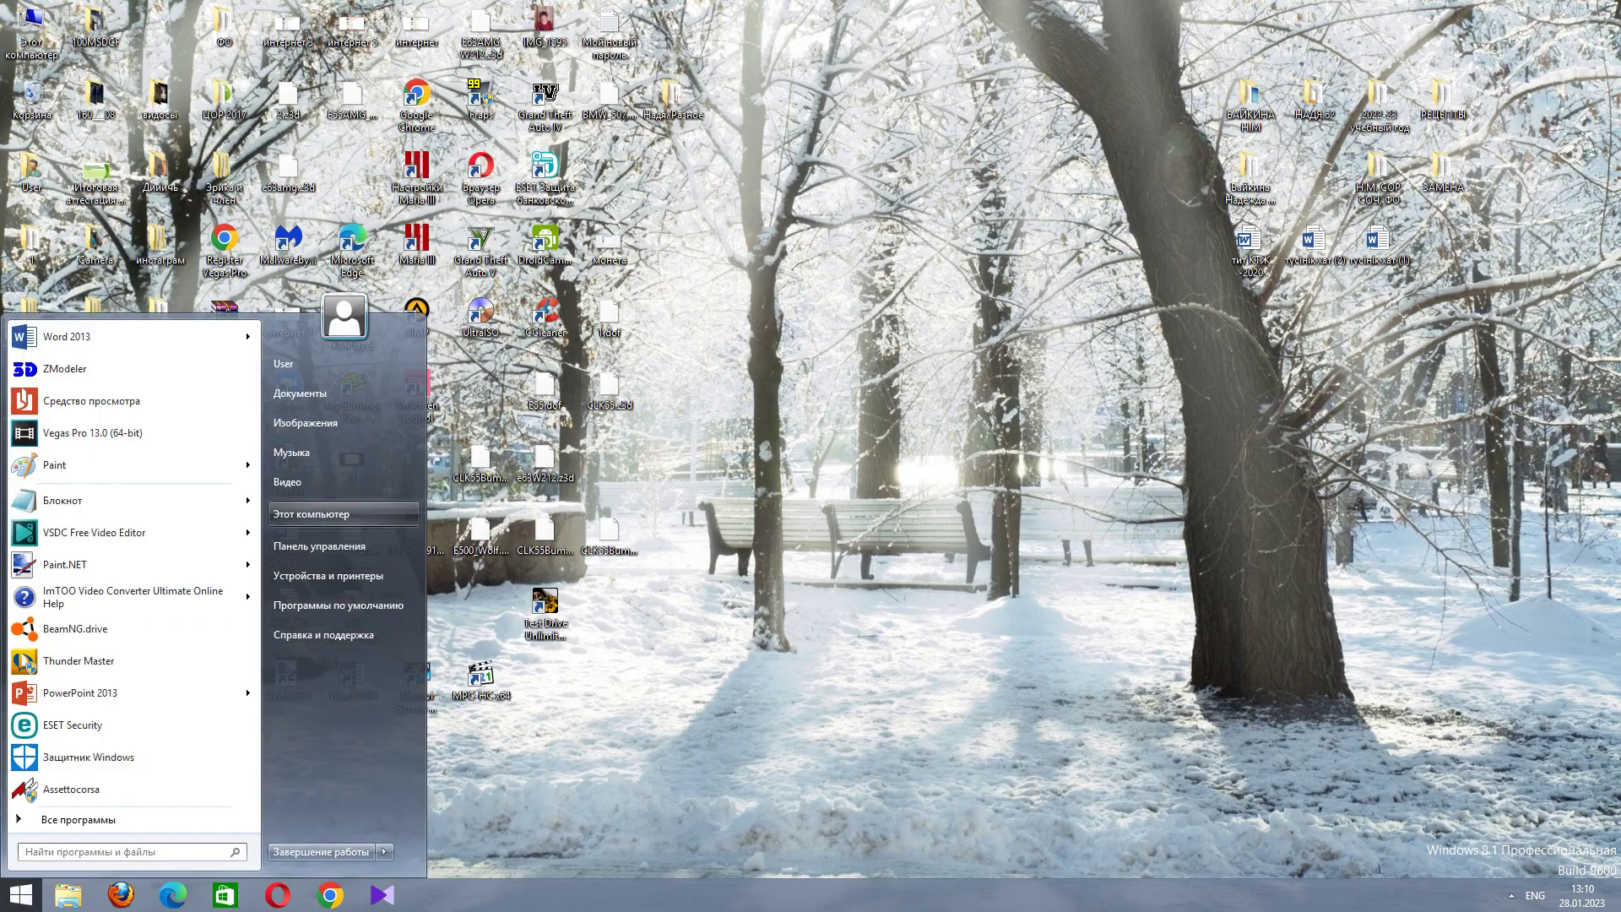
key("Return")
key("Return")
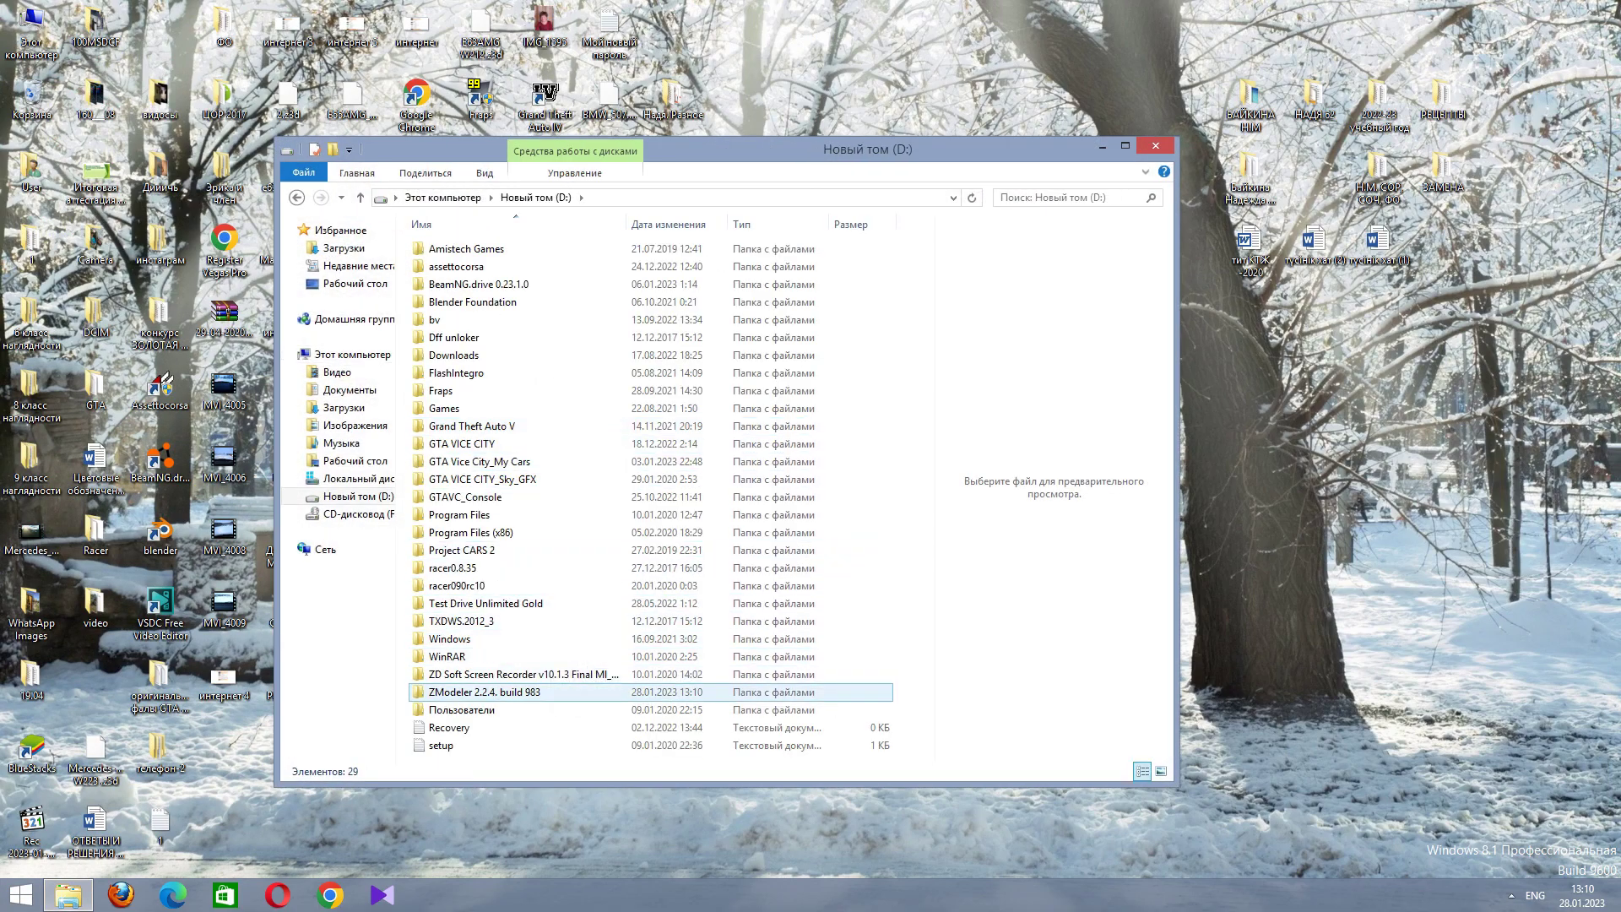
key("Return")
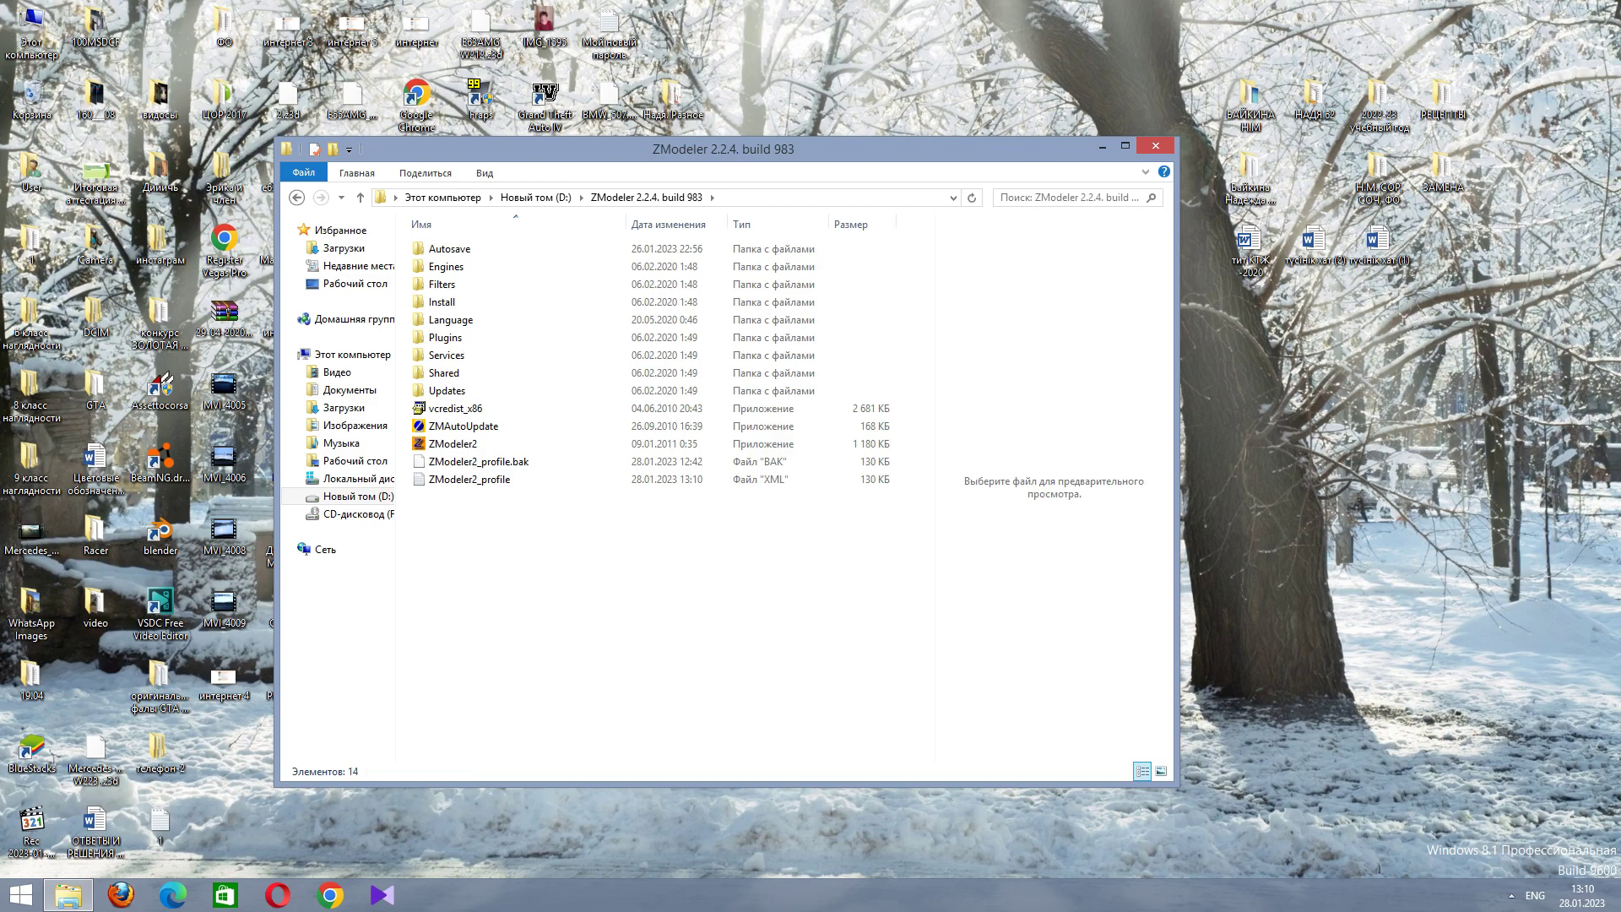
Launch ZModeler2 and import the exported Merit.dff.
key("End")
key("Up")
key("Up")
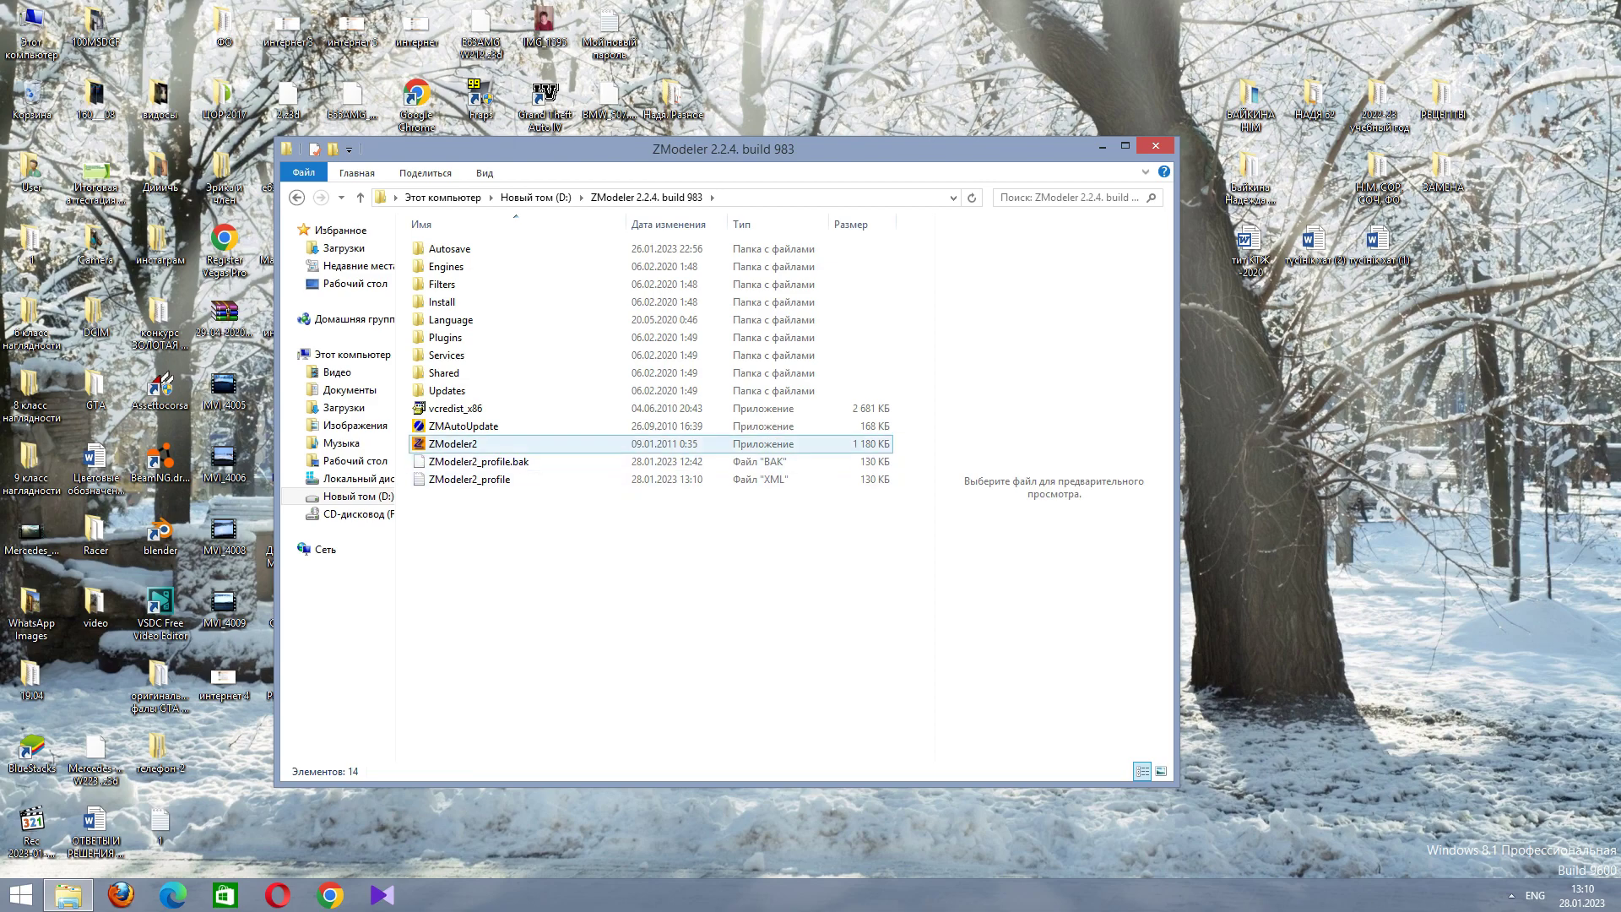
key("Return")
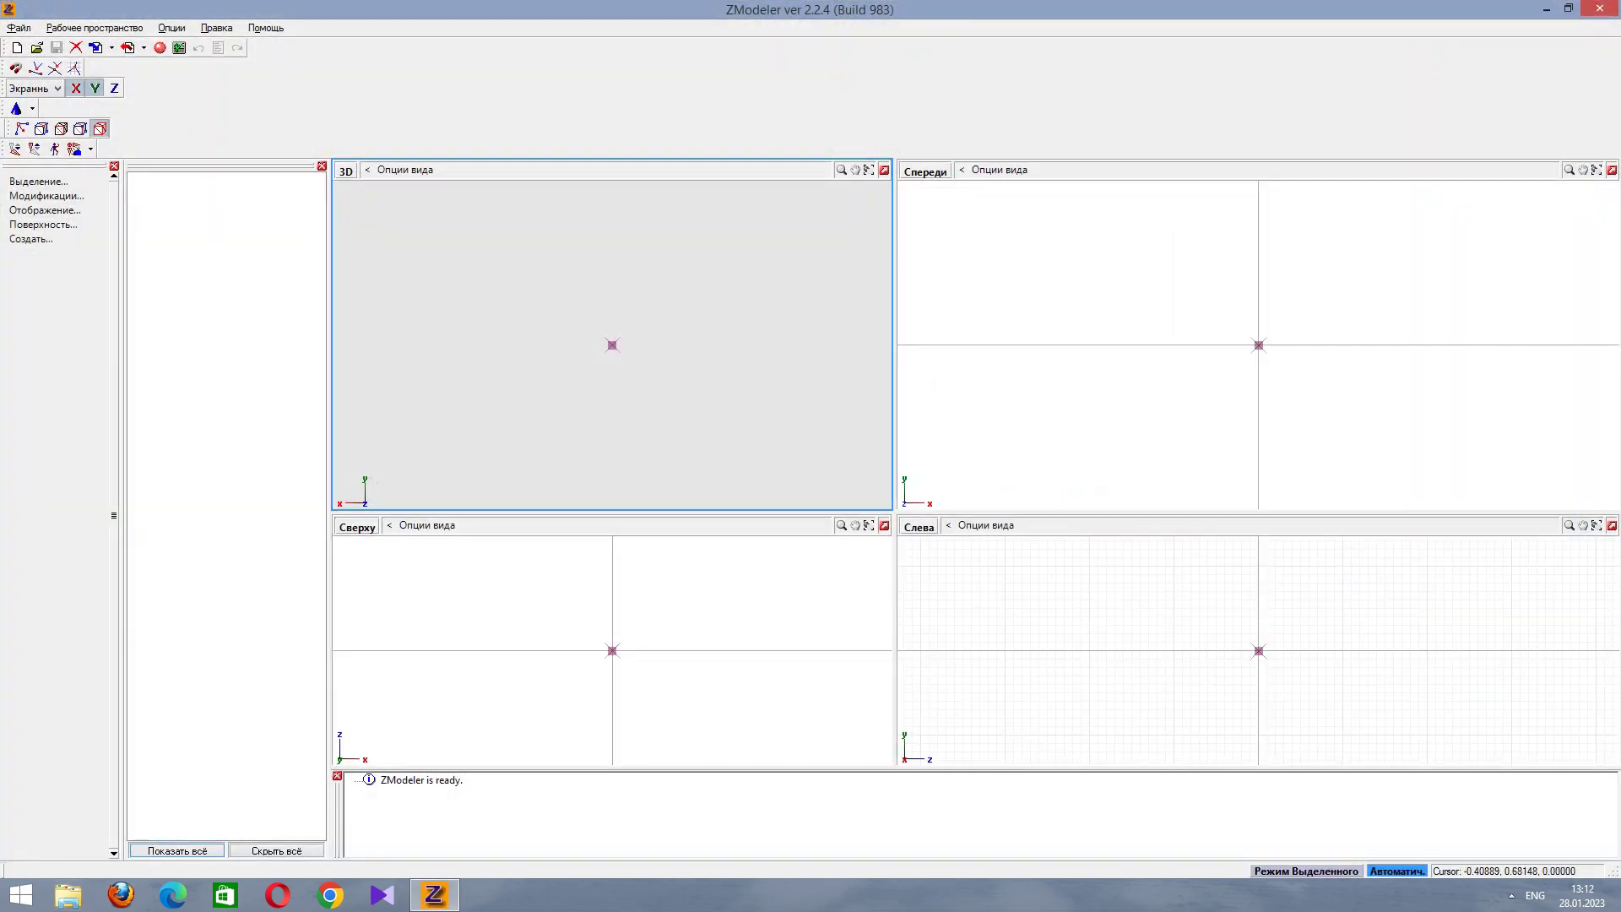
left_click(96, 47)
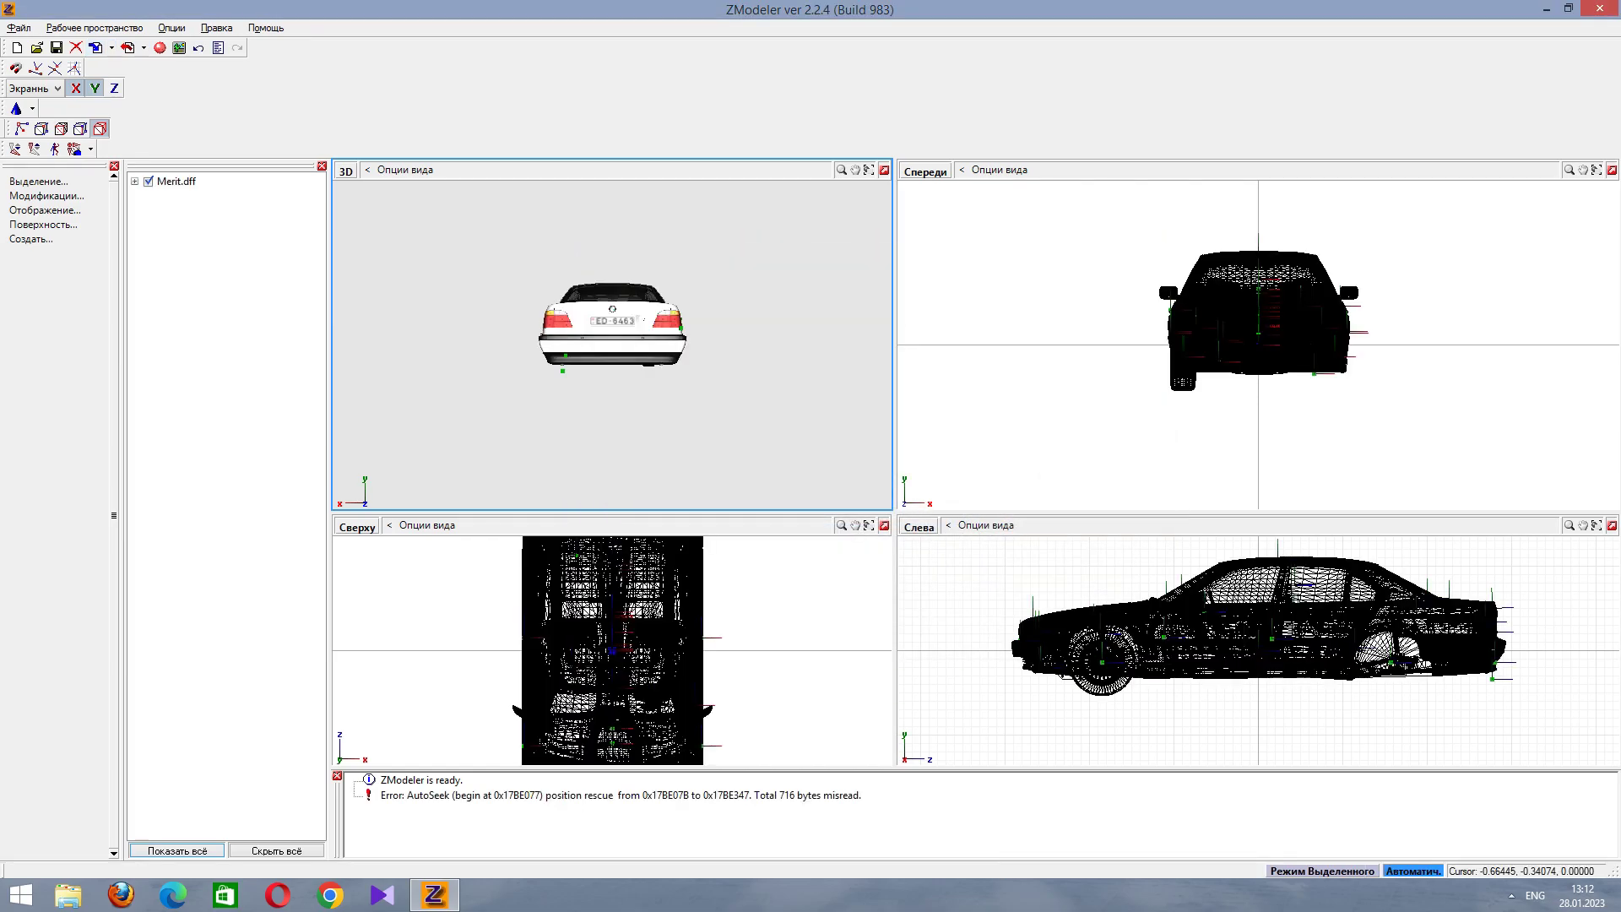
Maximize the 3D view and inspect the imported BMW's rear, interior and front.
left_click(884, 170)
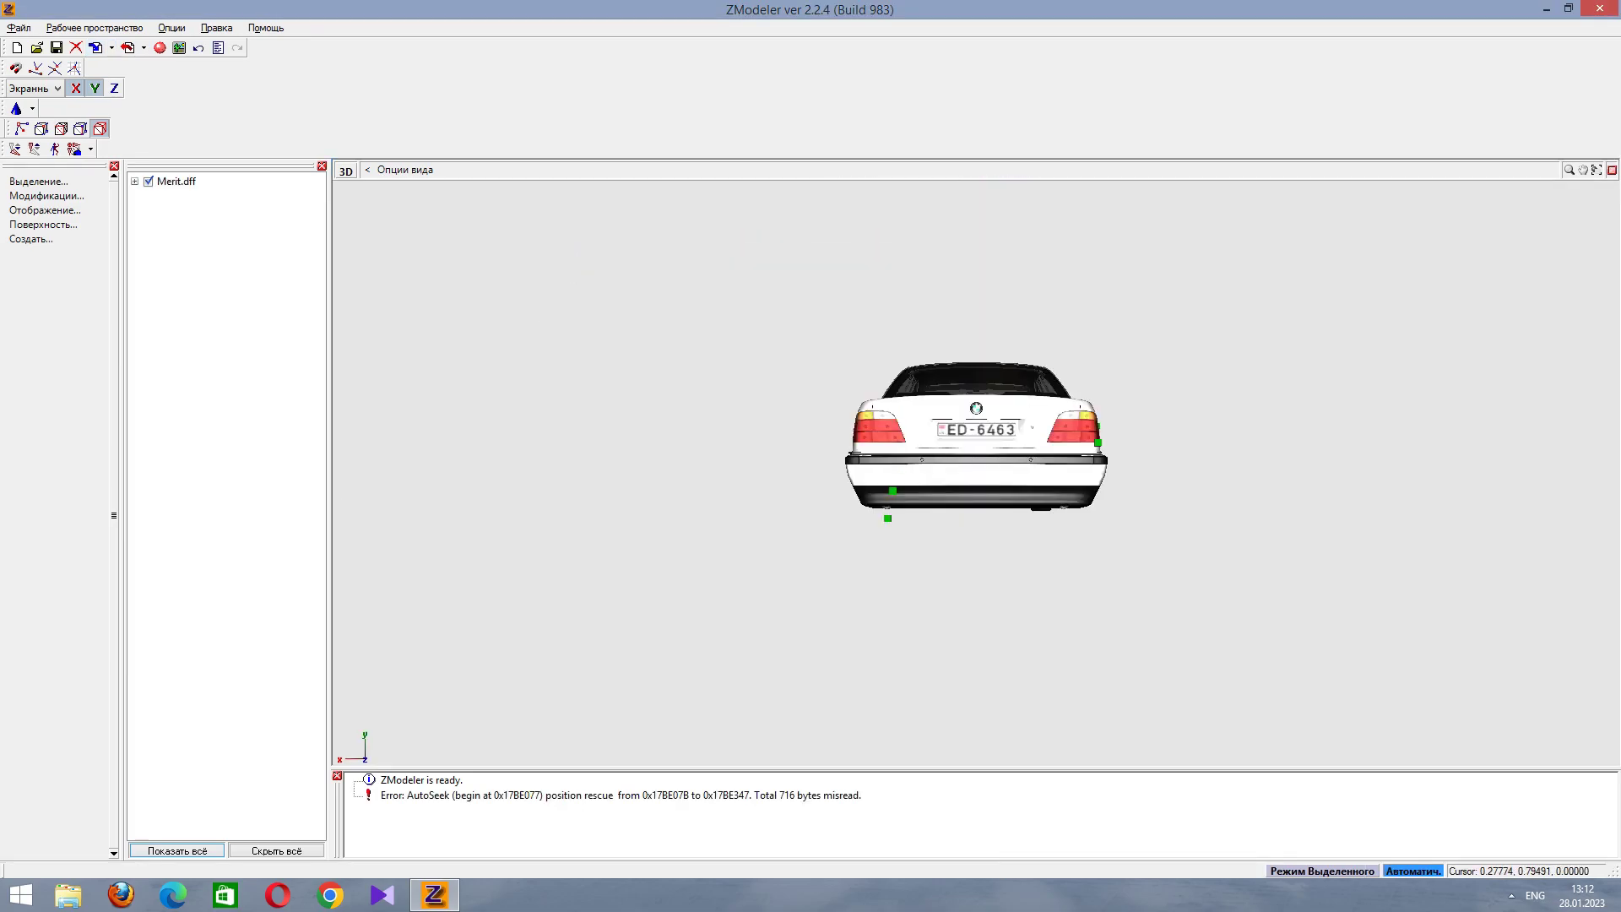
middle_click_drag(971, 473, 1326, 506)
scroll(976, 473, "up", 5)
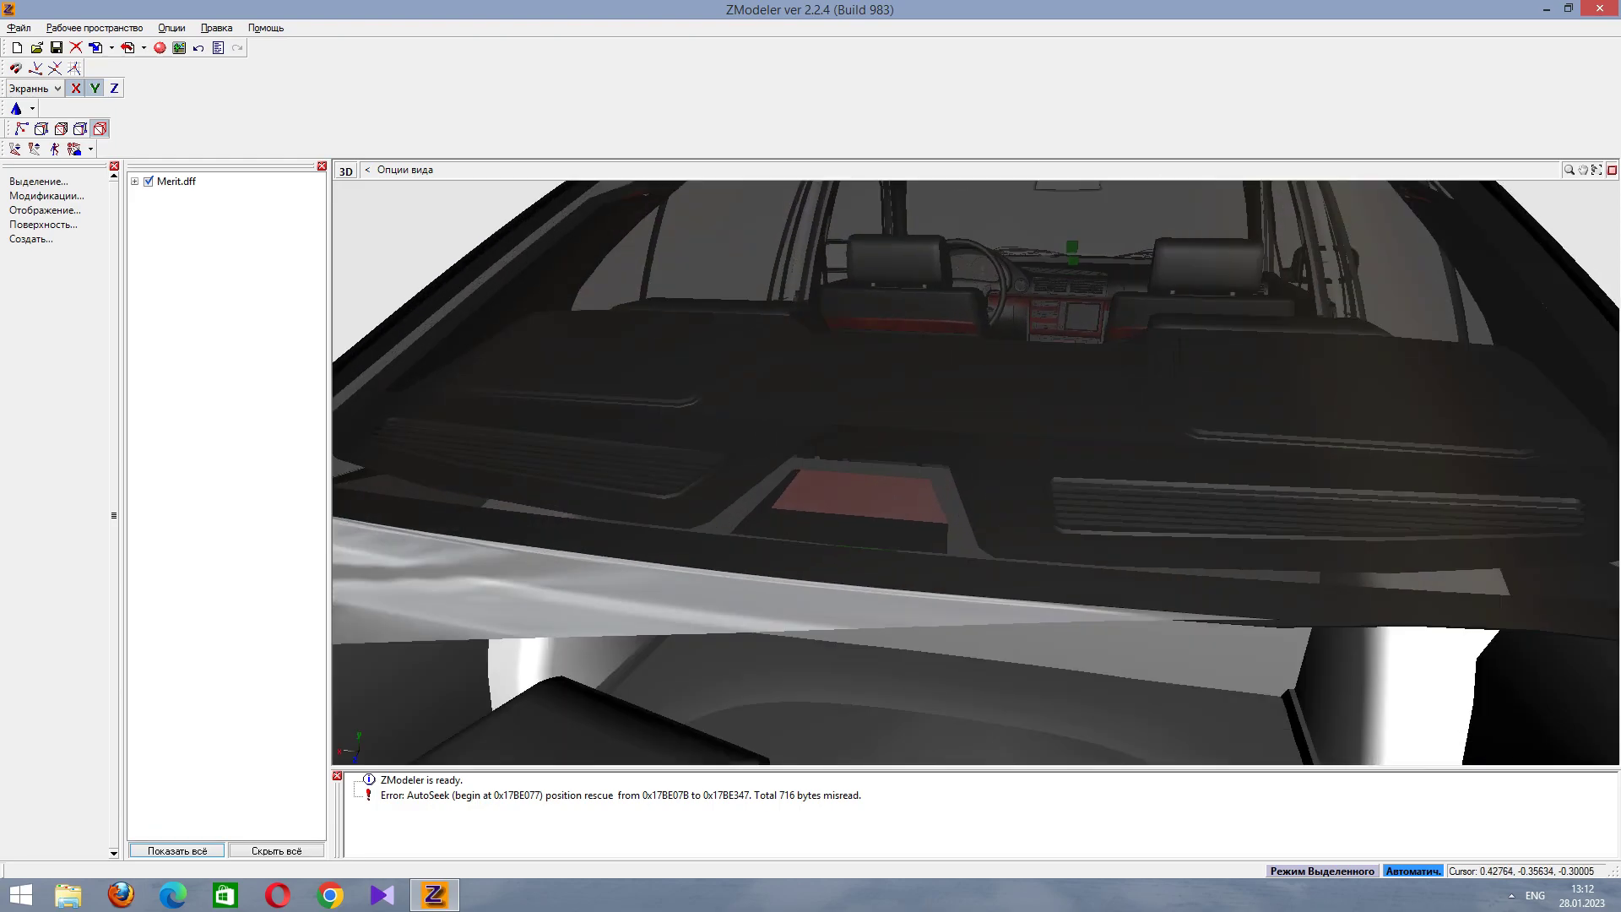
scroll(976, 473, "down", 10)
middle_click_drag(993, 655, 708, 537)
scroll(650, 549, "up", 2)
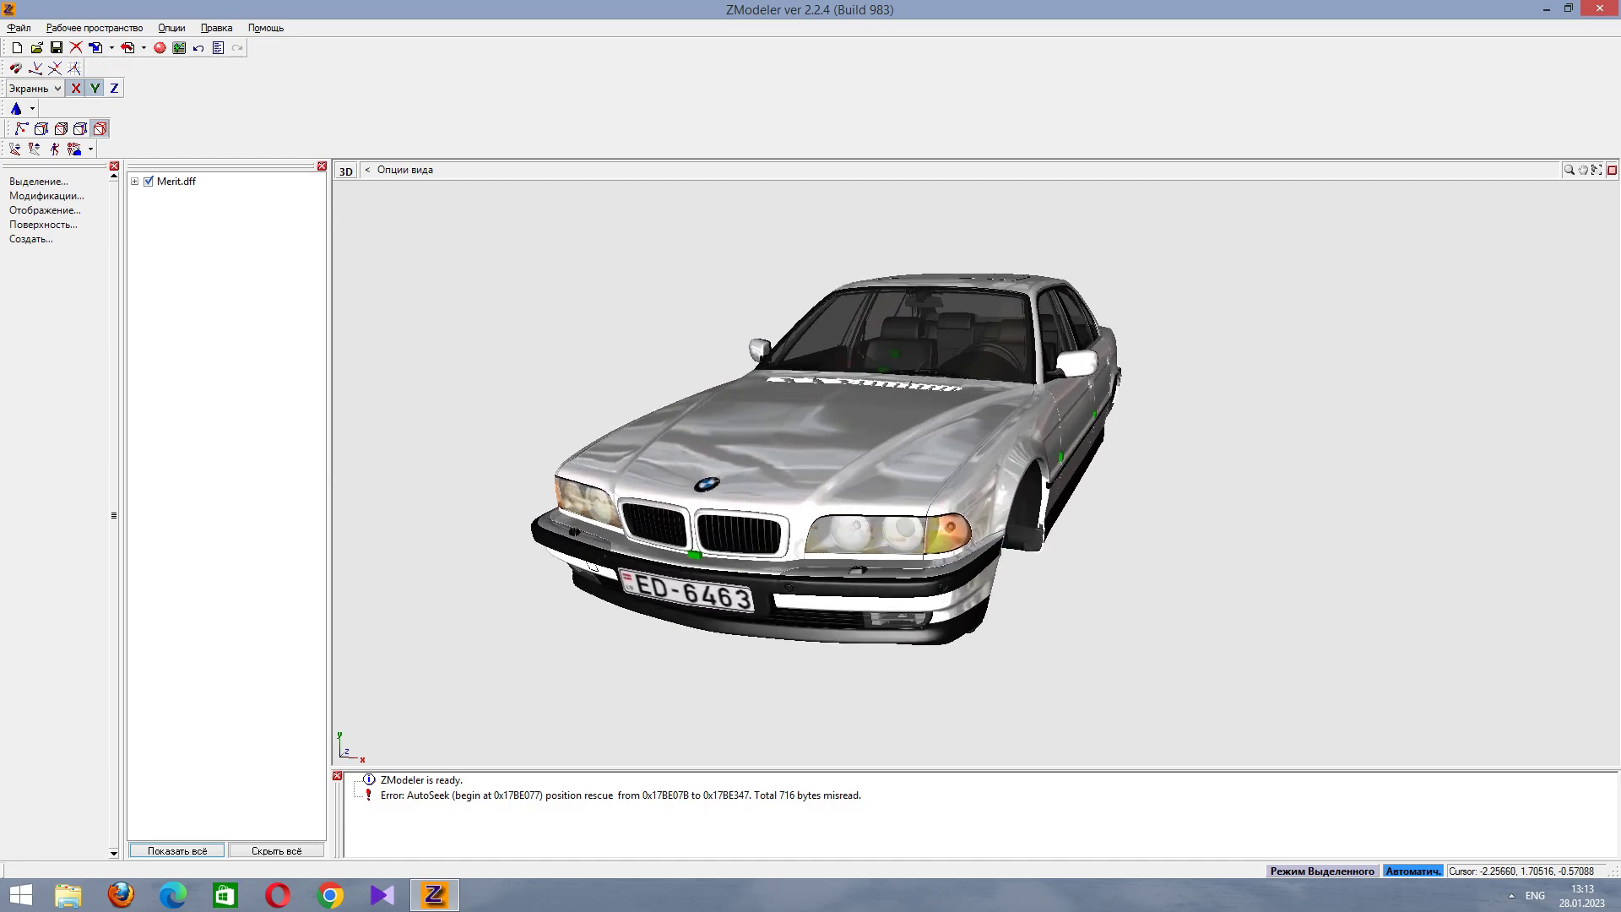
In the Material Editor, set the primary body material Matte: FFFFFFFF to dark grey with red, green and blue at 51.
left_click(179, 48)
key("Down")
key("Down")
key("Down")
key("Down")
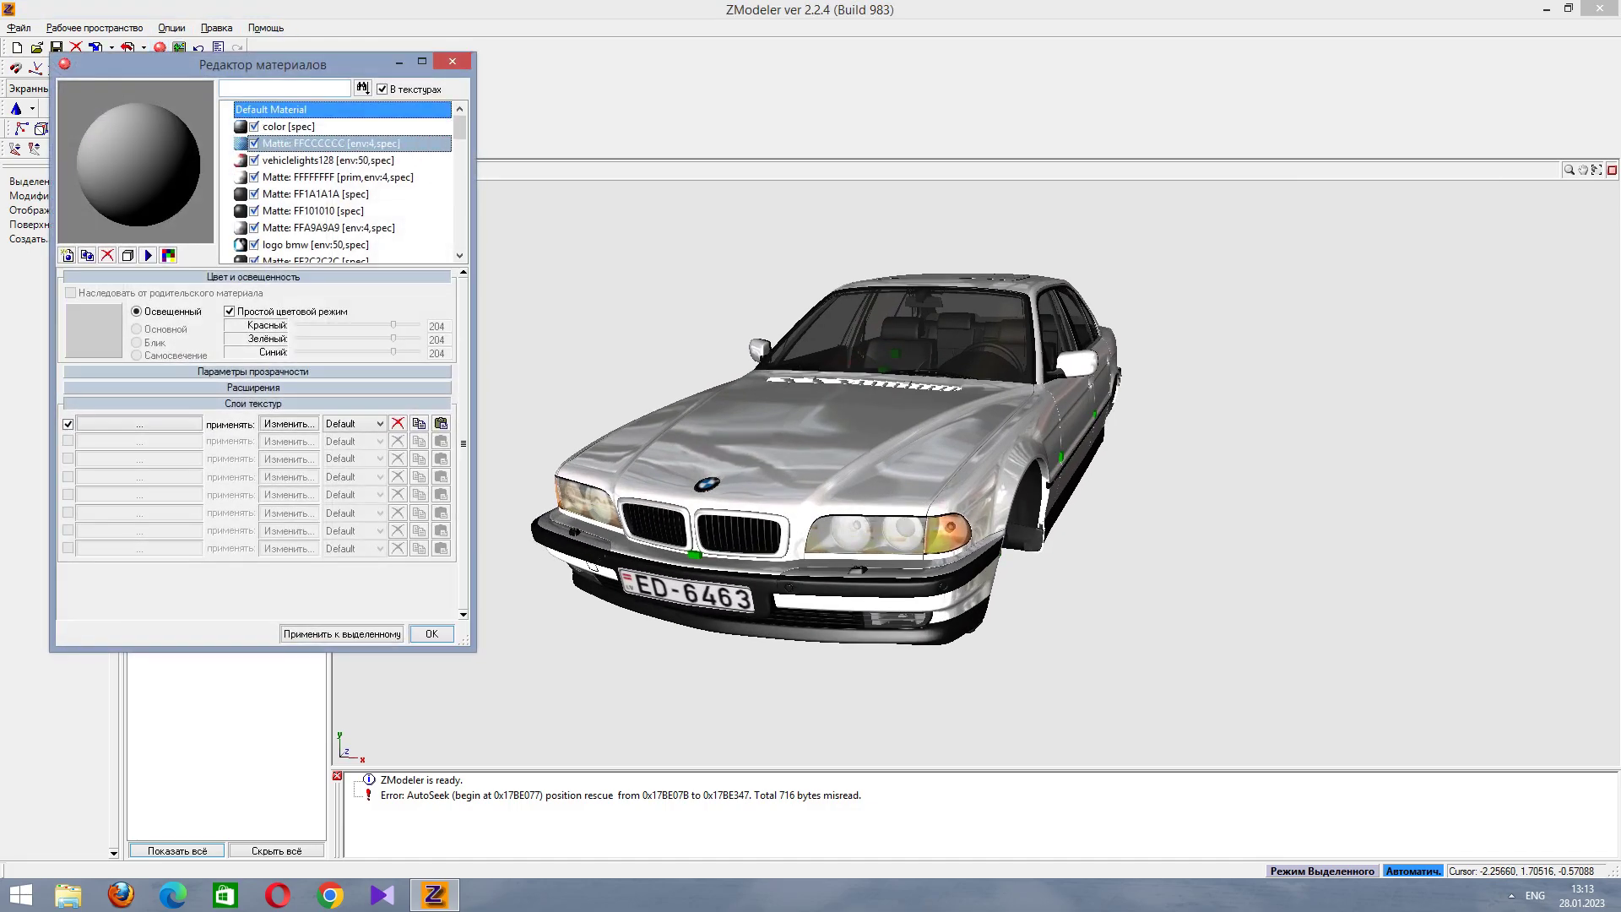
key("ctrl+v")
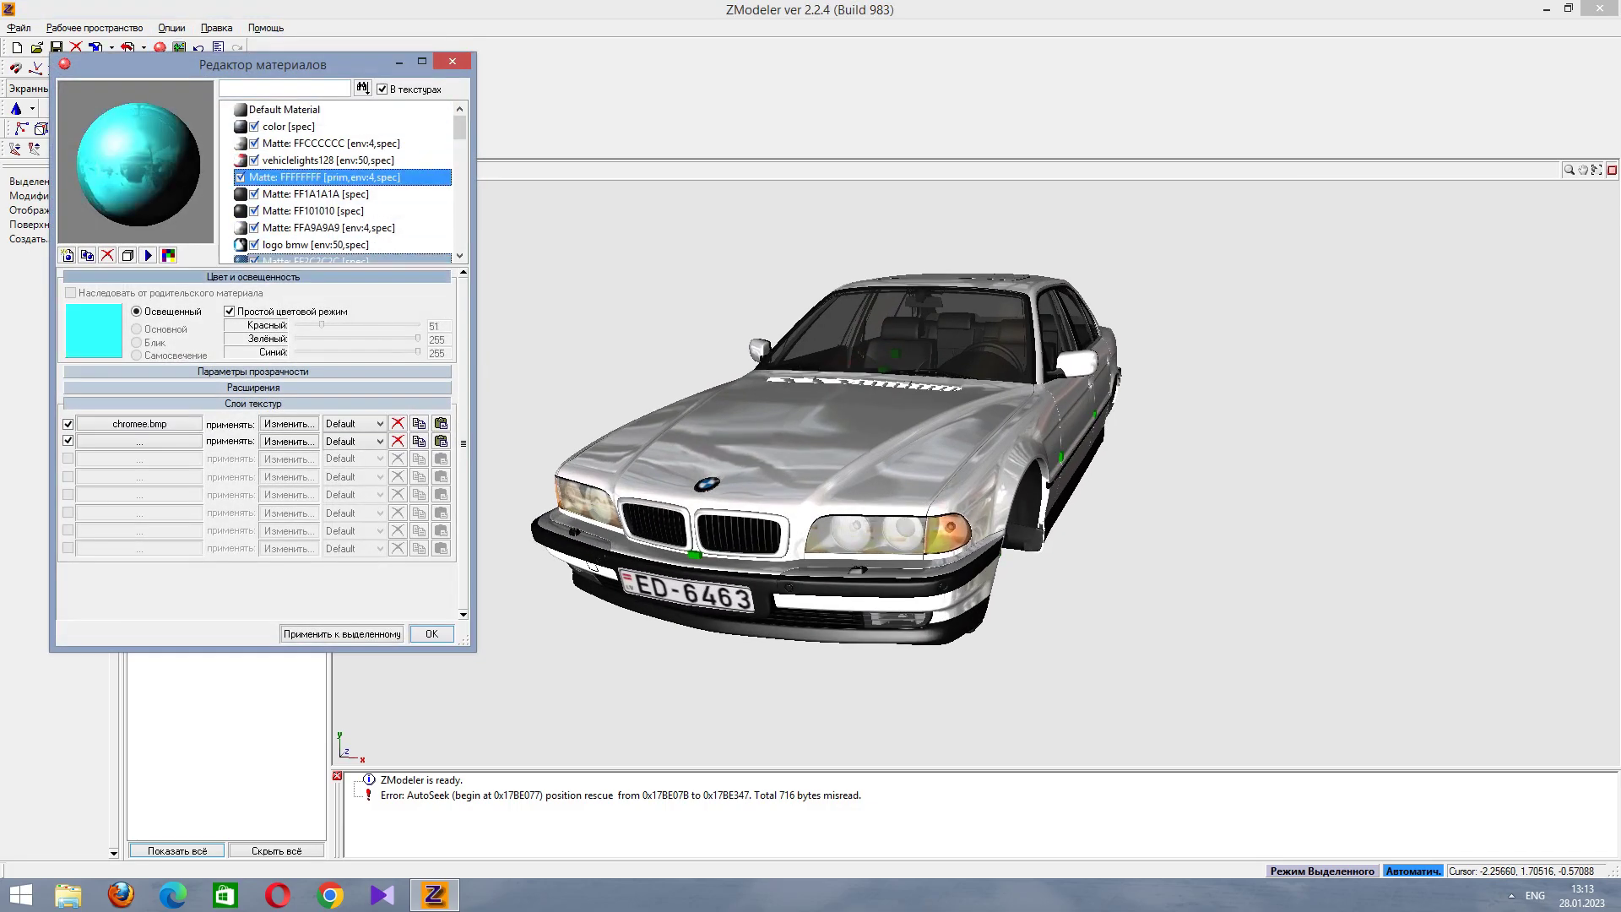
key("Page_Up")
key("Page_Up")
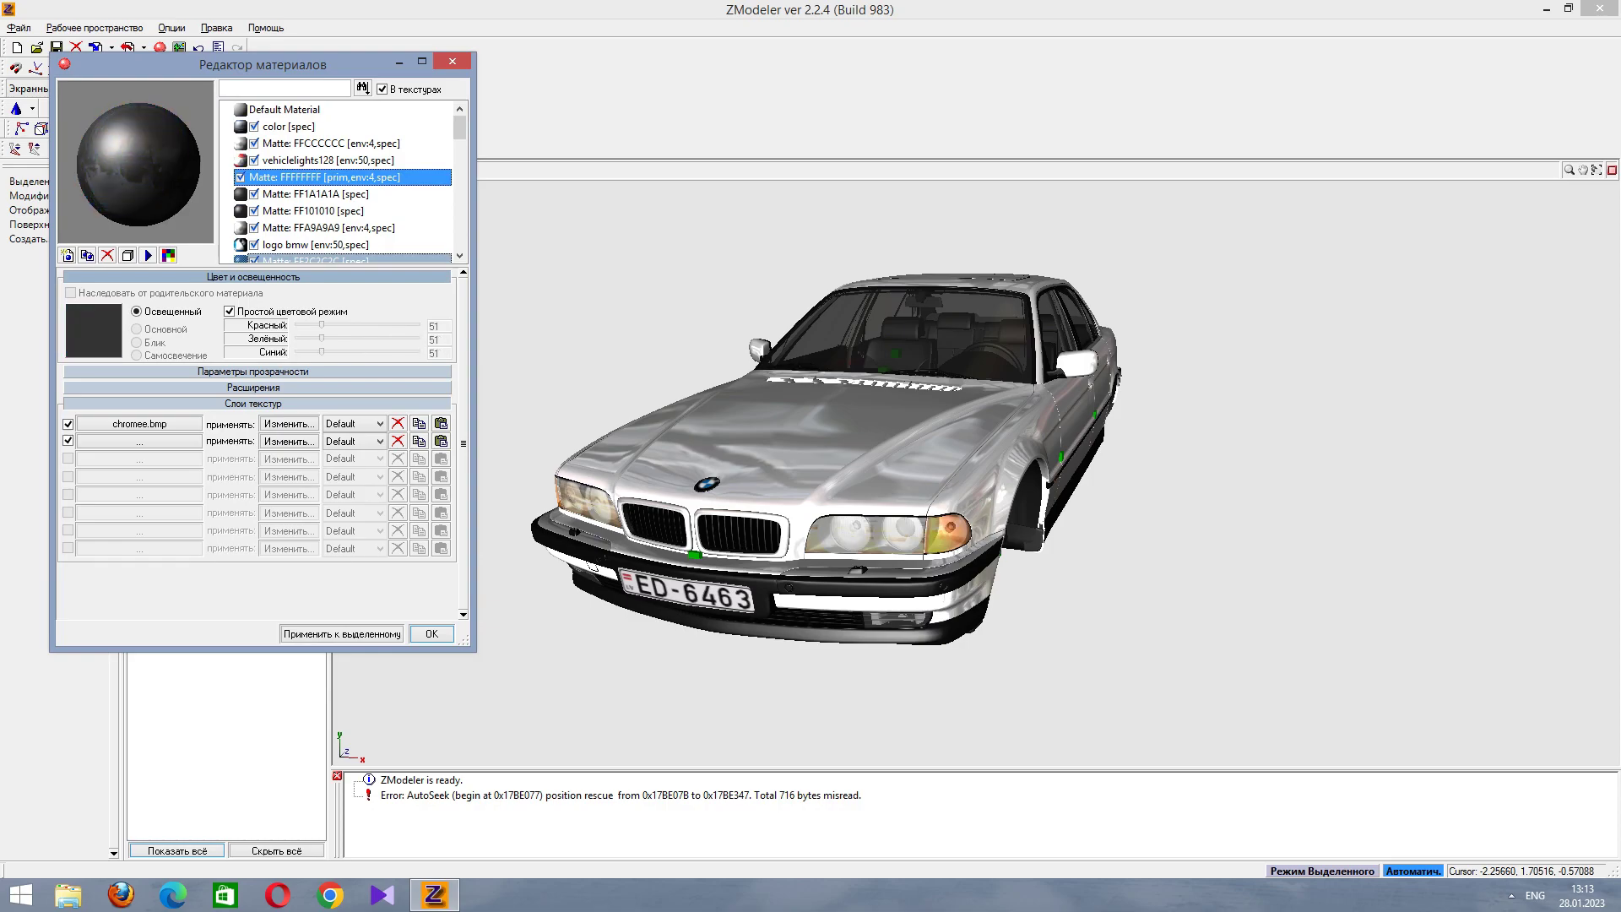
key("Page_Up")
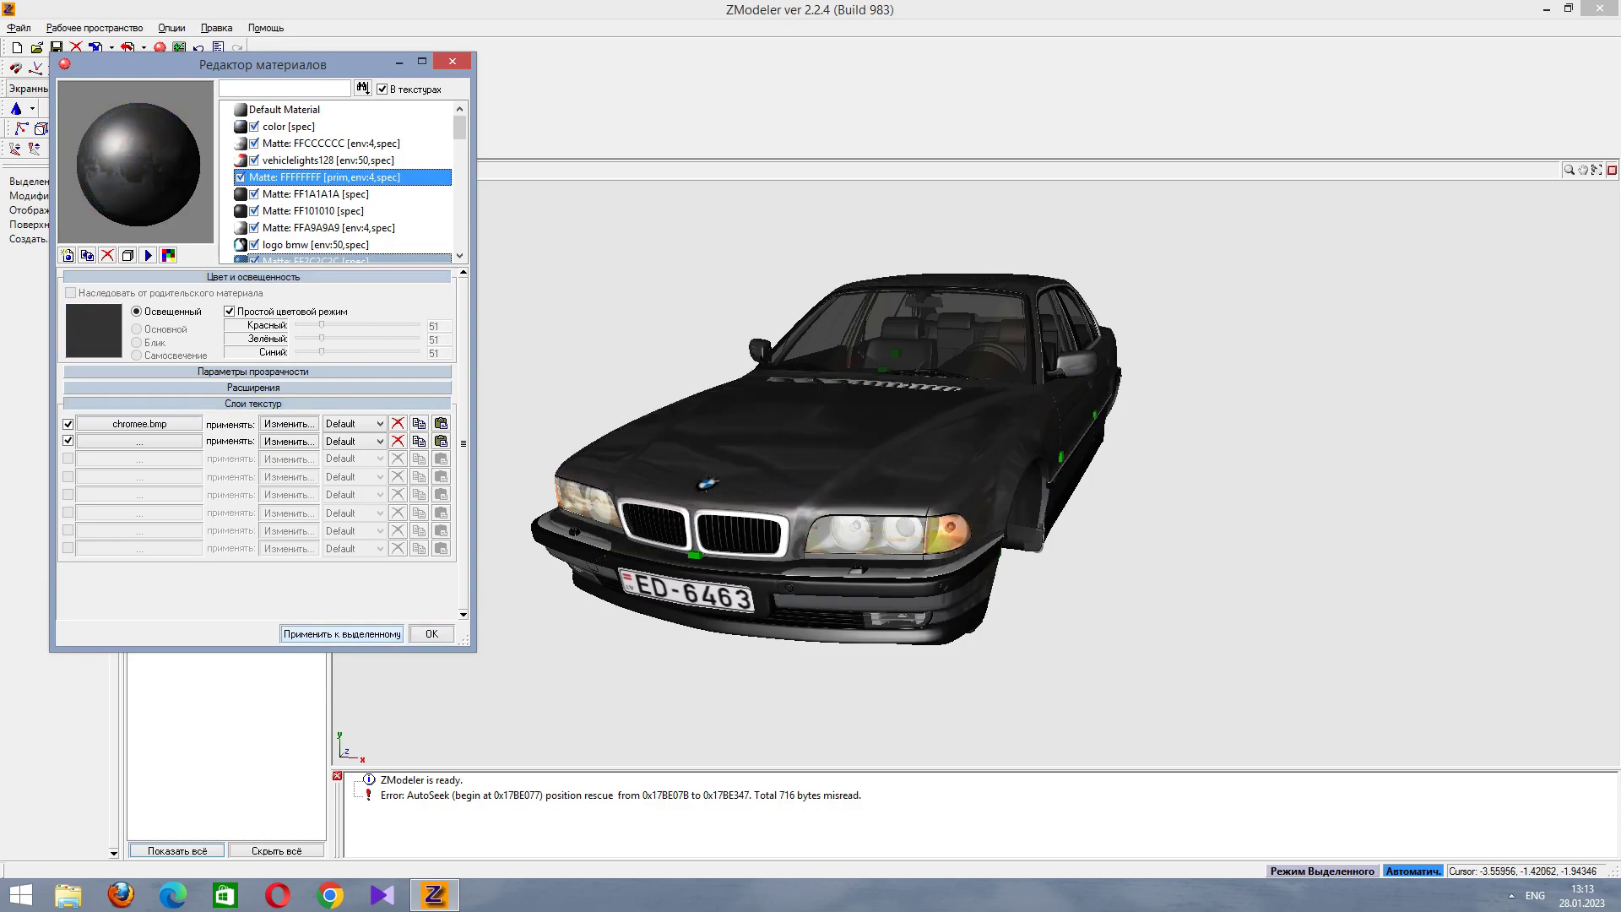
key("Return")
middle_click_drag(844, 464, 1051, 464)
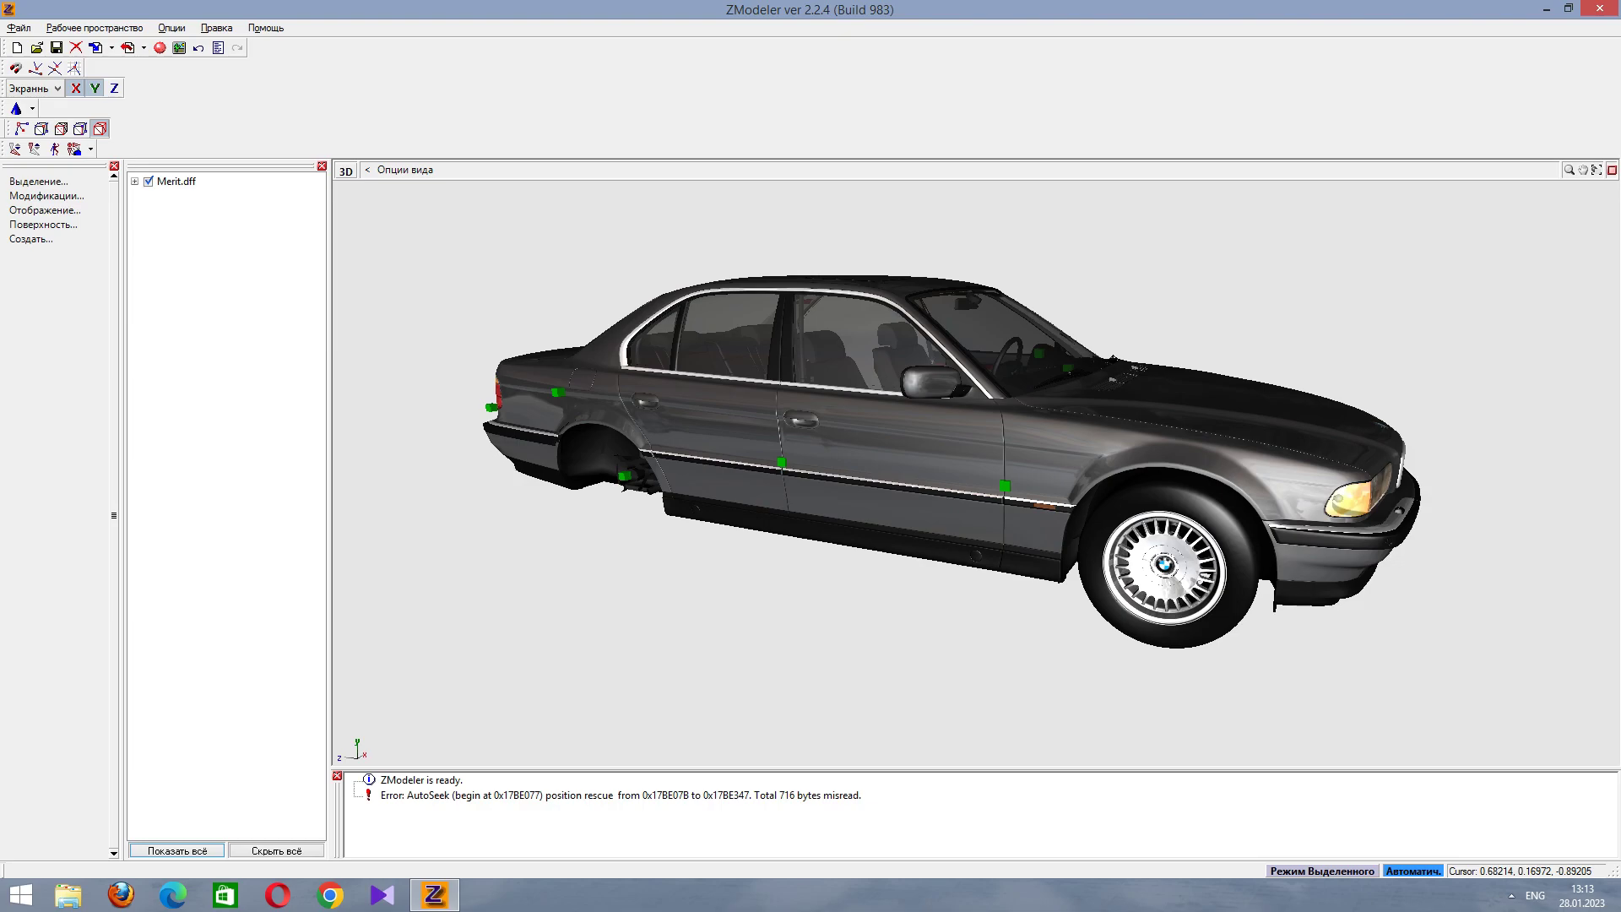
Import admiral.dff from the Mercedes-Benz 190E Evolution II folder in the video folder and hide Merit.dff.
left_click(94, 47)
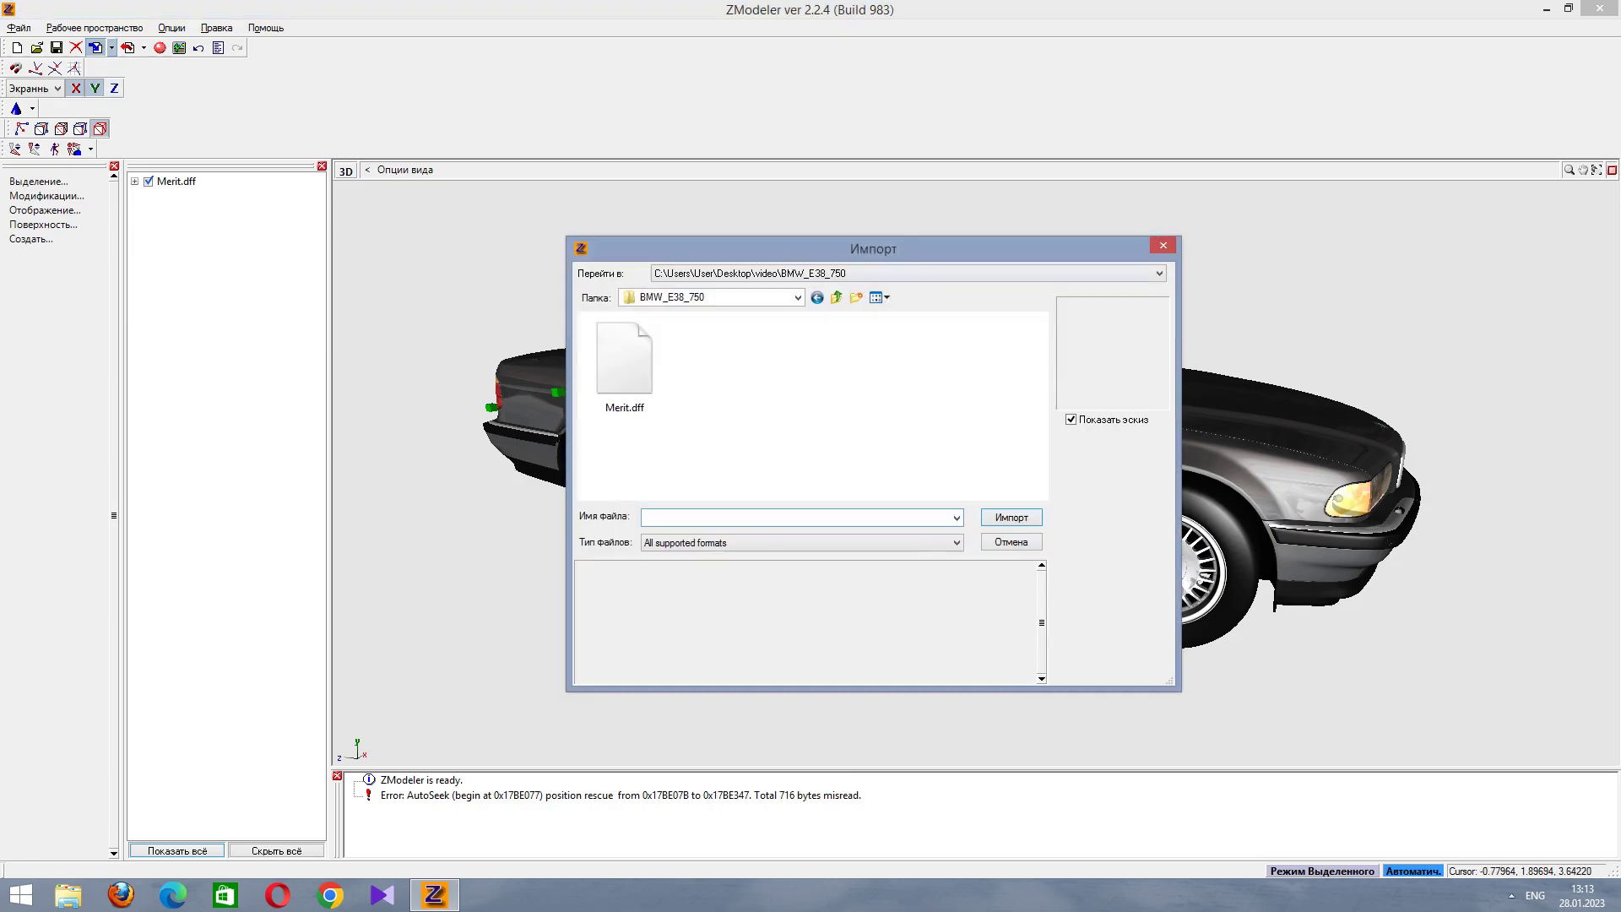
left_click(836, 297)
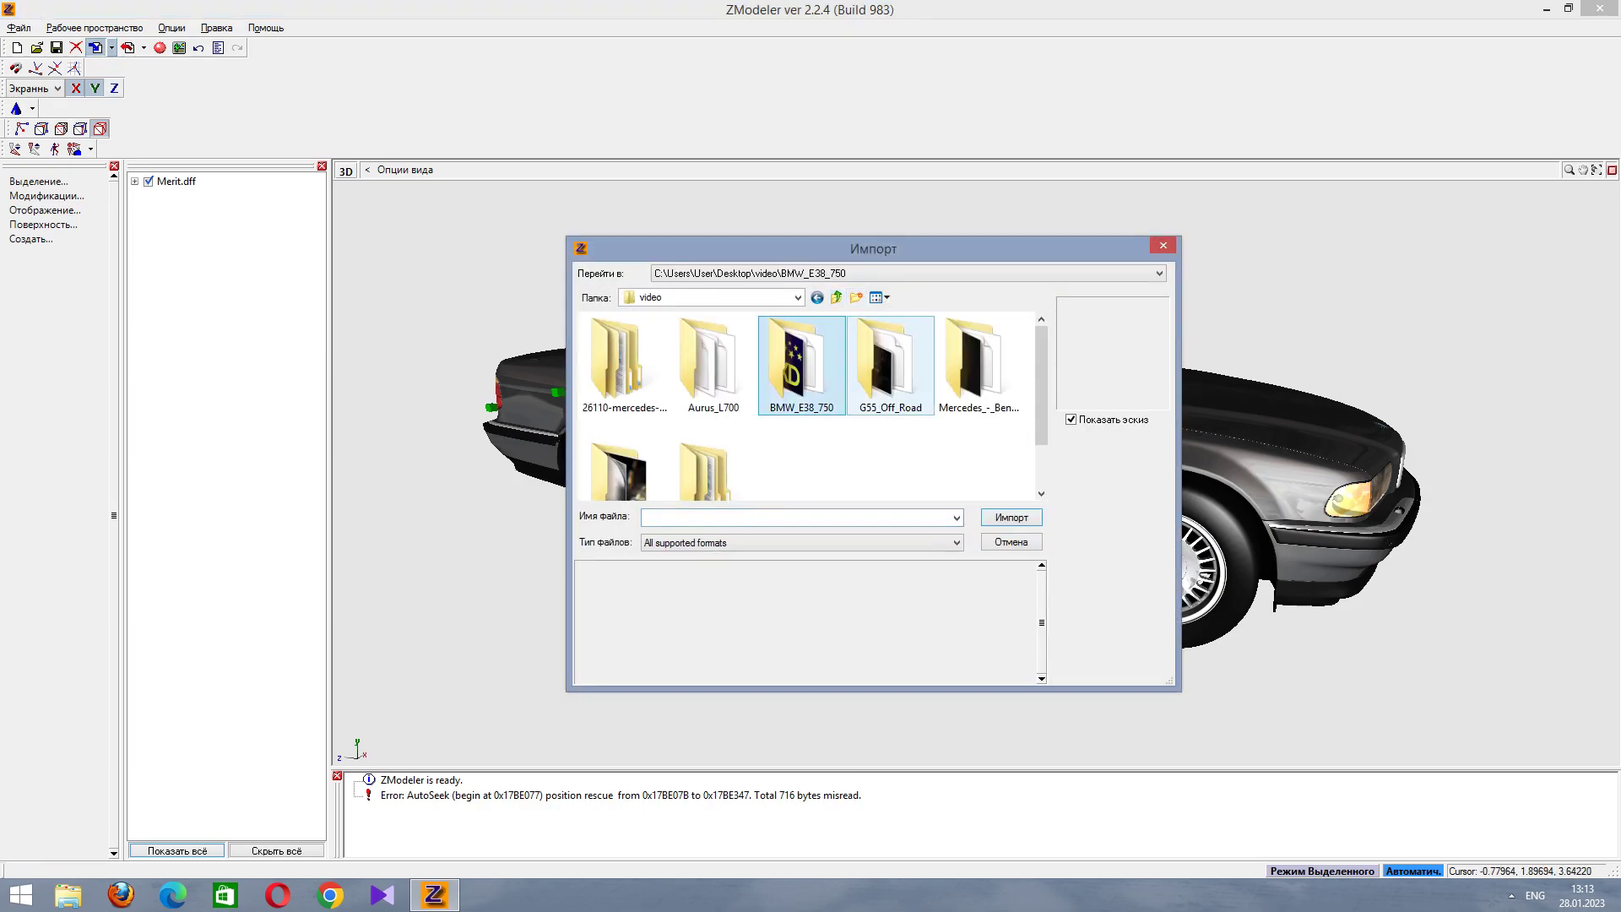
scroll(714, 423, "down", 1)
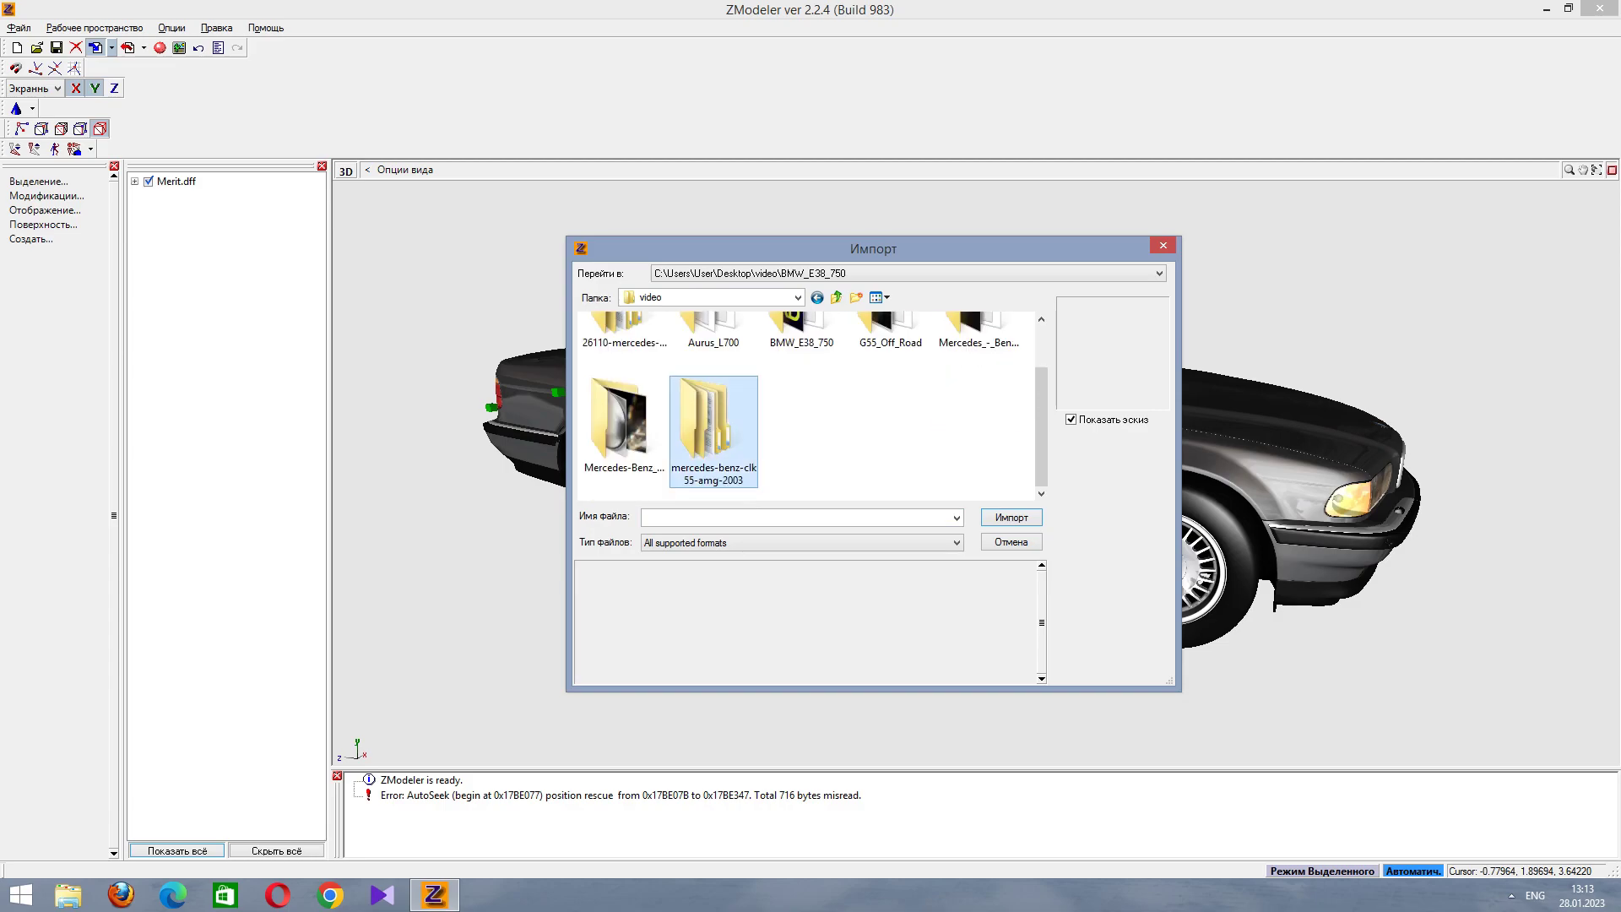
scroll(625, 422, "up", 1)
scroll(624, 422, "down", 1)
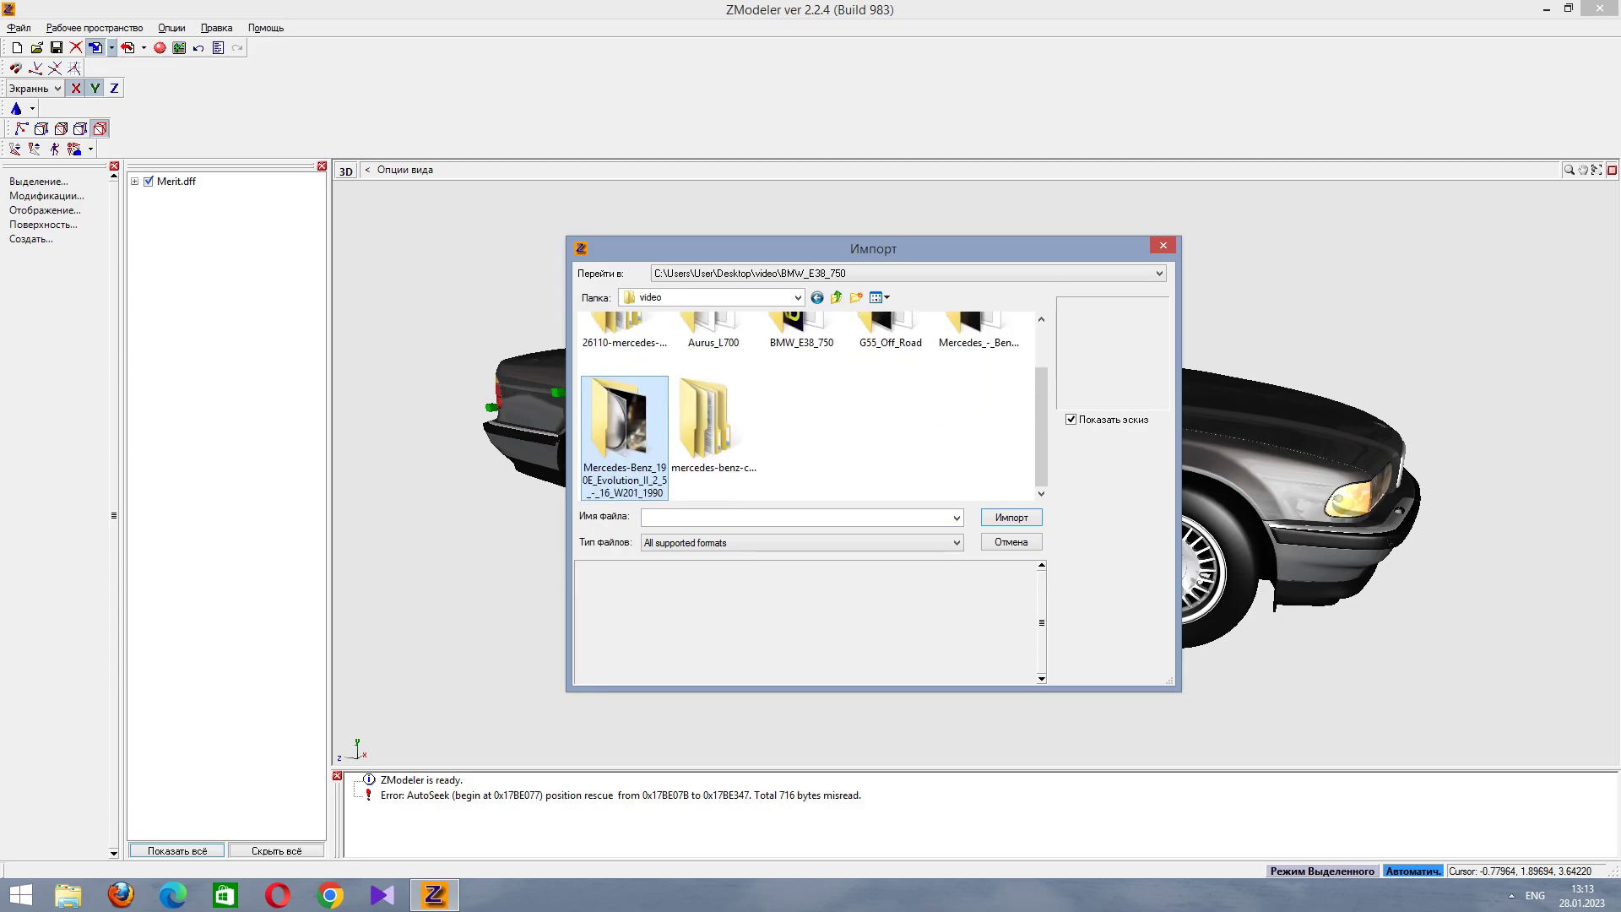
double_click(625, 435)
left_click(634, 362)
left_click(1012, 517)
left_click(149, 180)
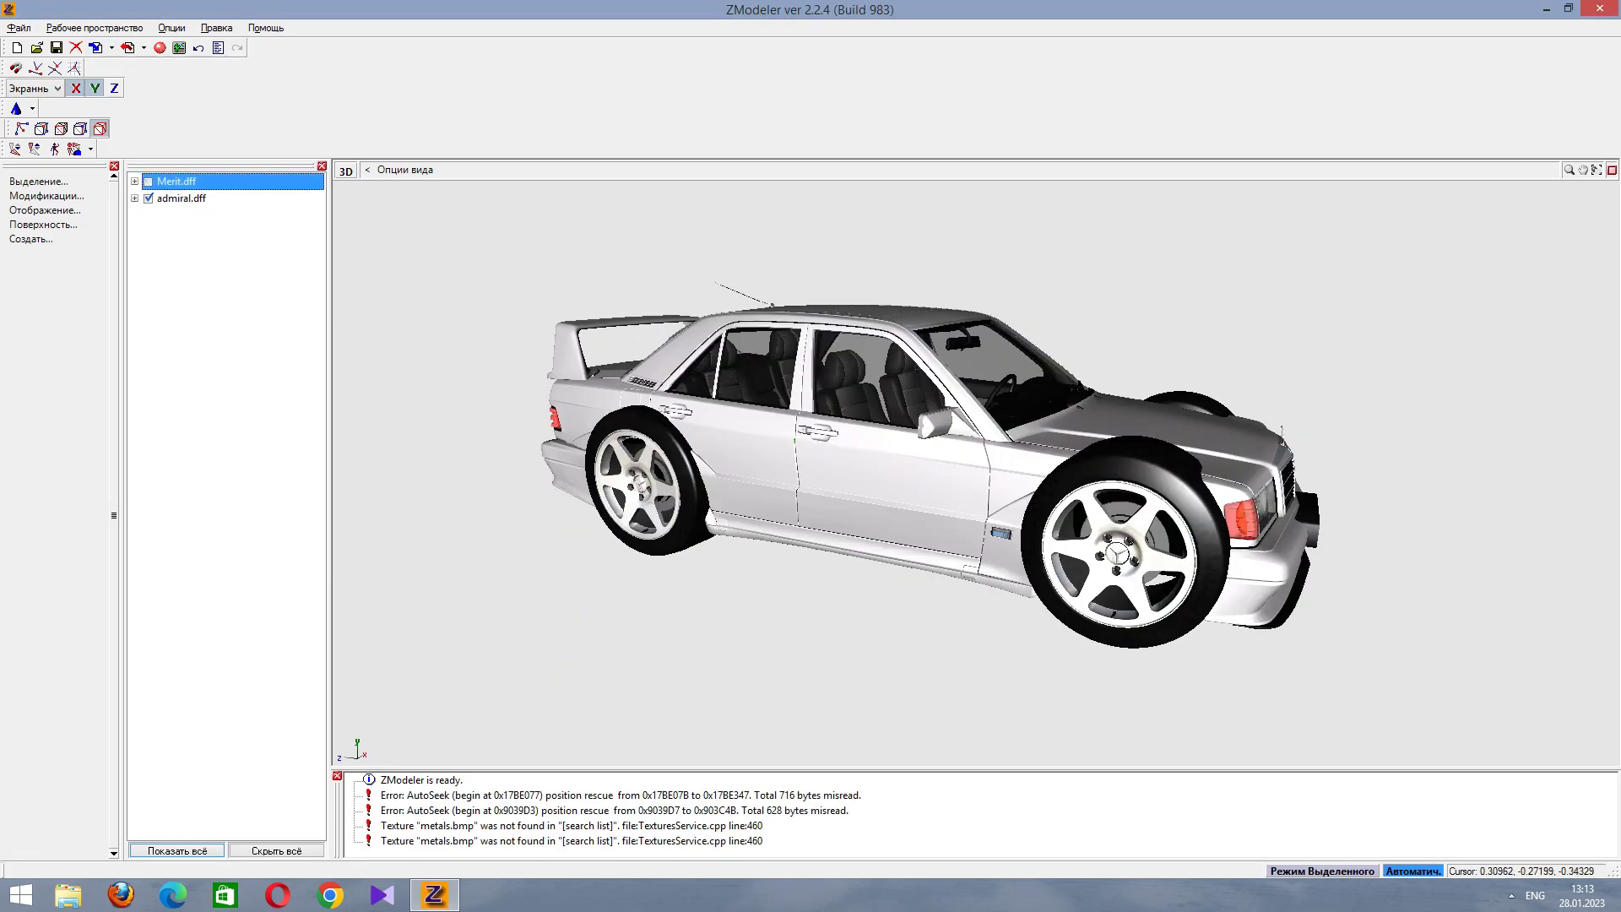
middle_click_drag(971, 465, 1038, 456)
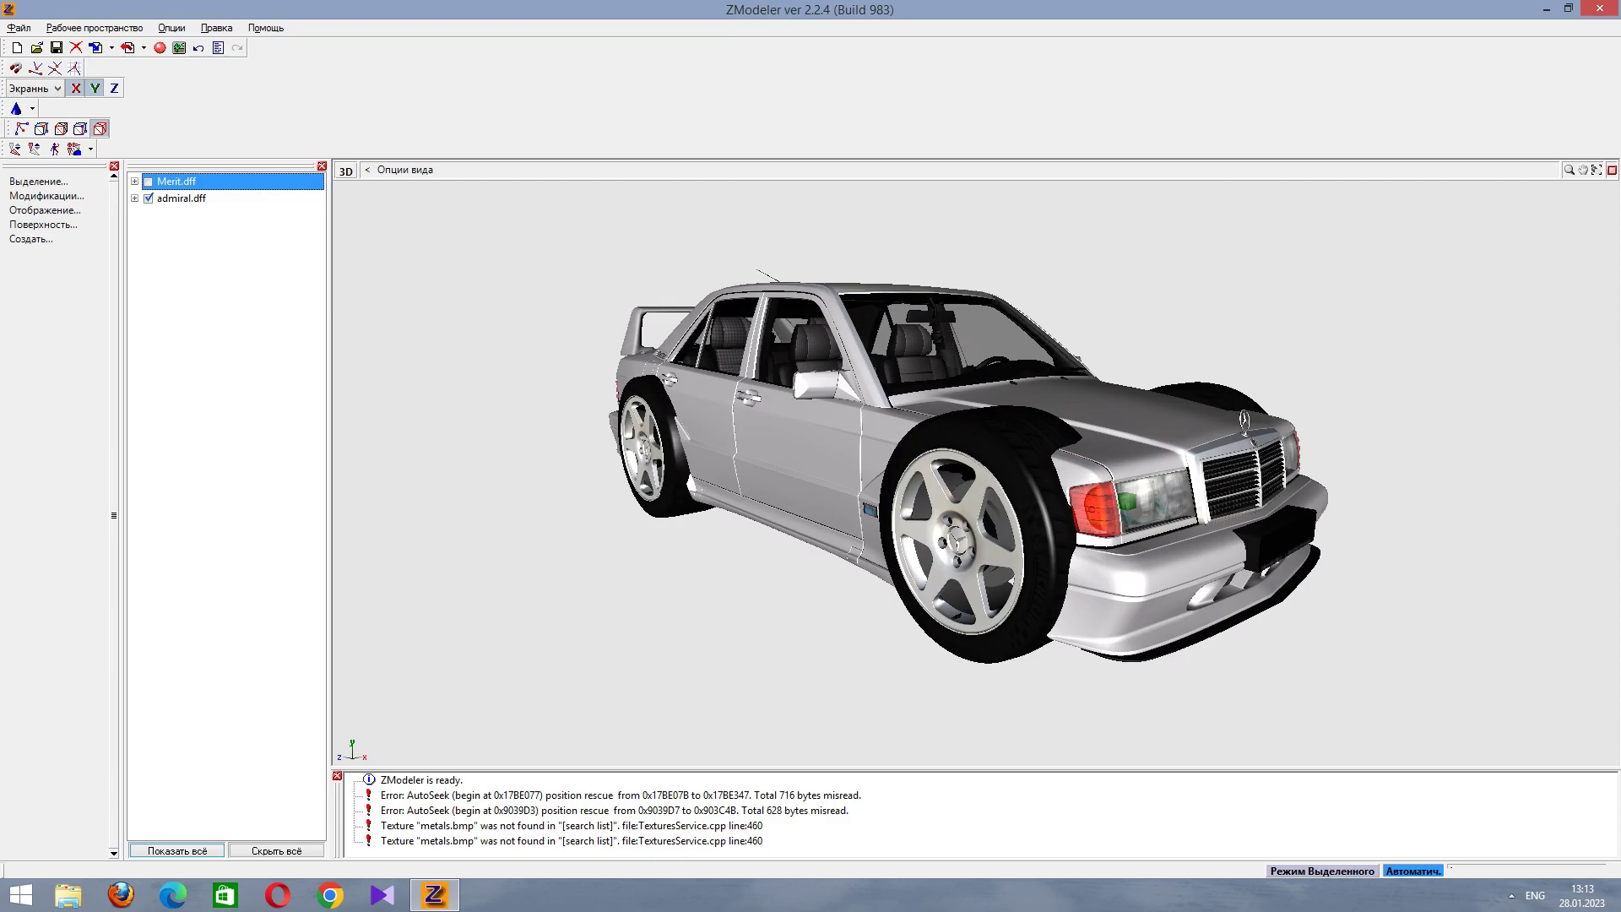
Expand the admiral.dff hierarchy to its wheel dummies and check the wheel under wheel_rb_dummy.
left_click(135, 197)
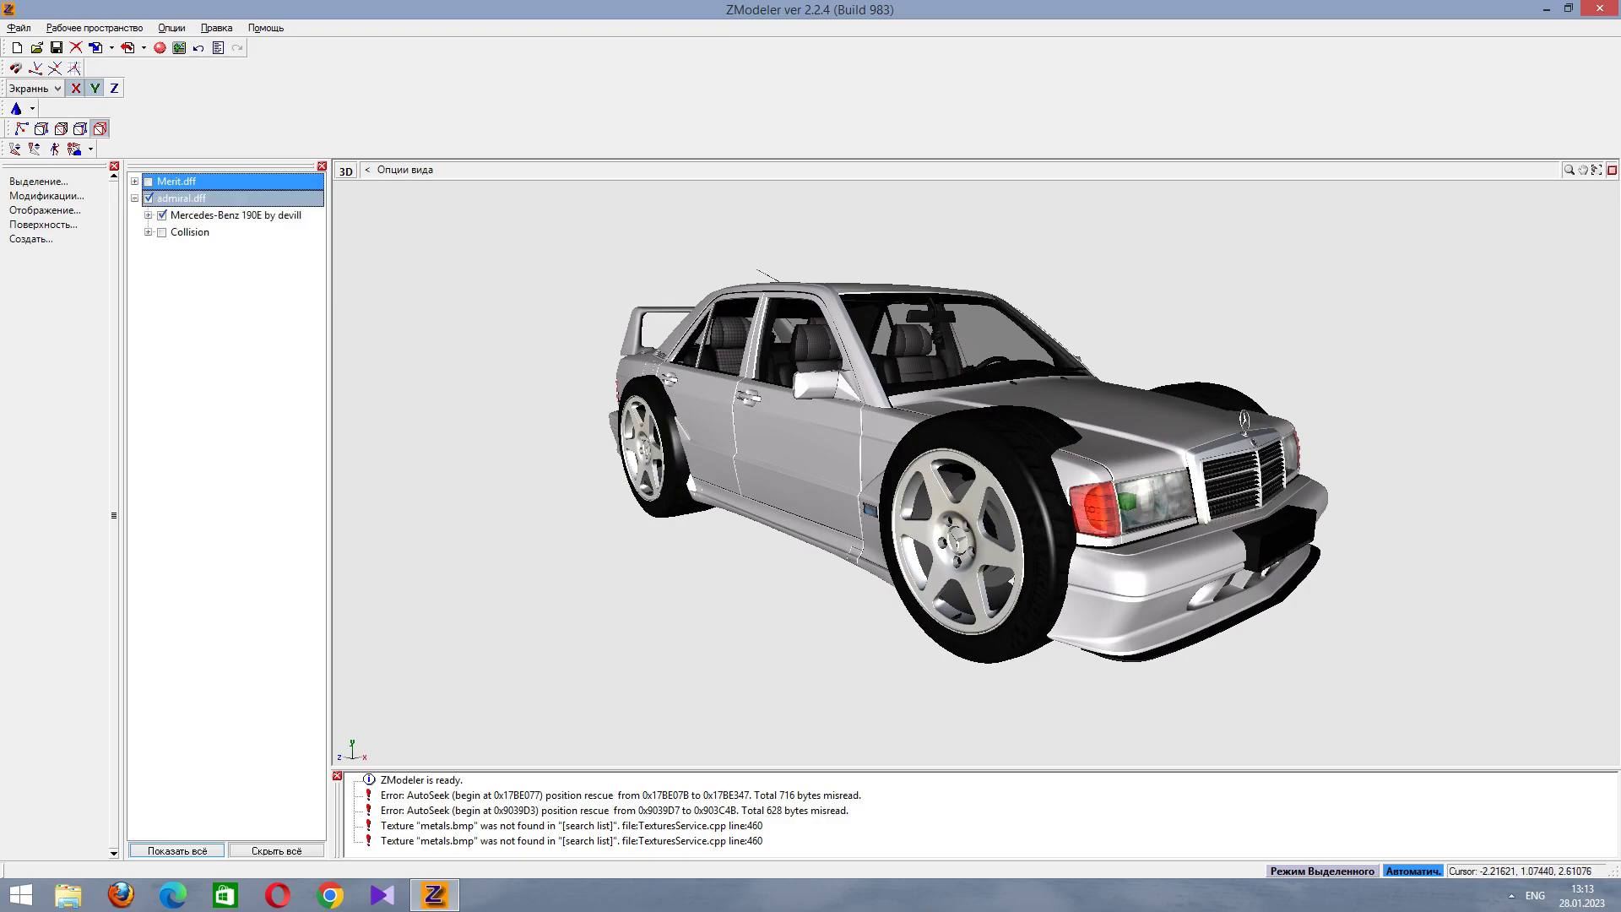
left_click(148, 214)
key("Down")
key("Right")
key("Left")
key("Right")
key("Down")
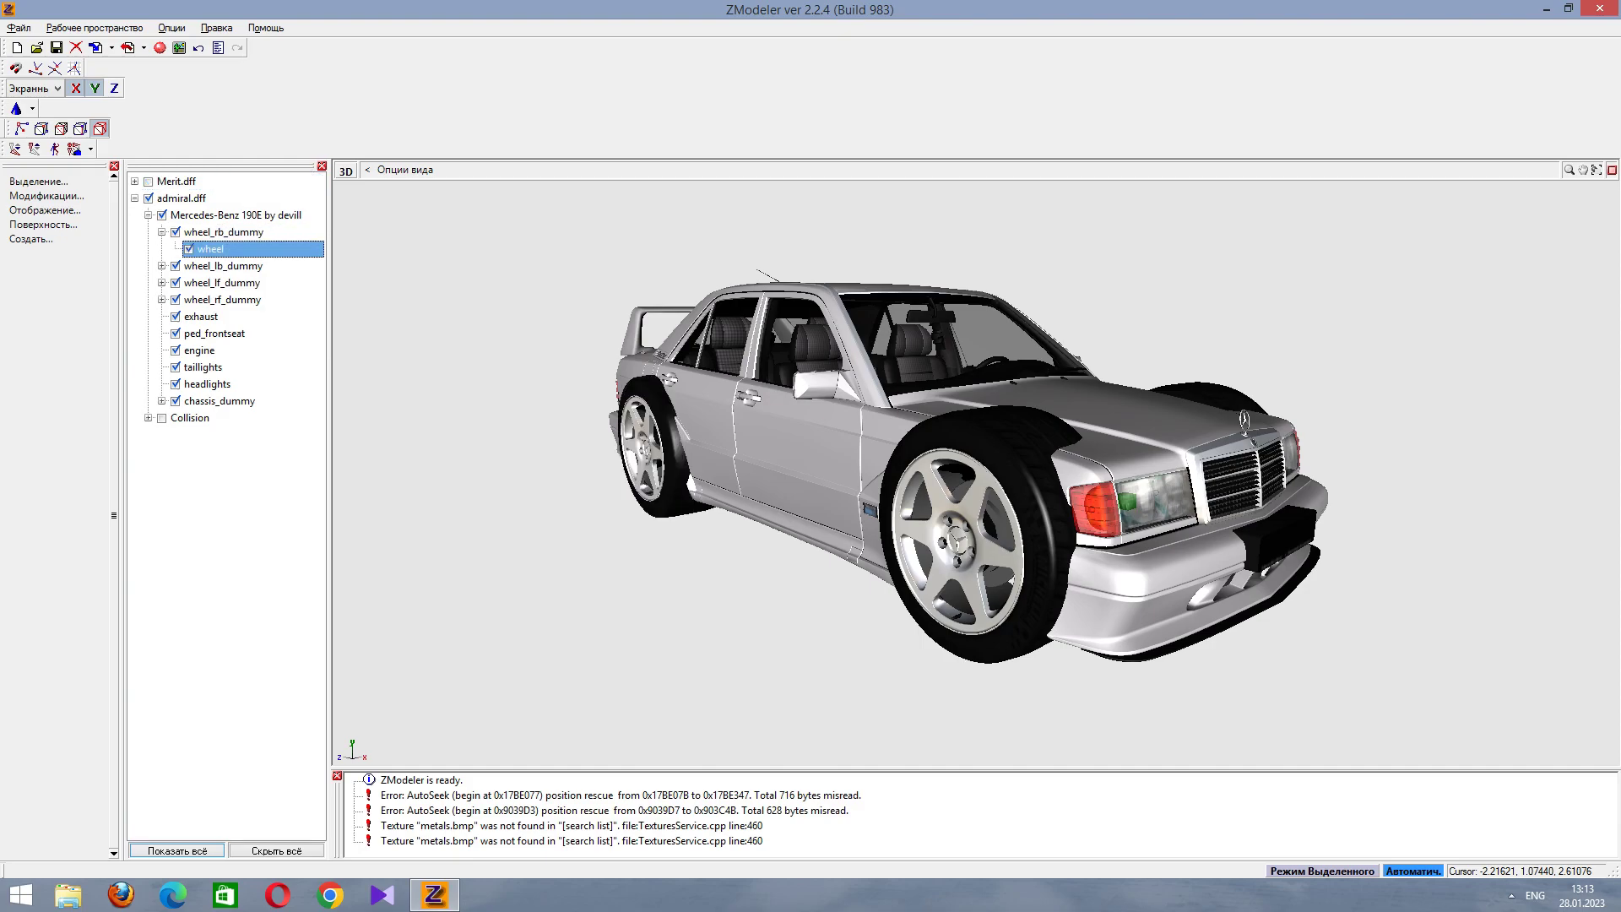
key("Left")
key("Left")
Move the Mercedes wheel out of wheel_rf_dummy to the root of the scene hierarchy.
key("Down")
key("Down")
key("Down")
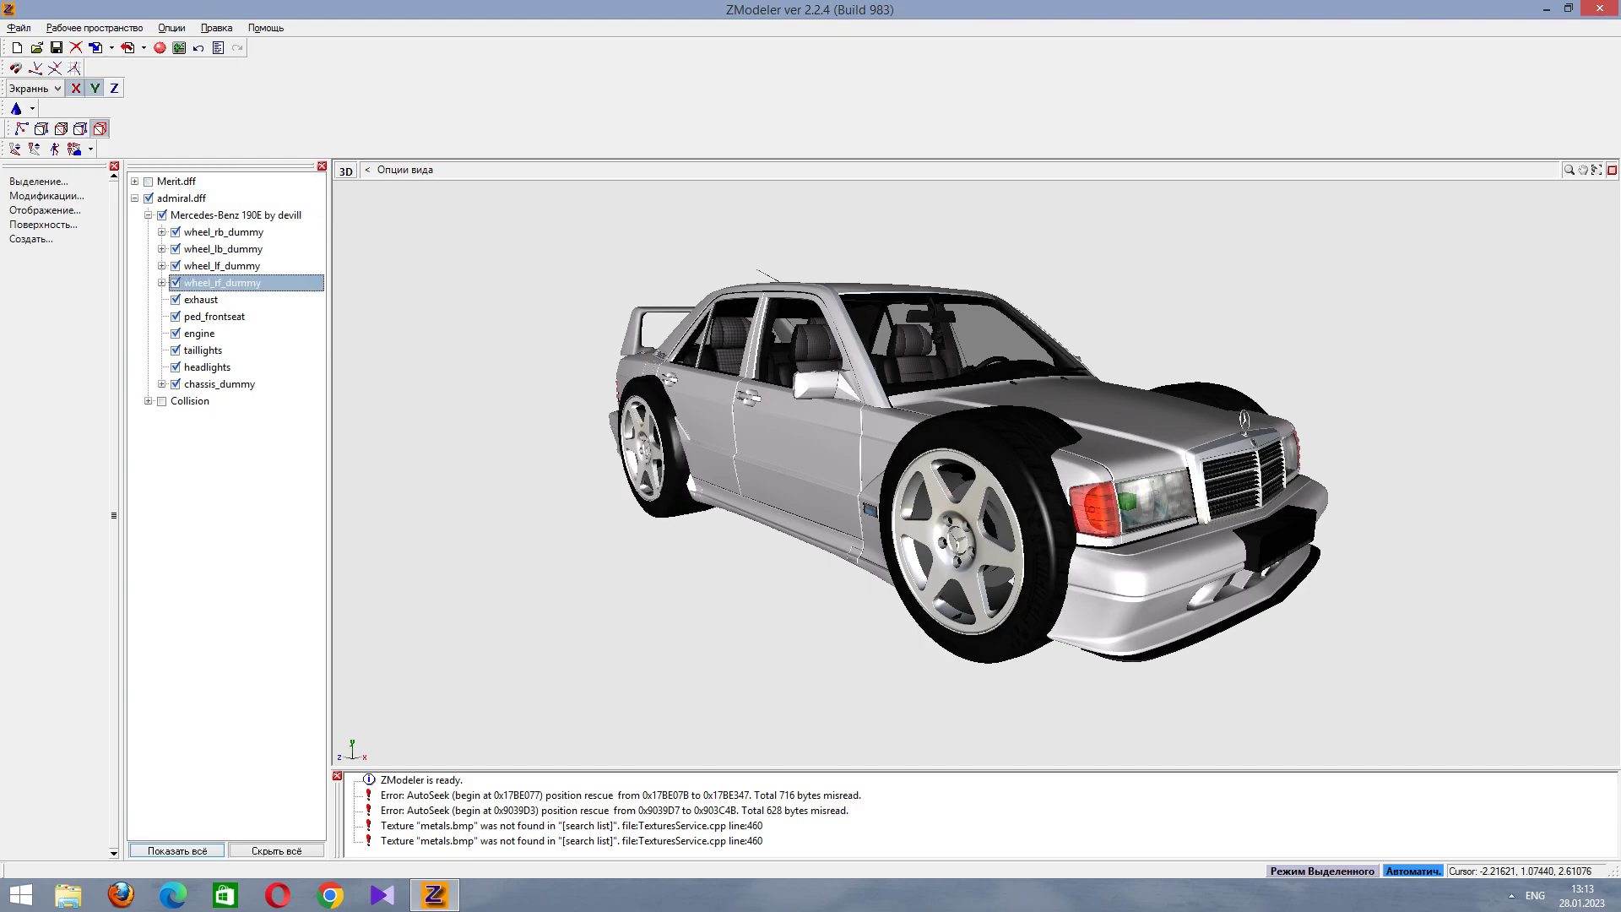
key("Right")
key("Down")
left_click_drag(211, 300, 170, 417)
Collapse the admiral.dff hierarchy and delete it, keeping only the detached Mercedes wheel.
left_click(222, 249)
key("Left")
key("Up")
key("Left")
key("shift+F10")
key("Right")
key("Return")
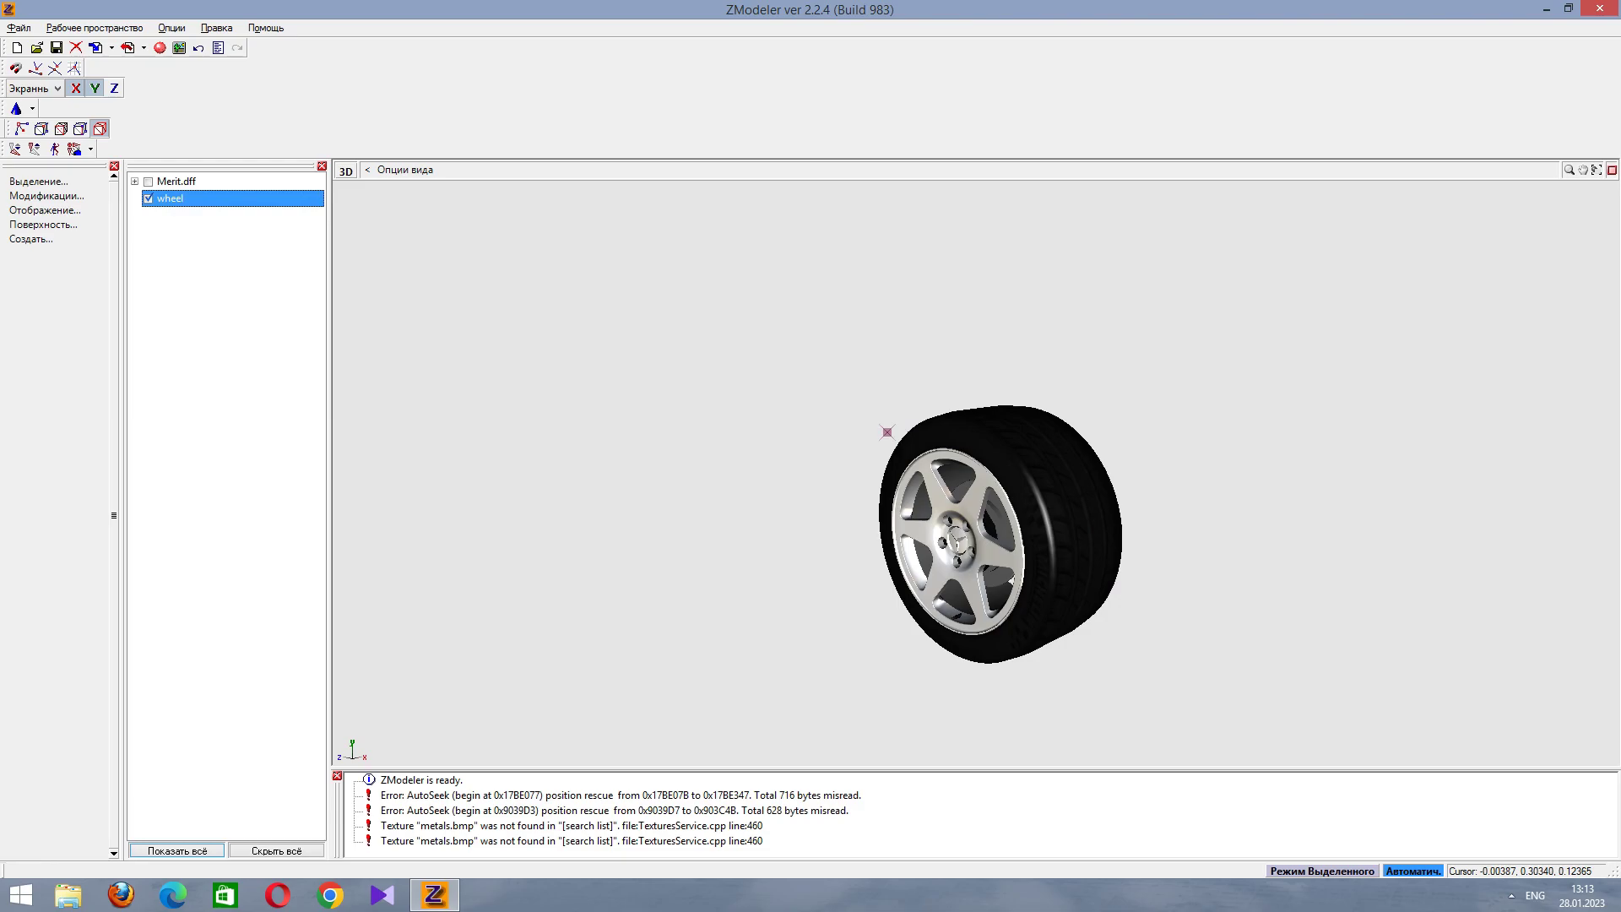
Show Merit.dff again, expand its E38 node and hide chassis_dummy.
key("Up")
key("space")
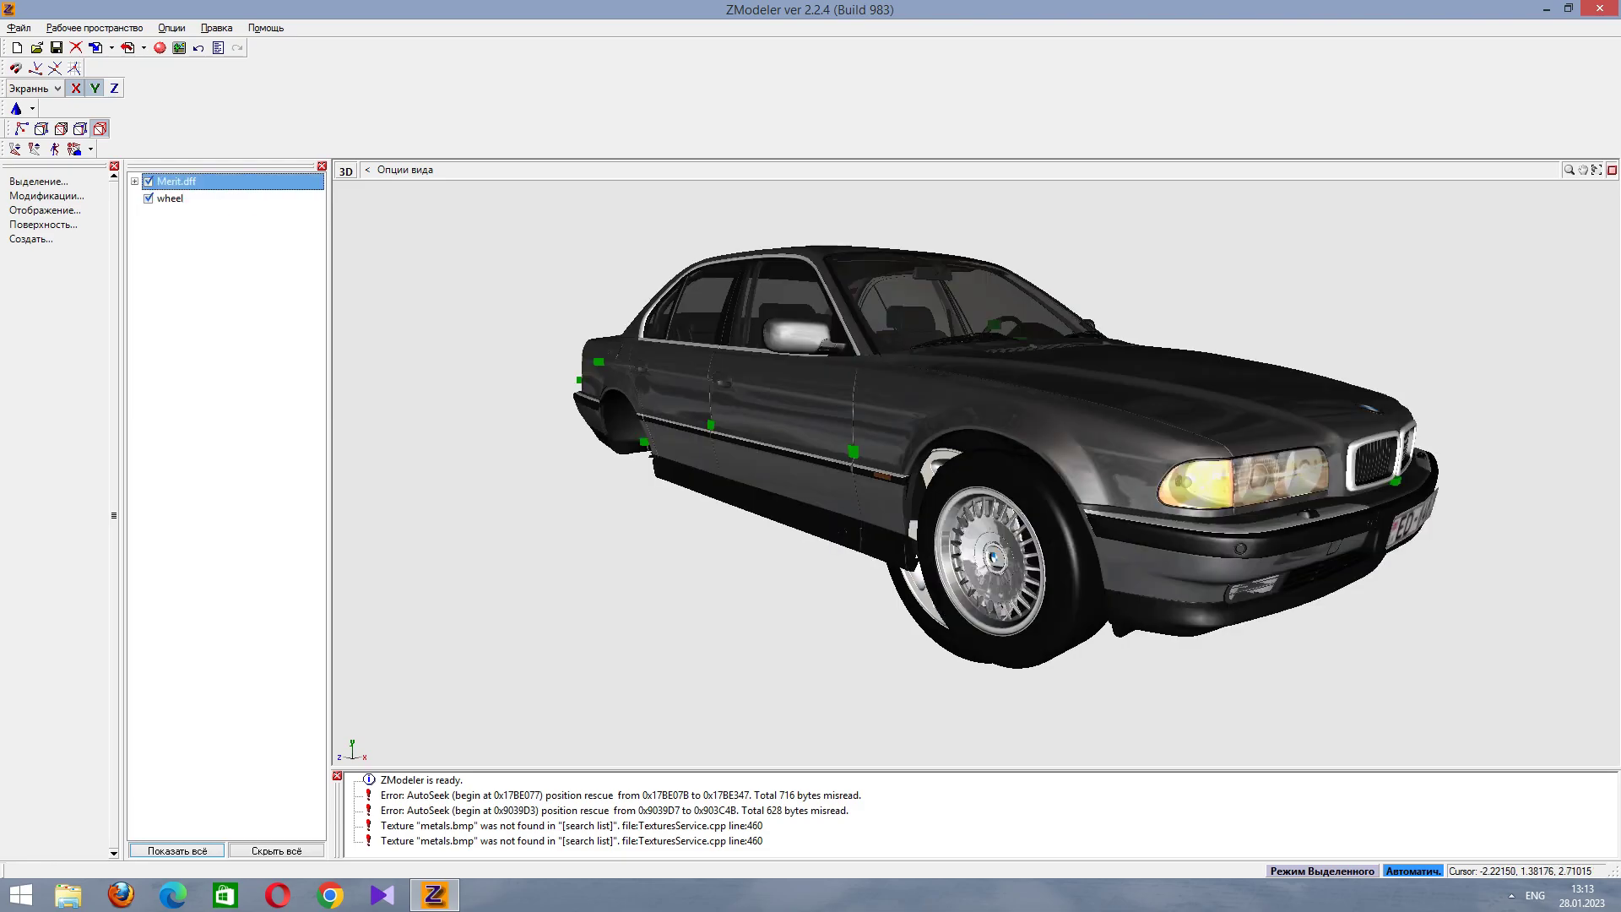
key("Down")
key("Up")
key("Right")
key("Down")
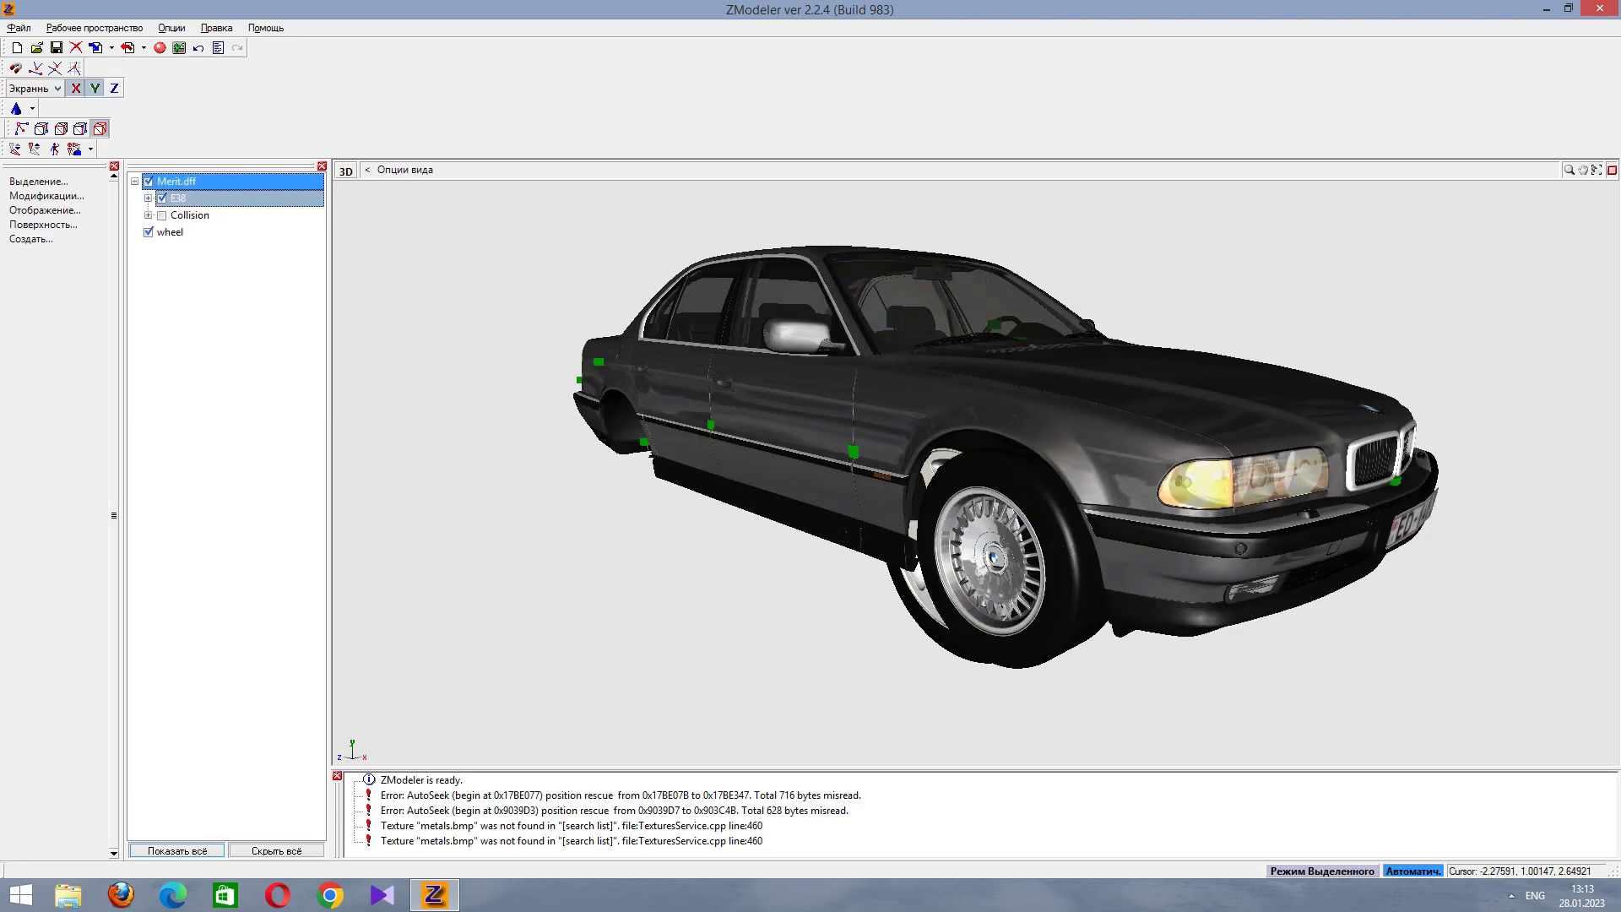
key("Right")
key("e")
key("Up")
key("space")
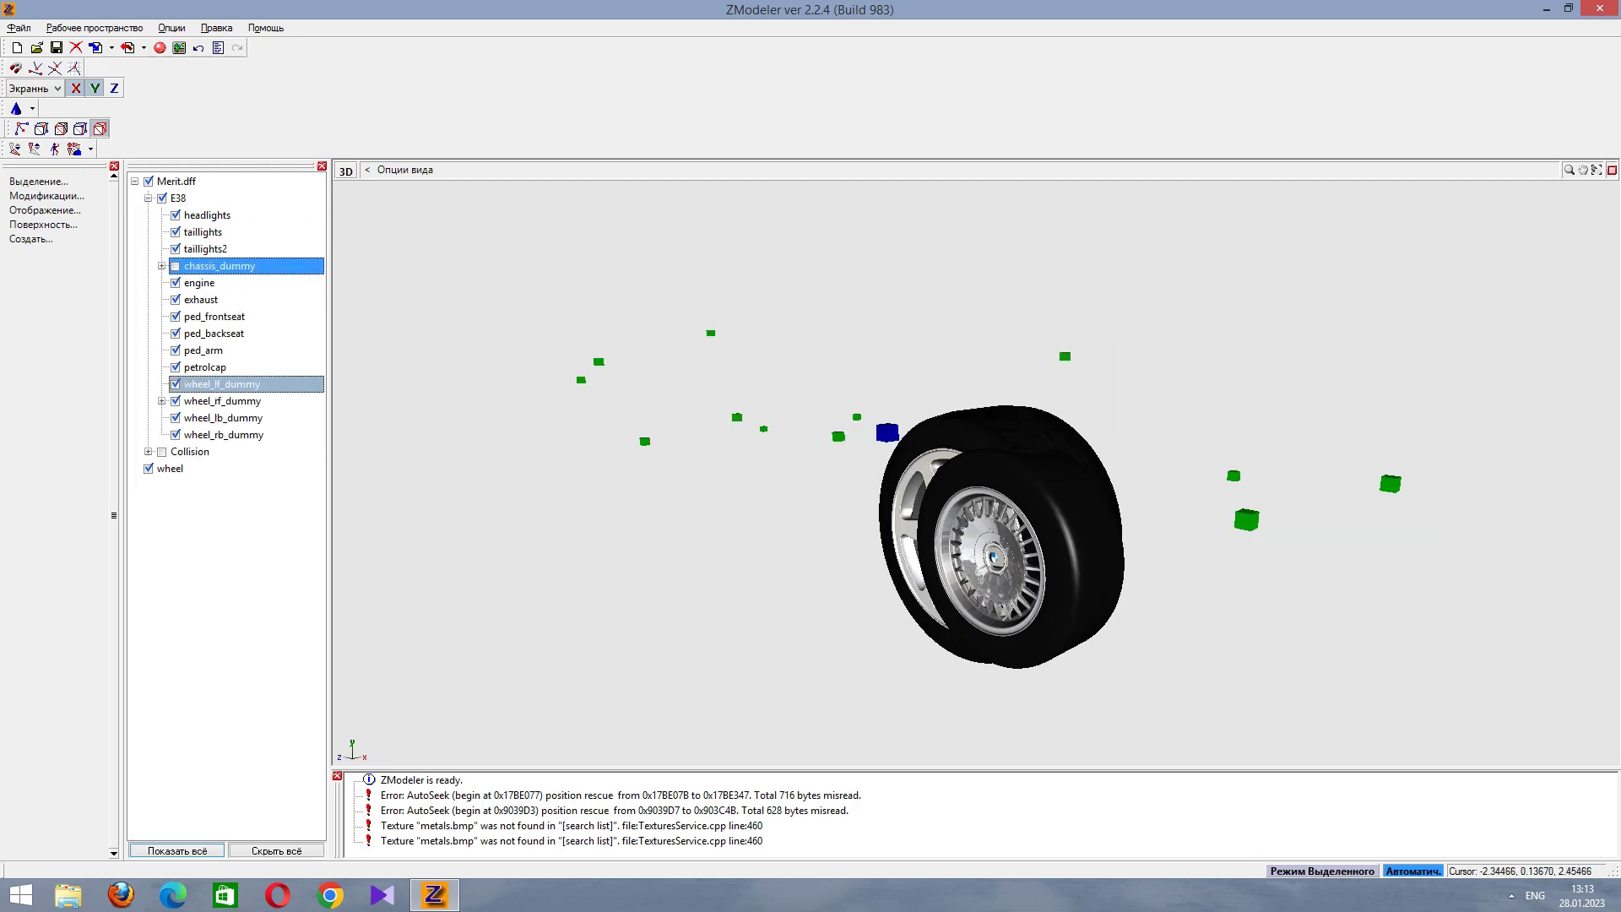
Hide the E38's light, engine, exhaust, ped and petrolcap dummies so only the wheel dummies stay displayed.
left_click(176, 367)
left_click(175, 350)
left_click(176, 315)
left_click(176, 299)
left_click(175, 282)
left_click(176, 333)
left_click(176, 232)
left_click(176, 215)
left_click(176, 249)
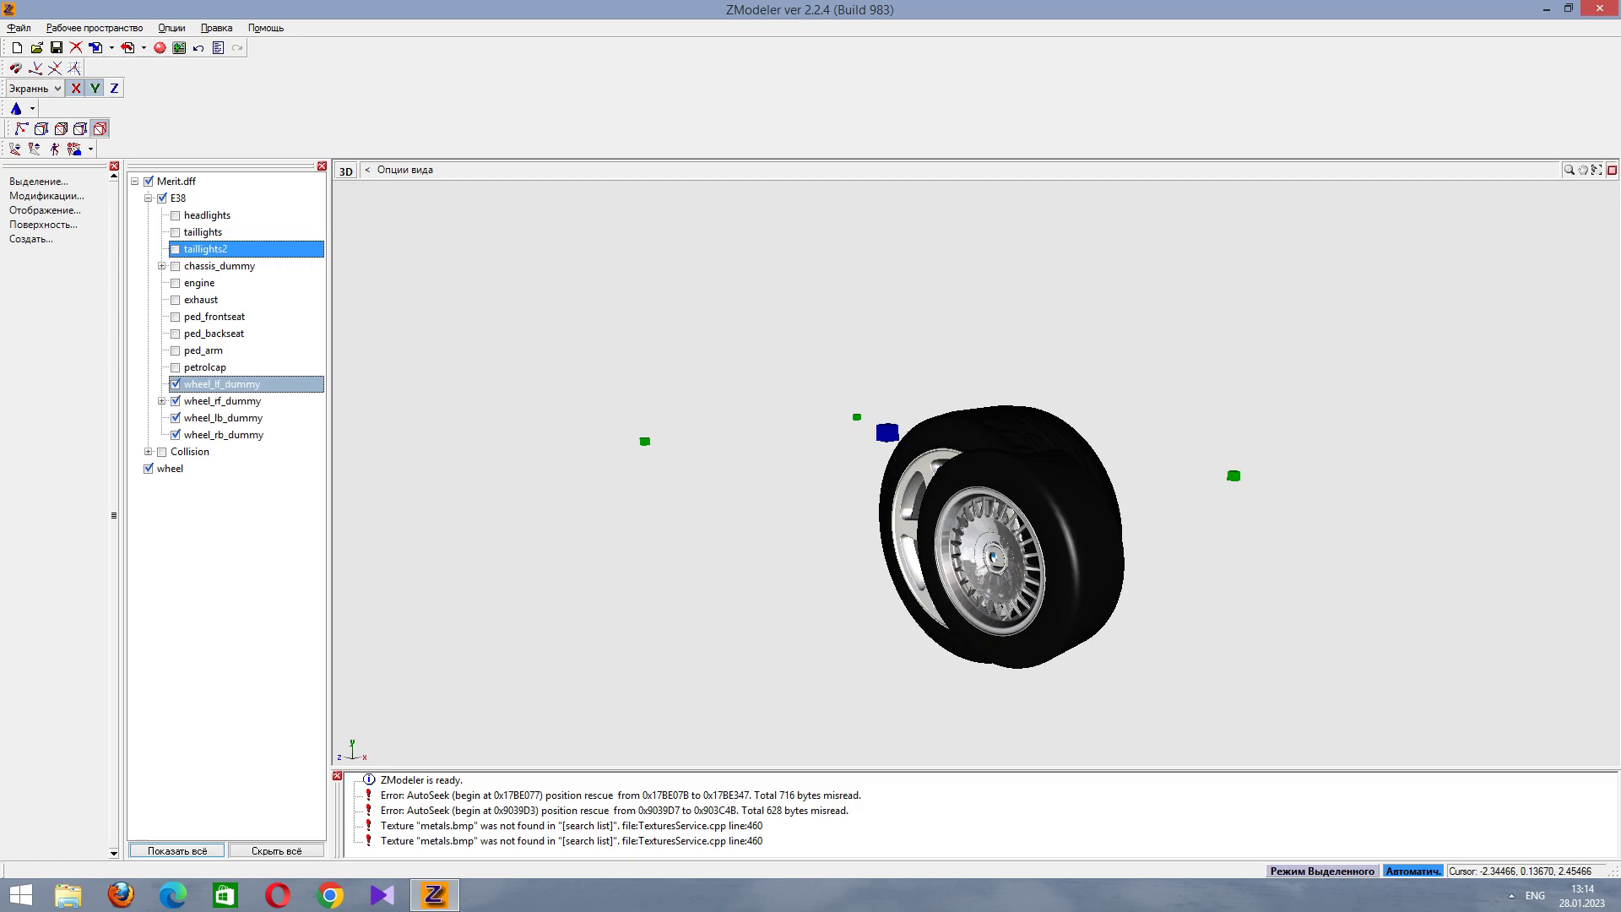
Move the Mercedes wheel clear of the BMW wheel in the maximized left view.
left_click(222, 400)
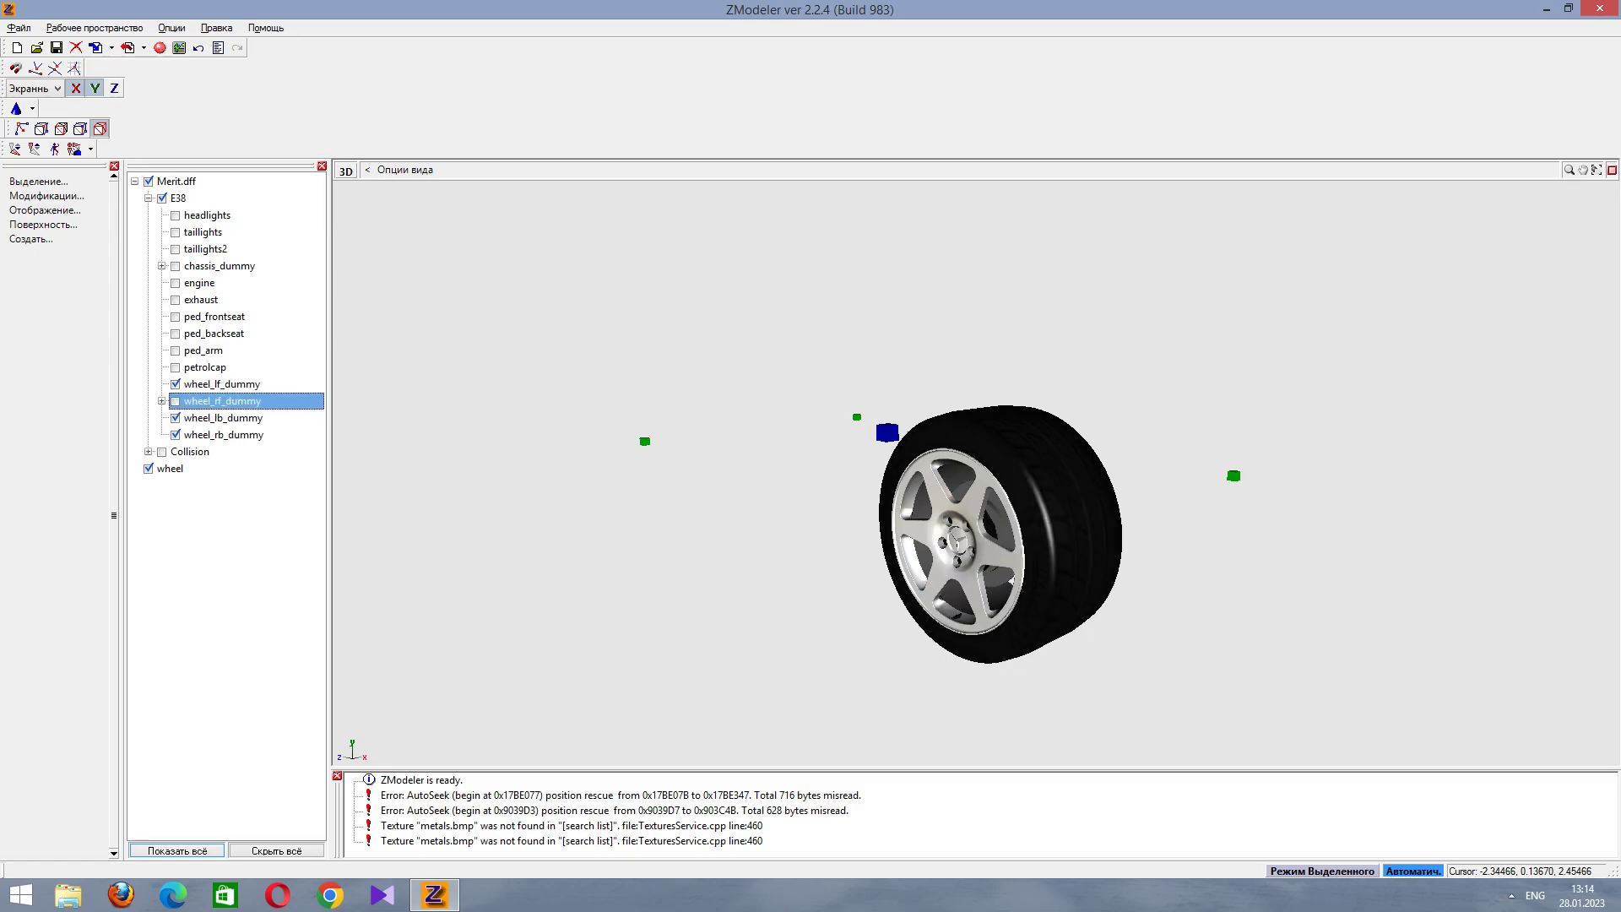
key("alt+w")
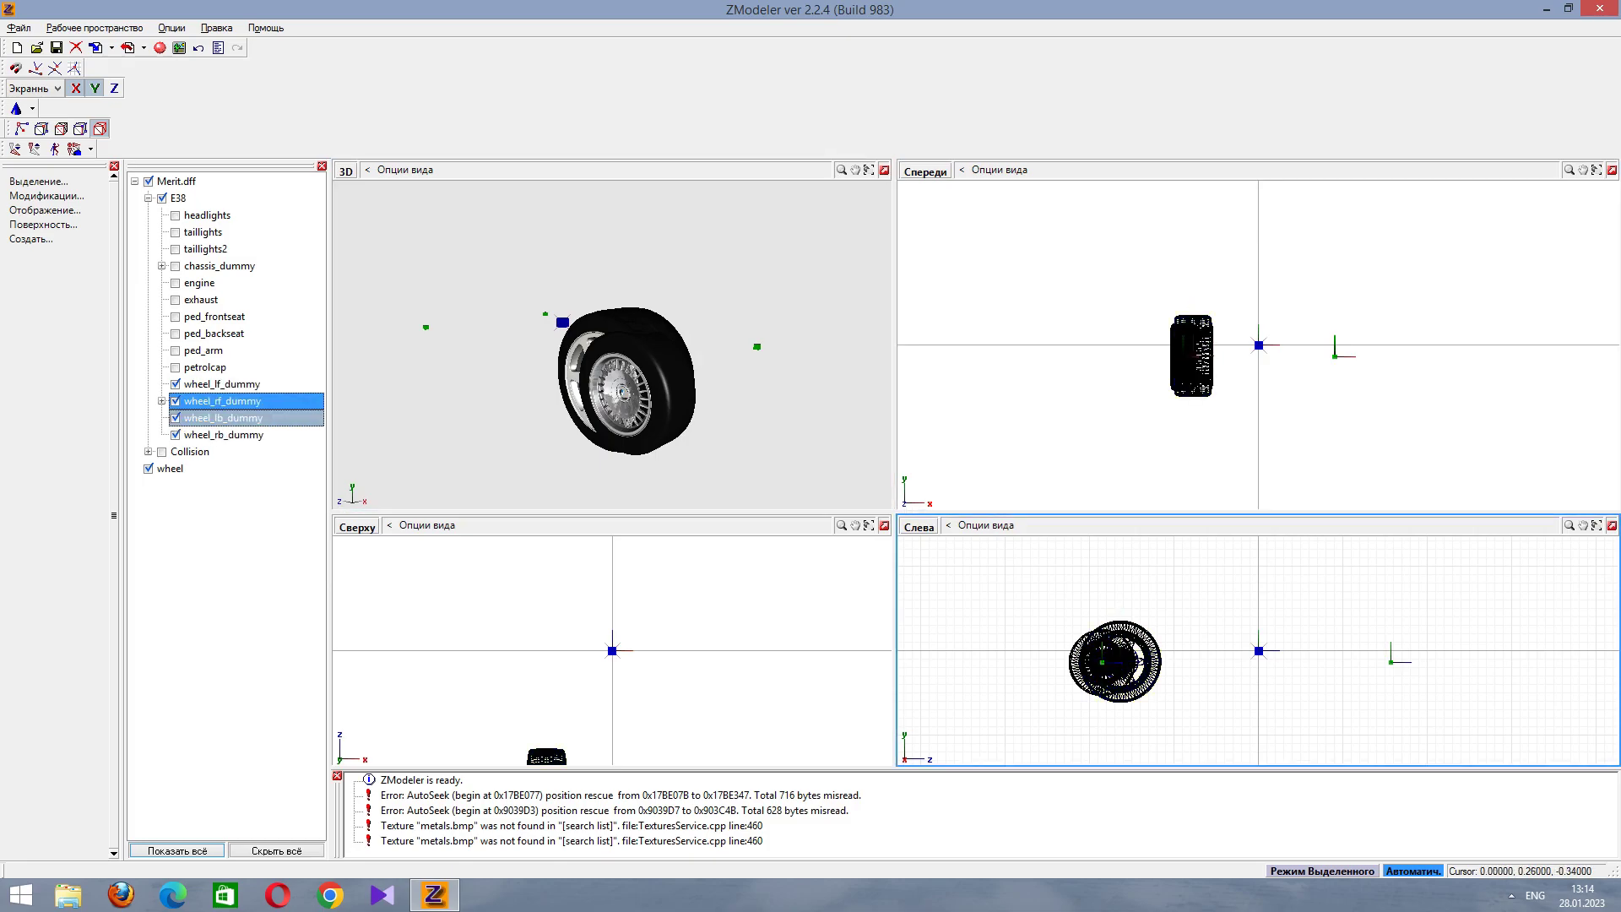
key("alt+w")
scroll(879, 498, "up", 5)
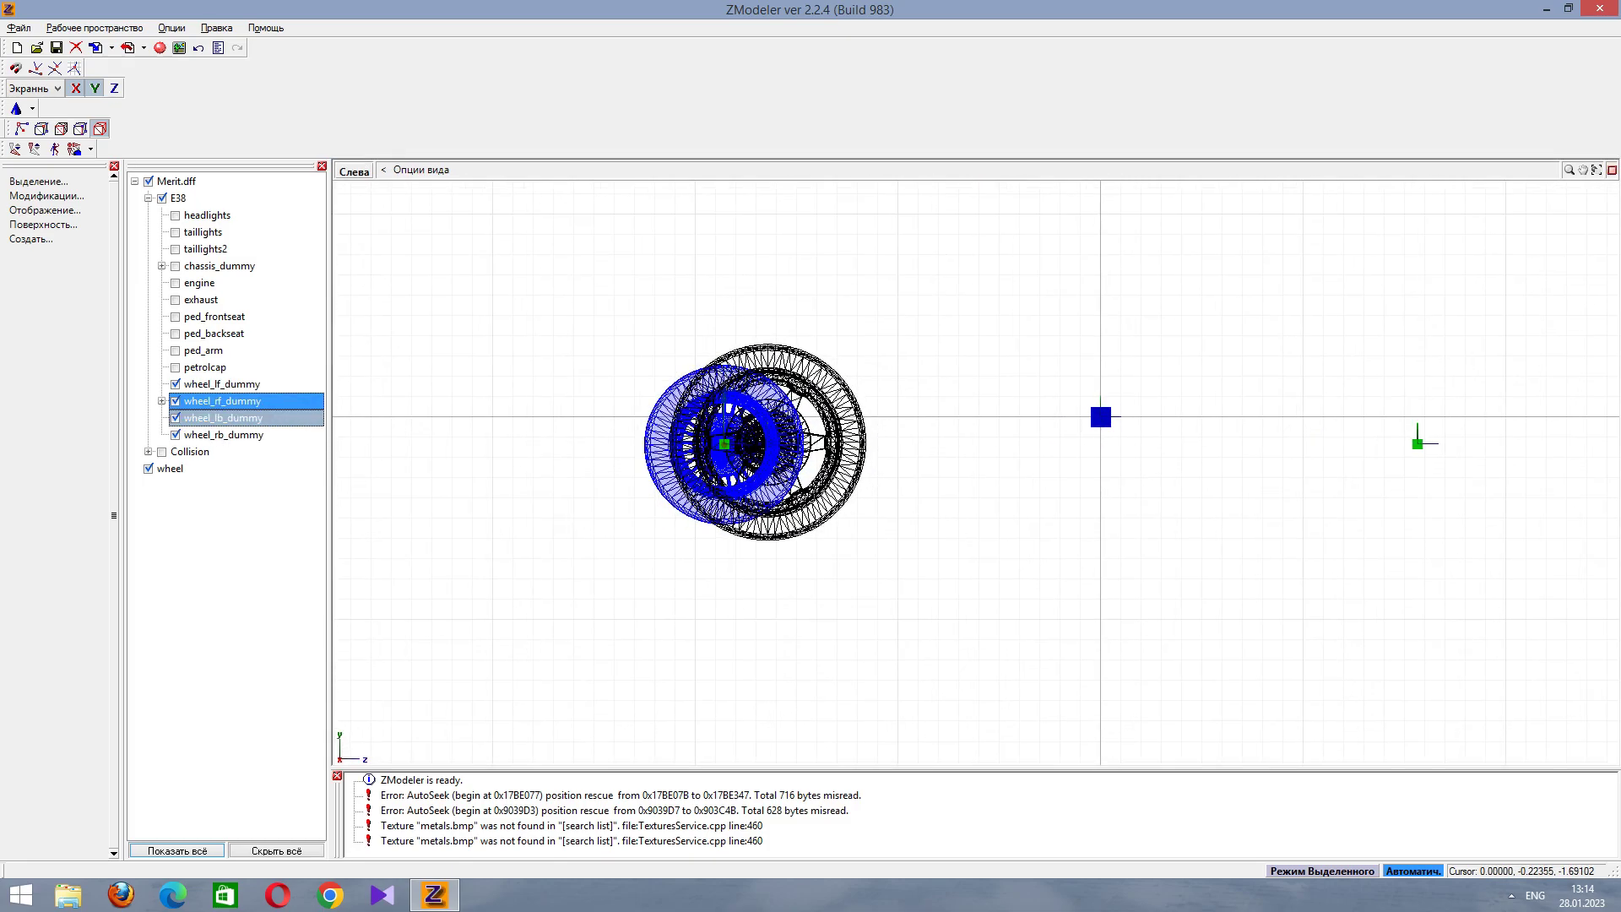
left_click(49, 195)
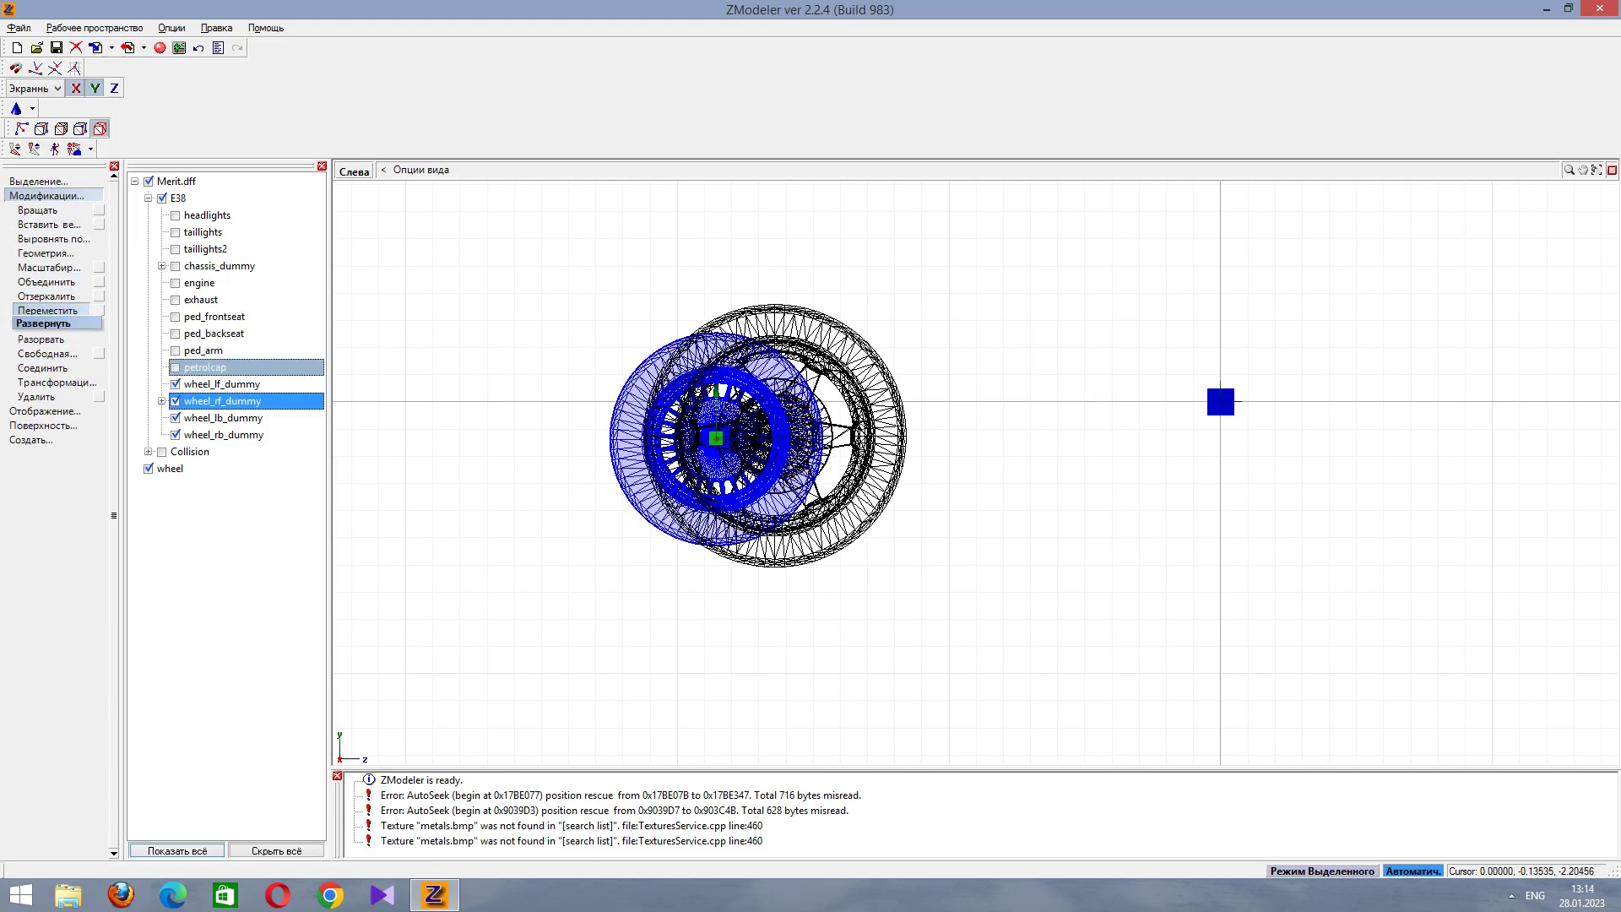
left_click_drag(642, 451, 976, 461)
Check both wheels in the four-view layout, return to the left view and scale up the BMW wheel.
left_click(46, 280)
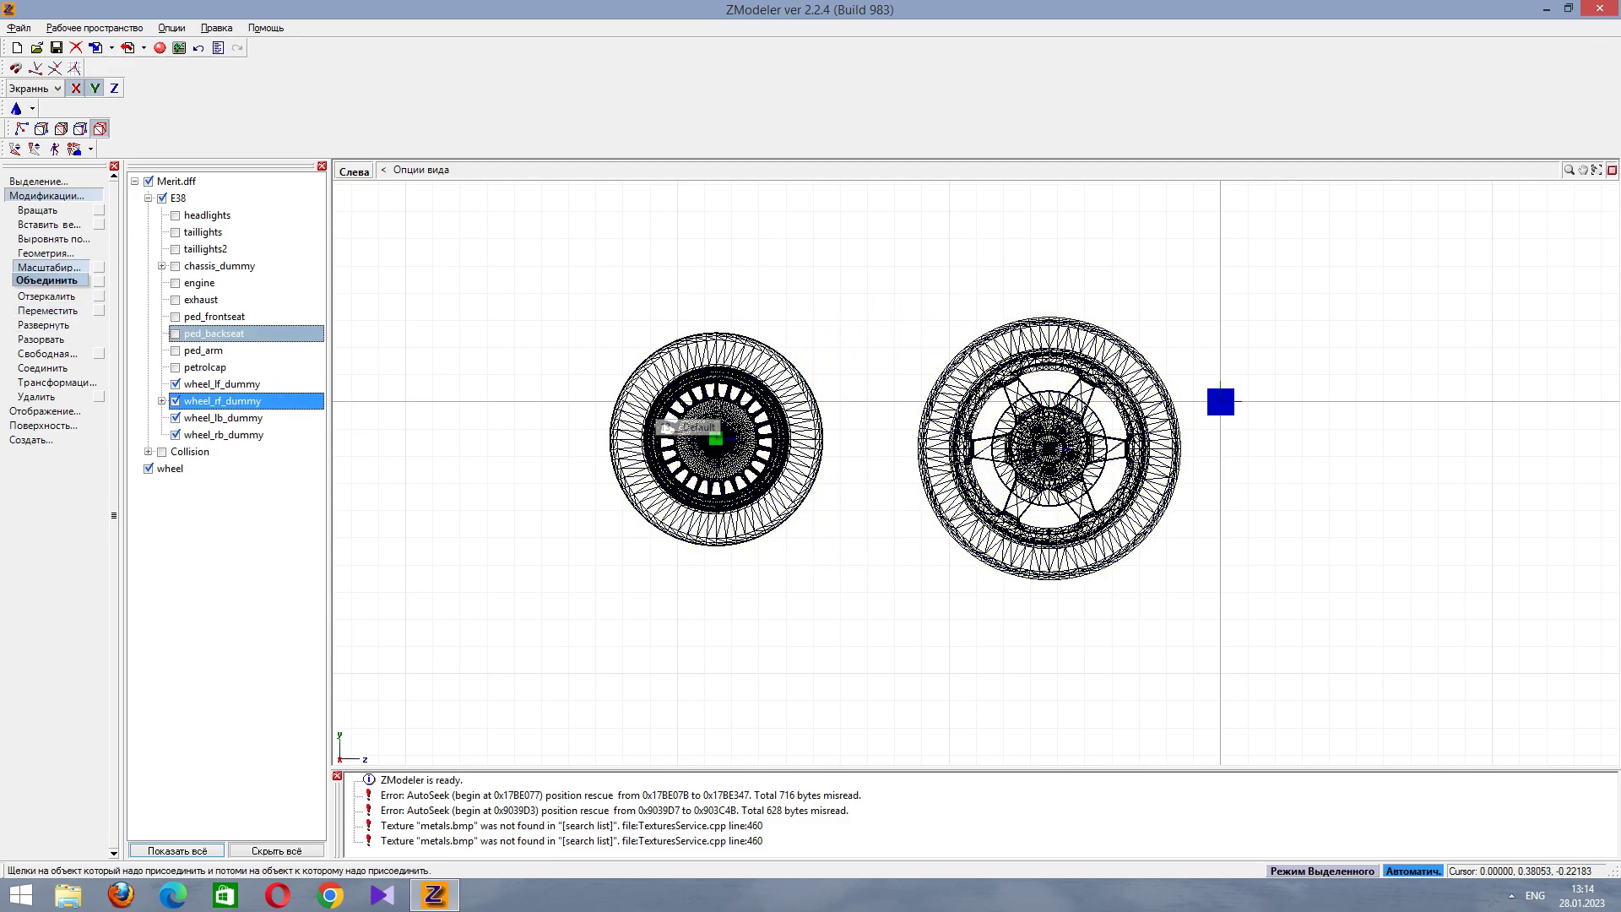
left_click(1612, 170)
mouse_move(613, 338)
middle_mouse_down()
mouse_move(658, 338)
mouse_move(604, 338)
middle_mouse_up()
left_click(1435, 422)
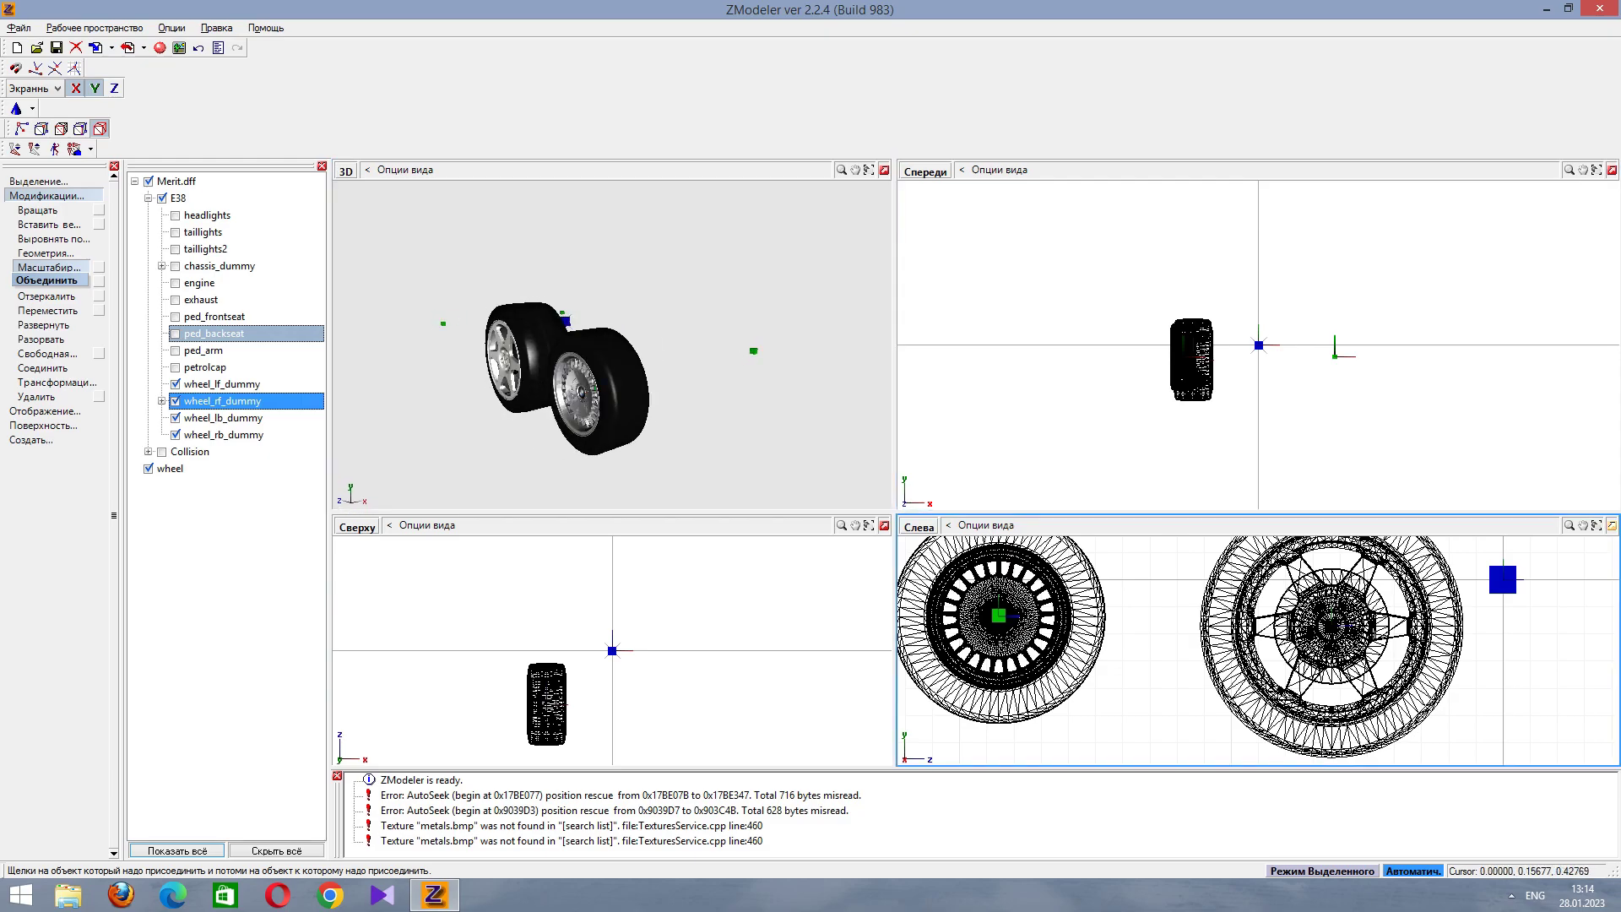
left_click(1612, 525)
mouse_move(716, 439)
left_mouse_down()
mouse_move(699, 440)
mouse_move(716, 422)
left_mouse_up()
Move the enlarged BMW wheel up to the Mercedes wheel and scale it down slightly.
left_click(43, 324)
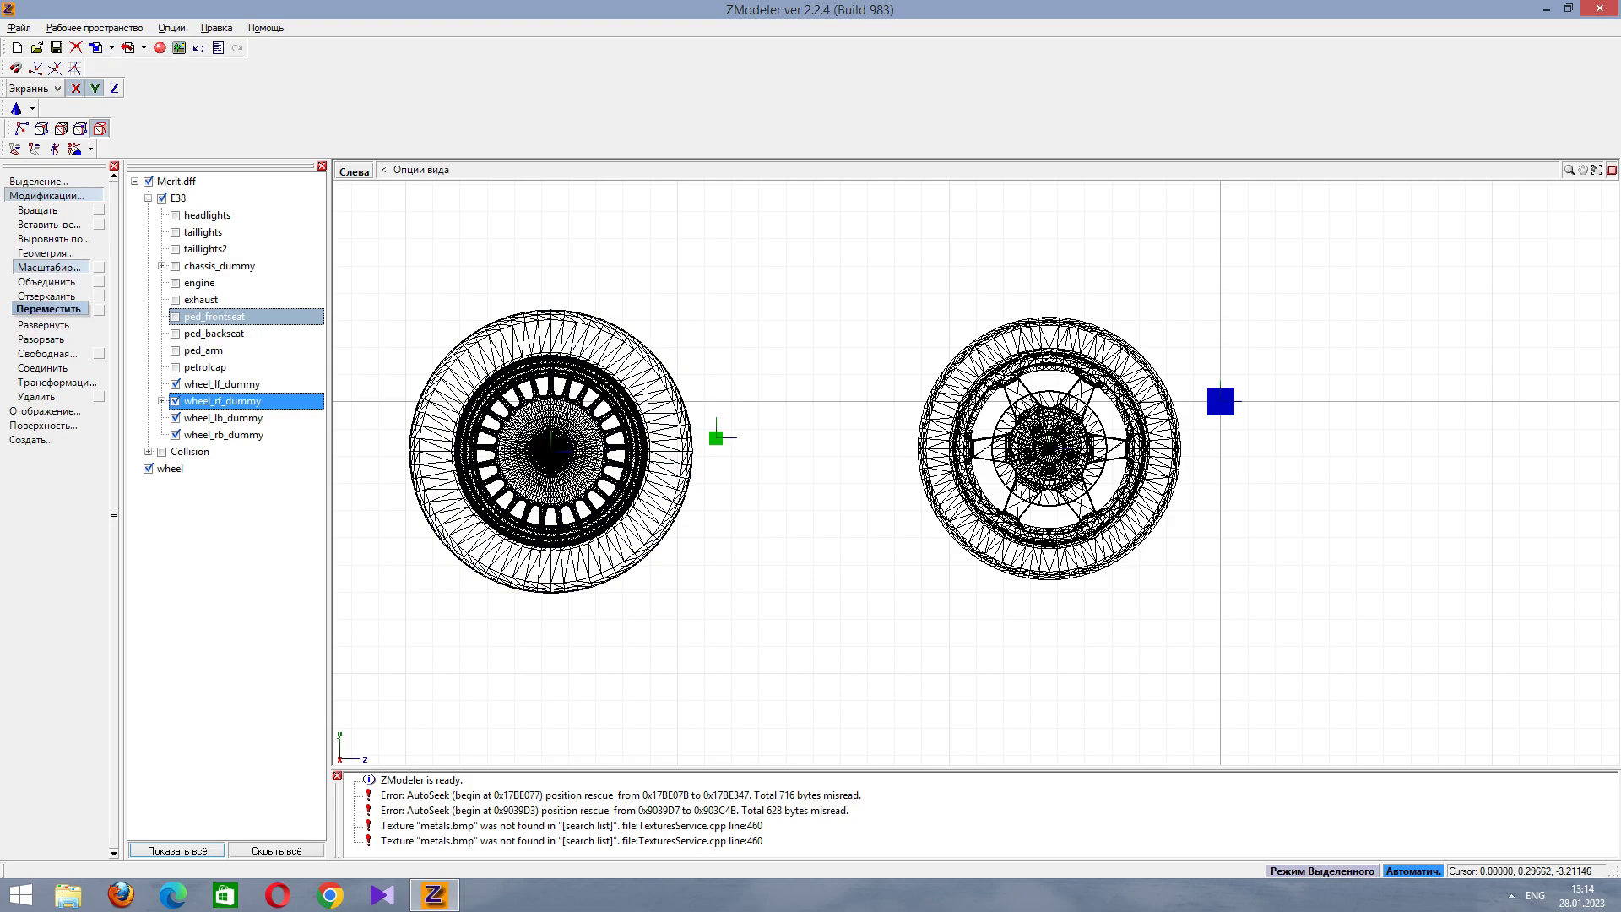
left_click(48, 310)
left_click_drag(638, 376, 950, 388)
left_click(49, 267)
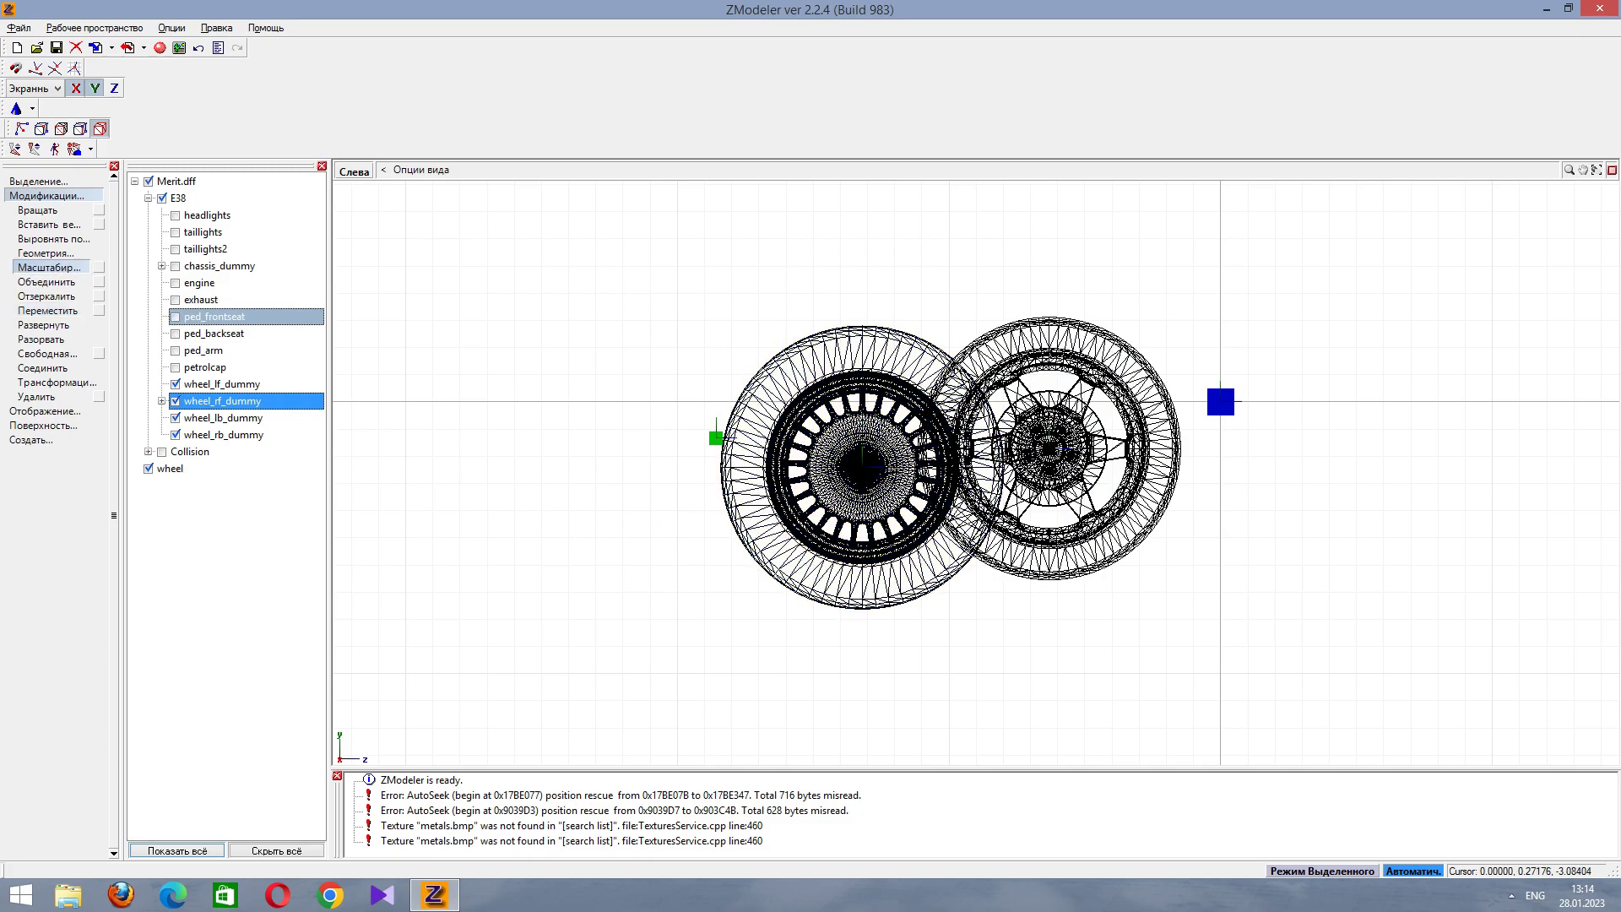
left_click_drag(760, 479, 737, 478)
Try the BMW wheel on top of the Mercedes wheel to compare their sizes, and undo the last moves.
left_click(47, 310)
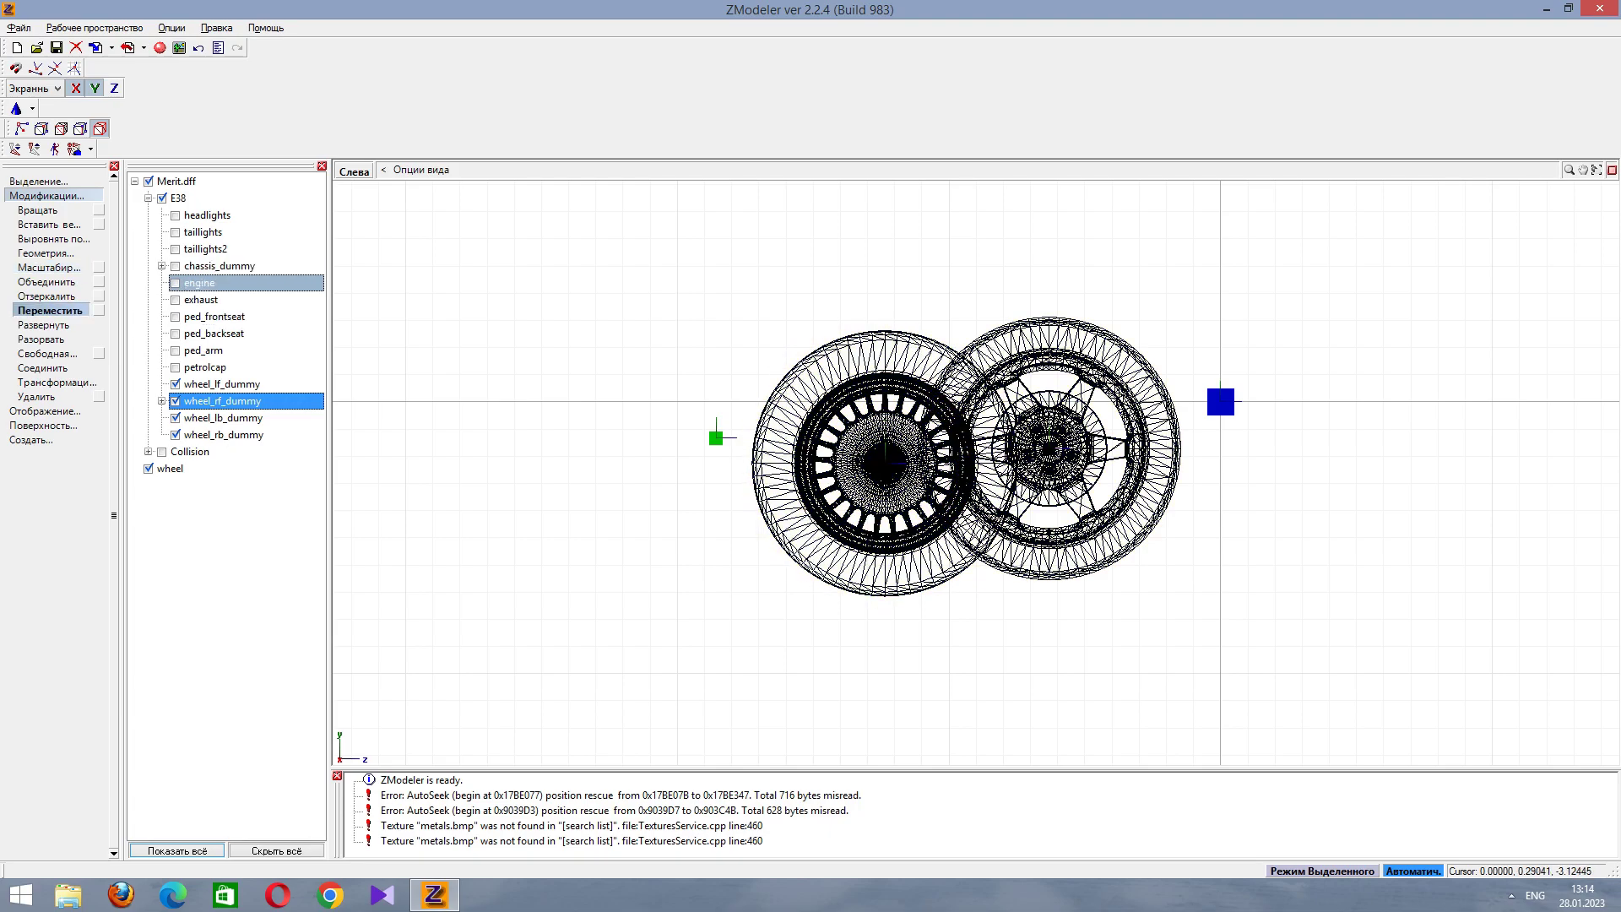
left_click_drag(919, 354, 1085, 339)
key("ctrl+z")
key("ctrl+z")
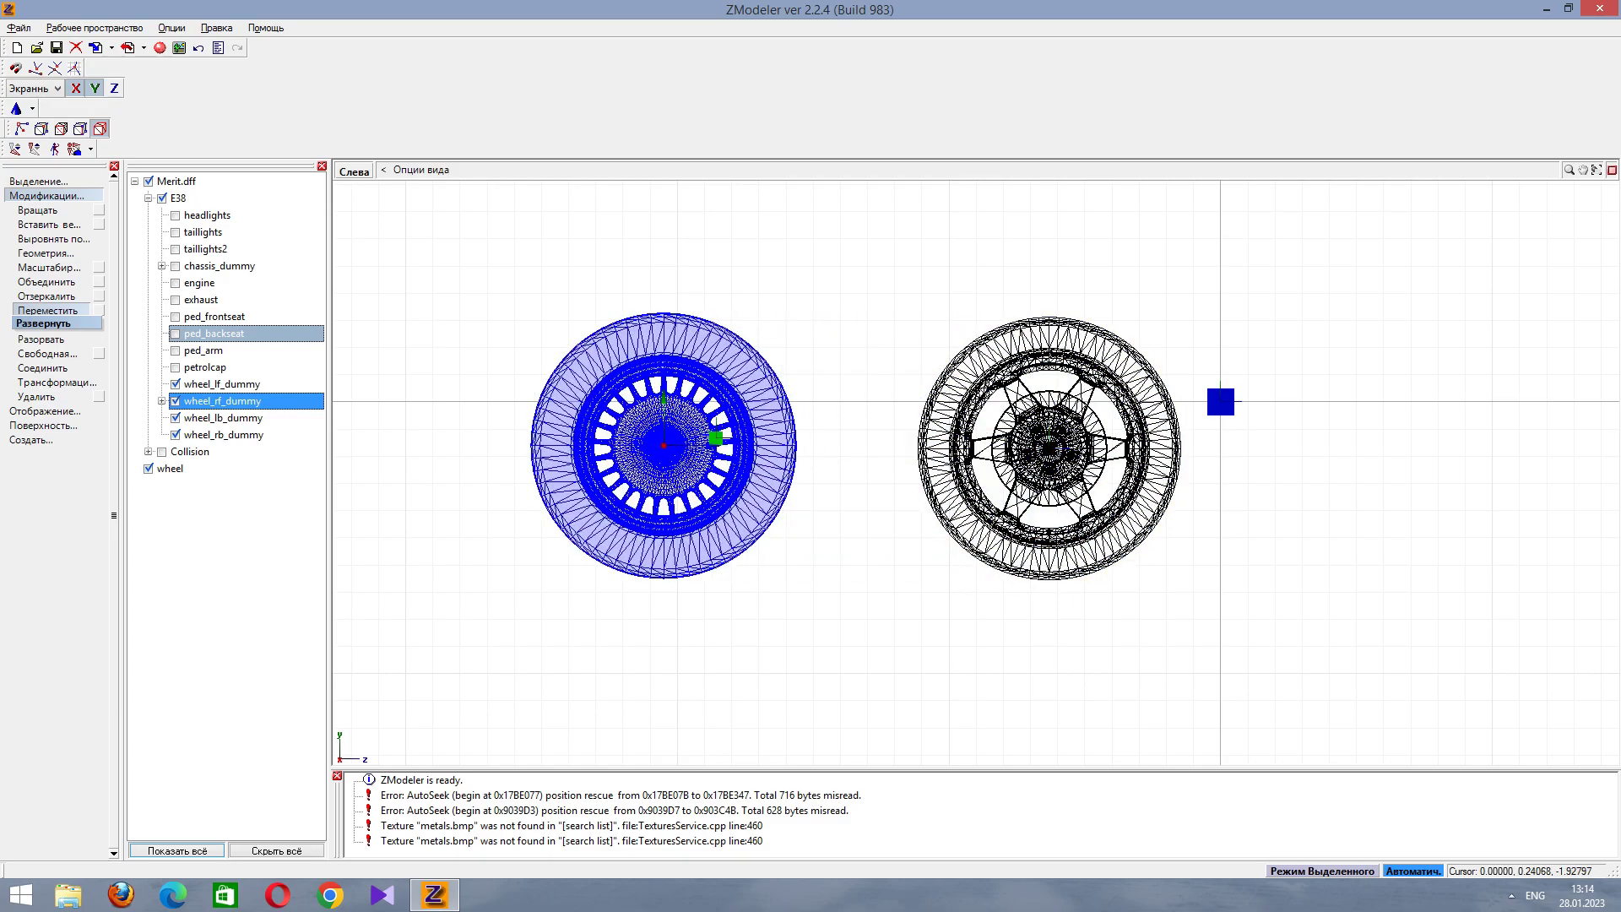
Delete the Mercedes reference wheel and return to the four-view layout.
right_click(969, 396)
mouse_move(1037, 417)
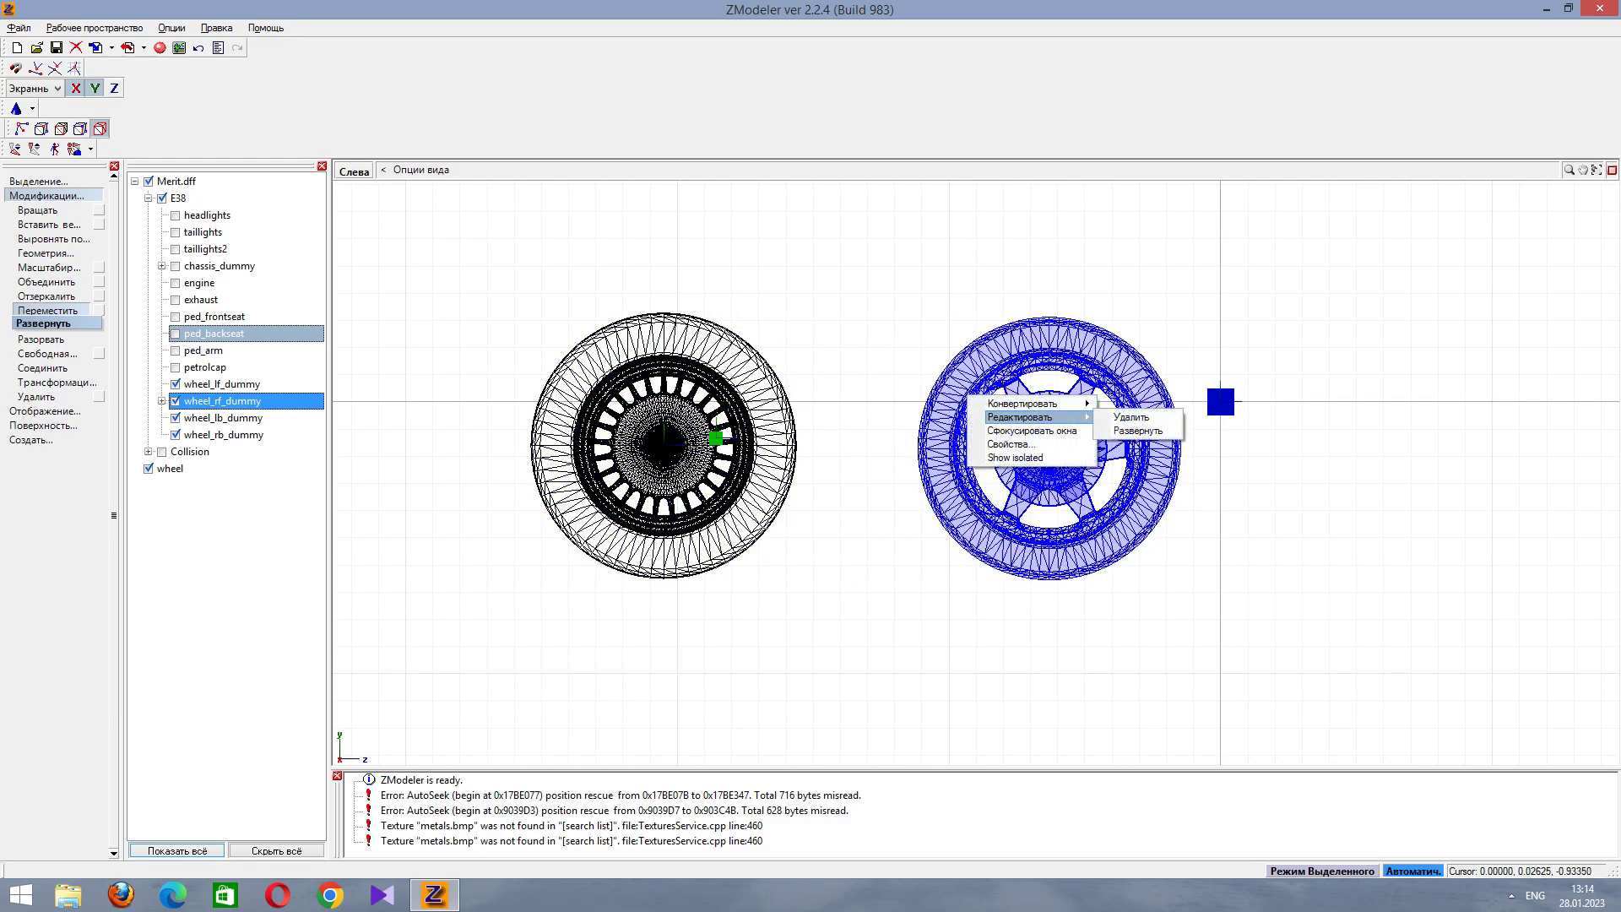
left_click(1131, 417)
key("w")
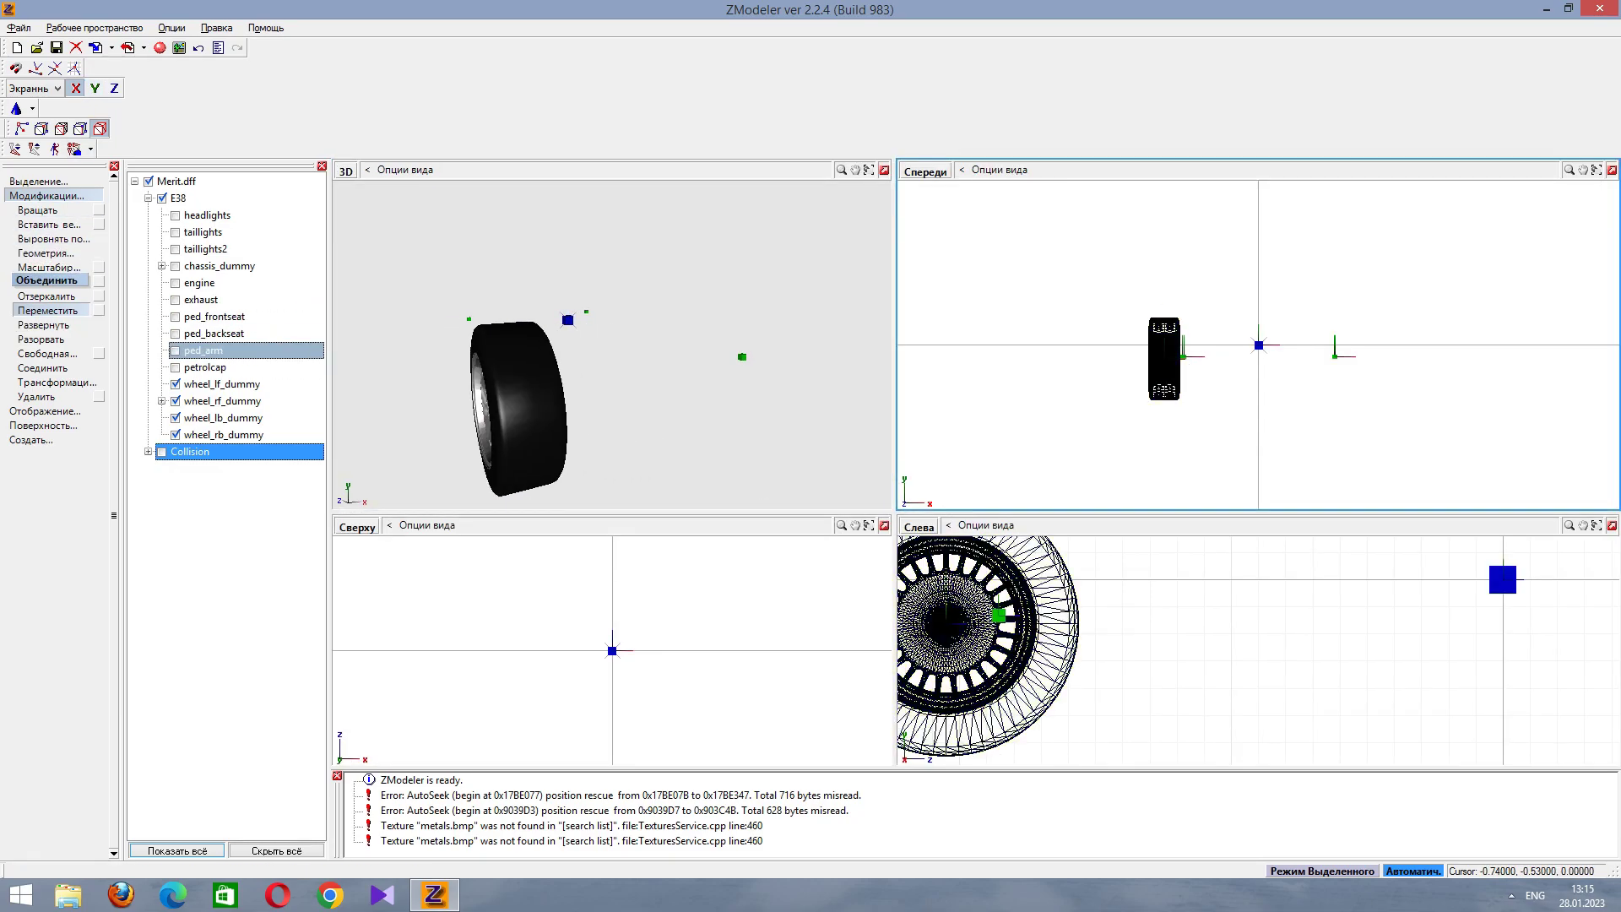
Move the BMW wheel outward along X in the front view and scale it wider along that axis.
left_click(1164, 384)
left_click_drag(1163, 388, 1149, 355)
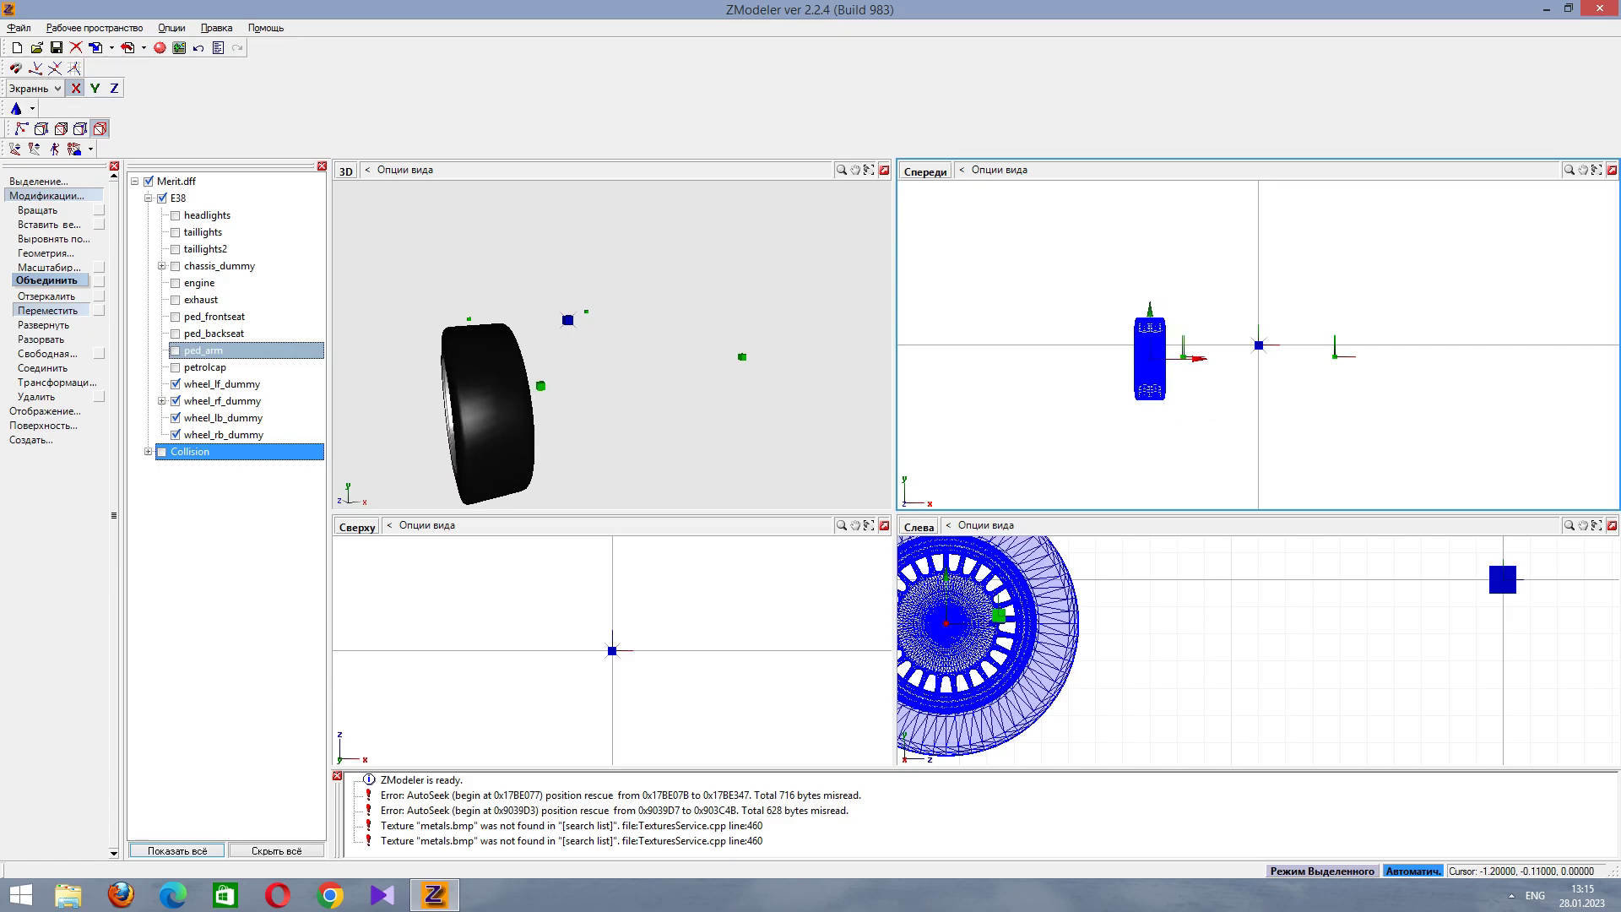
left_click(1113, 417)
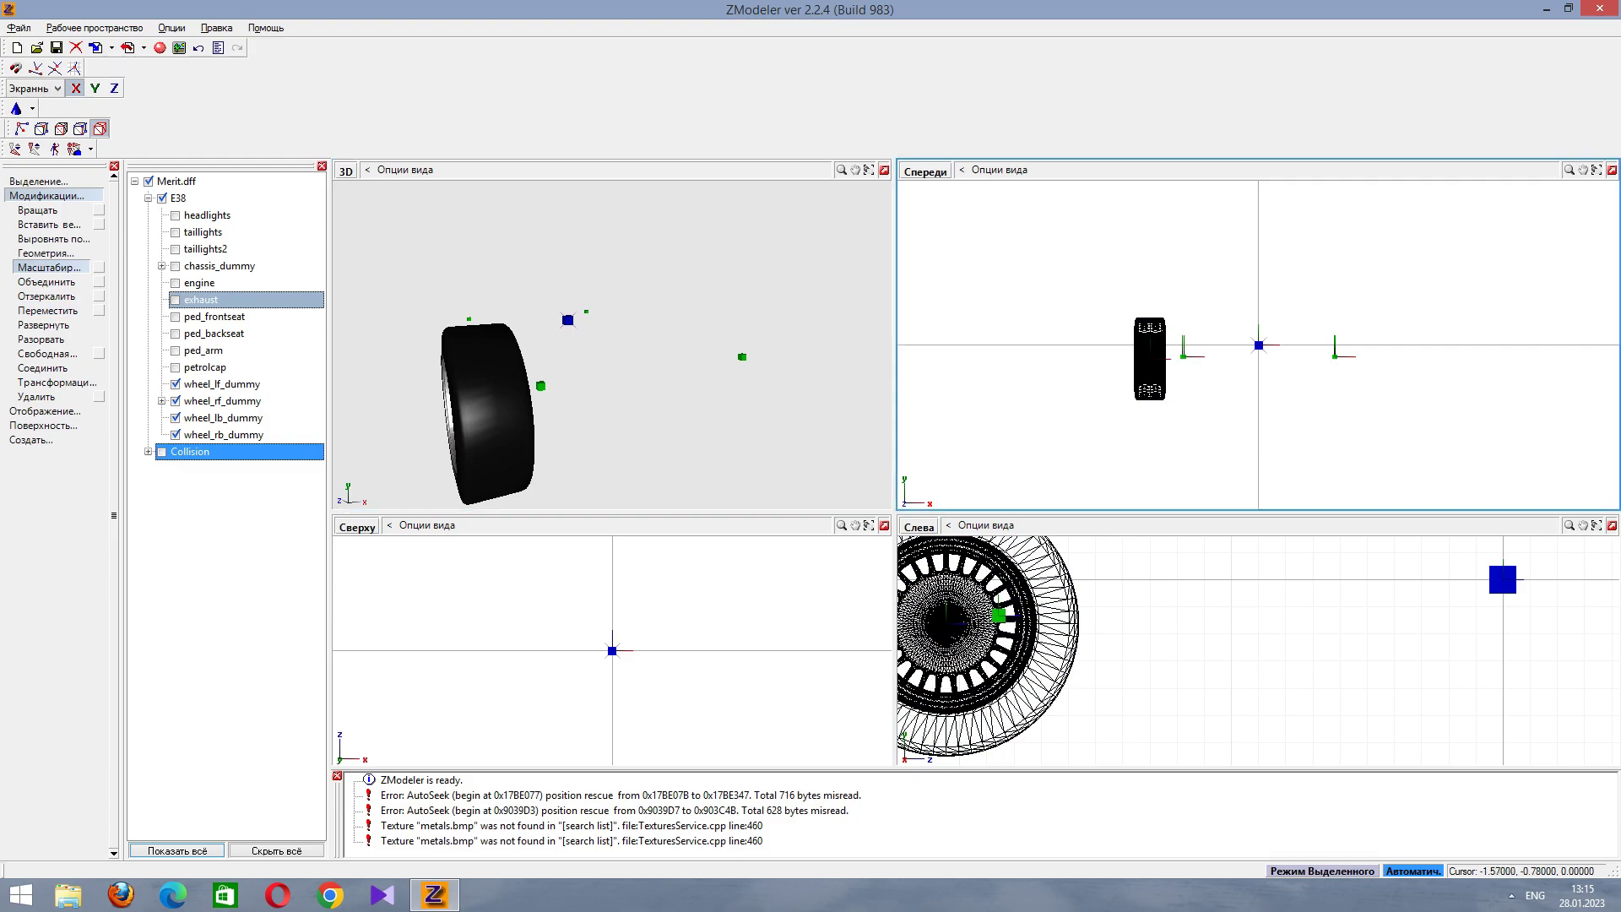
left_click(1148, 372)
left_click_drag(1148, 373, 1123, 372)
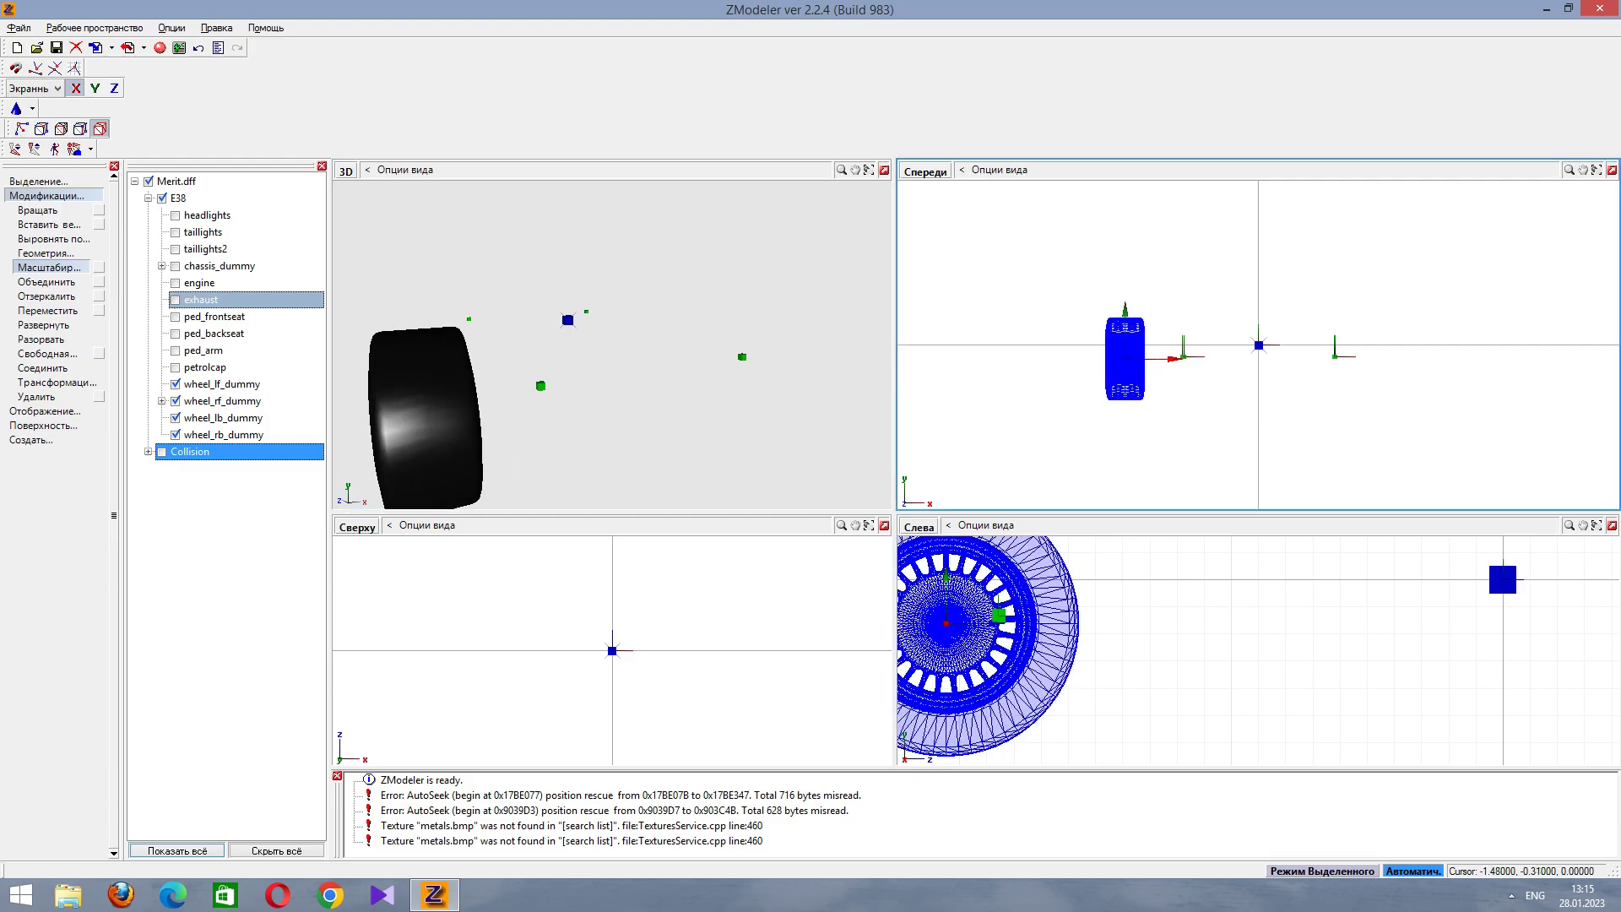
left_click(633, 406)
mouse_move(634, 406)
middle_mouse_down()
mouse_move(676, 405)
mouse_move(642, 392)
middle_mouse_up()
Fine-tune the wheel's width with small X-axis scalings, checking the tyre in the 3D view.
left_click(1125, 380)
left_click(1125, 380)
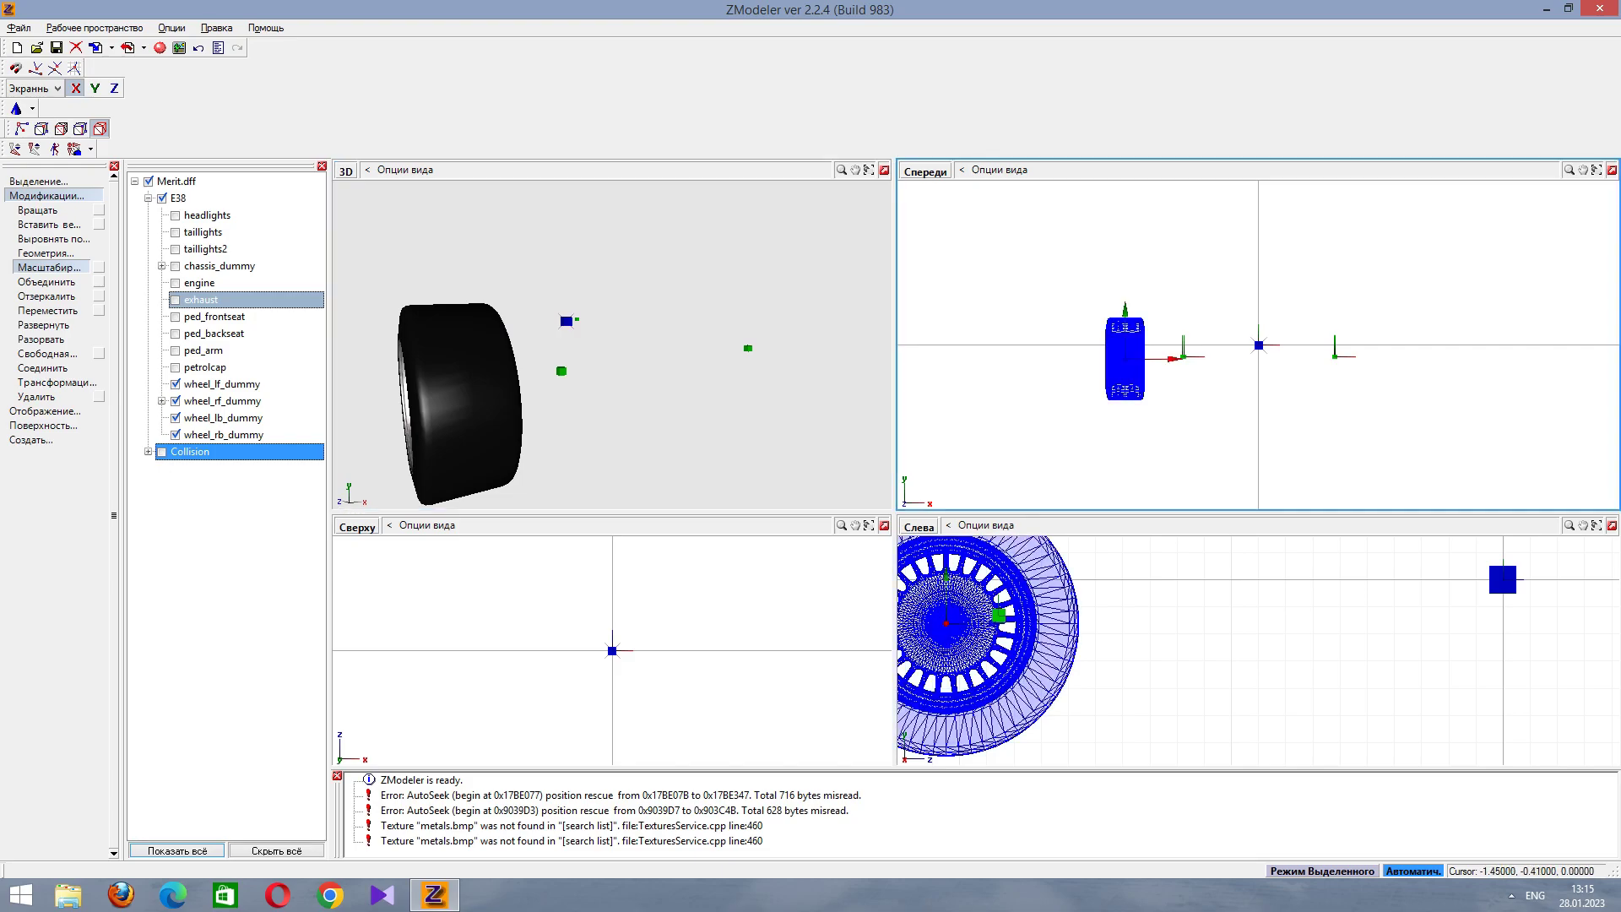
left_click_drag(1125, 373, 1130, 373)
left_click(675, 406)
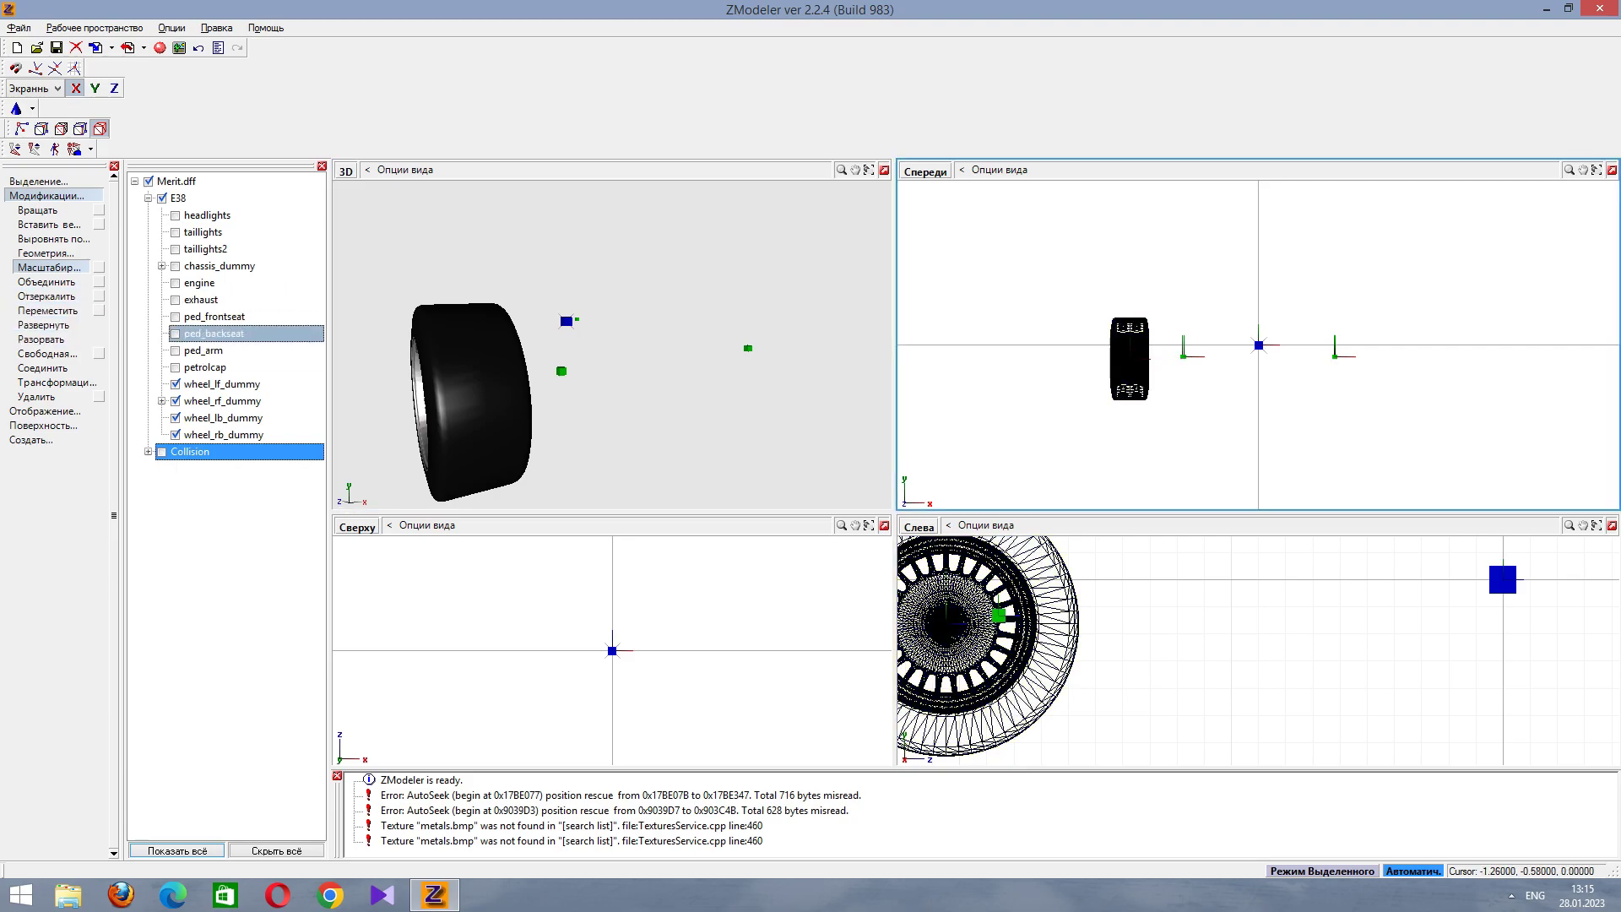
left_click(1129, 371)
left_click(562, 310)
mouse_move(523, 313)
middle_mouse_down()
mouse_move(562, 311)
mouse_move(540, 312)
middle_mouse_up()
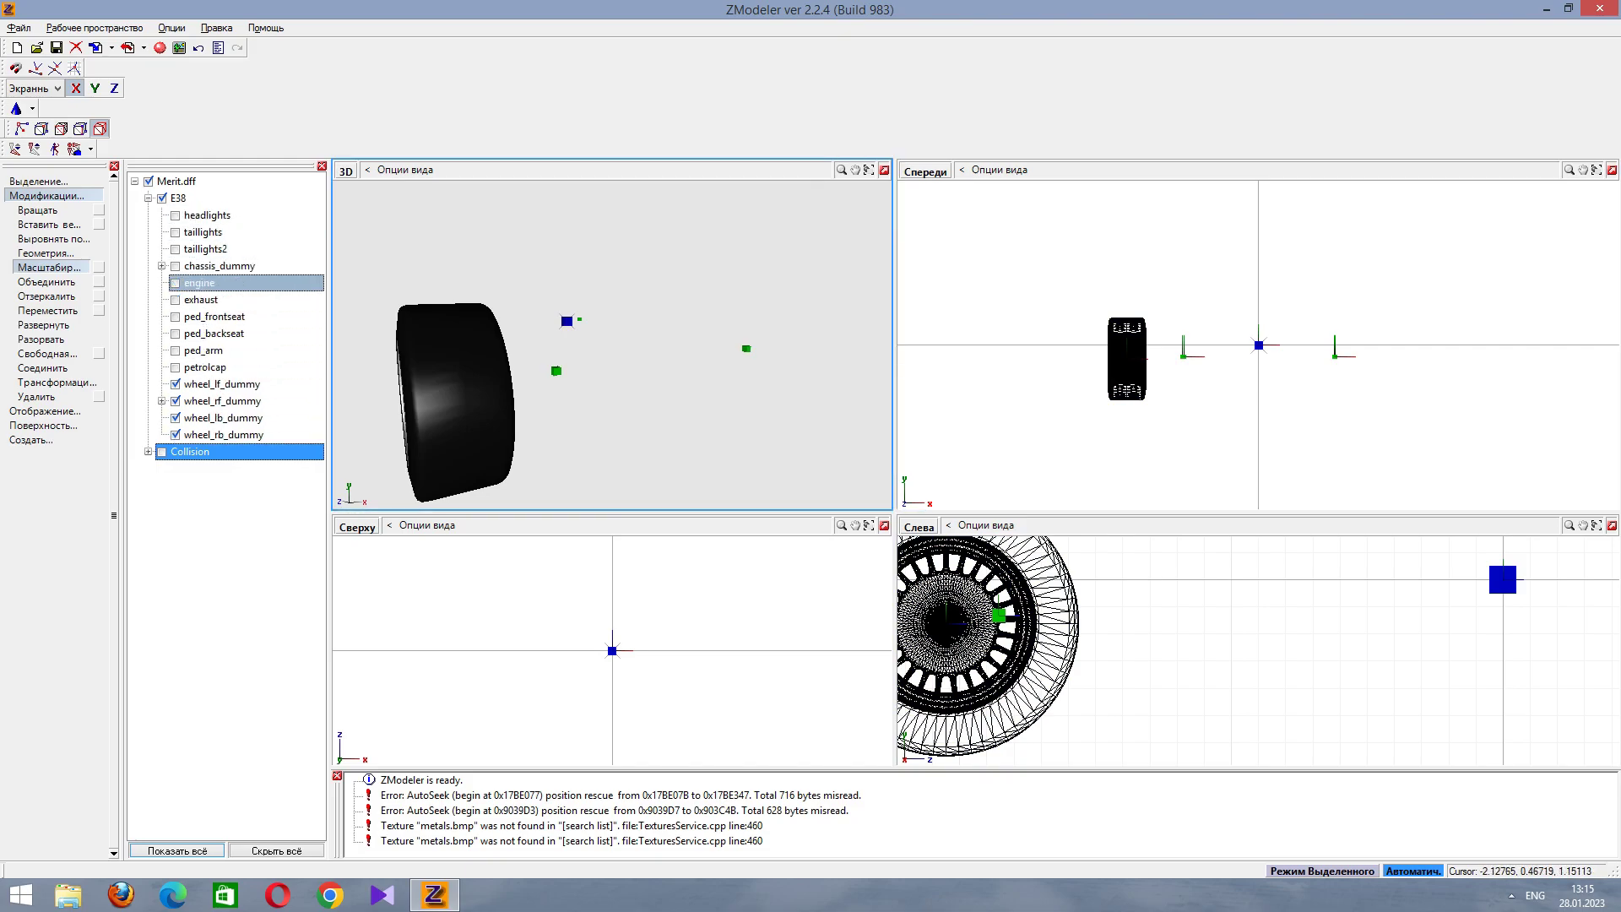
Show chassis_dummy and reset the wheel's position to zero on its front wheel dummy using the precise transformation.
left_click(175, 266)
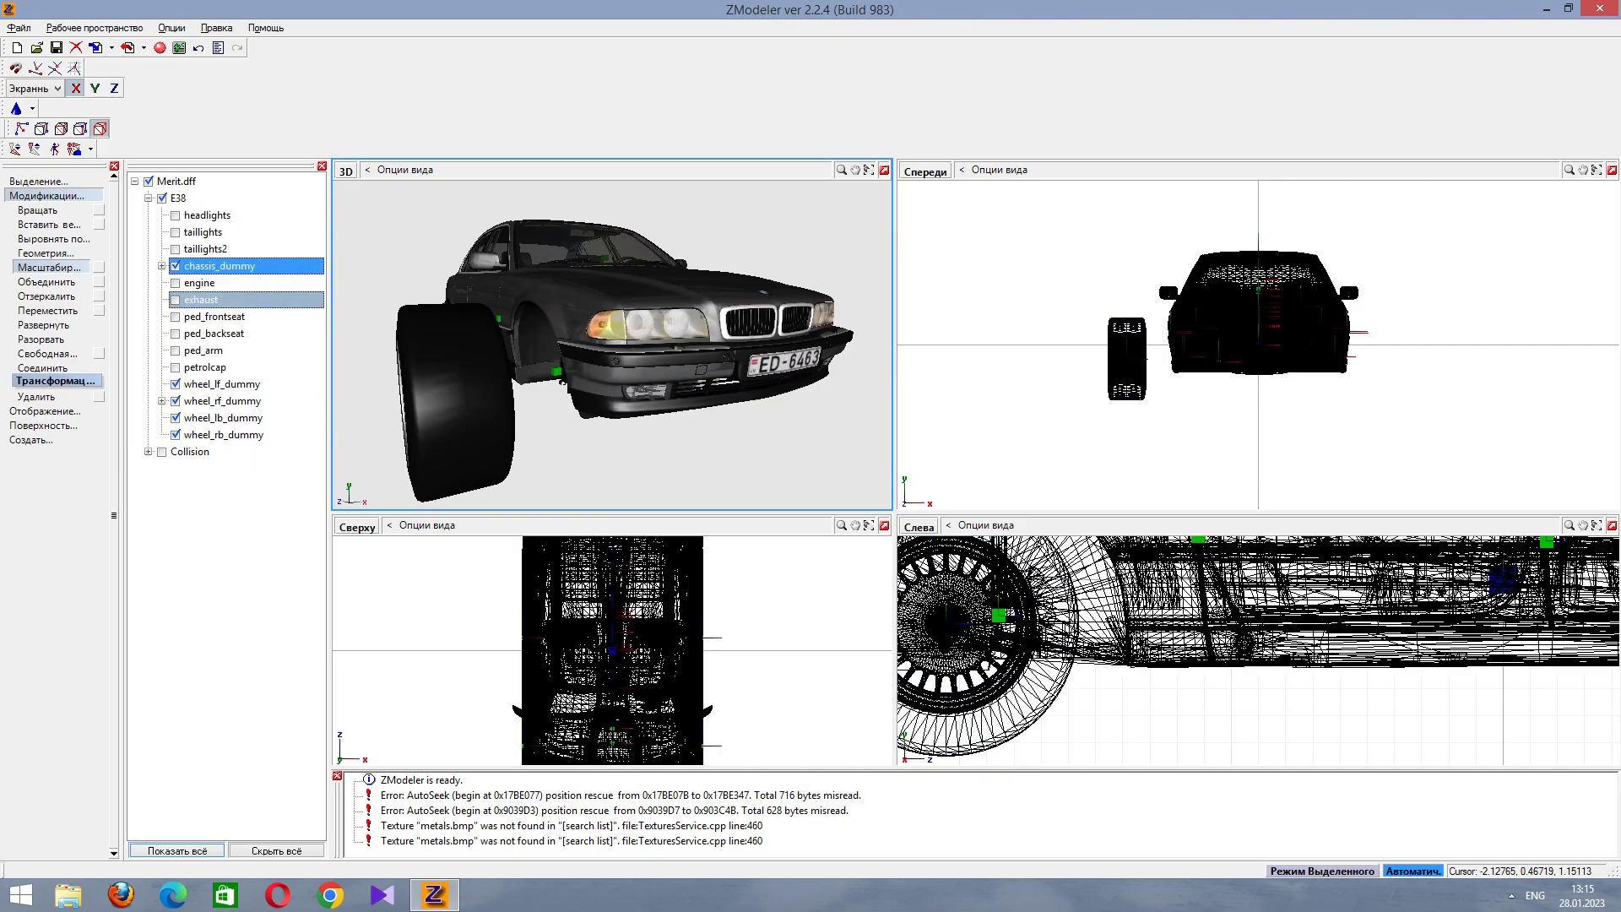
left_click(221, 384)
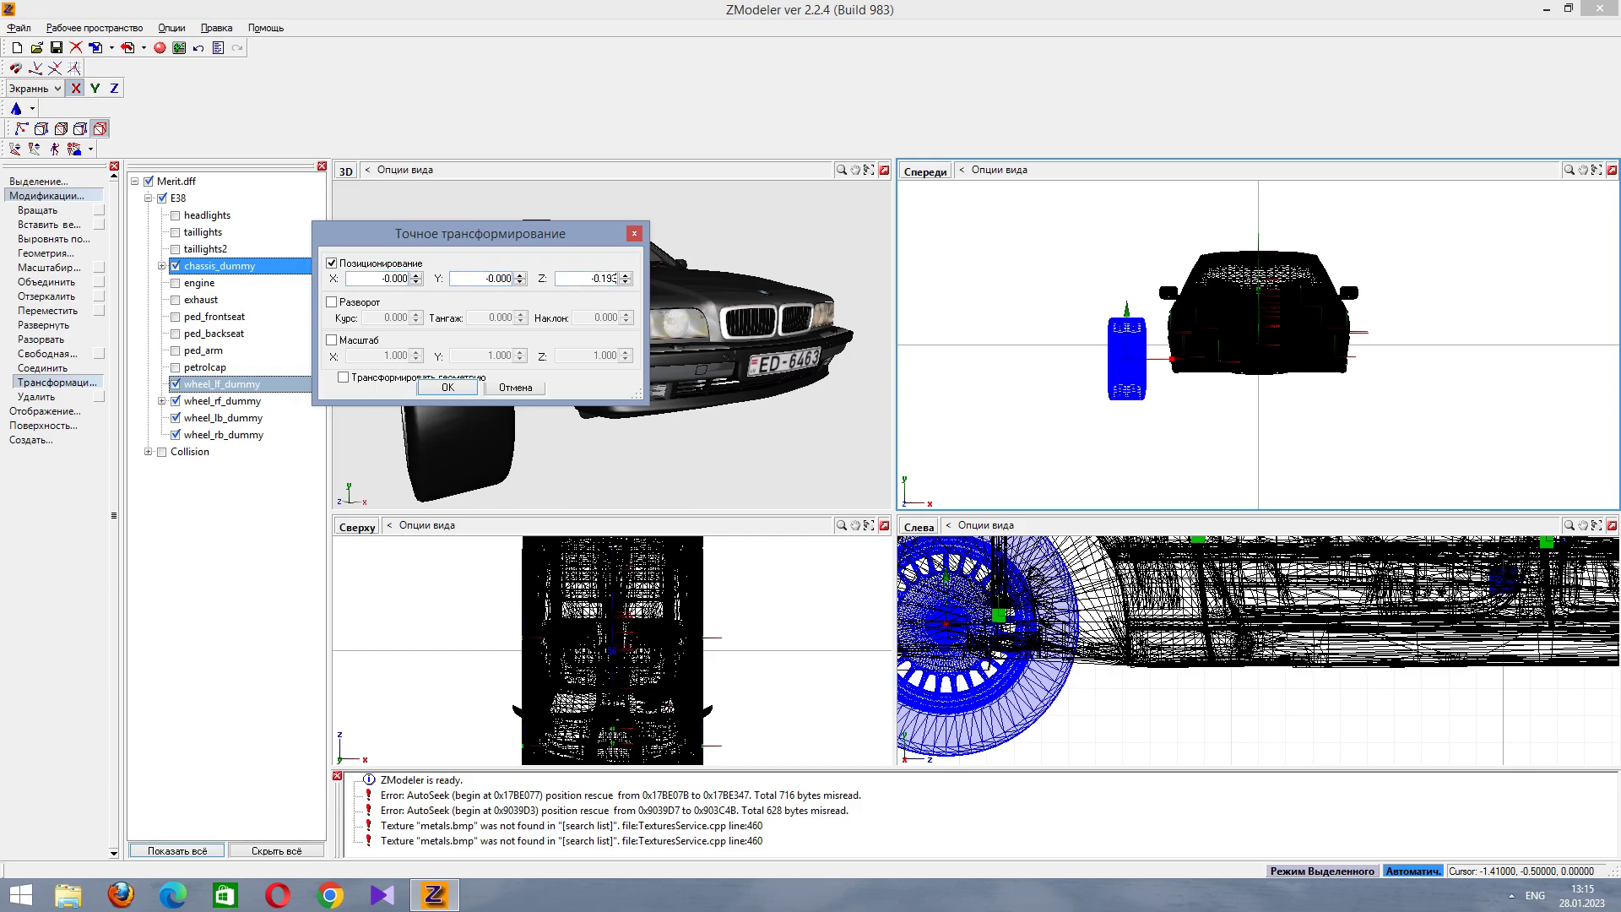
left_click(447, 387)
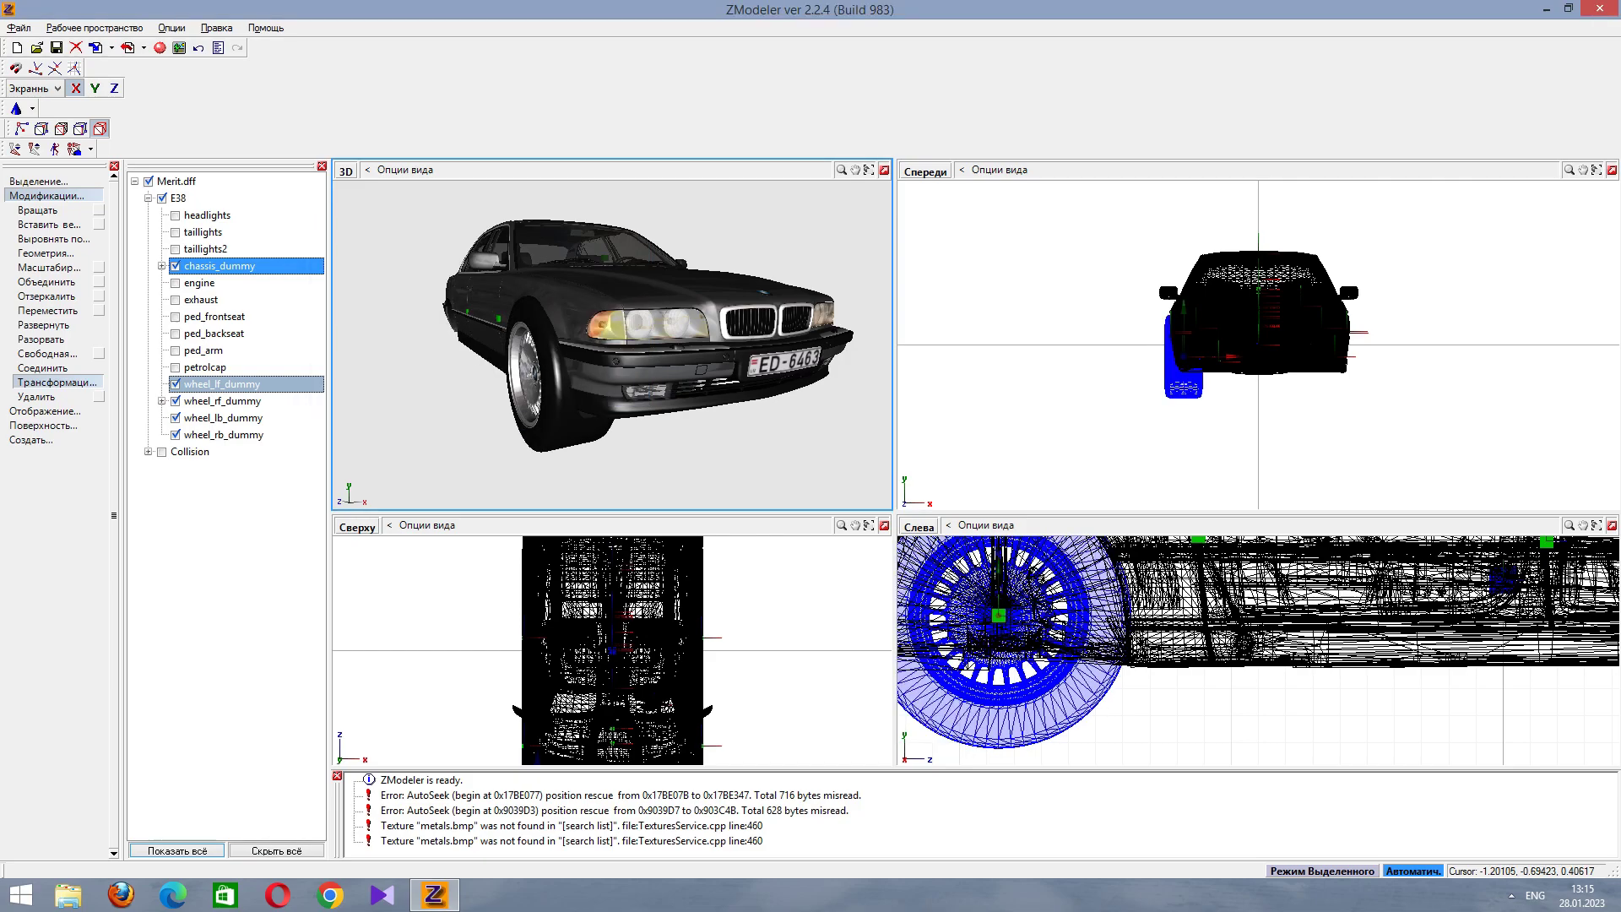
Scale the wheel slightly narrower along X in the front view and reset its position to zero again.
mouse_move(613, 337)
middle_mouse_down()
mouse_move(506, 340)
mouse_move(612, 319)
middle_mouse_up()
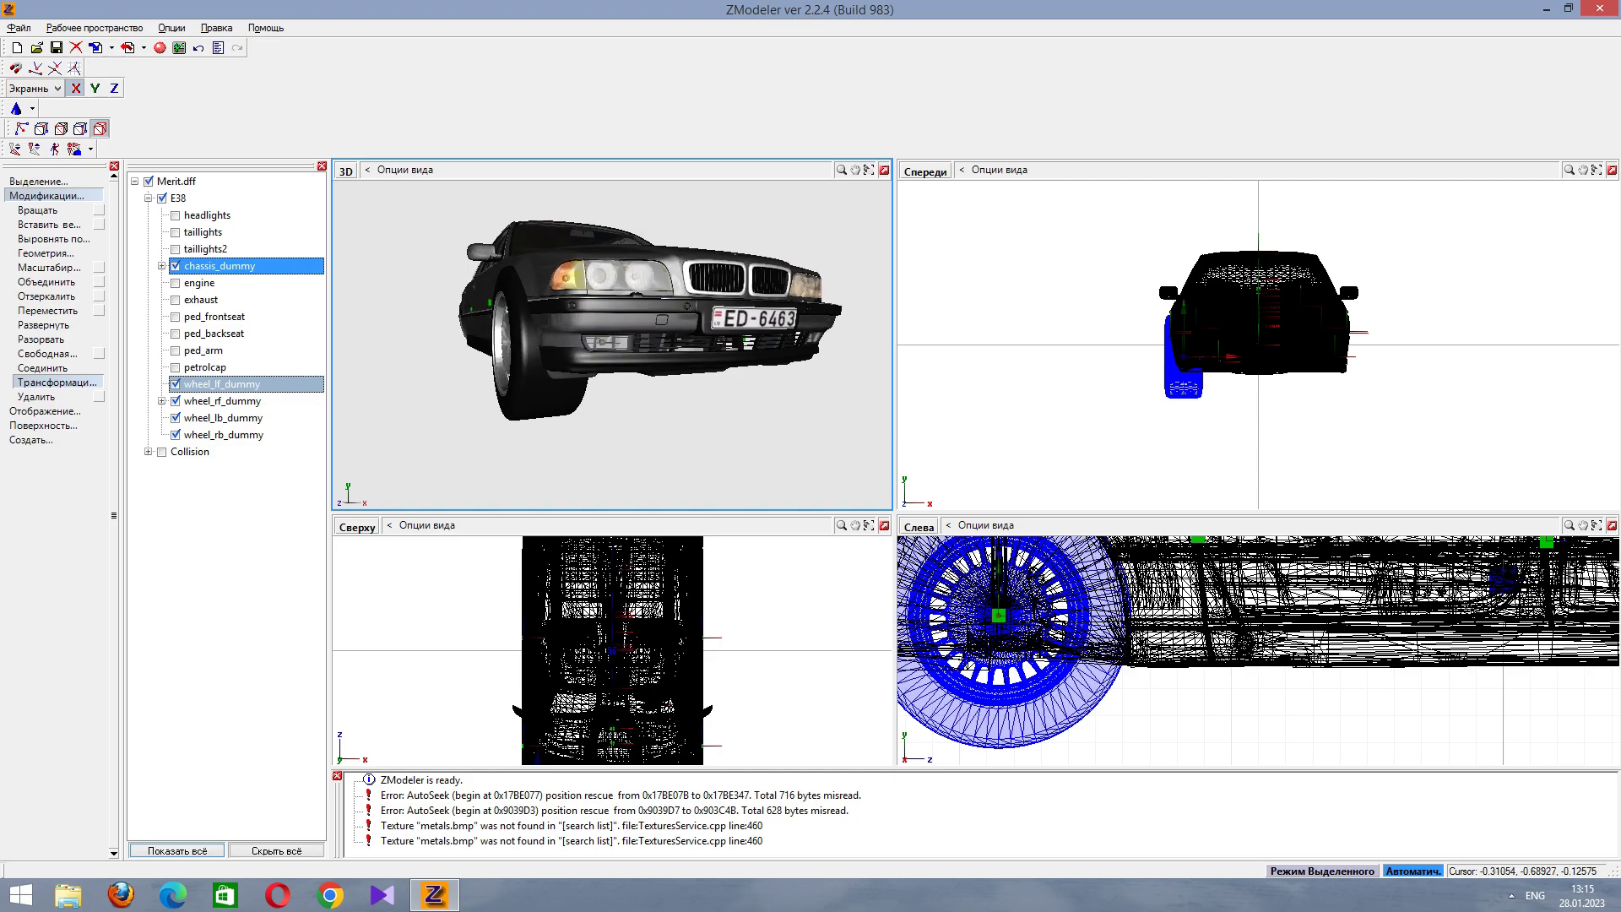
left_click(1173, 394)
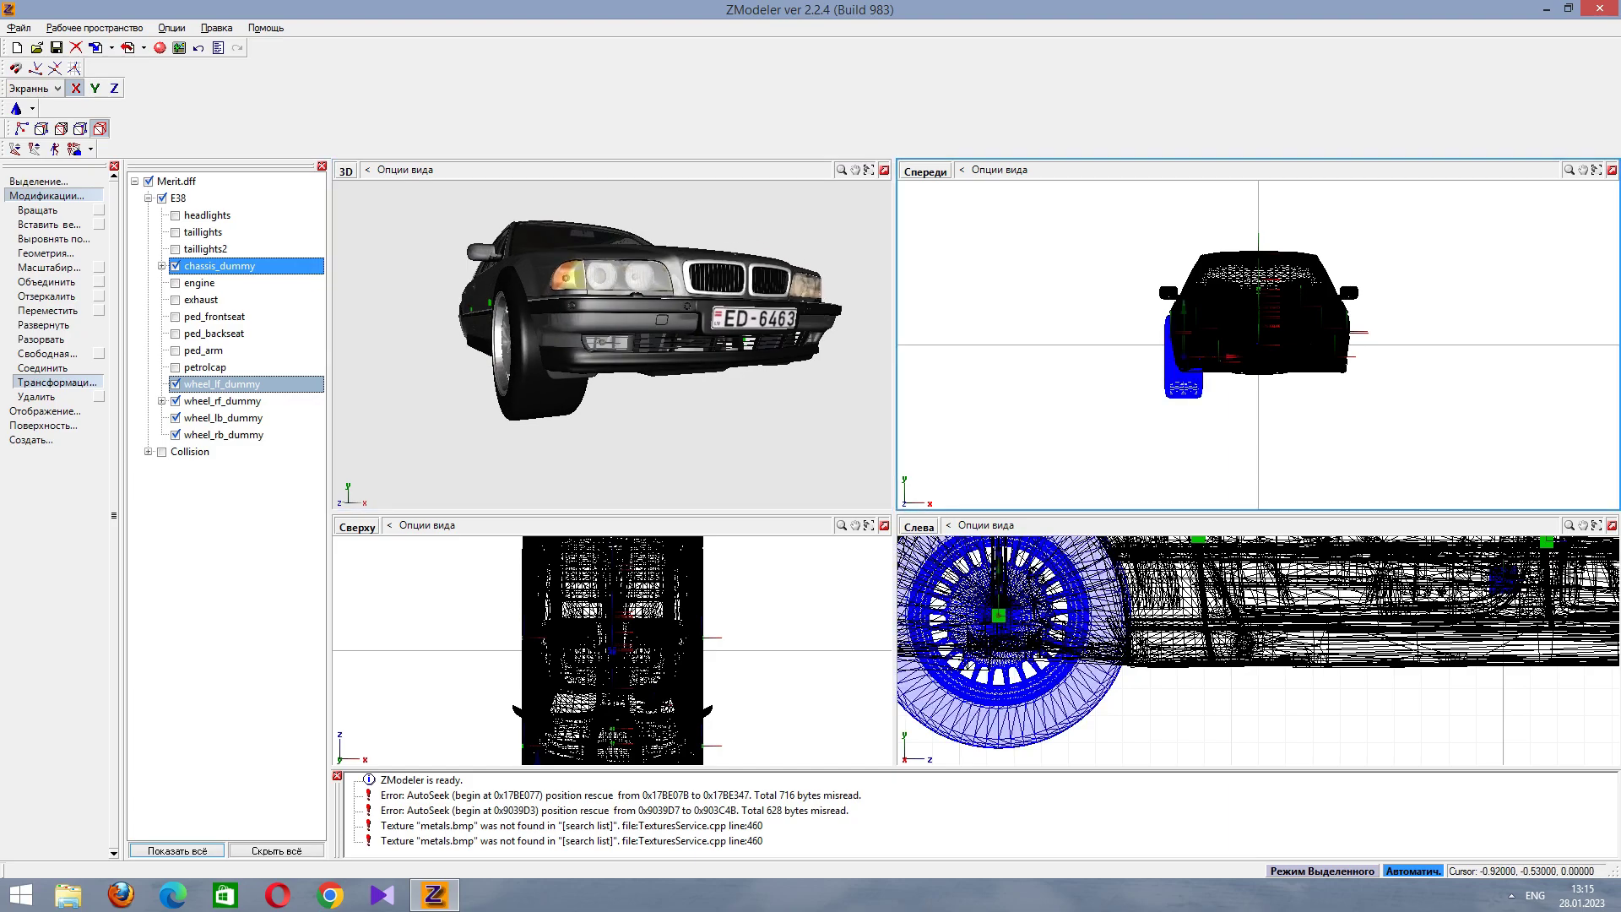
left_click(852, 397)
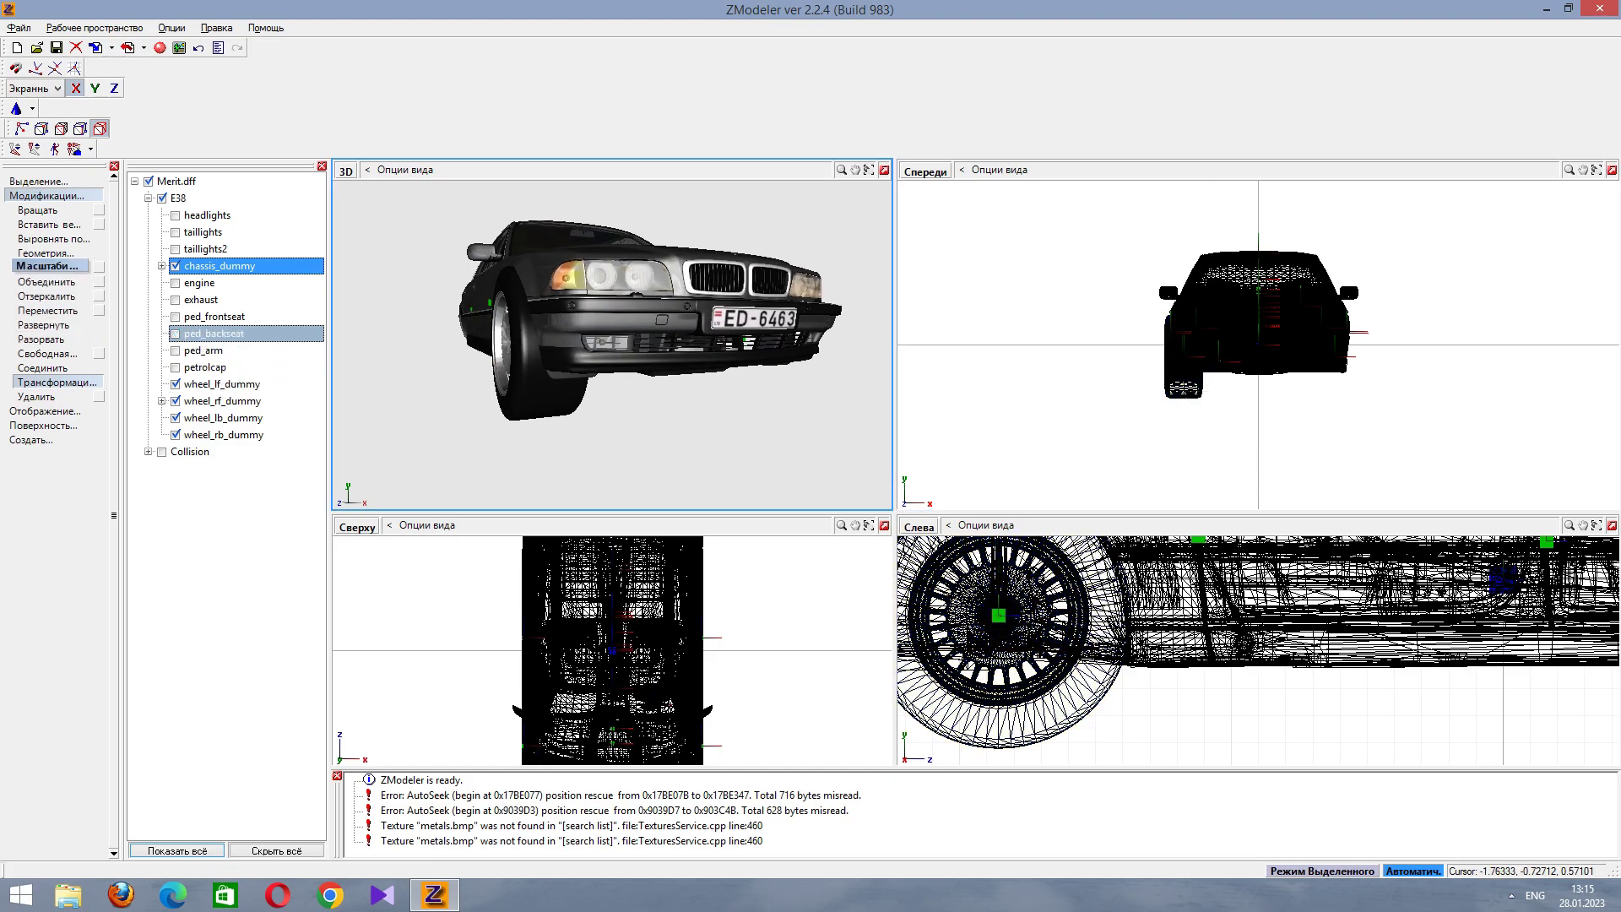
left_click(1176, 393)
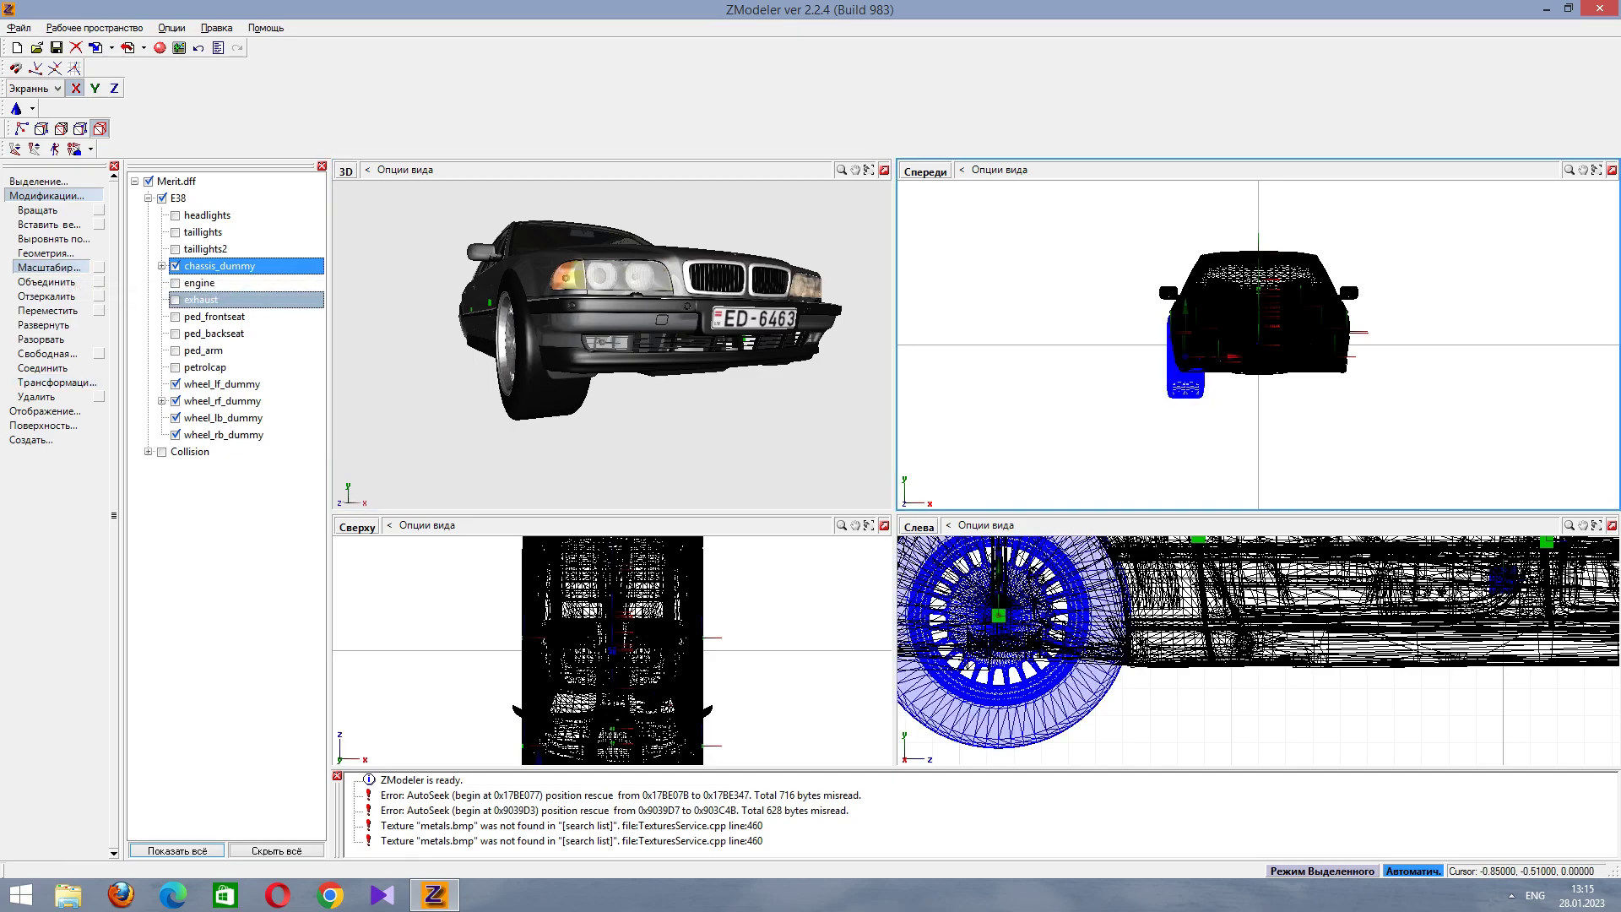
left_click(223, 385)
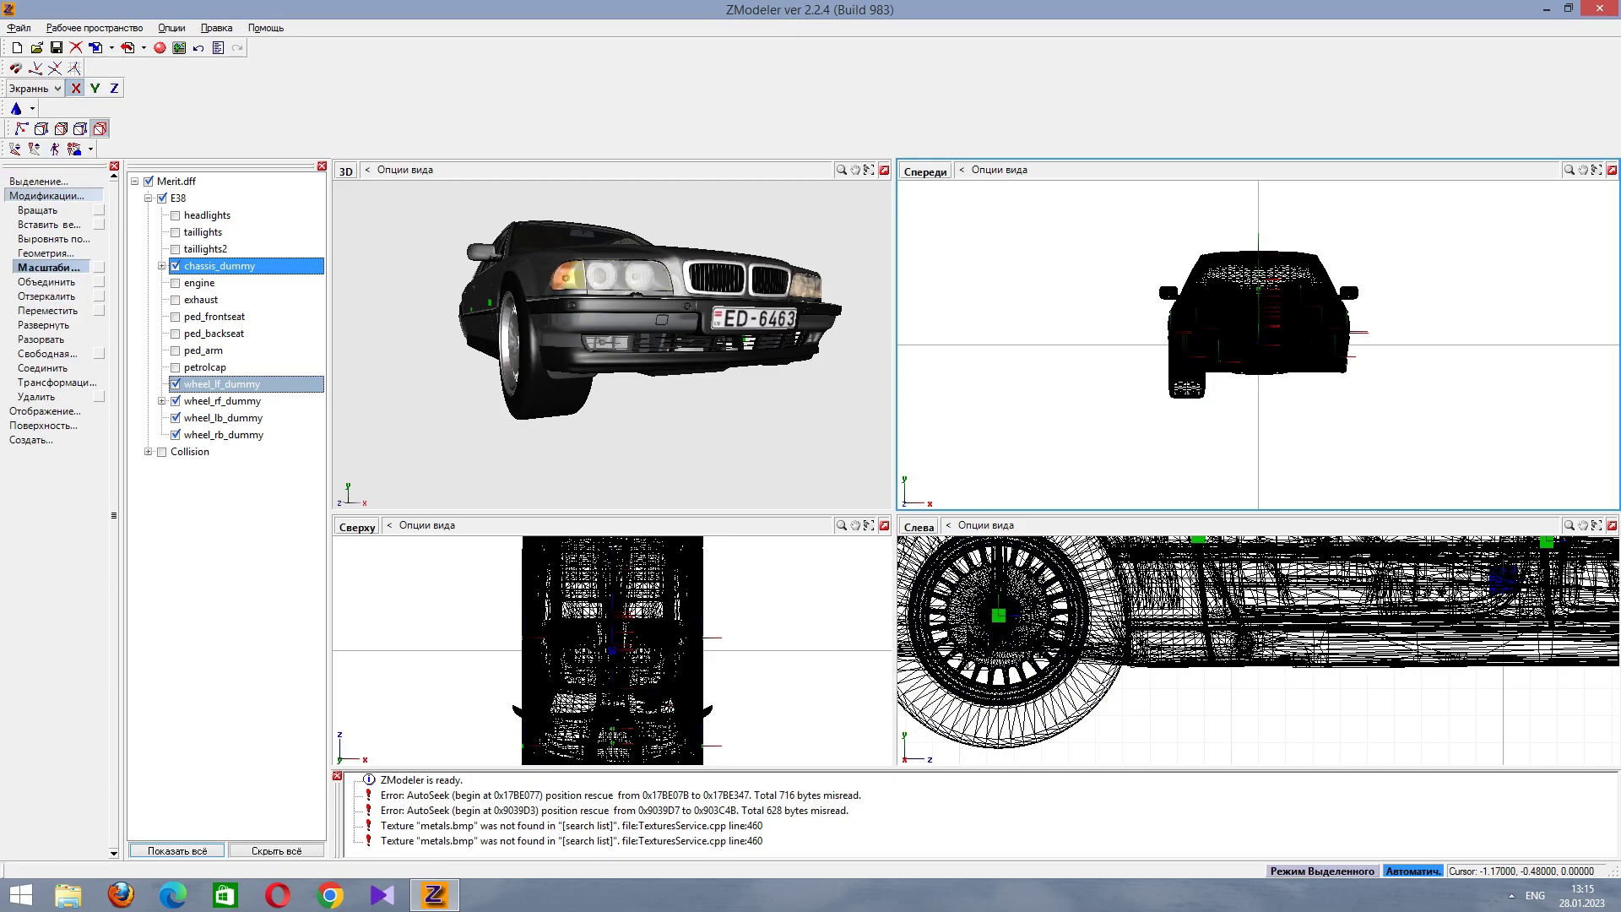
left_click(55, 381)
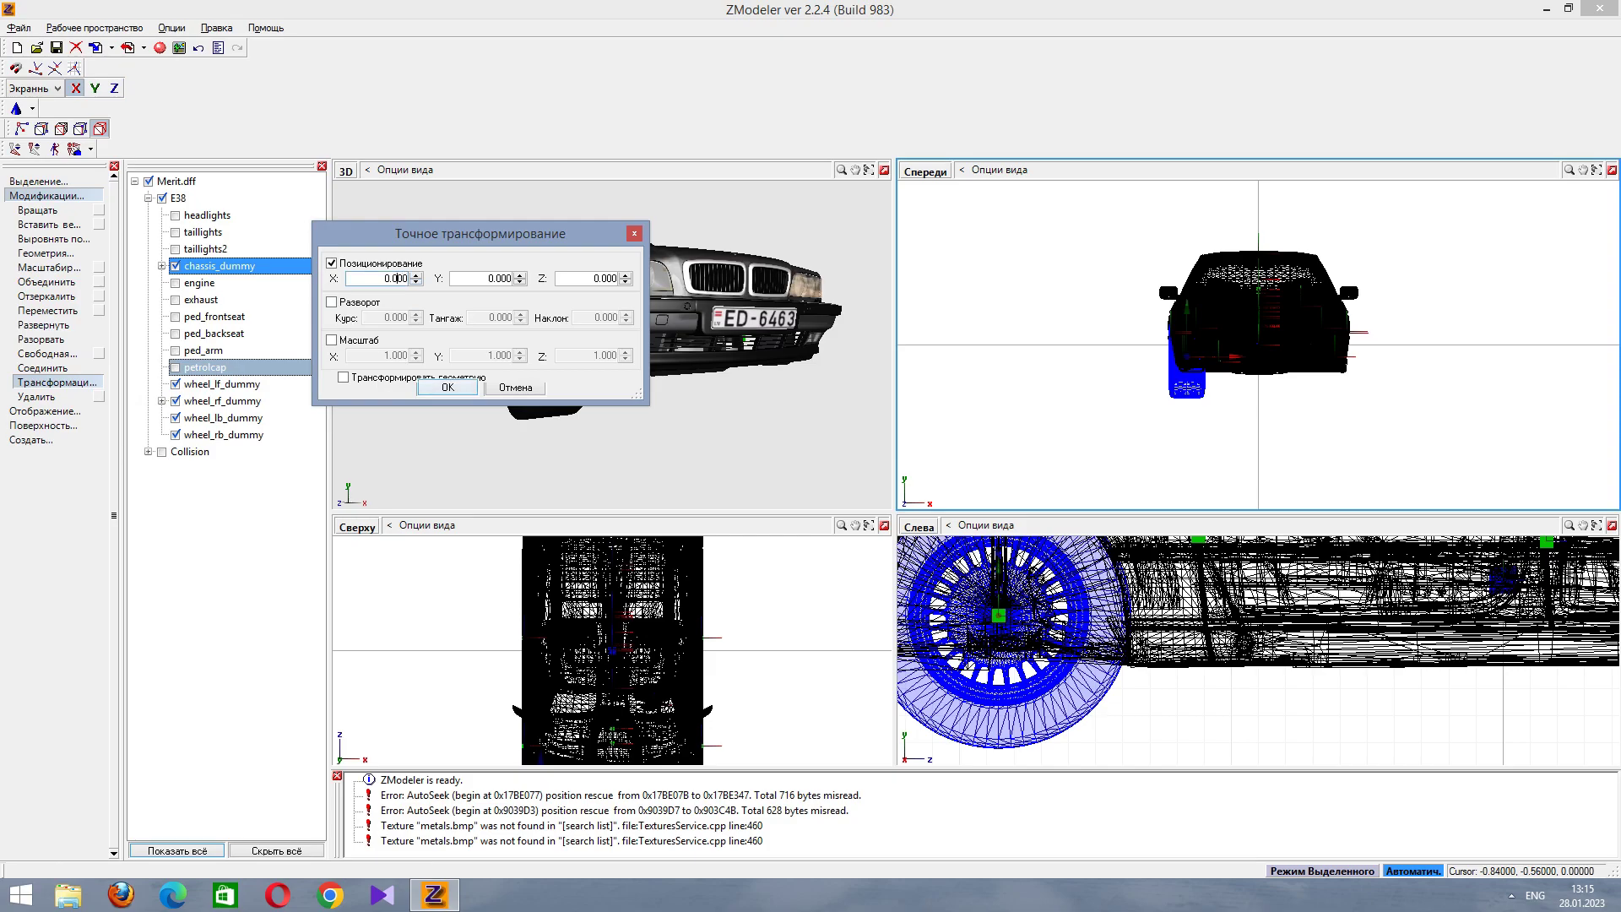
left_click(447, 386)
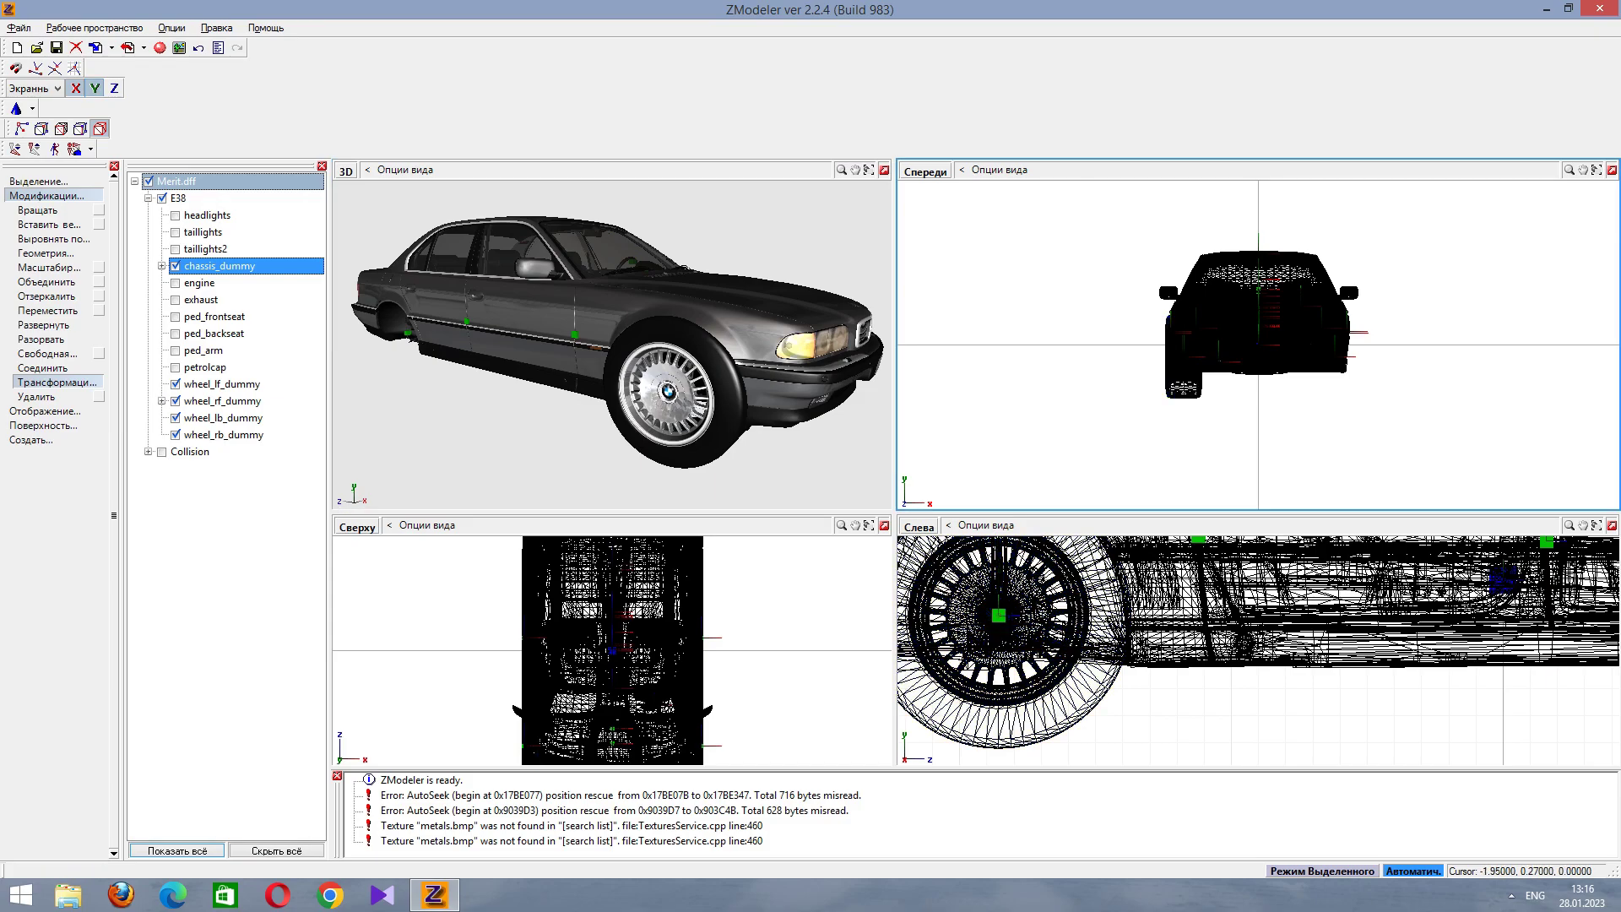
Examine how the front wheel fits the whole car in the 3D, top and left views.
scroll(1258, 650, "down", 5)
scroll(1258, 650, "down", 2)
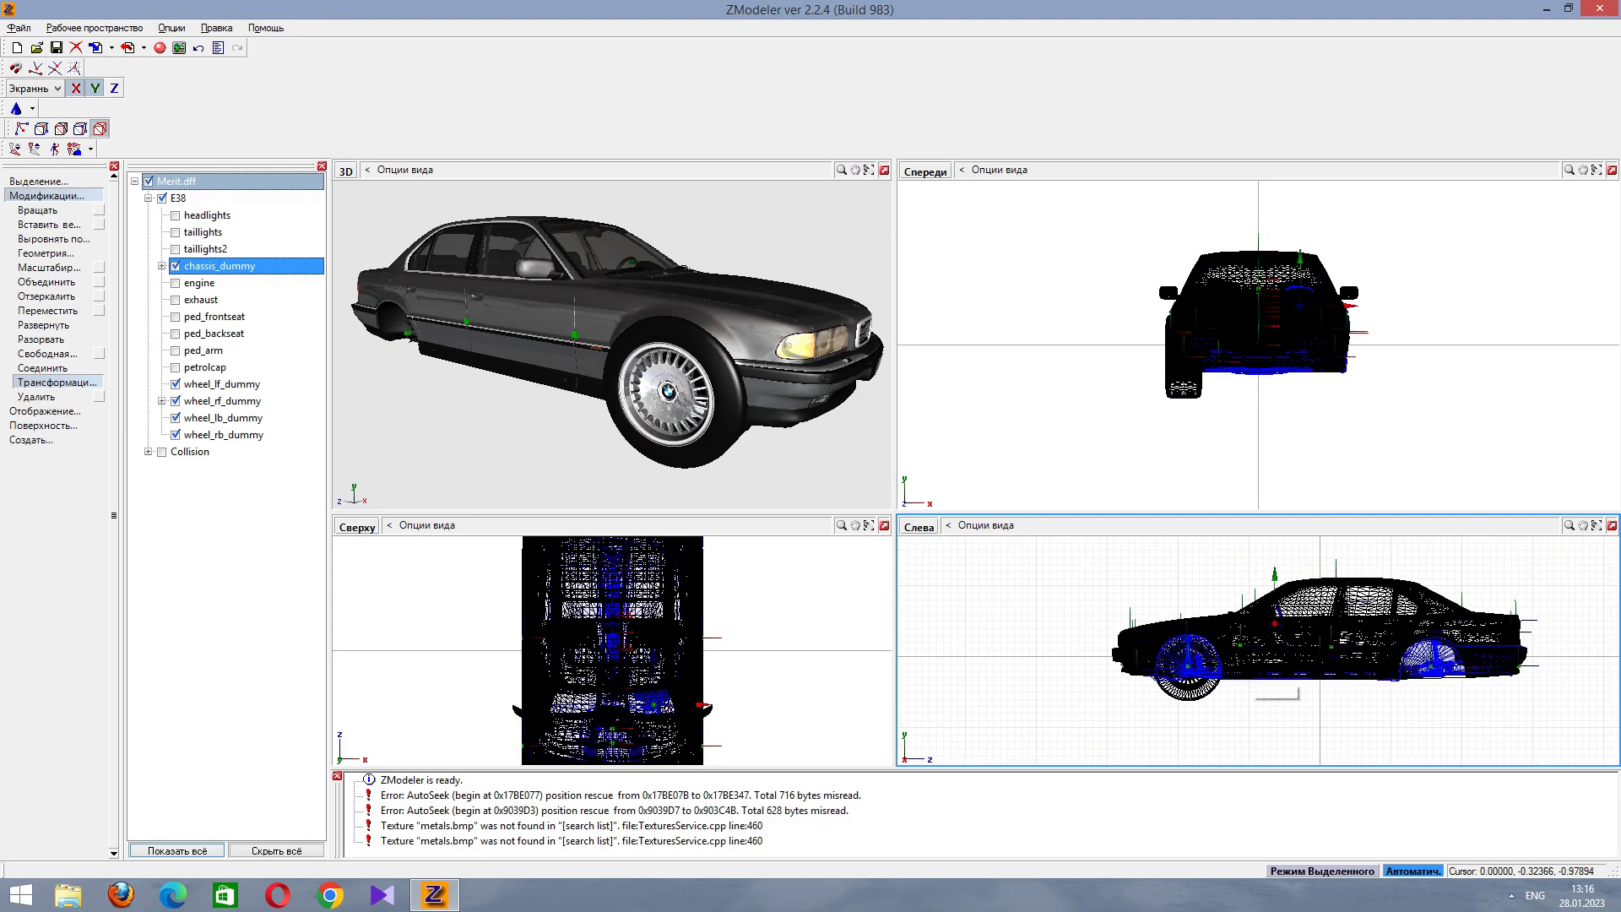
scroll(612, 650, "down", 5)
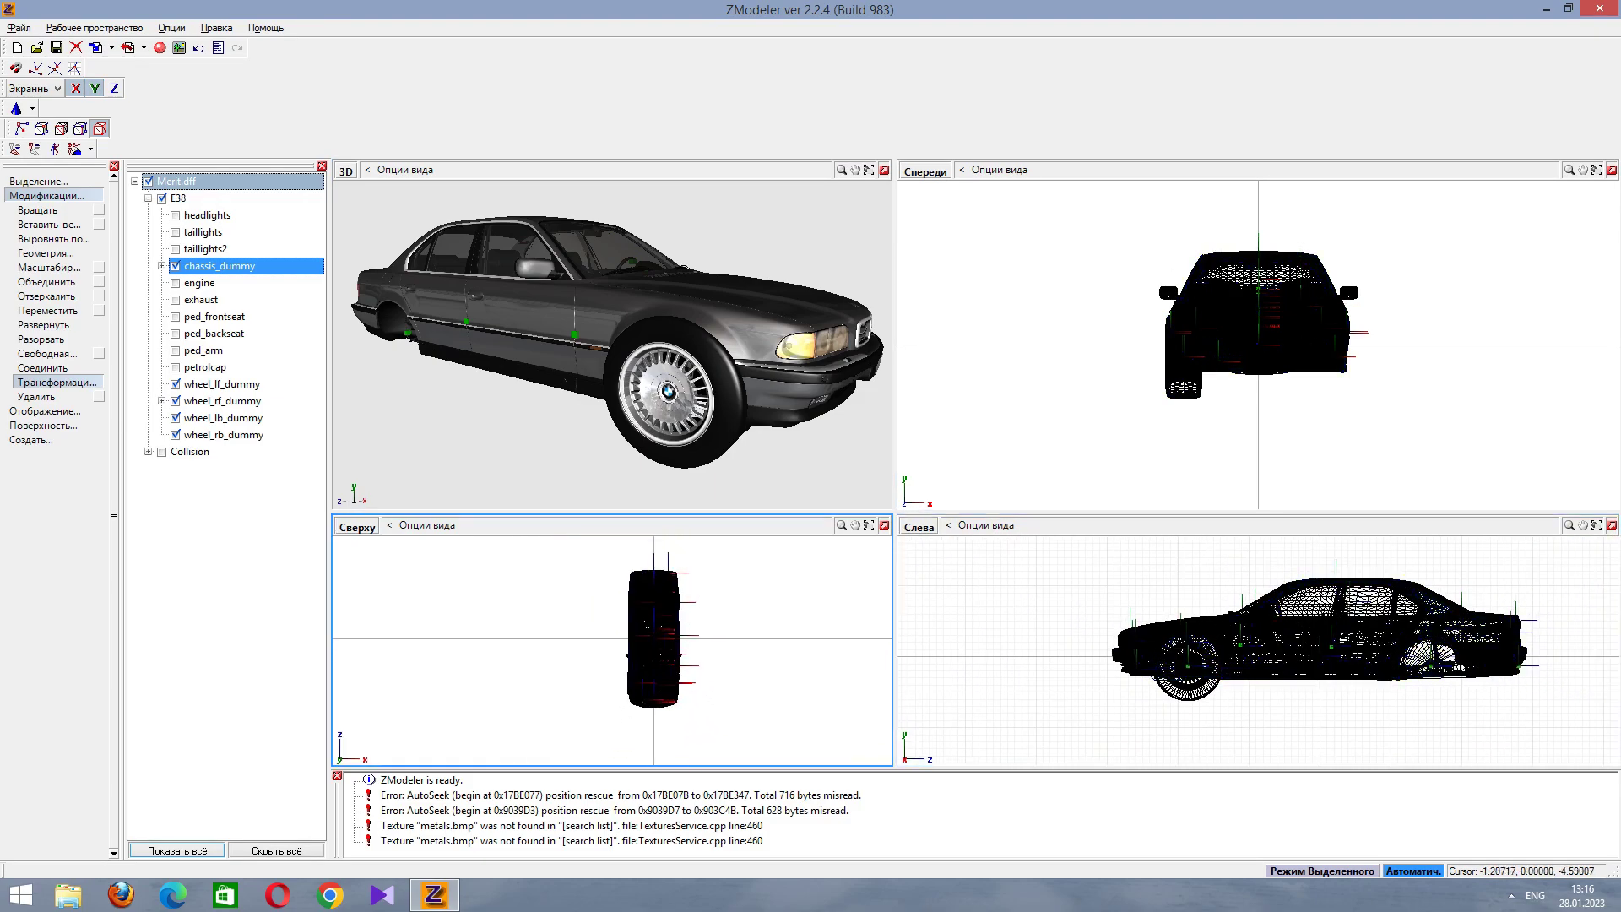
scroll(650, 641, "up", 2)
left_click(1039, 448)
left_click(612, 355)
middle_click_drag(612, 354, 574, 358)
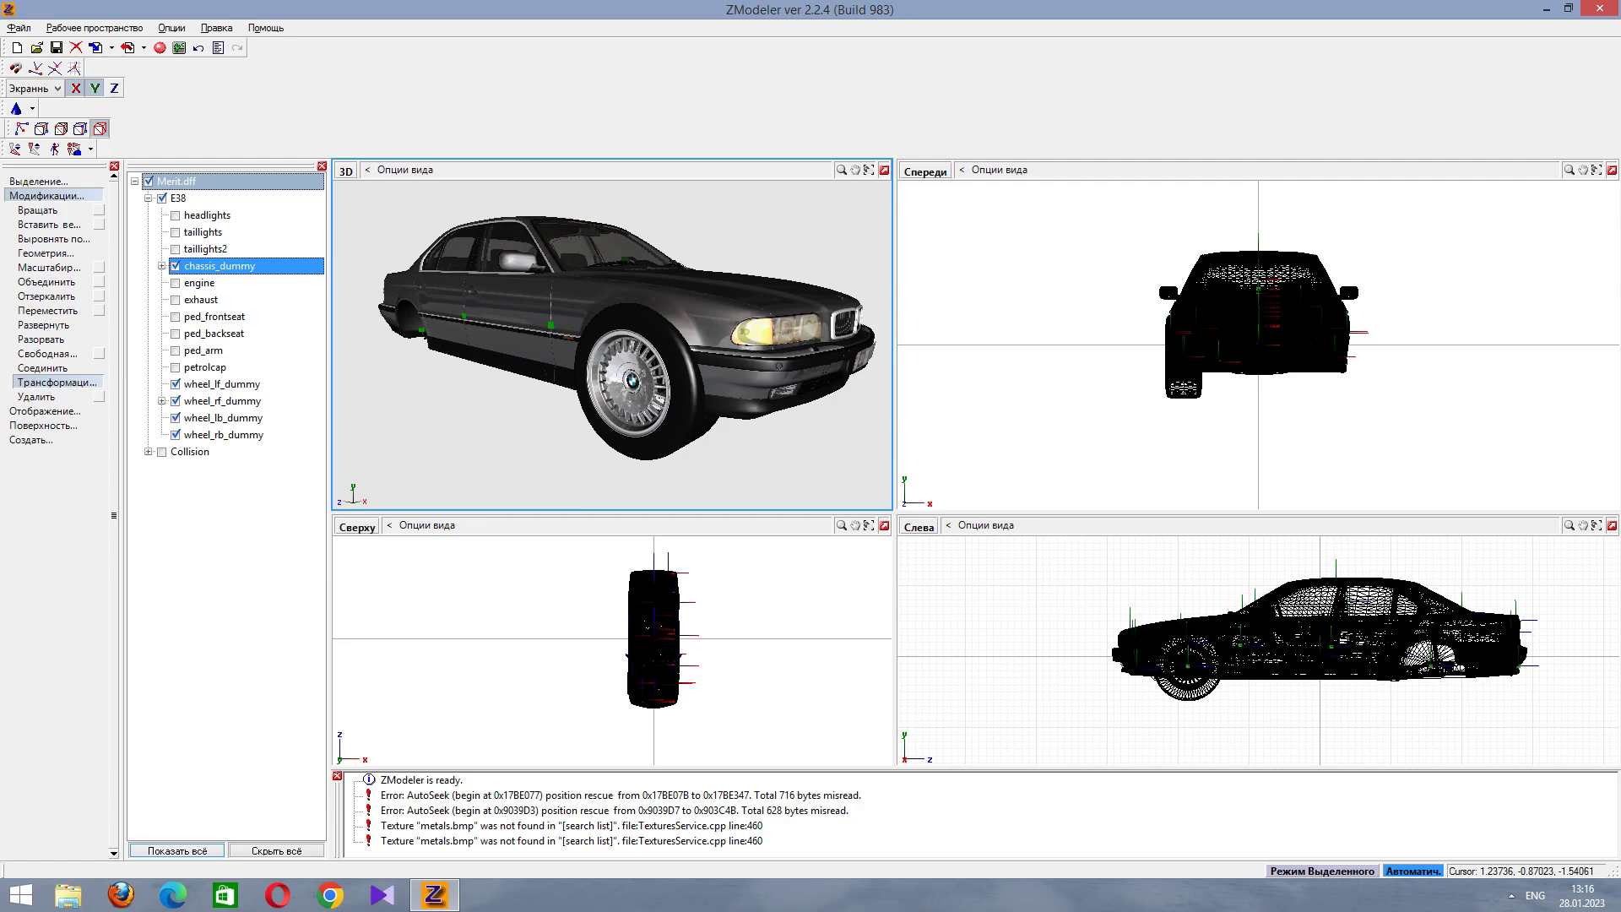
left_click(1377, 625)
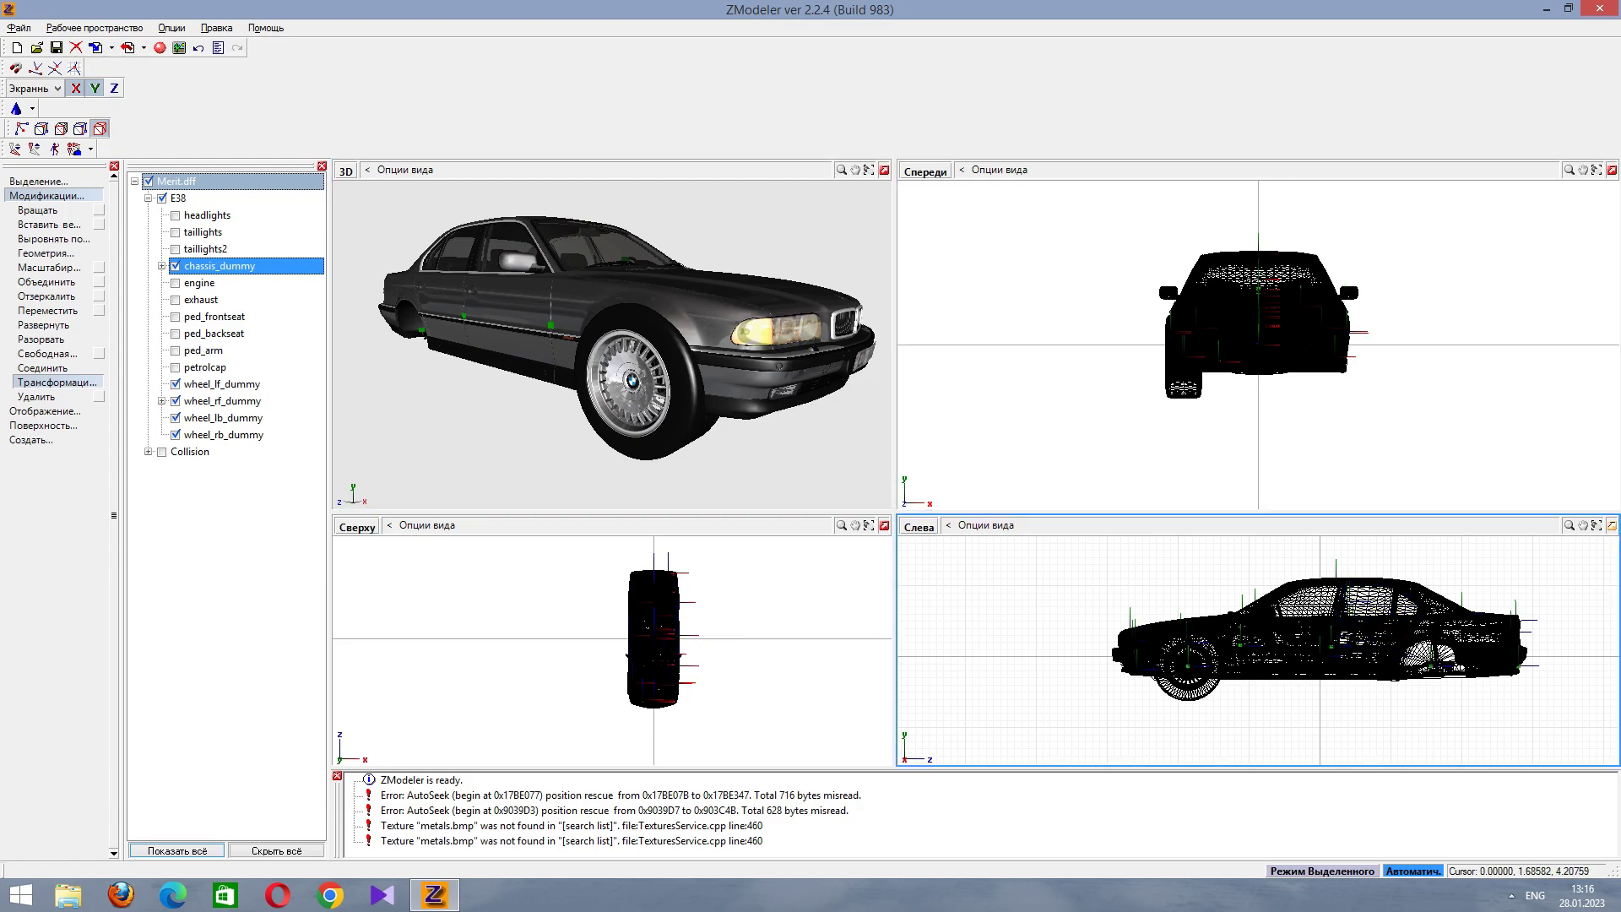
left_click(1612, 525)
scroll(760, 490, "up", 1)
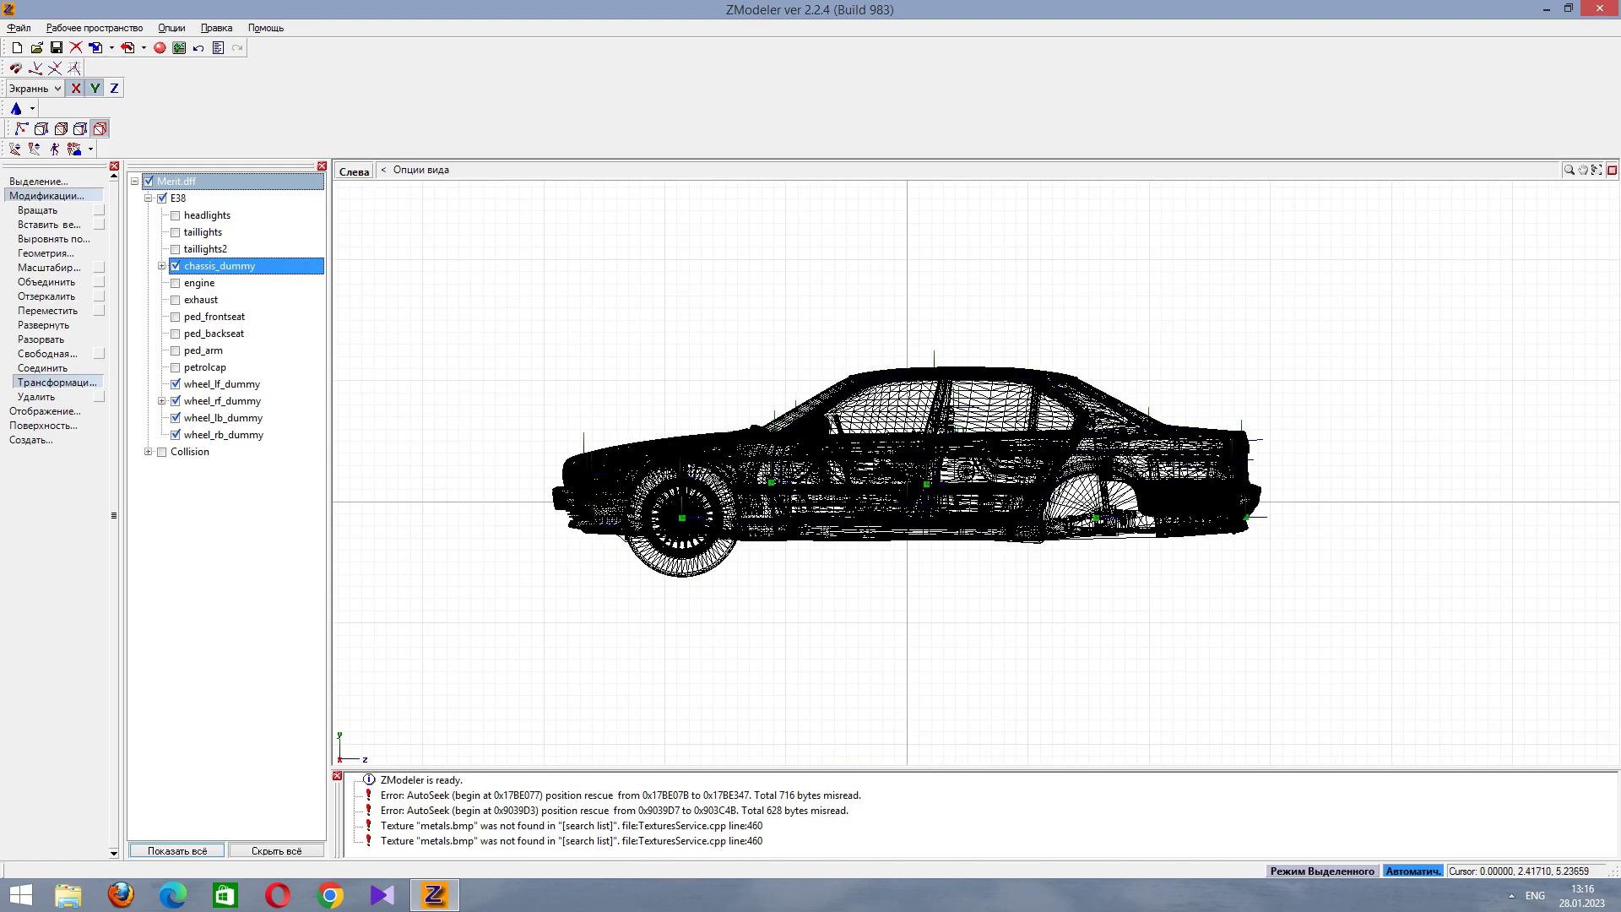
key("alt+w")
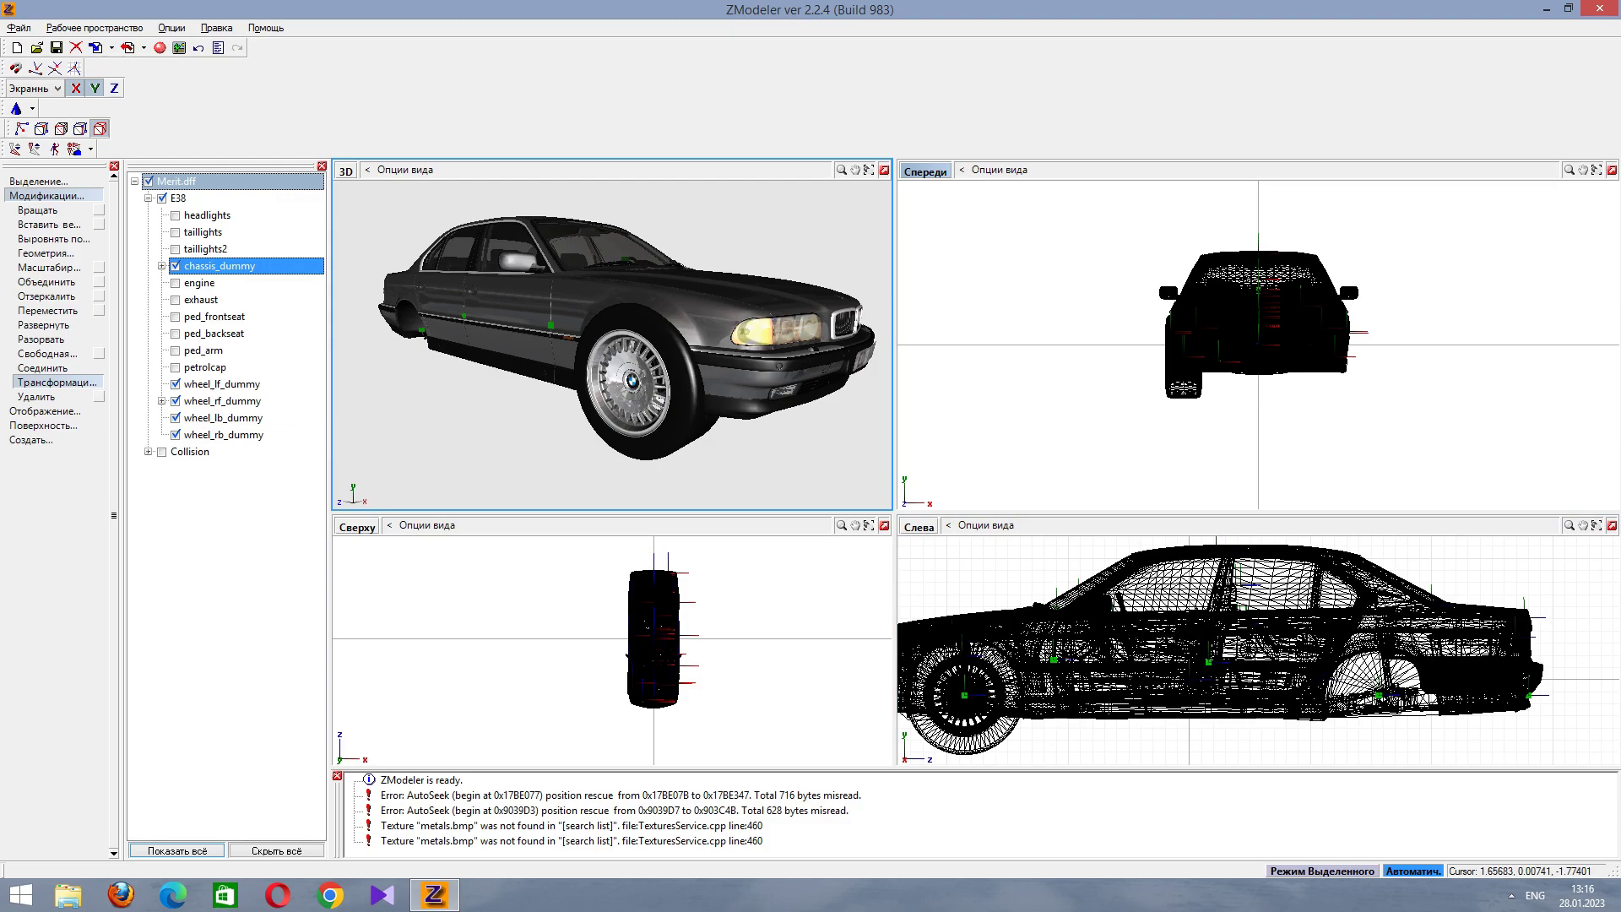
Hide the chassis, make three copies of the wheel in the left view and move them out of wheel_rf_dummy to the other wheel dummies.
left_click(1389, 593)
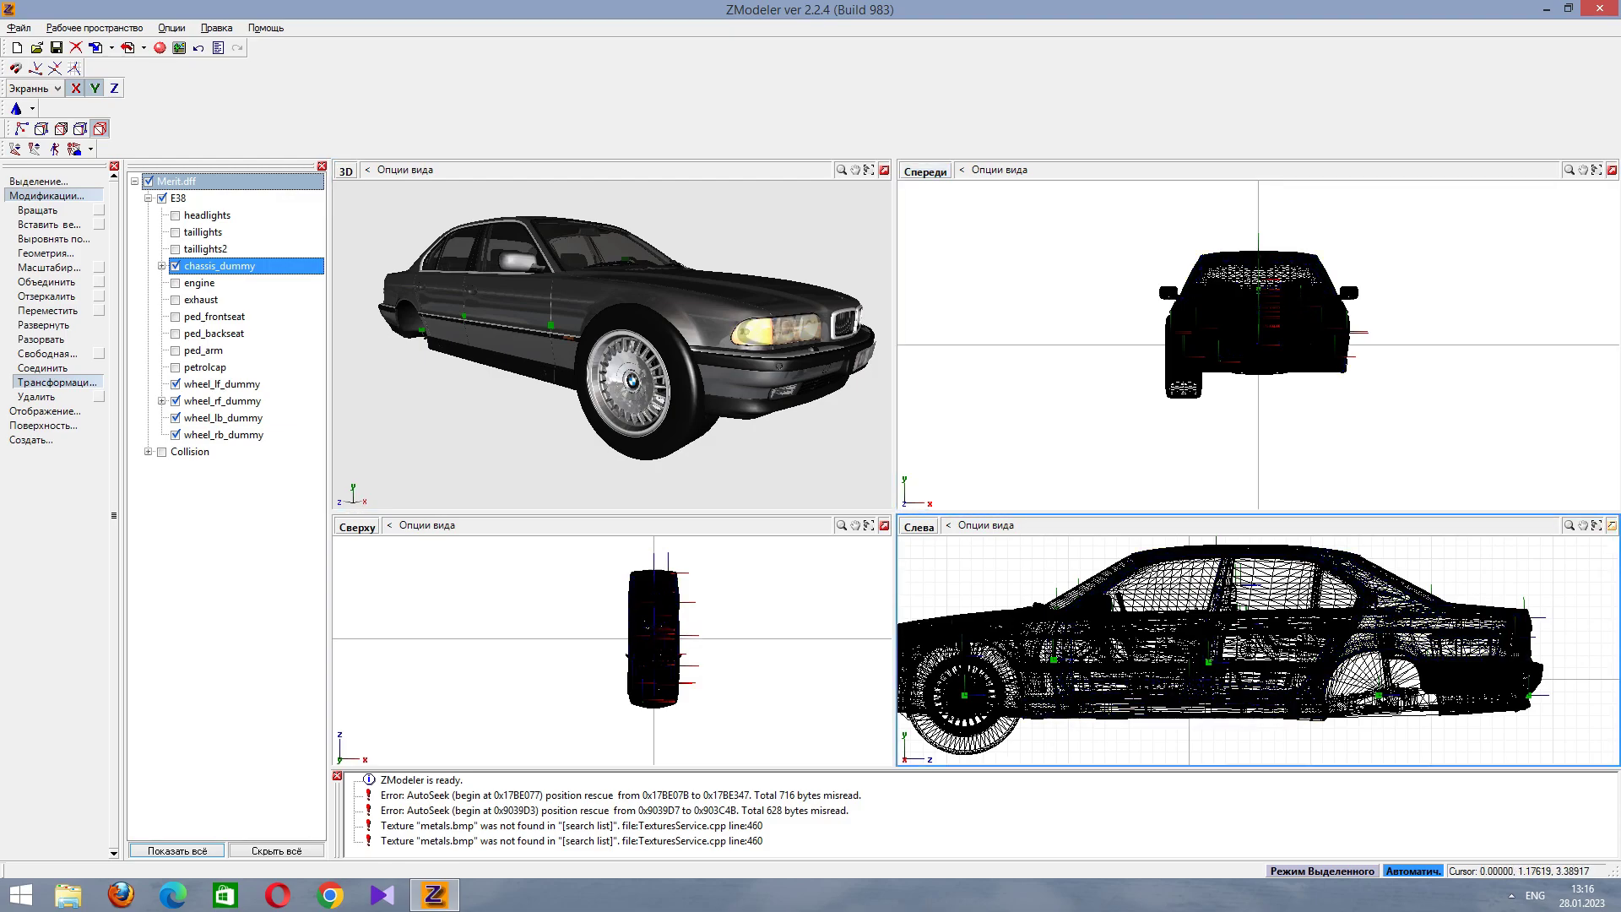
left_click(1612, 526)
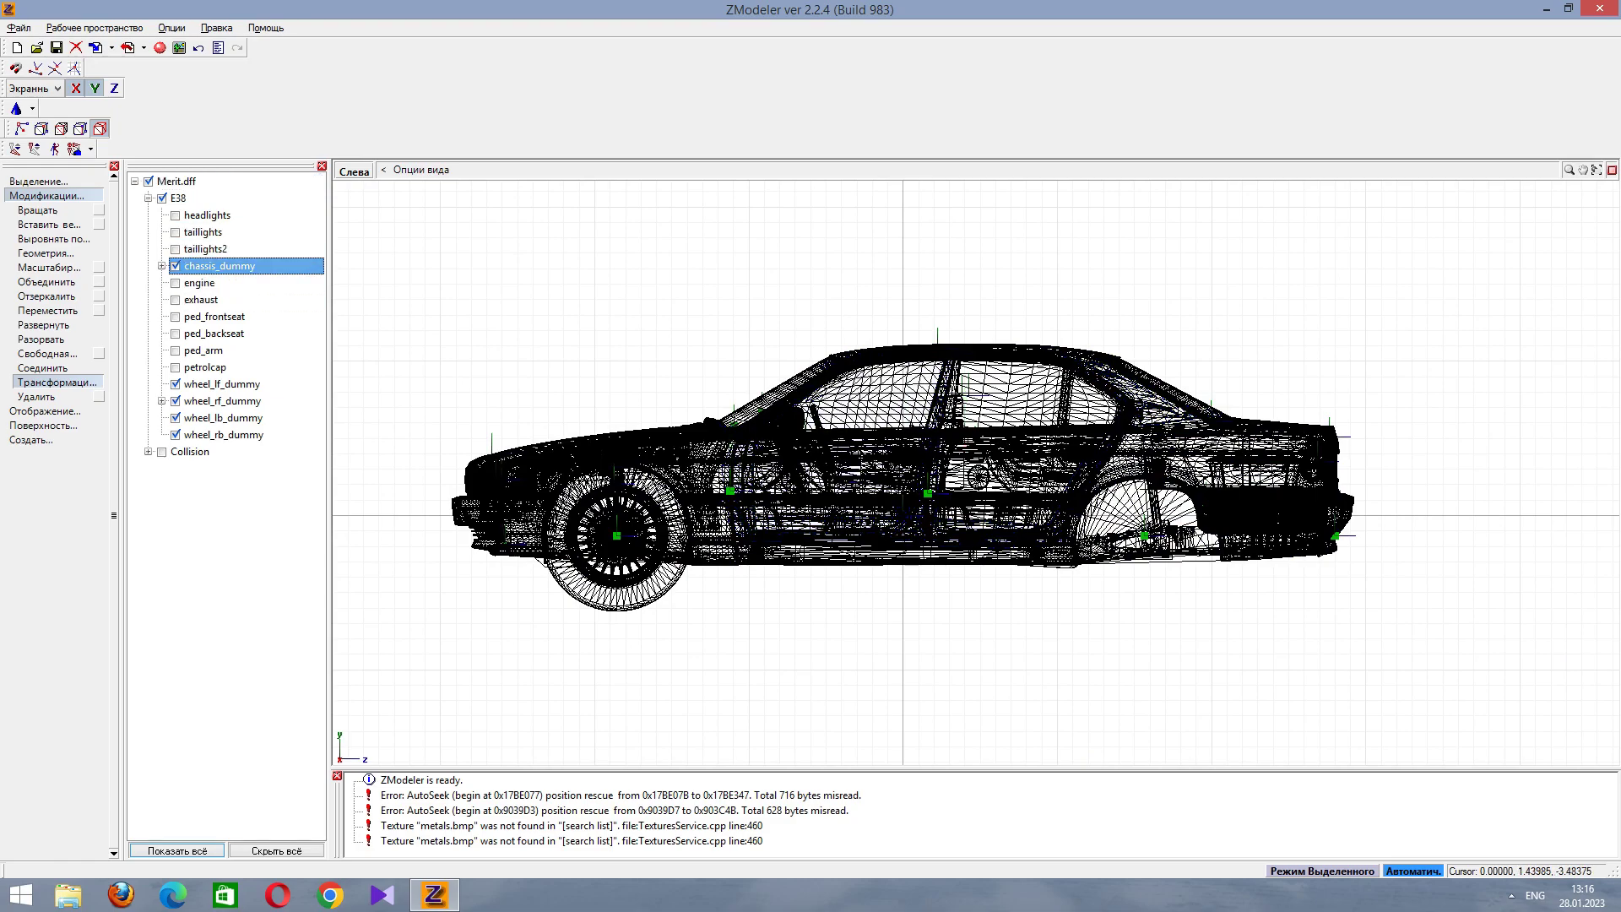
left_click(176, 266)
left_click(31, 440)
left_click(47, 195)
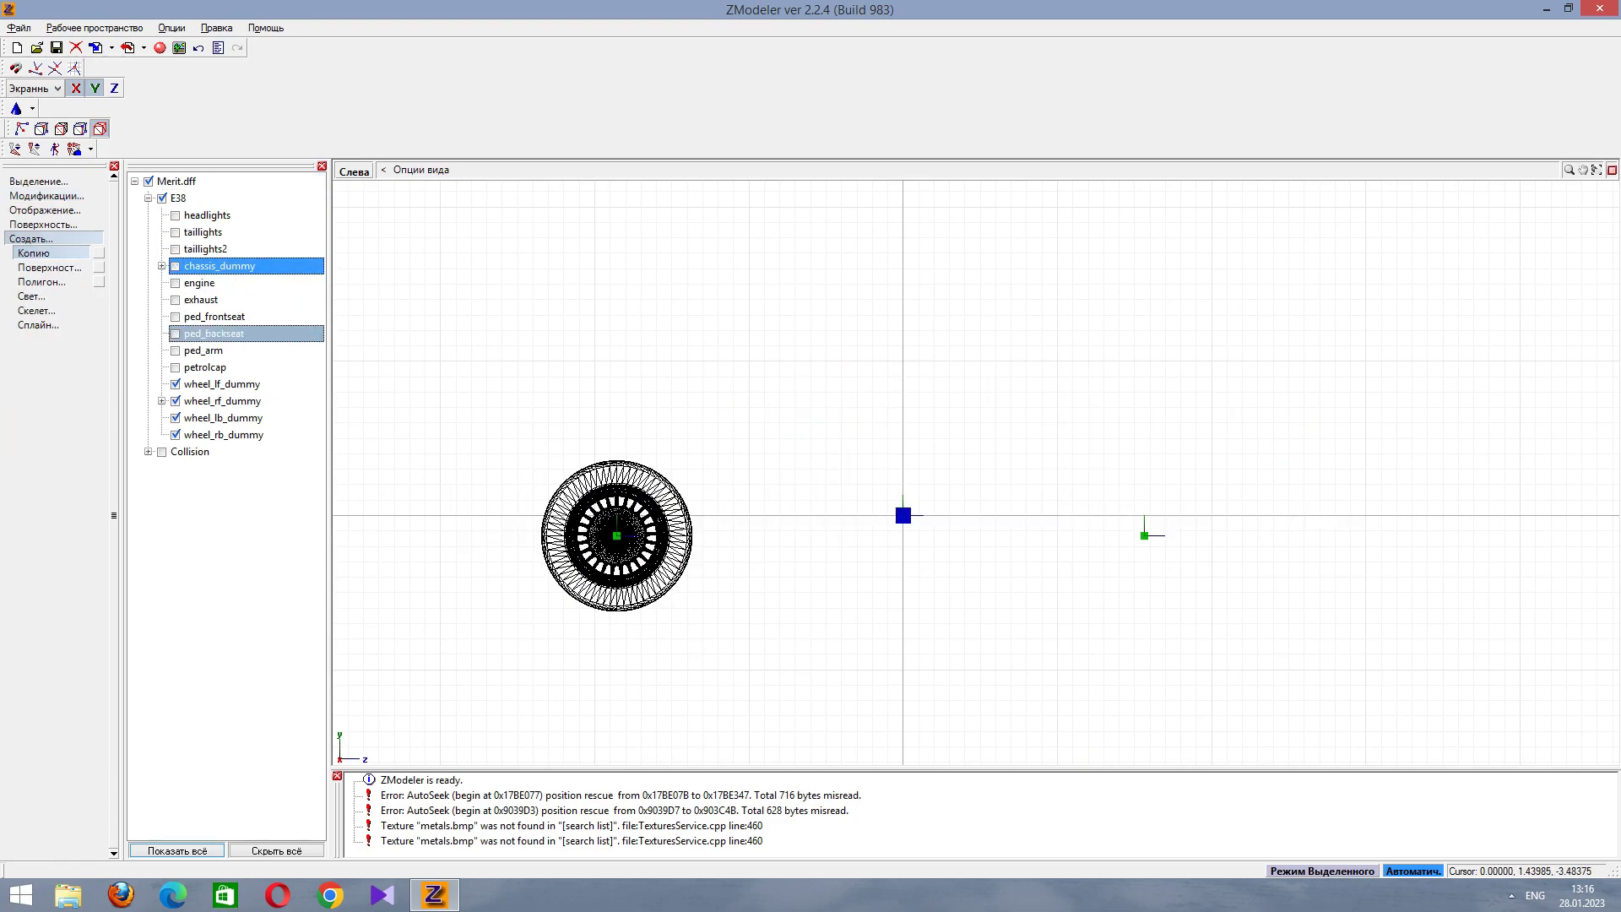
left_click_drag(616, 572, 790, 610)
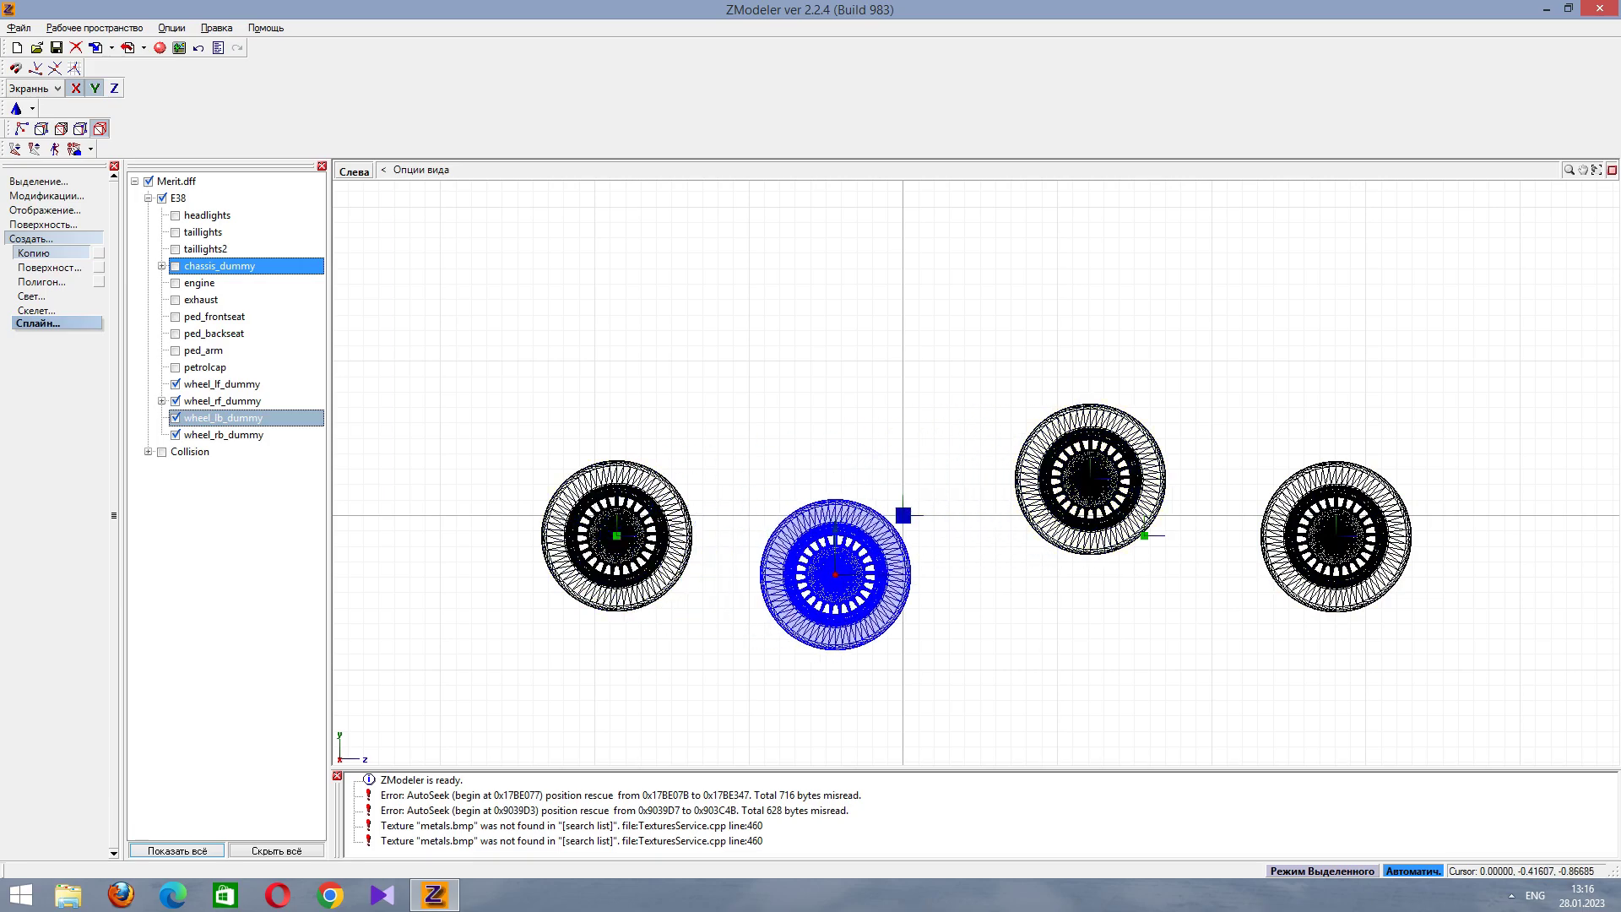
double_click(220, 401)
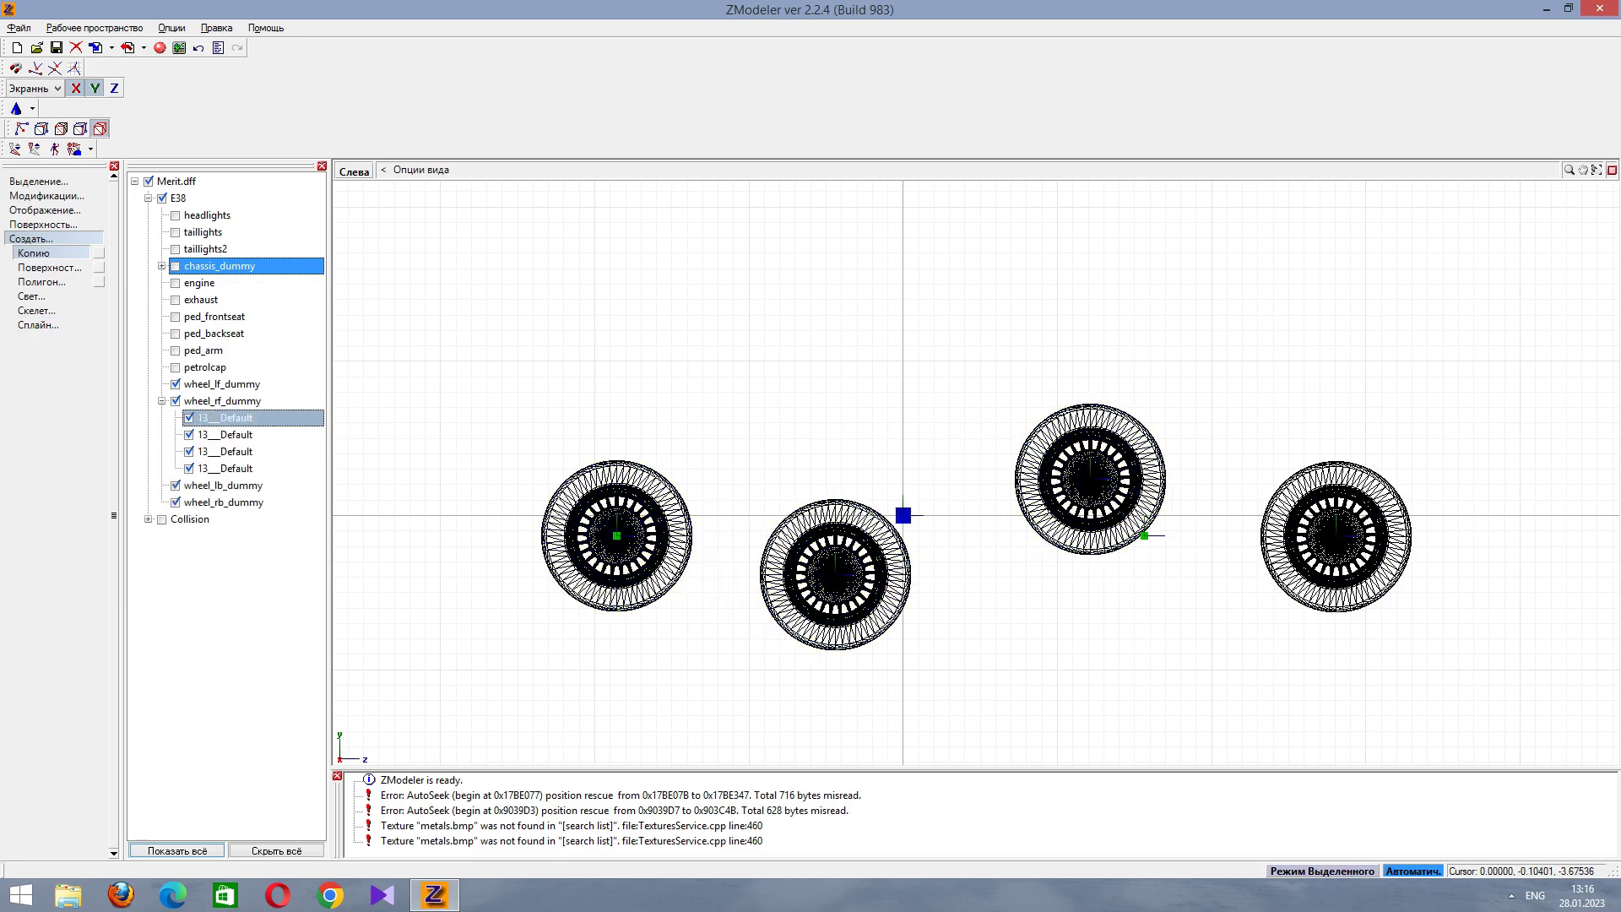
left_click_drag(220, 468, 221, 384)
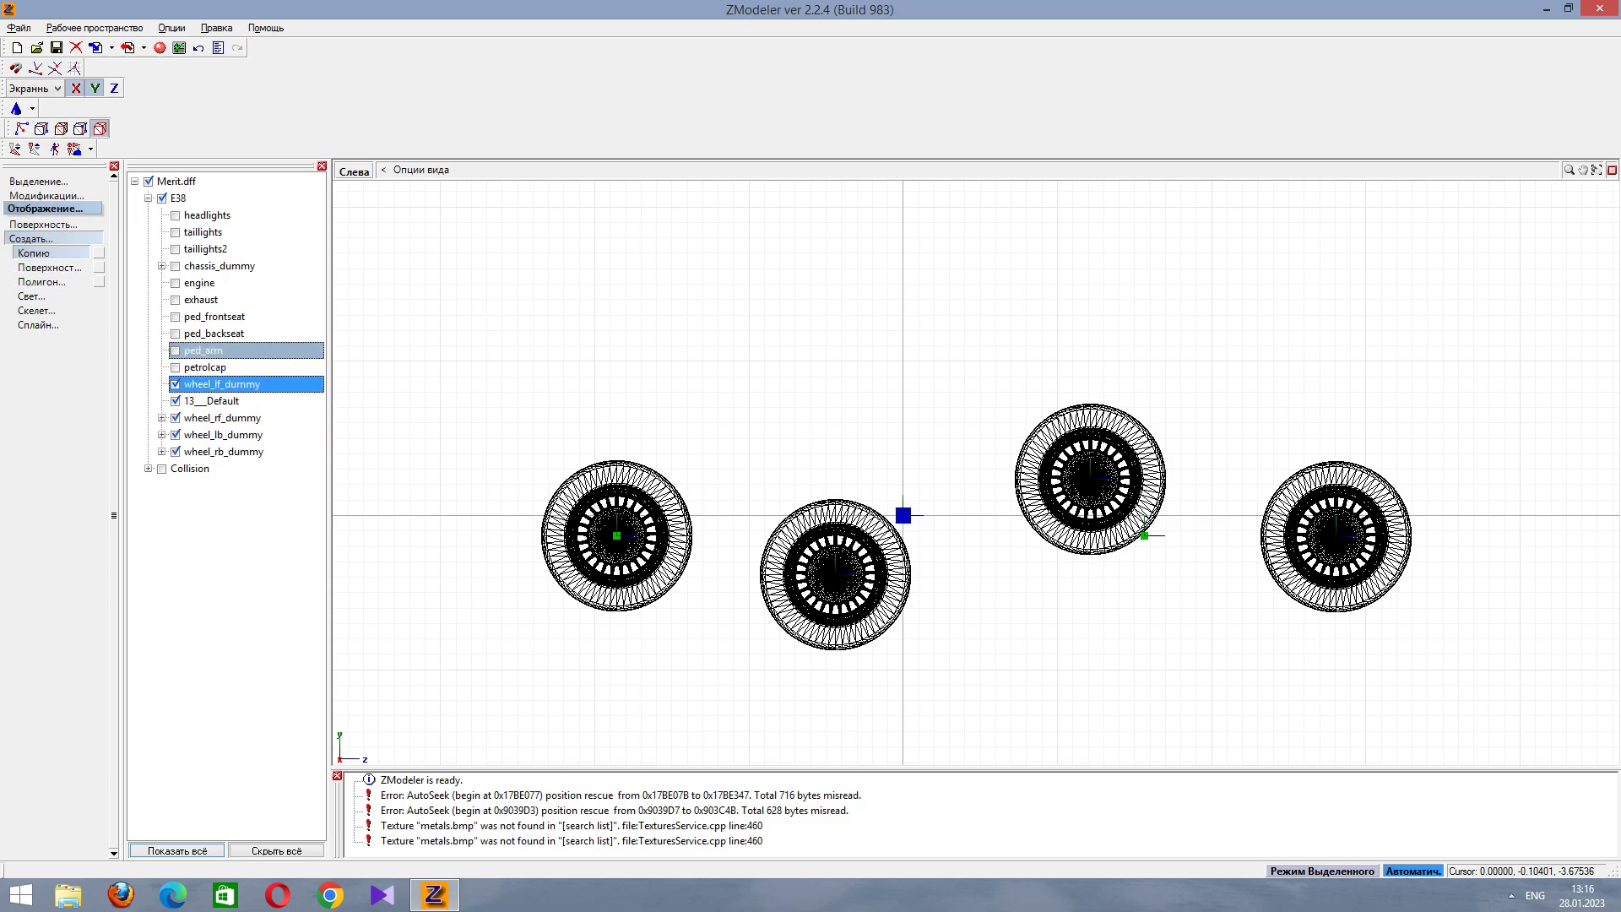
Reset the lower middle wheel copy's position to zero so it sits on the rear wheel dummy.
left_click(47, 196)
left_click(56, 382)
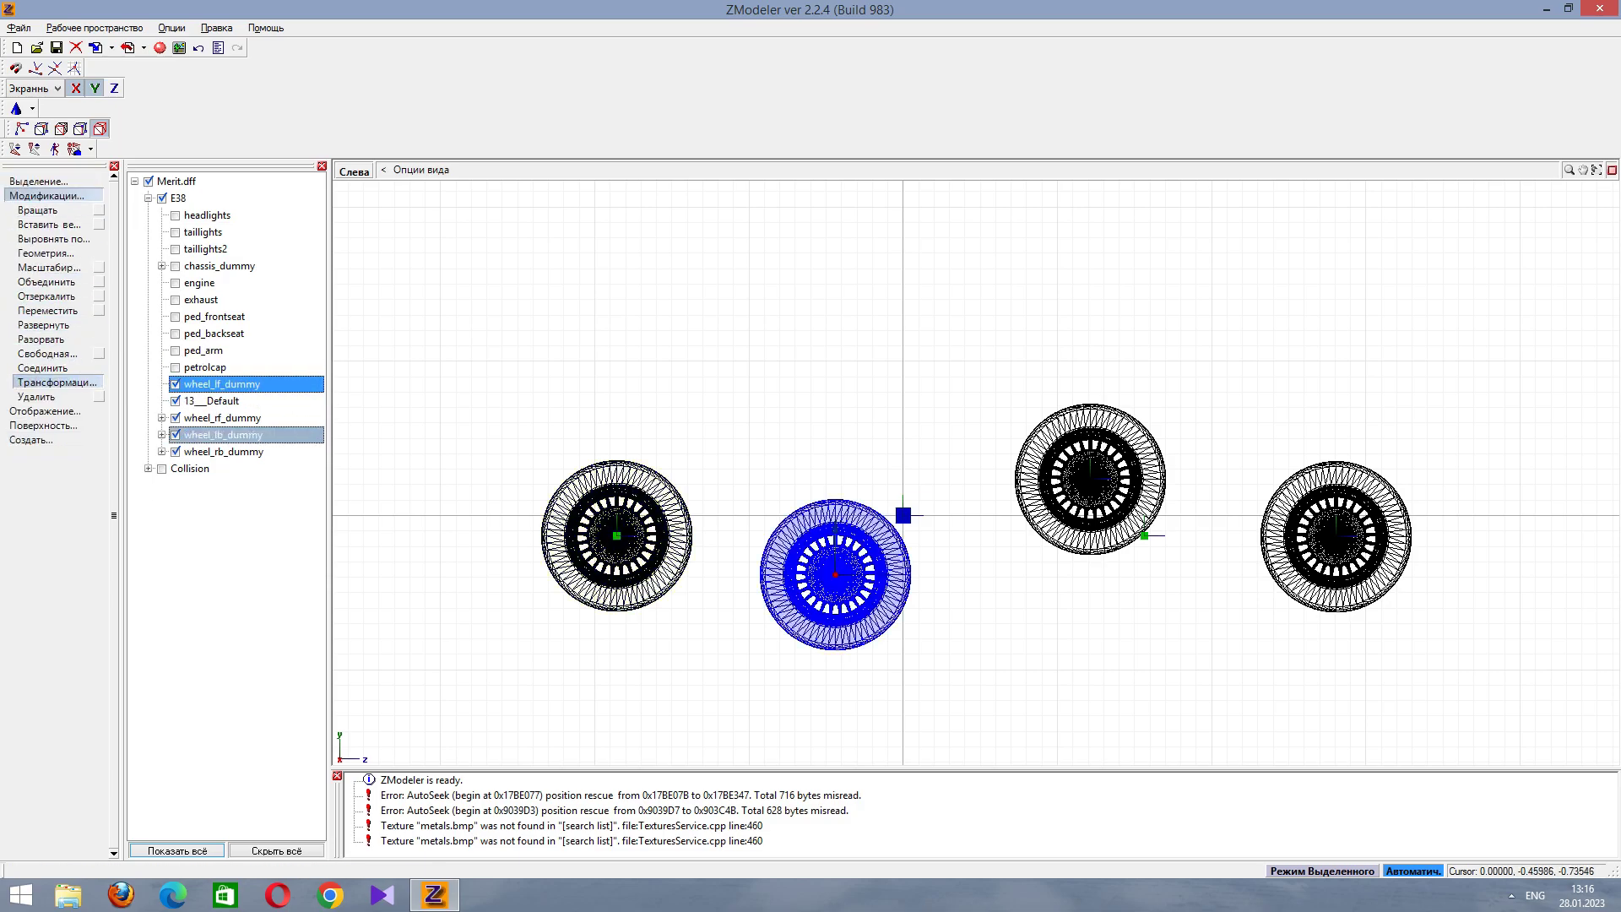
left_click(836, 574)
left_click(390, 278)
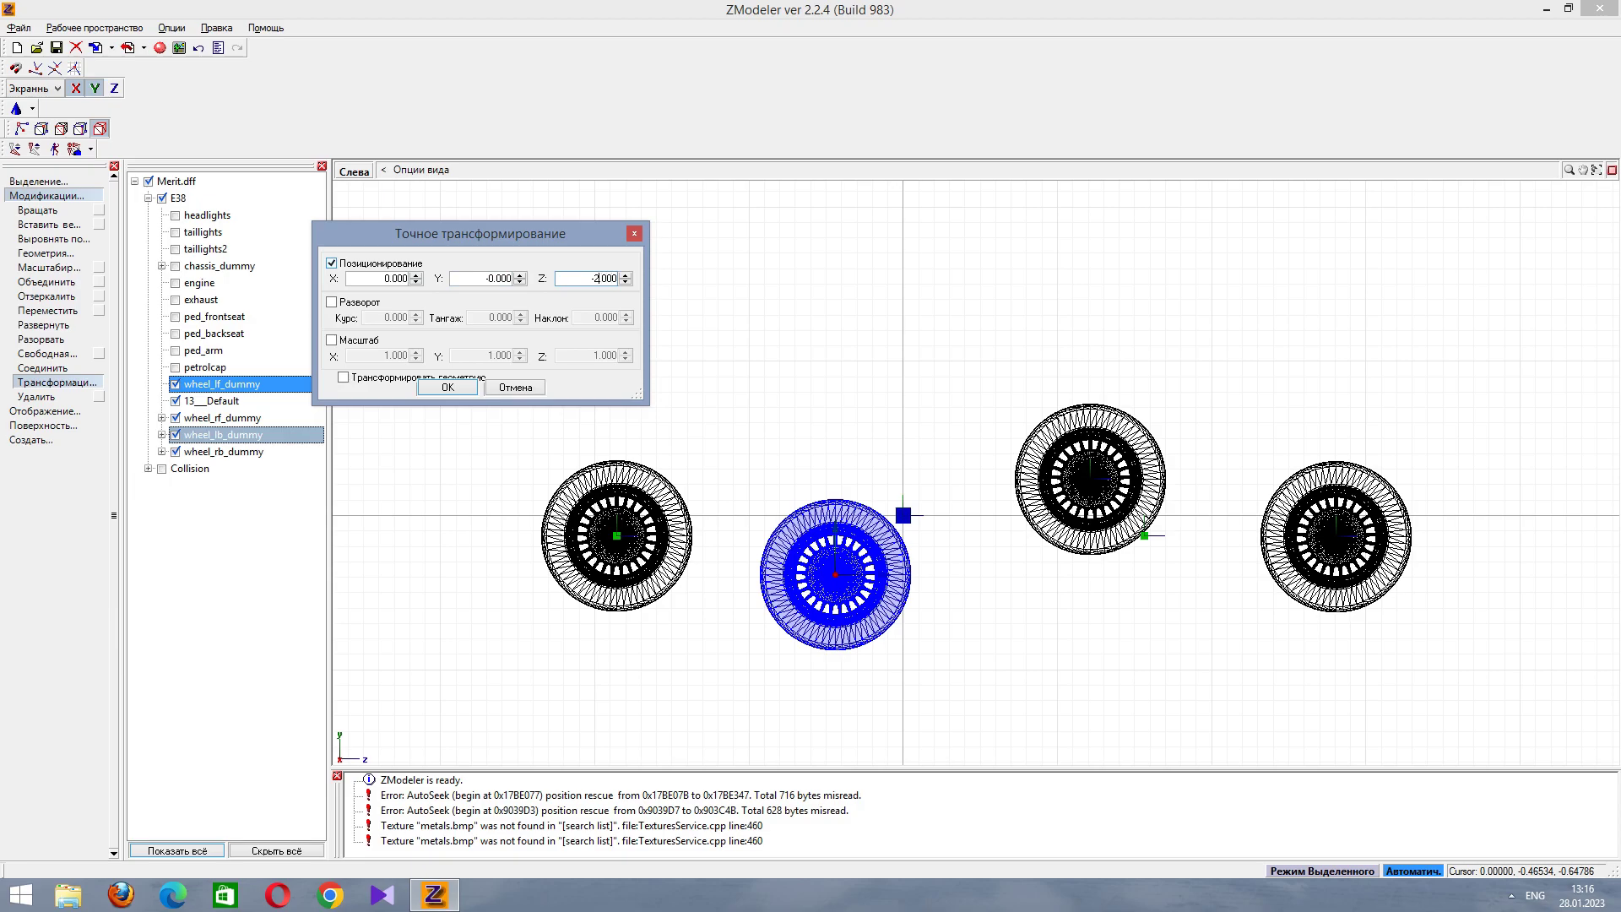
key("Return")
Reset the upper wheel copy's position to zero and check the exact position values of the remaining wheel copies.
left_click(1031, 498)
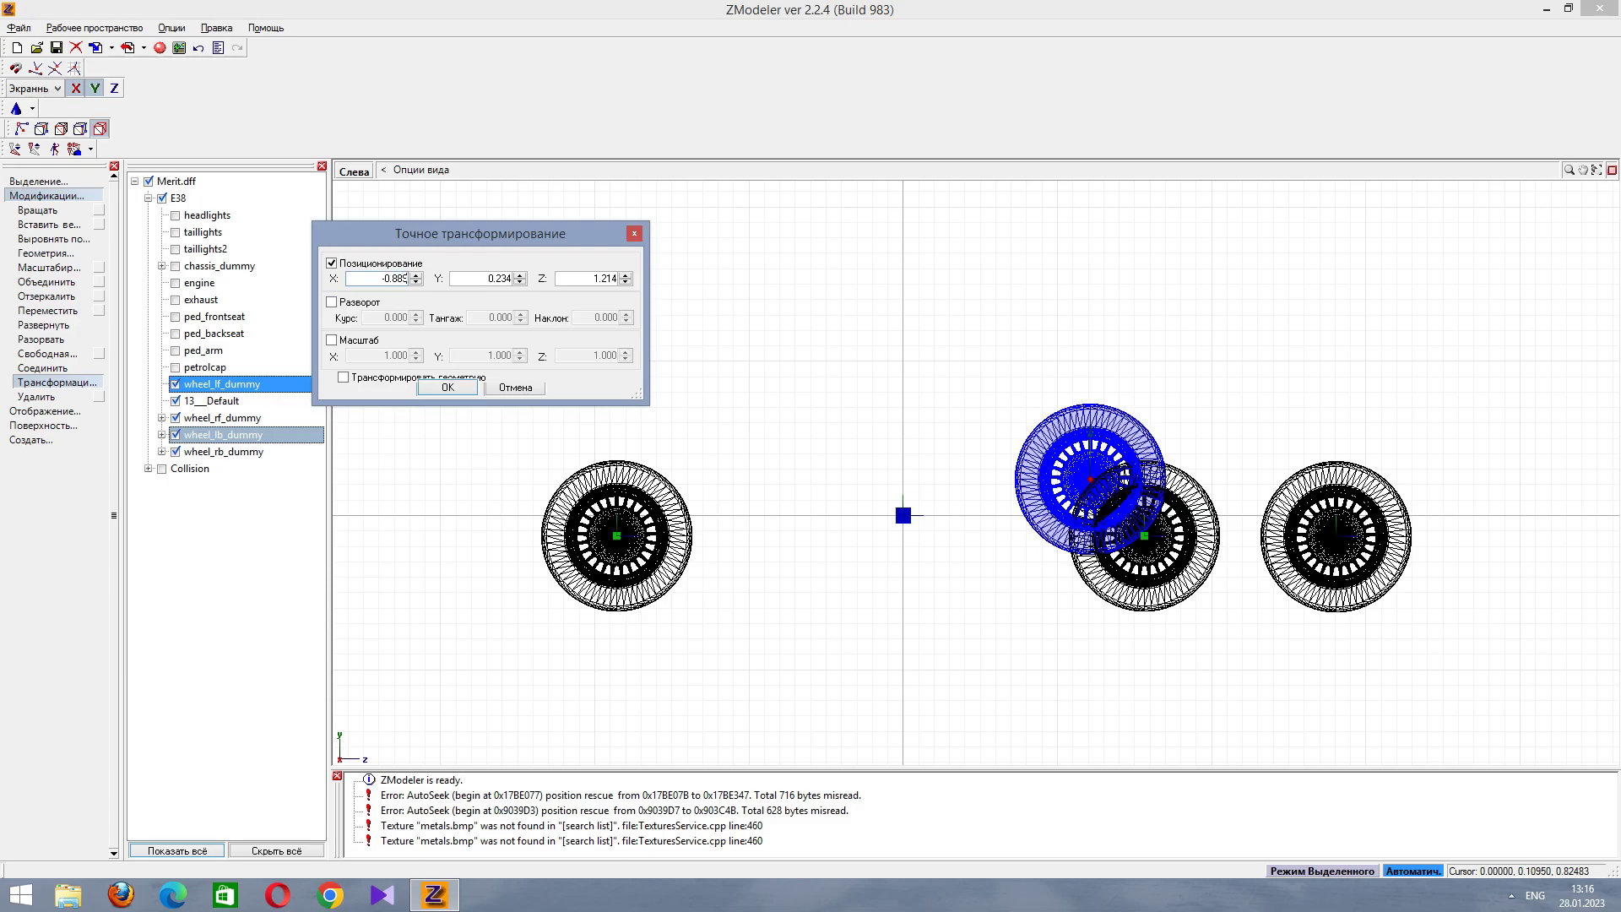
left_click(512, 279)
key("Return")
left_click(1337, 537)
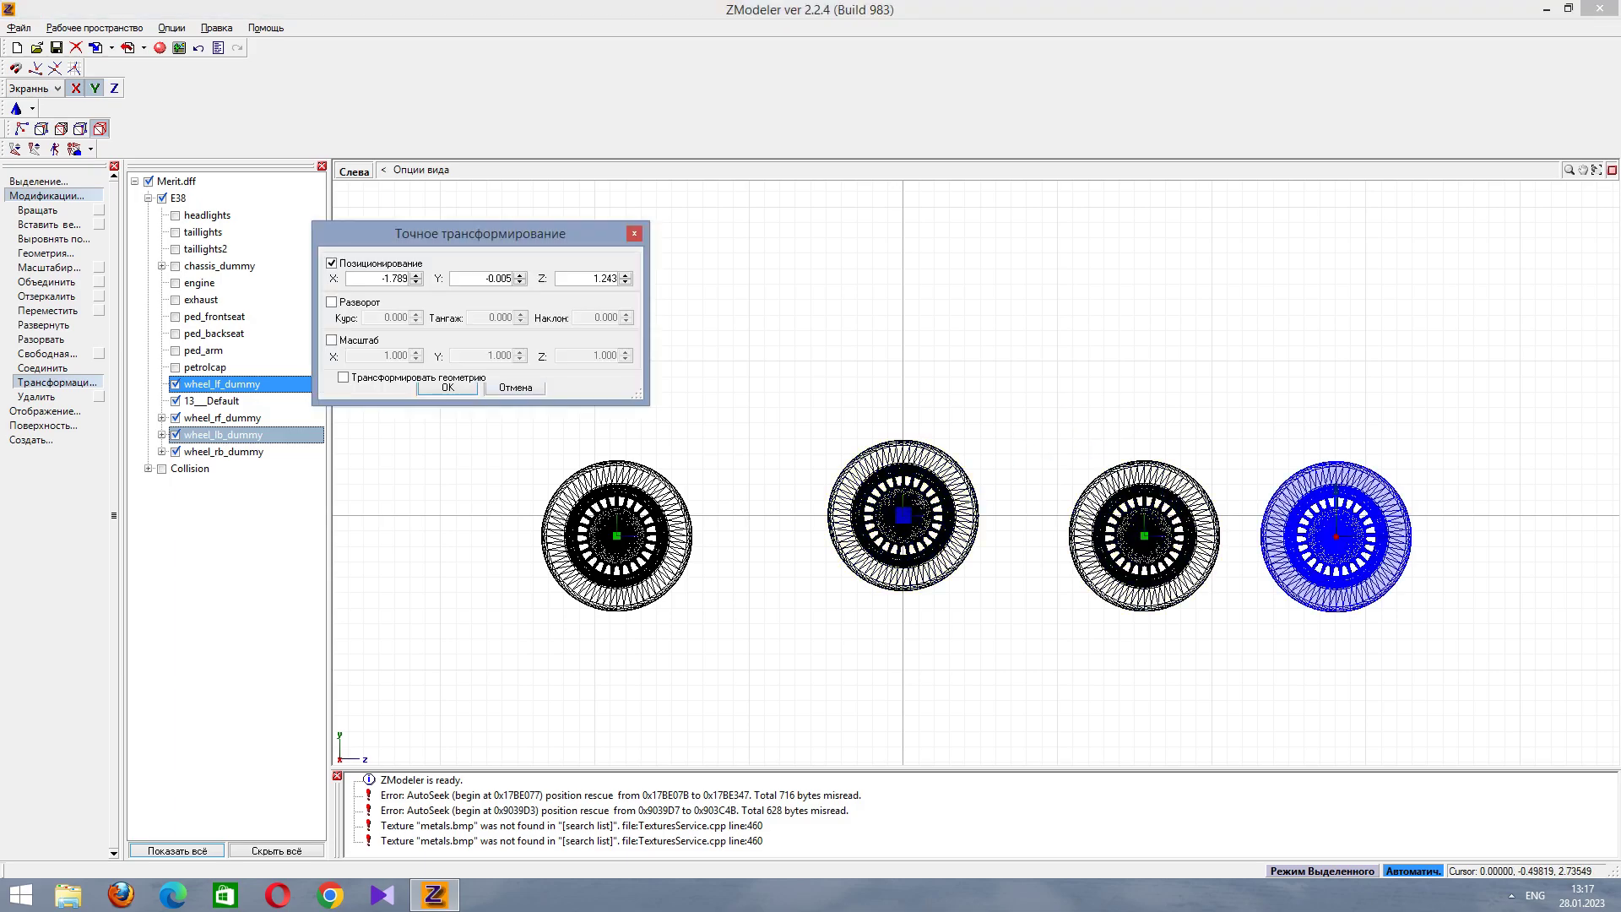
key("Return")
left_click(895, 532)
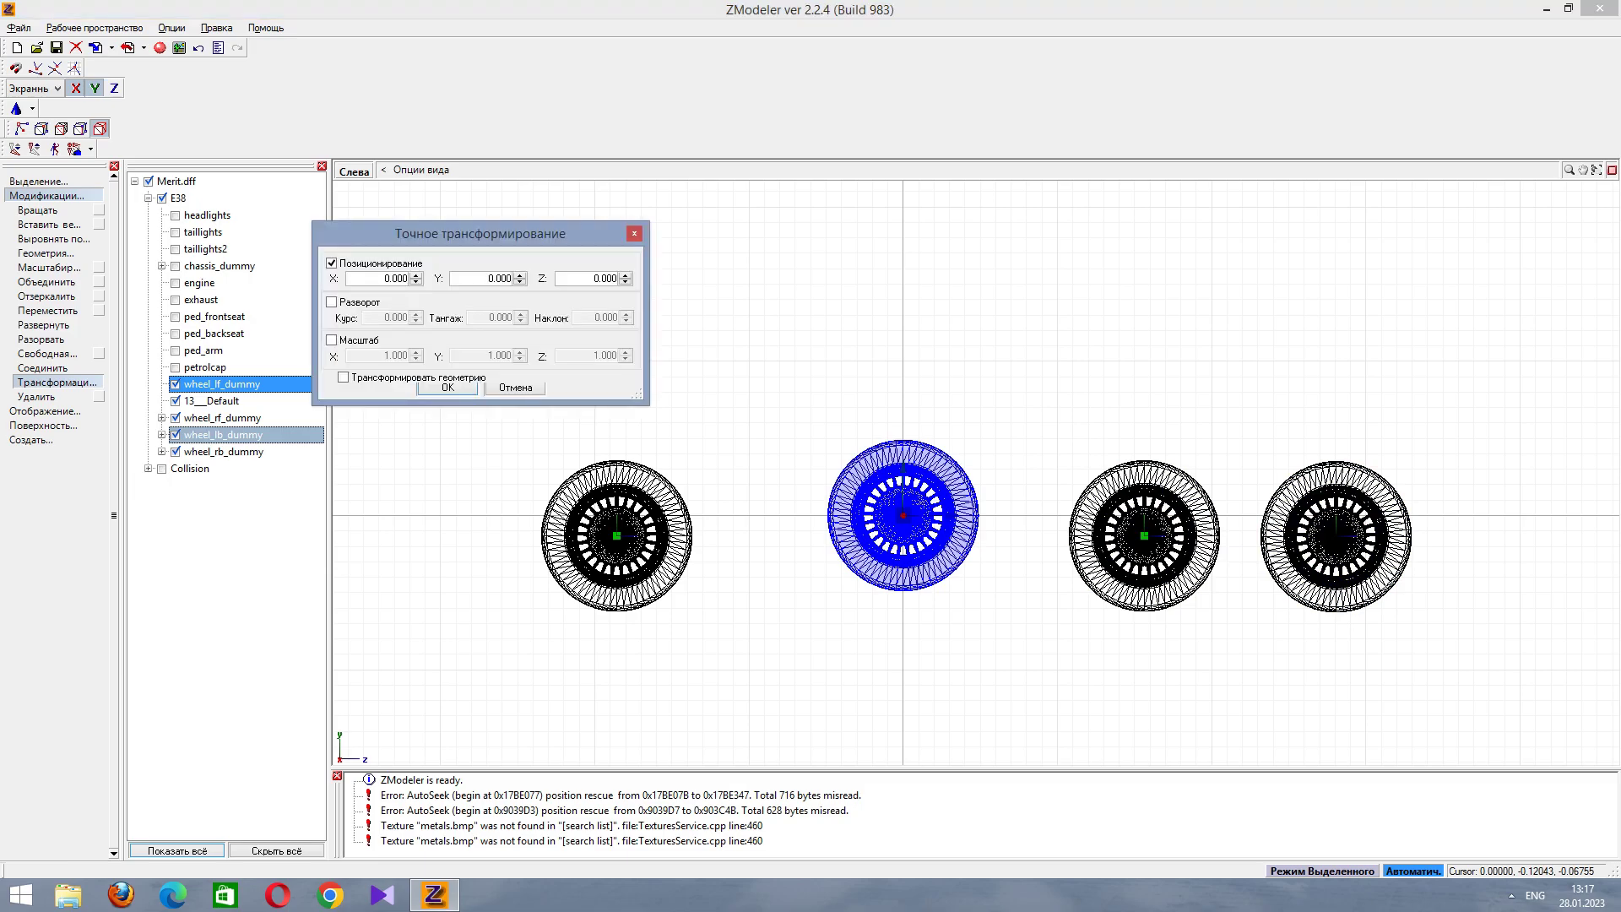
key("Return")
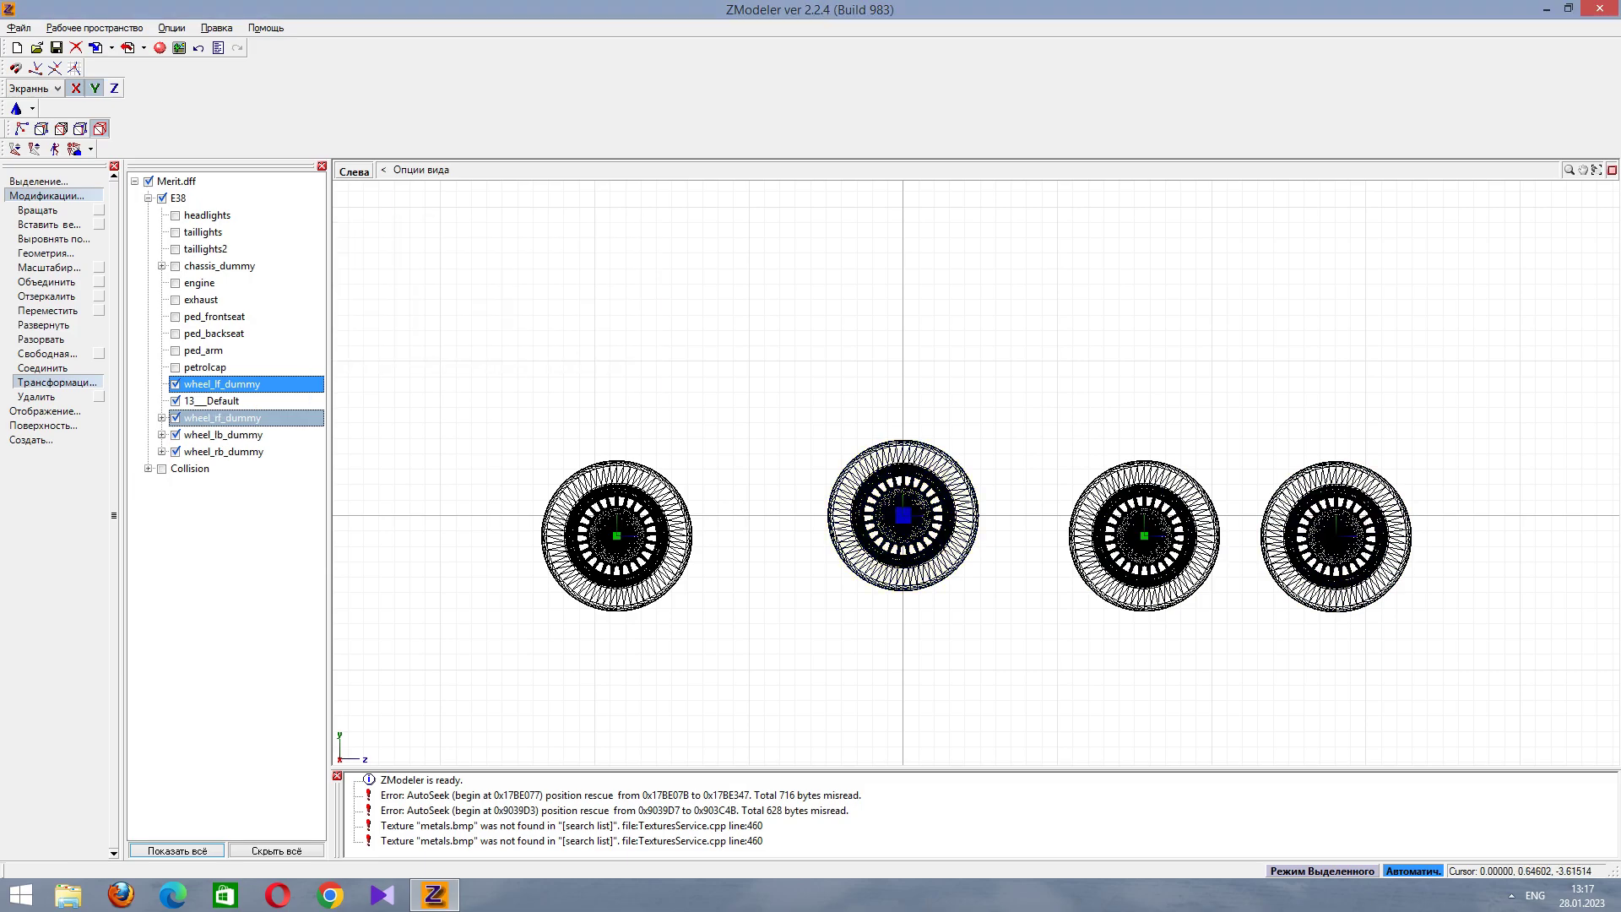
Nest the loose 13___Default wheel under wheel_lf_dummy and reset the positions of the last two wheels to zero.
left_click_drag(211, 401, 253, 387)
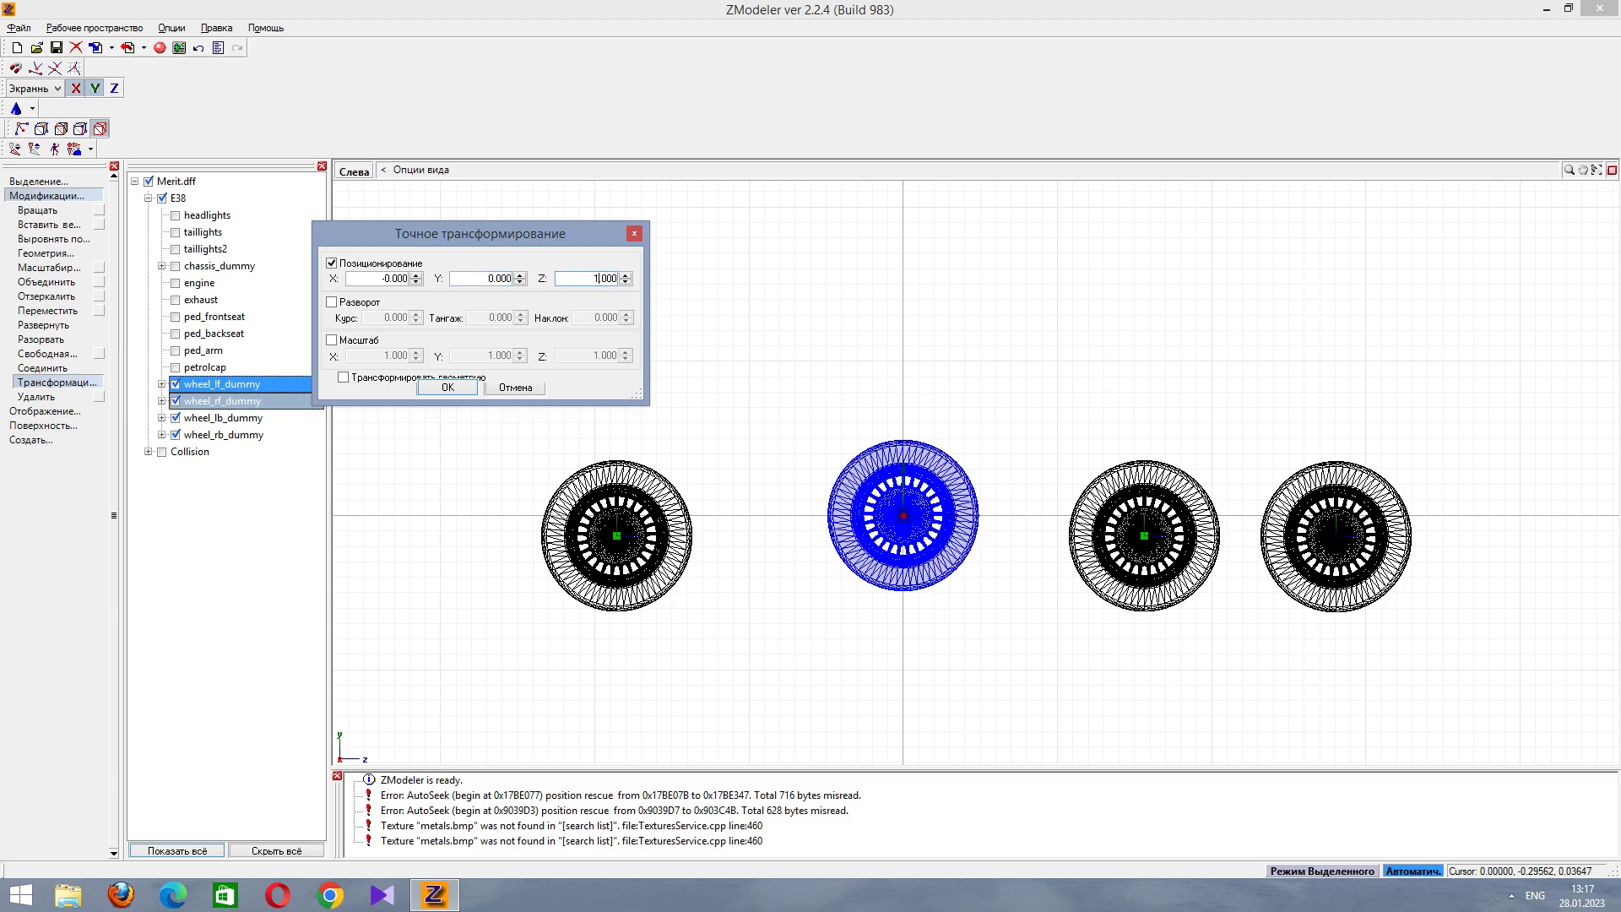
key("Return")
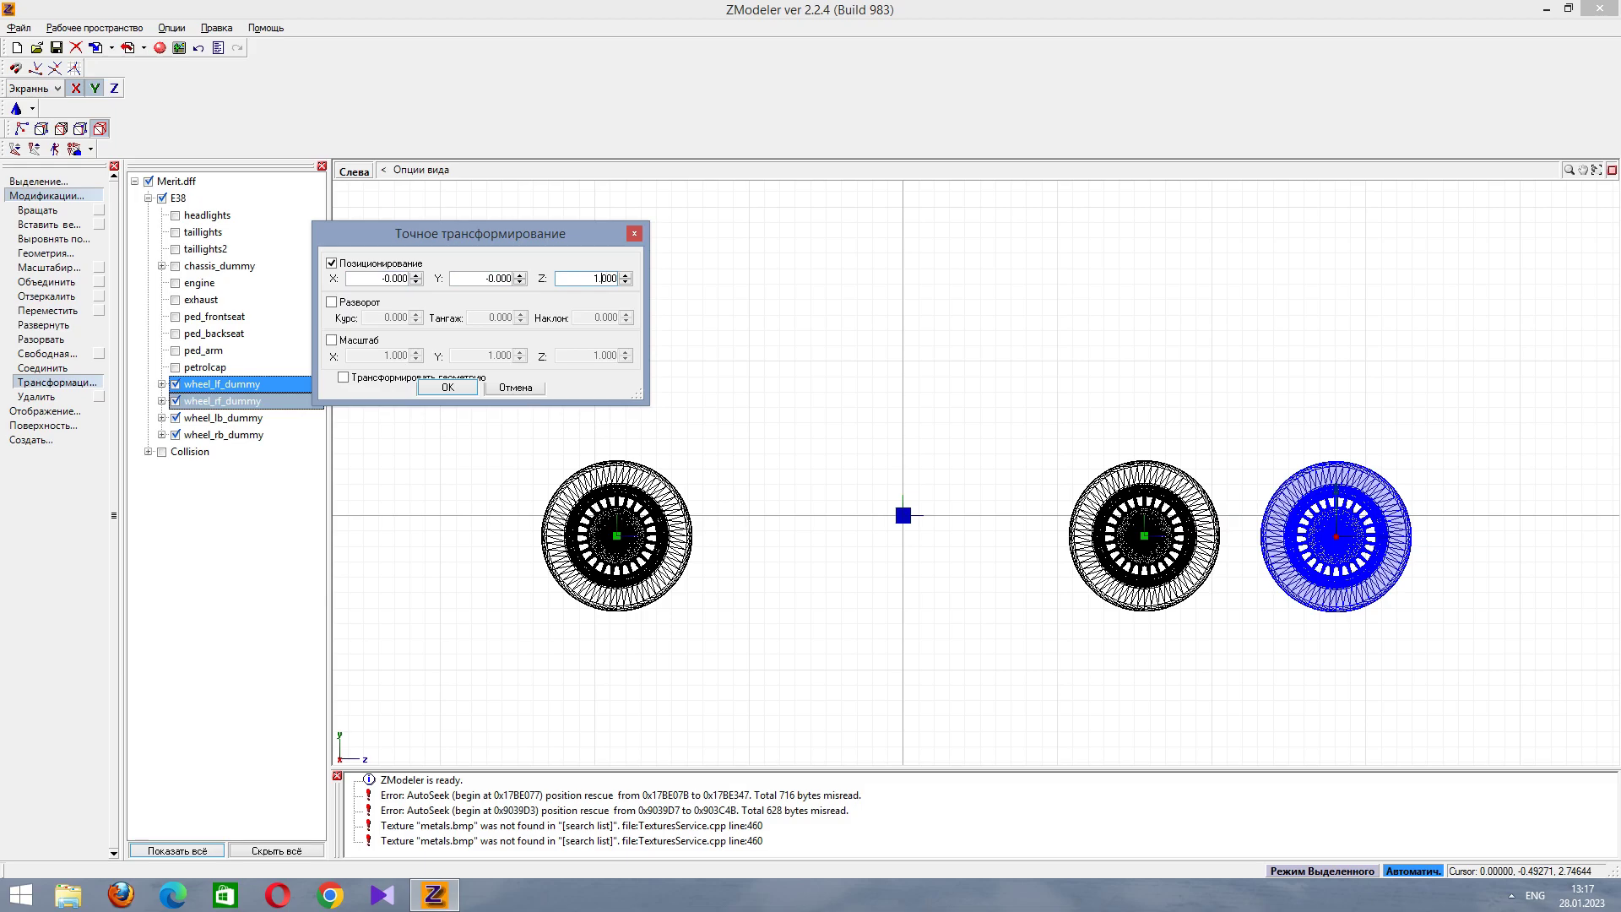
key("Return")
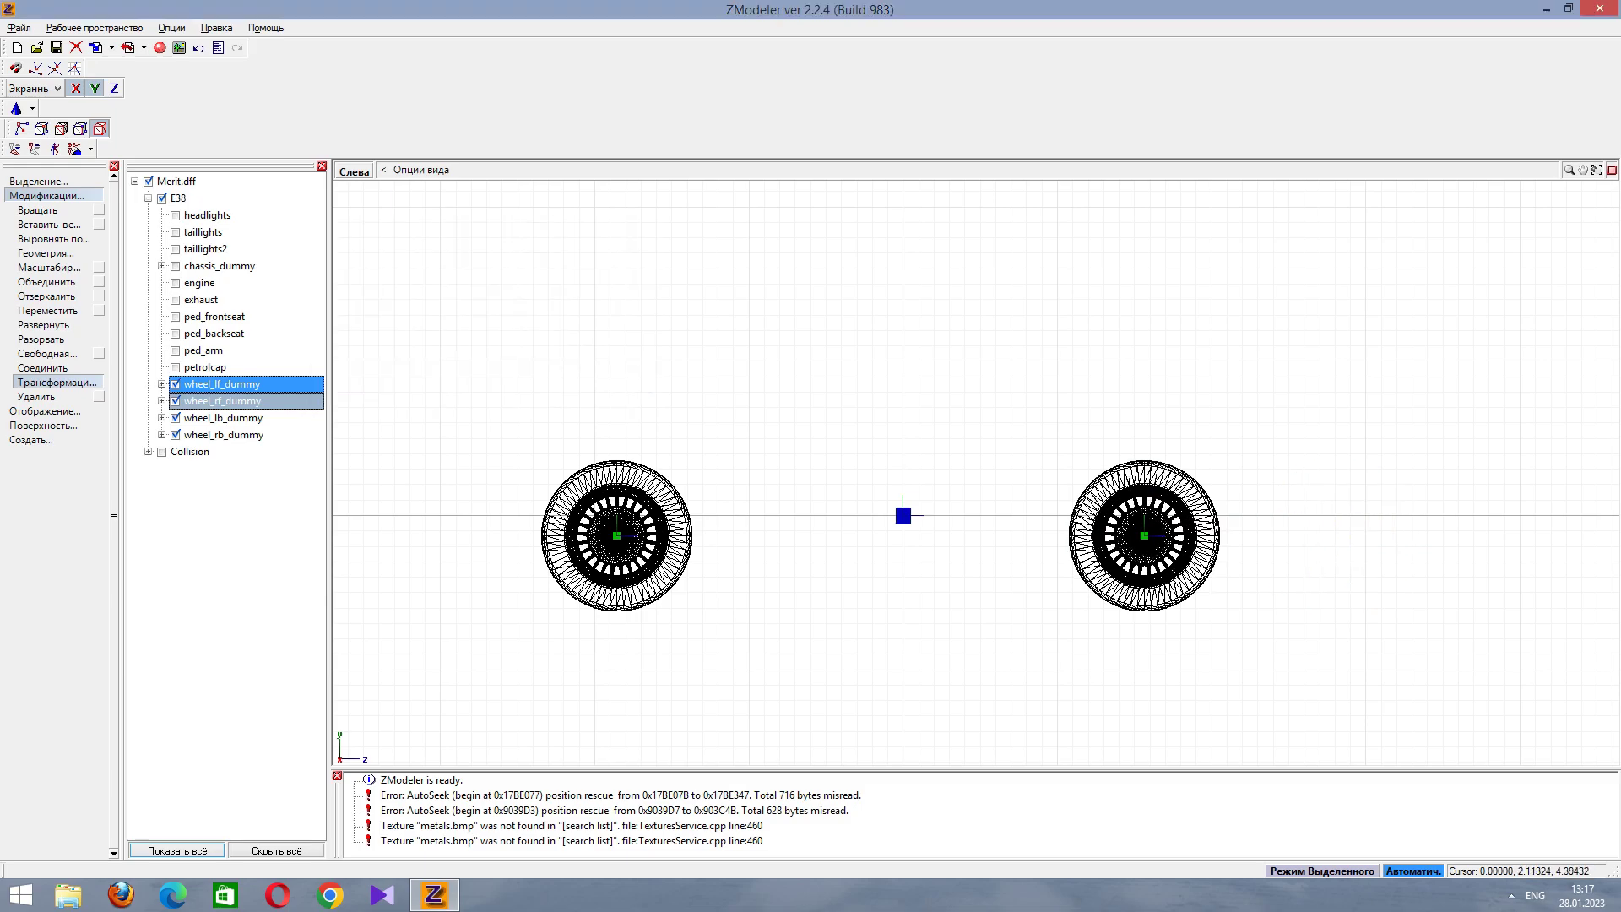
Return to the four-view layout and show chassis_dummy, headlights, taillights and taillights2 together with the four wheels.
key("alt+w")
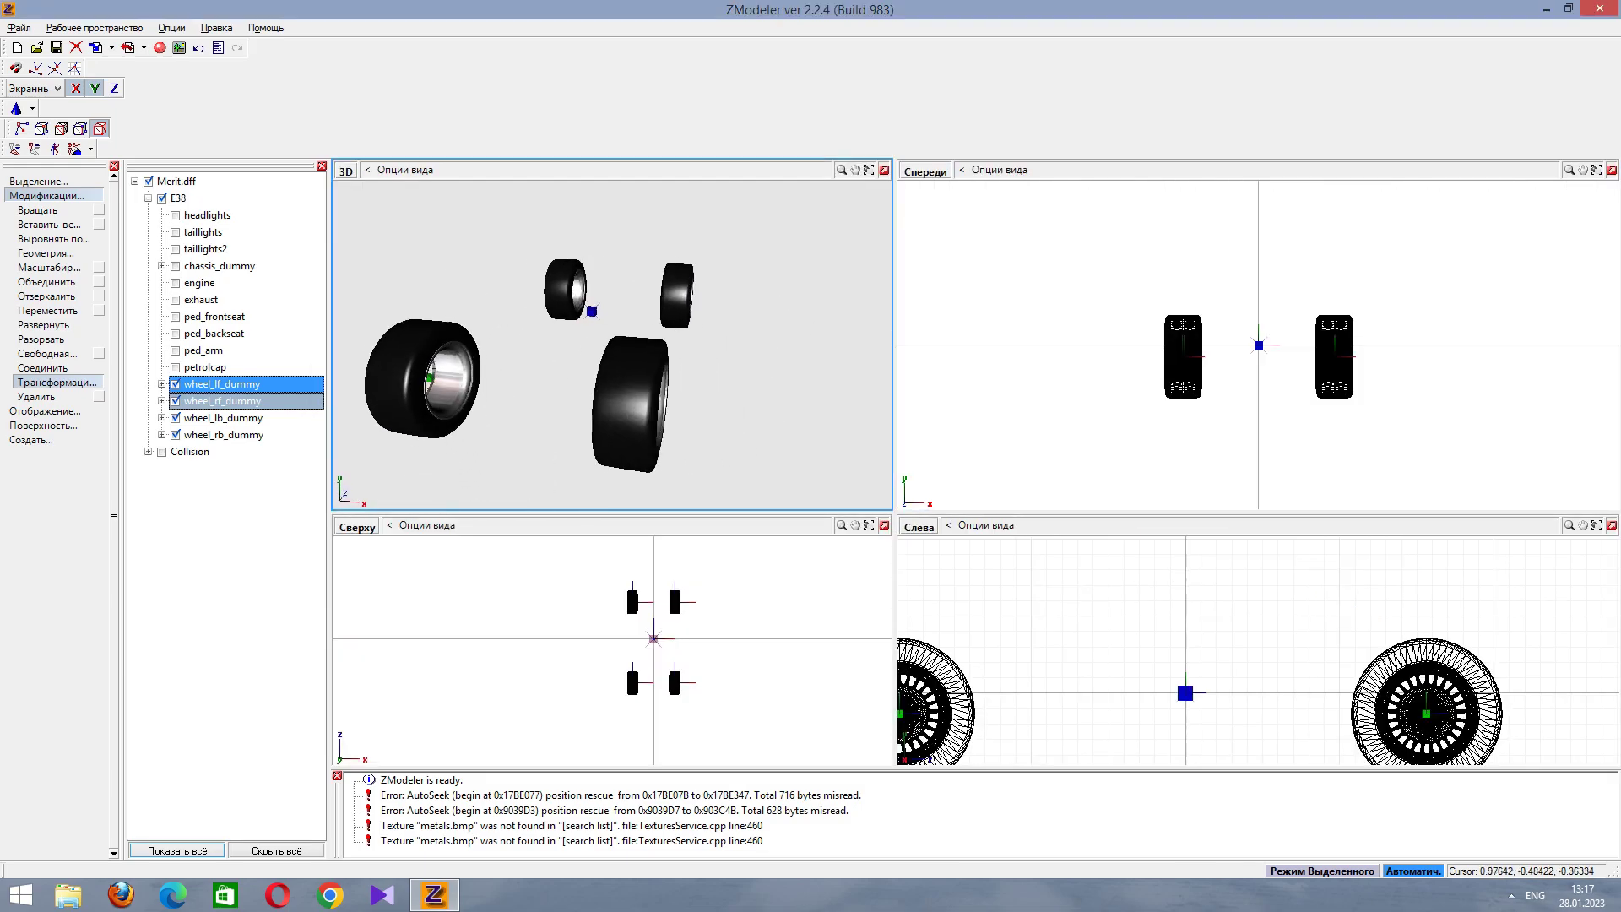
middle_click_drag(591, 338, 727, 338)
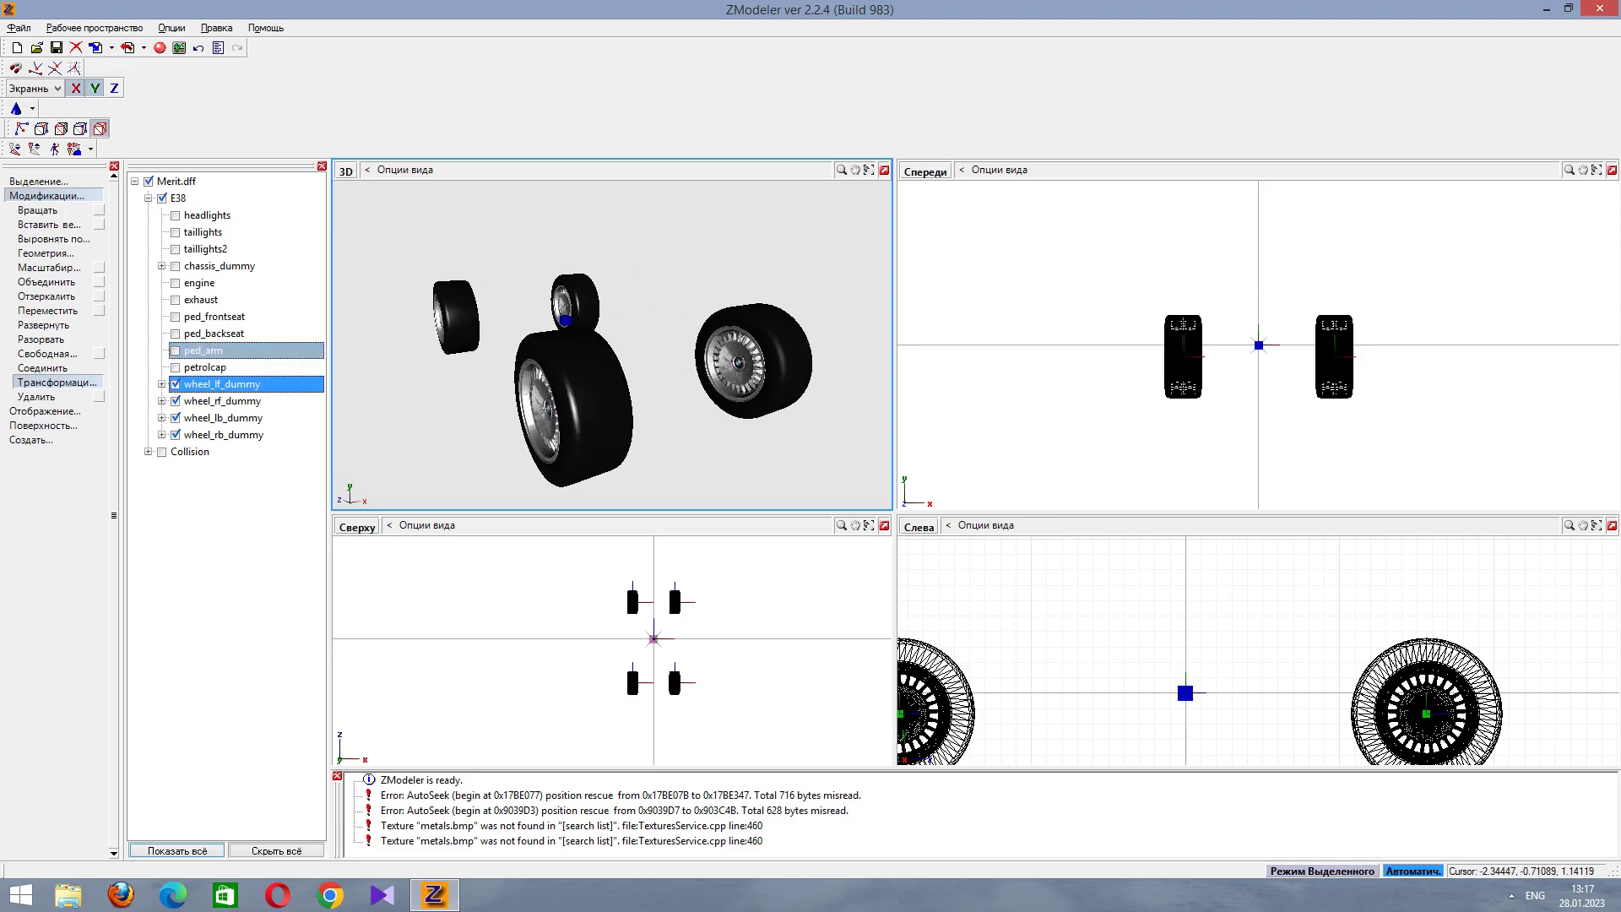
left_click(174, 266)
middle_click_drag(592, 337, 684, 338)
left_click(175, 232)
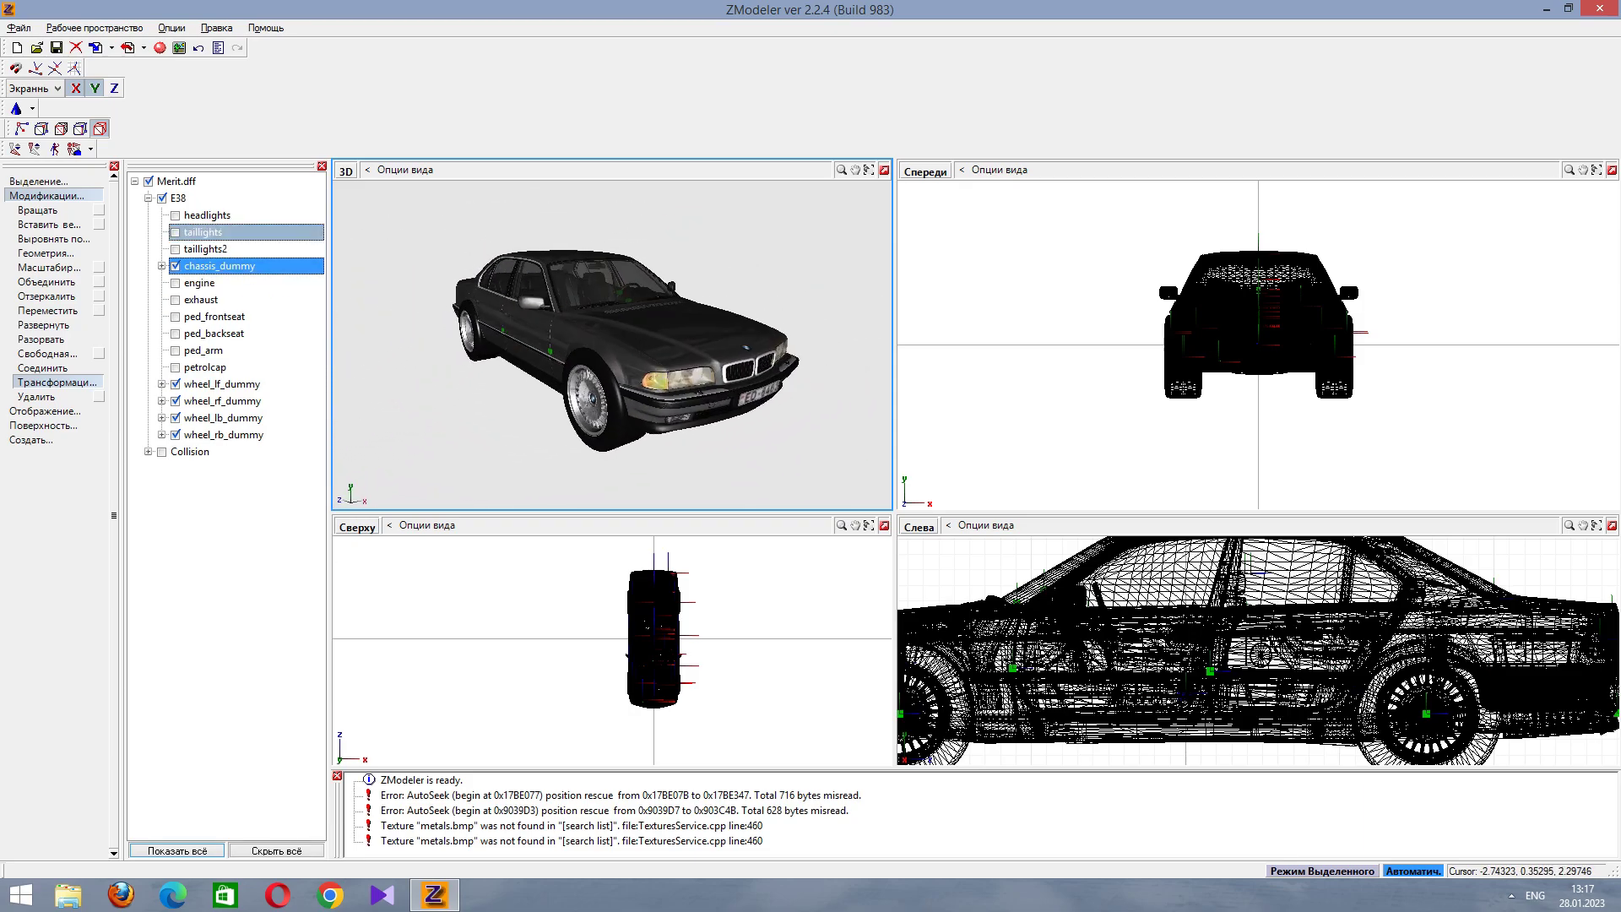
left_click(175, 215)
left_click(175, 249)
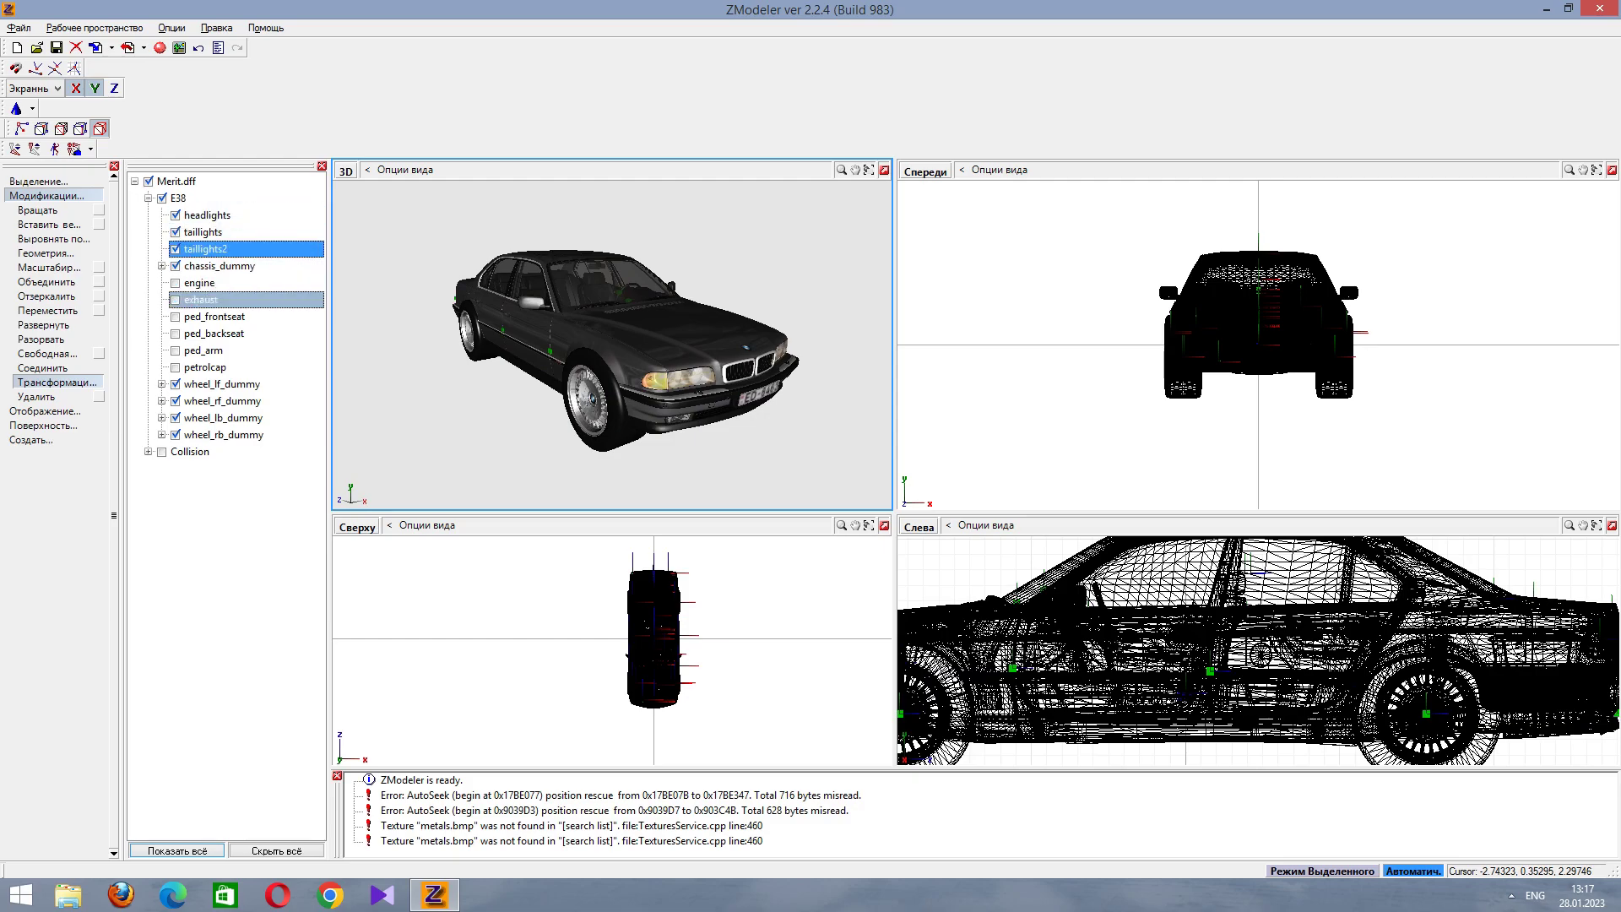
Show petrolcap, ped_arm, ped_backseat, ped_frontseat, exhaust and engine so that all E38 parts are visible.
left_click(175, 367)
left_click(175, 351)
left_click(175, 333)
left_click(175, 317)
left_click(175, 300)
left_click(174, 282)
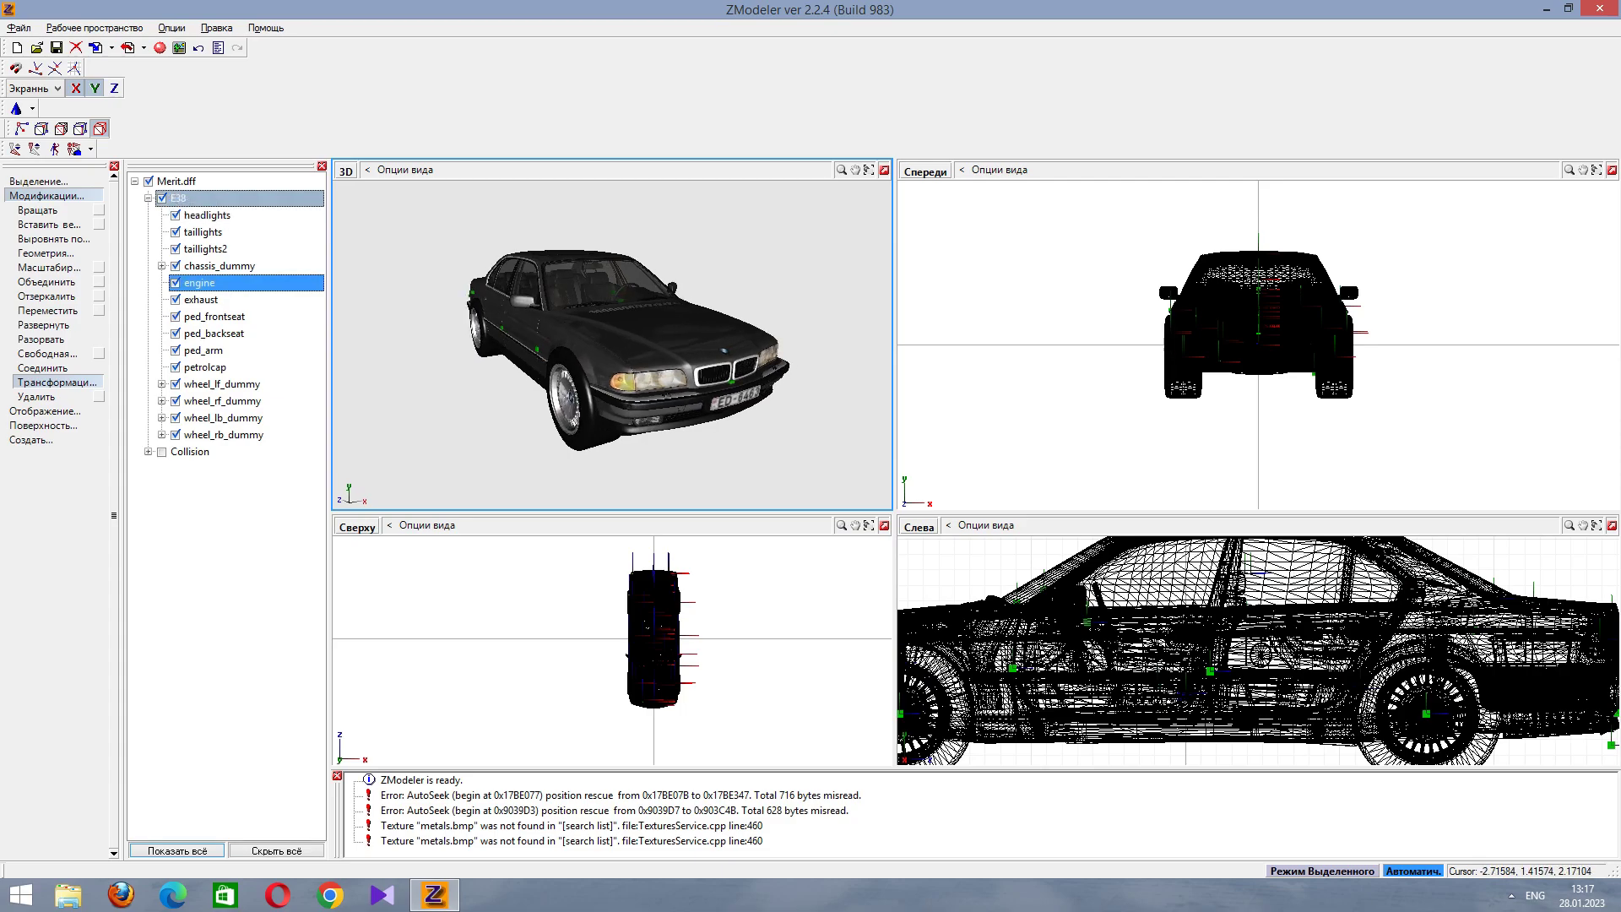
Collapse the Merit.dff hierarchy and examine the assembled car in the left view and the enlarged 3D view.
key("Left")
key("Left")
key("Left")
key("Left")
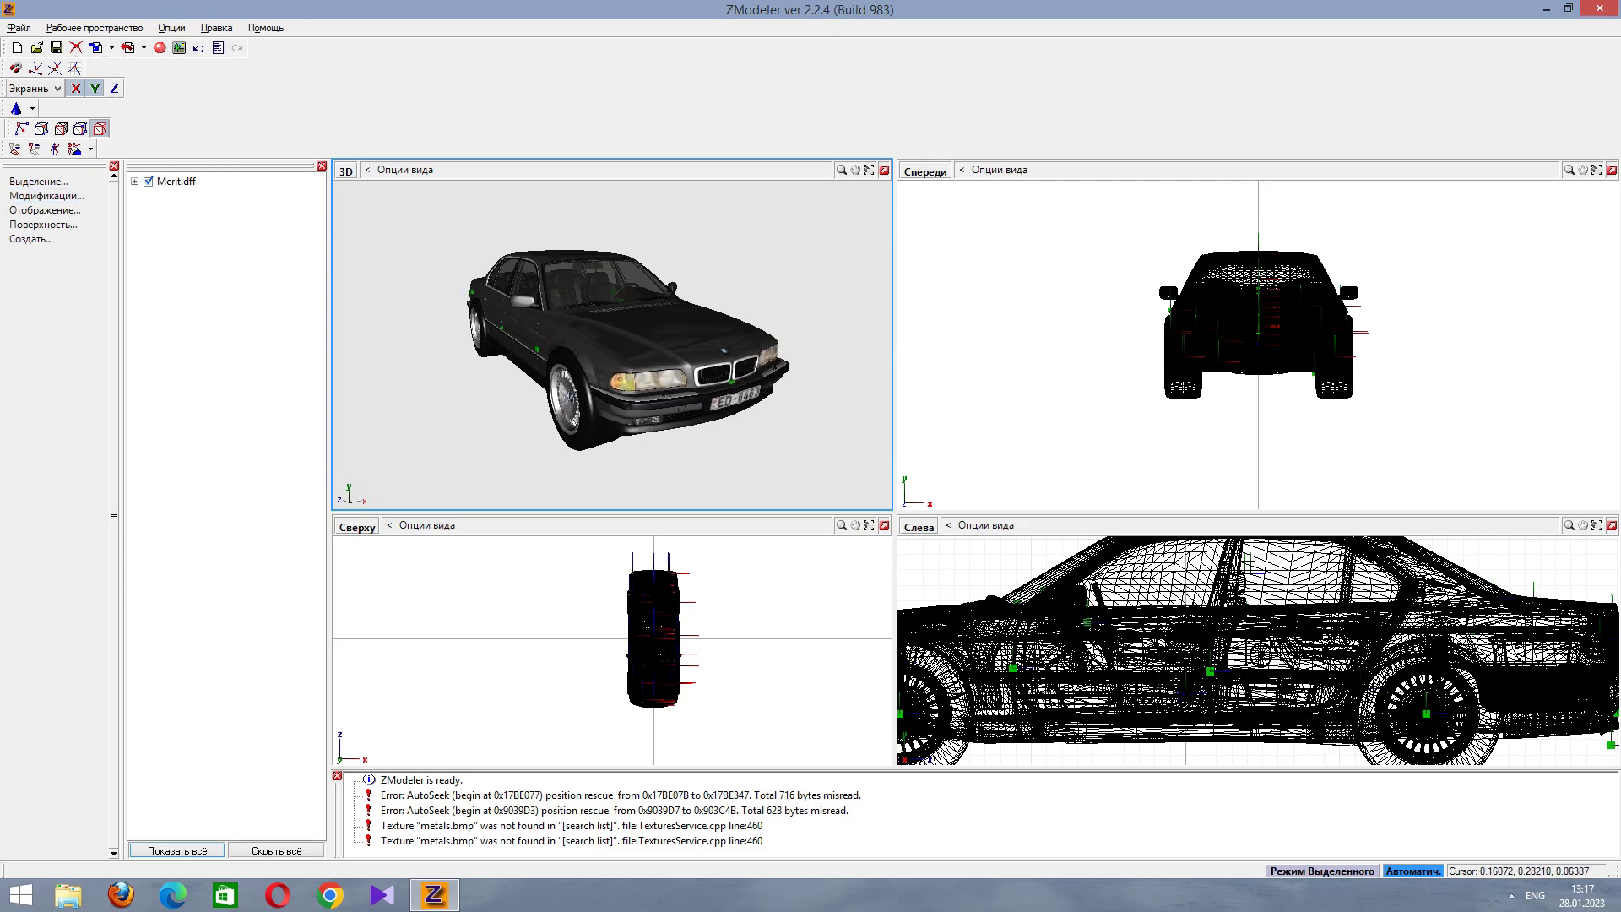
scroll(1258, 650, "down", 3)
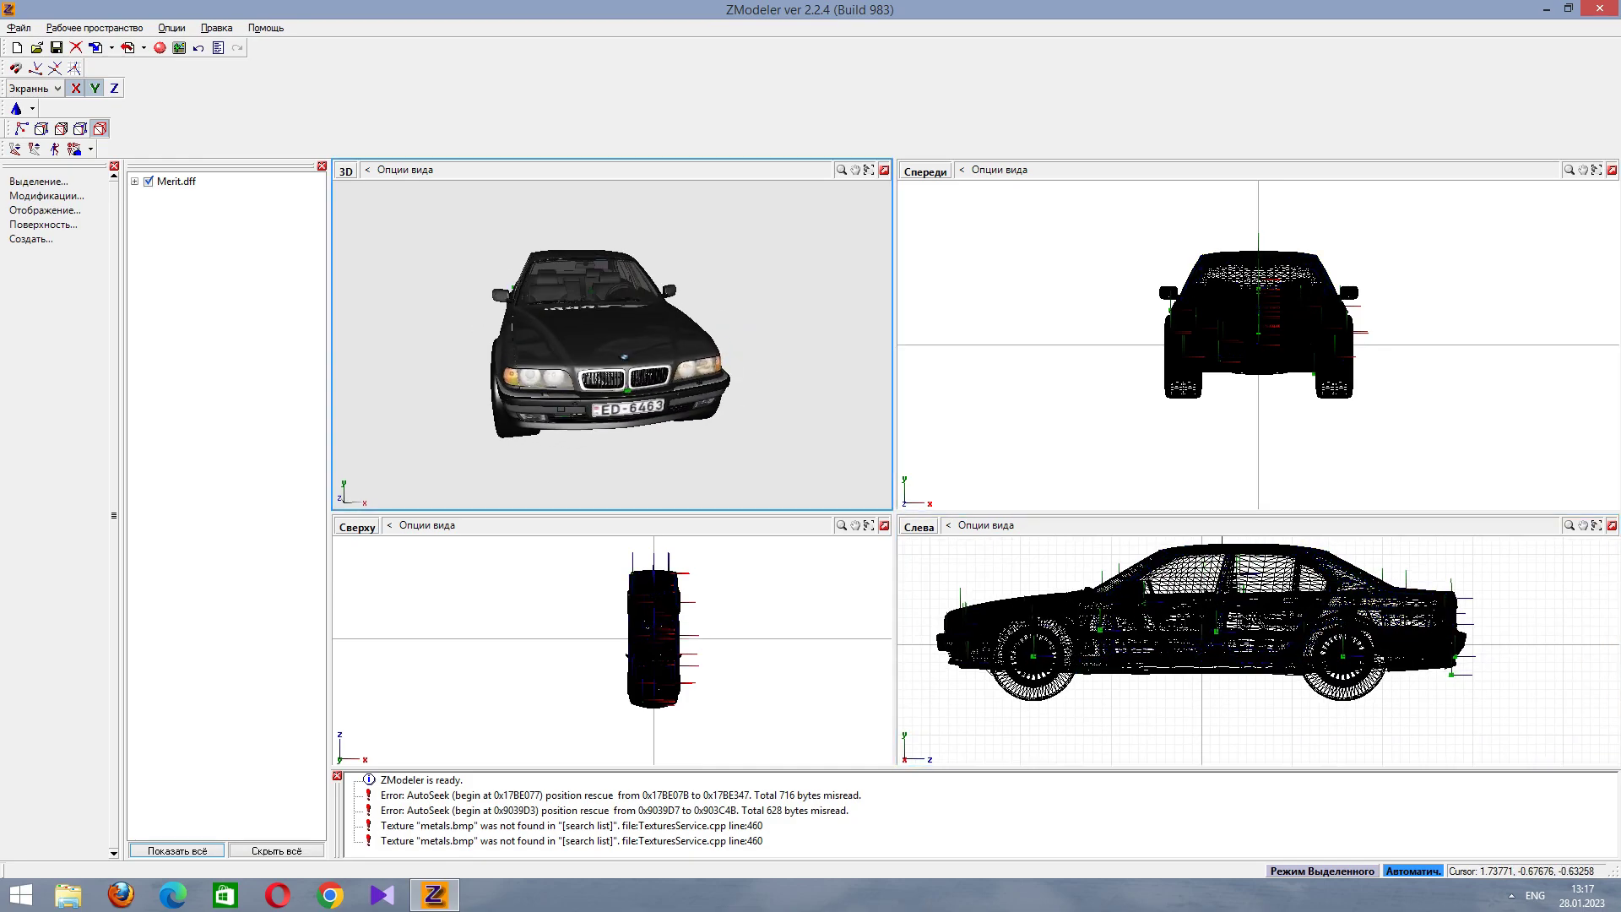
left_click(908, 245)
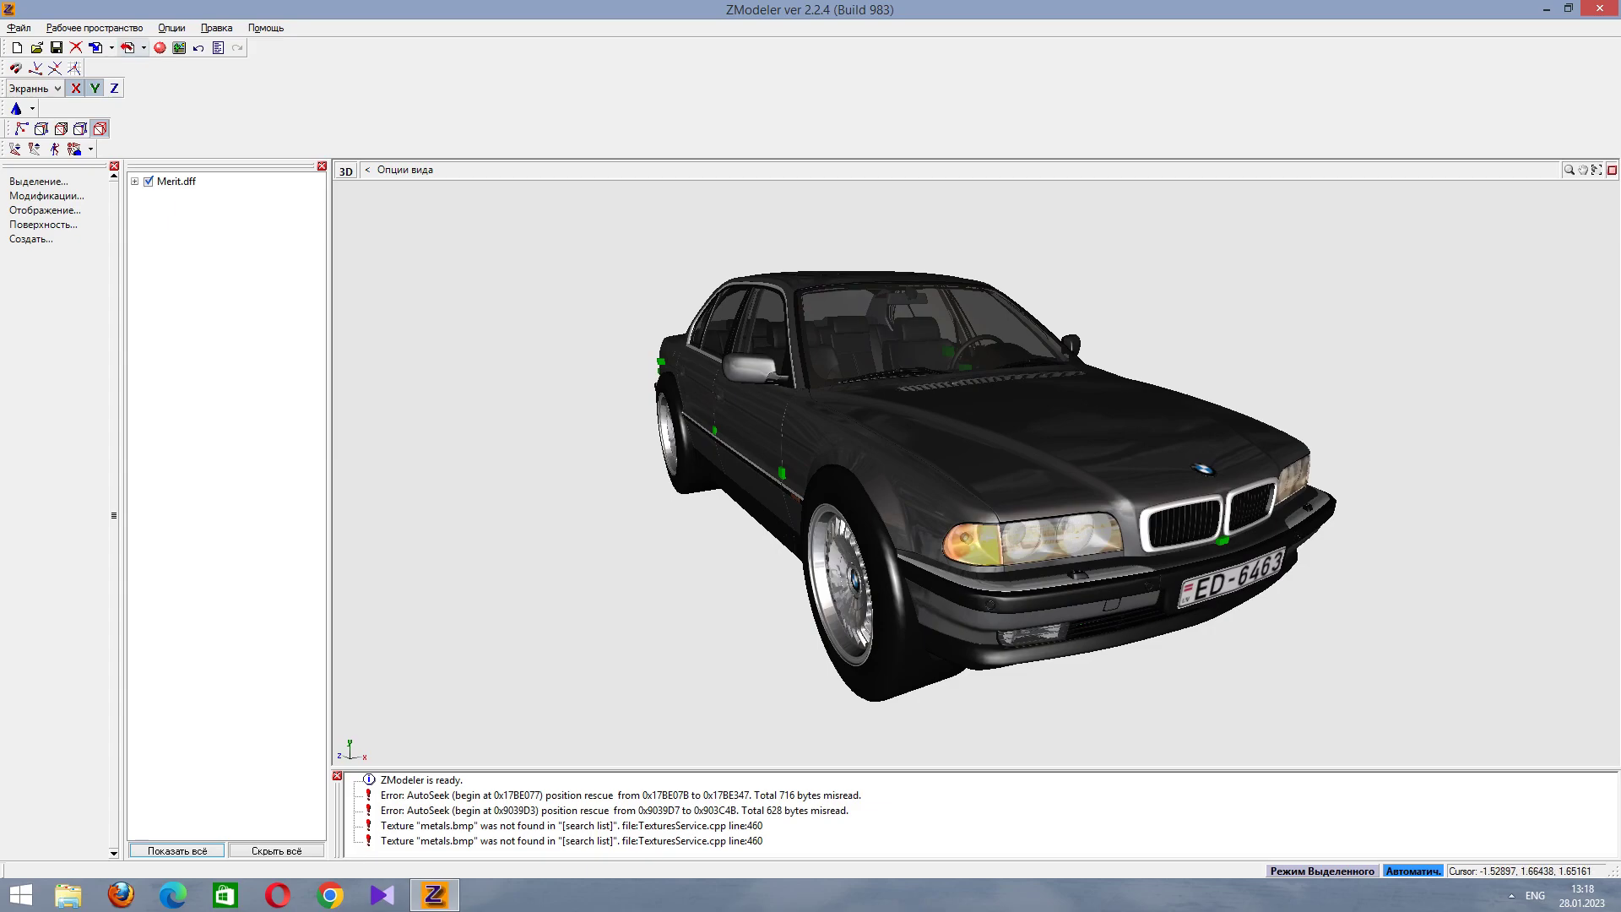
Export the car as a GTA San Andreas DFF over the existing Merit.dff and close ZModeler without saving the scene.
left_click(128, 47)
left_click(625, 363)
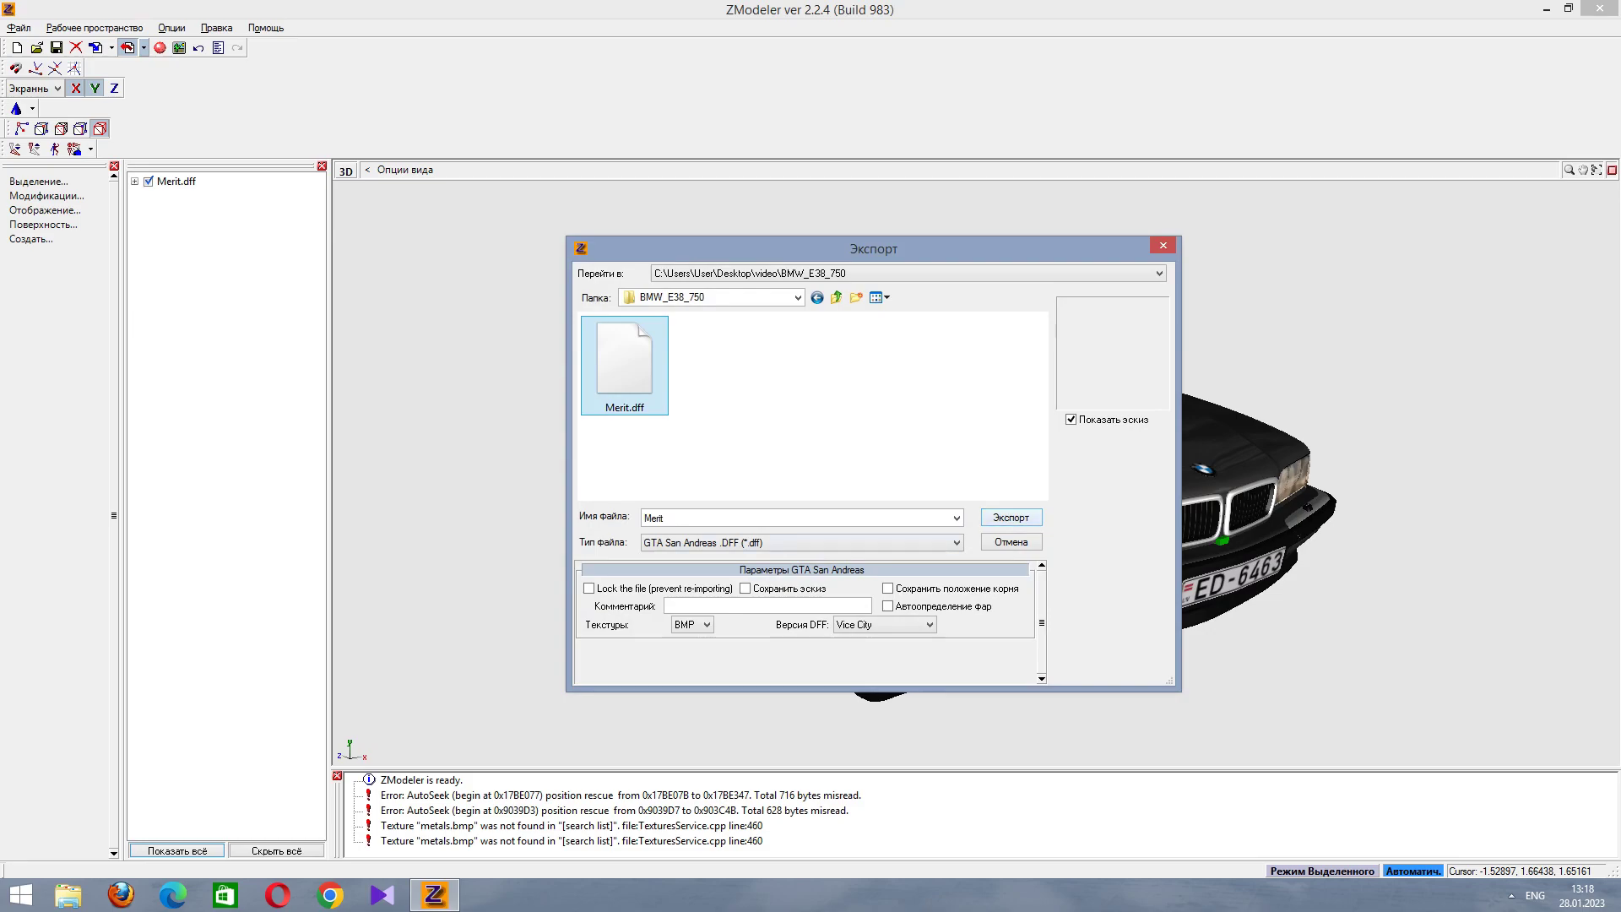
left_click(1010, 516)
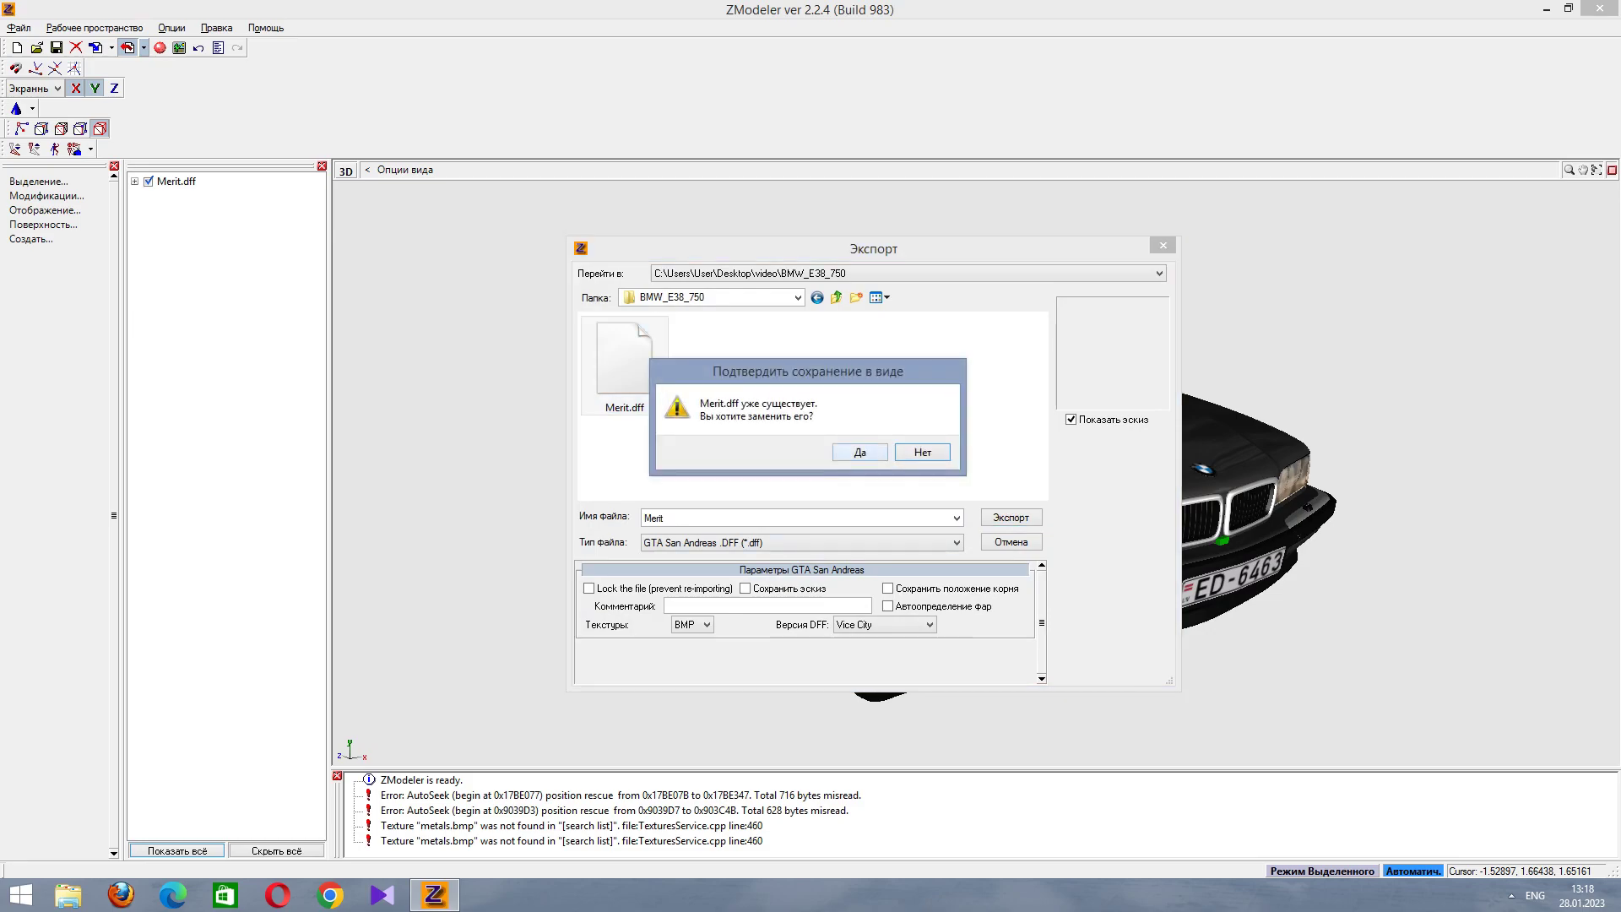
key("Return")
key("alt+F4")
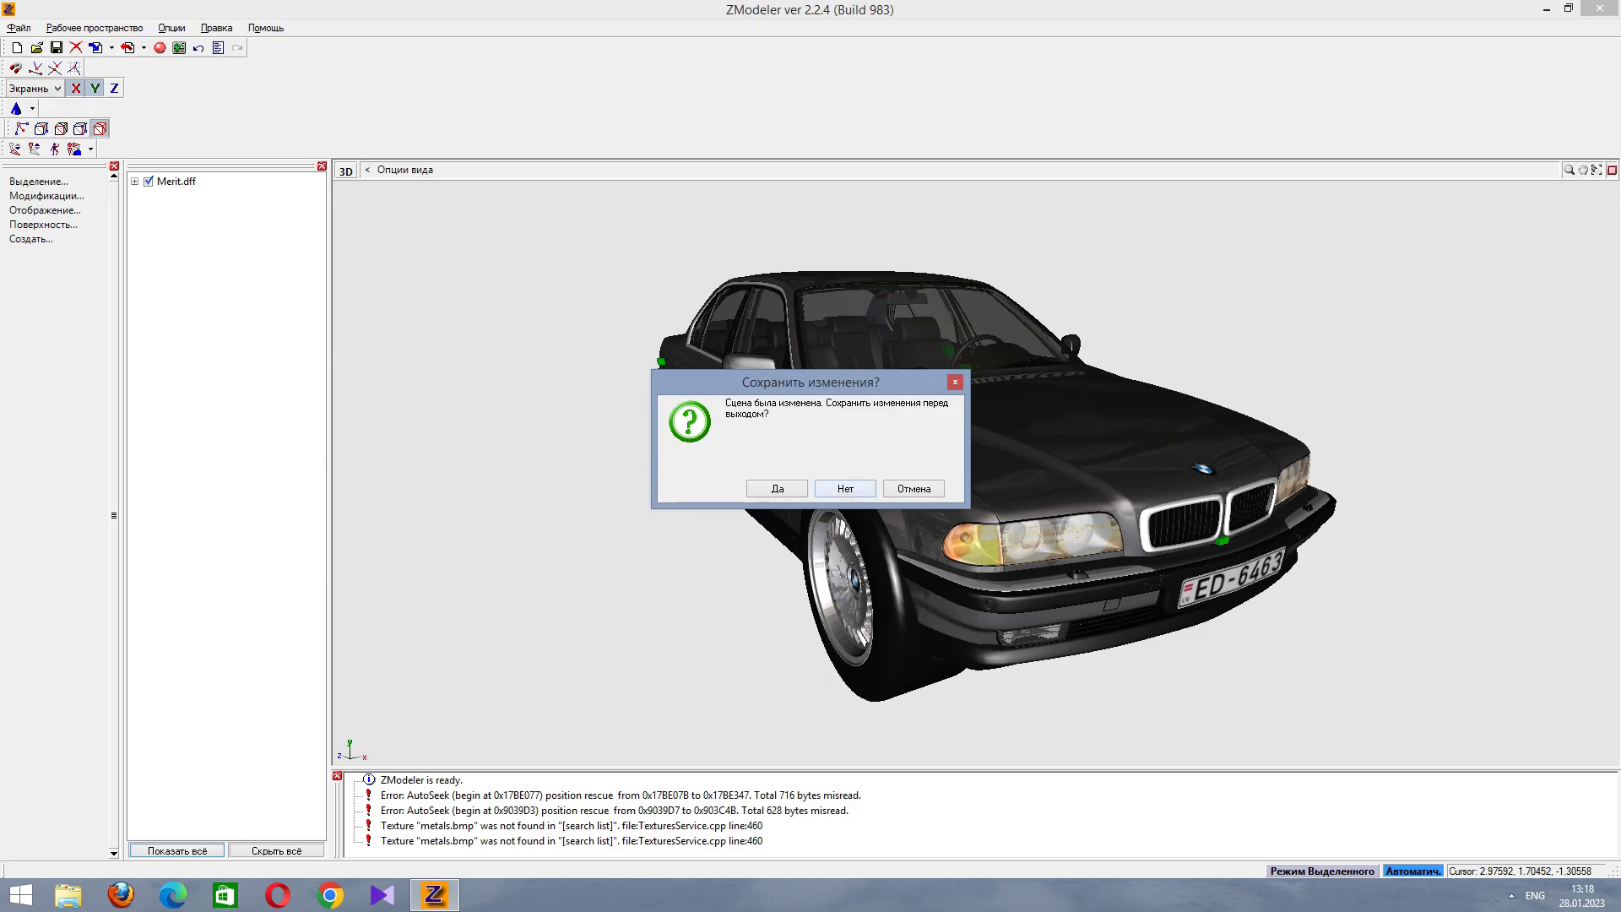
left_click(845, 488)
In the video folder's BMW_E38_750 subfolder, rename Merit.dff and the Merit texture archive together as admiral.
double_click(95, 608)
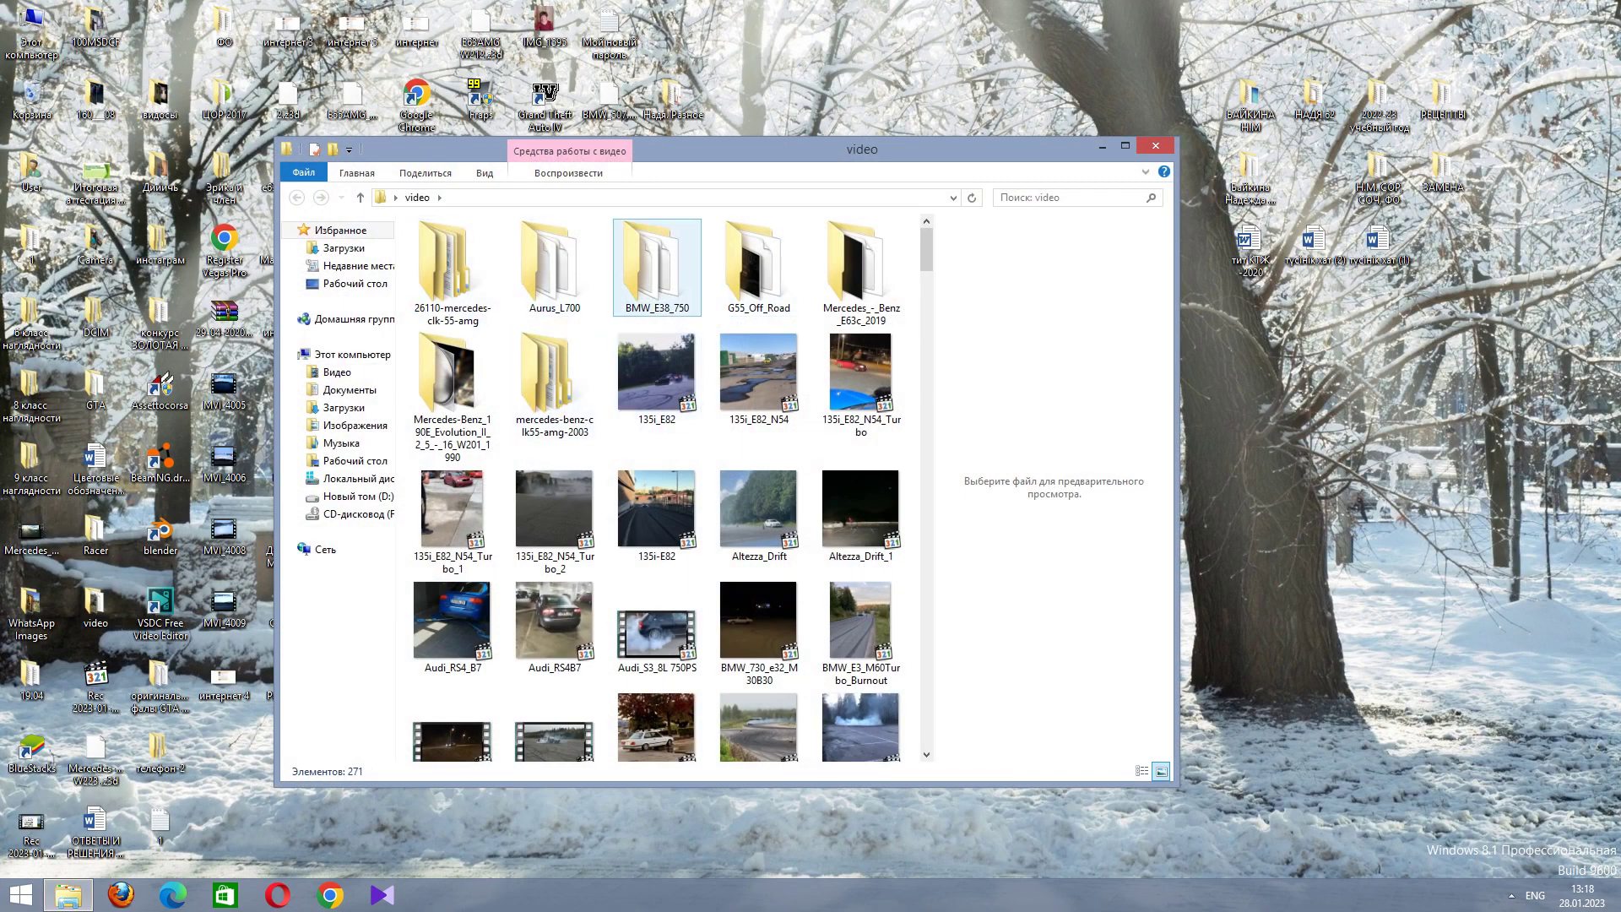
double_click(657, 266)
left_click(453, 564)
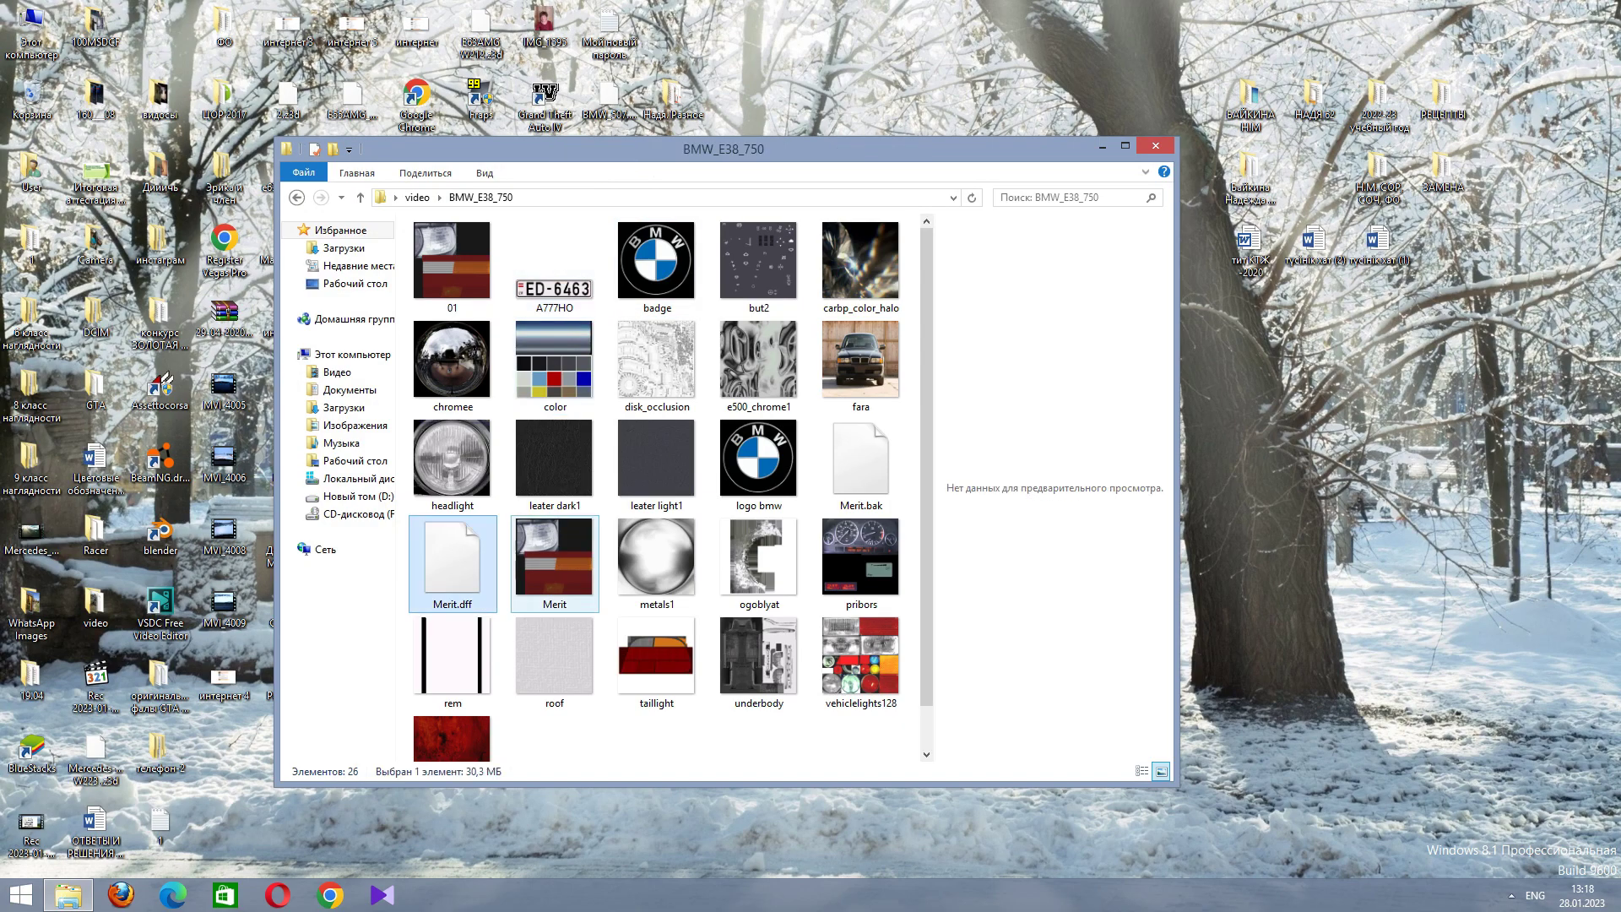
left_click(554, 558, "ctrl")
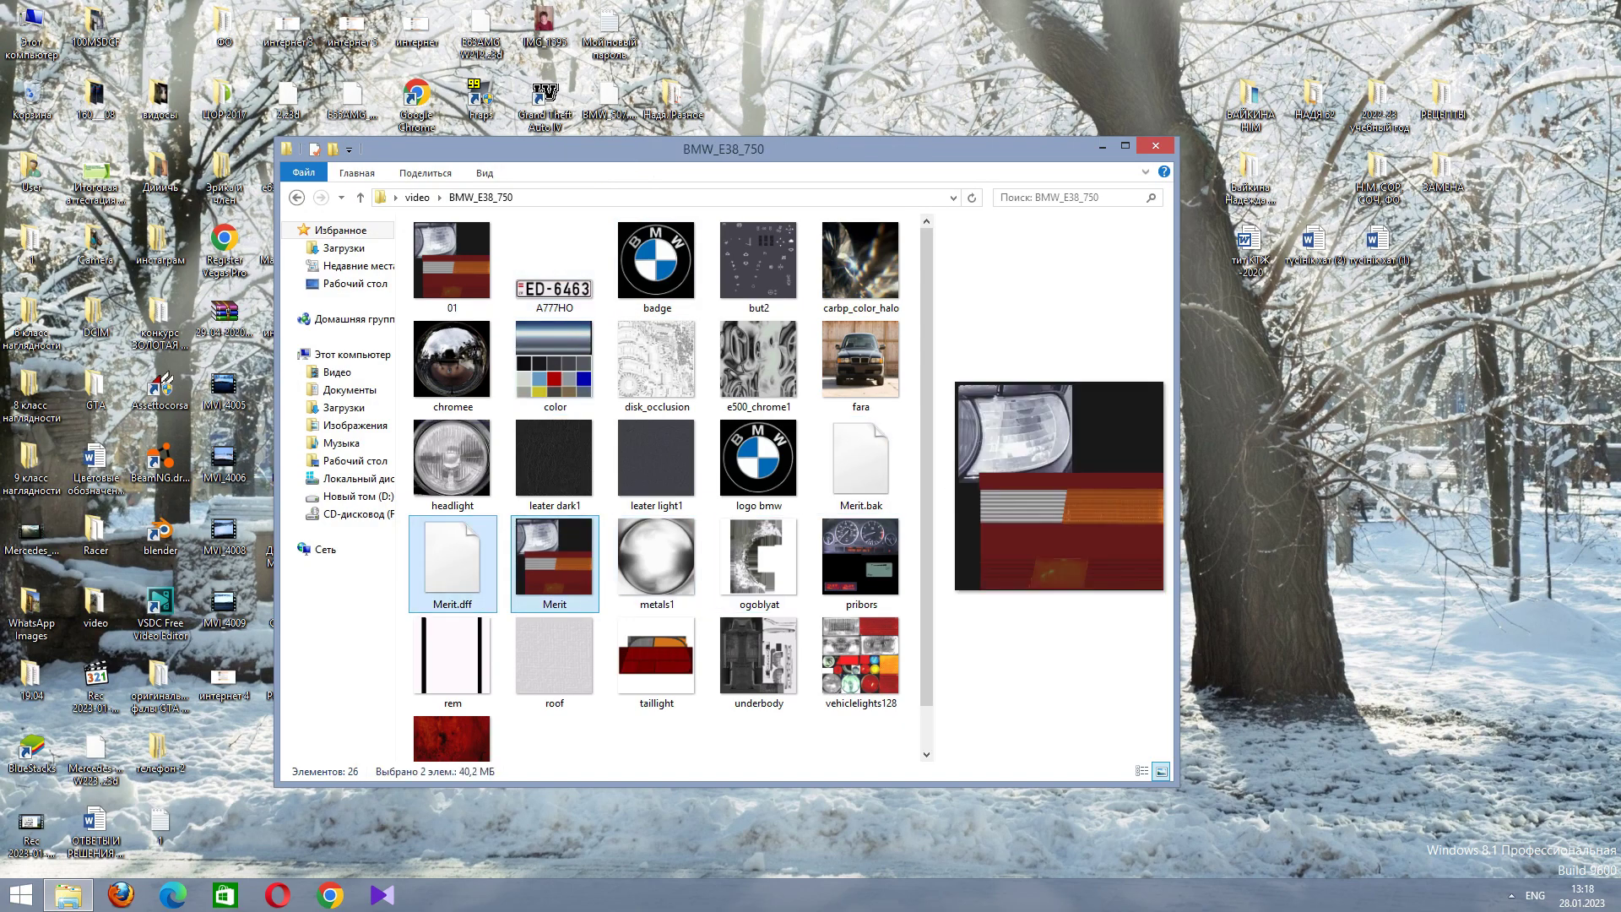
right_click(452, 583)
left_click(506, 542)
type("admiral.dff")
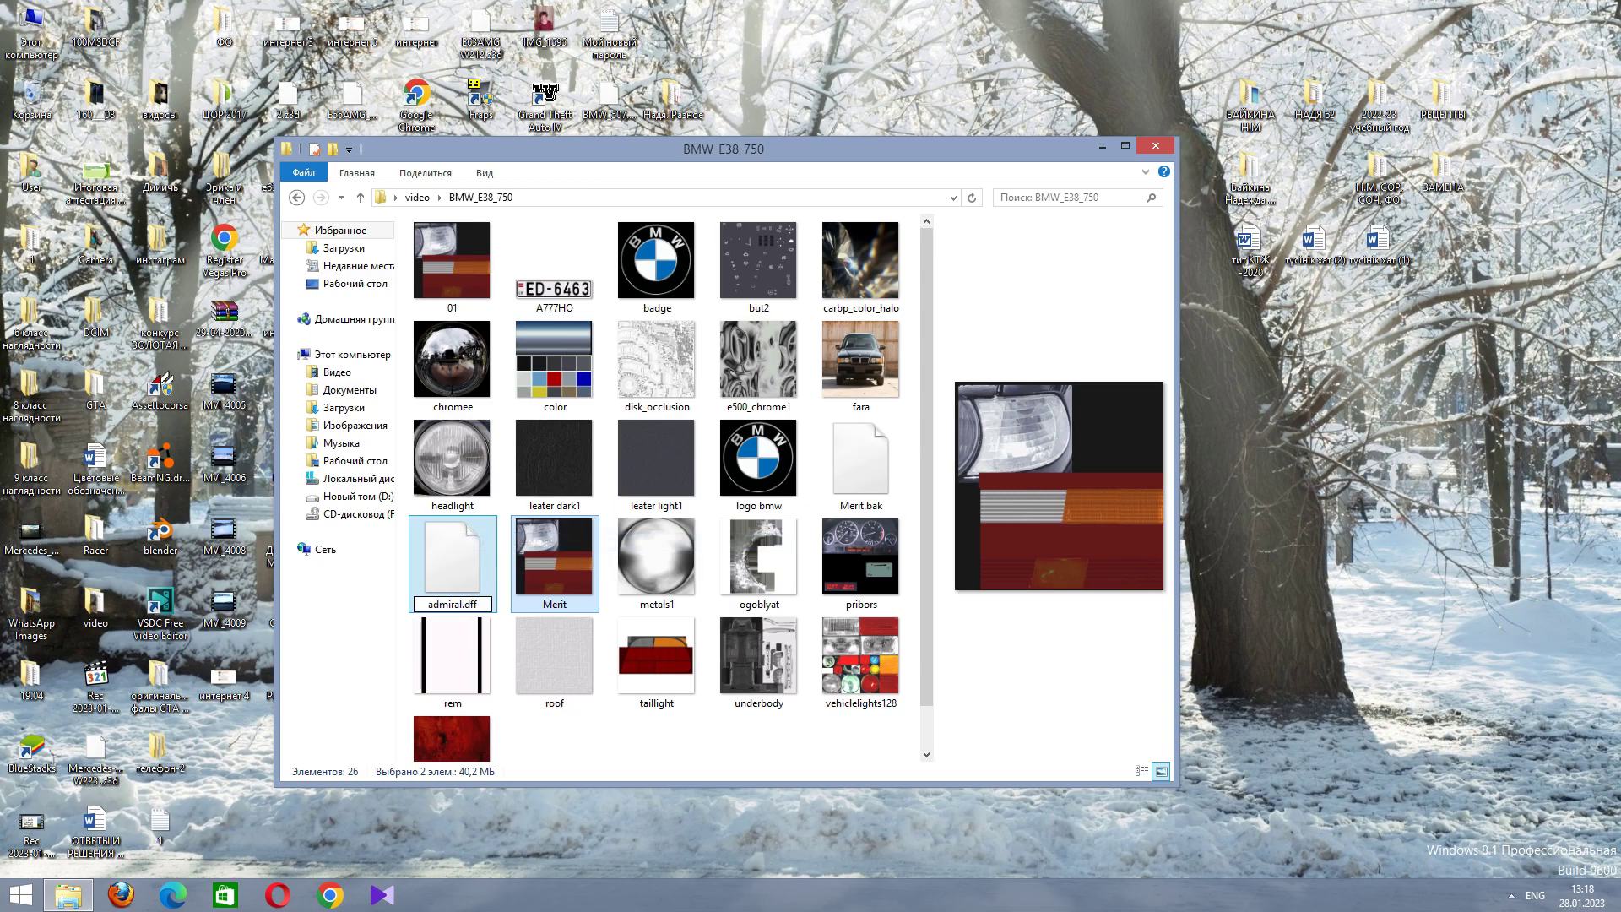
key("Return")
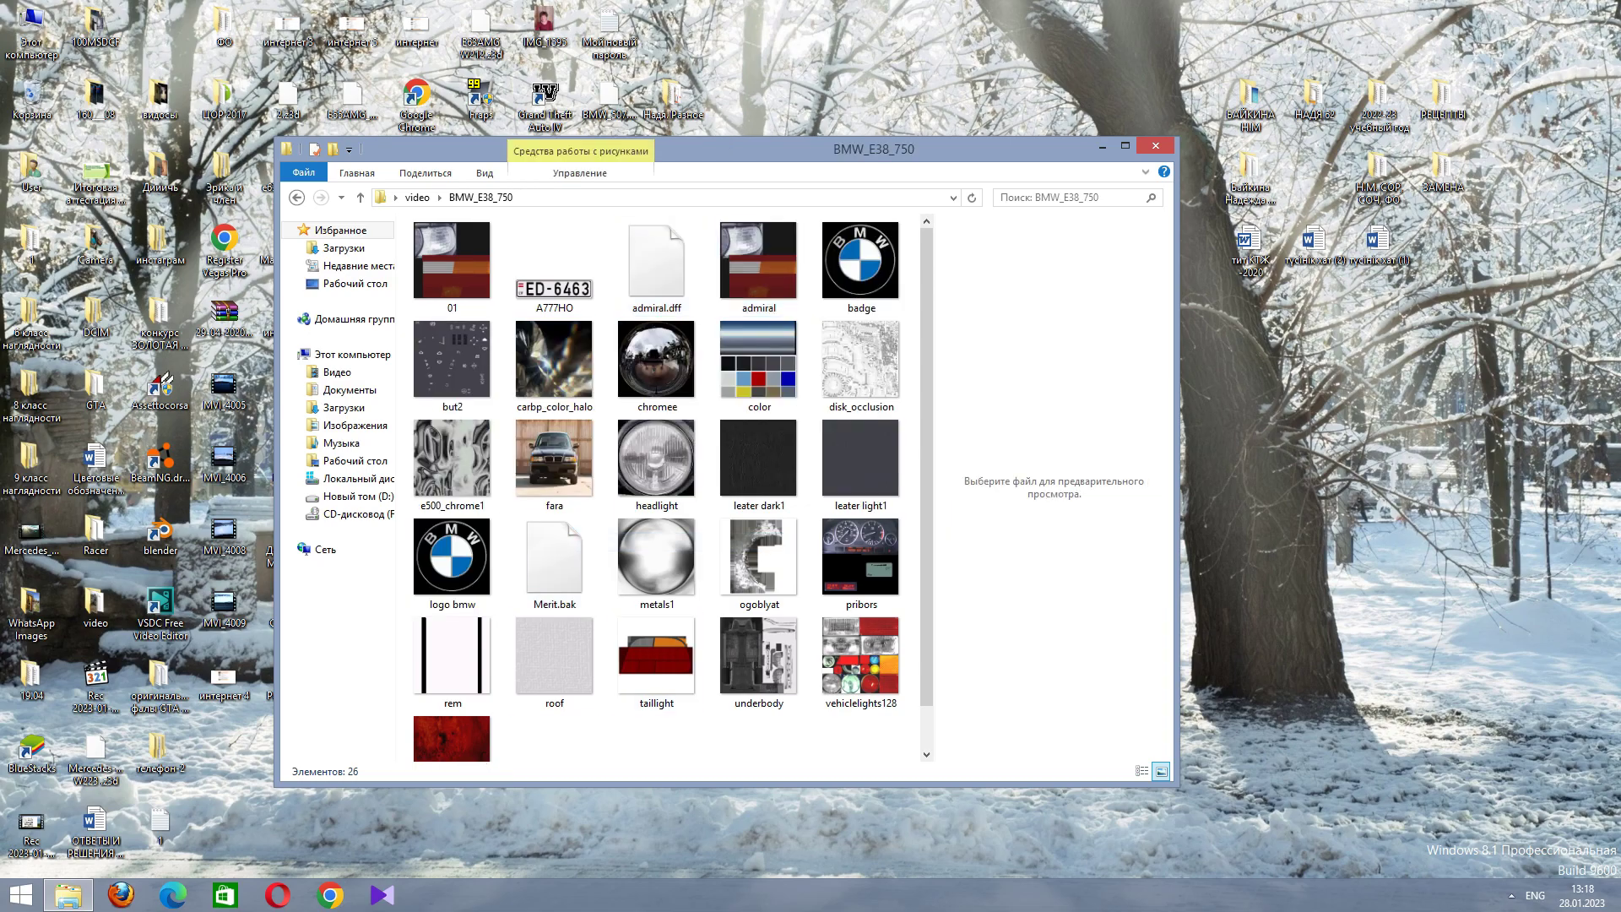
Permanently delete the Merit.bak backup from the BMW_E38_750 folder.
left_click(554, 561)
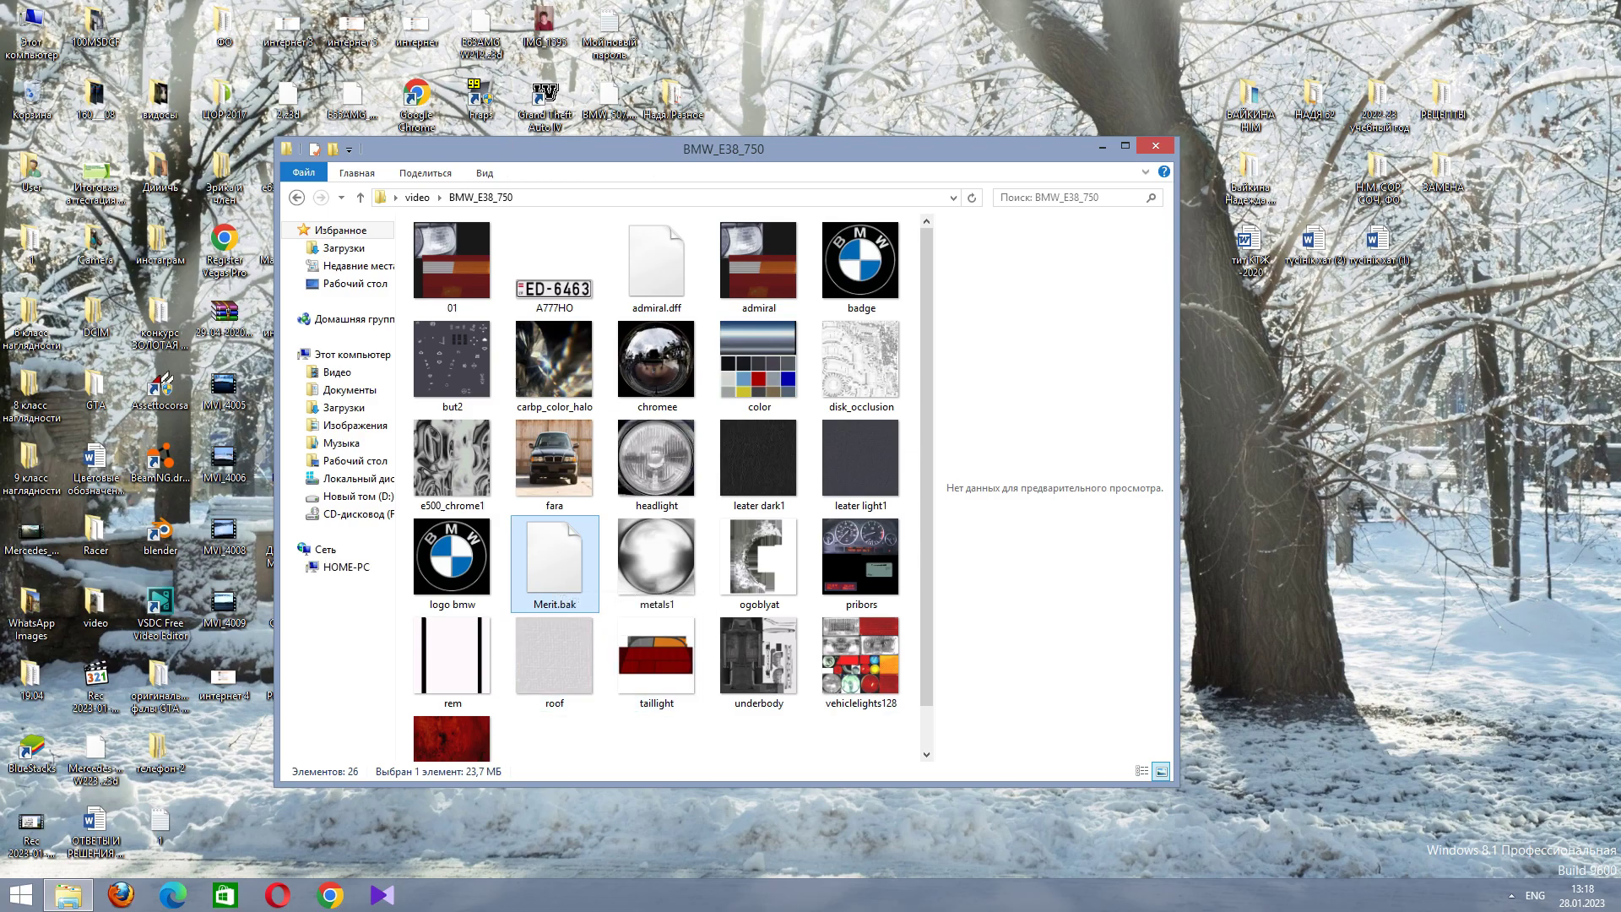
key("Delete")
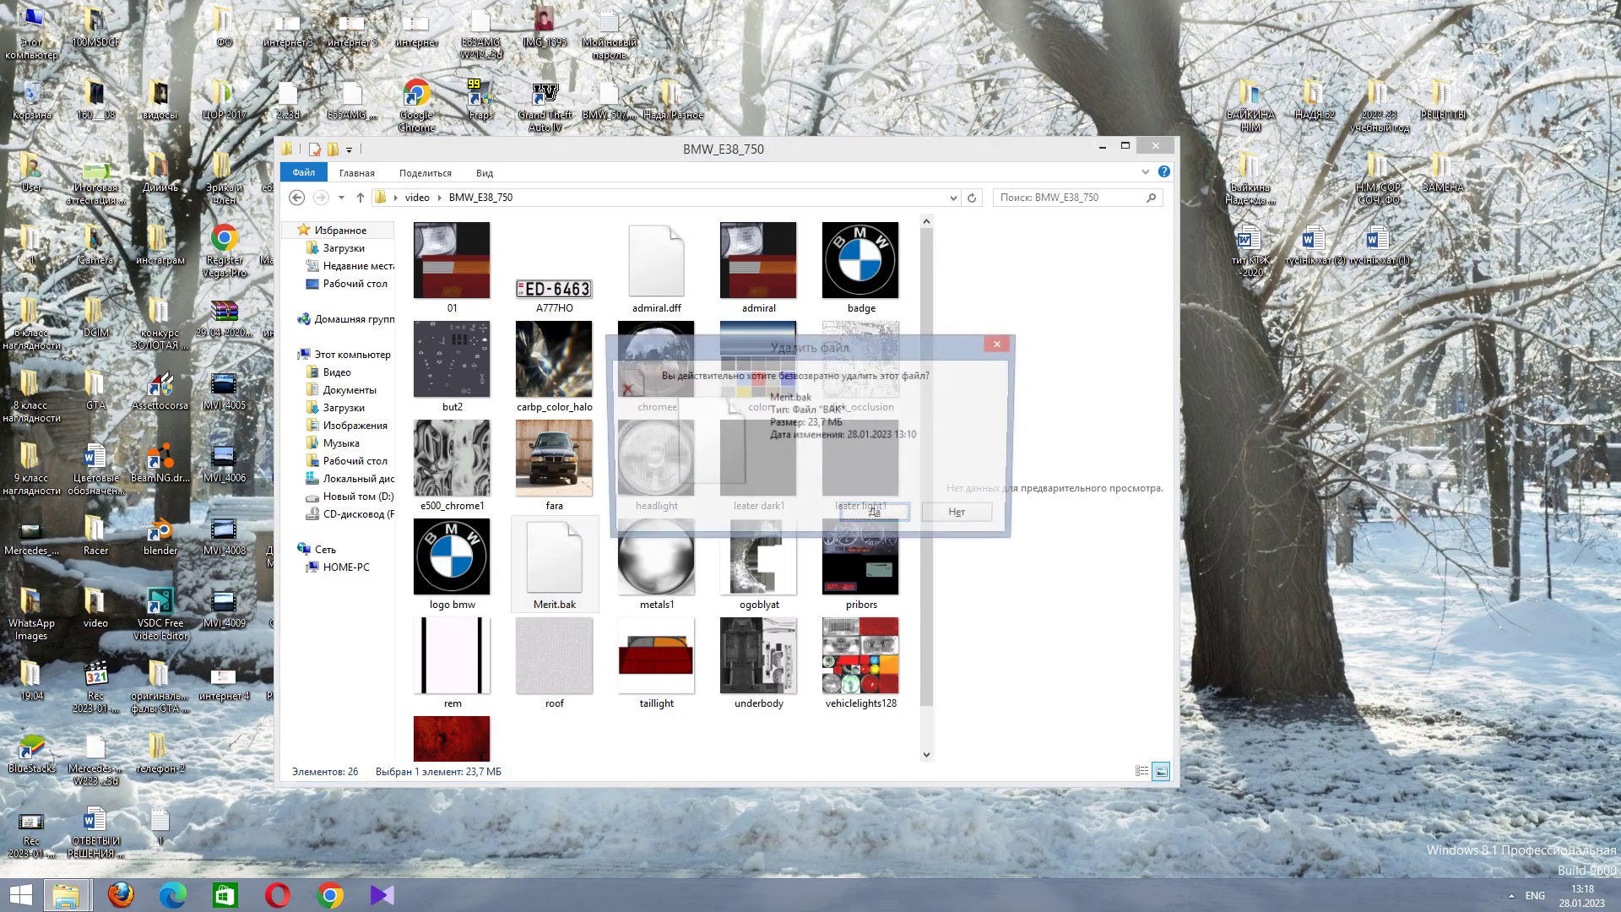
key("Return")
View the textures of admiral.txd in Magic.TXD, then close it and the BMW_E38_750 folder.
double_click(766, 260)
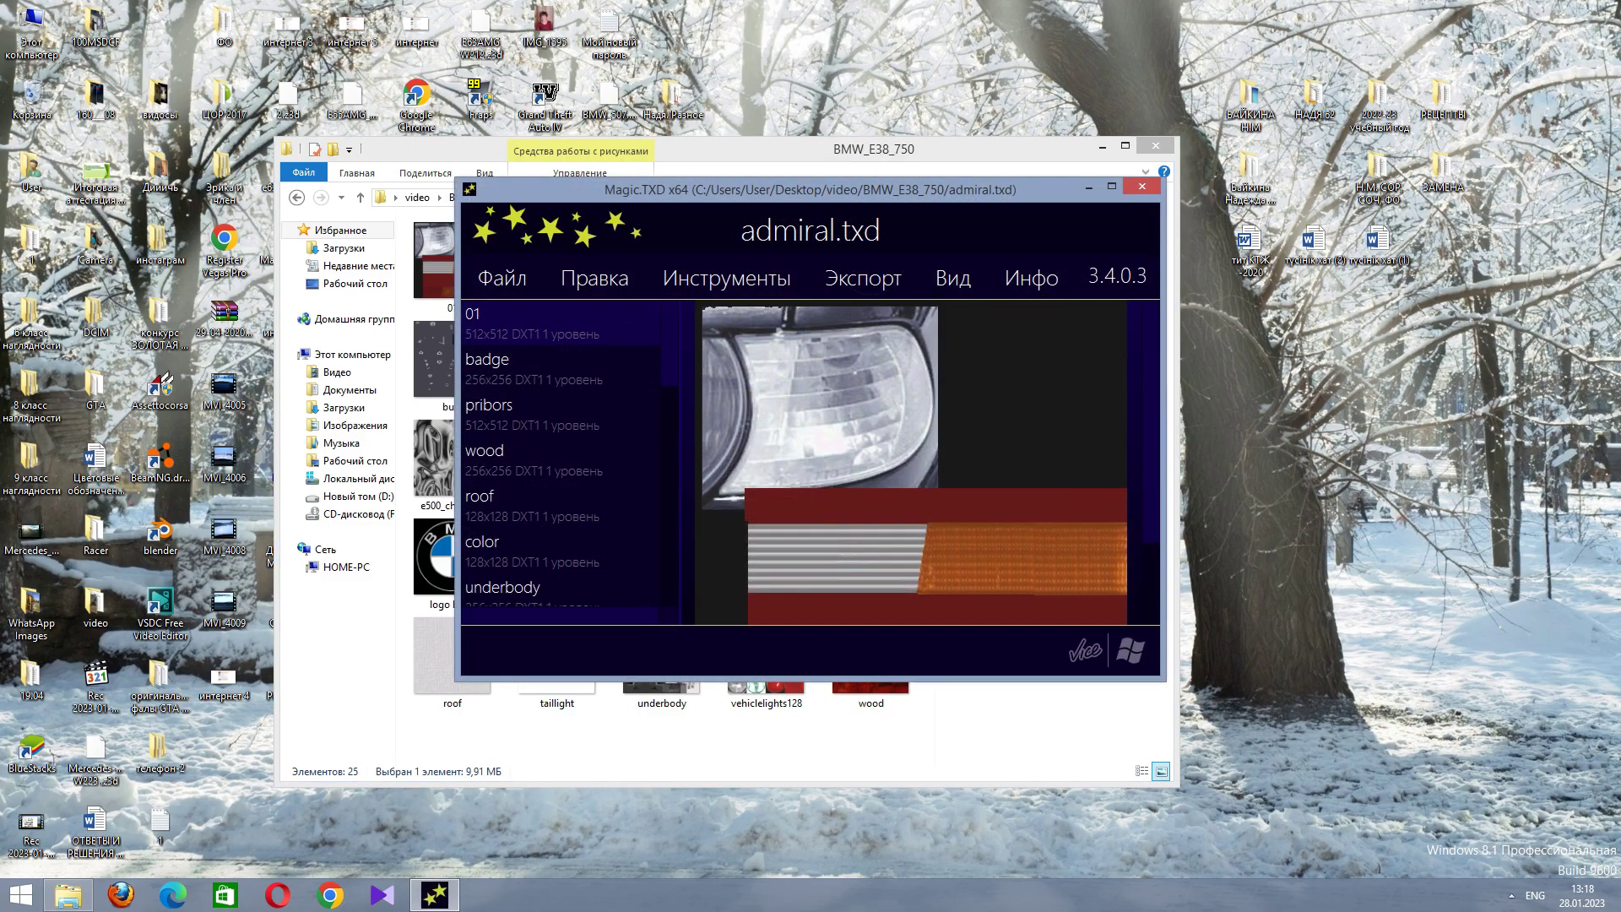
left_click(1156, 146)
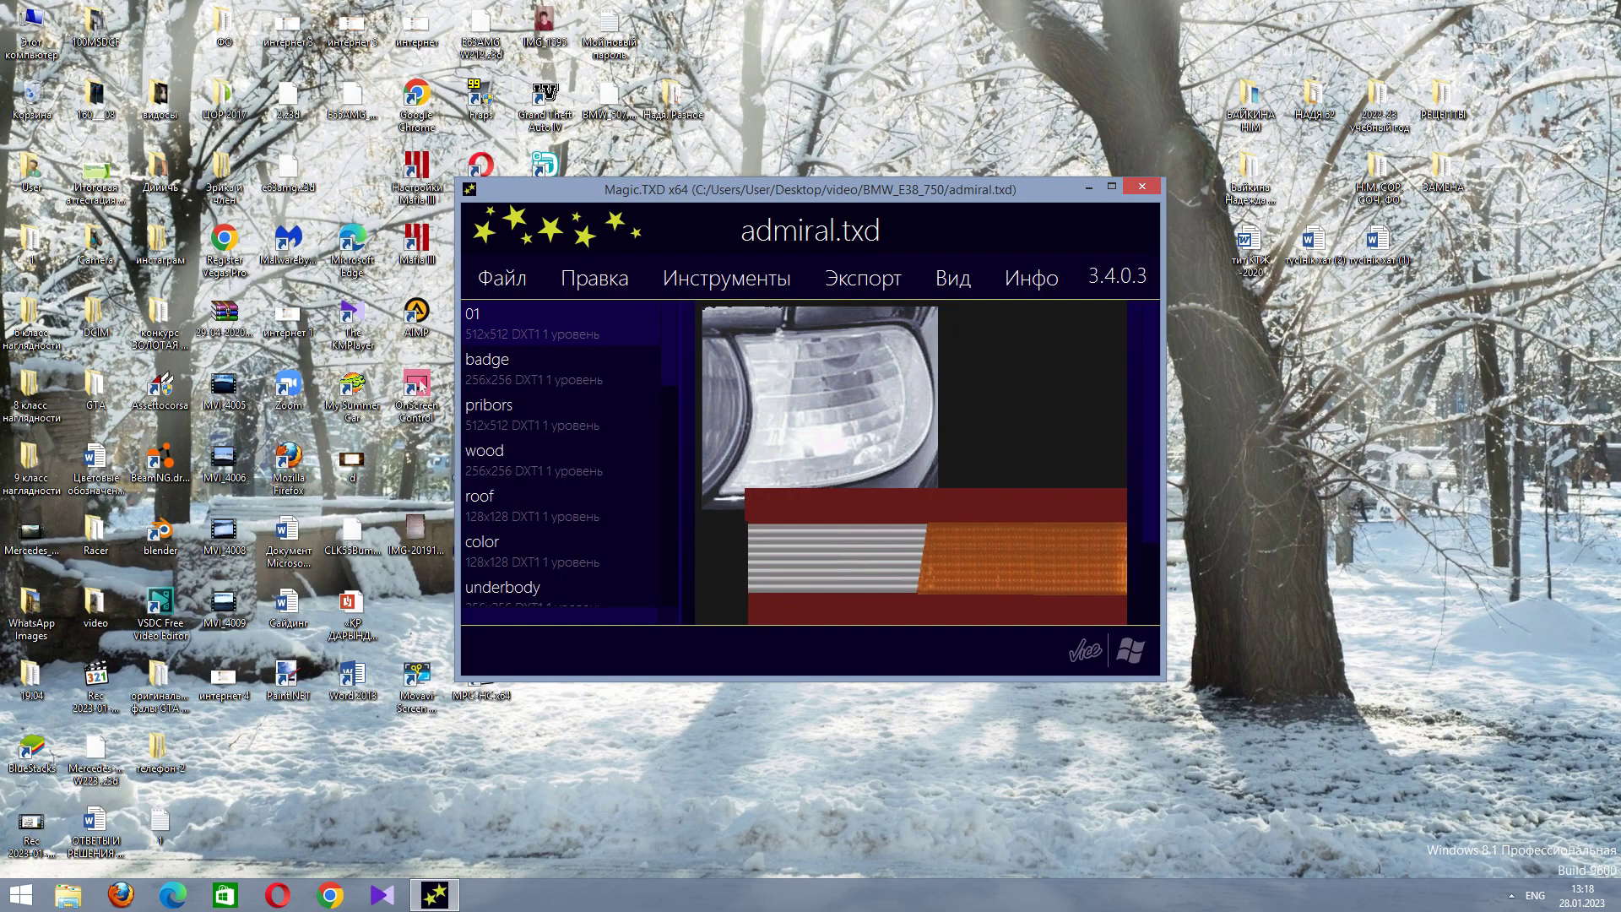
left_click(1142, 186)
Find the gta_mod_installer_v4.1_at_gta.com.ua folder in Downloads and launch GTA Mod Installer v4.1 from it.
left_click(20, 895)
left_click(20, 895)
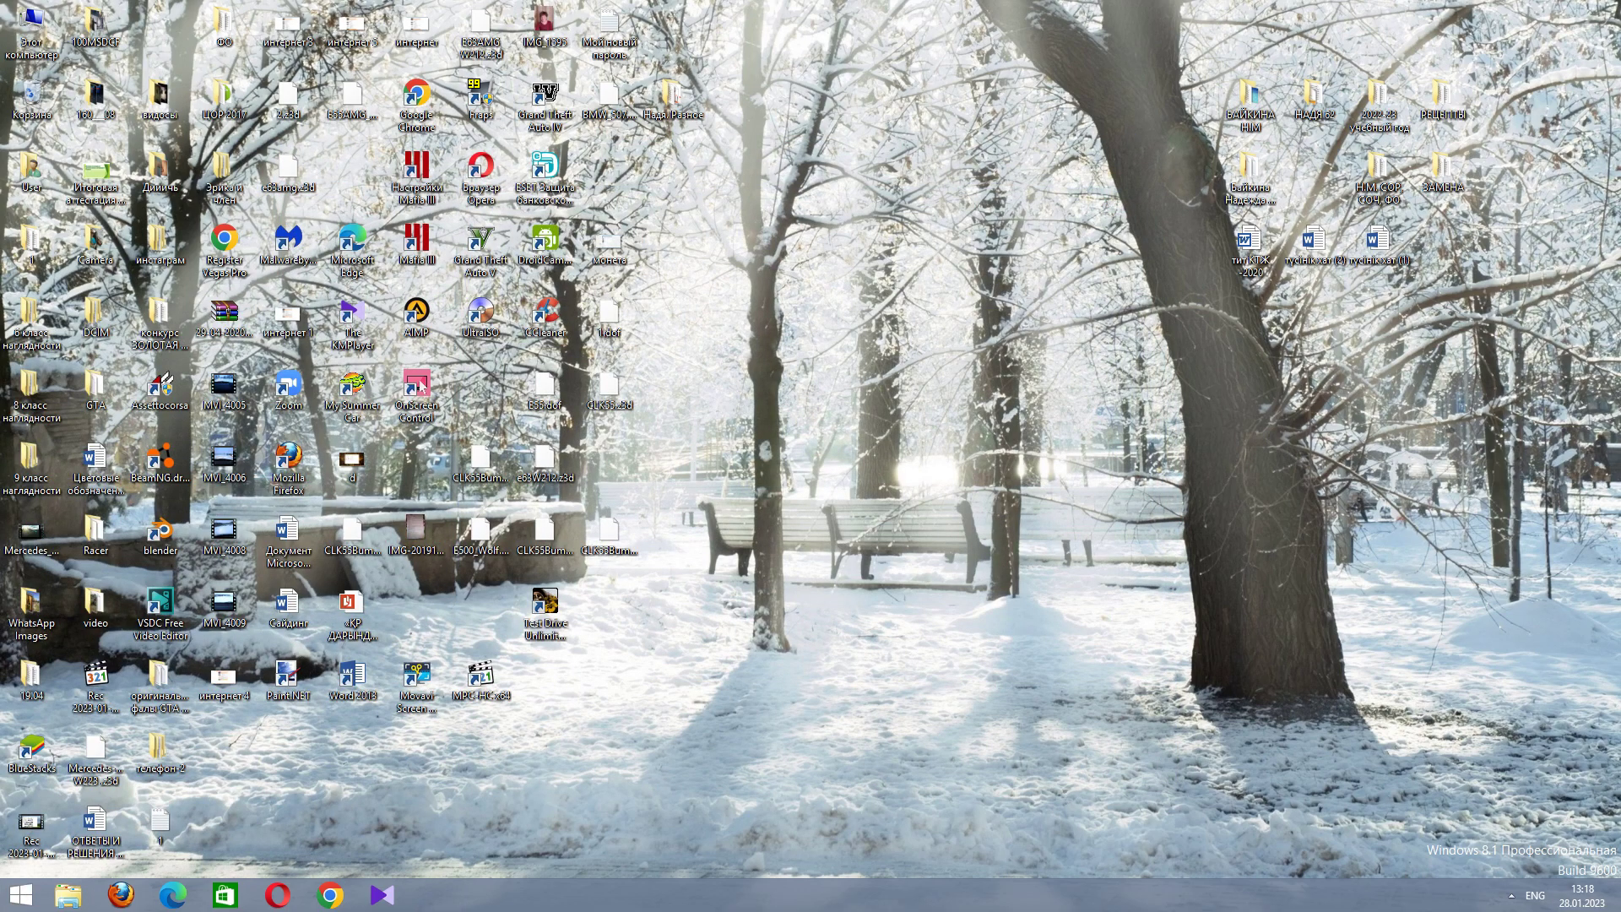
left_click(67, 895)
double_click(504, 325)
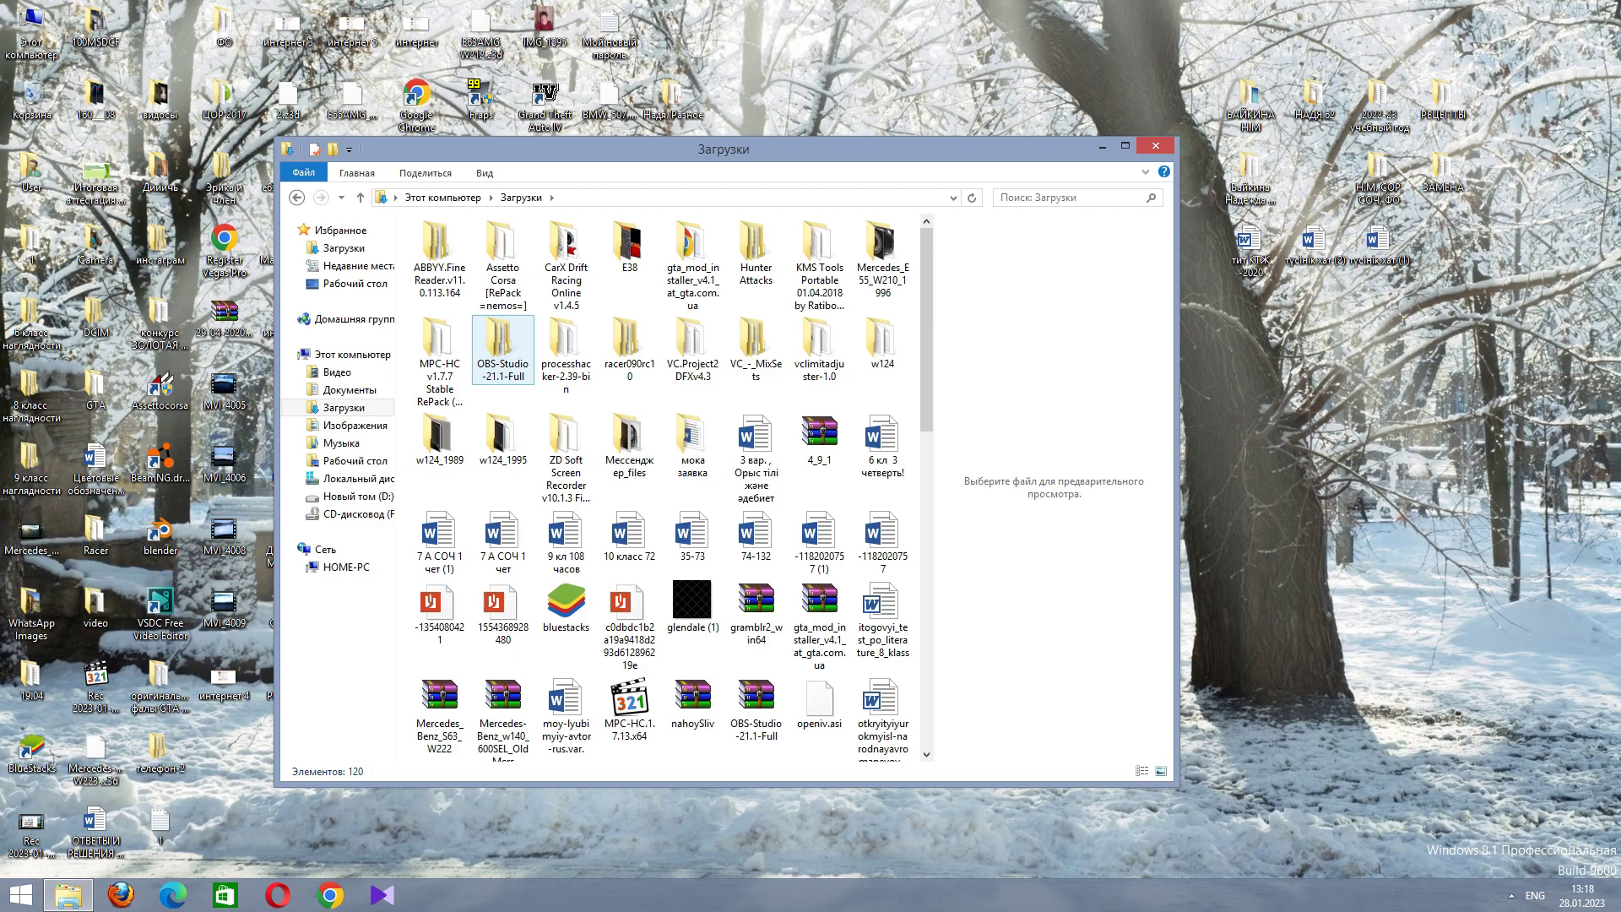
left_click(566, 347)
left_click(630, 346)
left_click(566, 346)
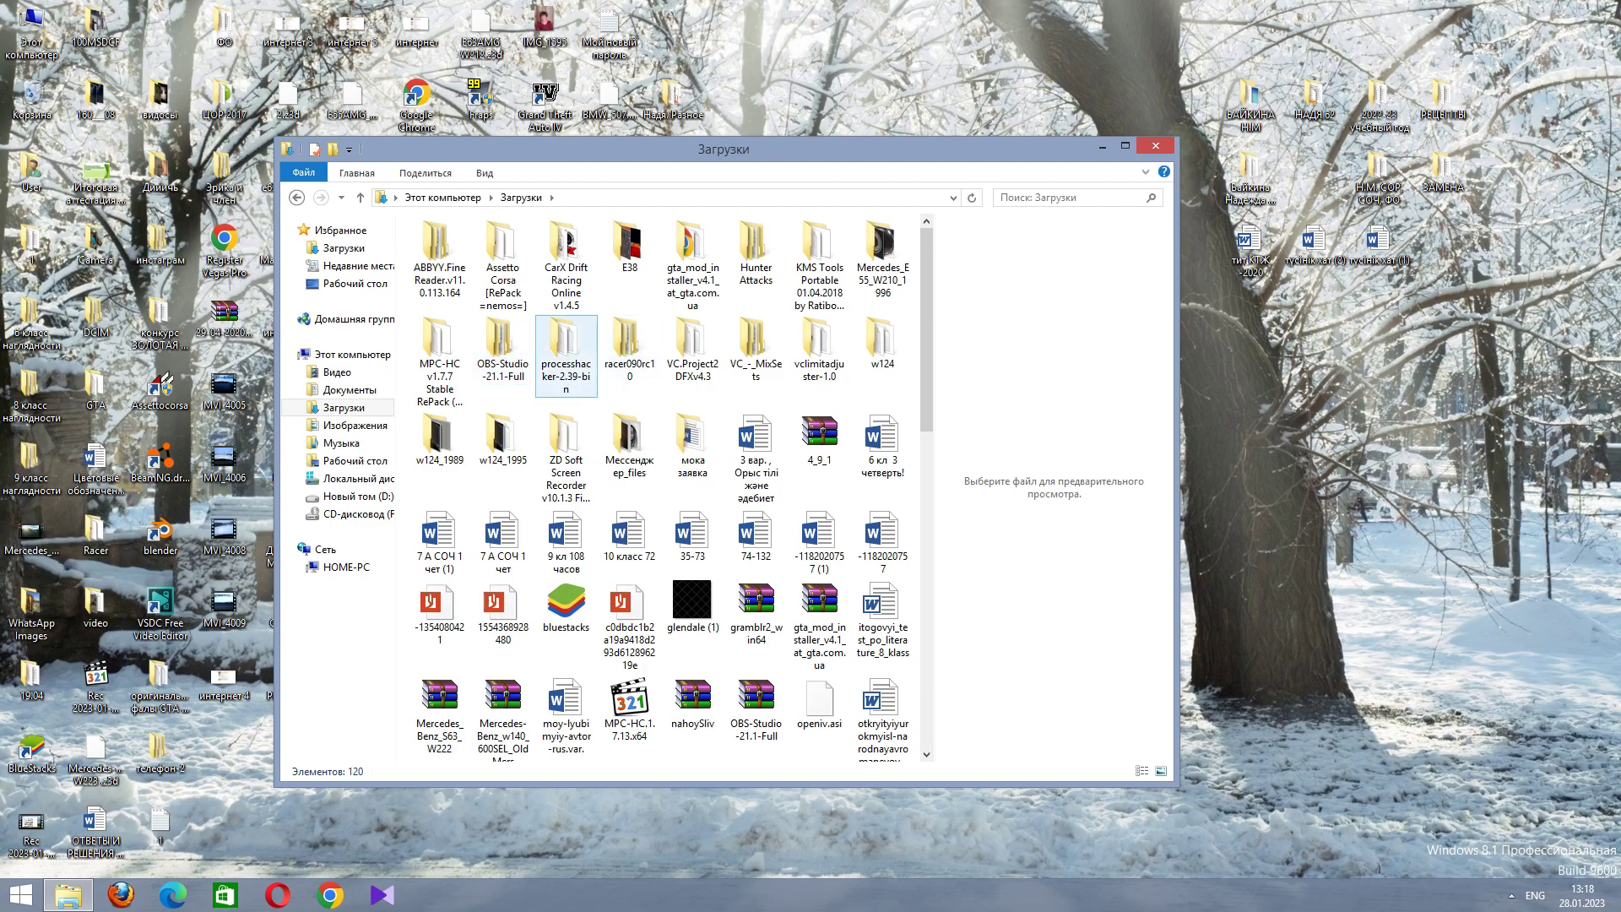
left_click(505, 346)
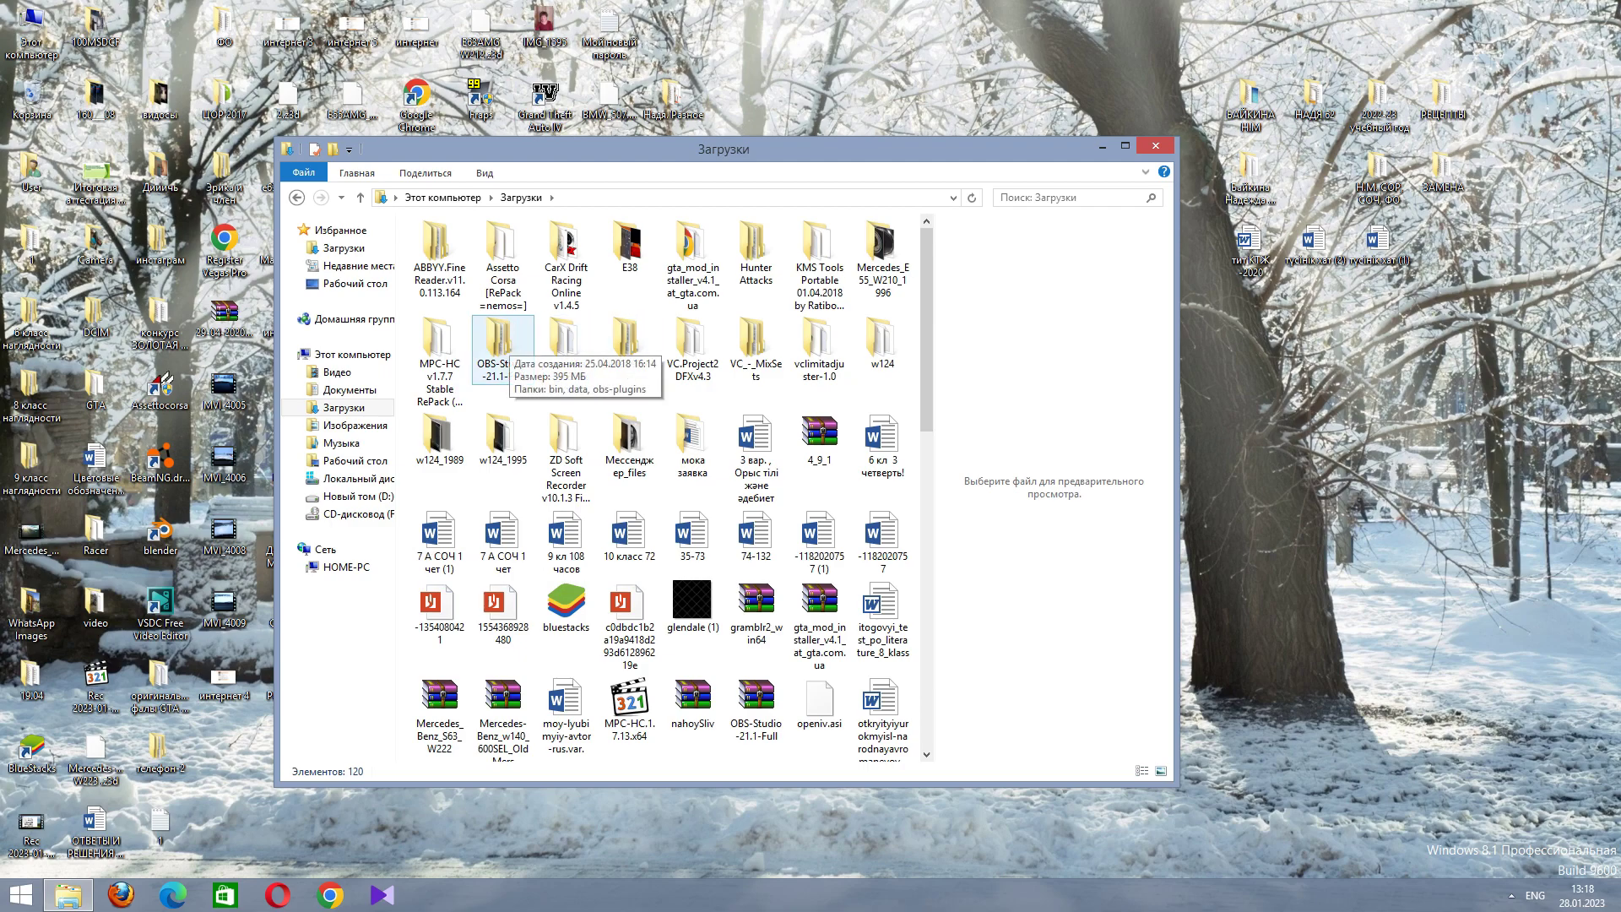
left_click(566, 346)
left_click(629, 346)
left_click(566, 347)
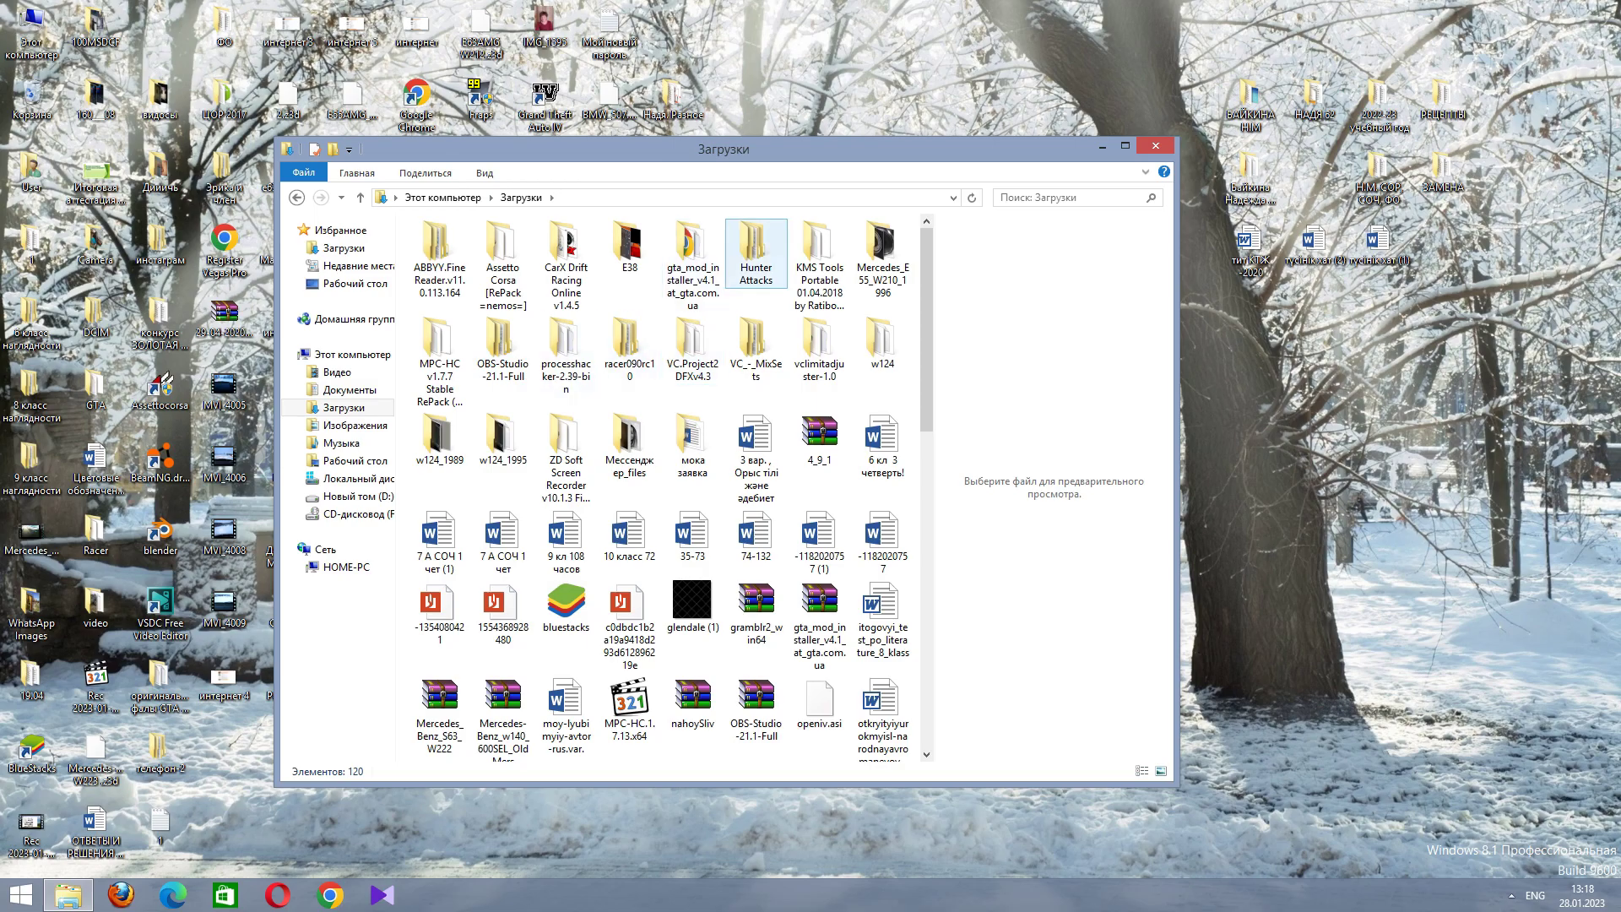
left_click(819, 347)
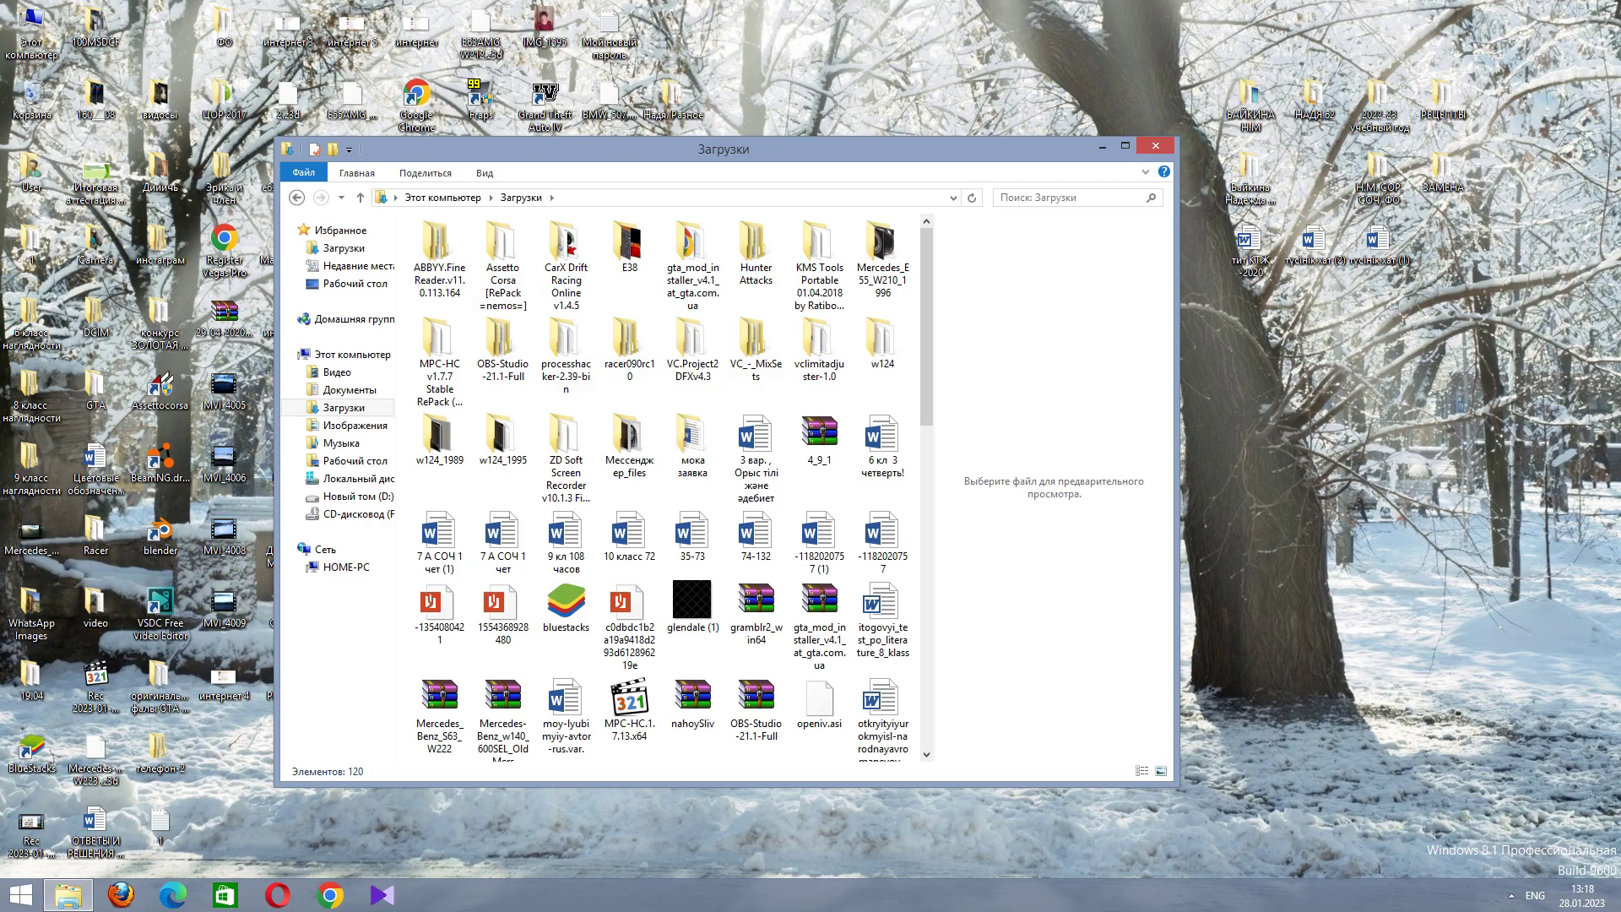
double_click(693, 253)
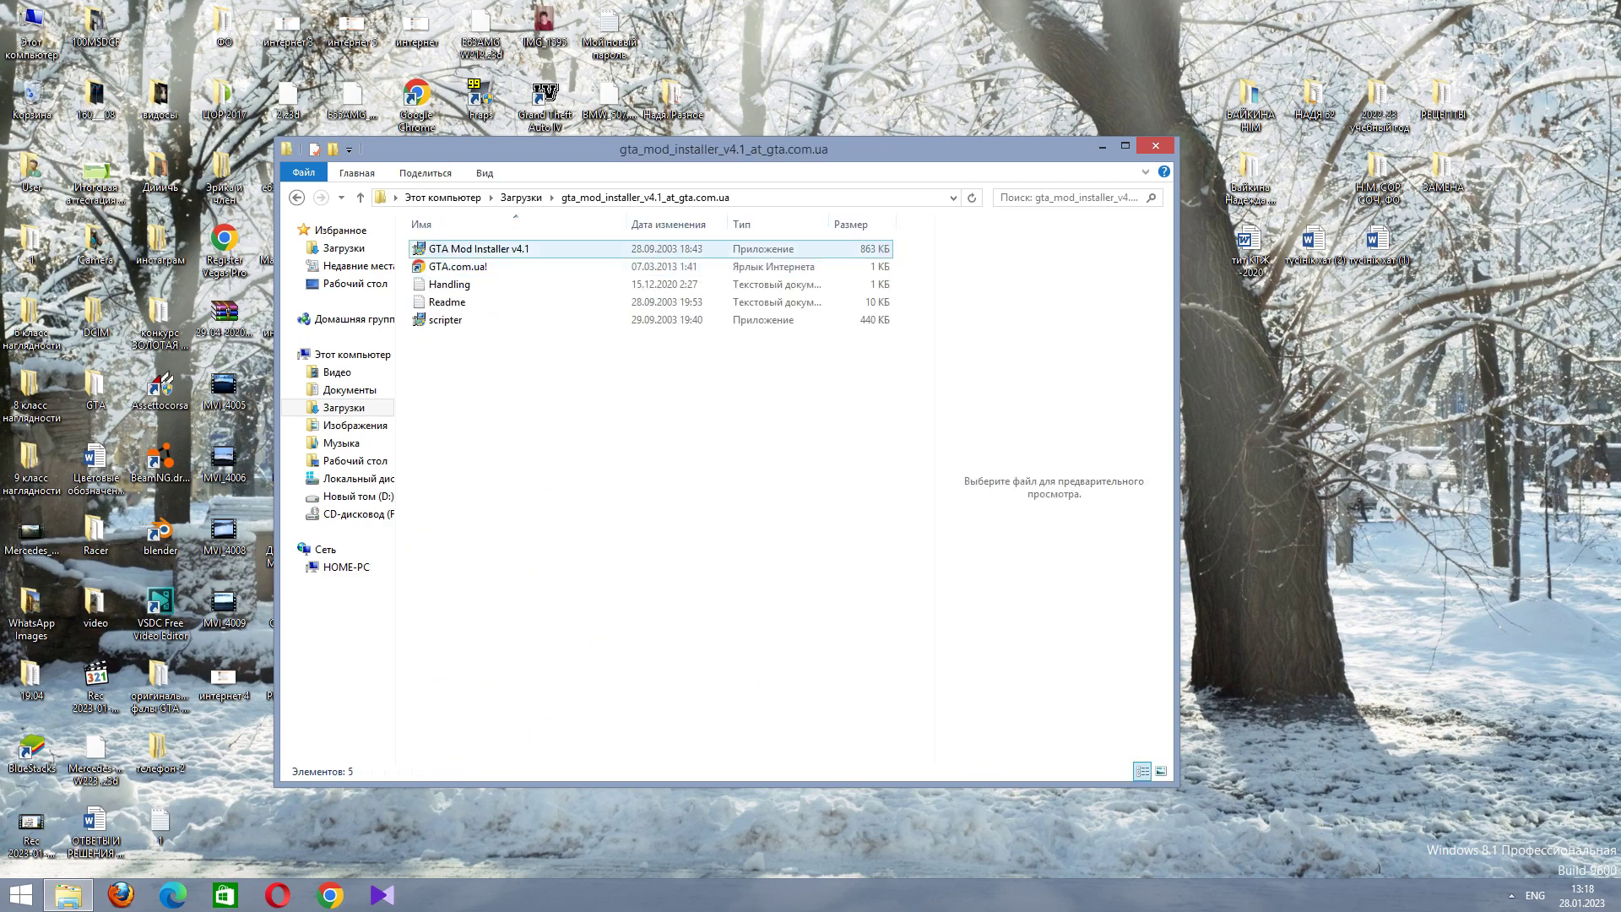
double_click(478, 248)
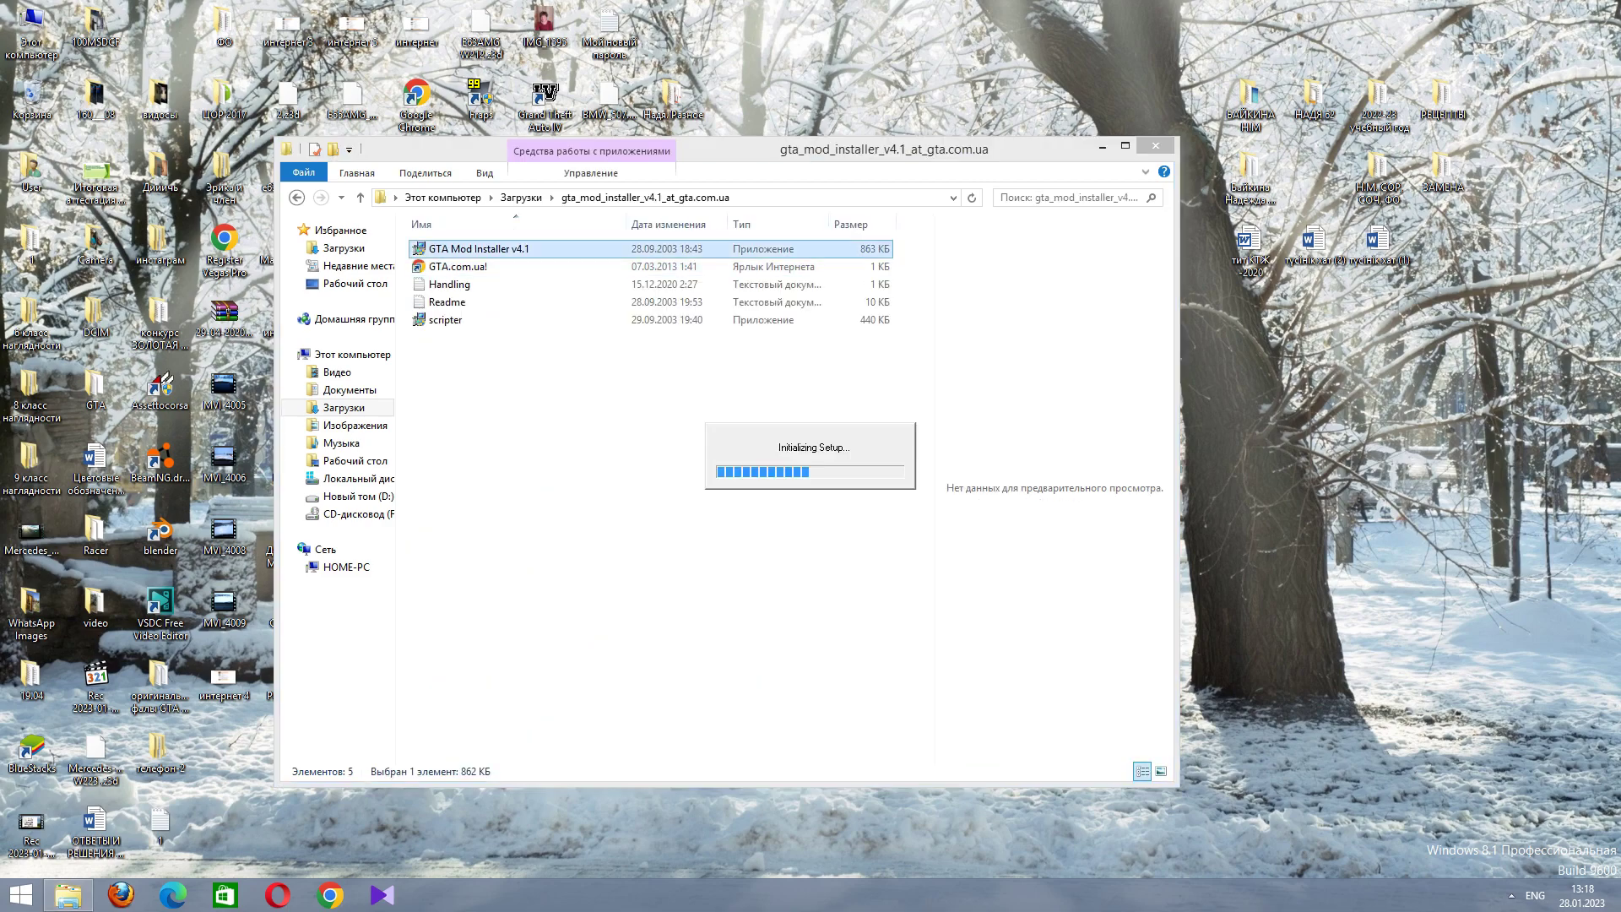
Close the installer's folder and set up a custom vehicle installation into Vice City using a folder that contains the vehicle's files.
left_click(1156, 147)
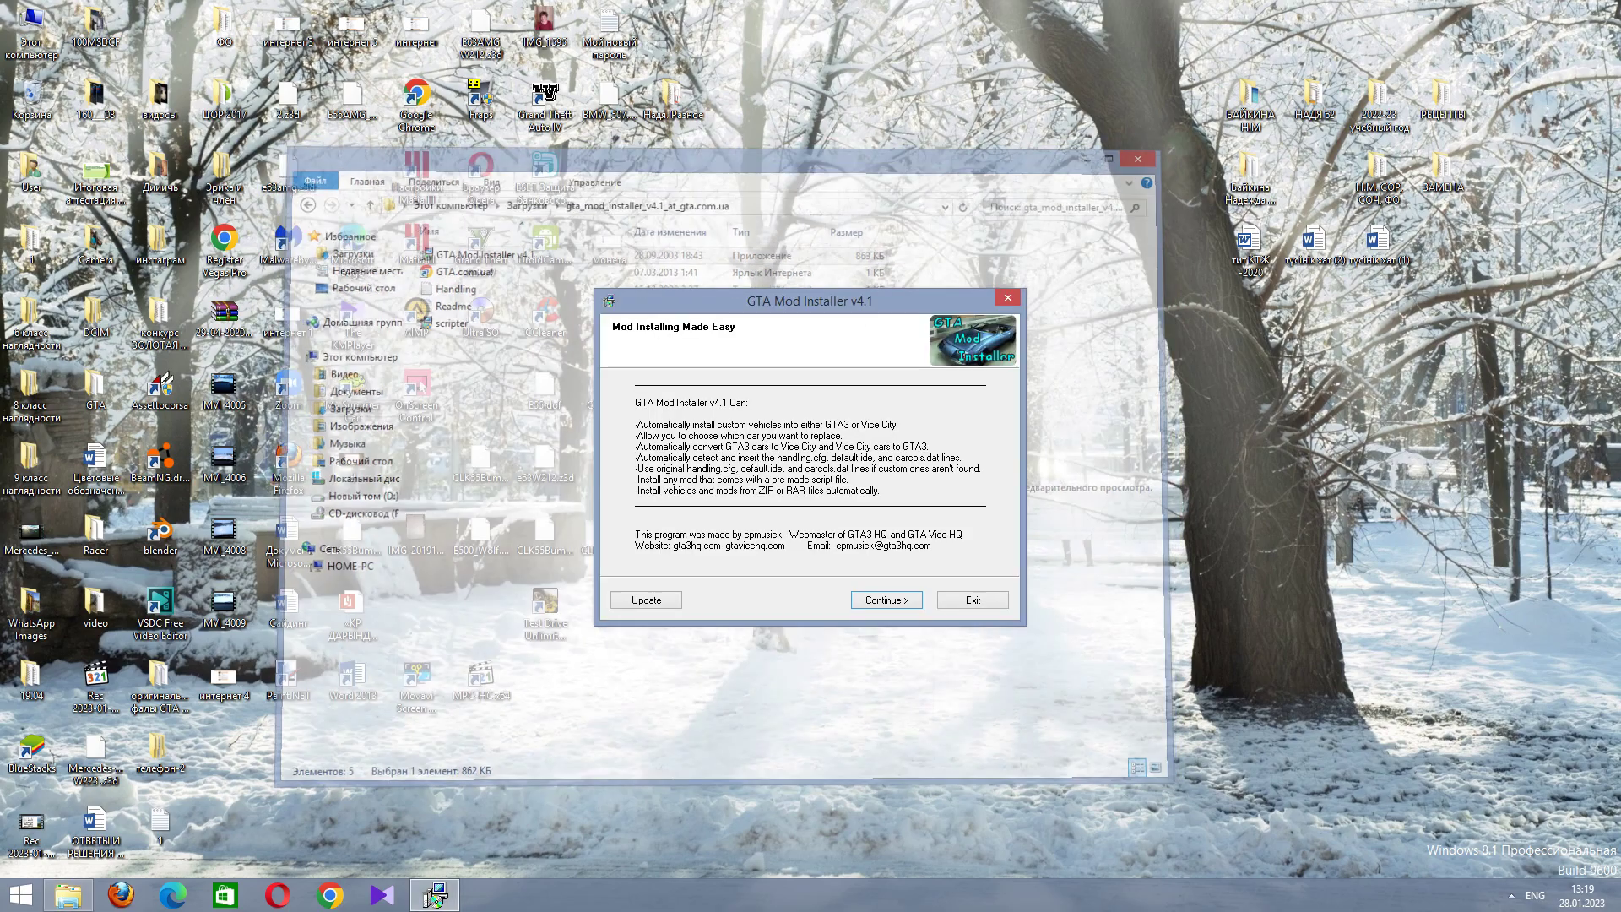
left_click(885, 600)
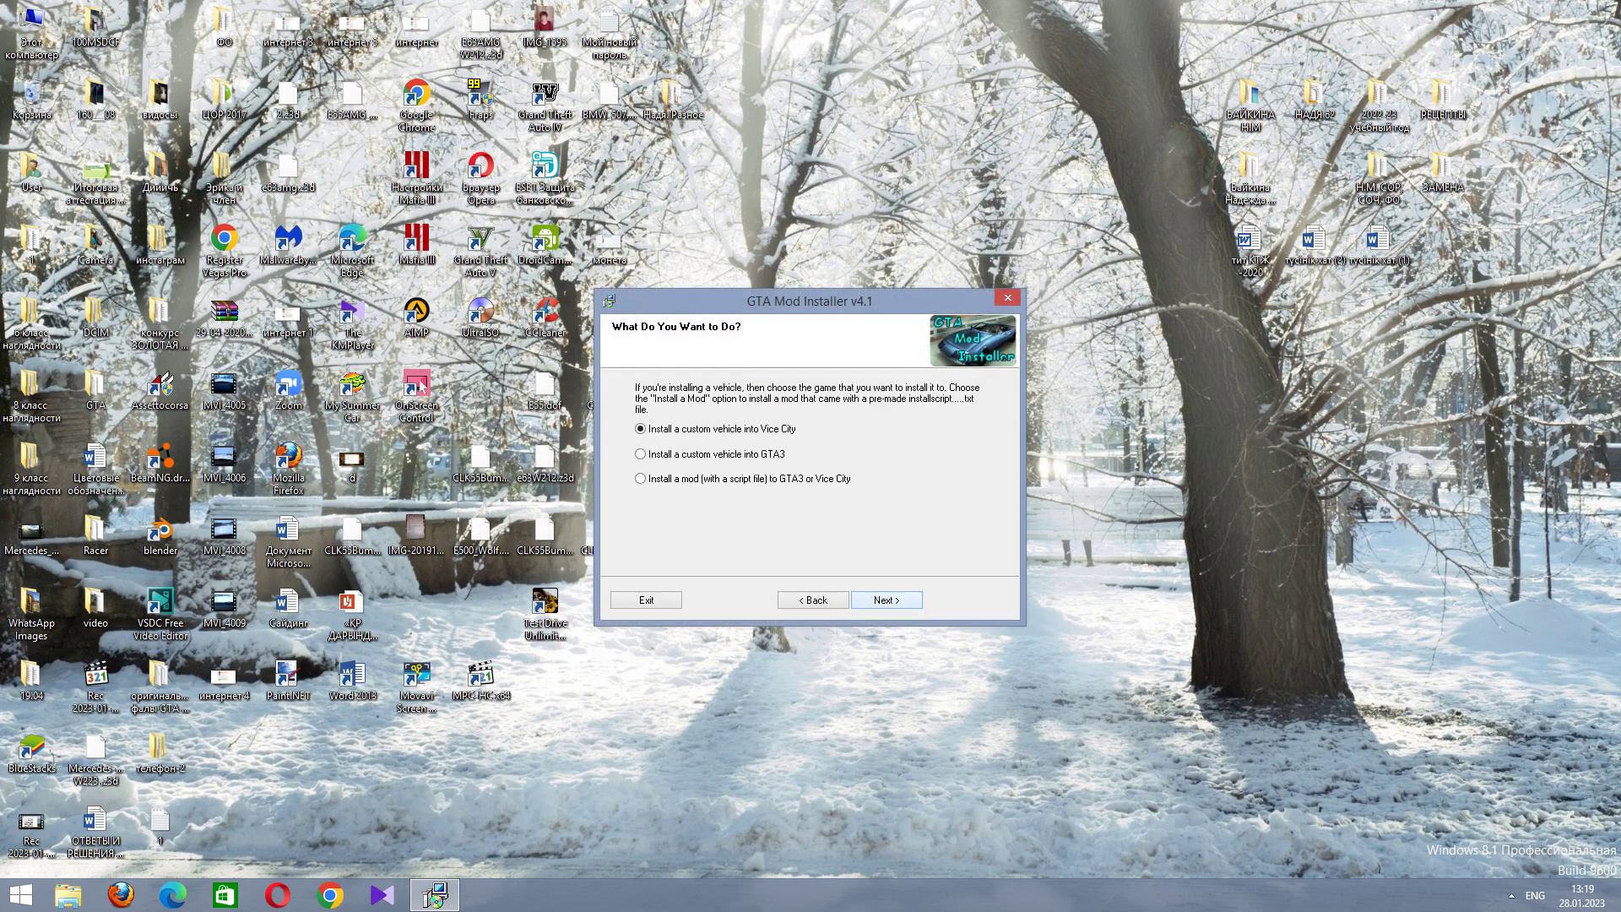
key("Return")
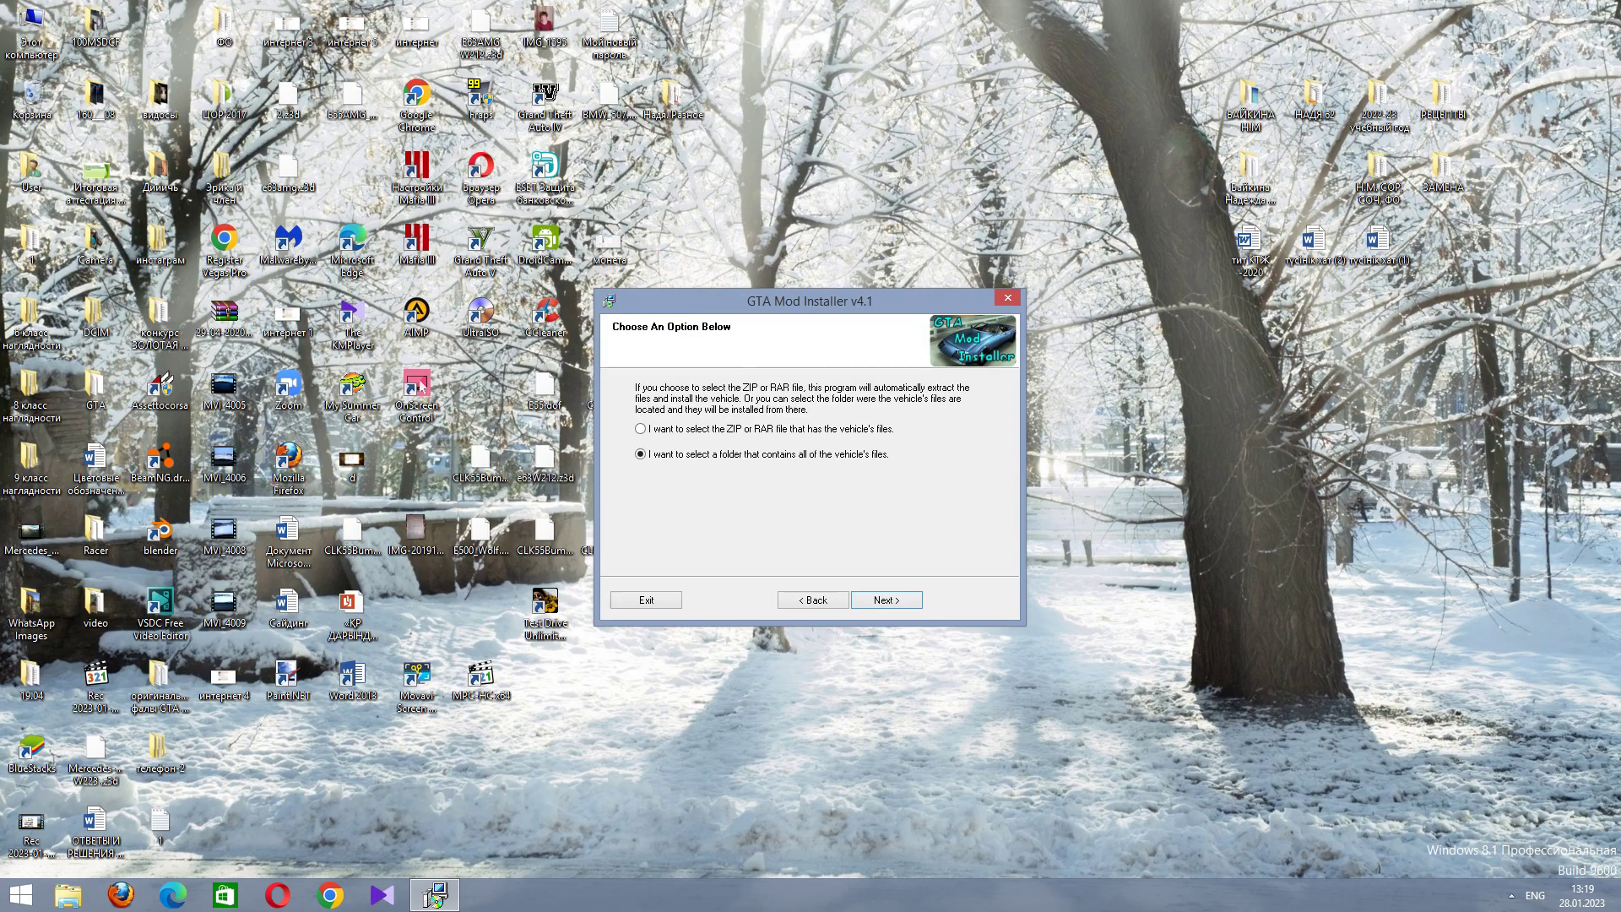
key("Return")
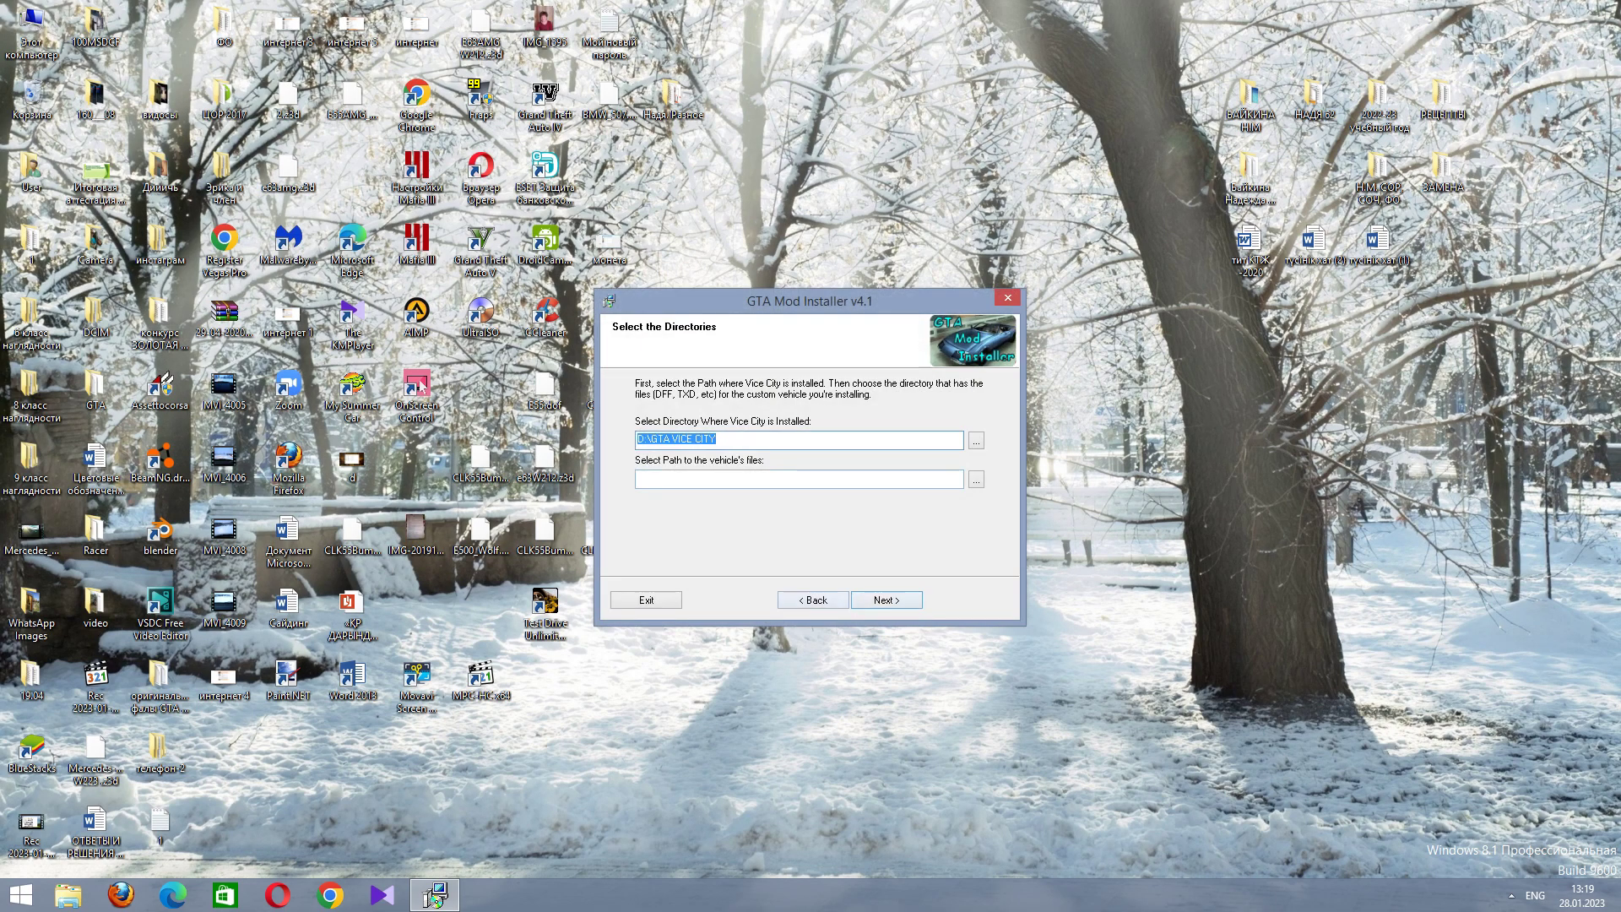
Select the video folder's BMW_E38_750 subfolder as the path to the vehicle's files and choose Admiral as the vehicle to replace.
key("alt+b")
key("Return")
key("Tab")
key("Tab")
key("Tab")
key("space")
left_click(759, 460)
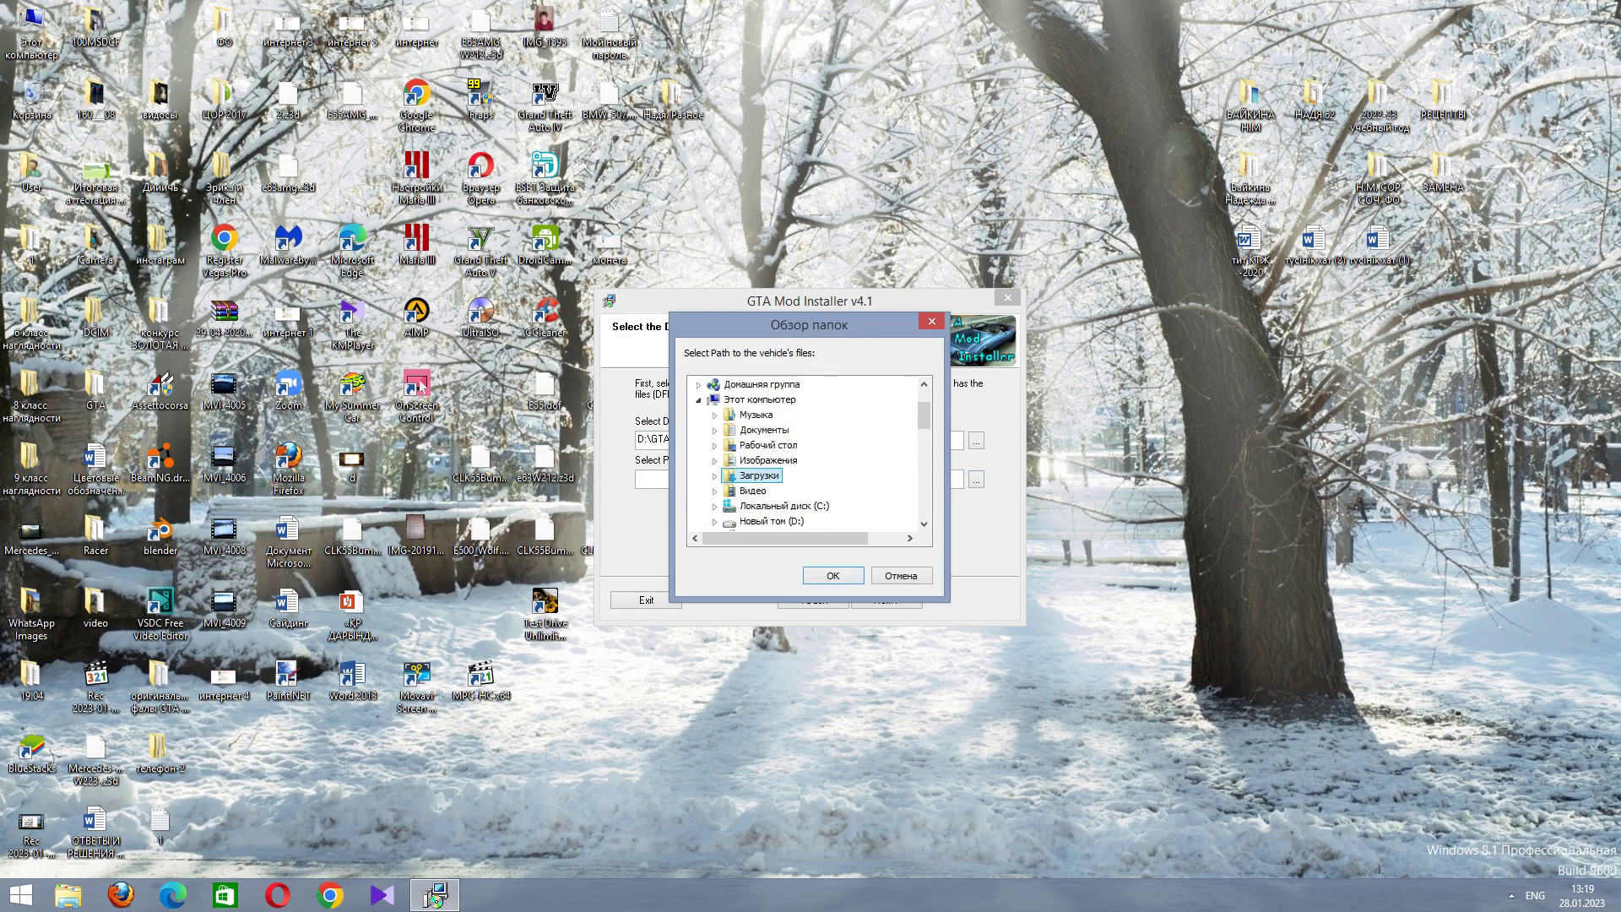
scroll(809, 452, "down", 5)
left_click(734, 521)
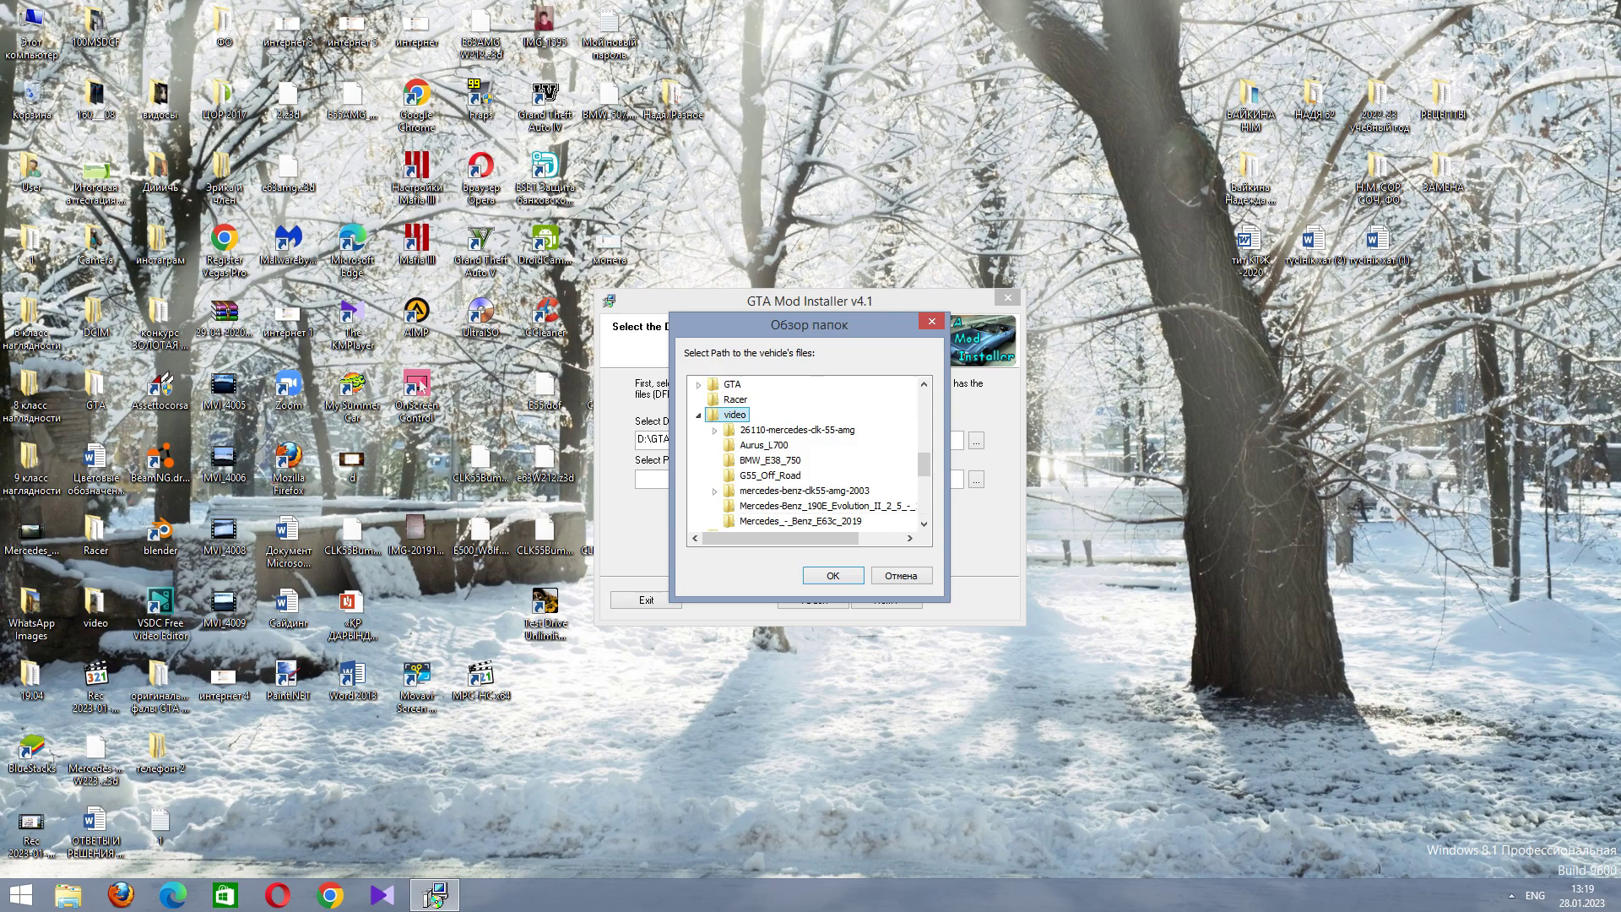
left_click(770, 460)
left_click(833, 575)
left_click(887, 600)
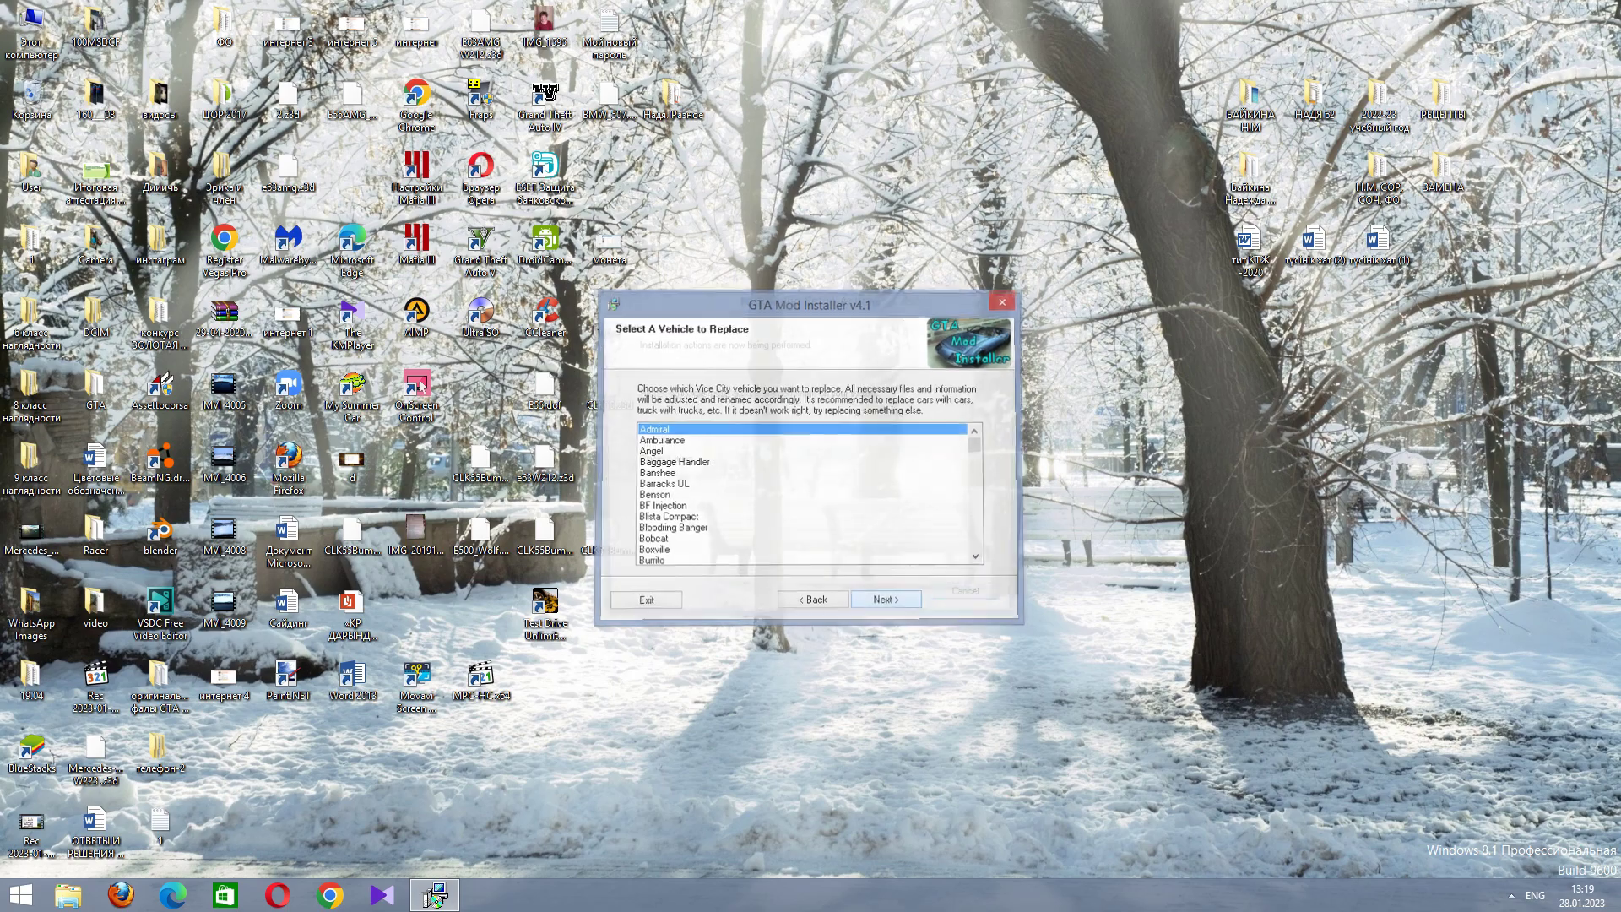
key("Return")
Open the GTA VICE CITY folder on drive D and go into its data subfolder.
left_click(21, 894)
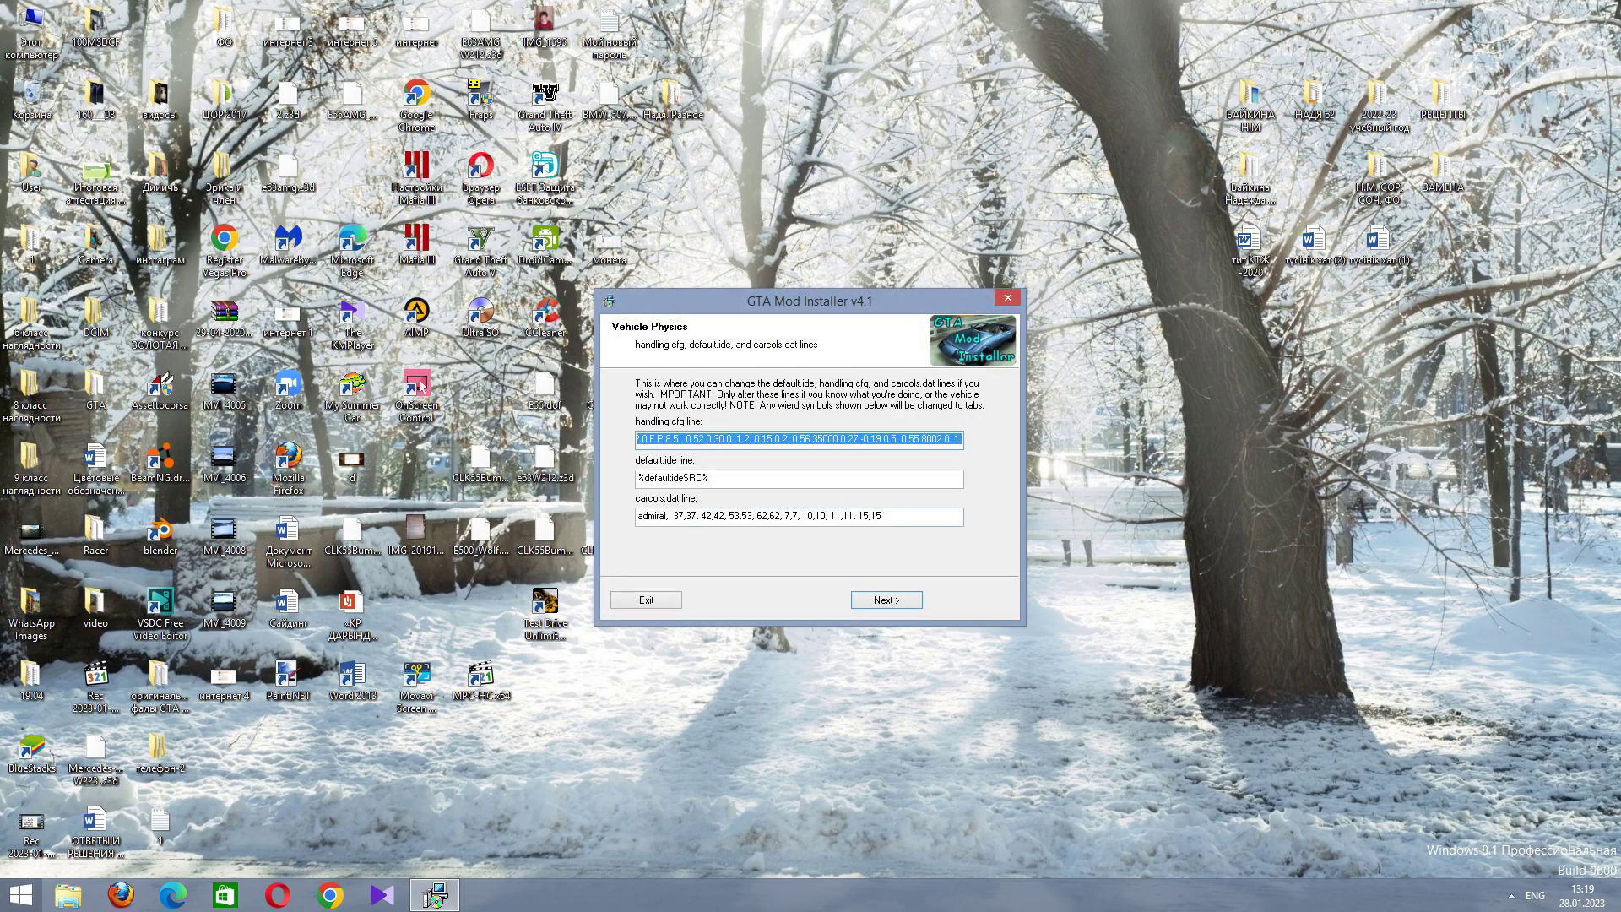
left_click(344, 514)
double_click(675, 426)
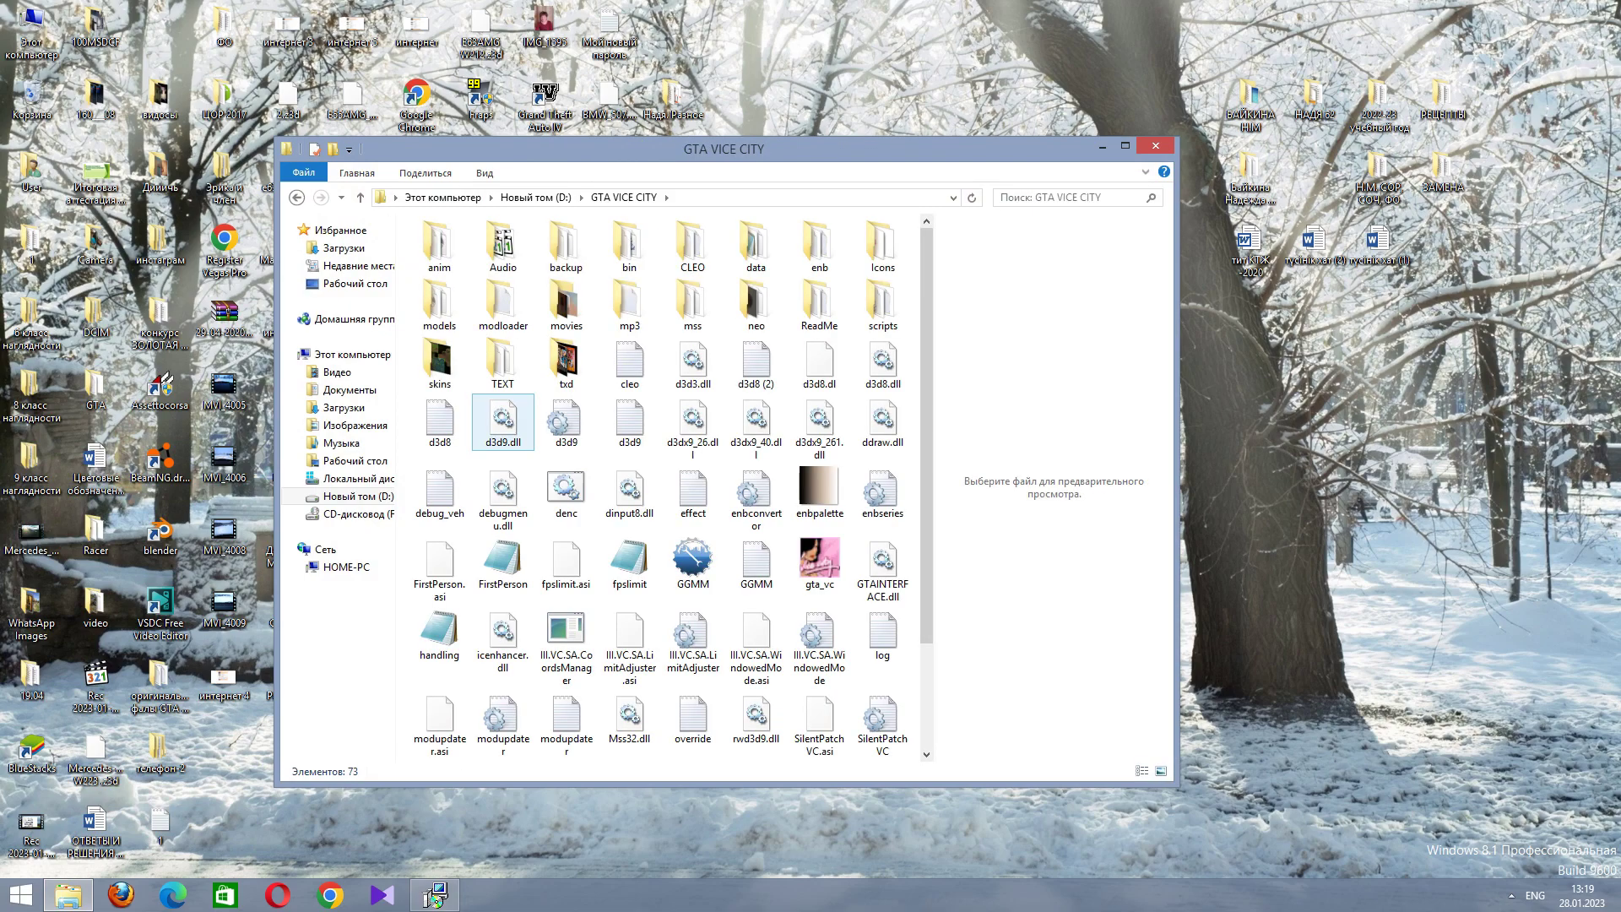
left_click(567, 422)
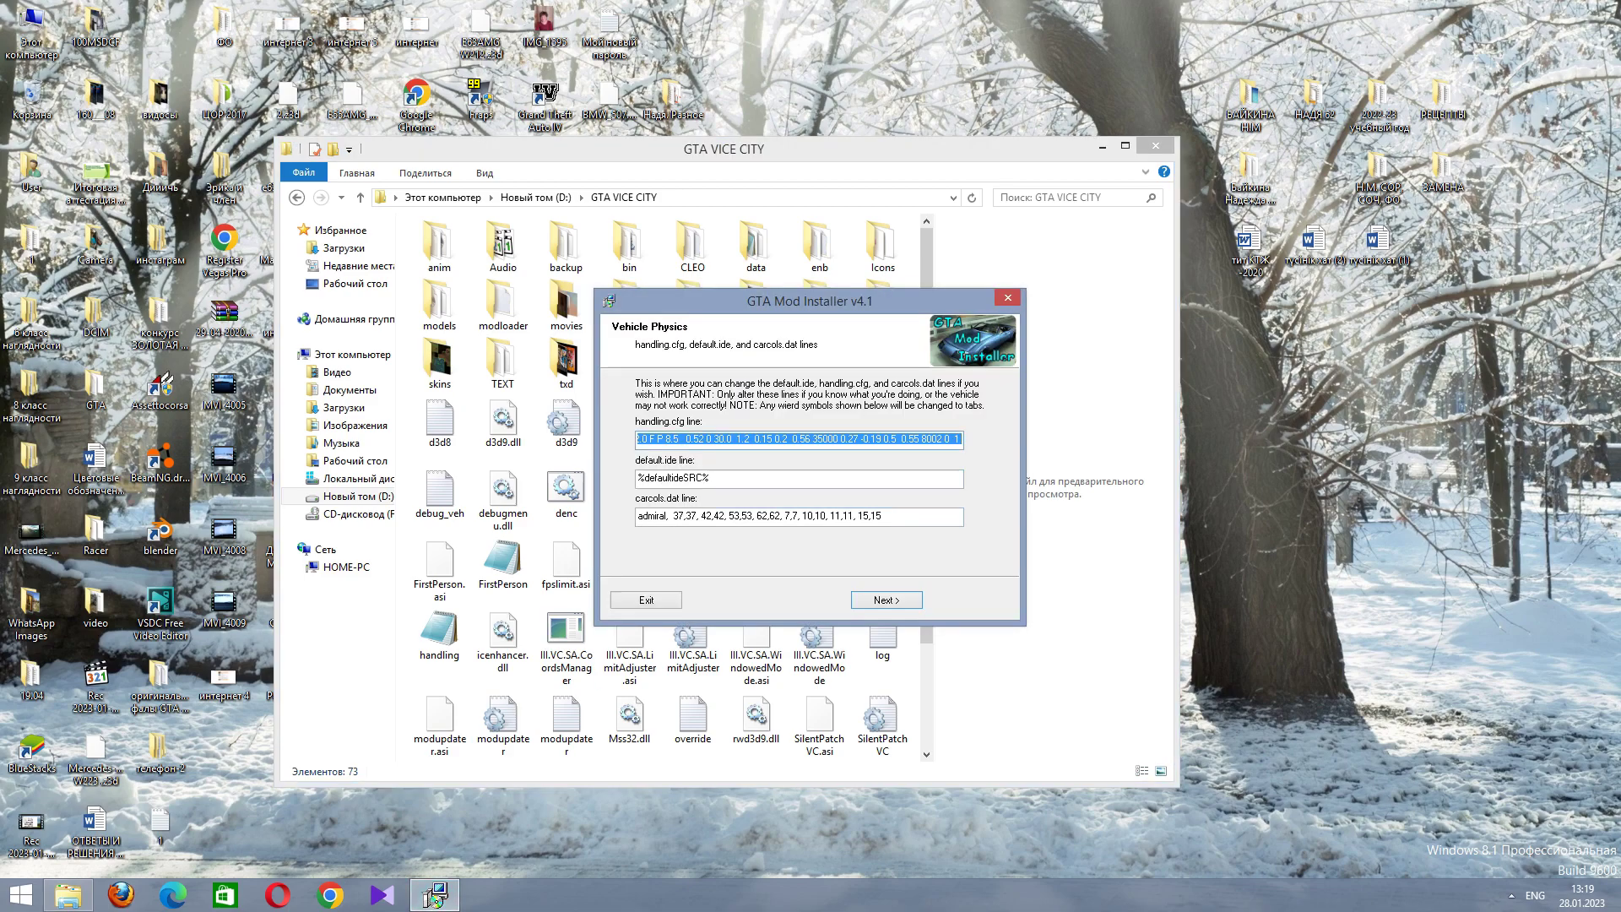
left_click(435, 895)
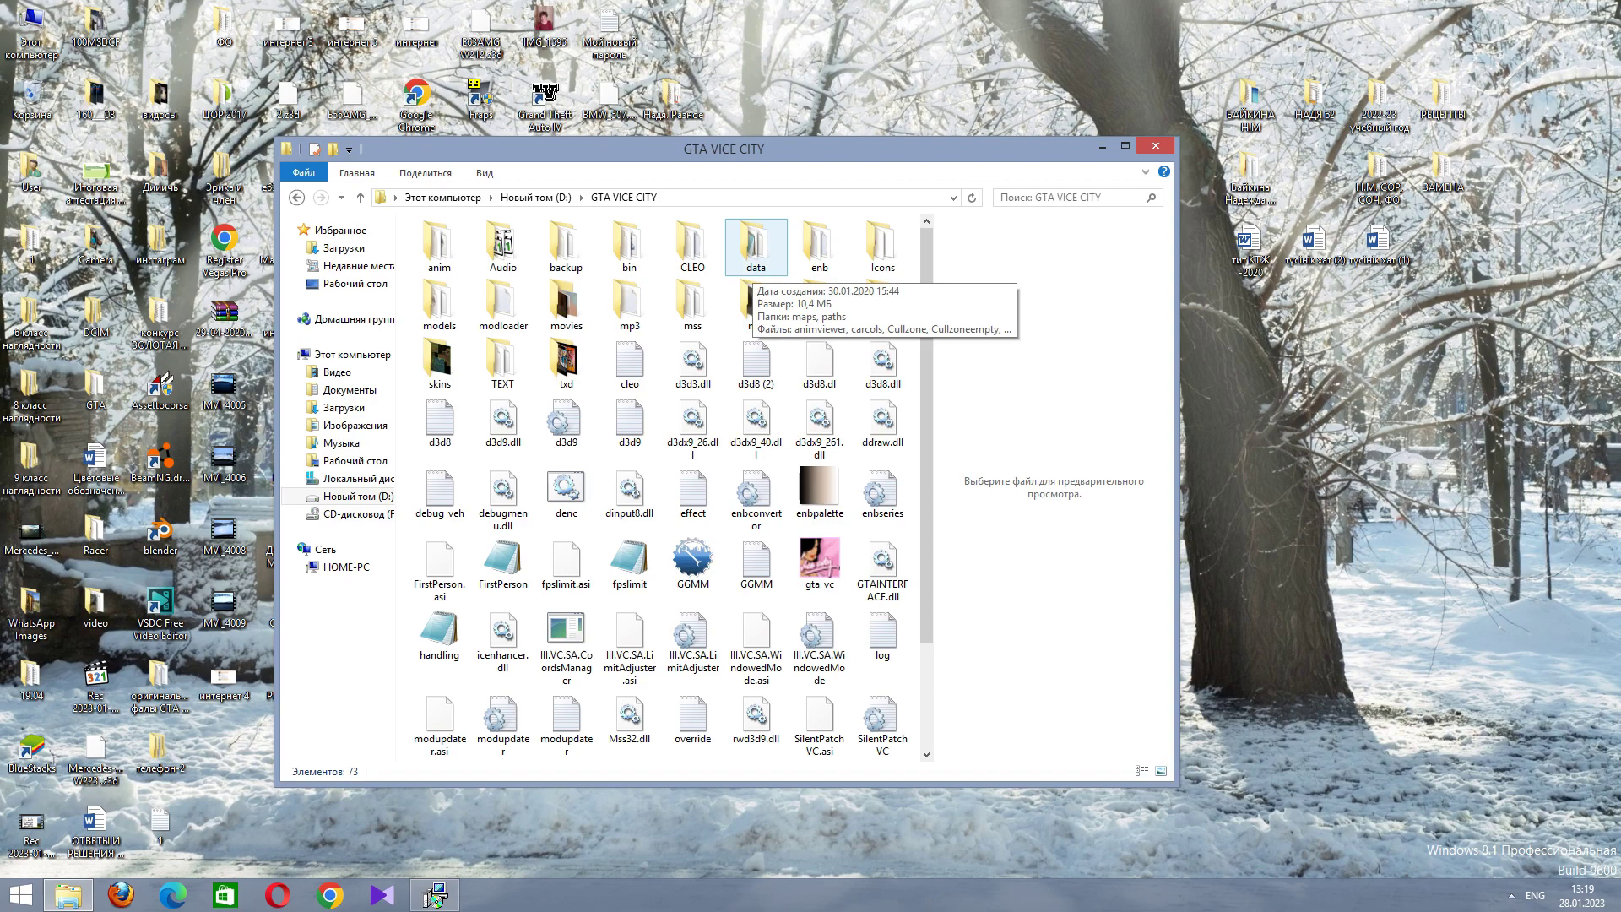
double_click(756, 245)
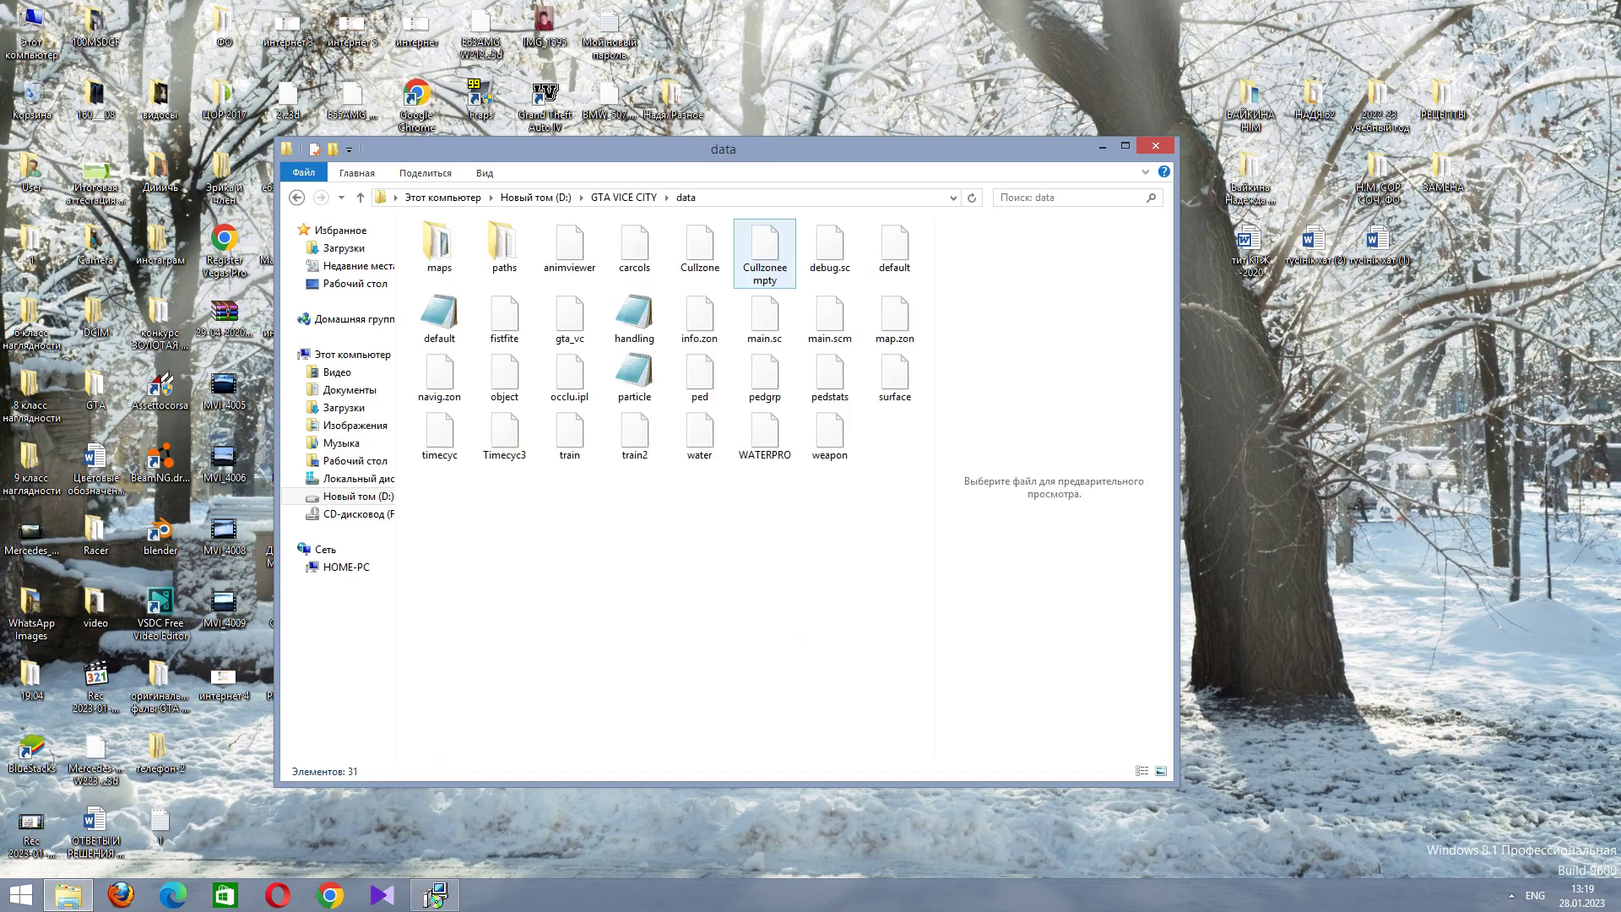
Examine the vehicle lines in the data folder's default.ide file, then close it.
left_click(634, 317)
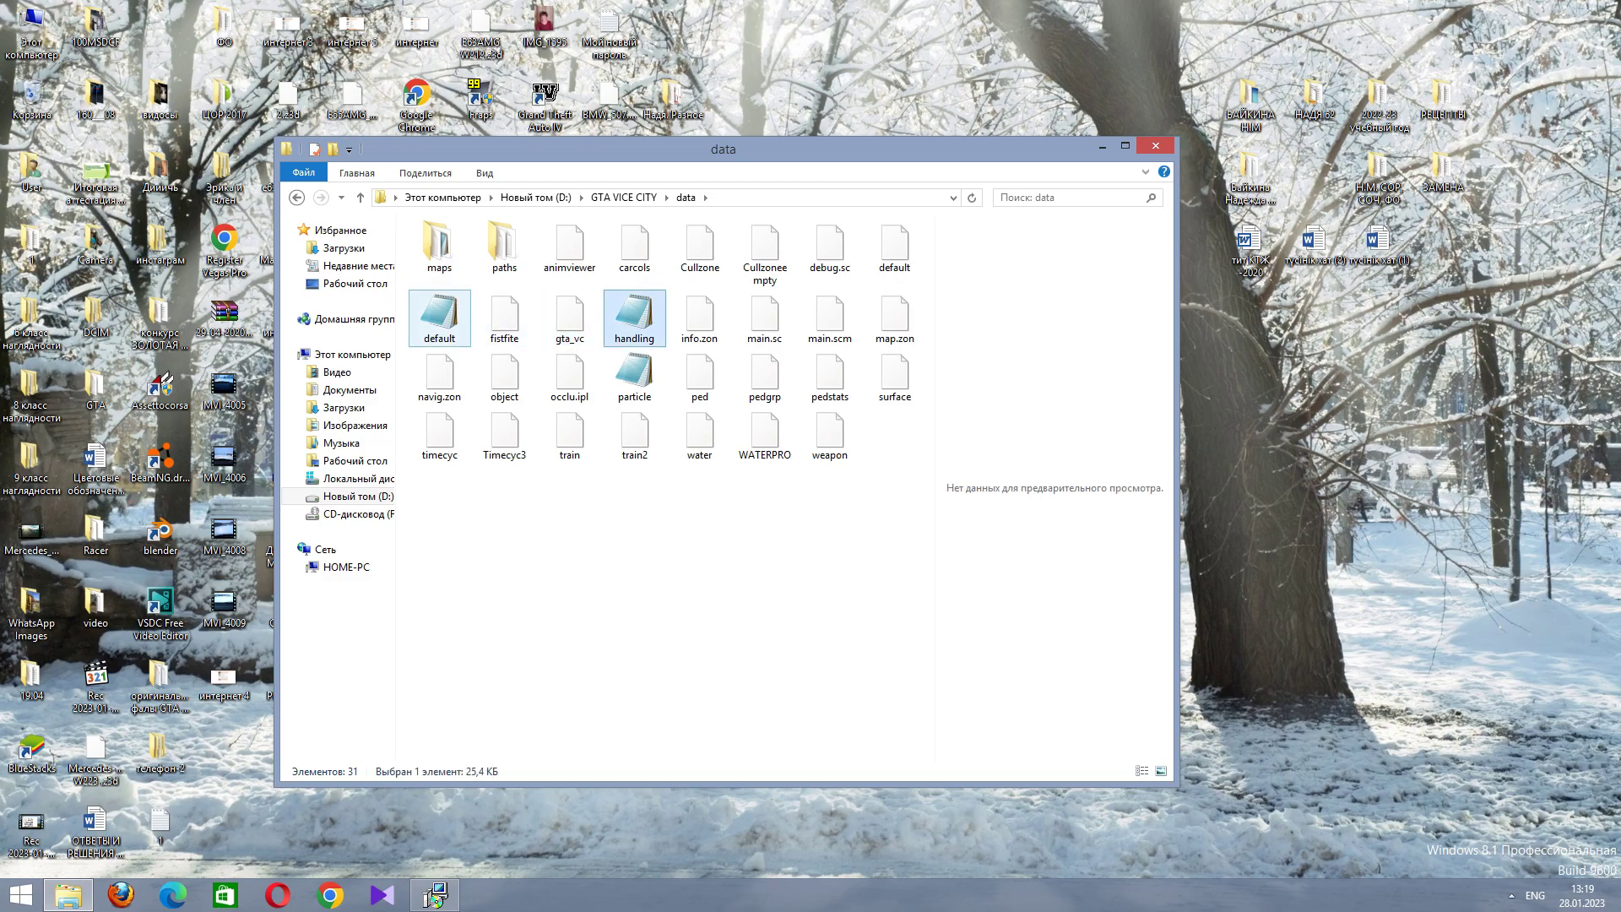
double_click(439, 317)
scroll(439, 316, "down", 20)
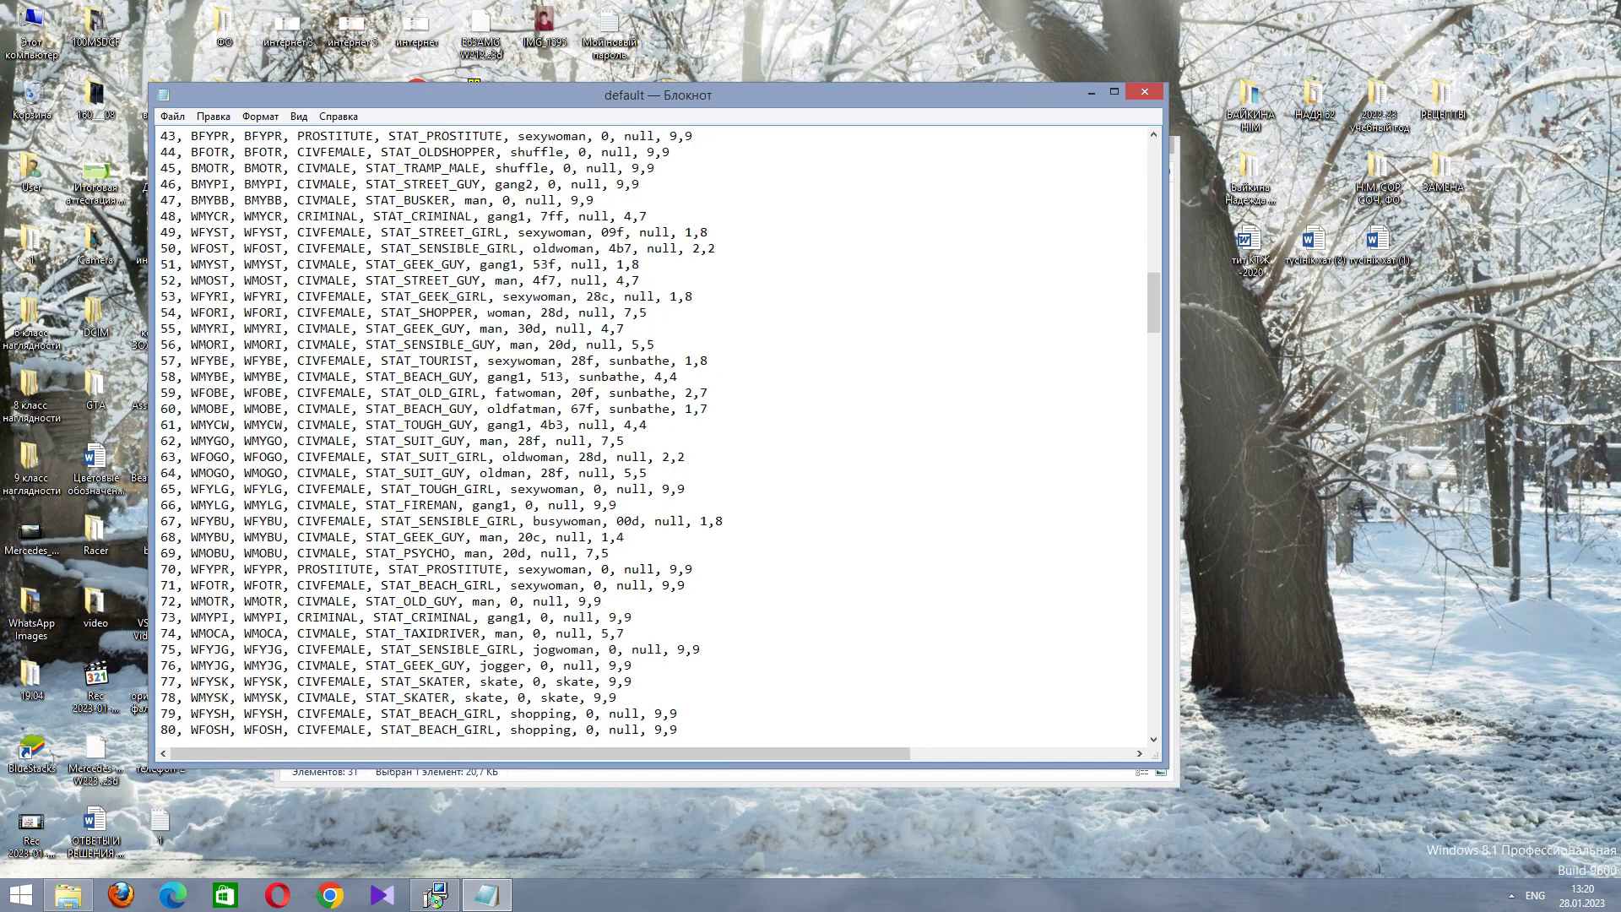
scroll(439, 317, "down", 20)
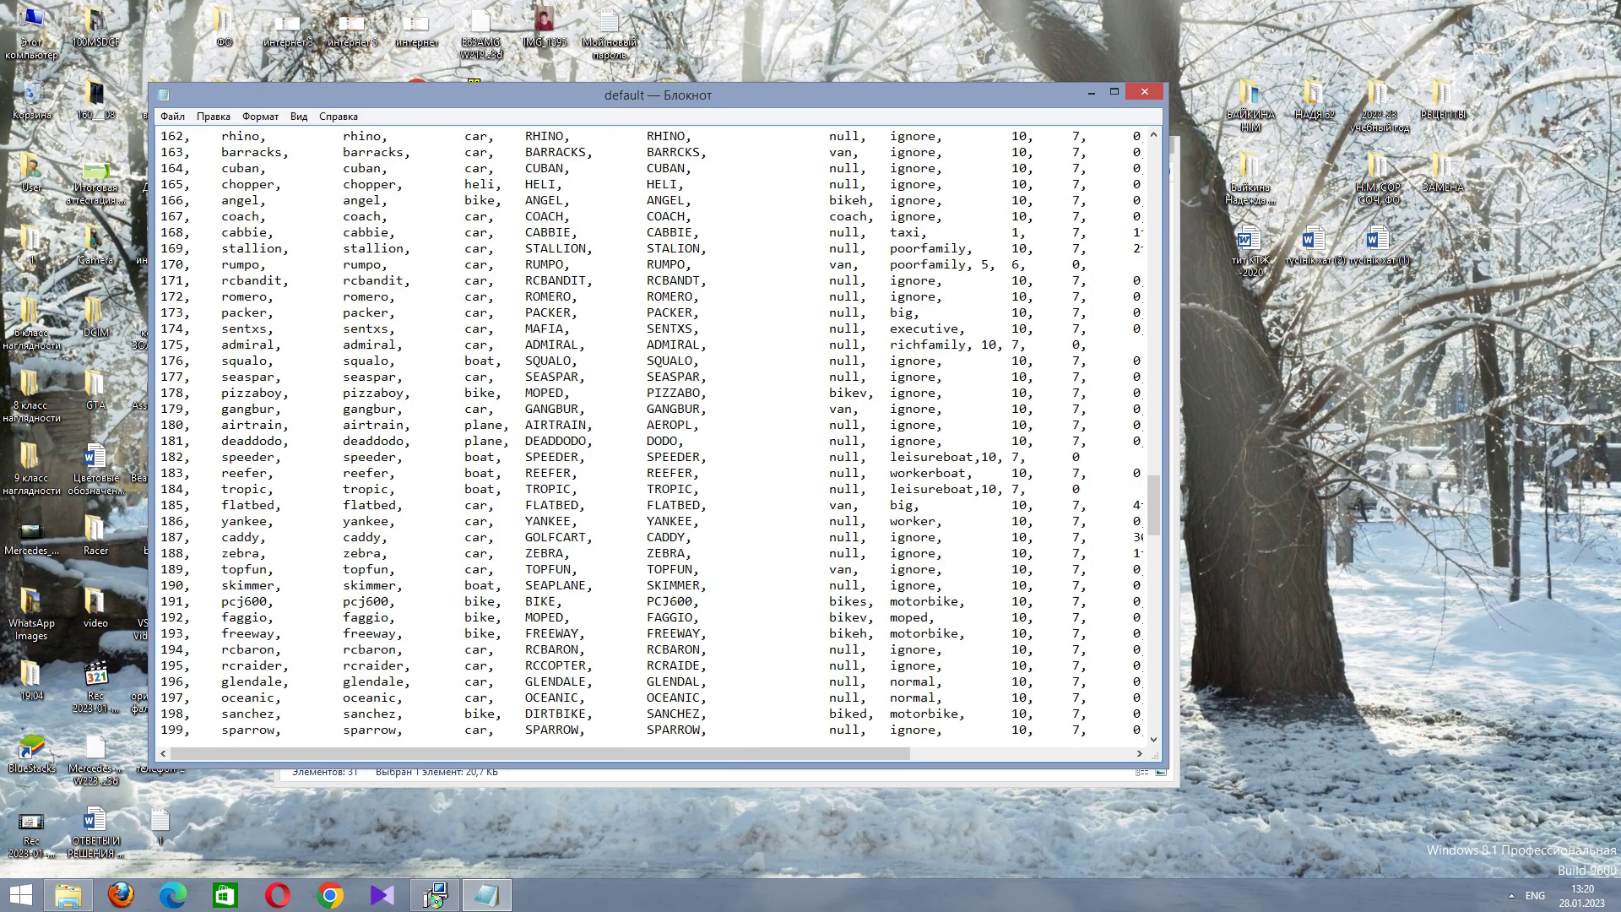
scroll(439, 317, "down", 4)
left_click_drag(346, 633, 1165, 633)
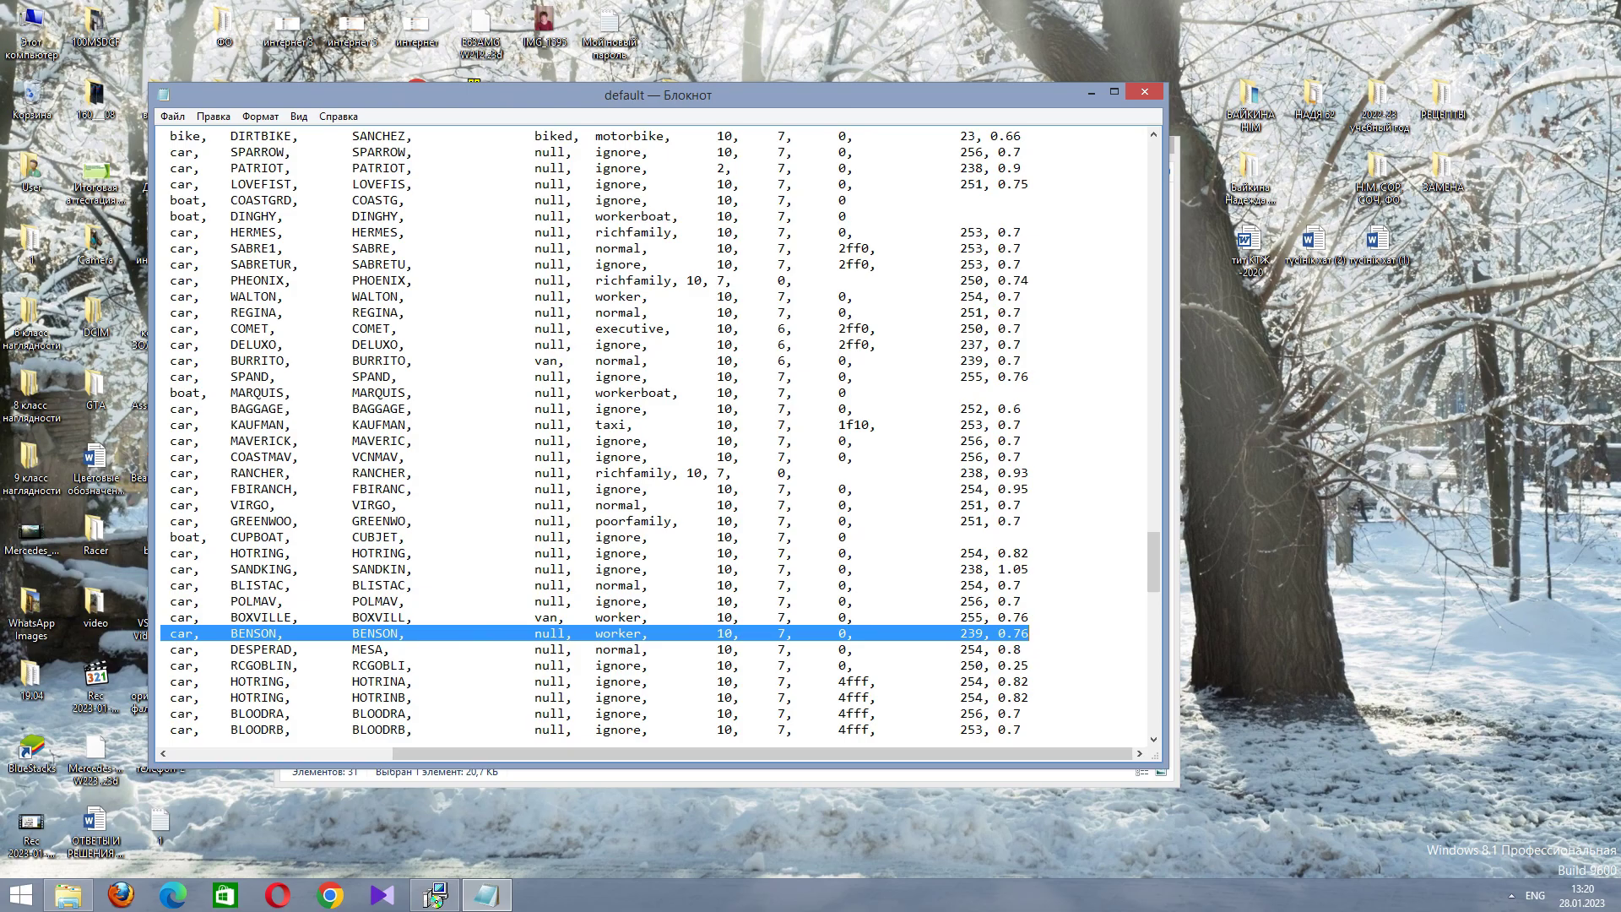
key("alt+F4")
Open the data folder's handling file and read the column descriptions on GTAModding.ru's Handling.cfg page in Chrome.
double_click(634, 318)
scroll(251, 312, "down", 20)
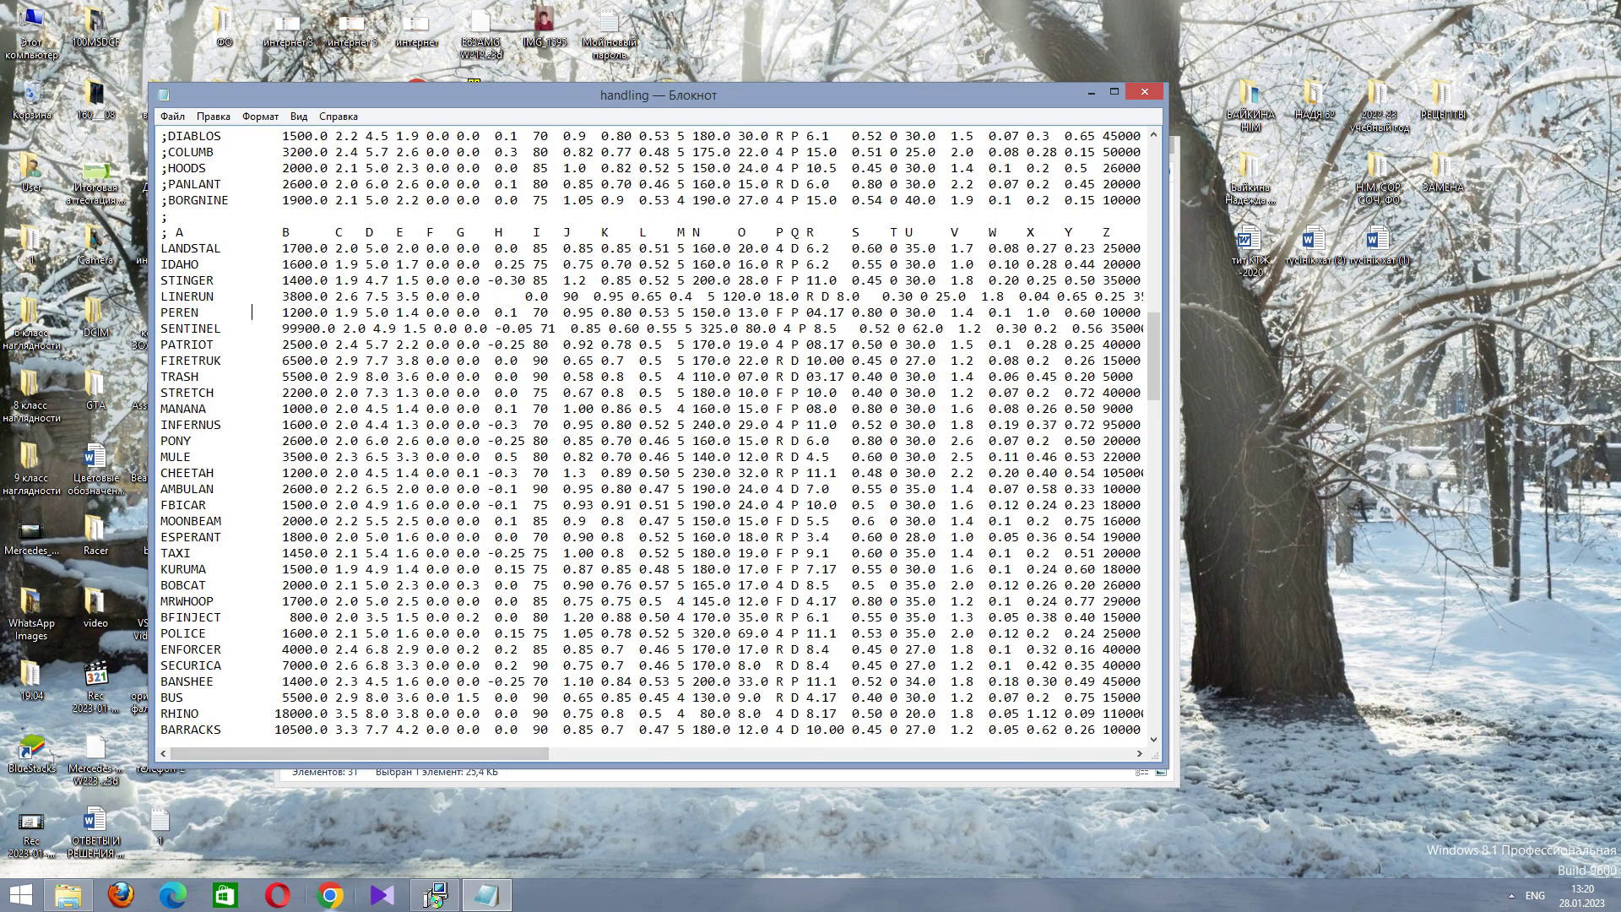
left_click(329, 895)
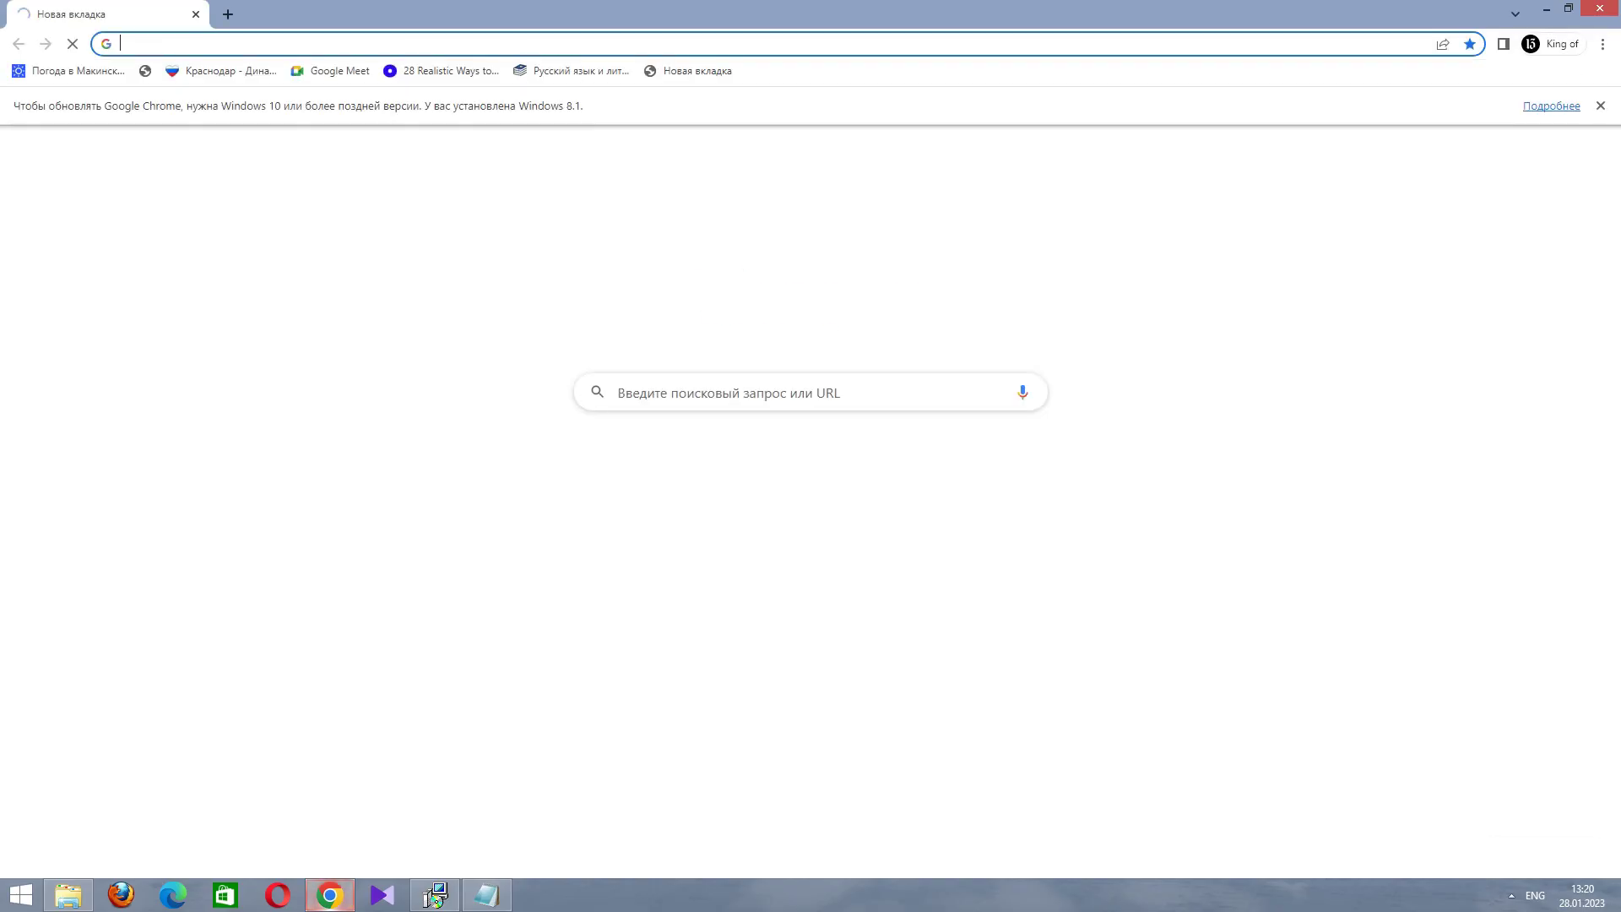
type("ha")
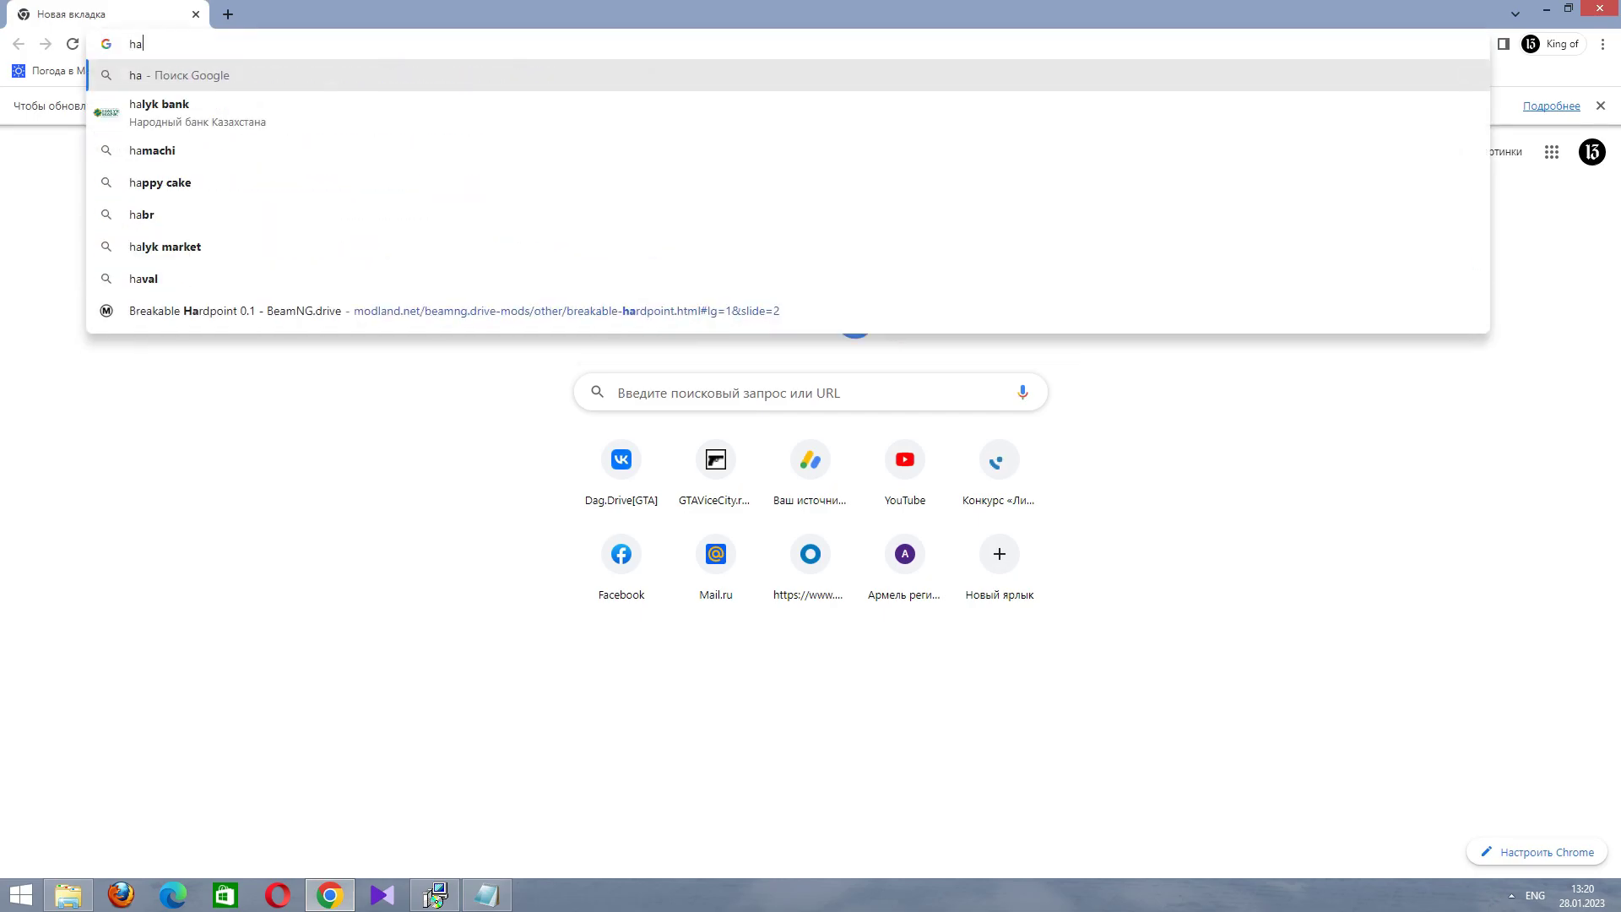
type("n")
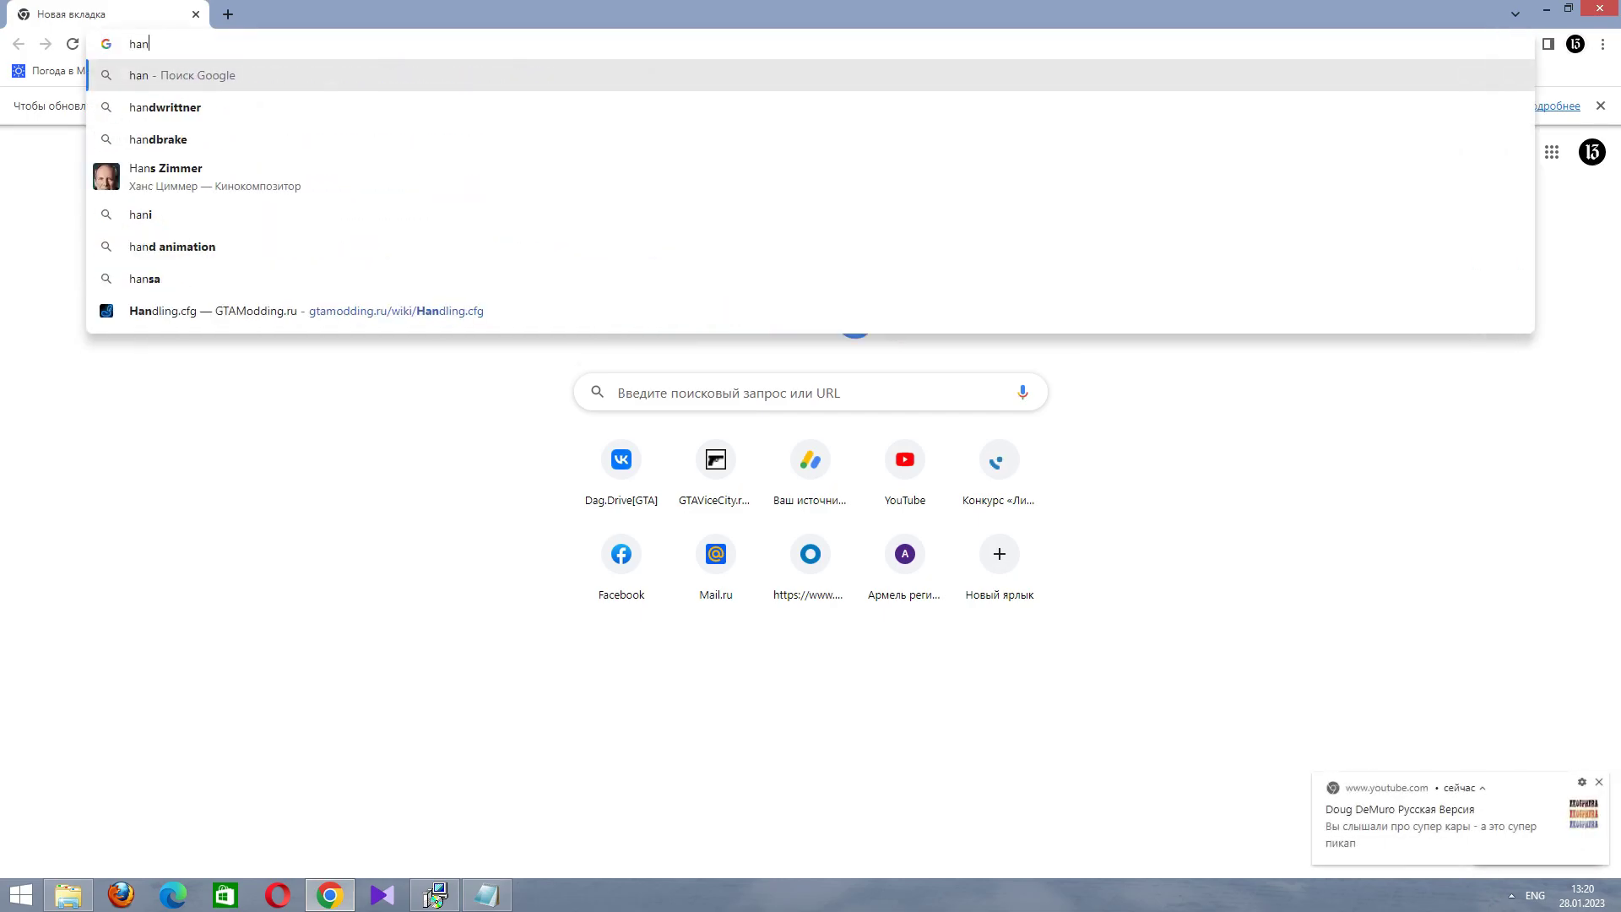
left_click(253, 311)
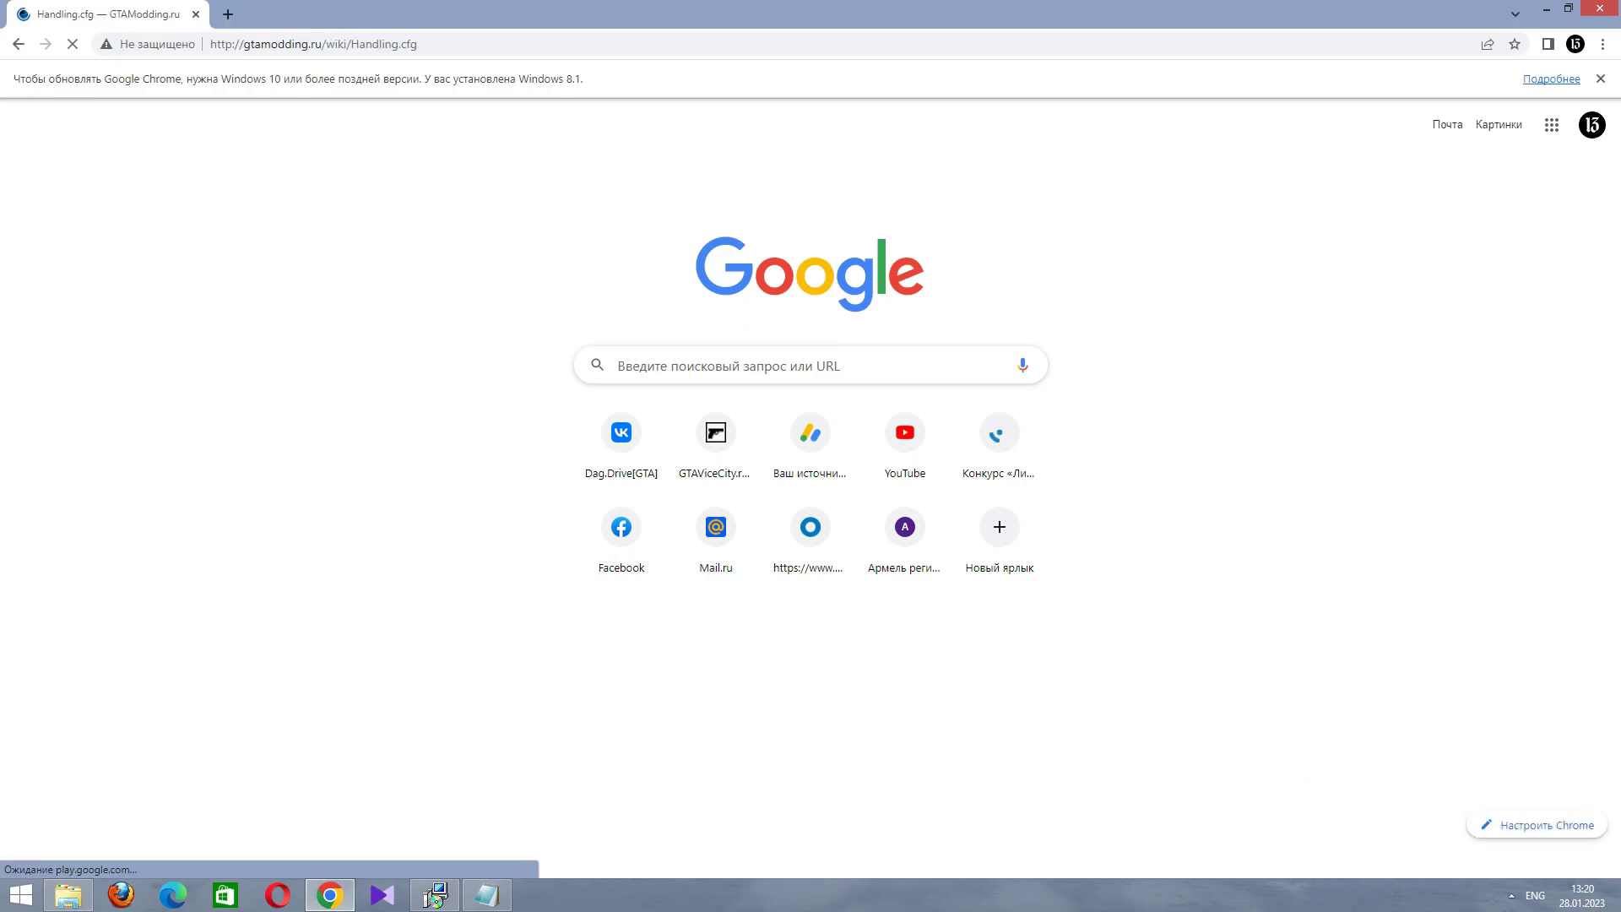
scroll(811, 490, "down", 7)
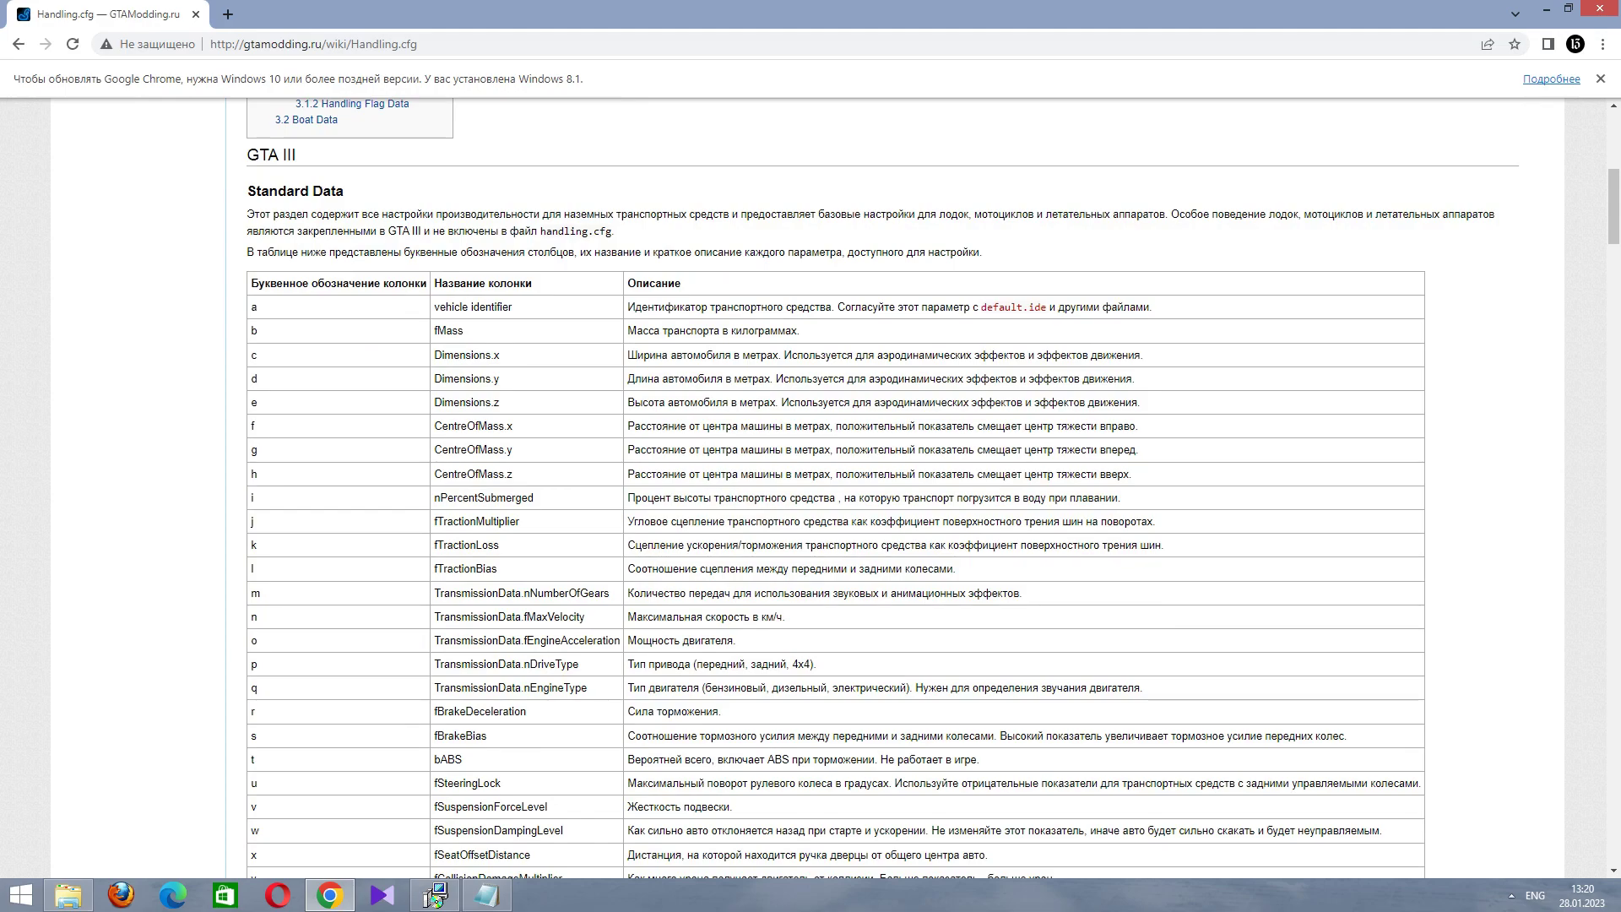
scroll(810, 490, "down", 2)
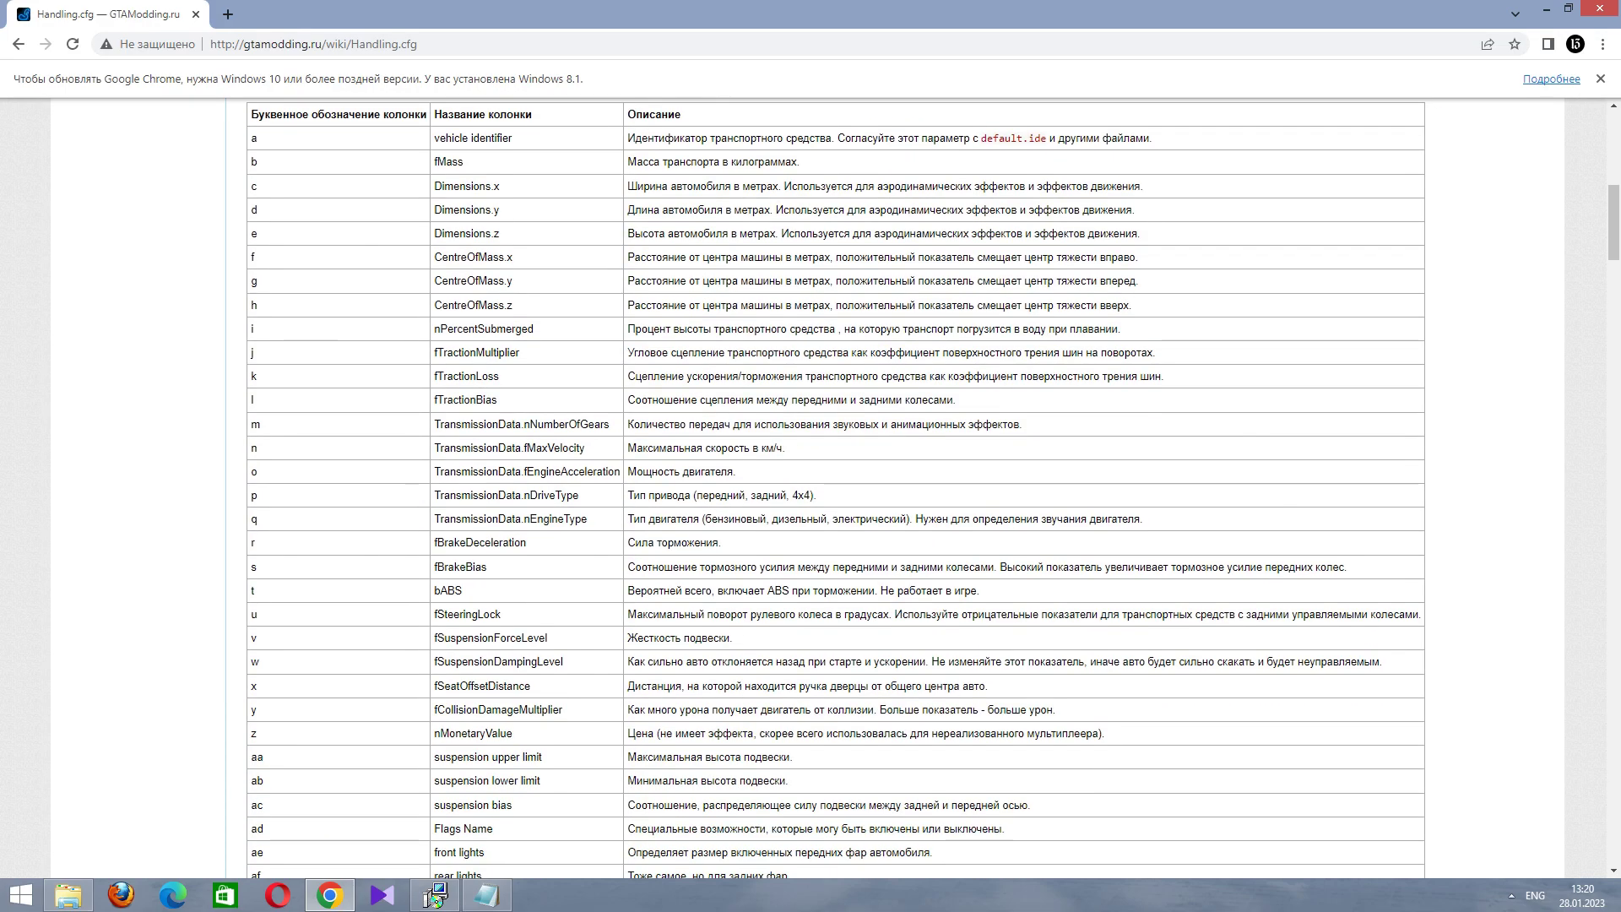
scroll(811, 490, "down", 4)
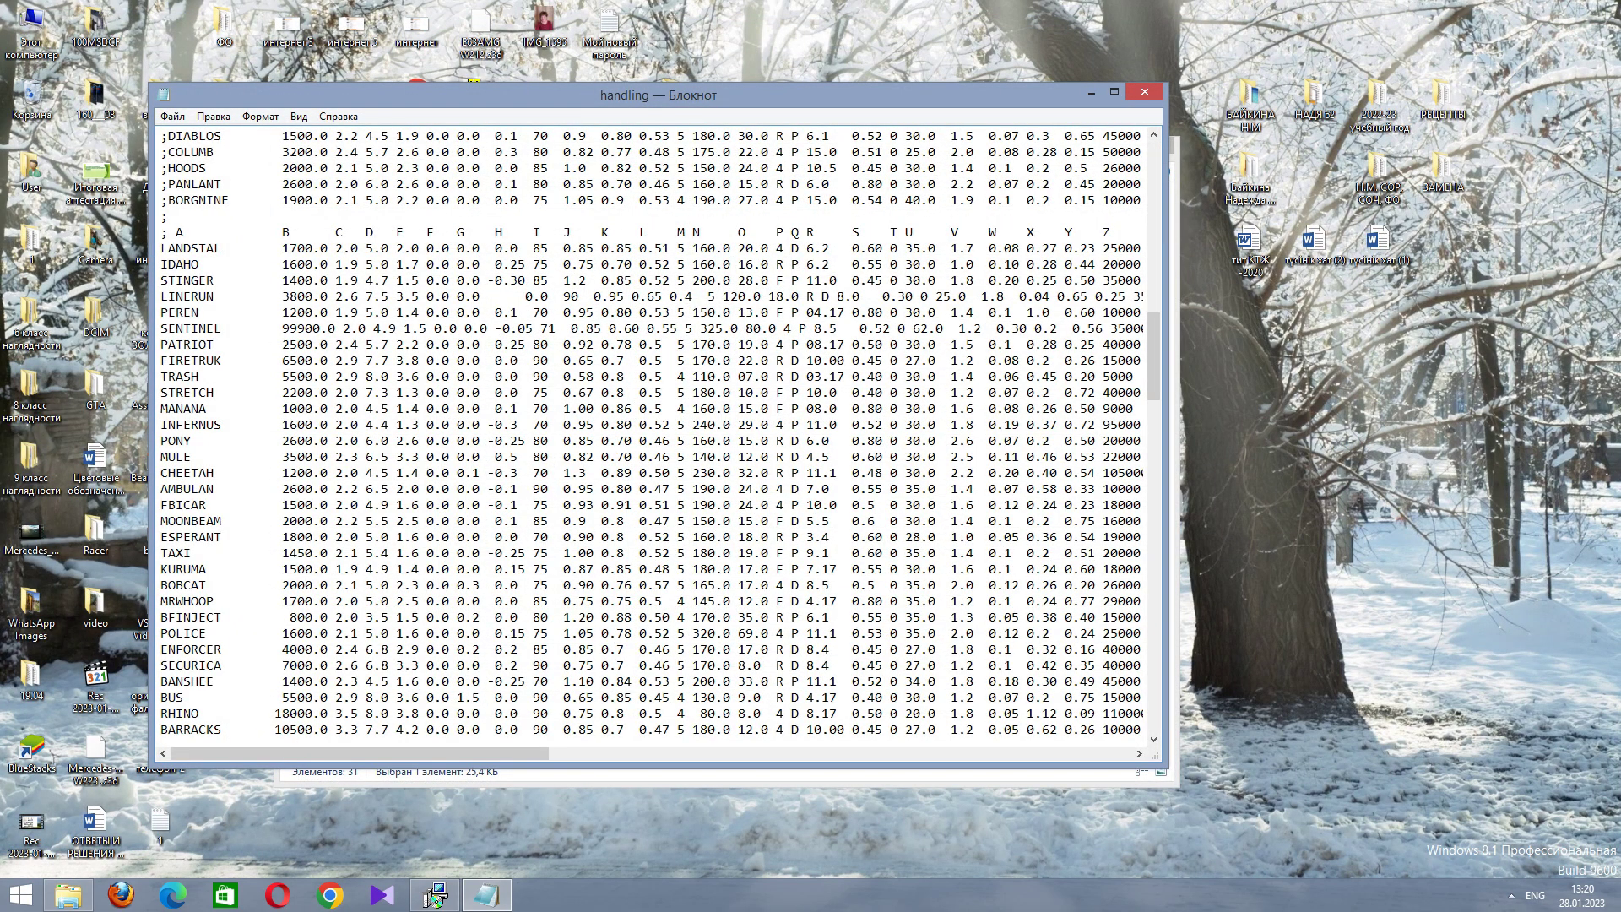
Copy the whole ADMIRAL line from the handling file into the handling.cfg line of GTA Mod Installer.
scroll(658, 431, "down", 10)
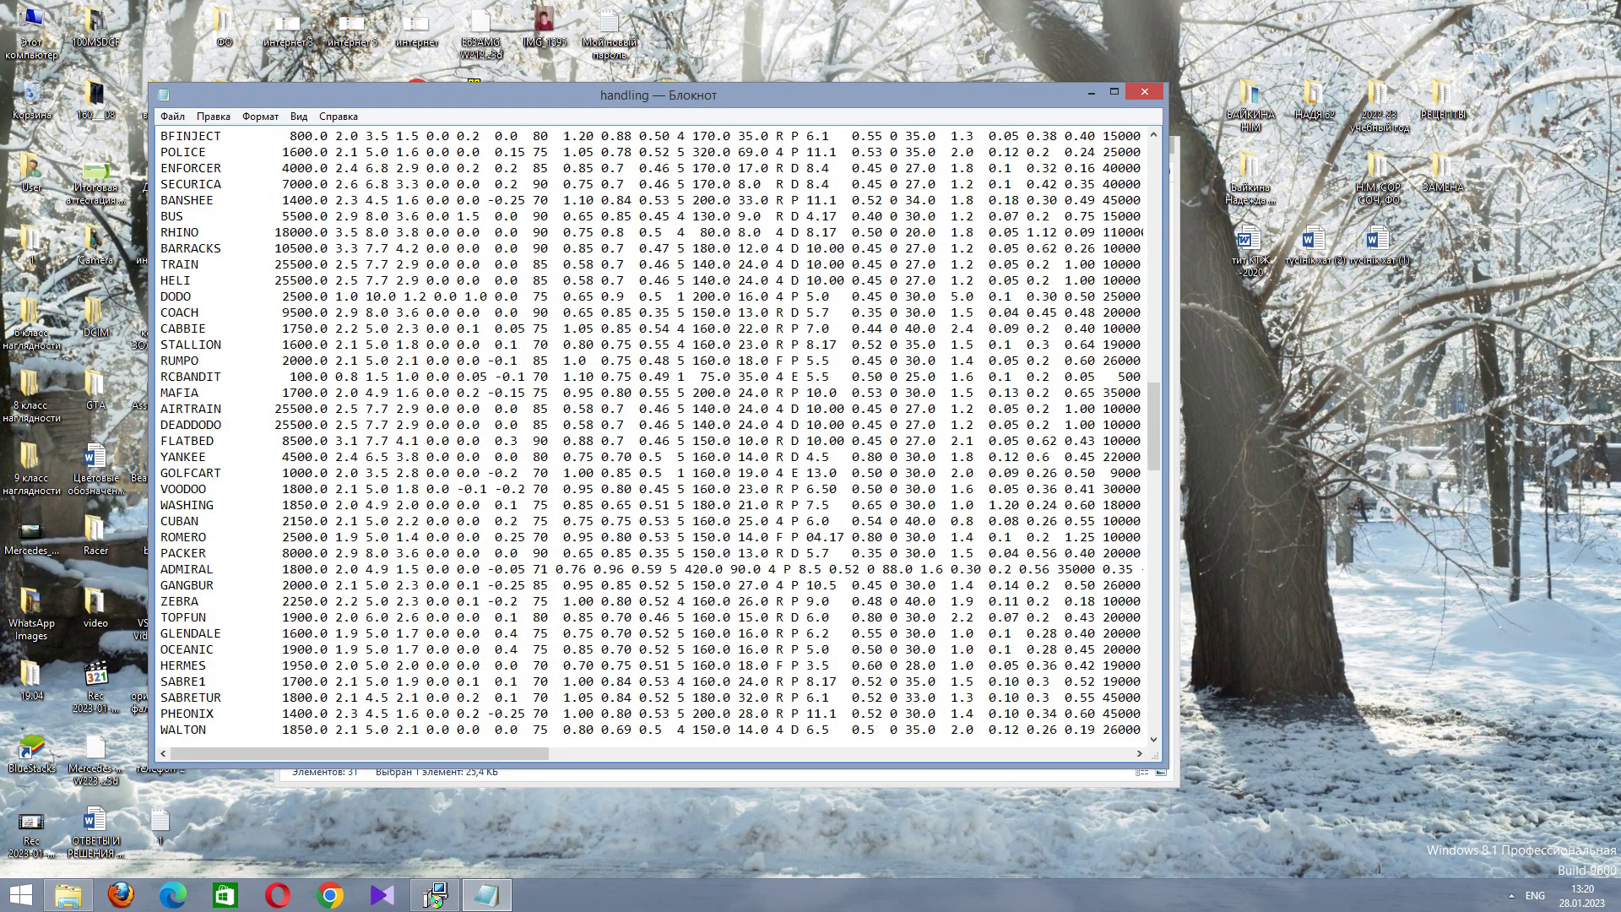
left_click_drag(160, 569, 1131, 570)
scroll(659, 431, "left", 10)
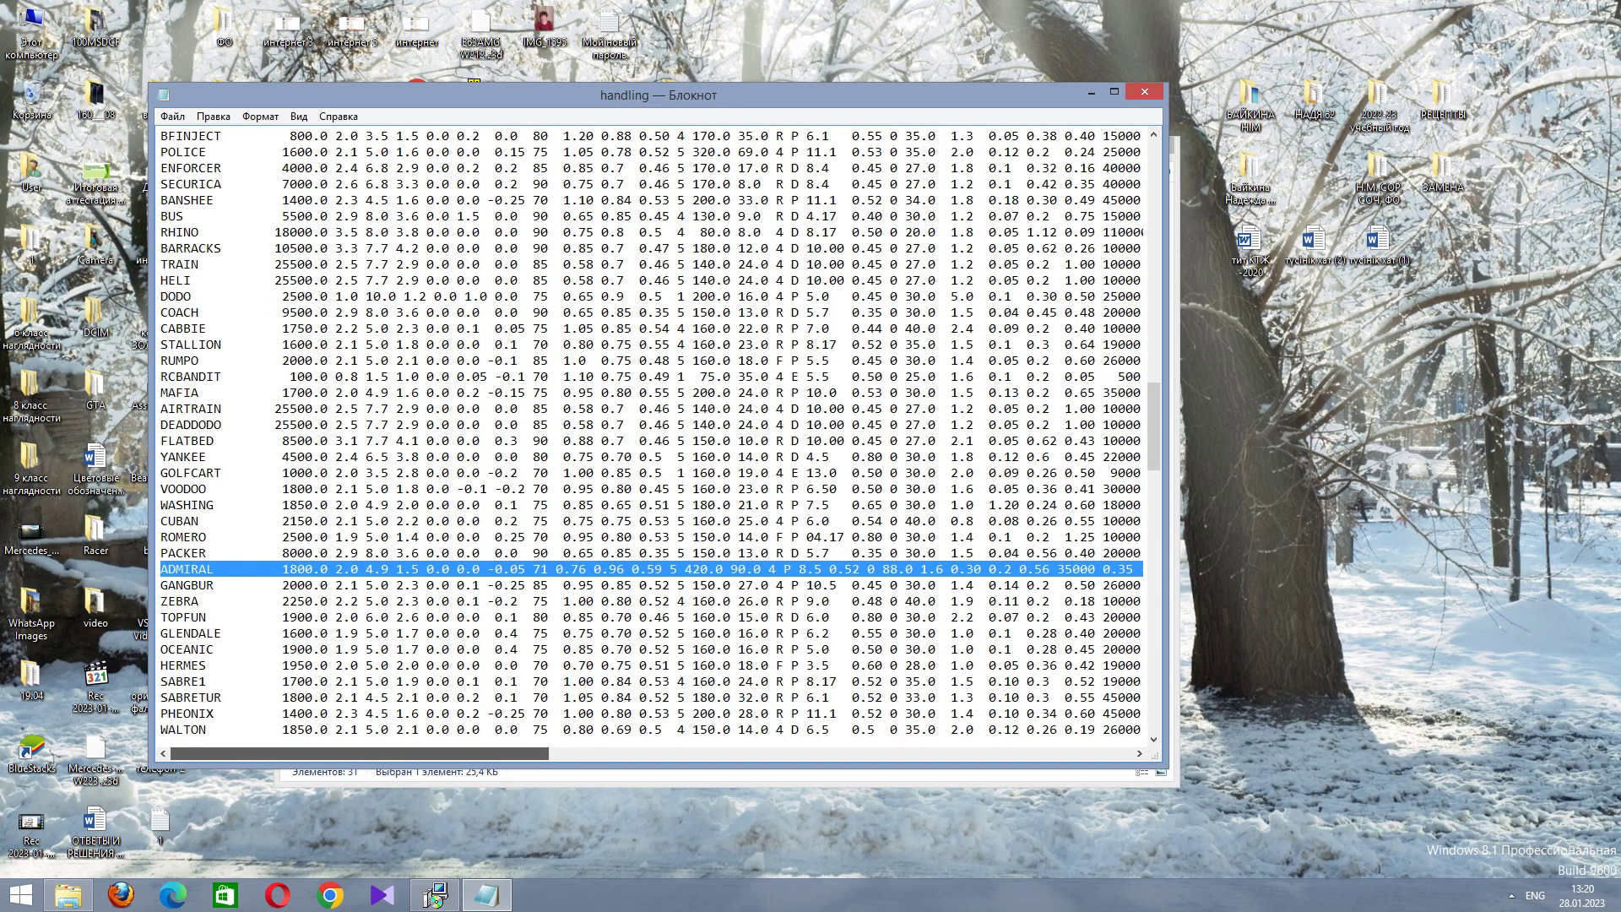
scroll(659, 431, "right", 10)
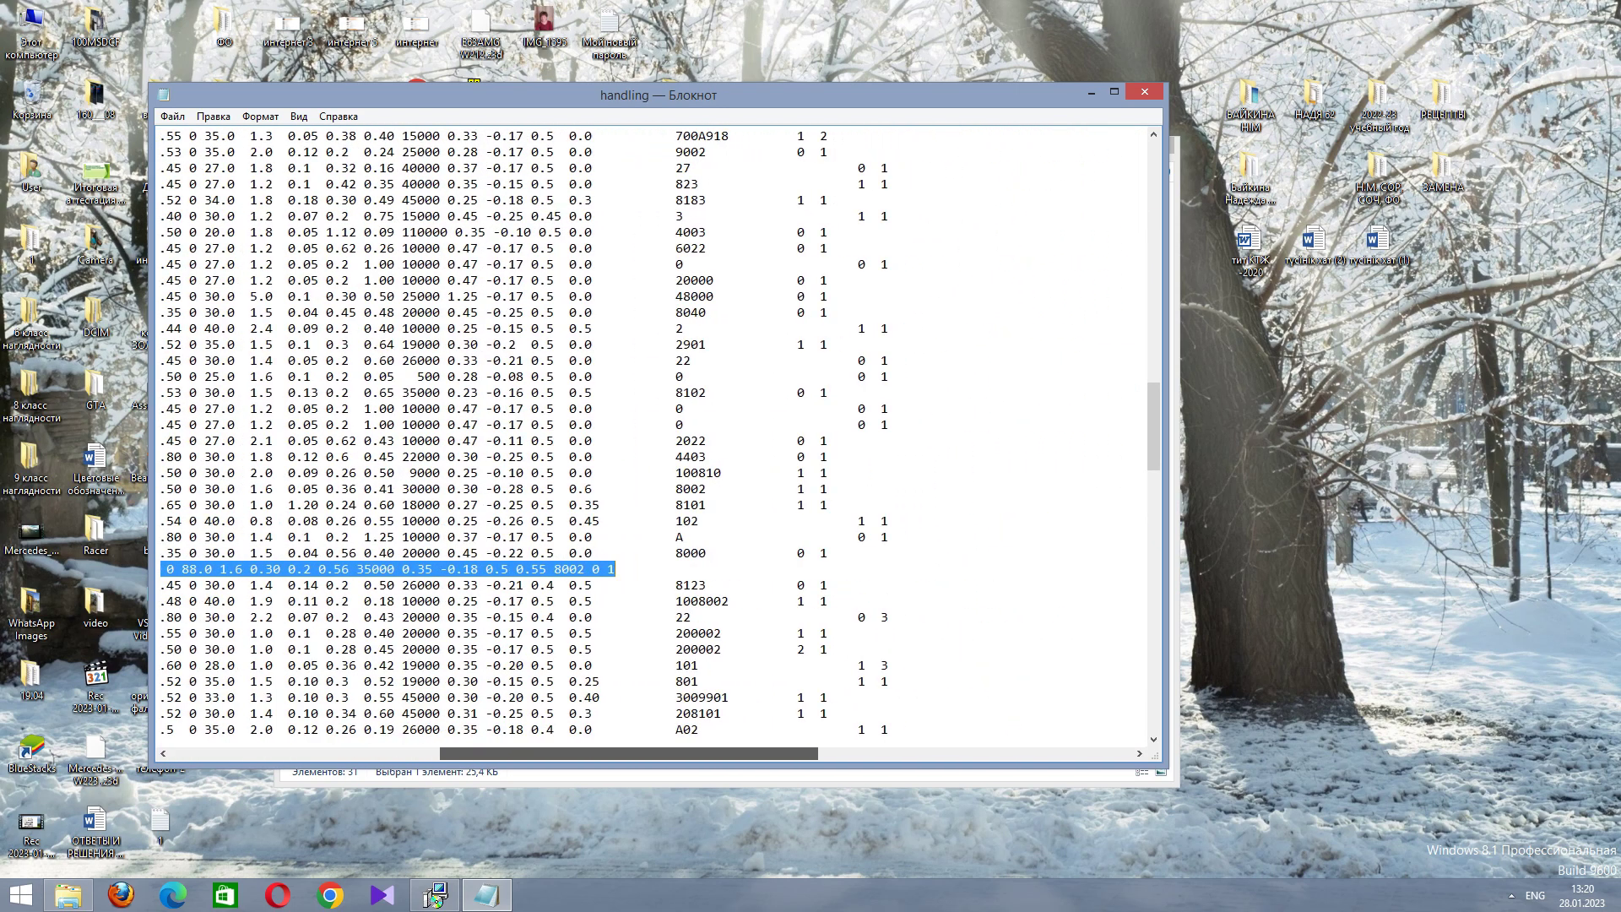
scroll(659, 431, "left", 10)
scroll(658, 430, "right", 5)
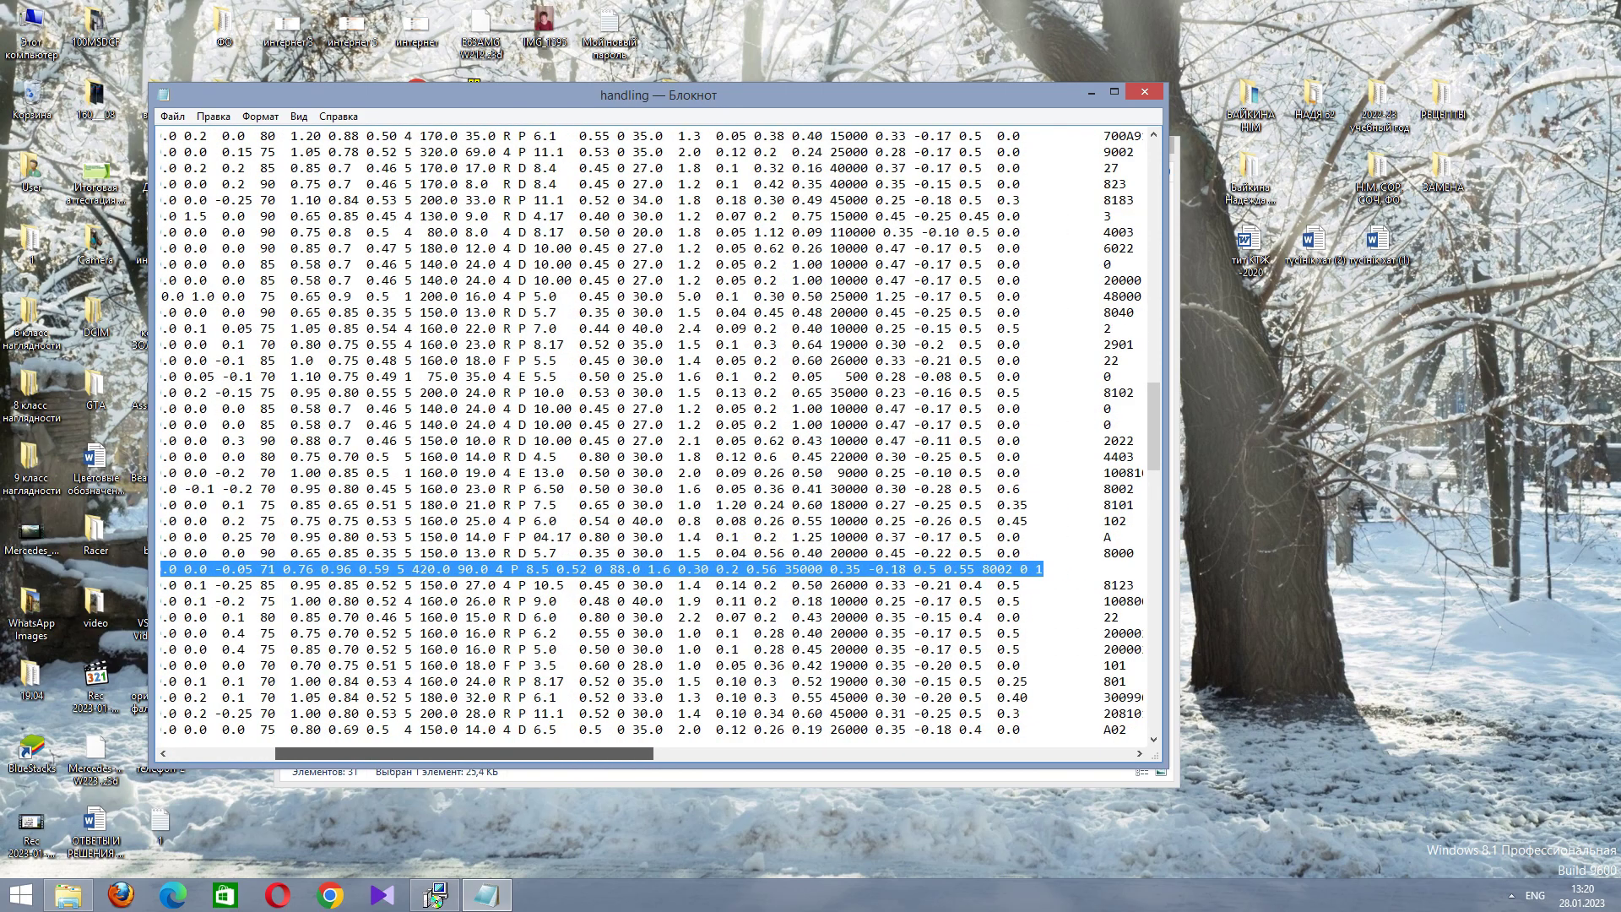
scroll(658, 430, "left", 10)
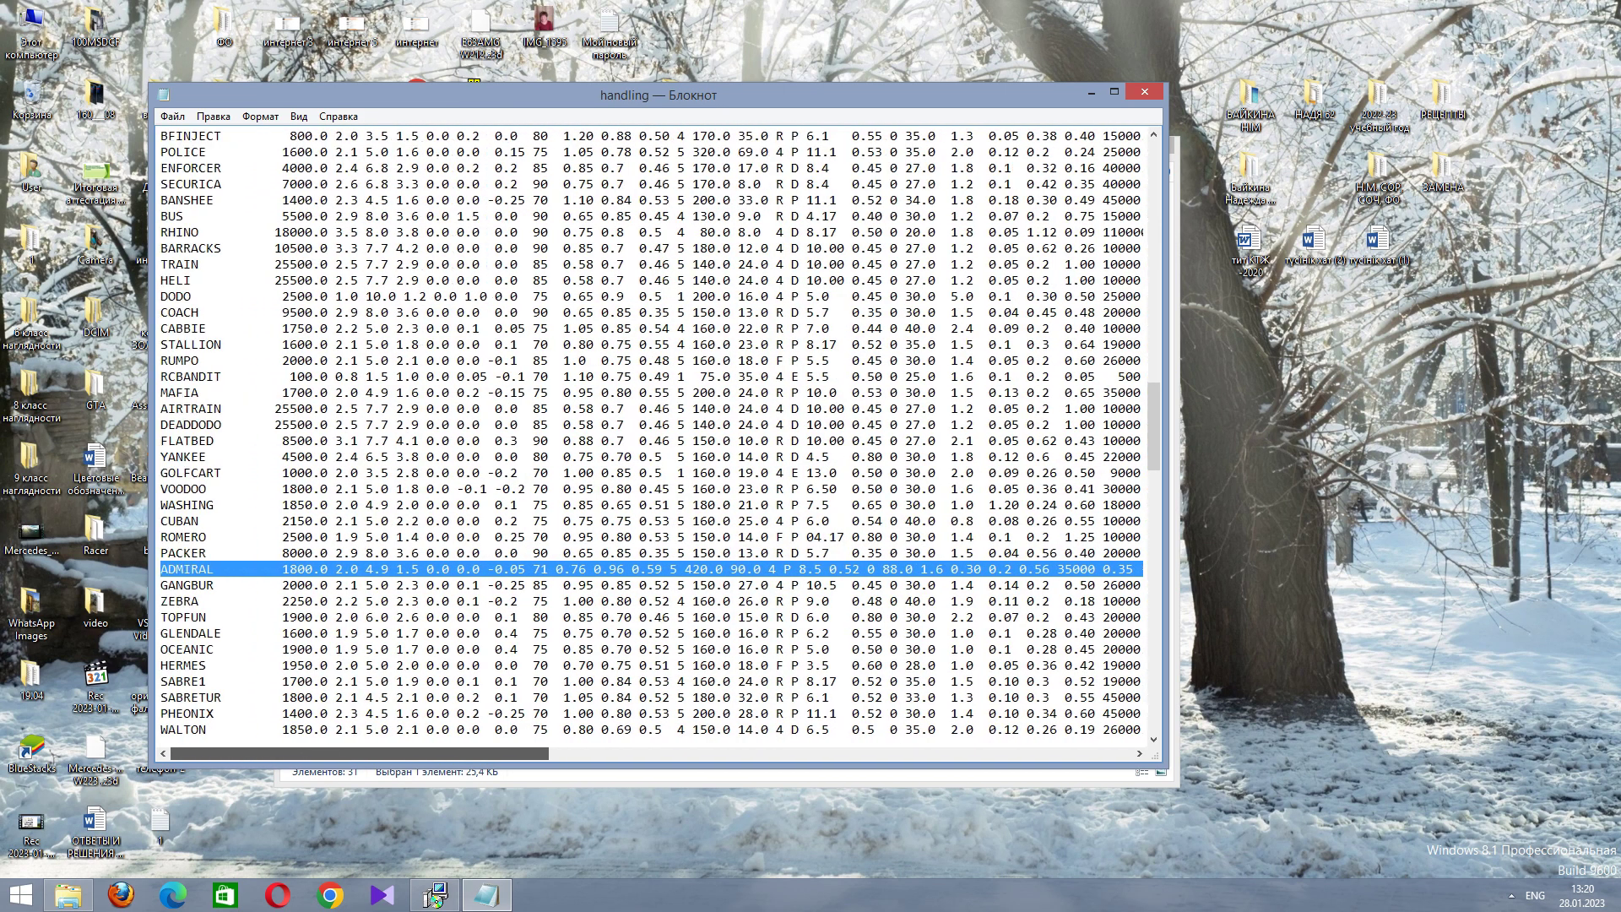
scroll(658, 430, "right", 10)
left_click(436, 895)
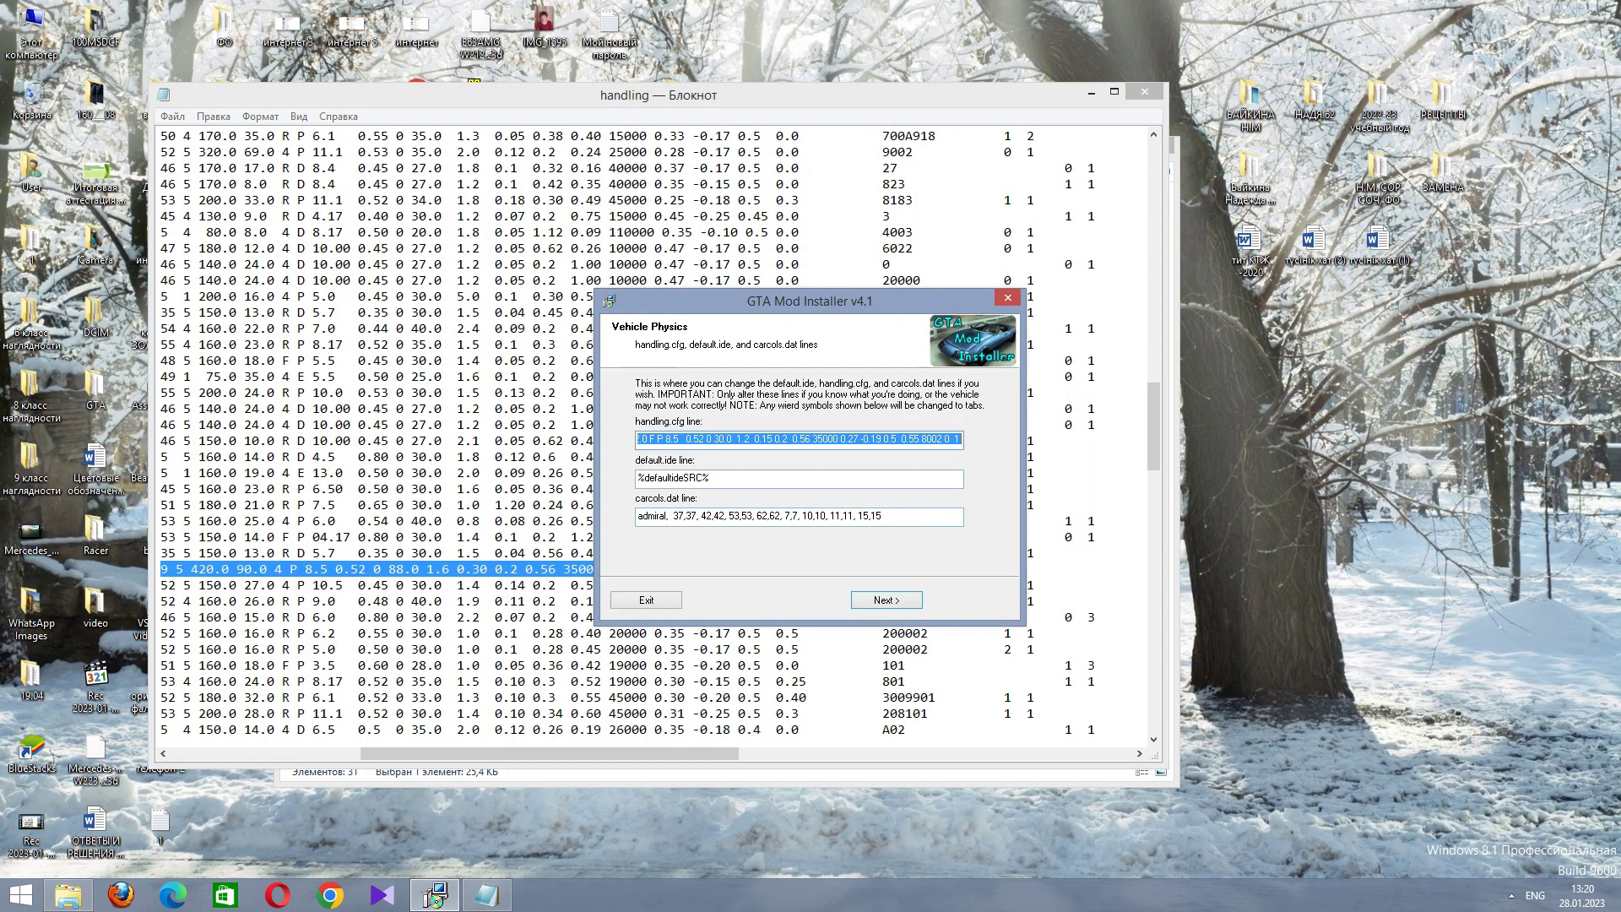
key("ctrl+v")
Set the mass value in the installer's ADMIRAL handling.cfg line to 99969.0 and close the handling file.
left_click_drag(692, 439, 635, 439)
left_click(706, 439)
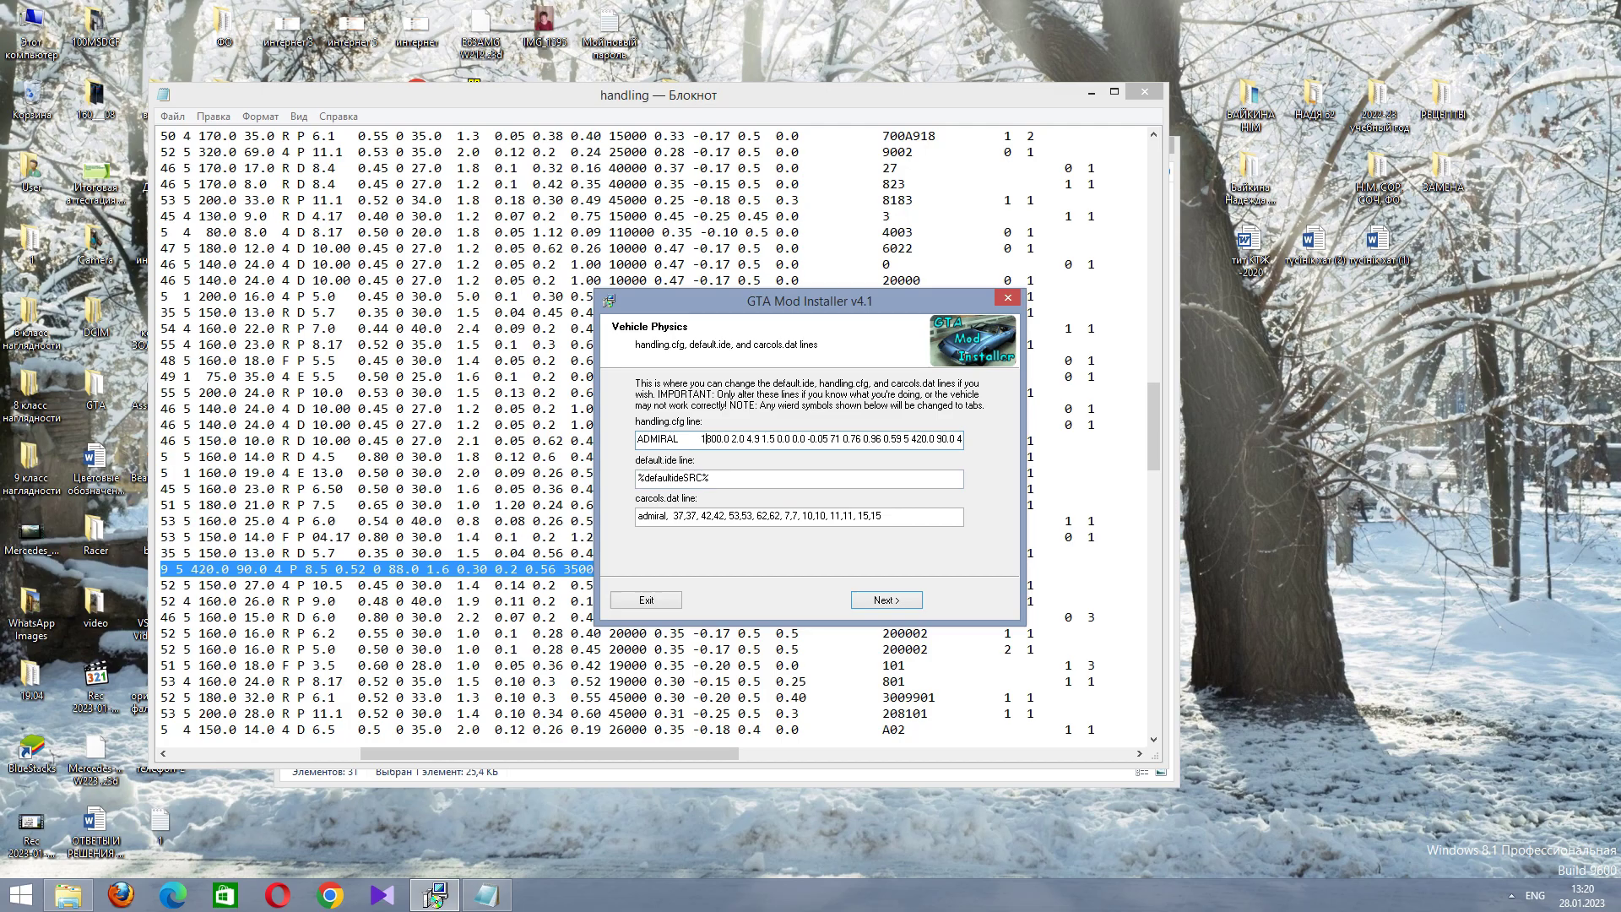
key("BackSpace")
type("99")
key("BackSpace")
type("66")
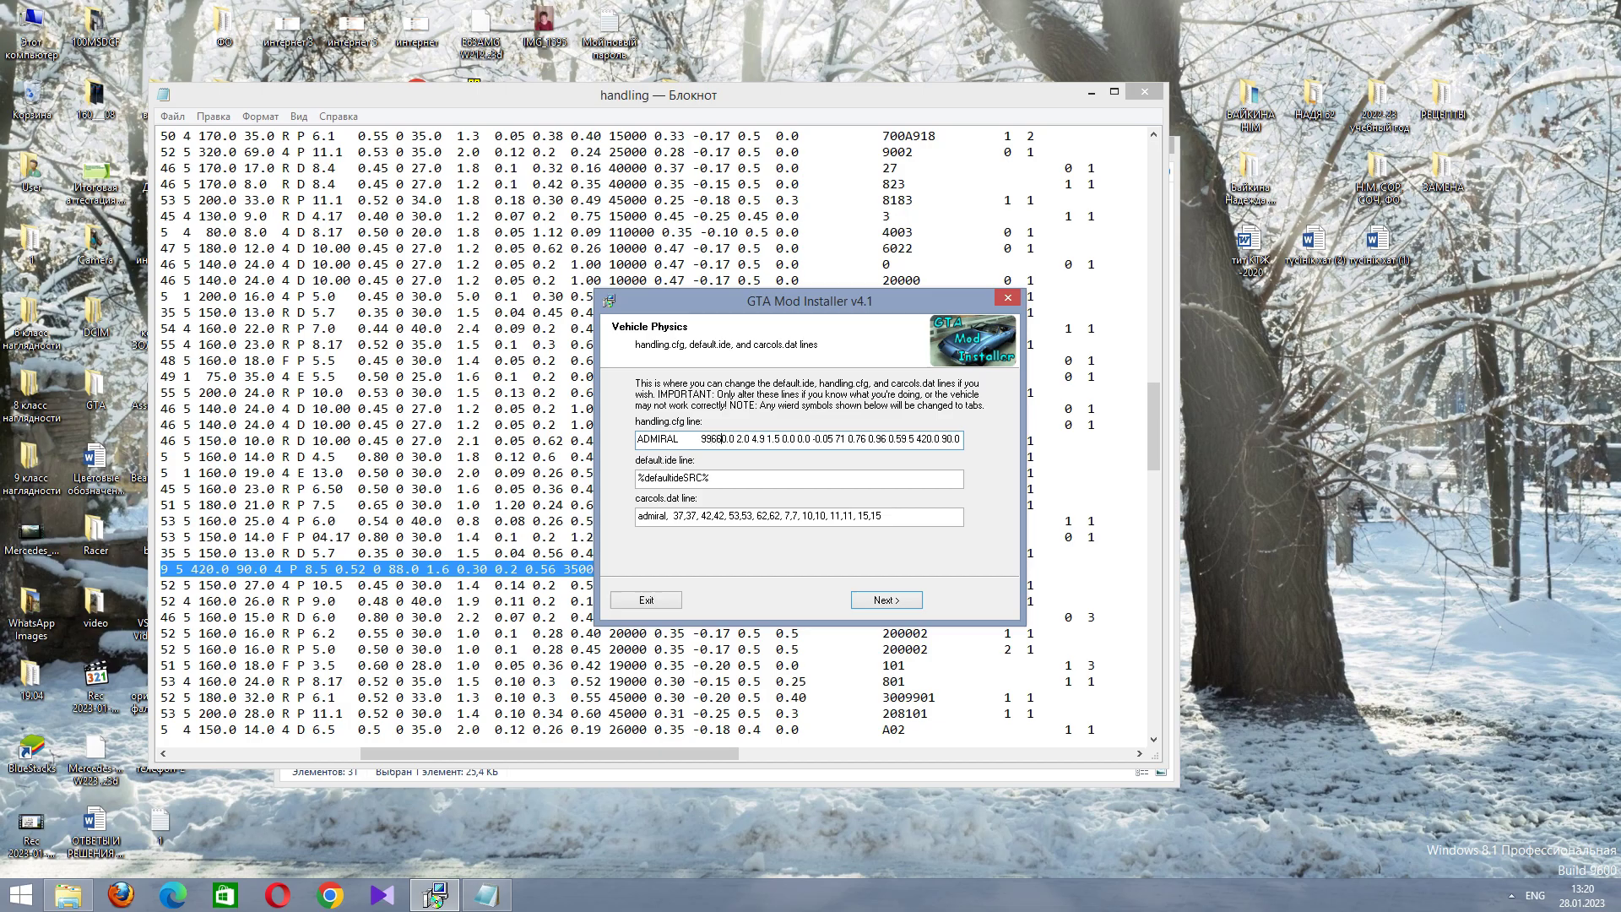
key("Delete")
type("5")
key("BackSpace")
type("969")
left_click(1144, 92)
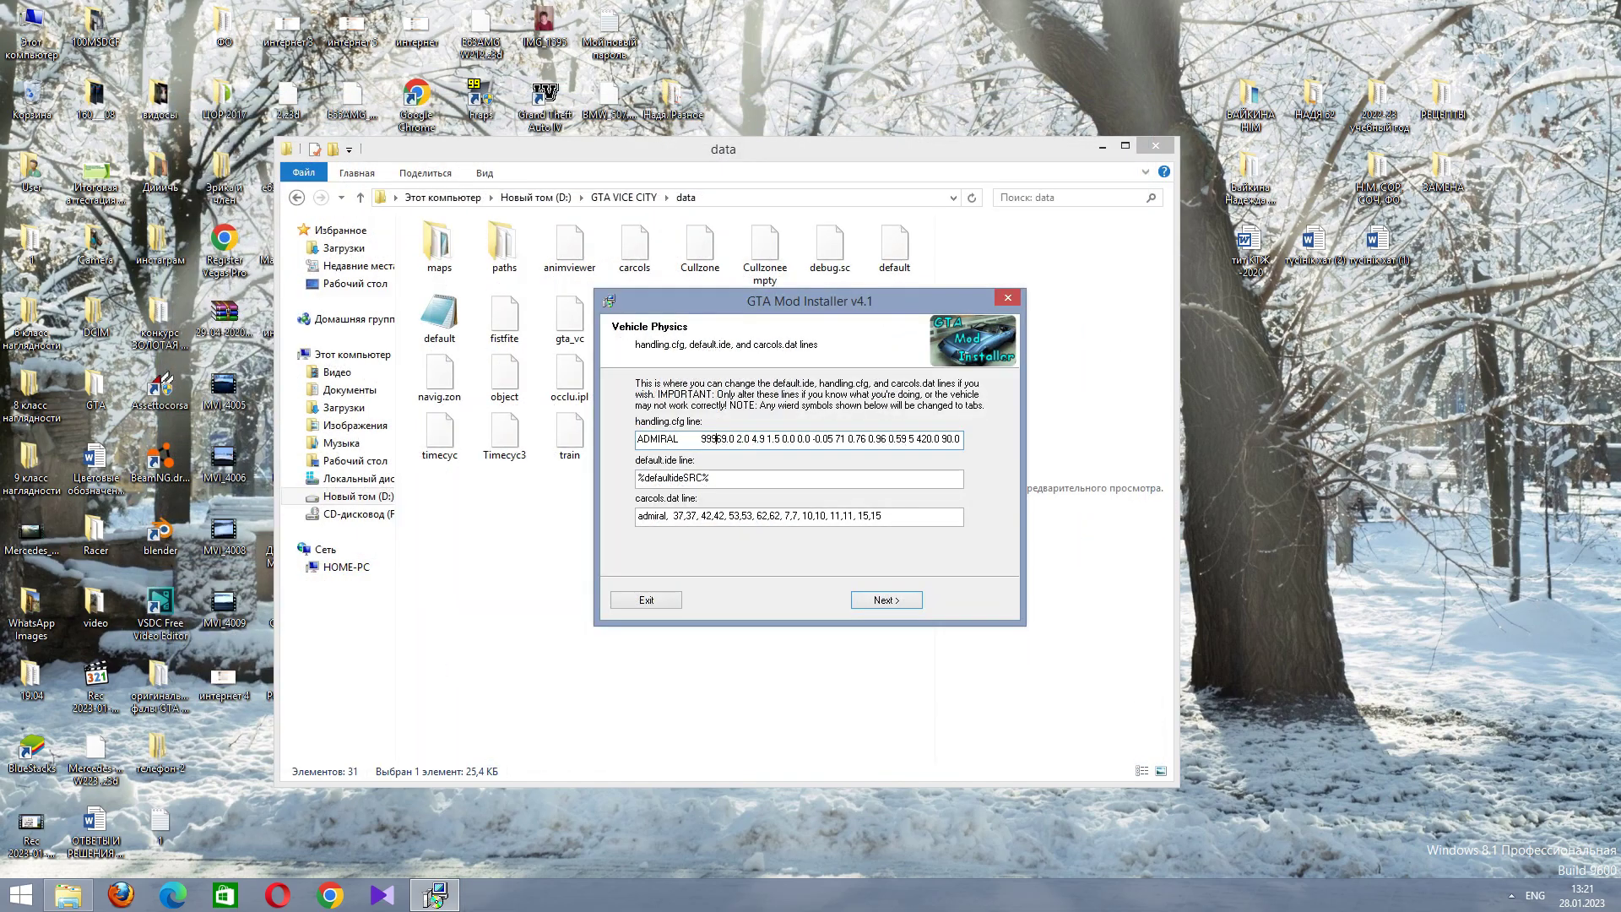
Open the data folder's default.ide file and copy the whole admiral line with ID 175.
key("Return")
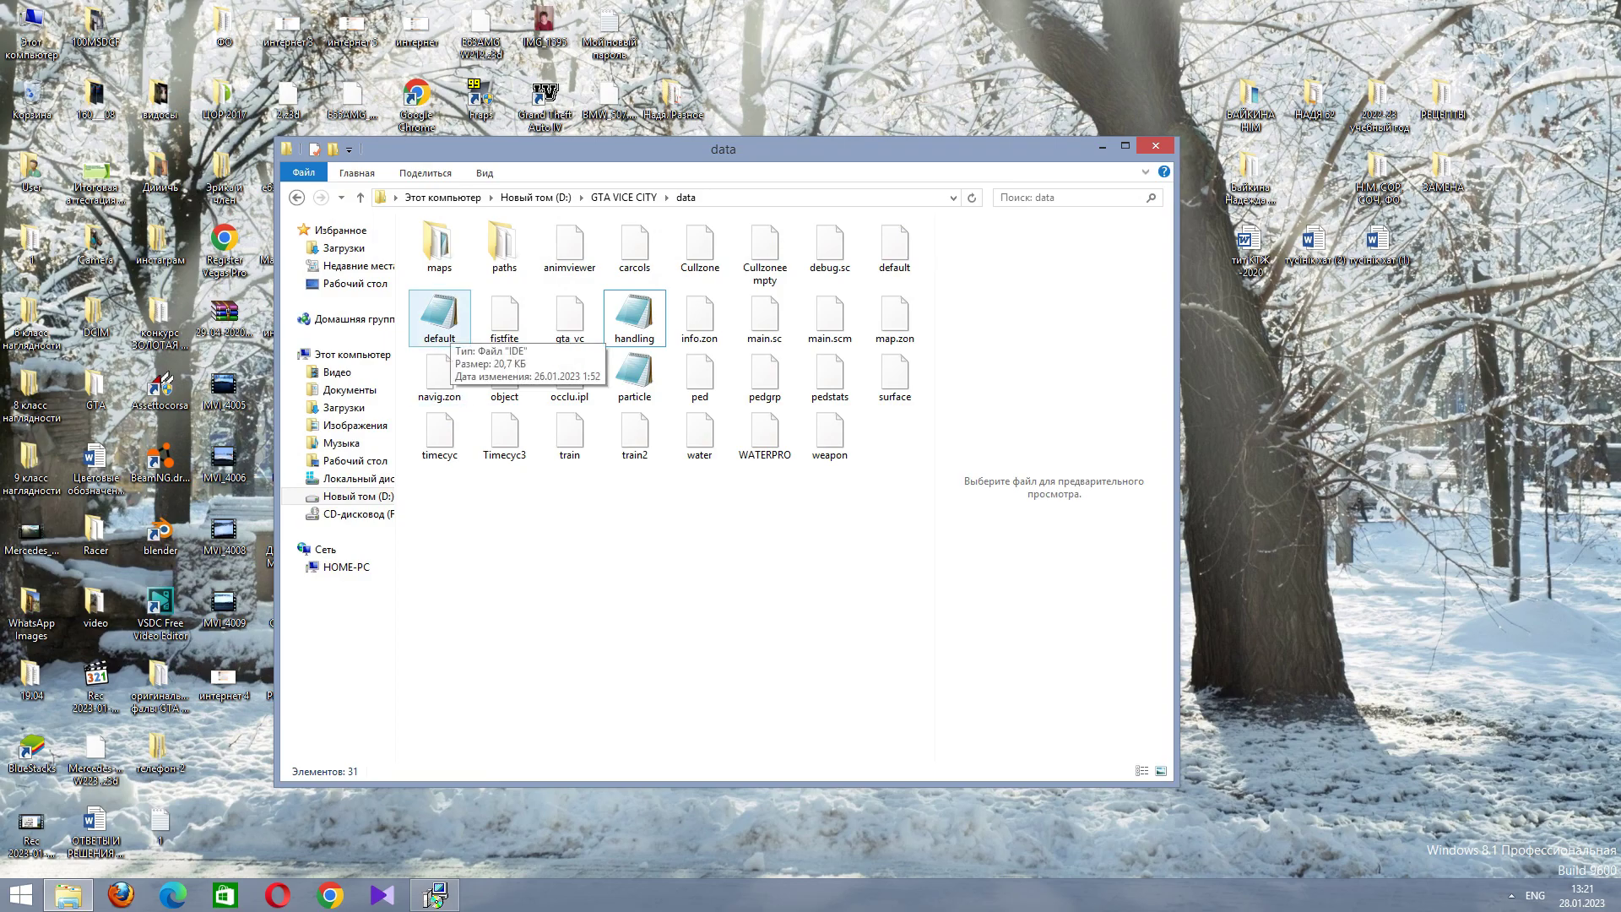
double_click(440, 317)
scroll(440, 321, "down", 20)
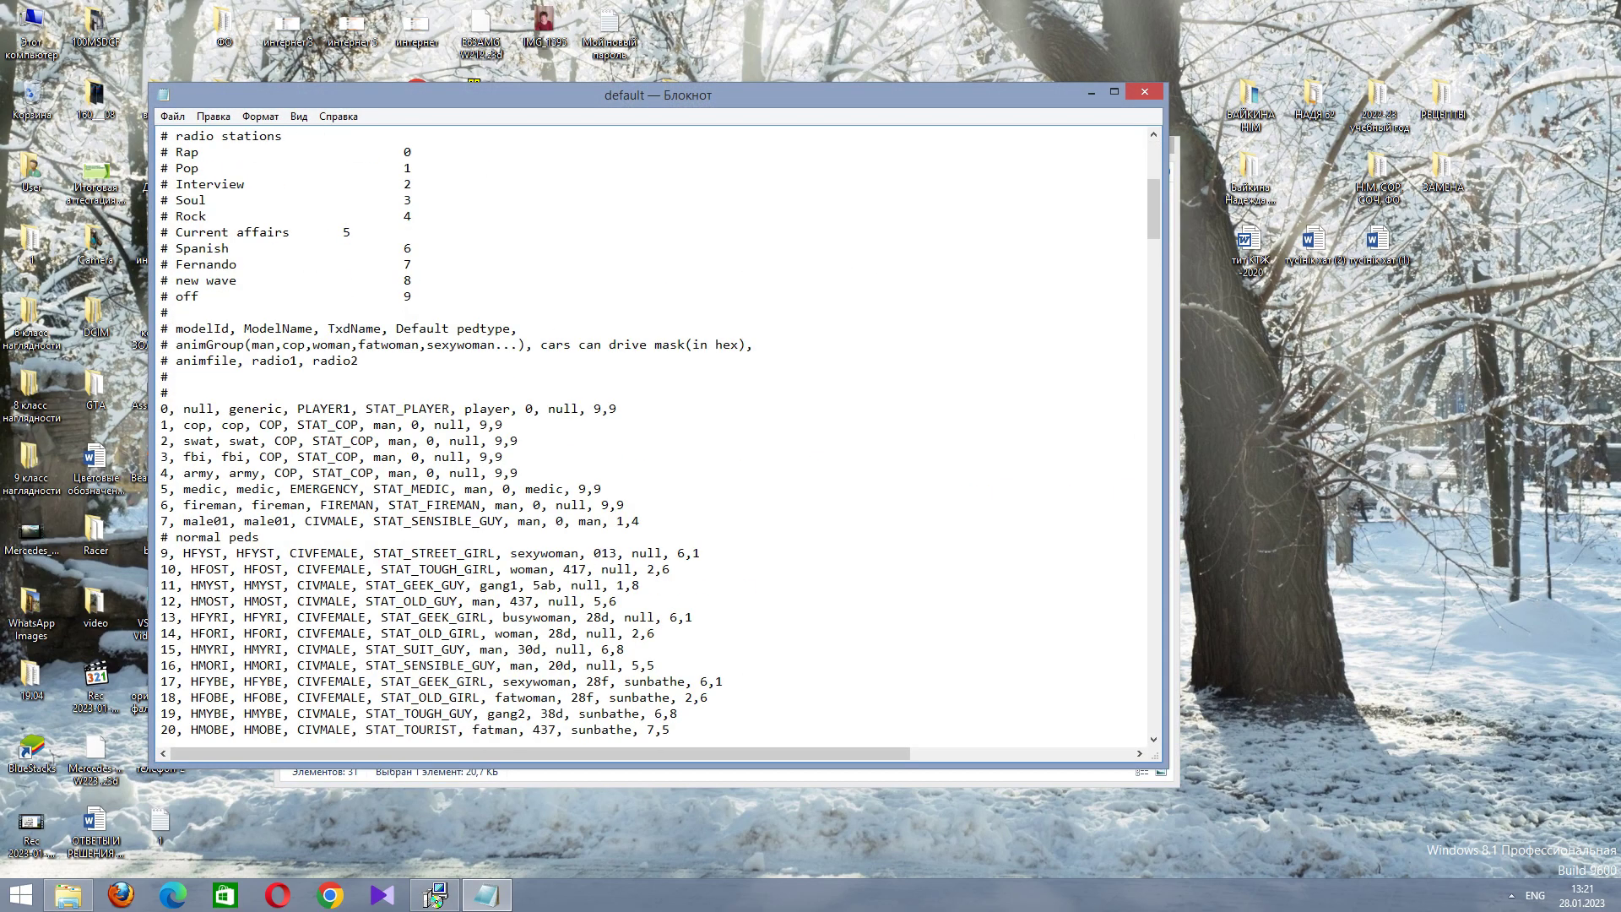
scroll(440, 321, "down", 20)
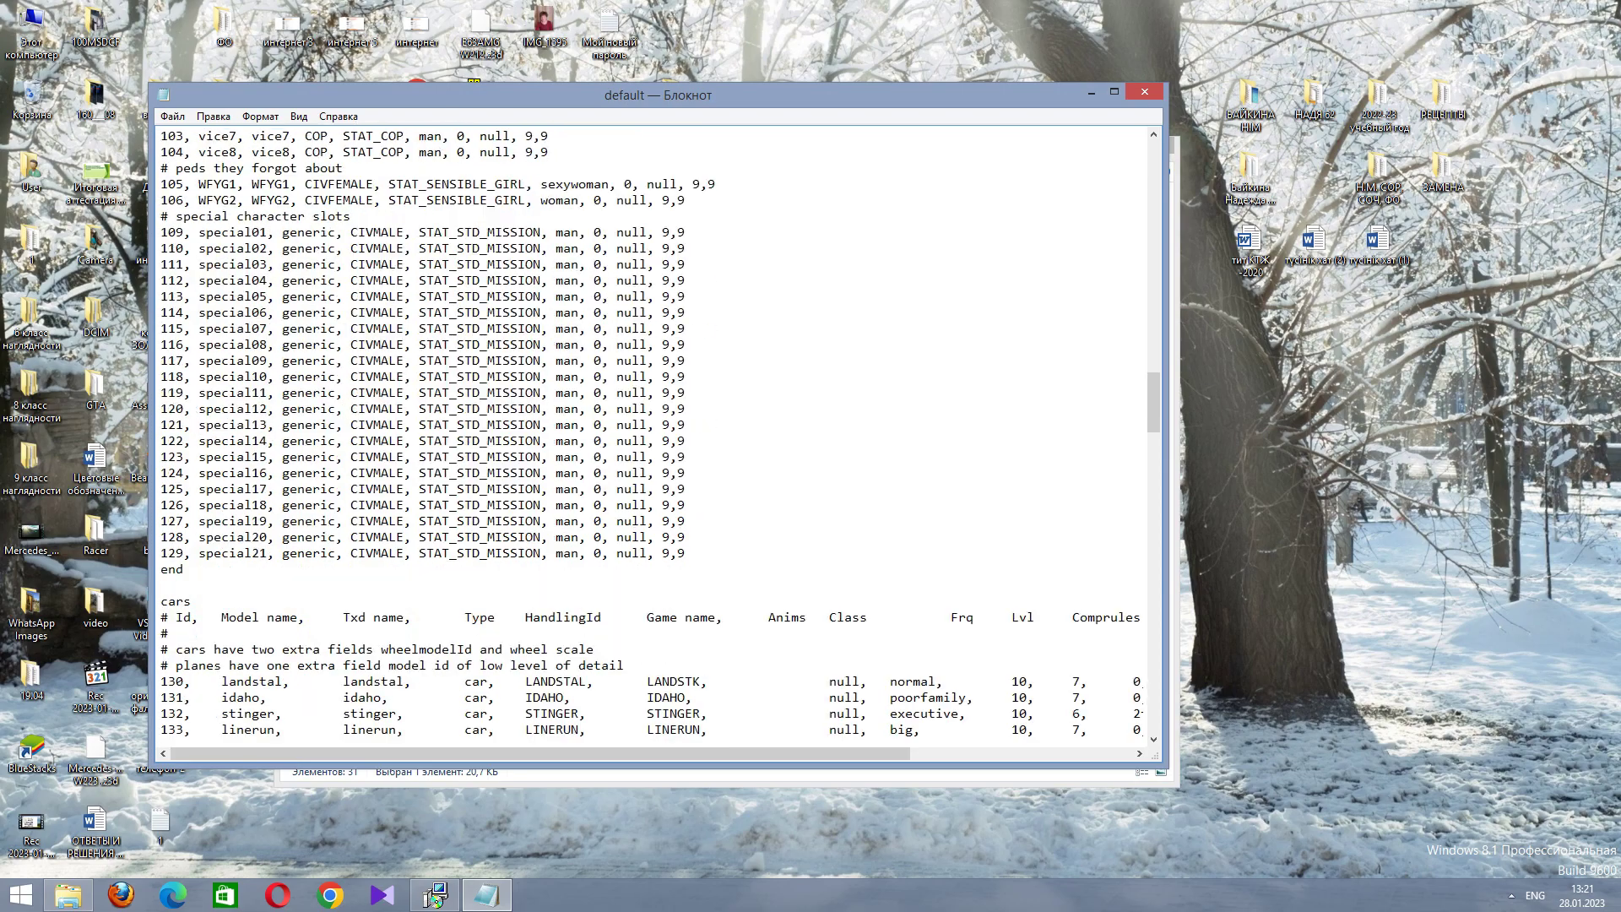
scroll(440, 321, "down", 3)
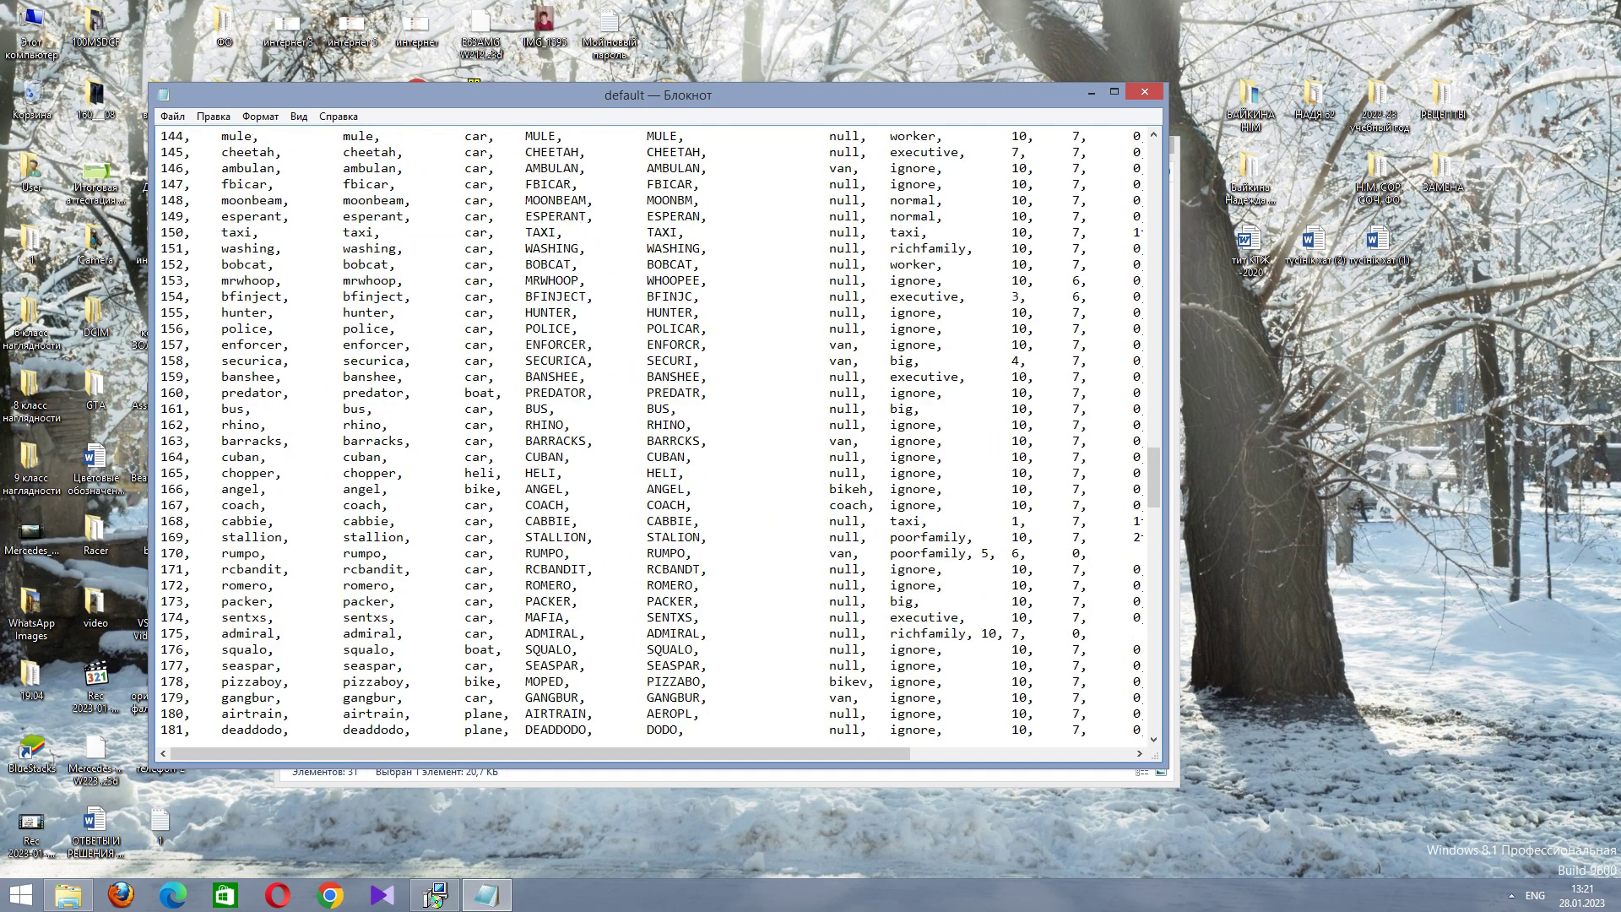
left_click_drag(161, 634, 1150, 634)
key("ctrl+c")
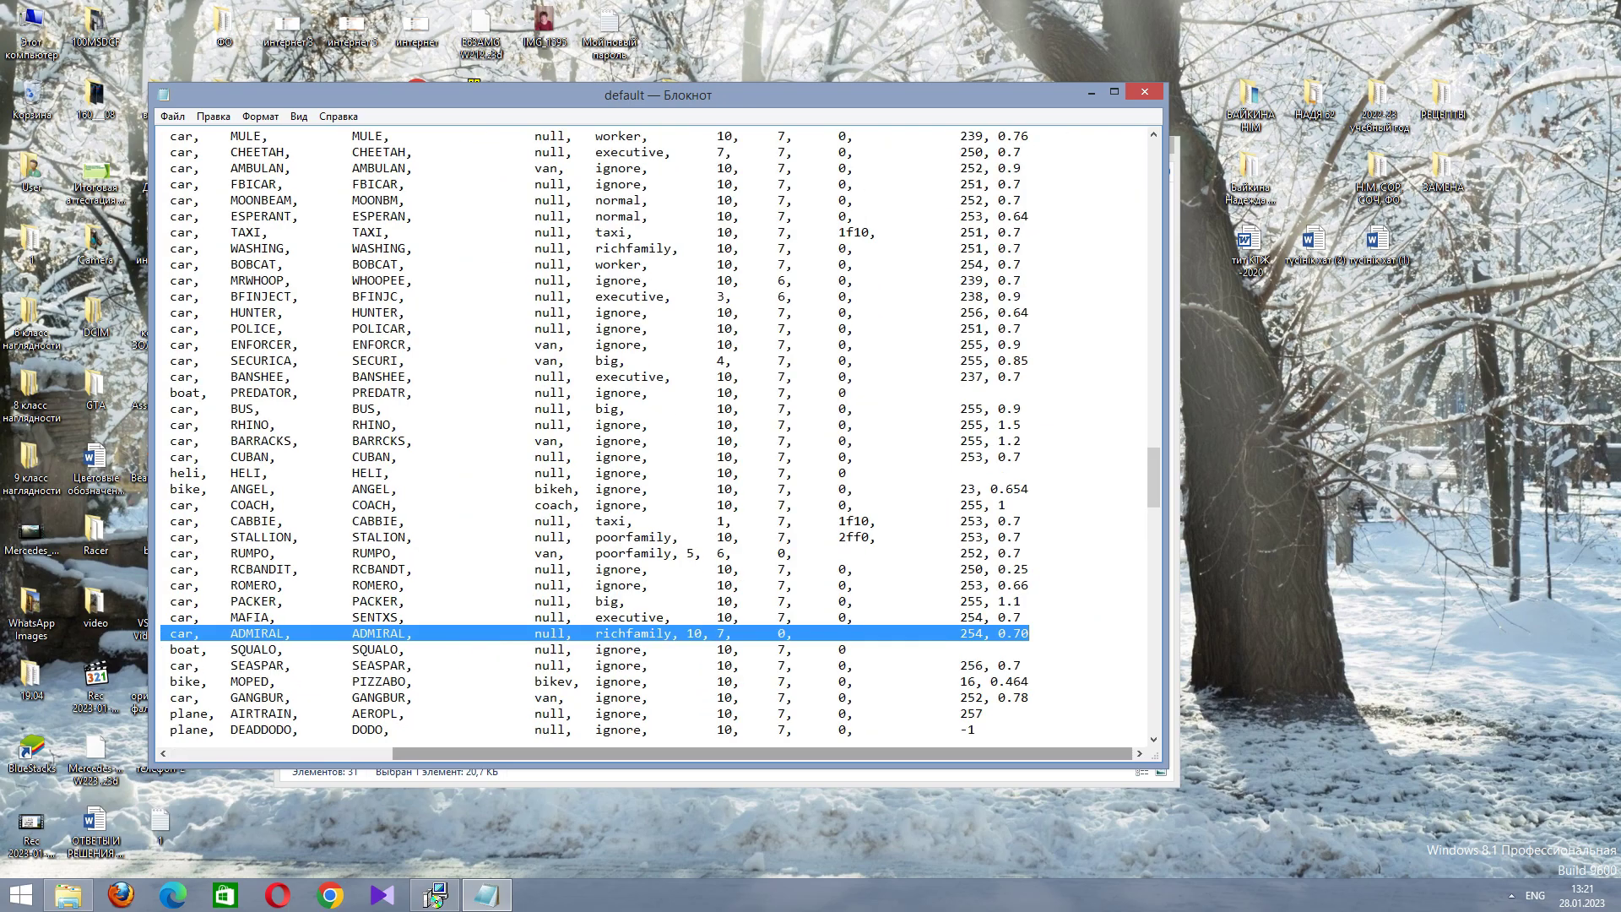
Replace the default.ide line in GTA Mod Installer with the copied admiral line and close the default.ide file.
left_click_drag(760, 753, 537, 753)
key("alt+Tab")
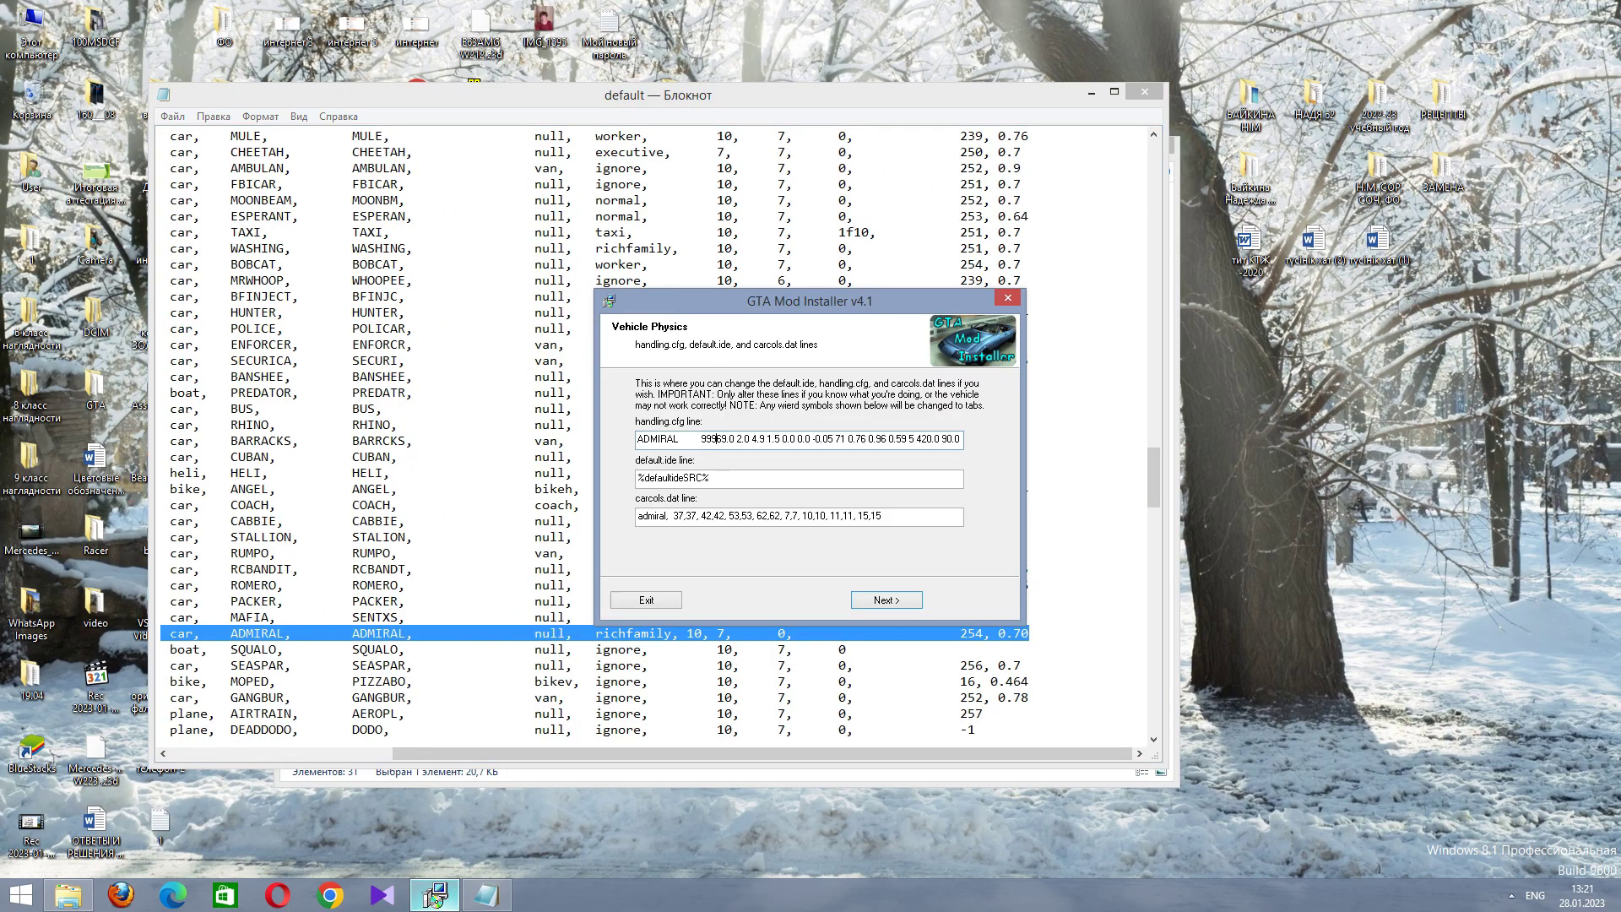
key("ctrl+a")
key("ctrl+v")
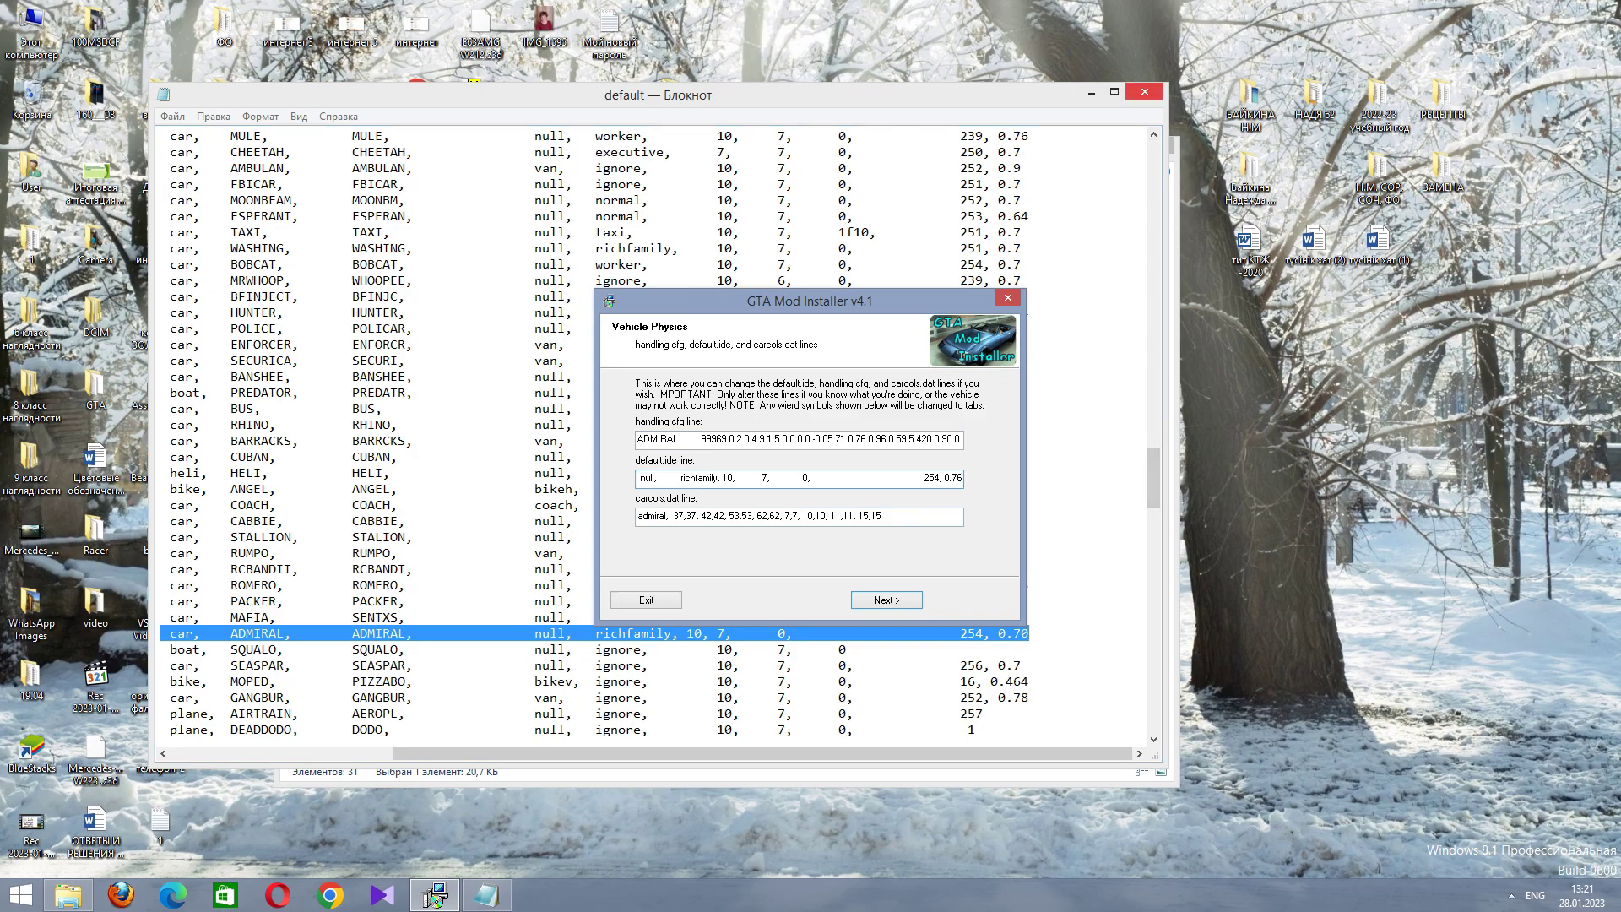
left_click(1144, 91)
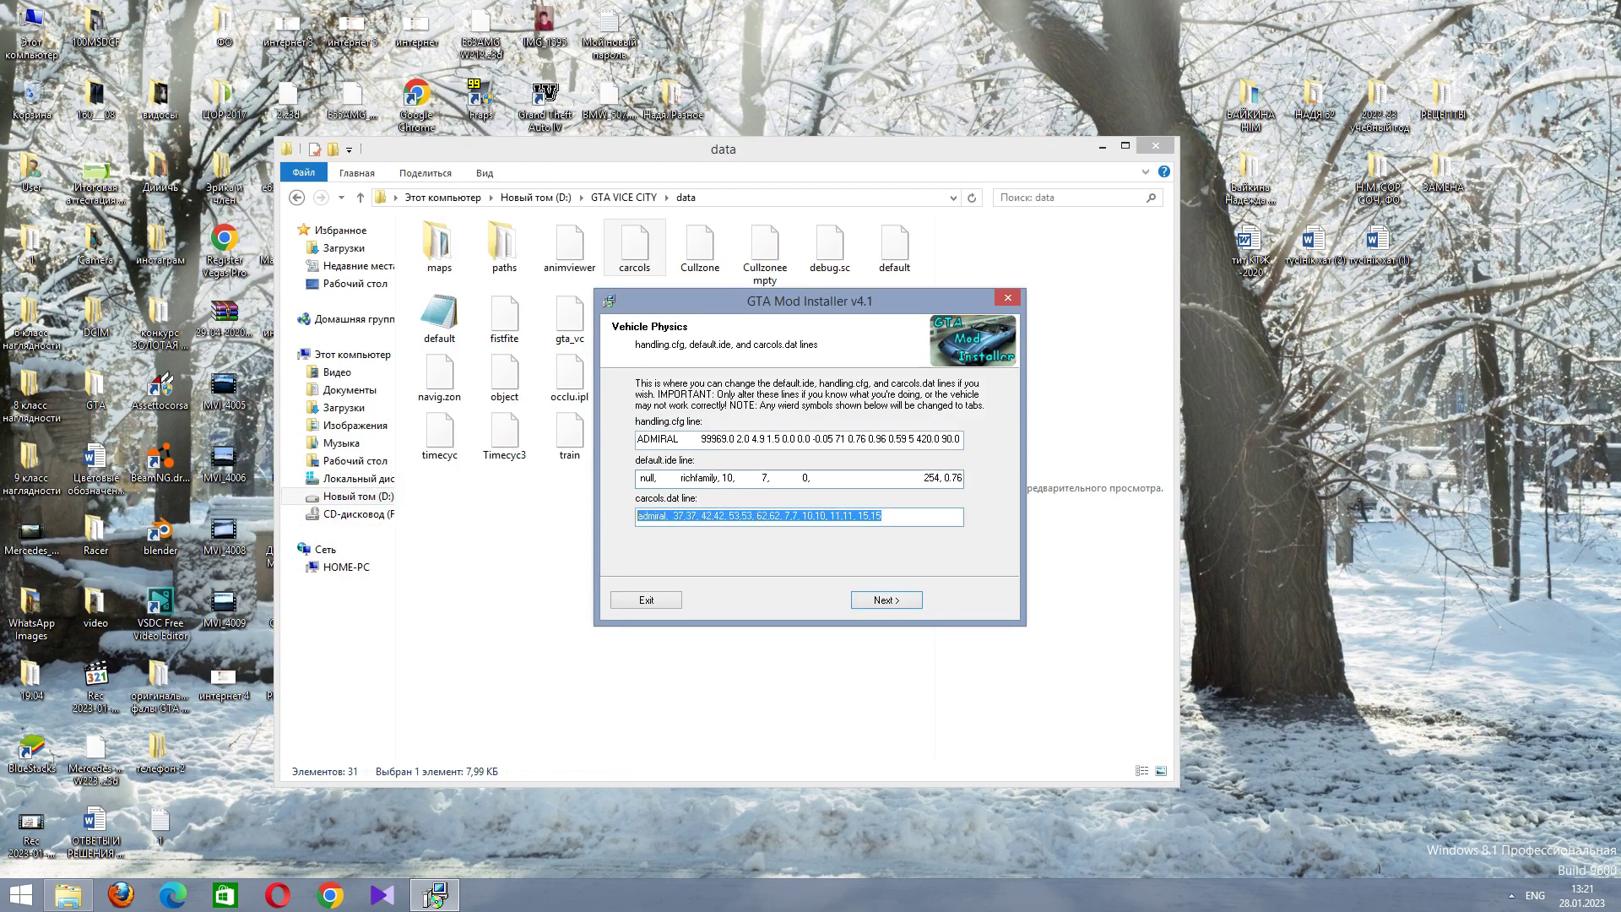
Keep the admiral carcols.dat line, complete the vehicle installation and exit GTA Mod Installer.
key("Return")
key("Tab")
key("Return")
key("Return")
Return to the GTA VICE CITY folder, launch GTA Vice City and start the game.
left_click(296, 197)
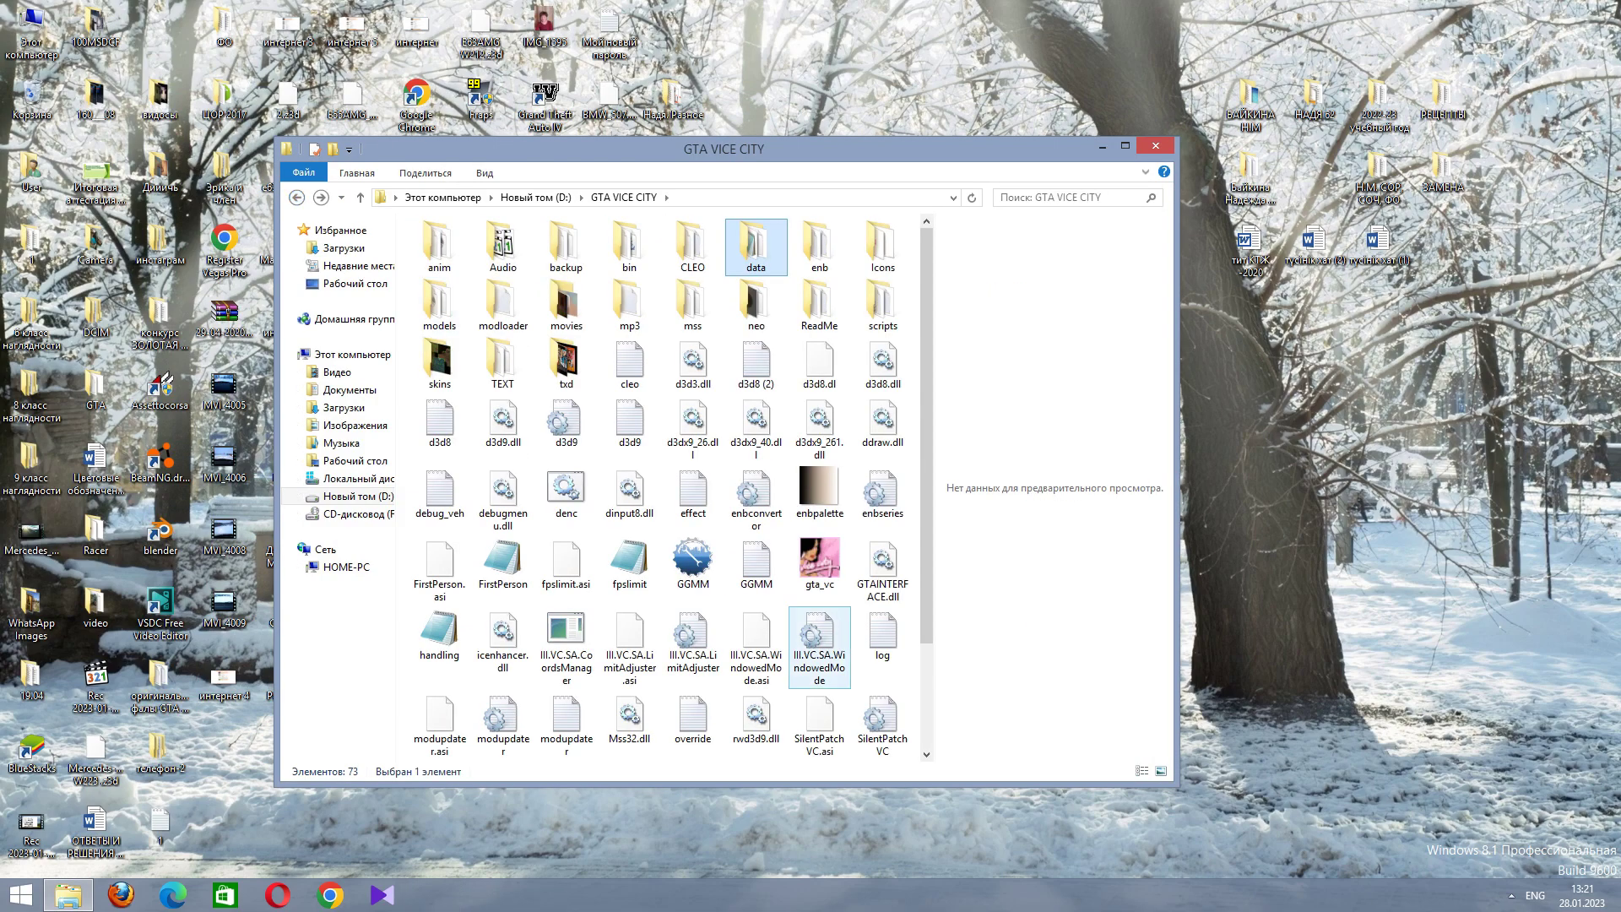
left_click(692, 422)
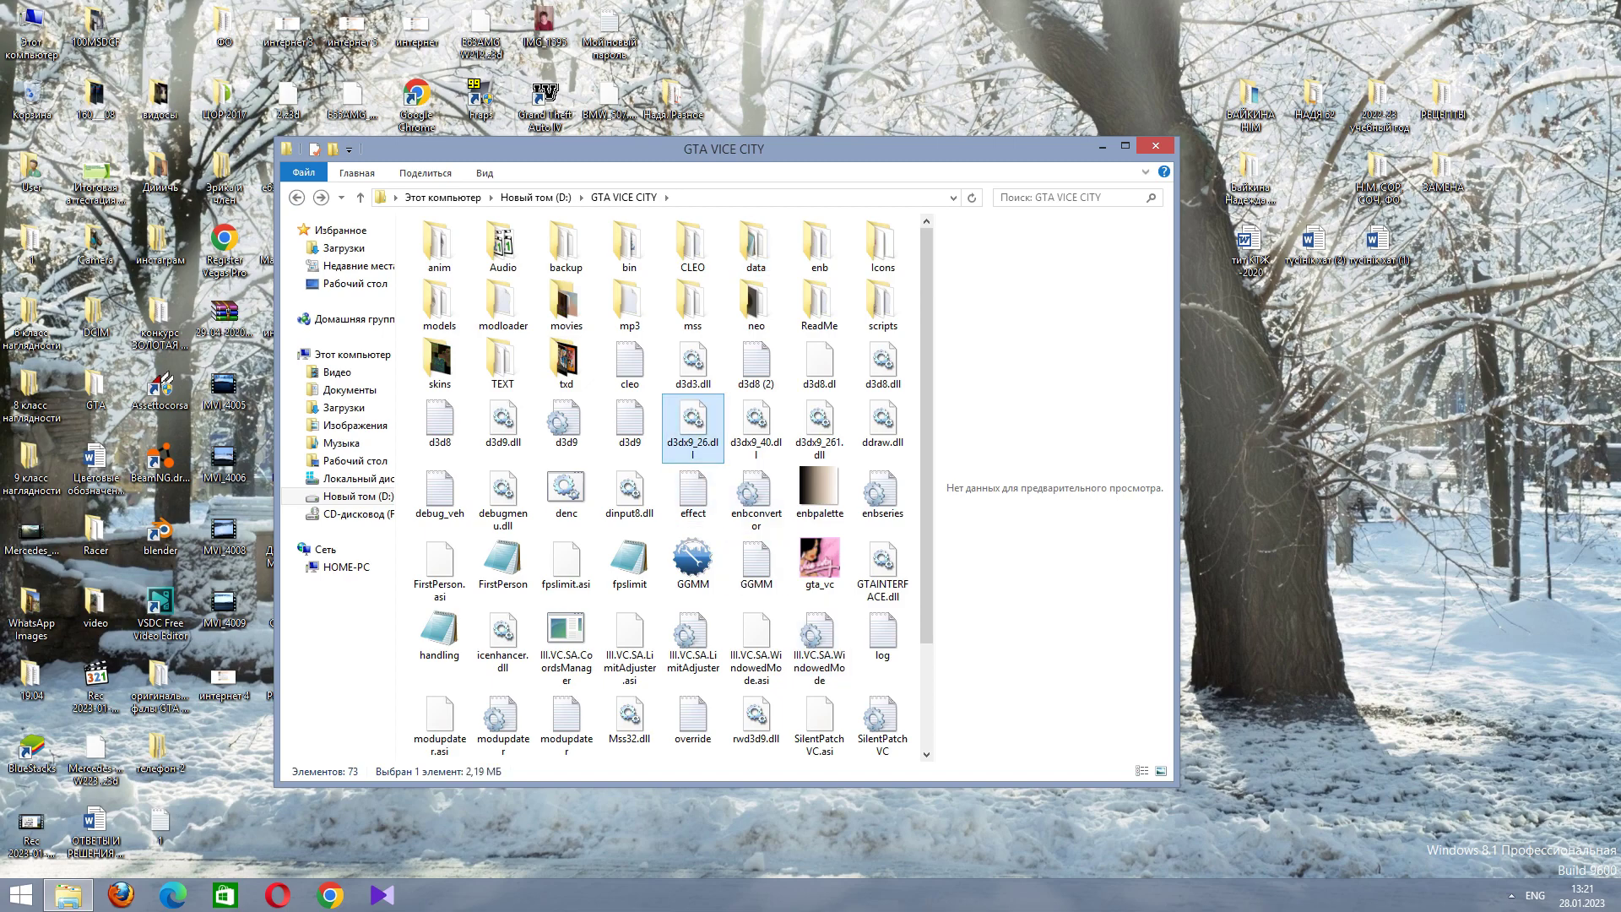
left_click(692, 422, "ctrl")
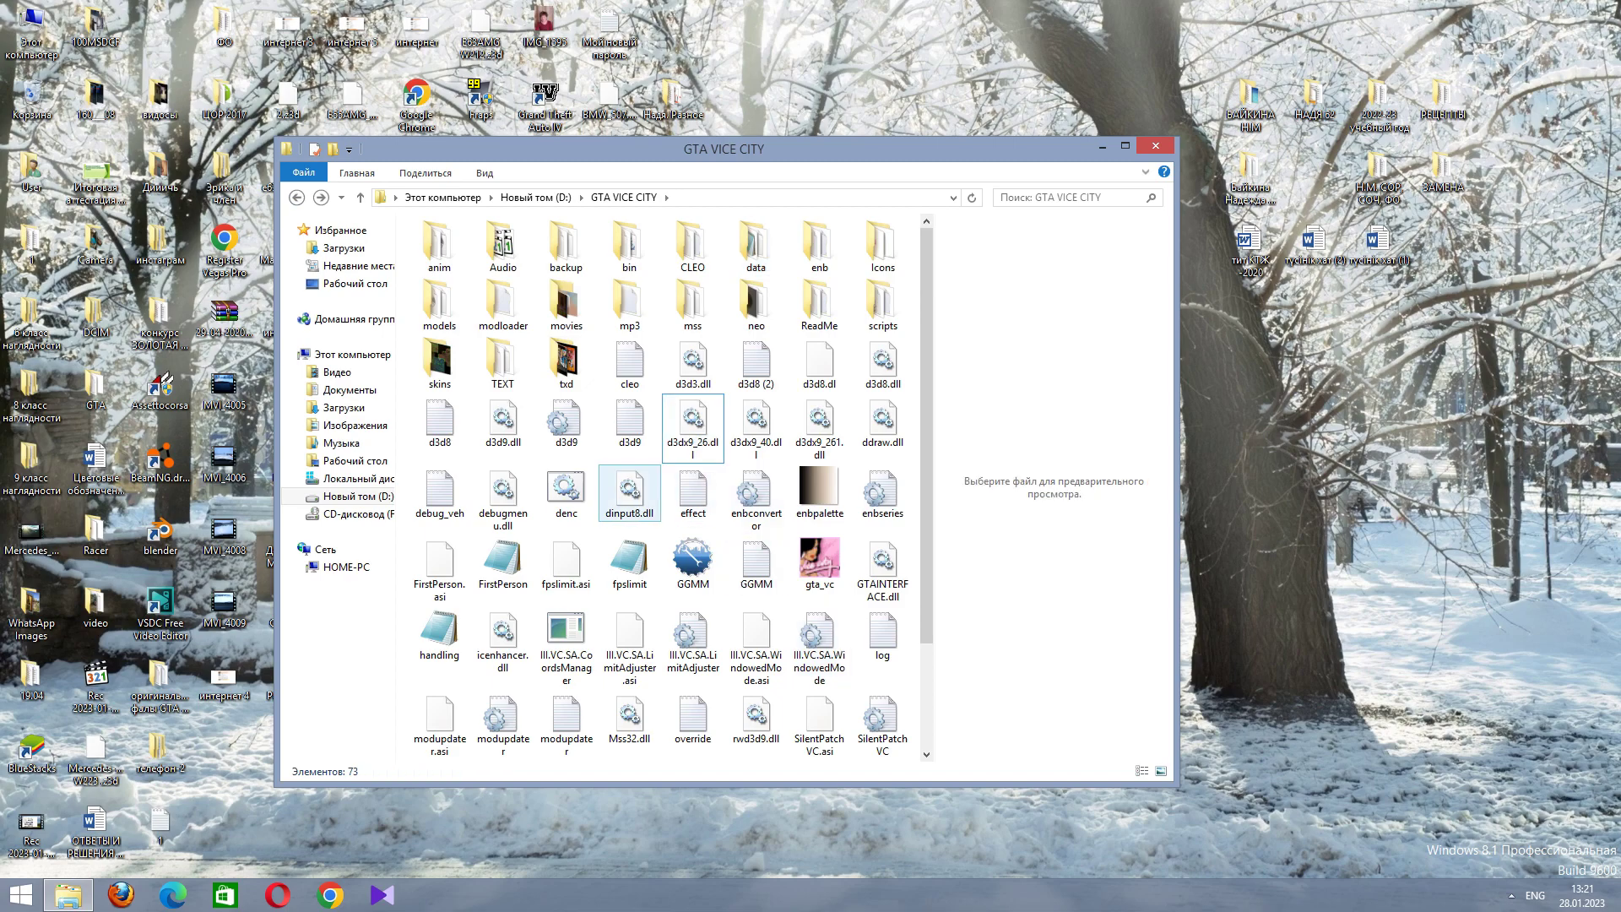
mouse_move(644, 472)
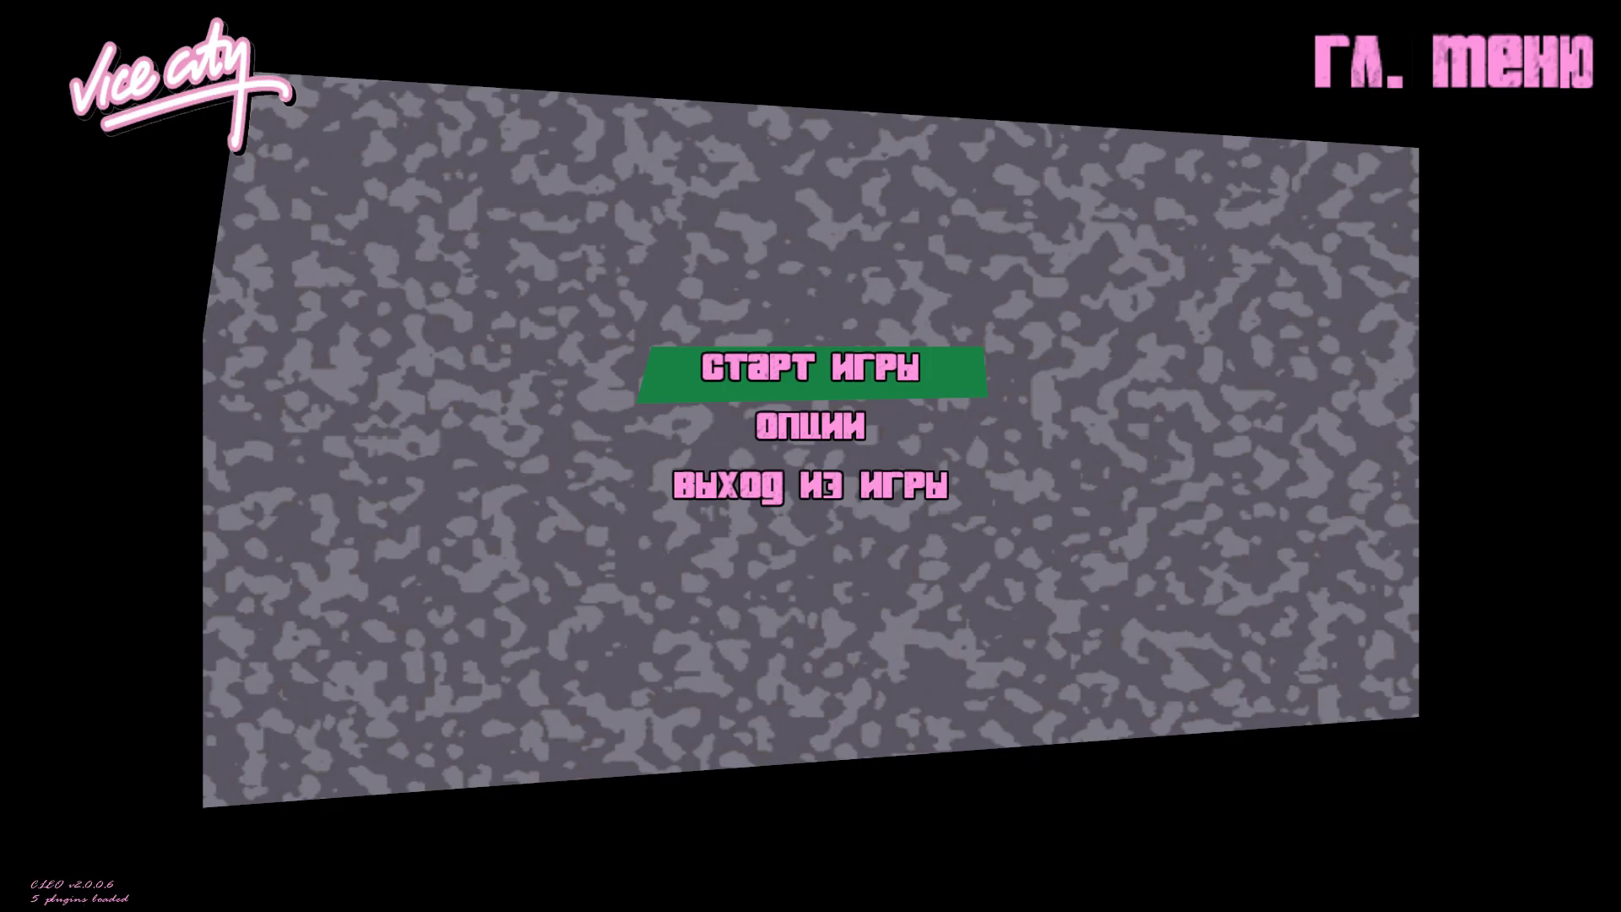
key("Return")
key("Return")
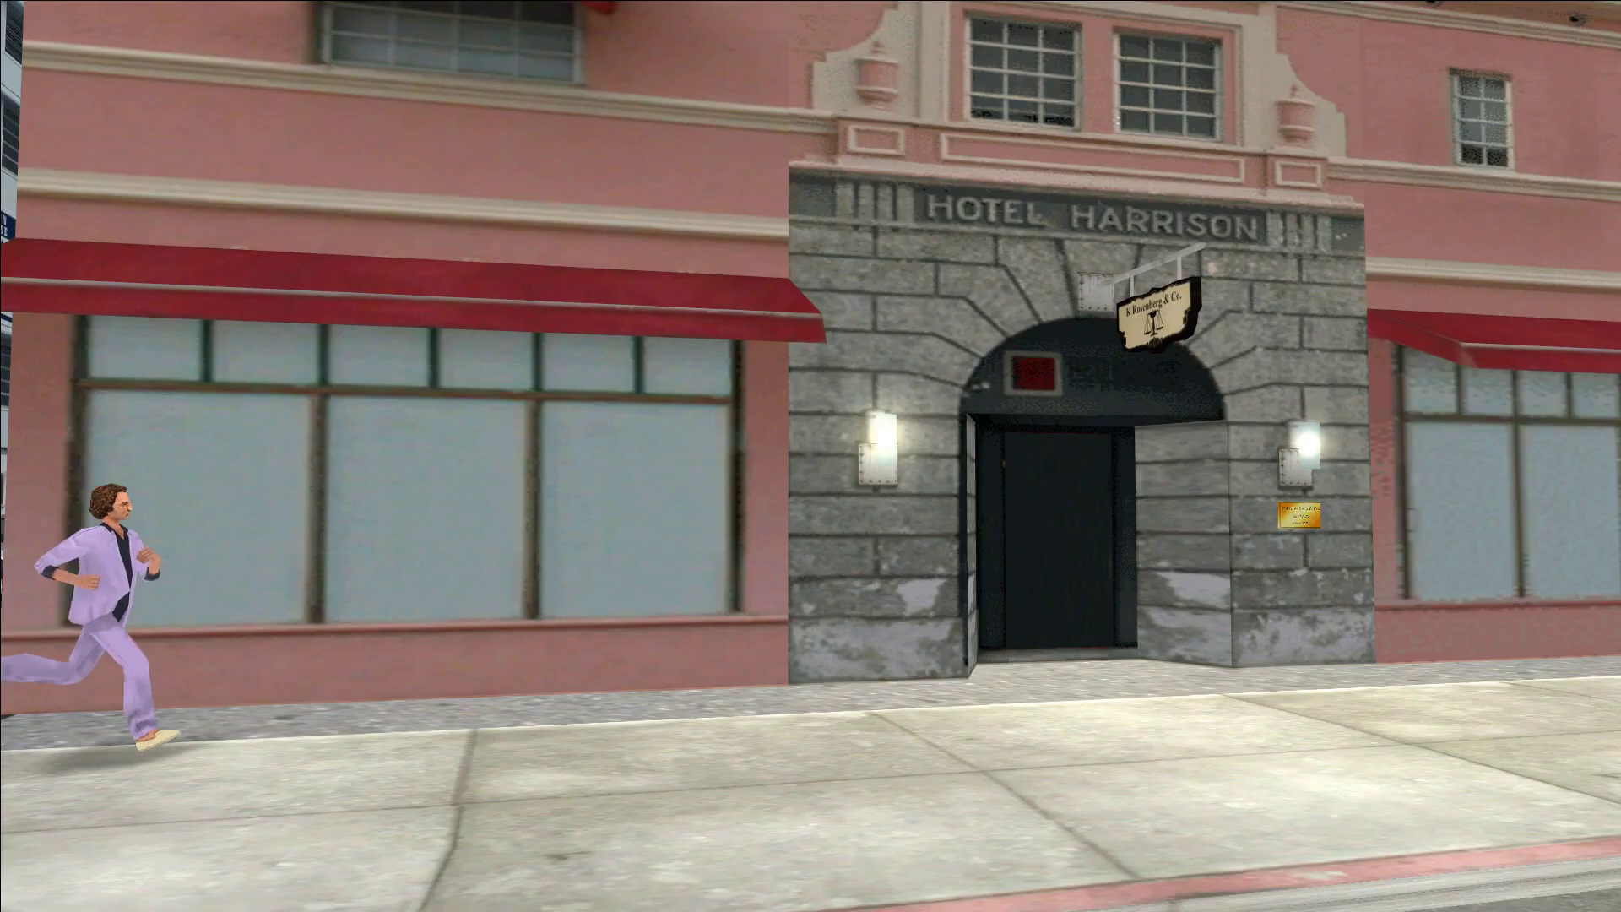
key("w")
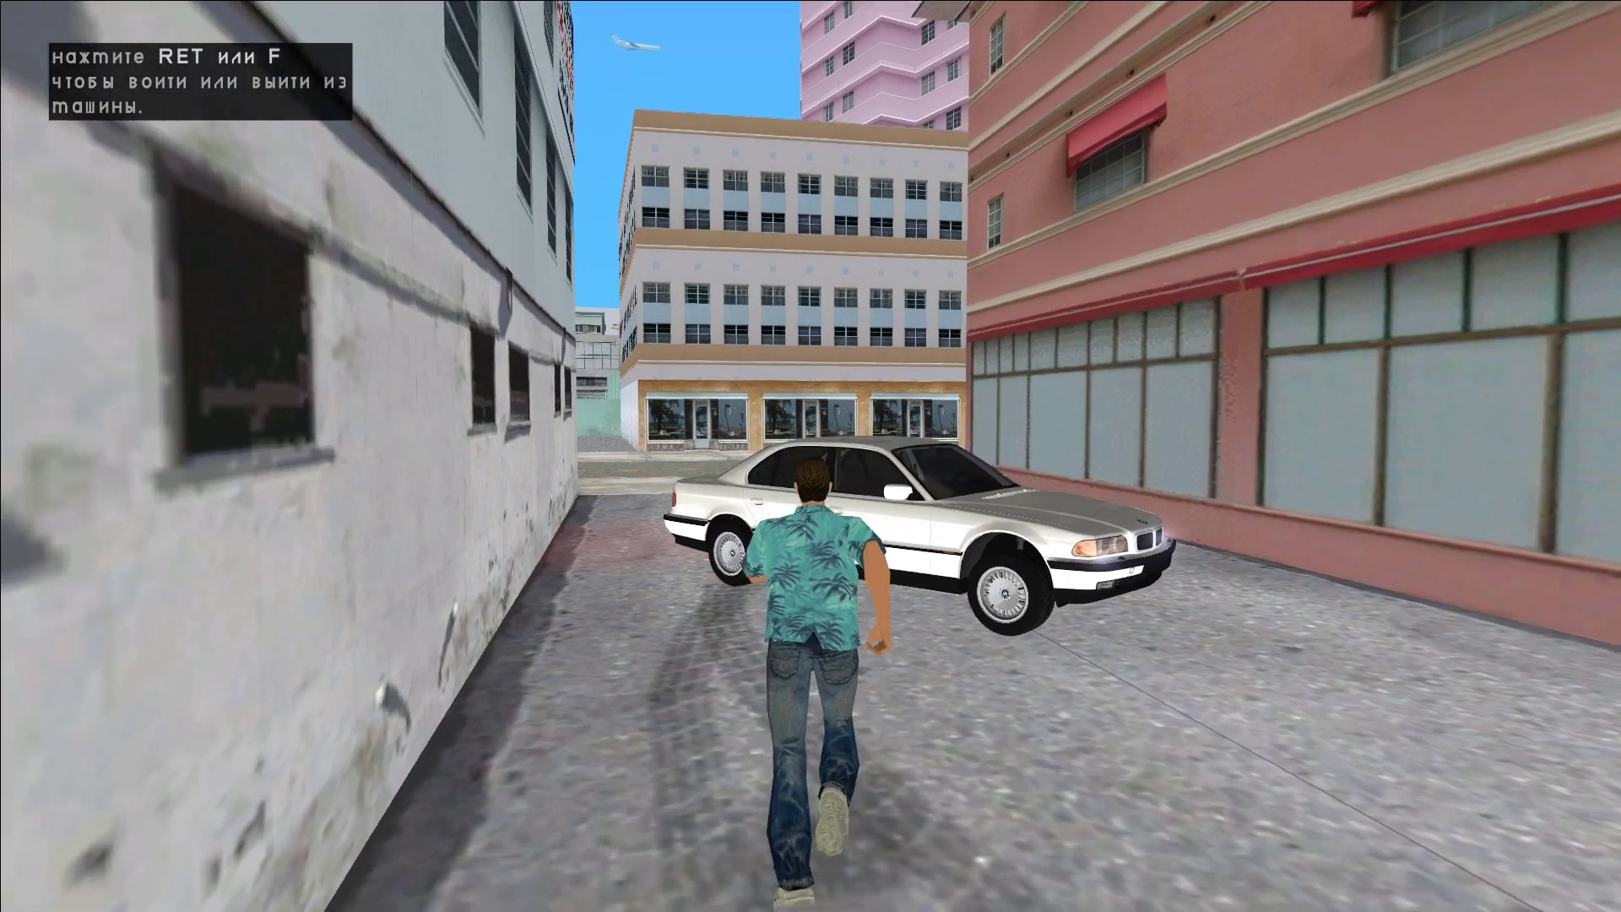
key("w")
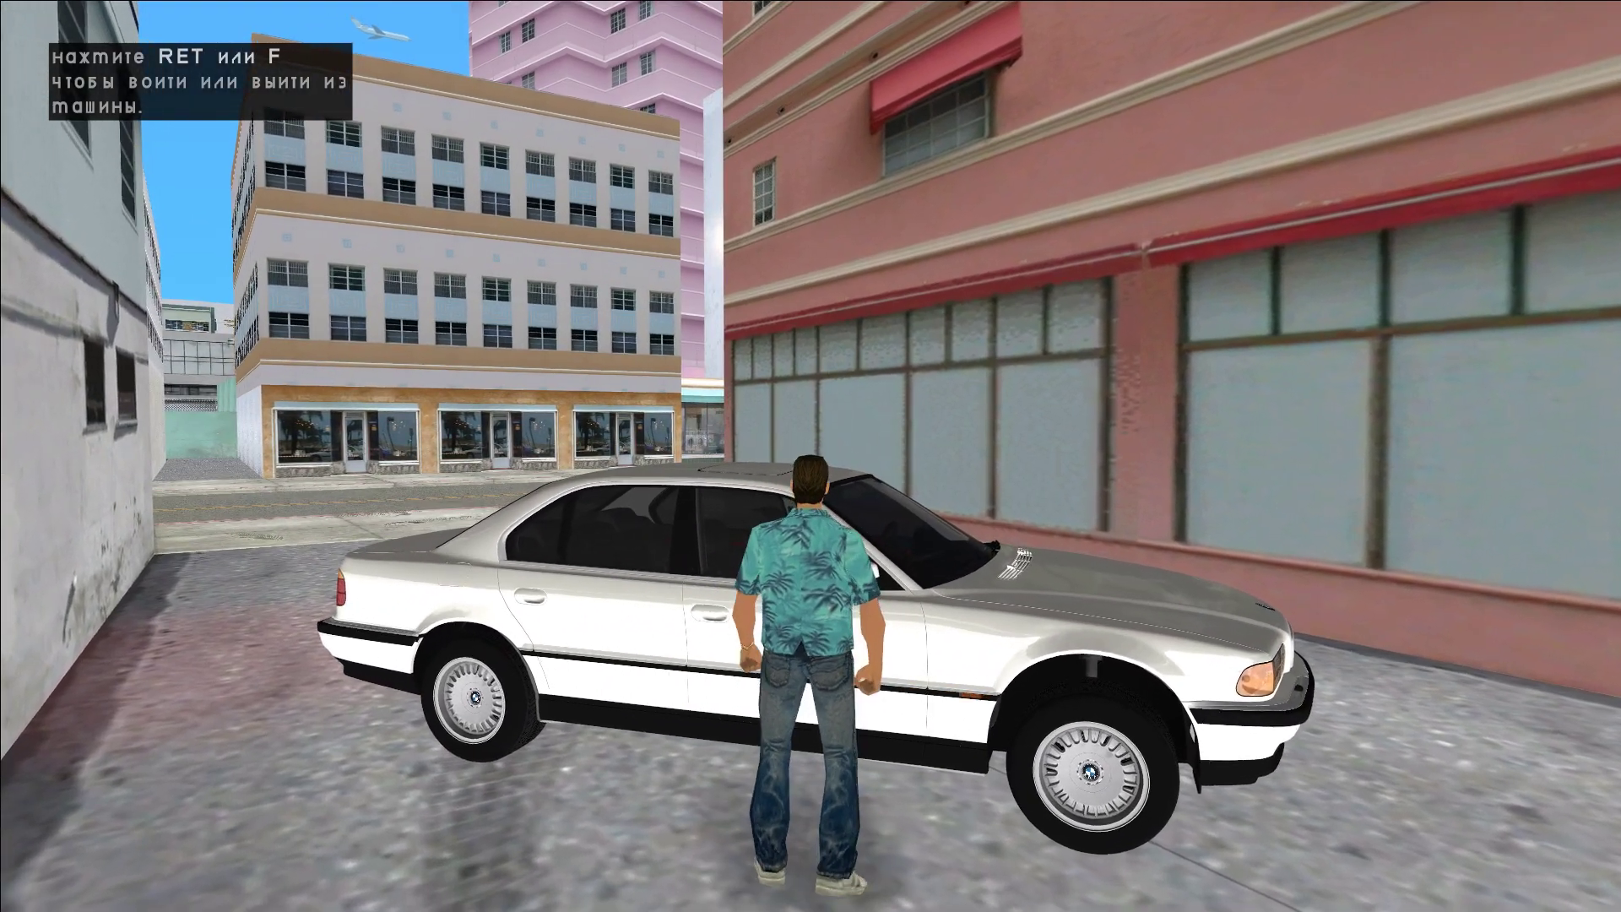
key("w")
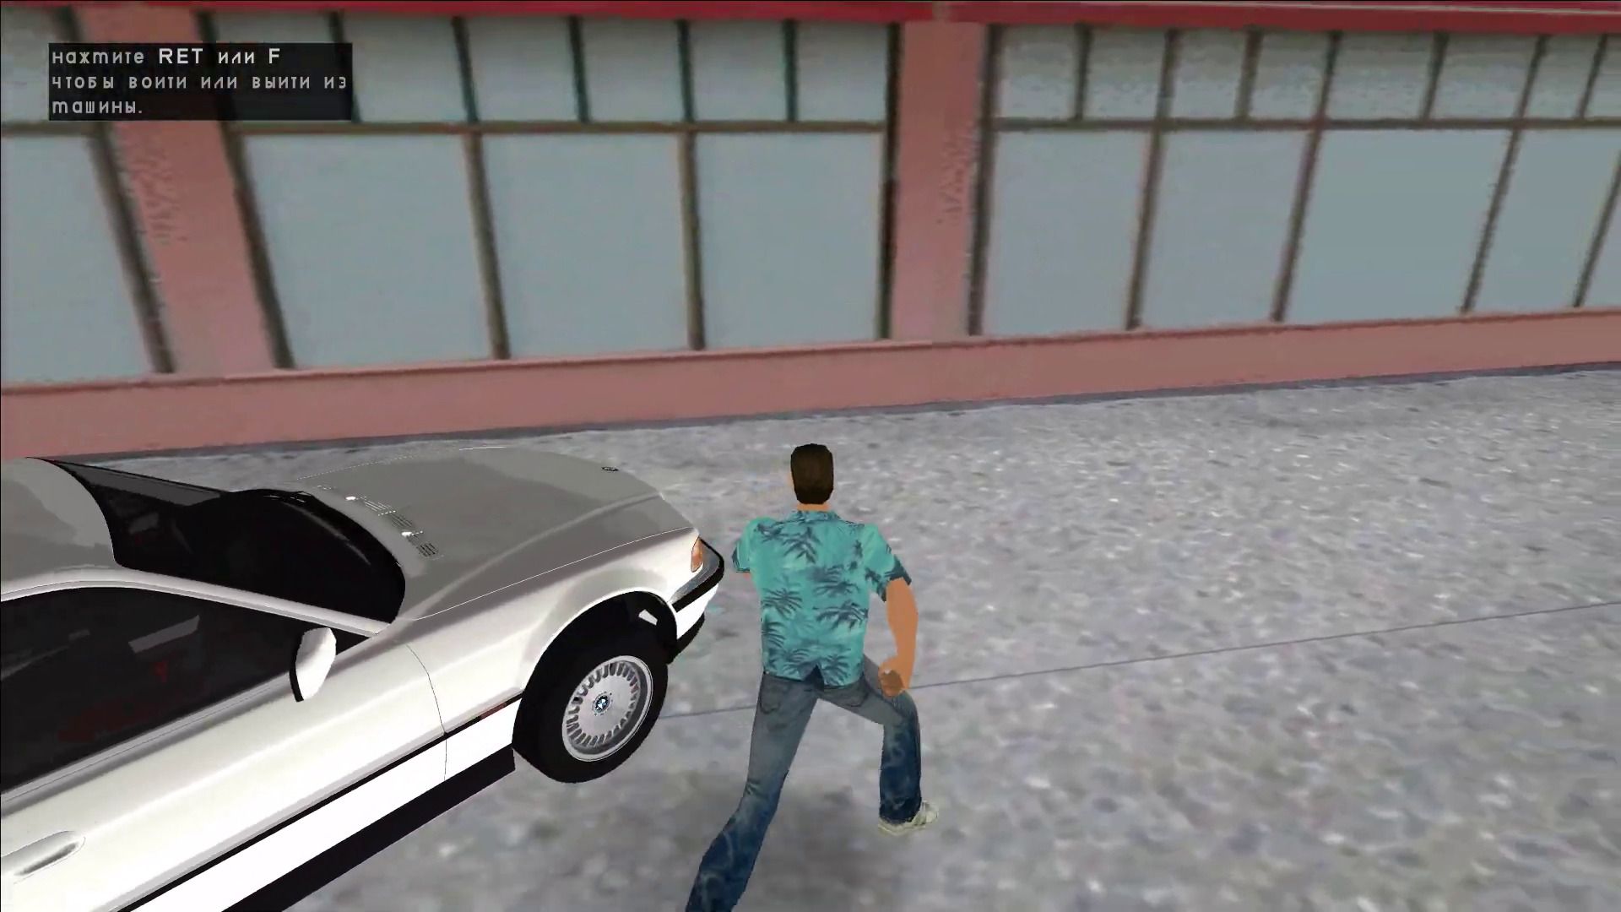
key("w")
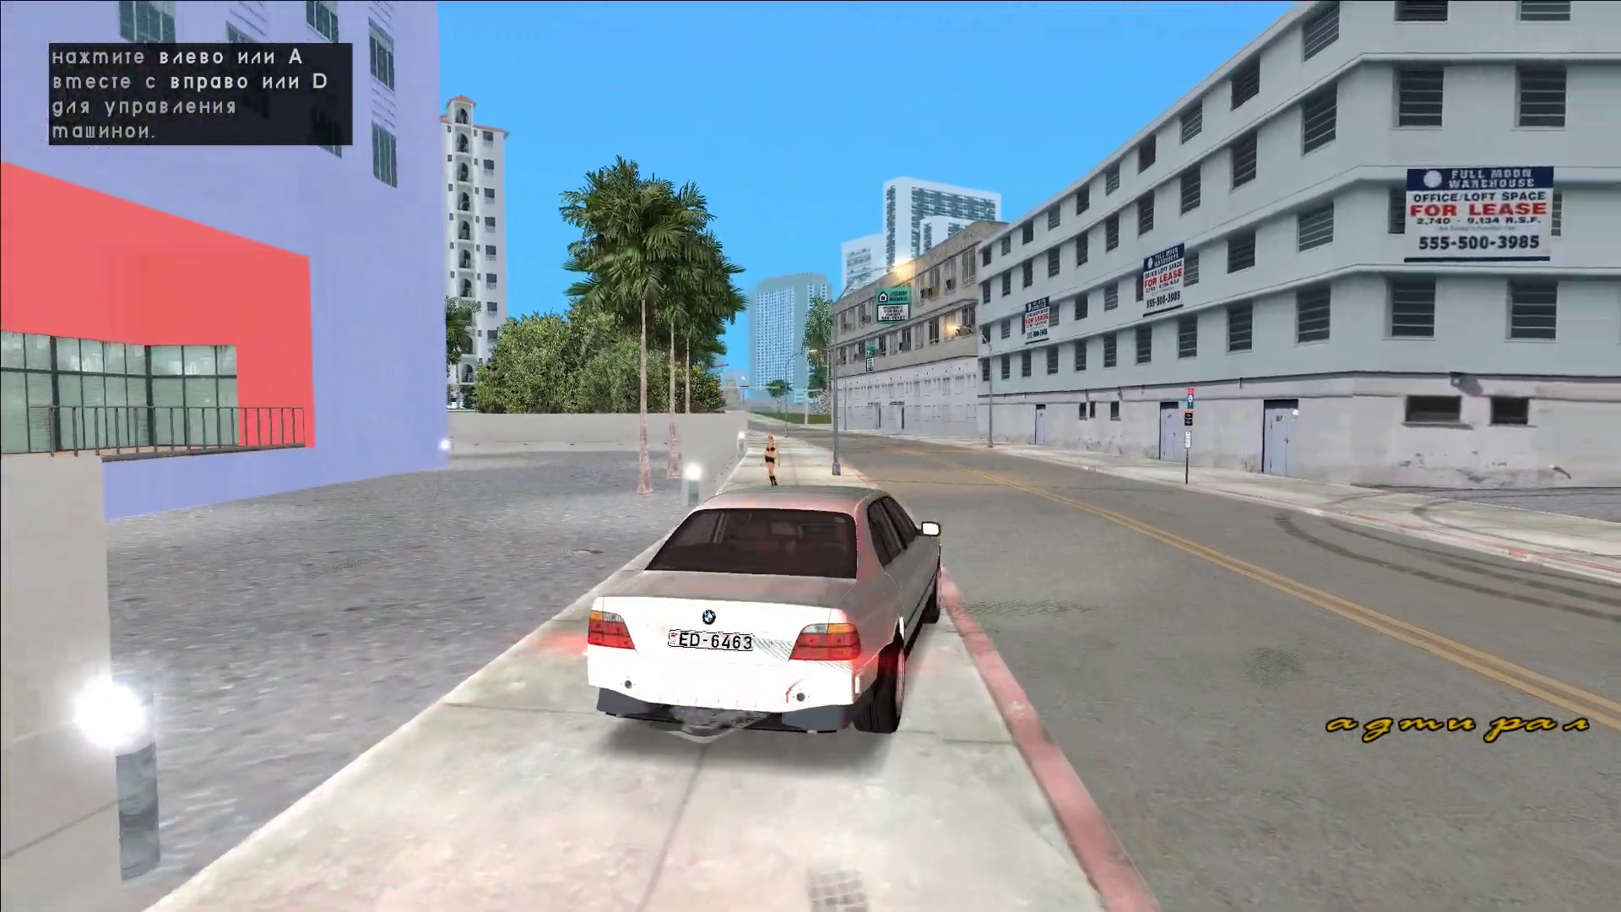
key("w")
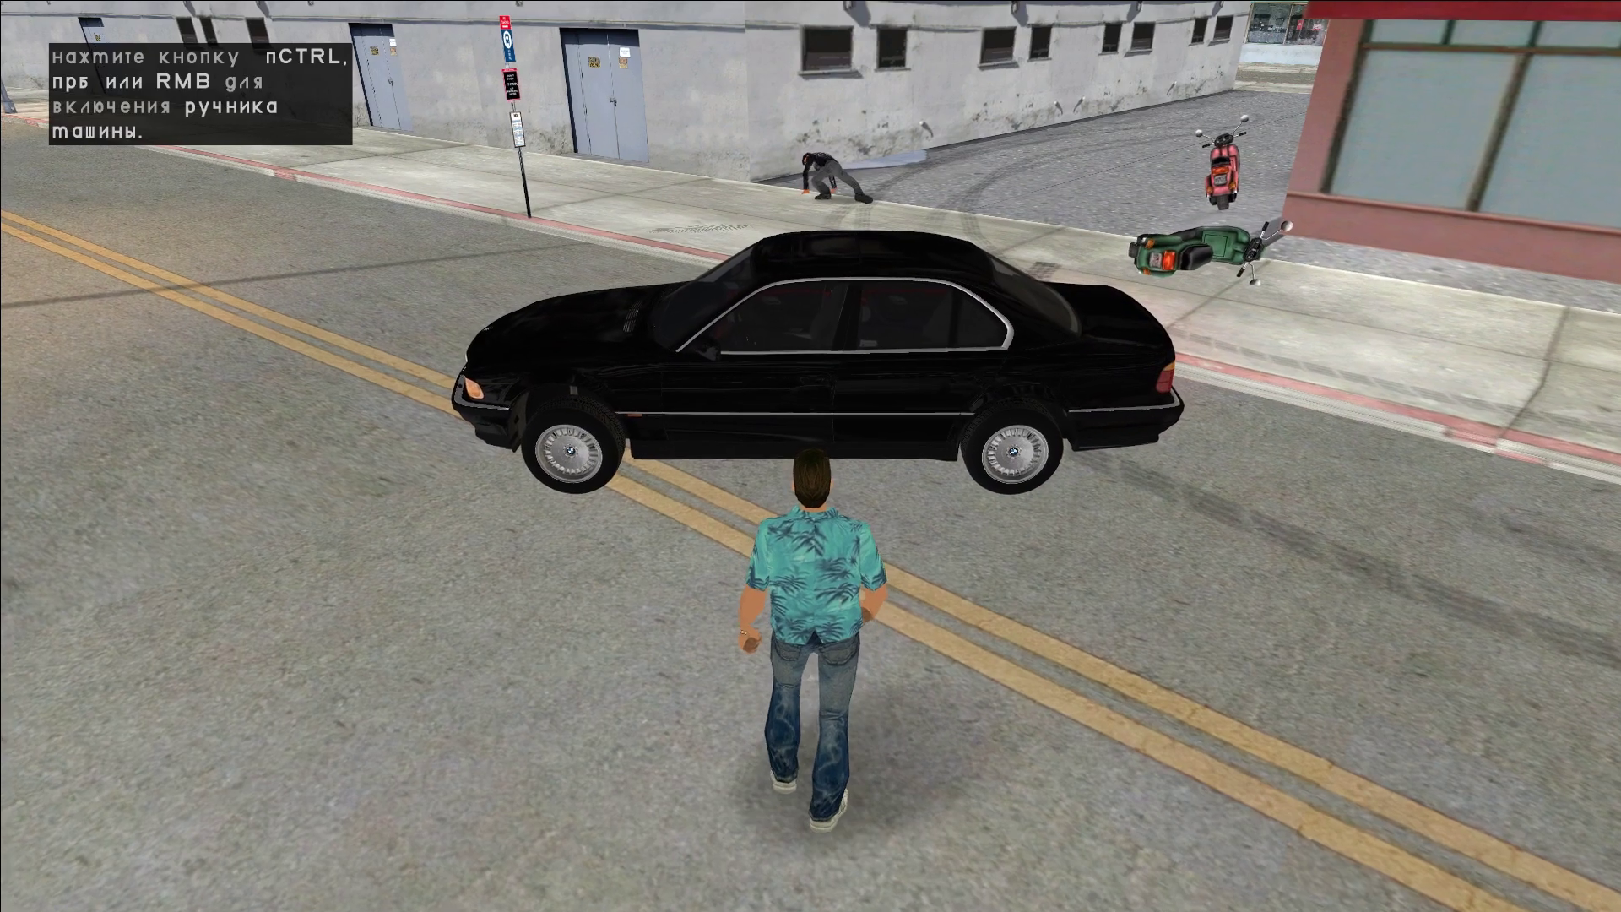
key("w")
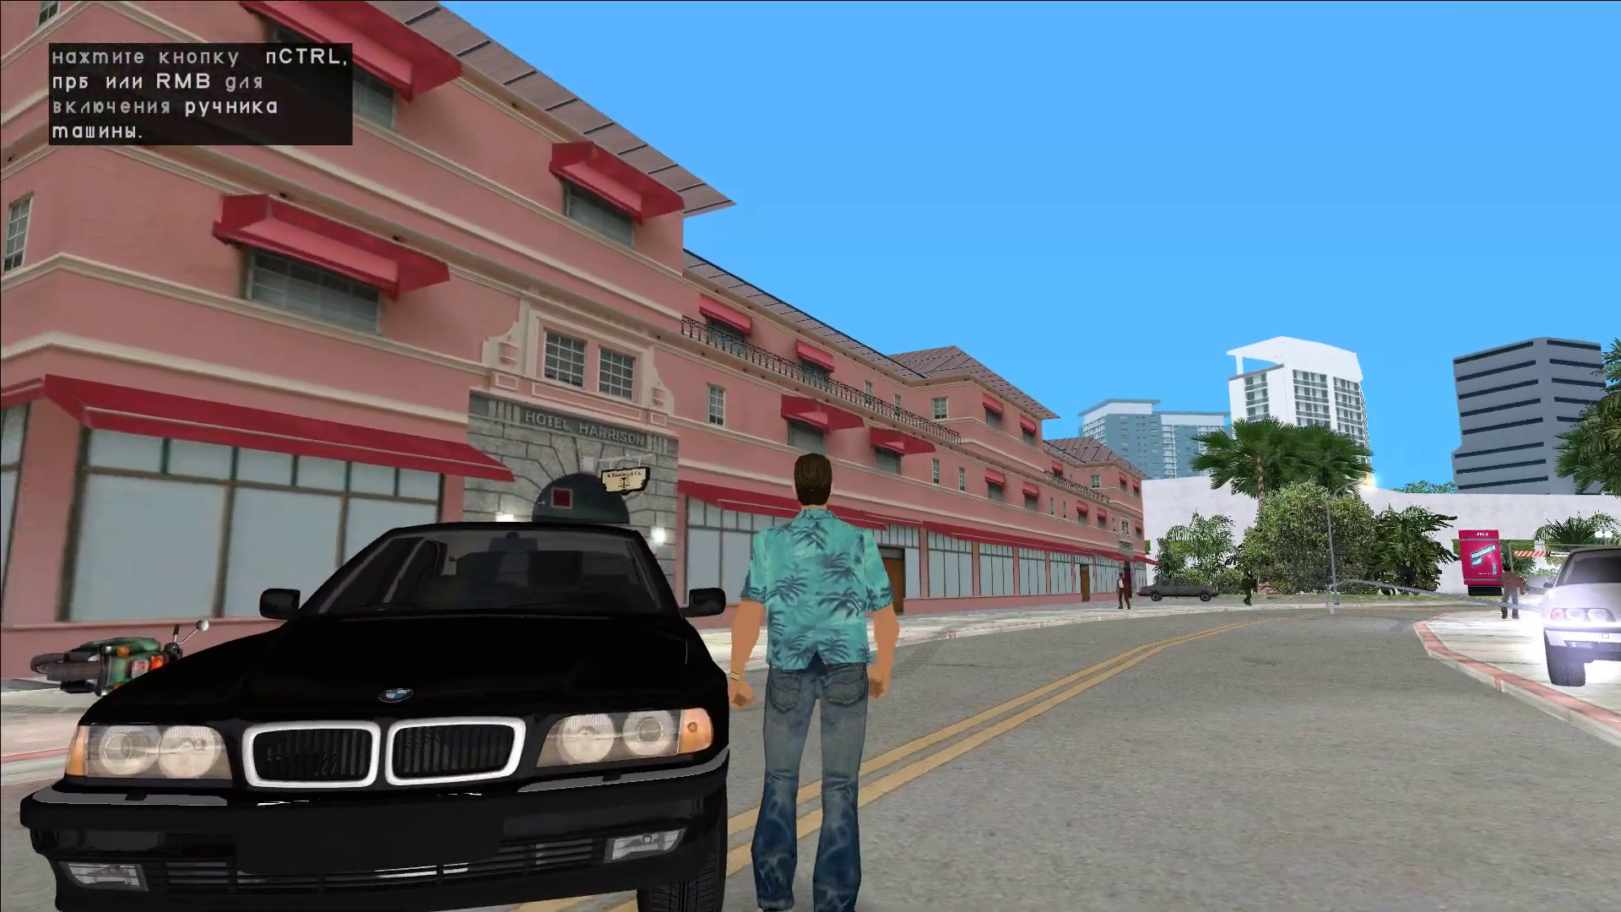